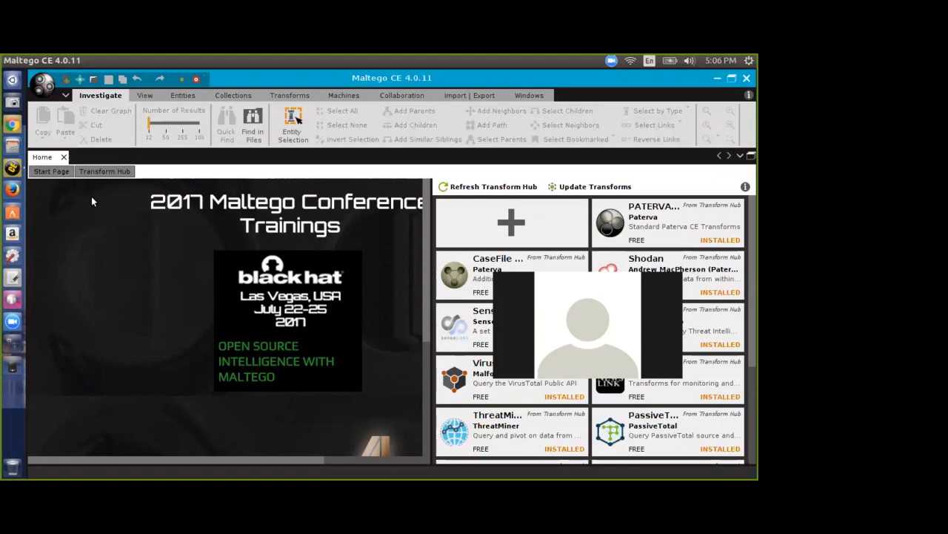
Step: Create a new blank graph and open the Entity Palette
{"action": "left_click", "coordinate": [43, 83]}
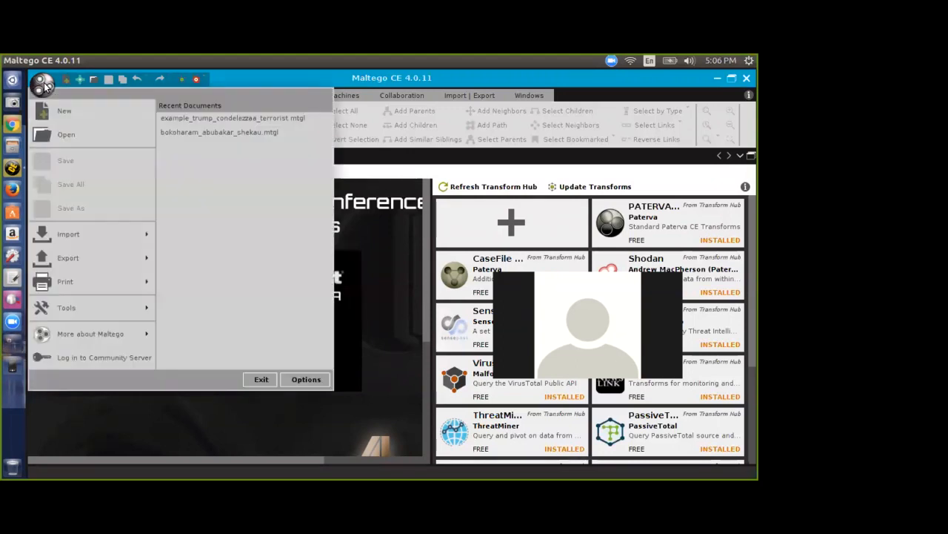
{"action": "left_click", "coordinate": [77, 107]}
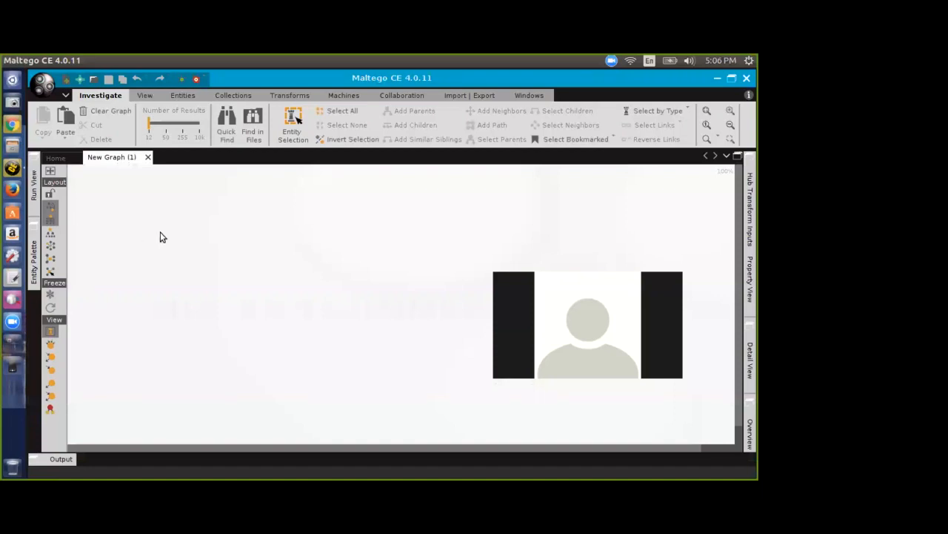
{"action": "left_click", "coordinate": [34, 255]}
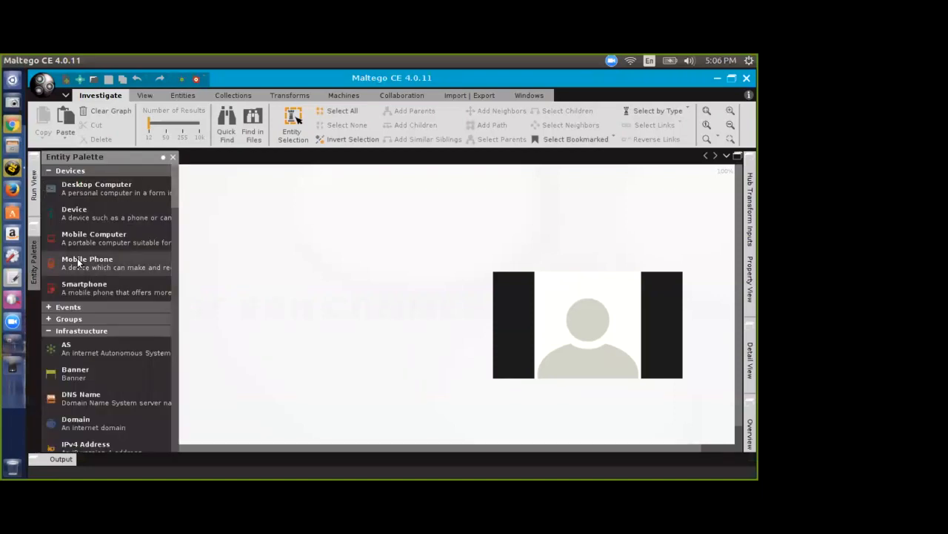
Step: Add a Male entity from the People category to the graph
{"action": "scroll", "coordinate": [78, 261], "scroll_direction": "down", "scroll_amount": 15}
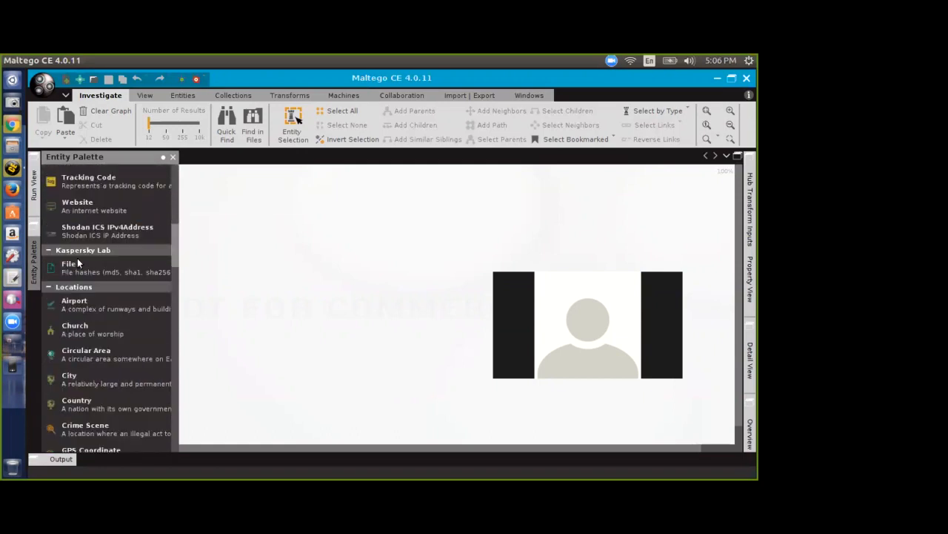
{"action": "scroll", "coordinate": [77, 258], "scroll_direction": "down", "scroll_amount": 7}
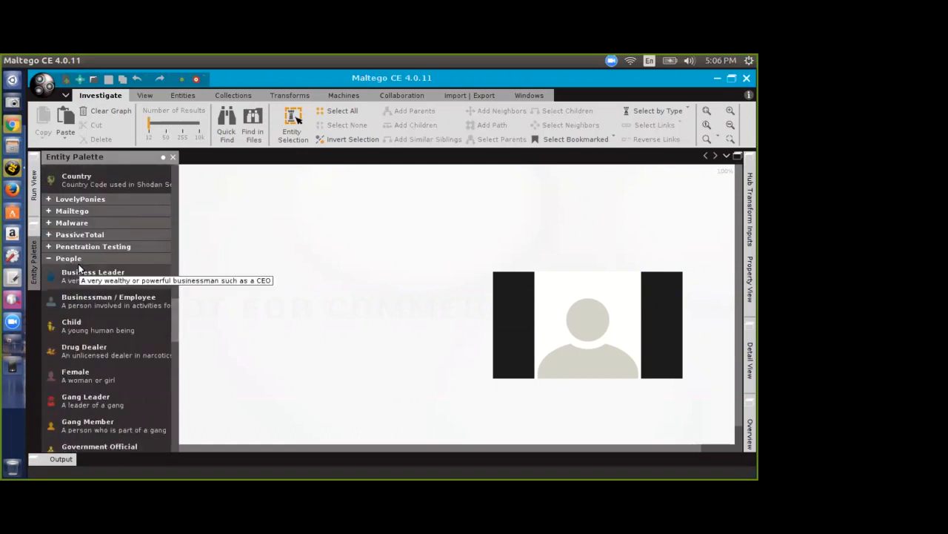
{"action": "scroll", "coordinate": [98, 311], "scroll_direction": "down", "scroll_amount": 2}
{"action": "scroll", "coordinate": [98, 324], "scroll_direction": "down", "scroll_amount": 1}
{"action": "scroll", "coordinate": [97, 323], "scroll_direction": "down", "scroll_amount": 1}
{"action": "scroll", "coordinate": [98, 329], "scroll_direction": "down", "scroll_amount": 2}
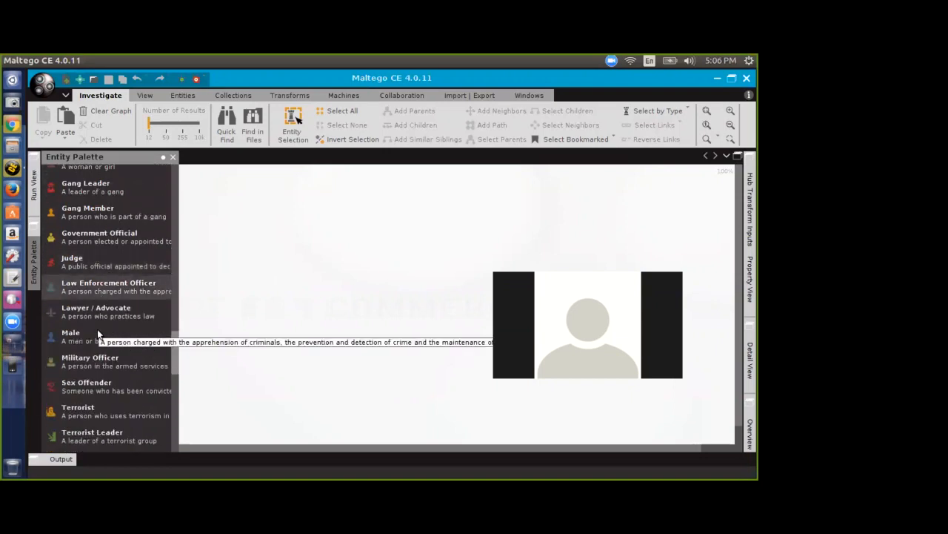
{"action": "left_click_drag", "start_coordinate": [103, 347], "coordinate": [385, 231]}
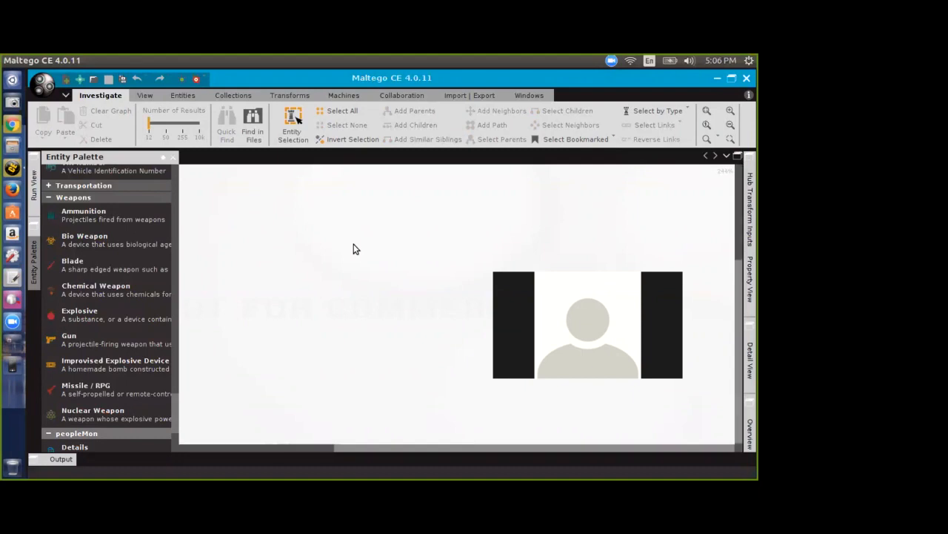
{"action": "scroll", "coordinate": [97, 400], "scroll_direction": "down", "scroll_amount": 3}
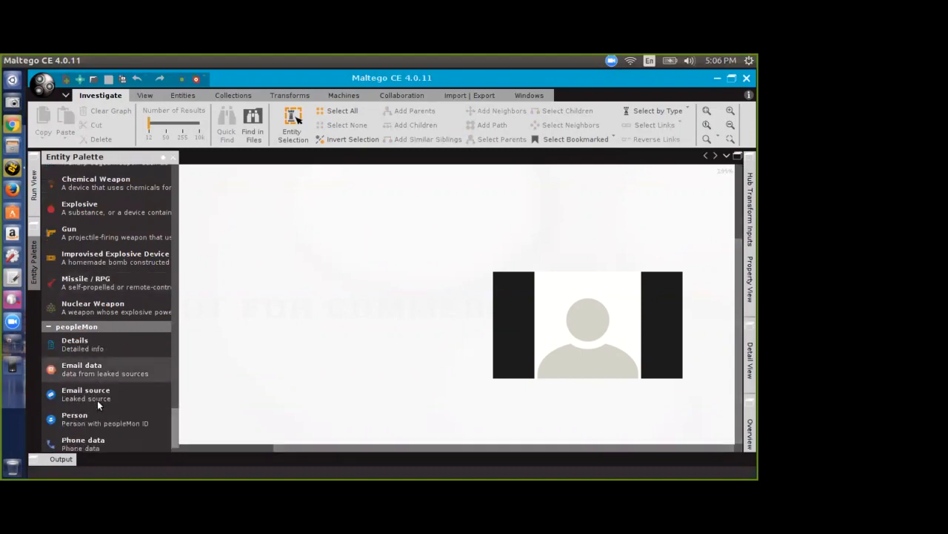
{"action": "scroll", "coordinate": [91, 320], "scroll_direction": "up", "scroll_amount": 5}
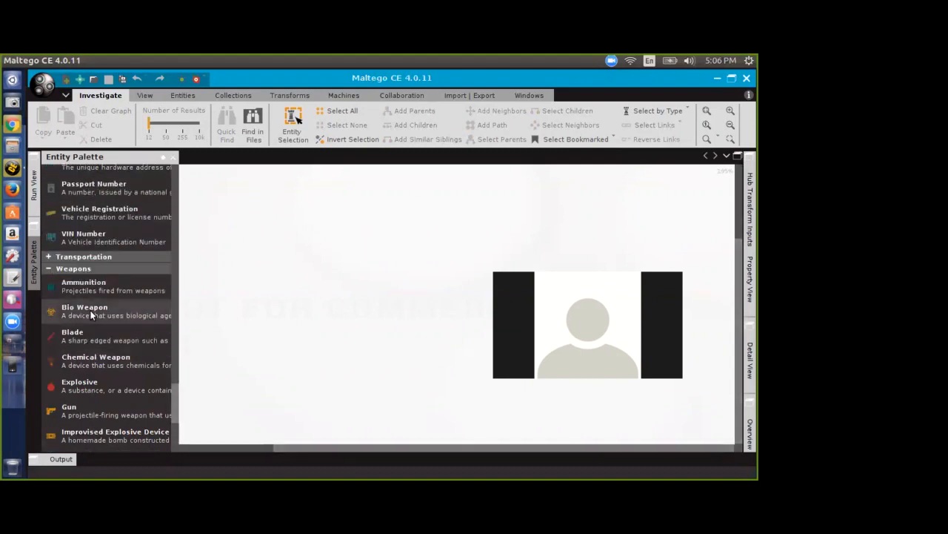
{"action": "scroll", "coordinate": [91, 311], "scroll_direction": "down", "scroll_amount": 6}
{"action": "scroll", "coordinate": [93, 312], "scroll_direction": "up", "scroll_amount": 3}
{"action": "scroll", "coordinate": [93, 312], "scroll_direction": "up", "scroll_amount": 12}
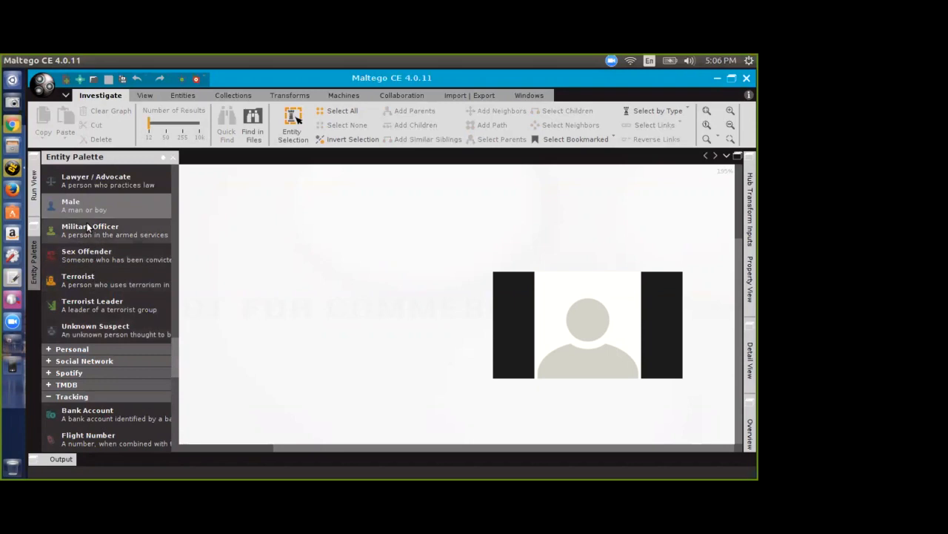
{"action": "left_click_drag", "start_coordinate": [81, 201], "coordinate": [501, 270]}
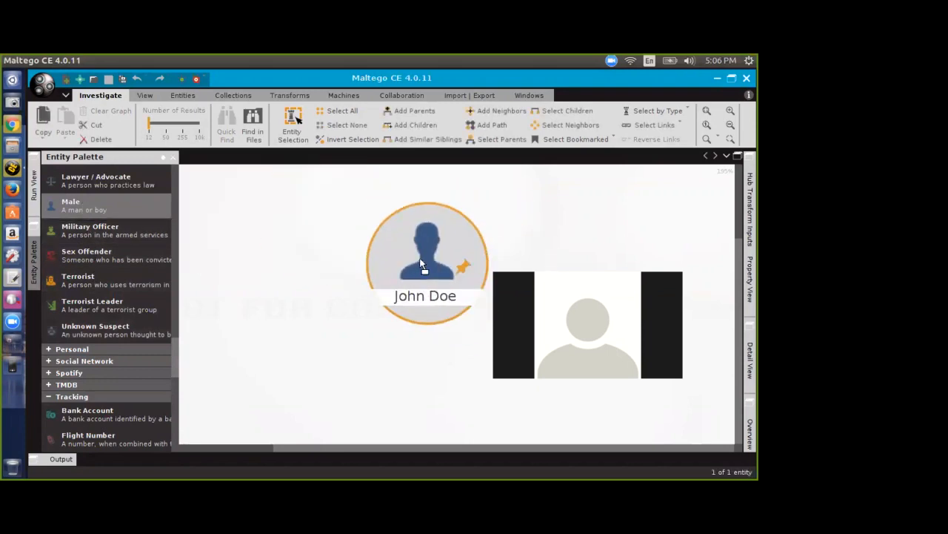
Step: Rename the Male entity with the investigated person's full name
{"action": "left_click_drag", "start_coordinate": [420, 260], "coordinate": [419, 258]}
{"action": "scroll", "coordinate": [474, 257], "scroll_direction": "down", "scroll_amount": 4}
{"action": "left_click", "coordinate": [453, 271]}
{"action": "type", "text": "Ma"}
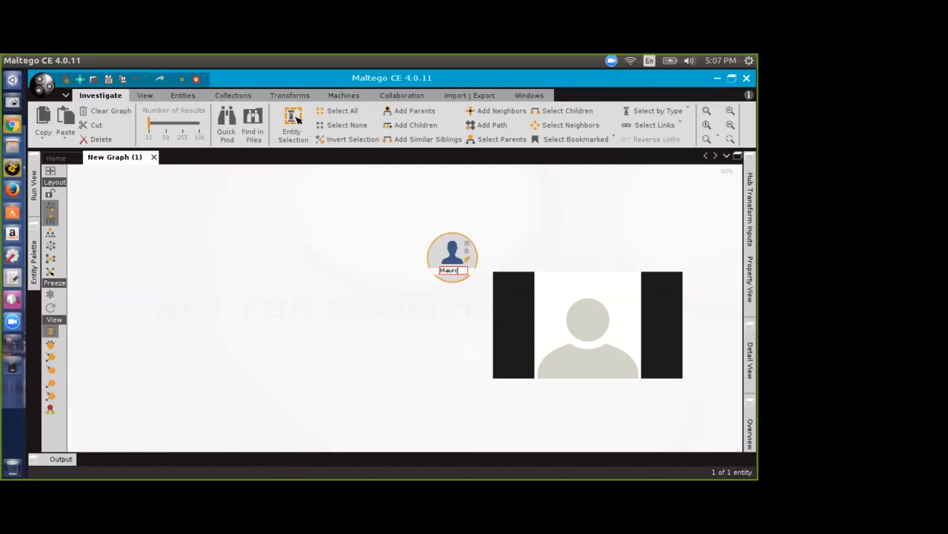
{"action": "type", "text": "urice Dawson"}
{"action": "key", "text": "Return"}
Step: Run the To Website [using Search Engine] transform on the person entity, entering a space for none in Domain/TLD and Additional term
{"action": "right_click", "coordinate": [438, 253]}
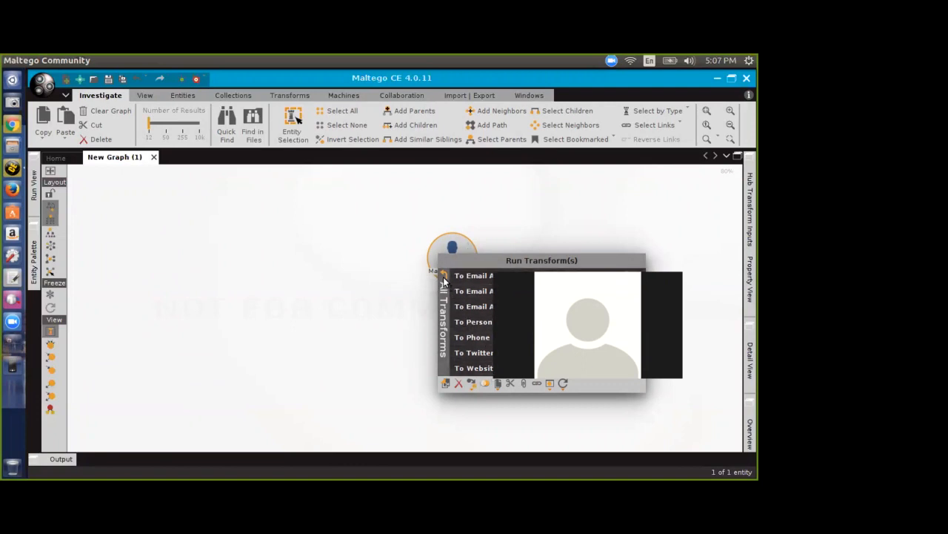
{"action": "left_click", "coordinate": [443, 278]}
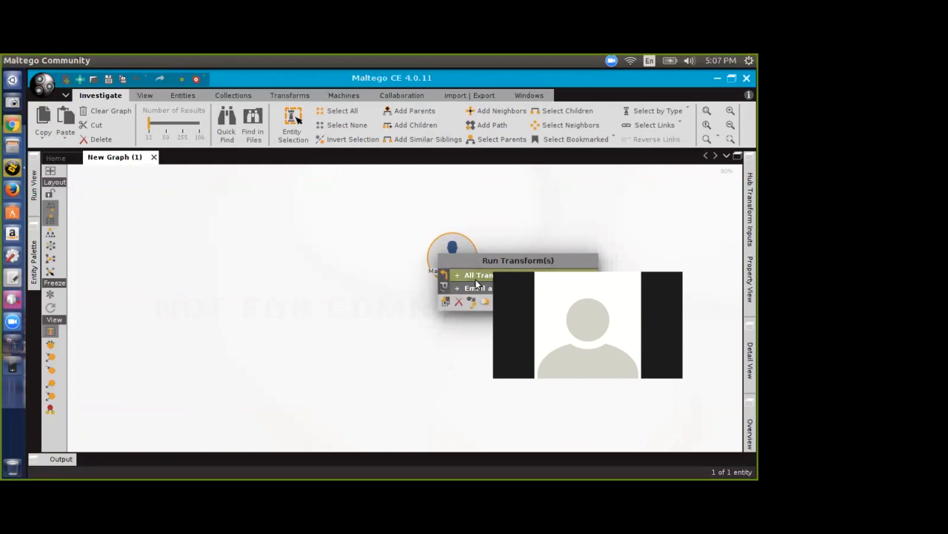
{"action": "left_click", "coordinate": [478, 276]}
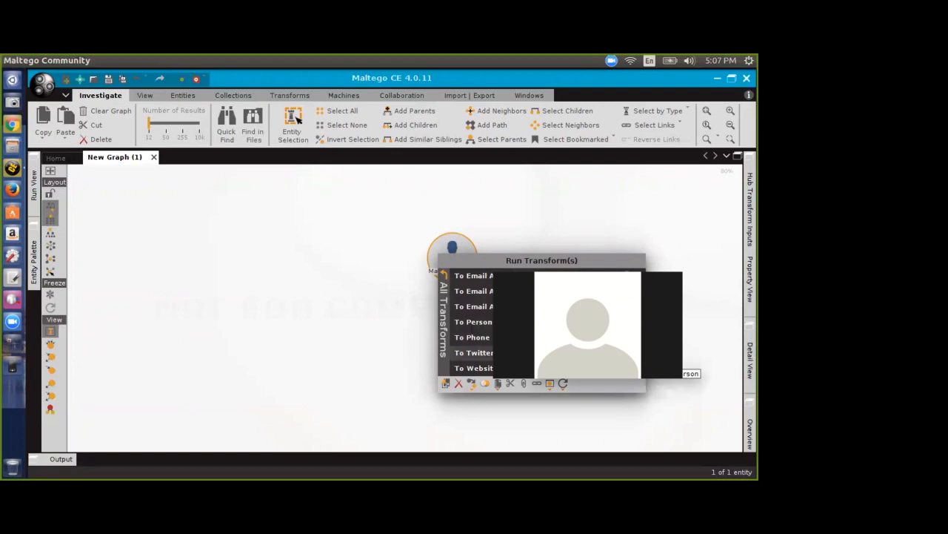
{"action": "left_click", "coordinate": [474, 368]}
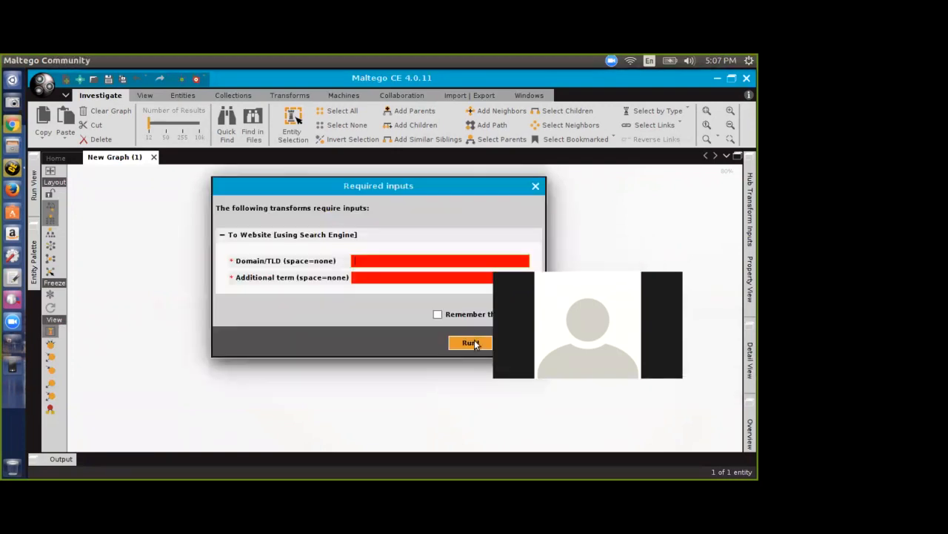
{"action": "left_click", "coordinate": [401, 277]}
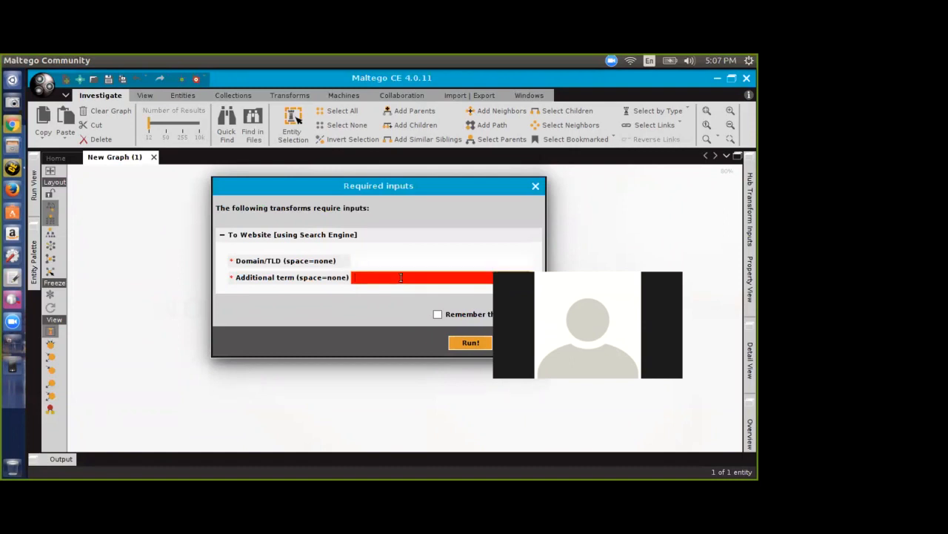
{"action": "left_click", "coordinate": [462, 342]}
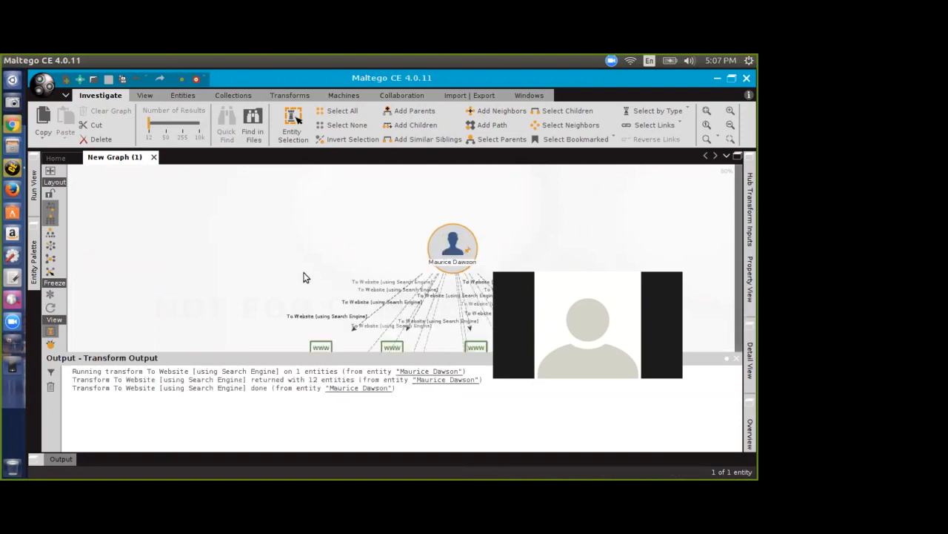
Step: Examine the website entities linked to the person and their transform links in the graph
{"action": "scroll", "coordinate": [312, 276], "scroll_direction": "up", "scroll_amount": 2}
{"action": "scroll", "coordinate": [693, 244], "scroll_direction": "down", "scroll_amount": 2}
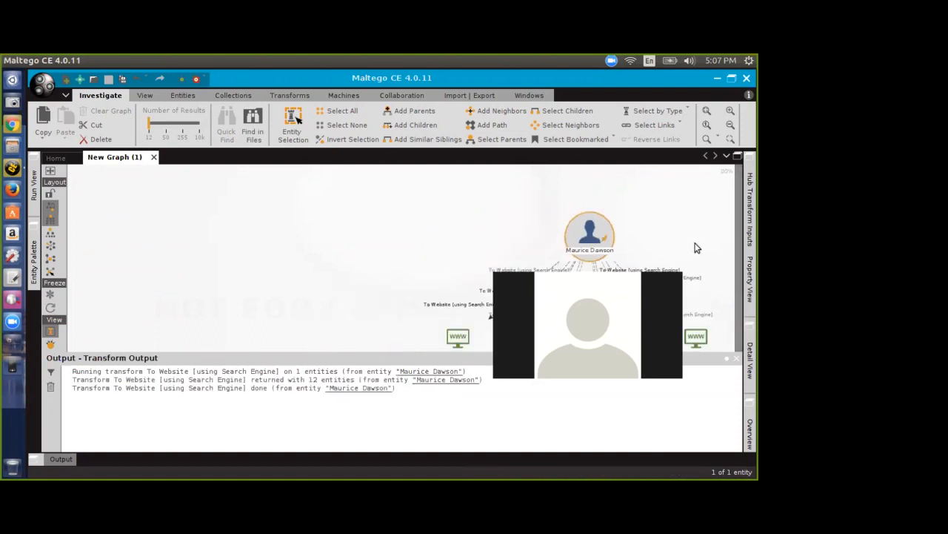
{"action": "left_click", "coordinate": [738, 228]}
{"action": "left_click_drag", "start_coordinate": [739, 228], "coordinate": [739, 231]}
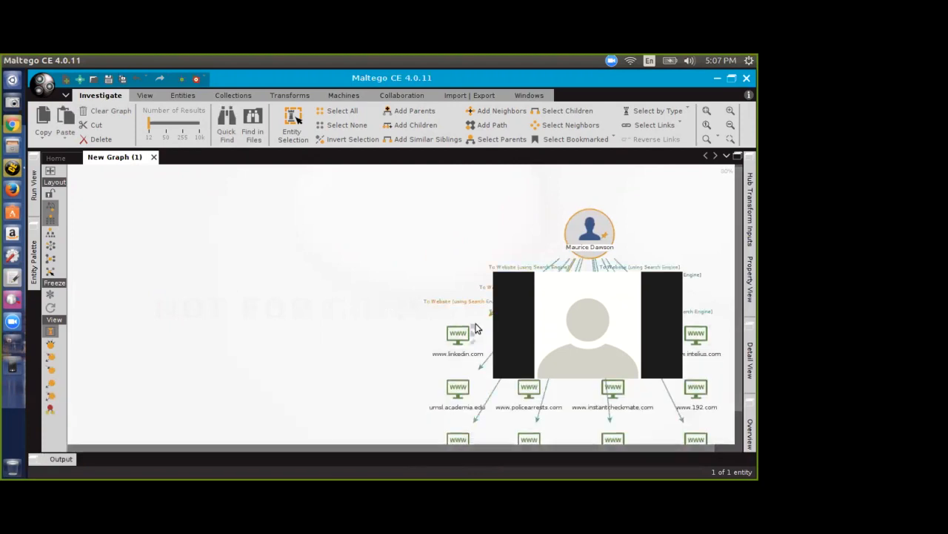
{"action": "scroll", "coordinate": [474, 328], "scroll_direction": "up", "scroll_amount": 2}
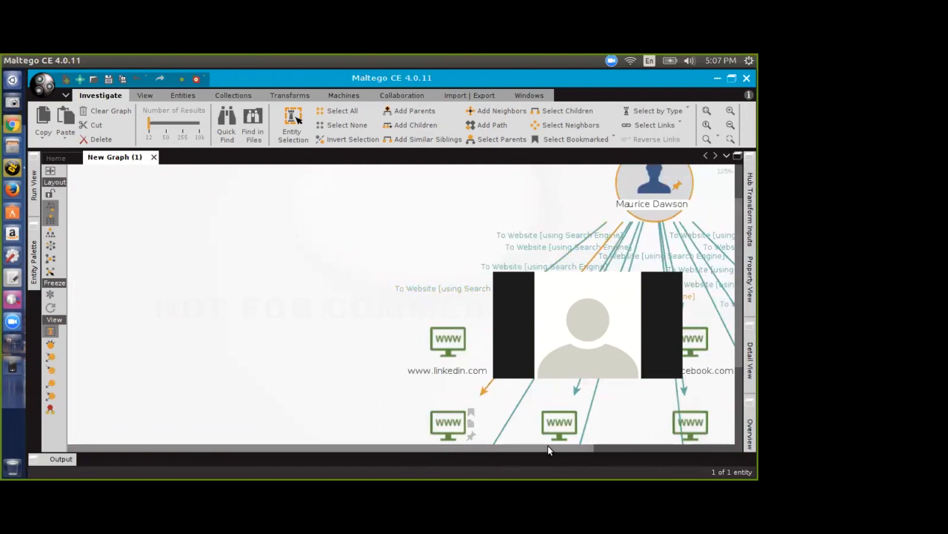
{"action": "scroll", "coordinate": [547, 446], "scroll_direction": "left", "scroll_amount": 3}
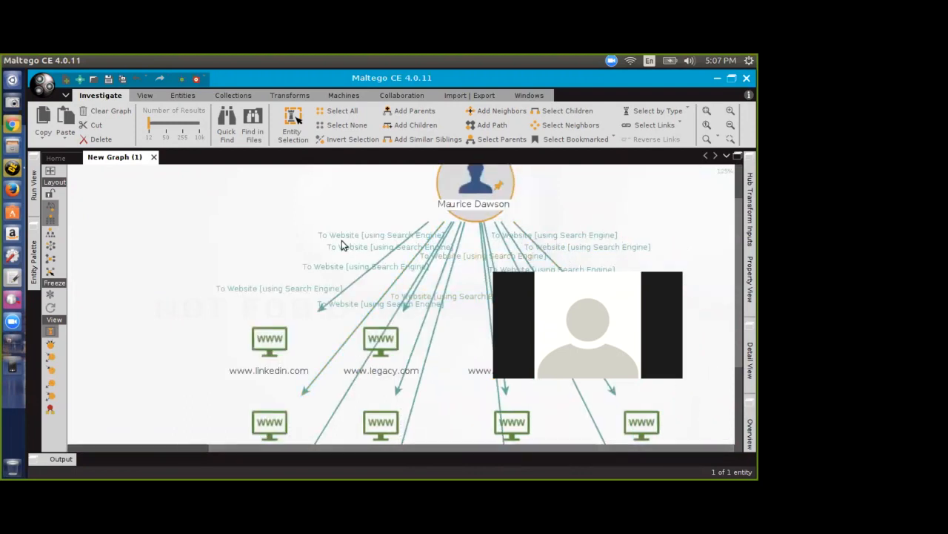
{"action": "scroll", "coordinate": [353, 245], "scroll_direction": "up", "scroll_amount": 2}
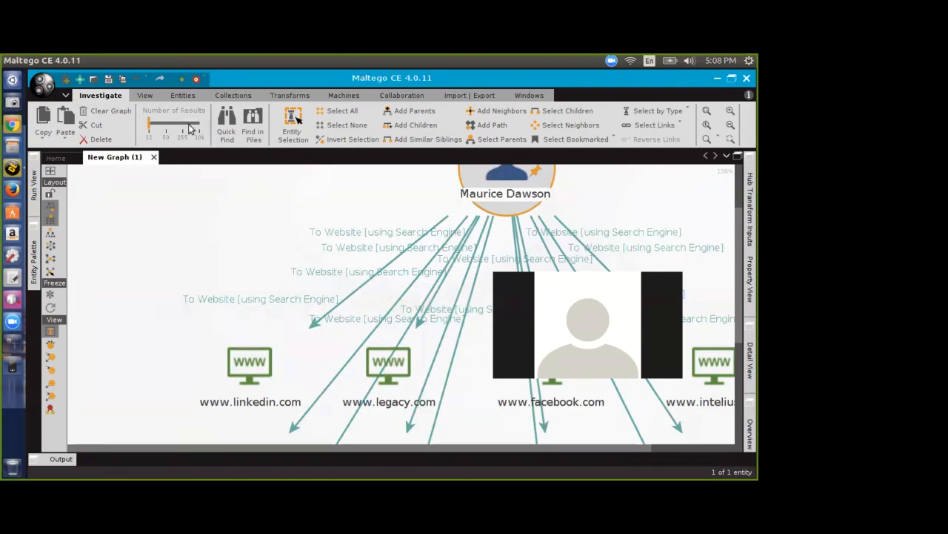
Step: Toggle the transform link labels off and back on to compare the graph's appearance
{"action": "left_click", "coordinate": [146, 96]}
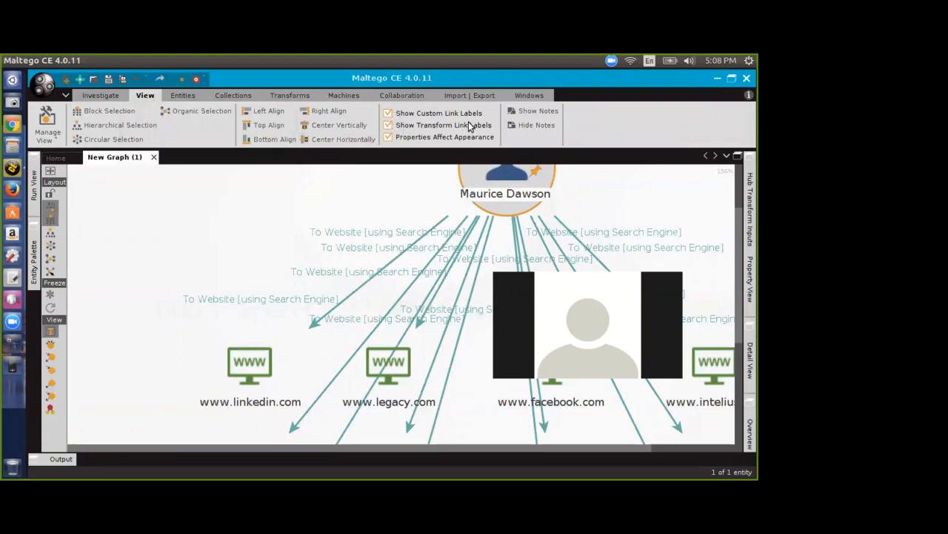
{"action": "left_click", "coordinate": [388, 127]}
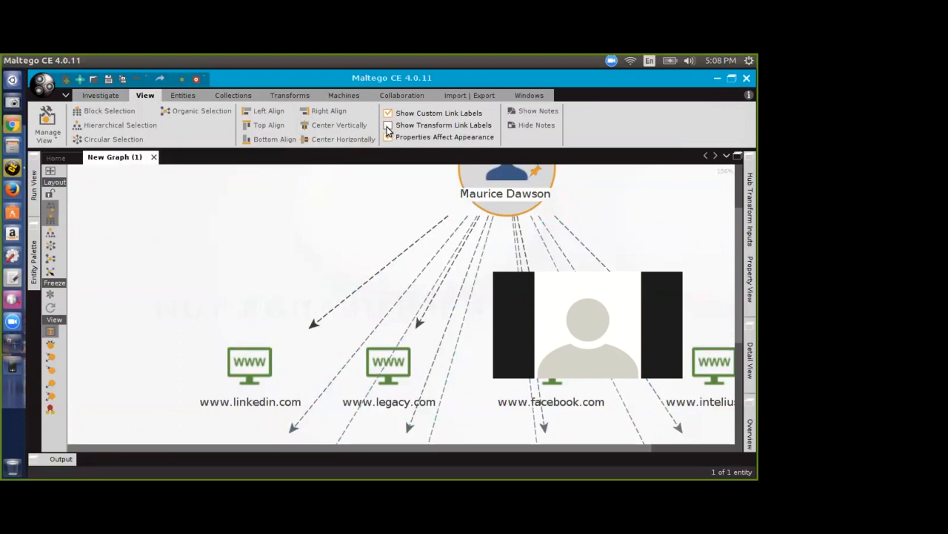
{"action": "left_click", "coordinate": [388, 128]}
{"action": "left_click", "coordinate": [387, 127]}
{"action": "left_click", "coordinate": [387, 126]}
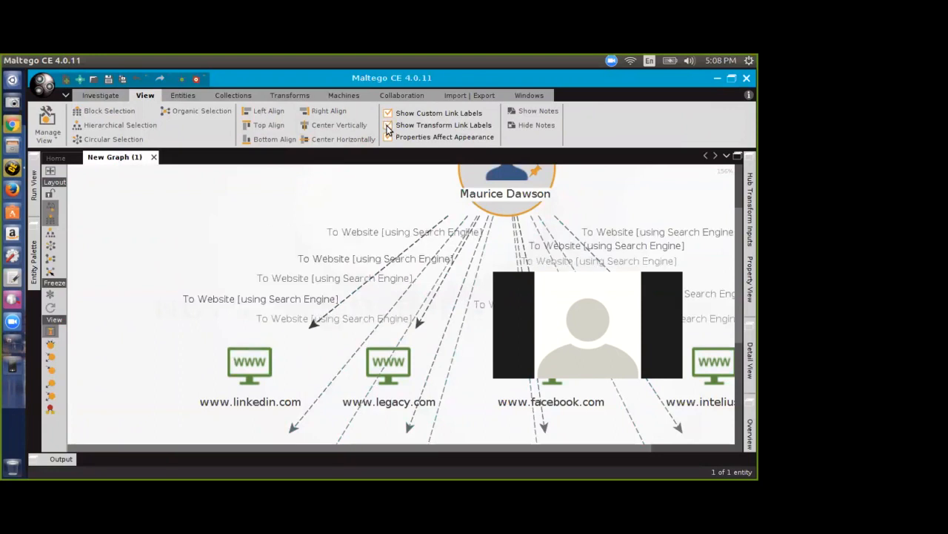
{"action": "left_click", "coordinate": [102, 101]}
{"action": "scroll", "coordinate": [483, 293], "scroll_direction": "down", "scroll_amount": 2}
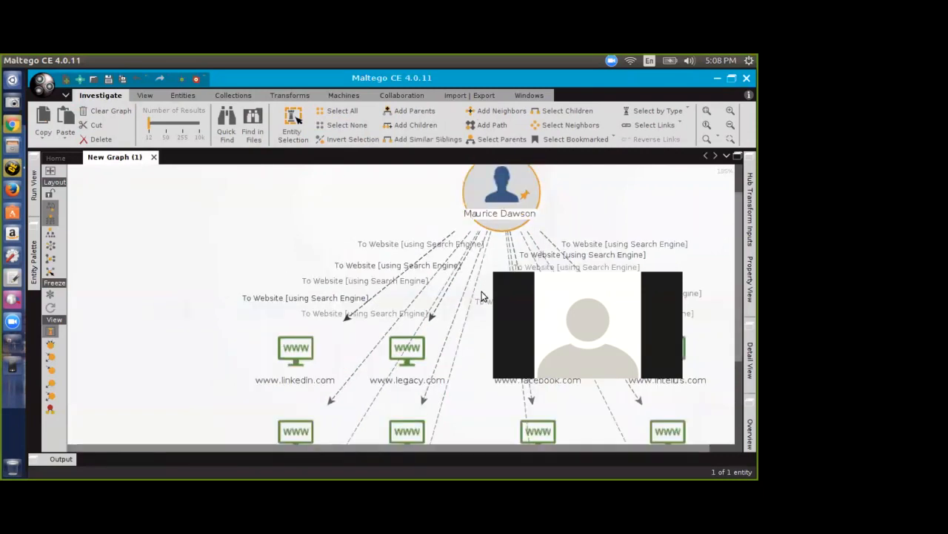
{"action": "left_click", "coordinate": [296, 349]}
{"action": "right_click", "coordinate": [296, 348]}
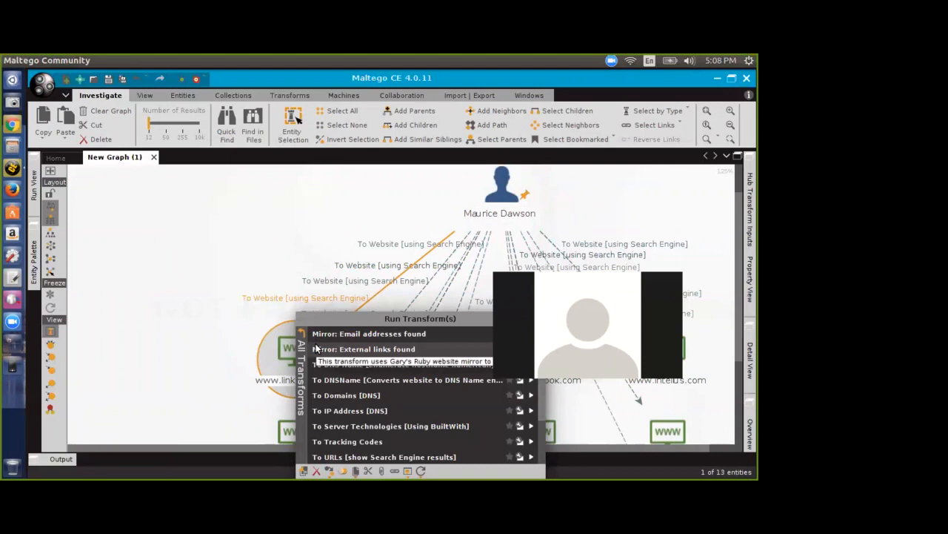
{"action": "left_click", "coordinate": [379, 334]}
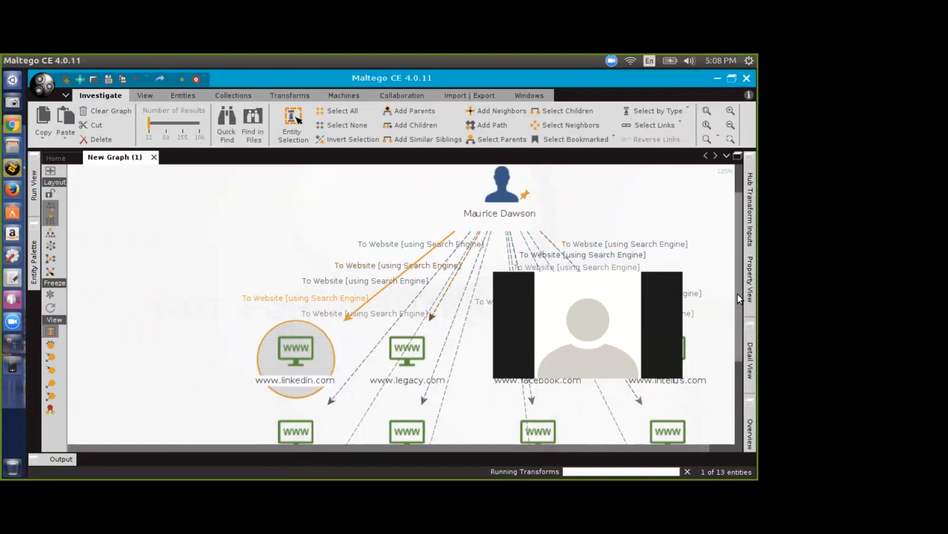
Step: Run the Mirror: Email addresses found and Mirror: External links found transforms on the umsl.academia.edu website entity
{"action": "left_click_drag", "start_coordinate": [739, 293], "coordinate": [739, 369]}
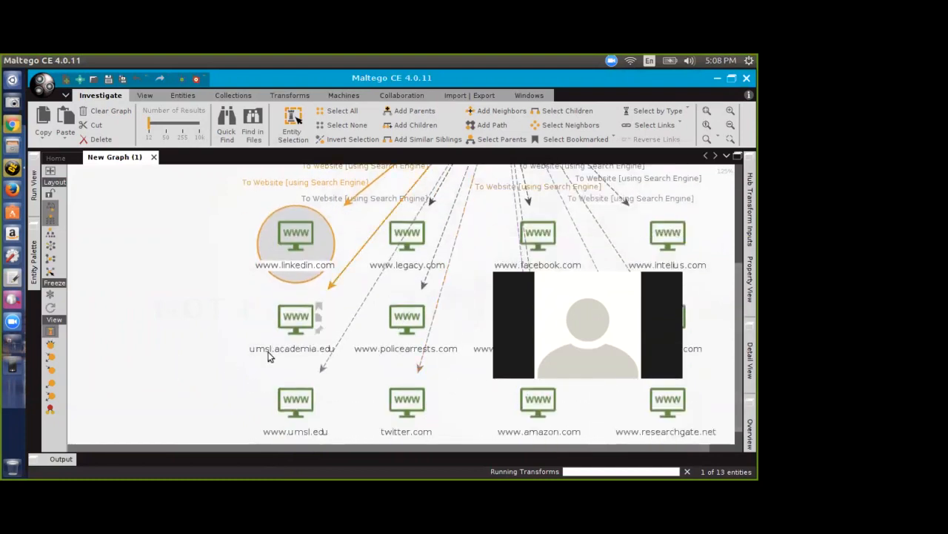
{"action": "right_click", "coordinate": [284, 323]}
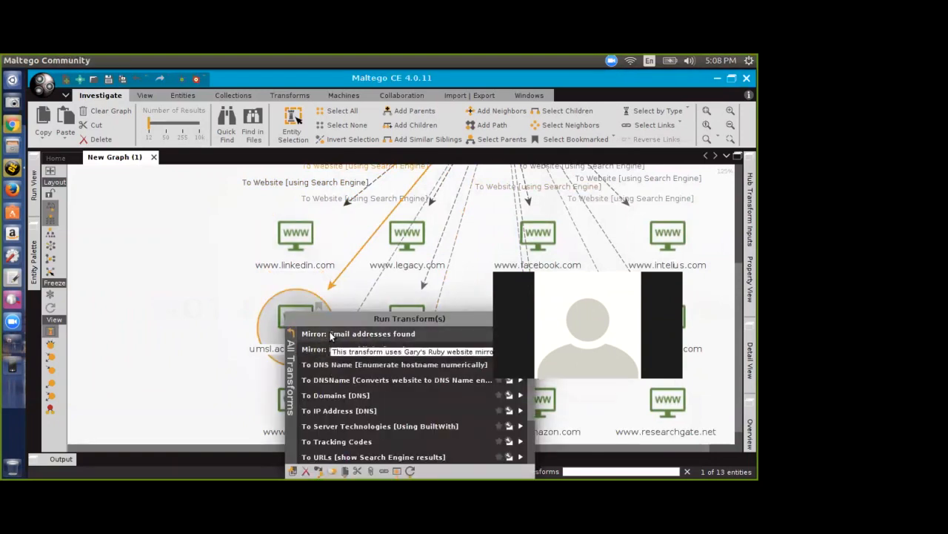
{"action": "left_click", "coordinate": [331, 334]}
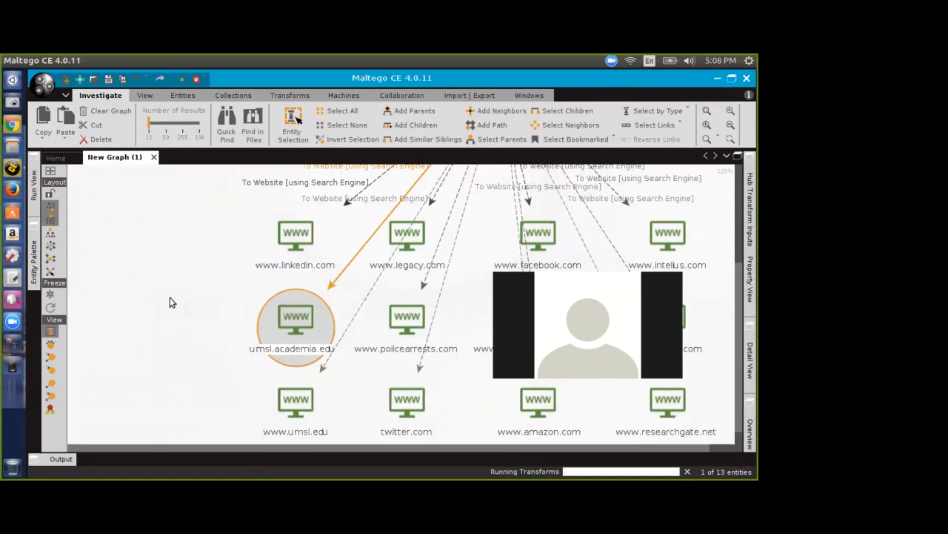
{"action": "right_click", "coordinate": [288, 315]}
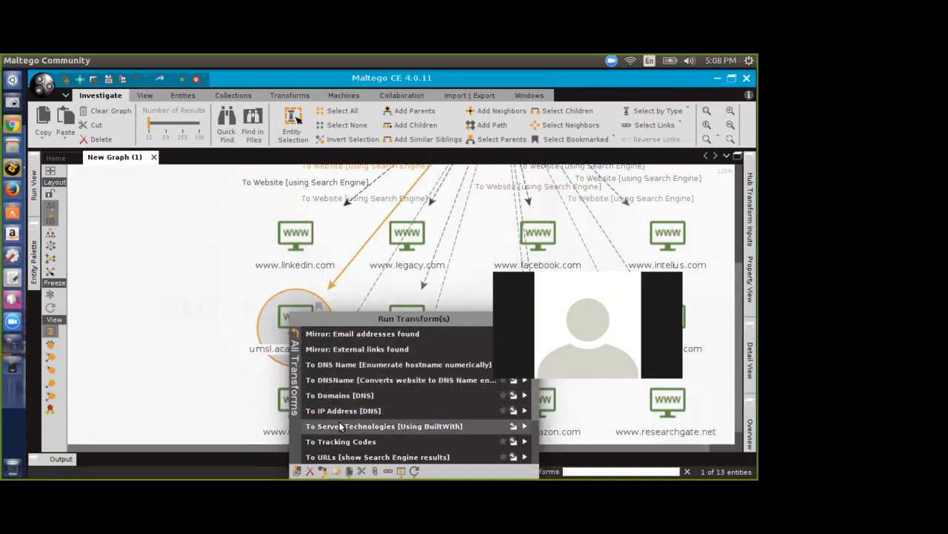
{"action": "left_click", "coordinate": [339, 355]}
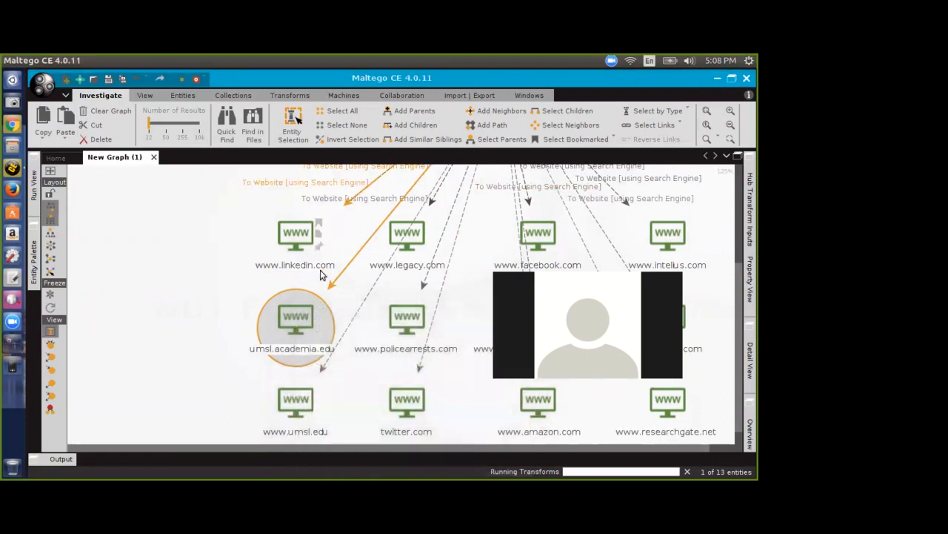
{"action": "left_click", "coordinate": [285, 232]}
{"action": "right_click", "coordinate": [285, 232]}
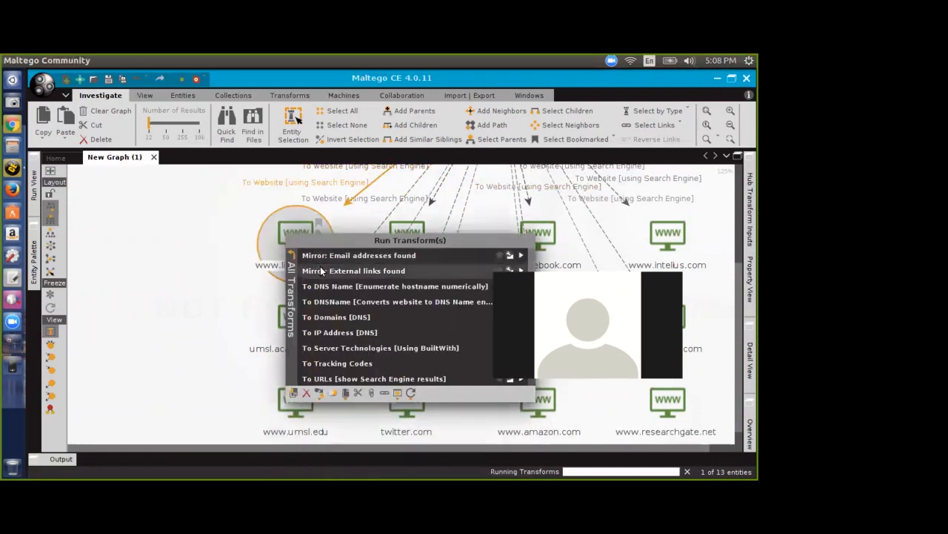
{"action": "left_click", "coordinate": [319, 271]}
{"action": "scroll", "coordinate": [231, 311], "scroll_direction": "down", "scroll_amount": 4}
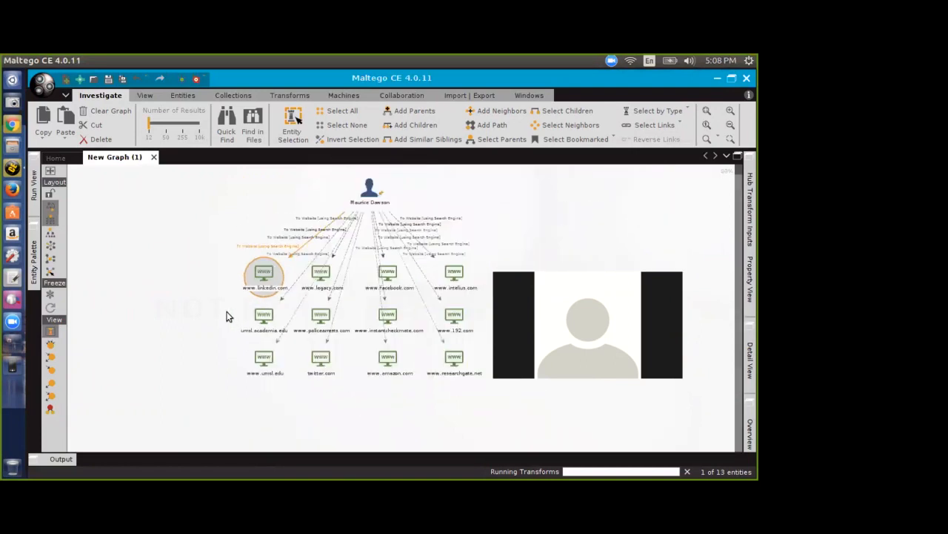
{"action": "left_click_drag", "start_coordinate": [245, 273], "coordinate": [155, 249]}
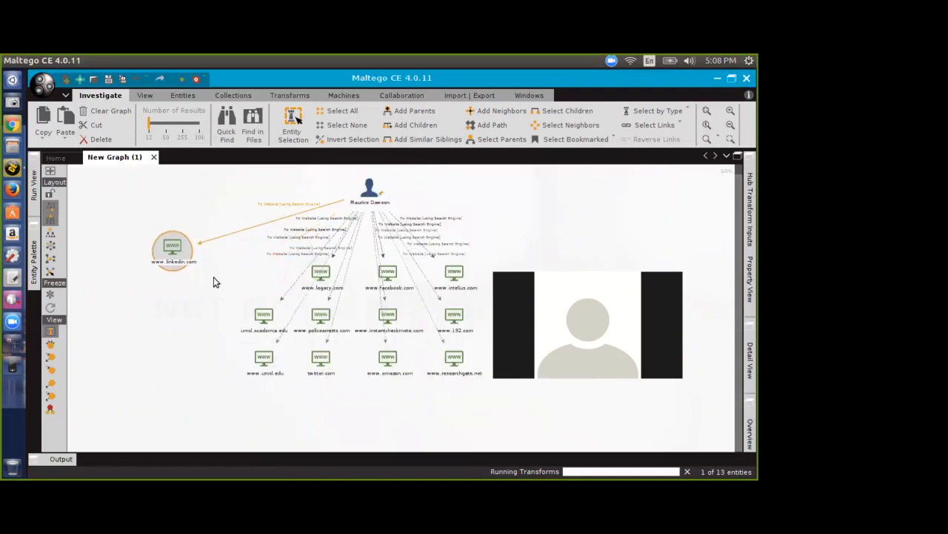
{"action": "left_click", "coordinate": [260, 317]}
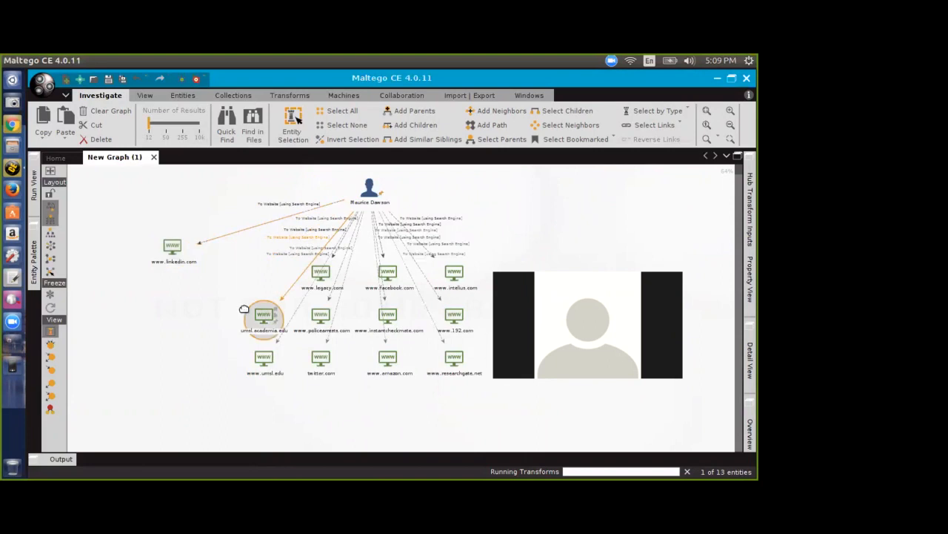
{"action": "left_click_drag", "start_coordinate": [249, 312], "coordinate": [175, 296]}
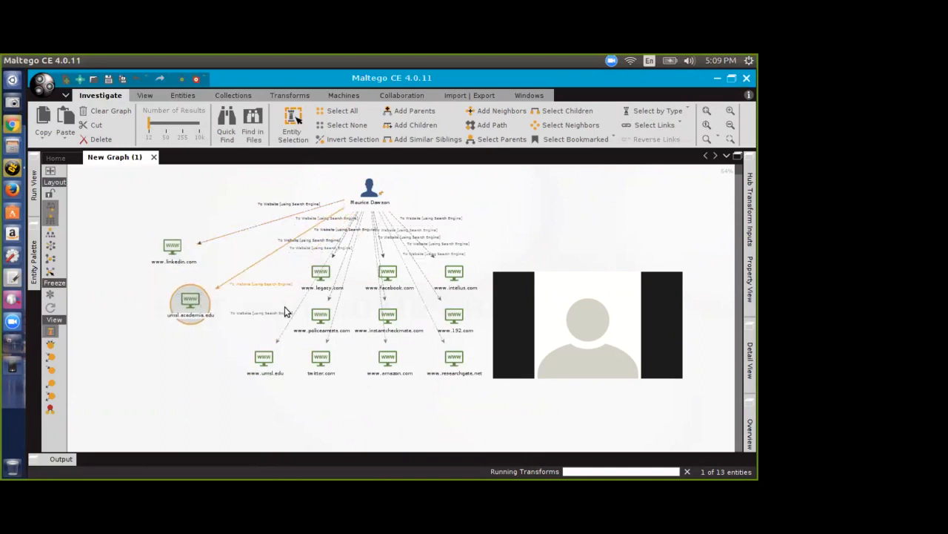
{"action": "scroll", "coordinate": [559, 421], "scroll_direction": "up", "scroll_amount": 2}
{"action": "scroll", "coordinate": [559, 421], "scroll_direction": "up", "scroll_amount": 1}
{"action": "left_click_drag", "start_coordinate": [495, 446], "coordinate": [349, 440]}
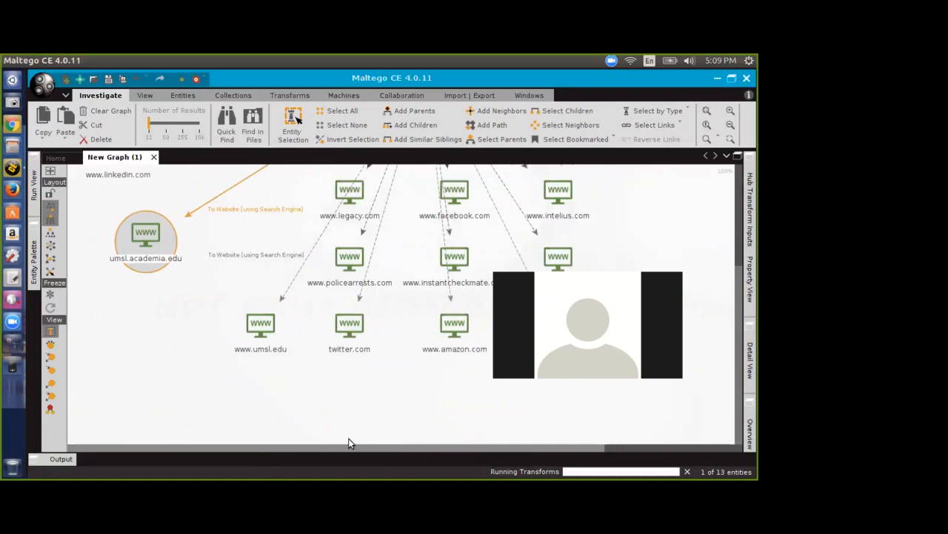
{"action": "left_click", "coordinate": [451, 325]}
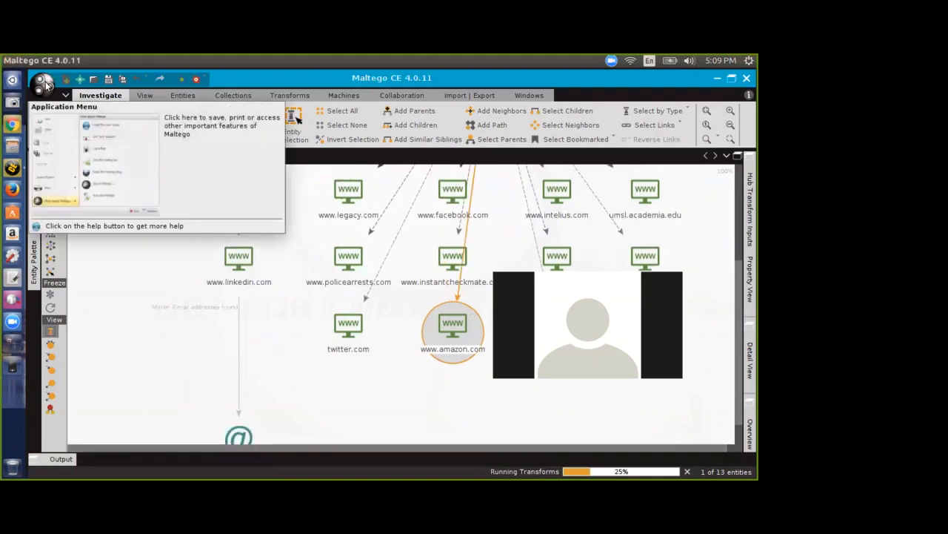
{"action": "left_click", "coordinate": [64, 95]}
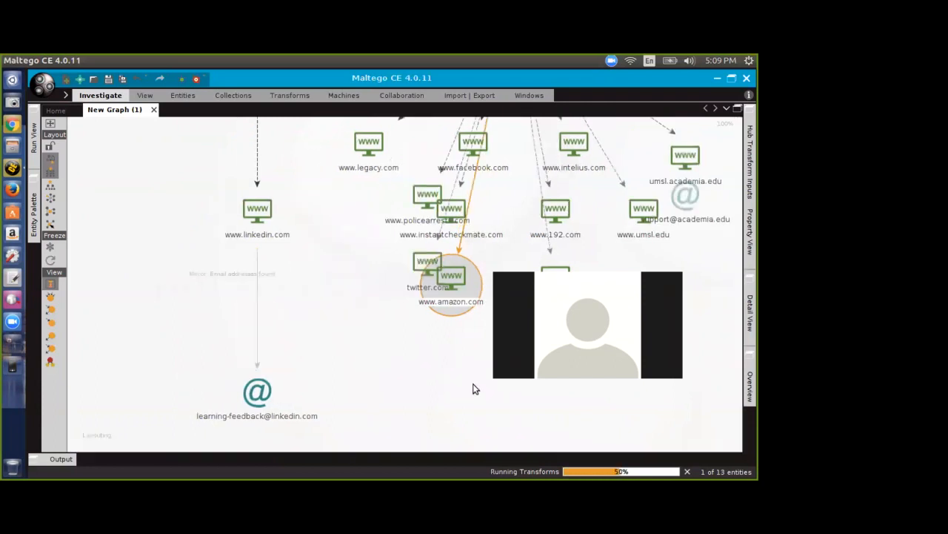
Step: Examine the email address and external website entities that the Mirror transforms extracted from umsl.academia.edu
{"action": "left_click_drag", "start_coordinate": [591, 443], "coordinate": [645, 444]}
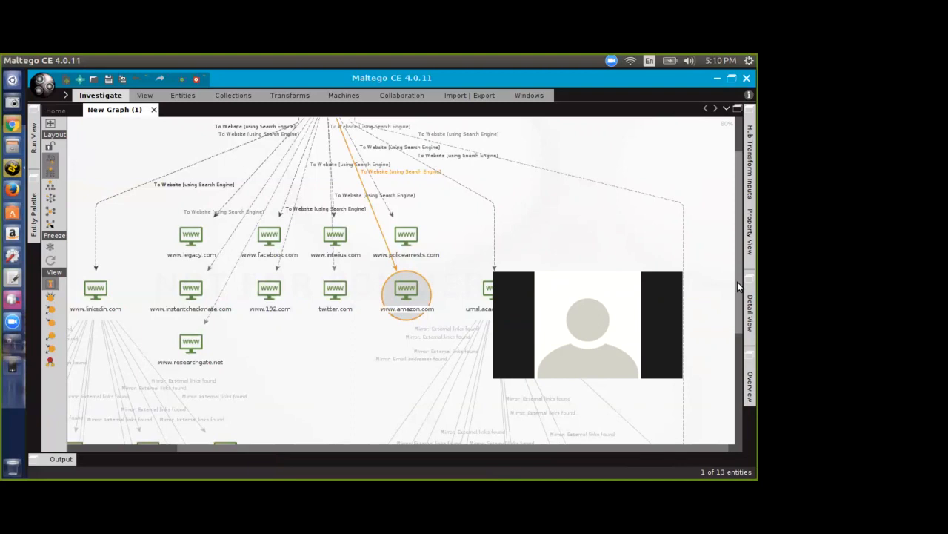
{"action": "left_click_drag", "start_coordinate": [737, 283], "coordinate": [748, 343]}
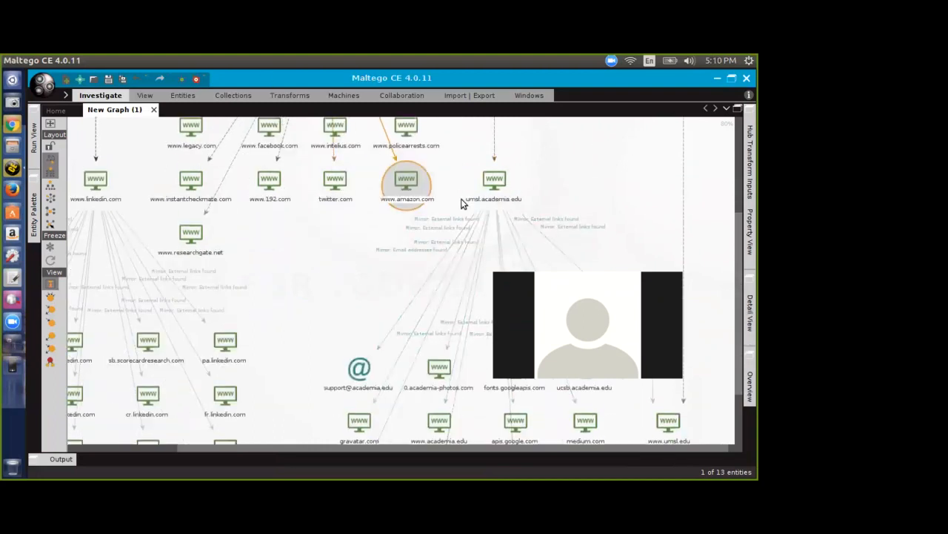
{"action": "scroll", "coordinate": [477, 205], "scroll_direction": "up", "scroll_amount": 3}
{"action": "scroll", "coordinate": [477, 206], "scroll_direction": "down", "scroll_amount": 2}
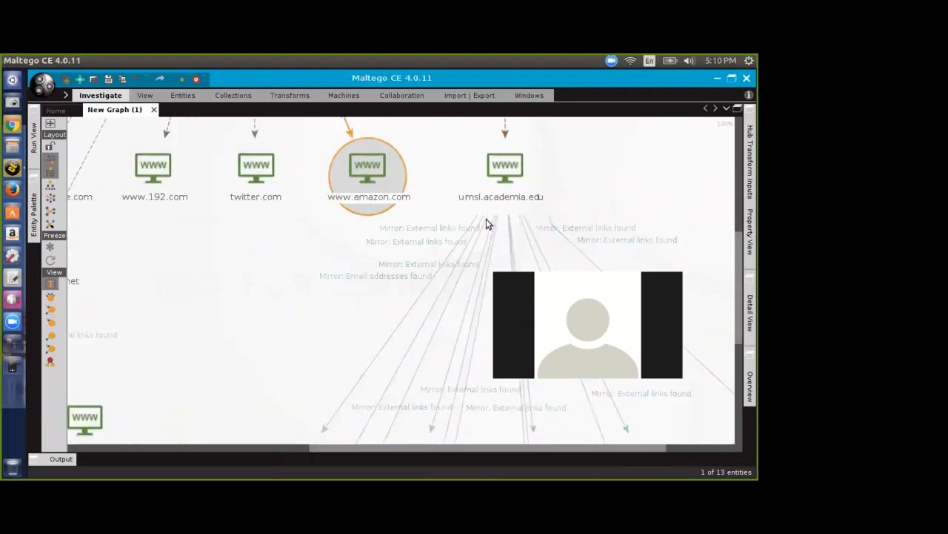
{"action": "left_click_drag", "start_coordinate": [737, 255], "coordinate": [737, 346]}
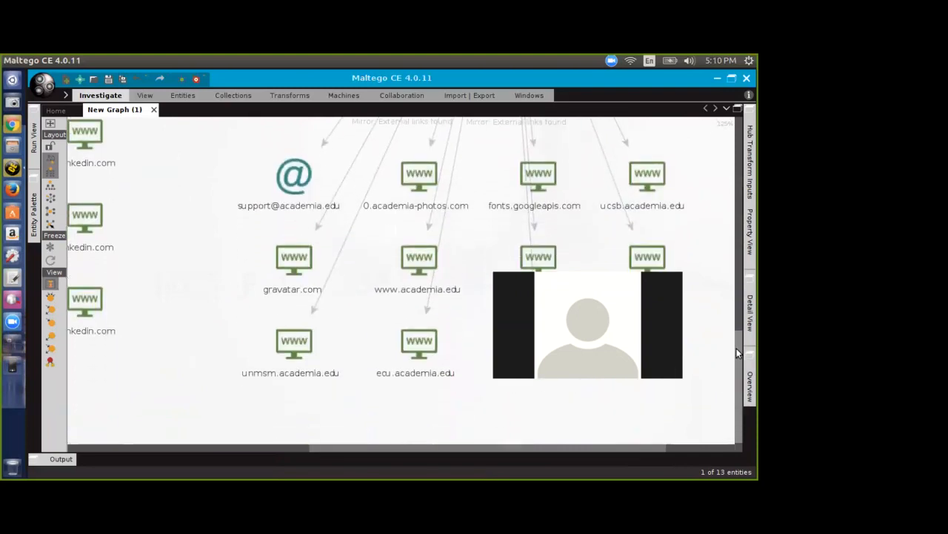
{"action": "left_click", "coordinate": [290, 184]}
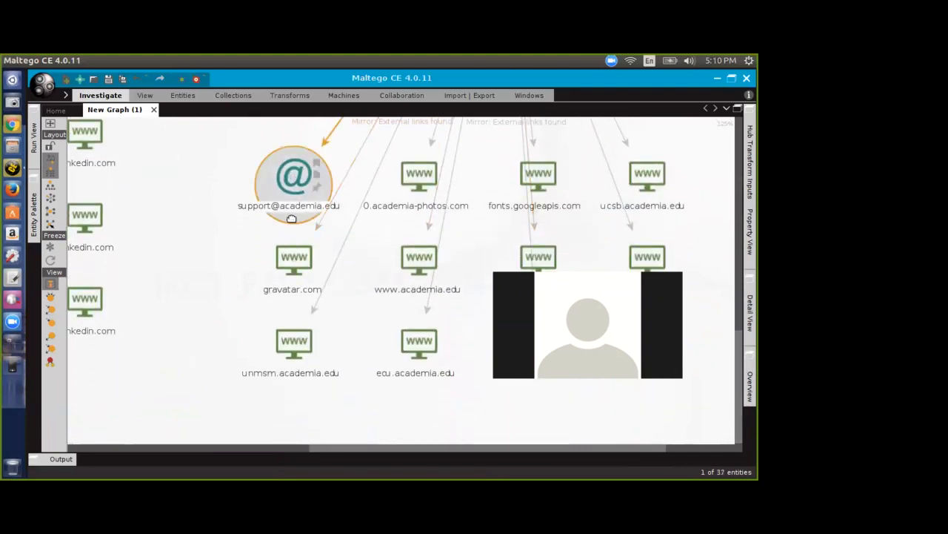
{"action": "left_click", "coordinate": [291, 343]}
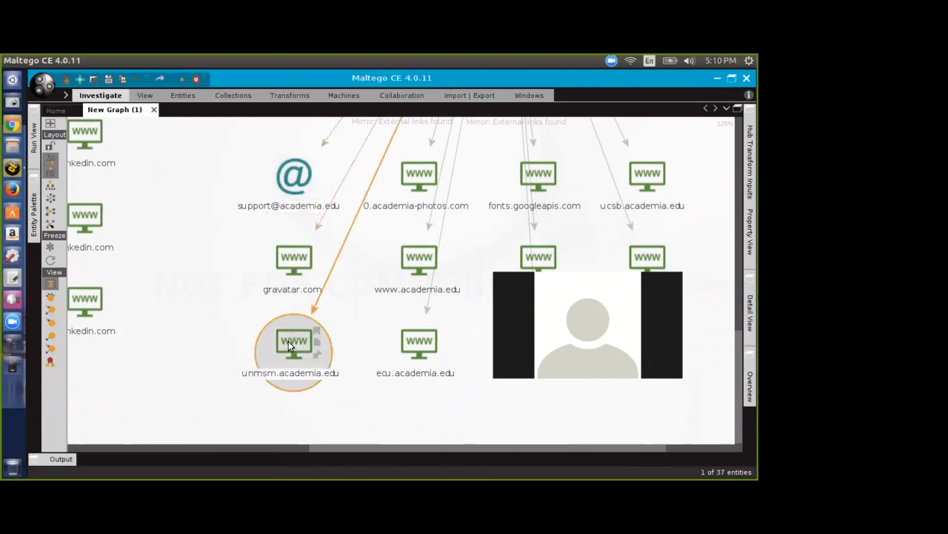
{"action": "left_click", "coordinate": [412, 341]}
{"action": "left_click", "coordinate": [535, 259]}
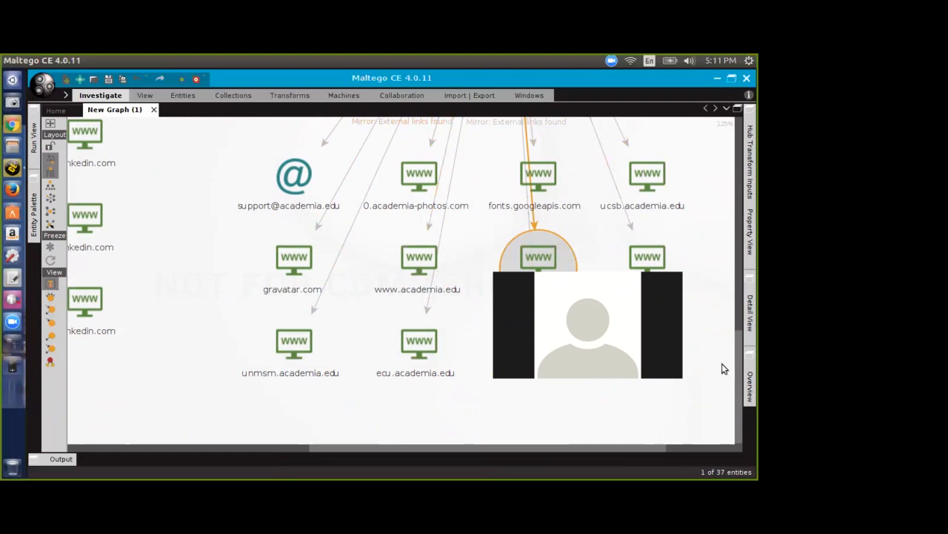
{"action": "left_click_drag", "start_coordinate": [739, 378], "coordinate": [712, 185]}
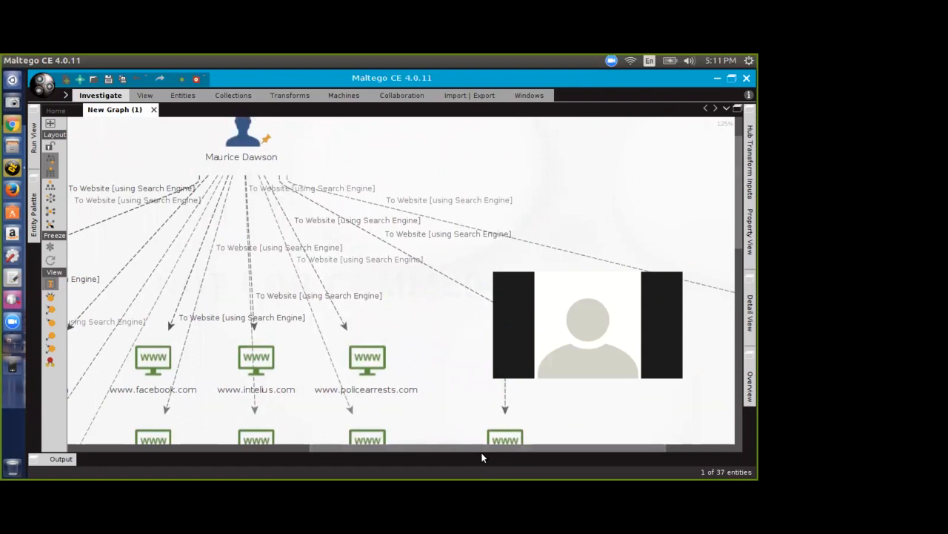
{"action": "left_click_drag", "start_coordinate": [482, 453], "coordinate": [573, 451]}
{"action": "scroll", "coordinate": [626, 404], "scroll_direction": "down", "scroll_amount": 3}
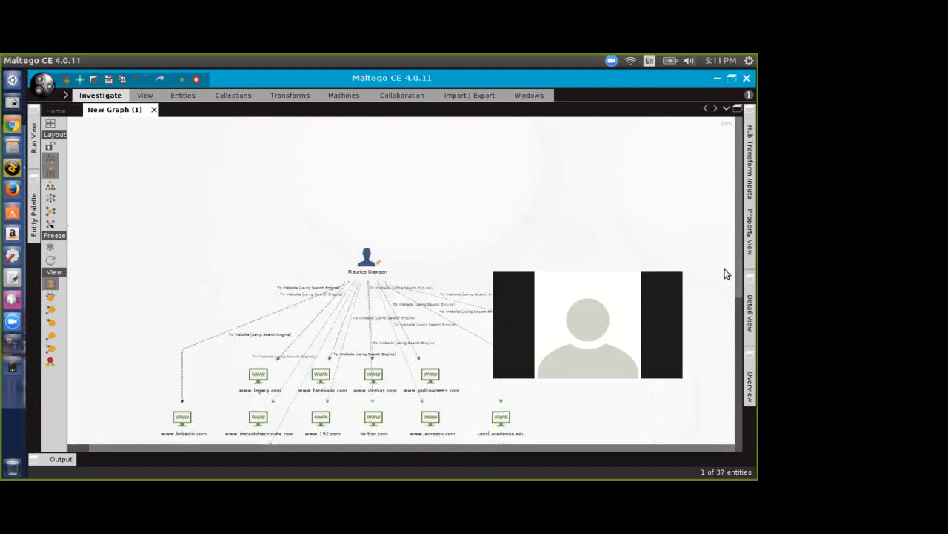
{"action": "left_click_drag", "start_coordinate": [738, 266], "coordinate": [744, 443]}
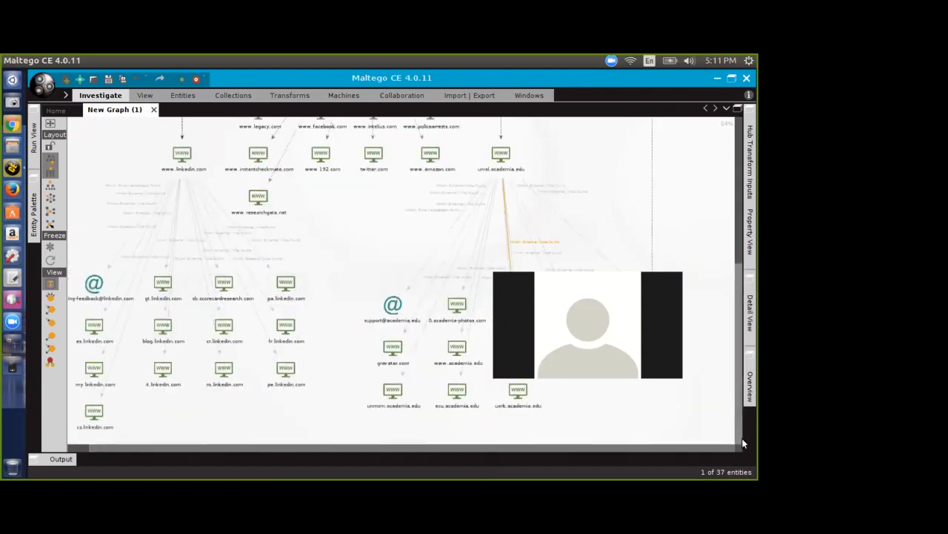
{"action": "scroll", "coordinate": [678, 438], "scroll_direction": "up", "scroll_amount": 3}
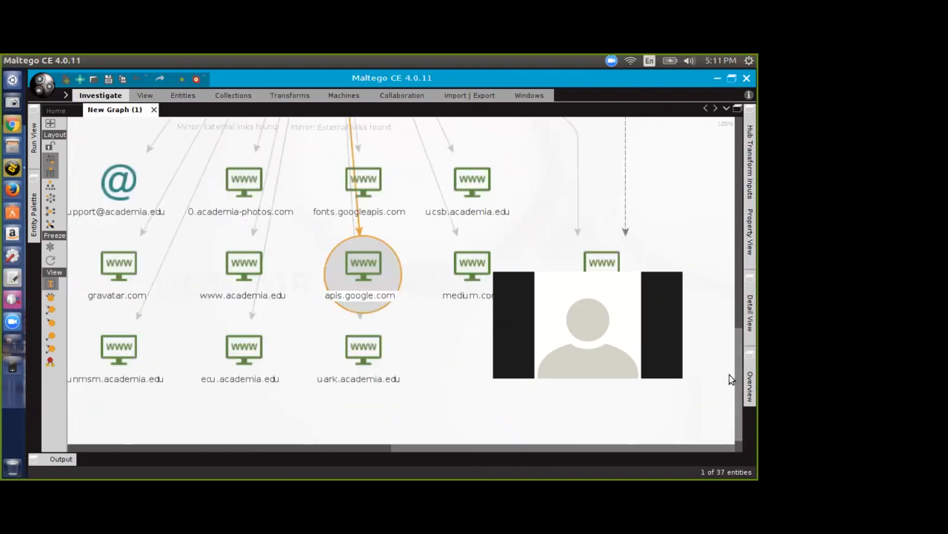
{"action": "left_click_drag", "start_coordinate": [736, 383], "coordinate": [730, 151]}
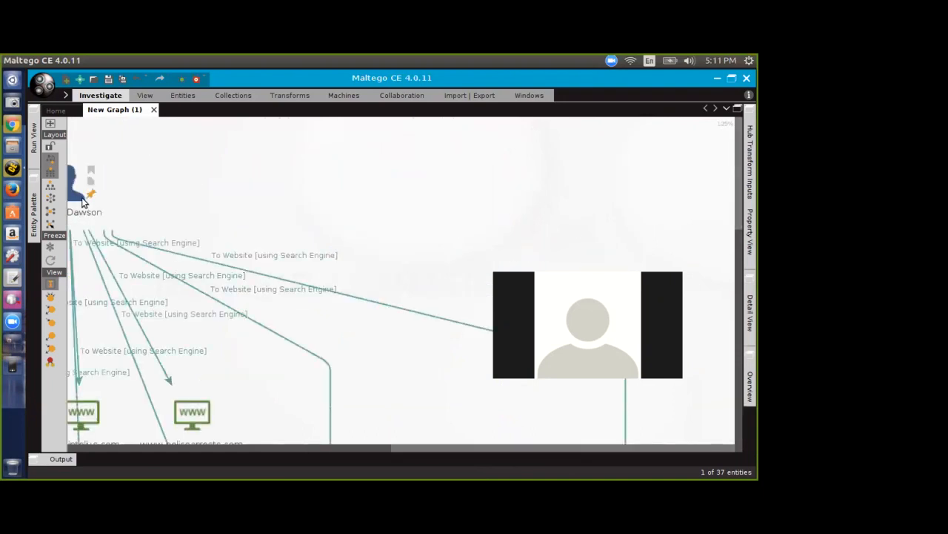
{"action": "left_click_drag", "start_coordinate": [737, 215], "coordinate": [747, 430]}
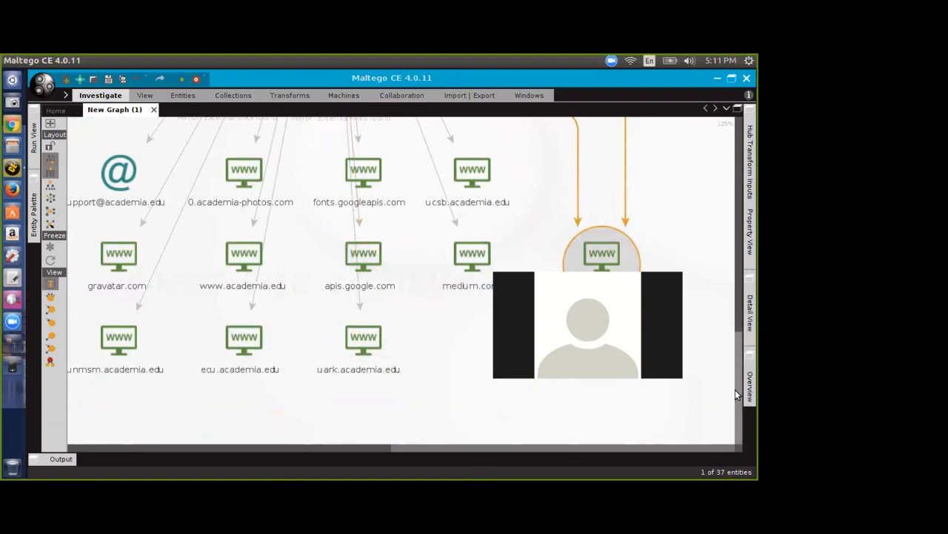
{"action": "left_click_drag", "start_coordinate": [735, 394], "coordinate": [738, 433]}
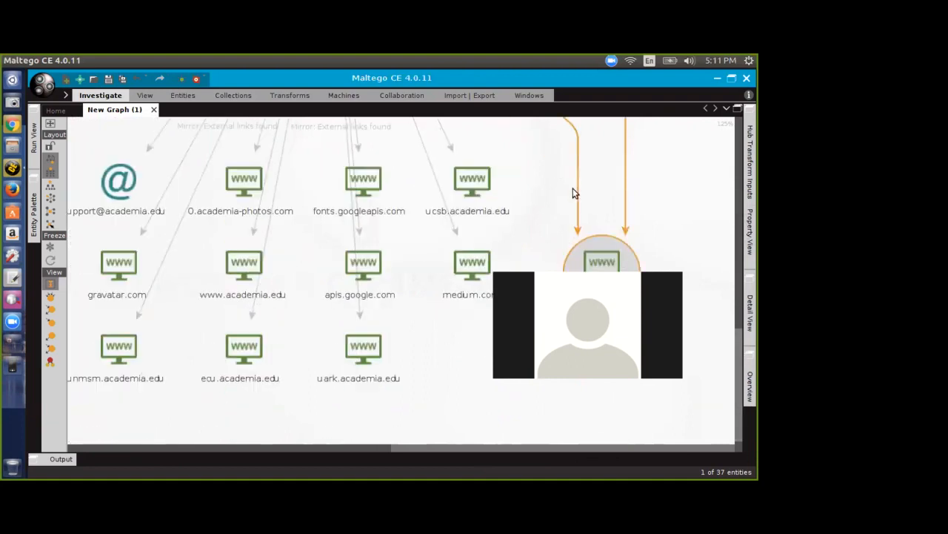
{"action": "left_click_drag", "start_coordinate": [735, 387], "coordinate": [720, 301]}
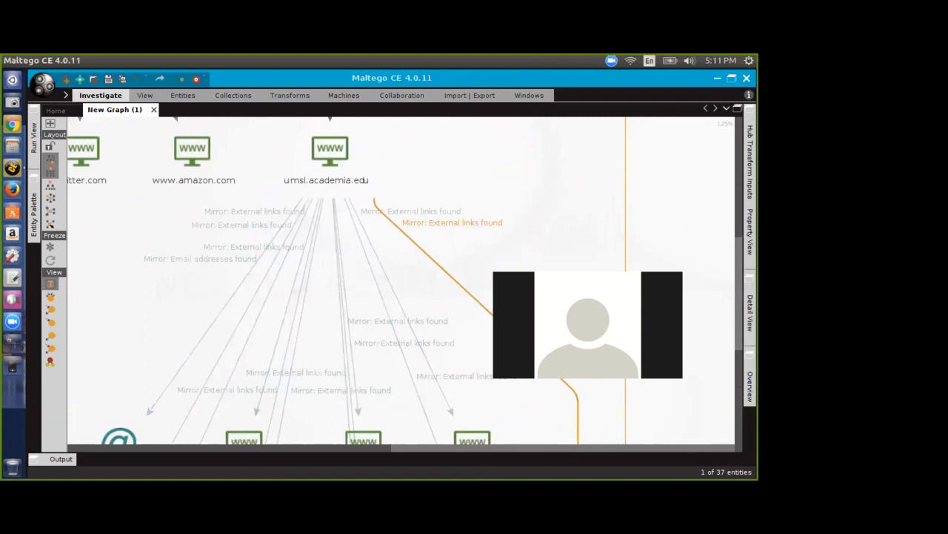
{"action": "left_click_drag", "start_coordinate": [736, 309], "coordinate": [713, 210]}
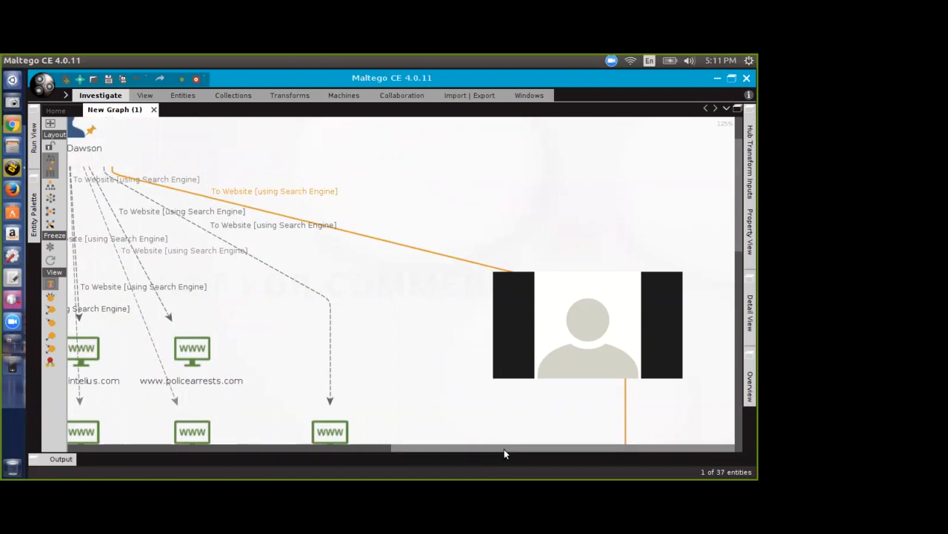
{"action": "left_click_drag", "start_coordinate": [503, 447], "coordinate": [232, 455]}
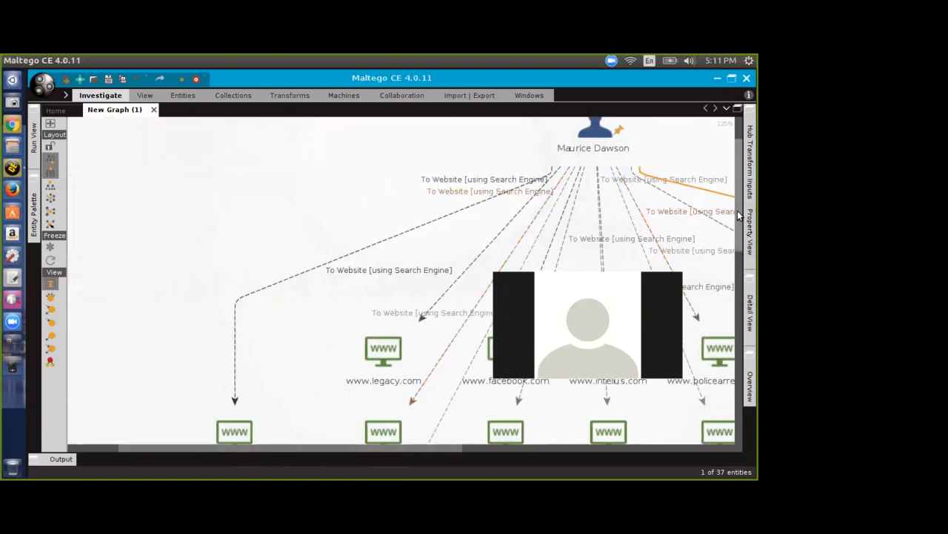
{"action": "mouse_move", "coordinate": [738, 215]}
{"action": "left_mouse_down"}
{"action": "mouse_move", "coordinate": [748, 408]}
{"action": "mouse_move", "coordinate": [735, 197]}
{"action": "left_mouse_up"}
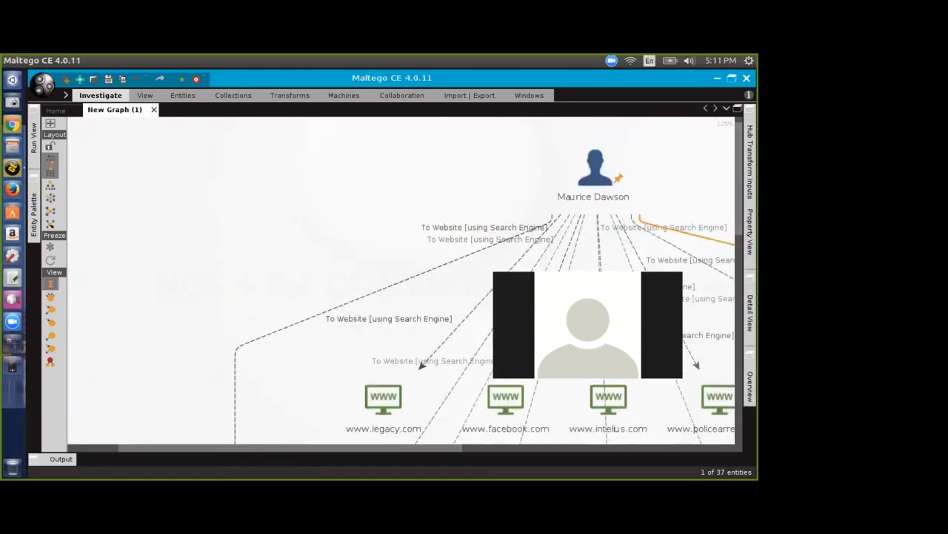
{"action": "right_click", "coordinate": [510, 404]}
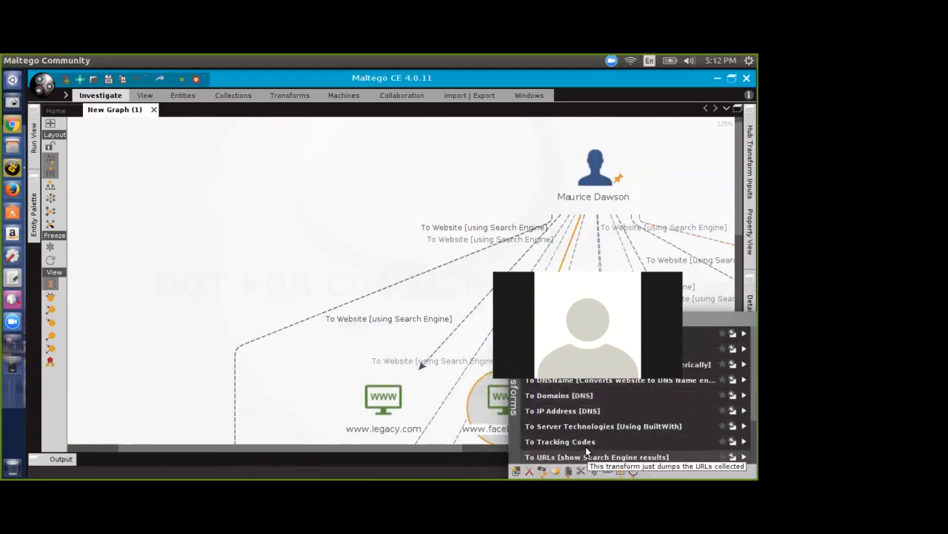
{"action": "scroll", "coordinate": [585, 447], "scroll_direction": "down", "scroll_amount": 2}
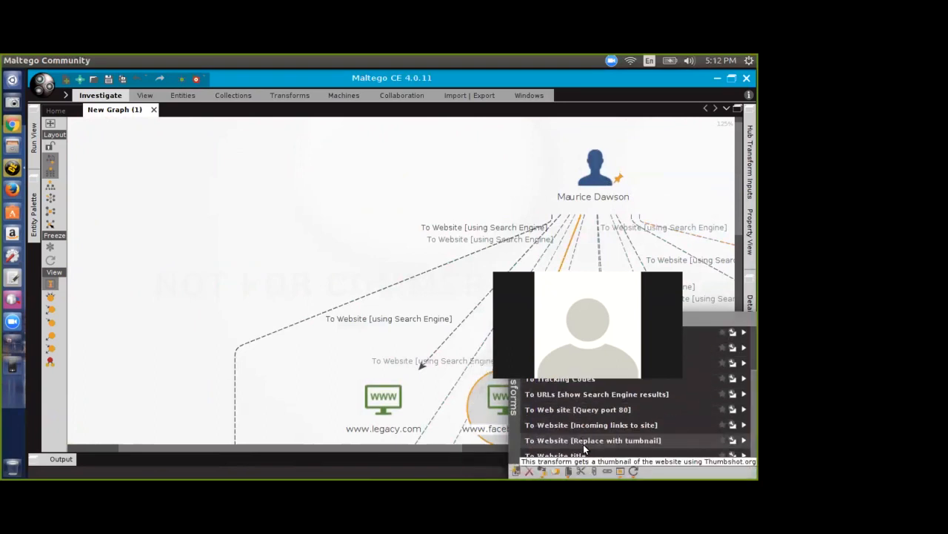
{"action": "scroll", "coordinate": [583, 455], "scroll_direction": "up", "scroll_amount": 2}
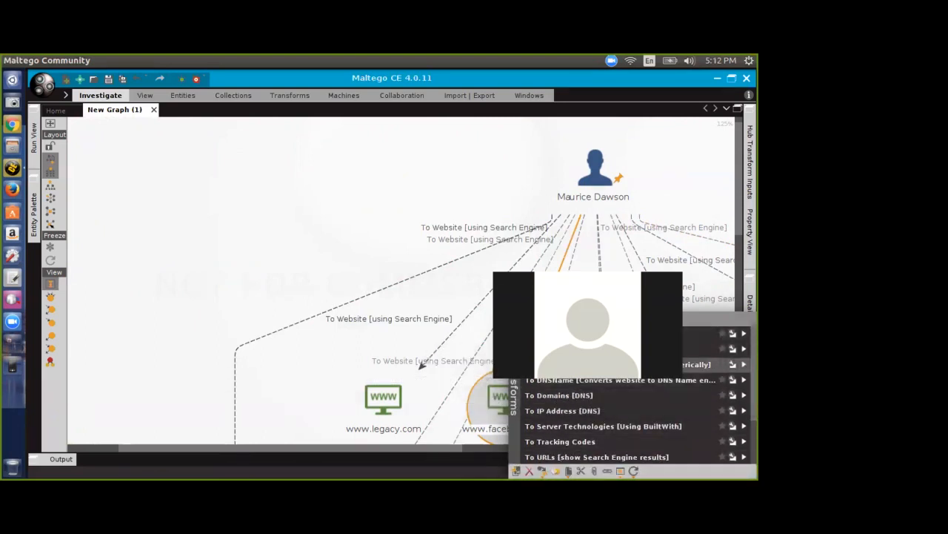
{"action": "left_click", "coordinate": [615, 348]}
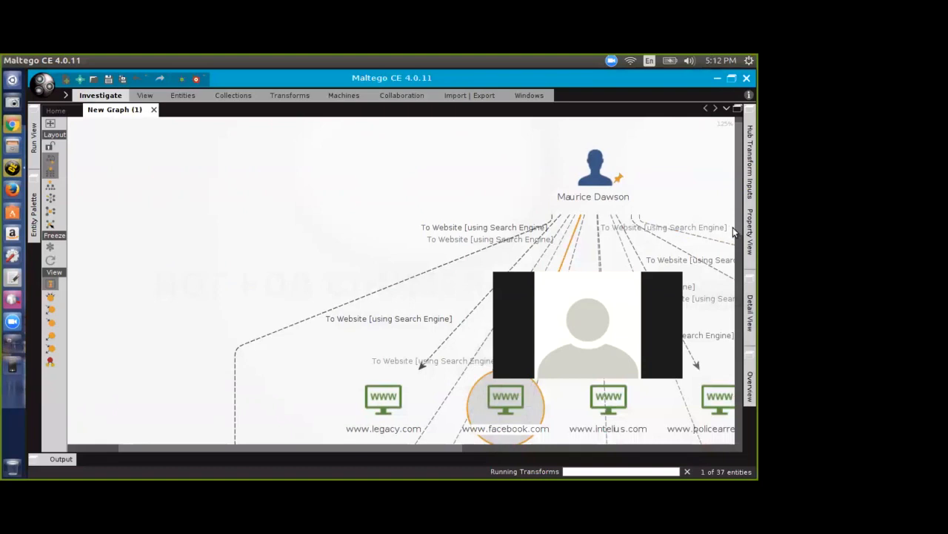
{"action": "mouse_move", "coordinate": [736, 239]}
{"action": "left_mouse_down"}
{"action": "mouse_move", "coordinate": [738, 386]}
{"action": "mouse_move", "coordinate": [735, 236]}
{"action": "left_mouse_up"}
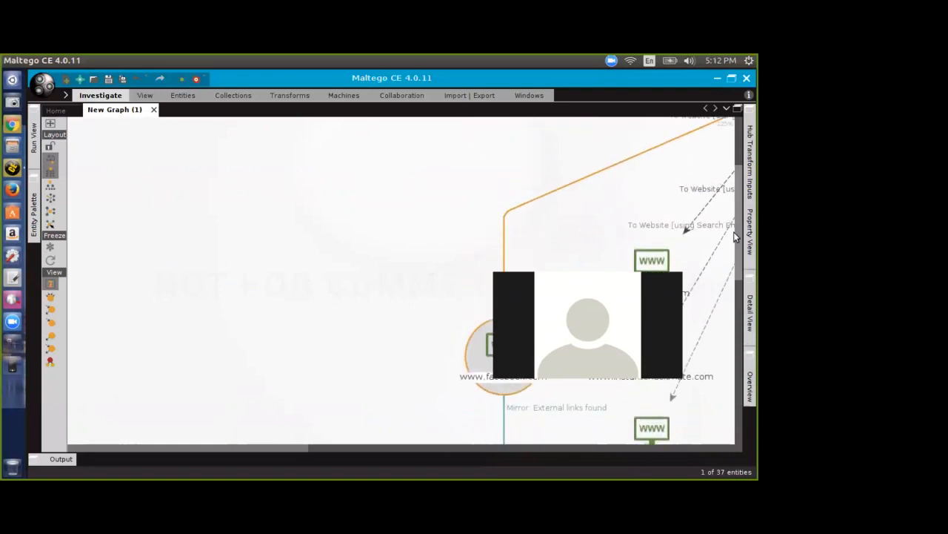
{"action": "left_click", "coordinate": [652, 346]}
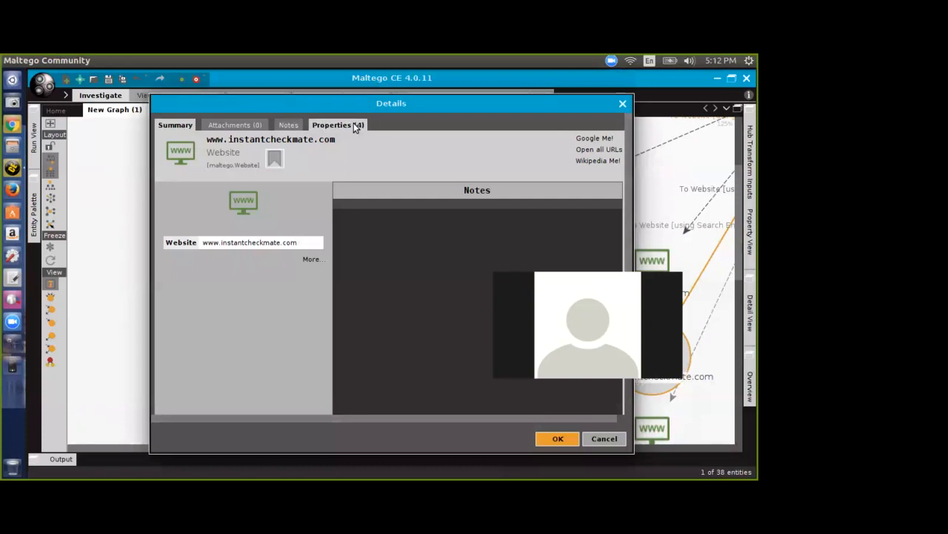
{"action": "left_click", "coordinate": [348, 124]}
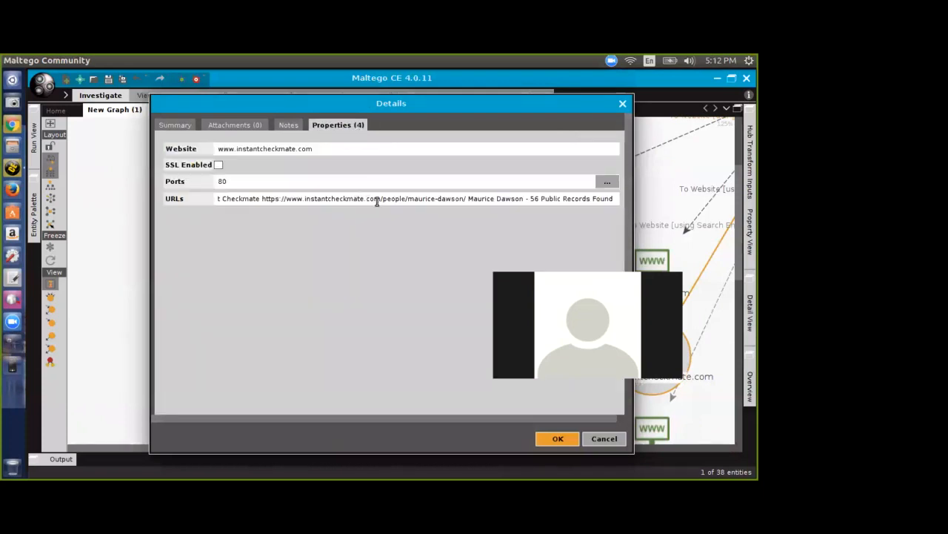
{"action": "left_click", "coordinate": [596, 438]}
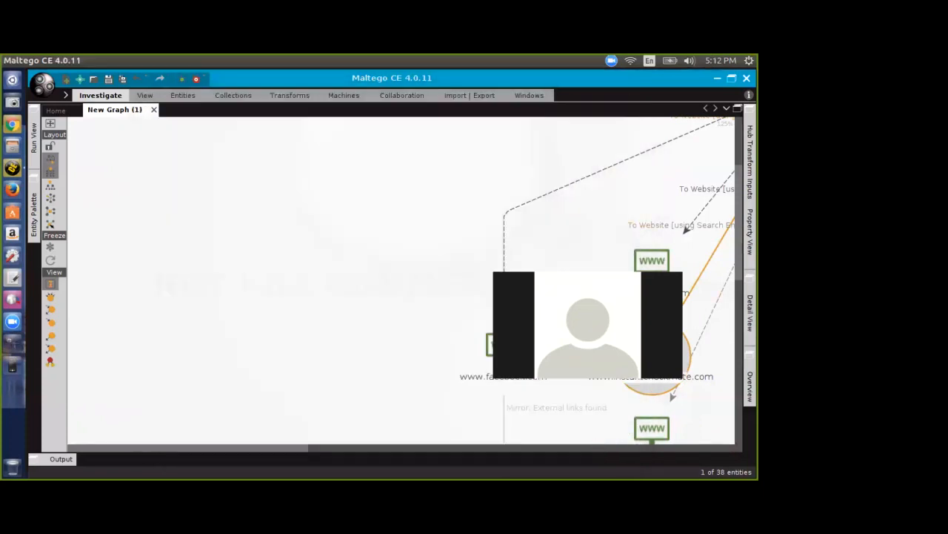
{"action": "right_click", "coordinate": [652, 348]}
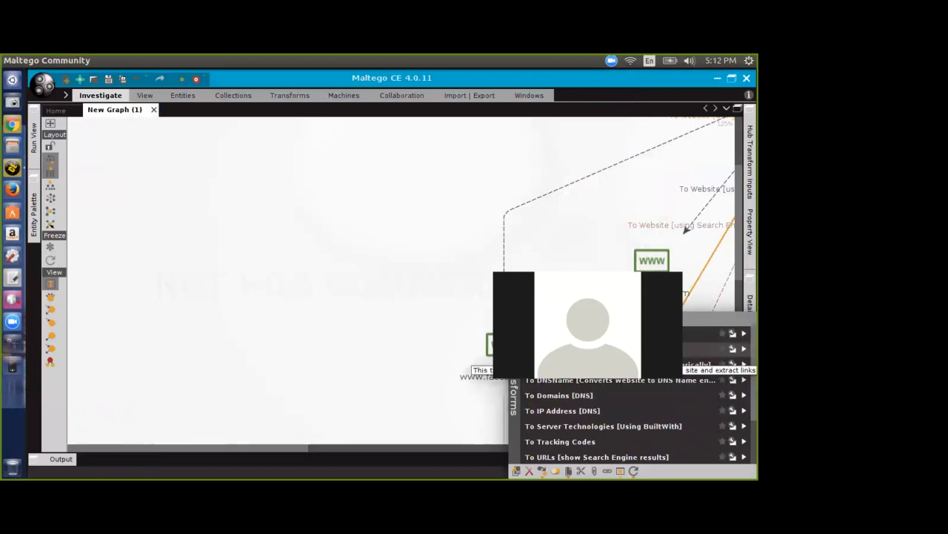
{"action": "left_click", "coordinate": [585, 364]}
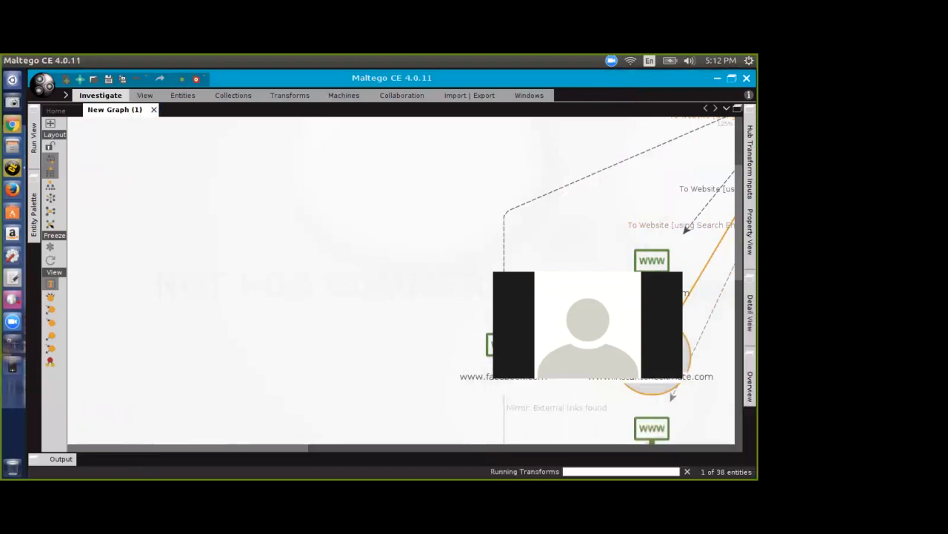
{"action": "left_click_drag", "start_coordinate": [281, 447], "coordinate": [415, 463]}
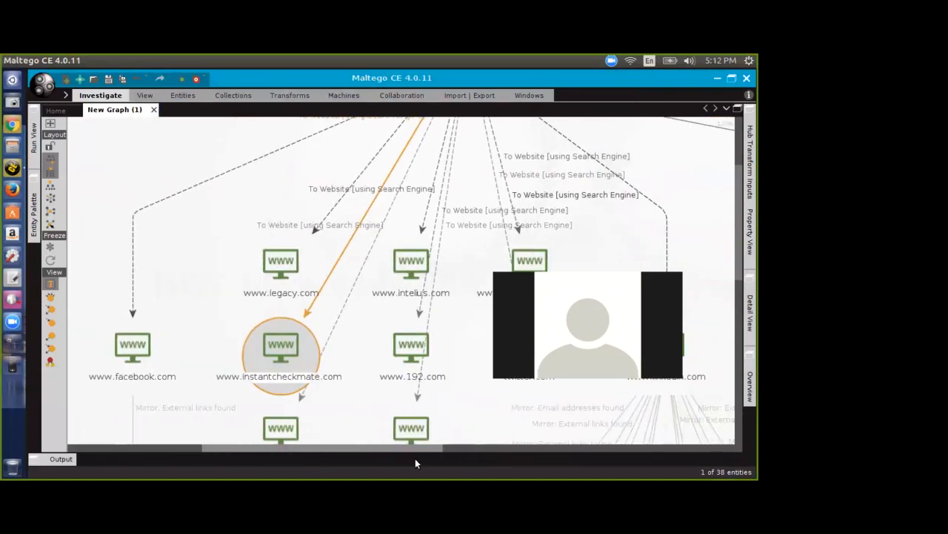
{"action": "left_click_drag", "start_coordinate": [737, 197], "coordinate": [739, 274]}
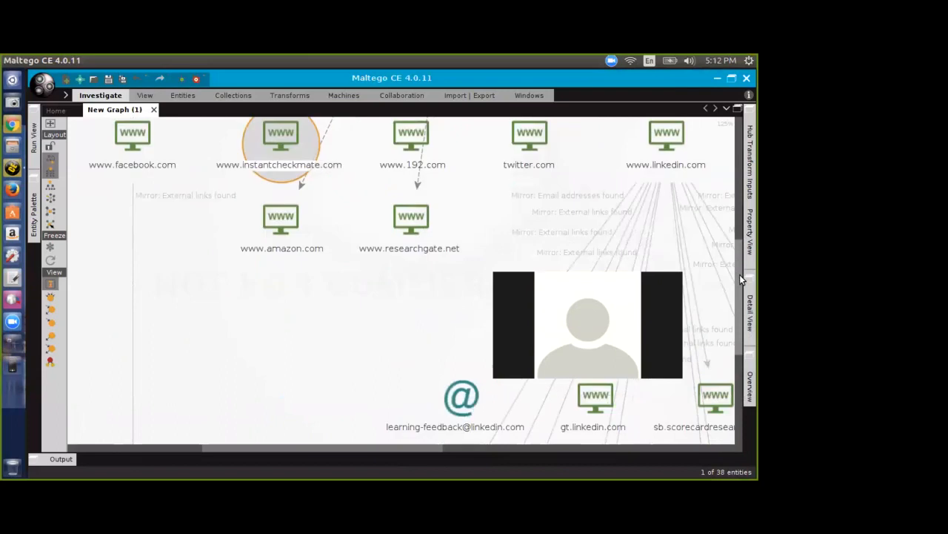
{"action": "left_click", "coordinate": [278, 219]}
{"action": "right_click", "coordinate": [279, 220]}
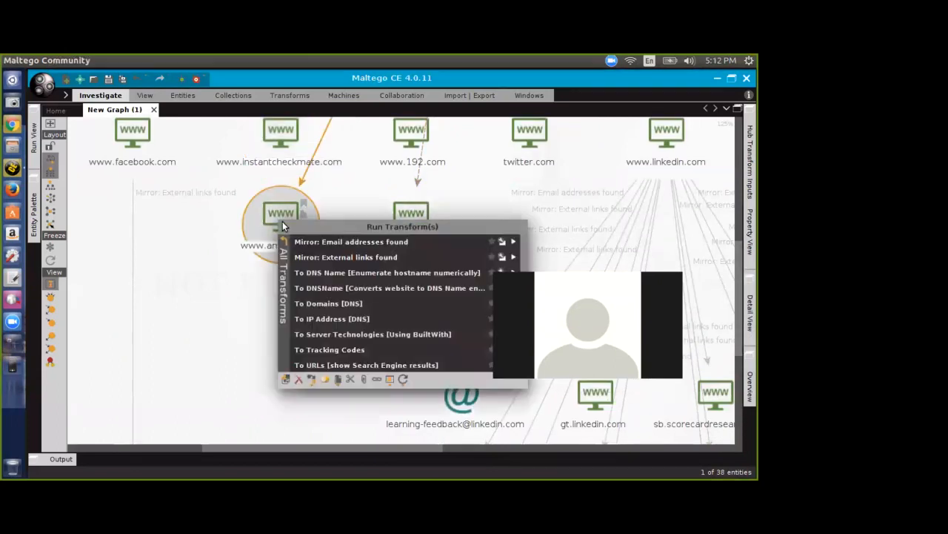
{"action": "left_click", "coordinate": [310, 257]}
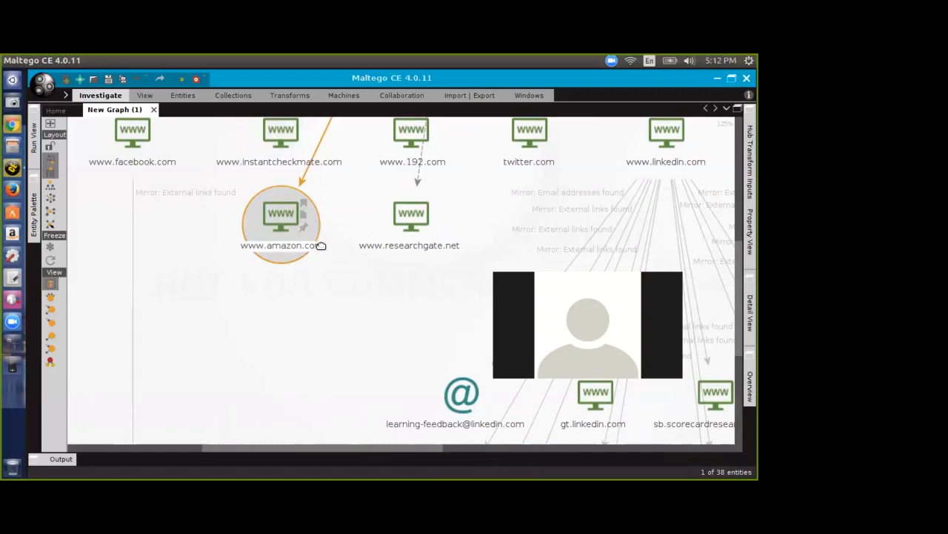
{"action": "left_click", "coordinate": [412, 222]}
{"action": "right_click", "coordinate": [414, 220]}
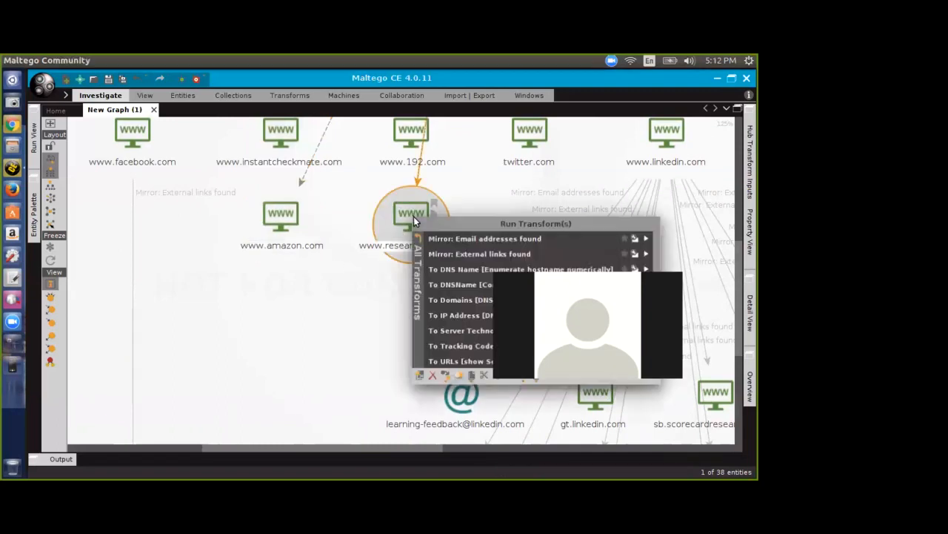
{"action": "left_click", "coordinate": [447, 241]}
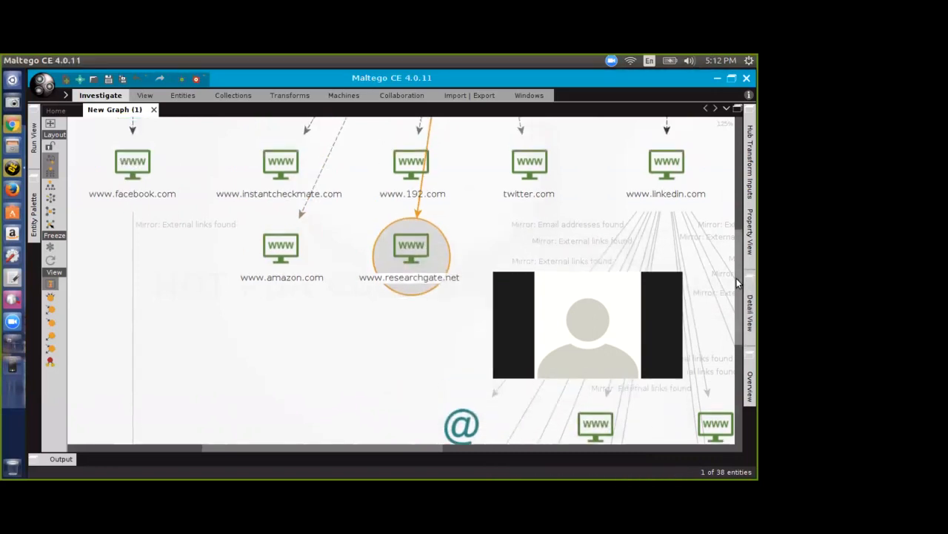
{"action": "right_click", "coordinate": [286, 258]}
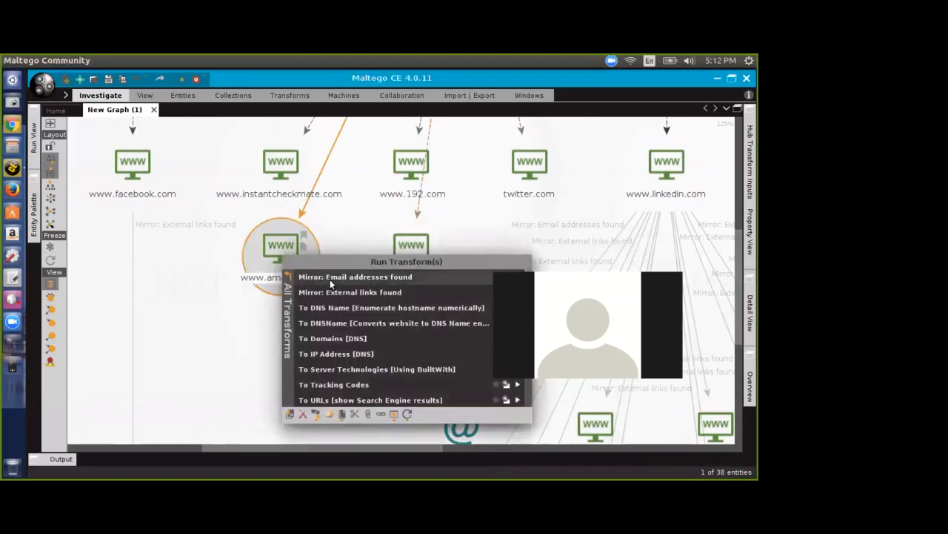
{"action": "left_click", "coordinate": [330, 278]}
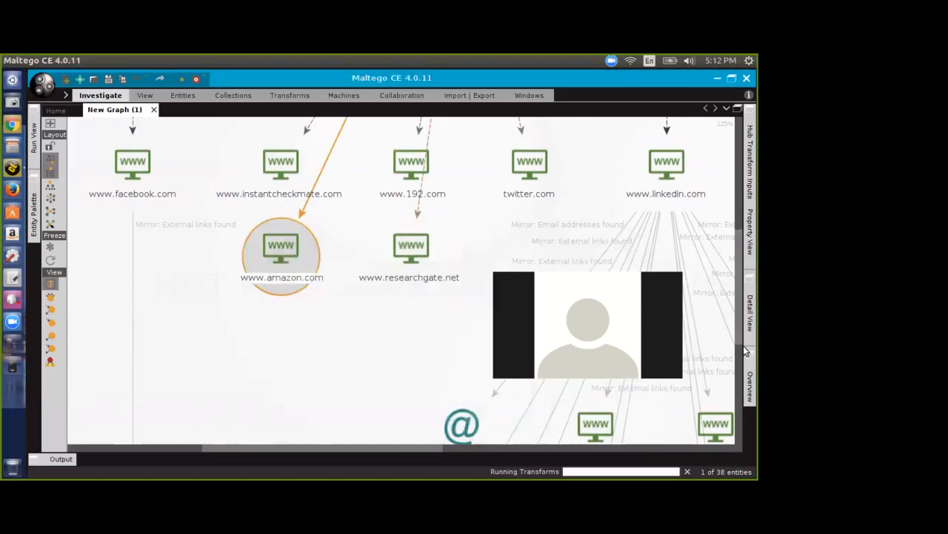
Step: Run the To Twitter Affiliation [Search Twitter] transform on the person entity at the head of the graph
{"action": "scroll", "coordinate": [738, 276], "scroll_direction": "up", "scroll_amount": 5}
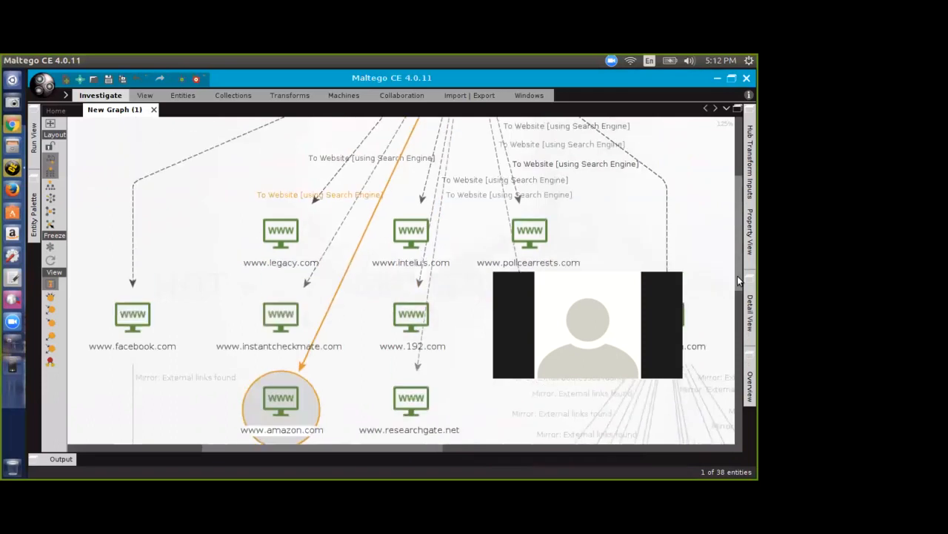
{"action": "left_click_drag", "start_coordinate": [739, 270], "coordinate": [737, 211]}
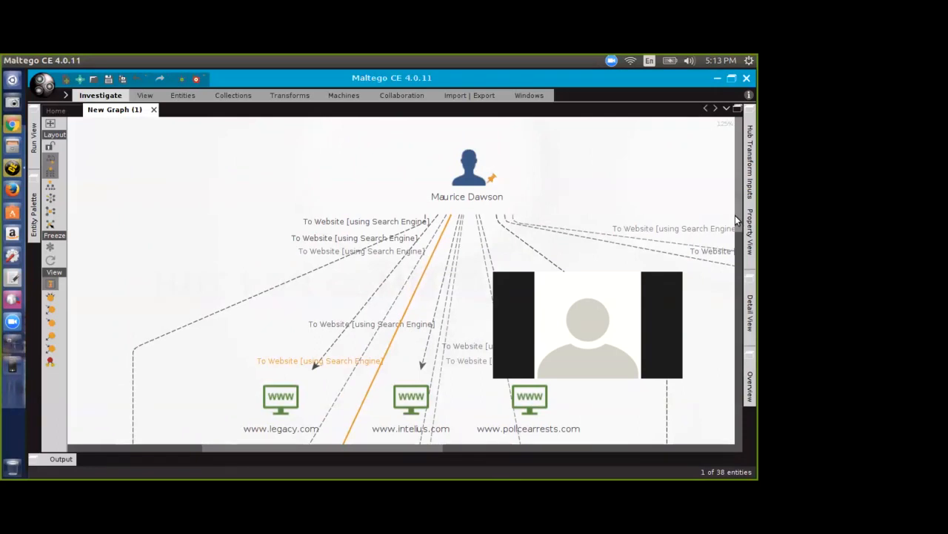
{"action": "left_click_drag", "start_coordinate": [739, 131], "coordinate": [749, 154]}
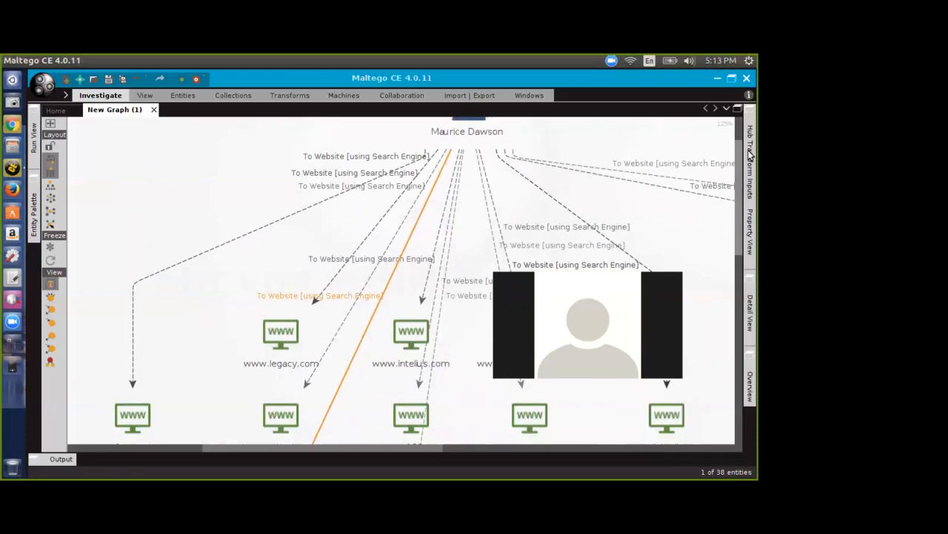
{"action": "left_click_drag", "start_coordinate": [750, 153], "coordinate": [750, 79]}
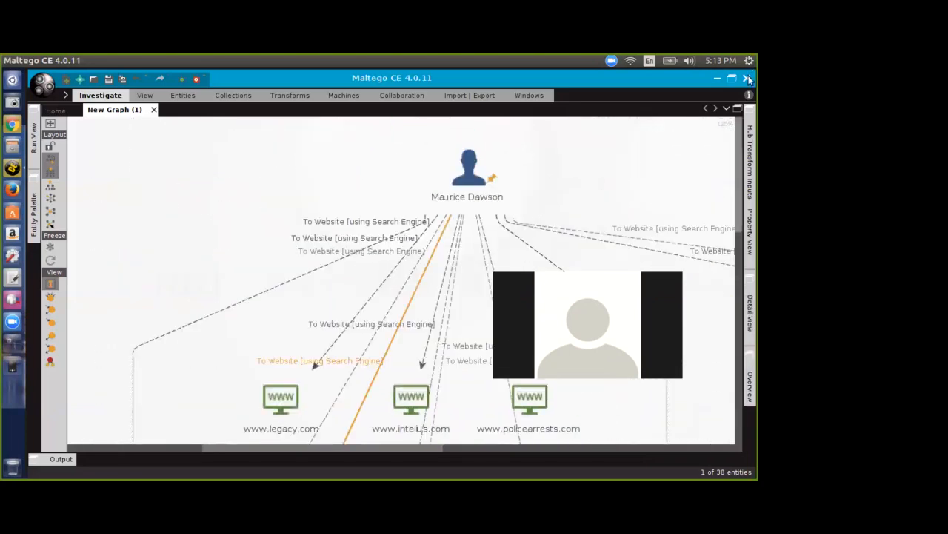
{"action": "right_click", "coordinate": [472, 175]}
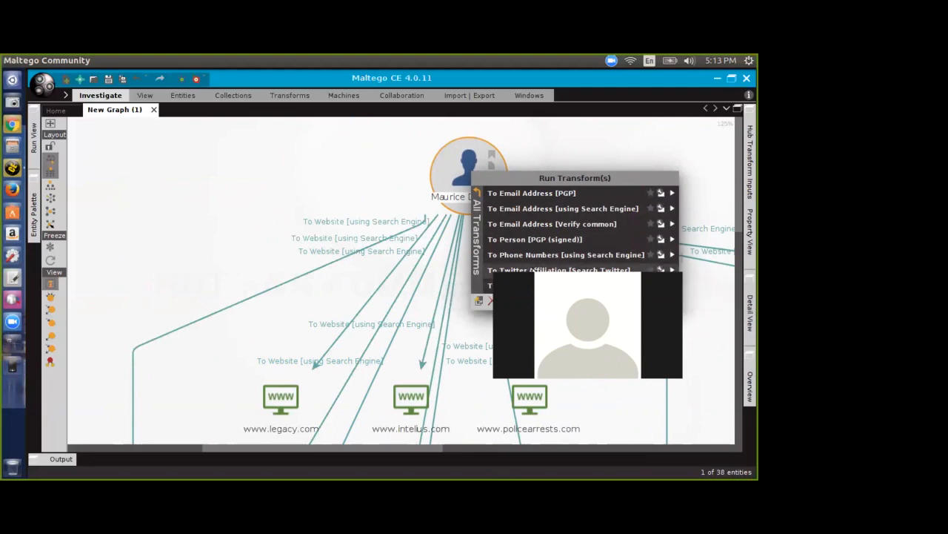
{"action": "left_click", "coordinate": [530, 269]}
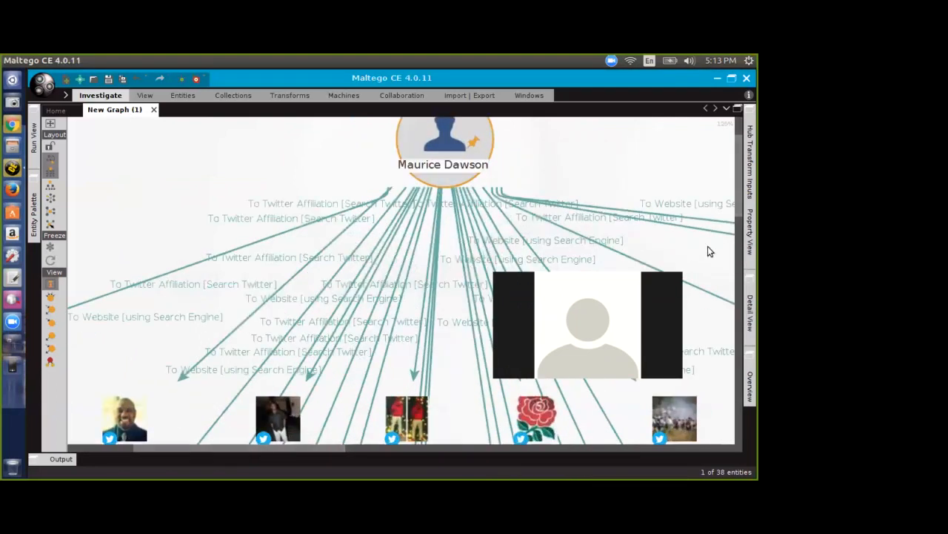
{"action": "left_click_drag", "start_coordinate": [739, 191], "coordinate": [749, 253]}
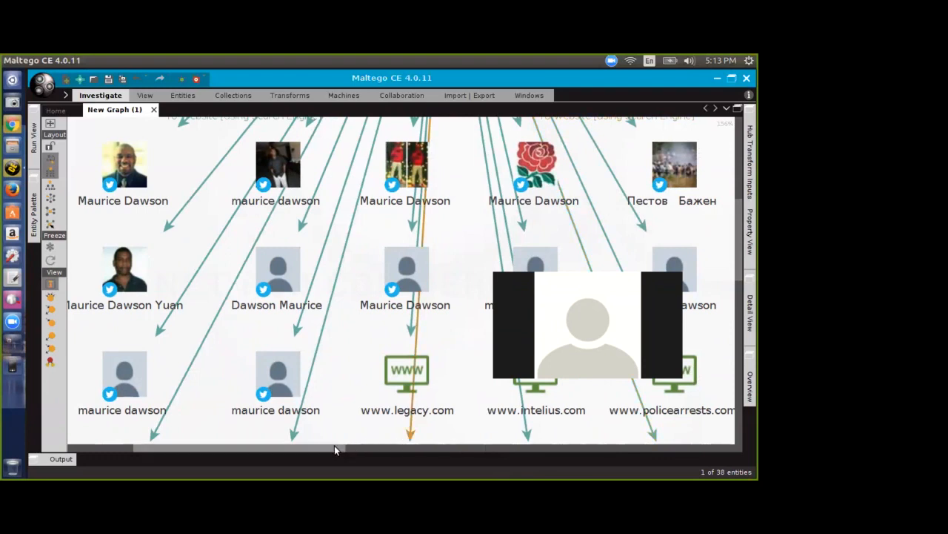
{"action": "left_click_drag", "start_coordinate": [326, 445], "coordinate": [249, 412]}
{"action": "scroll", "coordinate": [254, 320], "scroll_direction": "up", "scroll_amount": 3}
{"action": "scroll", "coordinate": [253, 319], "scroll_direction": "down", "scroll_amount": 5}
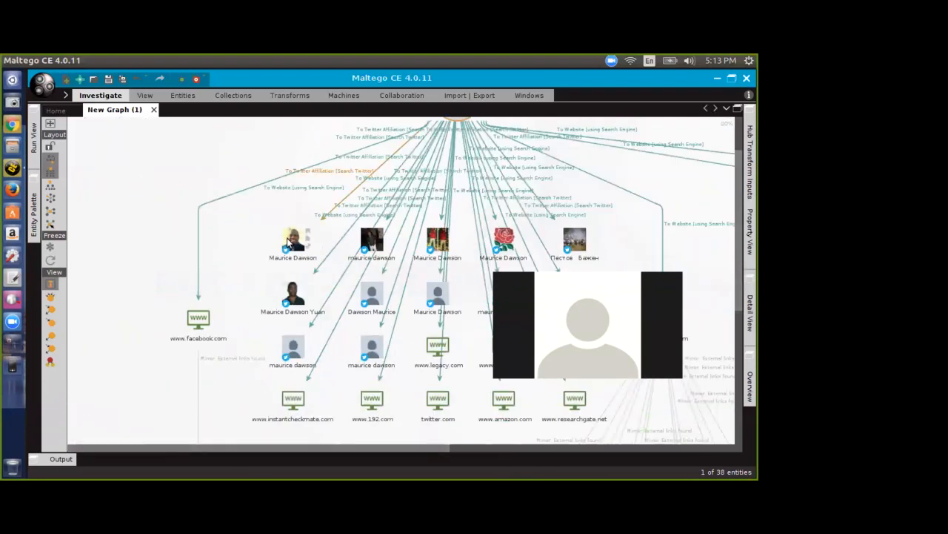
{"action": "left_click_drag", "start_coordinate": [290, 240], "coordinate": [109, 223]}
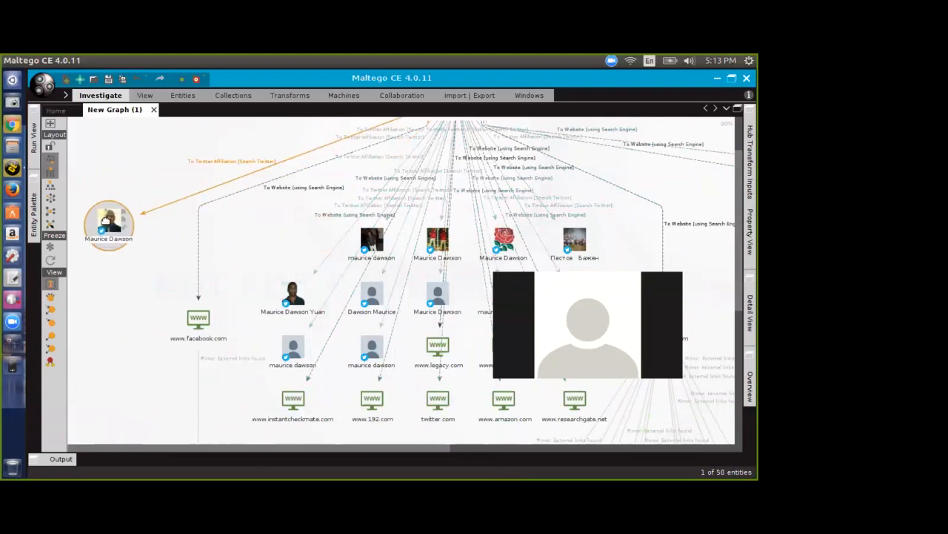
Step: Run the To Alias transform on the separated Twitter affiliation entity
{"action": "scroll", "coordinate": [154, 355], "scroll_direction": "up", "scroll_amount": 3}
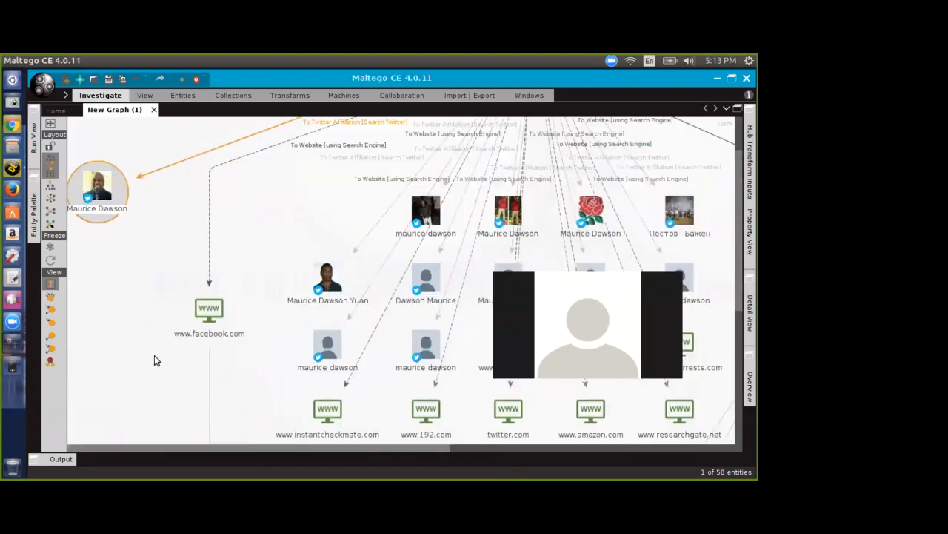
{"action": "left_click_drag", "start_coordinate": [297, 448], "coordinate": [236, 447]}
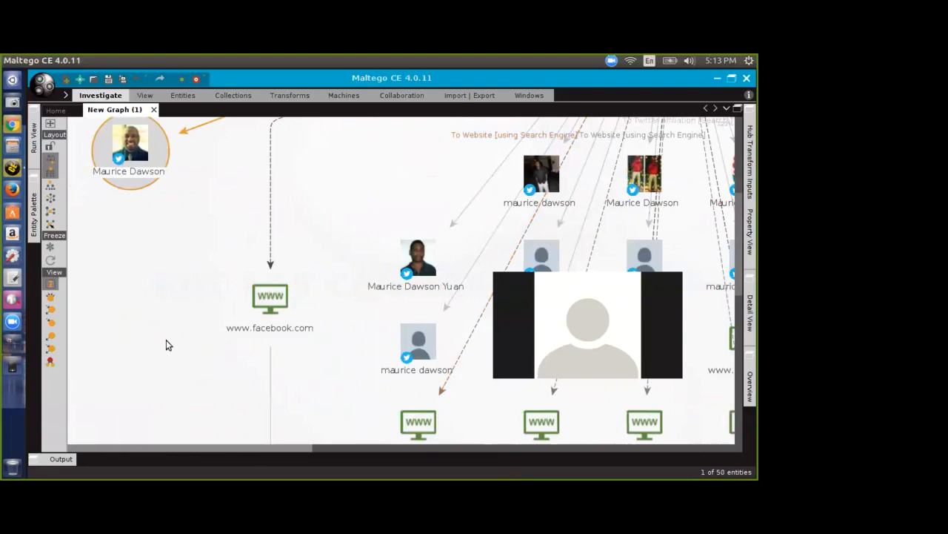
{"action": "scroll", "coordinate": [162, 265], "scroll_direction": "up", "scroll_amount": 2}
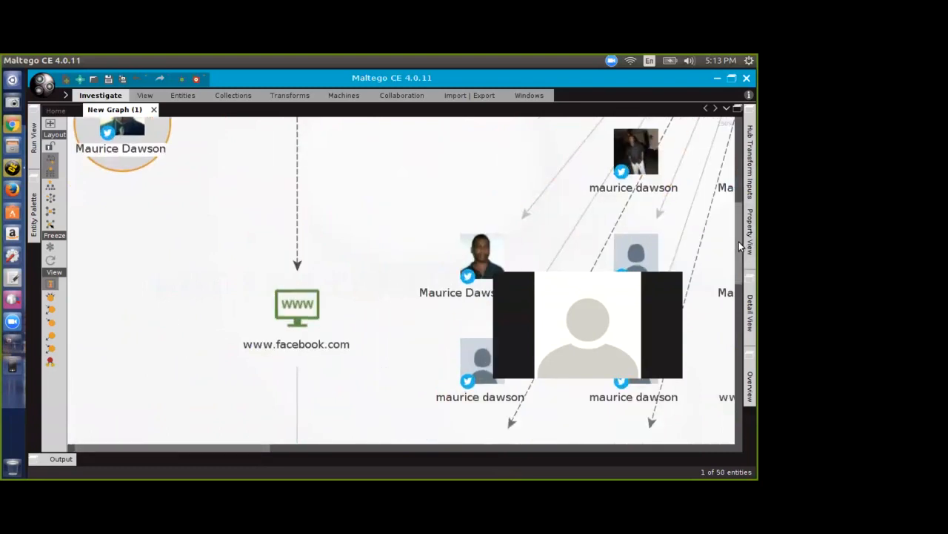
{"action": "left_click_drag", "start_coordinate": [738, 241], "coordinate": [739, 201]}
{"action": "right_click", "coordinate": [120, 270]}
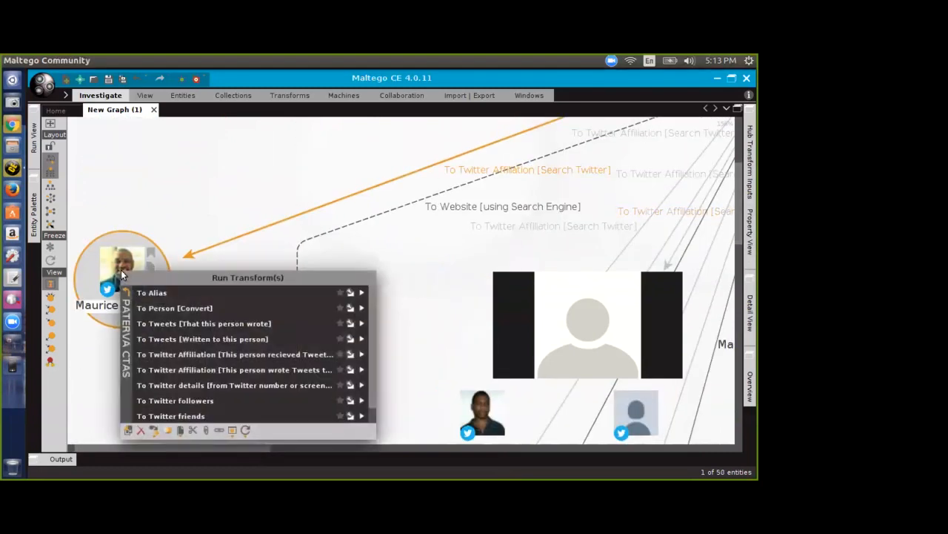
{"action": "left_click", "coordinate": [154, 307]}
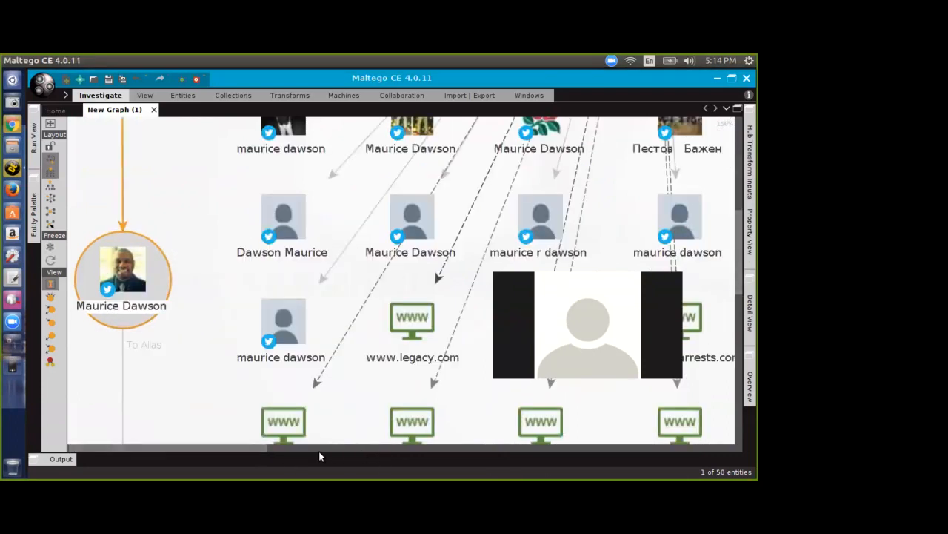
Step: Open the details of the alias entity below the Twitter affiliation and view its properties
{"action": "scroll", "coordinate": [174, 406], "scroll_direction": "down", "scroll_amount": 5}
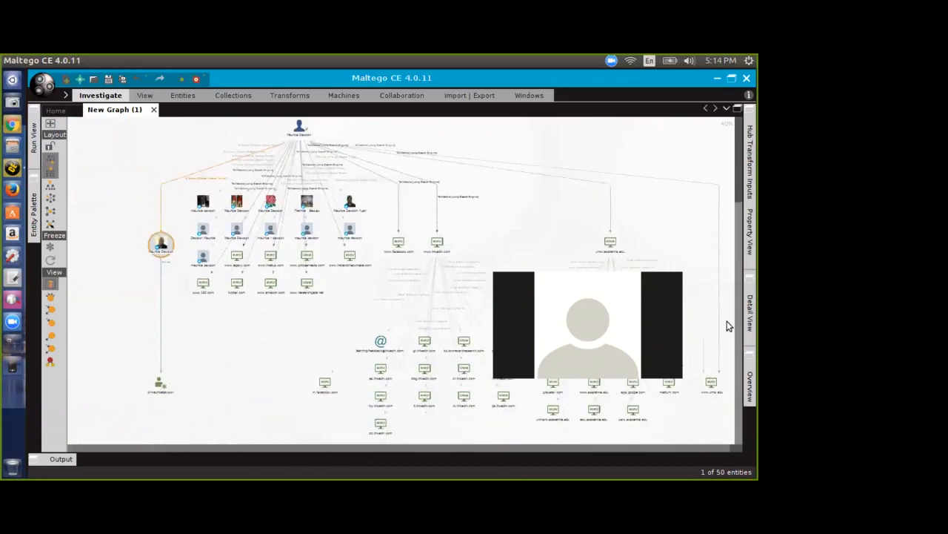
{"action": "scroll", "coordinate": [131, 264], "scroll_direction": "up", "scroll_amount": 5}
{"action": "left_click_drag", "start_coordinate": [739, 230], "coordinate": [727, 345]}
{"action": "scroll", "coordinate": [225, 309], "scroll_direction": "up", "scroll_amount": 1}
{"action": "left_click", "coordinate": [214, 257]}
{"action": "double_click", "coordinate": [214, 256]}
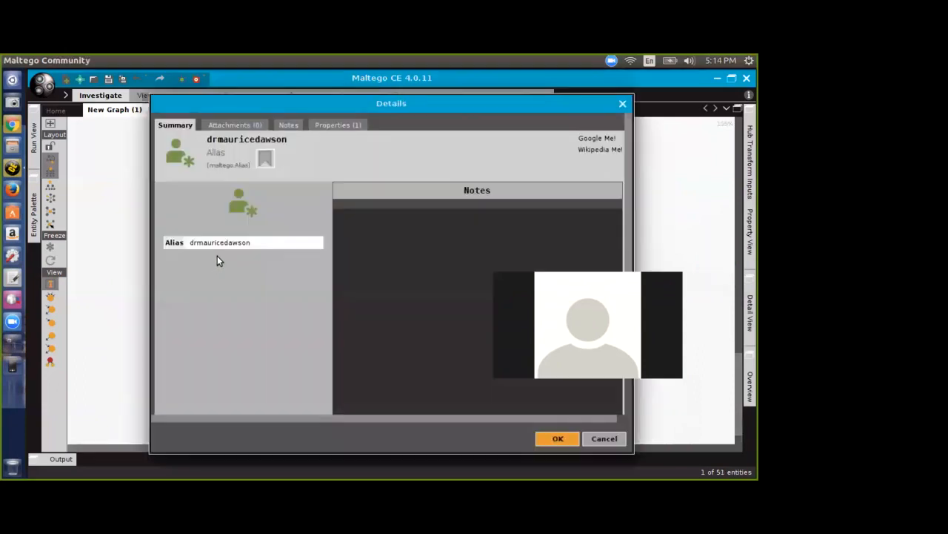
{"action": "left_click", "coordinate": [326, 124]}
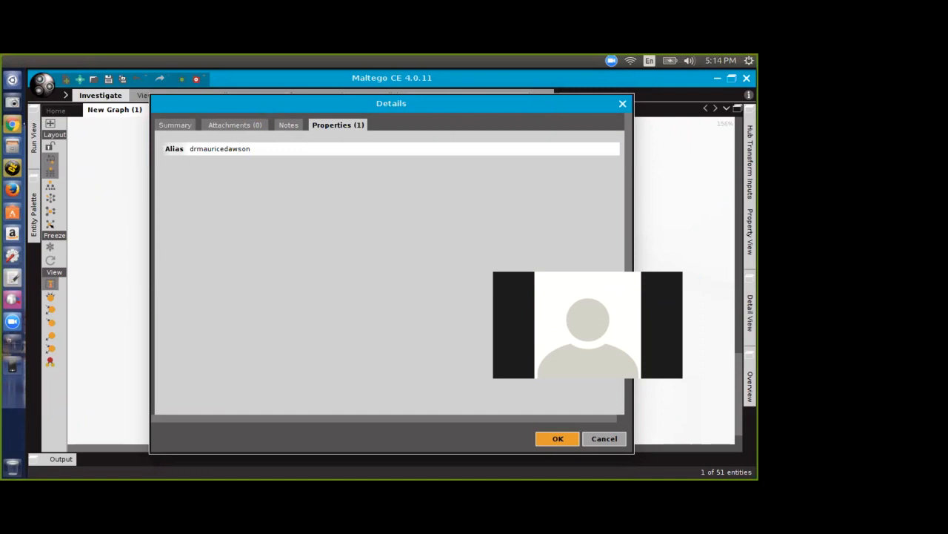
Step: Compare the alias with the username in the Twitter profile's URL in Chrome, and close the page and the alias details without changes
{"action": "left_click", "coordinate": [12, 124]}
{"action": "left_click", "coordinate": [395, 75]}
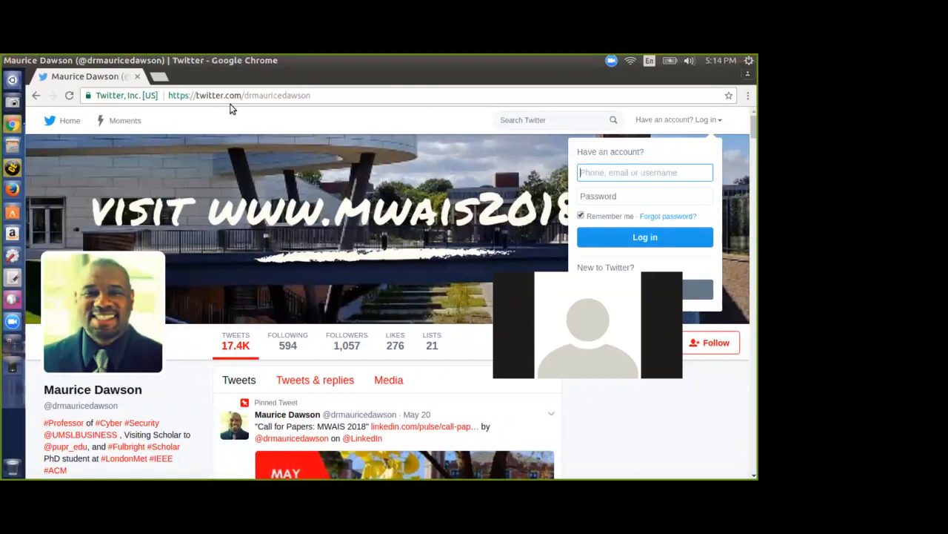
{"action": "left_click_drag", "start_coordinate": [244, 95], "coordinate": [324, 88]}
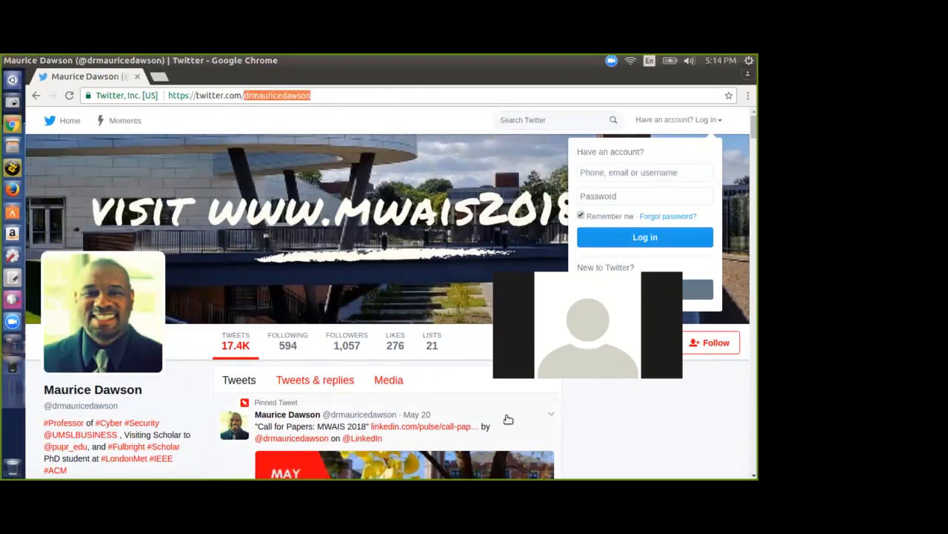
{"action": "left_click", "coordinate": [136, 77]}
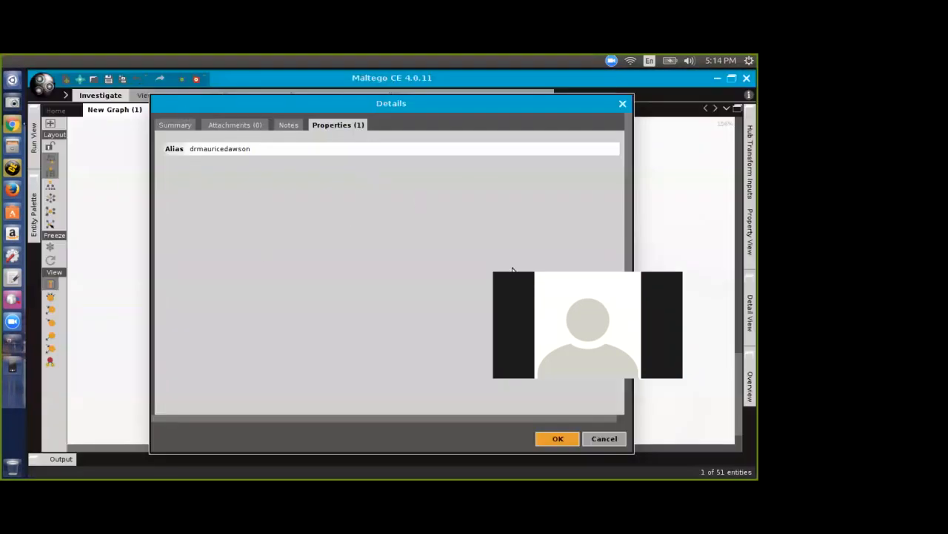
{"action": "left_click", "coordinate": [595, 436]}
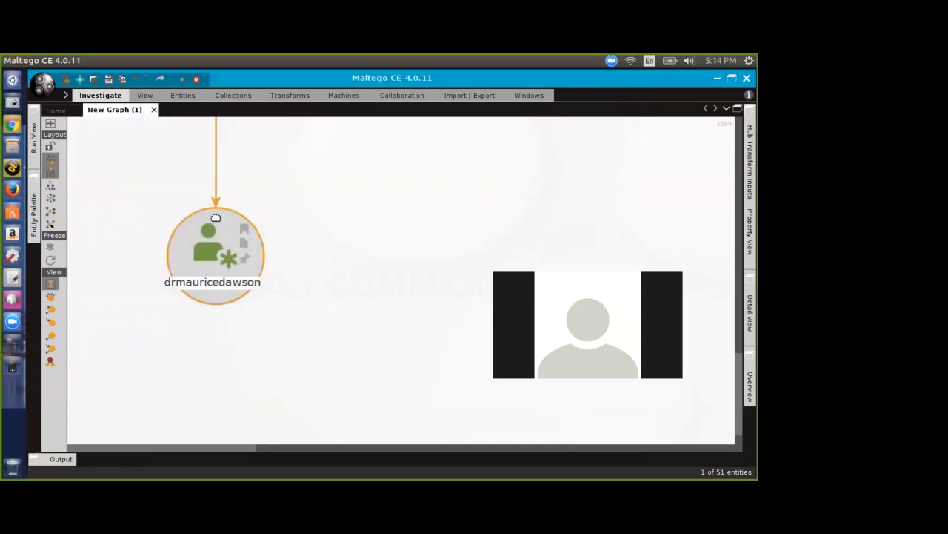
Step: Run the To Wikipedia Edits transform on the alias entity
{"action": "right_click", "coordinate": [216, 217]}
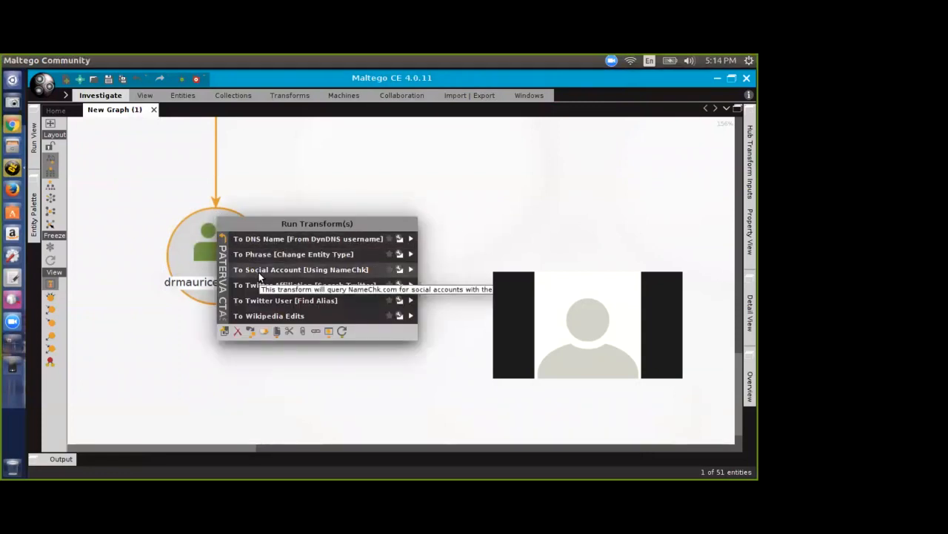
{"action": "left_click", "coordinate": [259, 316]}
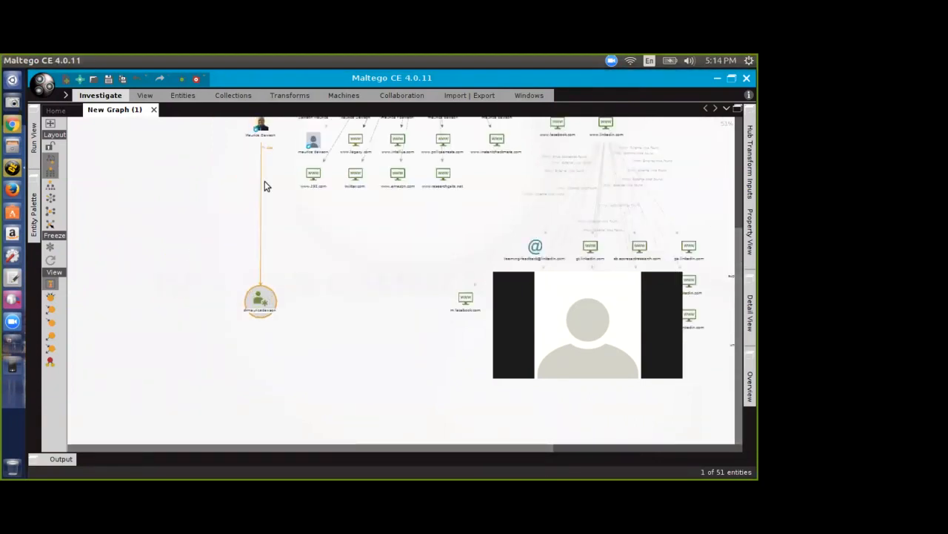
Step: Run the To Twitter User [Find Alias] transform on the alias entity
{"action": "scroll", "coordinate": [289, 313], "scroll_direction": "up", "scroll_amount": 2}
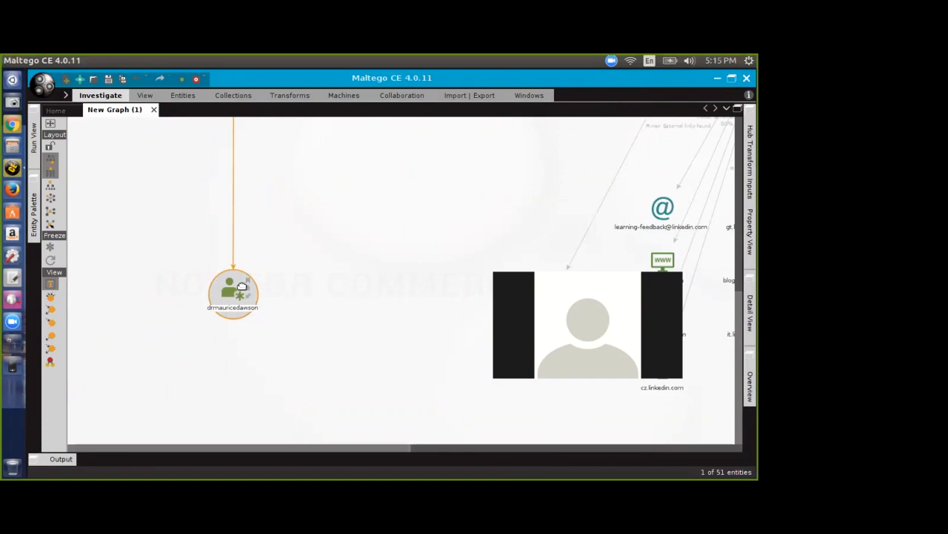
{"action": "right_click", "coordinate": [230, 280]}
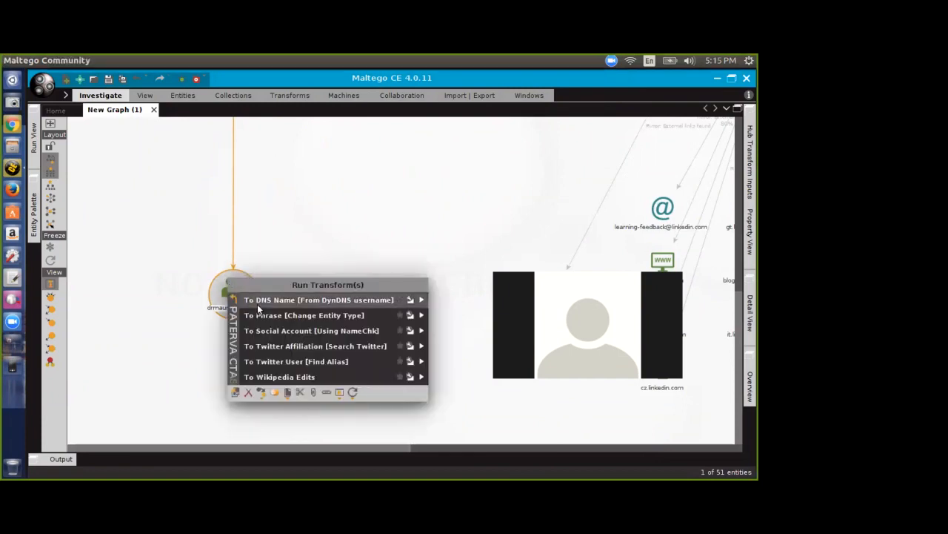
{"action": "left_click", "coordinate": [326, 361]}
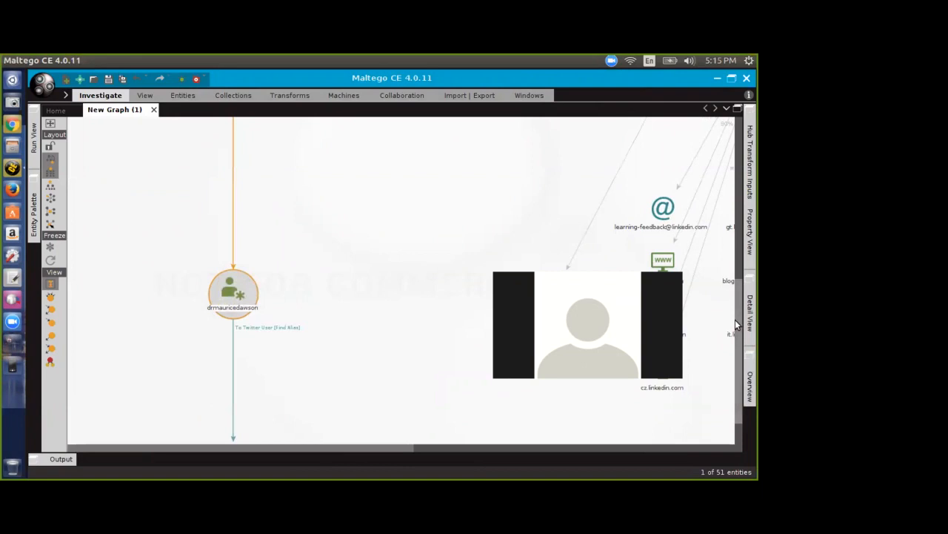
Step: Open the details of the Twitter affiliation entity below the alias and view its properties
{"action": "left_click_drag", "start_coordinate": [736, 324], "coordinate": [734, 408]}
{"action": "scroll", "coordinate": [288, 356], "scroll_direction": "up", "scroll_amount": 3}
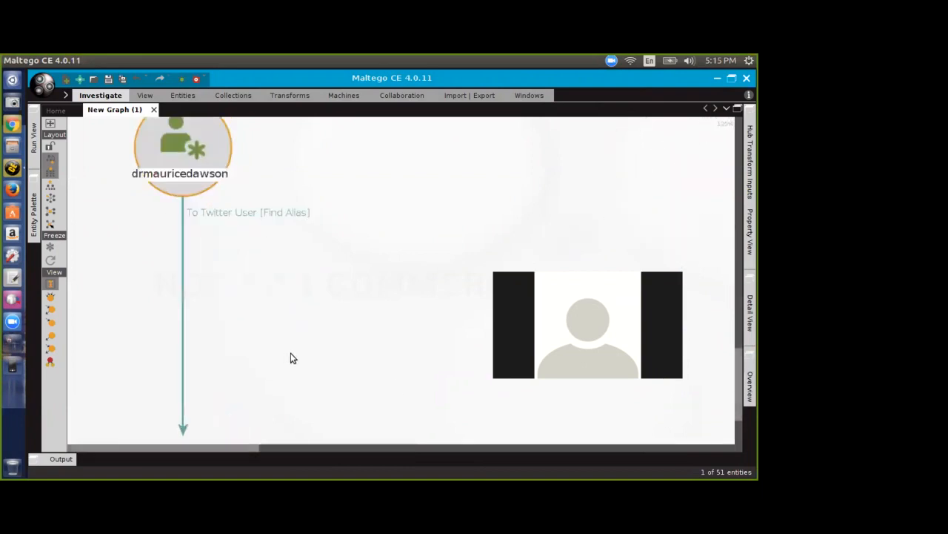
{"action": "left_click_drag", "start_coordinate": [744, 363], "coordinate": [733, 392]}
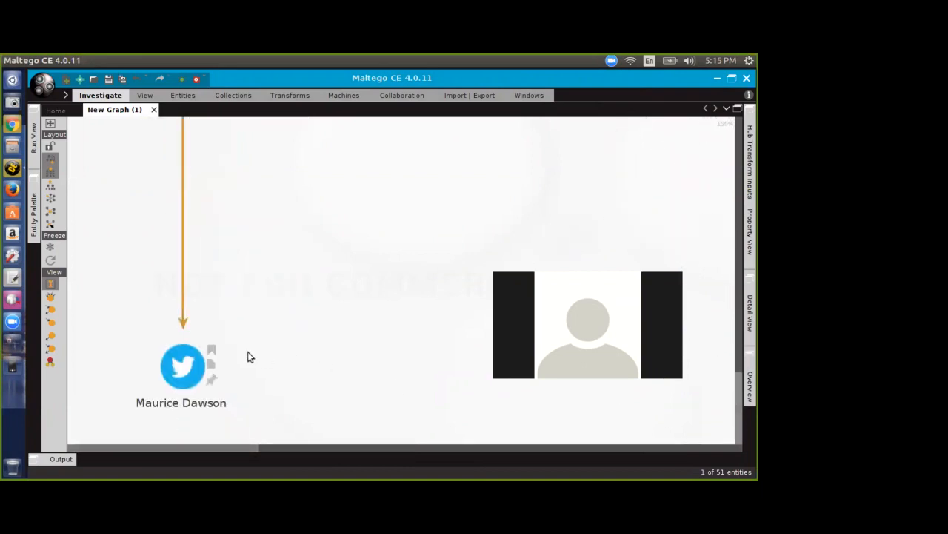
{"action": "left_click", "coordinate": [191, 358]}
{"action": "double_click", "coordinate": [192, 358]}
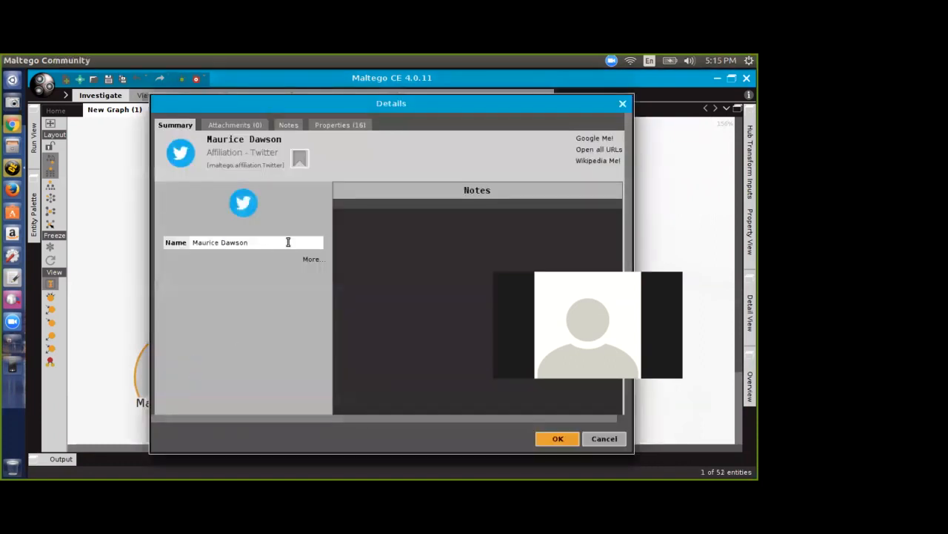
{"action": "left_click", "coordinate": [319, 124]}
Step: Examine the profile URL, location and full bio among the Twitter affiliation's properties
{"action": "triple_click", "coordinate": [348, 198]}
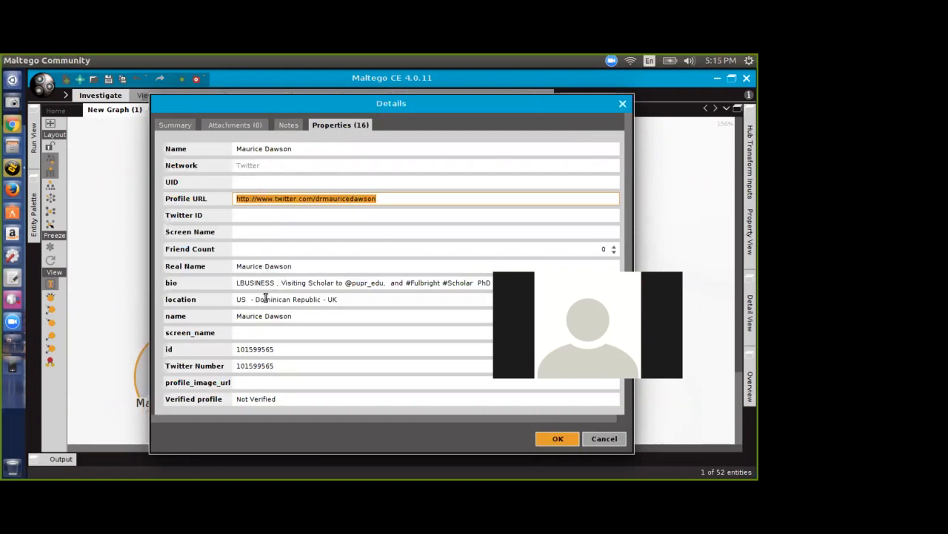
{"action": "left_click_drag", "start_coordinate": [236, 299], "coordinate": [339, 303]}
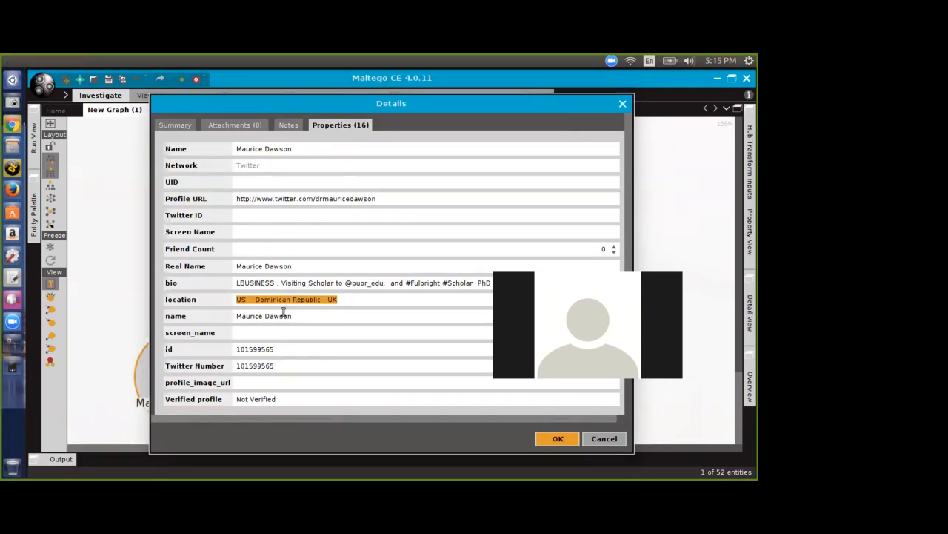
{"action": "left_click_drag", "start_coordinate": [593, 283], "coordinate": [220, 283]}
{"action": "left_click", "coordinate": [284, 286]}
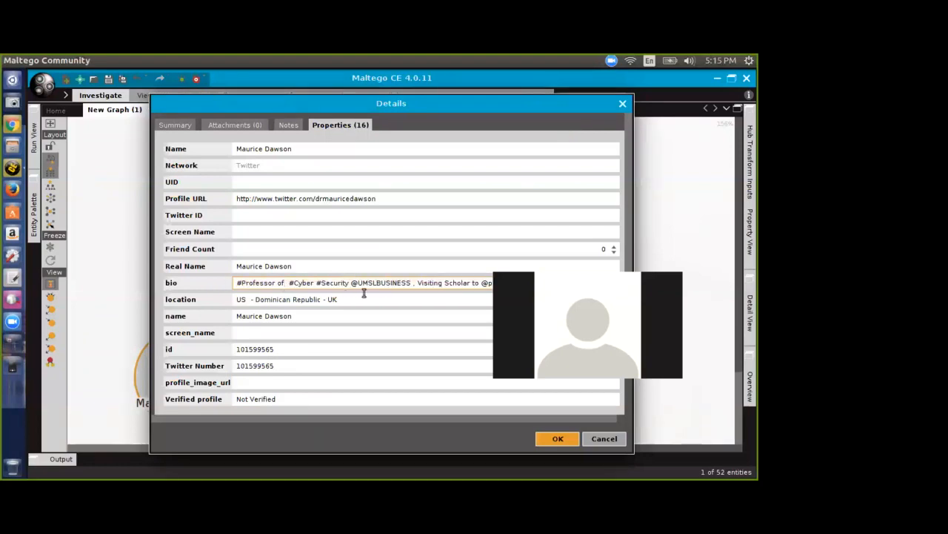
{"action": "left_click_drag", "start_coordinate": [482, 283], "coordinate": [629, 284]}
{"action": "left_click", "coordinate": [314, 333]}
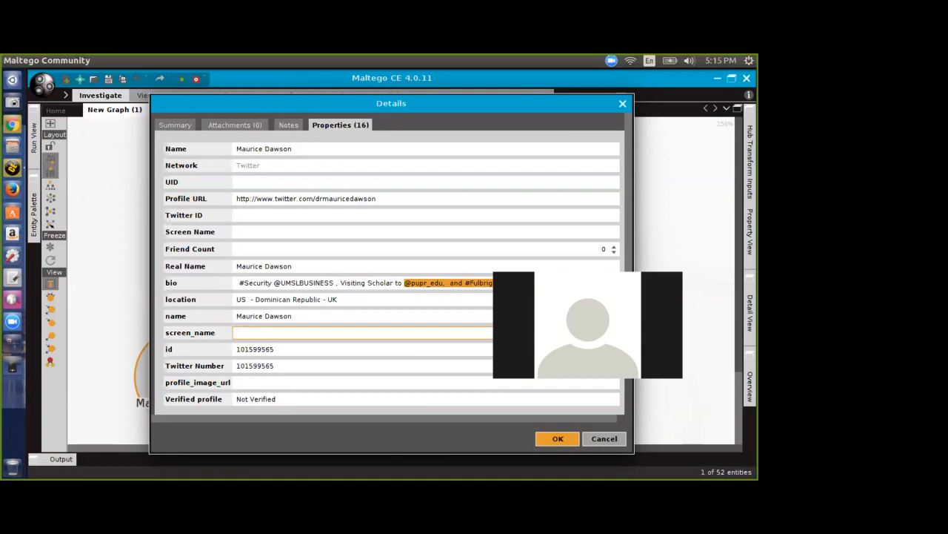
Step: Compare the bio and location with the Twitter profile page in Chrome, and return to Maltego to close the entity details without changes
{"action": "left_click", "coordinate": [393, 75]}
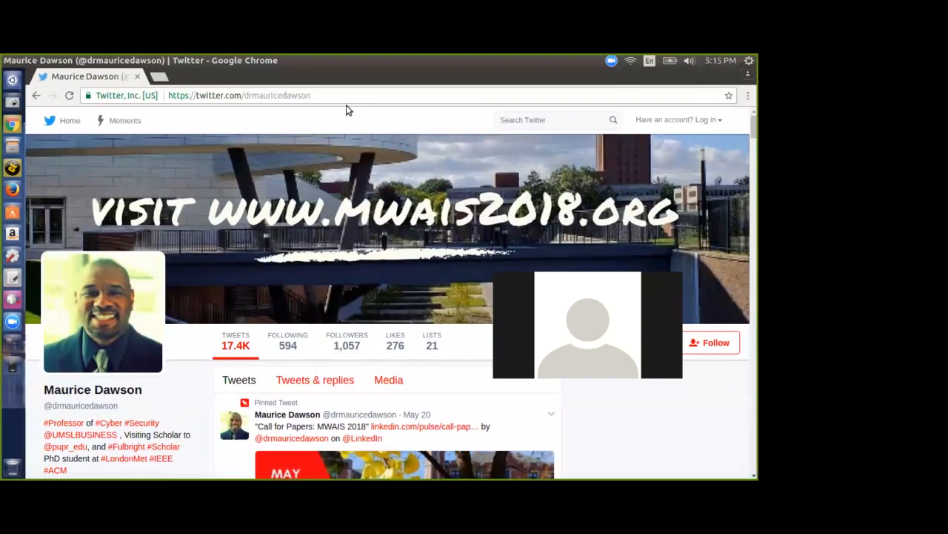
{"action": "scroll", "coordinate": [241, 395], "scroll_direction": "down", "scroll_amount": 3}
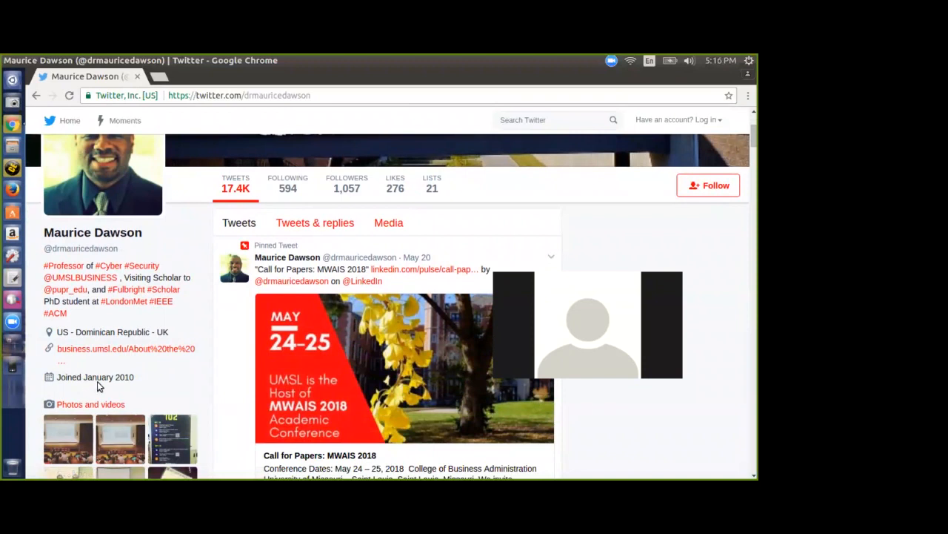
{"action": "left_click_drag", "start_coordinate": [45, 264], "coordinate": [89, 317]}
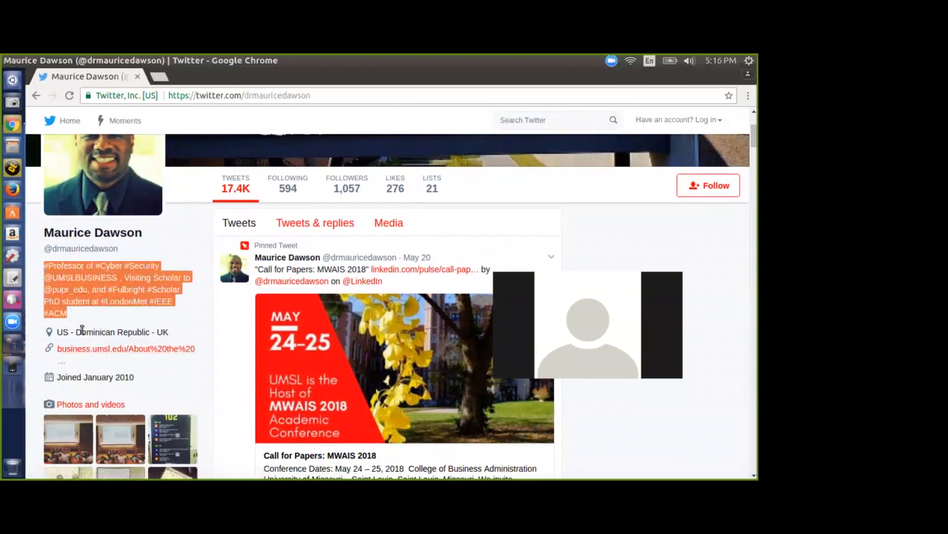
{"action": "scroll", "coordinate": [64, 316], "scroll_direction": "down", "scroll_amount": 1}
{"action": "left_click_drag", "start_coordinate": [56, 270], "coordinate": [178, 270]}
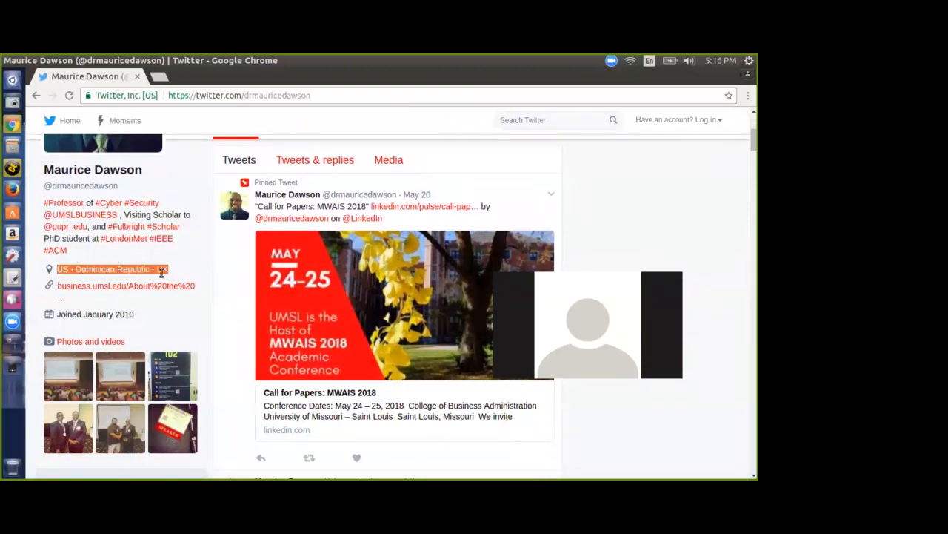
{"action": "scroll", "coordinate": [227, 324], "scroll_direction": "down", "scroll_amount": 3}
{"action": "scroll", "coordinate": [229, 311], "scroll_direction": "up", "scroll_amount": 3}
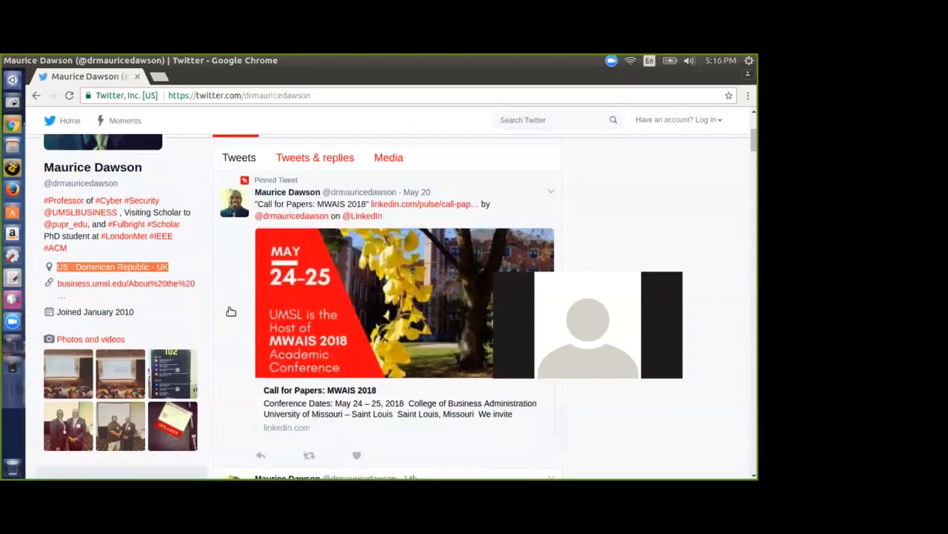
{"action": "key", "text": "alt+Tab"}
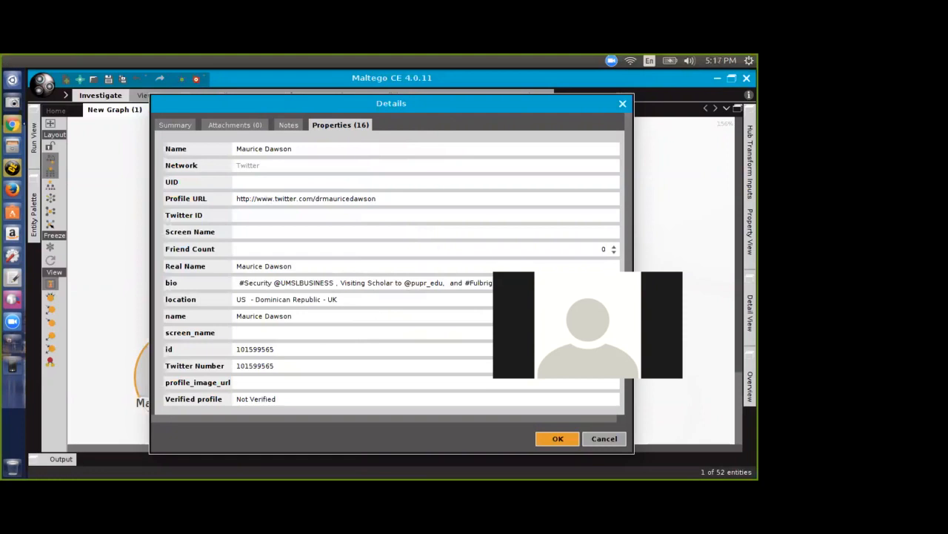
{"action": "left_click", "coordinate": [605, 438]}
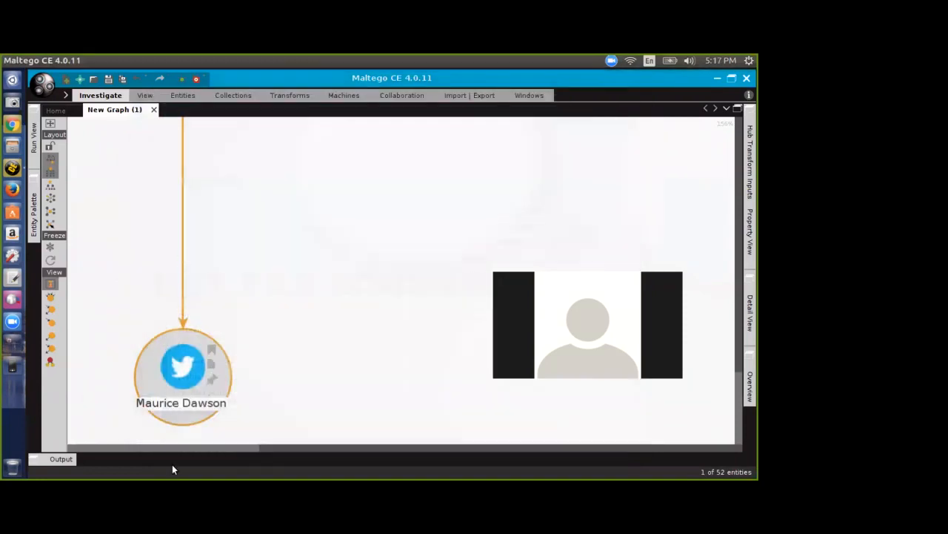
Step: Run the To Twitter Affiliation transform for received Tweets and the To Tweets [That this person wrote] transform on the Twitter affiliation entity
{"action": "right_click", "coordinate": [175, 367]}
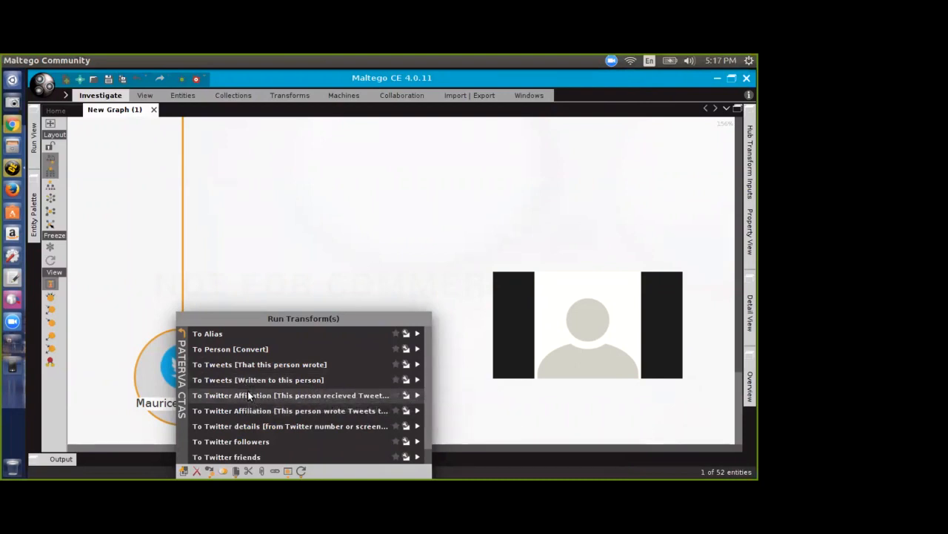
{"action": "left_click", "coordinate": [249, 395]}
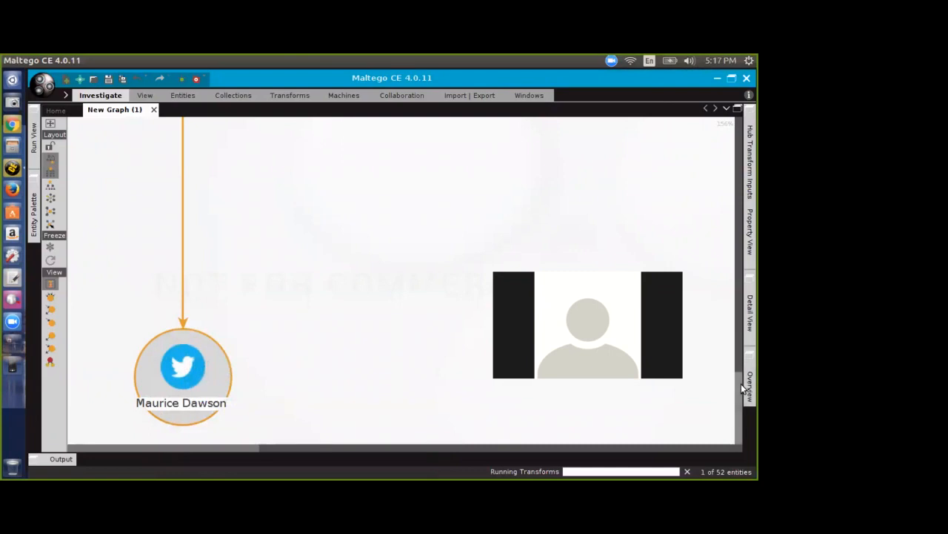
{"action": "right_click", "coordinate": [182, 369]}
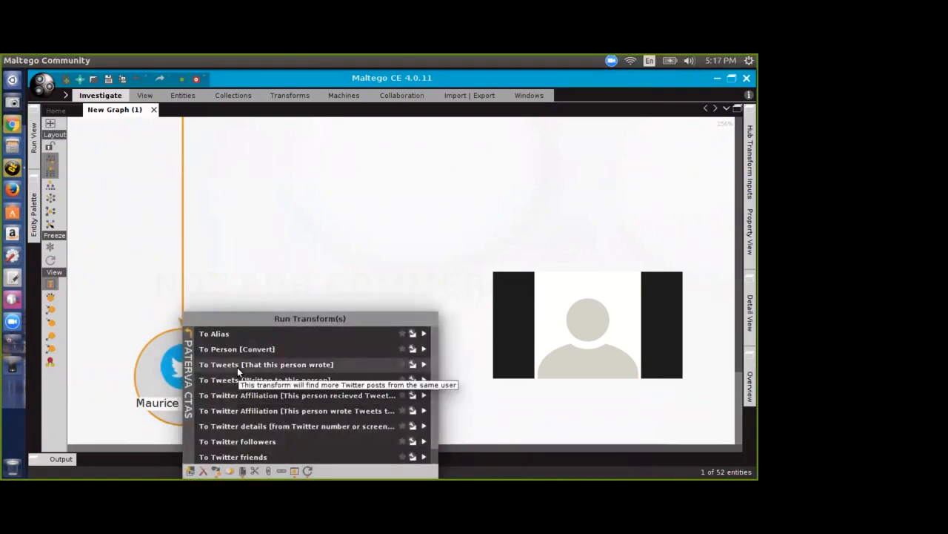
{"action": "left_click", "coordinate": [237, 366]}
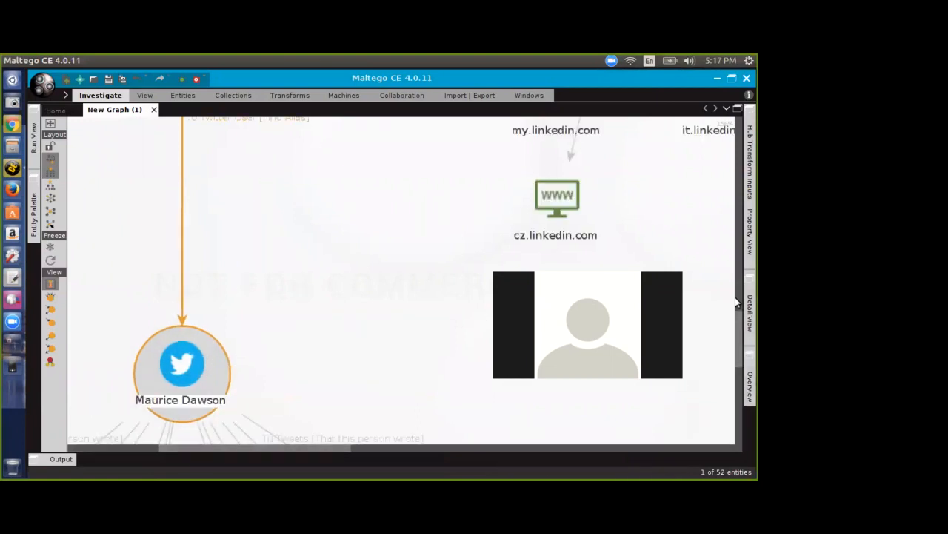
Step: Examine the tweet entities below the Twitter affiliation and their links back to it in the graph
{"action": "left_click_drag", "start_coordinate": [738, 321], "coordinate": [749, 404]}
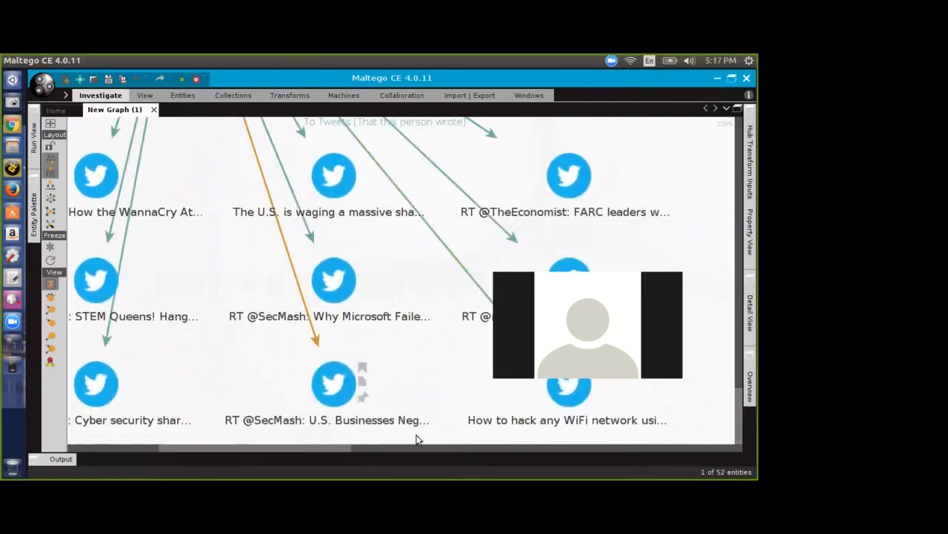
{"action": "left_click_drag", "start_coordinate": [318, 446], "coordinate": [222, 447]}
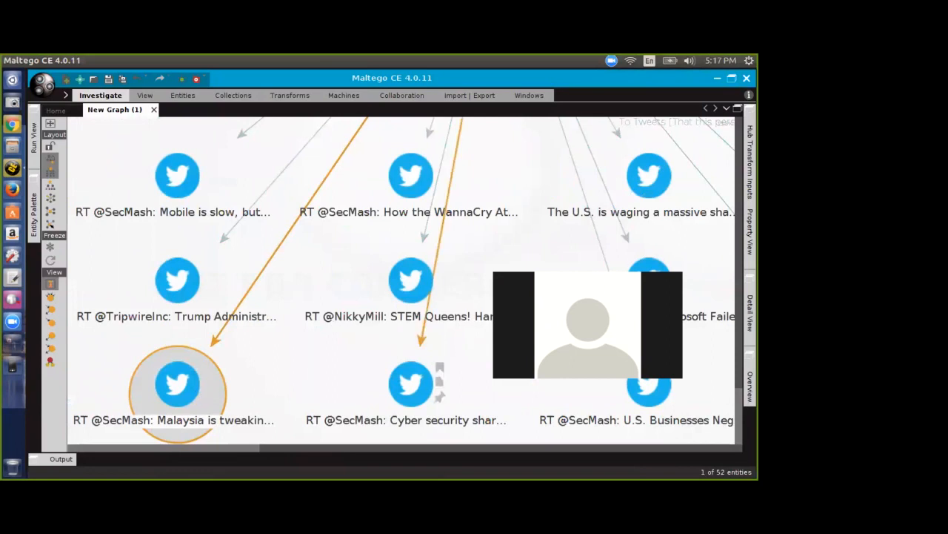
{"action": "left_click_drag", "start_coordinate": [737, 404], "coordinate": [733, 372]}
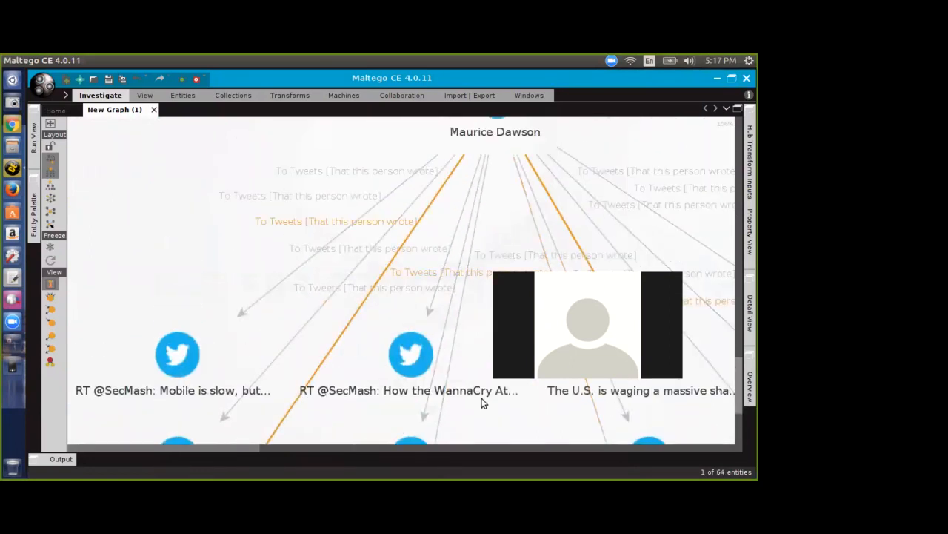
{"action": "left_click_drag", "start_coordinate": [200, 449], "coordinate": [245, 448]}
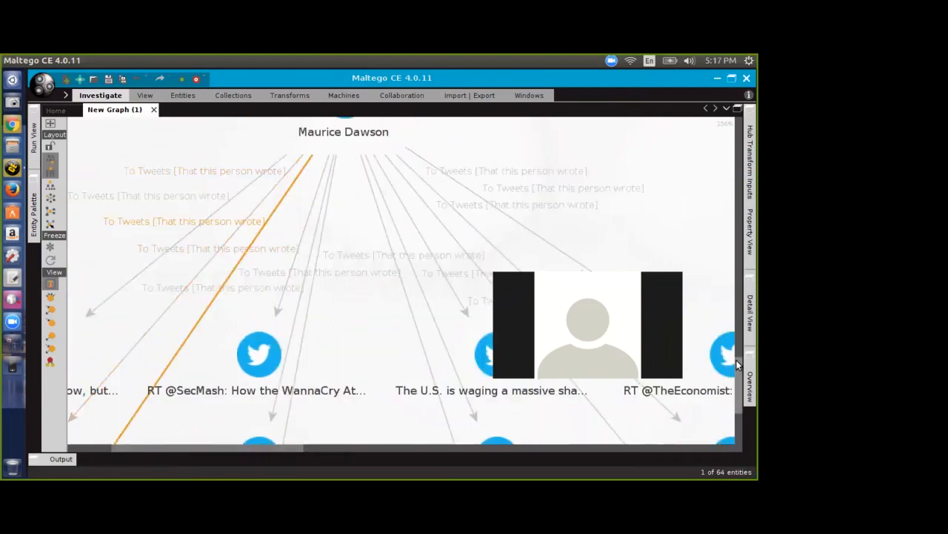
{"action": "left_click_drag", "start_coordinate": [737, 364], "coordinate": [450, 323]}
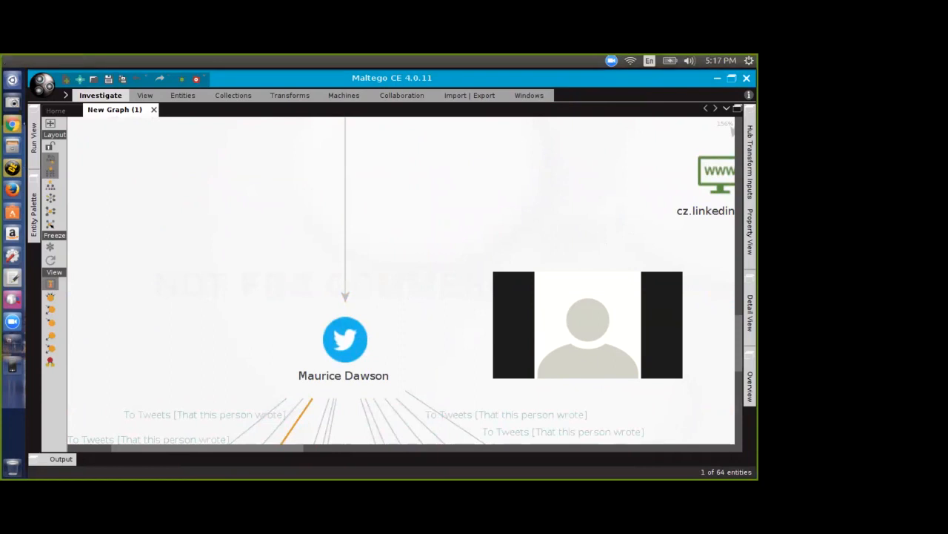
Step: Switch to Chrome and read through the Twitter profile's timeline to compare its posts and retweets with the tweet entities in the graph
{"action": "left_click", "coordinate": [12, 124]}
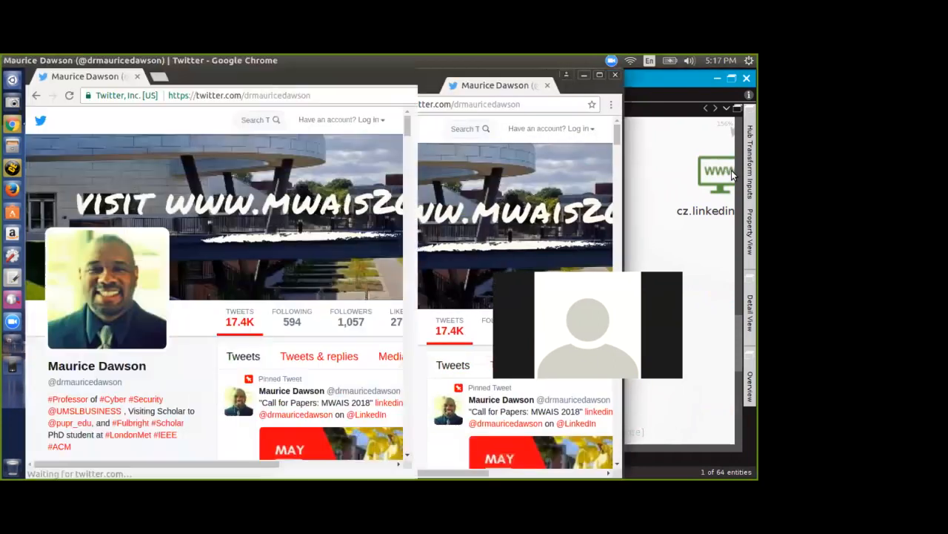
{"action": "scroll", "coordinate": [420, 459], "scroll_direction": "down", "scroll_amount": 8}
{"action": "scroll", "coordinate": [503, 403], "scroll_direction": "down", "scroll_amount": 5}
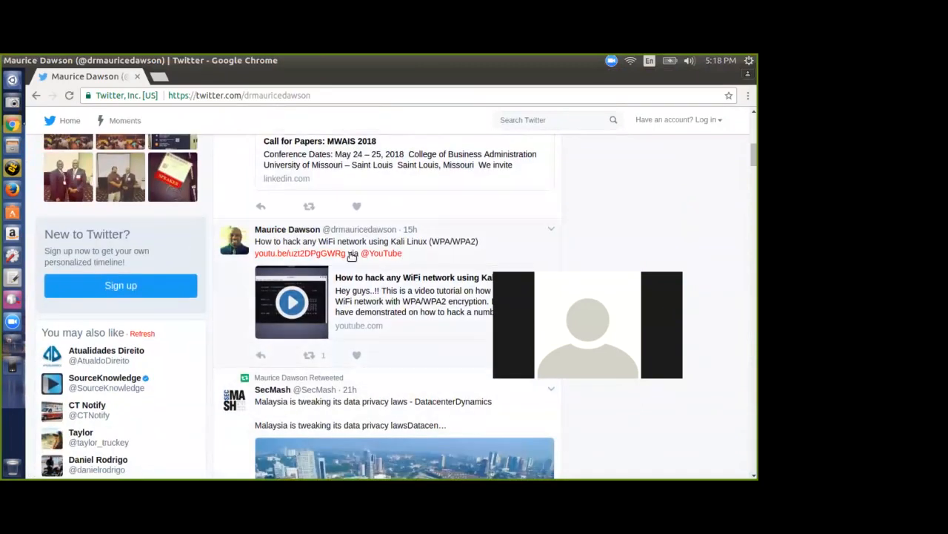
{"action": "scroll", "coordinate": [326, 245], "scroll_direction": "down", "scroll_amount": 4}
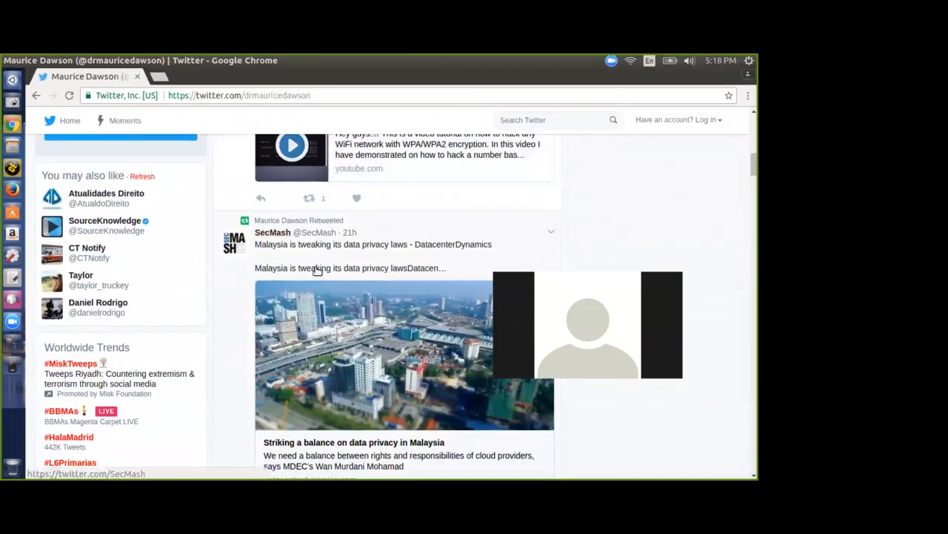
{"action": "scroll", "coordinate": [308, 274], "scroll_direction": "down", "scroll_amount": 5}
{"action": "scroll", "coordinate": [319, 304], "scroll_direction": "down", "scroll_amount": 4}
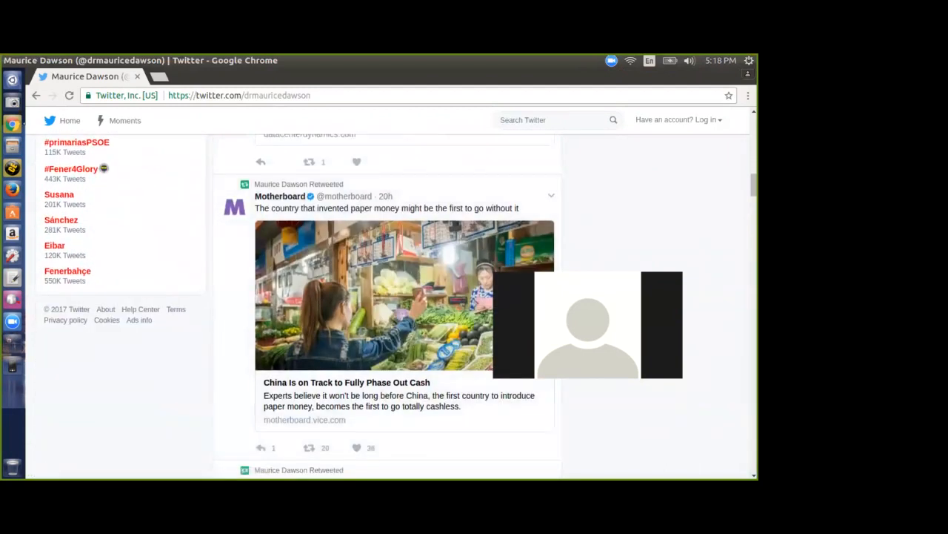
{"action": "scroll", "coordinate": [344, 269], "scroll_direction": "down", "scroll_amount": 6}
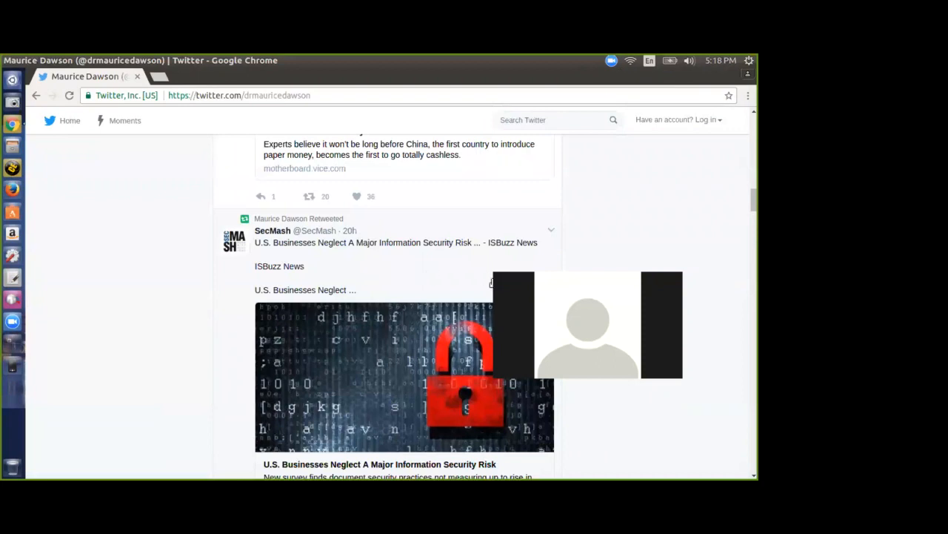
{"action": "scroll", "coordinate": [345, 270], "scroll_direction": "down", "scroll_amount": 17}
{"action": "scroll", "coordinate": [406, 306], "scroll_direction": "down", "scroll_amount": 8}
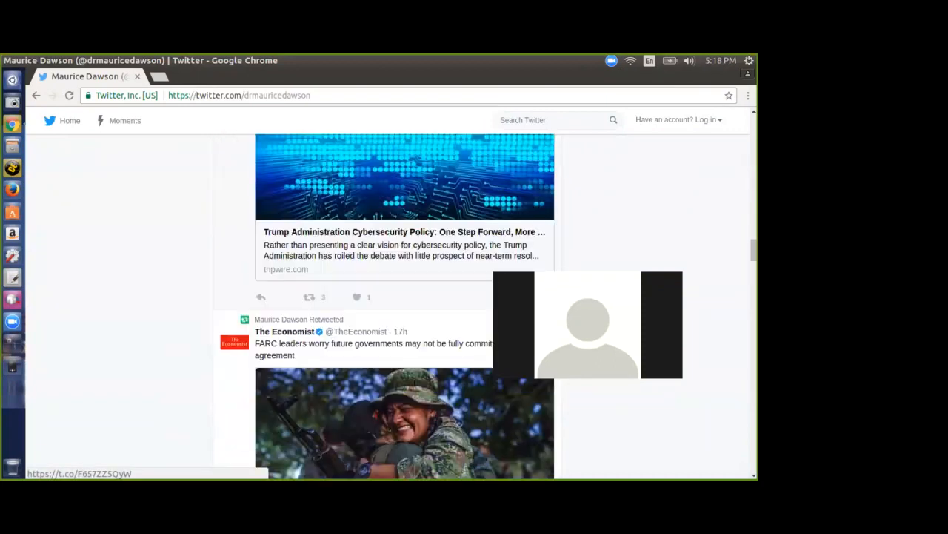
{"action": "scroll", "coordinate": [406, 306], "scroll_direction": "down", "scroll_amount": 17}
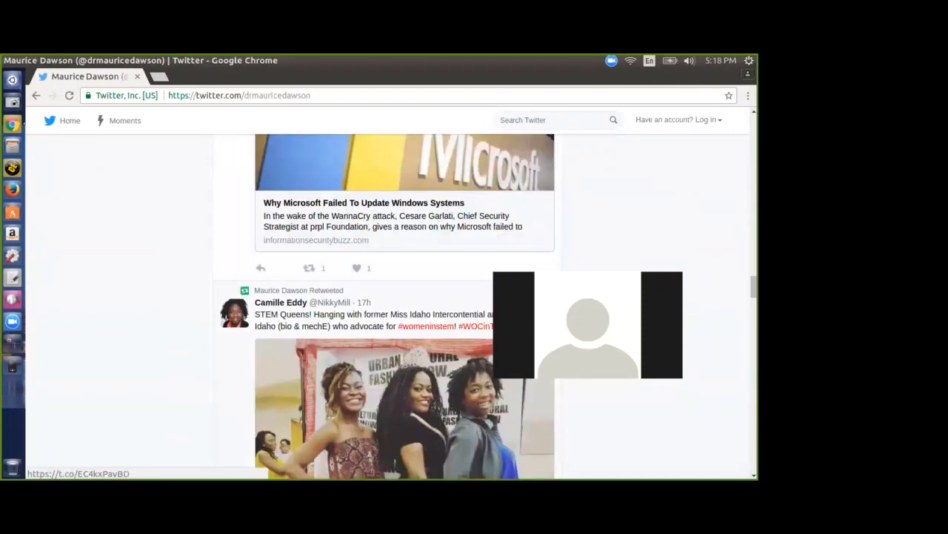
{"action": "scroll", "coordinate": [347, 277], "scroll_direction": "down", "scroll_amount": 20}
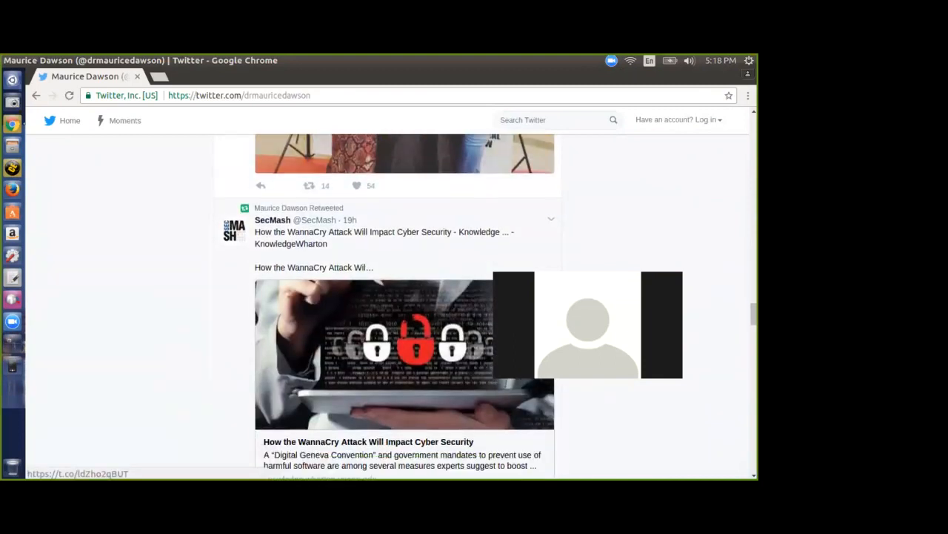
{"action": "scroll", "coordinate": [347, 278], "scroll_direction": "down", "scroll_amount": 1}
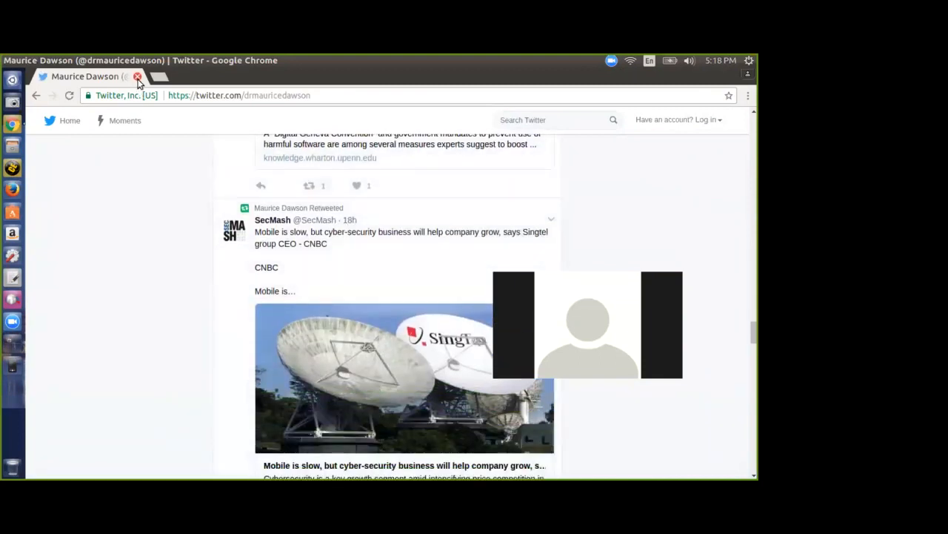
{"action": "left_click", "coordinate": [137, 77]}
{"action": "scroll", "coordinate": [395, 299], "scroll_direction": "down", "scroll_amount": 3}
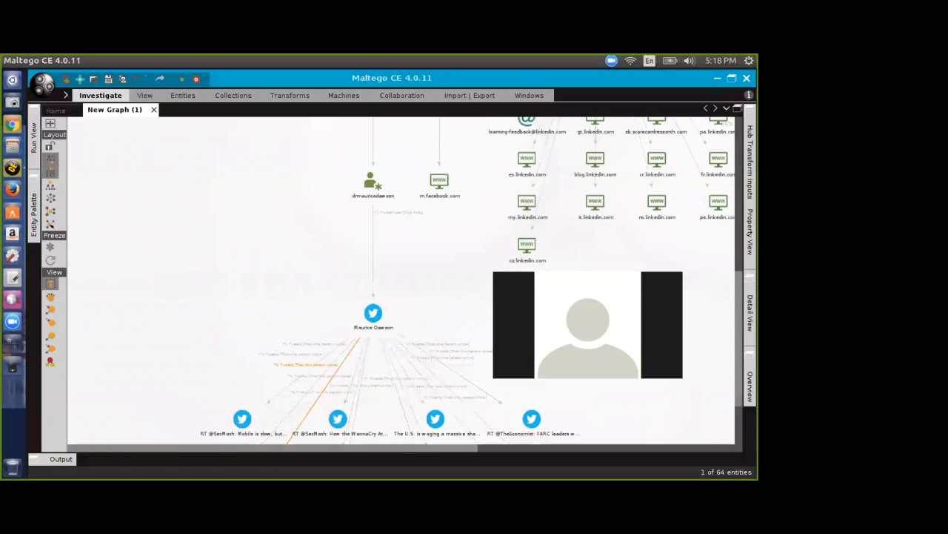
{"action": "left_click_drag", "start_coordinate": [736, 338], "coordinate": [749, 376]}
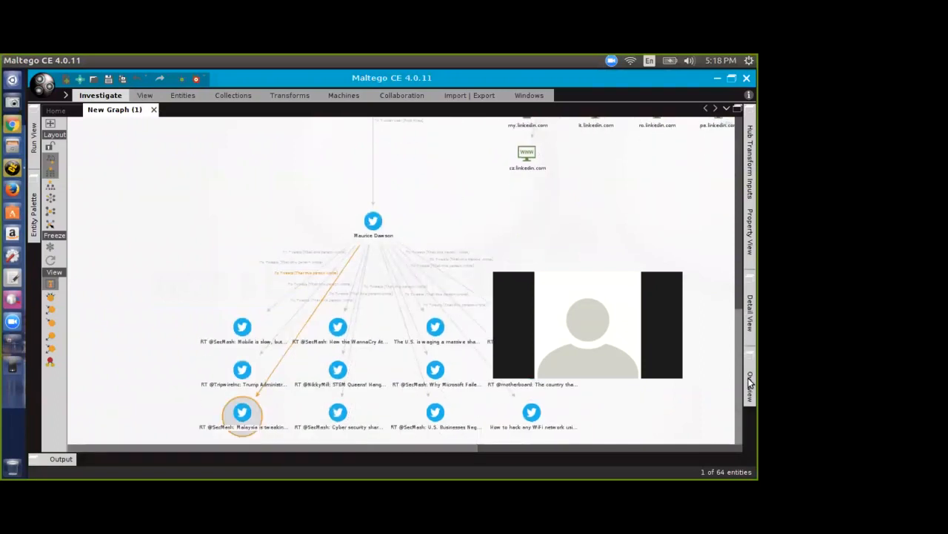
{"action": "left_click_drag", "start_coordinate": [750, 383], "coordinate": [750, 378]}
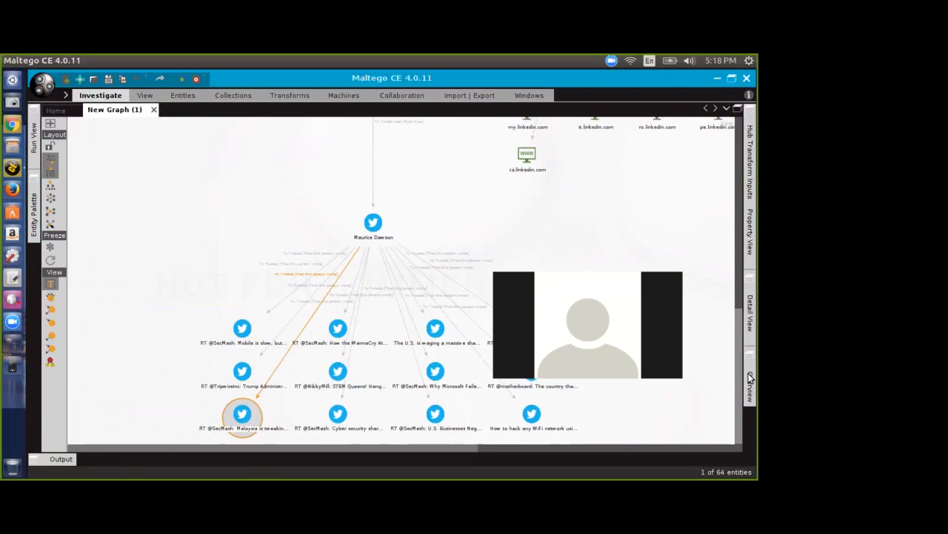
{"action": "scroll", "coordinate": [605, 321], "scroll_direction": "up", "scroll_amount": 4}
{"action": "left_click_drag", "start_coordinate": [210, 450], "coordinate": [64, 438]}
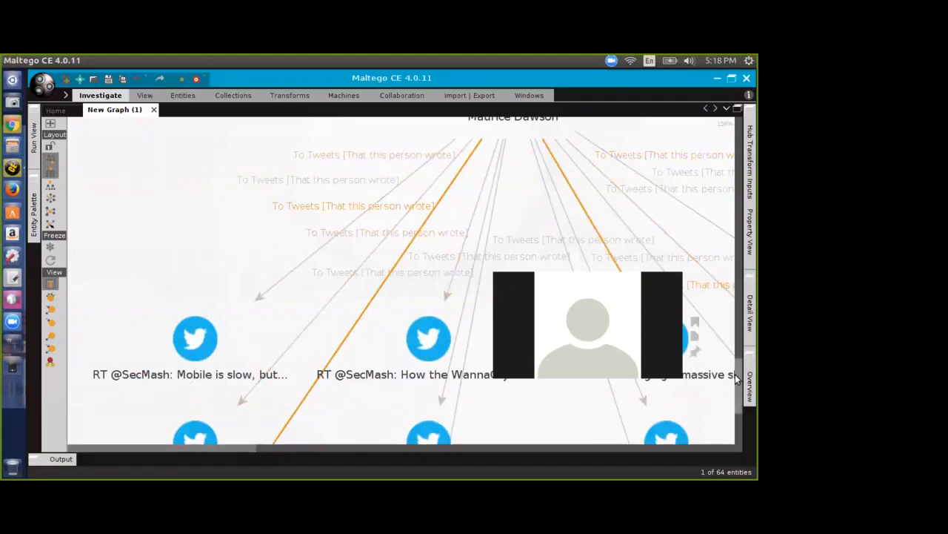
{"action": "mouse_move", "coordinate": [739, 385]}
{"action": "left_mouse_down"}
{"action": "mouse_move", "coordinate": [743, 419]}
{"action": "mouse_move", "coordinate": [739, 369]}
{"action": "mouse_move", "coordinate": [744, 421]}
{"action": "mouse_move", "coordinate": [740, 326]}
{"action": "mouse_move", "coordinate": [741, 385]}
{"action": "left_mouse_up"}
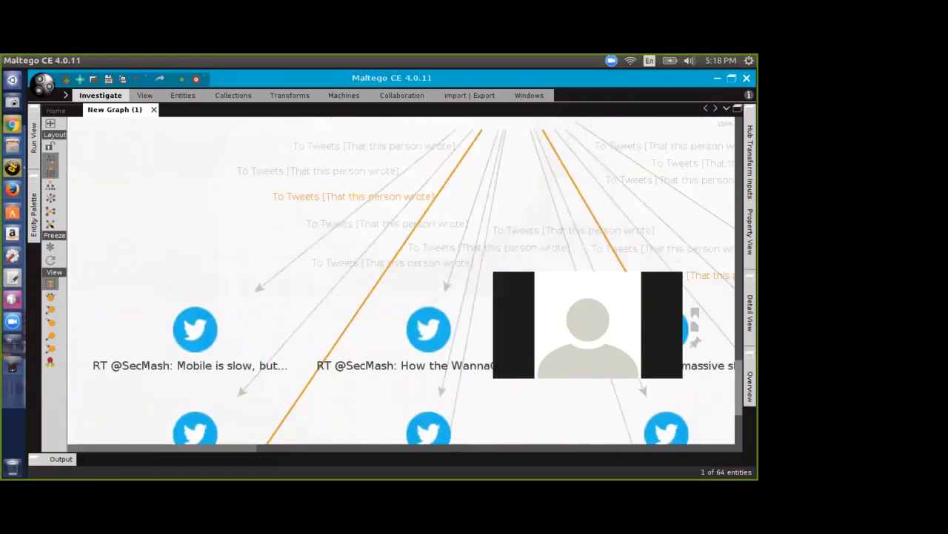
{"action": "right_click", "coordinate": [189, 331]}
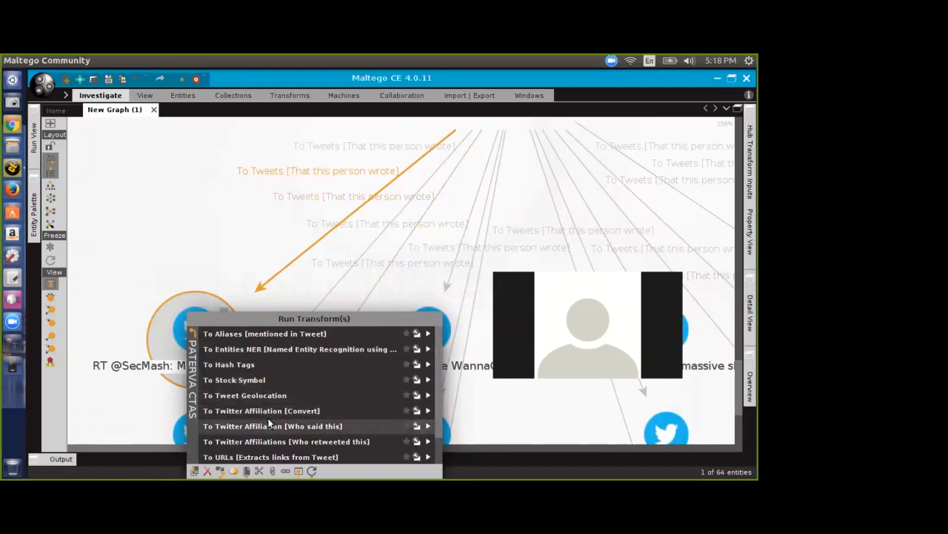
{"action": "left_click", "coordinate": [279, 457]}
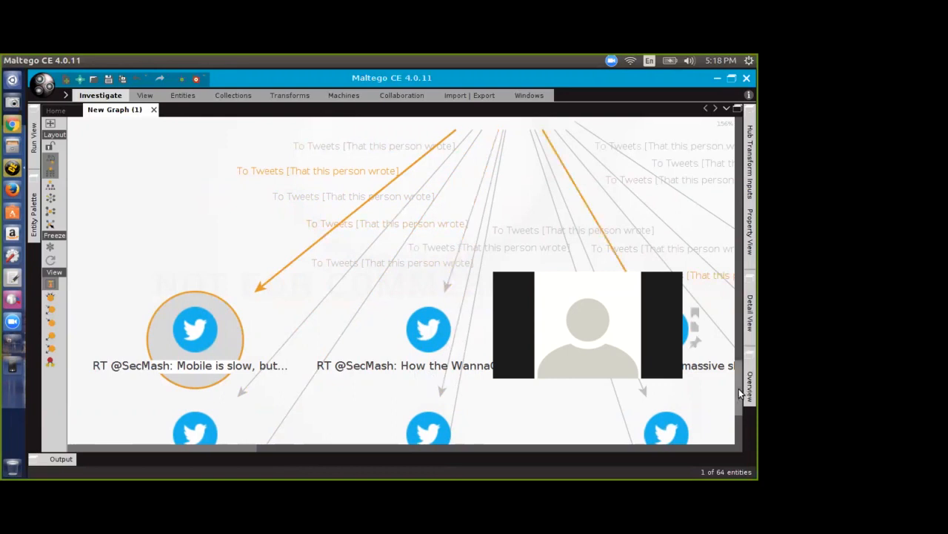
{"action": "left_click_drag", "start_coordinate": [739, 389], "coordinate": [739, 419]}
{"action": "right_click", "coordinate": [188, 267]}
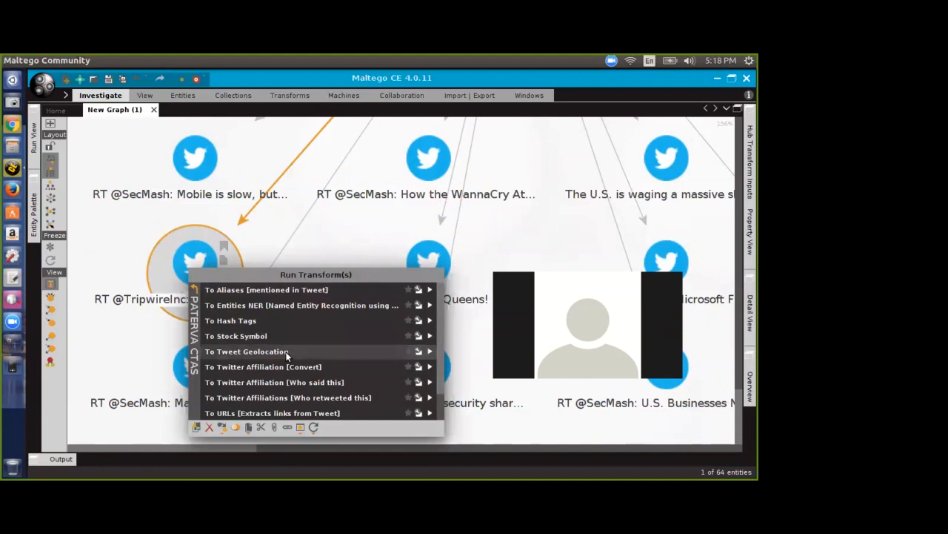
{"action": "left_click", "coordinate": [307, 398]}
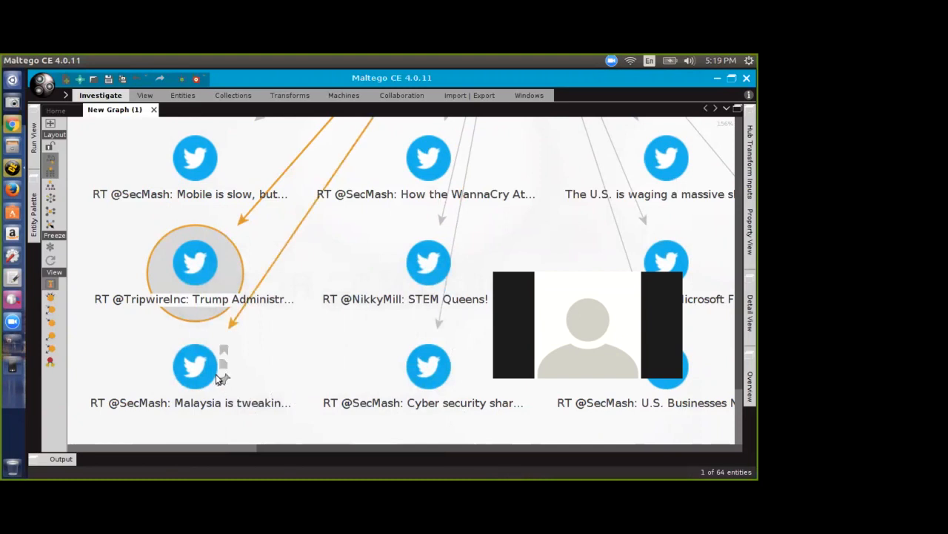
{"action": "right_click", "coordinate": [190, 274]}
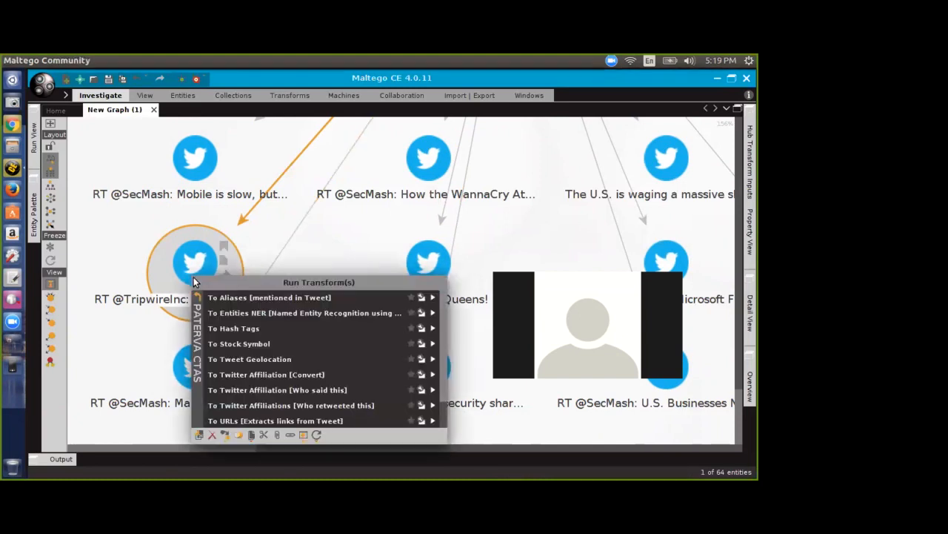
{"action": "left_click", "coordinate": [263, 360]}
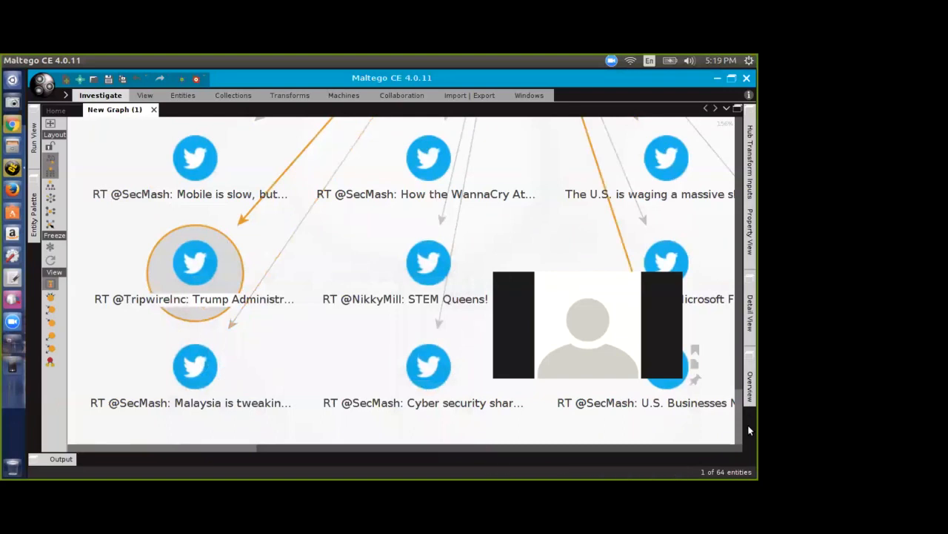
Step: Run the To Twitter followers transform on the person's Twitter affiliation with the profile photo and look through the follower entities
{"action": "left_click_drag", "start_coordinate": [739, 426], "coordinate": [716, 226]}
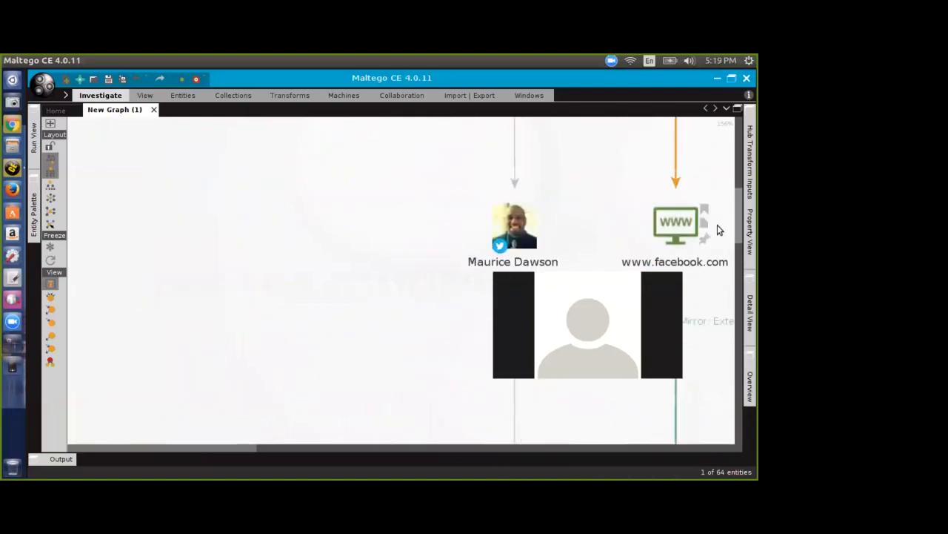
{"action": "right_click", "coordinate": [519, 225]}
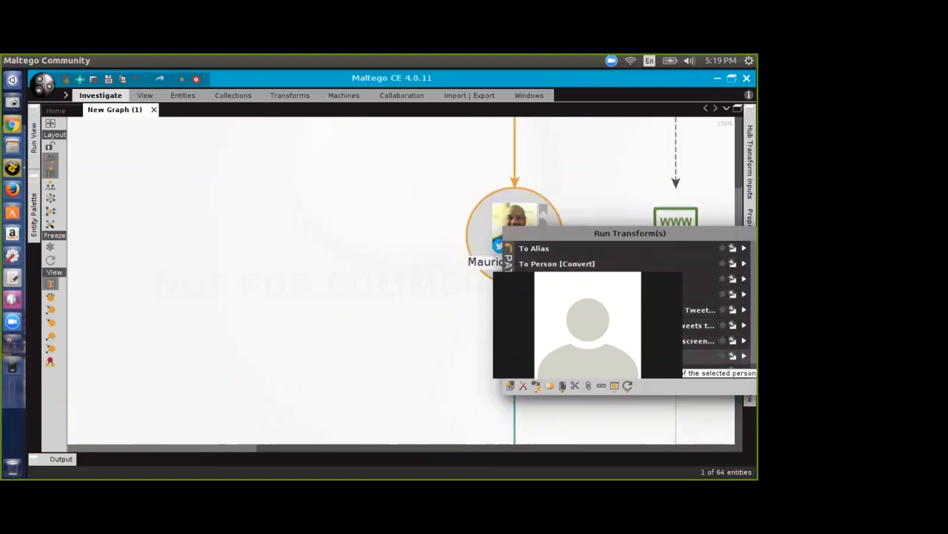
{"action": "left_click", "coordinate": [607, 357]}
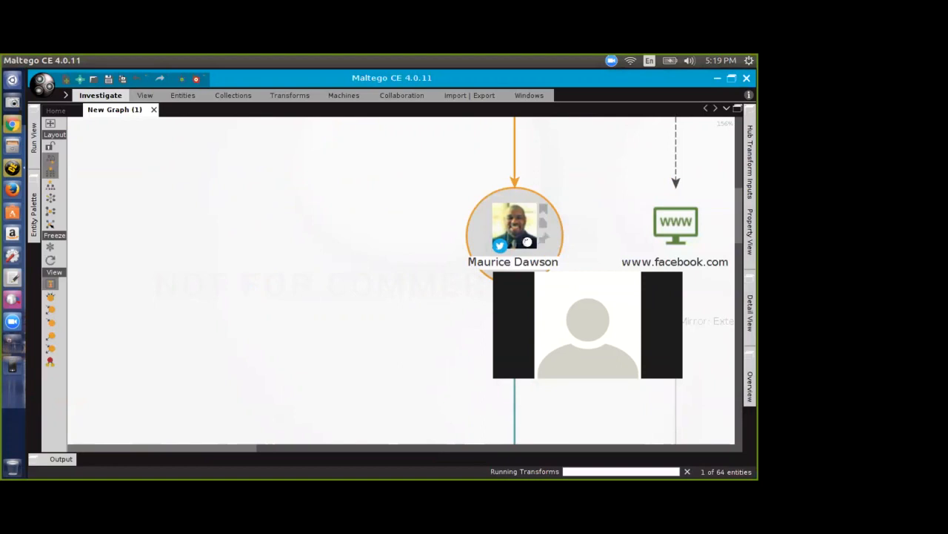
{"action": "left_click_drag", "start_coordinate": [741, 223], "coordinate": [743, 305]}
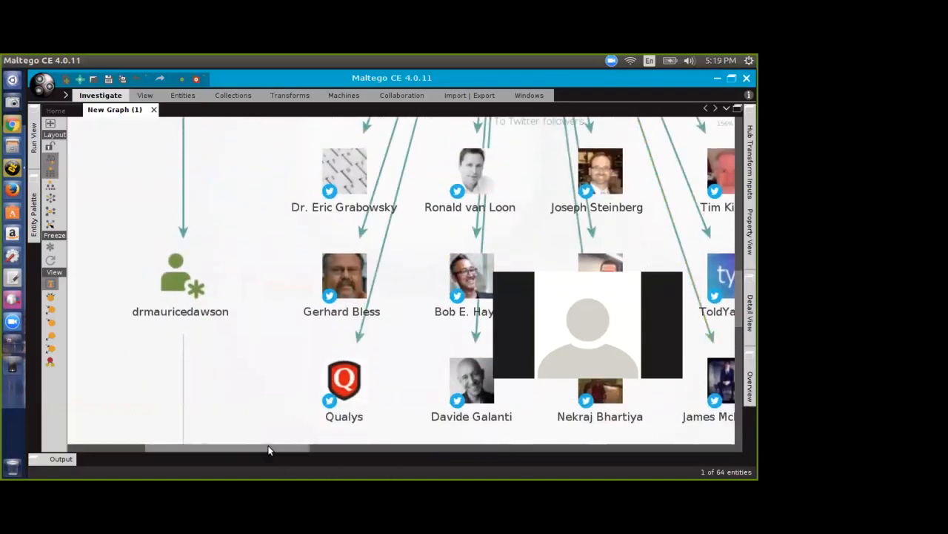
{"action": "left_click_drag", "start_coordinate": [268, 450], "coordinate": [303, 447]}
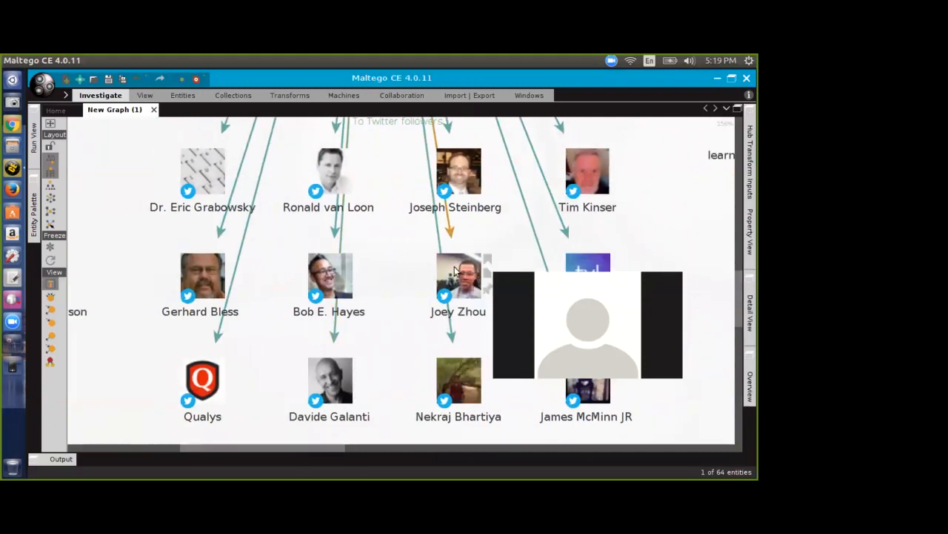
{"action": "left_click", "coordinate": [443, 316]}
Step: Run the To Twitter friends transform on the same Twitter affiliation and look through the friend entities
{"action": "left_click_drag", "start_coordinate": [738, 319], "coordinate": [726, 238]}
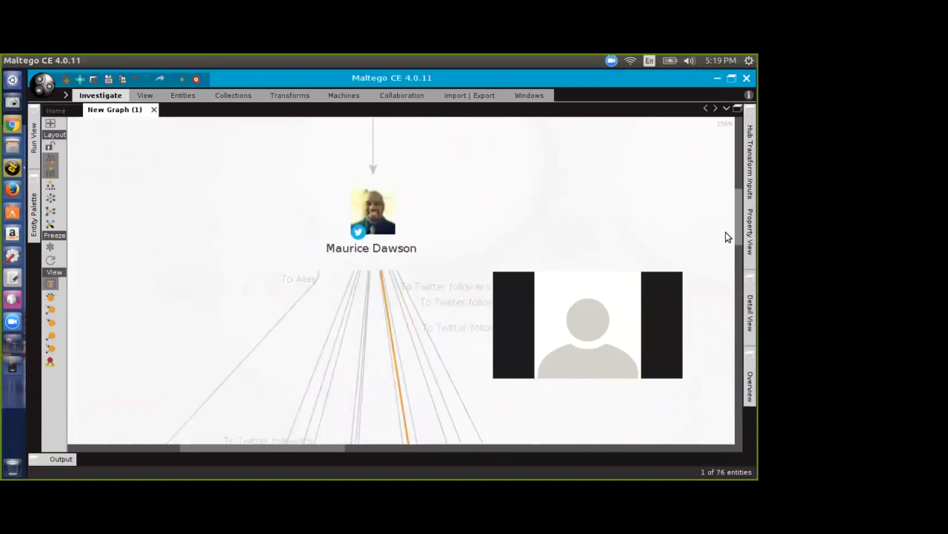
{"action": "right_click", "coordinate": [374, 216]}
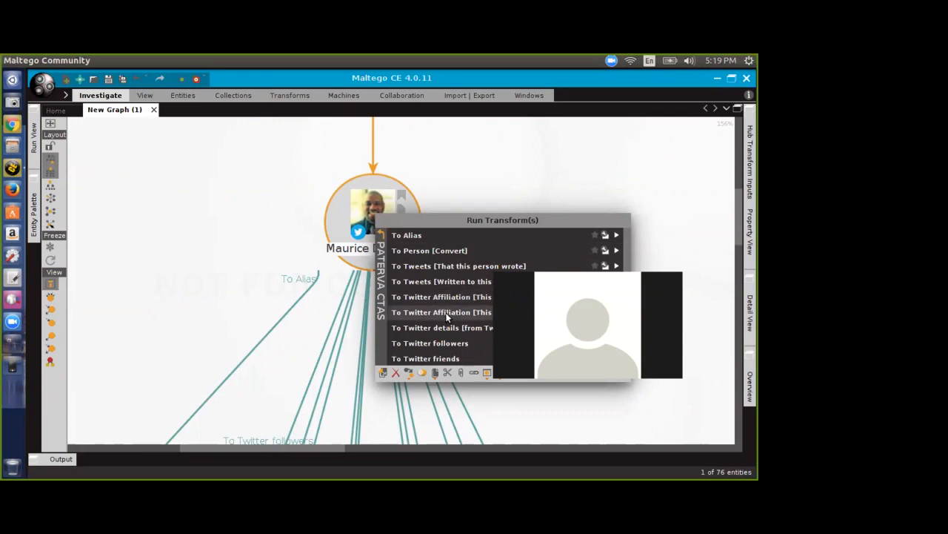
{"action": "left_click", "coordinate": [454, 360]}
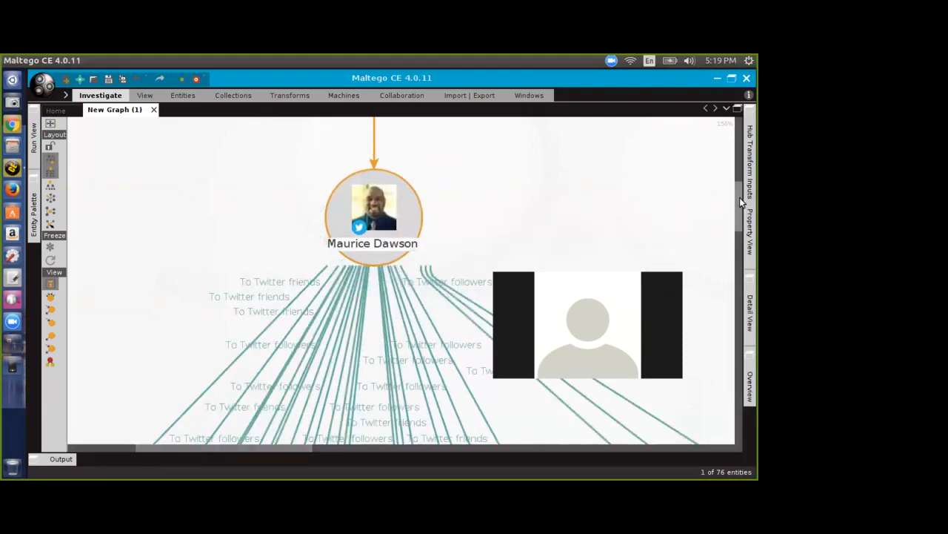
{"action": "left_click_drag", "start_coordinate": [740, 198], "coordinate": [717, 248]}
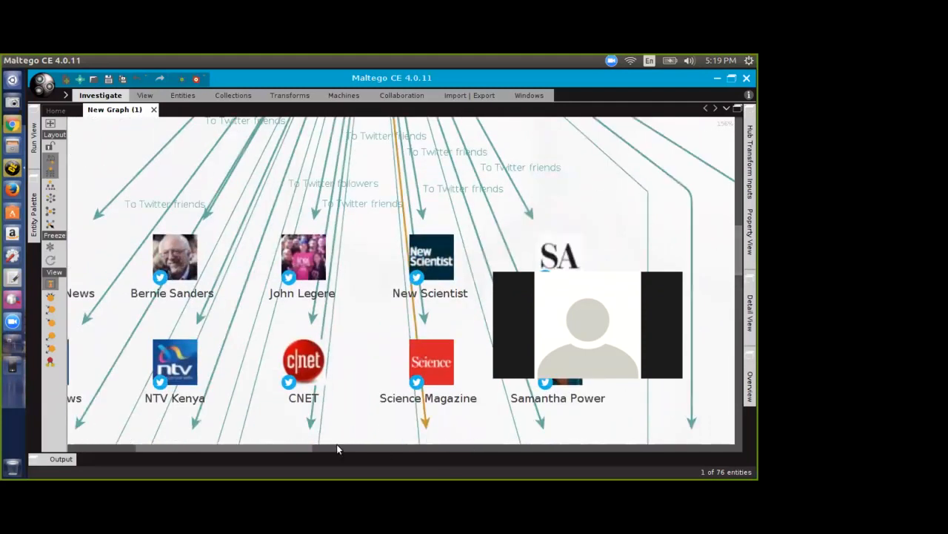
{"action": "mouse_move", "coordinate": [274, 452]}
{"action": "left_mouse_down"}
{"action": "mouse_move", "coordinate": [217, 449]}
{"action": "mouse_move", "coordinate": [262, 448]}
{"action": "left_mouse_up"}
{"action": "left_click_drag", "start_coordinate": [737, 250], "coordinate": [720, 208]}
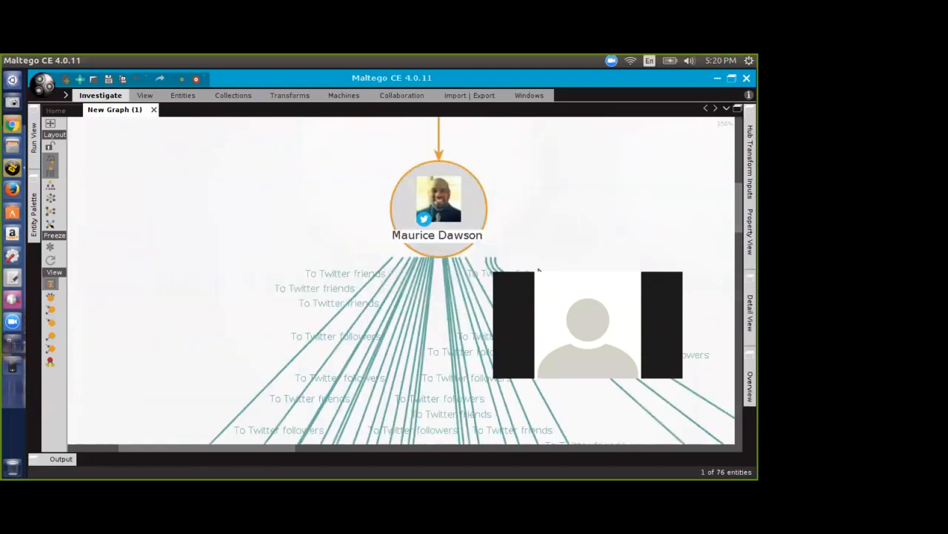
Step: Toggle the graph's transform link labels off and on again, and turn off the custom link labels
{"action": "left_click", "coordinate": [143, 94]}
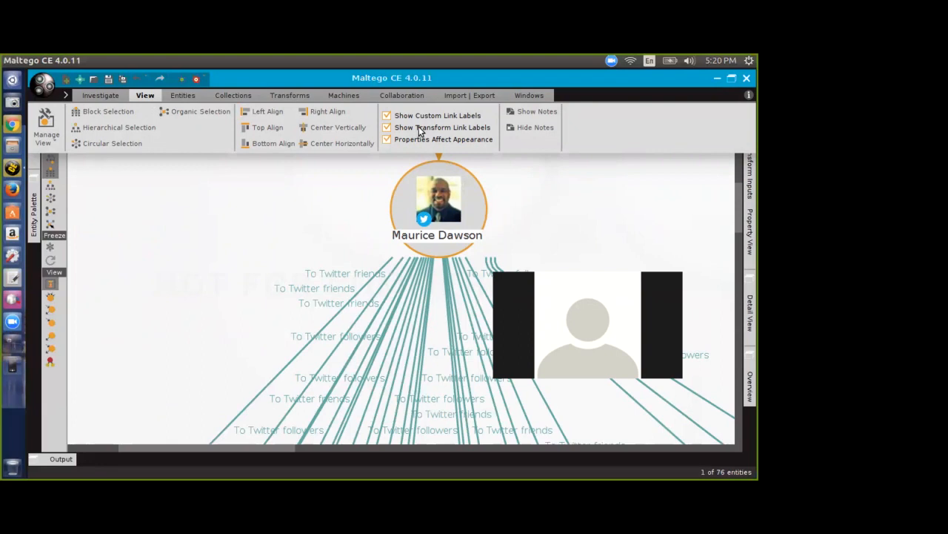
{"action": "left_click", "coordinate": [419, 129]}
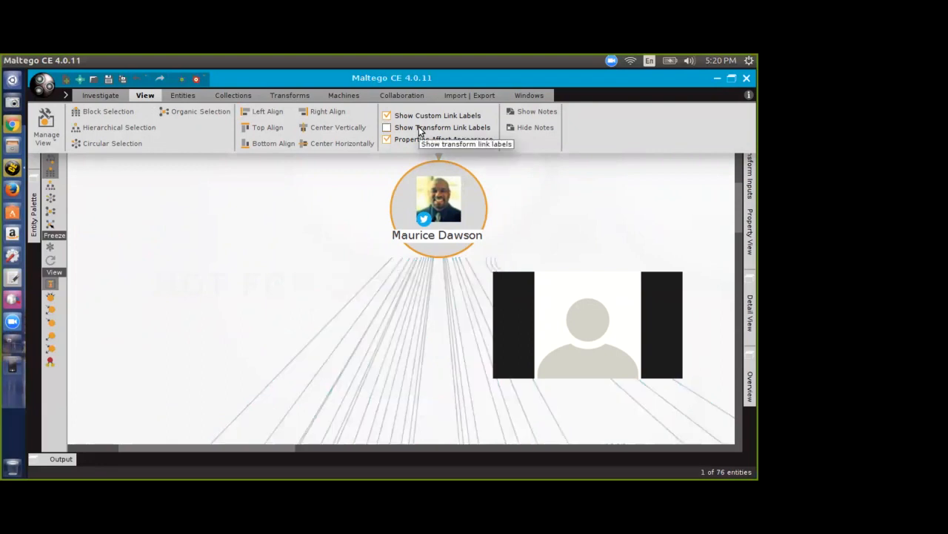
{"action": "left_click", "coordinate": [419, 129]}
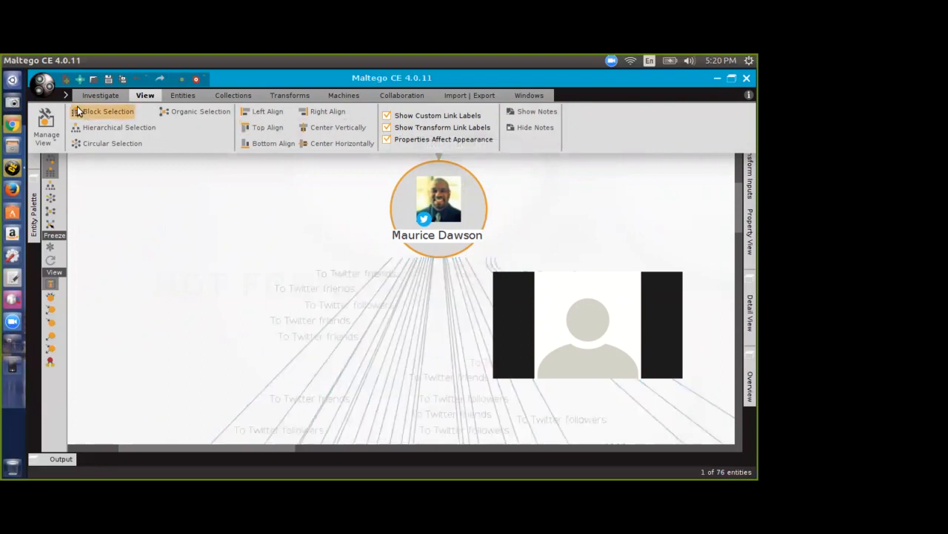
{"action": "left_click", "coordinate": [436, 141]}
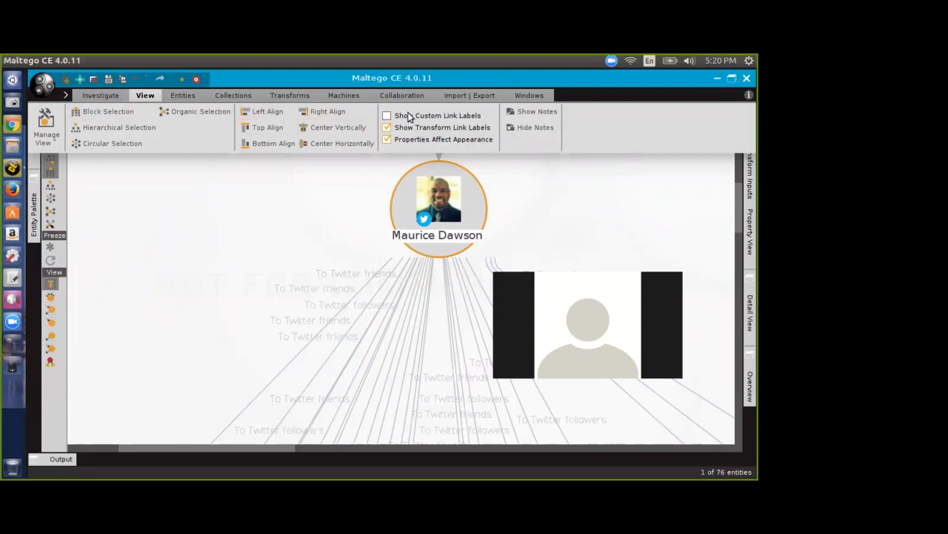
{"action": "left_click", "coordinate": [111, 97]}
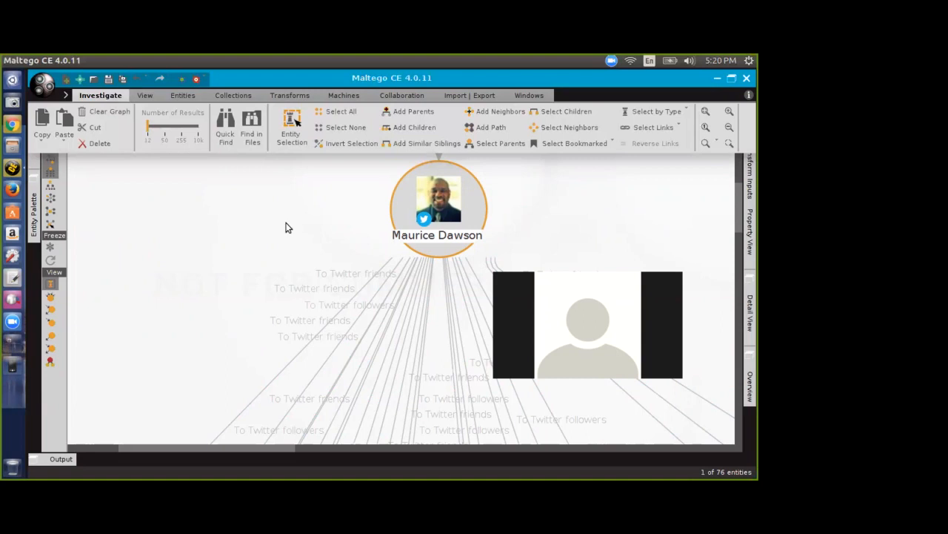
Step: Run To Tweets [That this person wrote] and To User Lists [That this person owns] on the follower entity directly above ToldYaa!
{"action": "left_click_drag", "start_coordinate": [737, 212], "coordinate": [729, 297]}
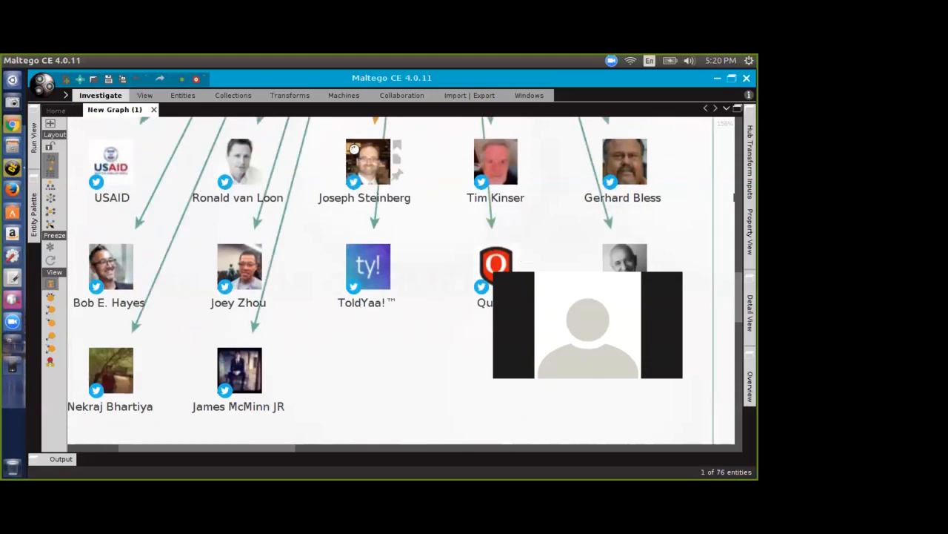
{"action": "right_click", "coordinate": [354, 148]}
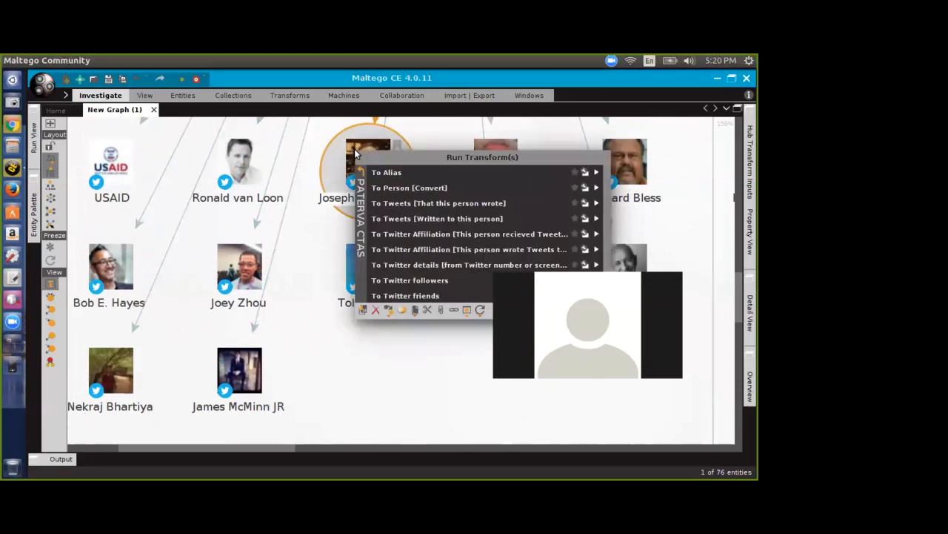
{"action": "left_click", "coordinate": [409, 215]}
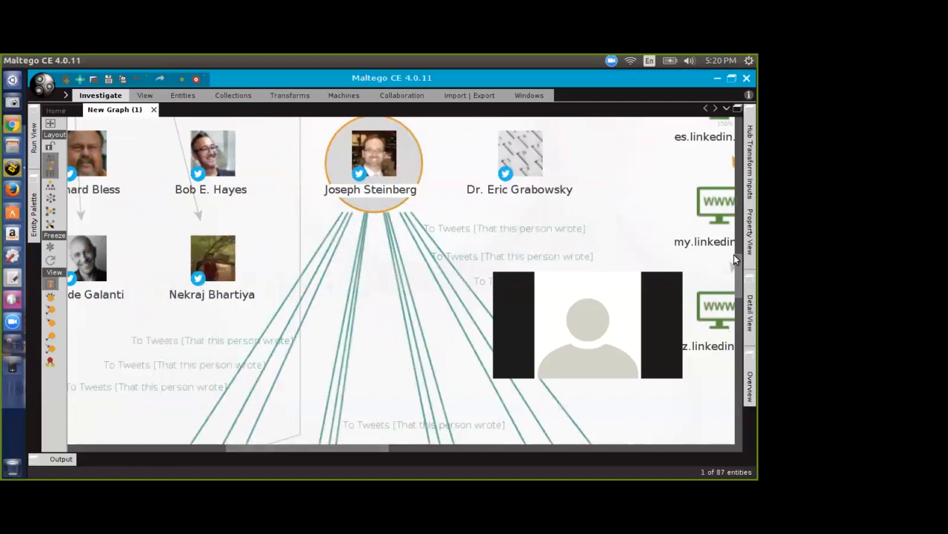
{"action": "mouse_move", "coordinate": [738, 272]}
{"action": "left_mouse_down"}
{"action": "mouse_move", "coordinate": [747, 375]}
{"action": "mouse_move", "coordinate": [735, 254]}
{"action": "left_mouse_up"}
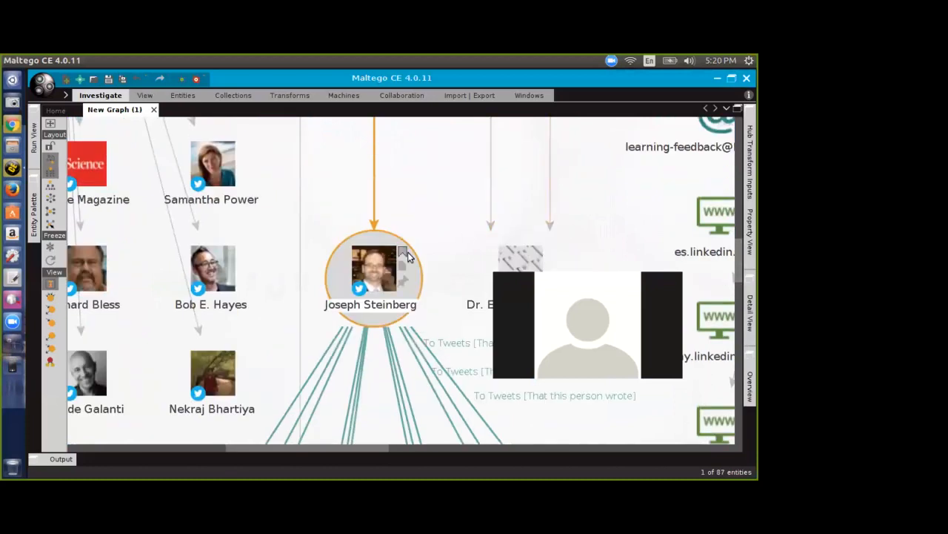
{"action": "right_click", "coordinate": [382, 265]}
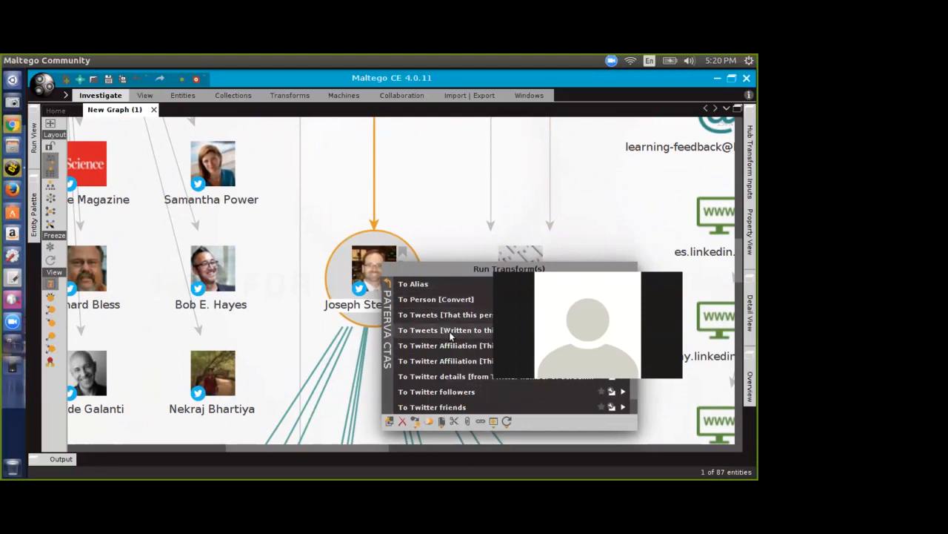
{"action": "scroll", "coordinate": [456, 339], "scroll_direction": "down", "scroll_amount": 1}
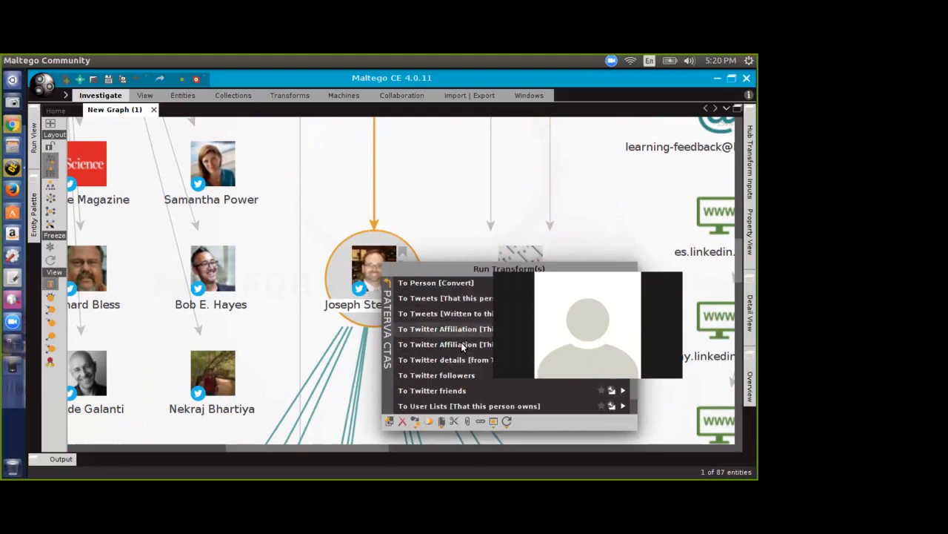
{"action": "left_click", "coordinate": [480, 405]}
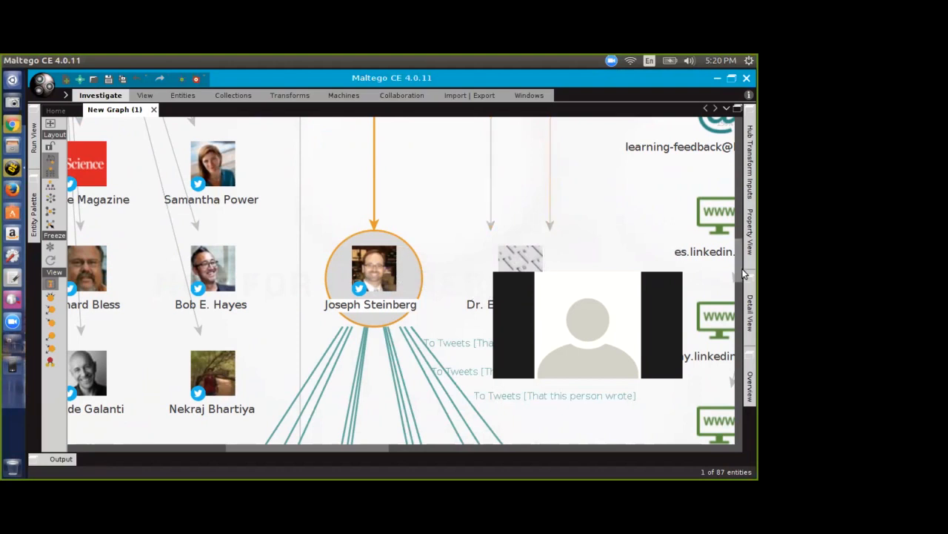
Step: Run To User Lists [That this person owns] on the USAID Twitter affiliation and look through the resulting user lists
{"action": "mouse_move", "coordinate": [741, 273]}
{"action": "left_mouse_down"}
{"action": "mouse_move", "coordinate": [750, 345]}
{"action": "mouse_move", "coordinate": [744, 252]}
{"action": "mouse_move", "coordinate": [749, 273]}
{"action": "left_mouse_up"}
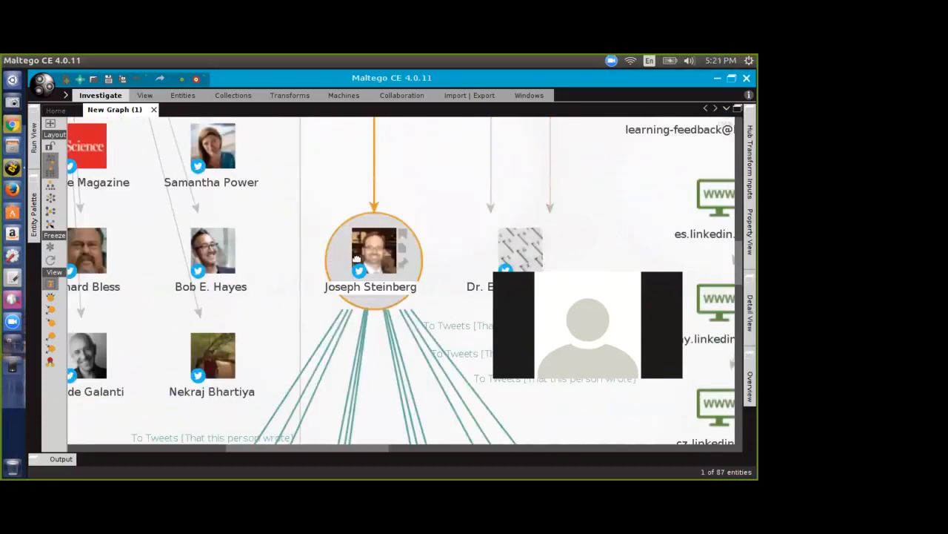
{"action": "left_click_drag", "start_coordinate": [375, 448], "coordinate": [258, 456]}
{"action": "left_click", "coordinate": [189, 252]}
{"action": "right_click", "coordinate": [192, 257]}
{"action": "scroll", "coordinate": [255, 337], "scroll_direction": "down", "scroll_amount": 1}
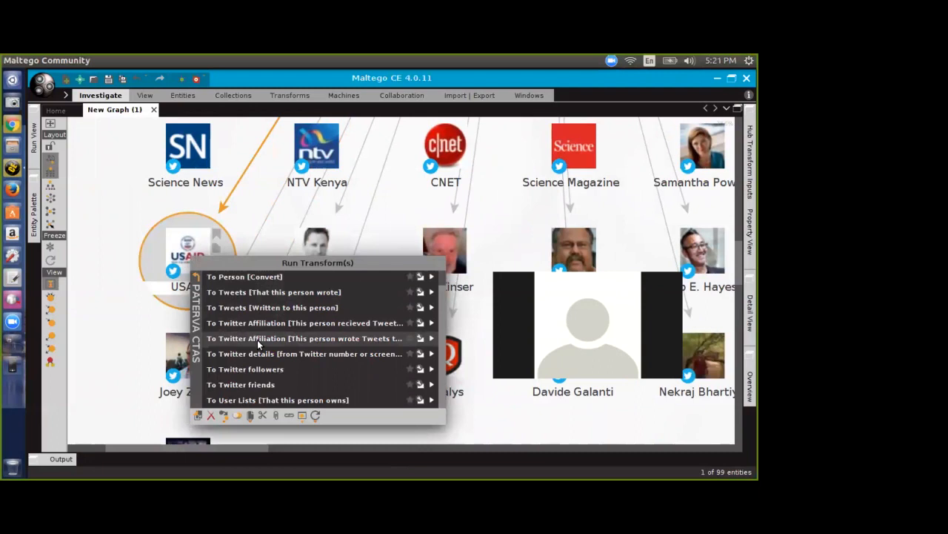
{"action": "left_click", "coordinate": [284, 400]}
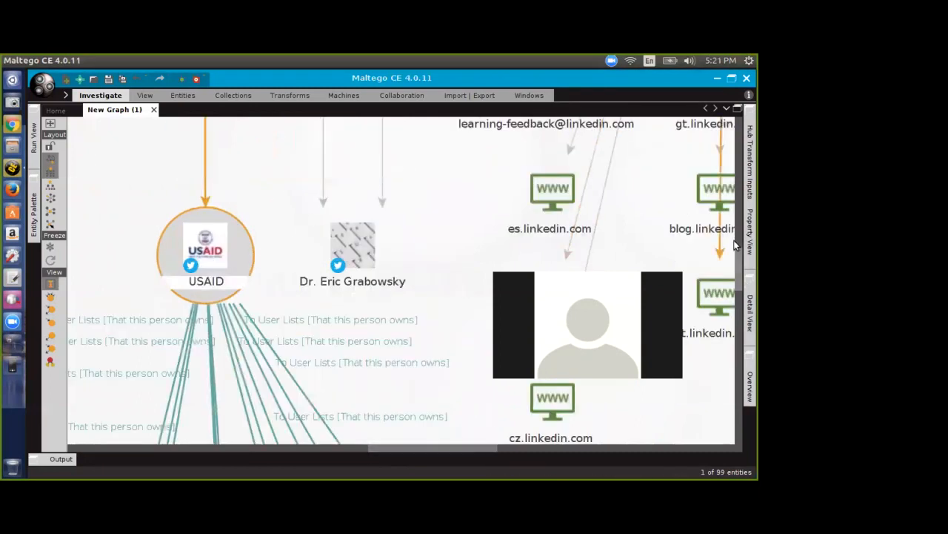
{"action": "left_click_drag", "start_coordinate": [737, 263], "coordinate": [745, 333]}
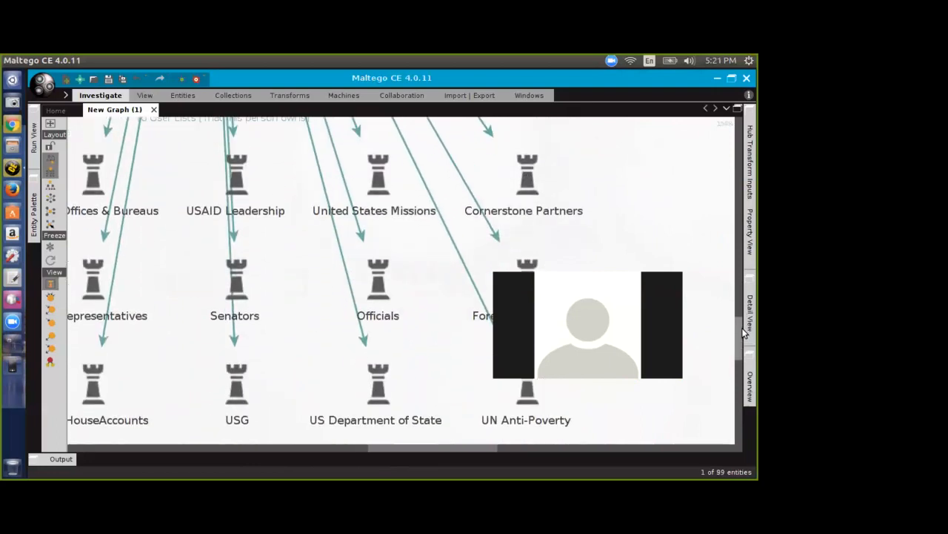
Step: Run To Twitter Affiliation [In User List] on the WhiteHouseAccounts list and look through the resulting Twitter accounts
{"action": "left_click_drag", "start_coordinate": [395, 450], "coordinate": [363, 450]}
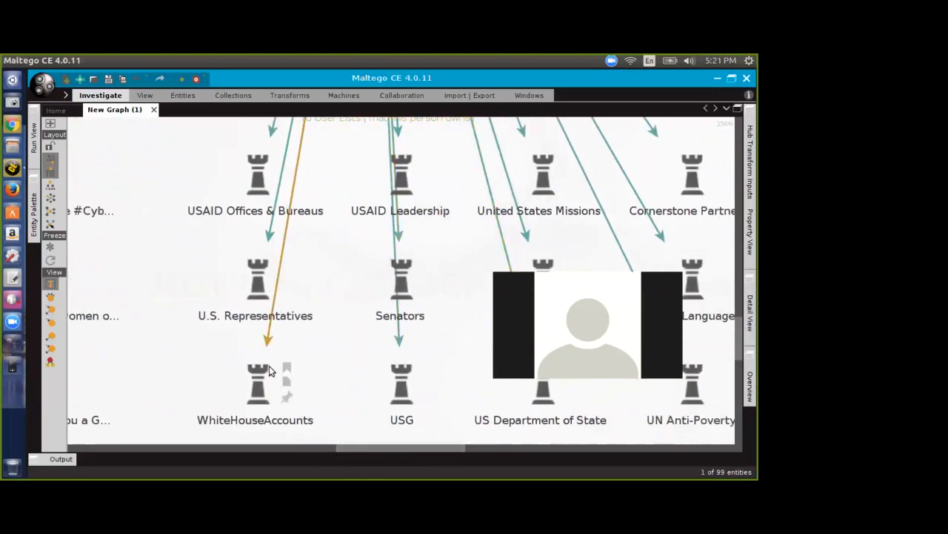
{"action": "right_click", "coordinate": [259, 382]}
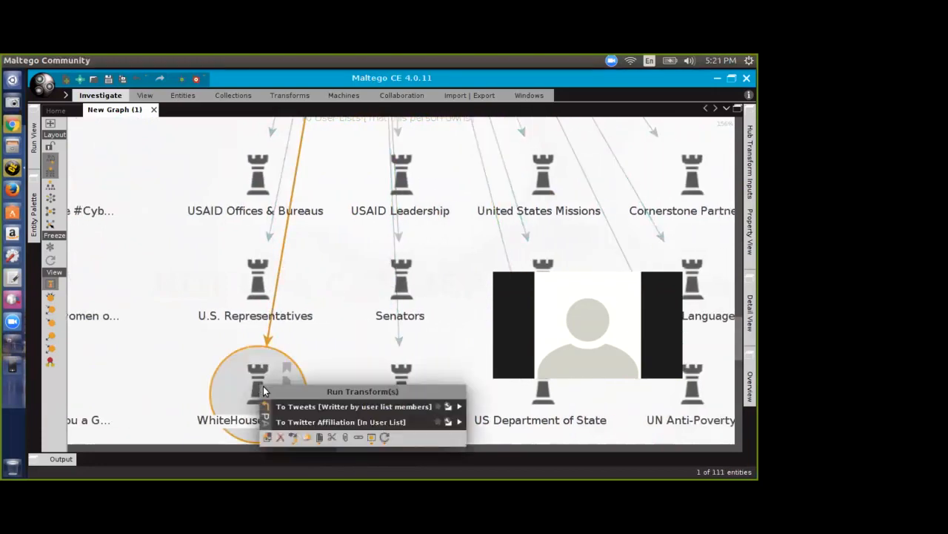
{"action": "left_click", "coordinate": [303, 423]}
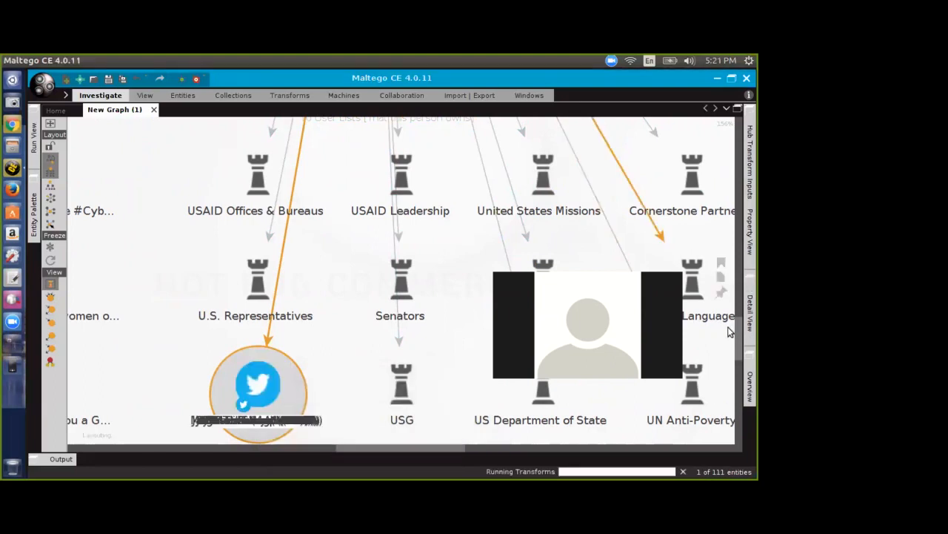
{"action": "left_click_drag", "start_coordinate": [741, 303], "coordinate": [745, 374]}
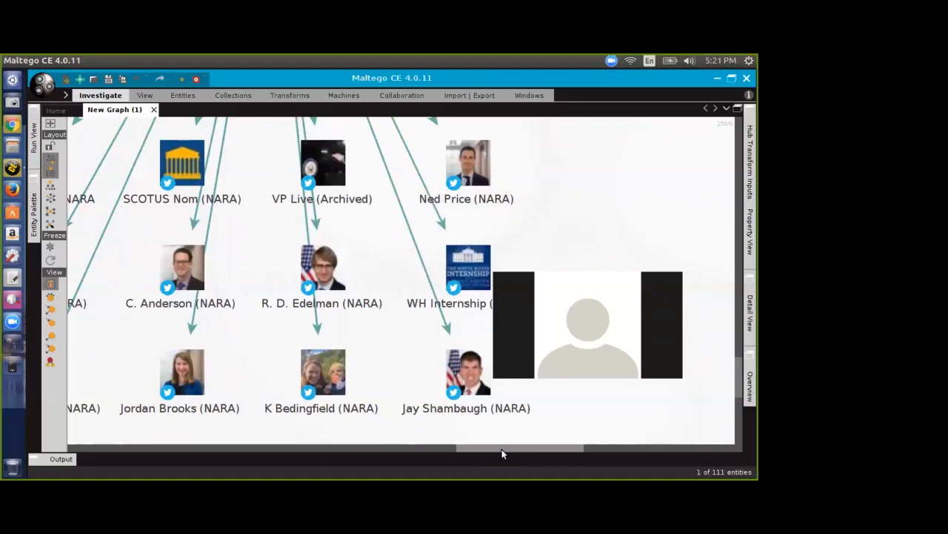
{"action": "left_click_drag", "start_coordinate": [502, 449], "coordinate": [496, 449]}
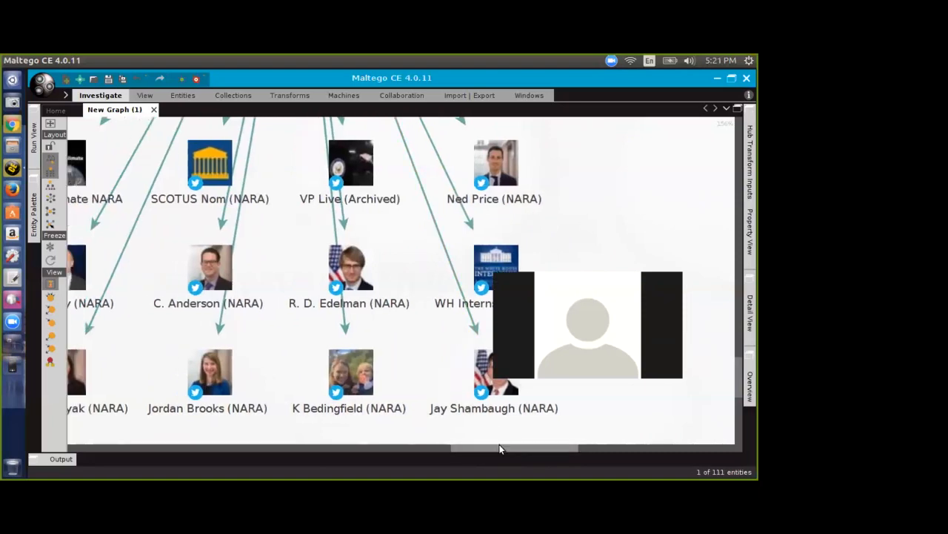
{"action": "left_click_drag", "start_coordinate": [496, 445], "coordinate": [462, 428]}
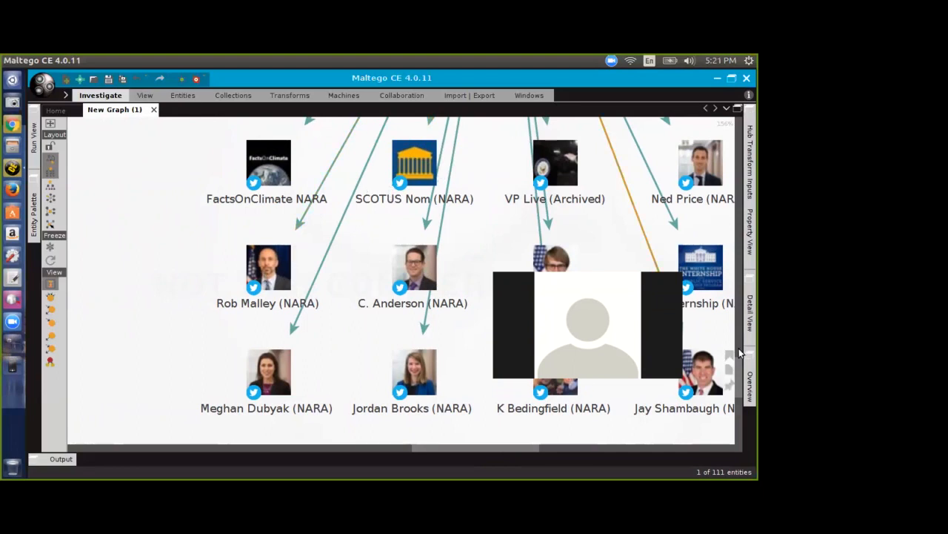
{"action": "mouse_move", "coordinate": [737, 365]}
{"action": "left_mouse_down"}
{"action": "mouse_move", "coordinate": [739, 330]}
{"action": "mouse_move", "coordinate": [745, 361]}
{"action": "left_mouse_up"}
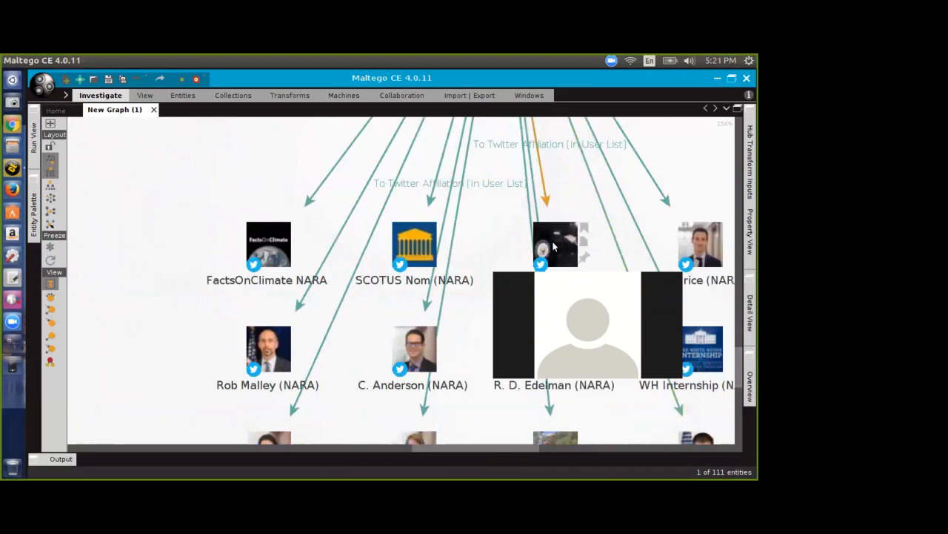
Step: Move the SCOTUS Nom (NARA) entity out of its group to an empty area of the graph beside FactsOnClimate NARA
{"action": "left_click_drag", "start_coordinate": [410, 244], "coordinate": [413, 243]}
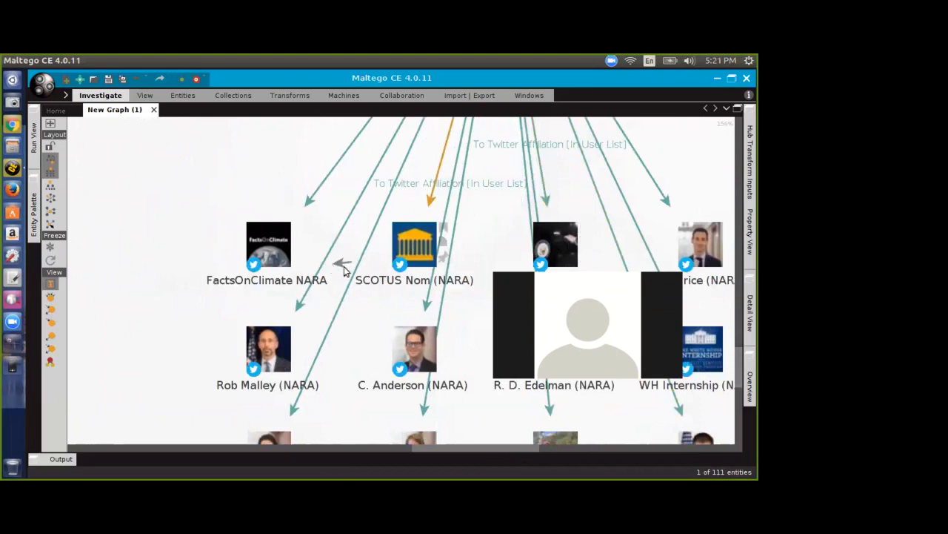
{"action": "key", "text": "Escape"}
{"action": "left_click", "coordinate": [417, 249]}
{"action": "left_click_drag", "start_coordinate": [417, 249], "coordinate": [145, 311]}
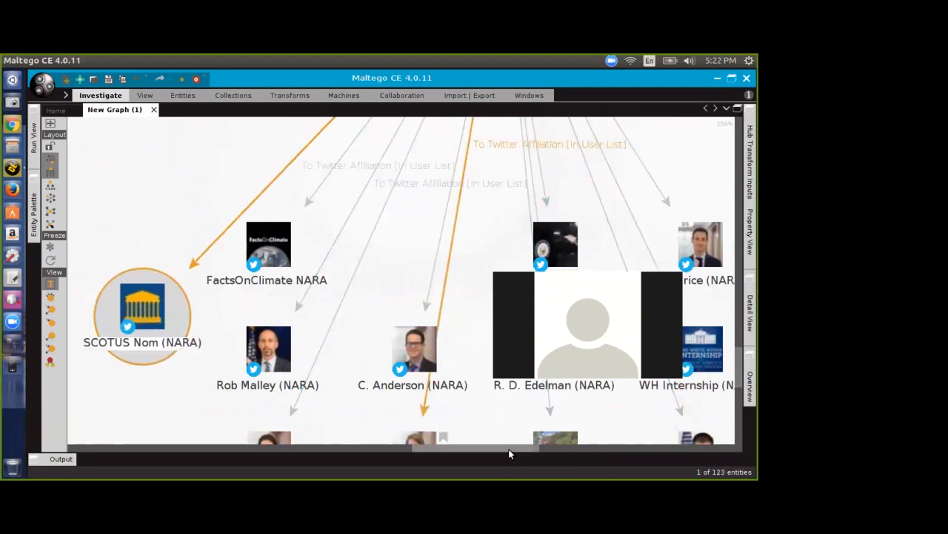
{"action": "left_click_drag", "start_coordinate": [509, 449], "coordinate": [445, 447]}
{"action": "left_click_drag", "start_coordinate": [478, 304], "coordinate": [387, 274]}
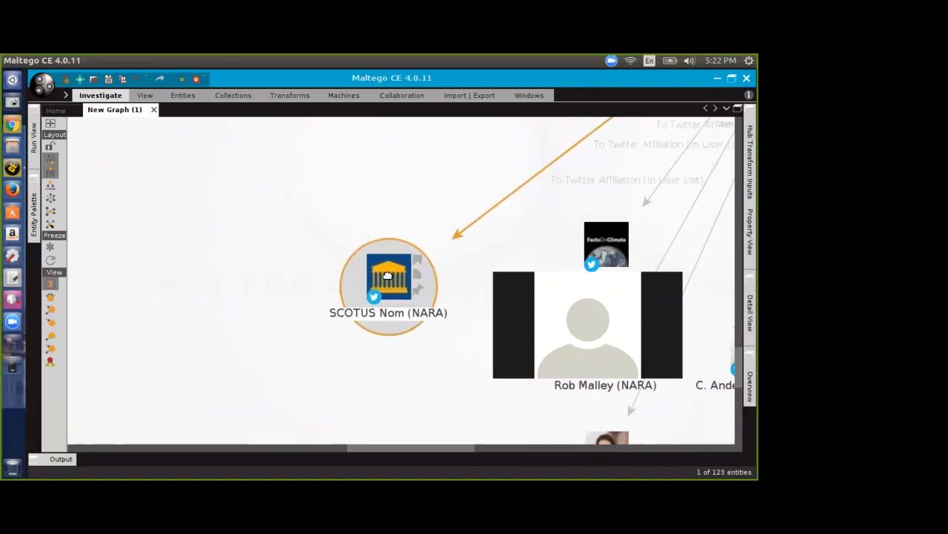
Step: Copy the Profile URL from the SCOTUS Nom (NARA) entity's properties and open it in Google Chrome
{"action": "double_click", "coordinate": [387, 275]}
{"action": "left_click", "coordinate": [330, 125]}
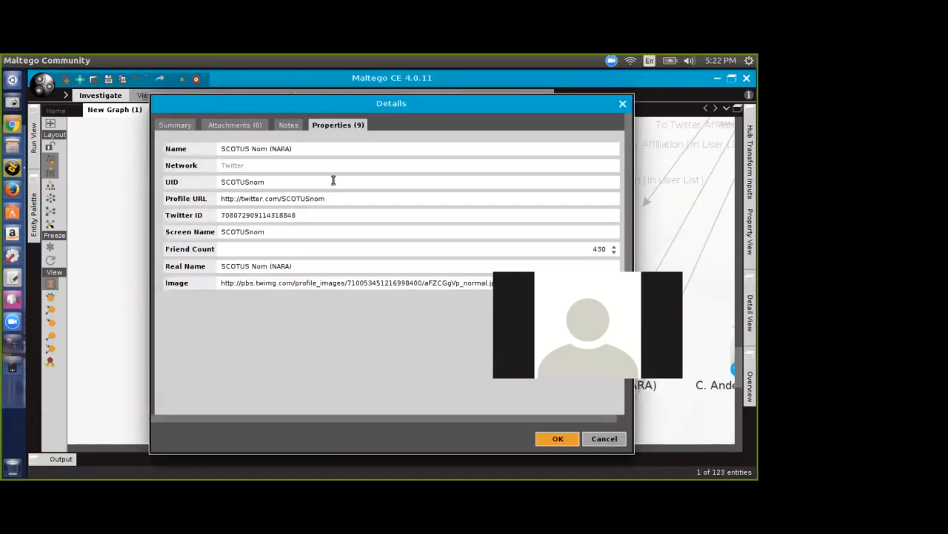
{"action": "left_click_drag", "start_coordinate": [326, 199], "coordinate": [219, 199]}
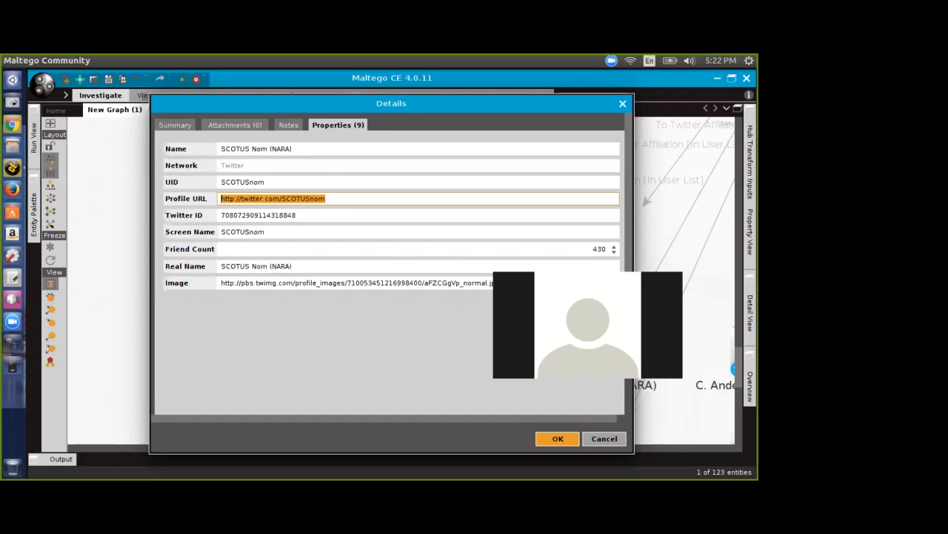
{"action": "key", "text": "alt+Tab"}
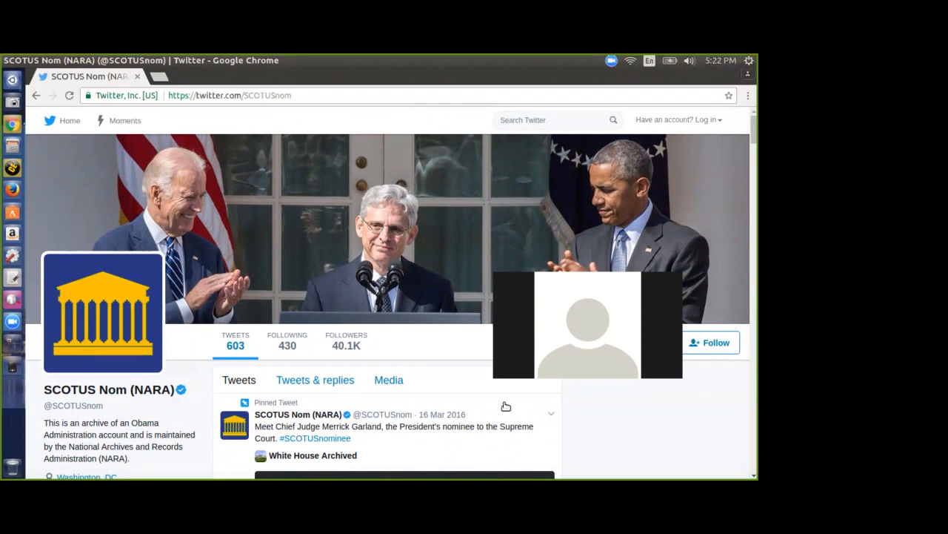
Step: Read the SCOTUS Nom (NARA) Twitter profile's description, counts and tweets, switch back to Maltego and close the entity details without changes
{"action": "left_click_drag", "start_coordinate": [70, 447], "coordinate": [137, 459]}
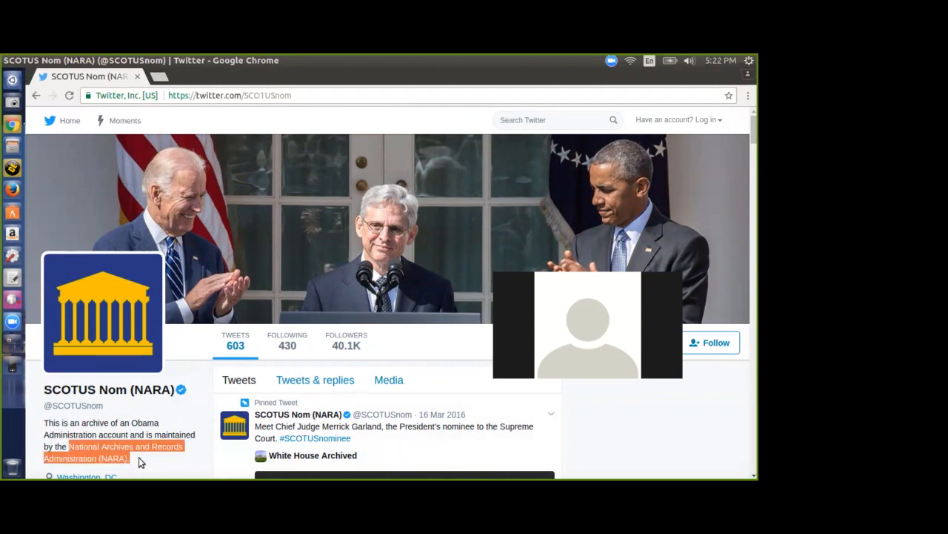
{"action": "left_click", "coordinate": [141, 462]}
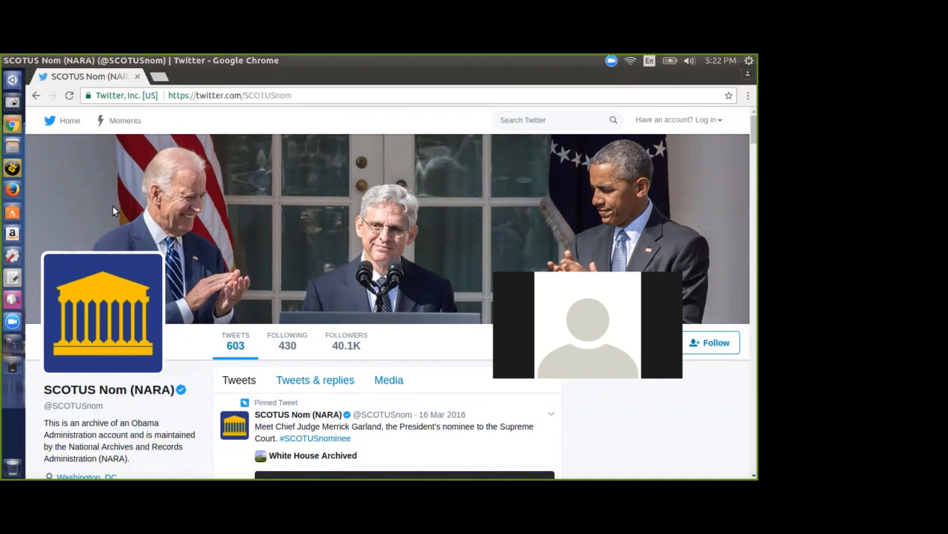
{"action": "scroll", "coordinate": [237, 267], "scroll_direction": "down", "scroll_amount": 5}
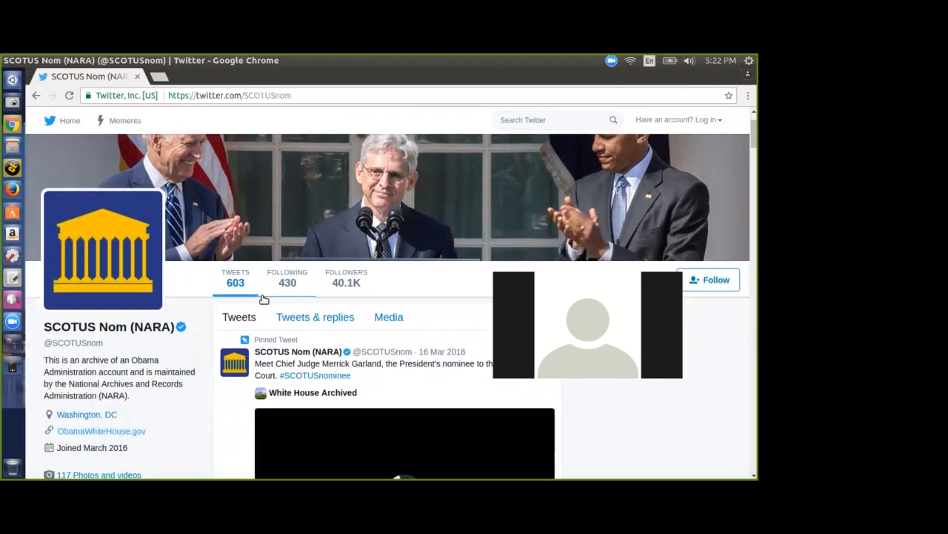
{"action": "scroll", "coordinate": [257, 318], "scroll_direction": "down", "scroll_amount": 3}
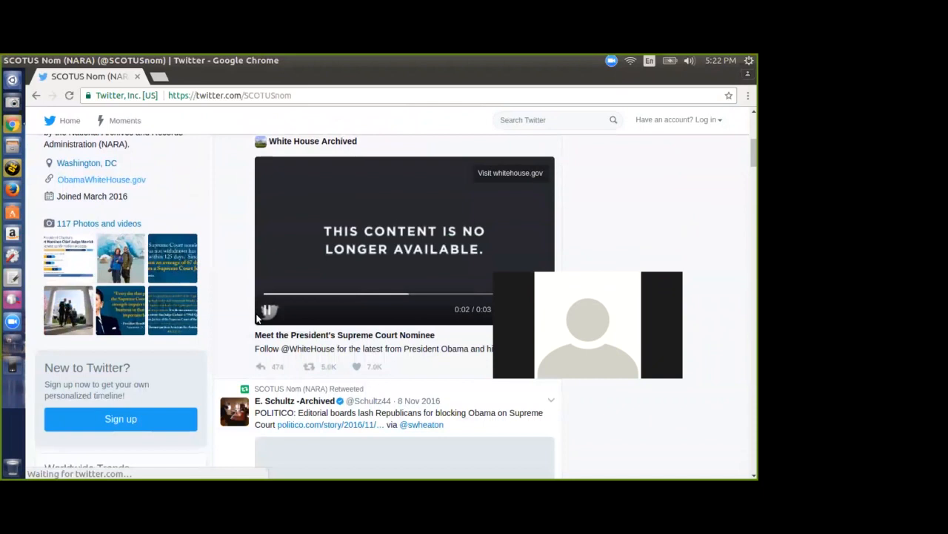
{"action": "scroll", "coordinate": [201, 287], "scroll_direction": "up", "scroll_amount": 2}
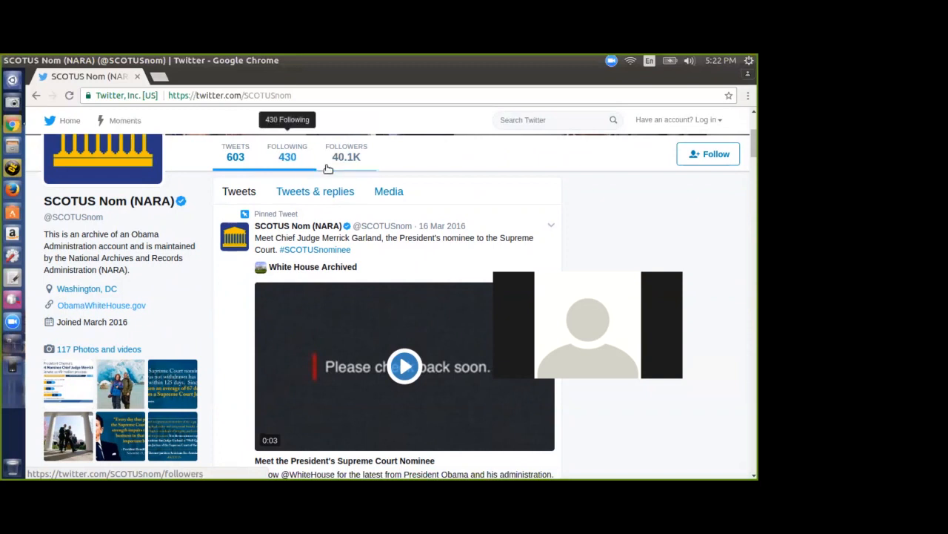
{"action": "left_click", "coordinate": [20, 61]}
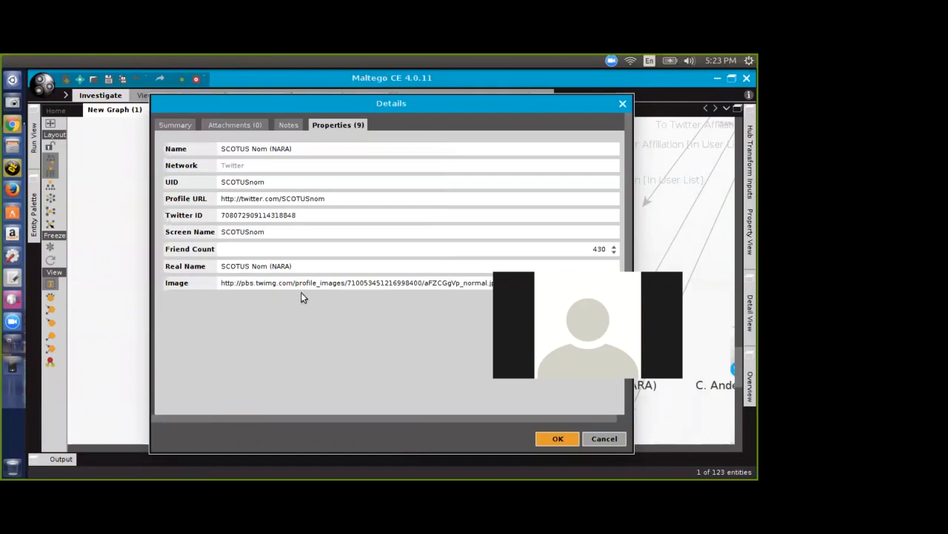
{"action": "left_click", "coordinate": [602, 439]}
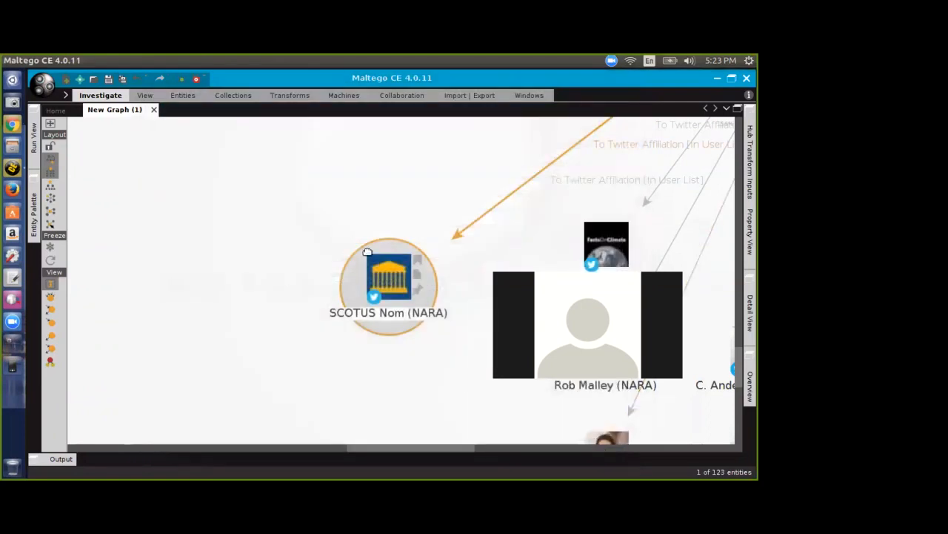
Step: Run the To Twitter followers transform on the SCOTUS Nom (NARA) entity and look through the follower entities
{"action": "right_click", "coordinate": [376, 270]}
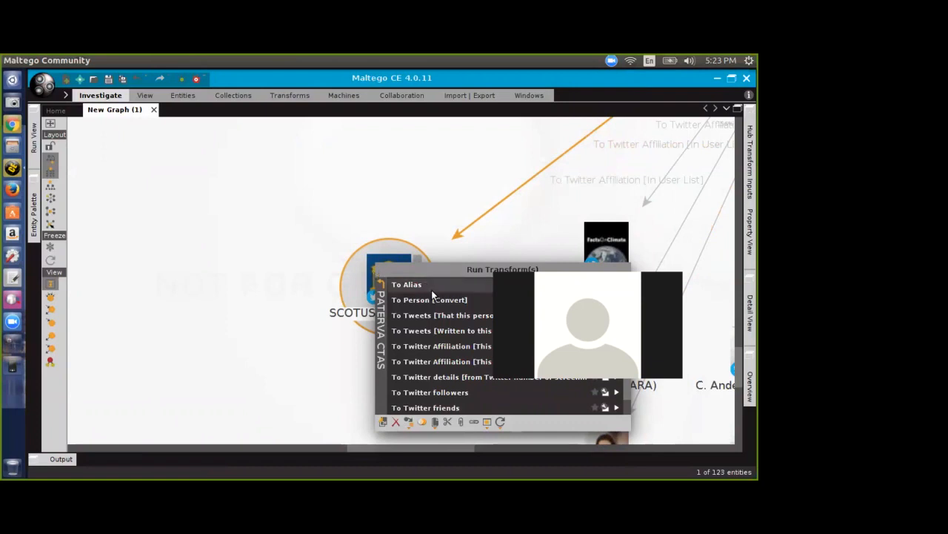
{"action": "left_click", "coordinate": [487, 392]}
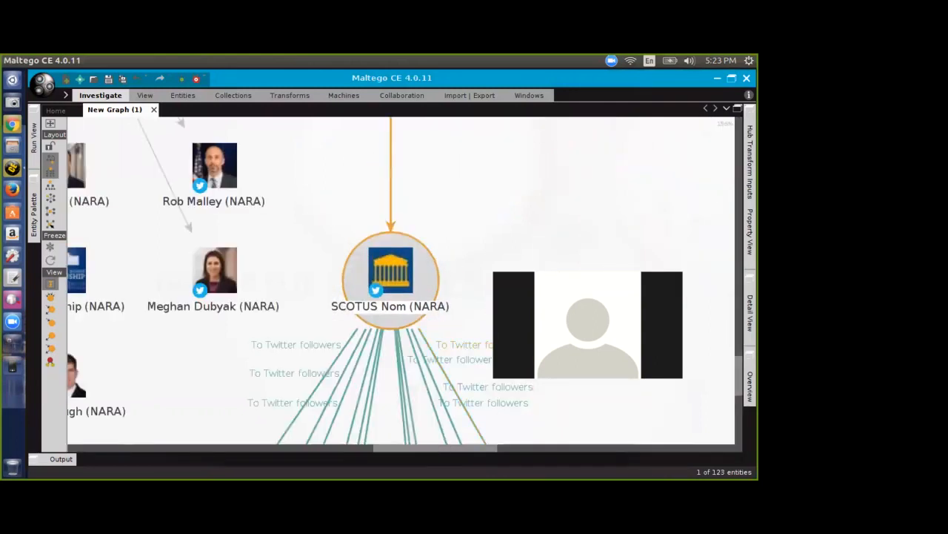
{"action": "left_click_drag", "start_coordinate": [737, 360], "coordinate": [734, 415]}
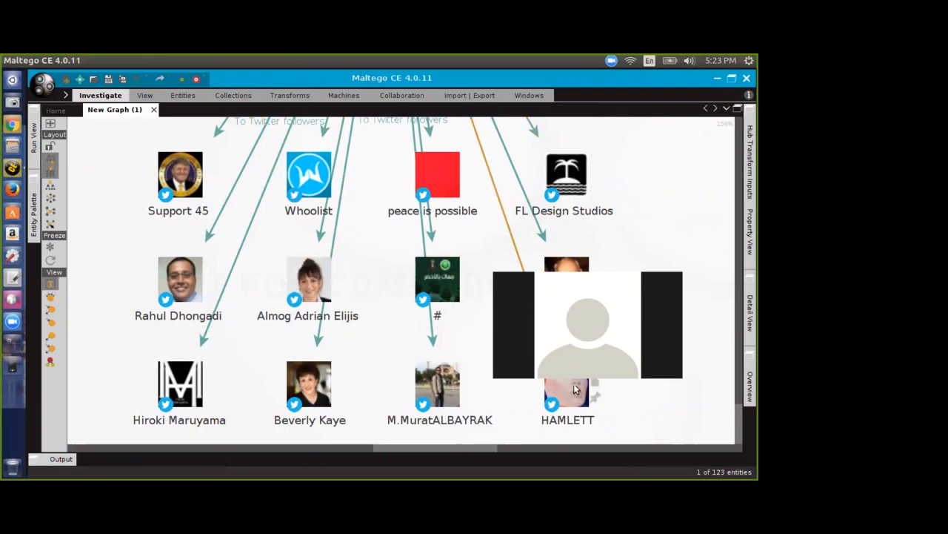
Step: Inspect the properties of the follower entity directly below the # entity and close its details without changes
{"action": "double_click", "coordinate": [446, 393]}
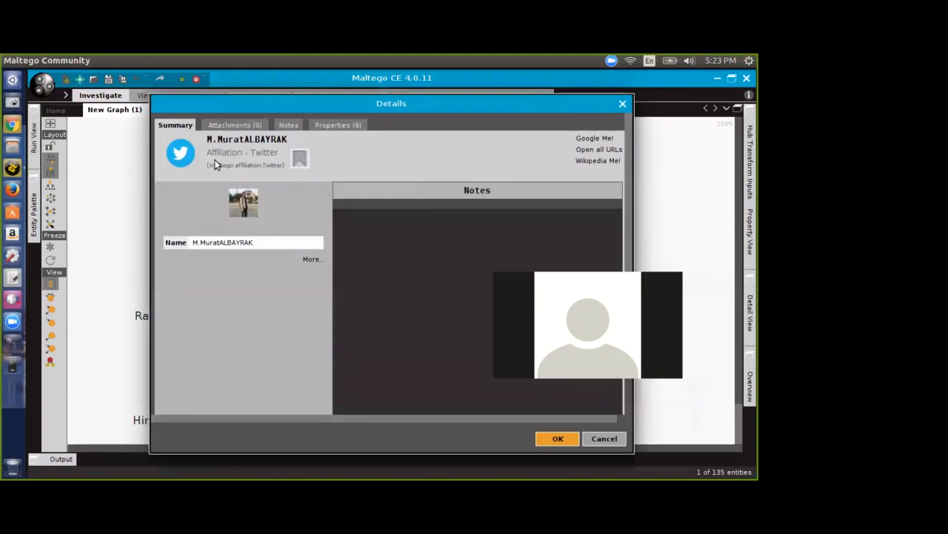
{"action": "left_click", "coordinate": [337, 124]}
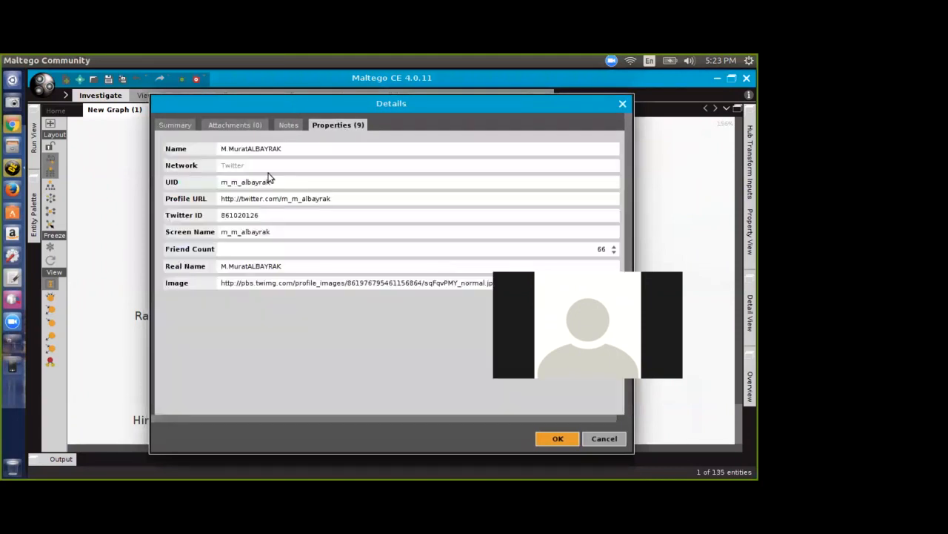
{"action": "left_click", "coordinate": [602, 438]}
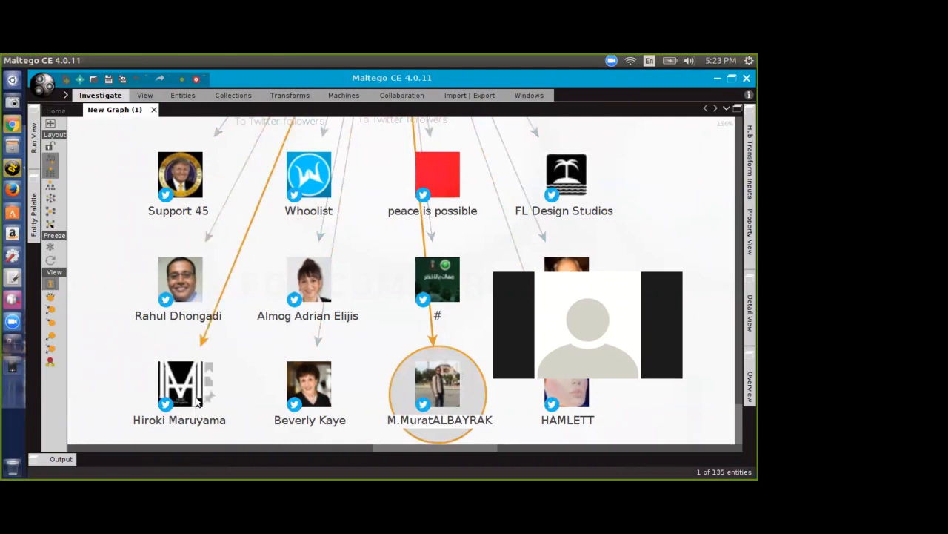
Step: Run the To Alias transform on the Support 45 follower and open the properties of the resulting alias entity
{"action": "left_click", "coordinate": [181, 171]}
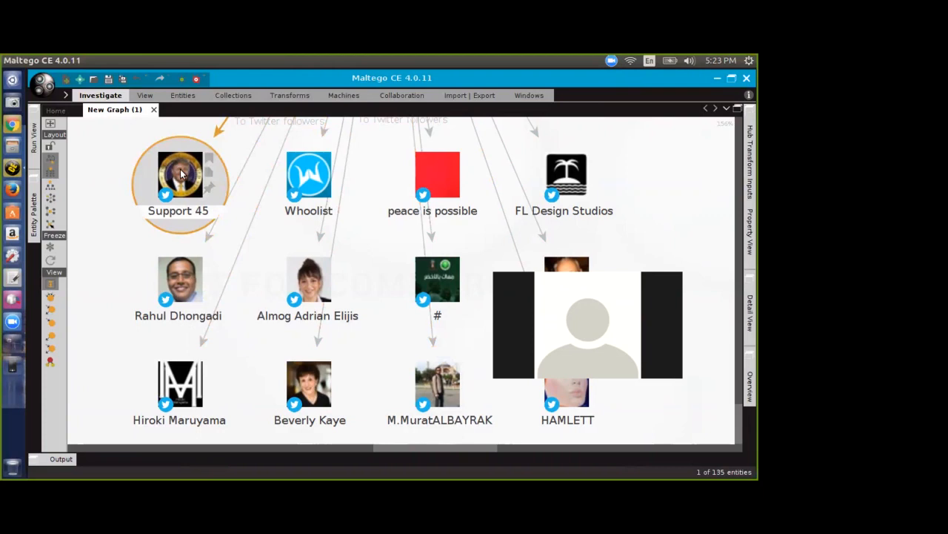
{"action": "right_click", "coordinate": [181, 171]}
{"action": "left_click", "coordinate": [222, 194]}
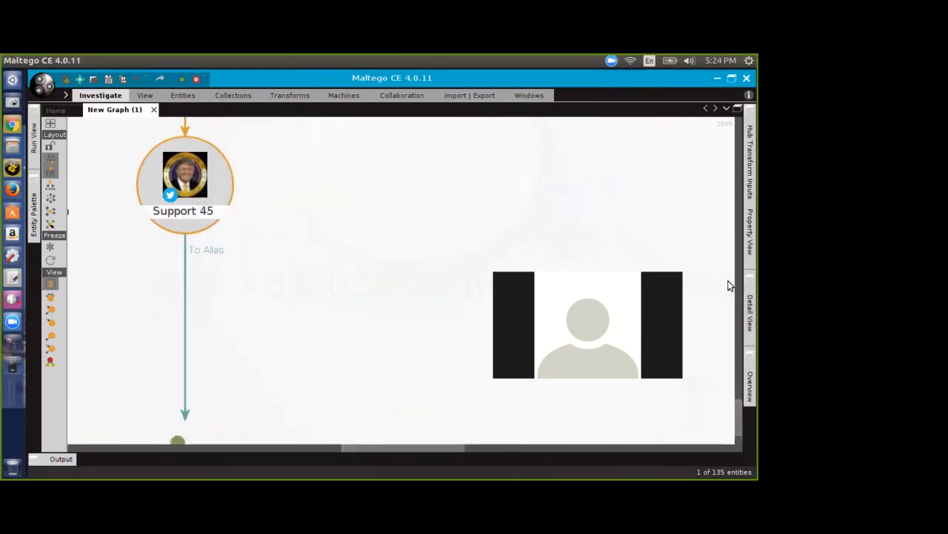
{"action": "left_click_drag", "start_coordinate": [738, 413], "coordinate": [739, 439]}
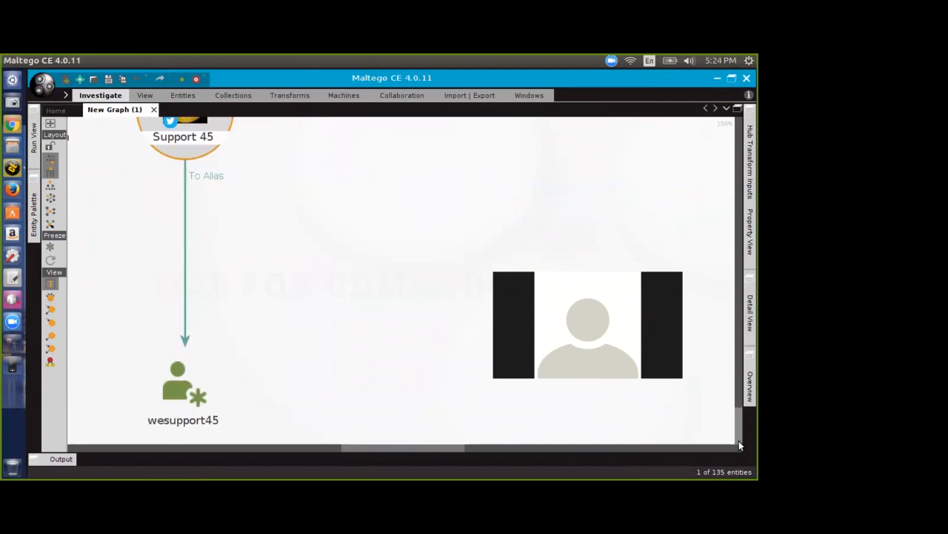
{"action": "double_click", "coordinate": [179, 410]}
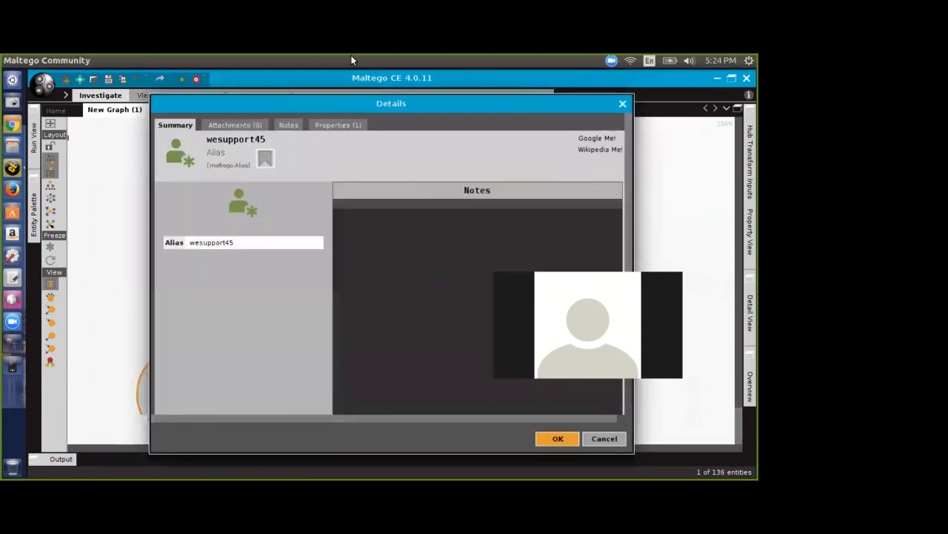
{"action": "left_click", "coordinate": [332, 126]}
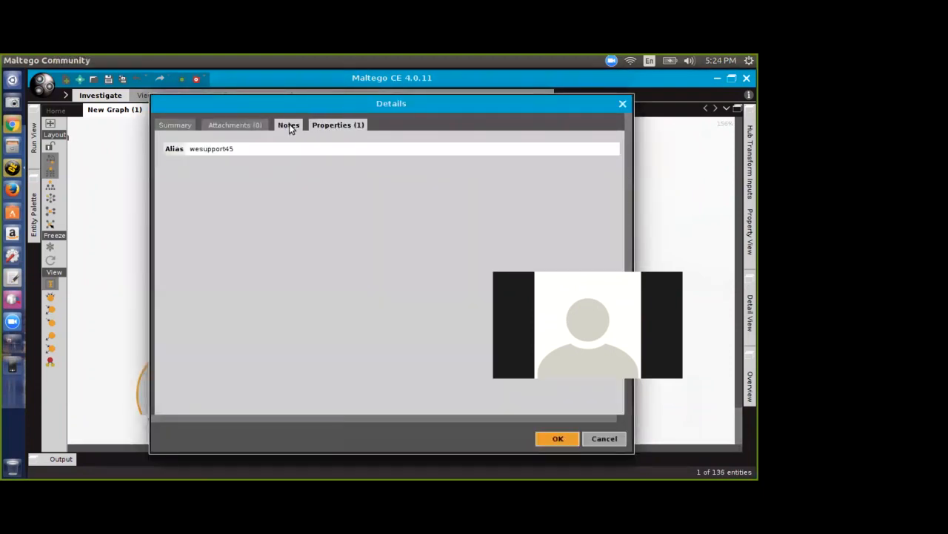
Step: Copy the wesupport45 alias, switch to Chrome and open the matching Twitter profile in a maximized window
{"action": "left_click", "coordinate": [195, 148]}
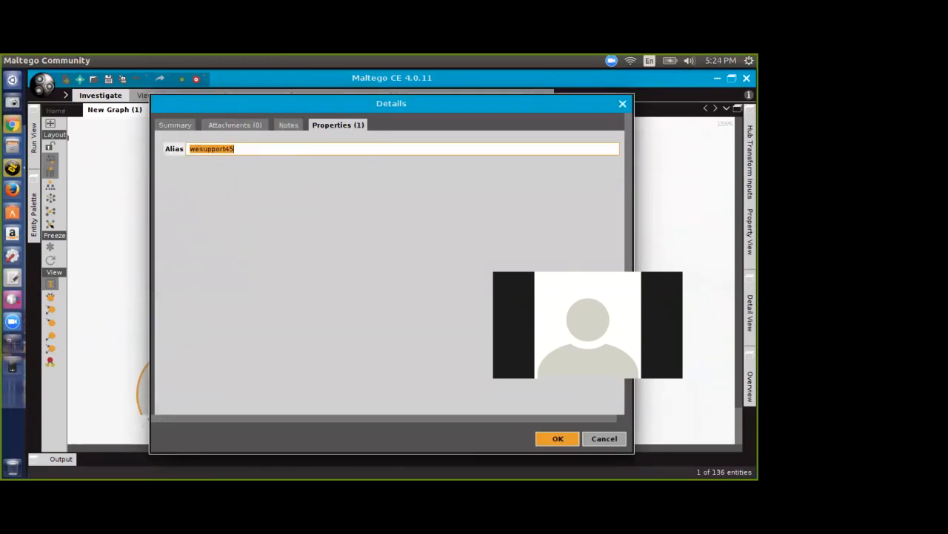
{"action": "key", "text": "alt+Tab"}
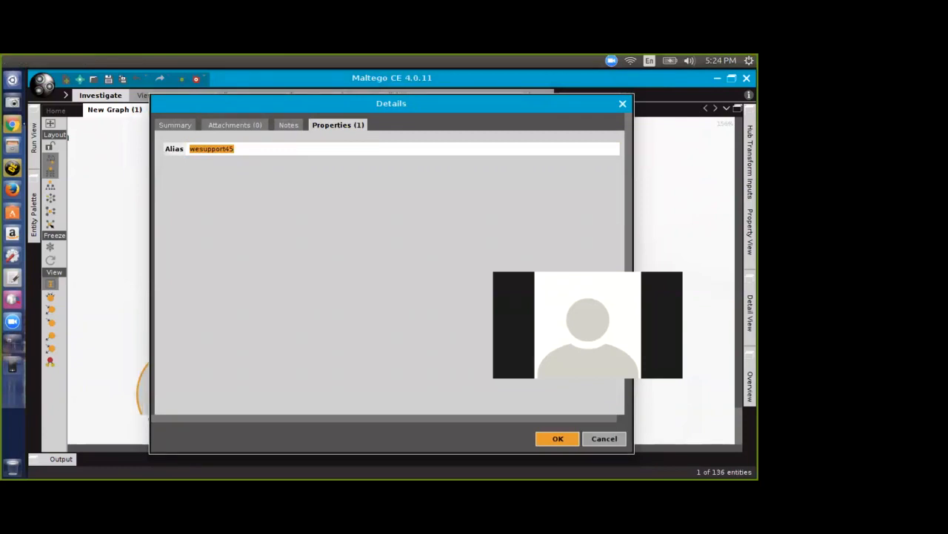
{"action": "left_click_drag", "start_coordinate": [754, 200], "coordinate": [514, 111]}
{"action": "double_click", "coordinate": [514, 111]}
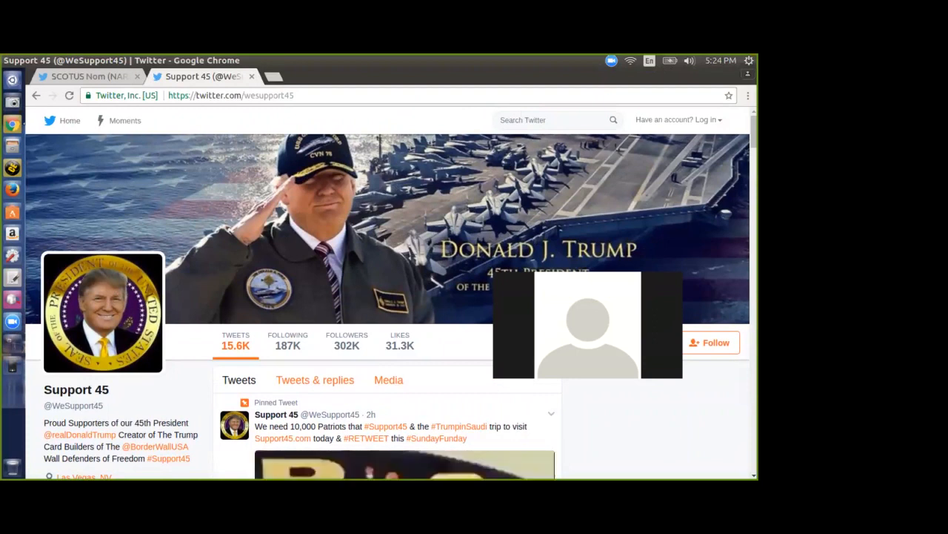
Step: Read the Support 45 profile's description and tweets, close the page, and return to Maltego to close the alias details without changes
{"action": "scroll", "coordinate": [388, 306], "scroll_direction": "down", "scroll_amount": 2}
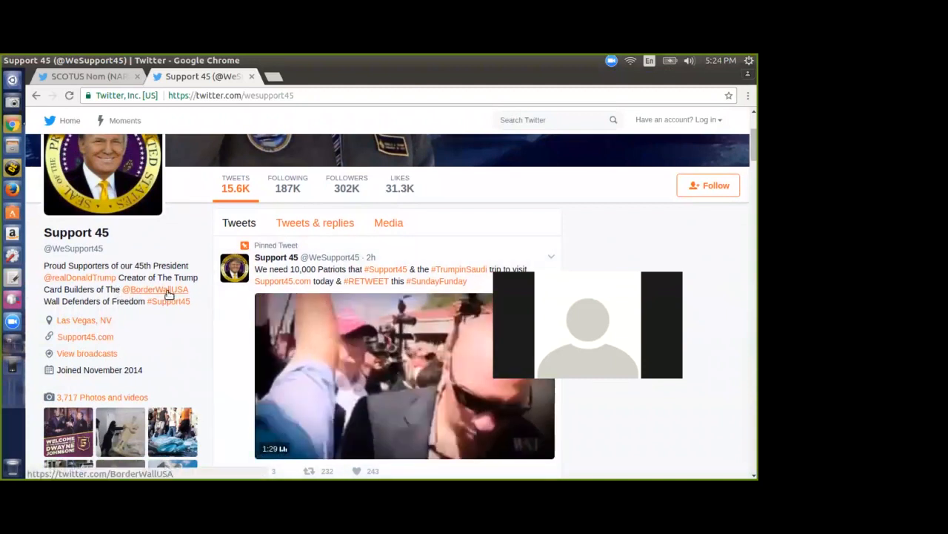
{"action": "scroll", "coordinate": [216, 333], "scroll_direction": "down", "scroll_amount": 3}
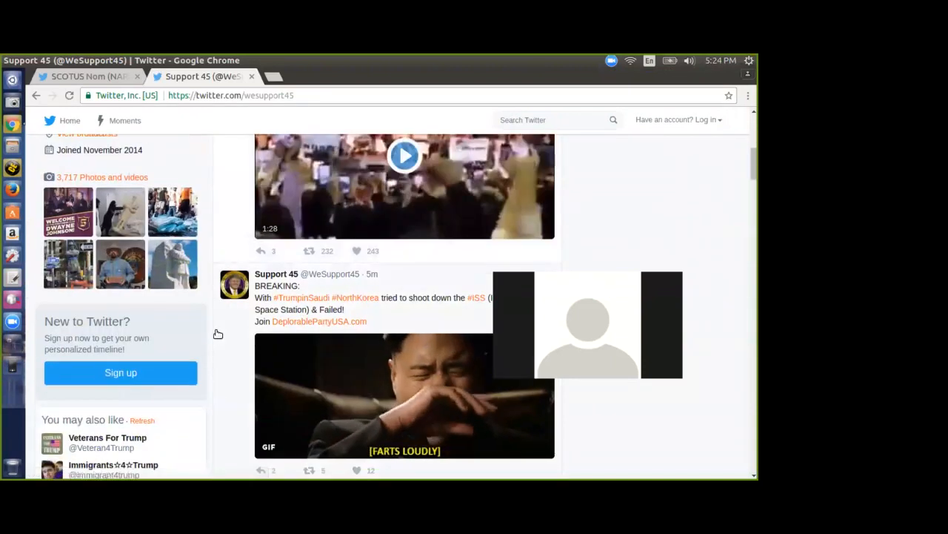
{"action": "scroll", "coordinate": [218, 335], "scroll_direction": "down", "scroll_amount": 1}
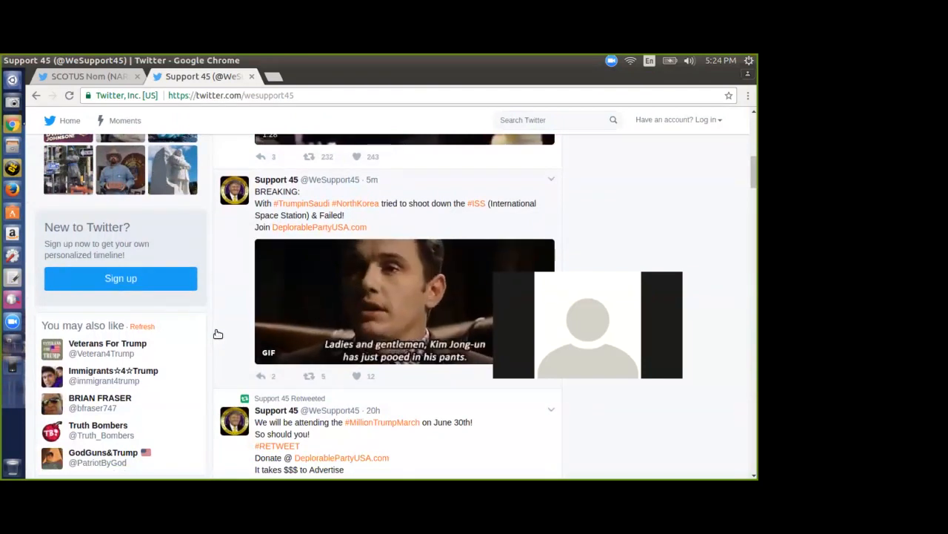
{"action": "scroll", "coordinate": [218, 334], "scroll_direction": "down", "scroll_amount": 3}
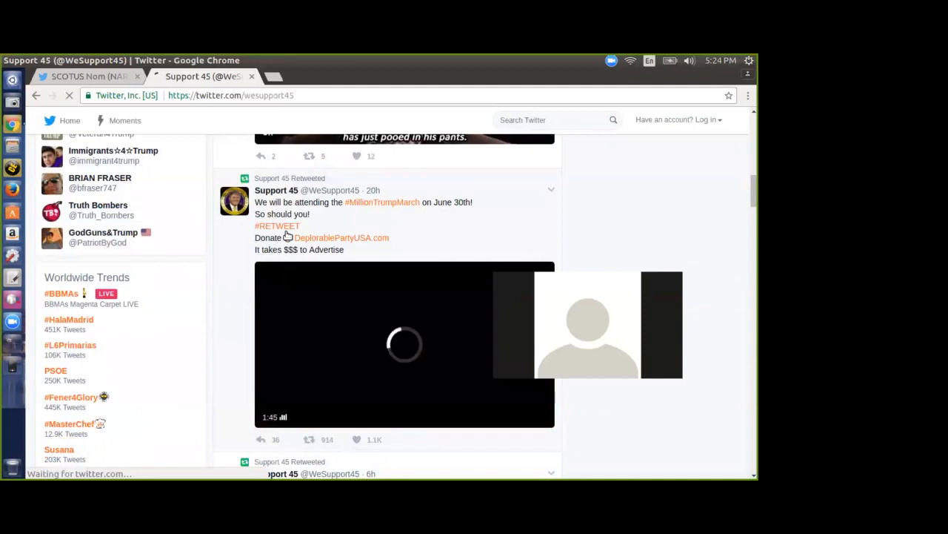
{"action": "left_click", "coordinate": [252, 76]}
{"action": "key", "text": "alt+Tab"}
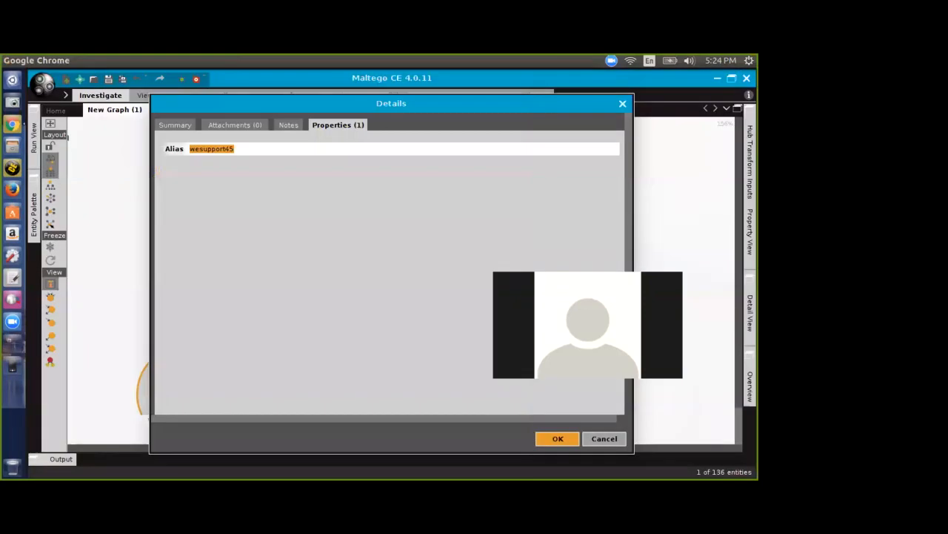
{"action": "left_click", "coordinate": [604, 438]}
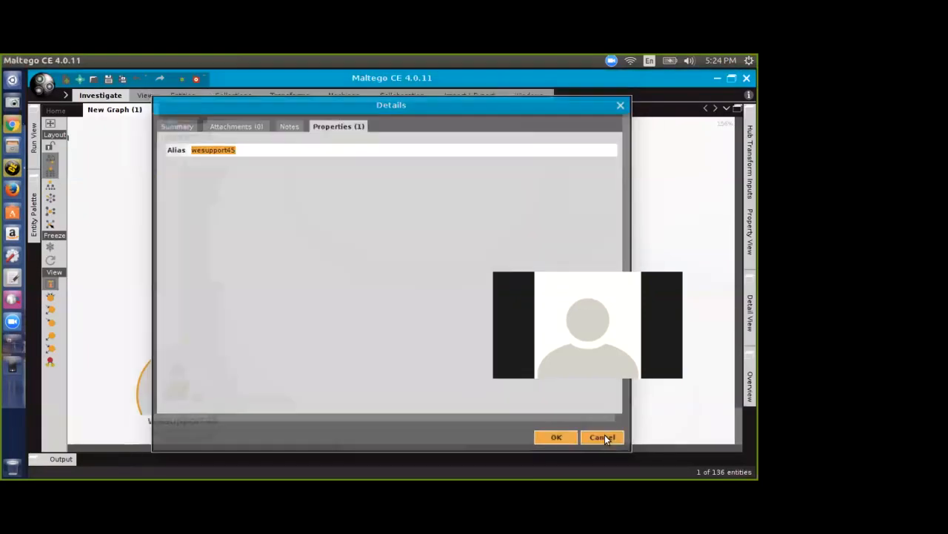
{"action": "scroll", "coordinate": [392, 326], "scroll_direction": "down", "scroll_amount": 1}
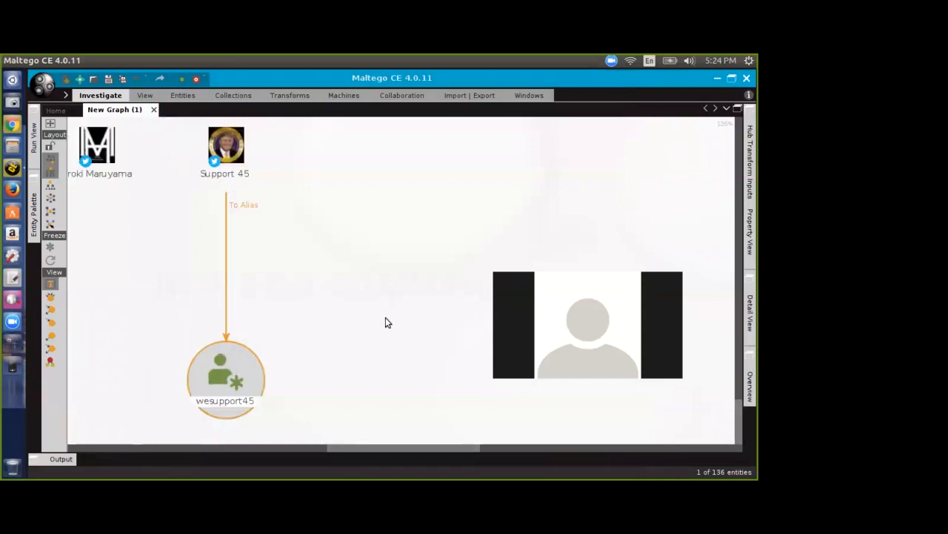
{"action": "scroll", "coordinate": [415, 316], "scroll_direction": "down", "scroll_amount": 1}
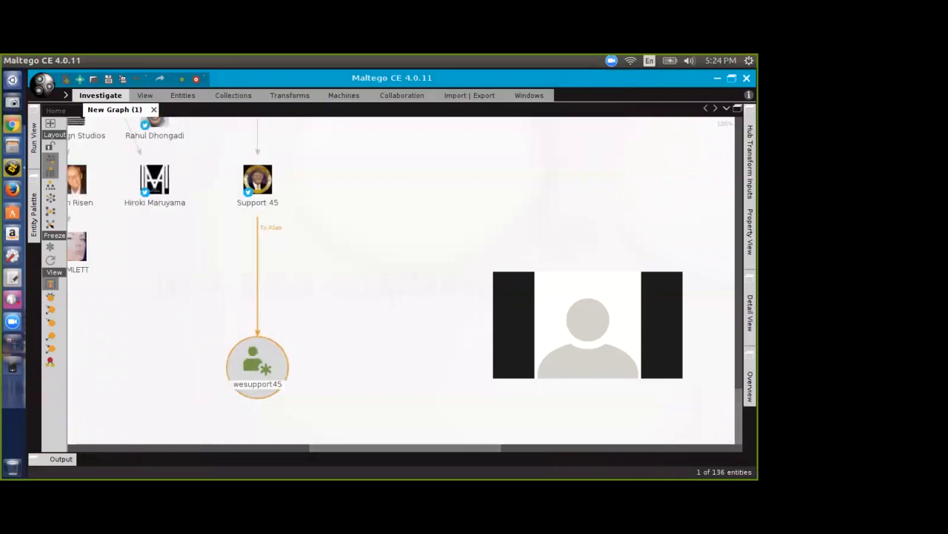
{"action": "right_click", "coordinate": [254, 350]}
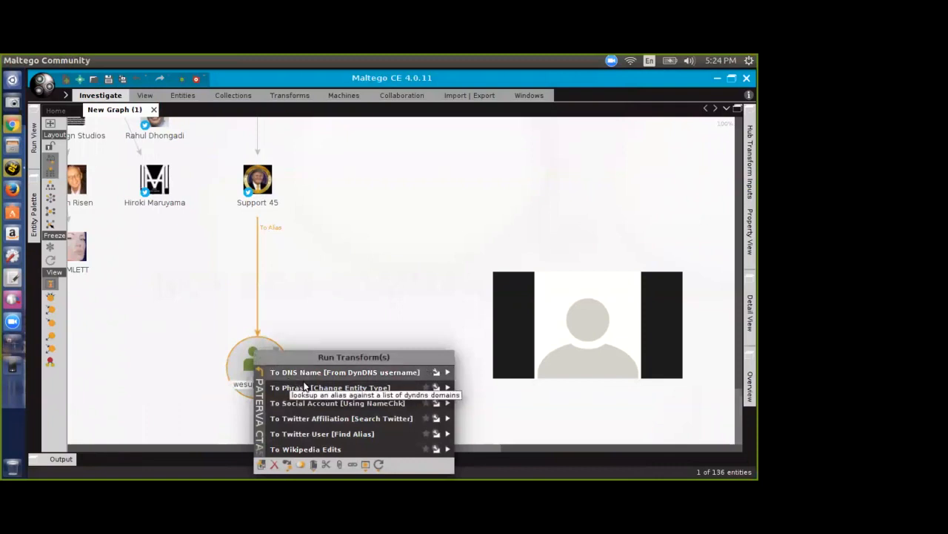
{"action": "left_click", "coordinate": [328, 444]}
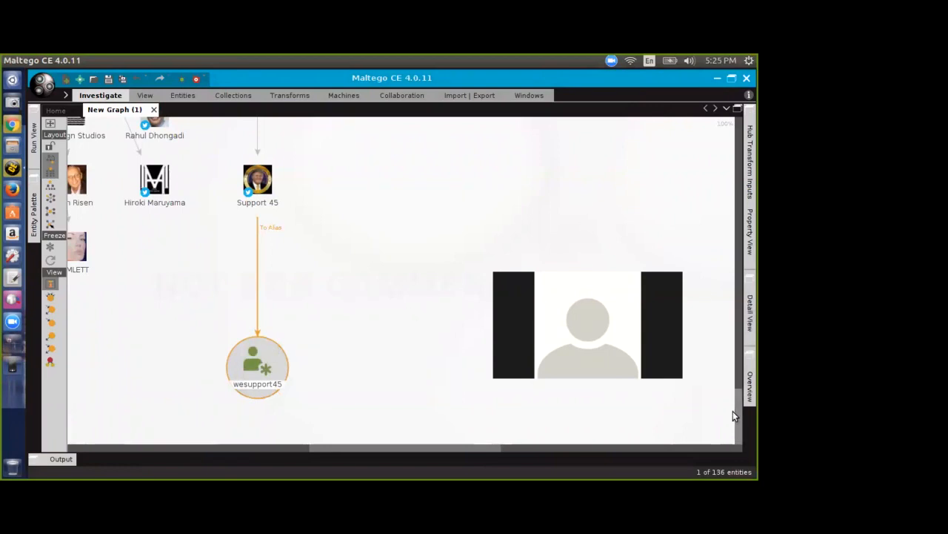
Step: Run the To Tweets [Written to this person] transform on the SCOTUS Nom (NARA) entity and locate the resulting tweet entity
{"action": "left_click_drag", "start_coordinate": [734, 403], "coordinate": [735, 366]}
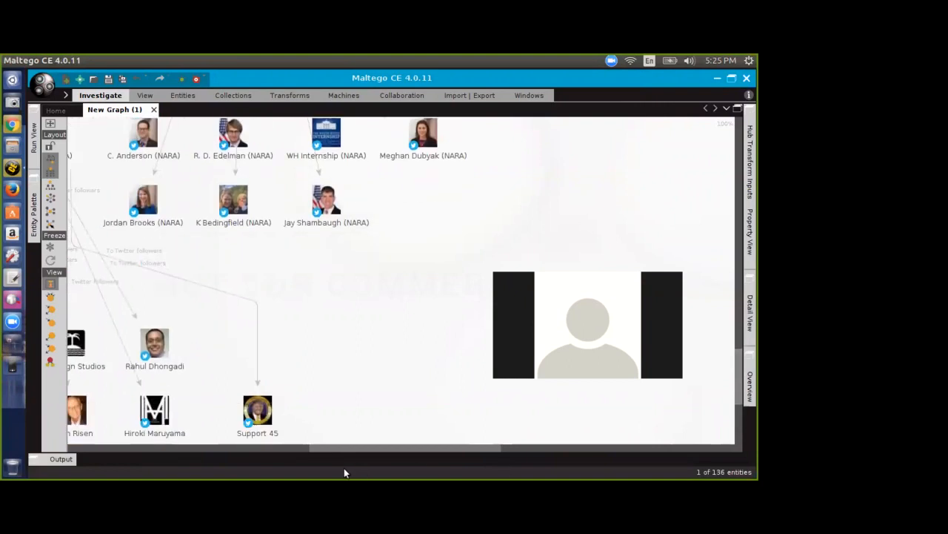
{"action": "left_click_drag", "start_coordinate": [344, 448], "coordinate": [231, 428]}
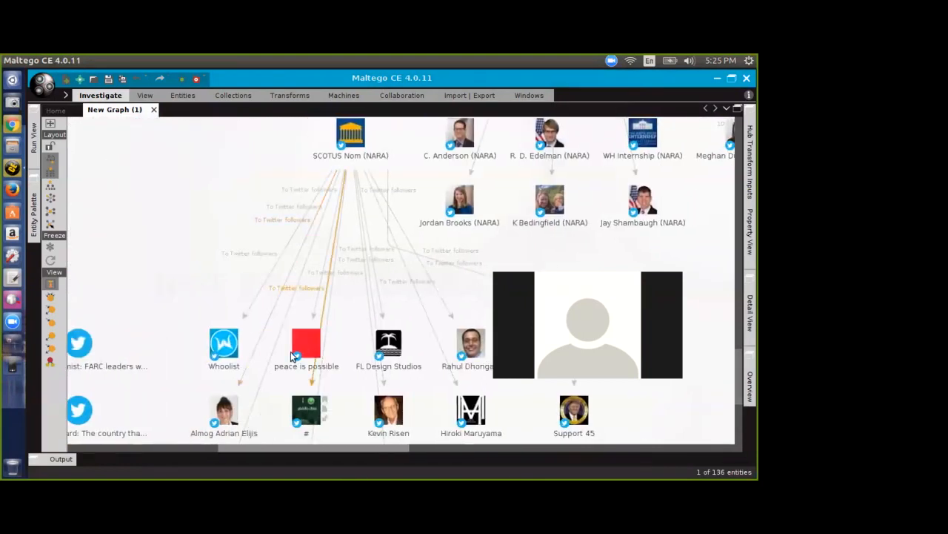
{"action": "right_click", "coordinate": [346, 134]}
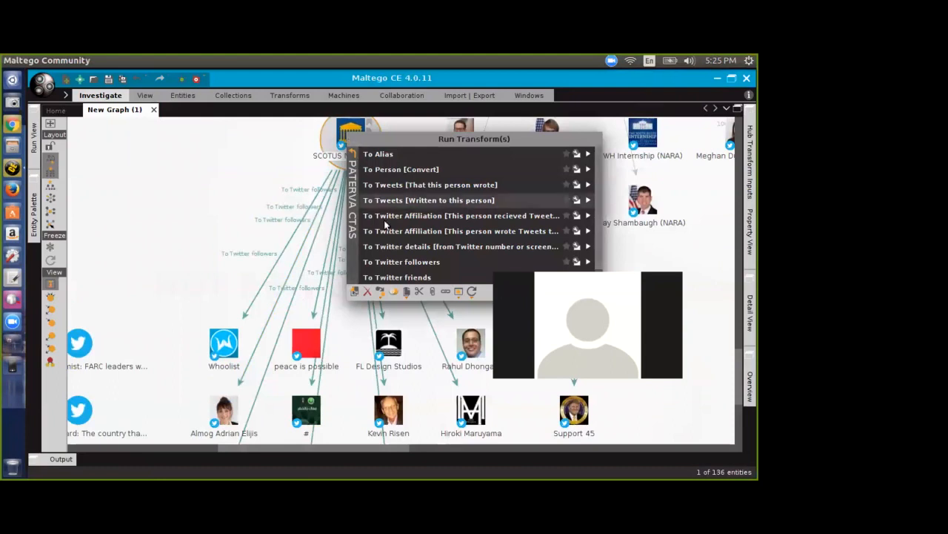
{"action": "scroll", "coordinate": [392, 245], "scroll_direction": "down", "scroll_amount": 1}
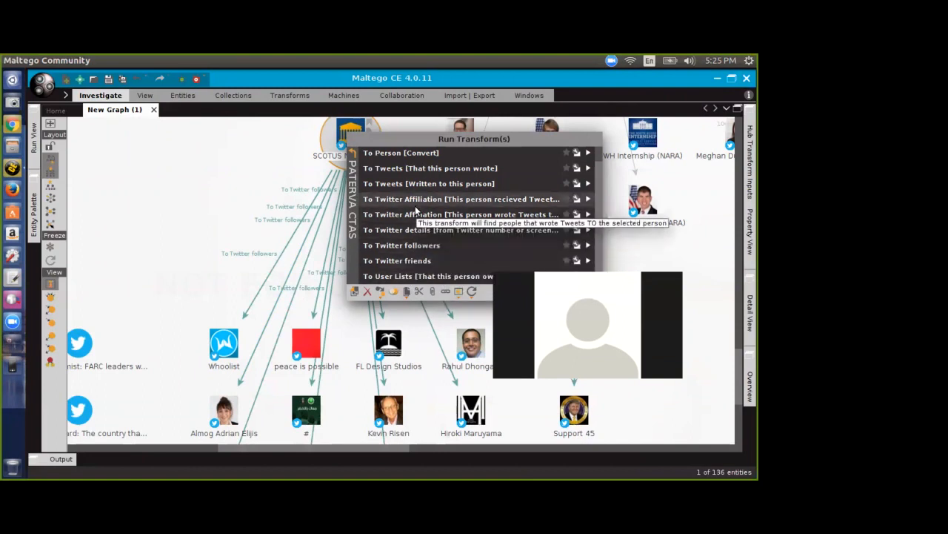
{"action": "scroll", "coordinate": [420, 187], "scroll_direction": "up", "scroll_amount": 1}
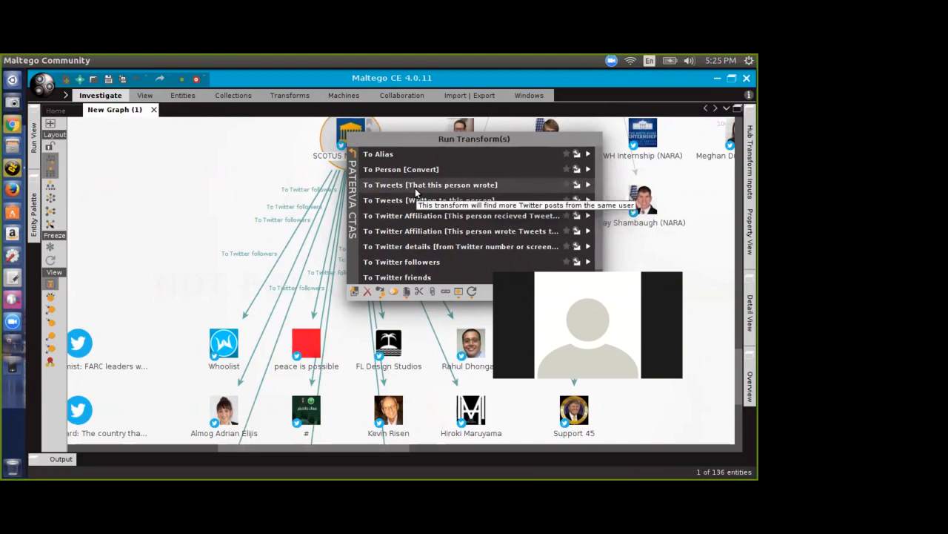
{"action": "left_click", "coordinate": [413, 204]}
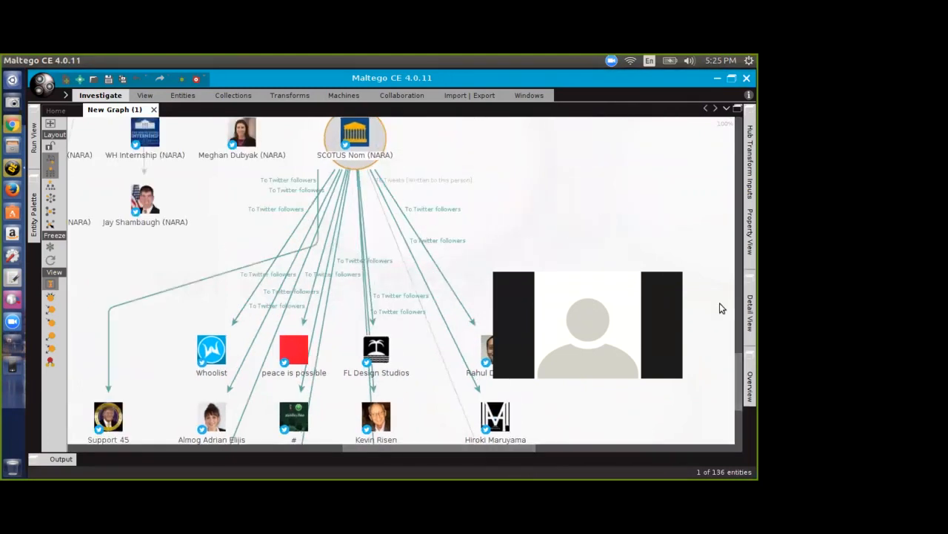
{"action": "left_click_drag", "start_coordinate": [738, 372], "coordinate": [734, 417]}
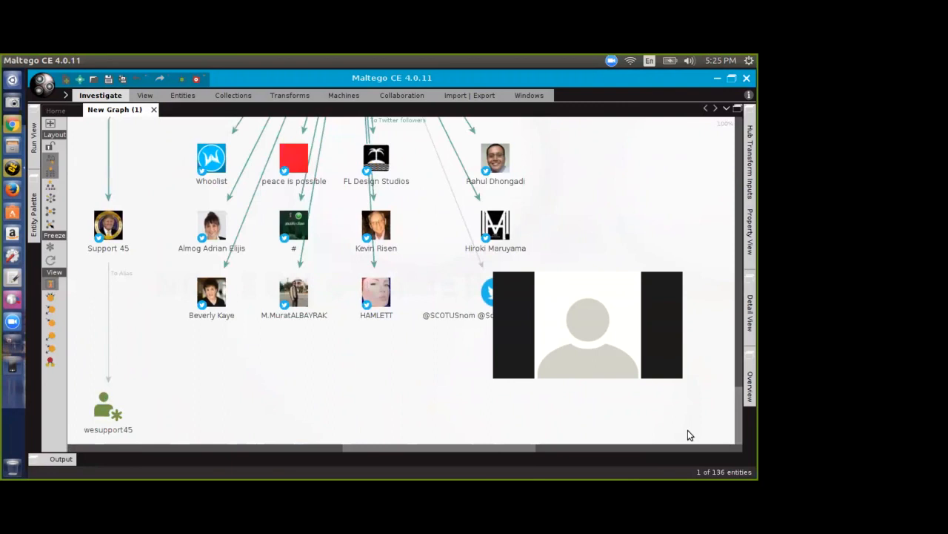
{"action": "scroll", "coordinate": [661, 362], "scroll_direction": "down", "scroll_amount": 1}
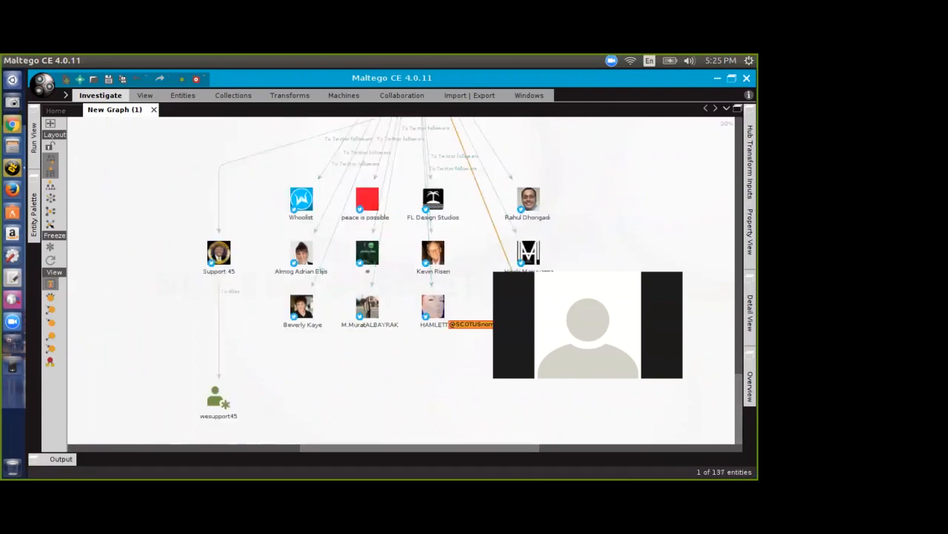
{"action": "double_click", "coordinate": [529, 307]}
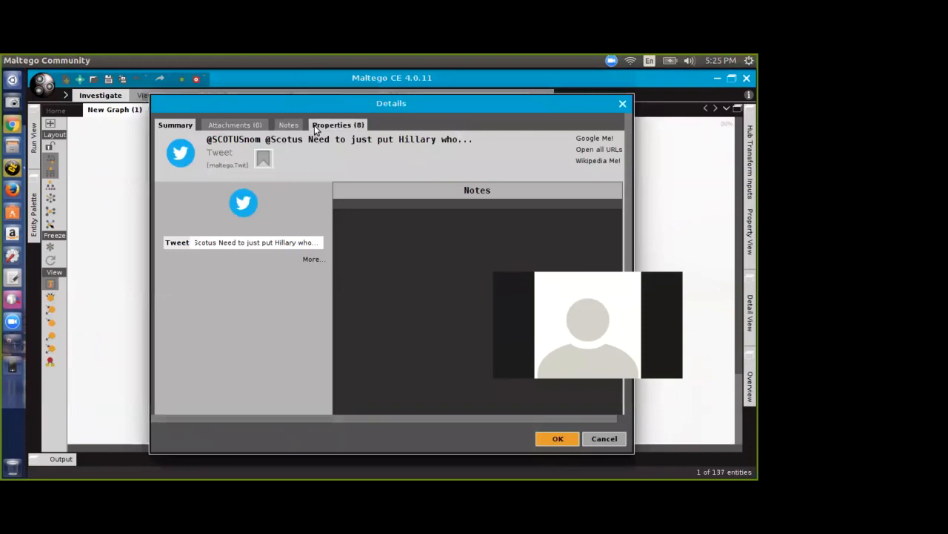
{"action": "left_click", "coordinate": [337, 125]}
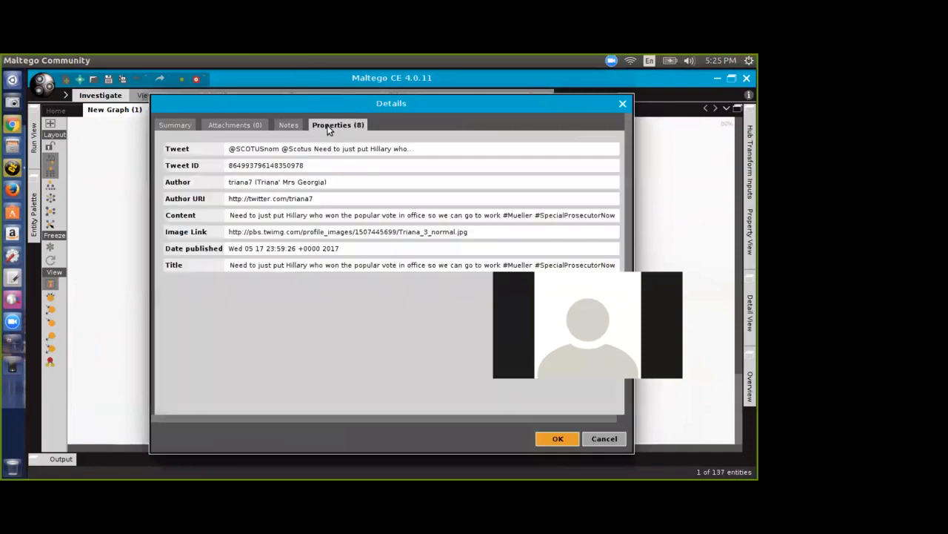
{"action": "left_click", "coordinate": [234, 216]}
{"action": "left_click_drag", "start_coordinate": [234, 215], "coordinate": [363, 225]}
{"action": "left_click", "coordinate": [233, 214]}
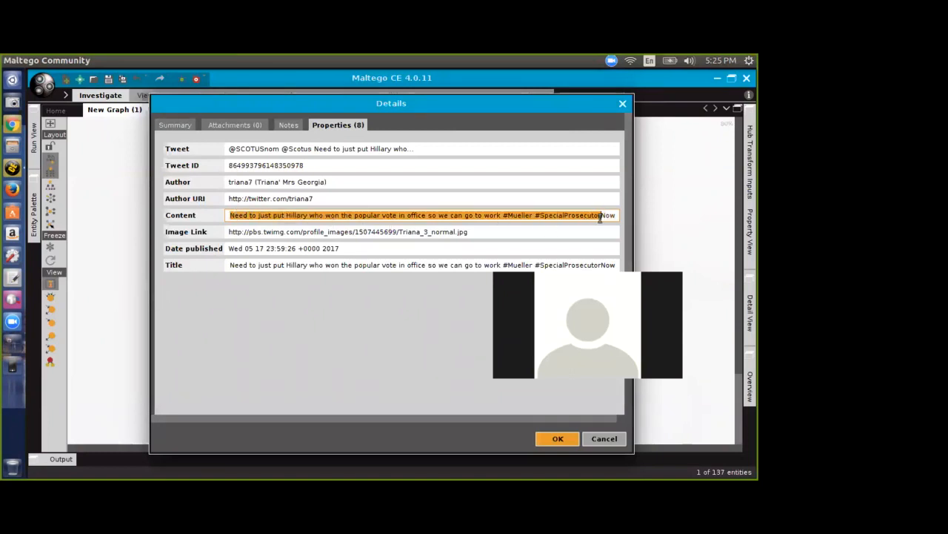
Step: Copy the tweet's Image Link, view the image in Chrome and switch back to the tweet's details in Maltego
{"action": "left_click", "coordinate": [544, 231]}
{"action": "double_click", "coordinate": [416, 231]}
{"action": "left_click", "coordinate": [416, 231]}
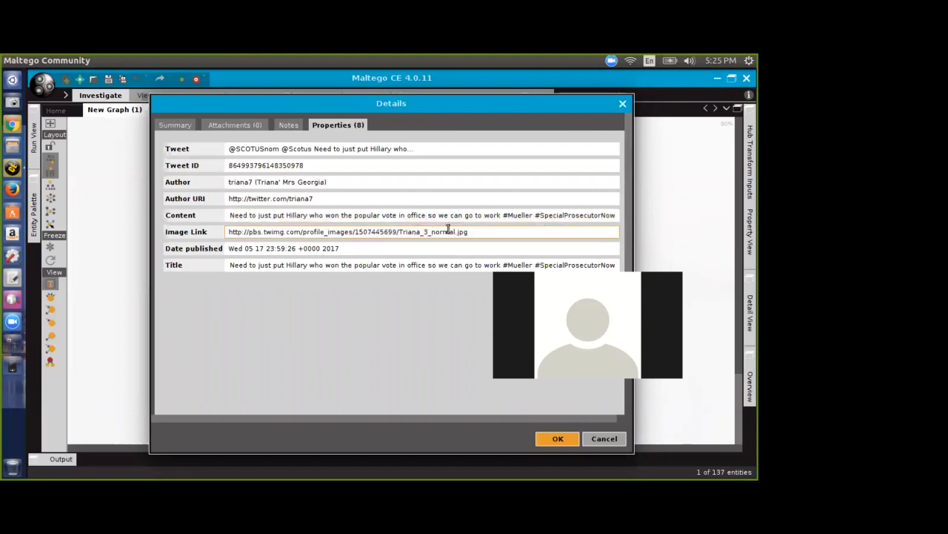
{"action": "key", "text": "ctrl+a"}
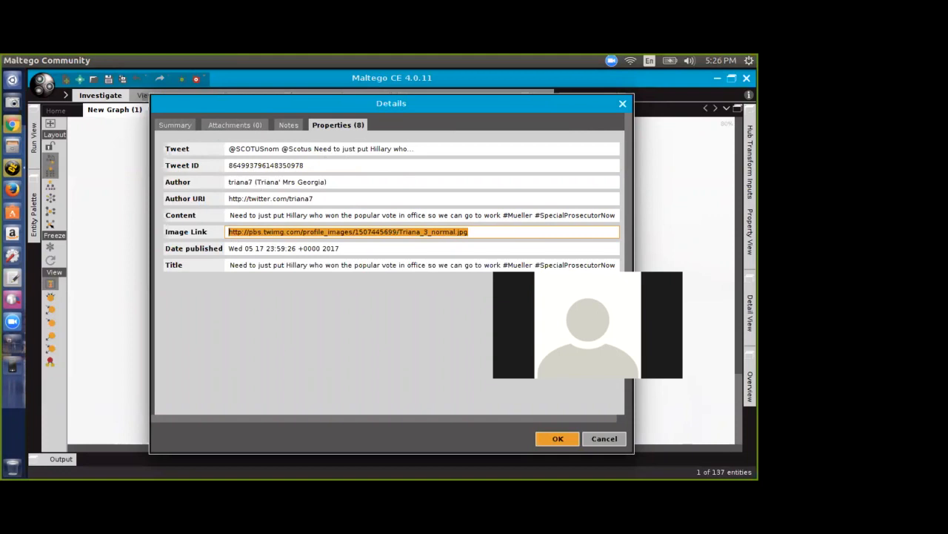
{"action": "left_click", "coordinate": [13, 124]}
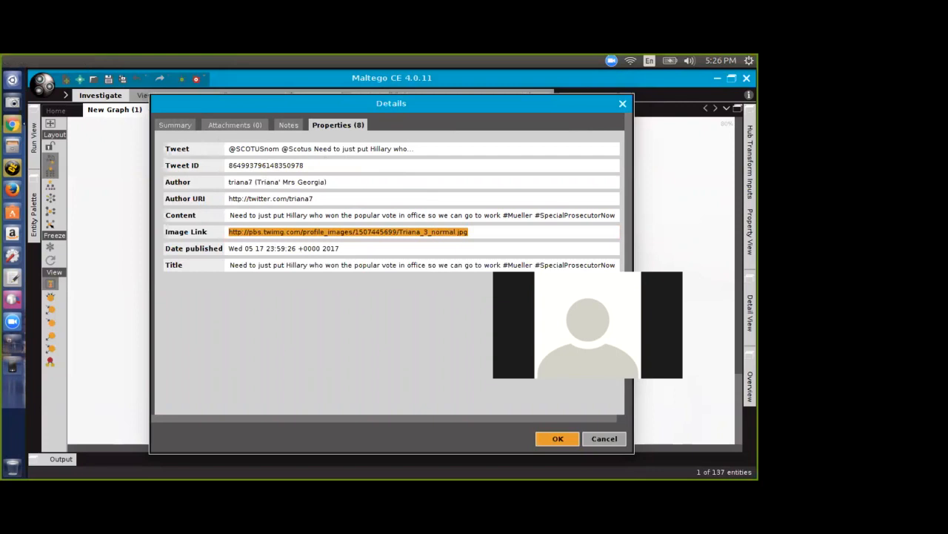
{"action": "left_click_drag", "start_coordinate": [758, 215], "coordinate": [415, 93]}
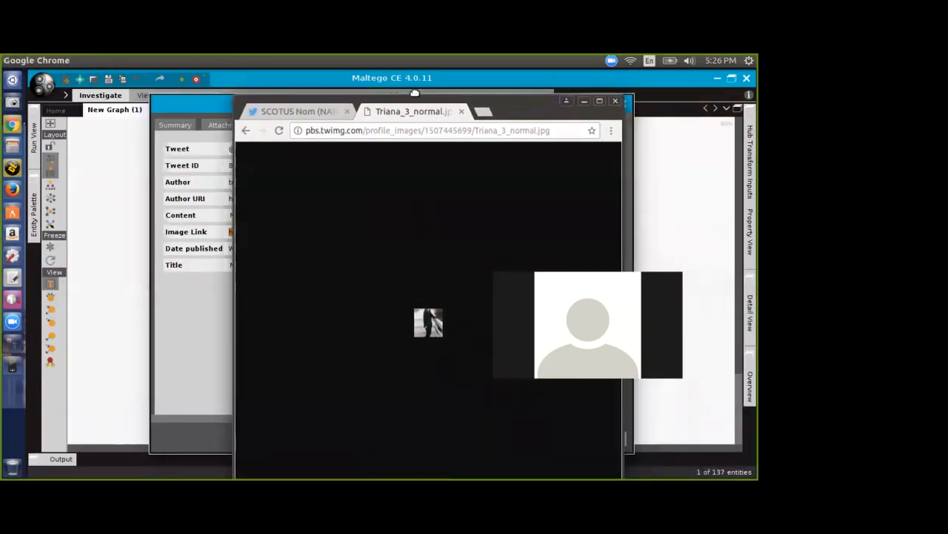
{"action": "left_click", "coordinate": [403, 90]}
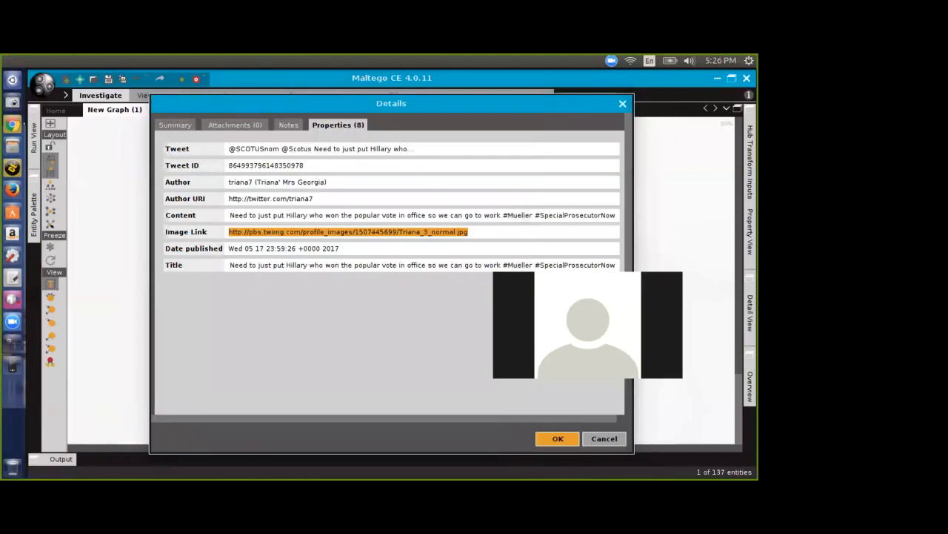
Step: Copy the tweet's Author URI, open the author's Twitter profile in Chrome and look through its description, photos and tweets
{"action": "left_click", "coordinate": [280, 198]}
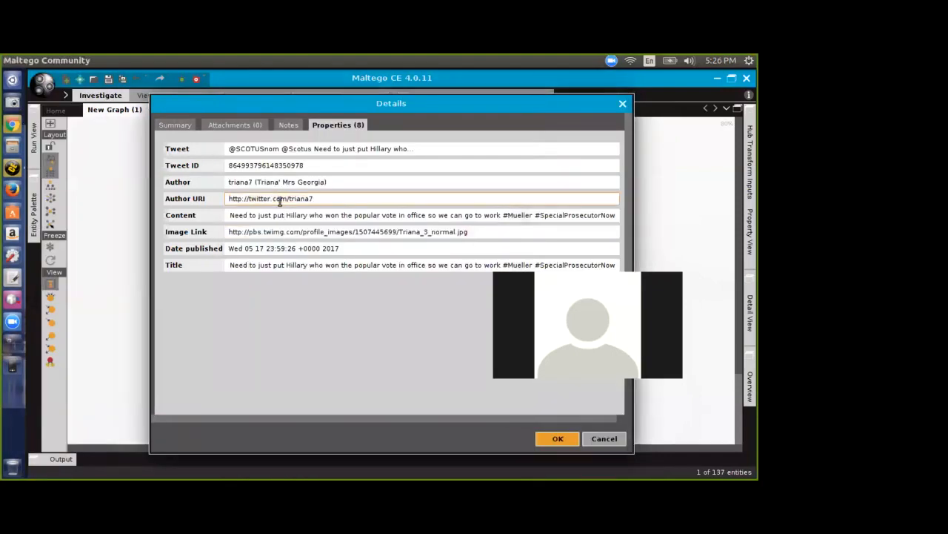
{"action": "left_click_drag", "start_coordinate": [318, 199], "coordinate": [237, 197]}
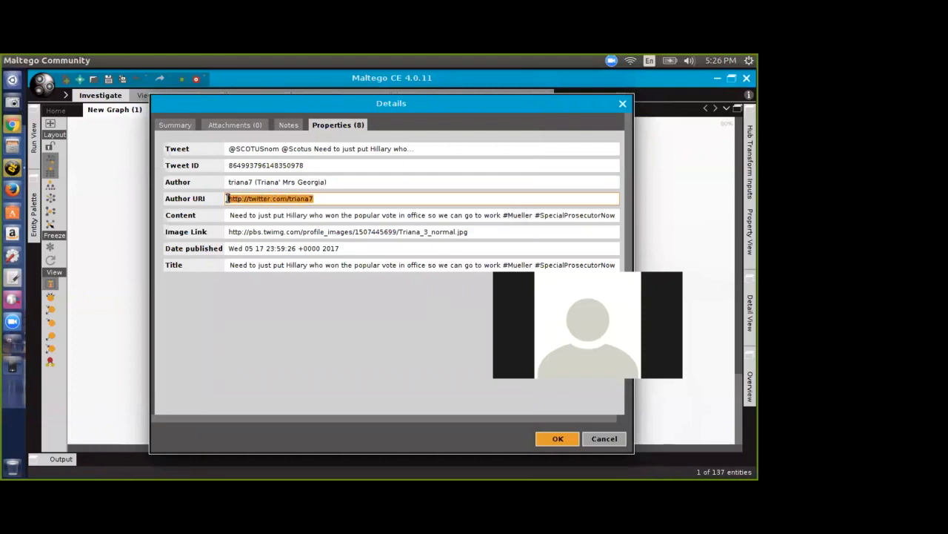
{"action": "left_click", "coordinate": [12, 124]}
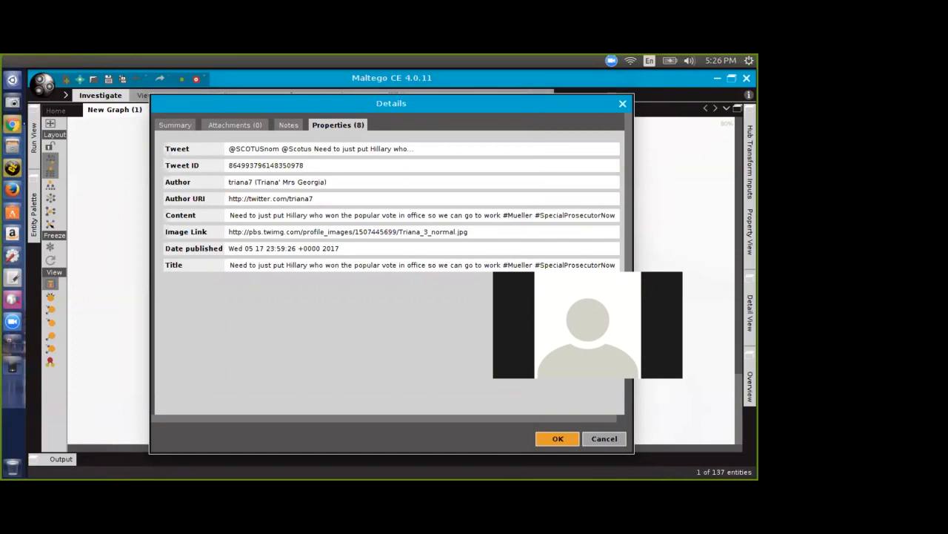
{"action": "left_click_drag", "start_coordinate": [608, 185], "coordinate": [317, 78]}
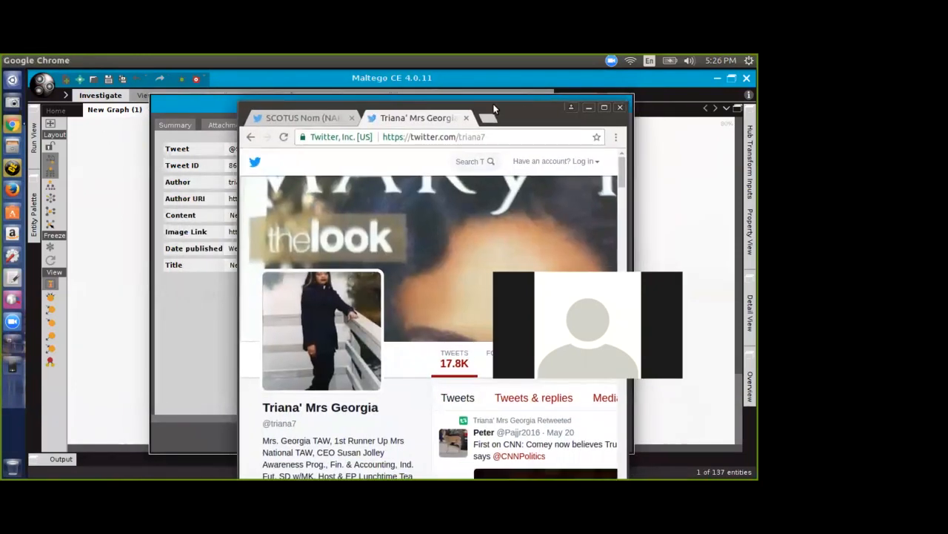
{"action": "scroll", "coordinate": [446, 298], "scroll_direction": "down", "scroll_amount": 3}
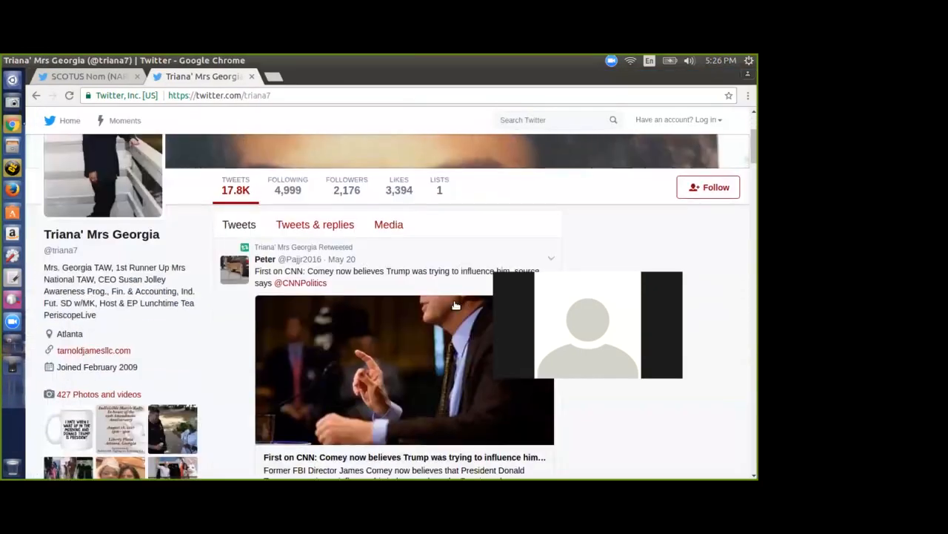
{"action": "scroll", "coordinate": [462, 303], "scroll_direction": "down", "scroll_amount": 3}
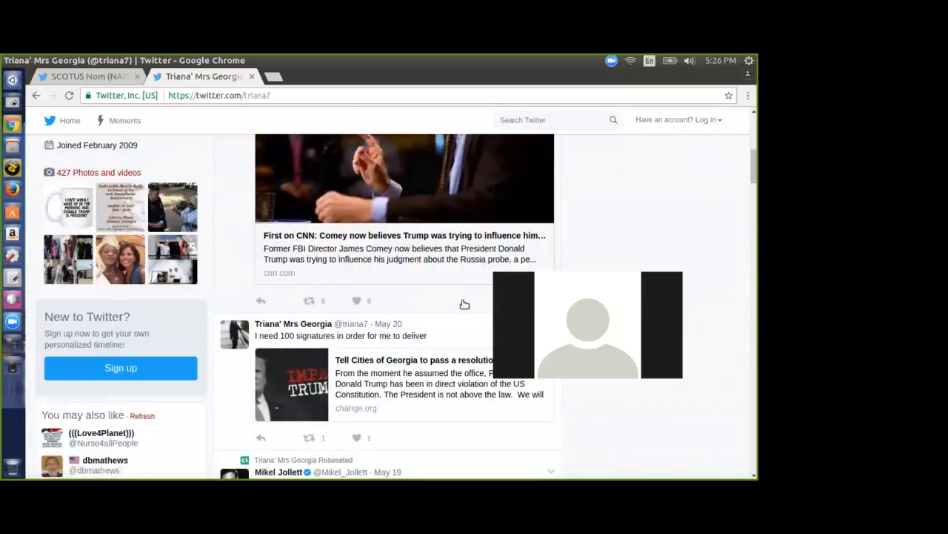
Step: Finish looking over the tweet author's Twitter profile, switch back to Maltego and close the tweet's details without changes
{"action": "scroll", "coordinate": [487, 296], "scroll_direction": "up", "scroll_amount": 5}
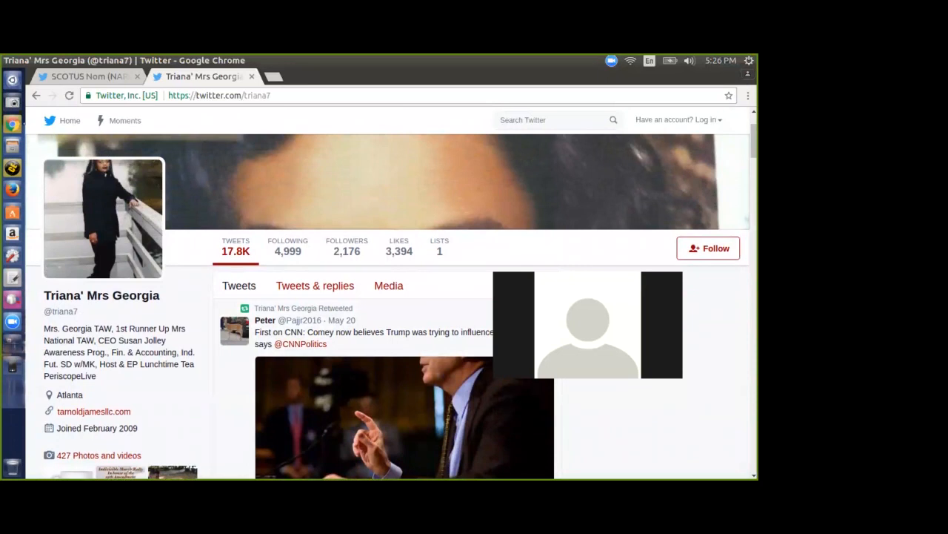
{"action": "scroll", "coordinate": [488, 296], "scroll_direction": "down", "scroll_amount": 1}
{"action": "left_click_drag", "start_coordinate": [359, 60], "coordinate": [274, 129]}
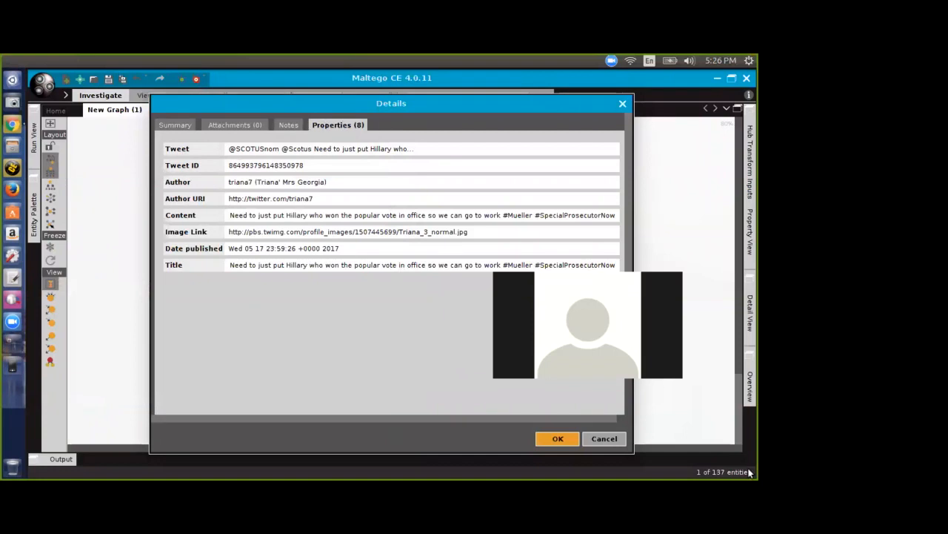
{"action": "left_click", "coordinate": [603, 438]}
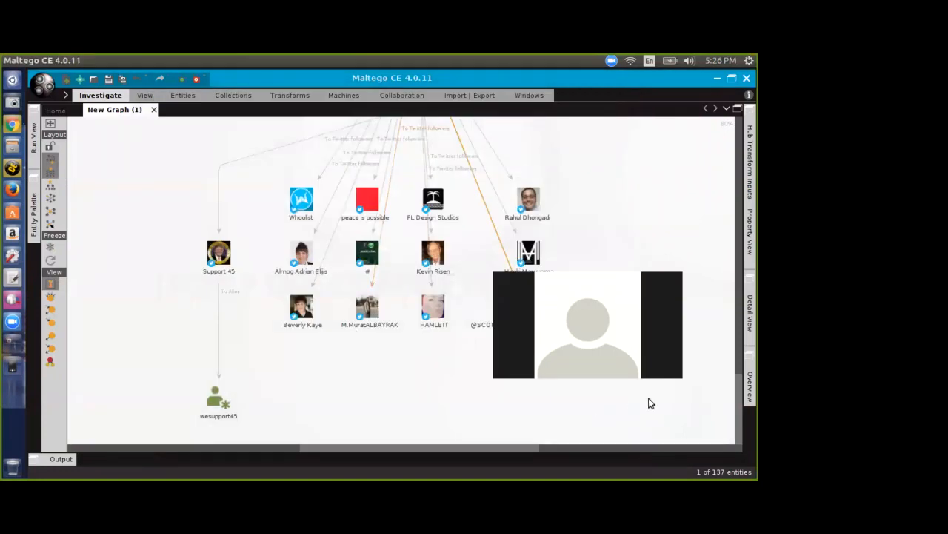
Step: Run the To Tweets [Written to this person] transform on the Support 45 entity
{"action": "left_click", "coordinate": [750, 393]}
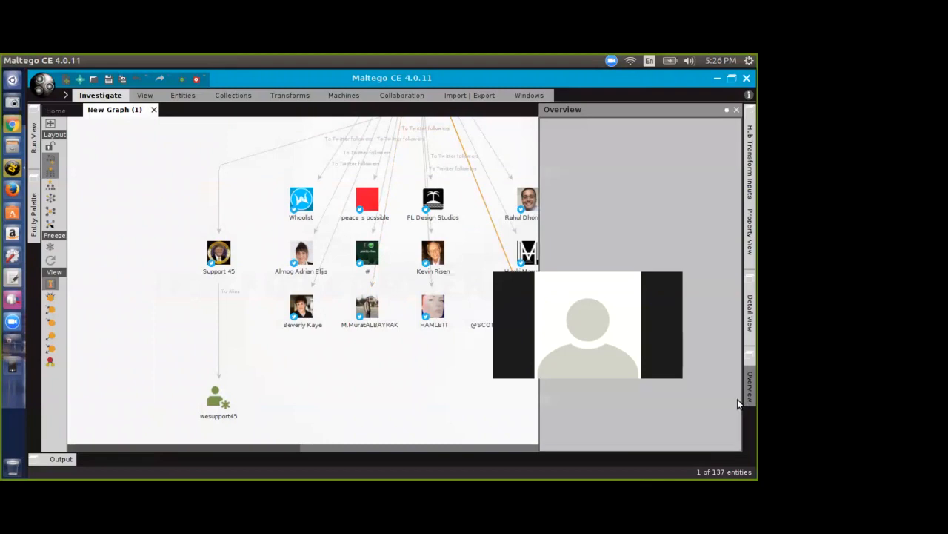
{"action": "left_click", "coordinate": [214, 257]}
{"action": "right_click", "coordinate": [215, 257]}
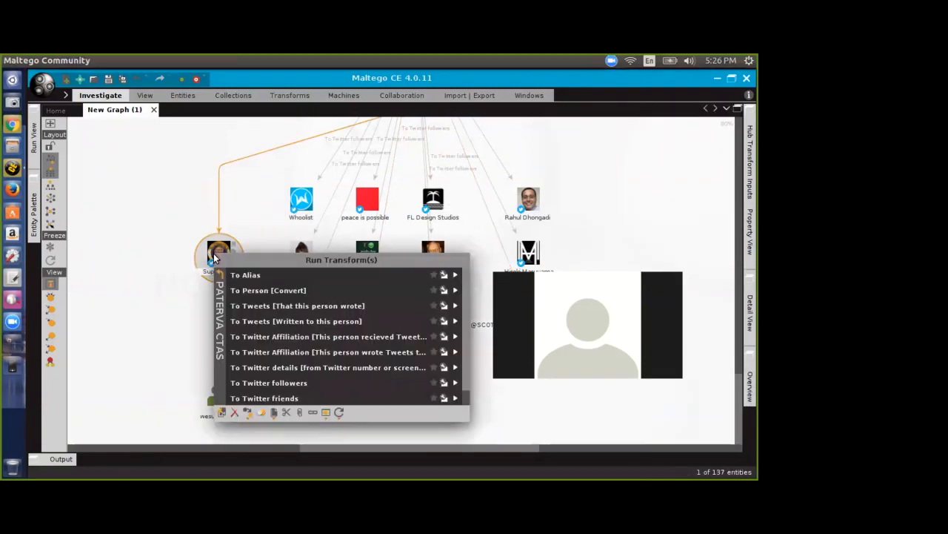
{"action": "left_click", "coordinate": [295, 321]}
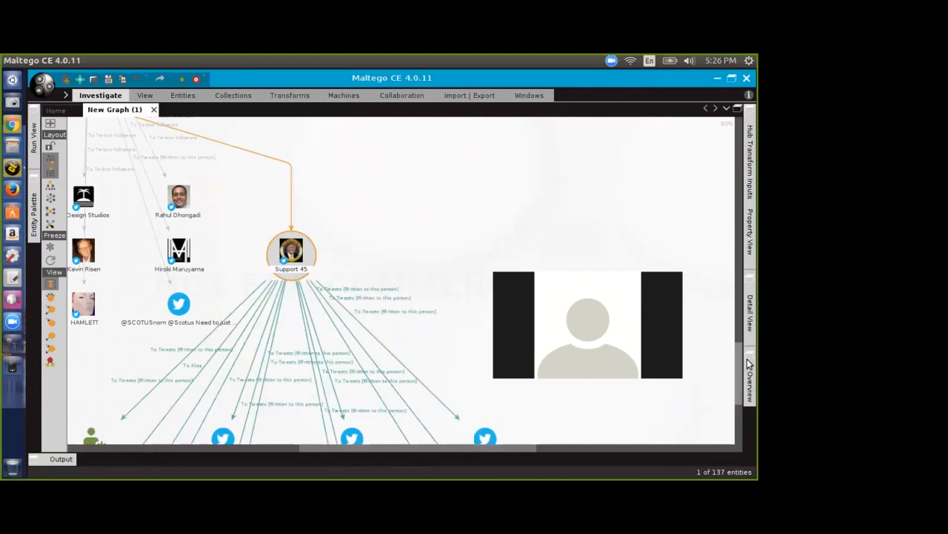
{"action": "left_click_drag", "start_coordinate": [738, 356], "coordinate": [715, 456]}
{"action": "scroll", "coordinate": [506, 374], "scroll_direction": "up", "scroll_amount": 2}
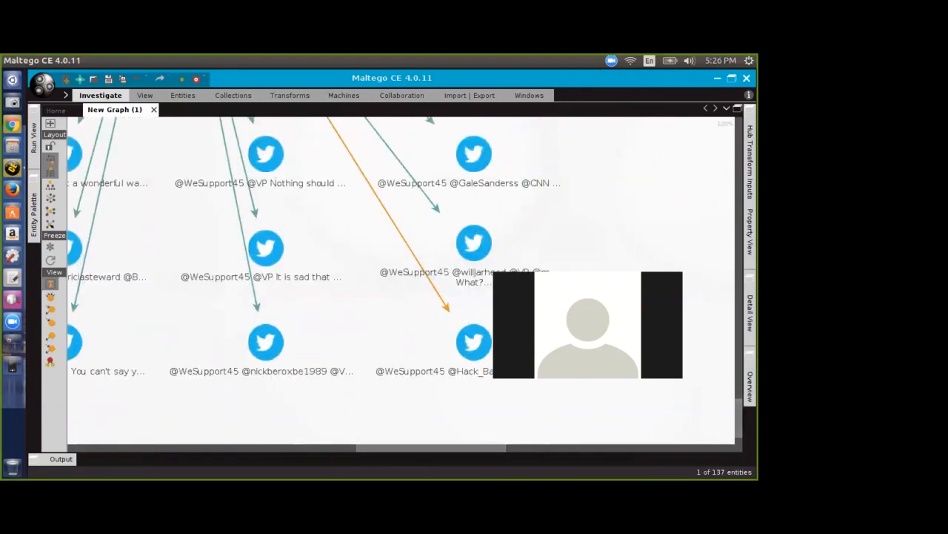
{"action": "left_click", "coordinate": [467, 280]}
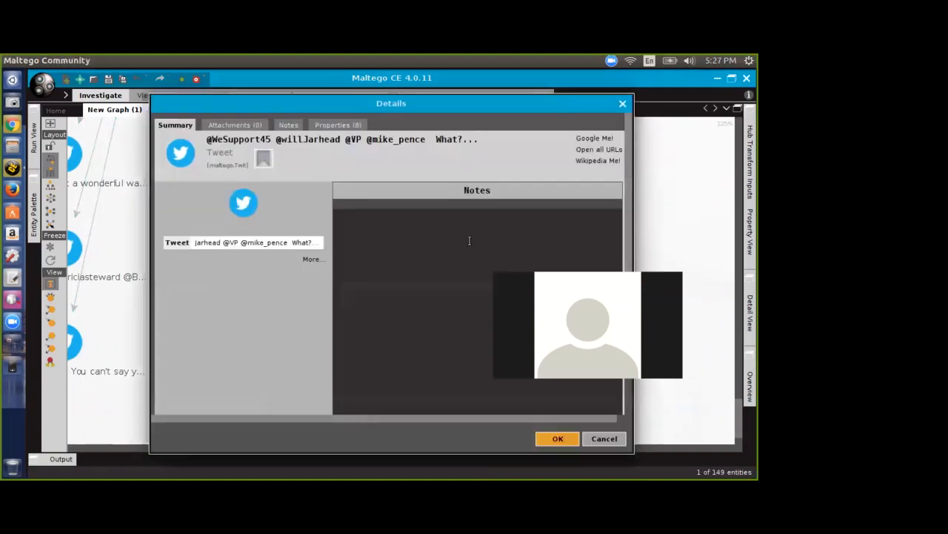
{"action": "double_click", "coordinate": [469, 242]}
{"action": "left_click", "coordinate": [325, 126]}
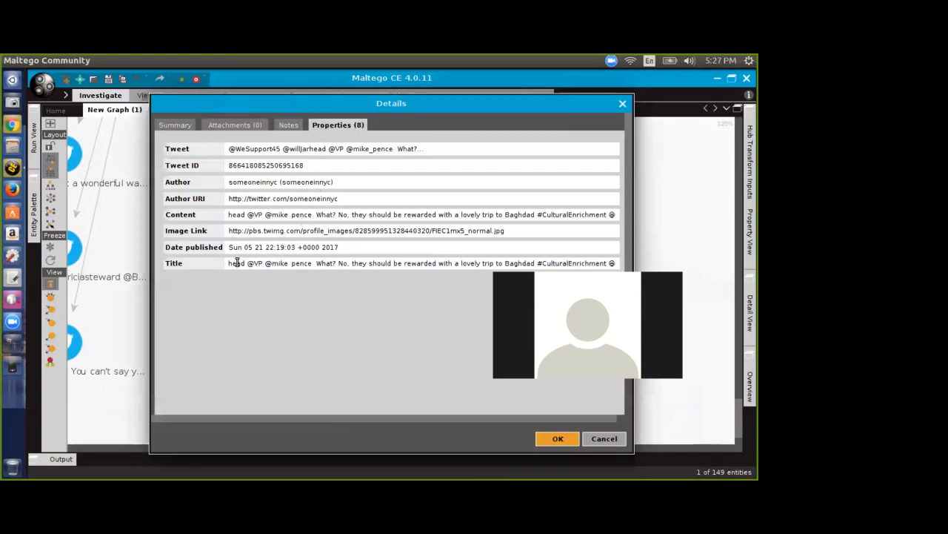
{"action": "left_click_drag", "start_coordinate": [357, 260], "coordinate": [516, 269]}
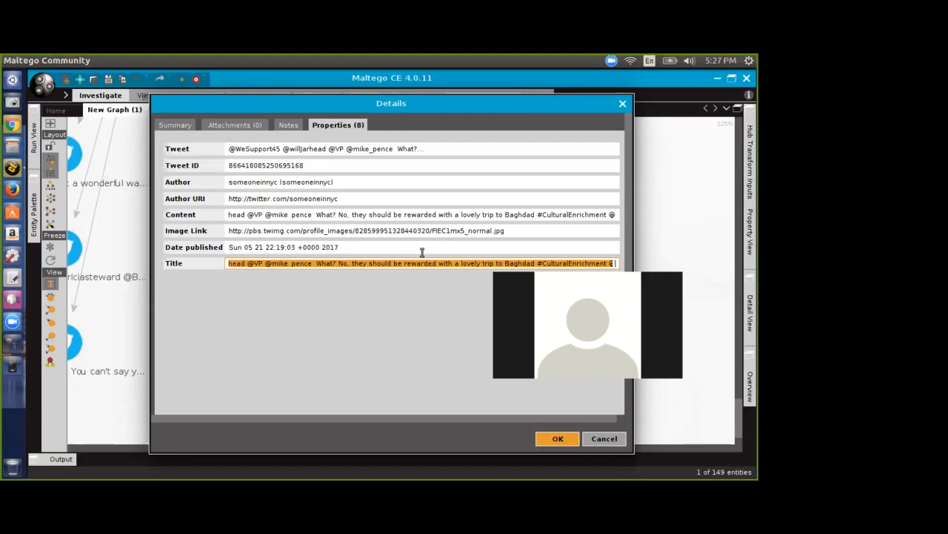
{"action": "left_click", "coordinate": [333, 262]}
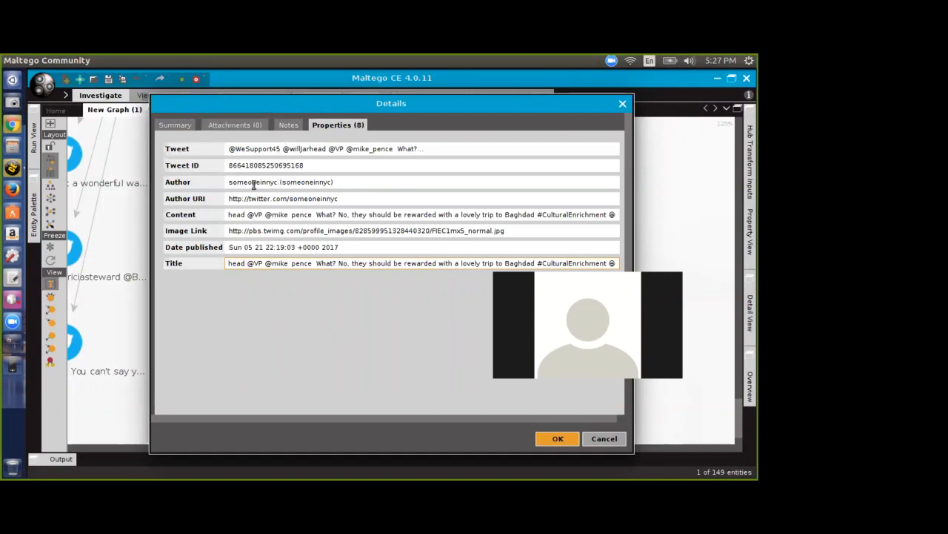
Step: Copy the tweet's Author URI and open the author's Twitter profile in a maximized Chrome window
{"action": "triple_click", "coordinate": [274, 196]}
{"action": "triple_click", "coordinate": [278, 199]}
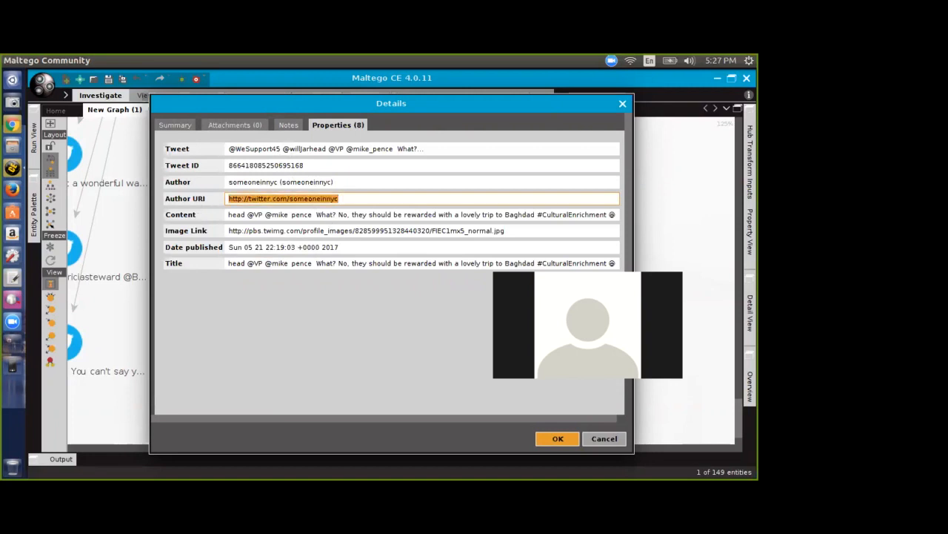
{"action": "left_click", "coordinate": [12, 124]}
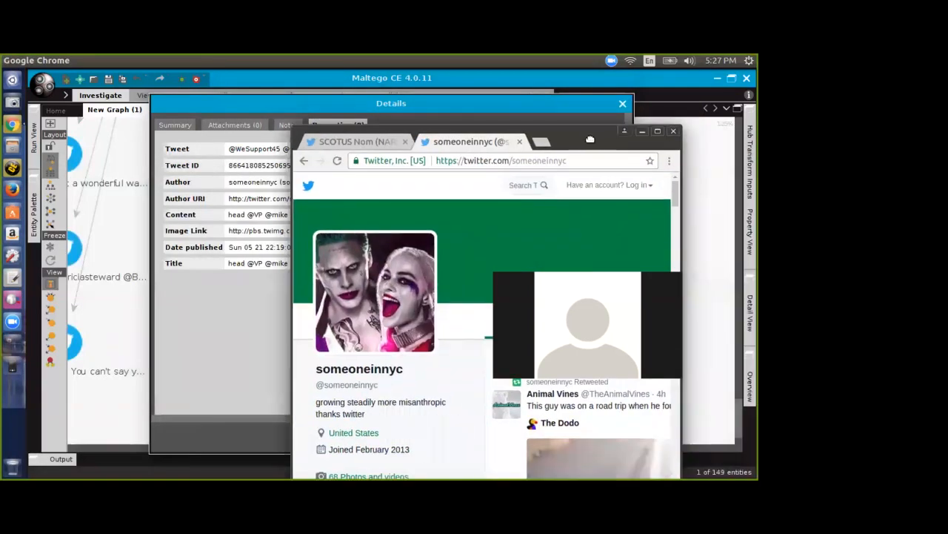
{"action": "double_click", "coordinate": [591, 137]}
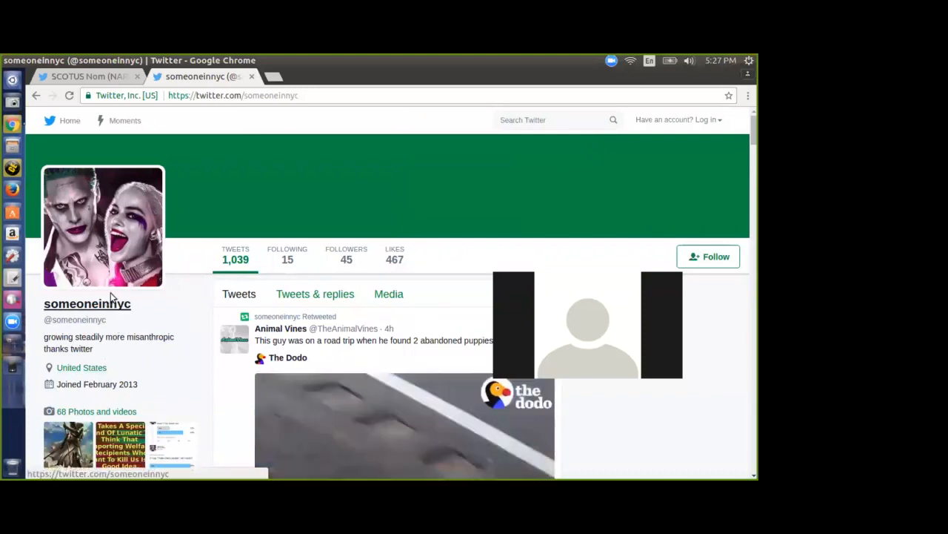
Step: Look through the author's profile details, photos and tweets, switch back to Maltego and close the tweet's details without changes
{"action": "scroll", "coordinate": [185, 319], "scroll_direction": "down", "scroll_amount": 4}
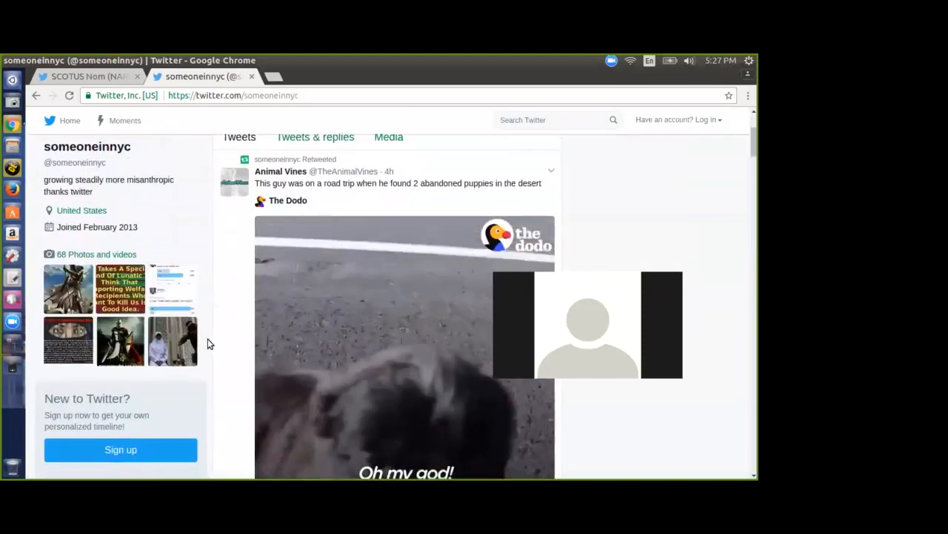
{"action": "scroll", "coordinate": [206, 341], "scroll_direction": "down", "scroll_amount": 12}
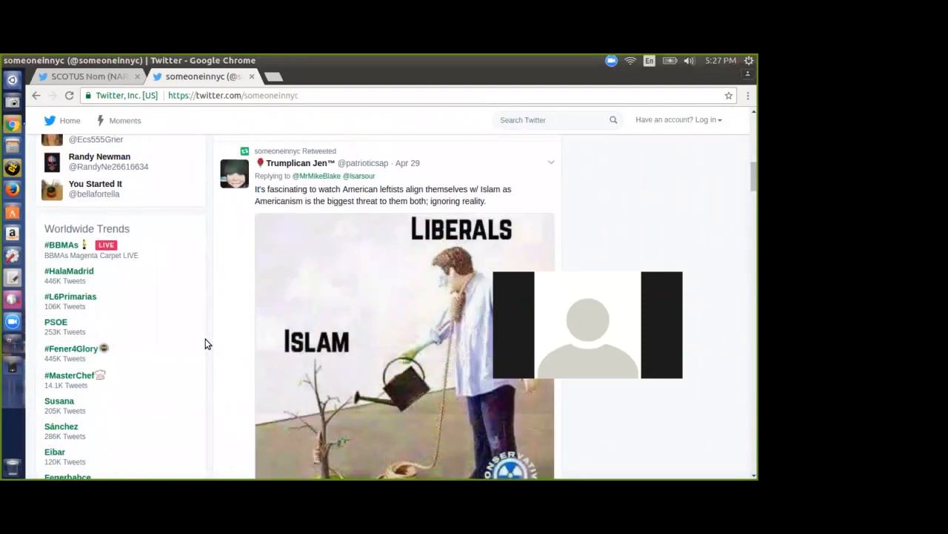
{"action": "scroll", "coordinate": [206, 342], "scroll_direction": "down", "scroll_amount": 3}
{"action": "scroll", "coordinate": [205, 339], "scroll_direction": "up", "scroll_amount": 15}
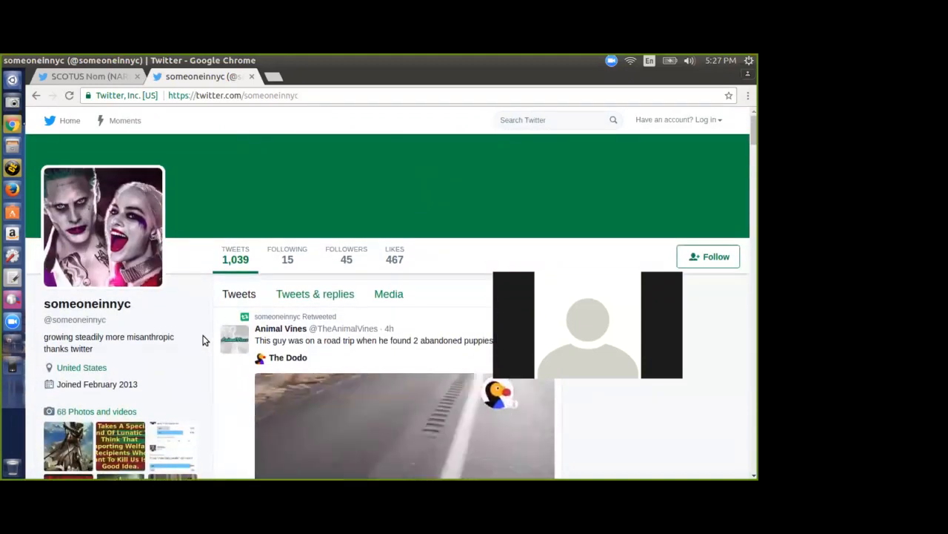
{"action": "key", "text": "ctrl+minus"}
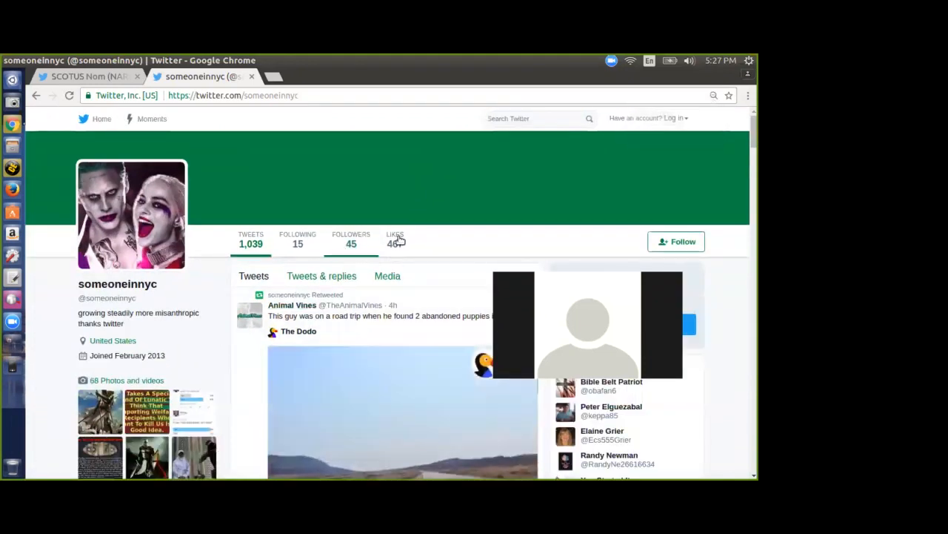
{"action": "left_click_drag", "start_coordinate": [354, 59], "coordinate": [2, 311]}
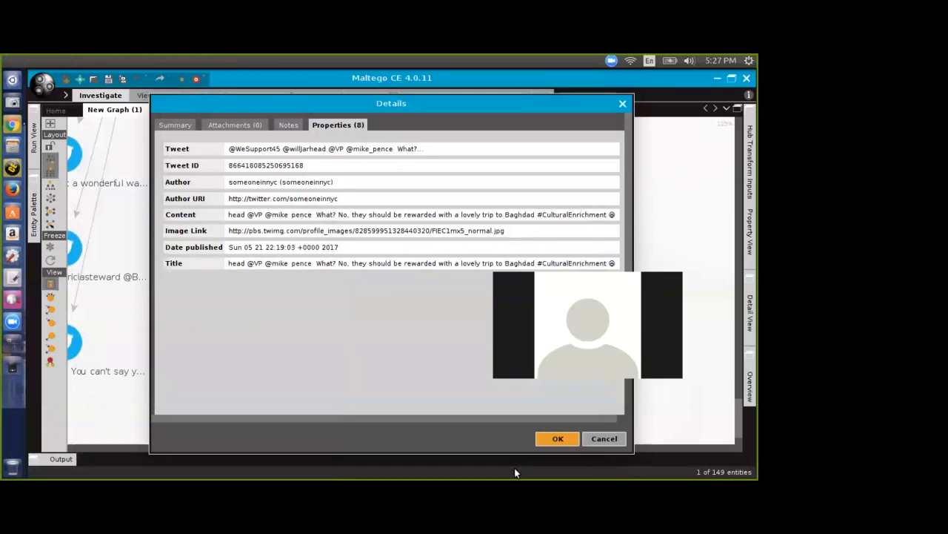
{"action": "left_click", "coordinate": [606, 438]}
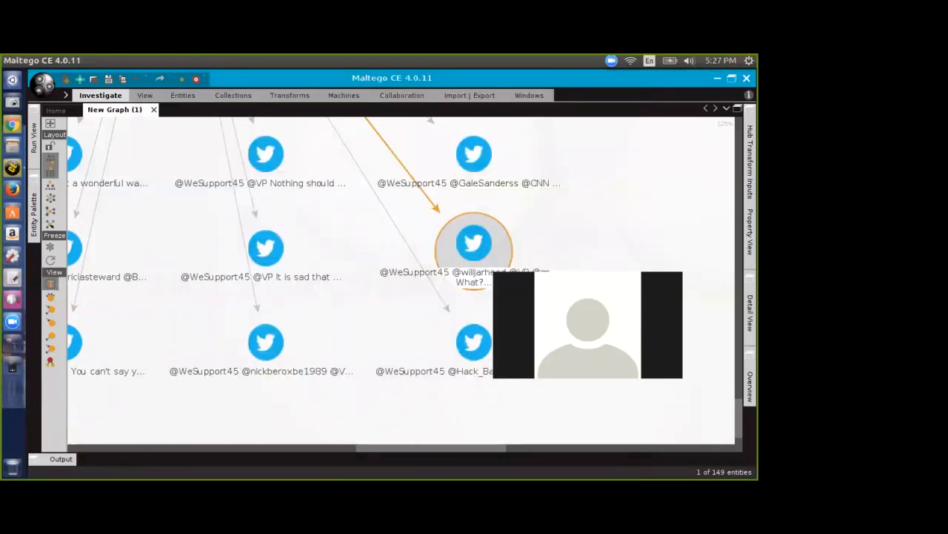
Step: Examine the graph's Twitter branches, including the expanded account's friends and followers and the neighbouring account's tweets
{"action": "scroll", "coordinate": [599, 427], "scroll_direction": "down", "scroll_amount": 2}
{"action": "scroll", "coordinate": [575, 432], "scroll_direction": "down", "scroll_amount": 2}
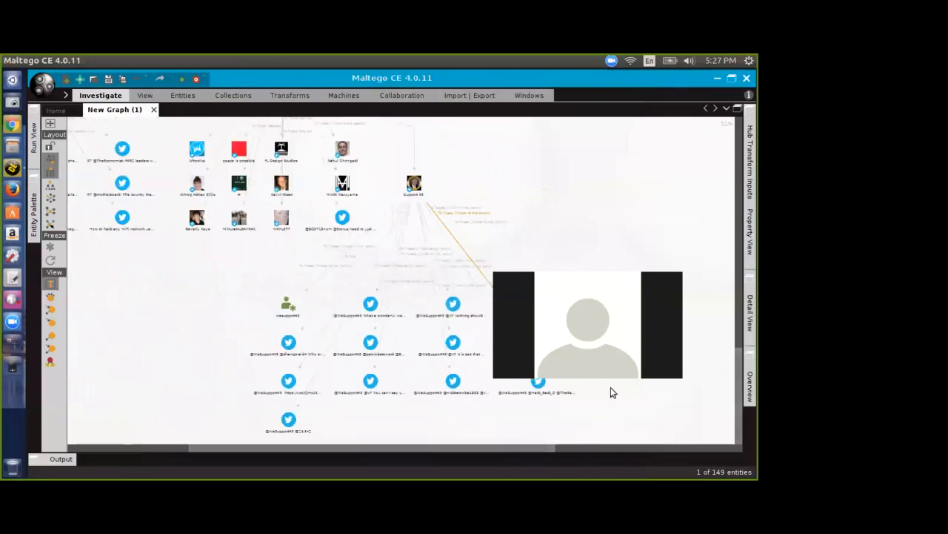
{"action": "left_click_drag", "start_coordinate": [726, 357], "coordinate": [709, 147]}
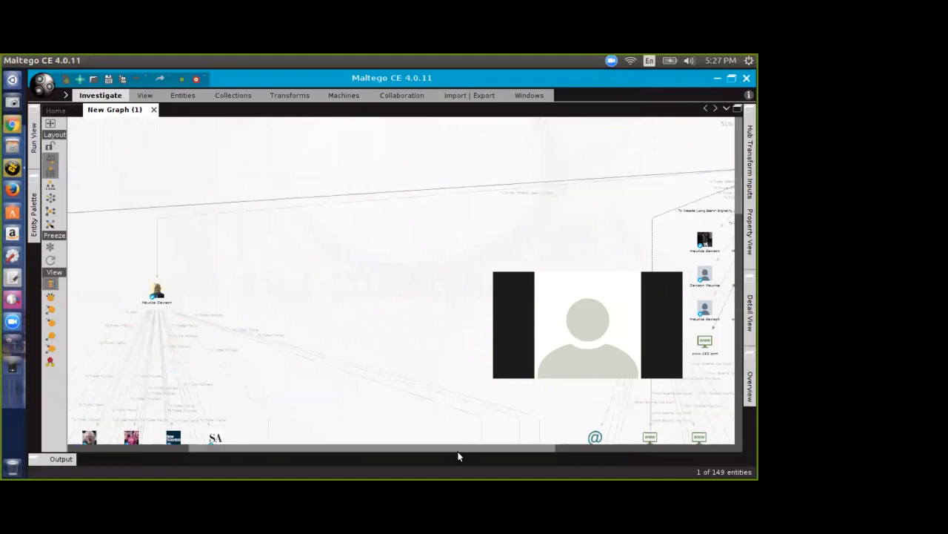
{"action": "left_click_drag", "start_coordinate": [456, 449], "coordinate": [256, 454]}
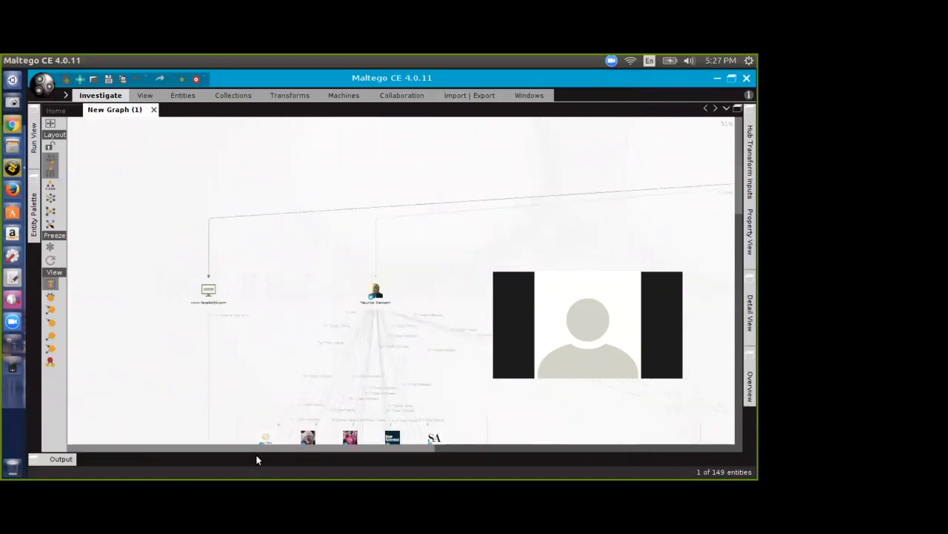
{"action": "scroll", "coordinate": [428, 392], "scroll_direction": "up", "scroll_amount": 5}
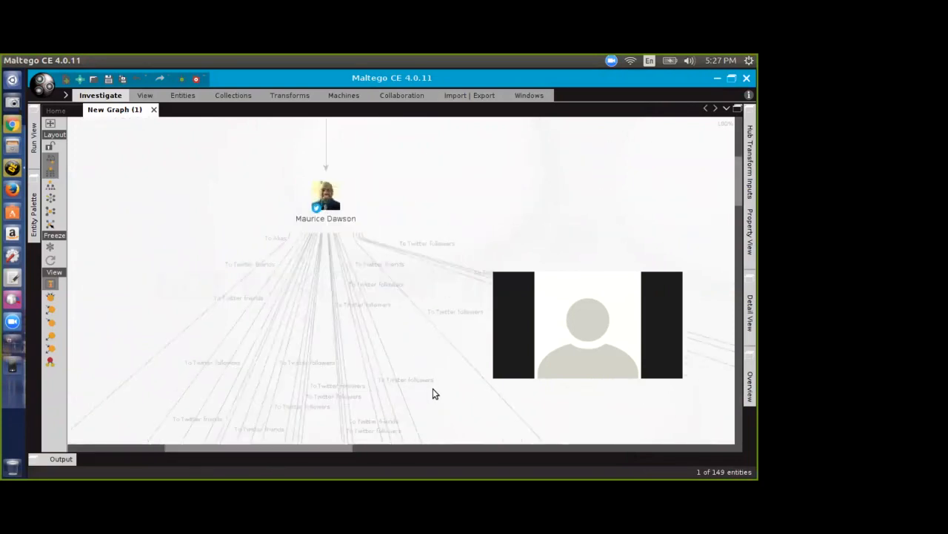
{"action": "left_click_drag", "start_coordinate": [736, 179], "coordinate": [726, 238]}
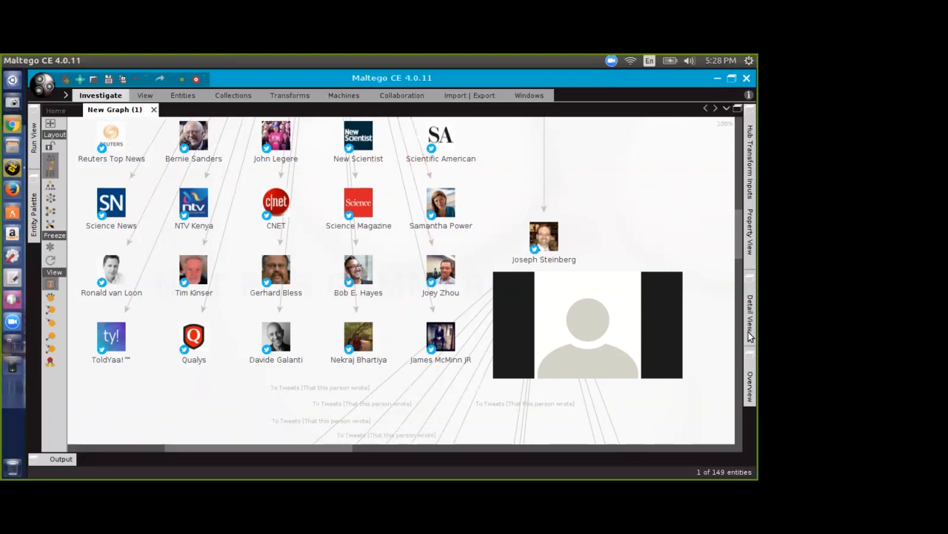
{"action": "mouse_move", "coordinate": [738, 233]}
{"action": "left_mouse_down"}
{"action": "mouse_move", "coordinate": [729, 137]}
{"action": "mouse_move", "coordinate": [734, 228]}
{"action": "left_mouse_up"}
{"action": "left_click_drag", "start_coordinate": [198, 446], "coordinate": [282, 468]}
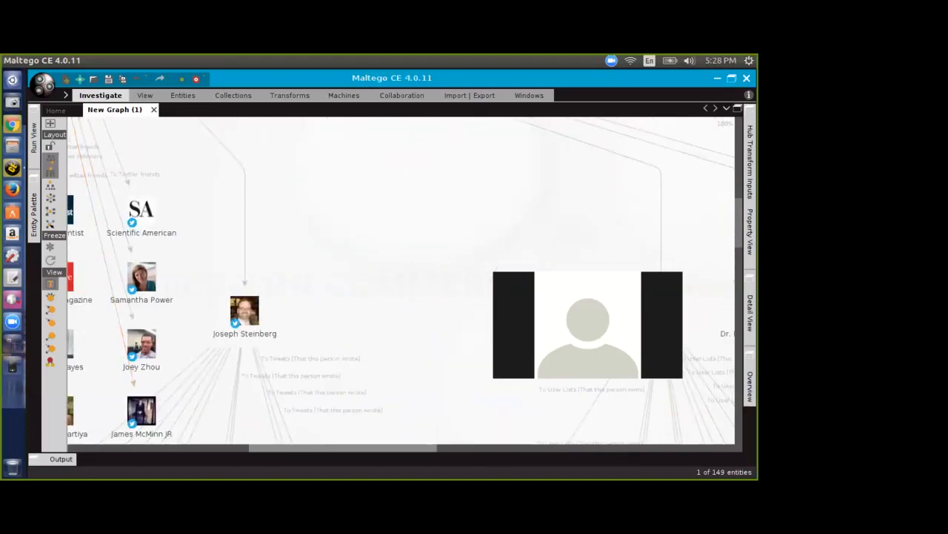
{"action": "left_click", "coordinate": [746, 228]}
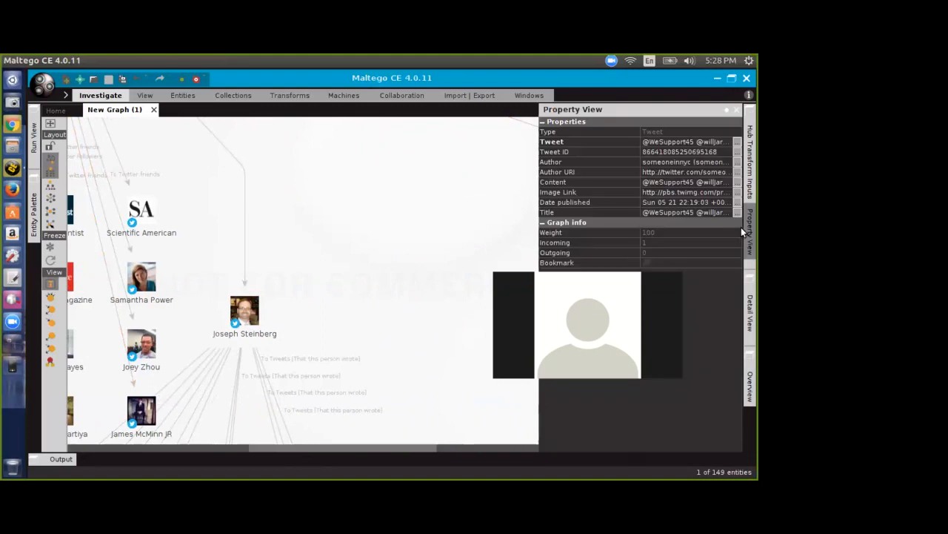
{"action": "left_click", "coordinate": [745, 231]}
Step: Run the To Email Address [using Search Engine] transform from the email transform set on the graph's root person entity
{"action": "left_click_drag", "start_coordinate": [736, 240], "coordinate": [724, 165]}
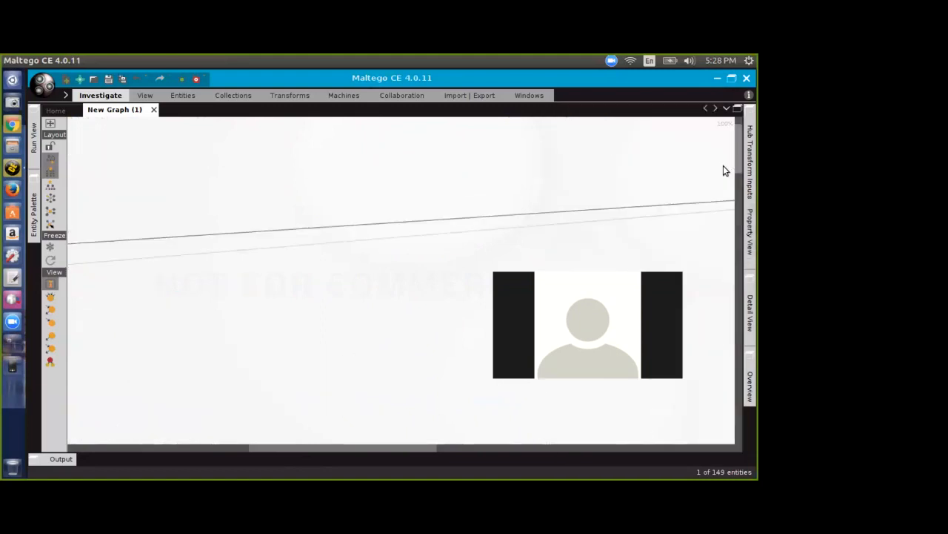
{"action": "left_click_drag", "start_coordinate": [360, 450], "coordinate": [582, 437]}
{"action": "left_click", "coordinate": [497, 132]}
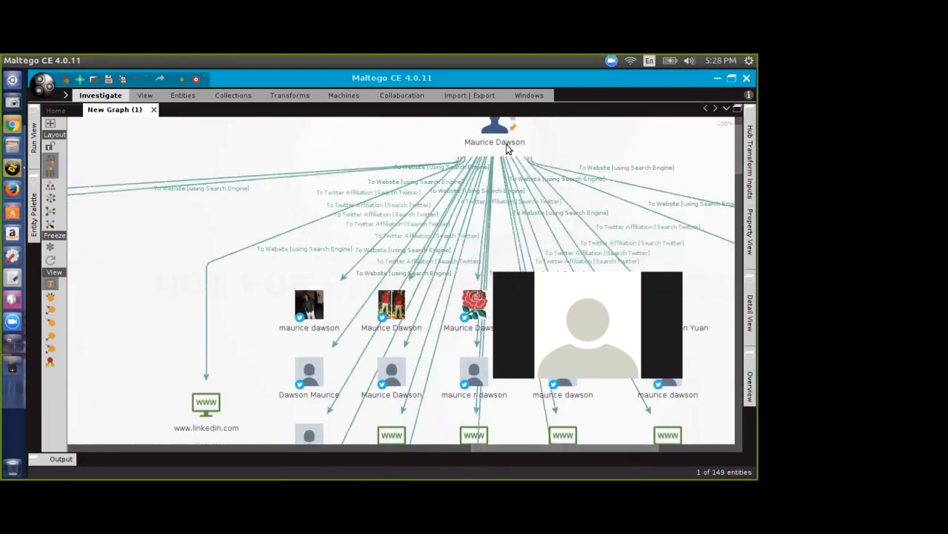
{"action": "right_click", "coordinate": [493, 131]}
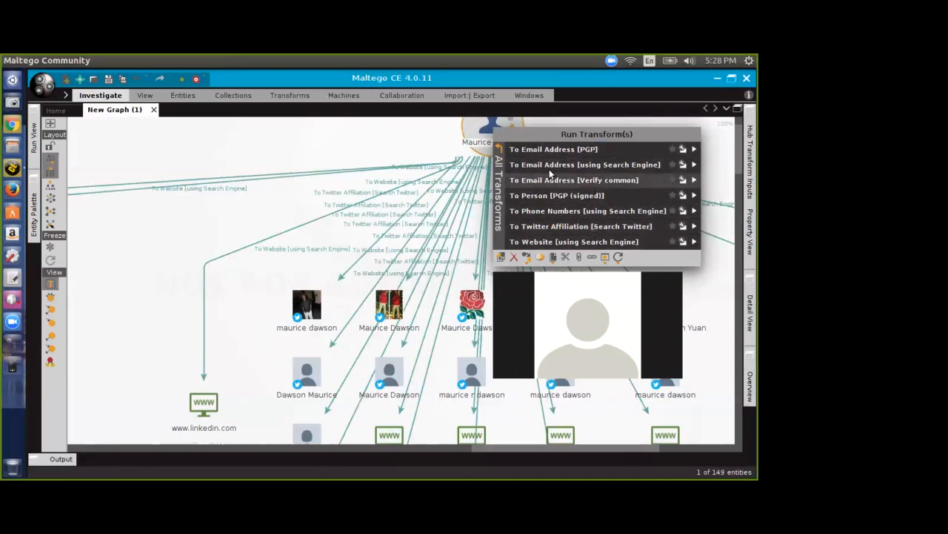
{"action": "left_click", "coordinate": [501, 150]}
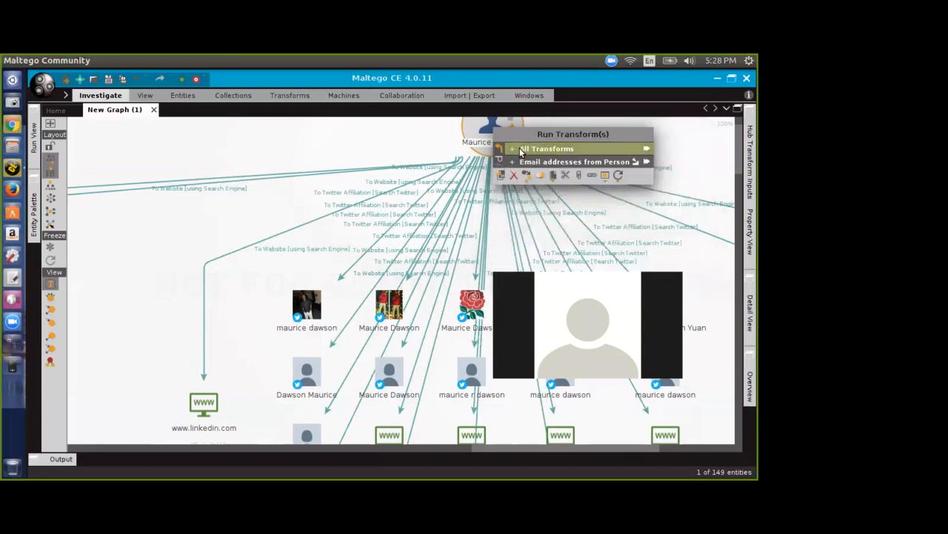
{"action": "left_click", "coordinate": [553, 161]}
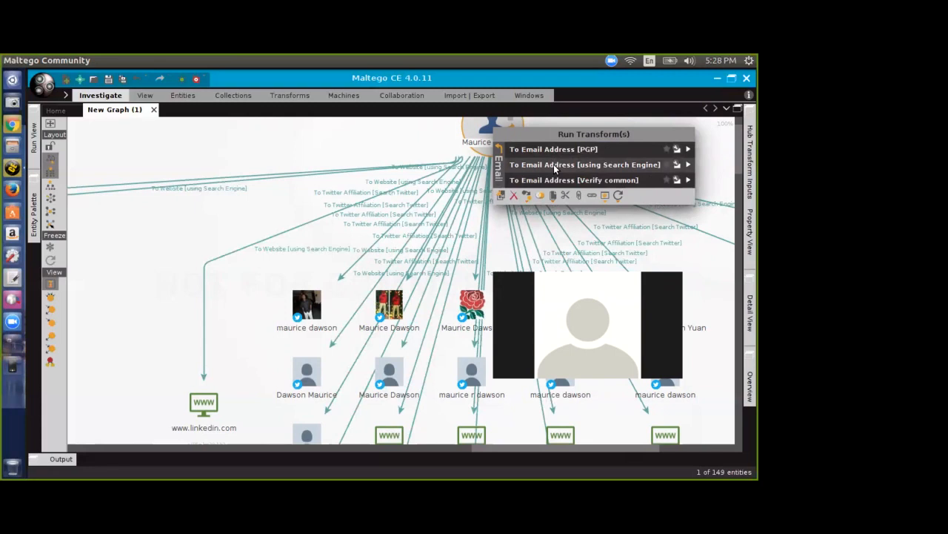
{"action": "left_click", "coordinate": [554, 164]}
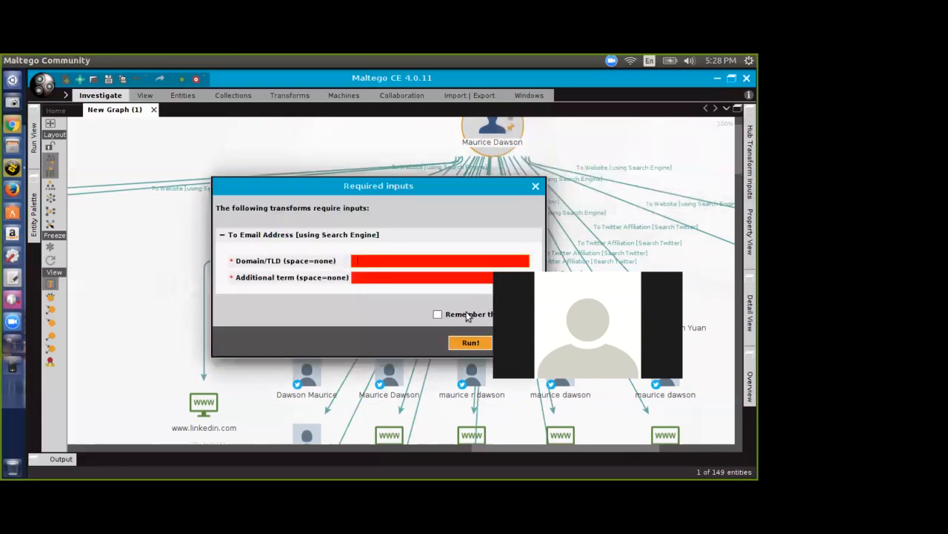
{"action": "left_click", "coordinate": [442, 277]}
{"action": "left_click", "coordinate": [471, 343]}
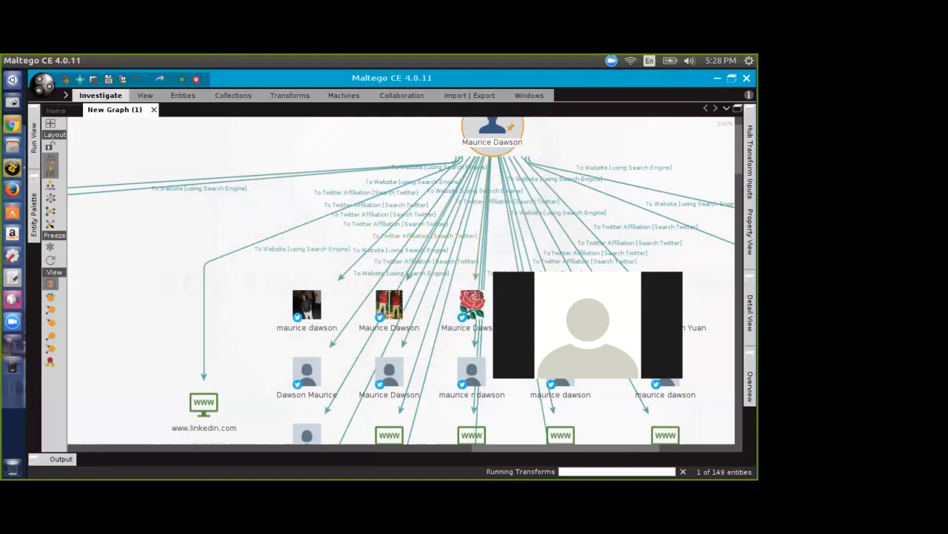
Step: Rerun the To Email Address [using Search Engine] transform on the root person entity and look over the graph's email address entities
{"action": "right_click", "coordinate": [482, 124]}
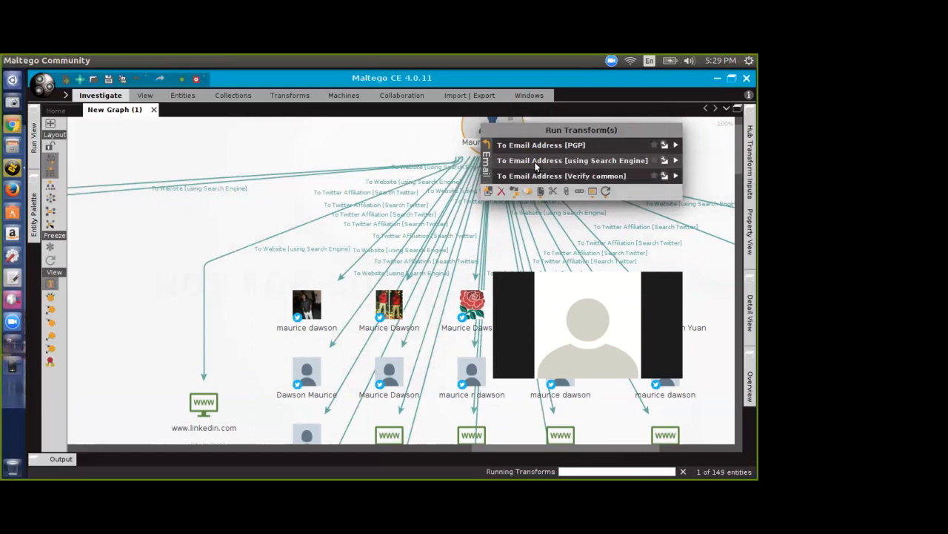
{"action": "left_click", "coordinate": [535, 160]}
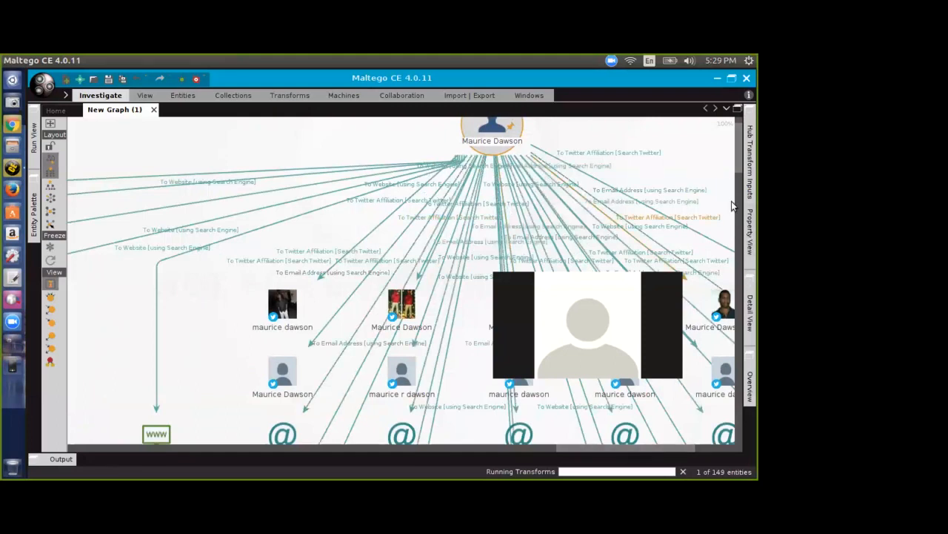
{"action": "left_click_drag", "start_coordinate": [739, 157], "coordinate": [750, 194]}
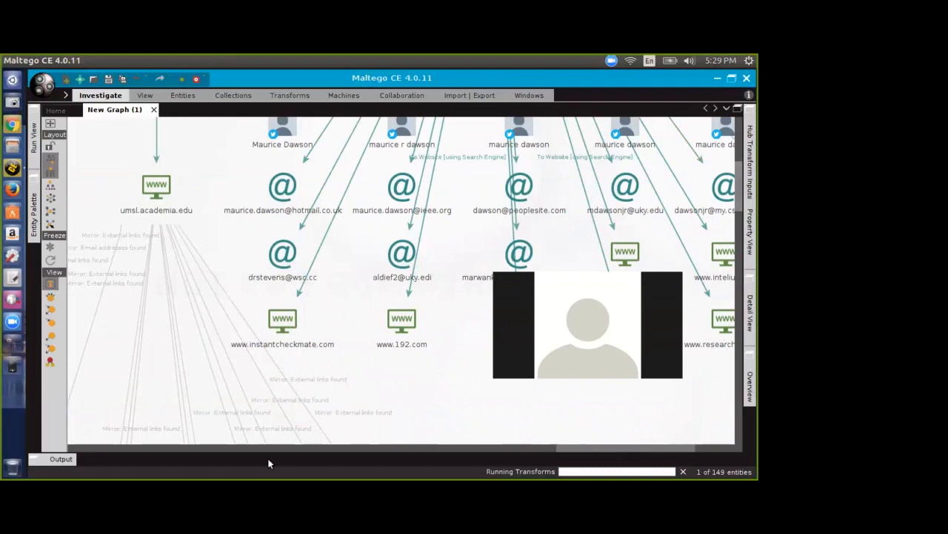
{"action": "left_click_drag", "start_coordinate": [660, 450], "coordinate": [711, 442]}
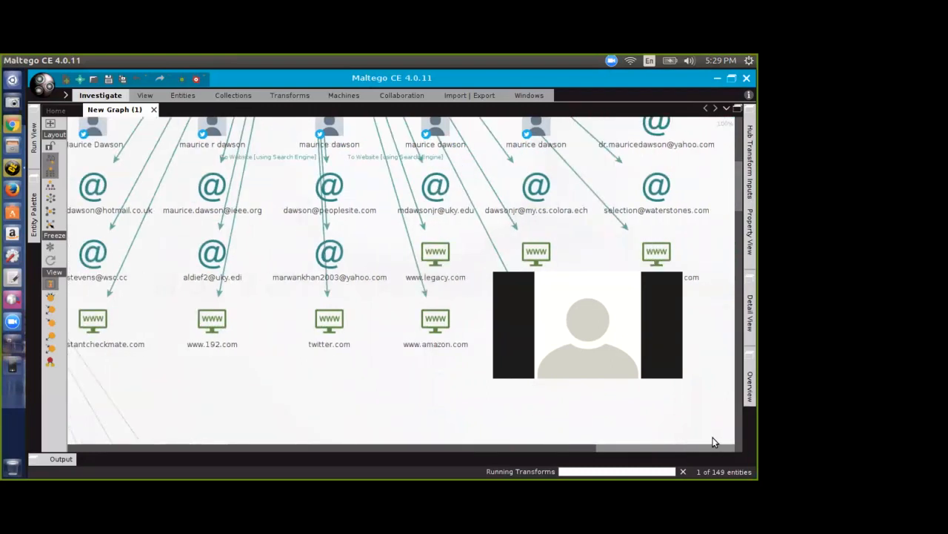
Step: Inspect the properties and source URLs of the yahoo.com email address entity, and close its details without changes
{"action": "double_click", "coordinate": [645, 137]}
{"action": "left_click", "coordinate": [340, 124]}
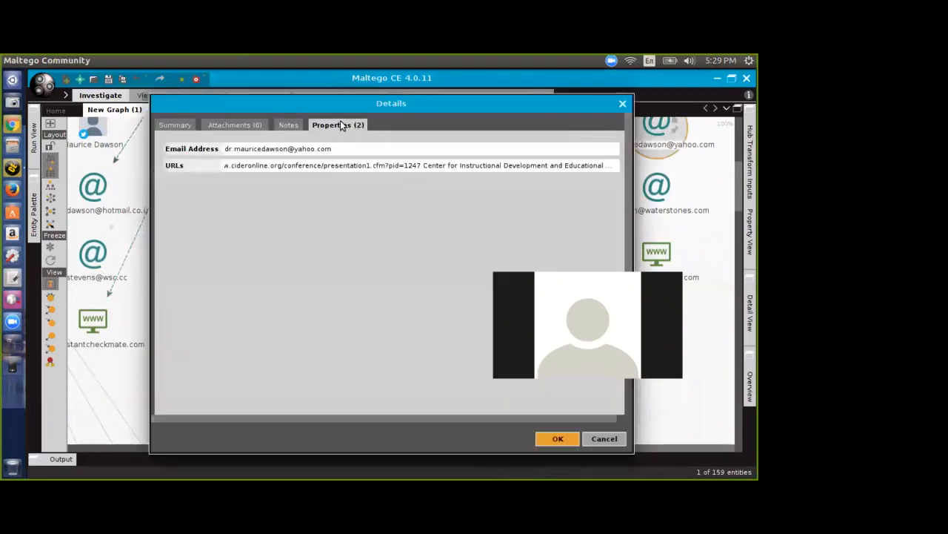
{"action": "left_click_drag", "start_coordinate": [296, 164], "coordinate": [223, 211]}
{"action": "left_click", "coordinate": [257, 161]}
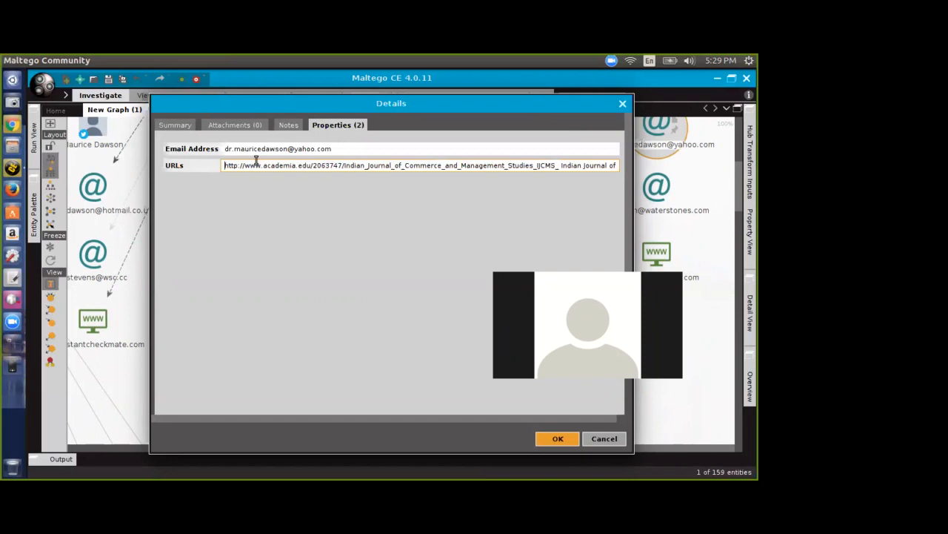
{"action": "left_click", "coordinate": [604, 438]}
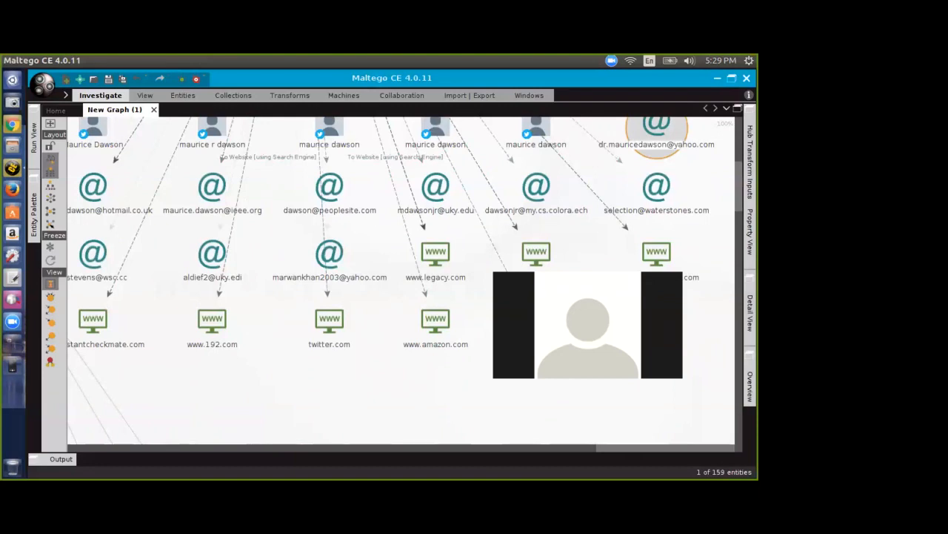
Step: Copy the author page URL from the waterstones.com email entity's properties and open it in a maximized Chrome window
{"action": "double_click", "coordinate": [657, 190]}
{"action": "left_click", "coordinate": [326, 124]}
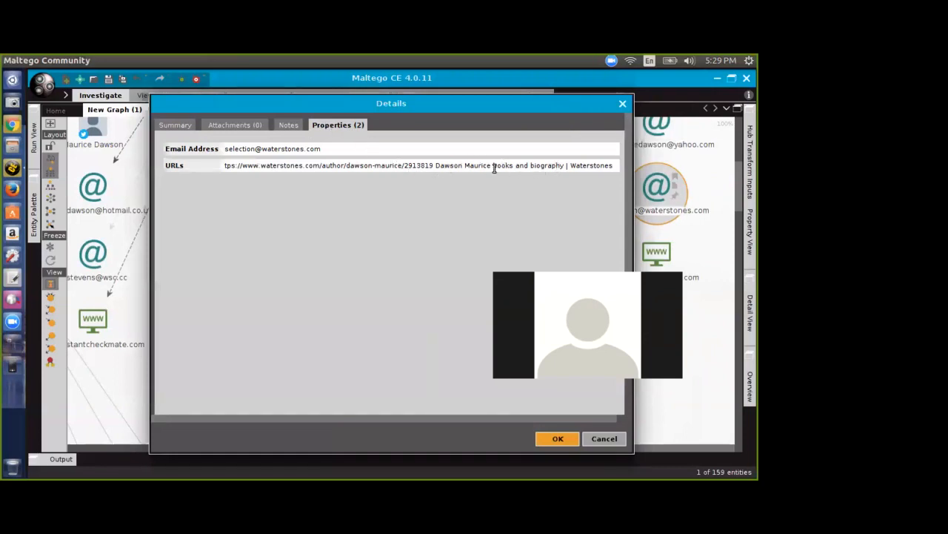
{"action": "left_click_drag", "start_coordinate": [433, 166], "coordinate": [243, 167]}
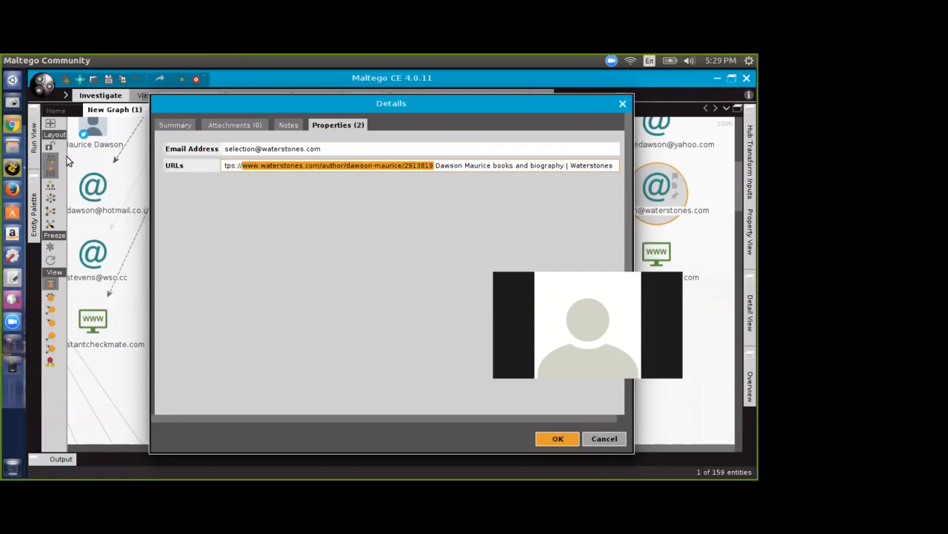
{"action": "left_click", "coordinate": [13, 124]}
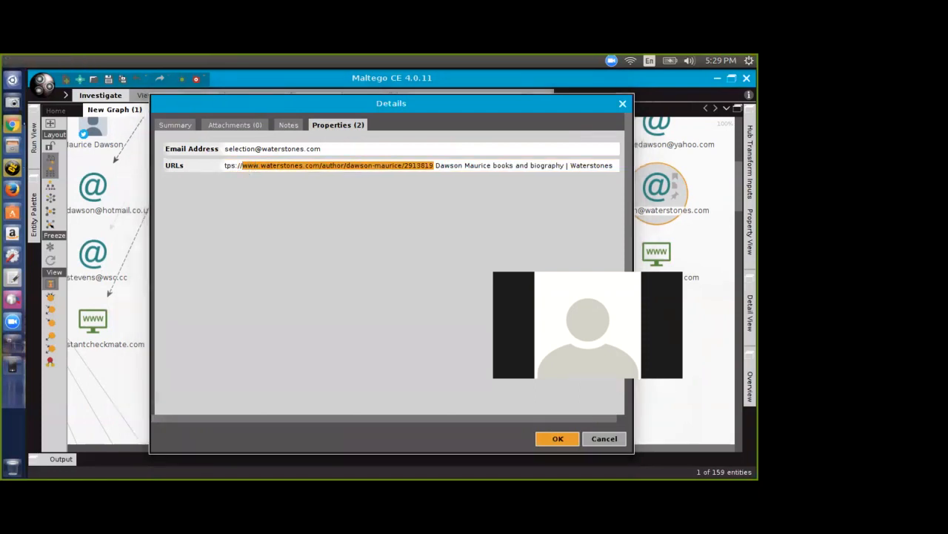
{"action": "left_click_drag", "start_coordinate": [278, 74], "coordinate": [523, 57]}
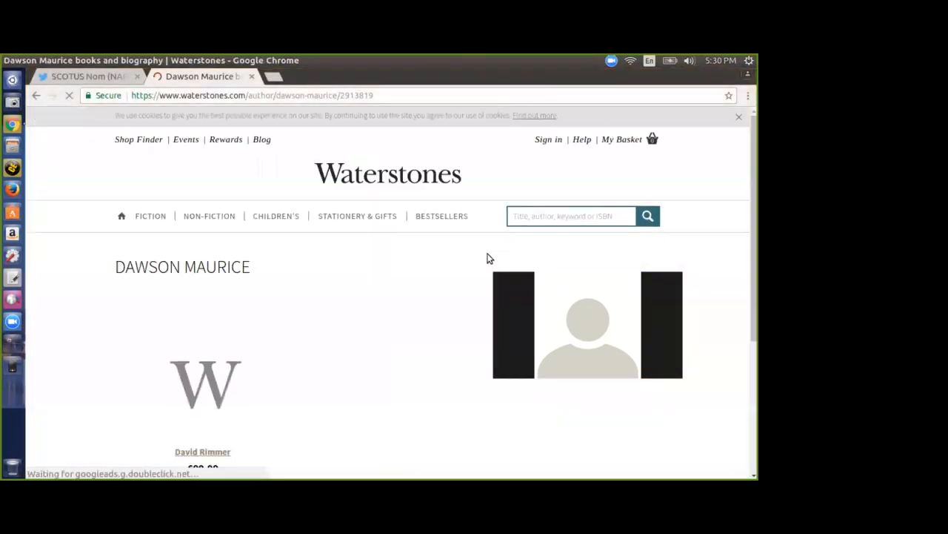
Step: Look through the Waterstones author page, switch back to Maltego and close the email entity's details without changes
{"action": "scroll", "coordinate": [489, 259], "scroll_direction": "down", "scroll_amount": 3}
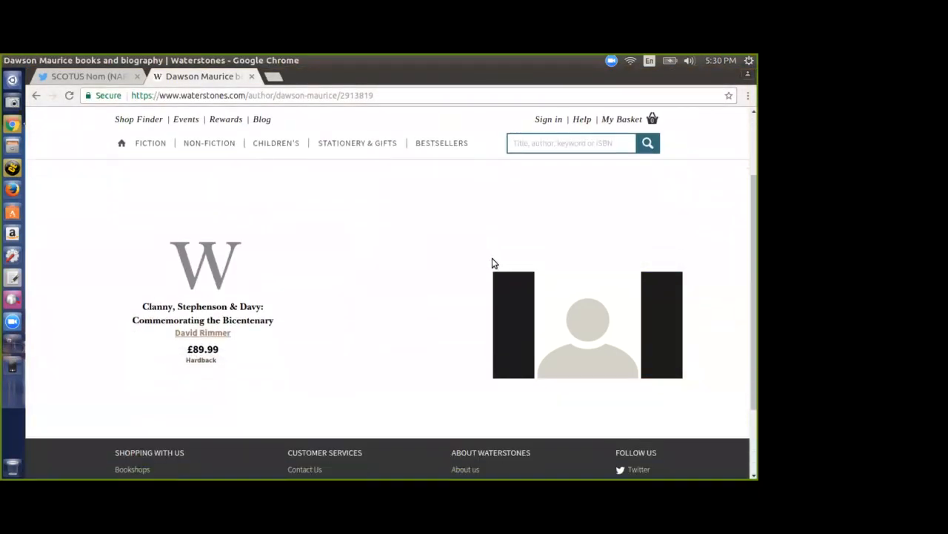
{"action": "scroll", "coordinate": [495, 263], "scroll_direction": "up", "scroll_amount": 3}
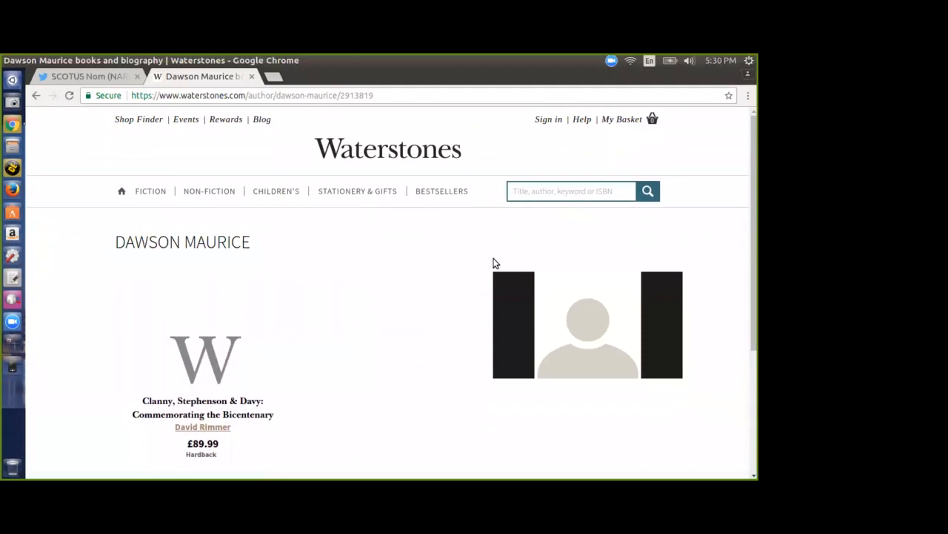
{"action": "scroll", "coordinate": [495, 264], "scroll_direction": "down", "scroll_amount": 4}
{"action": "scroll", "coordinate": [495, 264], "scroll_direction": "up", "scroll_amount": 2}
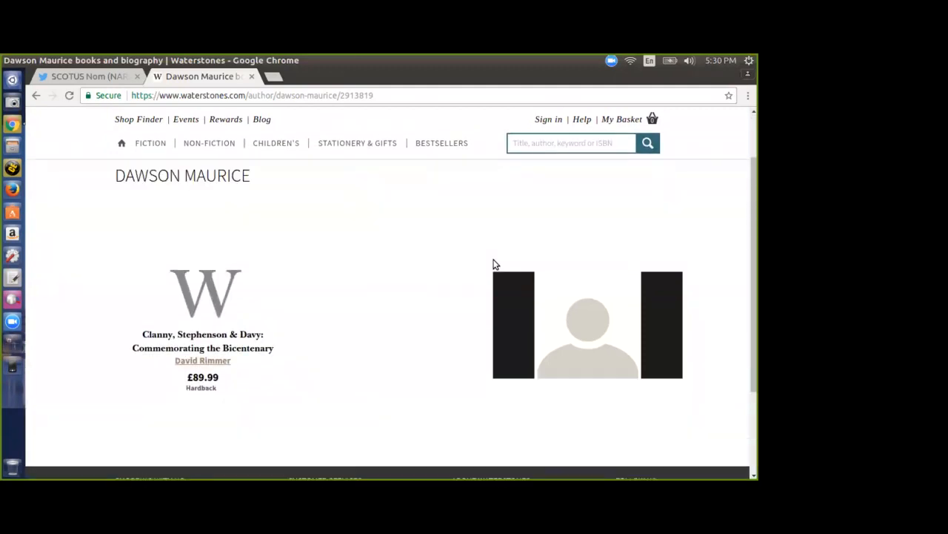
{"action": "scroll", "coordinate": [490, 265], "scroll_direction": "up", "scroll_amount": 2}
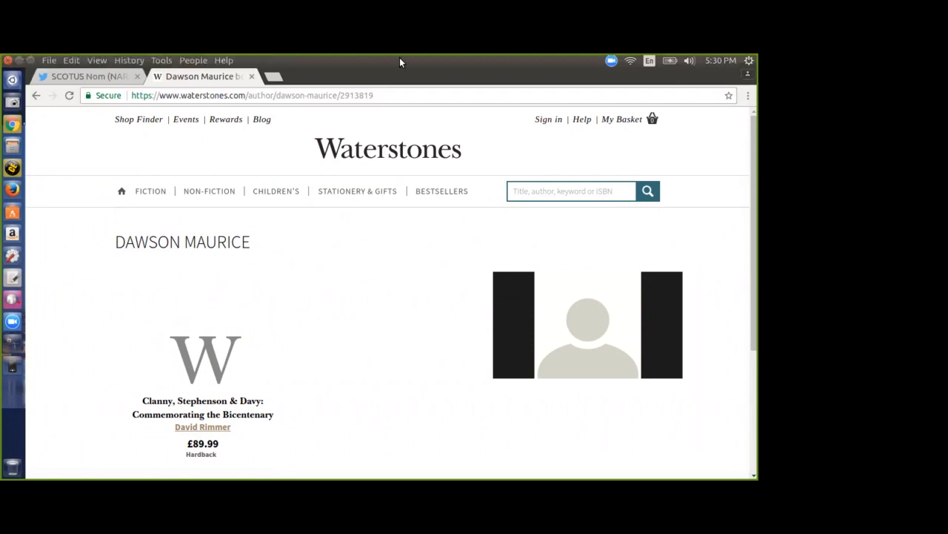
{"action": "left_click_drag", "start_coordinate": [417, 70], "coordinate": [363, 478]}
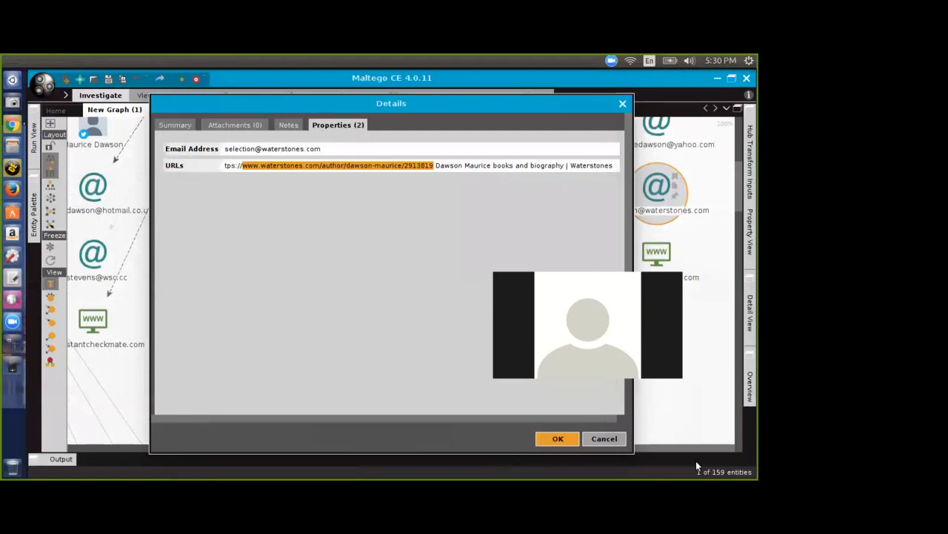
{"action": "left_click", "coordinate": [607, 438]}
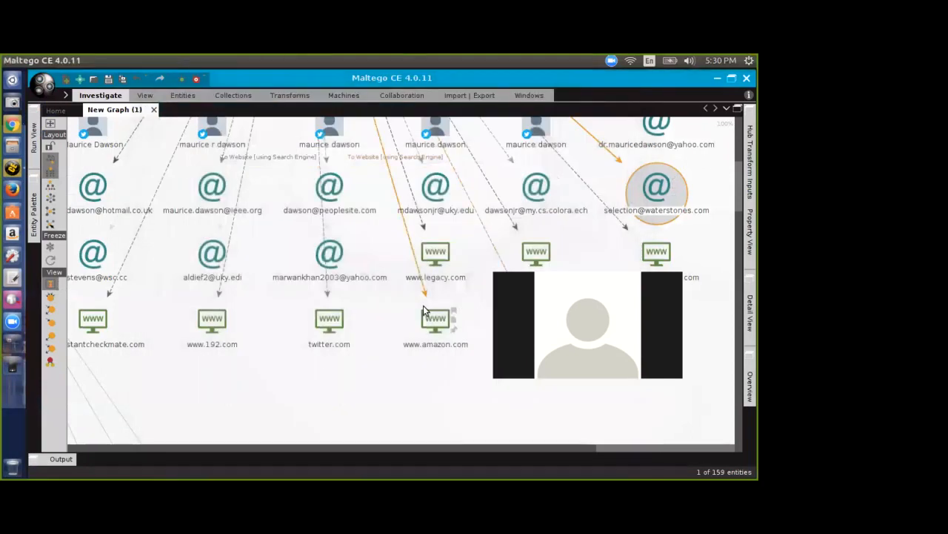
{"action": "left_click", "coordinate": [426, 181]}
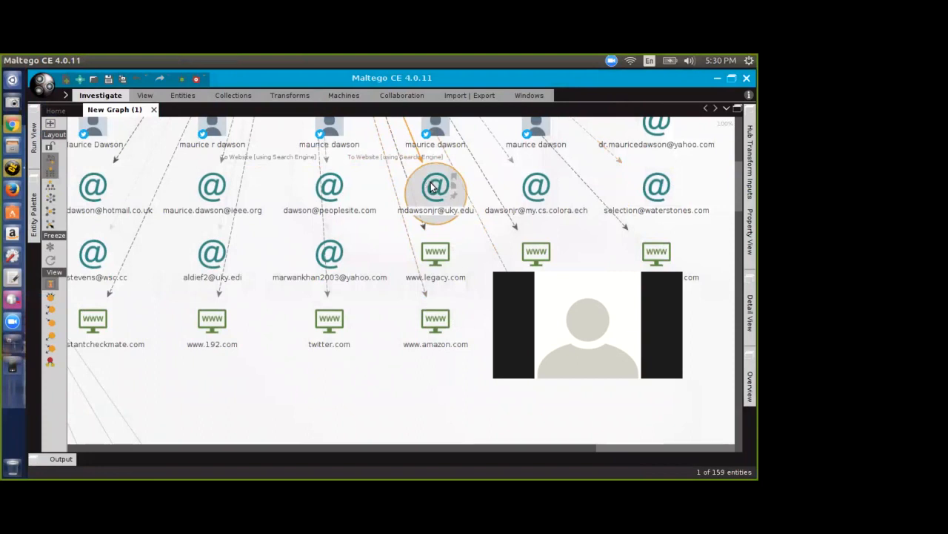
{"action": "double_click", "coordinate": [430, 184]}
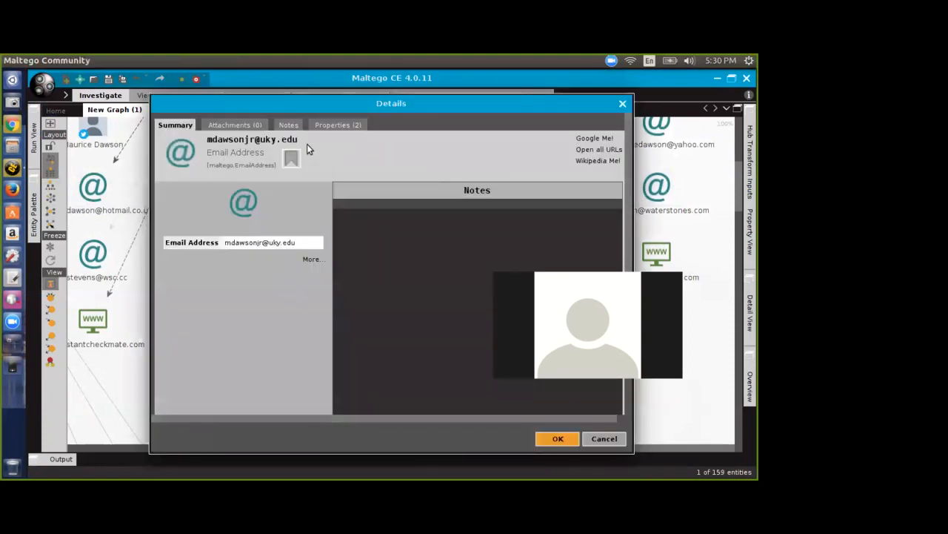
{"action": "left_click", "coordinate": [338, 123]}
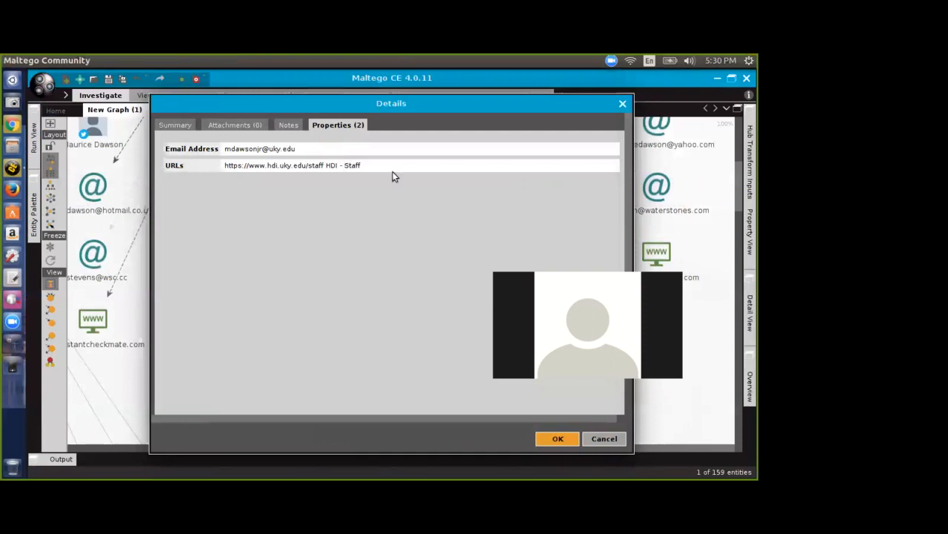
{"action": "left_click_drag", "start_coordinate": [324, 166], "coordinate": [221, 169]}
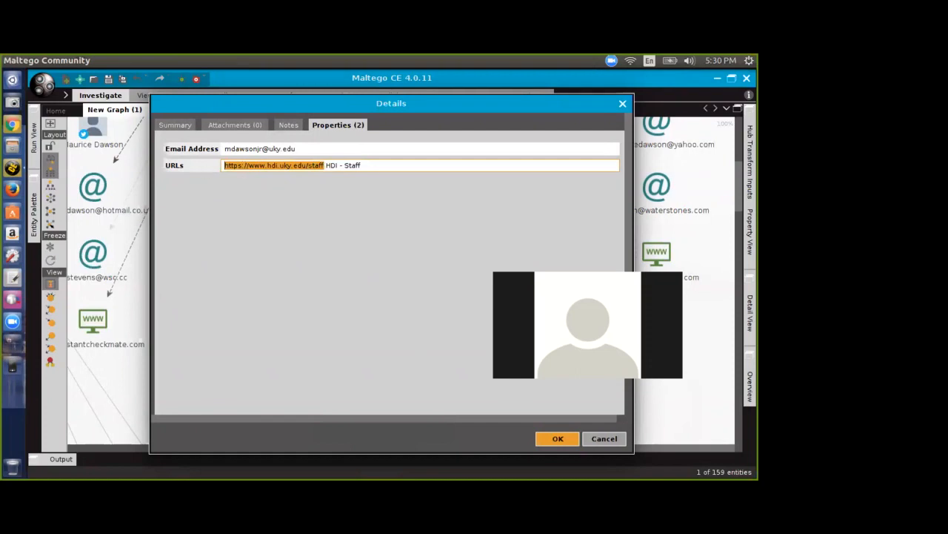
{"action": "left_click", "coordinate": [12, 124]}
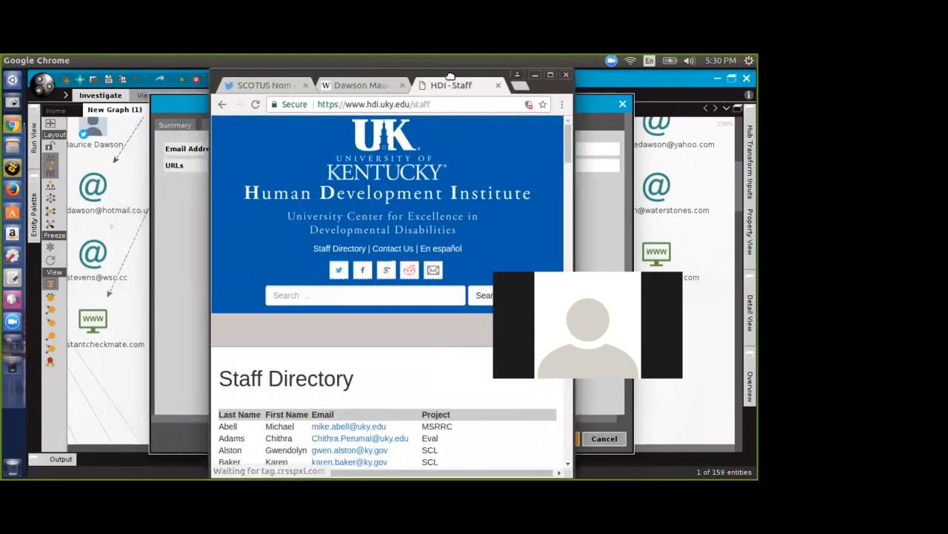
{"action": "double_click", "coordinate": [443, 73]}
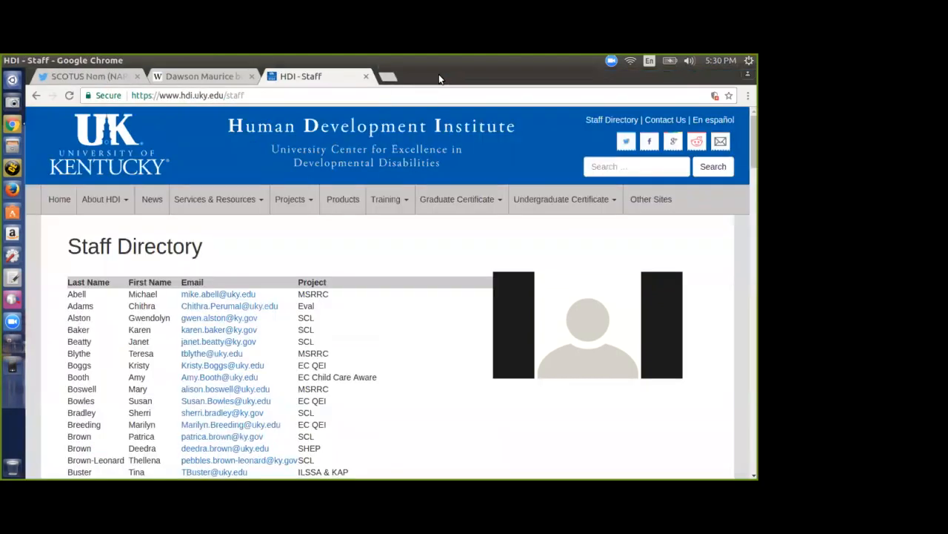
Step: Find the person's first name in the staff directory and search Google for the email address listed beside it
{"action": "key", "text": "ctrl+f"}
{"action": "type", "text": "maurice"}
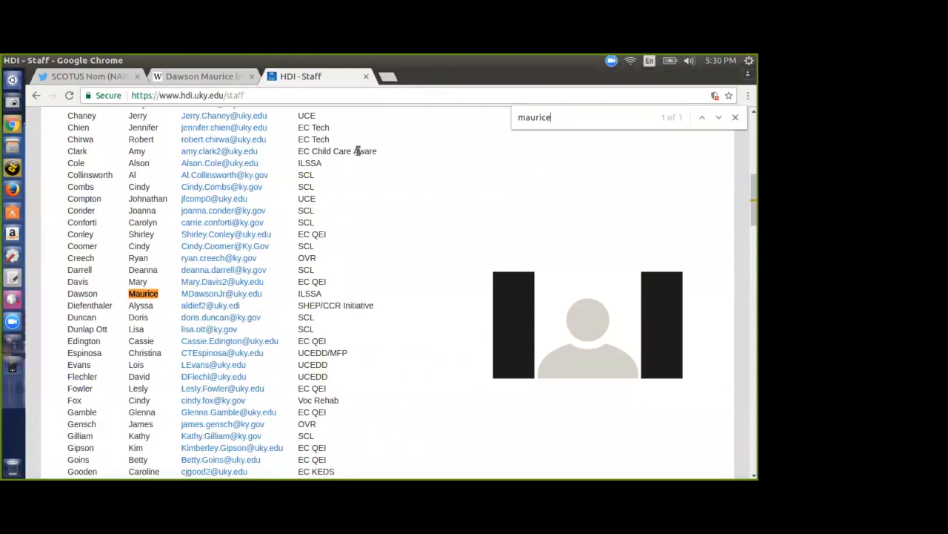
{"action": "left_click_drag", "start_coordinate": [266, 295], "coordinate": [183, 293]}
{"action": "right_click", "coordinate": [183, 293]}
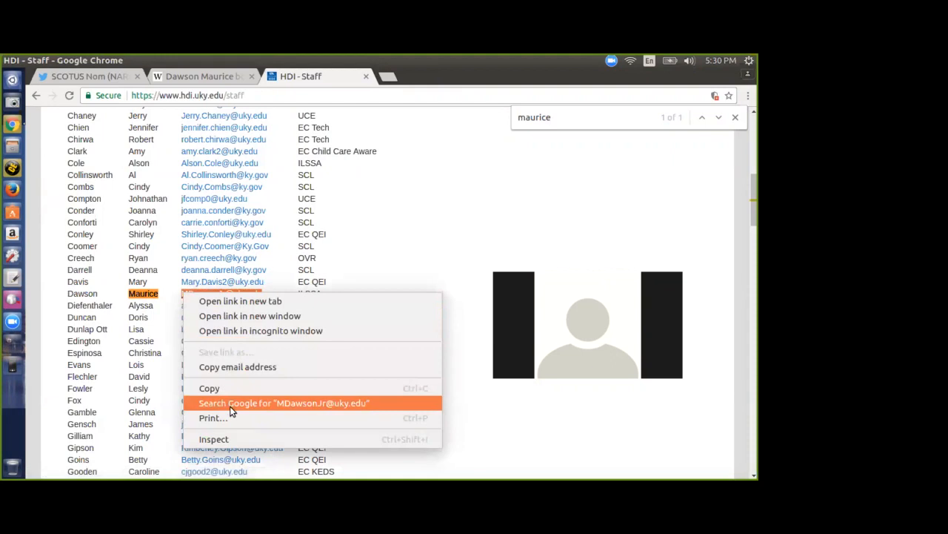
{"action": "left_click", "coordinate": [231, 405]}
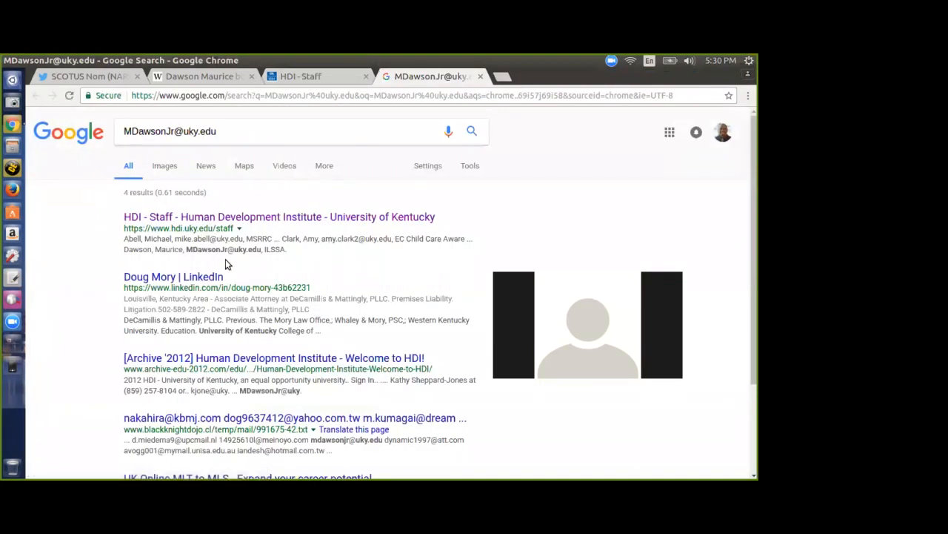
Step: Compare the Google image results for the email address and visit the LinkedIn page behind the first image
{"action": "left_click", "coordinate": [168, 167]}
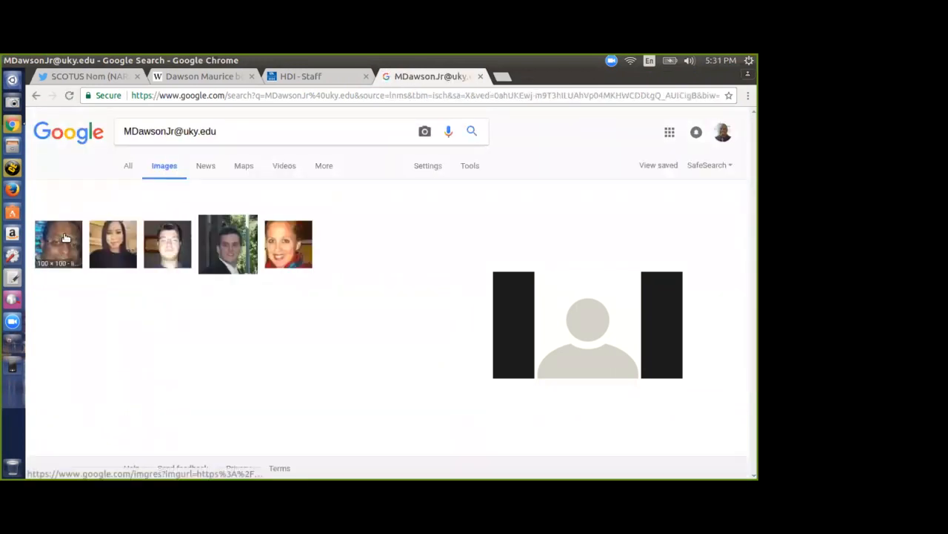
{"action": "left_click", "coordinate": [65, 237]}
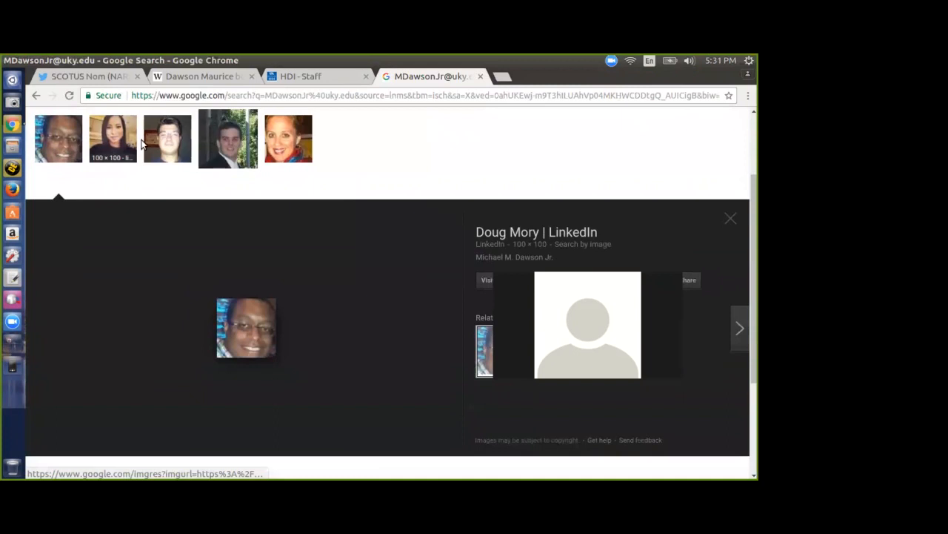
{"action": "left_click", "coordinate": [166, 143]}
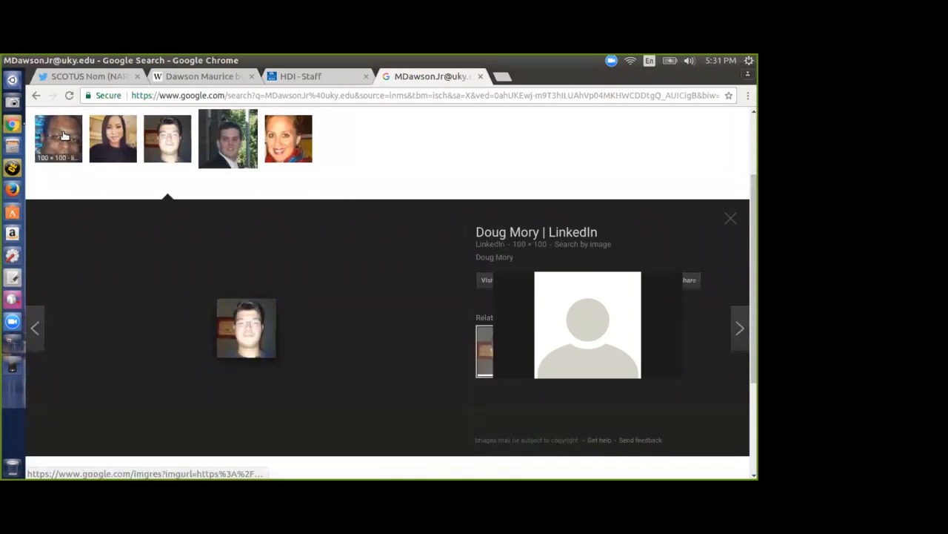
{"action": "left_click", "coordinate": [64, 136]}
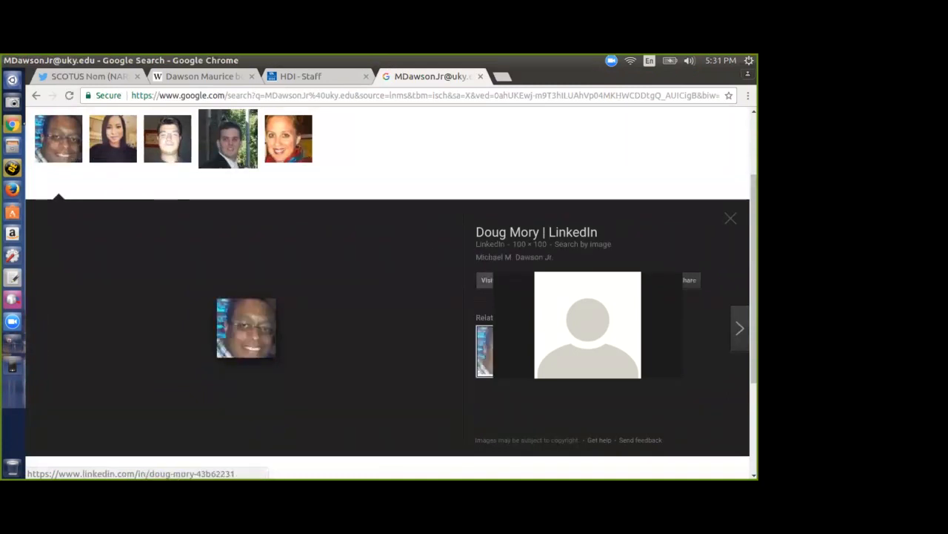
{"action": "left_click", "coordinate": [490, 279]}
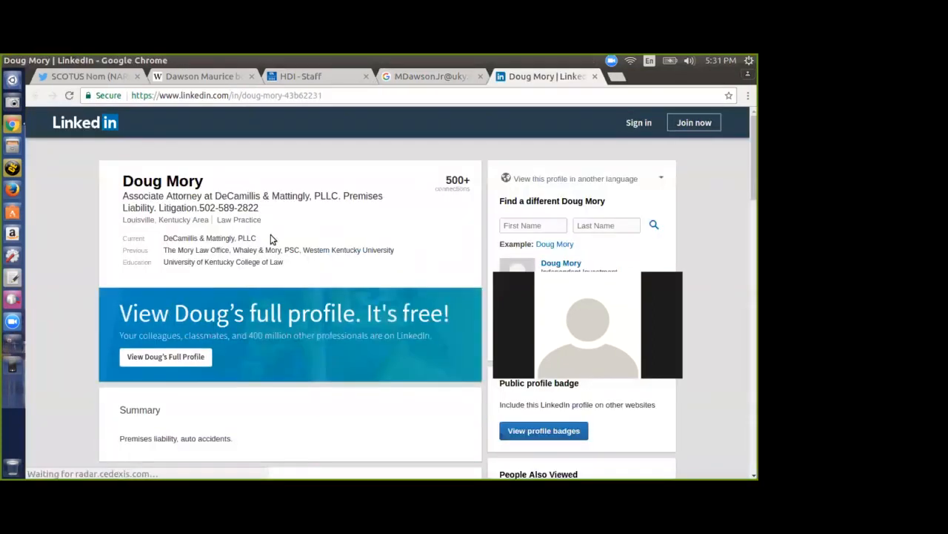
Step: Look through the LinkedIn profile's experience, skills, education and groups
{"action": "scroll", "coordinate": [271, 234], "scroll_direction": "down", "scroll_amount": 10}
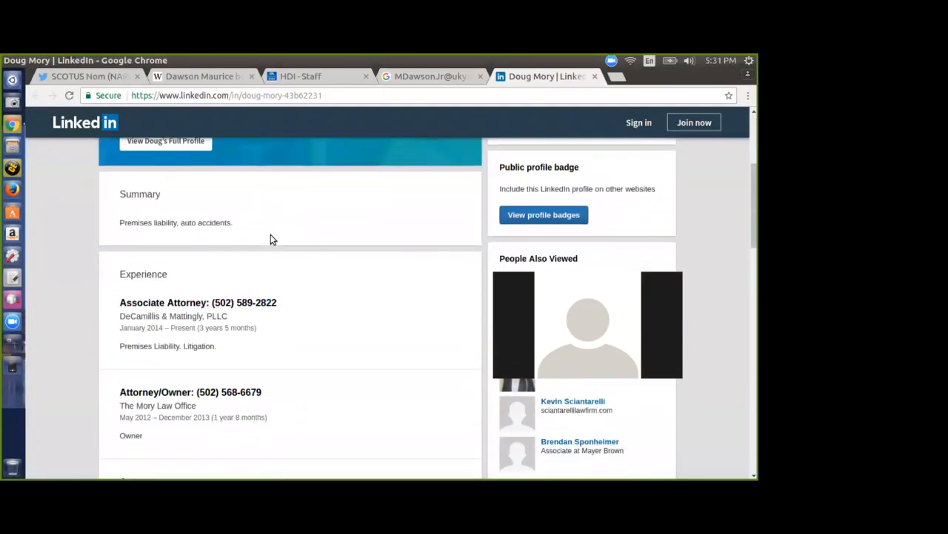
{"action": "scroll", "coordinate": [271, 242], "scroll_direction": "down", "scroll_amount": 1}
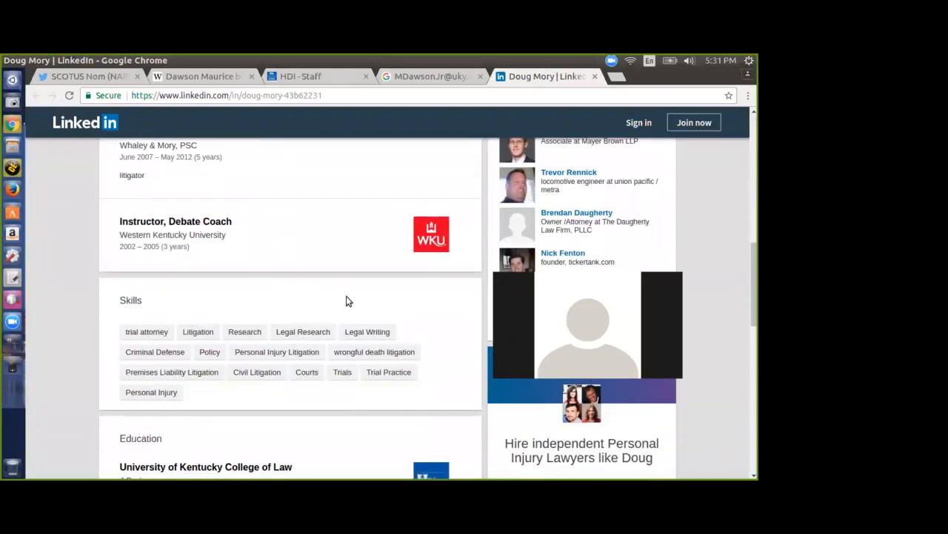
{"action": "scroll", "coordinate": [346, 295], "scroll_direction": "down", "scroll_amount": 3}
{"action": "scroll", "coordinate": [347, 297], "scroll_direction": "up", "scroll_amount": 6}
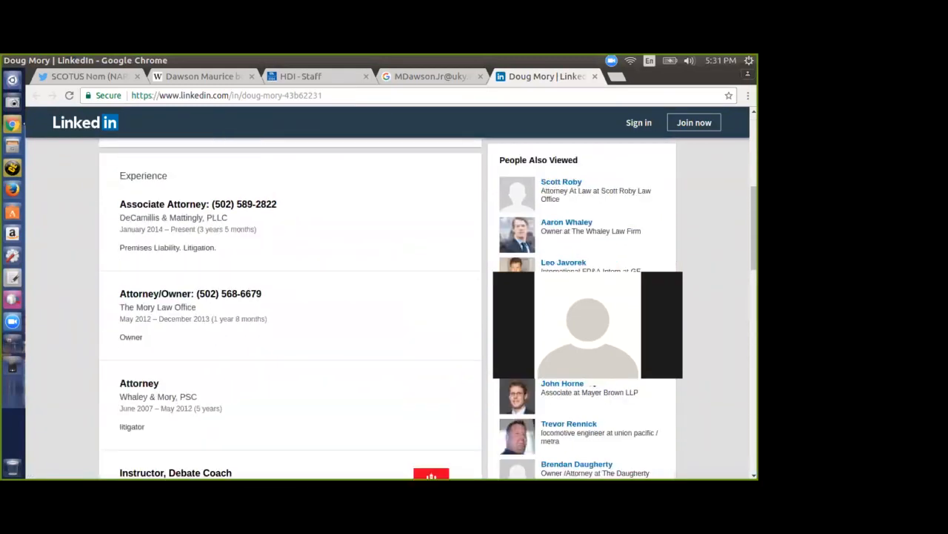
{"action": "scroll", "coordinate": [594, 384], "scroll_direction": "up", "scroll_amount": 1}
{"action": "scroll", "coordinate": [411, 343], "scroll_direction": "down", "scroll_amount": 12}
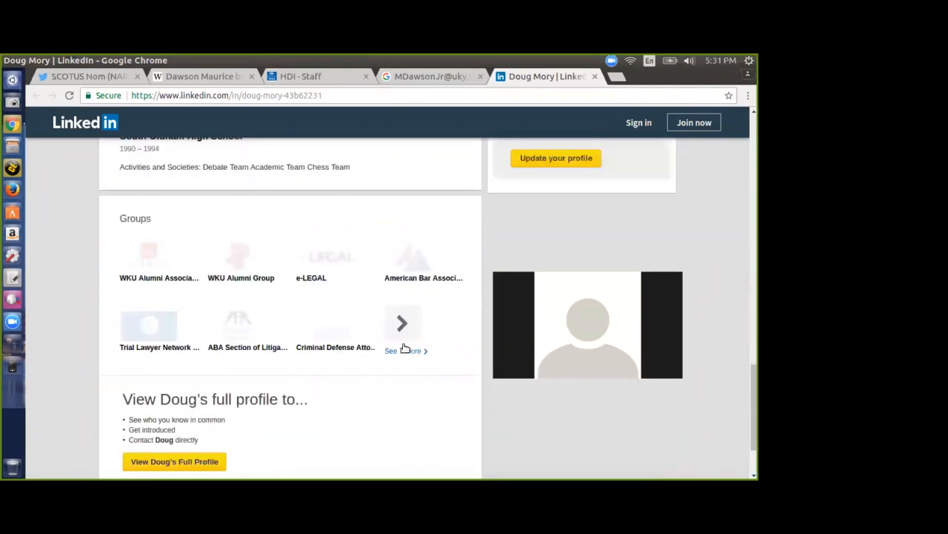
Step: Close the LinkedIn profile and the look at the image results, and return to the top of the HDI staff directory
{"action": "scroll", "coordinate": [403, 349], "scroll_direction": "up", "scroll_amount": 15}
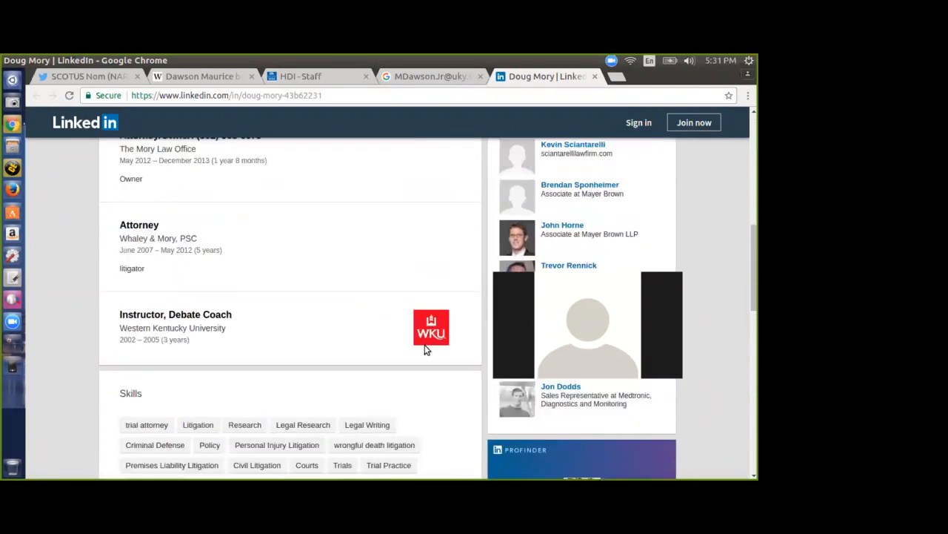
{"action": "left_click", "coordinate": [594, 77]}
{"action": "scroll", "coordinate": [418, 199], "scroll_direction": "up", "scroll_amount": 3}
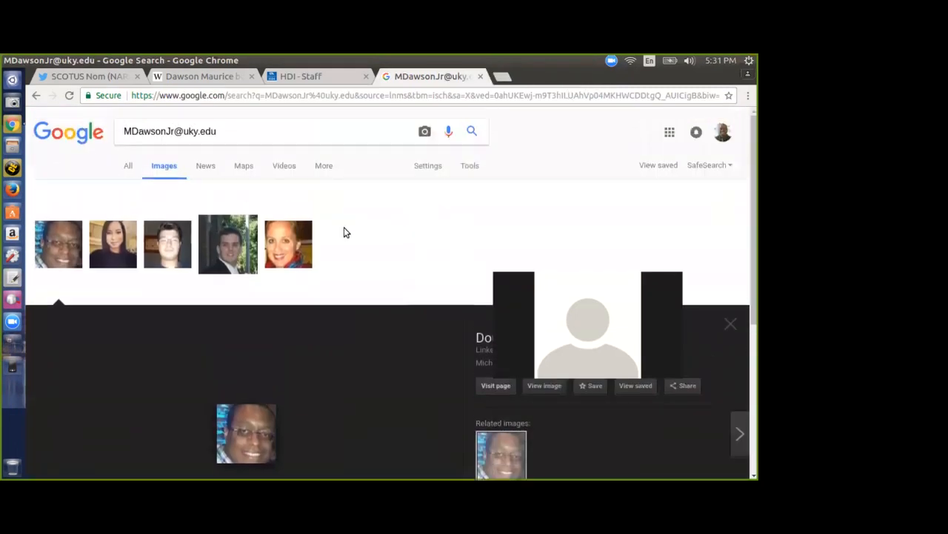
{"action": "triple_click", "coordinate": [199, 131]}
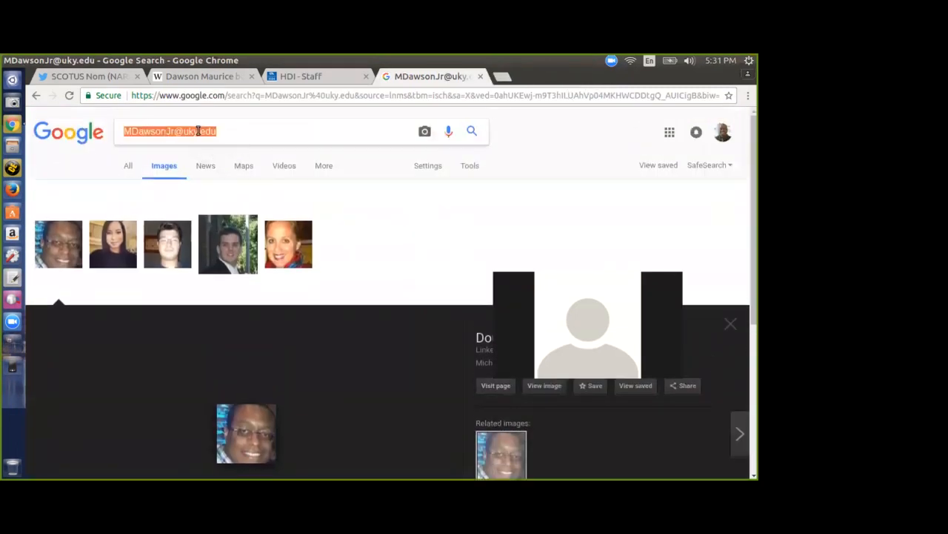
{"action": "left_click", "coordinate": [302, 76]}
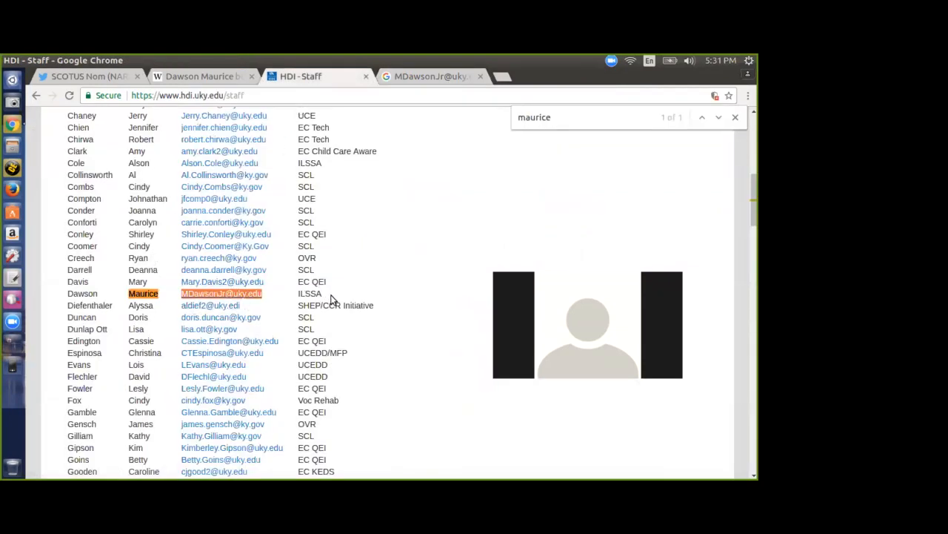
{"action": "scroll", "coordinate": [338, 296], "scroll_direction": "up", "scroll_amount": 10}
{"action": "scroll", "coordinate": [353, 293], "scroll_direction": "up", "scroll_amount": 1}
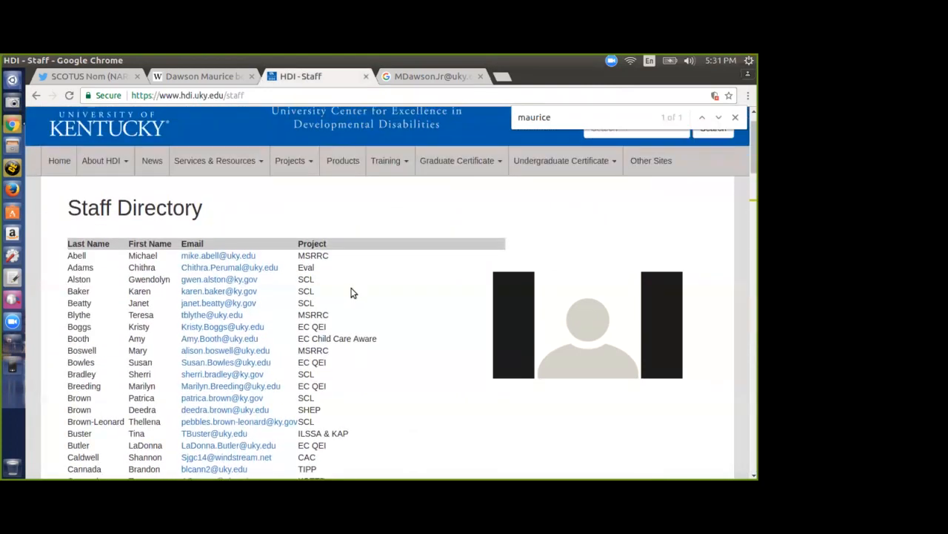
Step: Switch back to Maltego and close the details of the uky.edu email entity without changes
{"action": "double_click", "coordinate": [539, 59]}
{"action": "left_click_drag", "start_coordinate": [8, 184], "coordinate": [0, 184]}
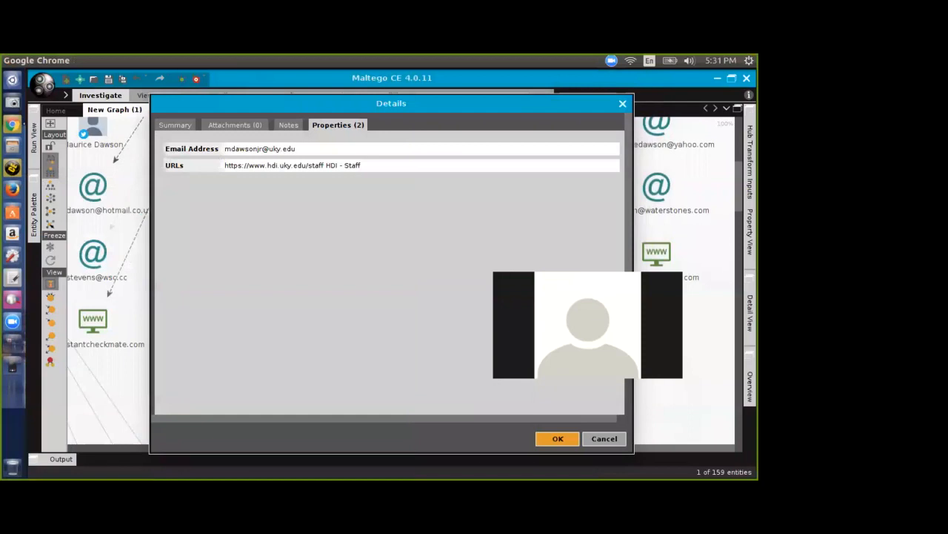
{"action": "left_click", "coordinate": [604, 439]}
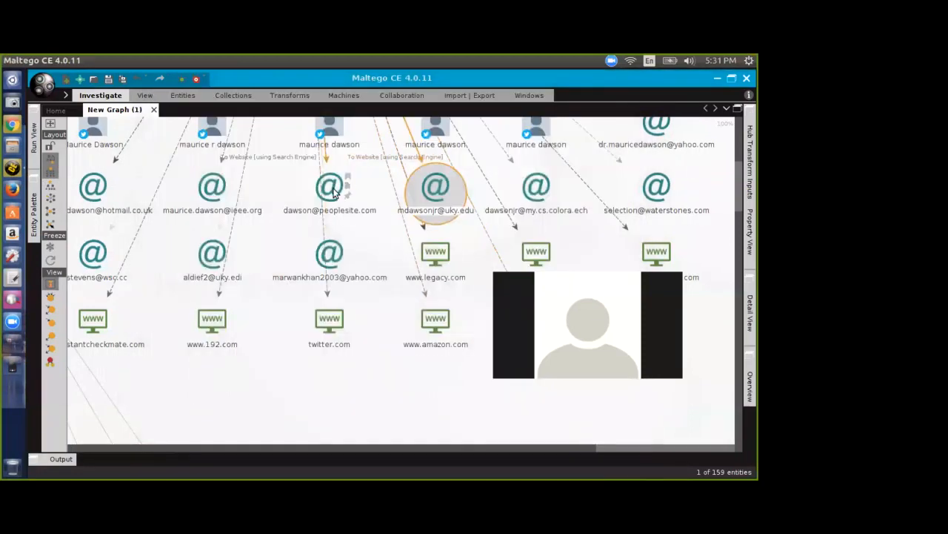
Step: Inspect the full source URL in the properties of the ieee.org email entity, leaving the entity unchanged
{"action": "left_click", "coordinate": [203, 191]}
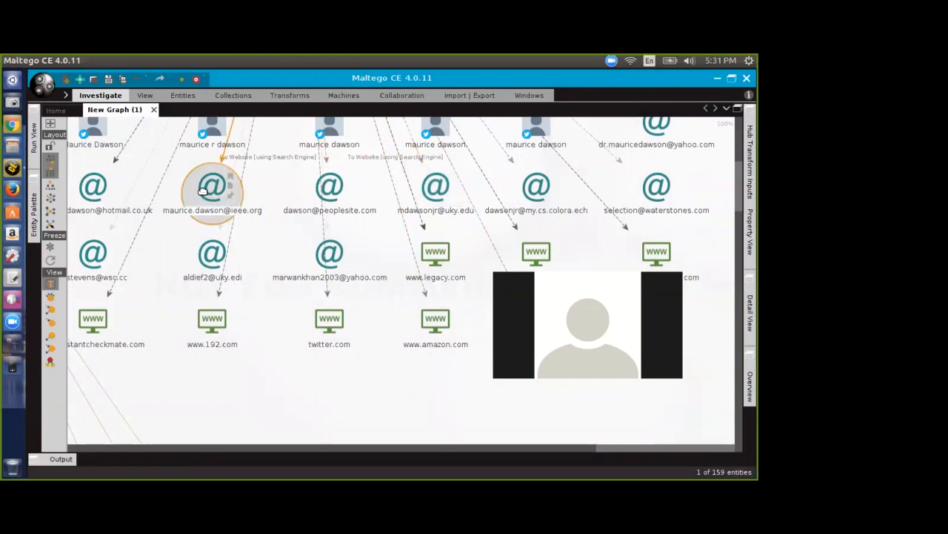
{"action": "double_click", "coordinate": [198, 190]}
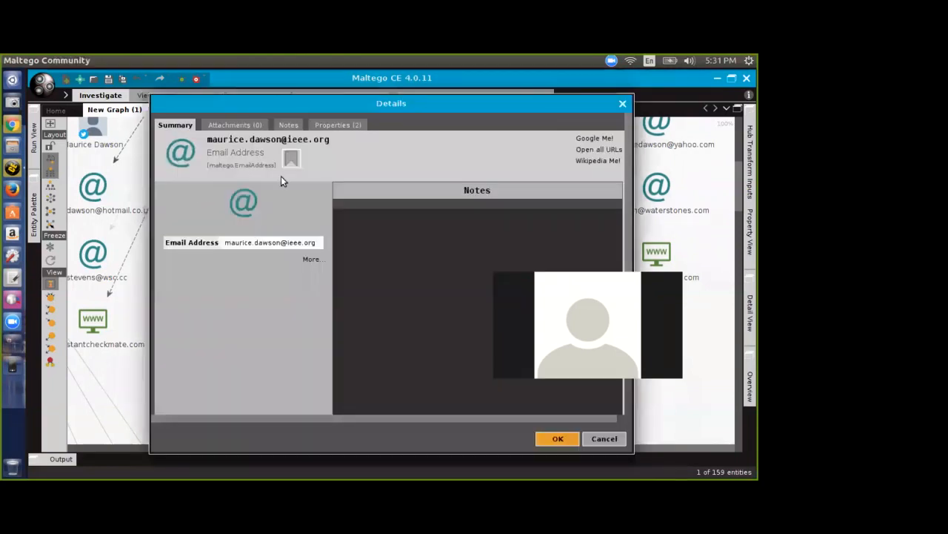
{"action": "left_click", "coordinate": [334, 118]}
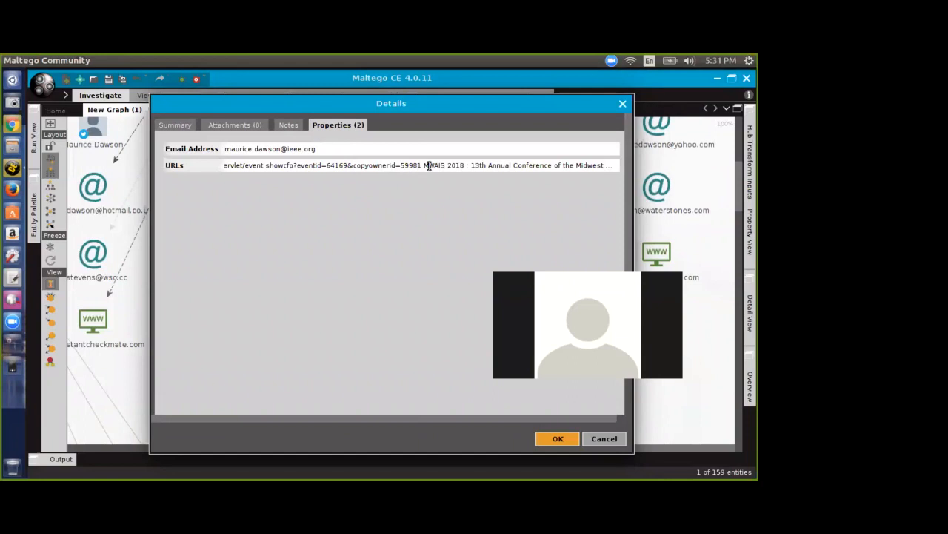
{"action": "left_click_drag", "start_coordinate": [545, 165], "coordinate": [272, 176]}
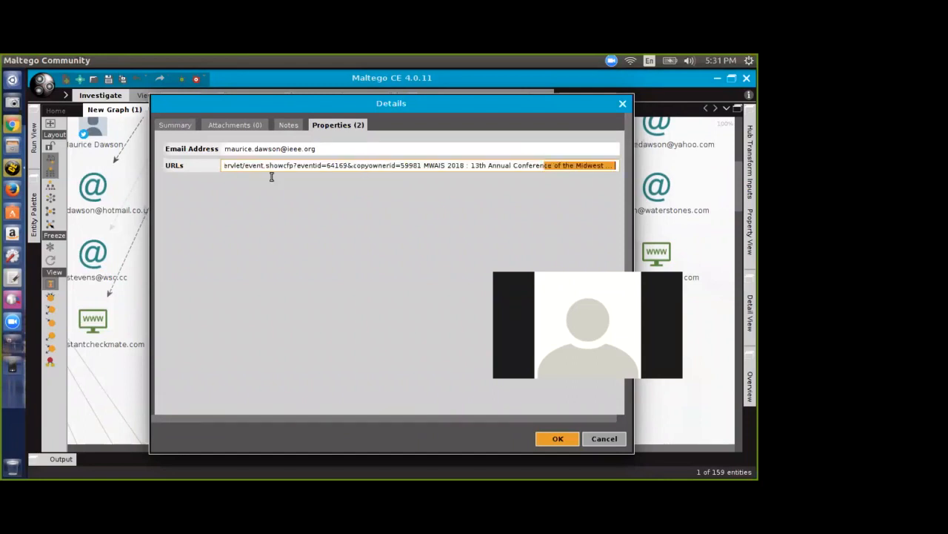
{"action": "left_click_drag", "start_coordinate": [212, 174], "coordinate": [209, 161]}
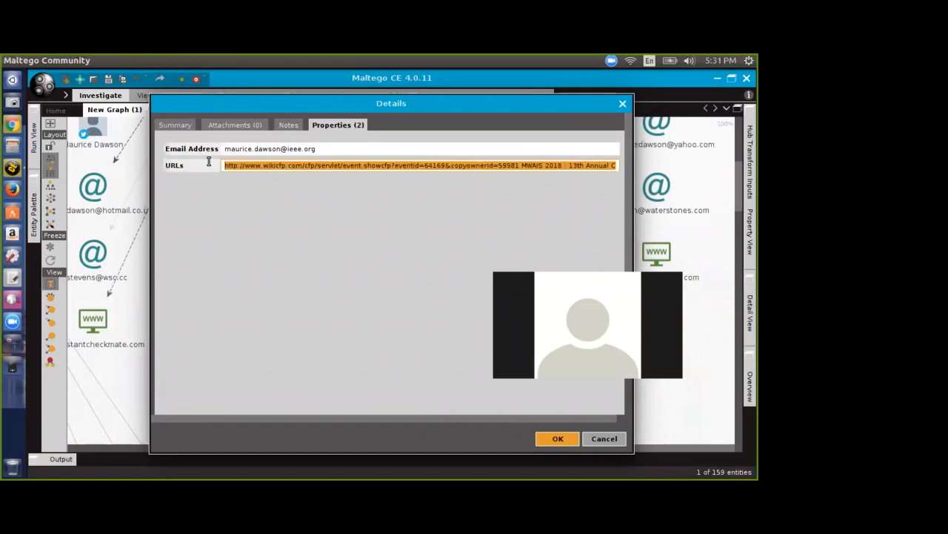
{"action": "left_click", "coordinate": [603, 438]}
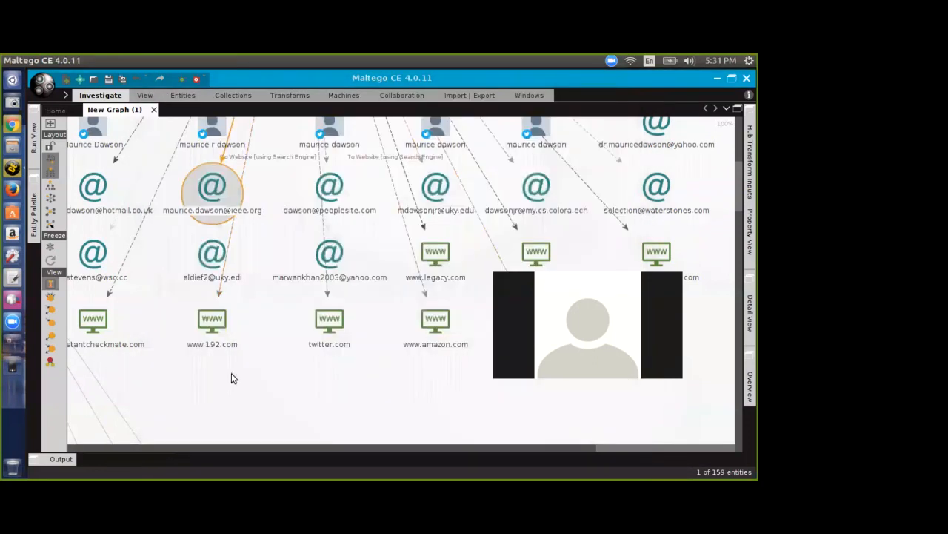
Step: Check the source URL in the properties of the hotmail.co.uk email entity and close its details
{"action": "left_click_drag", "start_coordinate": [620, 444], "coordinate": [567, 440]}
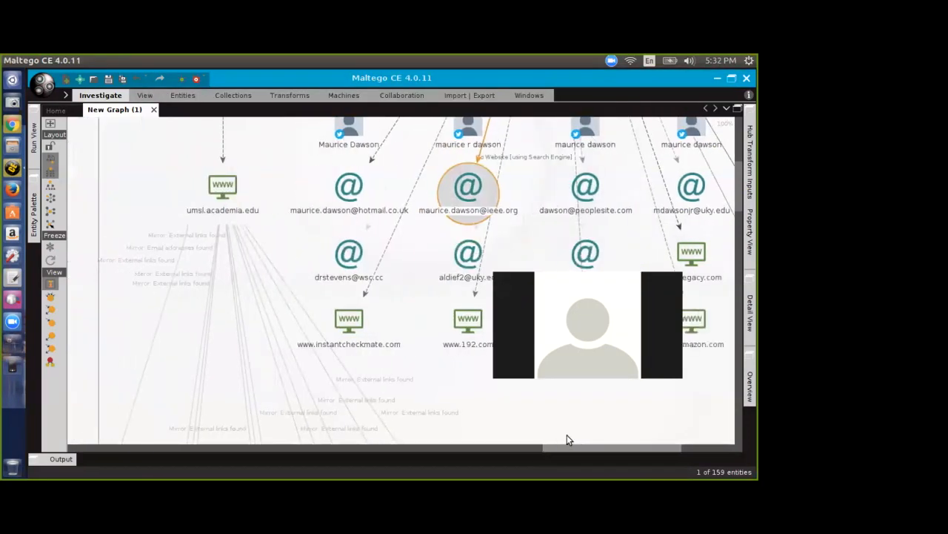
{"action": "double_click", "coordinate": [346, 189]}
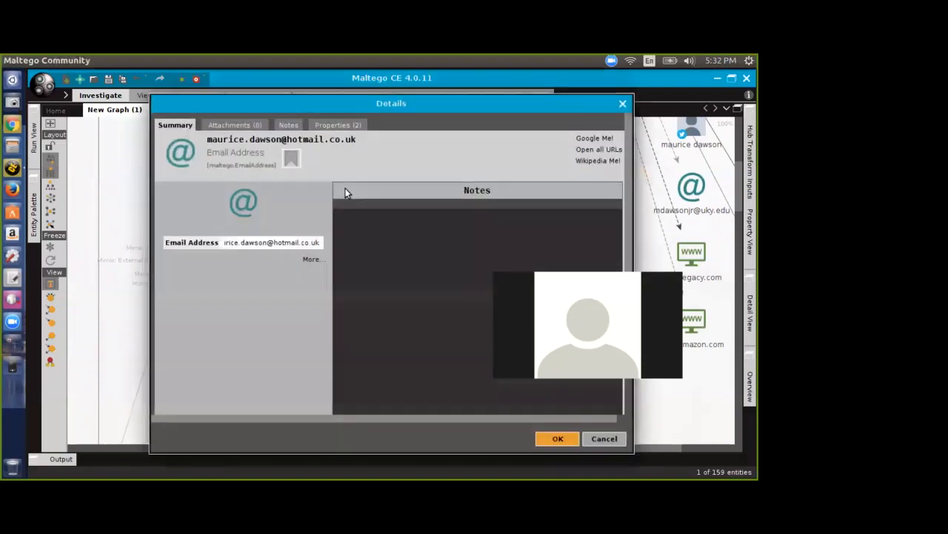
{"action": "left_click", "coordinate": [329, 126]}
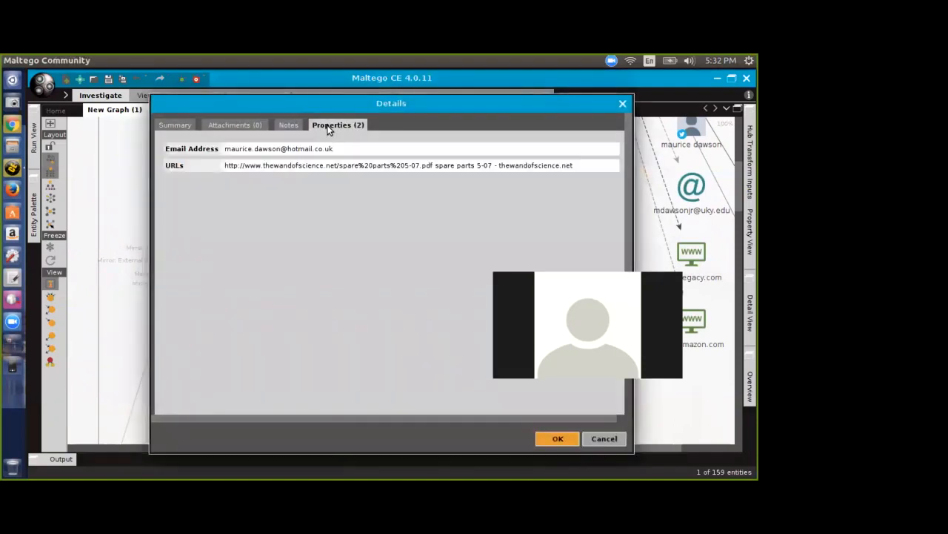
{"action": "left_click", "coordinate": [604, 439]}
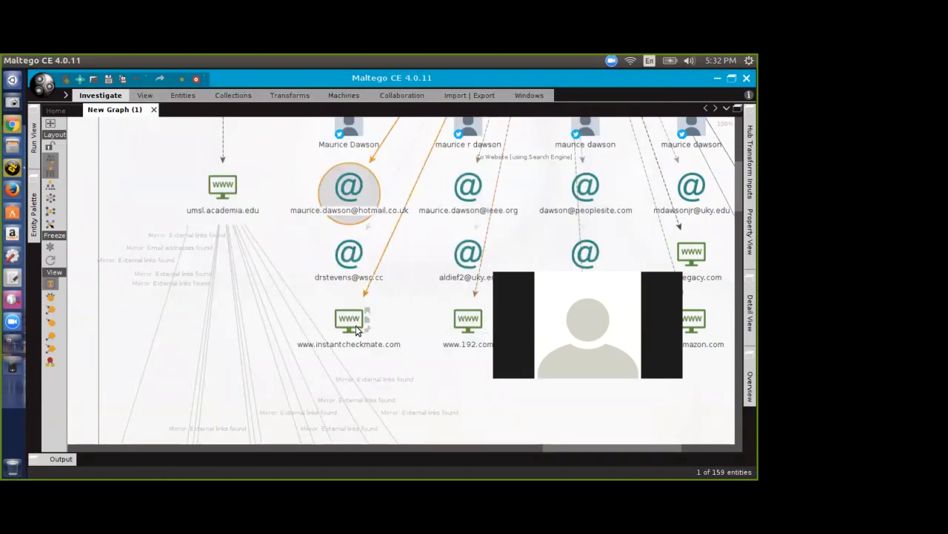
Step: Check the source URL in the properties of the uky.edi email entity and close its details
{"action": "left_click", "coordinate": [351, 259]}
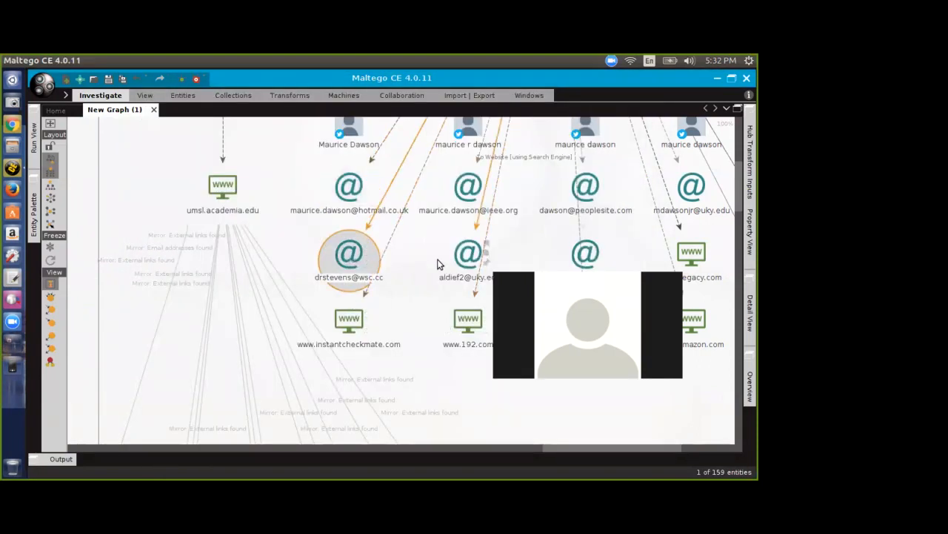
{"action": "double_click", "coordinate": [467, 255]}
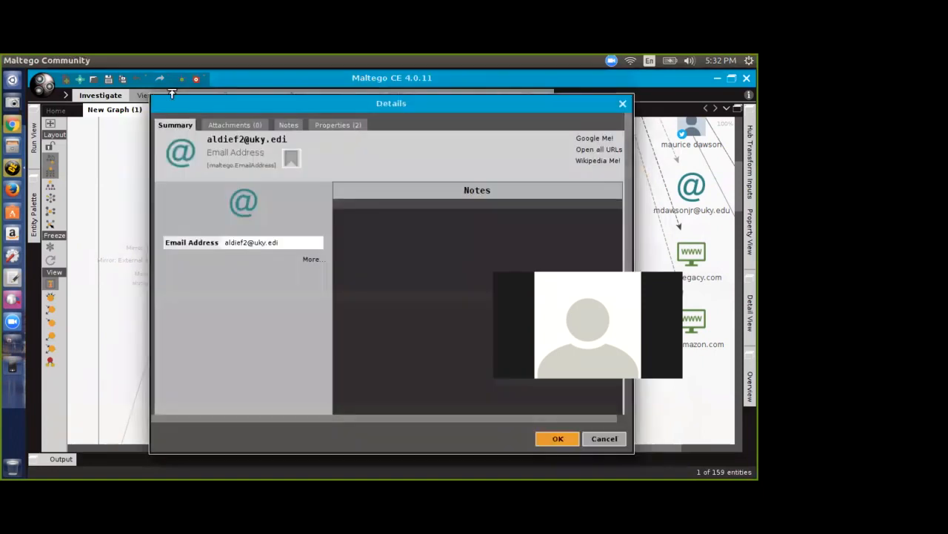
{"action": "left_click", "coordinate": [326, 125]}
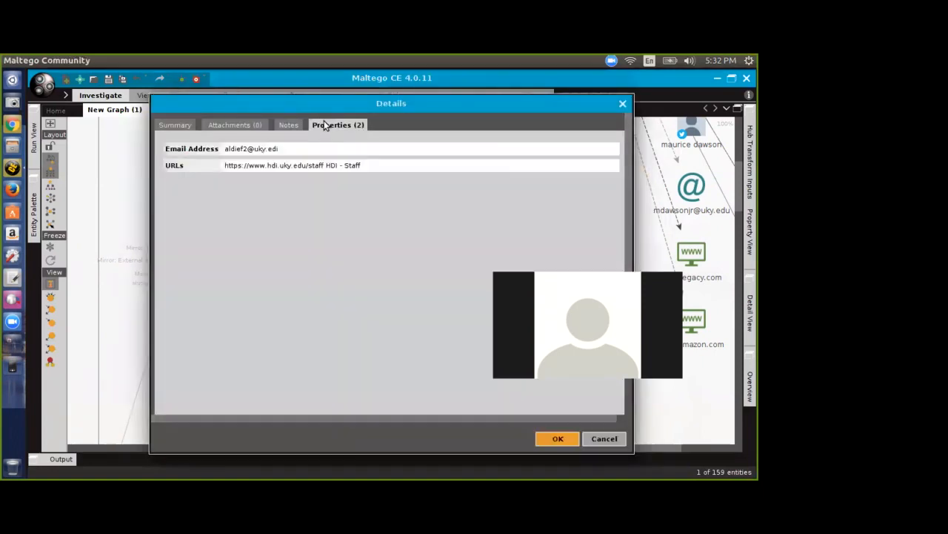
{"action": "left_click", "coordinate": [600, 439]}
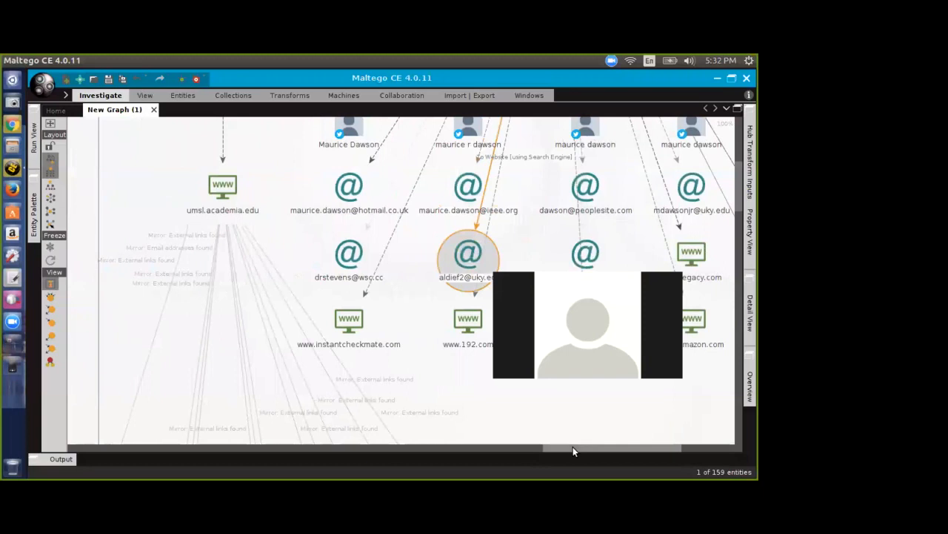
Step: View the properties of the yahoo.com email entity located above the twitter.com website entity
{"action": "left_click_drag", "start_coordinate": [573, 449], "coordinate": [614, 447]}
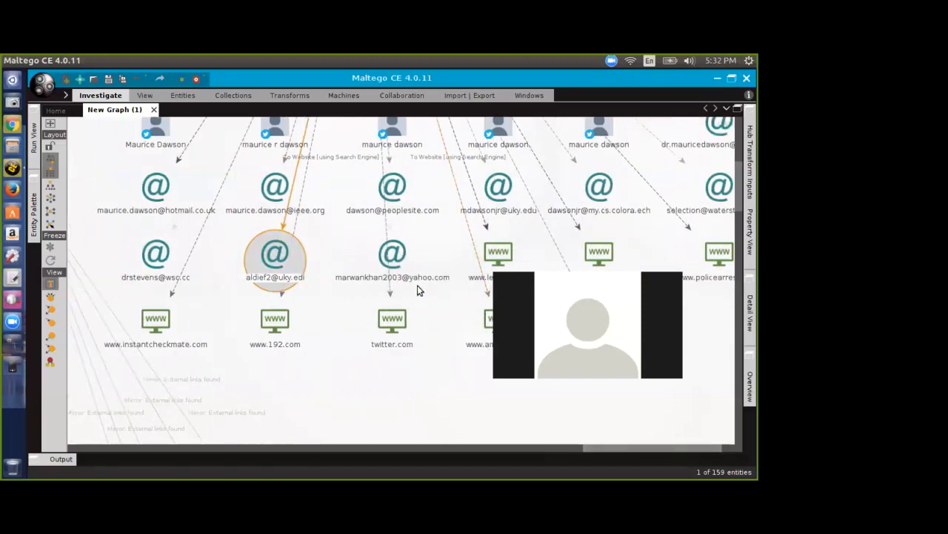
{"action": "left_click", "coordinate": [389, 256]}
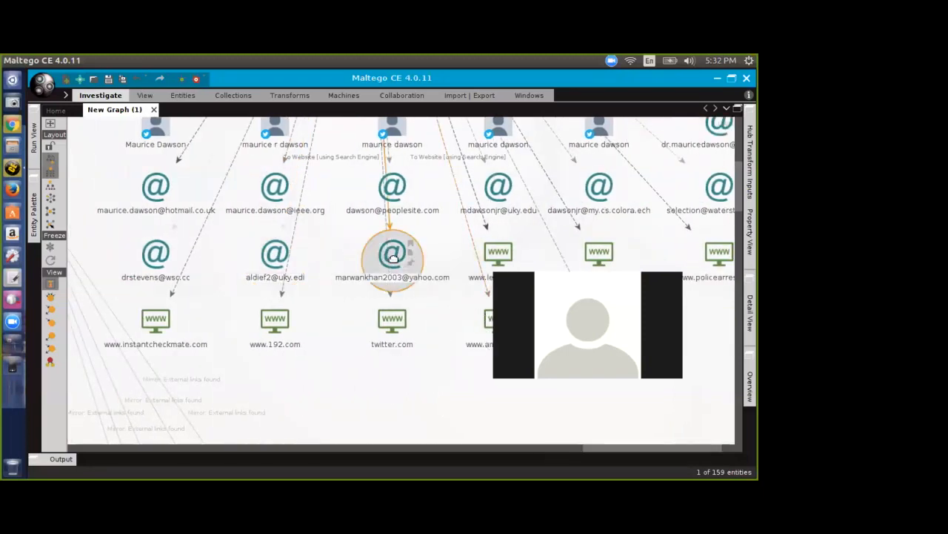
{"action": "double_click", "coordinate": [393, 257]}
{"action": "left_click", "coordinate": [325, 123]}
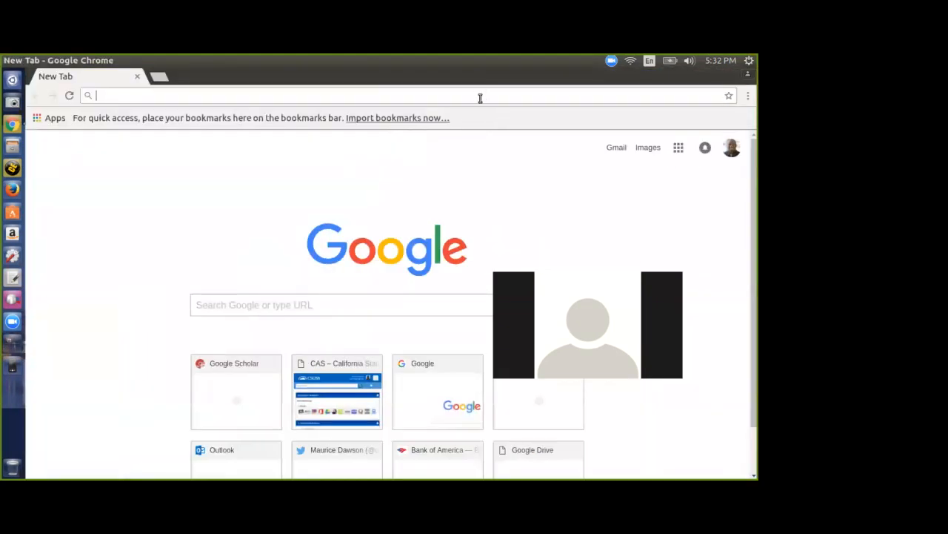
Step: Find Google Books through a Chrome web search, open it and enter the target person's name as the book search
{"action": "type", "text": "google b"}
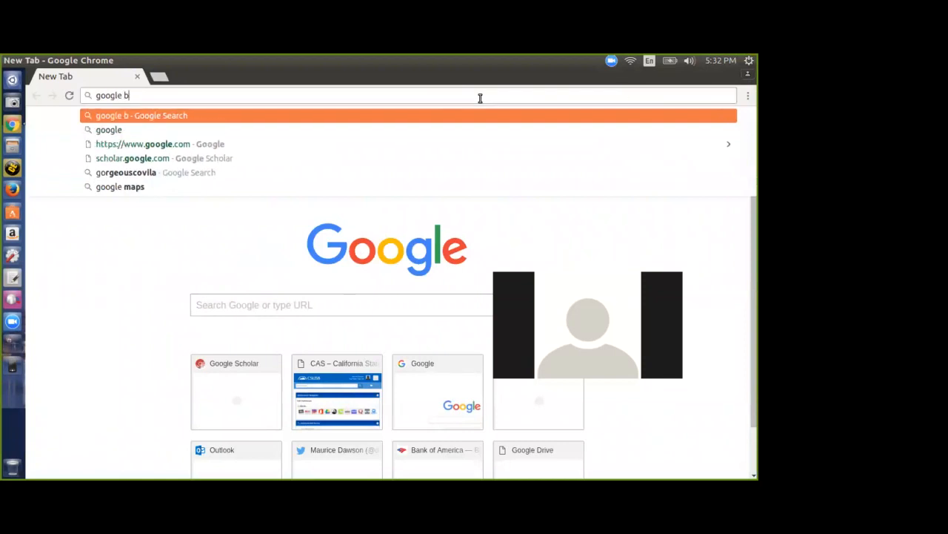
{"action": "type", "text": "ooks"}
{"action": "key", "text": "Return"}
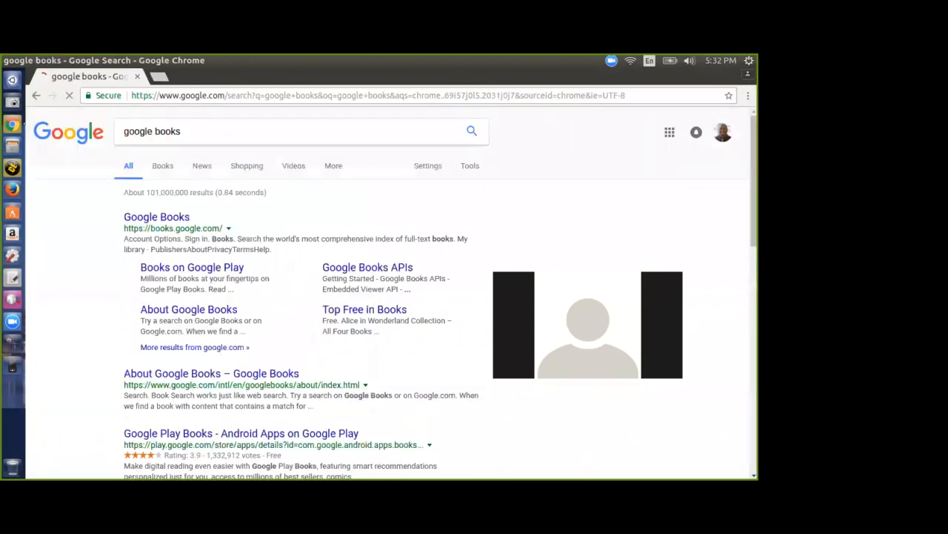
{"action": "left_click", "coordinate": [166, 216]}
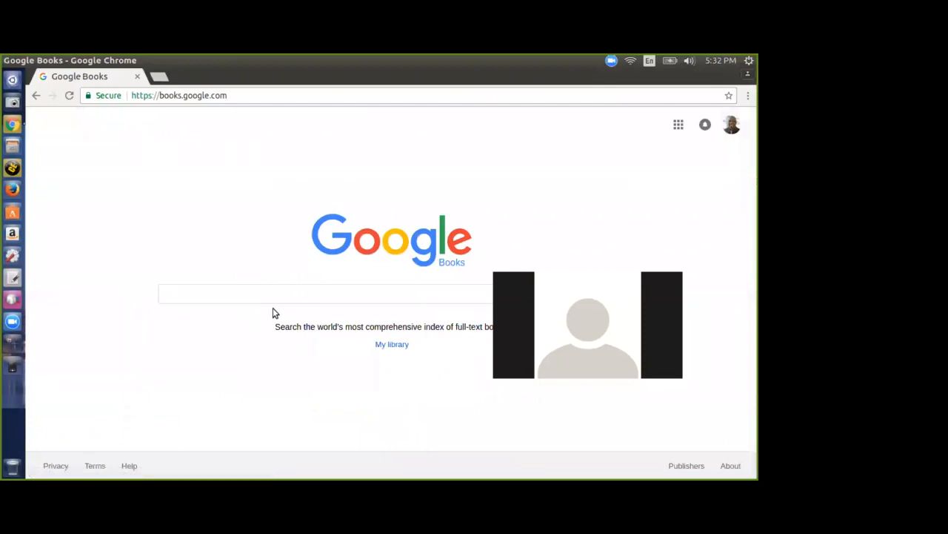
{"action": "type", "text": "maurie da"}
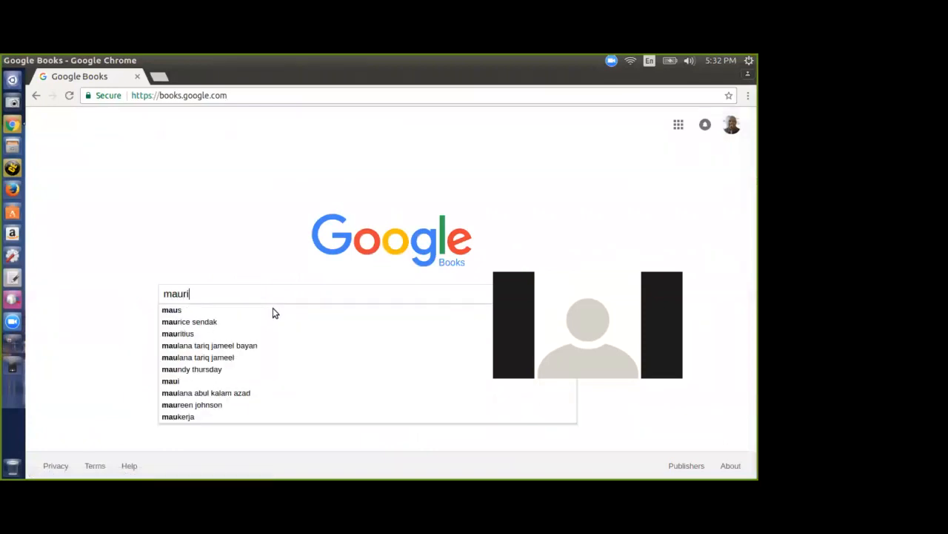
Step: Search Google Books for the investigated person's full name
{"action": "key", "text": "BackSpace"}
{"action": "key", "text": "BackSpace"}
{"action": "key", "text": "BackSpace"}
{"action": "key", "text": "BackSpace"}
{"action": "type", "text": "ce dawson"}
{"action": "key", "text": "Return"}
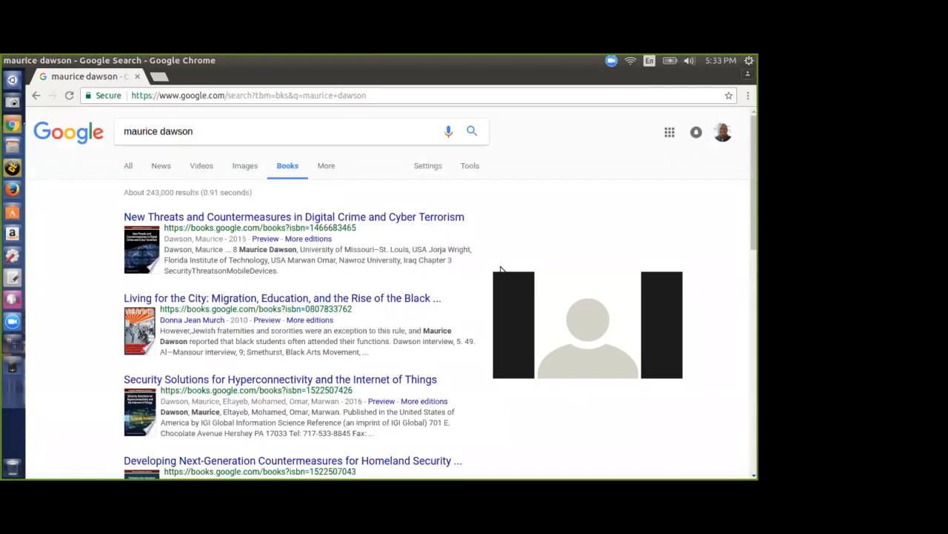
Step: Review the first page of book results for the person and open the second page
{"action": "scroll", "coordinate": [393, 414], "scroll_direction": "down", "scroll_amount": 5}
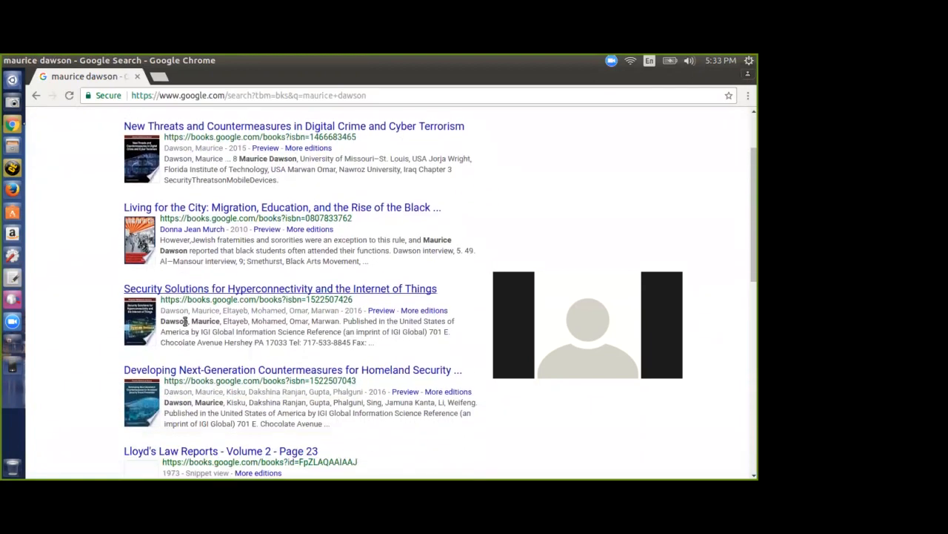
{"action": "scroll", "coordinate": [60, 367], "scroll_direction": "down", "scroll_amount": 5}
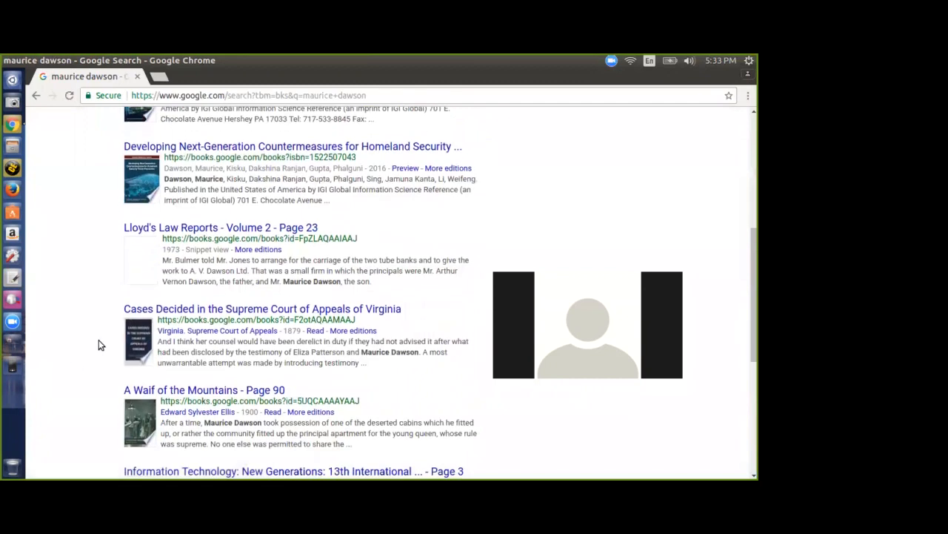
{"action": "scroll", "coordinate": [113, 318], "scroll_direction": "down", "scroll_amount": 4}
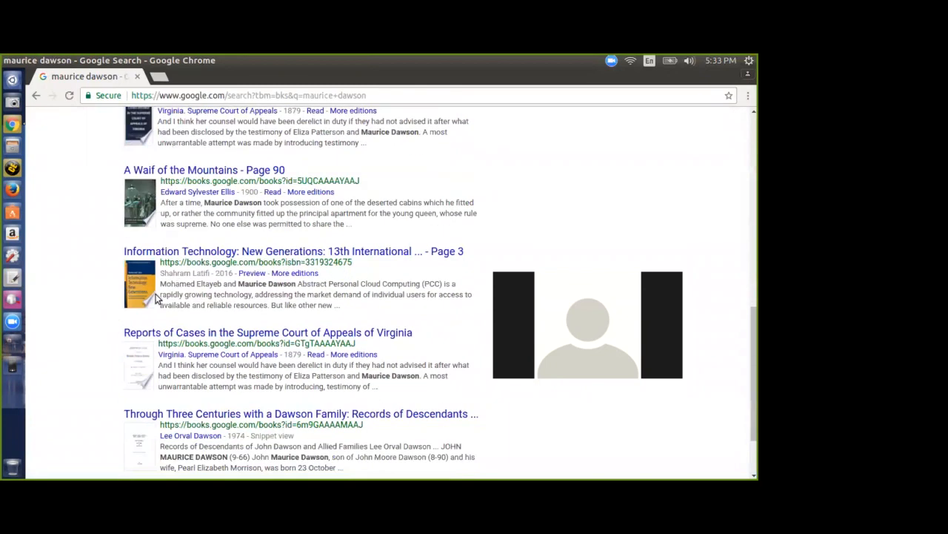
{"action": "scroll", "coordinate": [104, 323], "scroll_direction": "down", "scroll_amount": 3}
{"action": "left_click", "coordinate": [384, 432]}
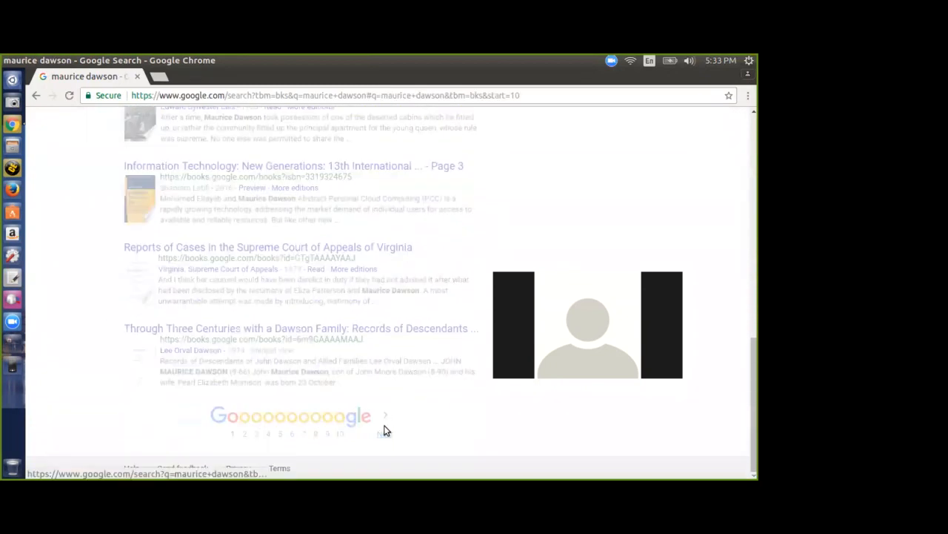
Step: Look through the second page of book results for mentions of the person and go on to the third page
{"action": "scroll", "coordinate": [385, 424], "scroll_direction": "down", "scroll_amount": 4}
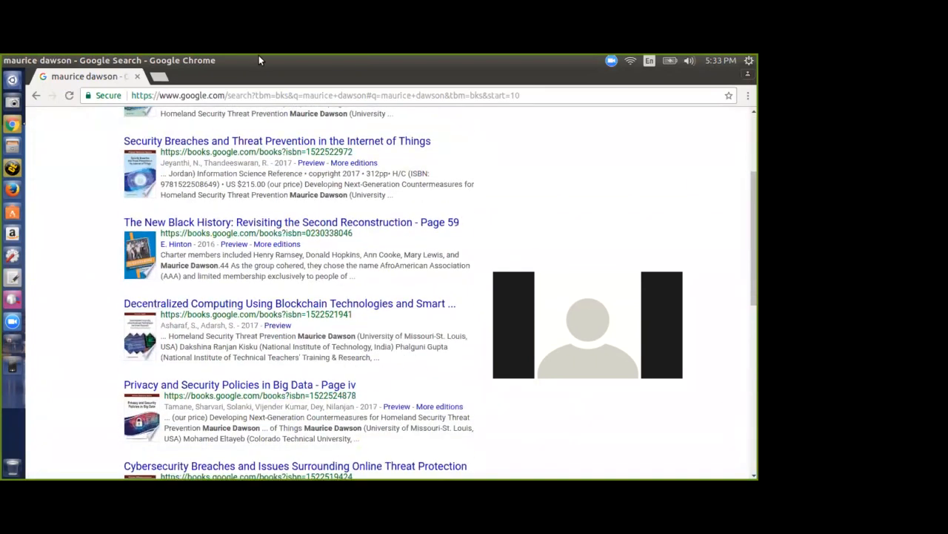
{"action": "scroll", "coordinate": [117, 289], "scroll_direction": "down", "scroll_amount": 5}
{"action": "scroll", "coordinate": [117, 292], "scroll_direction": "down", "scroll_amount": 5}
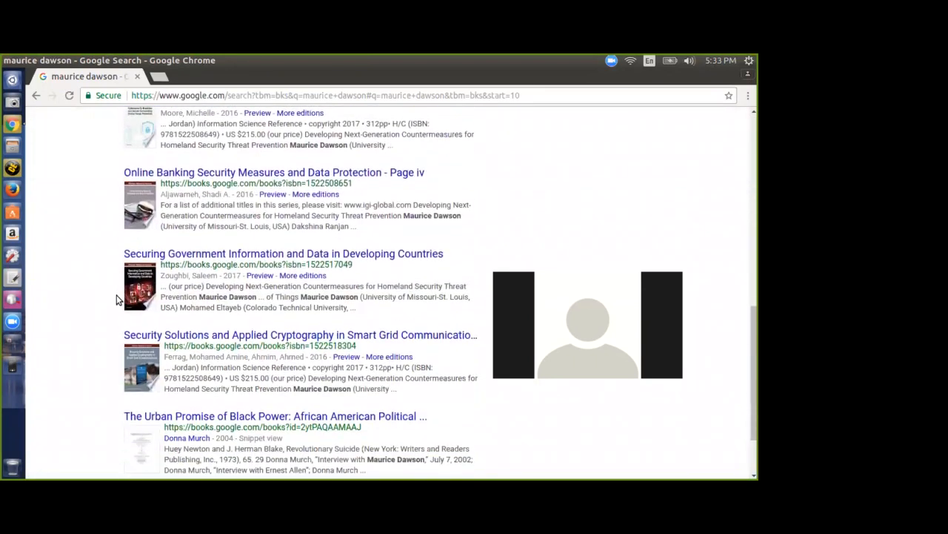
{"action": "scroll", "coordinate": [123, 294], "scroll_direction": "down", "scroll_amount": 1}
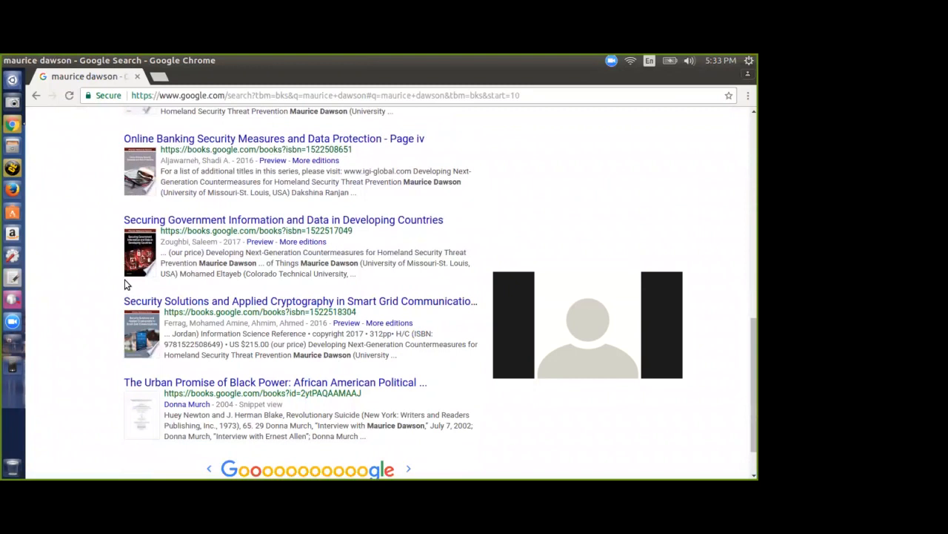
{"action": "scroll", "coordinate": [125, 280], "scroll_direction": "down", "scroll_amount": 2}
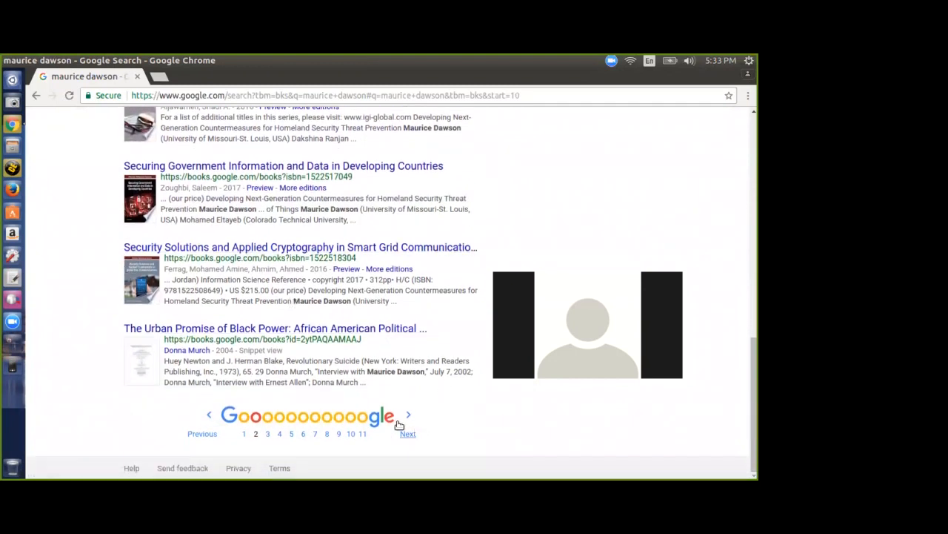
{"action": "left_click", "coordinate": [407, 430]}
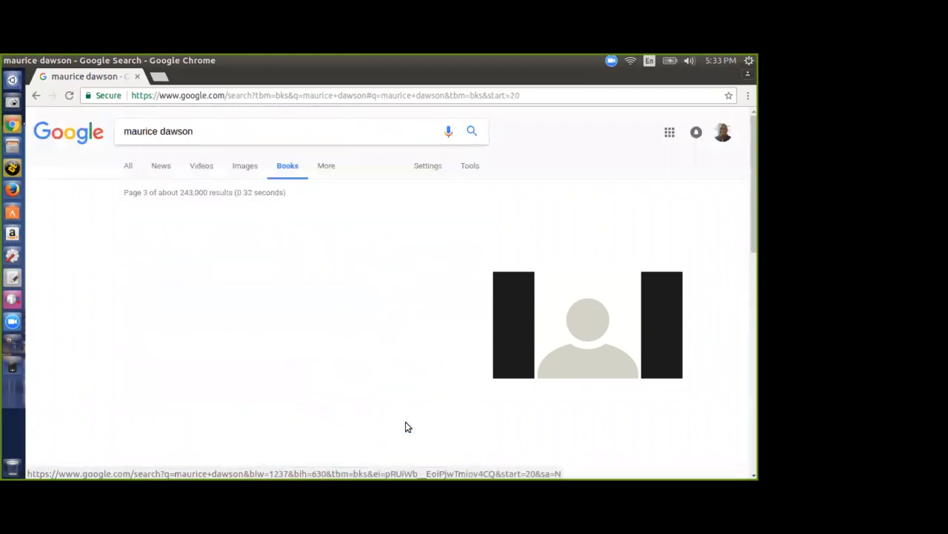
Step: Examine the third page of book results for publications mentioning the person and continue to the fourth page
{"action": "scroll", "coordinate": [408, 421], "scroll_direction": "down", "scroll_amount": 1}
{"action": "scroll", "coordinate": [409, 421], "scroll_direction": "down", "scroll_amount": 5}
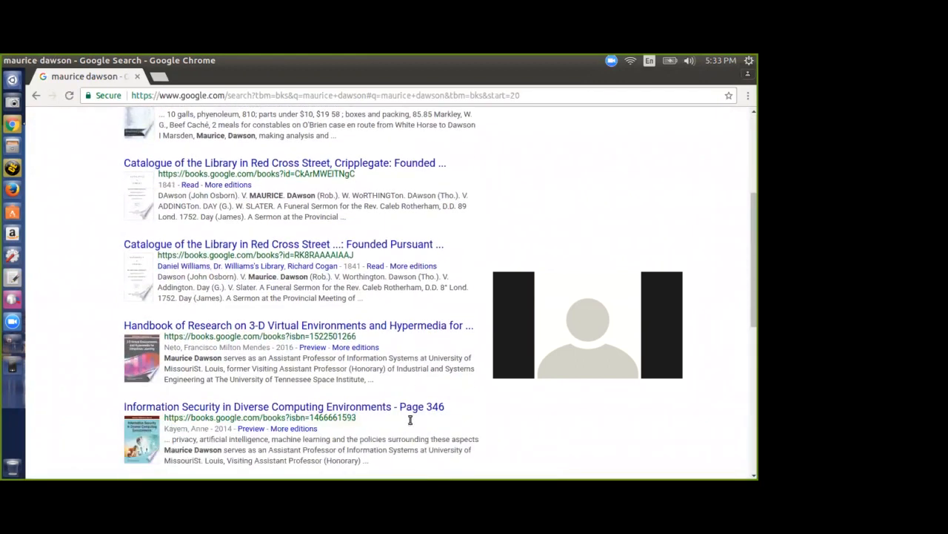
{"action": "scroll", "coordinate": [412, 417], "scroll_direction": "down", "scroll_amount": 1}
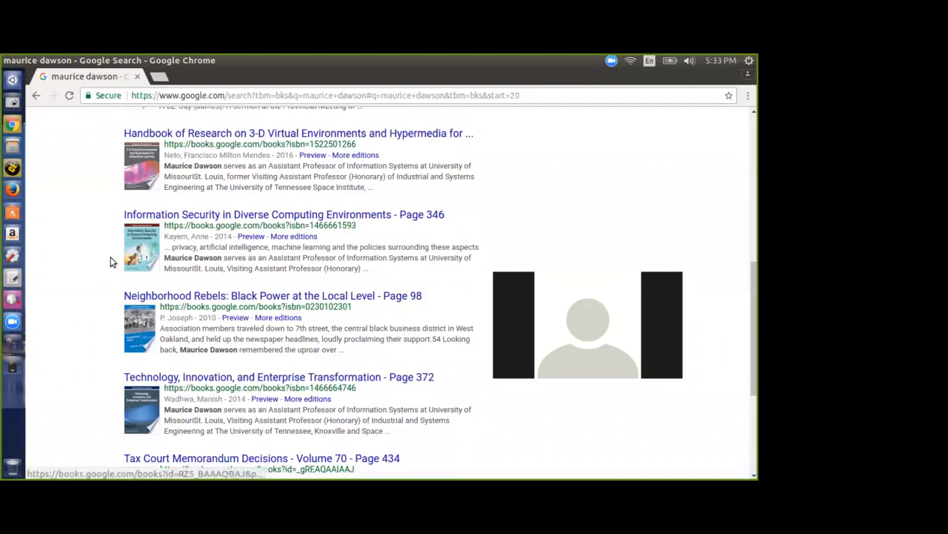
{"action": "scroll", "coordinate": [107, 263], "scroll_direction": "down", "scroll_amount": 1}
{"action": "scroll", "coordinate": [102, 260], "scroll_direction": "down", "scroll_amount": 2}
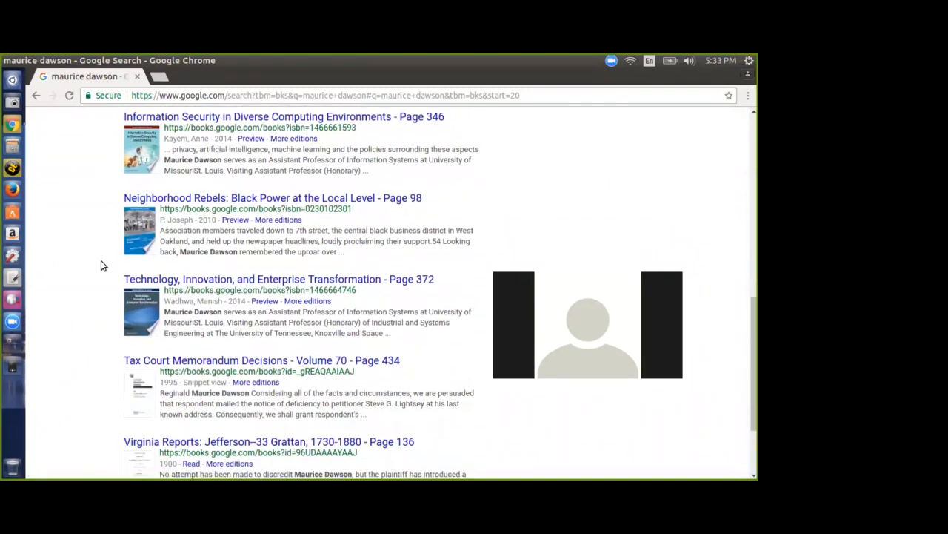
{"action": "left_click", "coordinate": [410, 431]}
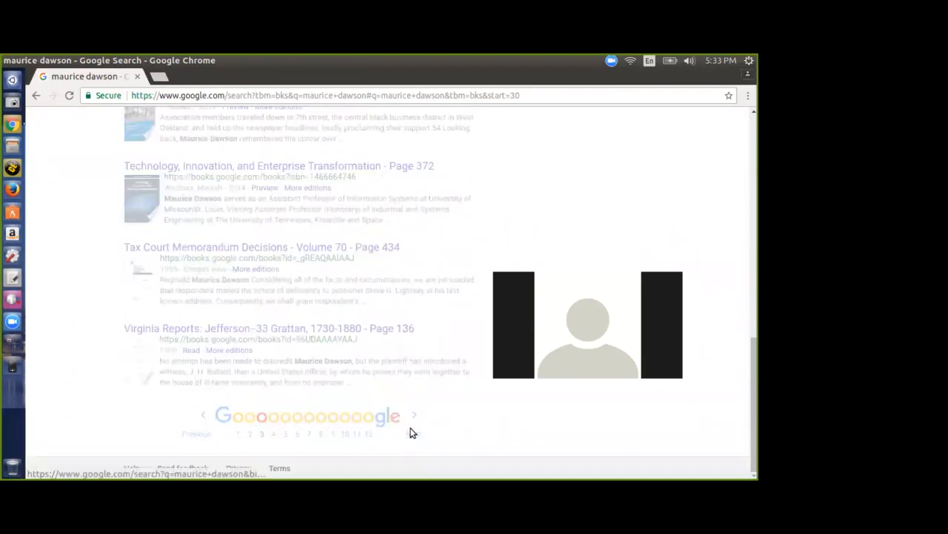
Step: Skim the fourth and fifth pages of book results for relevant titles
{"action": "scroll", "coordinate": [433, 409], "scroll_direction": "down", "scroll_amount": 3}
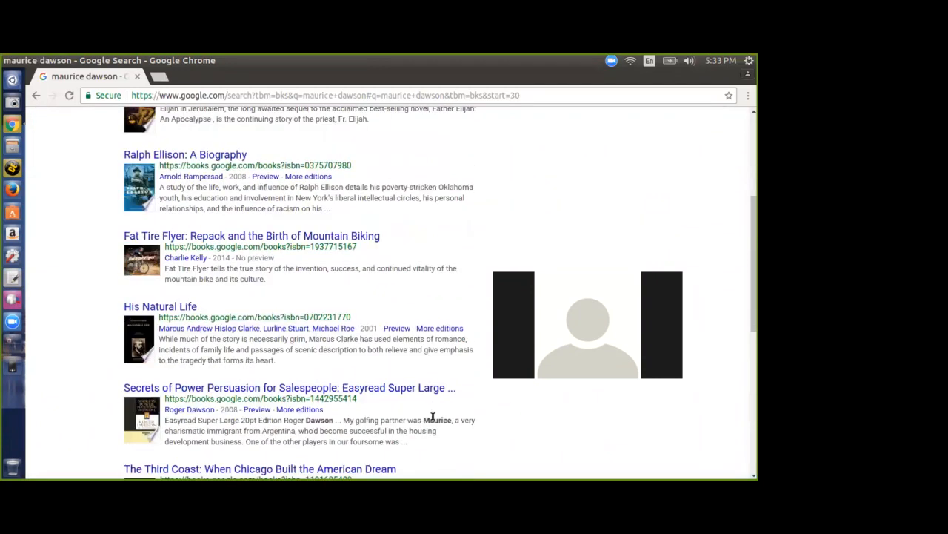
{"action": "scroll", "coordinate": [438, 418], "scroll_direction": "down", "scroll_amount": 5}
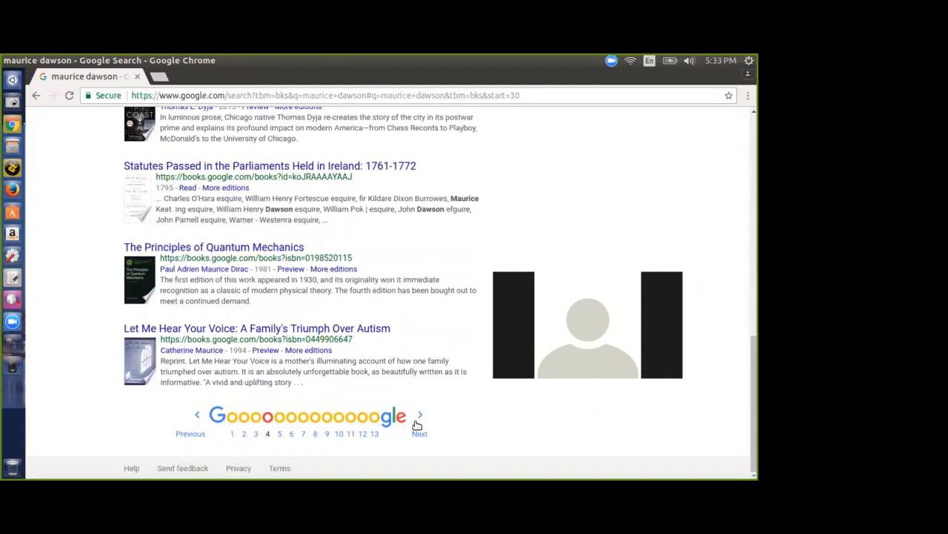
{"action": "left_click", "coordinate": [419, 431]}
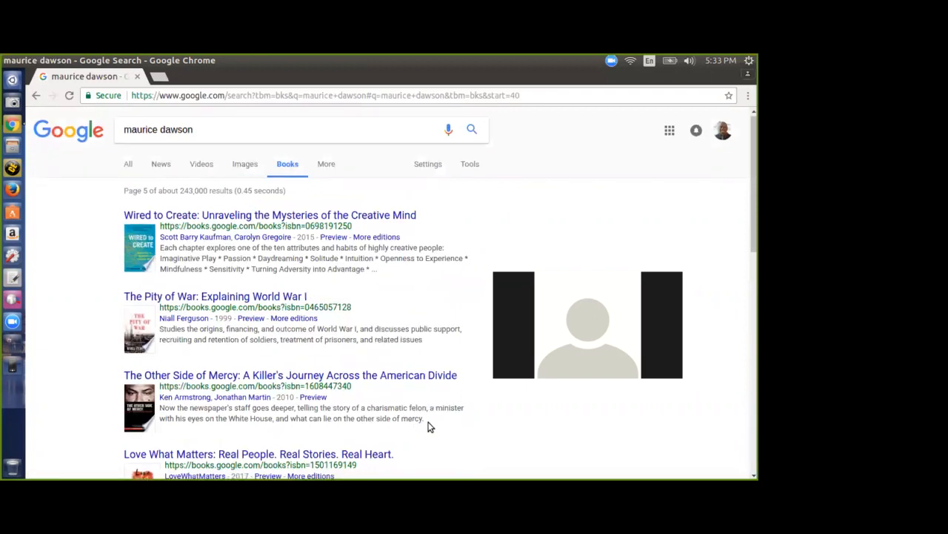
{"action": "scroll", "coordinate": [428, 426], "scroll_direction": "down", "scroll_amount": 3}
{"action": "scroll", "coordinate": [428, 425], "scroll_direction": "down", "scroll_amount": 4}
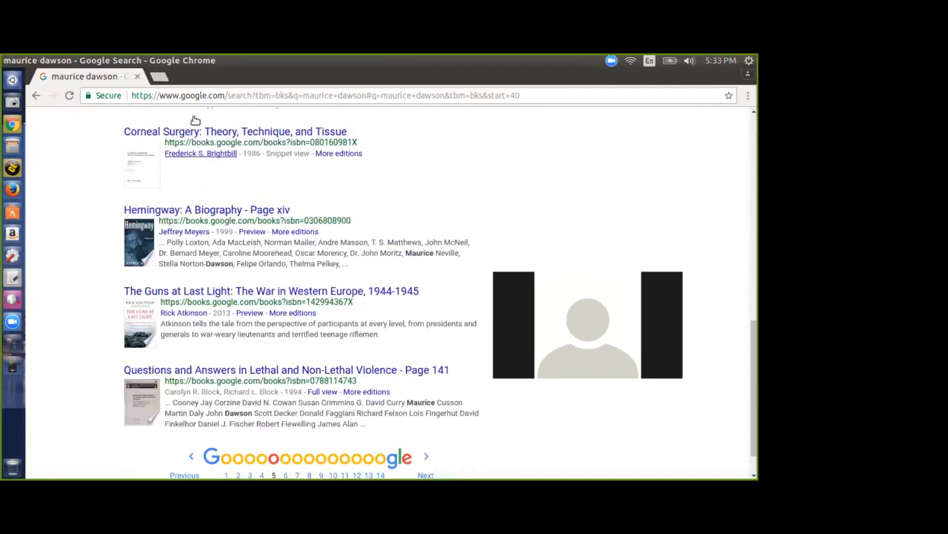
Step: Close the book search, return to Maltego and dismiss the yahoo.com email entity's details without changes
{"action": "left_click", "coordinate": [137, 76]}
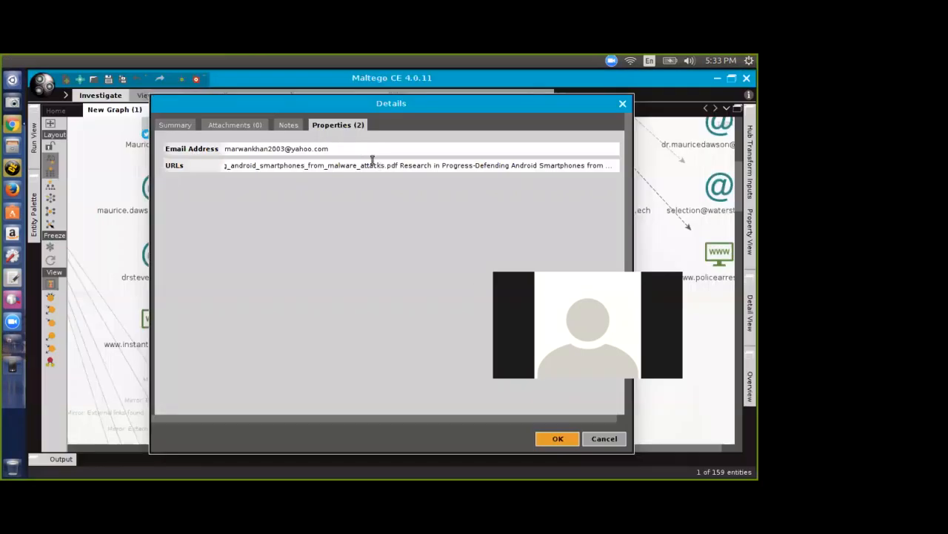
{"action": "left_click", "coordinate": [604, 438]}
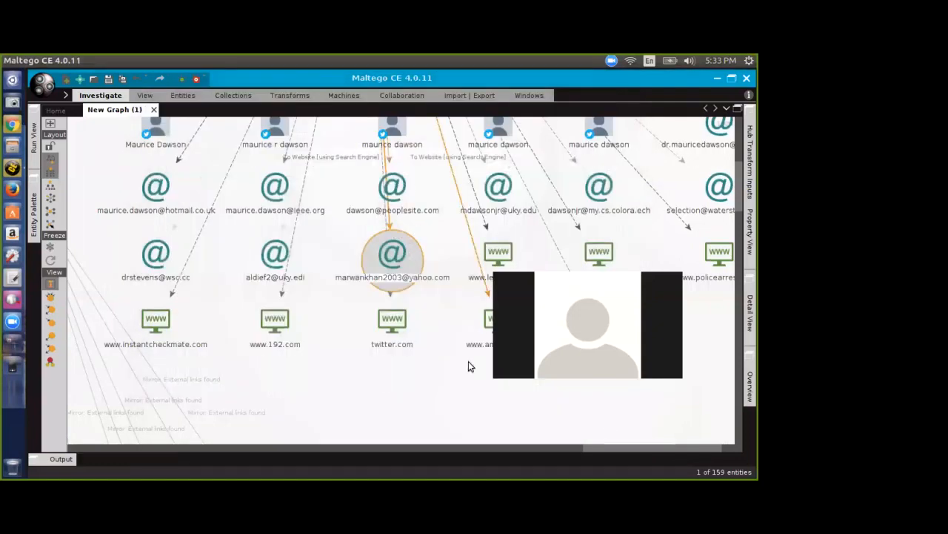
Step: Move the person's uky.edu email address entity into the empty area of the graph below the twitter.com website entity
{"action": "left_click_drag", "start_coordinate": [692, 444], "coordinate": [648, 443]}
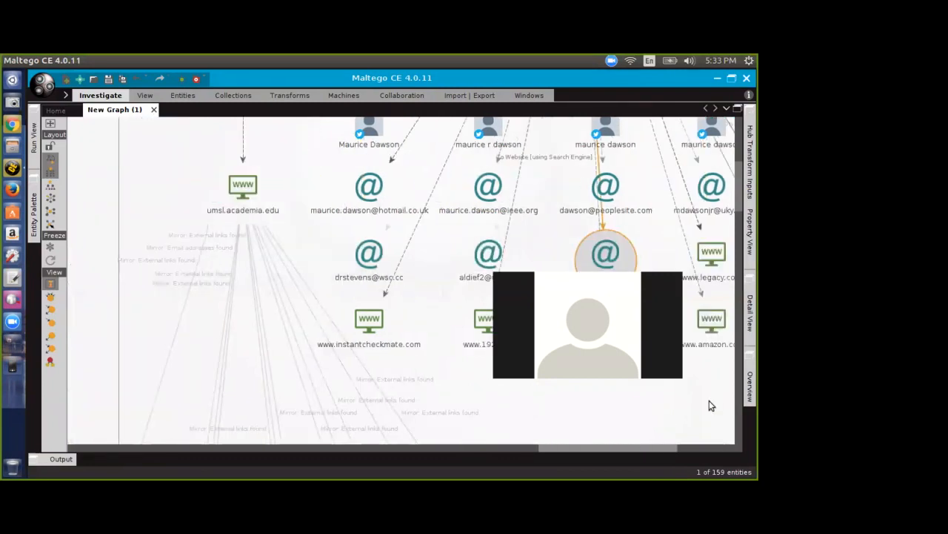
{"action": "mouse_move", "coordinate": [738, 198]}
{"action": "left_mouse_down"}
{"action": "mouse_move", "coordinate": [730, 256]}
{"action": "mouse_move", "coordinate": [738, 180]}
{"action": "left_mouse_up"}
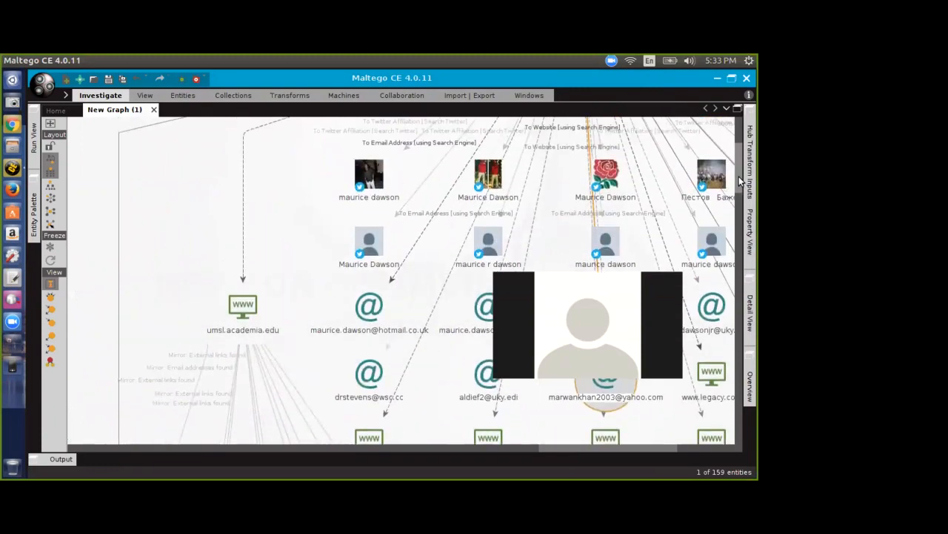
{"action": "left_click_drag", "start_coordinate": [740, 181], "coordinate": [739, 193]}
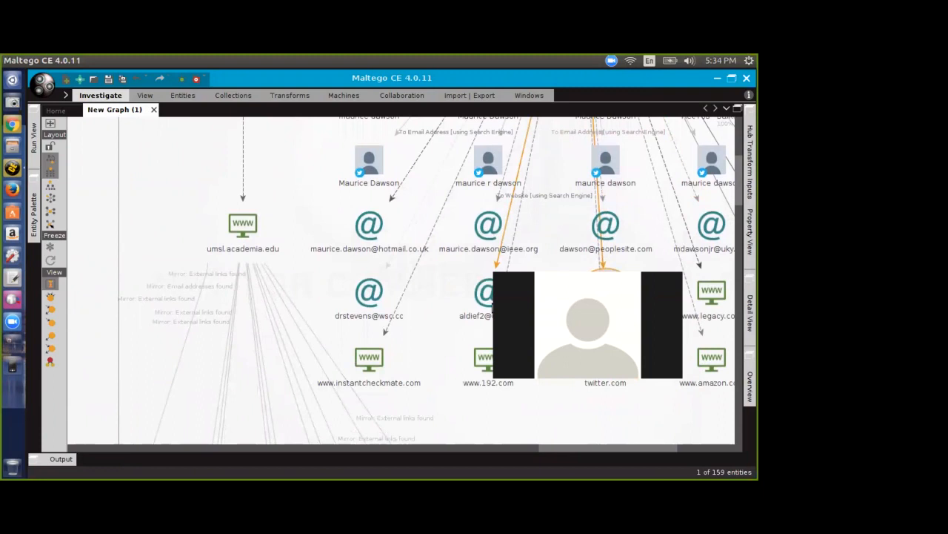
{"action": "left_click", "coordinate": [486, 298]}
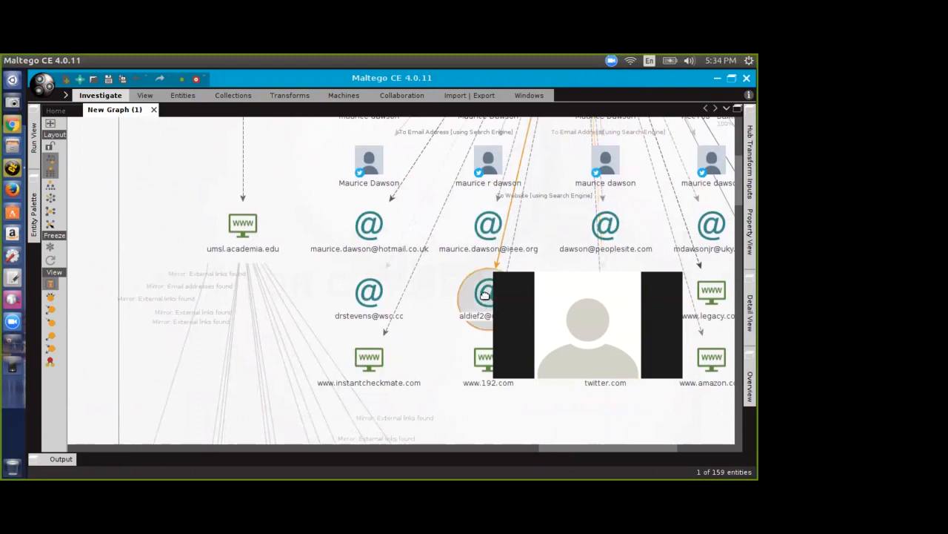
{"action": "left_click", "coordinate": [712, 231]}
{"action": "left_click_drag", "start_coordinate": [712, 228], "coordinate": [549, 436]}
{"action": "scroll", "coordinate": [638, 412], "scroll_direction": "down", "scroll_amount": 1}
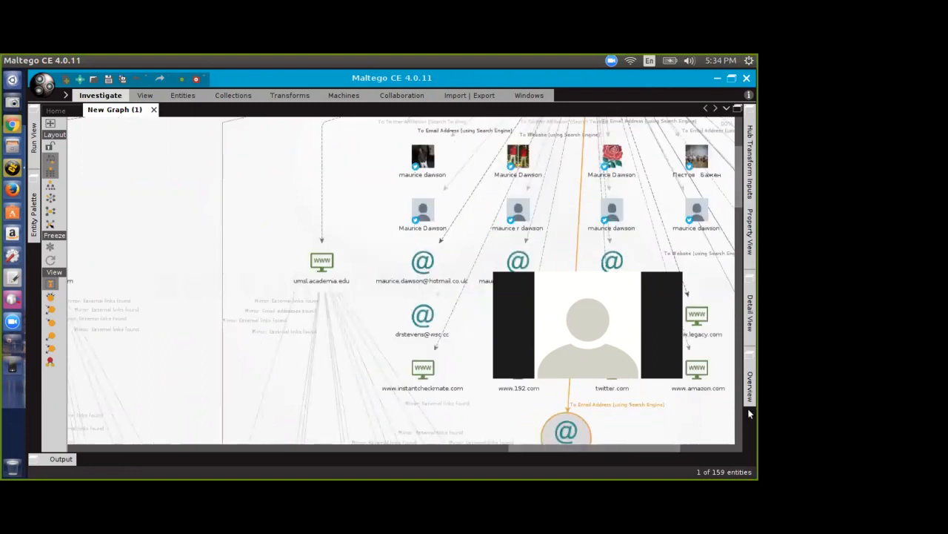
{"action": "left_click", "coordinate": [740, 239]}
{"action": "left_click_drag", "start_coordinate": [582, 205], "coordinate": [626, 278]}
{"action": "left_click_drag", "start_coordinate": [524, 447], "coordinate": [578, 448]}
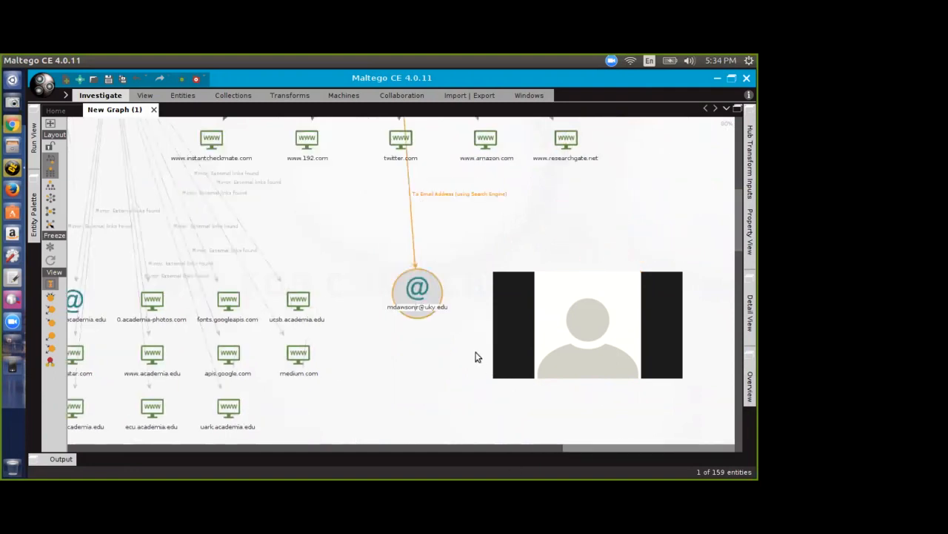
Step: Run the To Website [using Search Engine] transform on the isolated uky.edu email address entity
{"action": "right_click", "coordinate": [418, 283]}
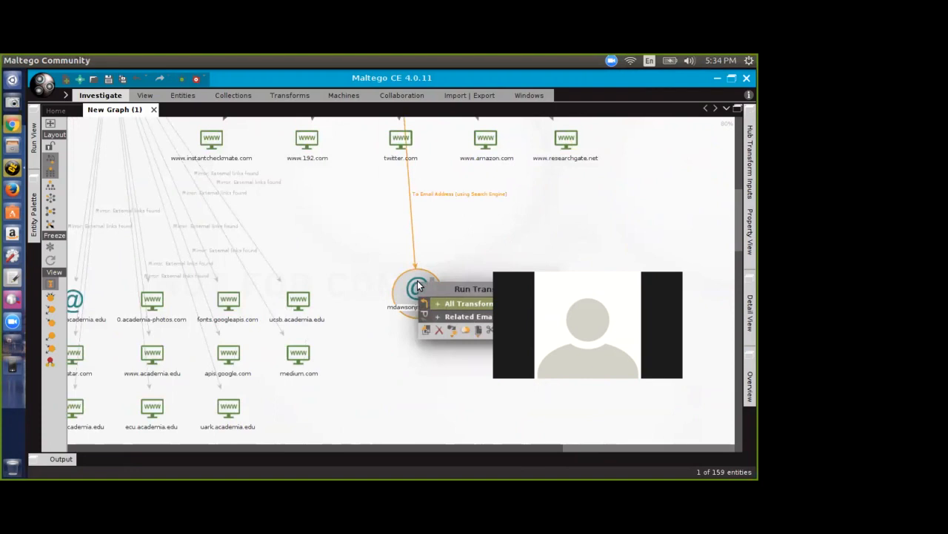
{"action": "left_click", "coordinate": [450, 311]}
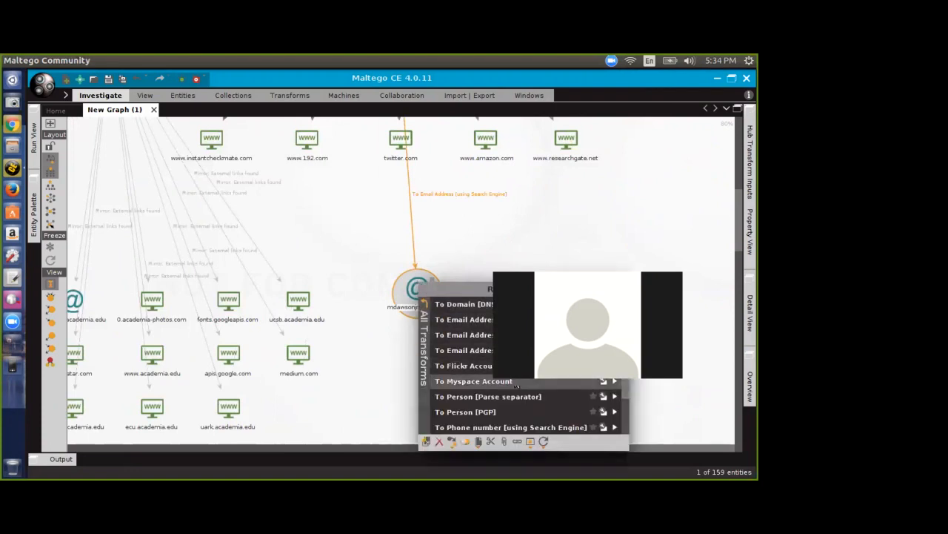
{"action": "scroll", "coordinate": [524, 400], "scroll_direction": "down", "scroll_amount": 3}
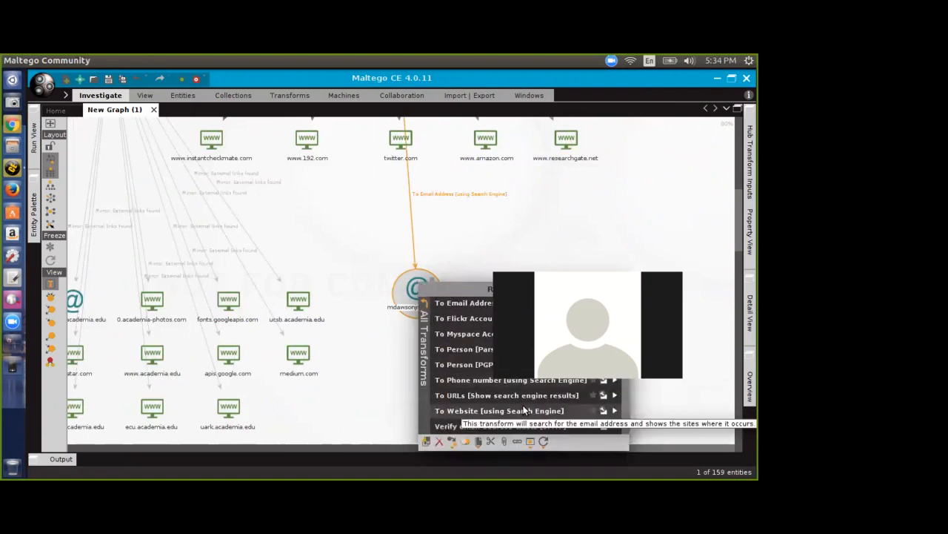
{"action": "left_click", "coordinate": [524, 410]}
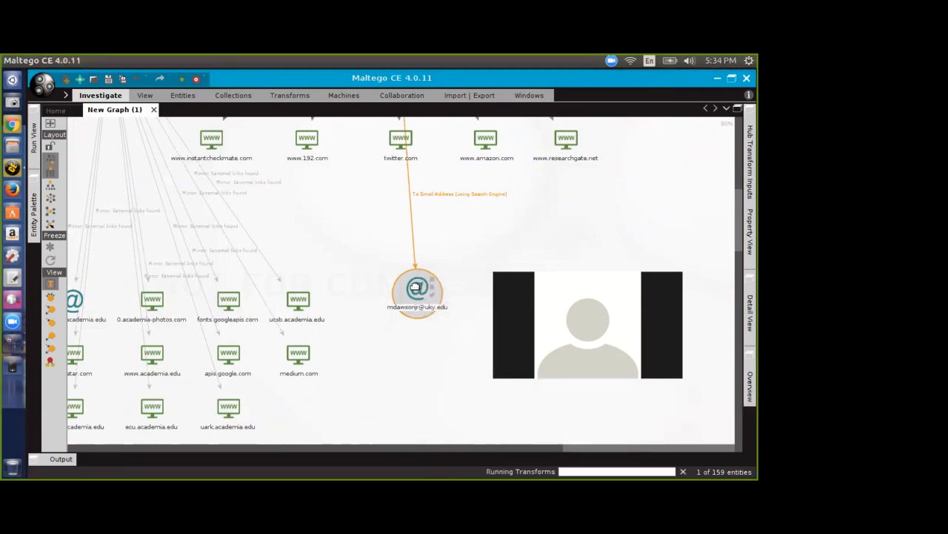
Step: Run the third To Email Address transform from the full transform list on the uky.edu email entity
{"action": "right_click", "coordinate": [415, 287]}
{"action": "left_click", "coordinate": [436, 304]}
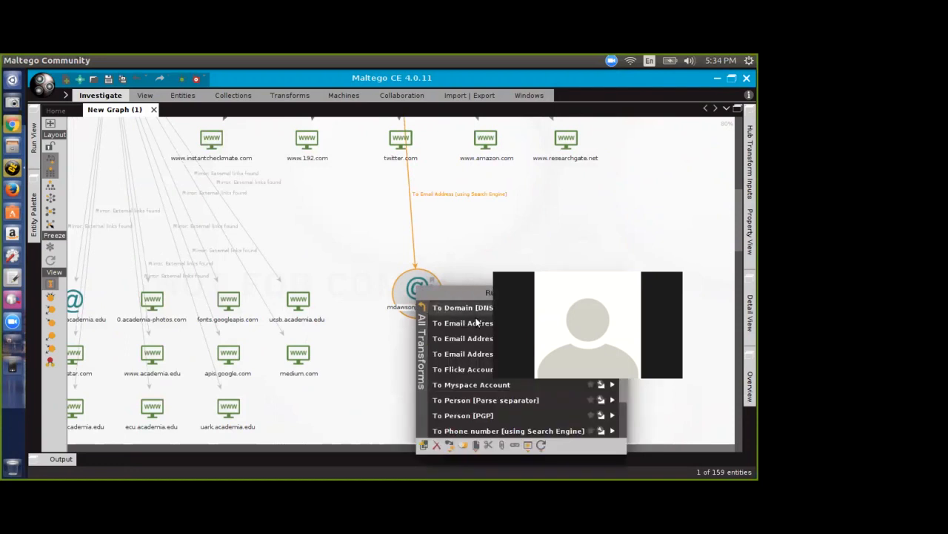
{"action": "scroll", "coordinate": [500, 391], "scroll_direction": "down", "scroll_amount": 3}
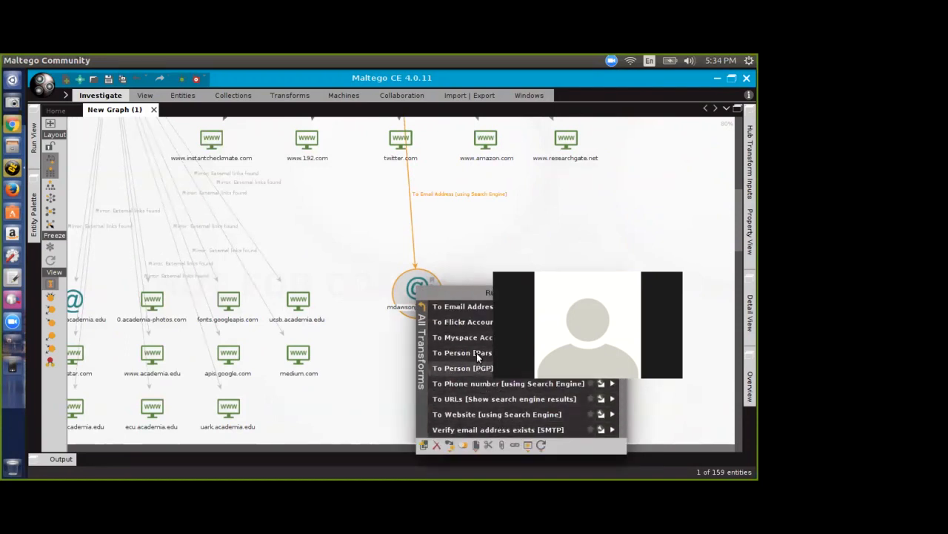
{"action": "scroll", "coordinate": [474, 326], "scroll_direction": "up", "scroll_amount": 3}
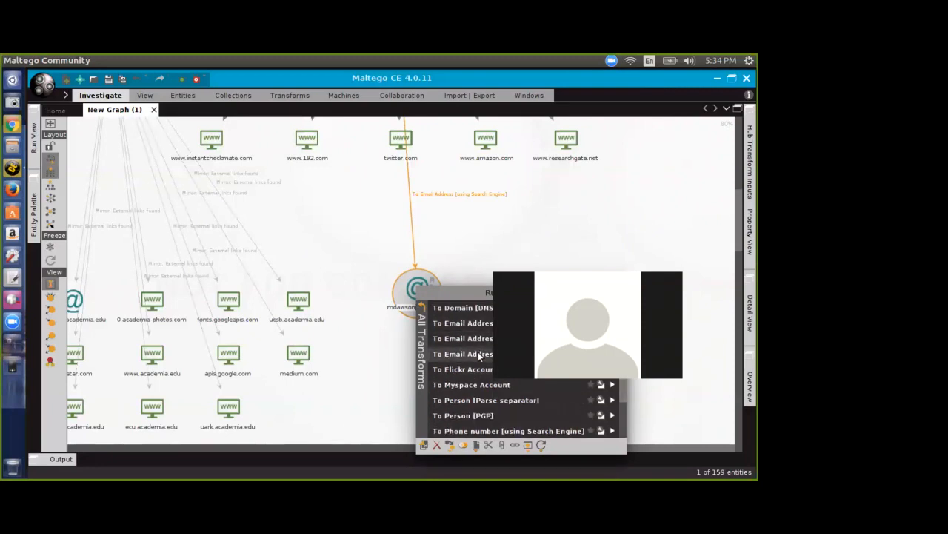
{"action": "left_click", "coordinate": [478, 352]}
Step: Run the To URLs [Show search engine results] transform on the person's uky.edu email address entity
{"action": "right_click", "coordinate": [415, 286]}
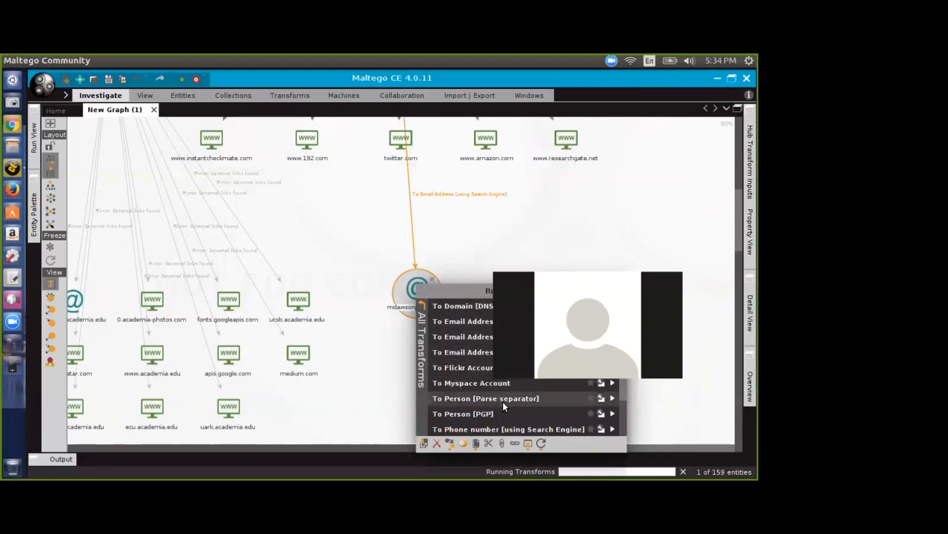
{"action": "scroll", "coordinate": [502, 400], "scroll_direction": "down", "scroll_amount": 3}
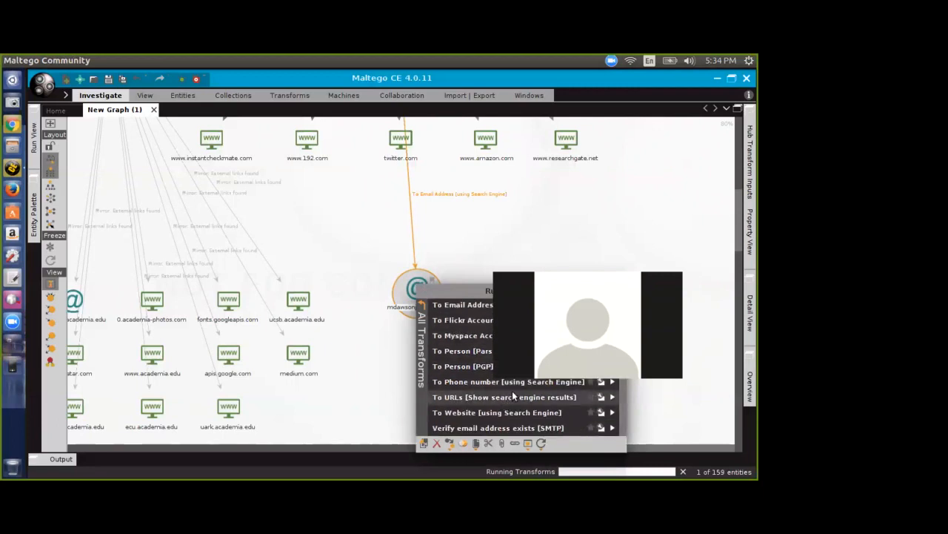
{"action": "left_click", "coordinate": [512, 396]}
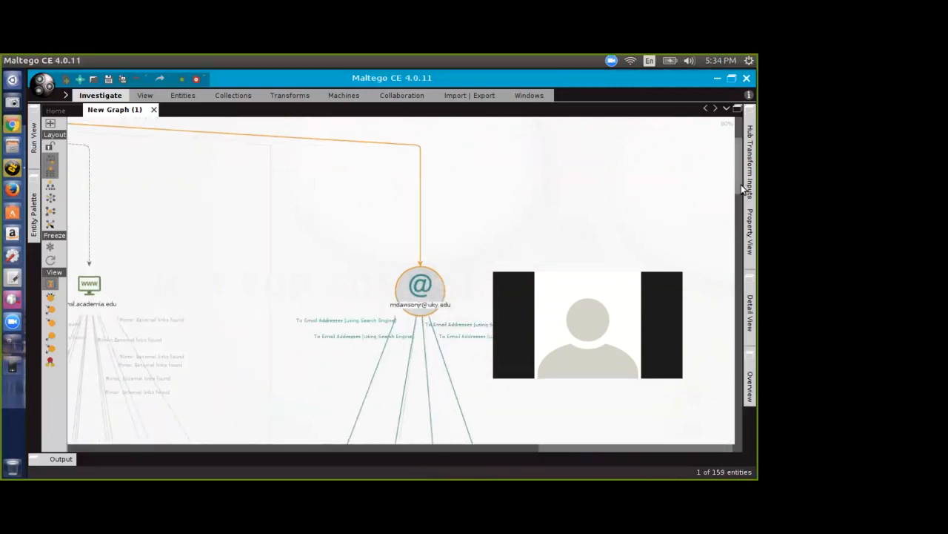
Step: Review the email address entities linked below the uky.edu address, selecting the uky.edi, second uky.edu and umsl.edu ones in turn
{"action": "left_click_drag", "start_coordinate": [739, 183], "coordinate": [733, 239]}
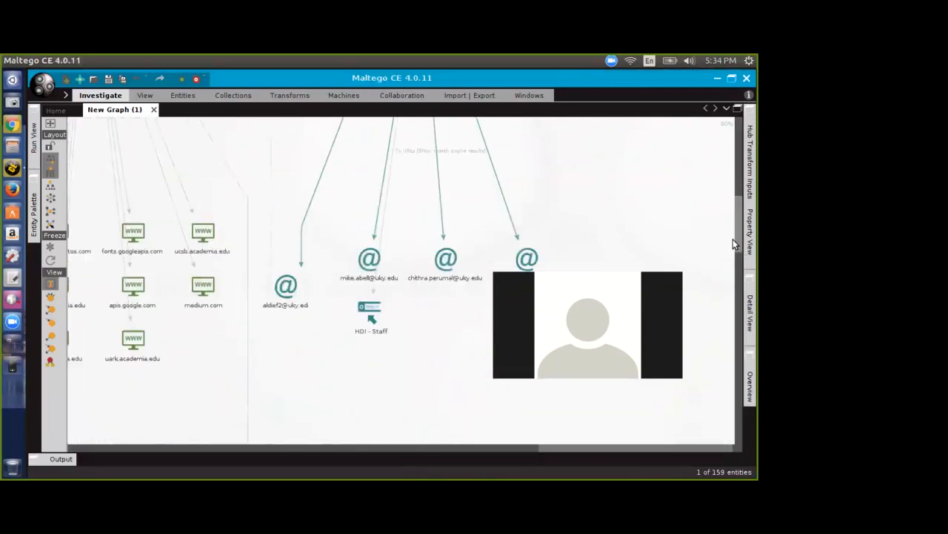
{"action": "scroll", "coordinate": [499, 358], "scroll_direction": "up", "scroll_amount": 3}
{"action": "scroll", "coordinate": [500, 358], "scroll_direction": "down", "scroll_amount": 1}
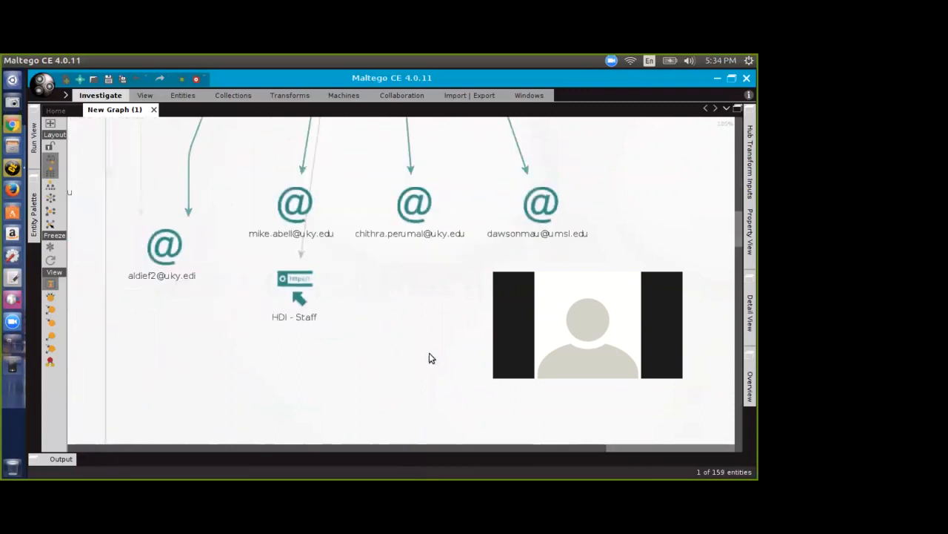
{"action": "left_click", "coordinate": [165, 251]}
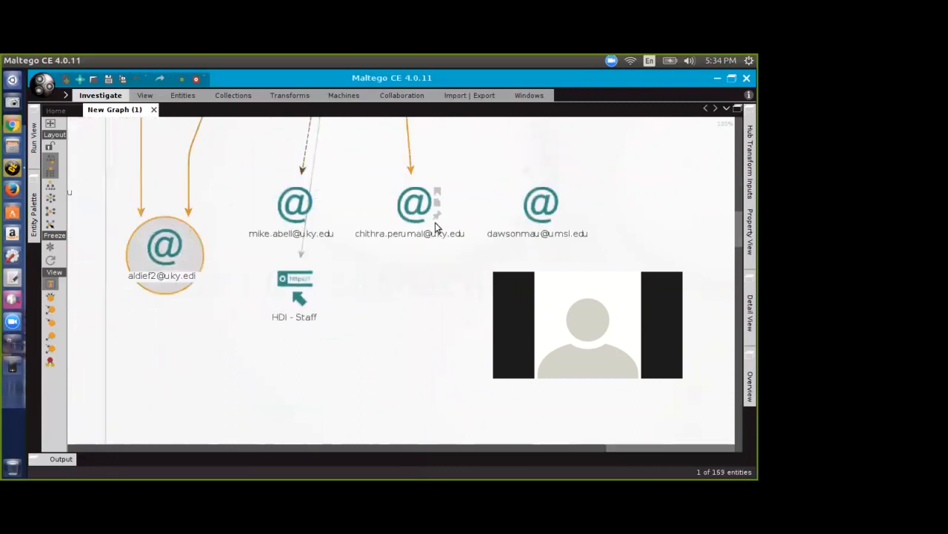
{"action": "left_click", "coordinate": [407, 204]}
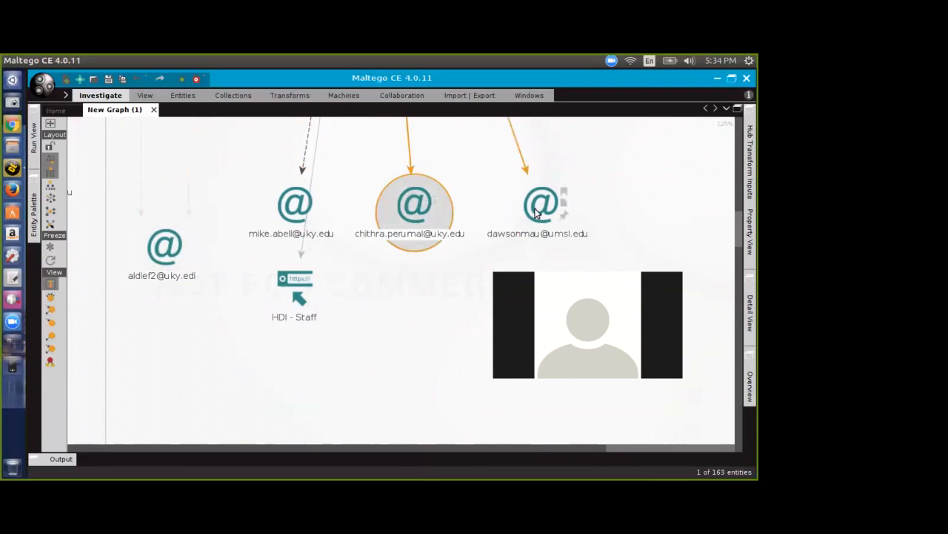
{"action": "left_click", "coordinate": [537, 211]}
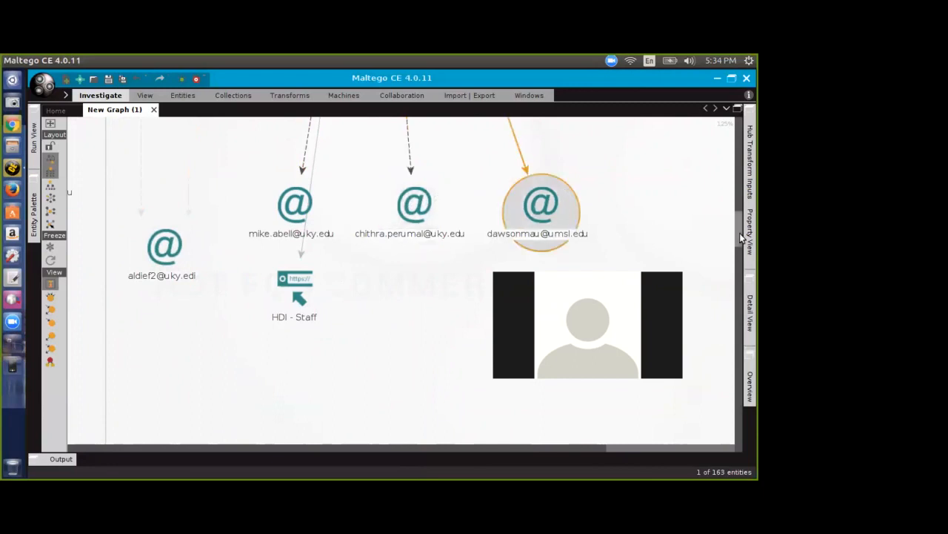
Step: Inspect the source URL in the umsl.edu email entity's properties and dismiss the details without changes
{"action": "mouse_move", "coordinate": [741, 236]}
{"action": "left_mouse_down"}
{"action": "mouse_move", "coordinate": [729, 179]}
{"action": "mouse_move", "coordinate": [731, 231]}
{"action": "left_mouse_up"}
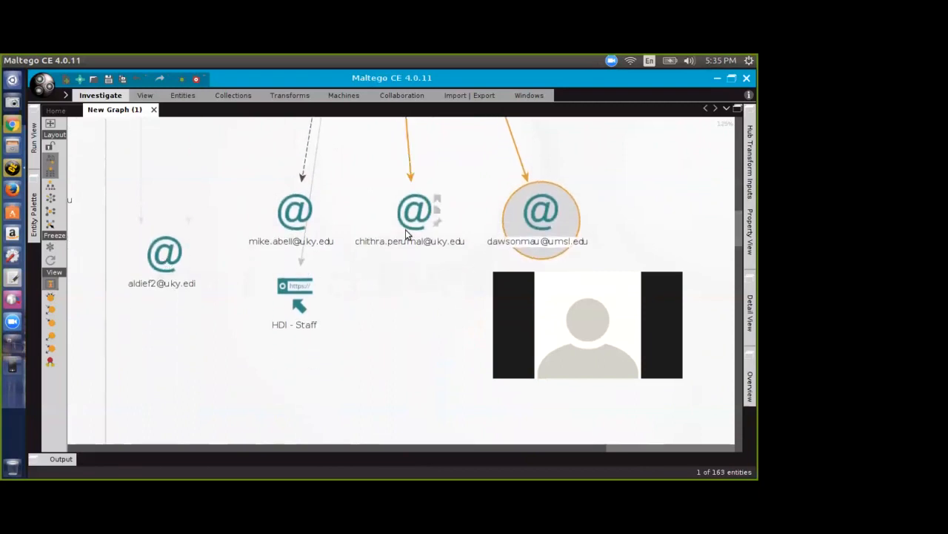
{"action": "double_click", "coordinate": [527, 212]}
{"action": "left_click", "coordinate": [344, 126]}
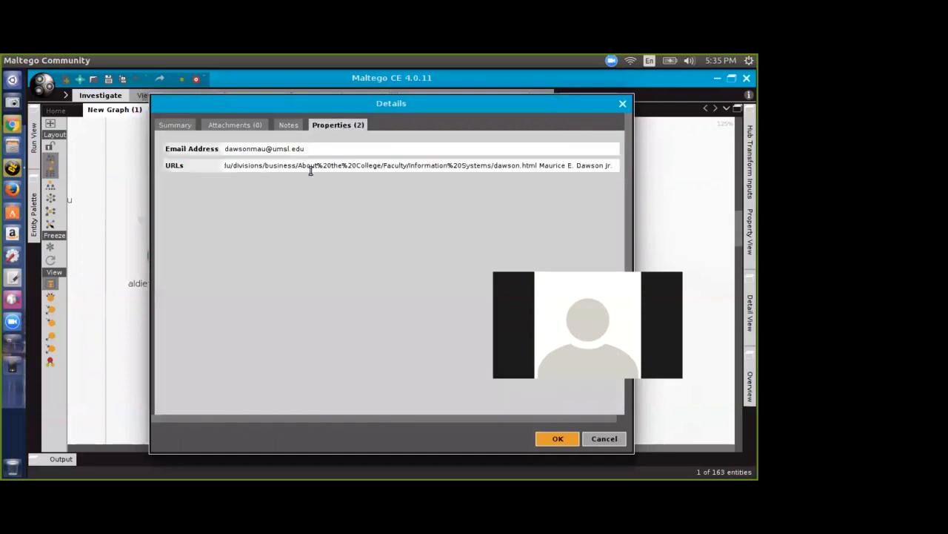
{"action": "left_click_drag", "start_coordinate": [372, 166], "coordinate": [189, 166]}
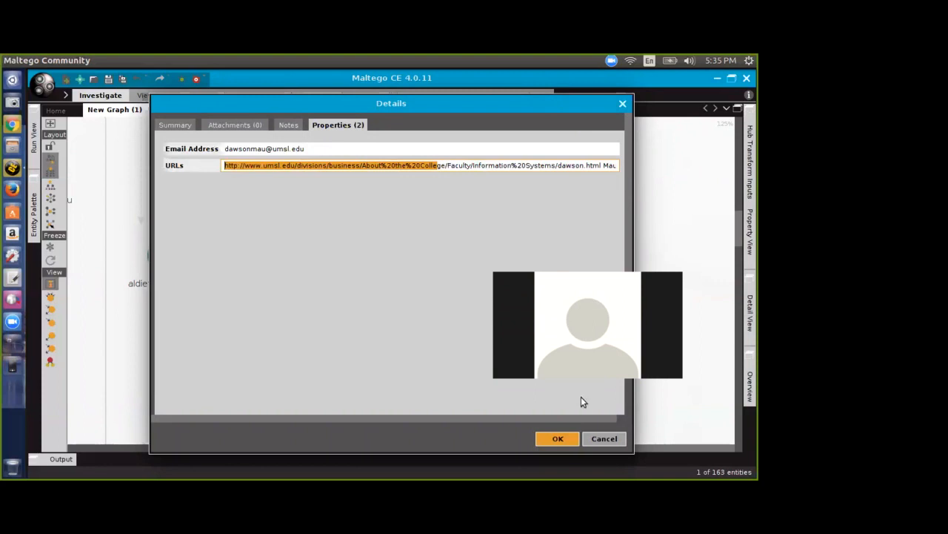
{"action": "left_click", "coordinate": [604, 438]}
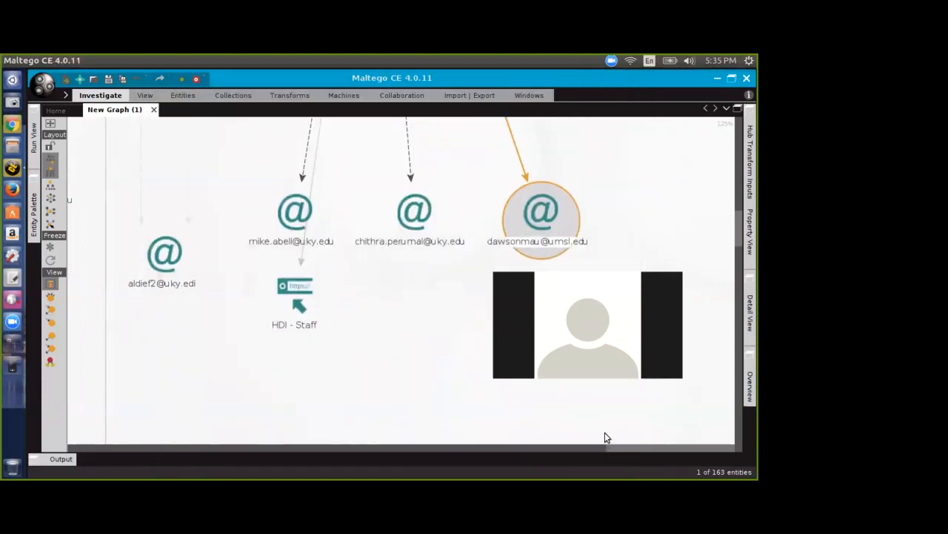
Step: Run the To Phone number [using Search Engine] transform on the umsl.edu email address entity
{"action": "right_click", "coordinate": [517, 224]}
{"action": "left_click", "coordinate": [523, 244]}
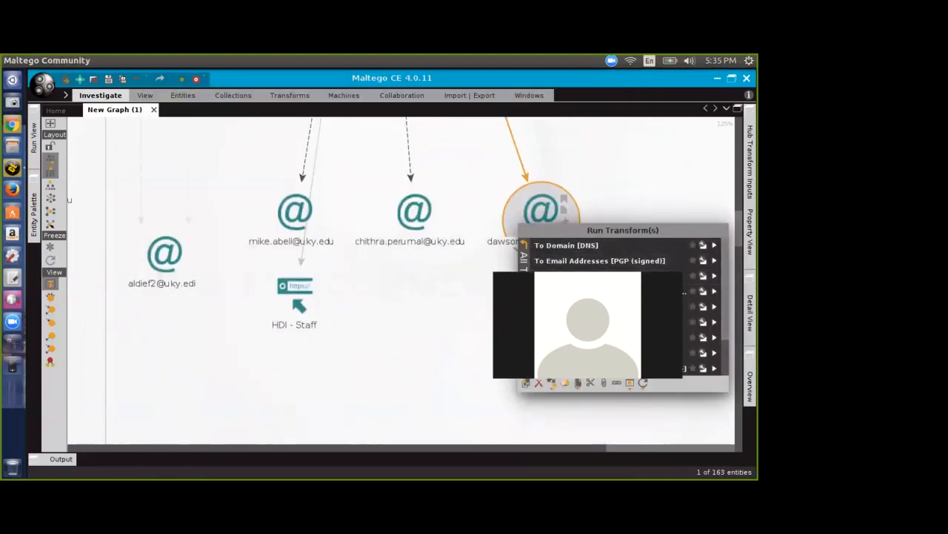
{"action": "scroll", "coordinate": [622, 304], "scroll_direction": "down", "scroll_amount": 2}
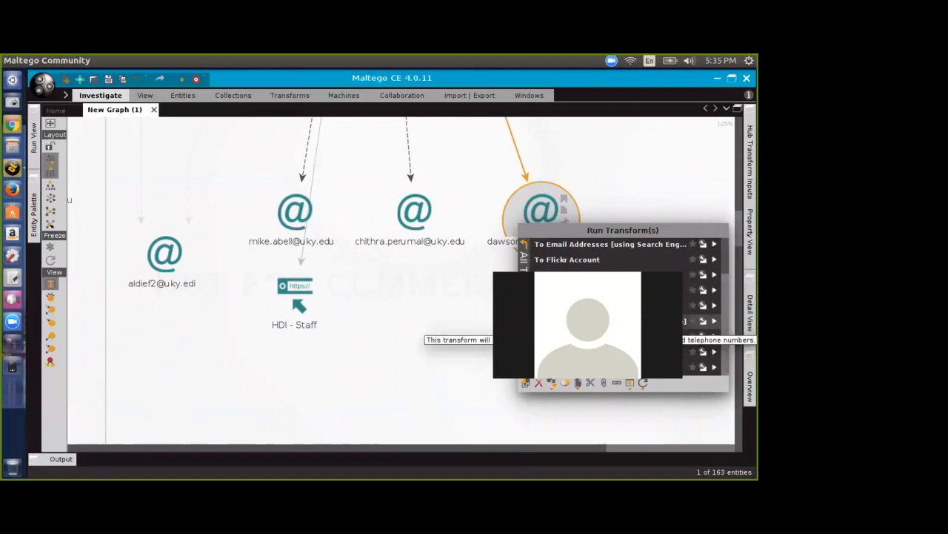
{"action": "left_click", "coordinate": [593, 321]}
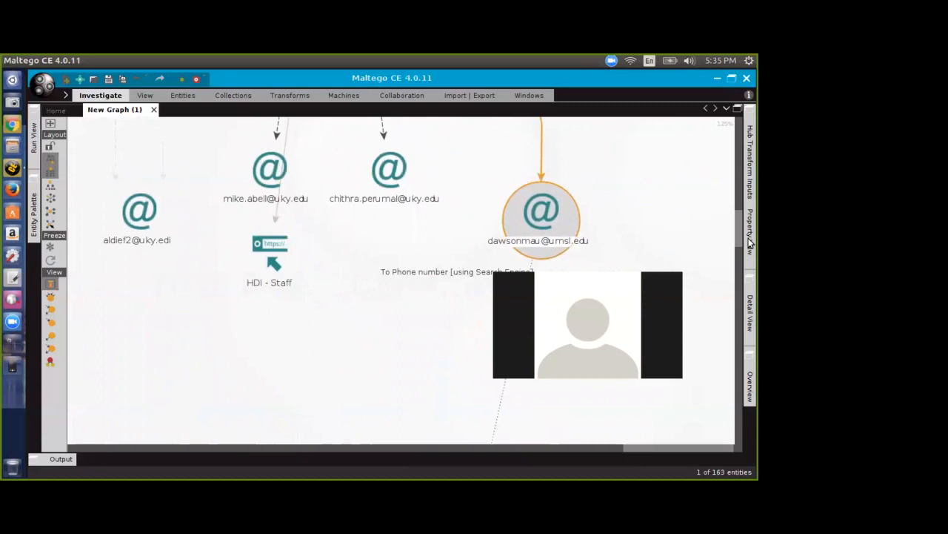
Step: Inspect the second phone number entity's properties and its source URL, and dismiss the details without changes
{"action": "left_click_drag", "start_coordinate": [740, 232], "coordinate": [745, 265]}
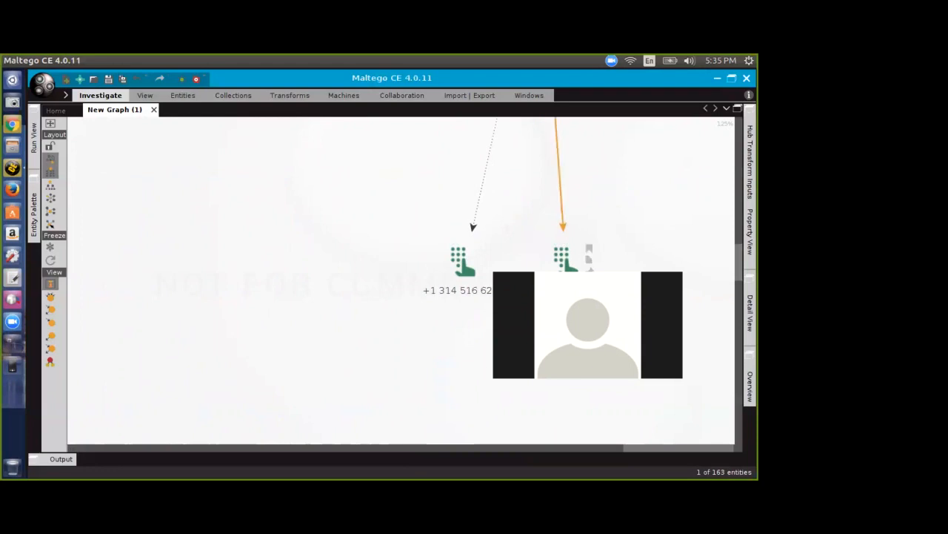
{"action": "double_click", "coordinate": [562, 259]}
{"action": "left_click", "coordinate": [336, 123]}
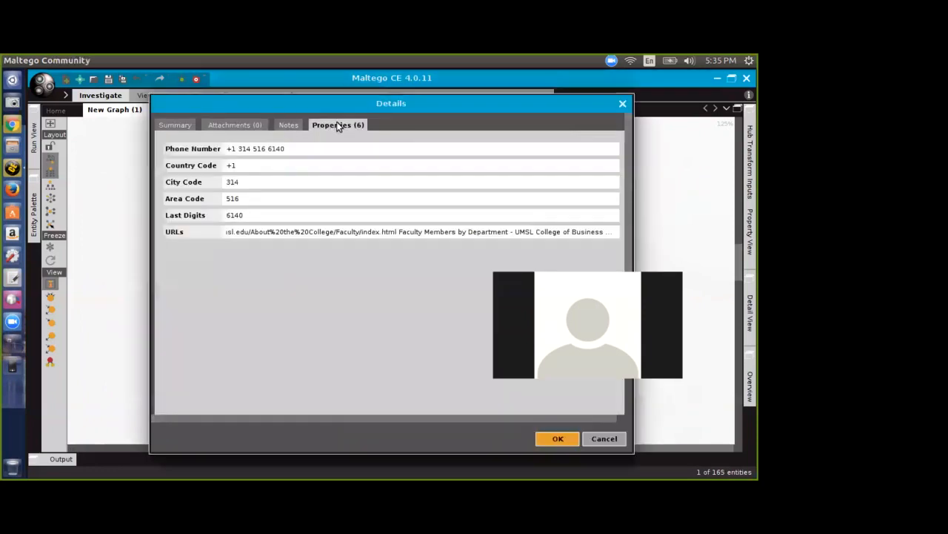
{"action": "left_click", "coordinate": [443, 232]}
{"action": "left_click_drag", "start_coordinate": [443, 232], "coordinate": [159, 235]}
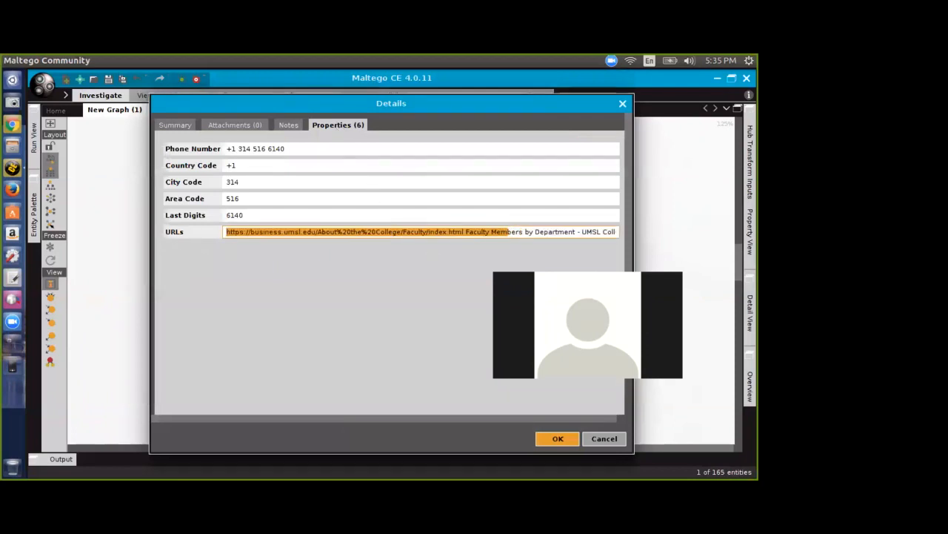
{"action": "left_click", "coordinate": [605, 438]}
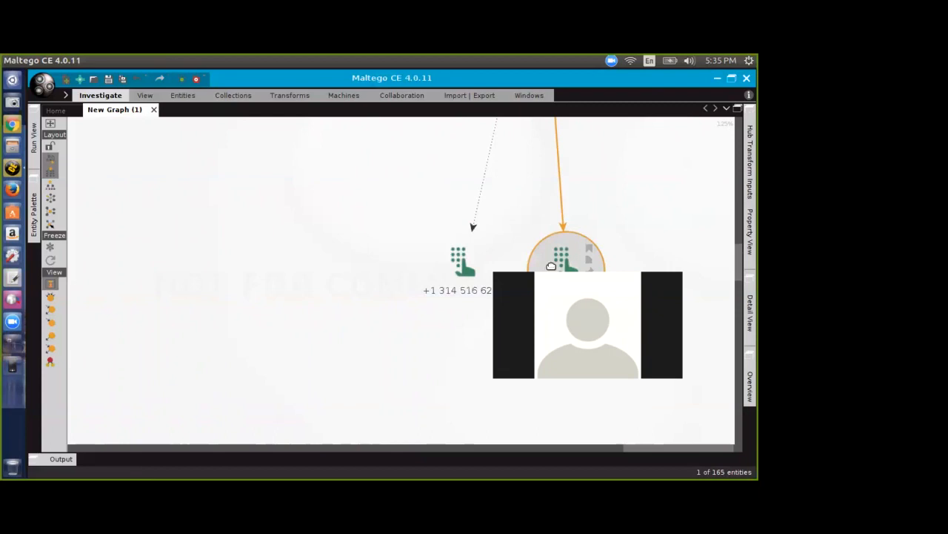
Step: Run the To URLs transform on the other phone number entity linked to the umsl.edu email address
{"action": "left_click", "coordinate": [457, 267]}
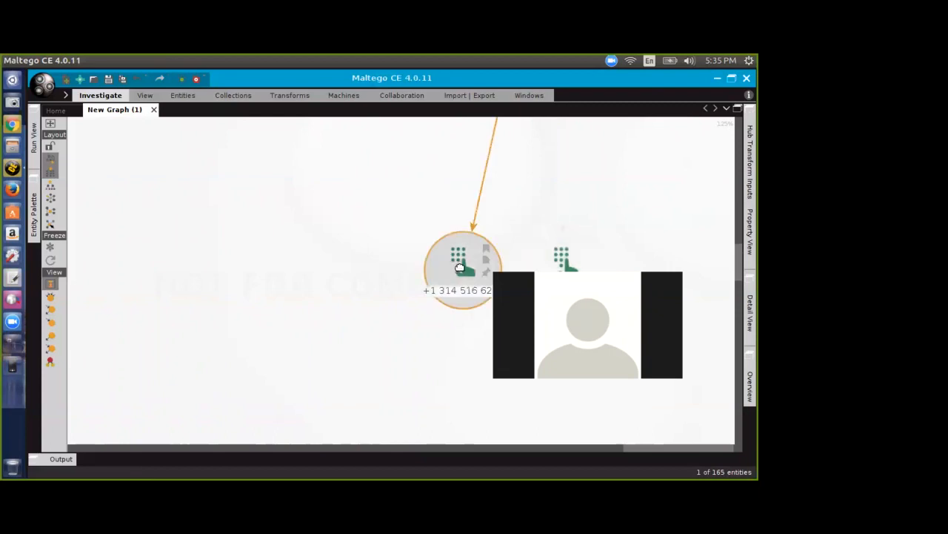
{"action": "right_click", "coordinate": [460, 266]}
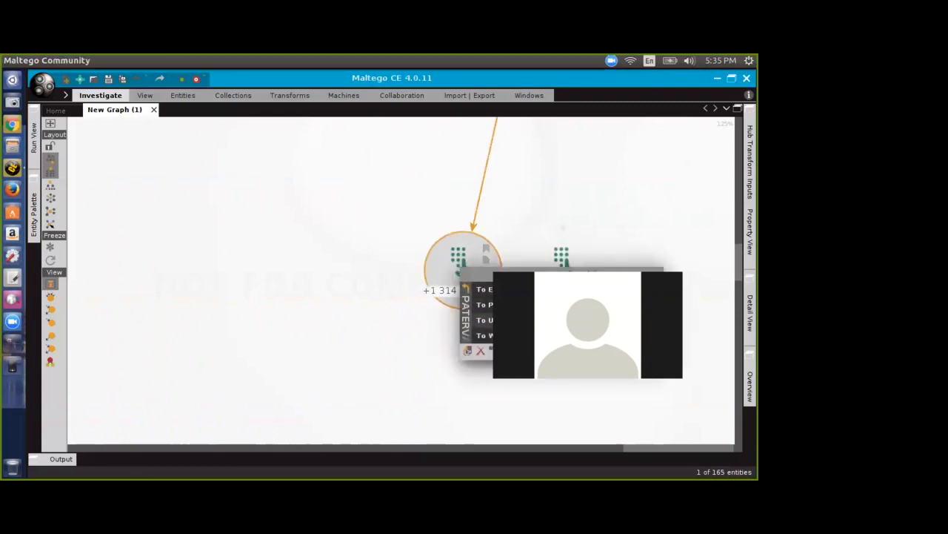
{"action": "left_click", "coordinate": [486, 321]}
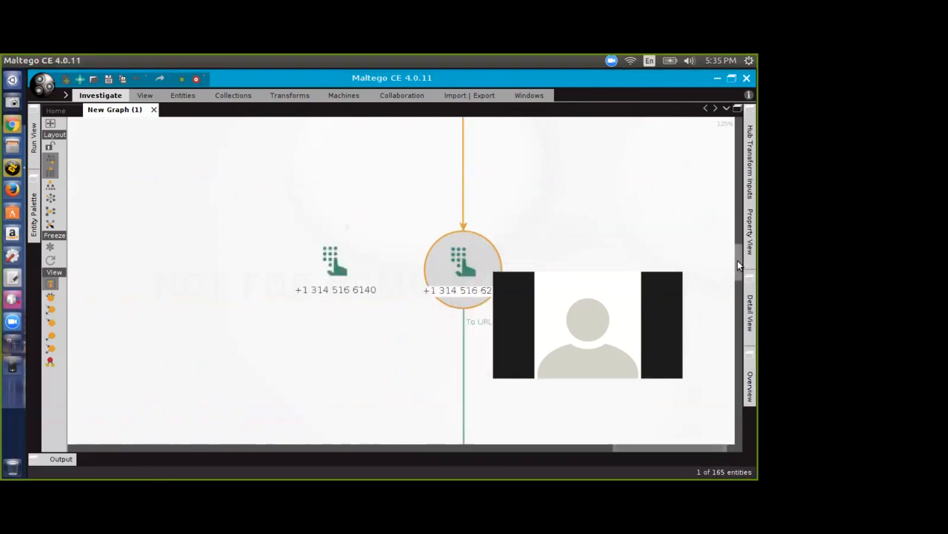
Step: Run the To Images [Found on webpage] transform on the URL entity linked below the phone number
{"action": "left_click_drag", "start_coordinate": [738, 262], "coordinate": [740, 298]}
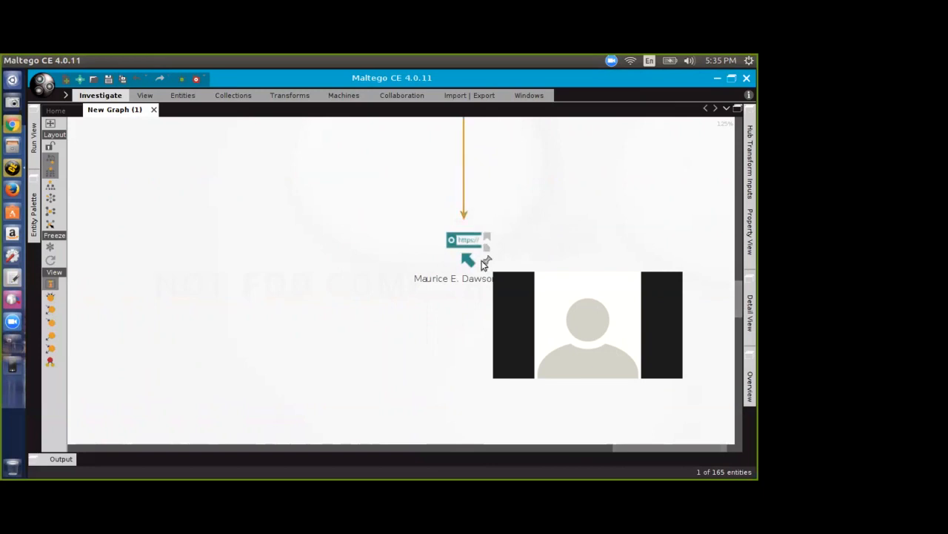
{"action": "right_click", "coordinate": [476, 255]}
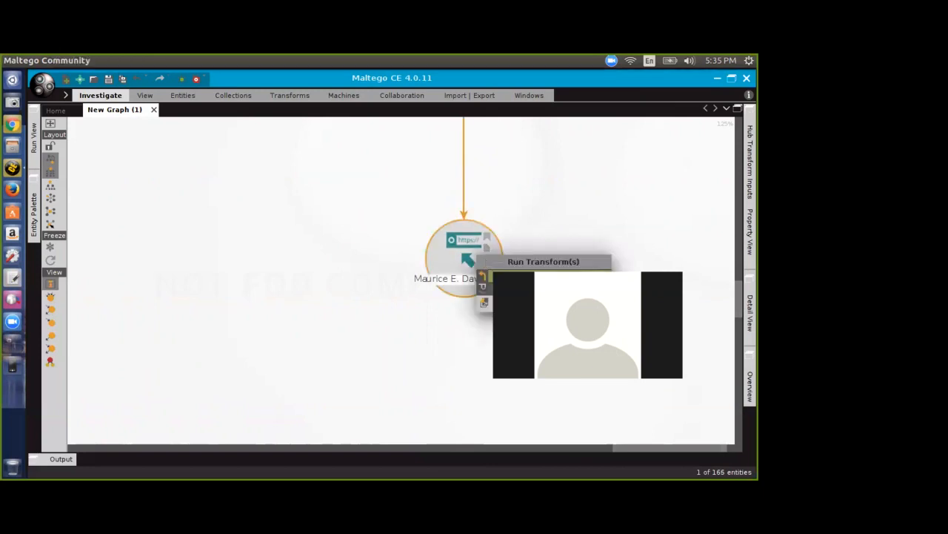
{"action": "left_click", "coordinate": [519, 277]}
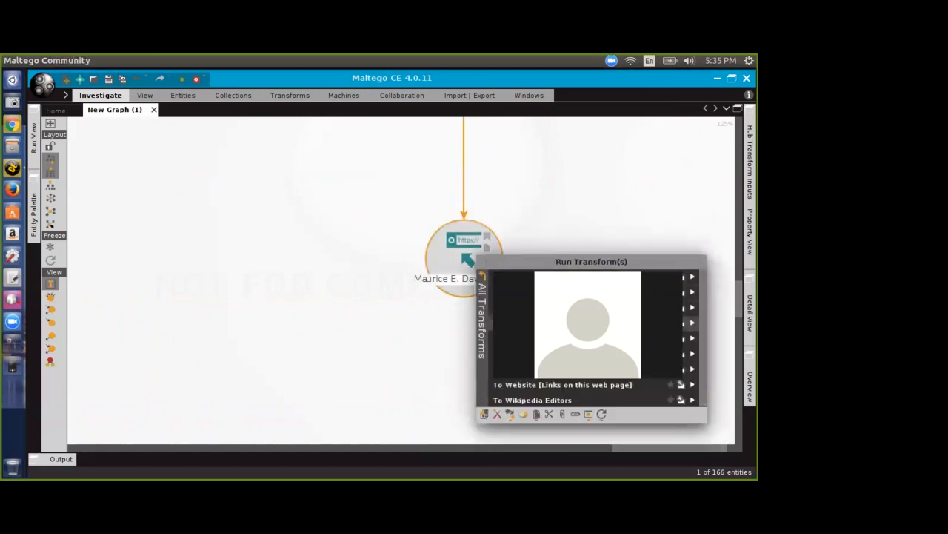
{"action": "left_click", "coordinate": [578, 308]}
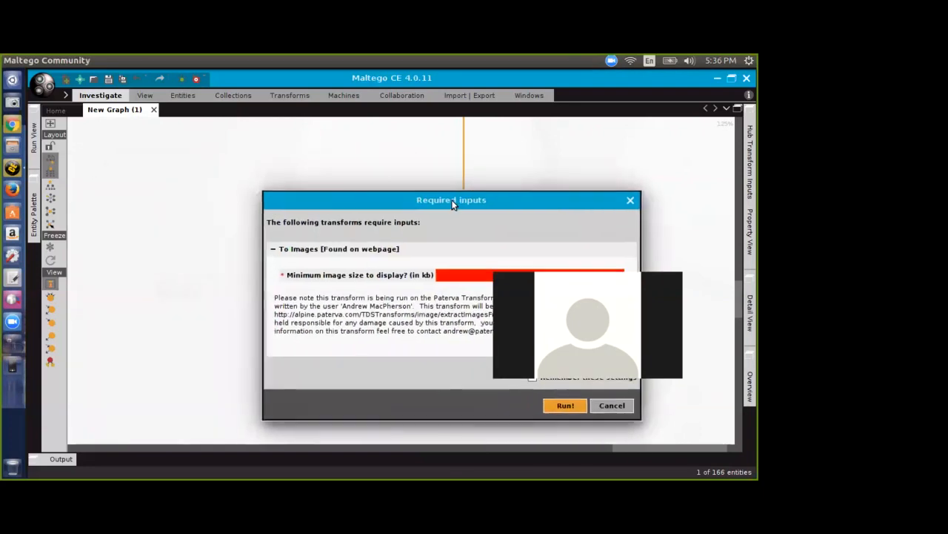
{"action": "left_click_drag", "start_coordinate": [451, 200], "coordinate": [455, 191]}
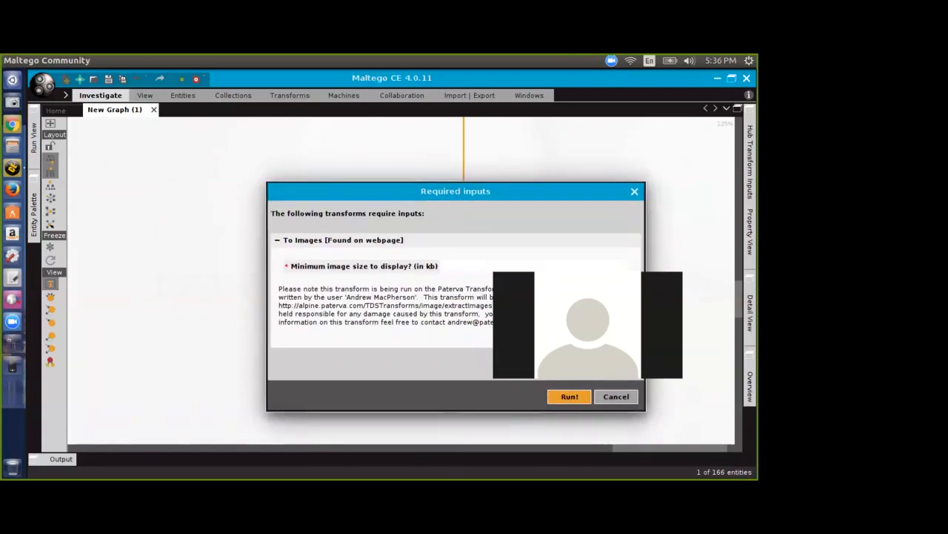
{"action": "left_click", "coordinate": [569, 397]}
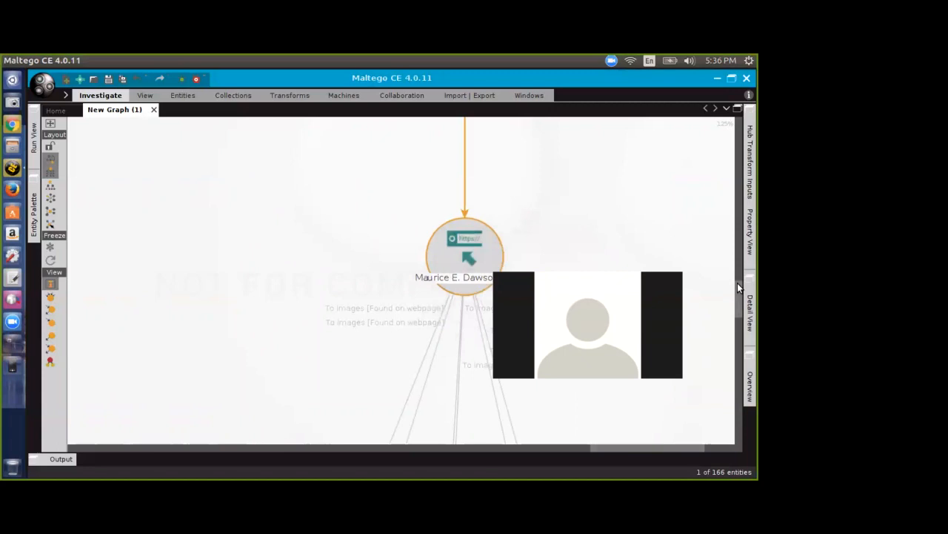
Step: Run the To Exif Info transform on the portrait photo entity, accepting its disclaimer, and view the camera metadata entity
{"action": "left_click_drag", "start_coordinate": [741, 302], "coordinate": [744, 332]}
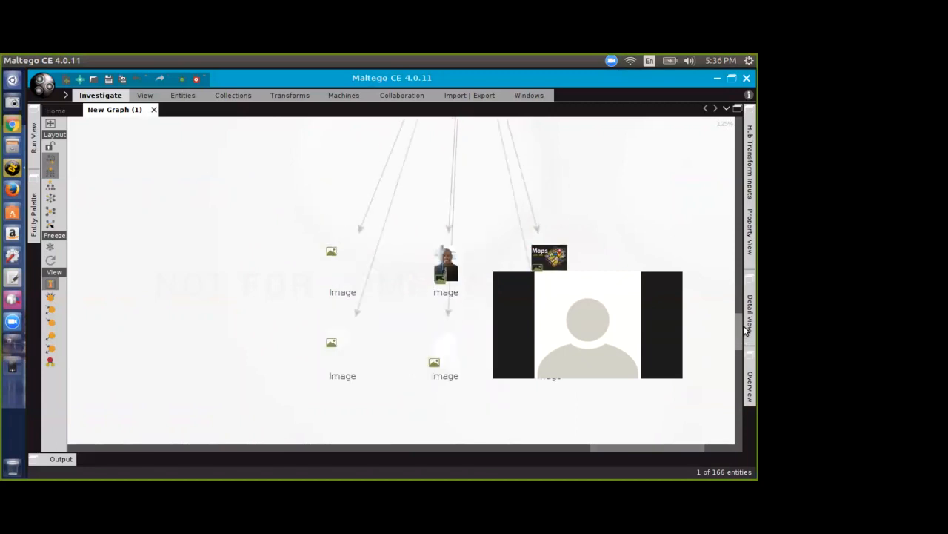
{"action": "scroll", "coordinate": [642, 320], "scroll_direction": "up", "scroll_amount": 1}
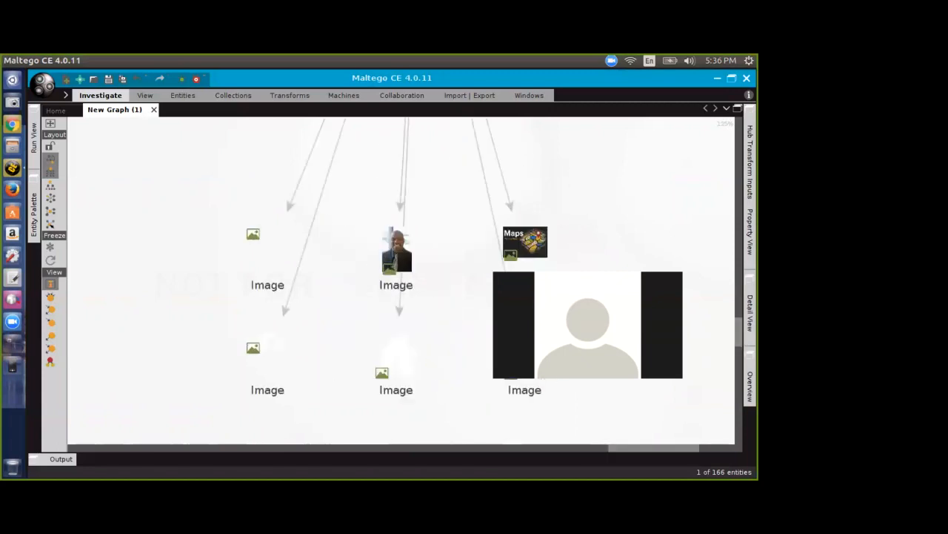
{"action": "left_click", "coordinate": [394, 269]}
{"action": "mouse_move", "coordinate": [394, 269]}
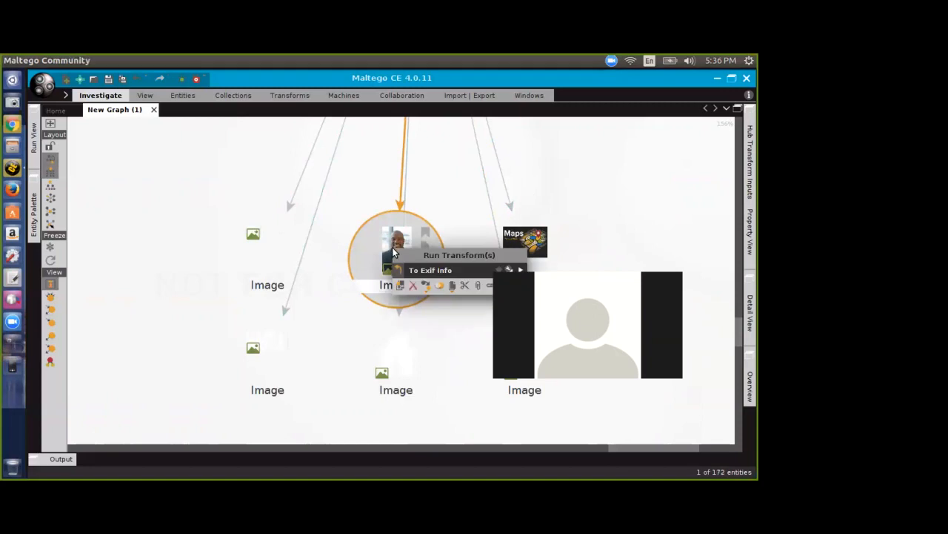
{"action": "left_click", "coordinate": [427, 271]}
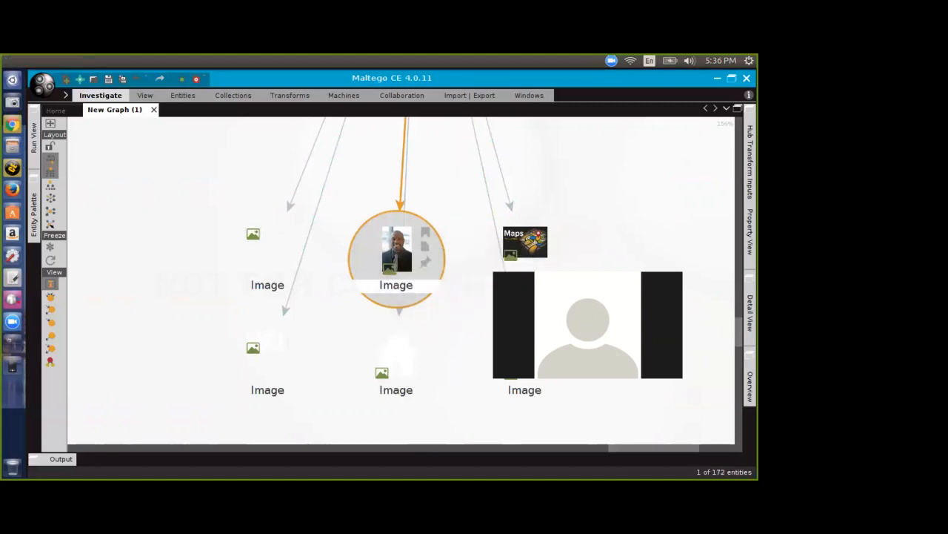
{"action": "left_click_drag", "start_coordinate": [599, 220], "coordinate": [426, 170]}
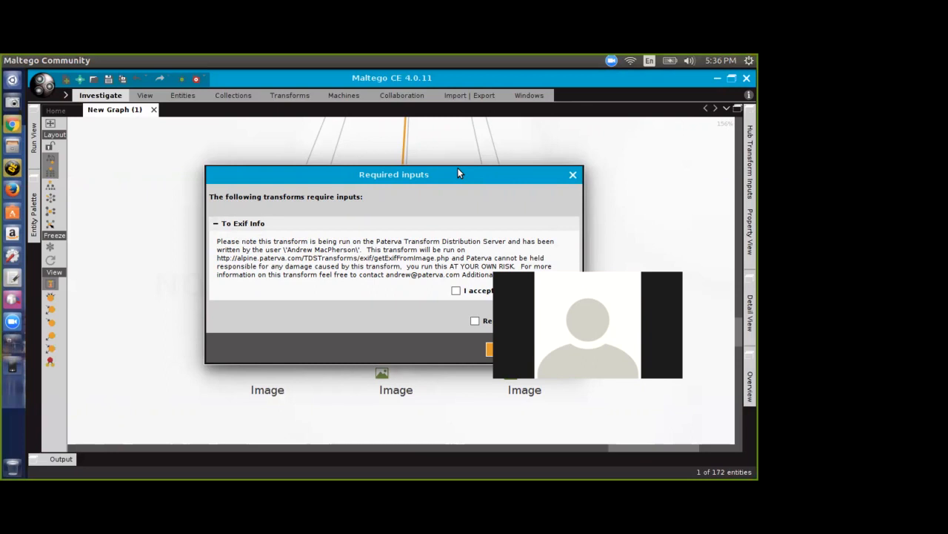
{"action": "left_click", "coordinate": [457, 291]}
{"action": "left_click", "coordinate": [509, 349]}
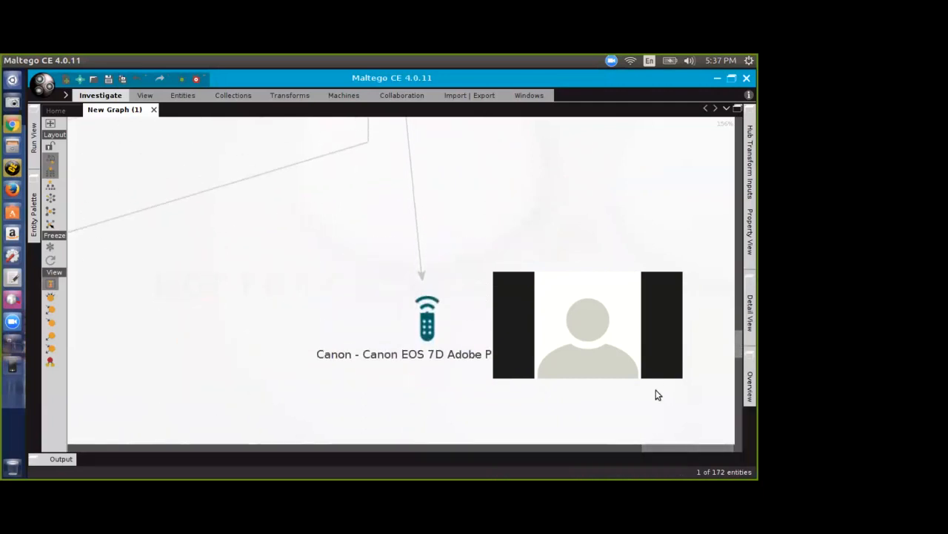
{"action": "left_click", "coordinate": [609, 447]}
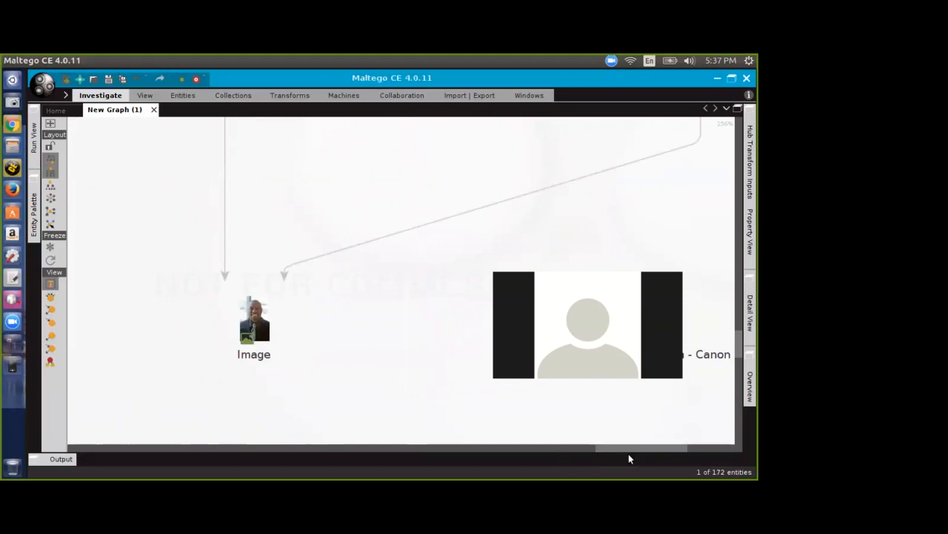
Step: Inspect the properties of the Canon camera device entity below the portrait photo and dismiss the details without changes
{"action": "scroll", "coordinate": [574, 396], "scroll_direction": "down", "scroll_amount": 3}
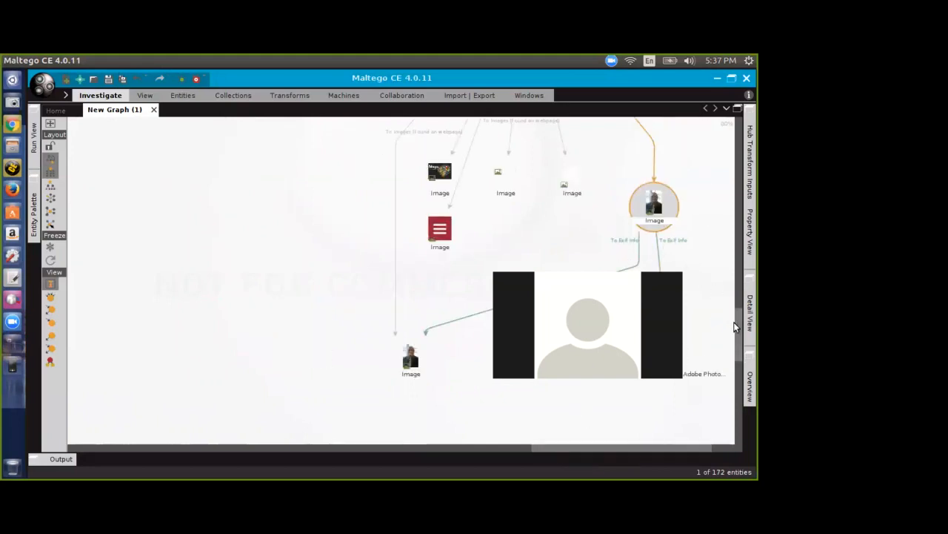
{"action": "left_click_drag", "start_coordinate": [739, 326], "coordinate": [704, 352]}
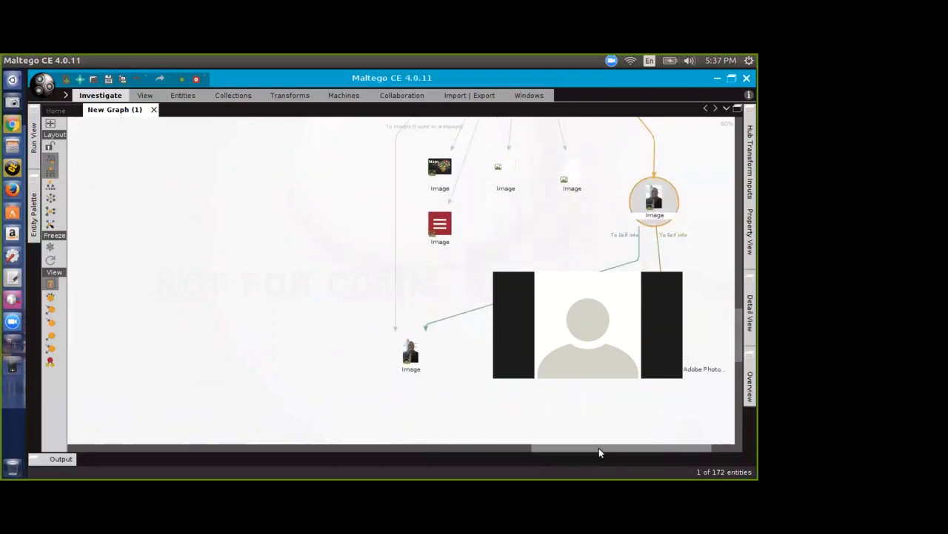
{"action": "left_click_drag", "start_coordinate": [599, 447], "coordinate": [635, 449]}
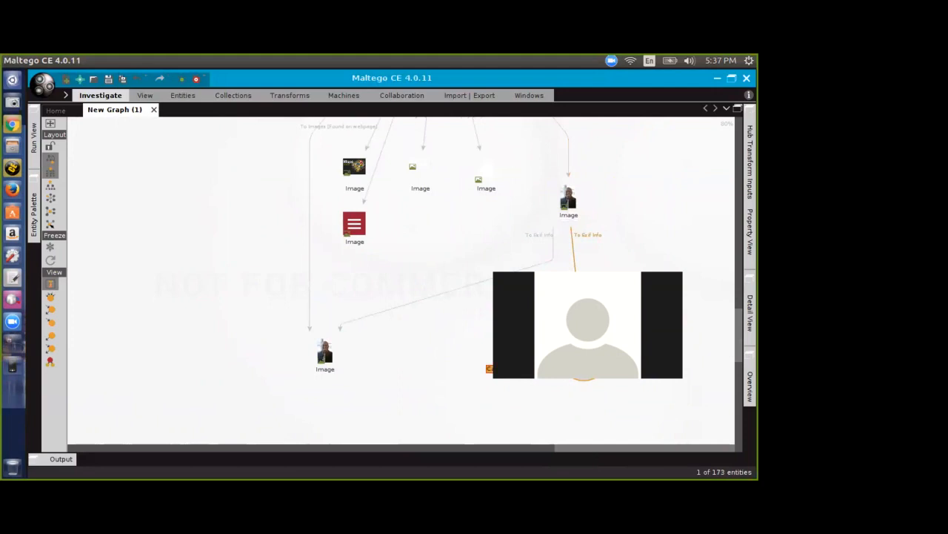
{"action": "double_click", "coordinate": [583, 351]}
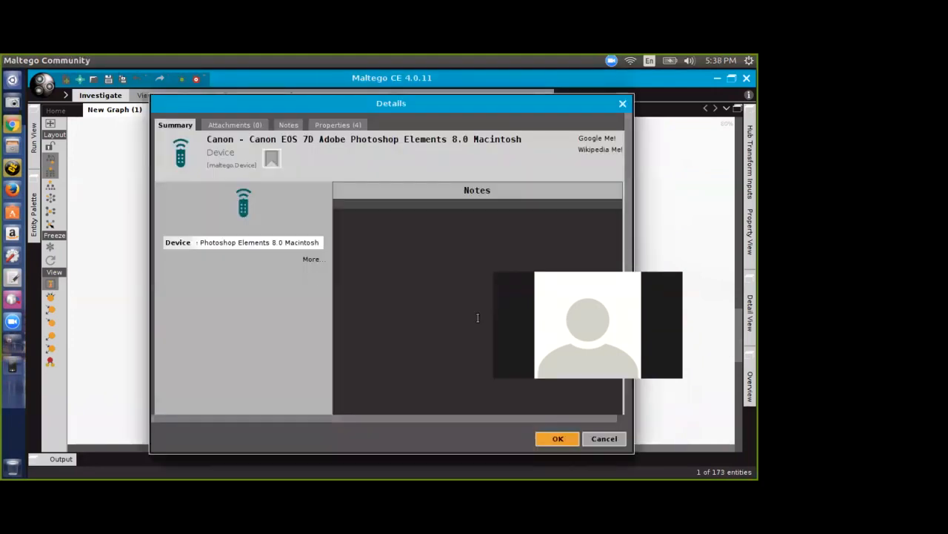
{"action": "left_click", "coordinate": [338, 124]}
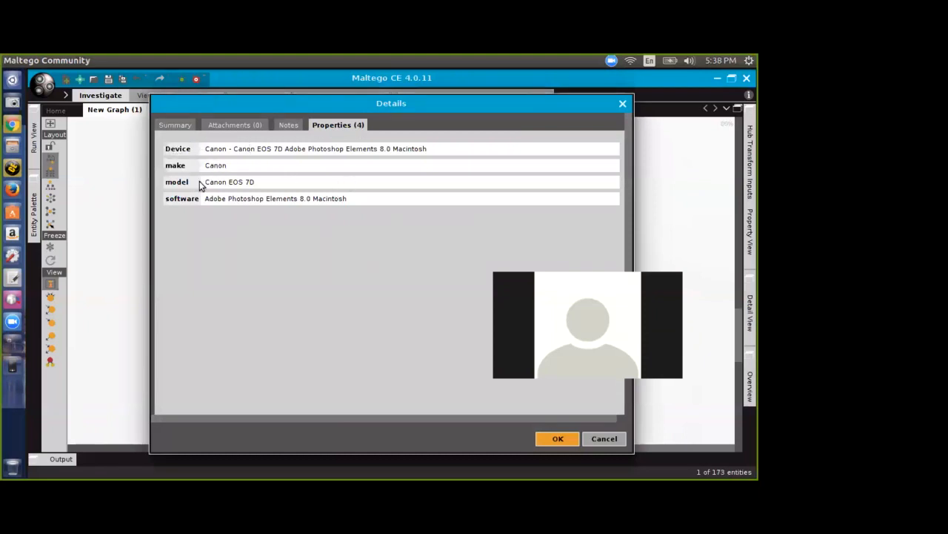
{"action": "left_click", "coordinate": [621, 439]}
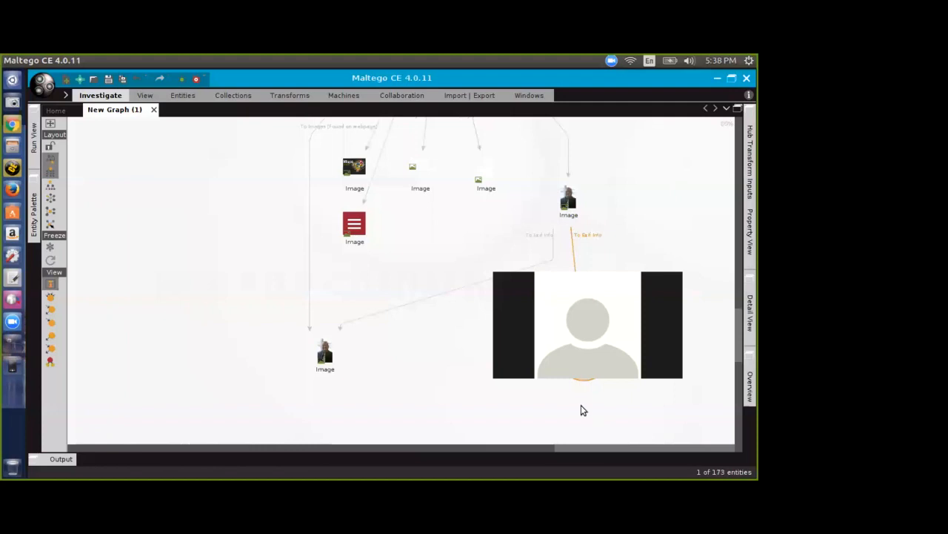
Step: Examine the graph from the portrait photo's Exif links up through the phone number entities to the uppermost nodes
{"action": "scroll", "coordinate": [676, 394], "scroll_direction": "up", "scroll_amount": 3}
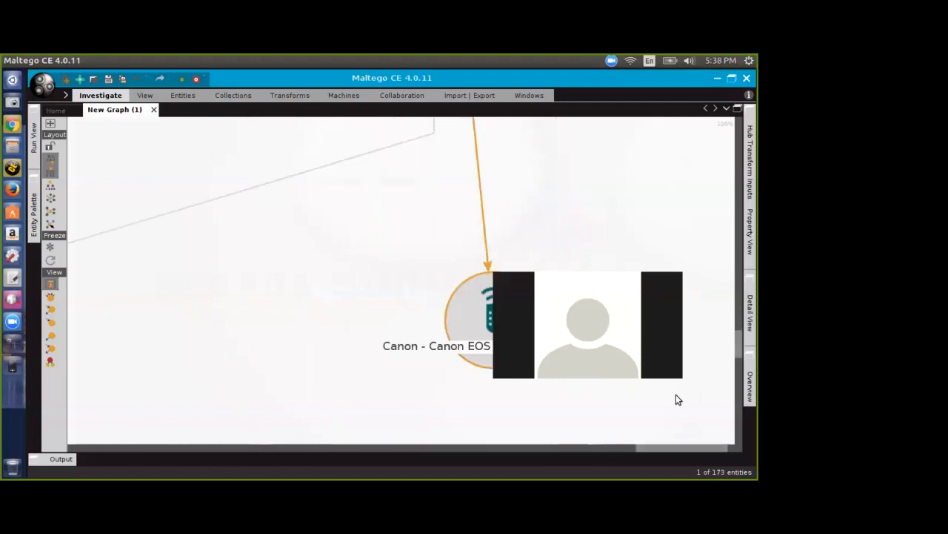
{"action": "scroll", "coordinate": [665, 399], "scroll_direction": "down", "scroll_amount": 2}
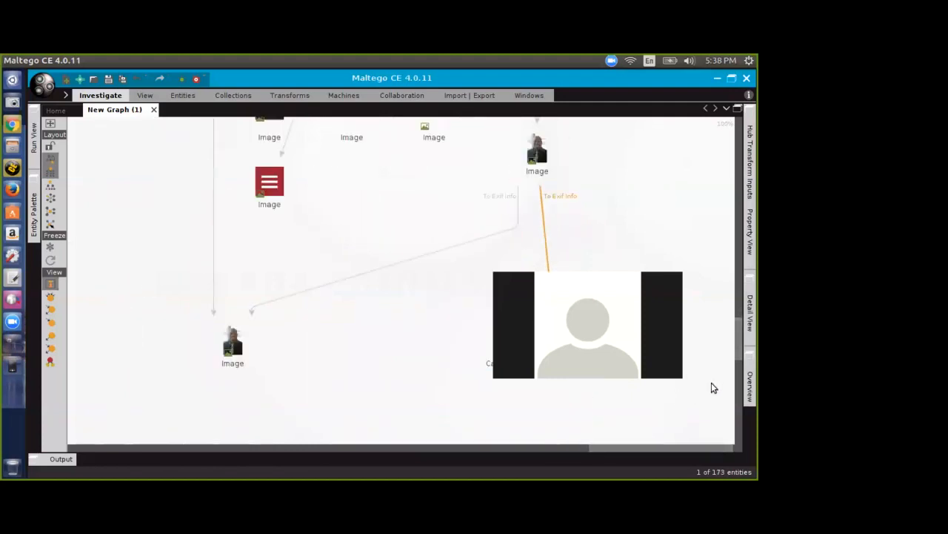
{"action": "left_click_drag", "start_coordinate": [739, 342], "coordinate": [737, 321]}
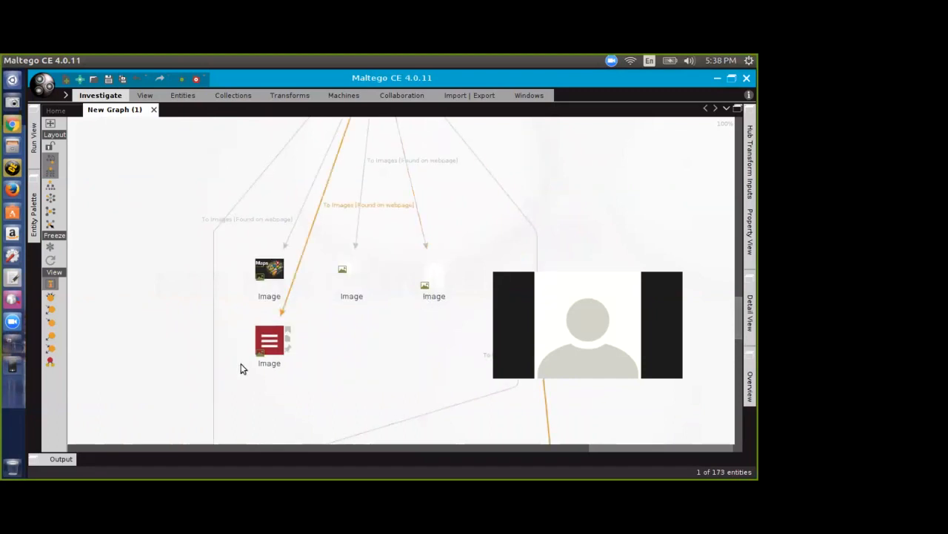
{"action": "left_click_drag", "start_coordinate": [740, 321], "coordinate": [738, 343]}
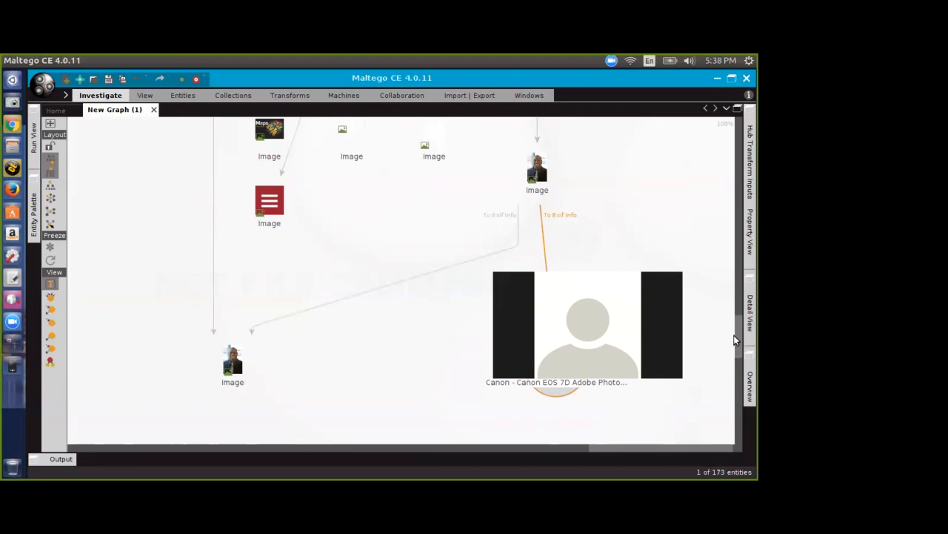
{"action": "mouse_move", "coordinate": [736, 336]}
{"action": "left_mouse_down"}
{"action": "mouse_move", "coordinate": [726, 286]}
{"action": "mouse_move", "coordinate": [729, 337]}
{"action": "left_mouse_up"}
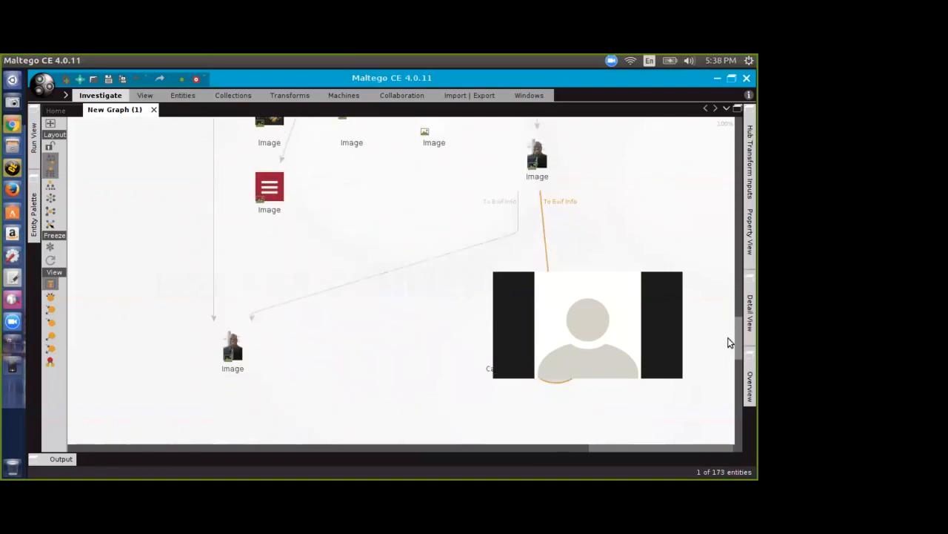
{"action": "right_click", "coordinate": [541, 164]}
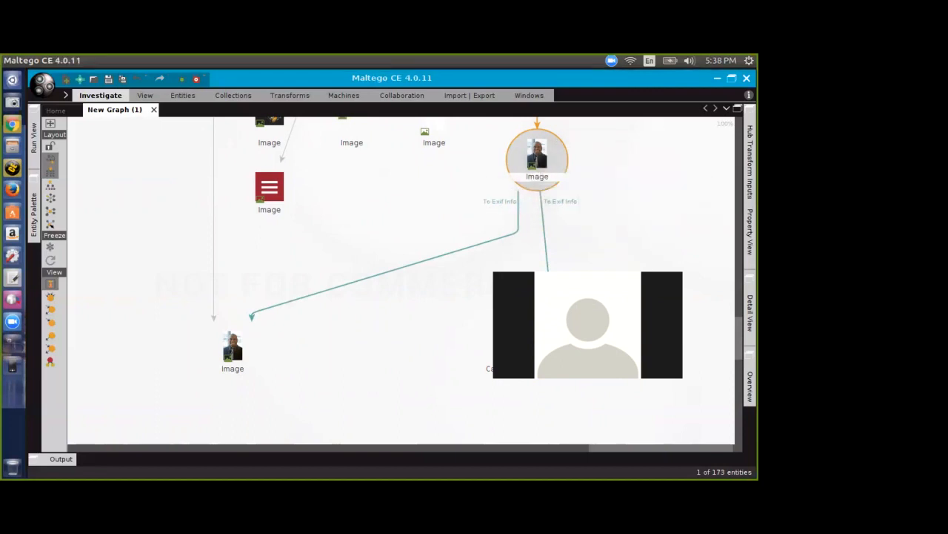
{"action": "left_click_drag", "start_coordinate": [738, 343], "coordinate": [729, 243]}
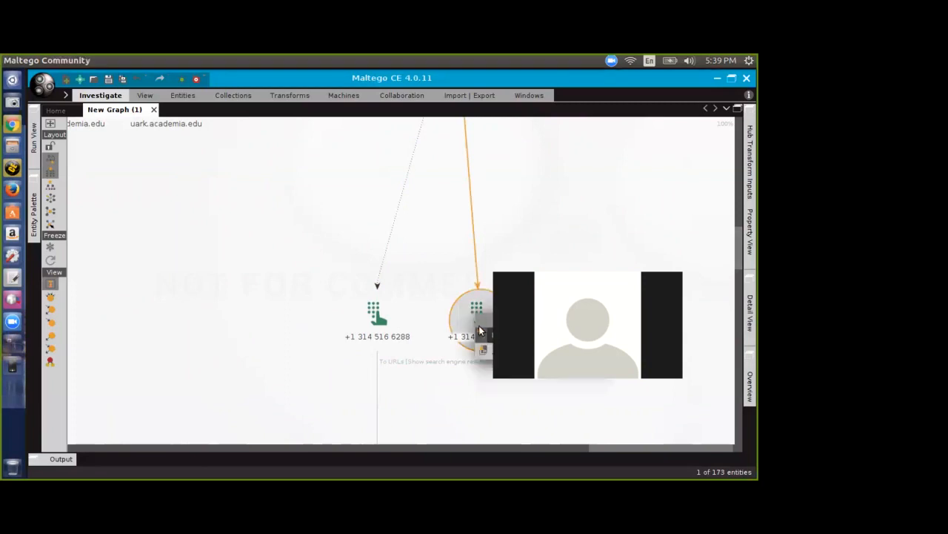
{"action": "left_click_drag", "start_coordinate": [741, 258], "coordinate": [727, 146]}
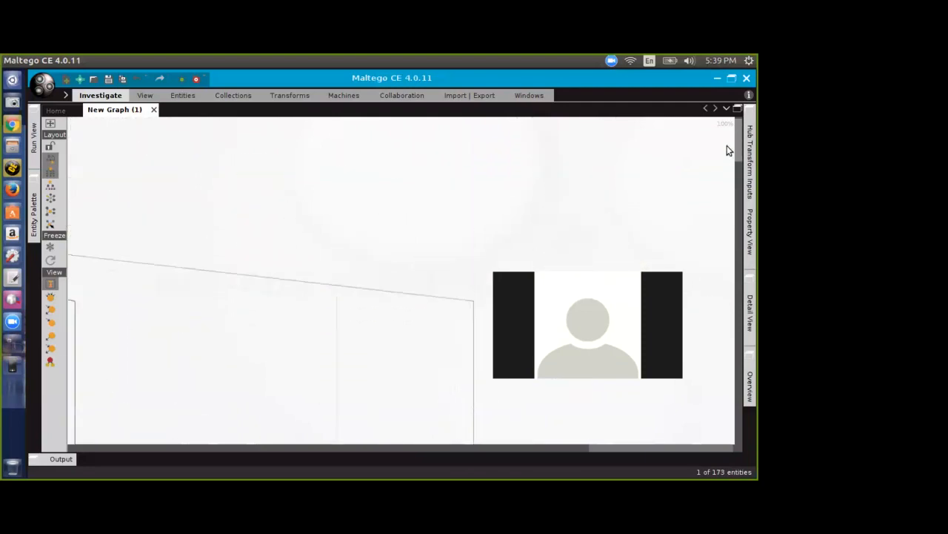
{"action": "left_click_drag", "start_coordinate": [608, 445], "coordinate": [242, 470]}
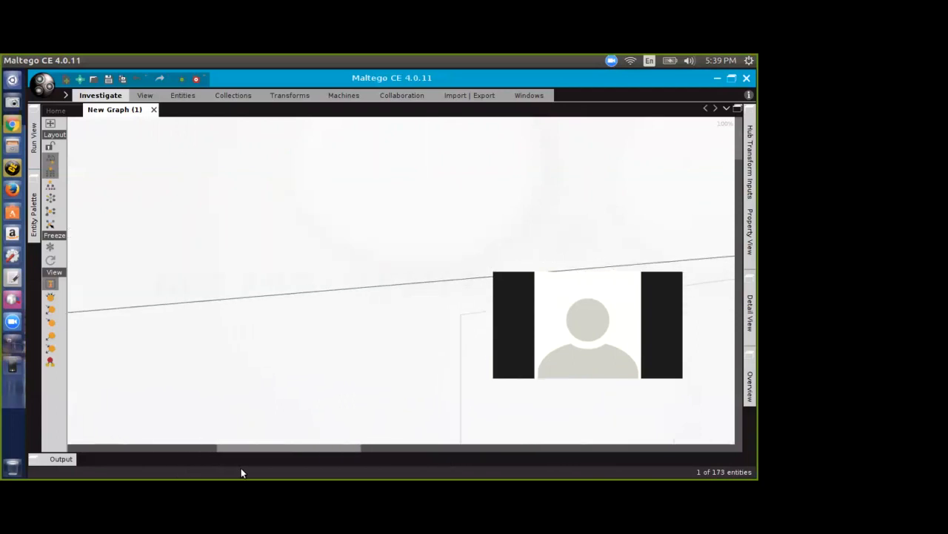
{"action": "scroll", "coordinate": [354, 428], "scroll_direction": "down", "scroll_amount": 3}
Step: Save the graph as a Maltego Graph file in the umsl folder, named with the subject's surname followed by "_entity1"
{"action": "left_click", "coordinate": [42, 77]}
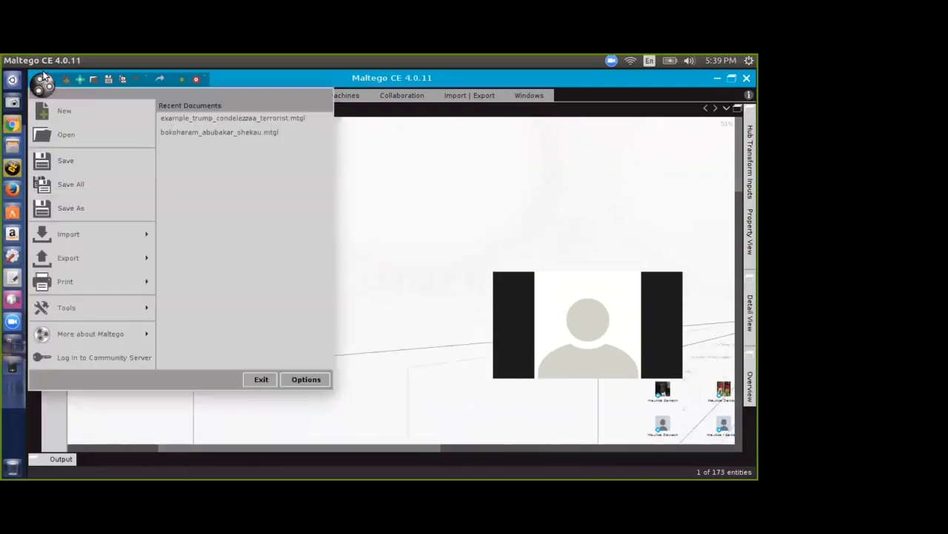
{"action": "left_click", "coordinate": [71, 207]}
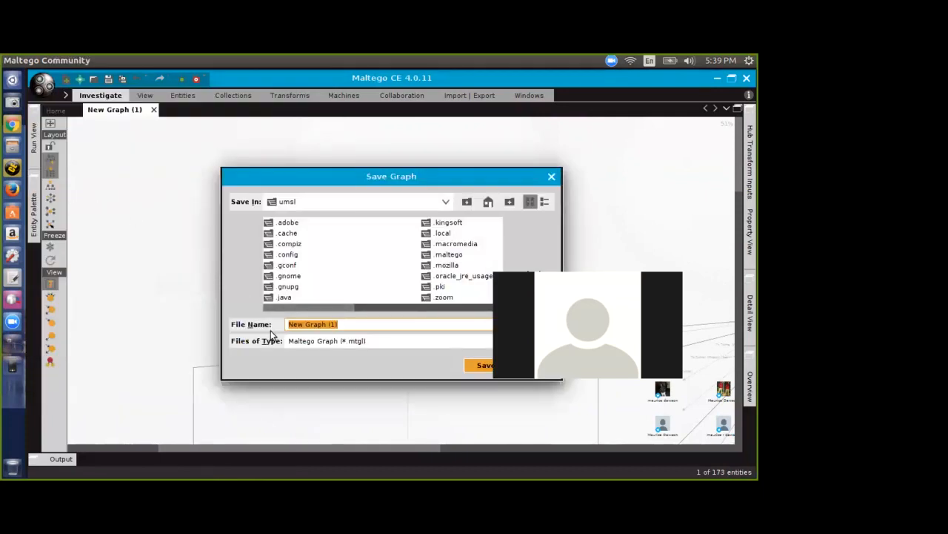
{"action": "type", "text": "dawson_entity1"}
{"action": "left_click", "coordinate": [489, 365]}
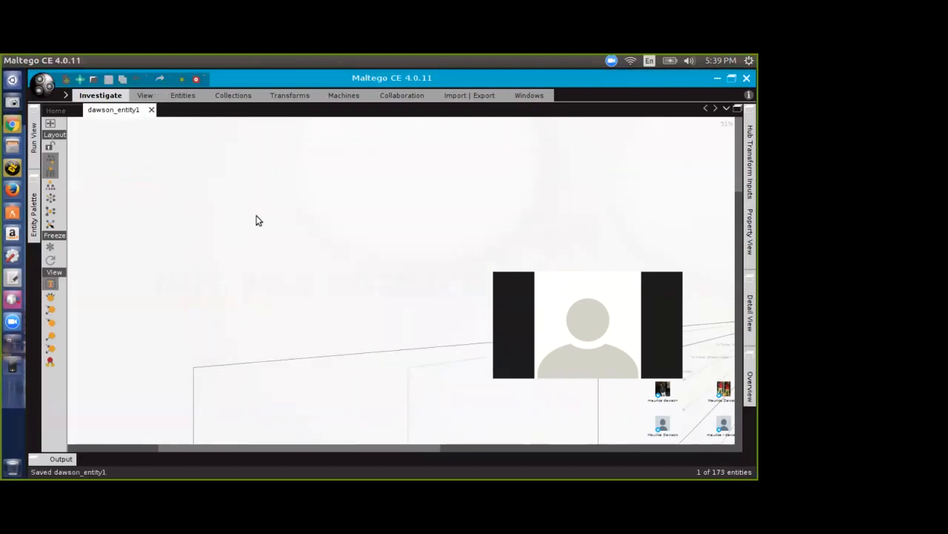
Step: Generate a PDF report of the current graph, named with the subject's surname followed by "_entity1", and dismiss the notice
{"action": "left_click", "coordinate": [42, 84]}
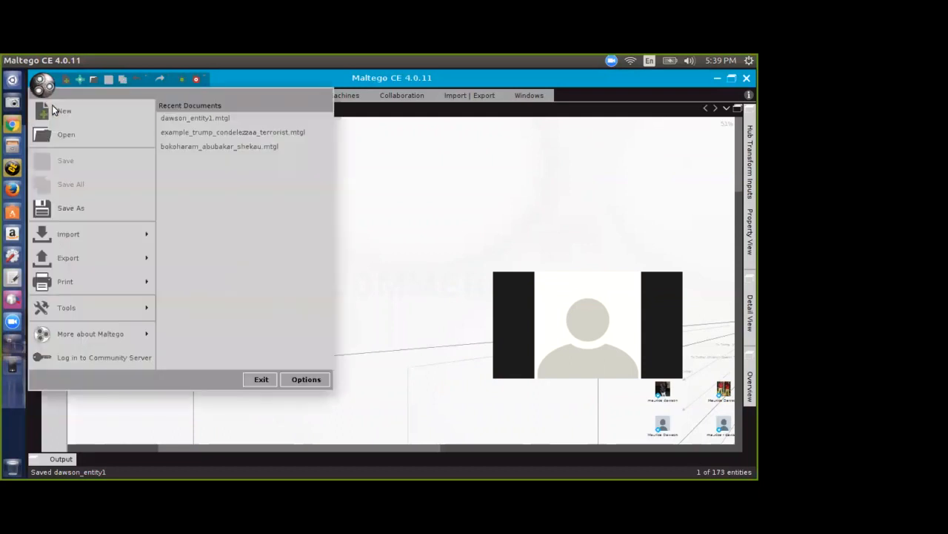
{"action": "mouse_move", "coordinate": [94, 235]}
{"action": "mouse_move", "coordinate": [94, 258]}
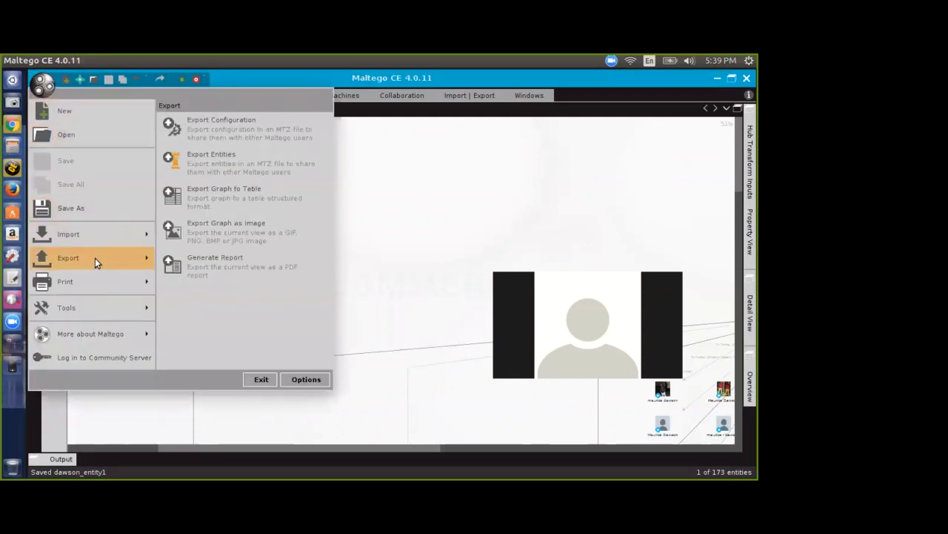
{"action": "left_click", "coordinate": [208, 260]}
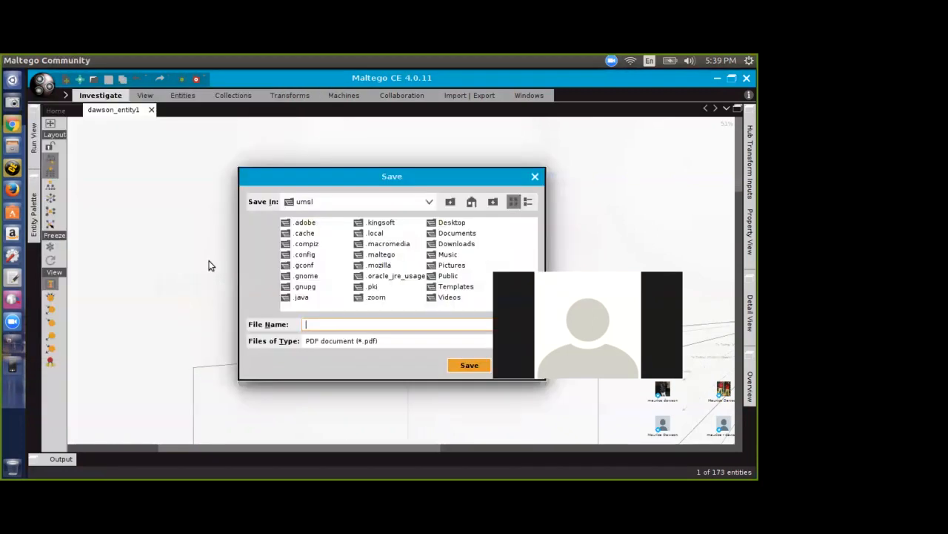
{"action": "left_click", "coordinate": [328, 323]}
{"action": "type", "text": "dawson_entity1"}
{"action": "key", "text": "Return"}
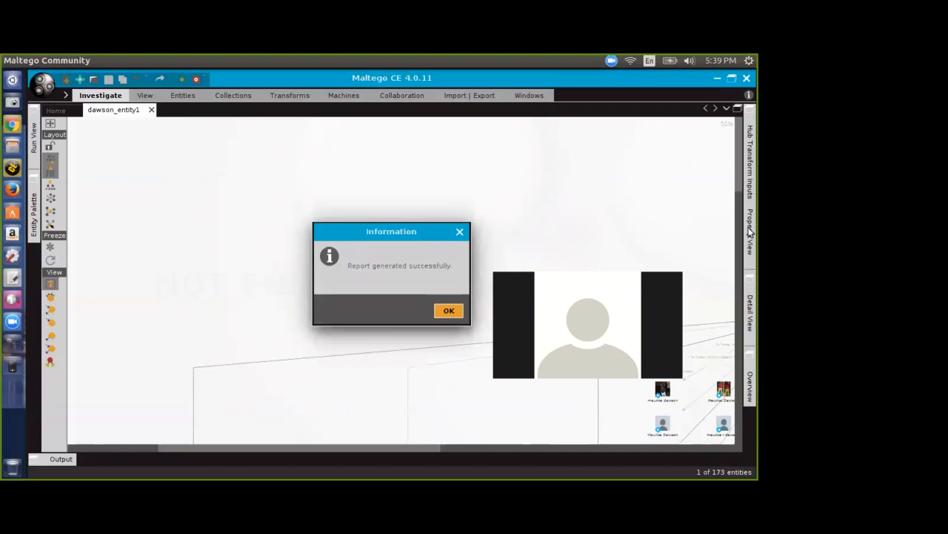
{"action": "left_click", "coordinate": [449, 310]}
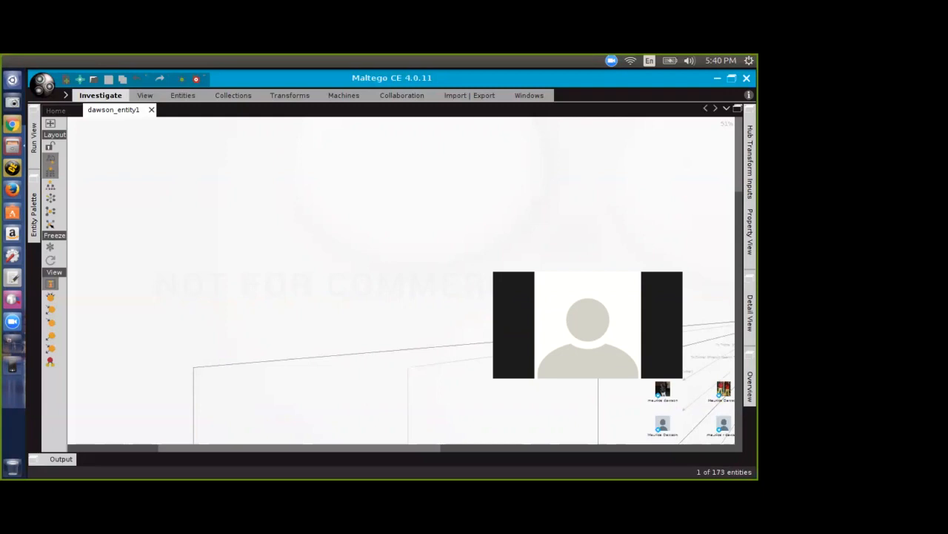
Step: Switch to the file manager and open the generated PDF report in a maximized window without the index sidebar
{"action": "left_click_drag", "start_coordinate": [2, 78], "coordinate": [401, 78]}
{"action": "double_click", "coordinate": [420, 292]}
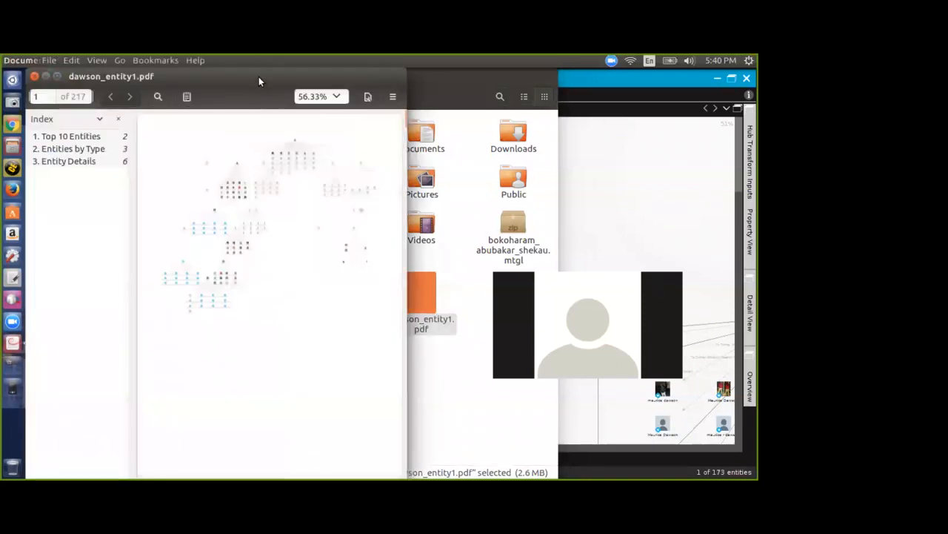
{"action": "double_click", "coordinate": [258, 74]}
{"action": "left_click", "coordinate": [118, 102]}
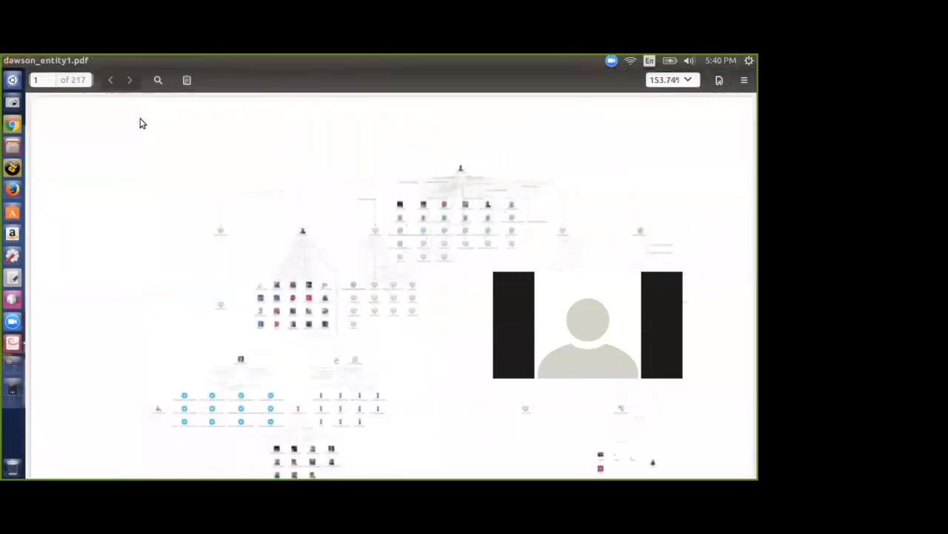
Step: Examine the graph diagram on page 1 of the report, from the whole layout to the enlarged entities and their links
{"action": "scroll", "coordinate": [400, 304], "scroll_direction": "down", "scroll_amount": 10}
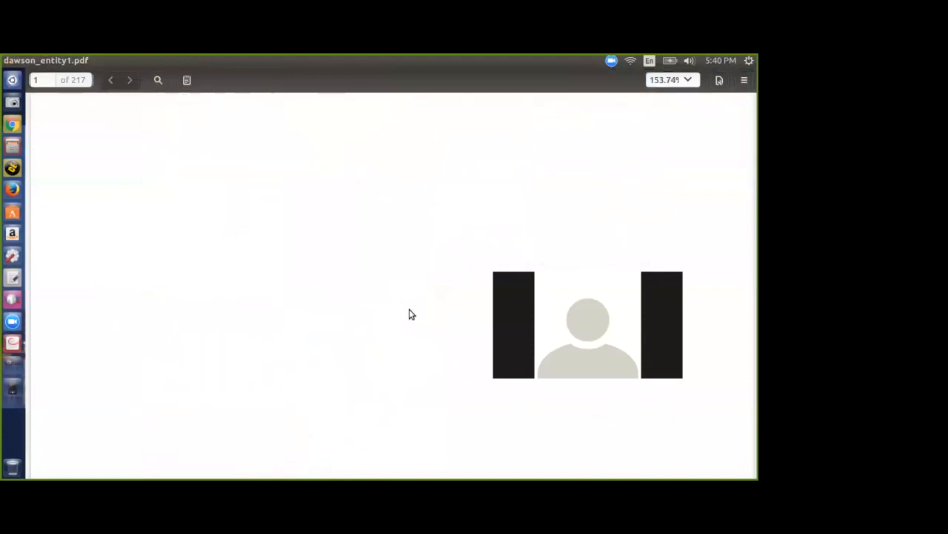
{"action": "scroll", "coordinate": [414, 321], "scroll_direction": "down", "scroll_amount": 3}
{"action": "scroll", "coordinate": [429, 318], "scroll_direction": "up", "scroll_amount": 12}
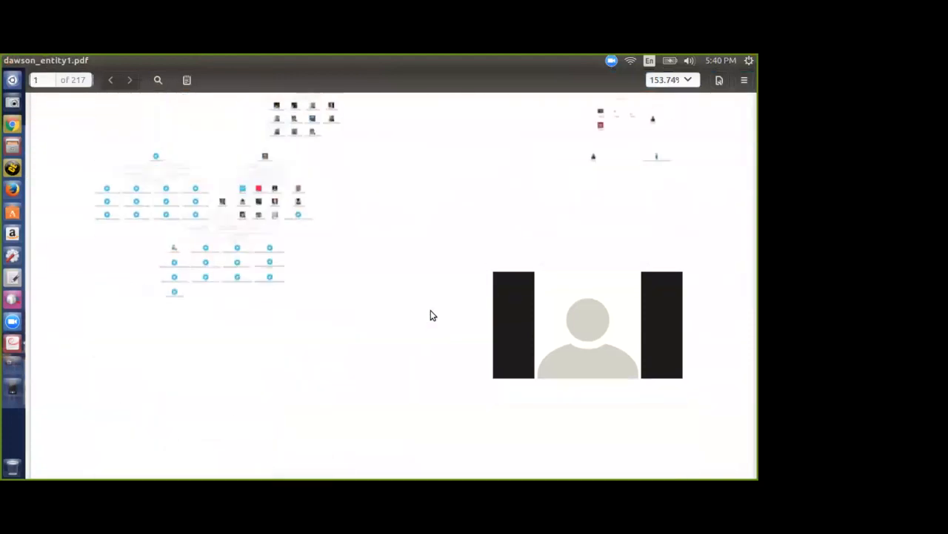
{"action": "scroll", "coordinate": [220, 408], "scroll_direction": "down", "scroll_amount": 1}
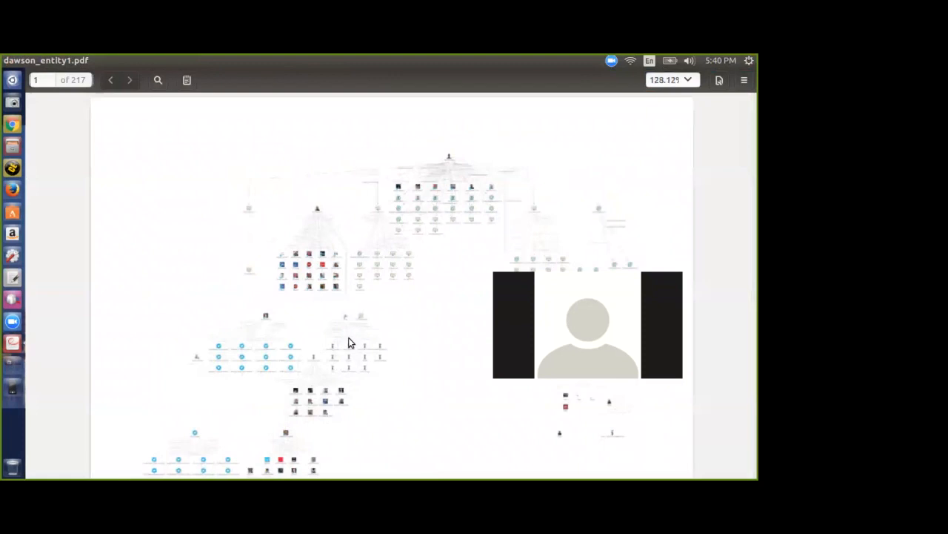
{"action": "scroll", "coordinate": [349, 342], "scroll_direction": "down", "scroll_amount": 2}
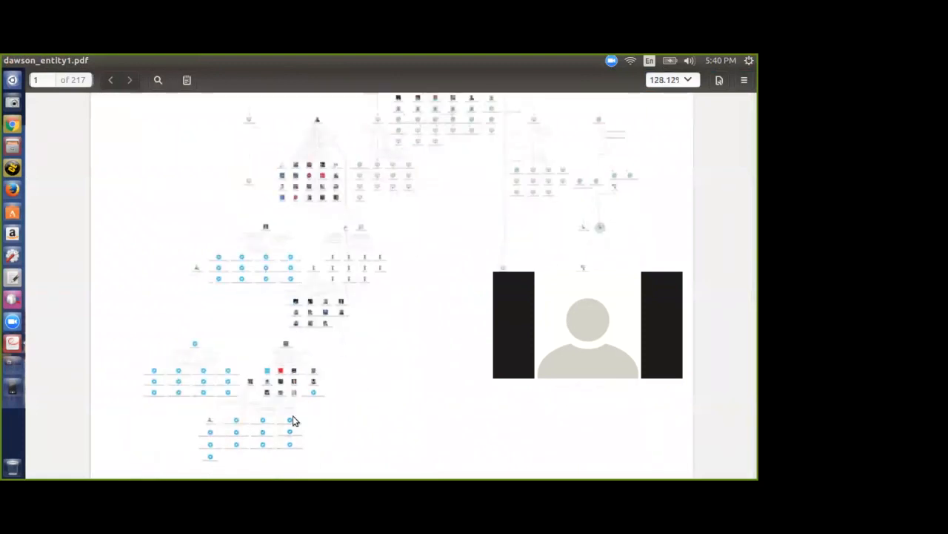
{"action": "scroll", "coordinate": [368, 313], "scroll_direction": "up", "scroll_amount": 2}
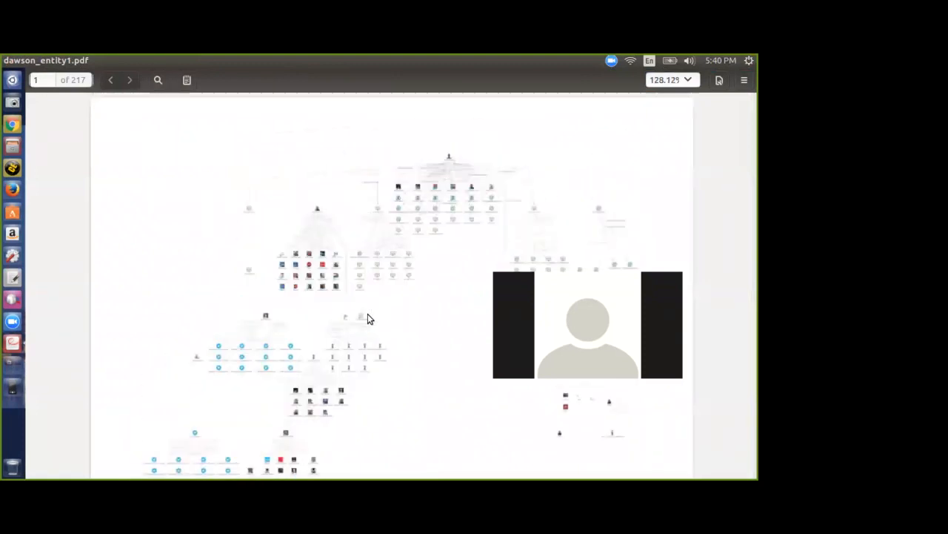
{"action": "scroll", "coordinate": [435, 247], "scroll_direction": "up", "scroll_amount": 6}
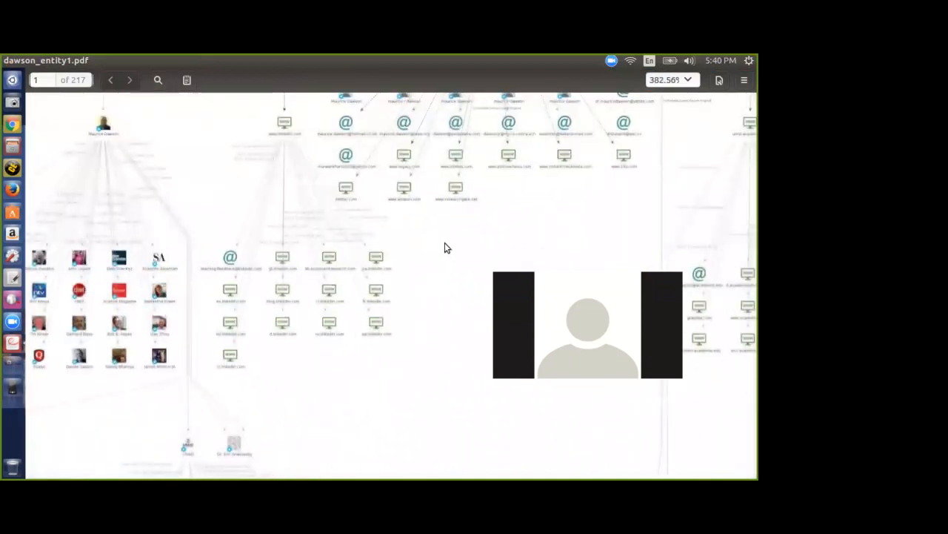
{"action": "scroll", "coordinate": [446, 245], "scroll_direction": "up", "scroll_amount": 5}
{"action": "scroll", "coordinate": [455, 215], "scroll_direction": "down", "scroll_amount": 1}
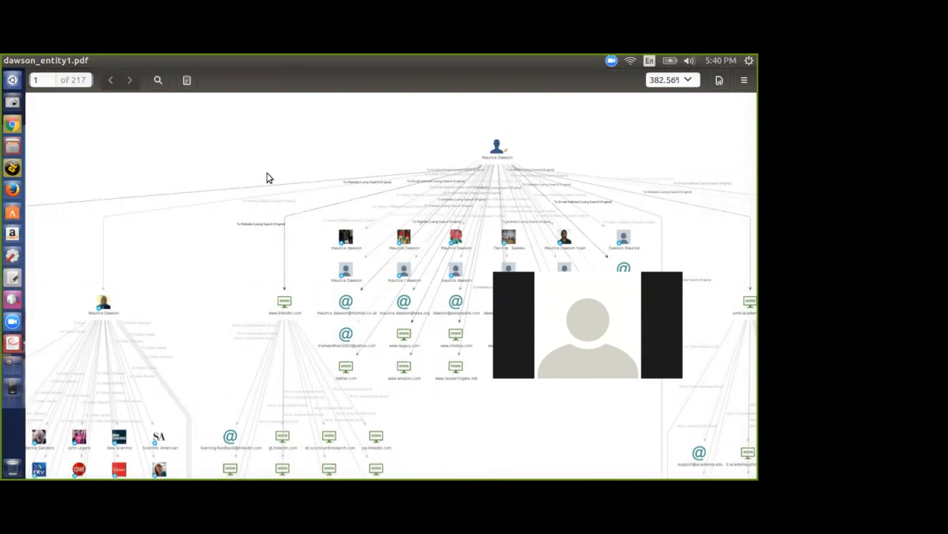
{"action": "scroll", "coordinate": [281, 163], "scroll_direction": "down", "scroll_amount": 5}
{"action": "scroll", "coordinate": [289, 190], "scroll_direction": "down", "scroll_amount": 15}
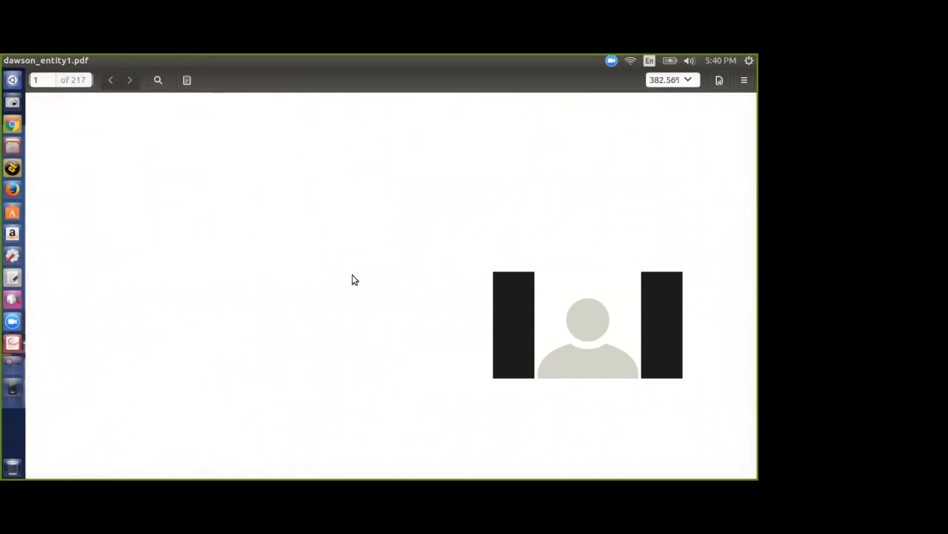
Step: View the Top 10 Entities page of the report with its rankings by incoming, outgoing and total links
{"action": "scroll", "coordinate": [352, 275], "scroll_direction": "down", "scroll_amount": 8, "text": "ctrl"}
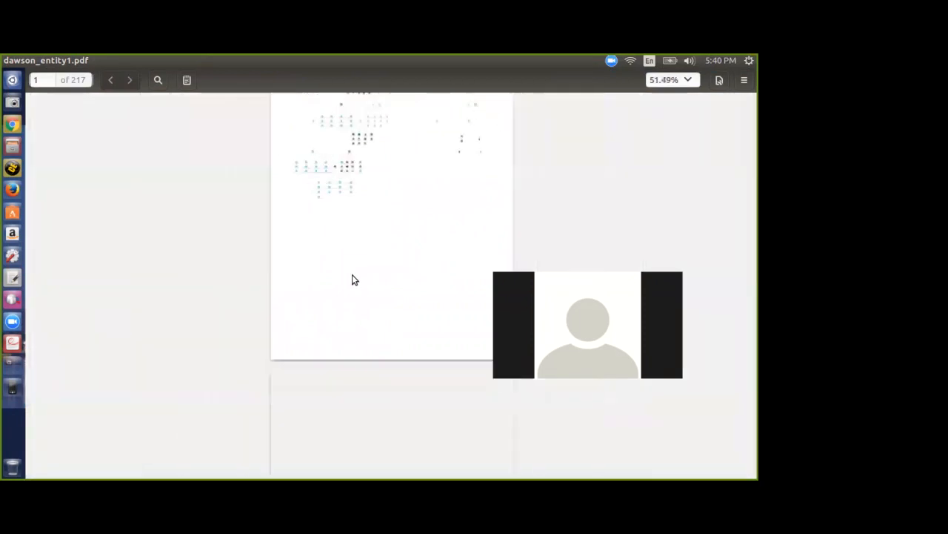
{"action": "scroll", "coordinate": [353, 278], "scroll_direction": "down", "scroll_amount": 5}
{"action": "scroll", "coordinate": [353, 288], "scroll_direction": "up", "scroll_amount": 3, "text": "ctrl"}
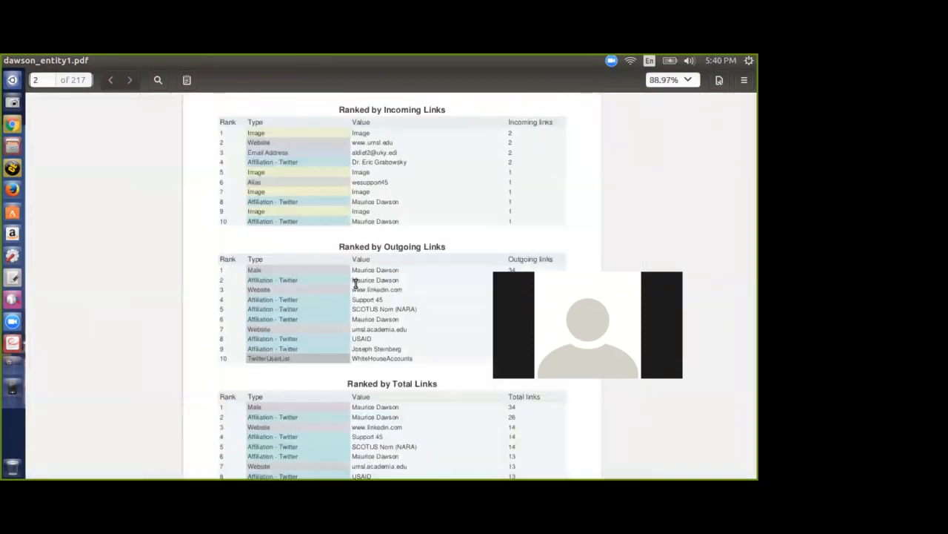
Step: Highlight the two total counts and the "Ranked by Incoming Links" heading on the Top 10 Entities page
{"action": "scroll", "coordinate": [354, 285], "scroll_direction": "up", "scroll_amount": 1}
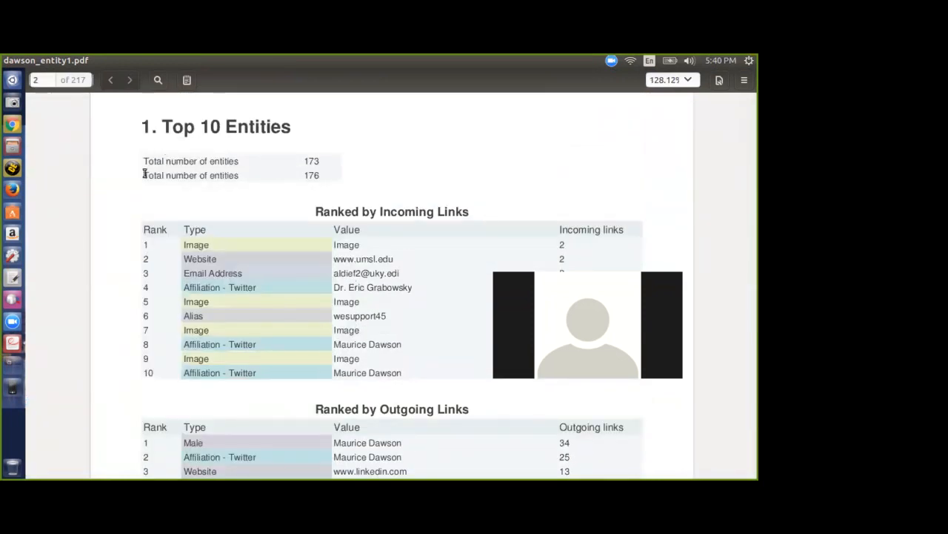
{"action": "left_click_drag", "start_coordinate": [141, 161], "coordinate": [324, 160]}
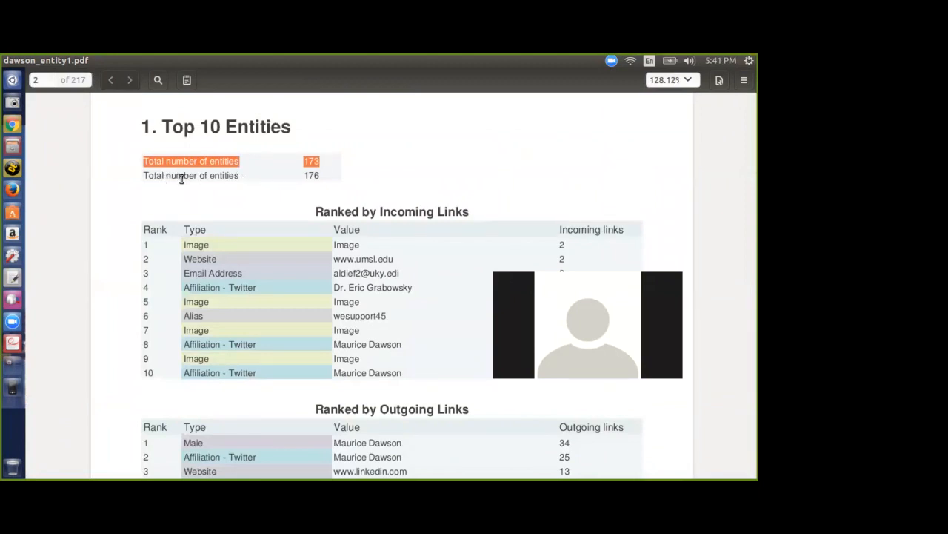
{"action": "left_click_drag", "start_coordinate": [144, 174], "coordinate": [324, 174]}
{"action": "left_click", "coordinate": [324, 183]}
{"action": "left_click_drag", "start_coordinate": [314, 212], "coordinate": [474, 214]}
{"action": "left_click", "coordinate": [376, 243]}
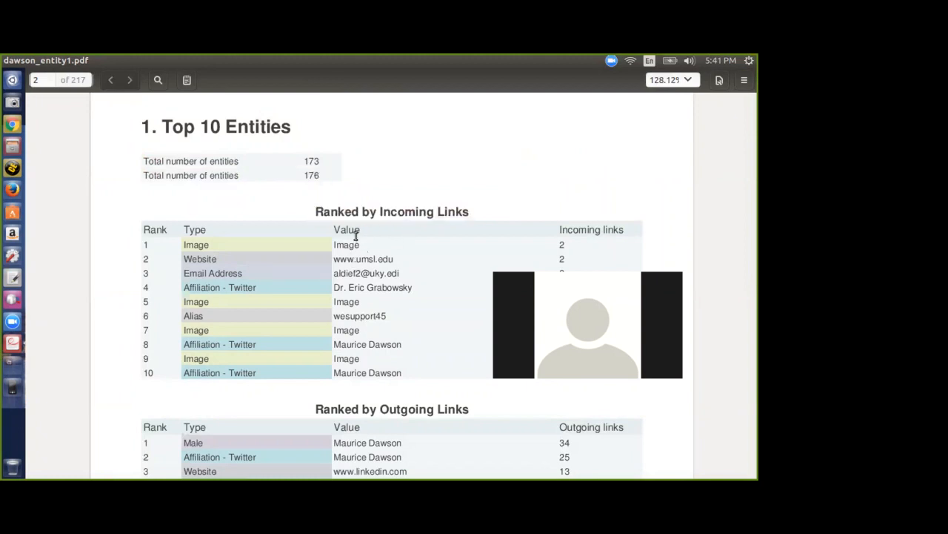
Step: Highlight the first-ranked row of the incoming links table, and compare it with the outgoing and total link rankings
{"action": "left_click_drag", "start_coordinate": [338, 211], "coordinate": [169, 235]}
{"action": "left_click", "coordinate": [170, 235]}
{"action": "left_click_drag", "start_coordinate": [186, 245], "coordinate": [551, 247]}
{"action": "left_click", "coordinate": [215, 289]}
{"action": "scroll", "coordinate": [352, 415], "scroll_direction": "down", "scroll_amount": 5}
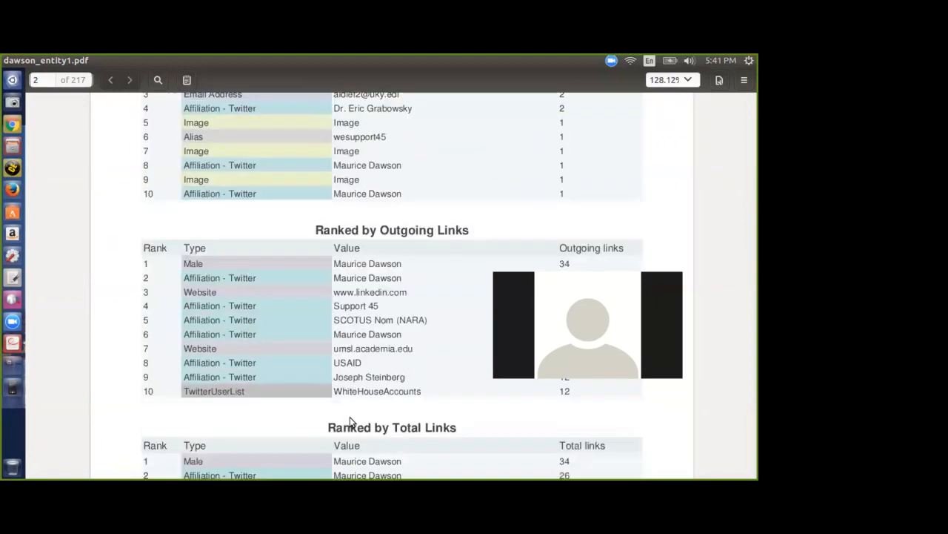
{"action": "scroll", "coordinate": [355, 412], "scroll_direction": "up", "scroll_amount": 7}
{"action": "scroll", "coordinate": [346, 386], "scroll_direction": "down", "scroll_amount": 12}
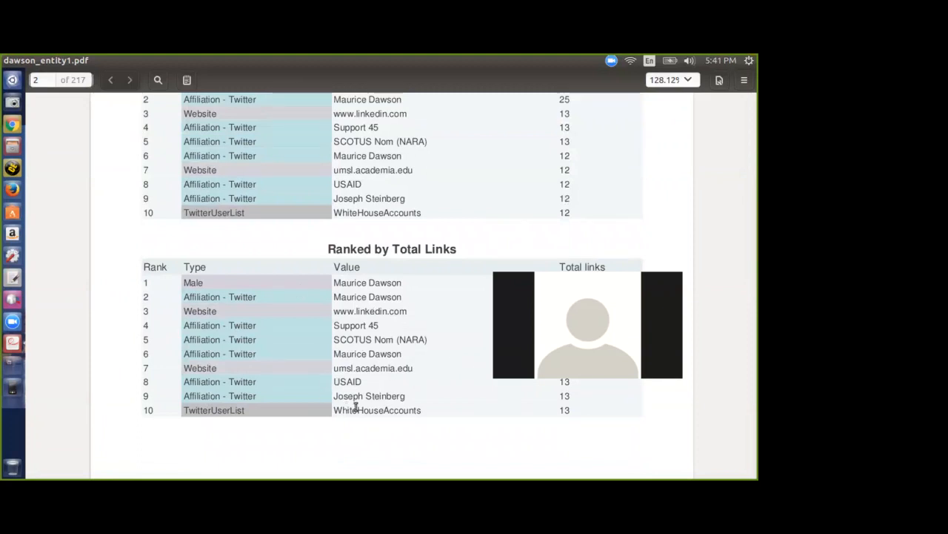
Step: Review the Twitter affiliations, aliases and devices listed in the Entities by Type section on page 3
{"action": "scroll", "coordinate": [291, 307], "scroll_direction": "down", "scroll_amount": 10}
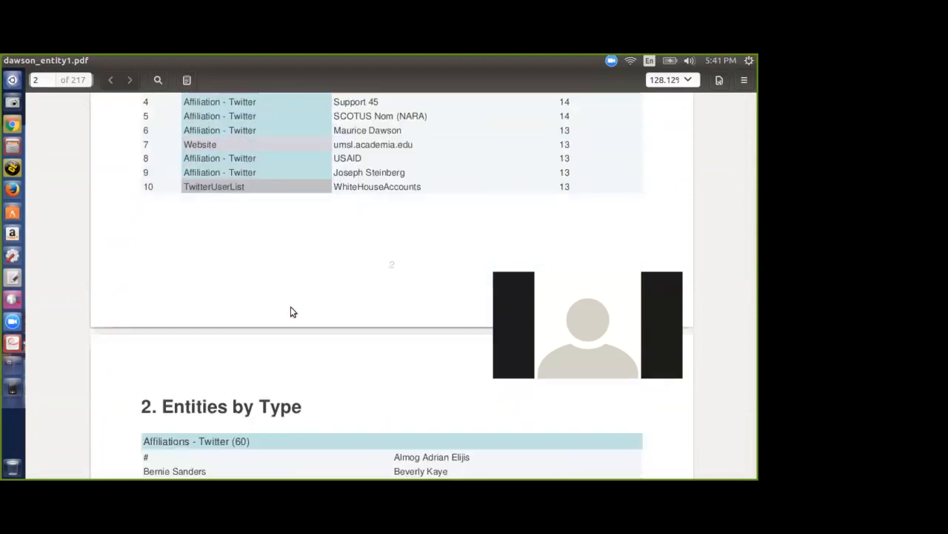
{"action": "scroll", "coordinate": [266, 258], "scroll_direction": "up", "scroll_amount": 1}
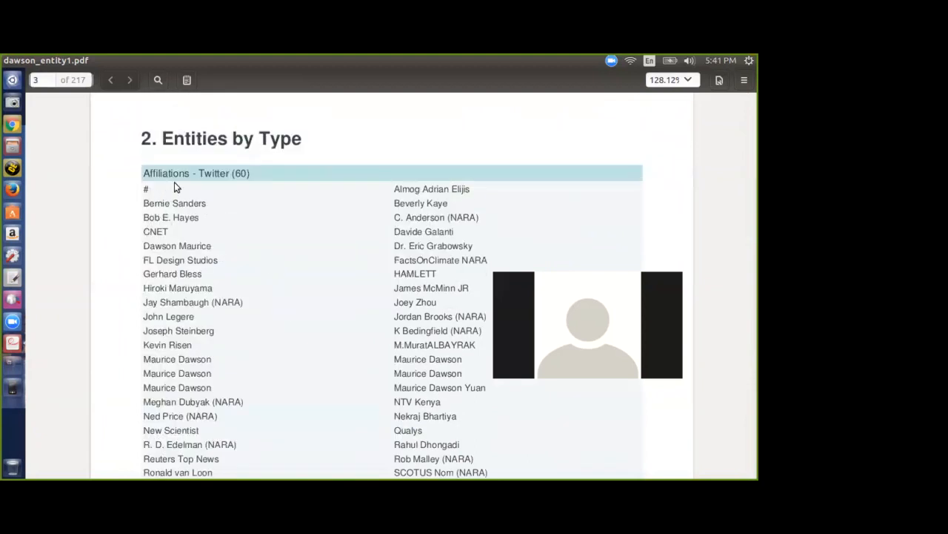
{"action": "scroll", "coordinate": [209, 207], "scroll_direction": "down", "scroll_amount": 1}
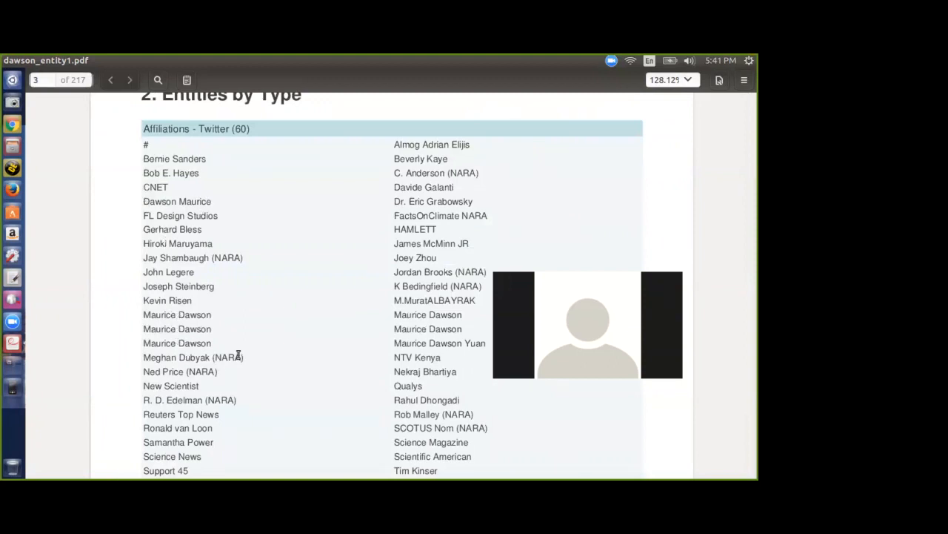
{"action": "scroll", "coordinate": [274, 391], "scroll_direction": "down", "scroll_amount": 4}
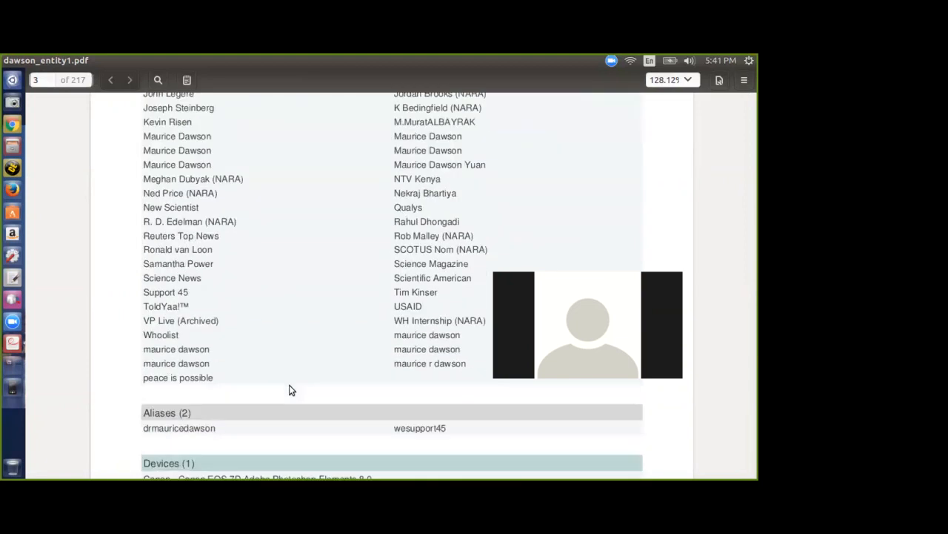
{"action": "scroll", "coordinate": [349, 347], "scroll_direction": "down", "scroll_amount": 3}
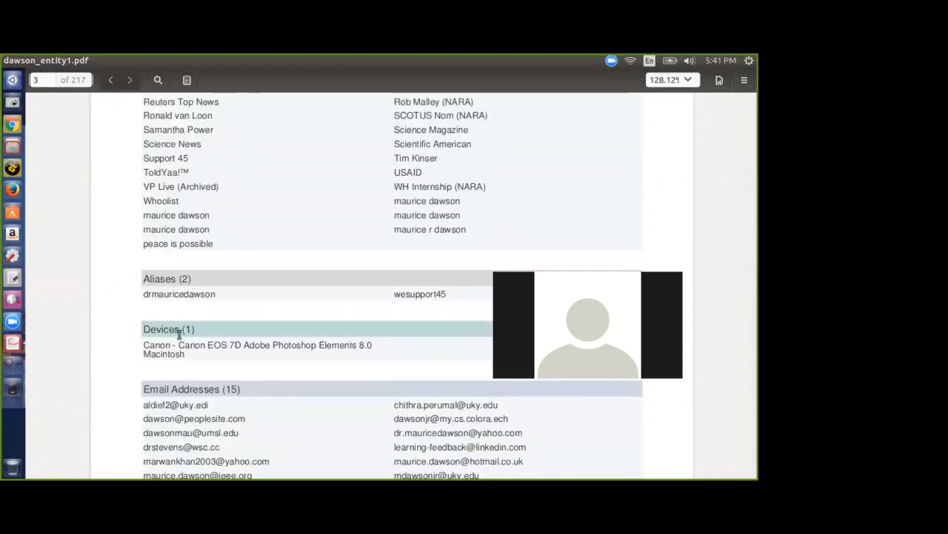
Step: Highlight the listed email addresses on page 3 and follow the list onto page 4
{"action": "scroll", "coordinate": [181, 357], "scroll_direction": "down", "scroll_amount": 3}
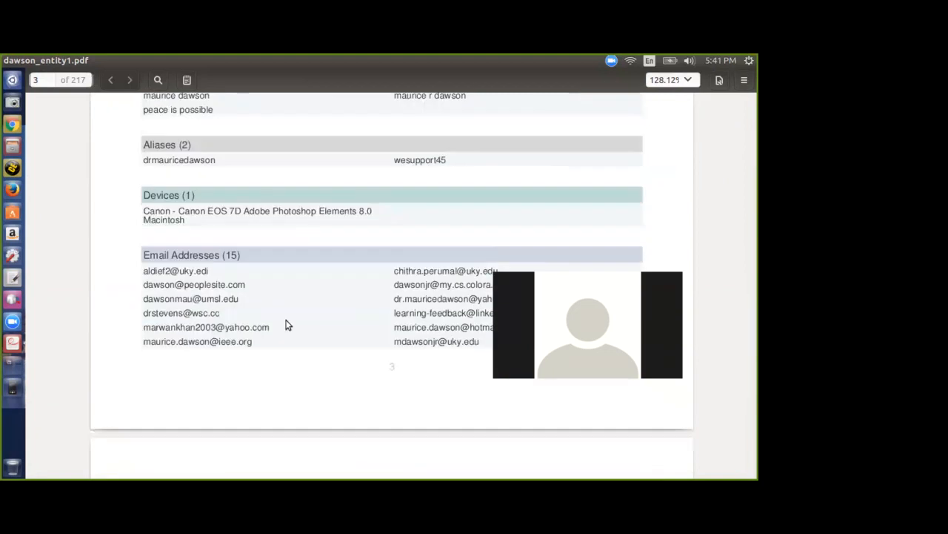
{"action": "left_click_drag", "start_coordinate": [482, 341], "coordinate": [161, 274]}
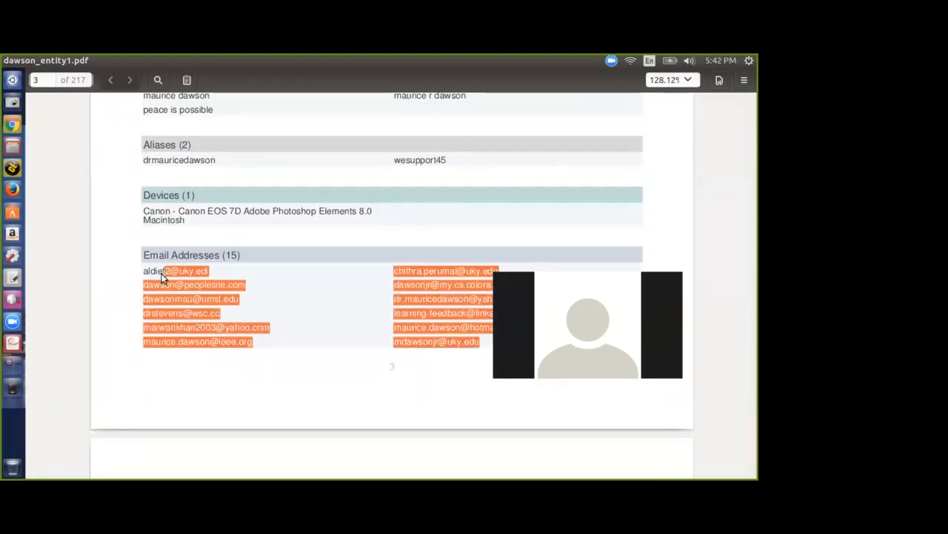
{"action": "left_click", "coordinate": [359, 315]}
{"action": "scroll", "coordinate": [360, 315], "scroll_direction": "down", "scroll_amount": 4}
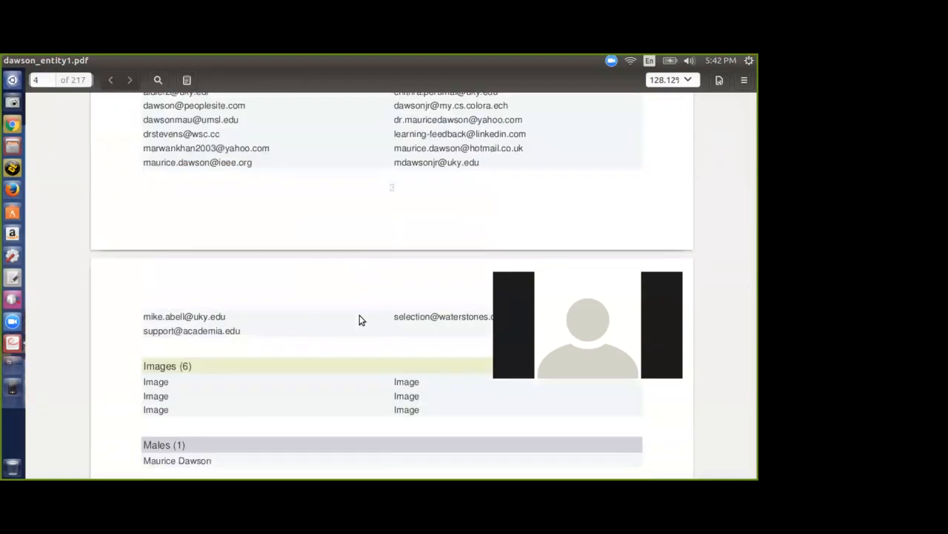
Step: Highlight the two entries under Phone Numbers on page 4 and read through the Tweets list below them
{"action": "scroll", "coordinate": [360, 315], "scroll_direction": "down", "scroll_amount": 5}
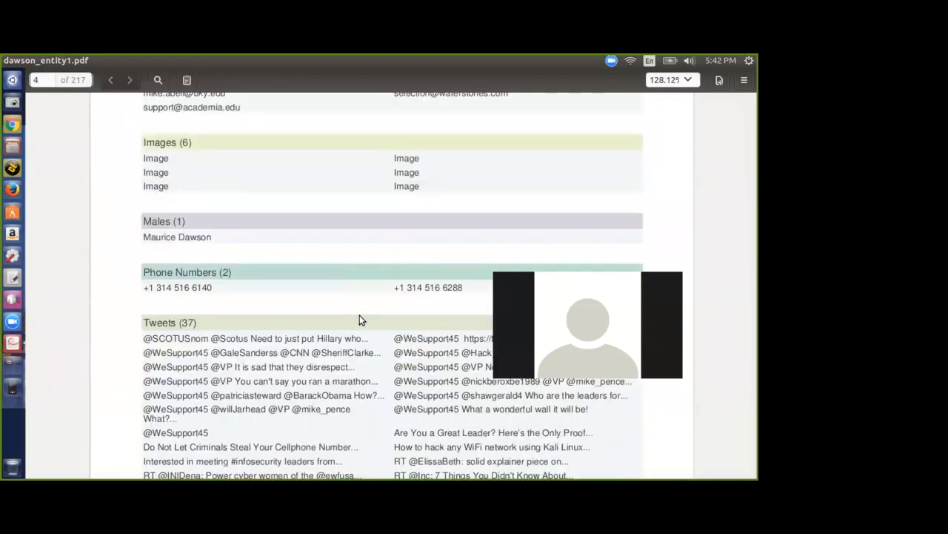
{"action": "left_click_drag", "start_coordinate": [145, 287], "coordinate": [476, 285]}
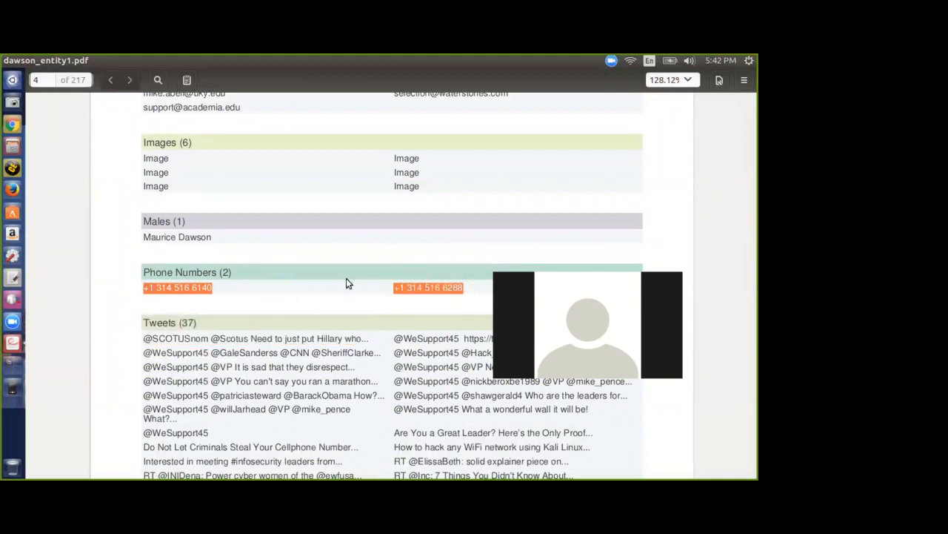
{"action": "scroll", "coordinate": [352, 318], "scroll_direction": "down", "scroll_amount": 8}
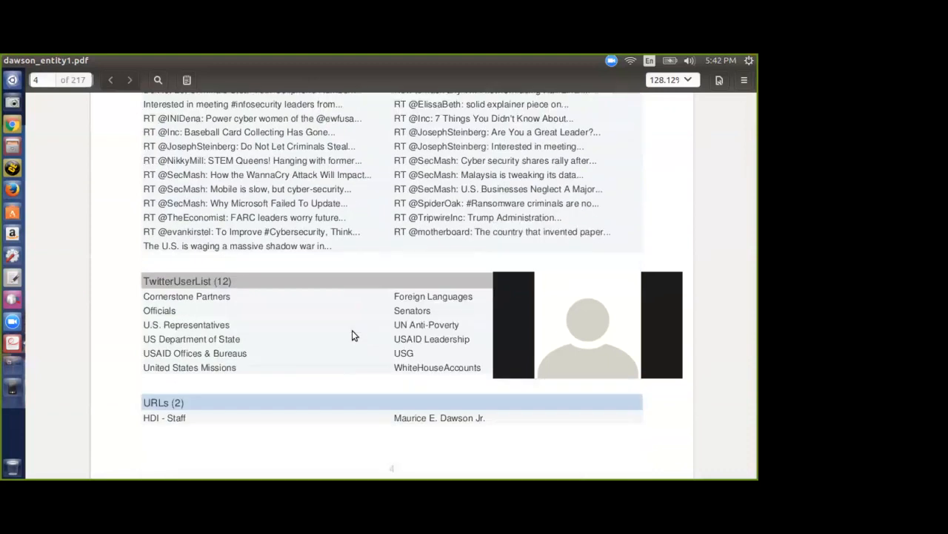
{"action": "scroll", "coordinate": [356, 300], "scroll_direction": "up", "scroll_amount": 3}
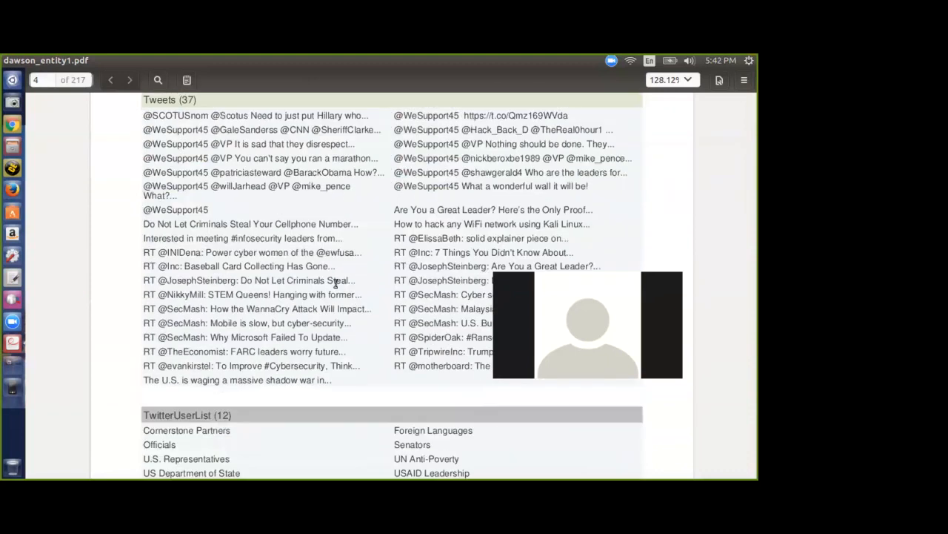
{"action": "scroll", "coordinate": [344, 171], "scroll_direction": "up", "scroll_amount": 1}
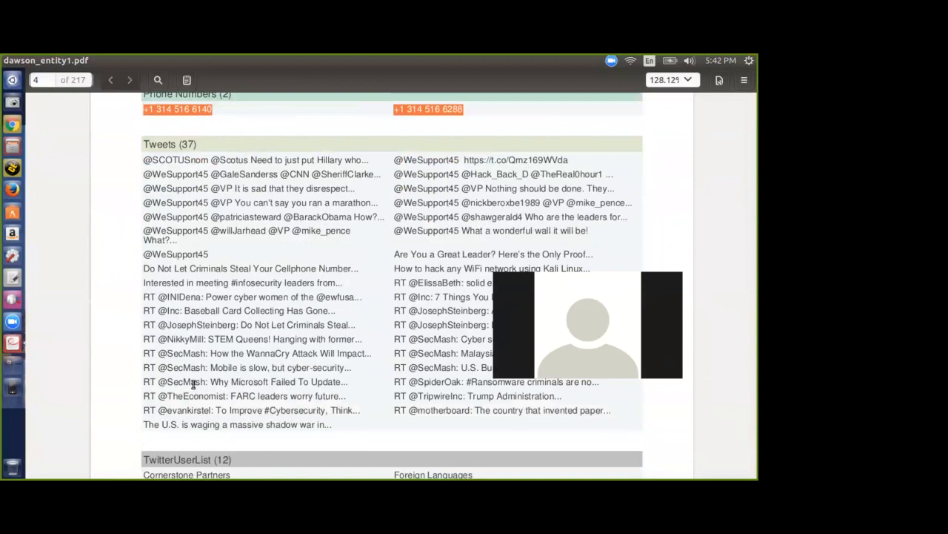
Step: Highlight the entries of the TwitterUserList group and check the URLs group at the end of page 4
{"action": "scroll", "coordinate": [207, 382], "scroll_direction": "down", "scroll_amount": 3}
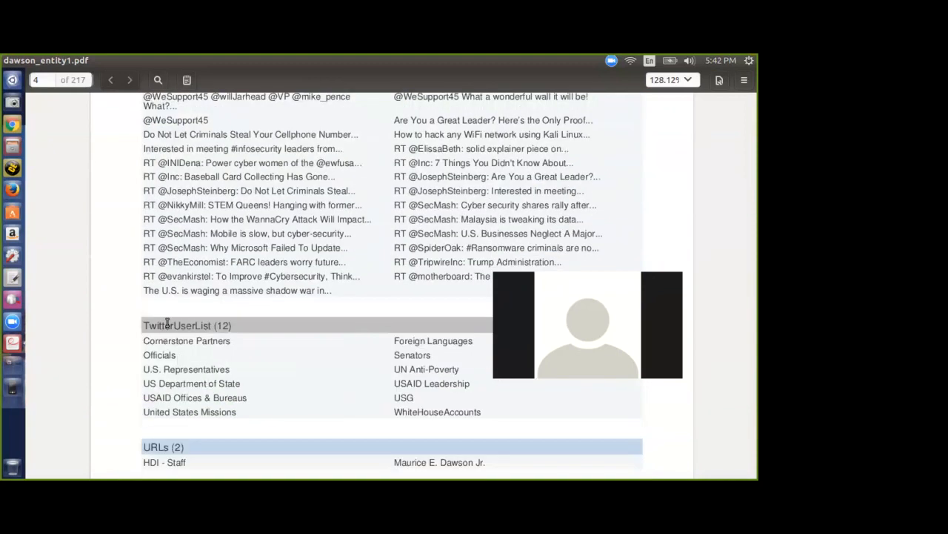
{"action": "left_click_drag", "start_coordinate": [145, 341], "coordinate": [495, 418]}
{"action": "left_click", "coordinate": [492, 412]}
{"action": "scroll", "coordinate": [482, 406], "scroll_direction": "down", "scroll_amount": 7}
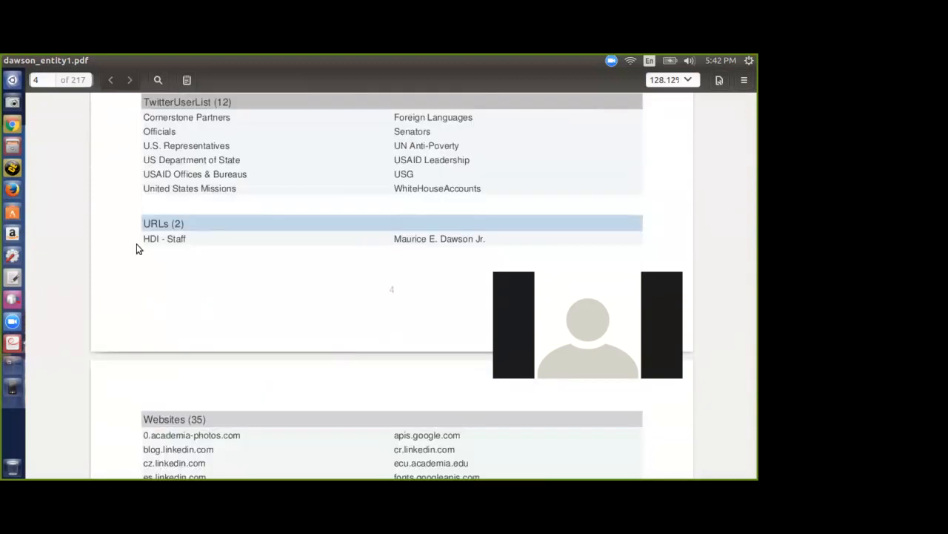
Step: Highlight the listed sites in the Websites group on page 5
{"action": "scroll", "coordinate": [244, 329], "scroll_direction": "down", "scroll_amount": 5}
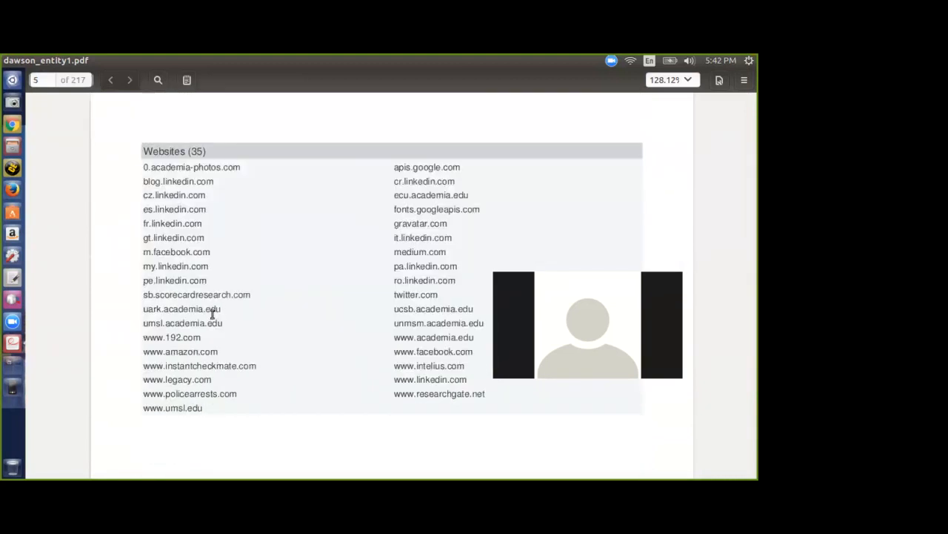
{"action": "left_click_drag", "start_coordinate": [145, 166], "coordinate": [484, 393]}
{"action": "scroll", "coordinate": [484, 400], "scroll_direction": "down", "scroll_amount": 7}
Step: Review the subject's Male entity in the Entity Details section, including its name properties and outgoing links
{"action": "scroll", "coordinate": [483, 401], "scroll_direction": "down", "scroll_amount": 10}
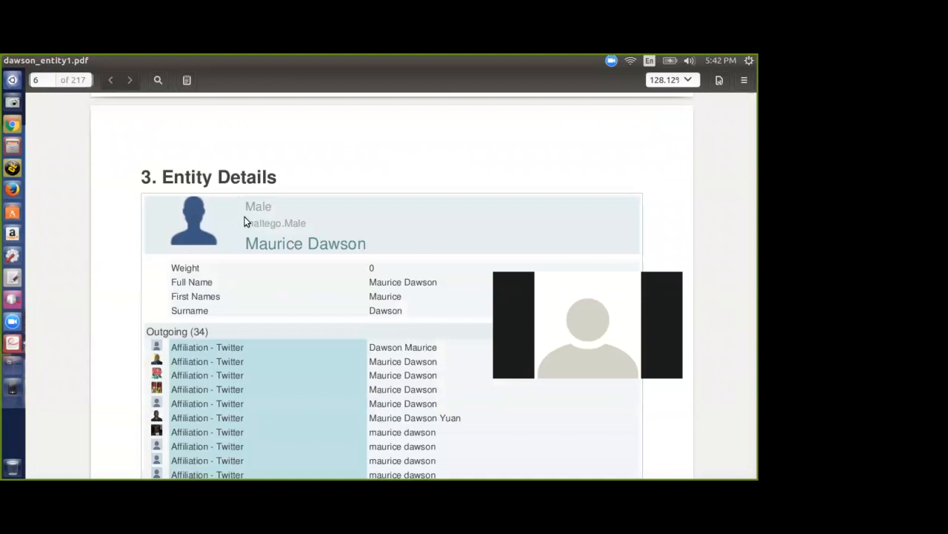
{"action": "scroll", "coordinate": [258, 232], "scroll_direction": "down", "scroll_amount": 1}
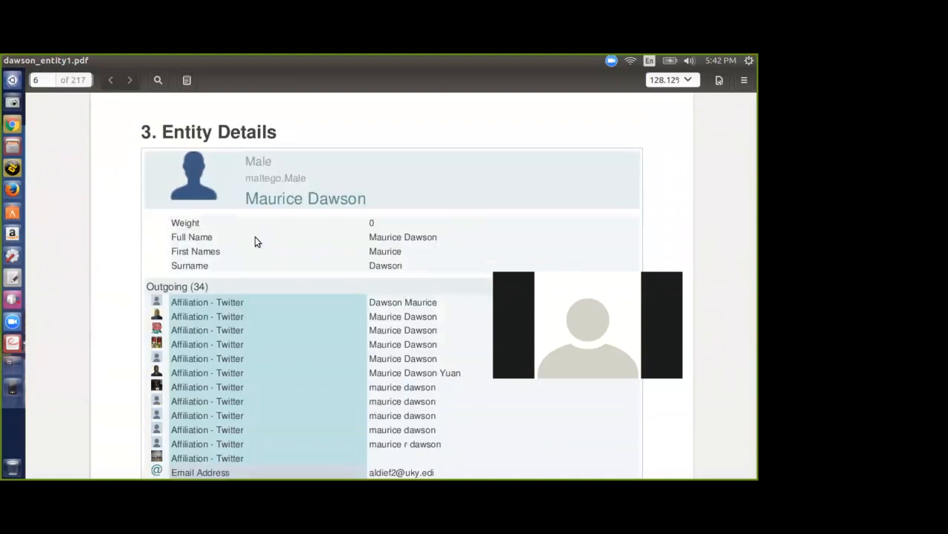
{"action": "scroll", "coordinate": [255, 237], "scroll_direction": "down", "scroll_amount": 2}
{"action": "scroll", "coordinate": [319, 273], "scroll_direction": "down", "scroll_amount": 20}
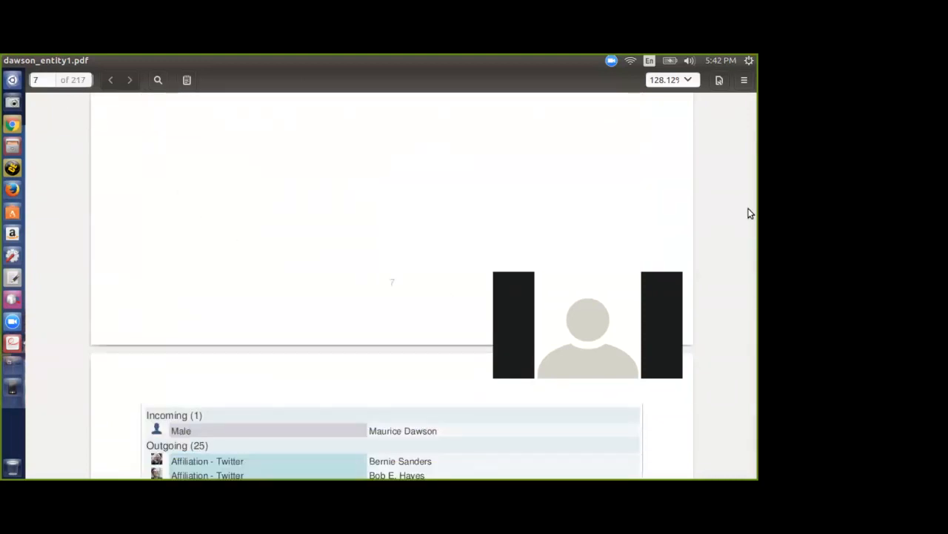
Step: Browse the Entity Details pages and return to the subject's Twitter affiliation on page 7, fitting its properties and details table in view
{"action": "left_click_drag", "start_coordinate": [748, 116], "coordinate": [750, 122]}
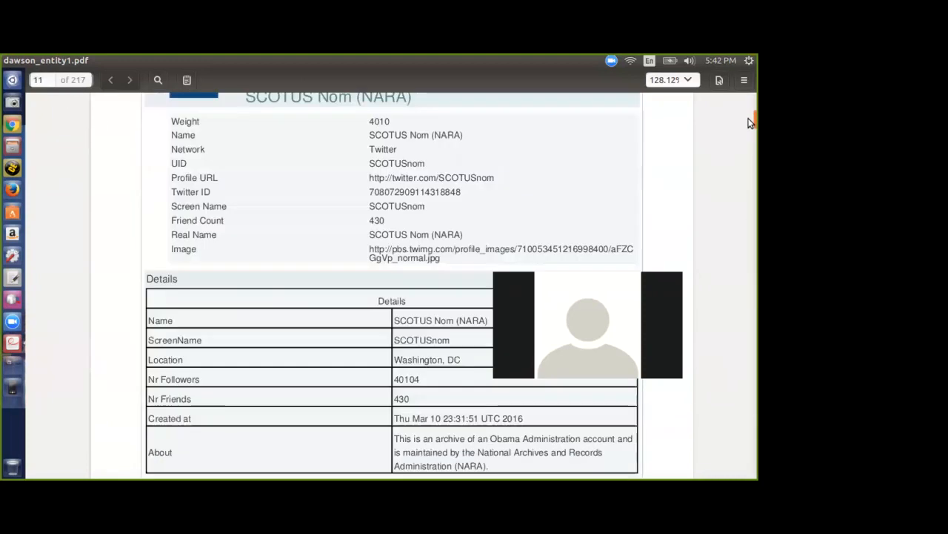
{"action": "scroll", "coordinate": [748, 122], "scroll_direction": "up", "scroll_amount": 10}
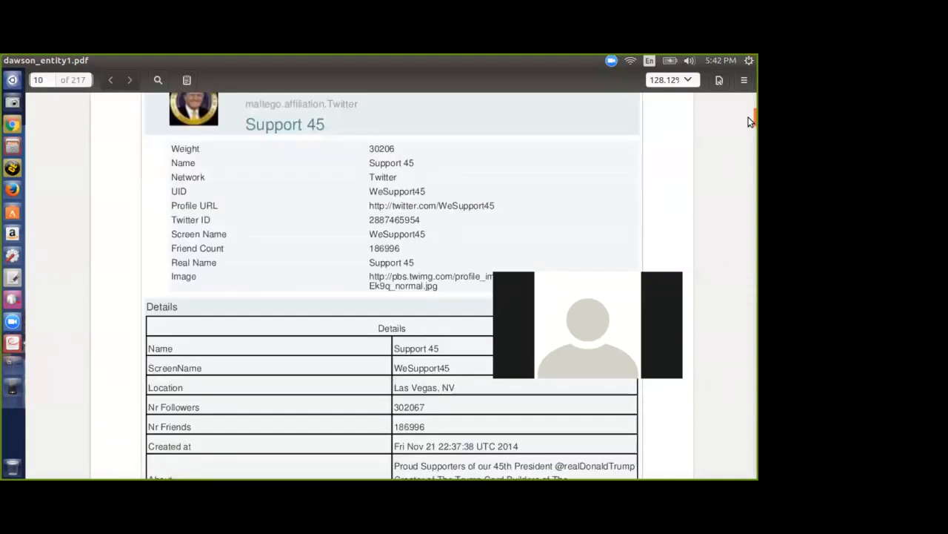
{"action": "left_click_drag", "start_coordinate": [748, 121], "coordinate": [750, 115]}
{"action": "scroll", "coordinate": [549, 248], "scroll_direction": "up", "scroll_amount": 6}
{"action": "scroll", "coordinate": [547, 252], "scroll_direction": "down", "scroll_amount": 2}
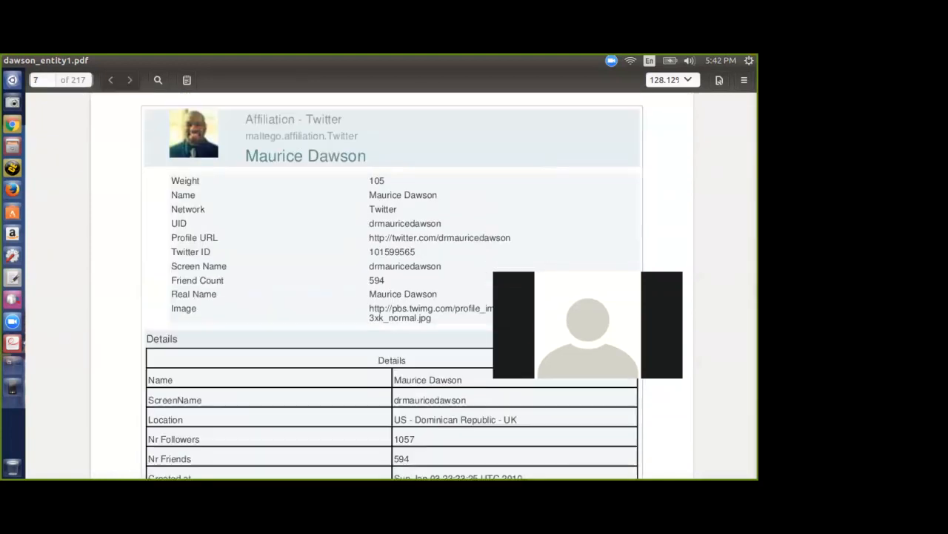
{"action": "scroll", "coordinate": [548, 315], "scroll_direction": "down", "scroll_amount": 2}
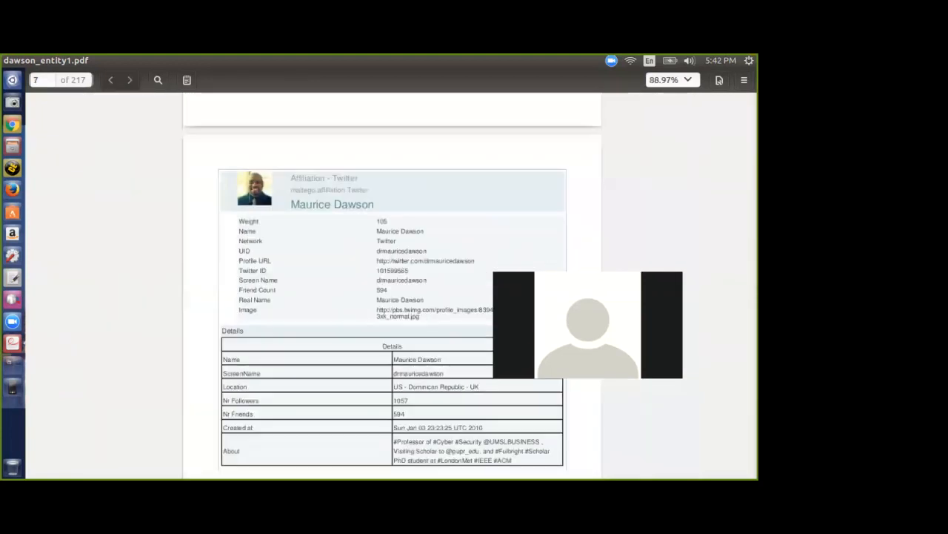
{"action": "scroll", "coordinate": [548, 315], "scroll_direction": "down", "scroll_amount": 1}
{"action": "scroll", "coordinate": [548, 315], "scroll_direction": "up", "scroll_amount": 1}
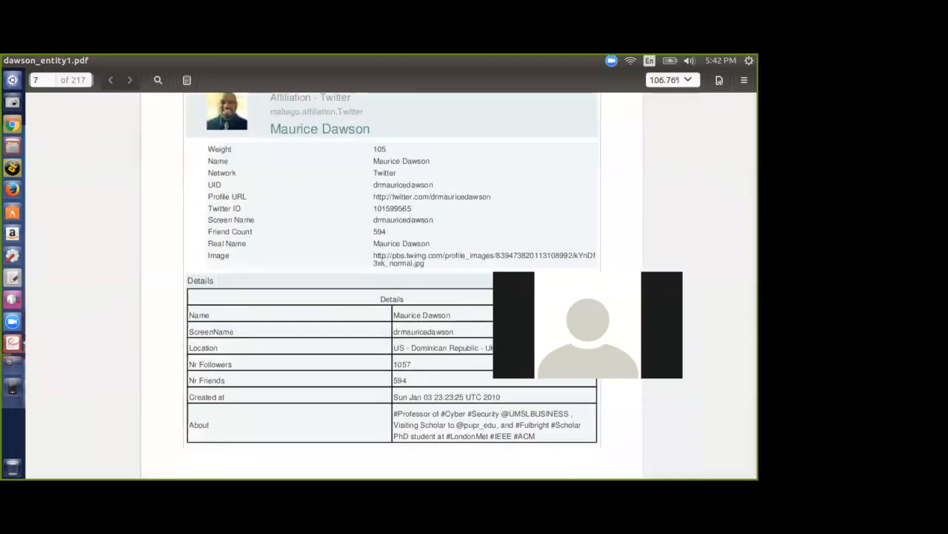
{"action": "scroll", "coordinate": [392, 282], "scroll_direction": "down", "scroll_amount": 2}
{"action": "scroll", "coordinate": [392, 282], "scroll_direction": "up", "scroll_amount": 2}
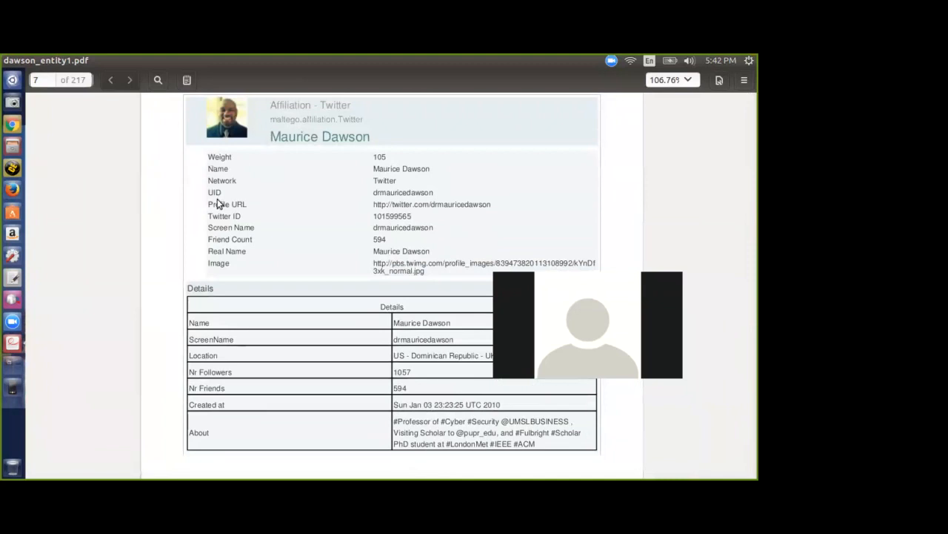
Step: Highlight the Real Name value and the Created at date in the subject's Twitter affiliation entry
{"action": "left_click_drag", "start_coordinate": [363, 238], "coordinate": [387, 249]}
{"action": "left_click", "coordinate": [389, 250]}
{"action": "triple_click", "coordinate": [388, 250]}
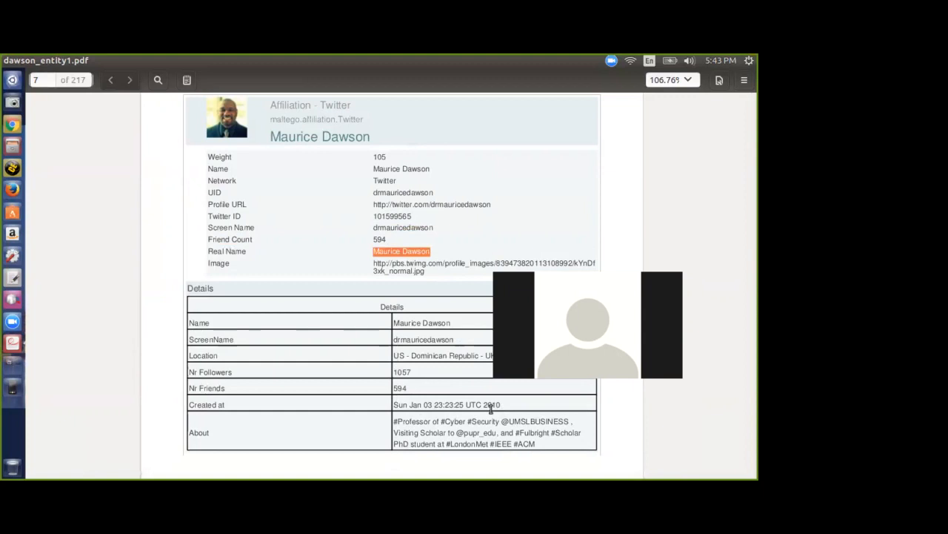
{"action": "left_click_drag", "start_coordinate": [501, 404], "coordinate": [399, 404]}
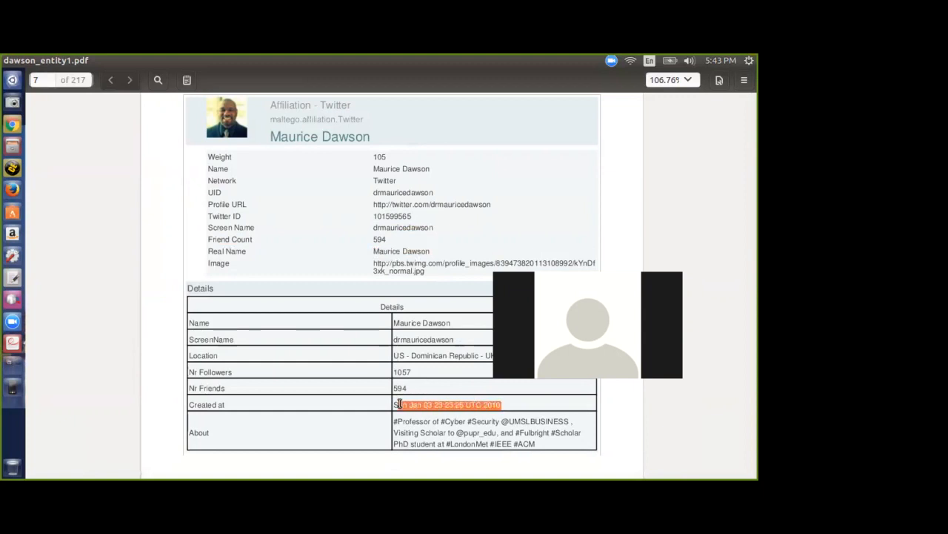
{"action": "left_click", "coordinate": [400, 404]}
{"action": "scroll", "coordinate": [447, 402], "scroll_direction": "down", "scroll_amount": 10}
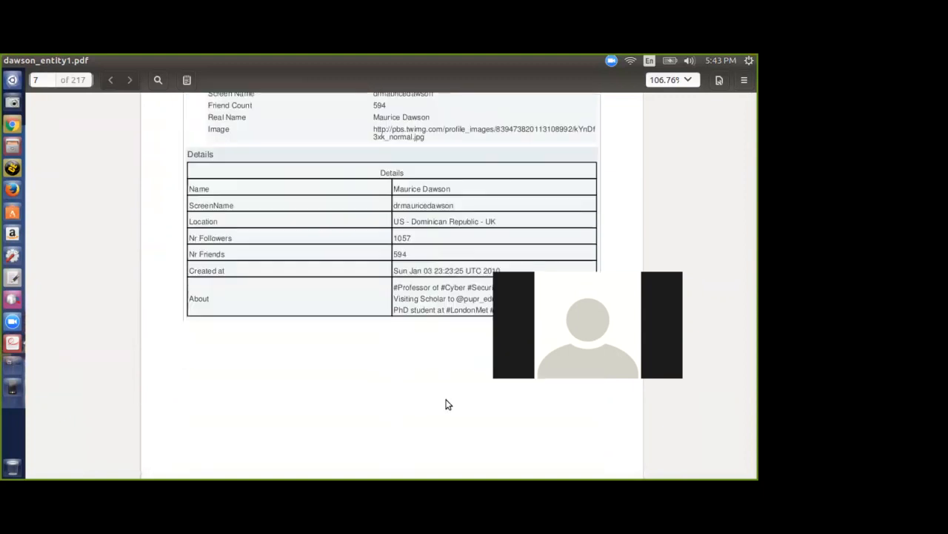
{"action": "scroll", "coordinate": [447, 401], "scroll_direction": "down", "scroll_amount": 4}
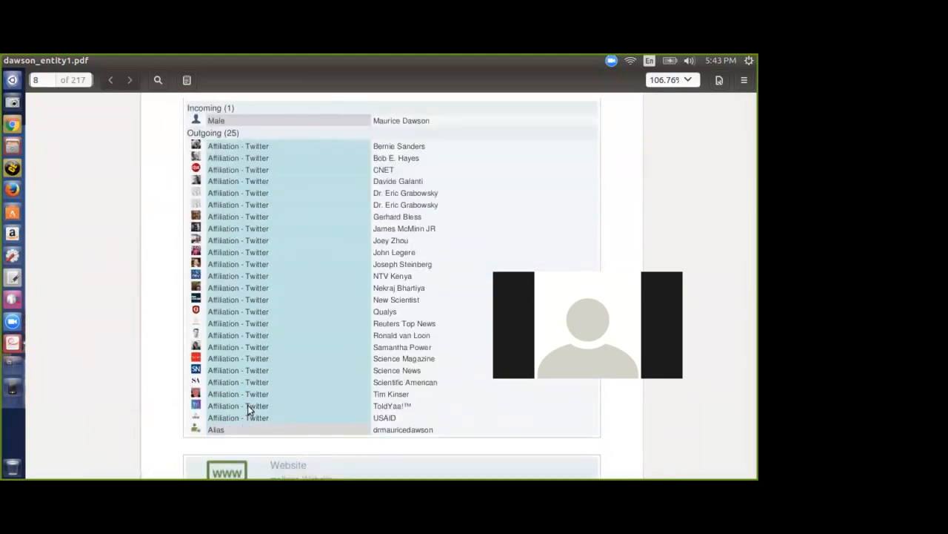
{"action": "scroll", "coordinate": [249, 403], "scroll_direction": "down", "scroll_amount": 6}
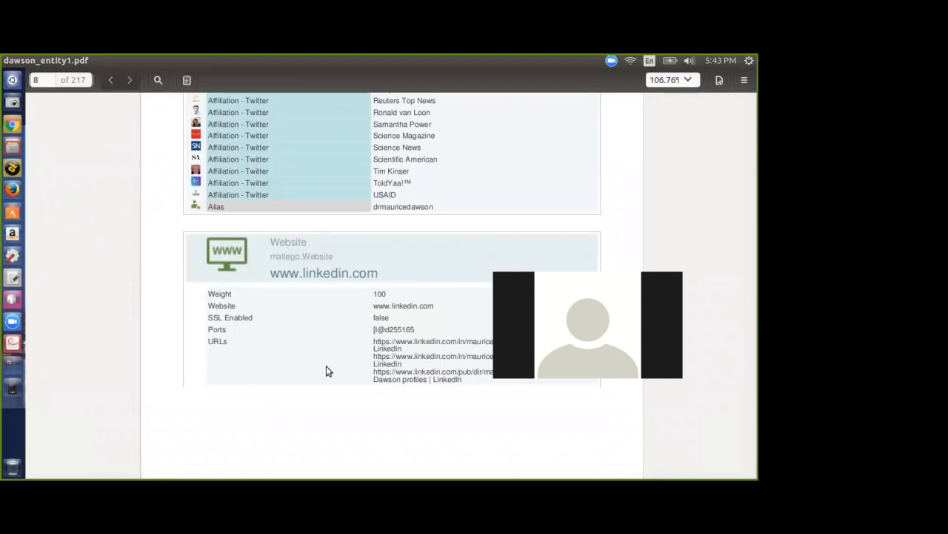
{"action": "scroll", "coordinate": [329, 370], "scroll_direction": "down", "scroll_amount": 1}
{"action": "scroll", "coordinate": [328, 370], "scroll_direction": "down", "scroll_amount": 6}
{"action": "scroll", "coordinate": [327, 364], "scroll_direction": "down", "scroll_amount": 1}
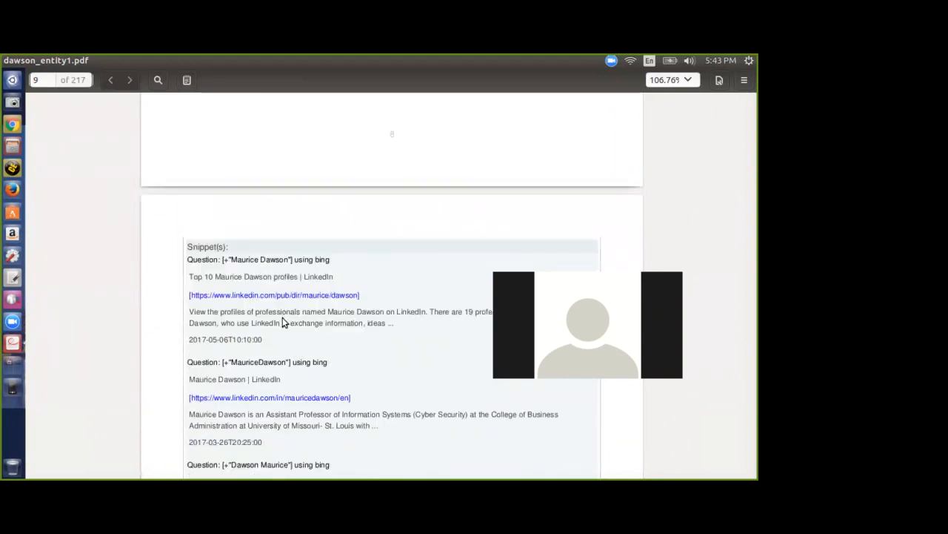
{"action": "scroll", "coordinate": [284, 323], "scroll_direction": "down", "scroll_amount": 3}
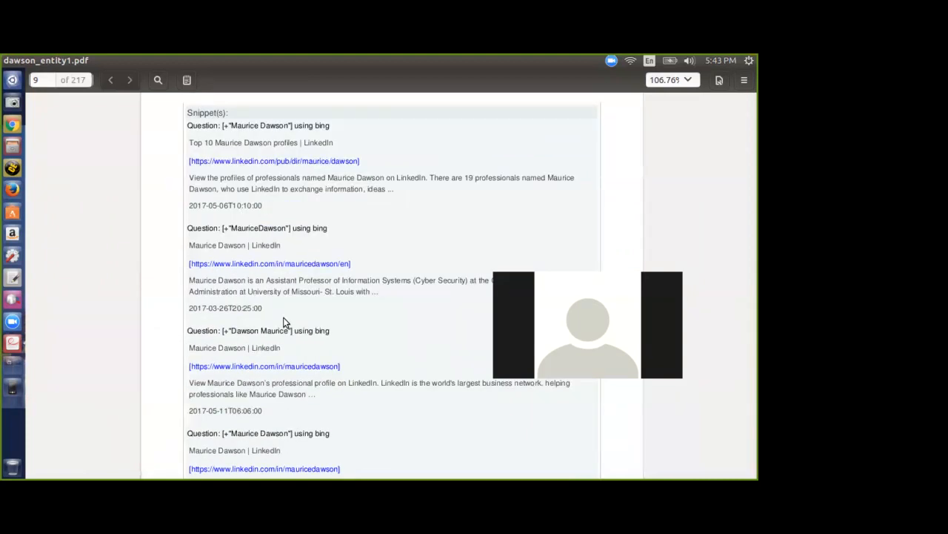
{"action": "scroll", "coordinate": [283, 322], "scroll_direction": "down", "scroll_amount": 2}
{"action": "scroll", "coordinate": [284, 320], "scroll_direction": "down", "scroll_amount": 10}
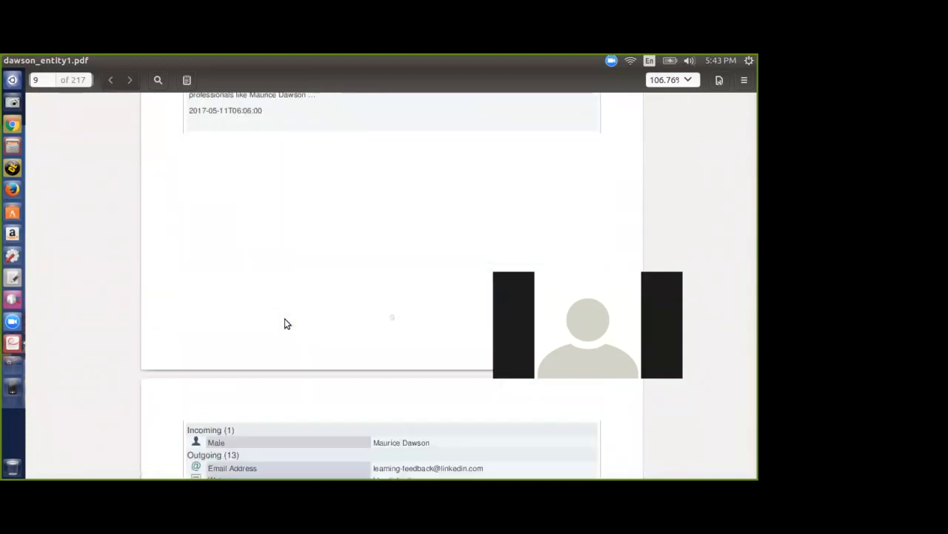
{"action": "scroll", "coordinate": [284, 319], "scroll_direction": "up", "scroll_amount": 7}
{"action": "scroll", "coordinate": [288, 317], "scroll_direction": "up", "scroll_amount": 8}
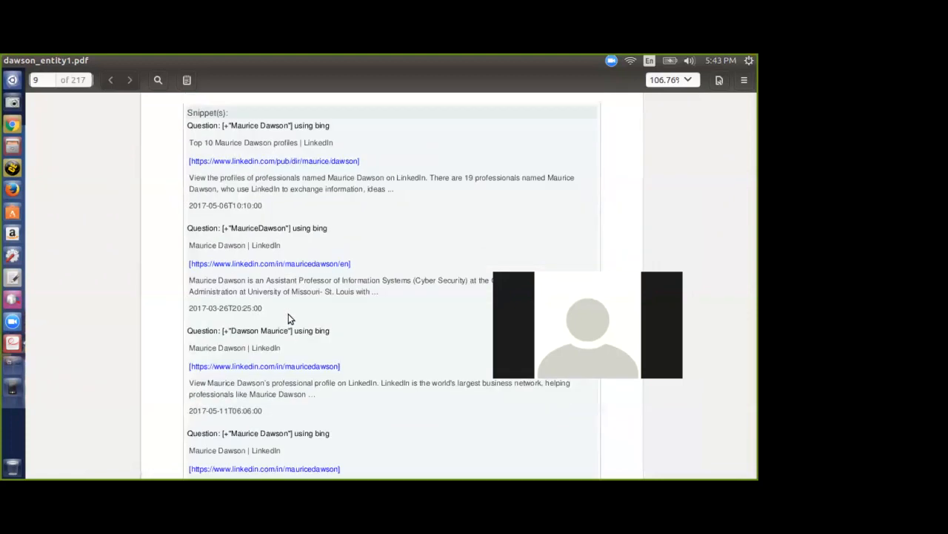
Step: Review the LinkedIn entity's links on page 10, followed by the Support 45 and SCOTUS Nom (NARA) Twitter affiliations
{"action": "scroll", "coordinate": [288, 317], "scroll_direction": "down", "scroll_amount": 15}
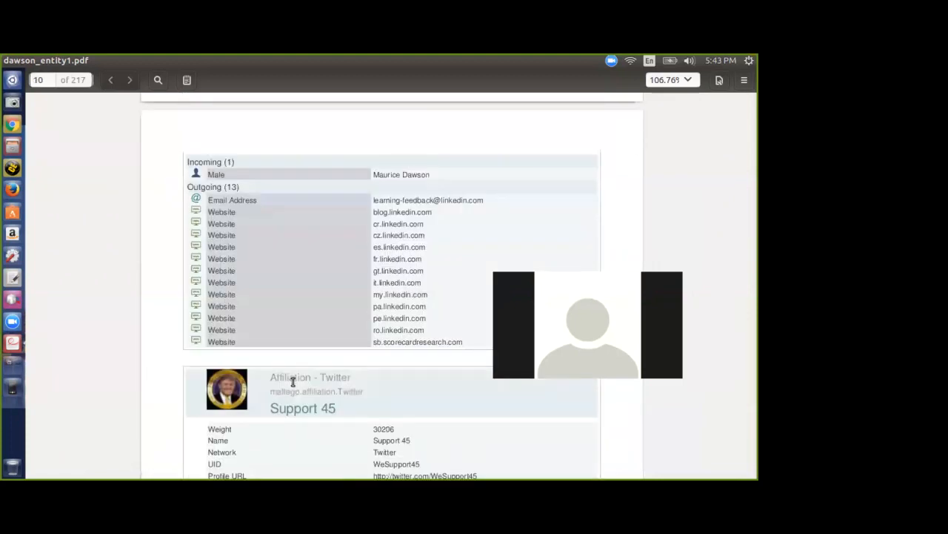
{"action": "scroll", "coordinate": [292, 259], "scroll_direction": "down", "scroll_amount": 8}
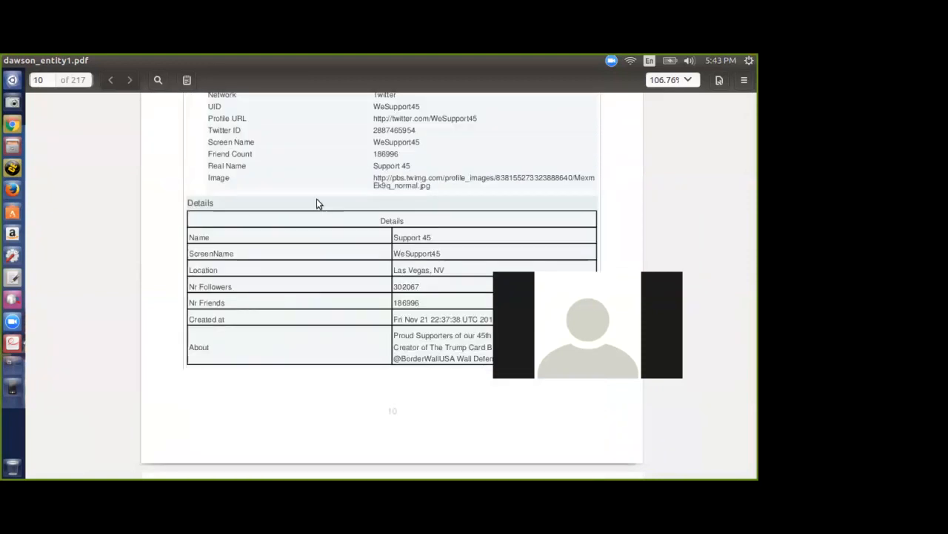
{"action": "scroll", "coordinate": [353, 269], "scroll_direction": "down", "scroll_amount": 9}
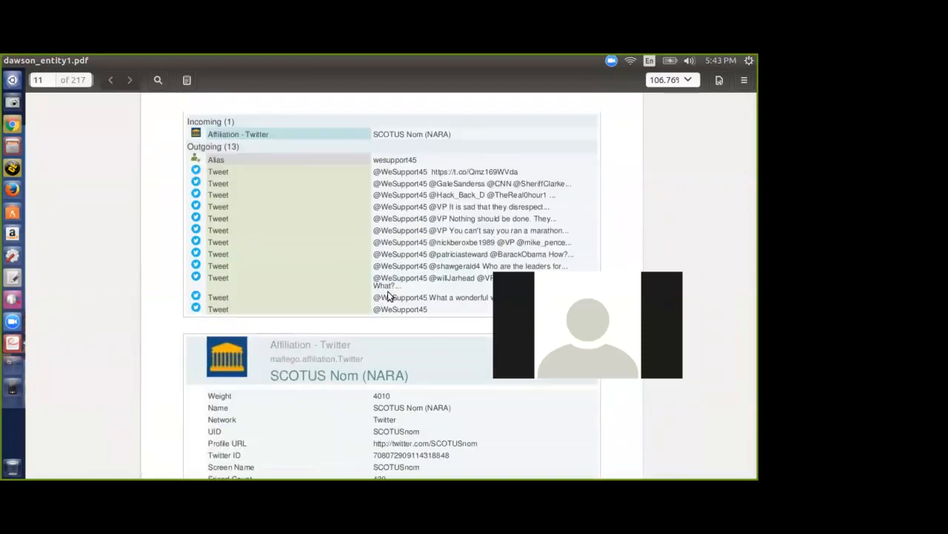
{"action": "scroll", "coordinate": [380, 332], "scroll_direction": "down", "scroll_amount": 5}
{"action": "scroll", "coordinate": [380, 333], "scroll_direction": "down", "scroll_amount": 20}
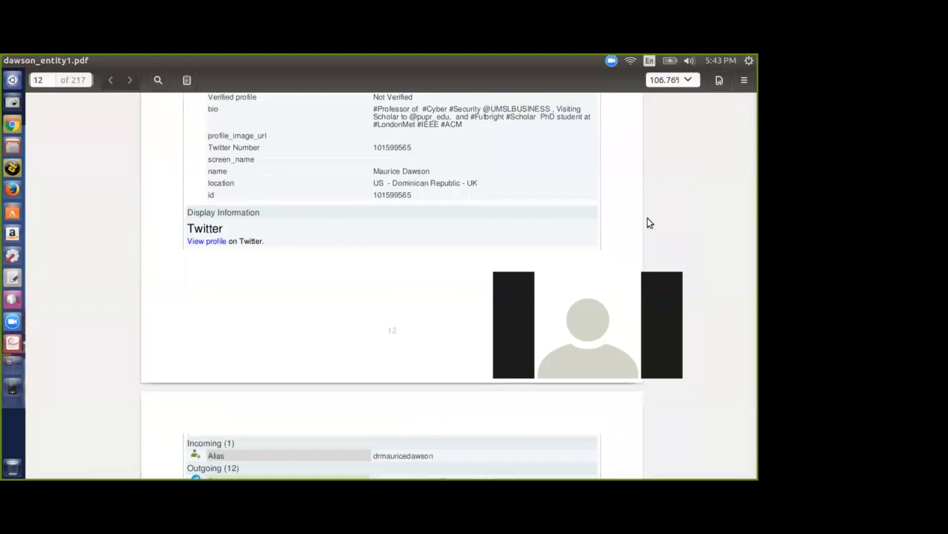
{"action": "scroll", "coordinate": [708, 355], "scroll_direction": "down", "scroll_amount": 20}
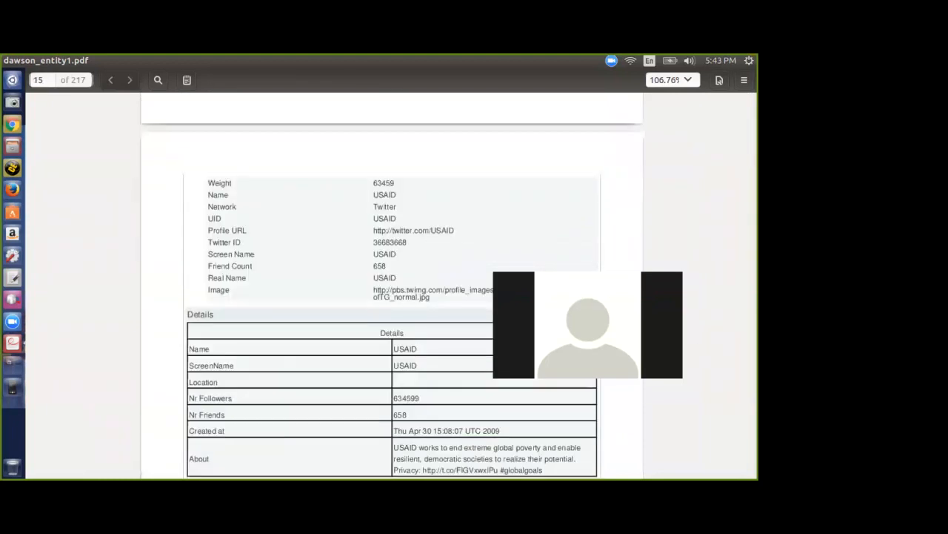
{"action": "scroll", "coordinate": [704, 322], "scroll_direction": "down", "scroll_amount": 20}
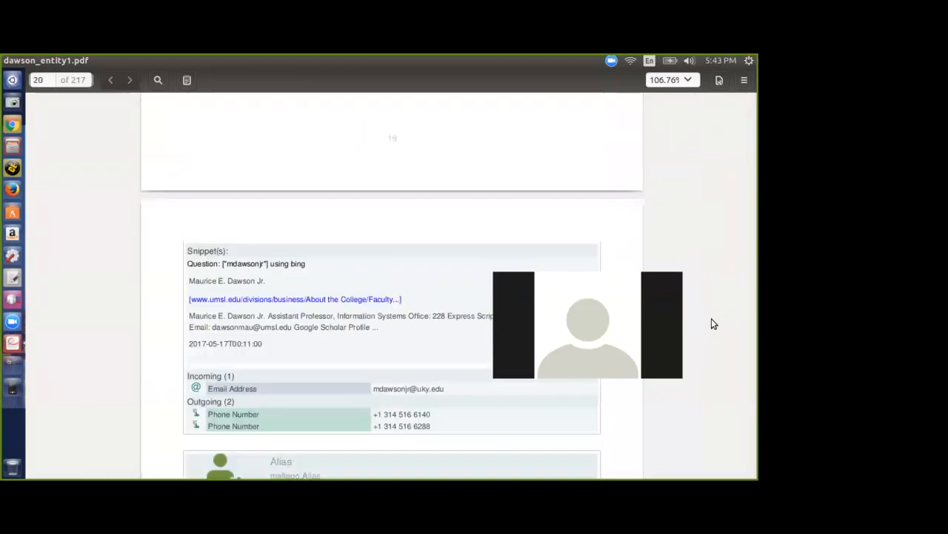
{"action": "scroll", "coordinate": [707, 326], "scroll_direction": "down", "scroll_amount": 20}
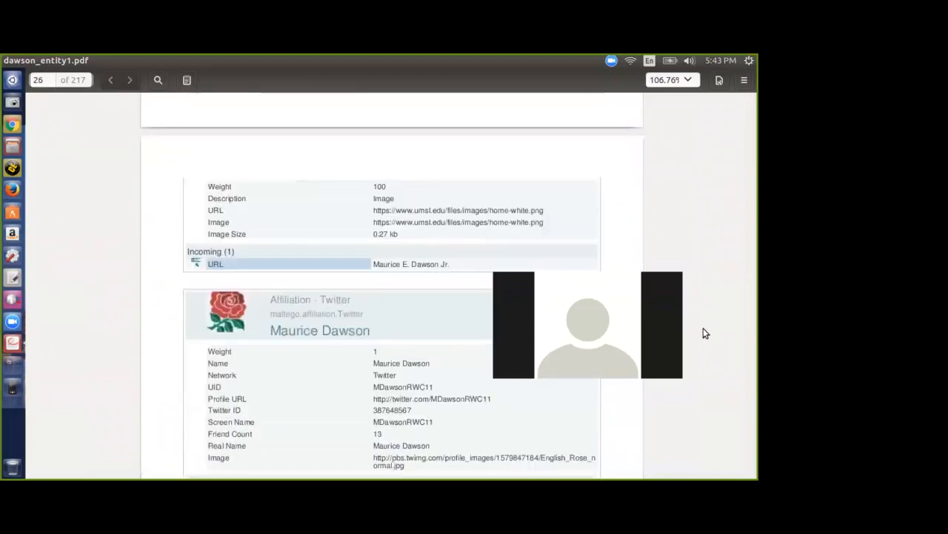
{"action": "scroll", "coordinate": [702, 323], "scroll_direction": "down", "scroll_amount": 20}
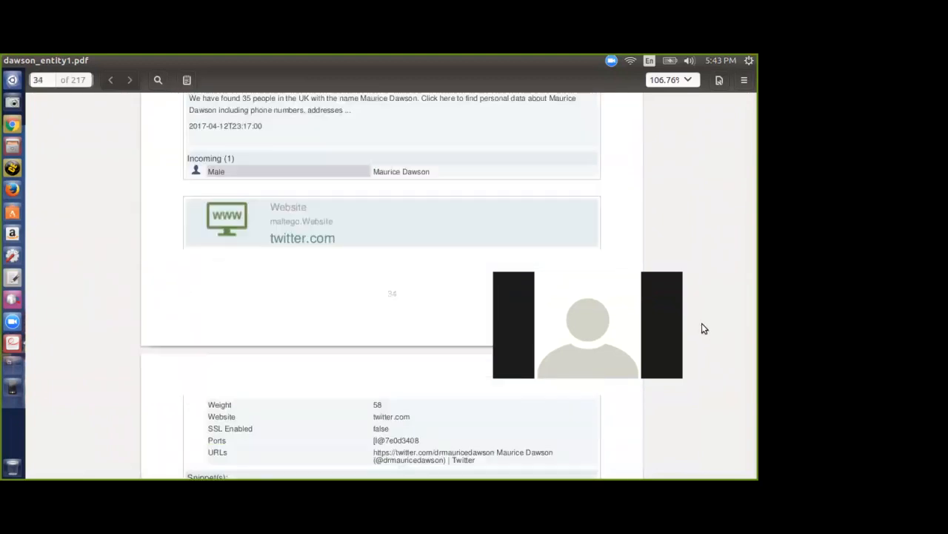
{"action": "scroll", "coordinate": [695, 329], "scroll_direction": "down", "scroll_amount": 8}
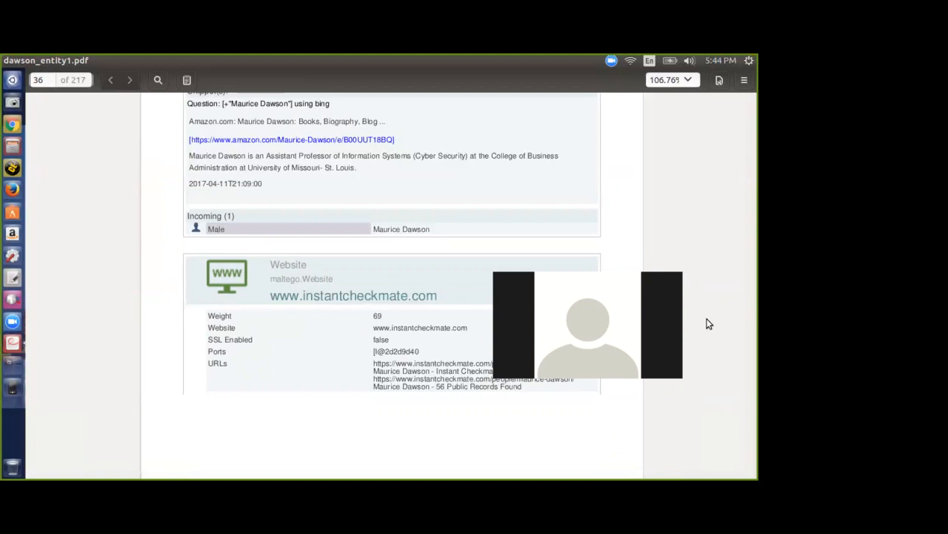
{"action": "scroll", "coordinate": [379, 138], "scroll_direction": "up", "scroll_amount": 4}
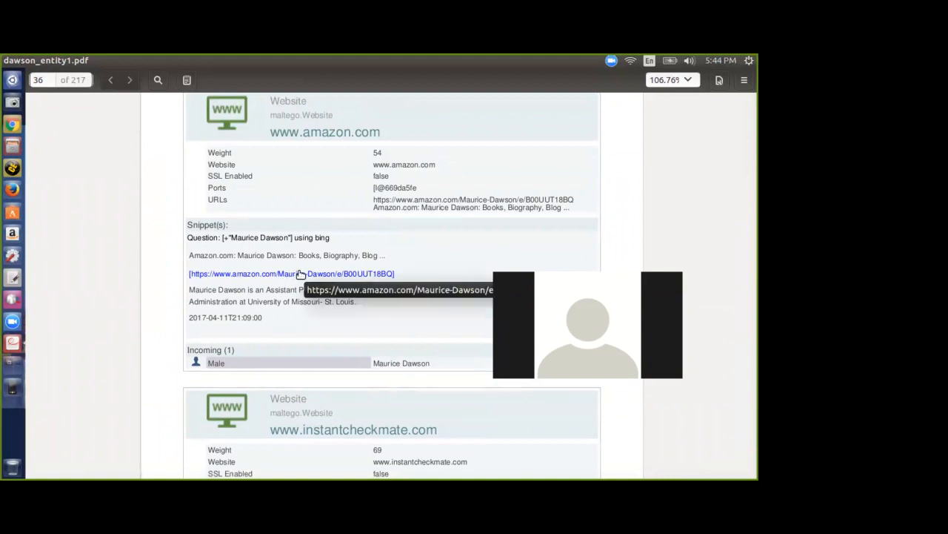
Step: Open the Amazon author link from the snippet in Firefox, look through the author's biography and books, and close the page
{"action": "left_click", "coordinate": [300, 274]}
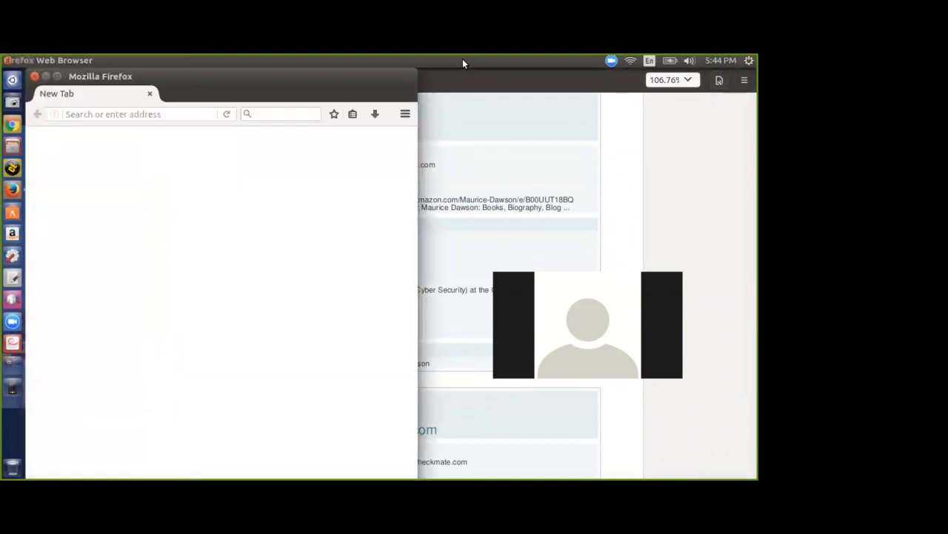
{"action": "double_click", "coordinate": [338, 72]}
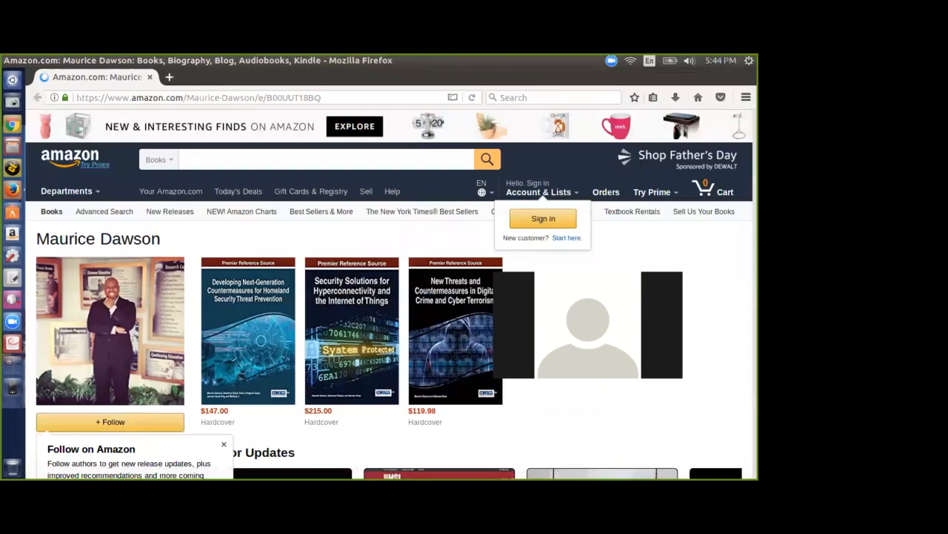
{"action": "scroll", "coordinate": [403, 156], "scroll_direction": "down", "scroll_amount": 6}
{"action": "scroll", "coordinate": [389, 294], "scroll_direction": "down", "scroll_amount": 10}
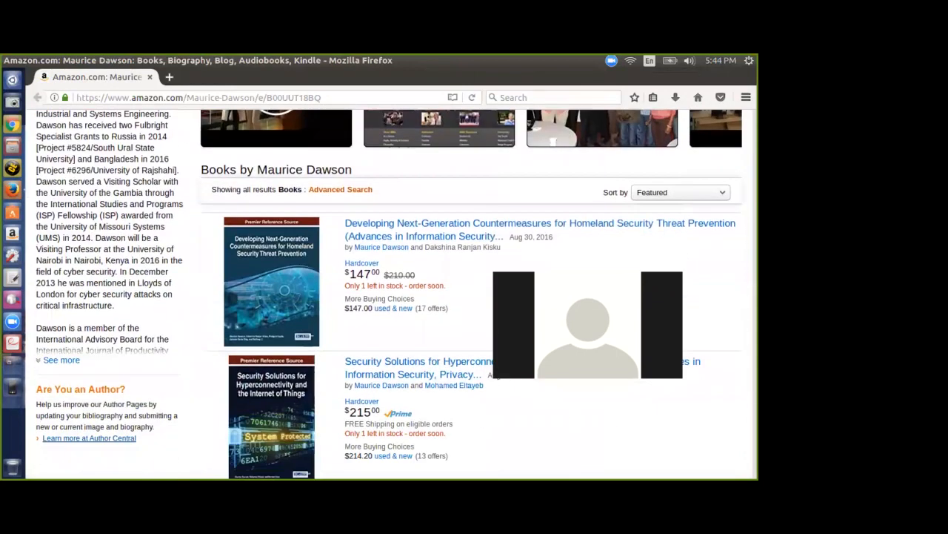
{"action": "scroll", "coordinate": [389, 295], "scroll_direction": "up", "scroll_amount": 10}
{"action": "scroll", "coordinate": [389, 294], "scroll_direction": "up", "scroll_amount": 5}
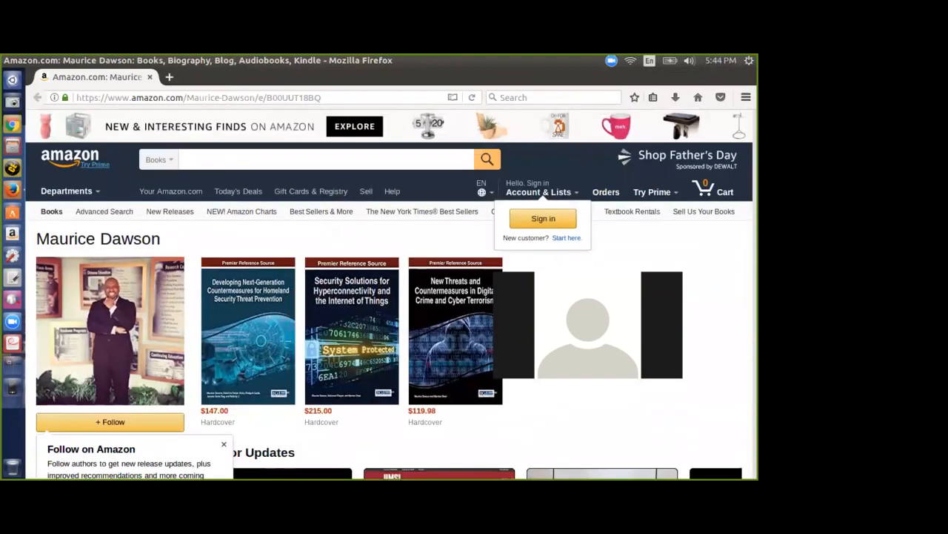
{"action": "left_click", "coordinate": [151, 77]}
{"action": "scroll", "coordinate": [472, 270], "scroll_direction": "down", "scroll_amount": 4}
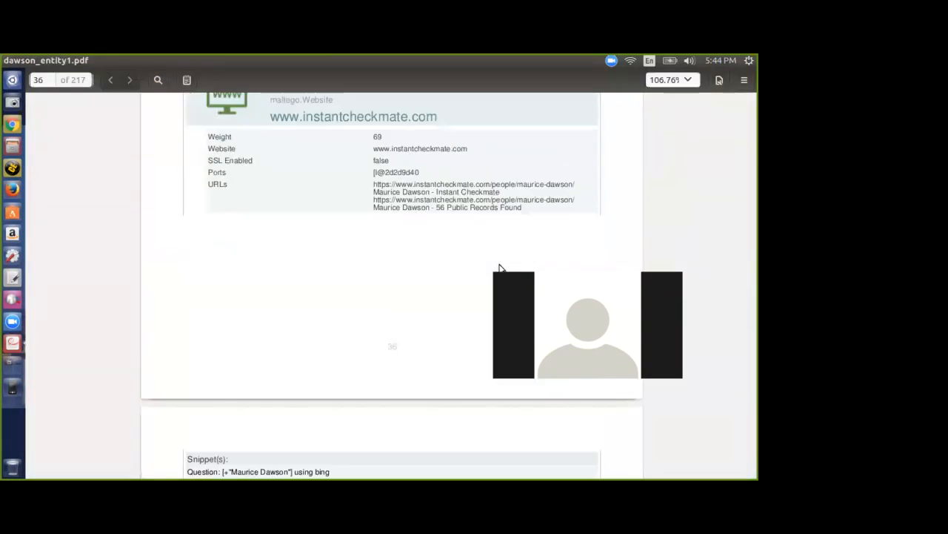
{"action": "scroll", "coordinate": [436, 208], "scroll_direction": "down", "scroll_amount": 5}
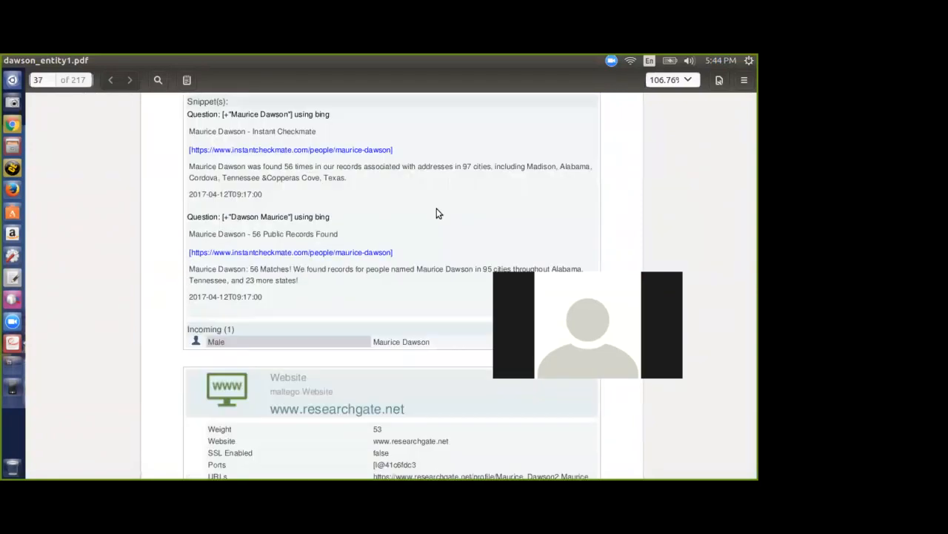
{"action": "scroll", "coordinate": [442, 210], "scroll_direction": "down", "scroll_amount": 5}
{"action": "scroll", "coordinate": [441, 209], "scroll_direction": "up", "scroll_amount": 2}
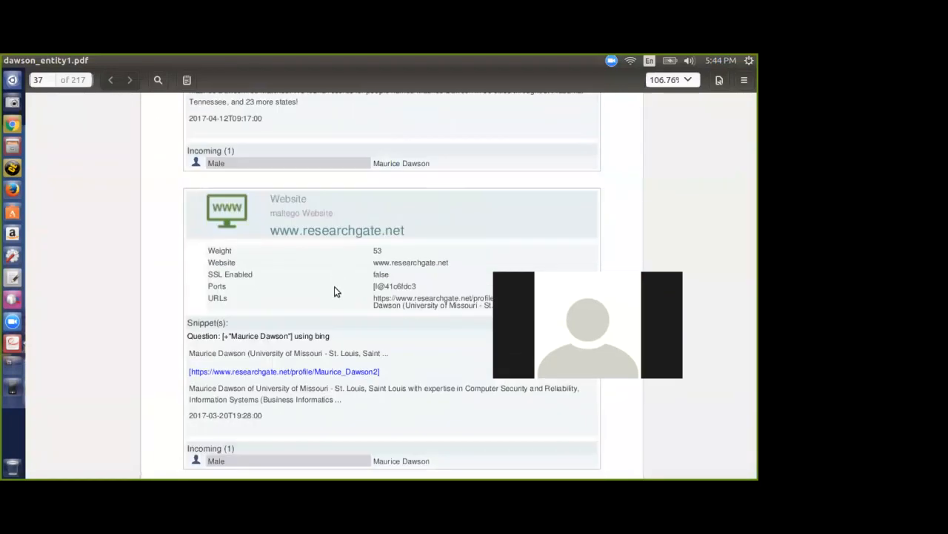
Step: Browse the tweet entities on pages 39 to 44 and continue to the Twitter affiliations on page 51
{"action": "scroll", "coordinate": [341, 296], "scroll_direction": "down", "scroll_amount": 10}
{"action": "scroll", "coordinate": [355, 295], "scroll_direction": "down", "scroll_amount": 20}
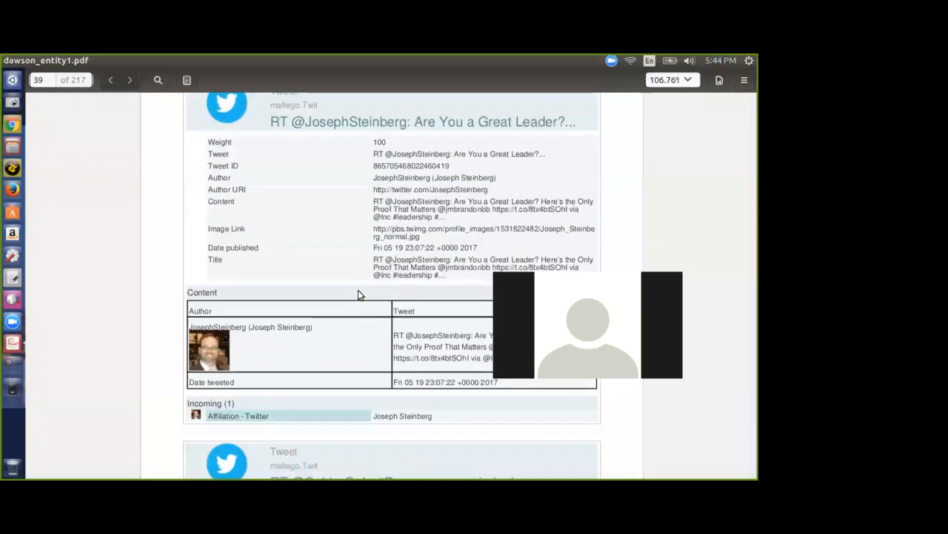
{"action": "scroll", "coordinate": [358, 296], "scroll_direction": "down", "scroll_amount": 15}
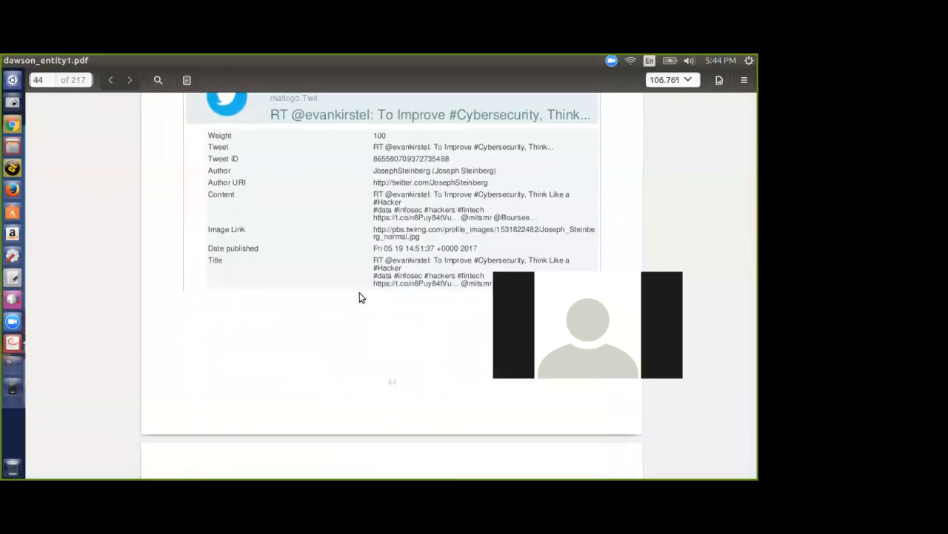
{"action": "scroll", "coordinate": [356, 297], "scroll_direction": "up", "scroll_amount": 8}
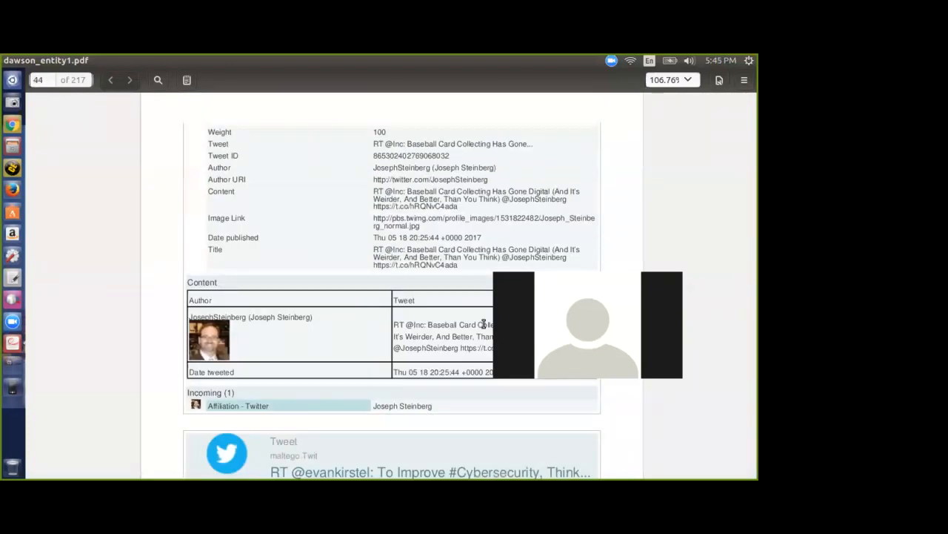
{"action": "scroll", "coordinate": [365, 220], "scroll_direction": "up", "scroll_amount": 8}
{"action": "scroll", "coordinate": [378, 259], "scroll_direction": "down", "scroll_amount": 20}
{"action": "scroll", "coordinate": [404, 267], "scroll_direction": "down", "scroll_amount": 20}
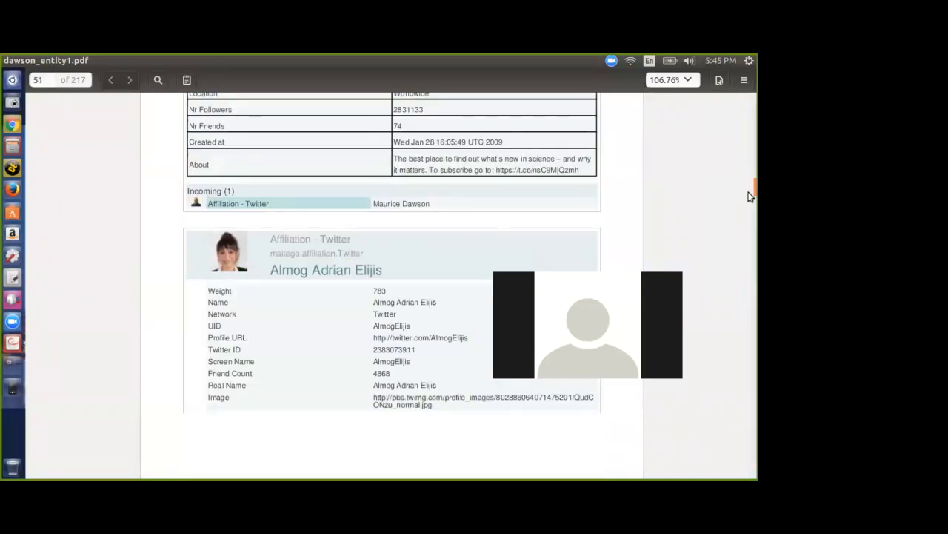
Step: Return to the entity lists on page 4, then close the PDF report and minimize the file manager to reveal Maltego
{"action": "left_click_drag", "start_coordinate": [748, 205], "coordinate": [750, 104]}
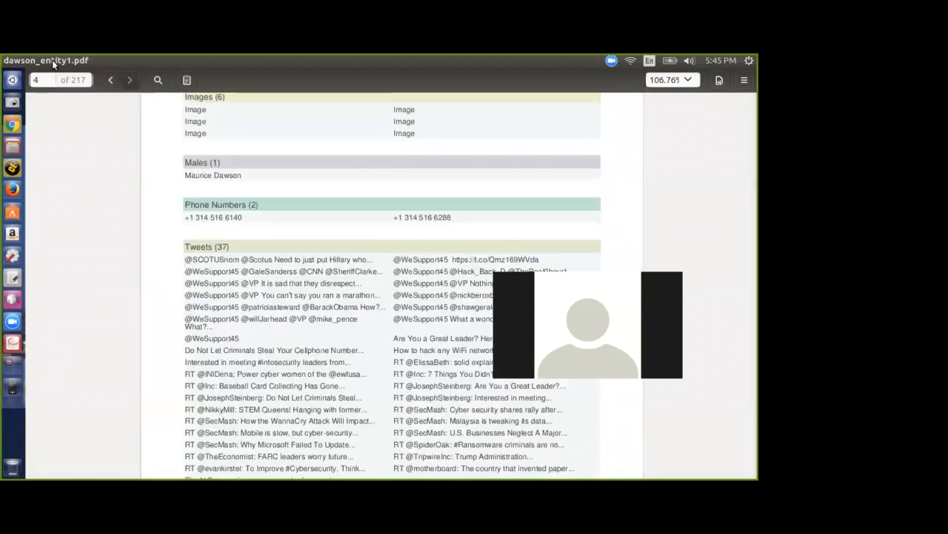
{"action": "left_click", "coordinate": [7, 60]}
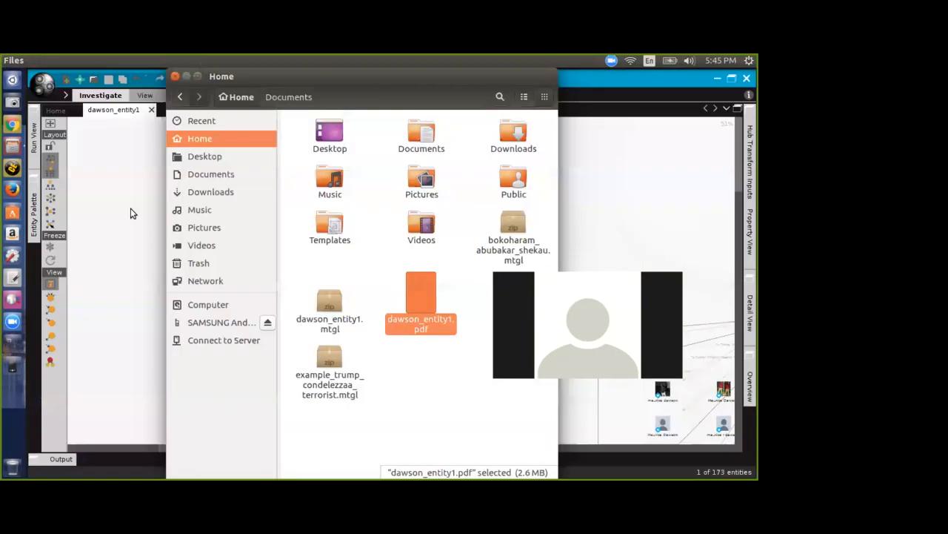
{"action": "left_click", "coordinate": [186, 77]}
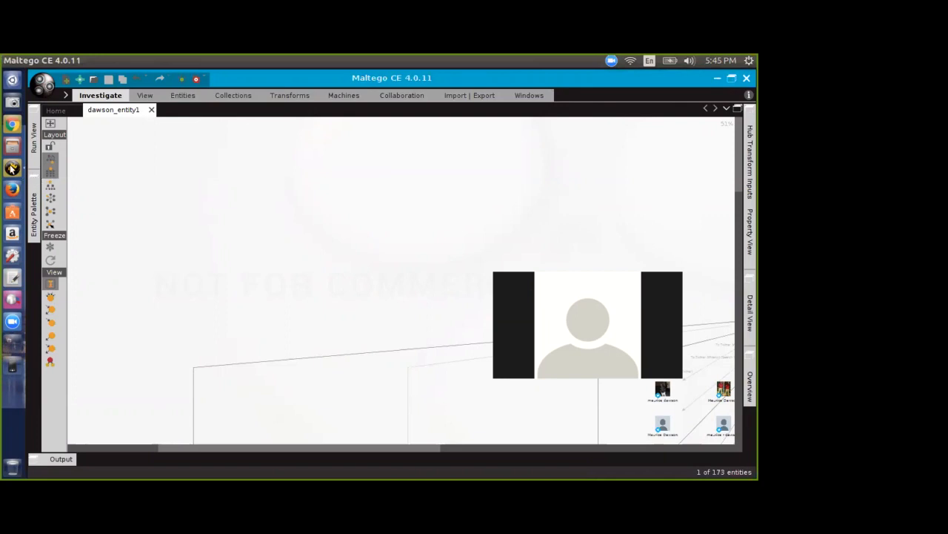
{"action": "right_click", "coordinate": [11, 169]}
{"action": "left_click", "coordinate": [346, 286]}
{"action": "right_click", "coordinate": [11, 169]}
{"action": "left_click", "coordinate": [44, 233]}
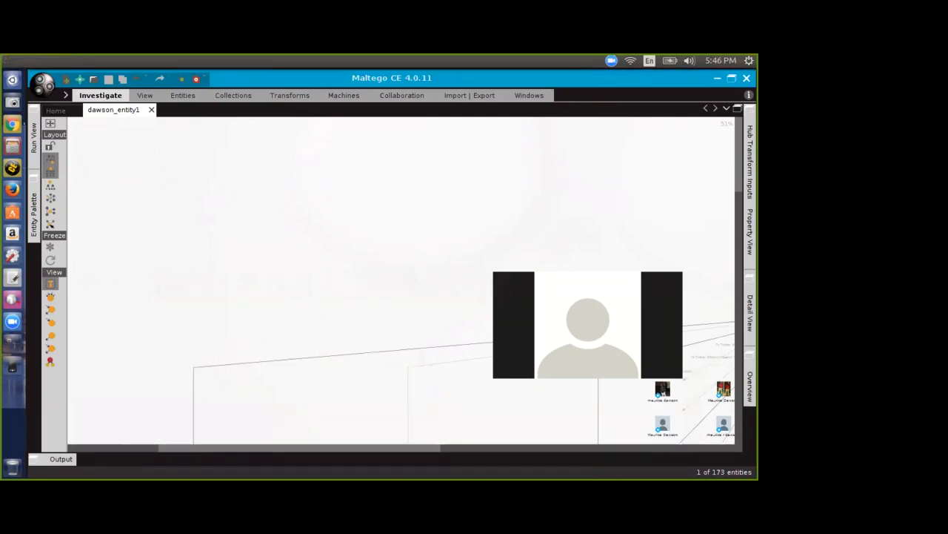
Step: Open a terminal window, then close Maltego and start it again
{"action": "key", "text": "ctrl+alt+t"}
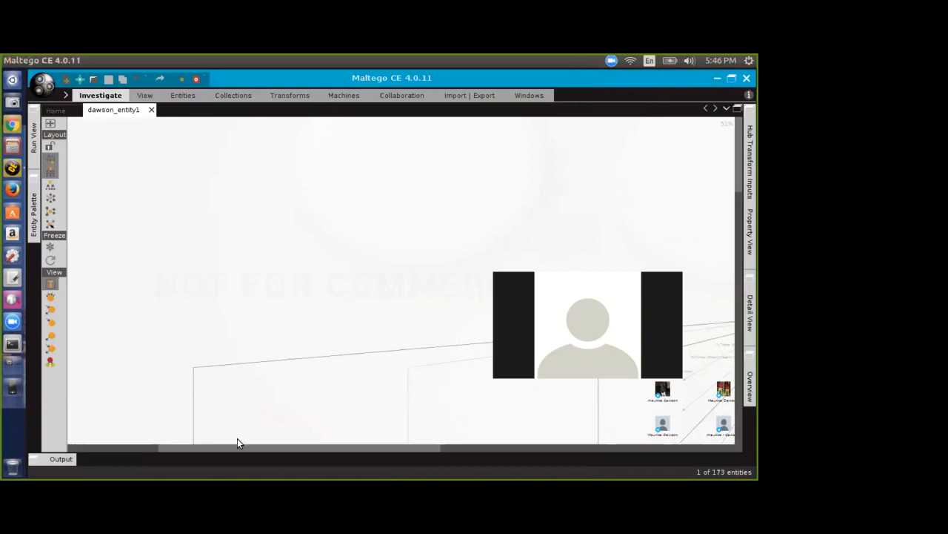
{"action": "left_click_drag", "start_coordinate": [588, 325], "coordinate": [644, 239]}
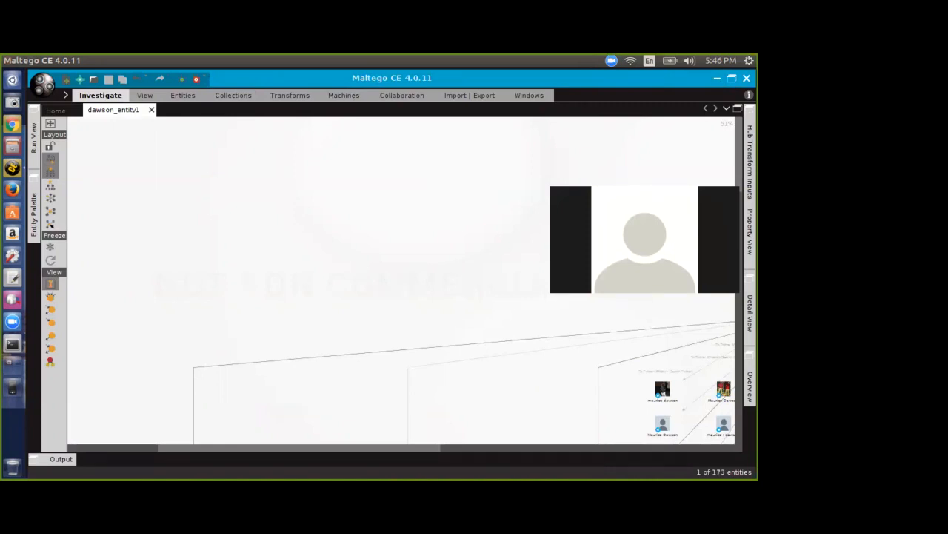
{"action": "left_click_drag", "start_coordinate": [645, 239], "coordinate": [664, 278]}
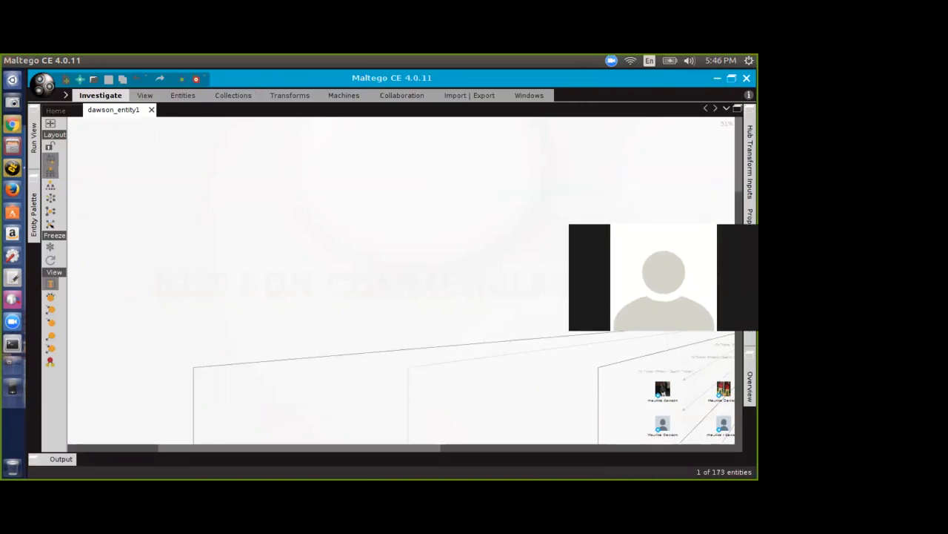
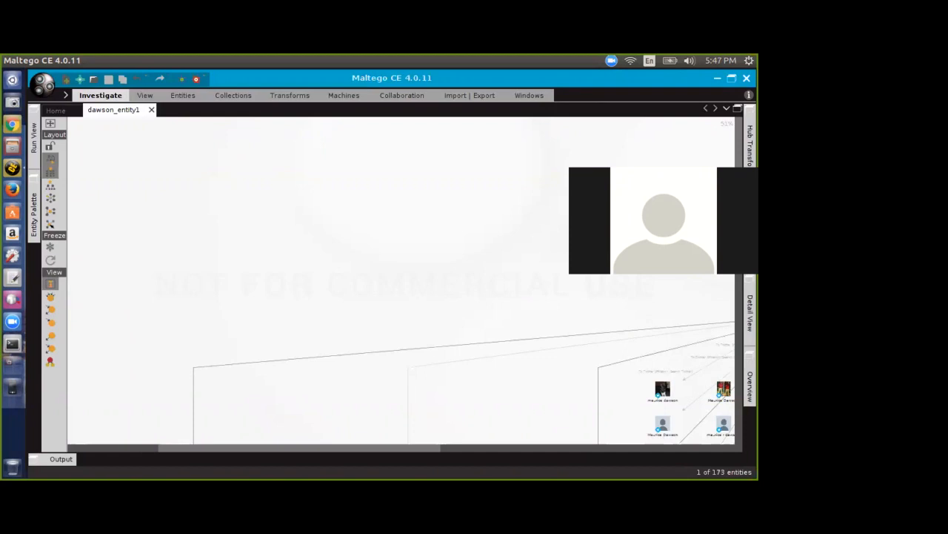
{"action": "double_click", "coordinate": [380, 58]}
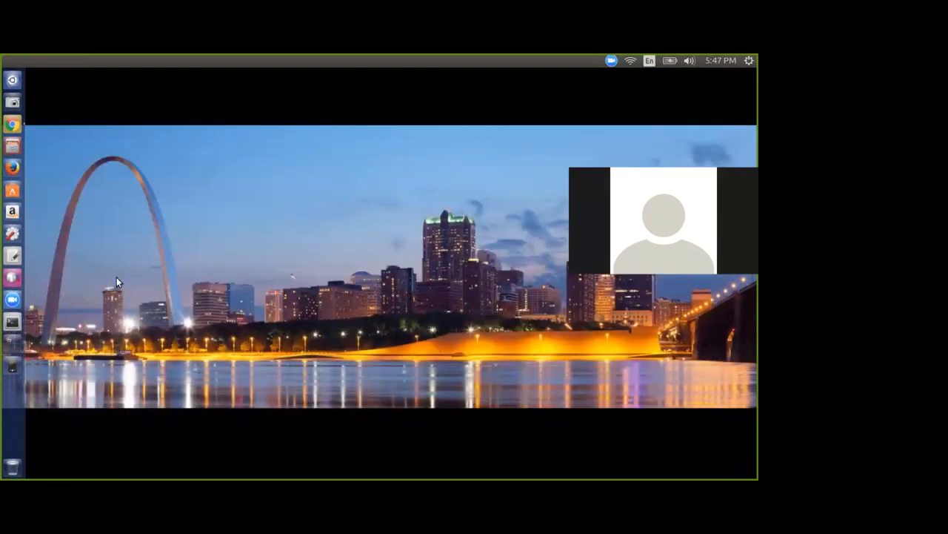
{"action": "left_click", "coordinate": [10, 189]}
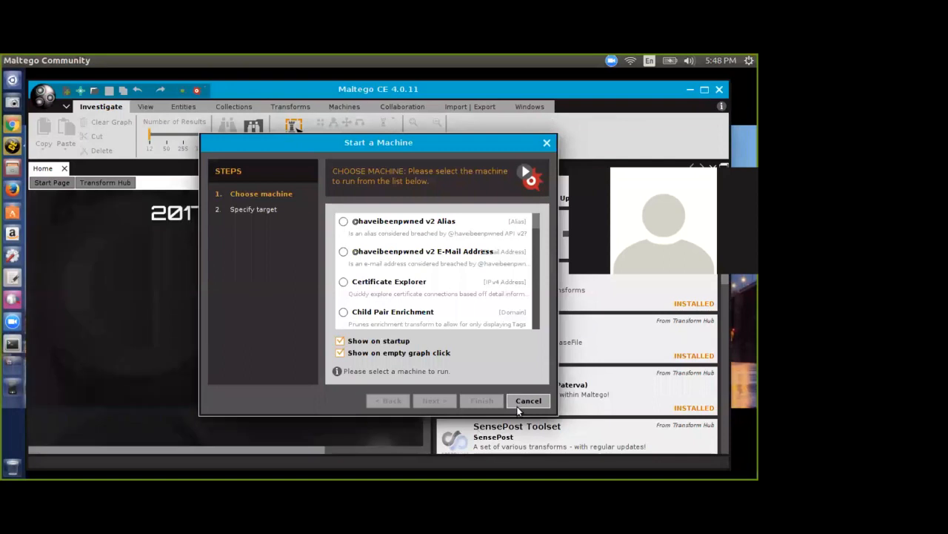
Step: Dismiss the Start a Machine wizard and create a new blank graph
{"action": "left_click", "coordinate": [526, 399]}
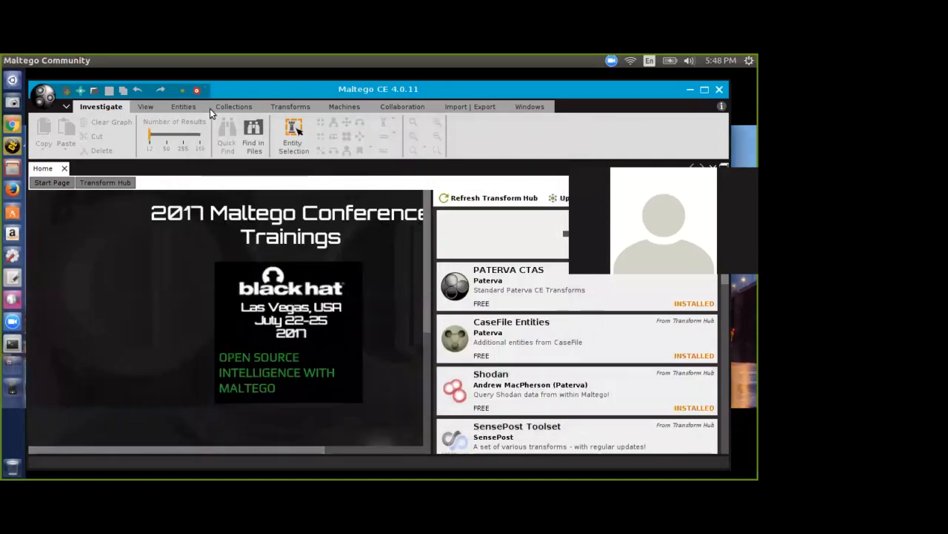
{"action": "left_click", "coordinate": [43, 96]}
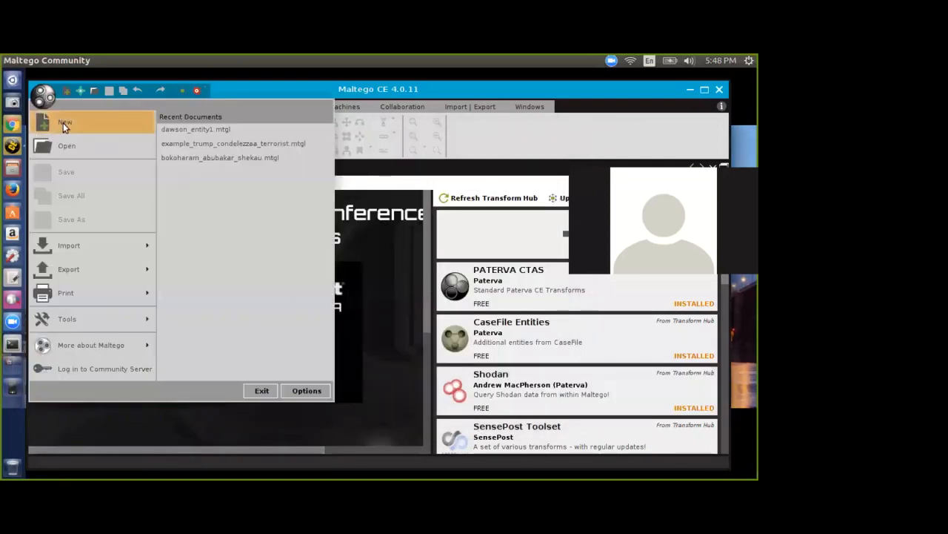
{"action": "left_click", "coordinate": [63, 122]}
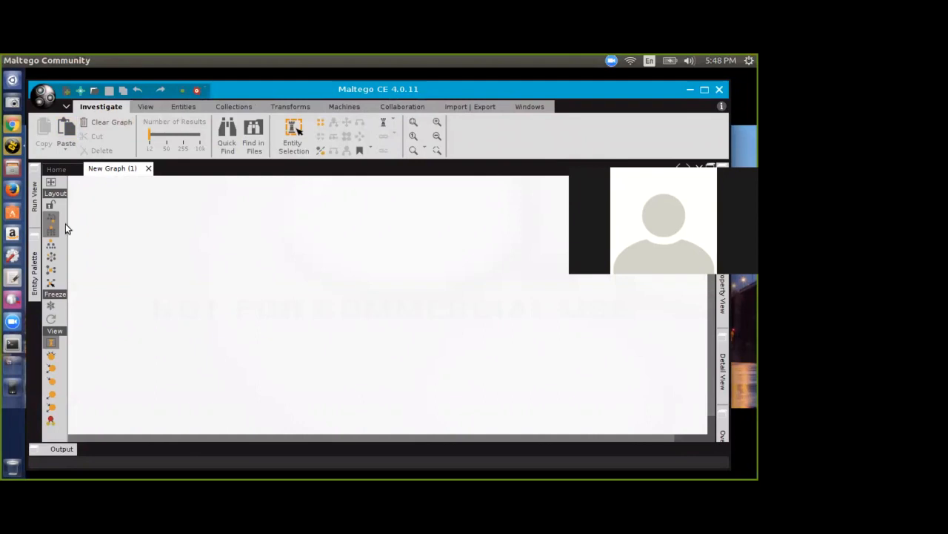
Step: Add an MX Record entity from the Infrastructure group to the graph and run the Email Alert Message transform on it
{"action": "left_click", "coordinate": [34, 256]}
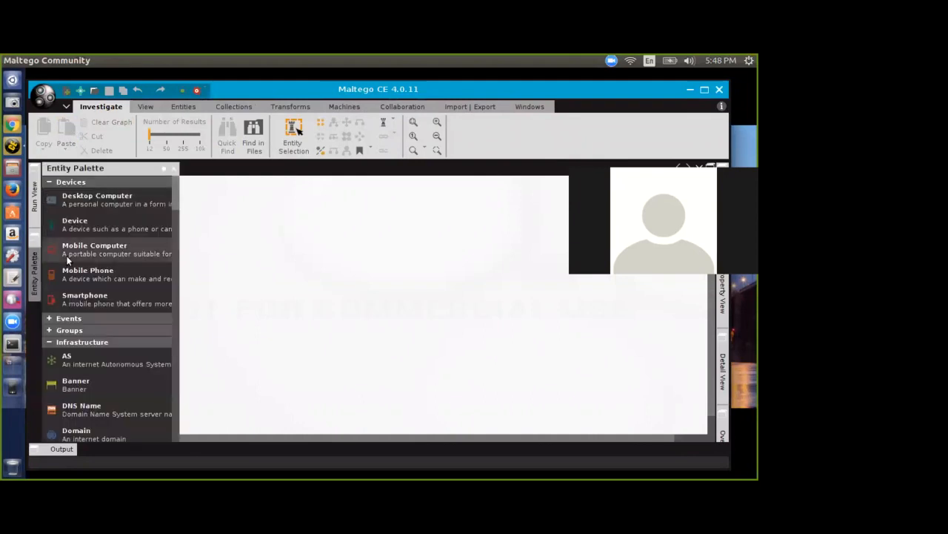
{"action": "scroll", "coordinate": [91, 296], "scroll_direction": "down", "scroll_amount": 4}
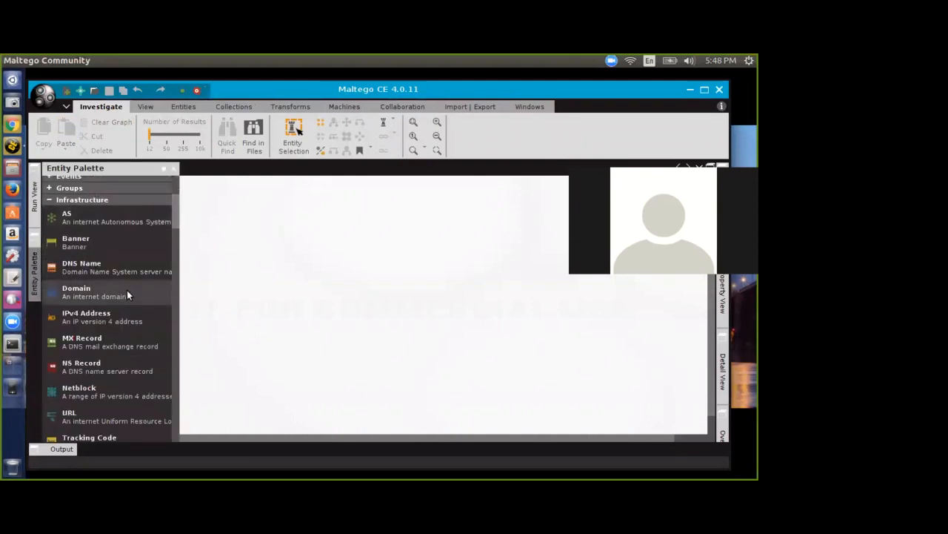
{"action": "left_click_drag", "start_coordinate": [111, 344], "coordinate": [442, 254]}
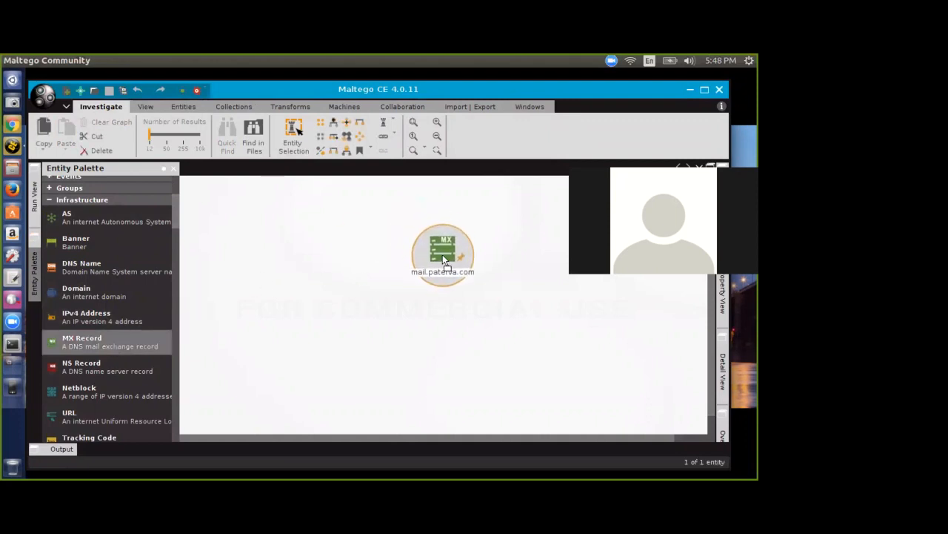
{"action": "left_click", "coordinate": [548, 260]}
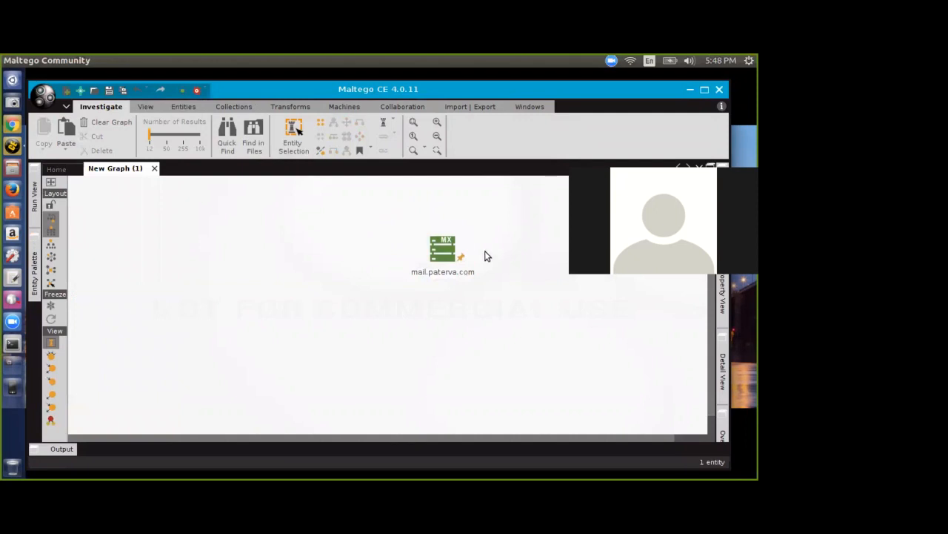
{"action": "right_click", "coordinate": [448, 259]}
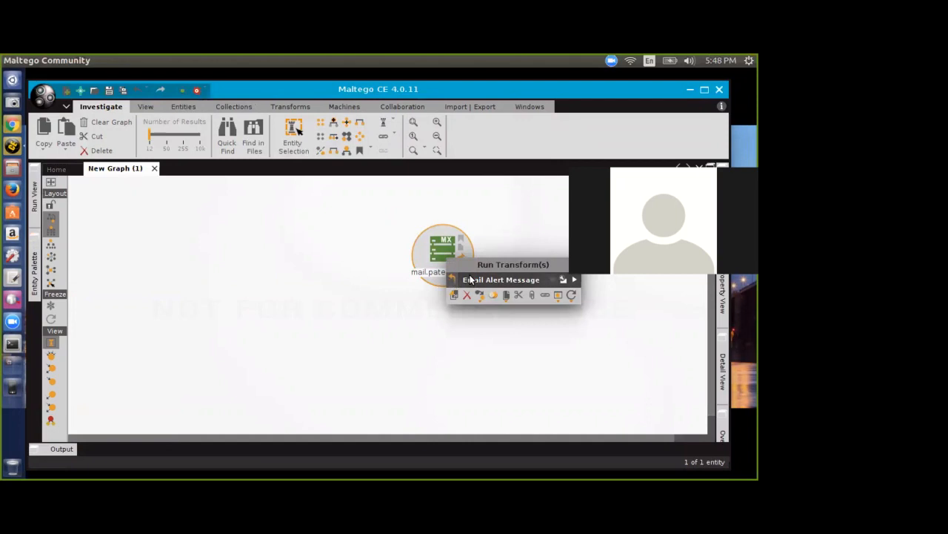
{"action": "left_click", "coordinate": [470, 280]}
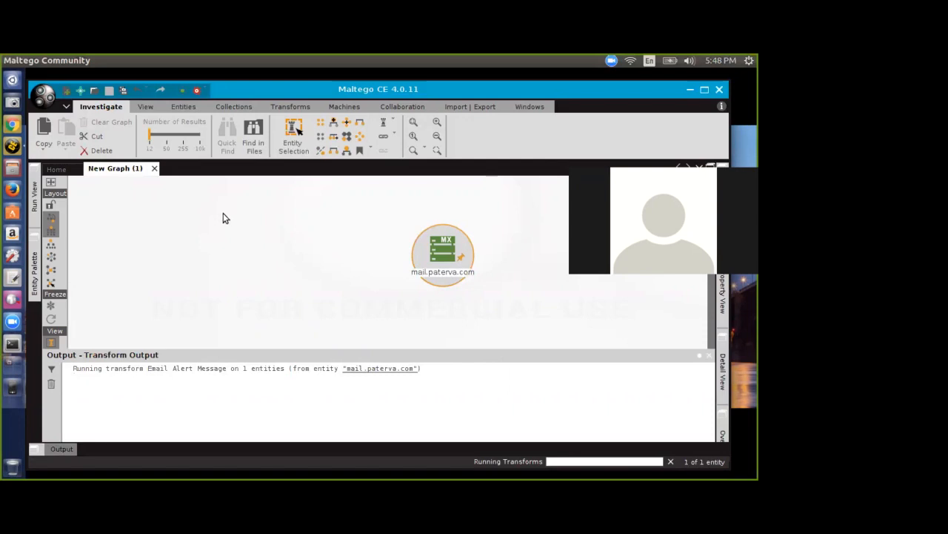
{"action": "left_click", "coordinate": [33, 265]}
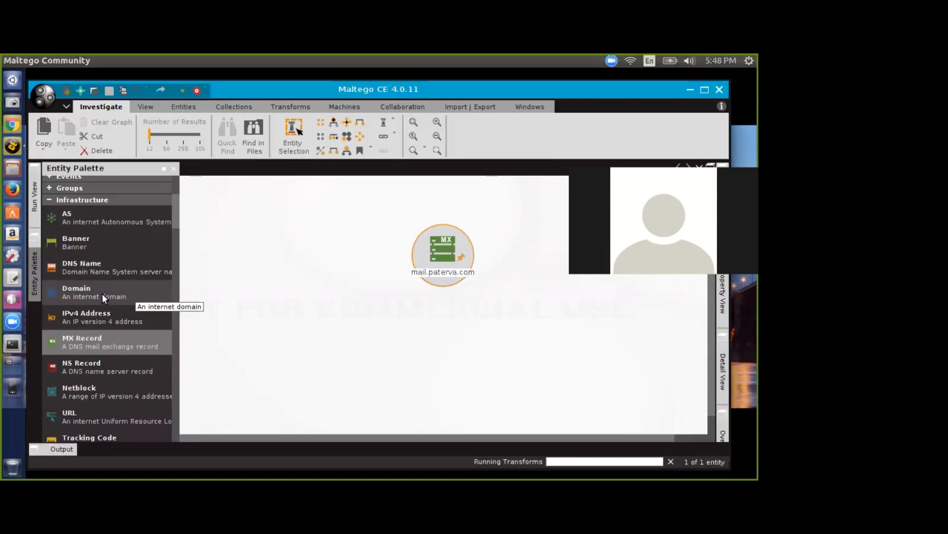
{"action": "left_click_drag", "start_coordinate": [103, 295], "coordinate": [311, 265]}
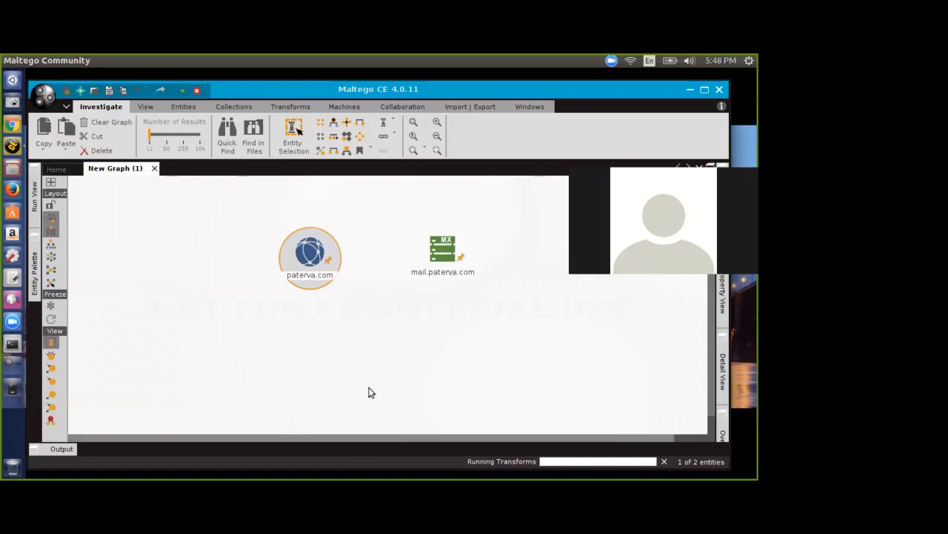
{"action": "left_click", "coordinate": [309, 274]}
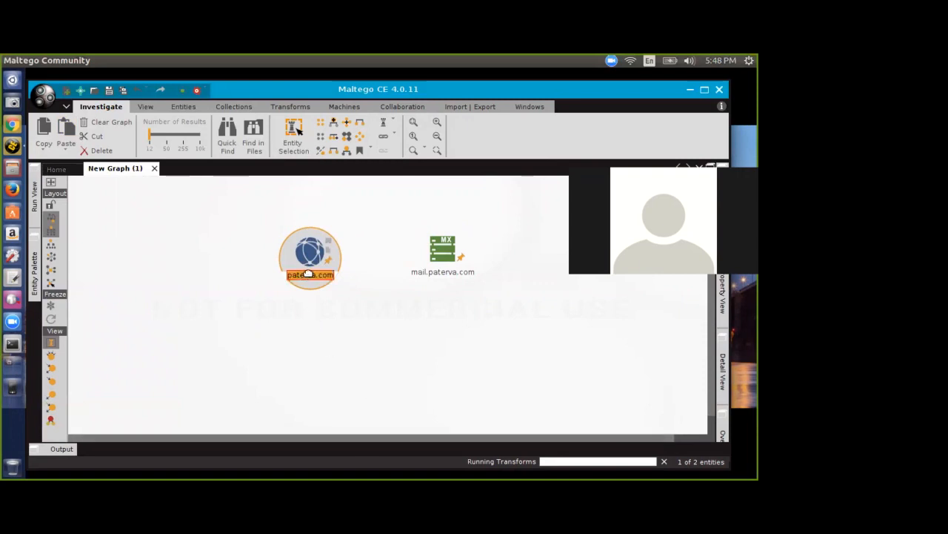
{"action": "type", "text": "www"}
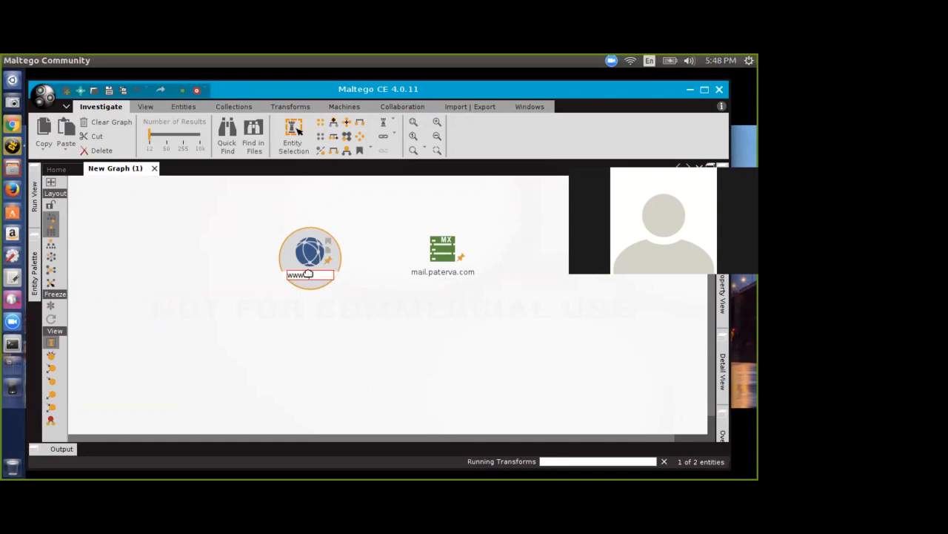
{"action": "type", "text": ".mwais2018.org"}
{"action": "key", "text": "Return"}
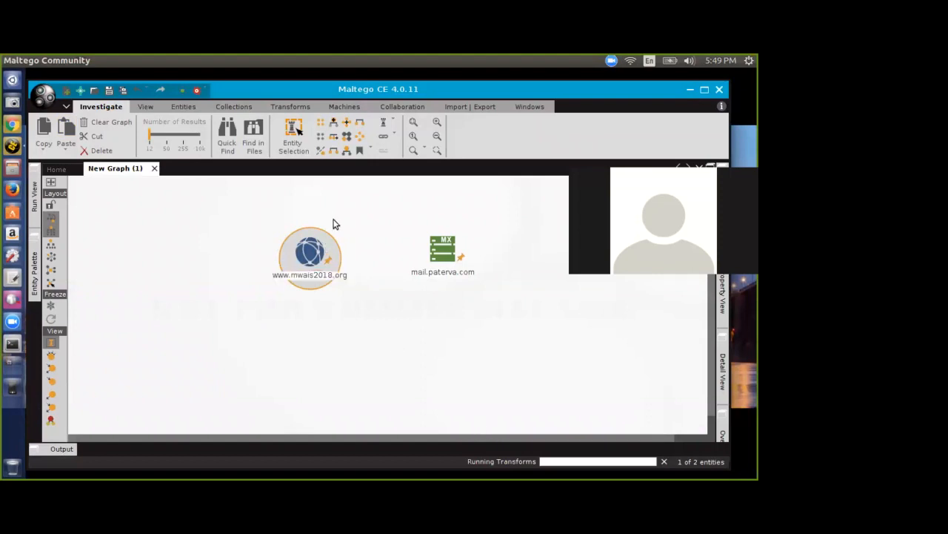
{"action": "left_click_drag", "start_coordinate": [295, 248], "coordinate": [254, 236]}
{"action": "right_click", "coordinate": [254, 235]}
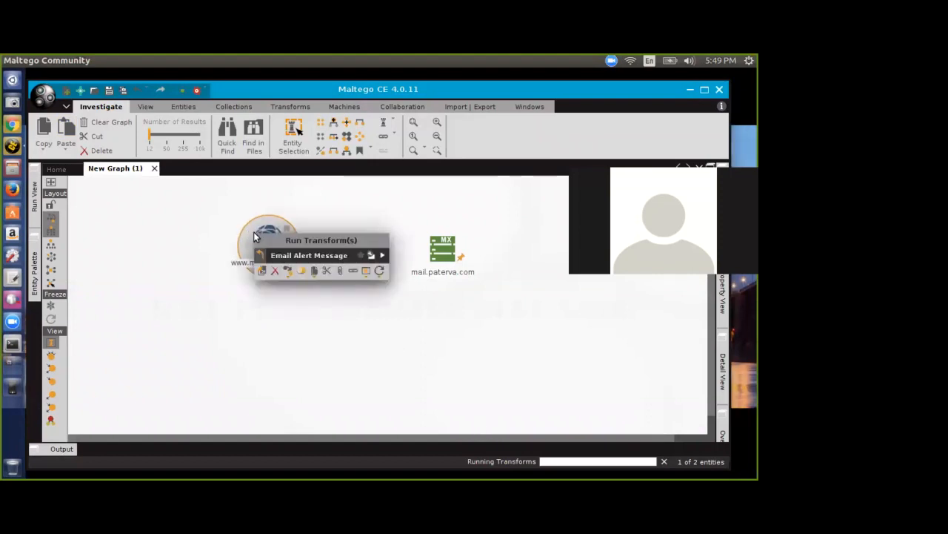
{"action": "left_click", "coordinate": [259, 255]}
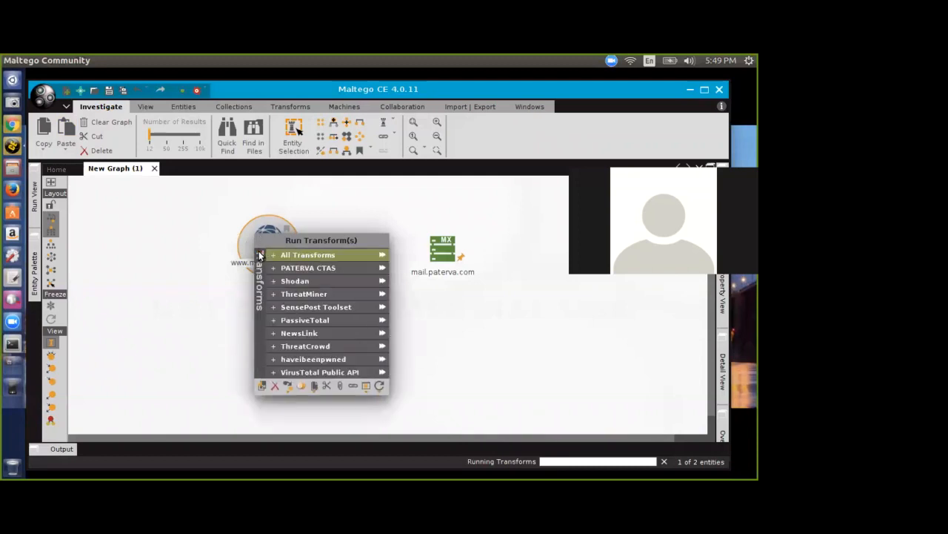
Step: Run the To IP Address [DNS] transform from All Transforms on the mail.paterva.com MX record
{"action": "right_click", "coordinate": [447, 254]}
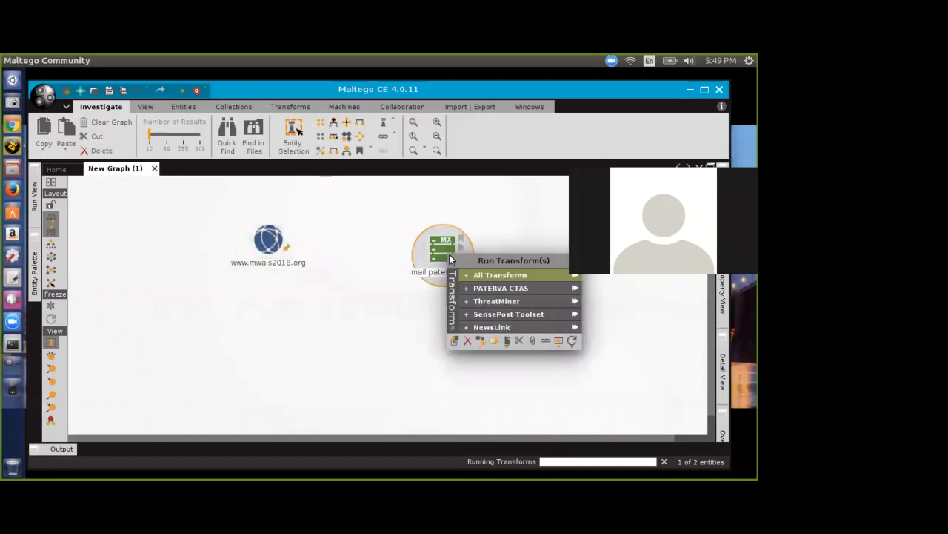
{"action": "left_click", "coordinate": [485, 278]}
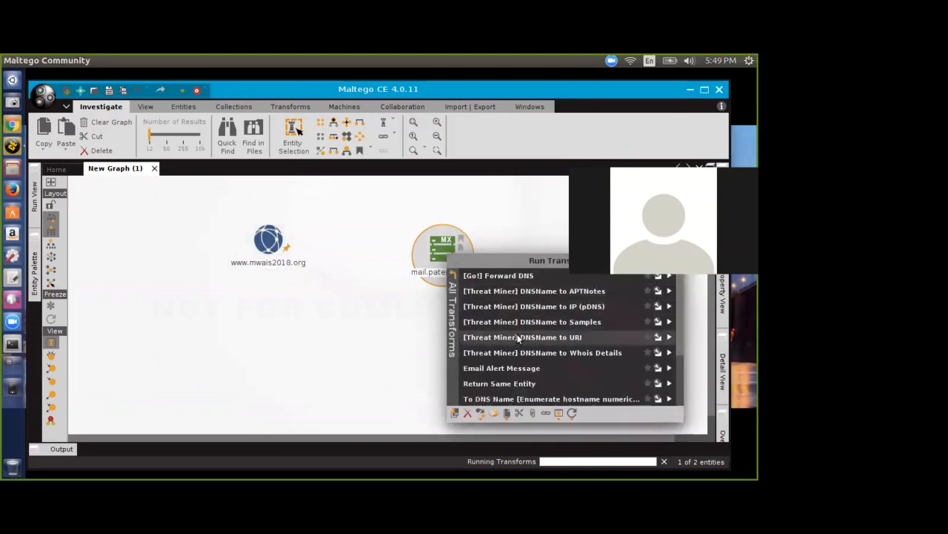
{"action": "scroll", "coordinate": [516, 356], "scroll_direction": "down", "scroll_amount": 1}
{"action": "scroll", "coordinate": [514, 352], "scroll_direction": "down", "scroll_amount": 1}
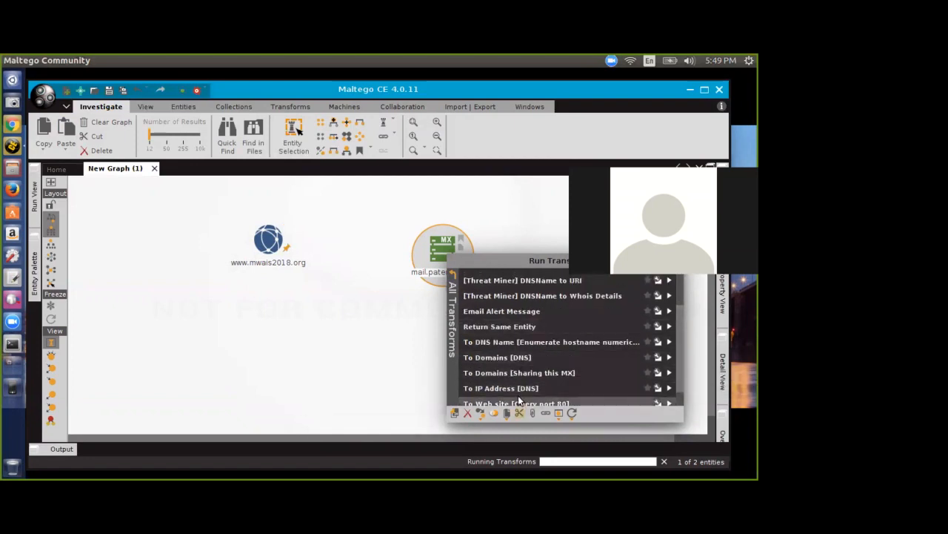
{"action": "scroll", "coordinate": [515, 372], "scroll_direction": "down", "scroll_amount": 2}
{"action": "left_click", "coordinate": [516, 368]}
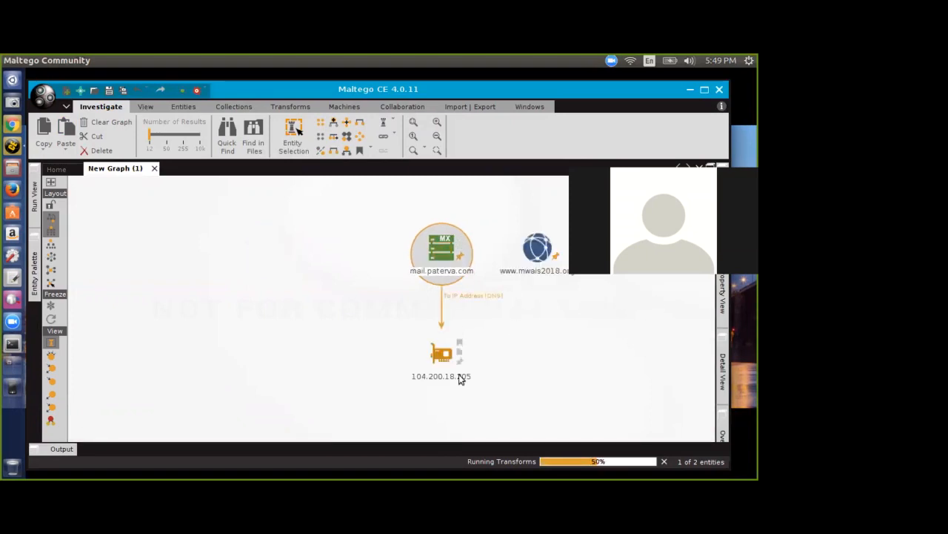
Step: Run [PT] Check if Ever Compromised on the IP address under mail.paterva.com, filling in the required API key and username fields
{"action": "right_click", "coordinate": [441, 362]}
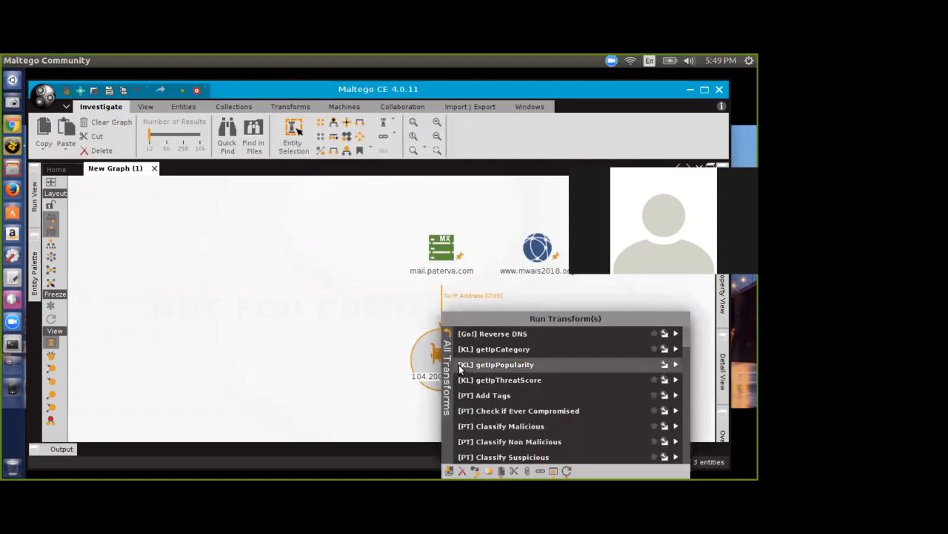
{"action": "left_click", "coordinate": [511, 411]}
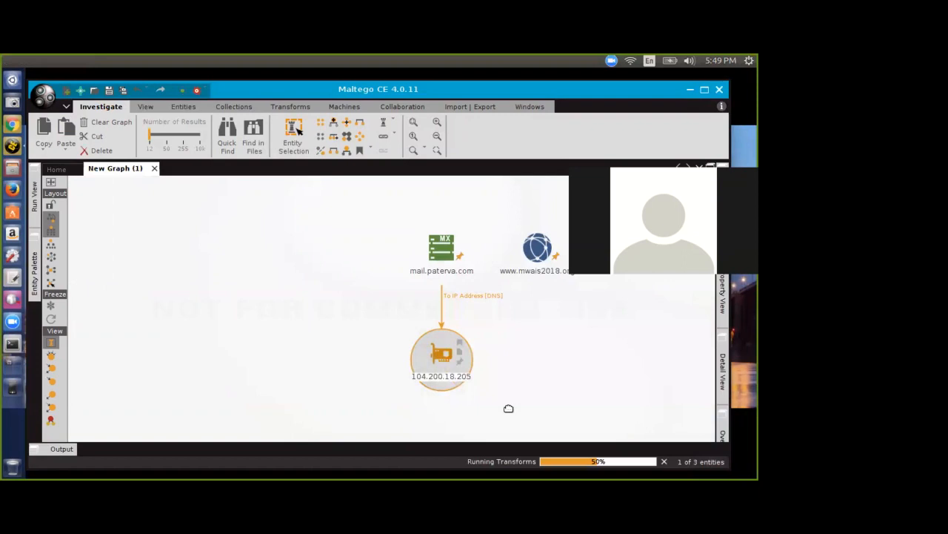
{"action": "left_click_drag", "start_coordinate": [589, 222], "coordinate": [205, 203]}
{"action": "left_click", "coordinate": [223, 300]}
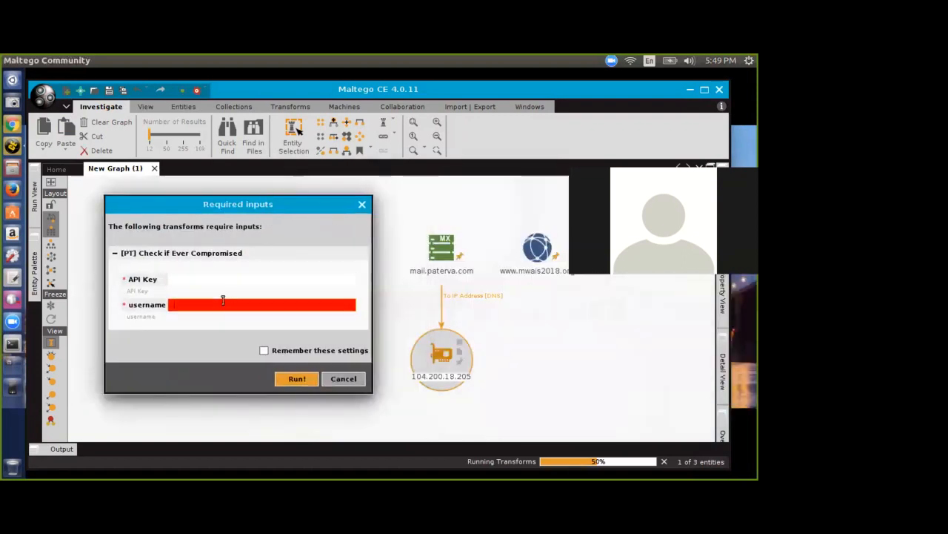
{"action": "left_click", "coordinate": [298, 379]}
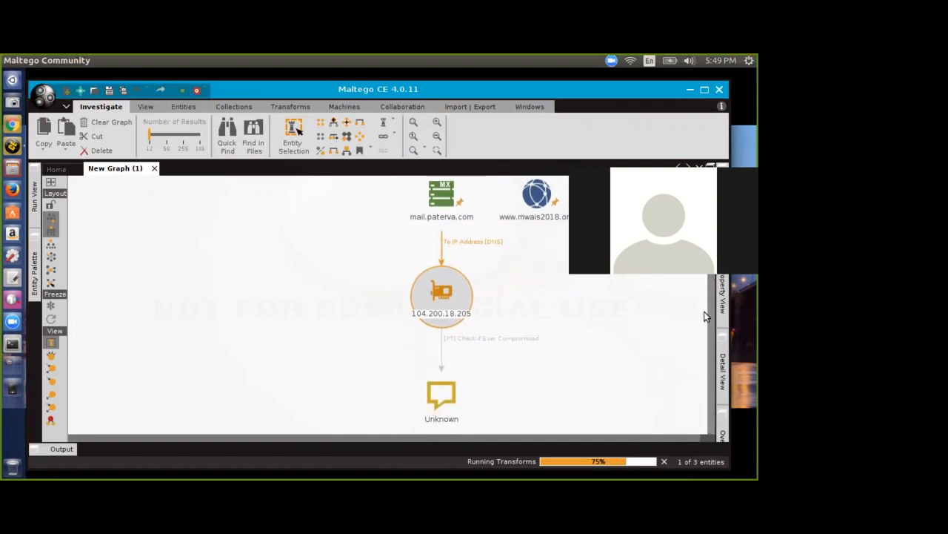
Step: Dismiss the Email Alert Message error and run the [Threat Miner] DNSName to Whois Details transform on mail.paterva.com
{"action": "left_click", "coordinate": [723, 295]}
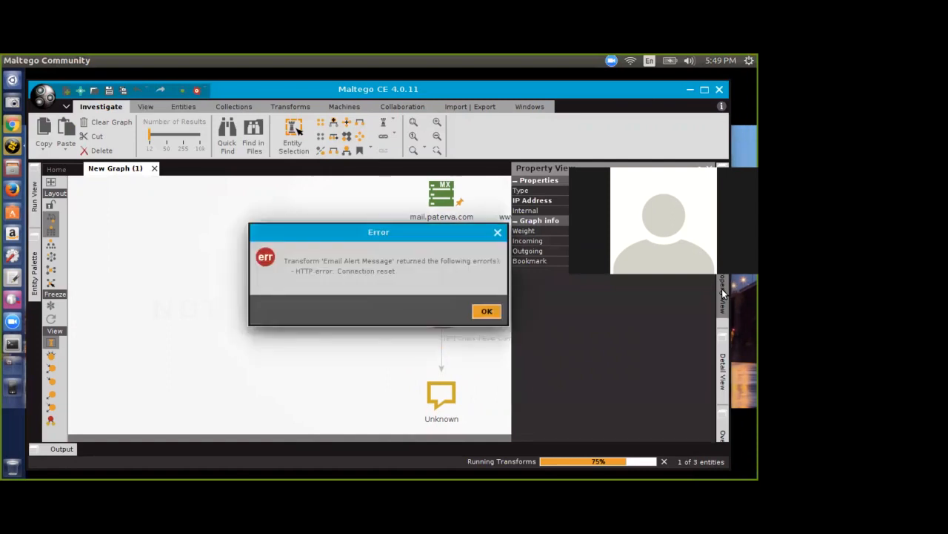
{"action": "left_click", "coordinate": [487, 312]}
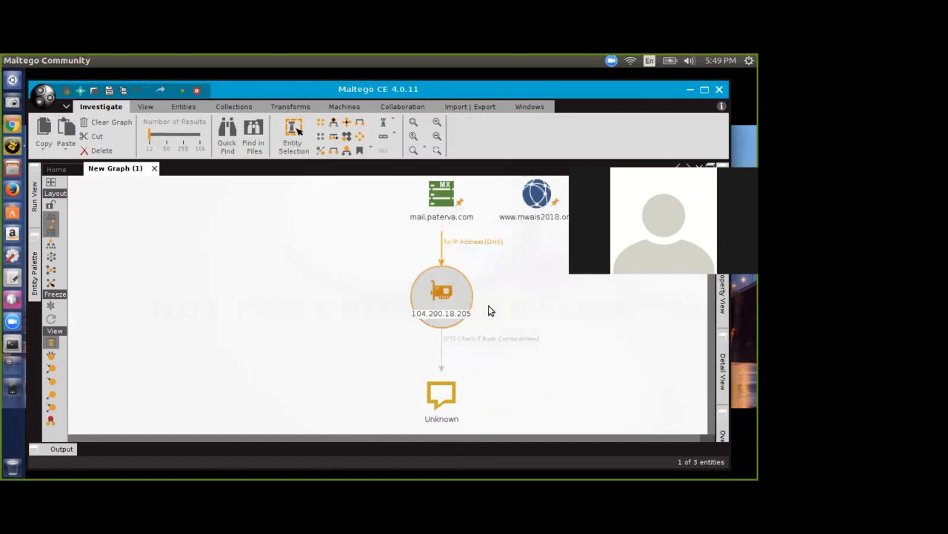
{"action": "right_click", "coordinate": [443, 197]}
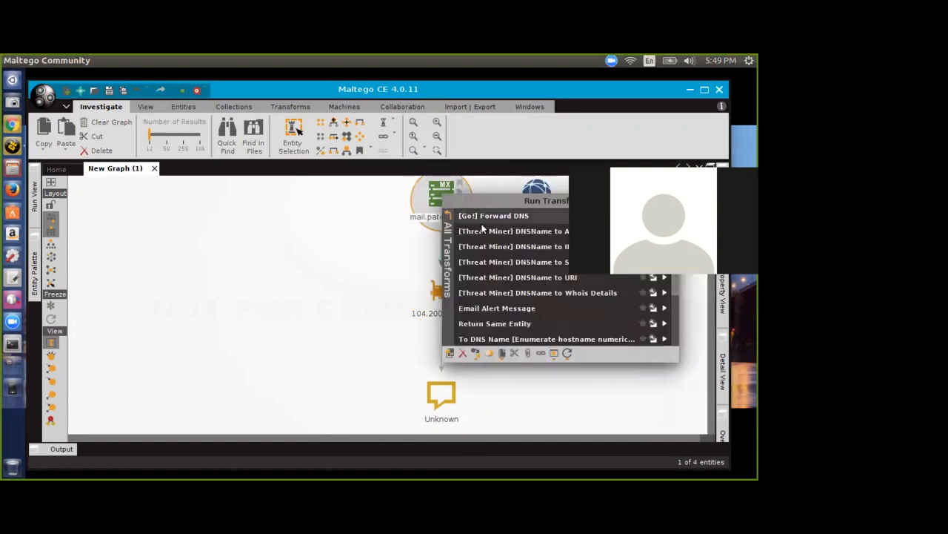
{"action": "left_click", "coordinate": [521, 292]}
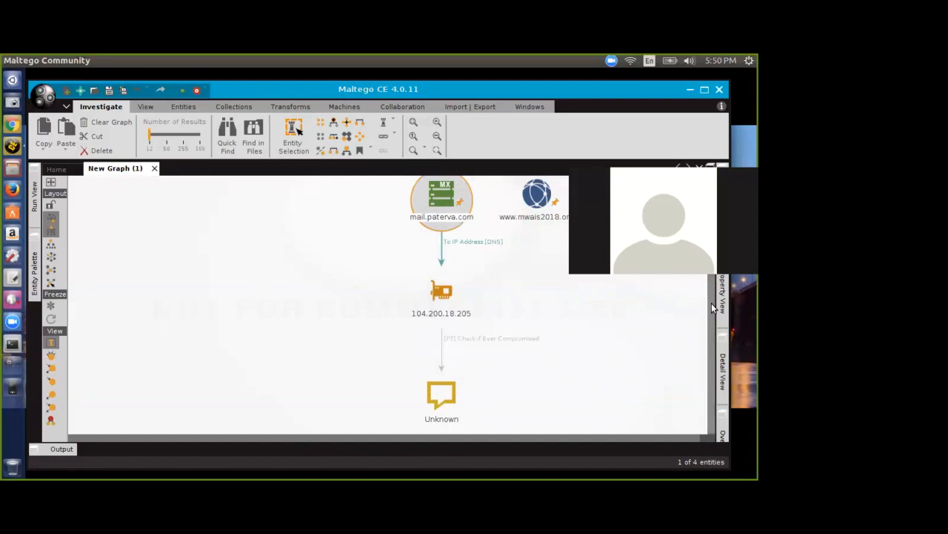
{"action": "left_click_drag", "start_coordinate": [711, 303], "coordinate": [709, 282]}
{"action": "left_click", "coordinate": [533, 227]}
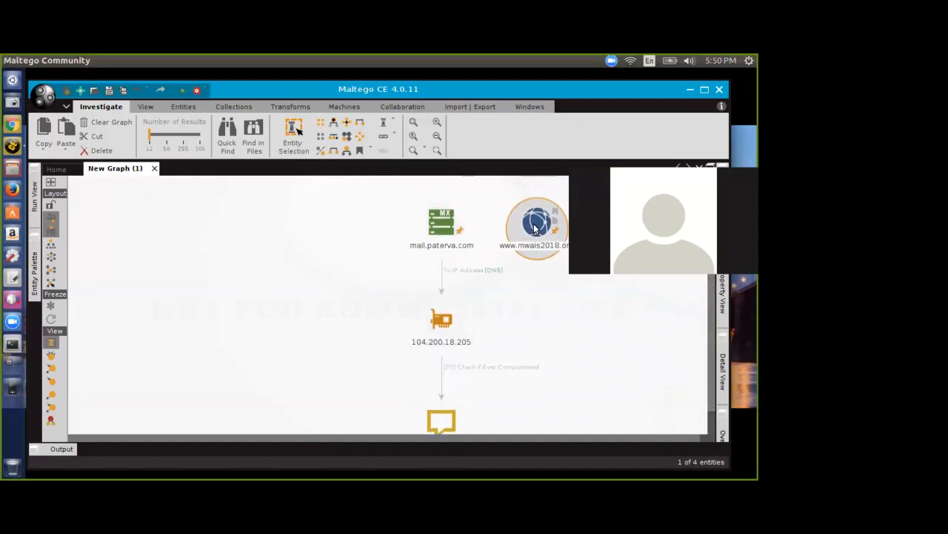
{"action": "left_click_drag", "start_coordinate": [534, 228], "coordinate": [159, 221]}
{"action": "right_click", "coordinate": [159, 221]}
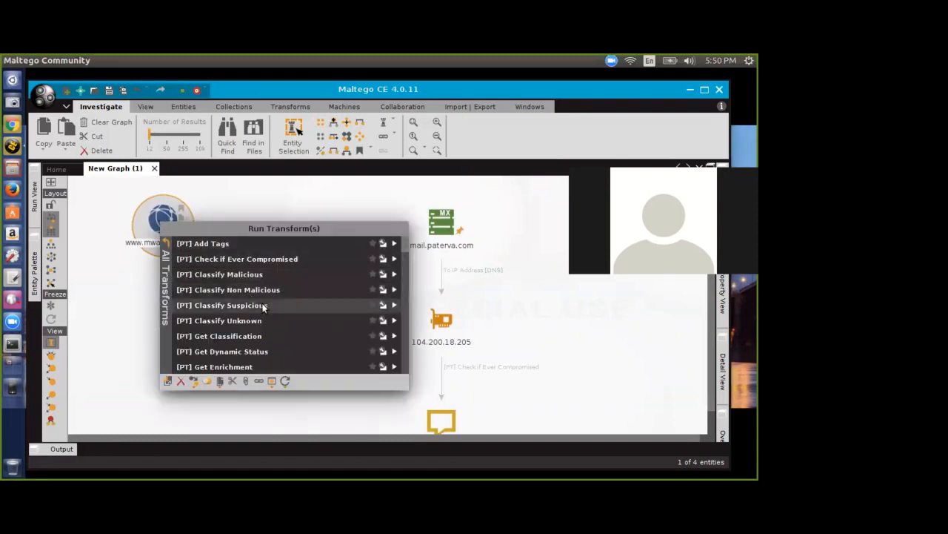
{"action": "scroll", "coordinate": [289, 274], "scroll_direction": "down", "scroll_amount": 3}
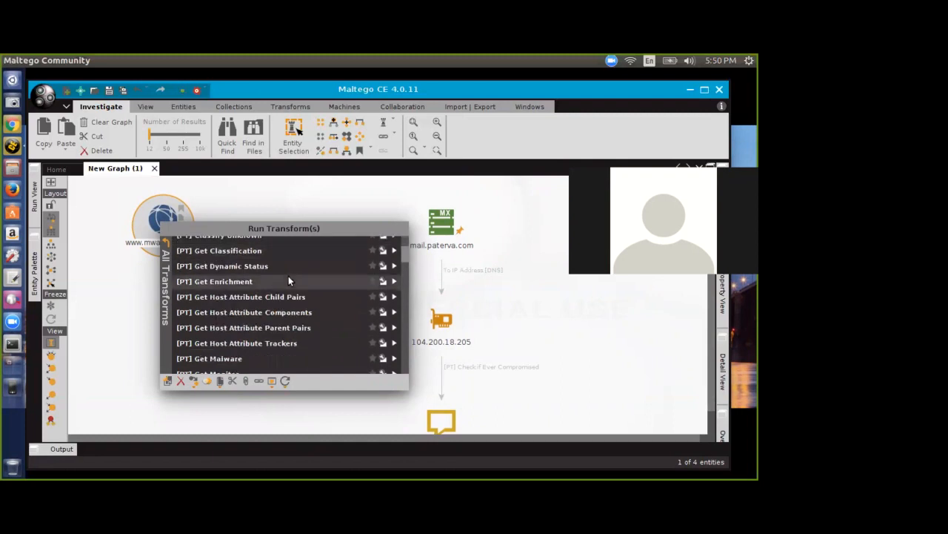
{"action": "scroll", "coordinate": [305, 341], "scroll_direction": "down", "scroll_amount": 3}
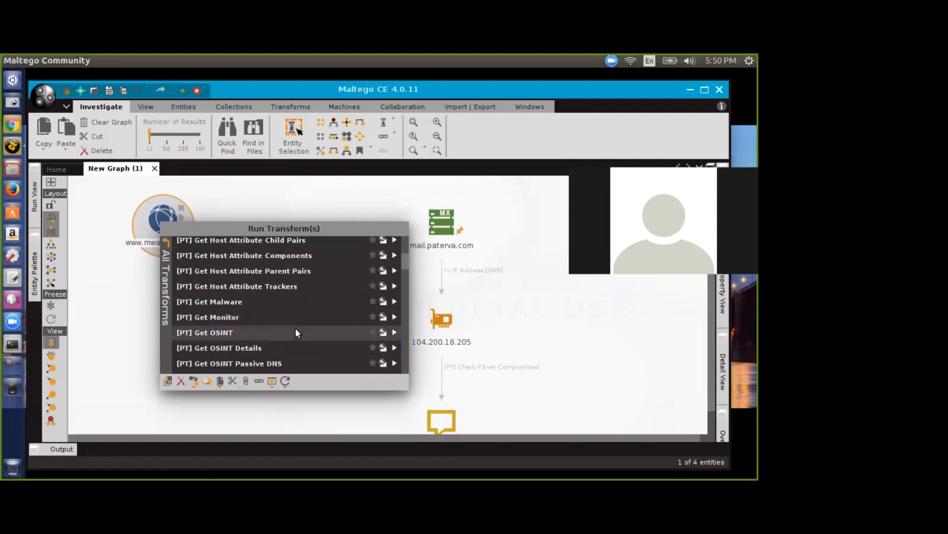
{"action": "left_click", "coordinate": [295, 332]}
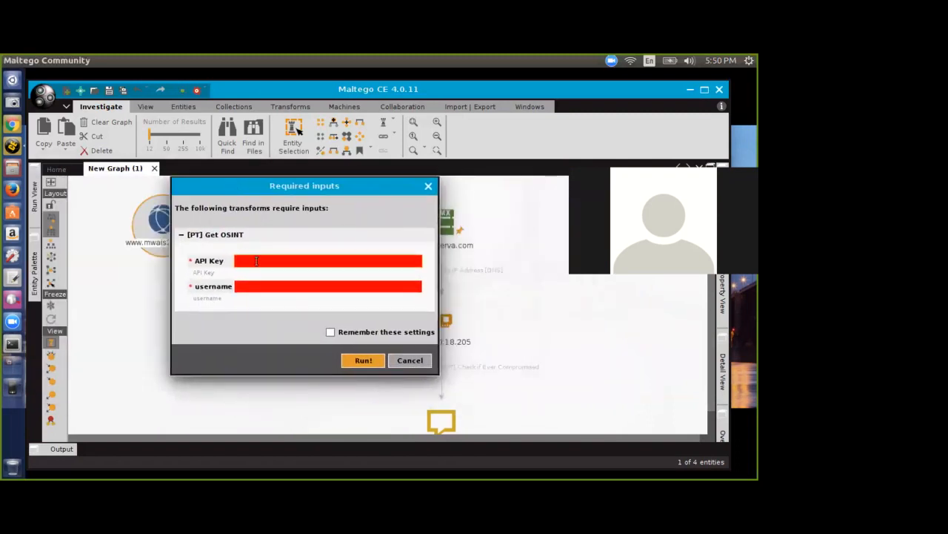
{"action": "left_click", "coordinate": [254, 288]}
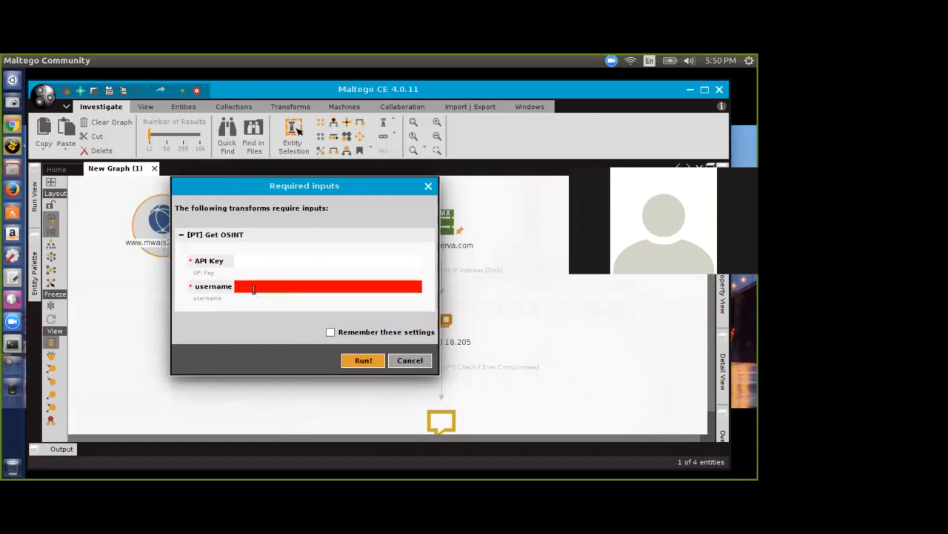
{"action": "left_click", "coordinate": [374, 362]}
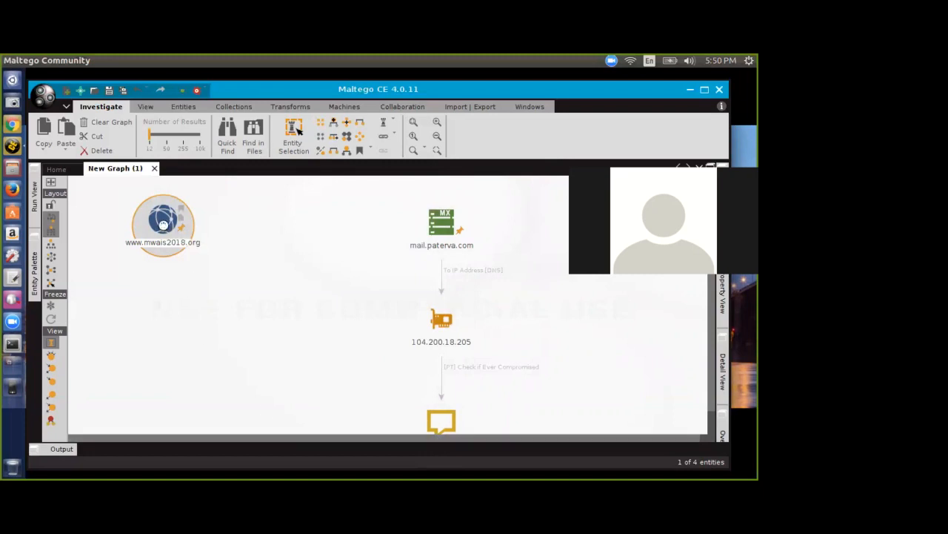
{"action": "right_click", "coordinate": [165, 226]}
{"action": "scroll", "coordinate": [253, 317], "scroll_direction": "down", "scroll_amount": 2}
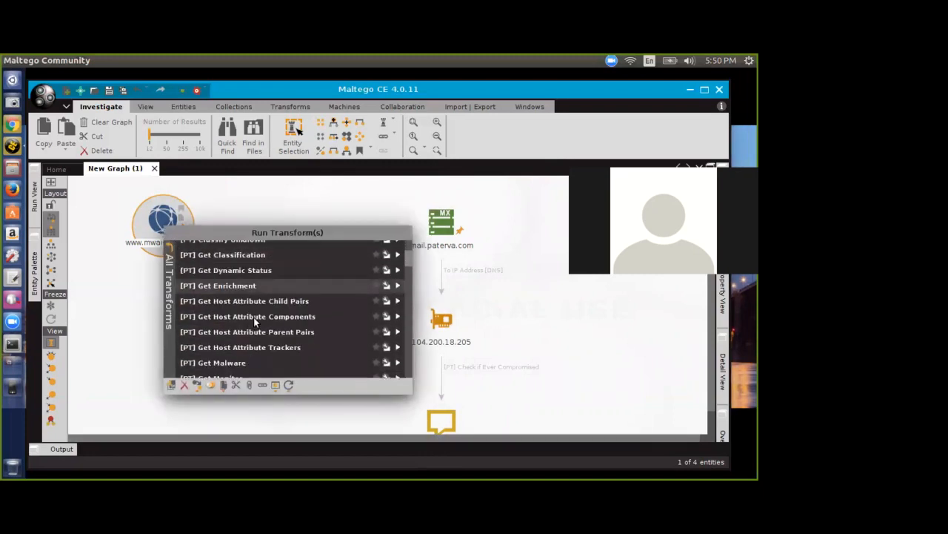
{"action": "scroll", "coordinate": [254, 318], "scroll_direction": "down", "scroll_amount": 3}
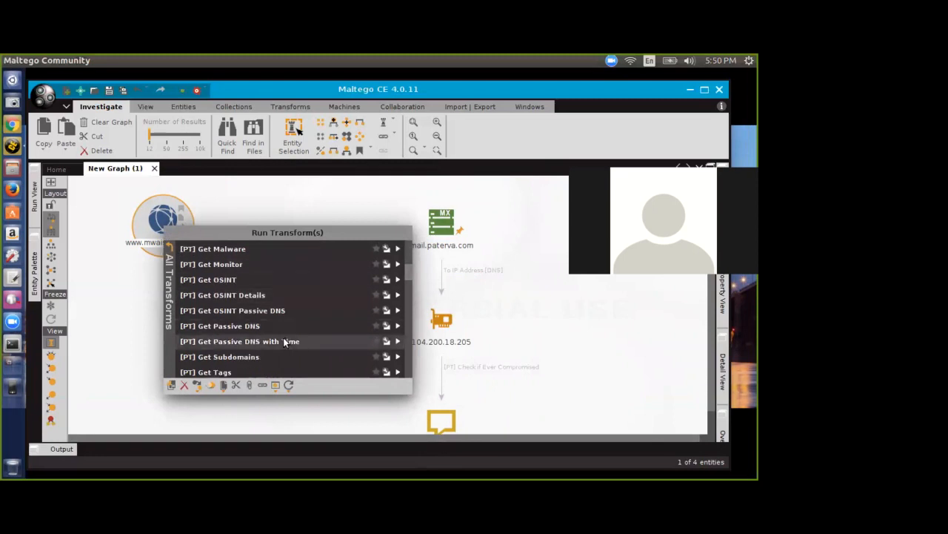
{"action": "scroll", "coordinate": [283, 338], "scroll_direction": "down", "scroll_amount": 2}
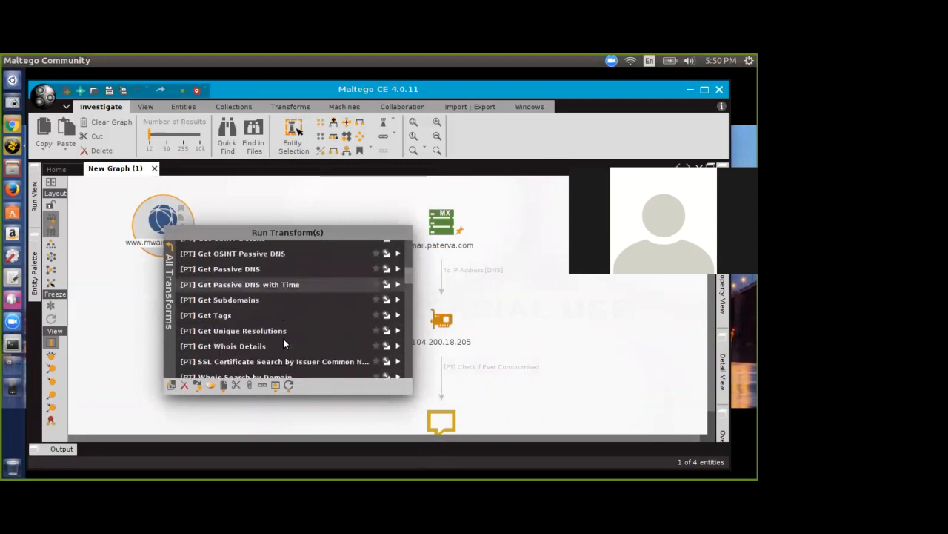
{"action": "left_click", "coordinate": [263, 298]}
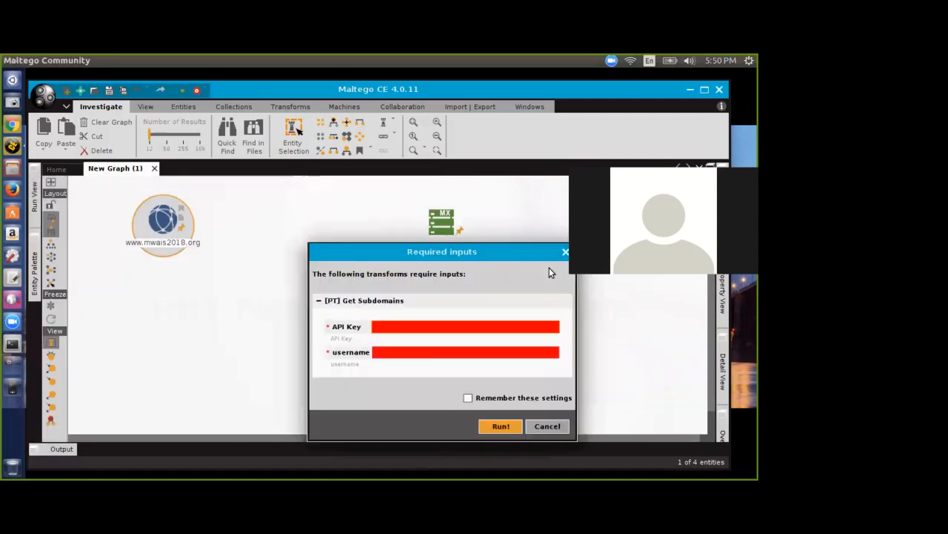
{"action": "left_click_drag", "start_coordinate": [397, 251], "coordinate": [199, 185]}
{"action": "left_click", "coordinate": [207, 287]}
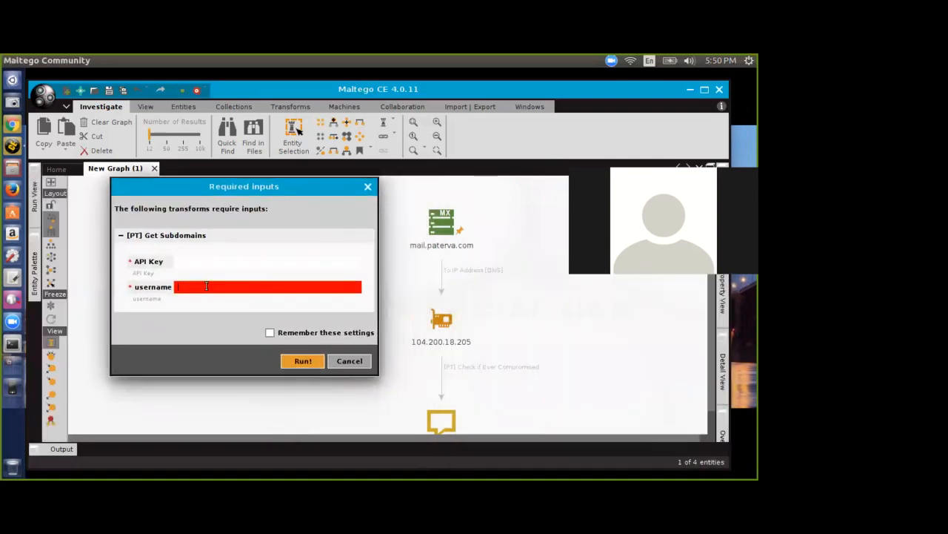
{"action": "left_click", "coordinate": [302, 361]}
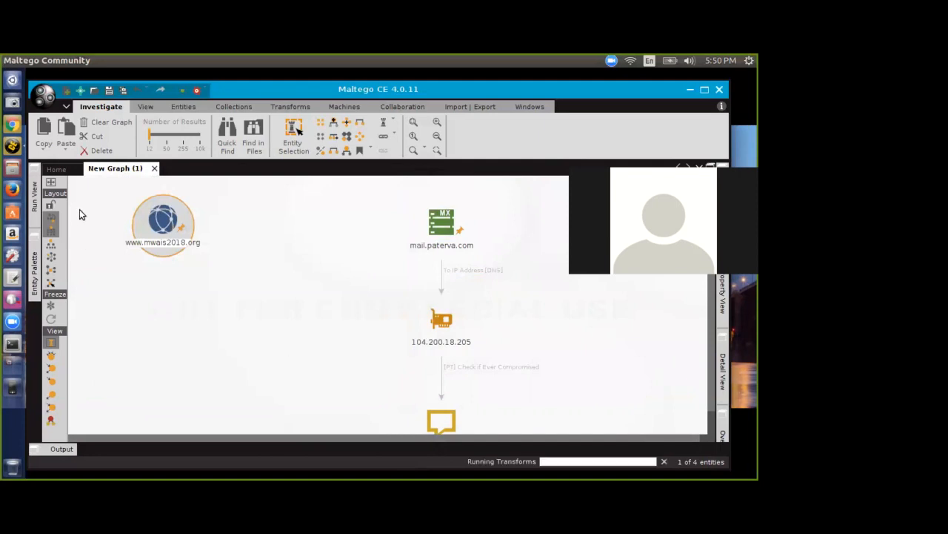
{"action": "right_click", "coordinate": [154, 230]}
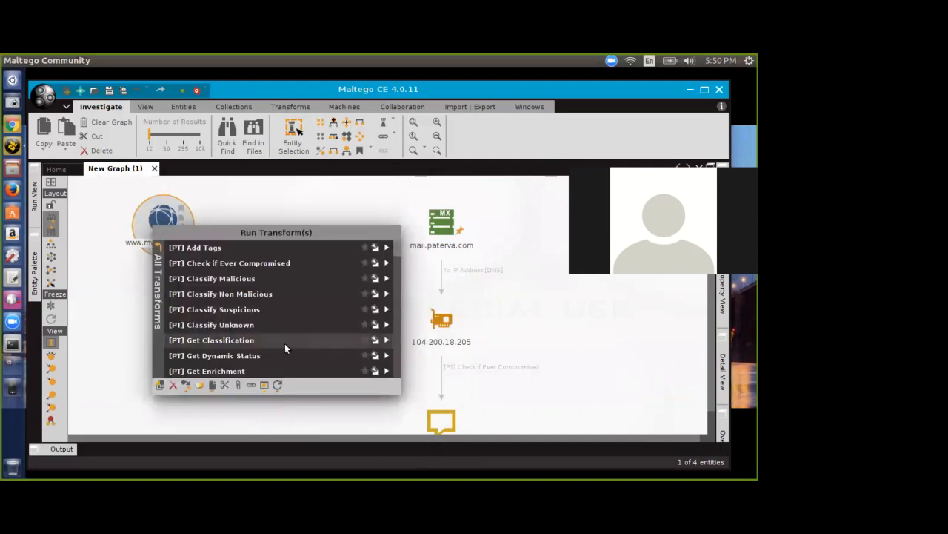
{"action": "scroll", "coordinate": [284, 343], "scroll_direction": "down", "scroll_amount": 2}
{"action": "scroll", "coordinate": [285, 345], "scroll_direction": "down", "scroll_amount": 3}
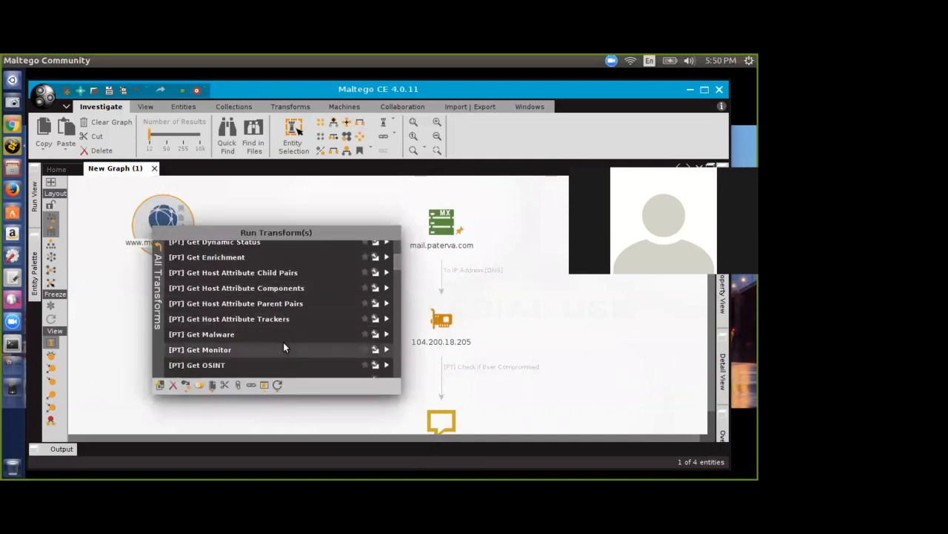
{"action": "left_click", "coordinate": [271, 352]}
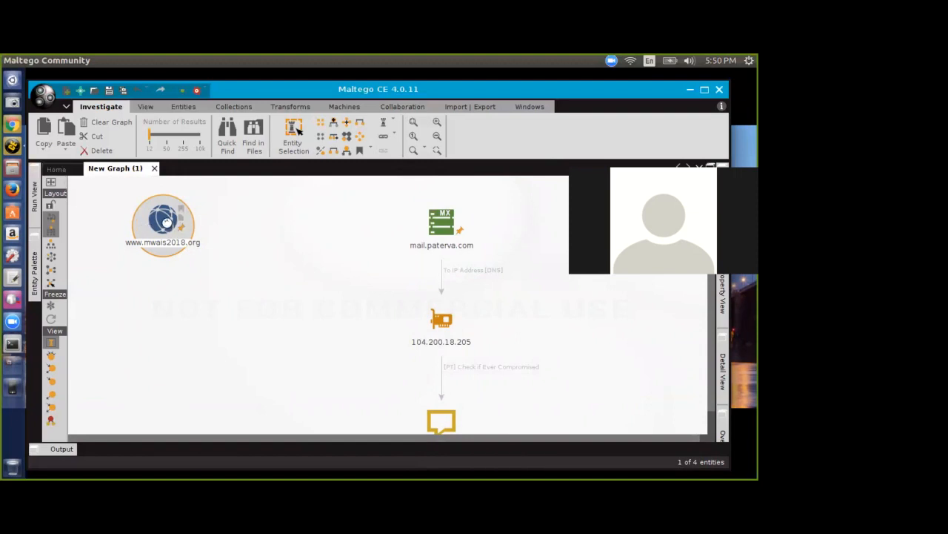
{"action": "right_click", "coordinate": [172, 221]}
{"action": "scroll", "coordinate": [240, 262], "scroll_direction": "down", "scroll_amount": 5}
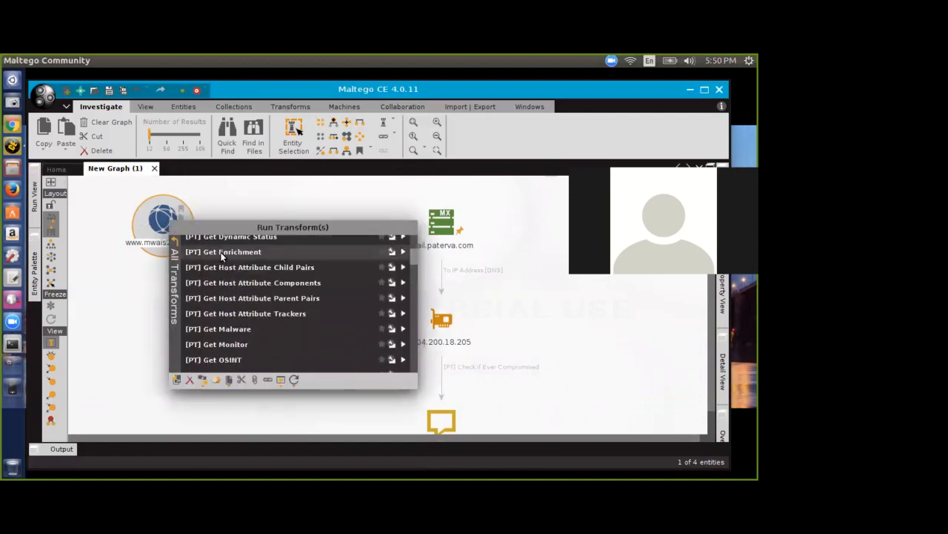
{"action": "scroll", "coordinate": [245, 285], "scroll_direction": "down", "scroll_amount": 4}
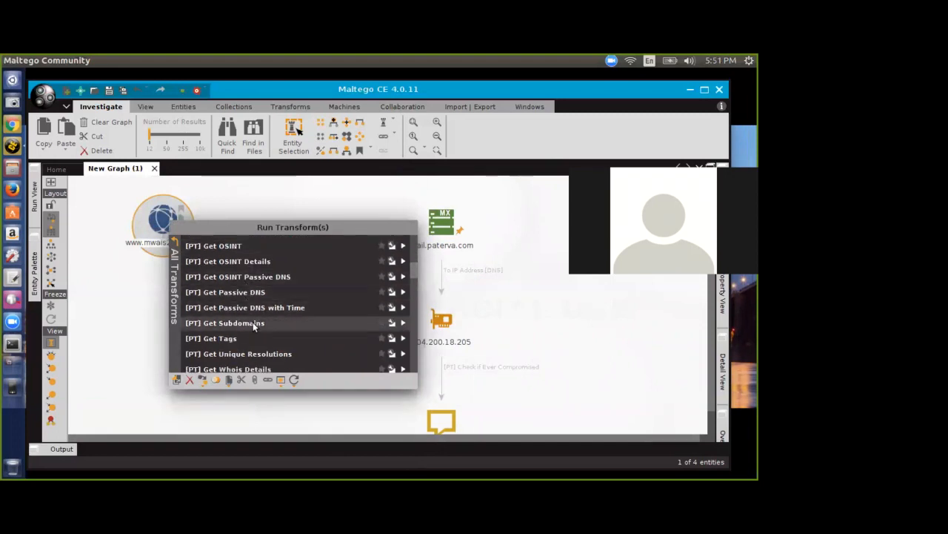
{"action": "scroll", "coordinate": [252, 333], "scroll_direction": "down", "scroll_amount": 3}
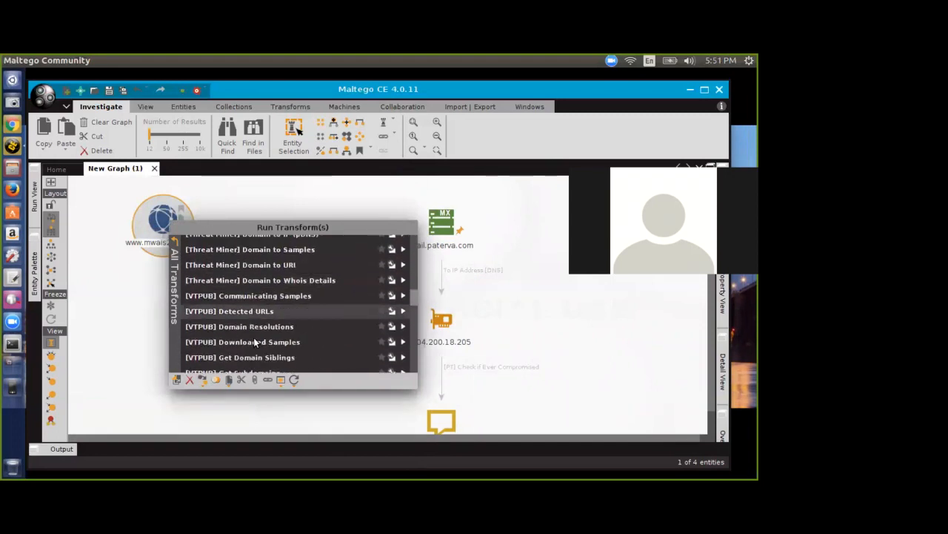
{"action": "scroll", "coordinate": [255, 340], "scroll_direction": "down", "scroll_amount": 3}
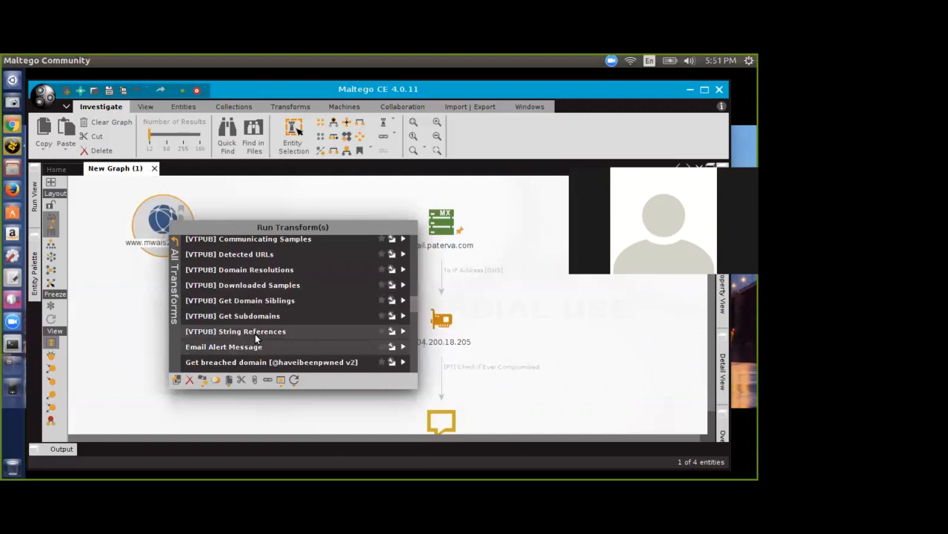
{"action": "scroll", "coordinate": [255, 313], "scroll_direction": "down", "scroll_amount": 2}
{"action": "scroll", "coordinate": [255, 313], "scroll_direction": "down", "scroll_amount": 5}
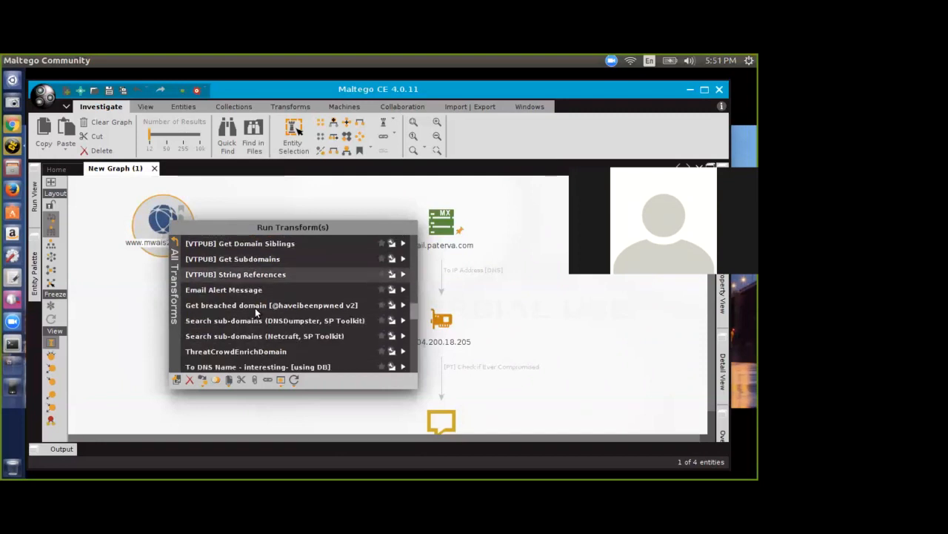
{"action": "scroll", "coordinate": [255, 310], "scroll_direction": "down", "scroll_amount": 2}
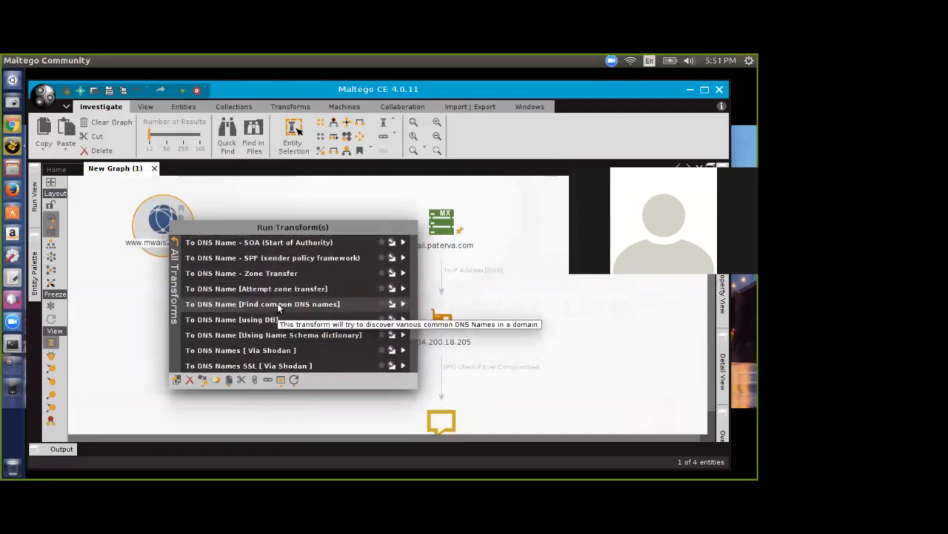
{"action": "scroll", "coordinate": [278, 290], "scroll_direction": "down", "scroll_amount": 2}
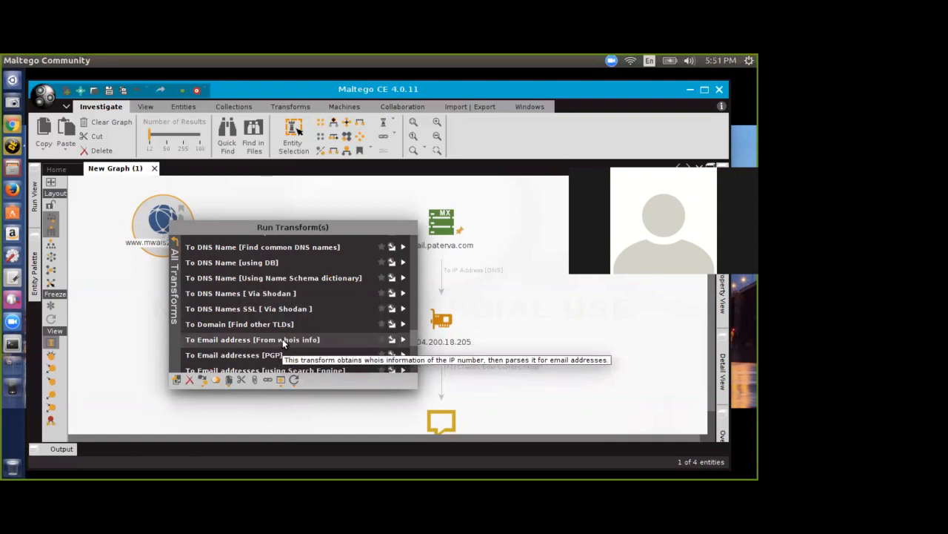
{"action": "scroll", "coordinate": [282, 339], "scroll_direction": "down", "scroll_amount": 2}
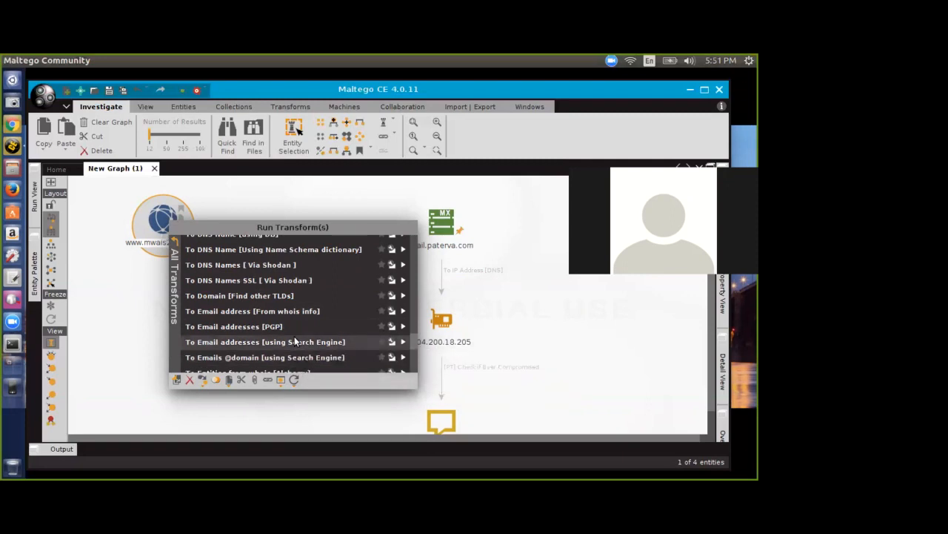
{"action": "left_click", "coordinate": [295, 340]}
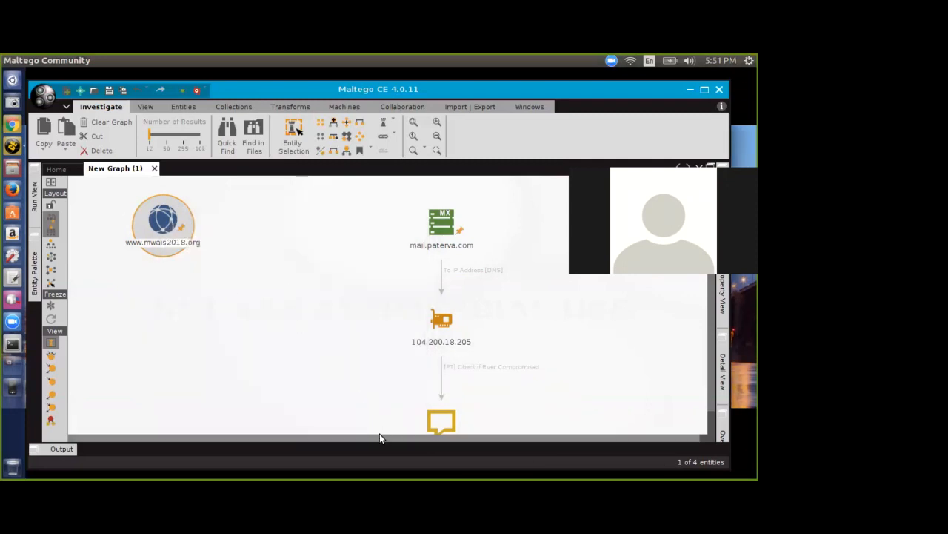
Step: Run To Domains [Sharing this MX] and To Web site [Query port 80] on the mail.paterva.com MX record
{"action": "right_click", "coordinate": [435, 224]}
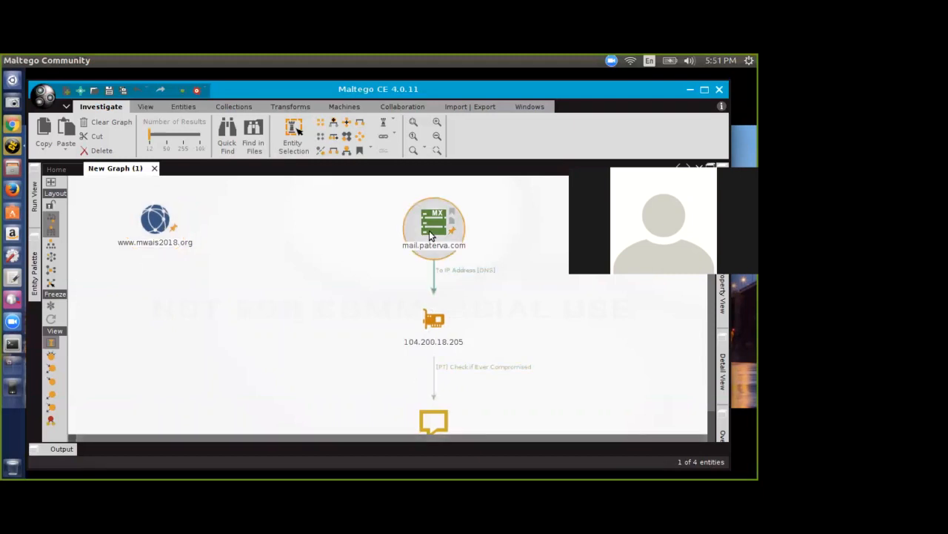
{"action": "scroll", "coordinate": [484, 254], "scroll_direction": "down", "scroll_amount": 3}
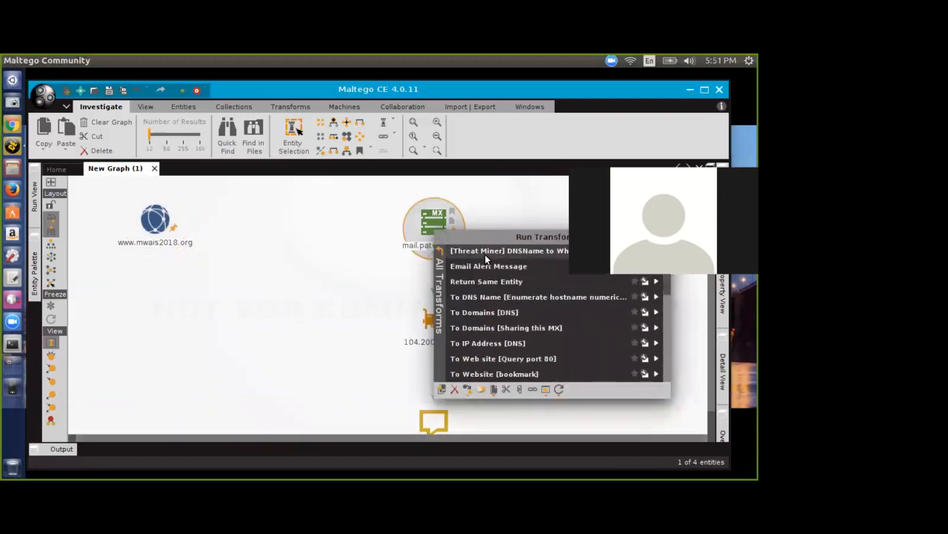
{"action": "left_click", "coordinate": [517, 328]}
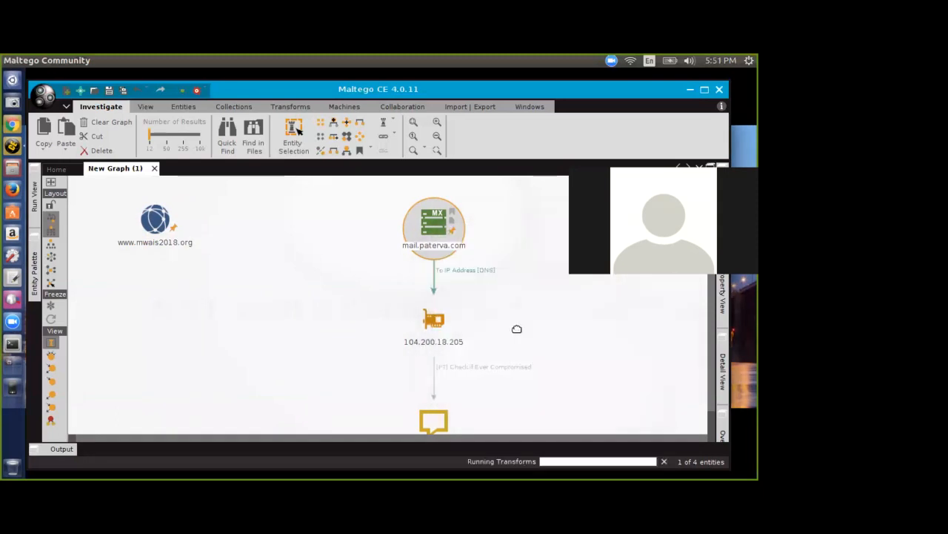
{"action": "right_click", "coordinate": [440, 226]}
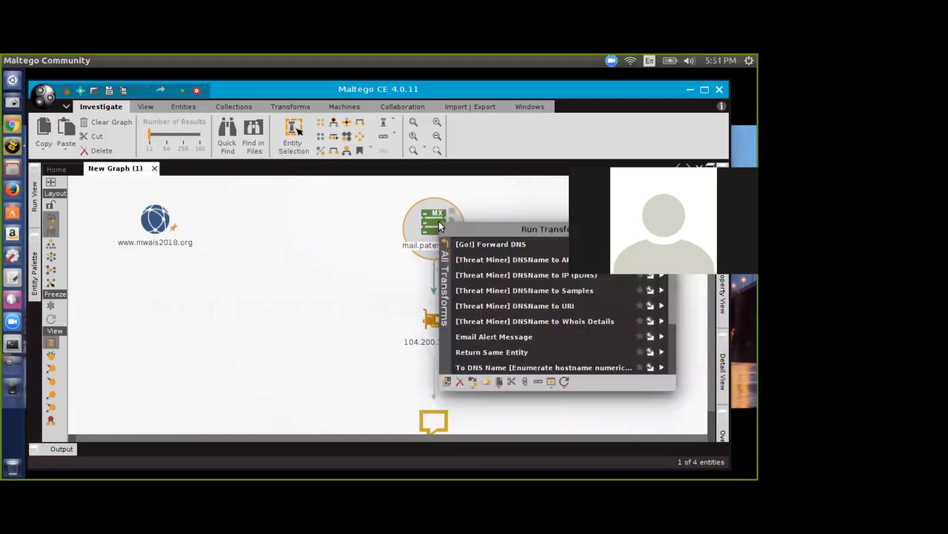
{"action": "scroll", "coordinate": [519, 309], "scroll_direction": "down", "scroll_amount": 3}
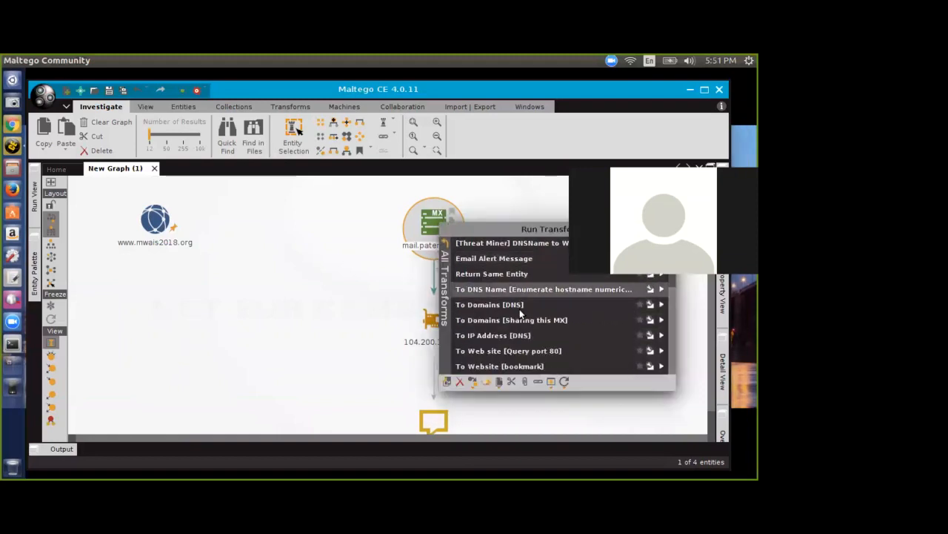
{"action": "left_click", "coordinate": [524, 350]}
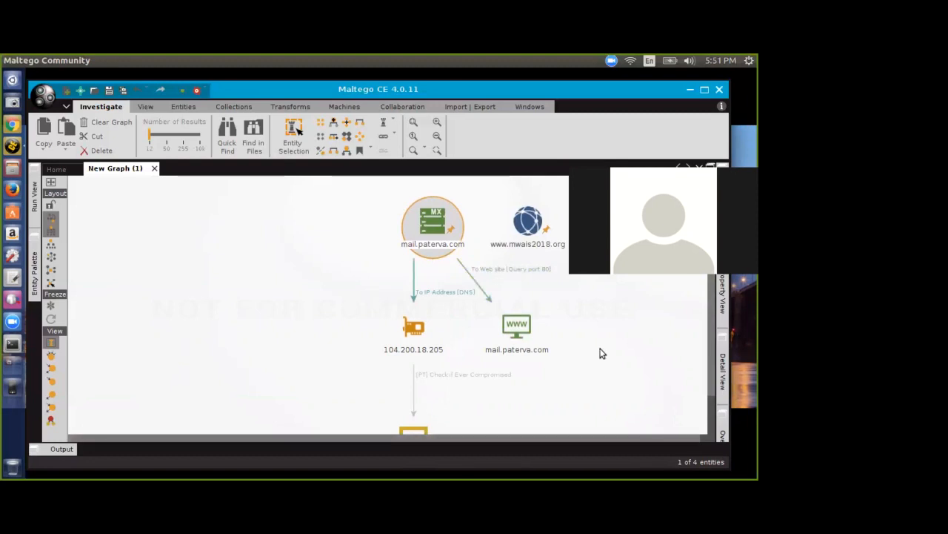
Step: Run [Threat Miner] DNSName to Samples and Get Blog on the mail.paterva.com website entity, dismissing the error dialog
{"action": "right_click", "coordinate": [519, 333]}
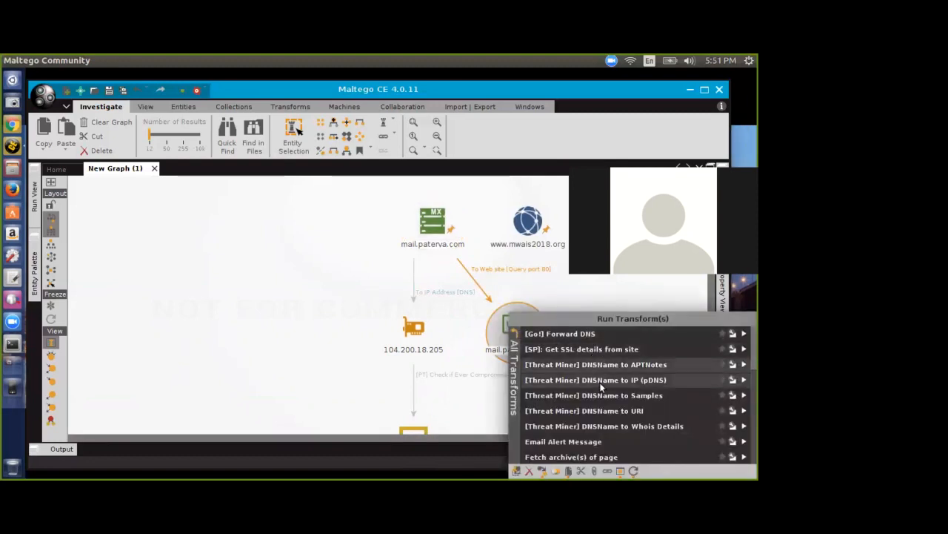
{"action": "left_click", "coordinate": [604, 395]}
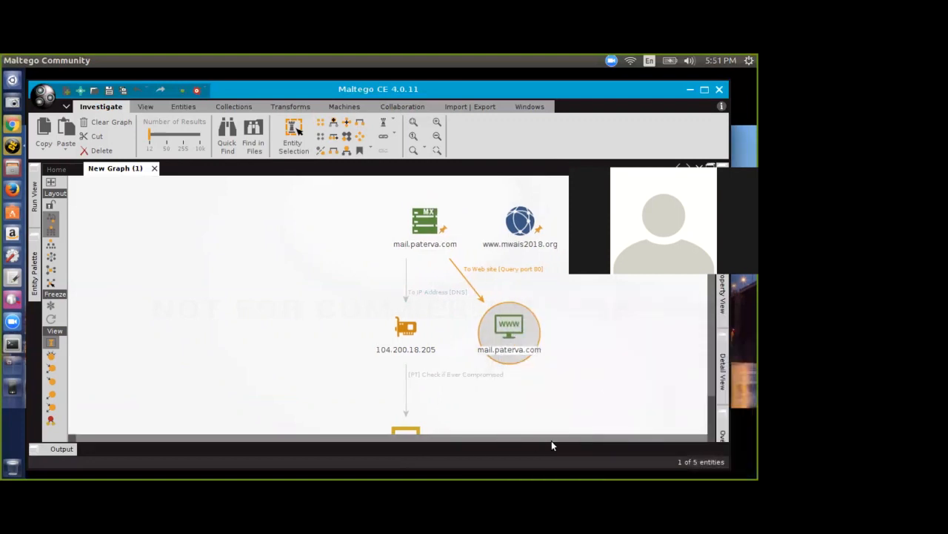
{"action": "scroll", "coordinate": [571, 382], "scroll_direction": "up", "scroll_amount": 2}
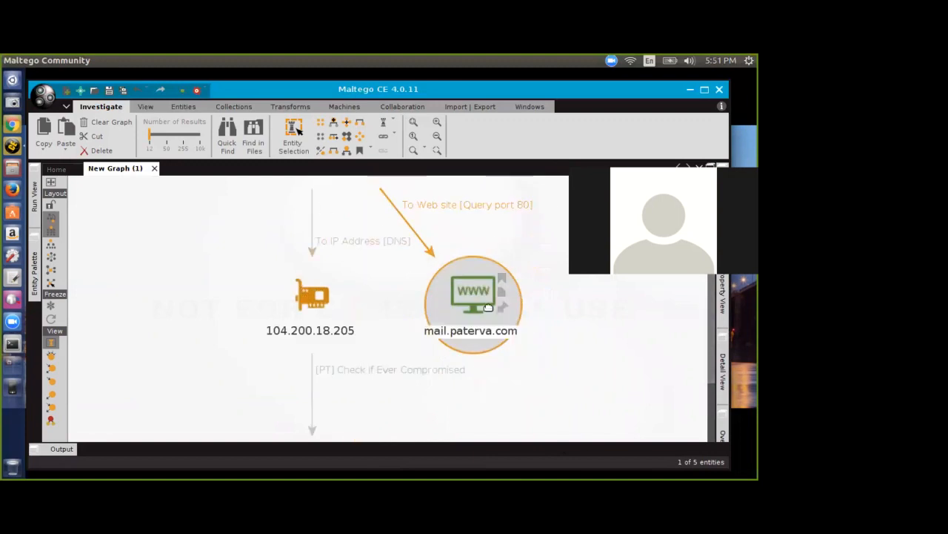
{"action": "right_click", "coordinate": [453, 275]}
{"action": "scroll", "coordinate": [538, 361], "scroll_direction": "down", "scroll_amount": 2}
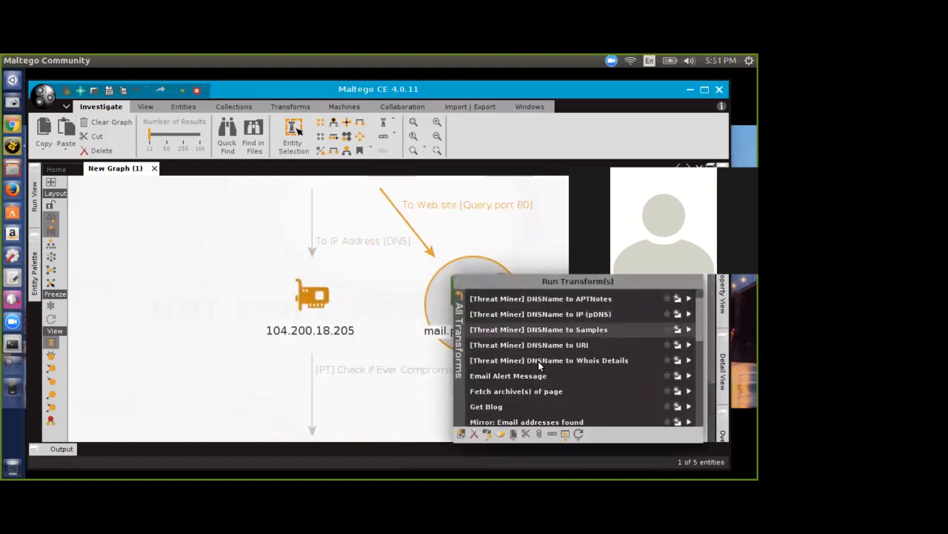
{"action": "left_click", "coordinate": [536, 377]}
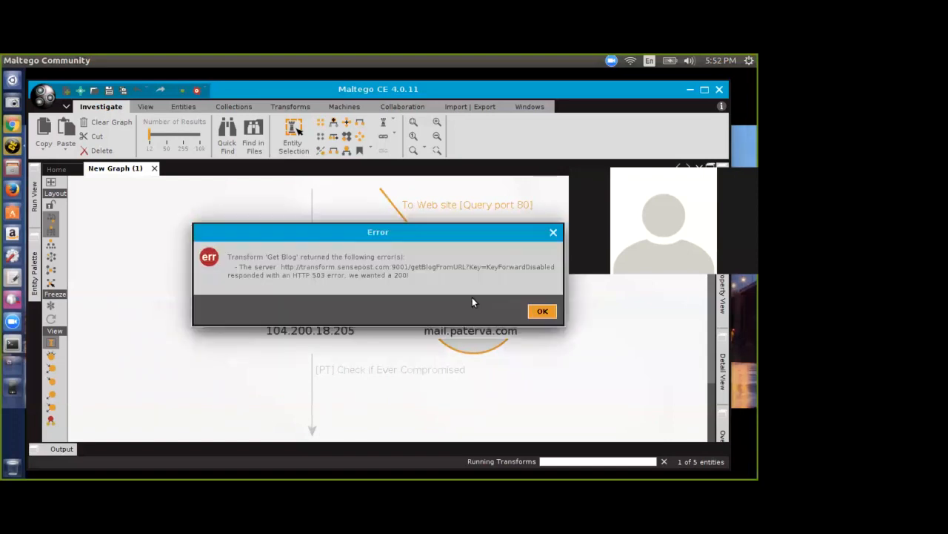
{"action": "left_click", "coordinate": [540, 311]}
Step: Run the Fetch archive(s) of page transform on the mail.paterva.com website entity
{"action": "right_click", "coordinate": [460, 306]}
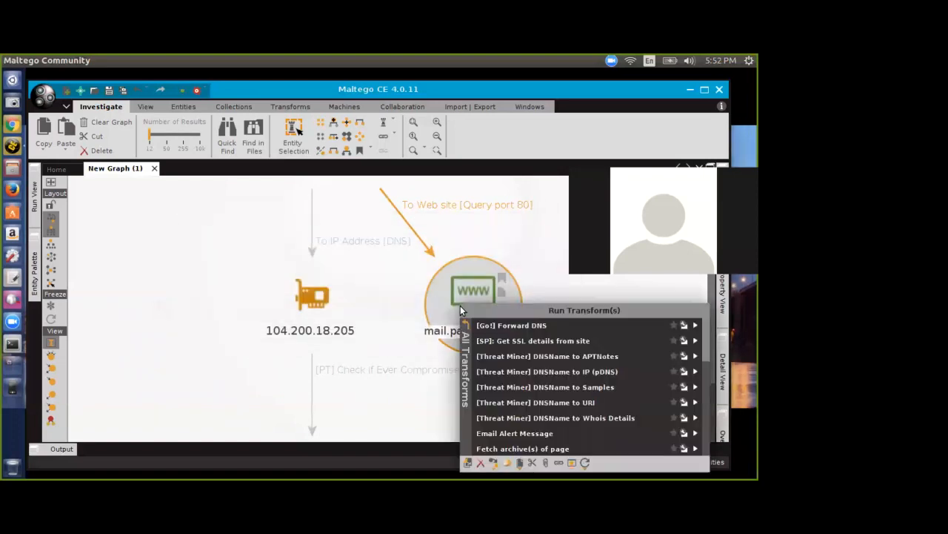
{"action": "scroll", "coordinate": [504, 417], "scroll_direction": "down", "scroll_amount": 3}
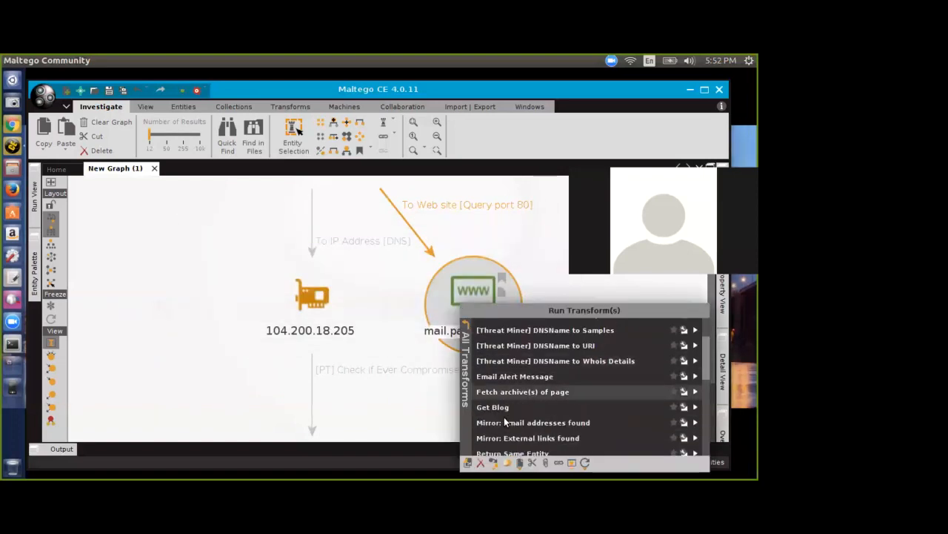
{"action": "left_click", "coordinate": [536, 393]}
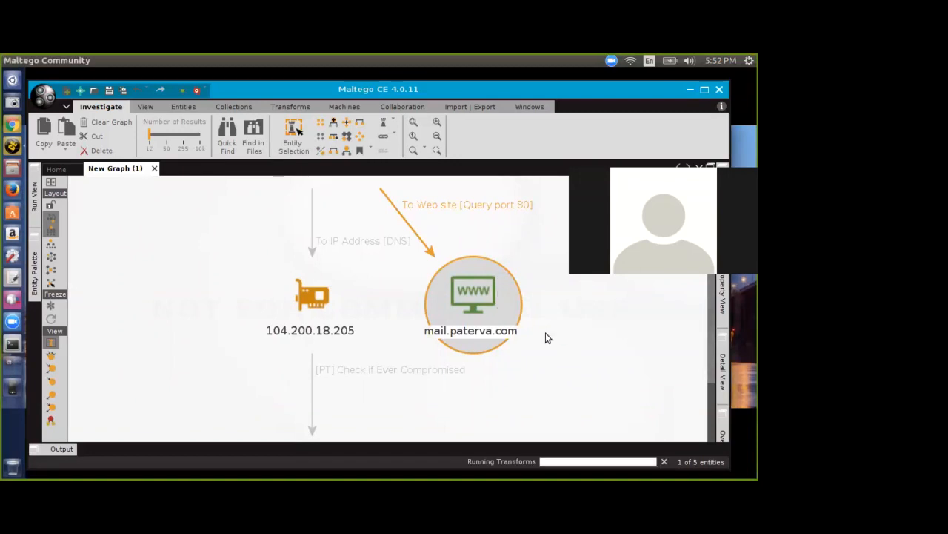
{"action": "left_click", "coordinate": [557, 312]}
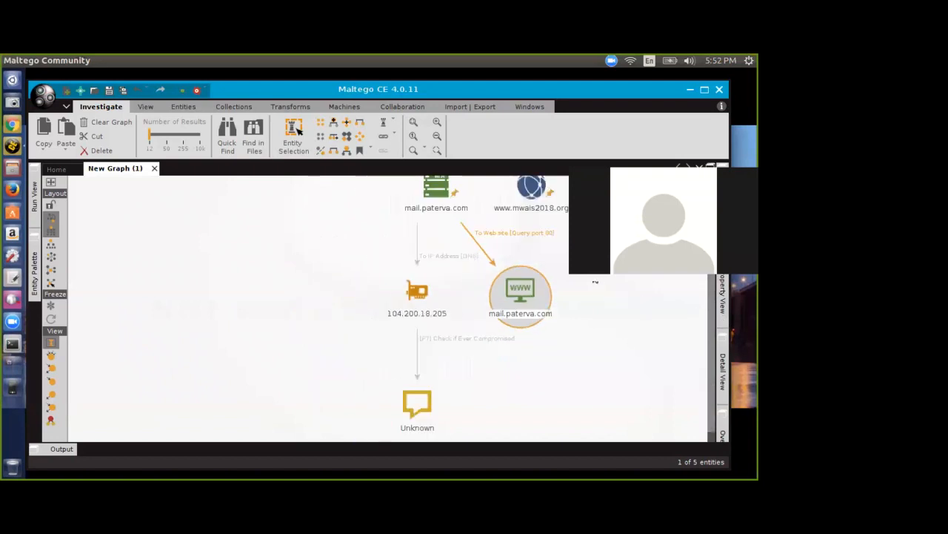
{"action": "left_click", "coordinate": [535, 195]}
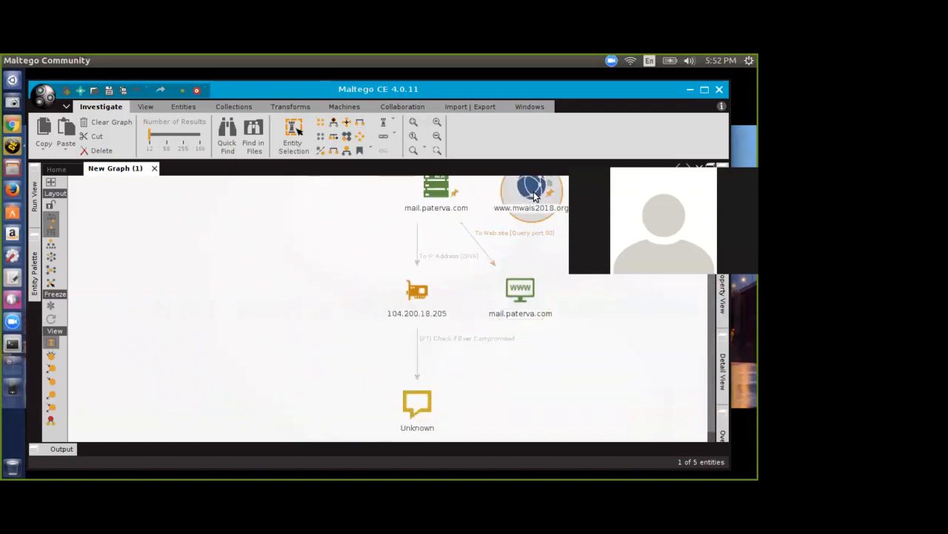
{"action": "right_click", "coordinate": [535, 196]}
{"action": "scroll", "coordinate": [618, 283], "scroll_direction": "down", "scroll_amount": 8}
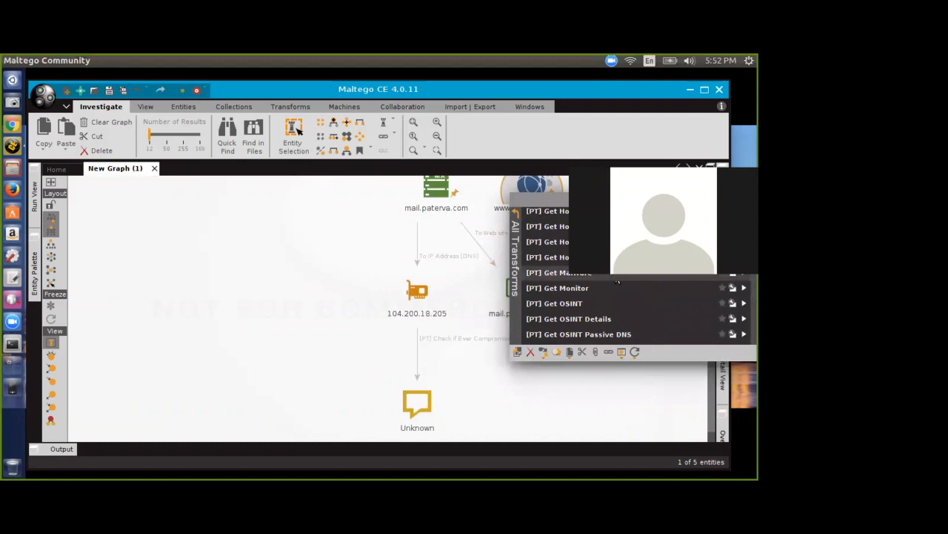
{"action": "scroll", "coordinate": [619, 298], "scroll_direction": "down", "scroll_amount": 10}
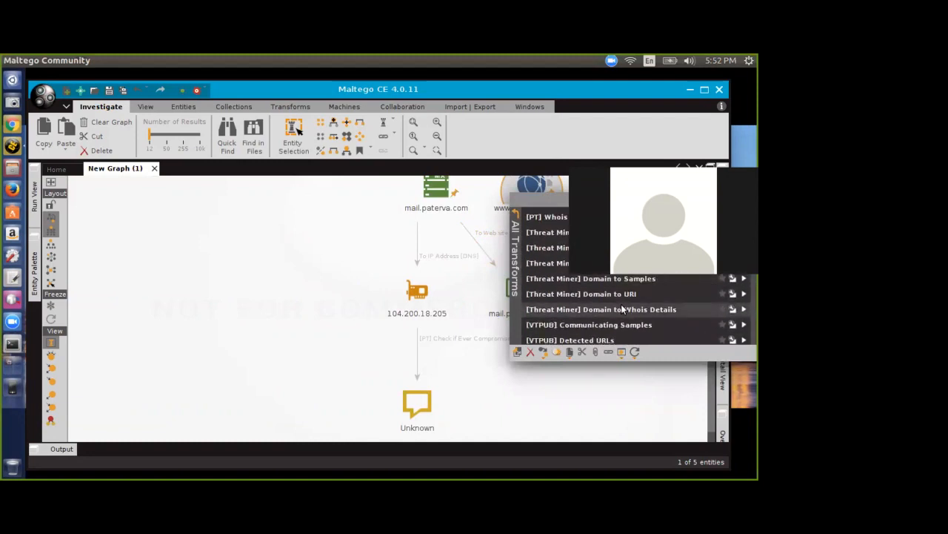
{"action": "scroll", "coordinate": [623, 308], "scroll_direction": "down", "scroll_amount": 10}
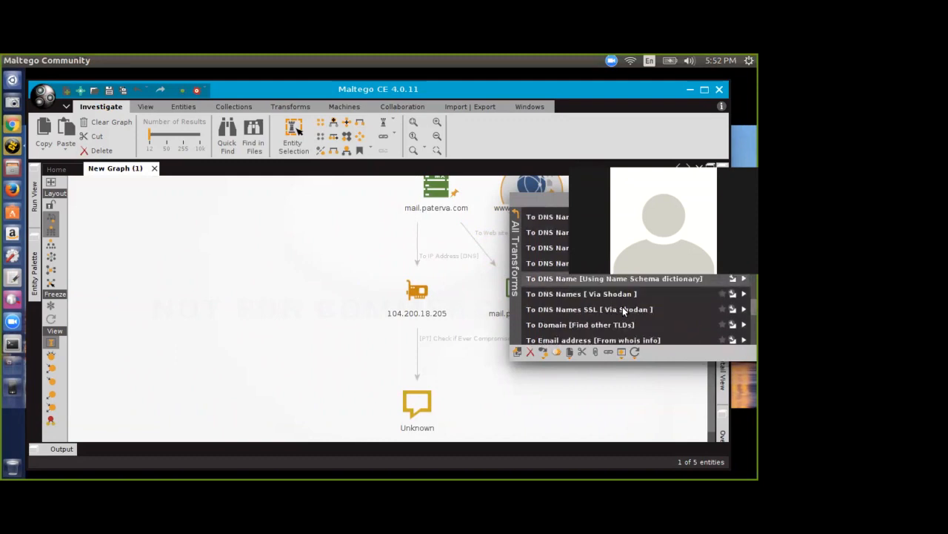
{"action": "scroll", "coordinate": [623, 306], "scroll_direction": "down", "scroll_amount": 5}
{"action": "scroll", "coordinate": [626, 306], "scroll_direction": "down", "scroll_amount": 5}
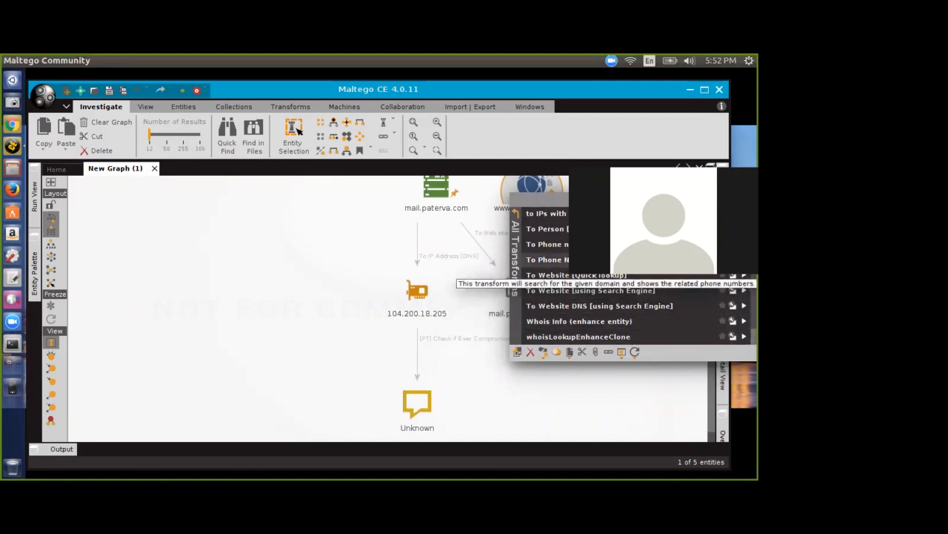
{"action": "left_click", "coordinate": [548, 259]}
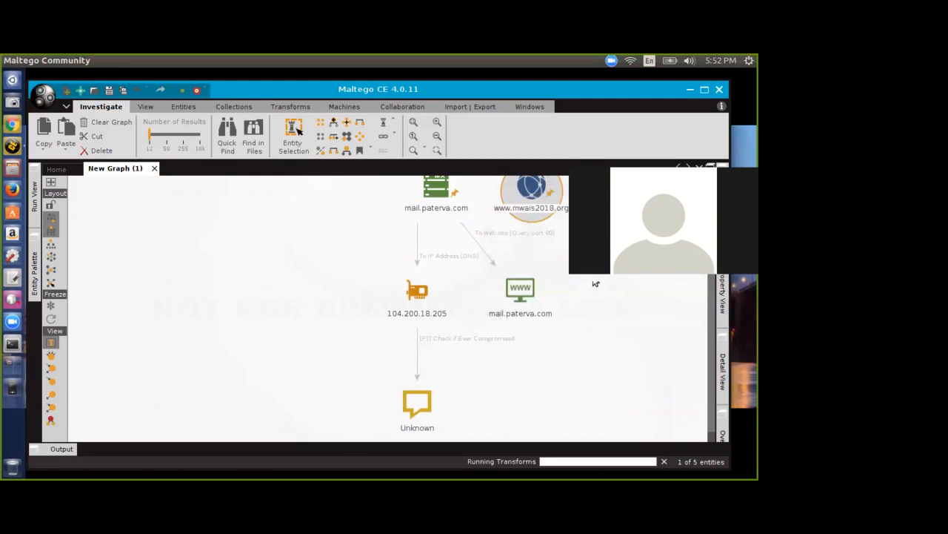
{"action": "left_click_drag", "start_coordinate": [546, 198], "coordinate": [253, 215]}
{"action": "right_click", "coordinate": [252, 215]}
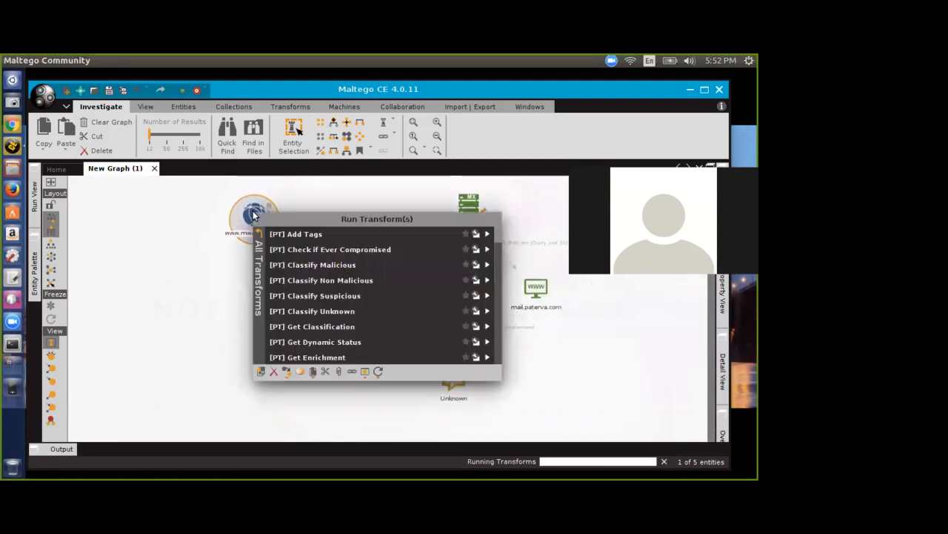
{"action": "left_click", "coordinate": [259, 236]}
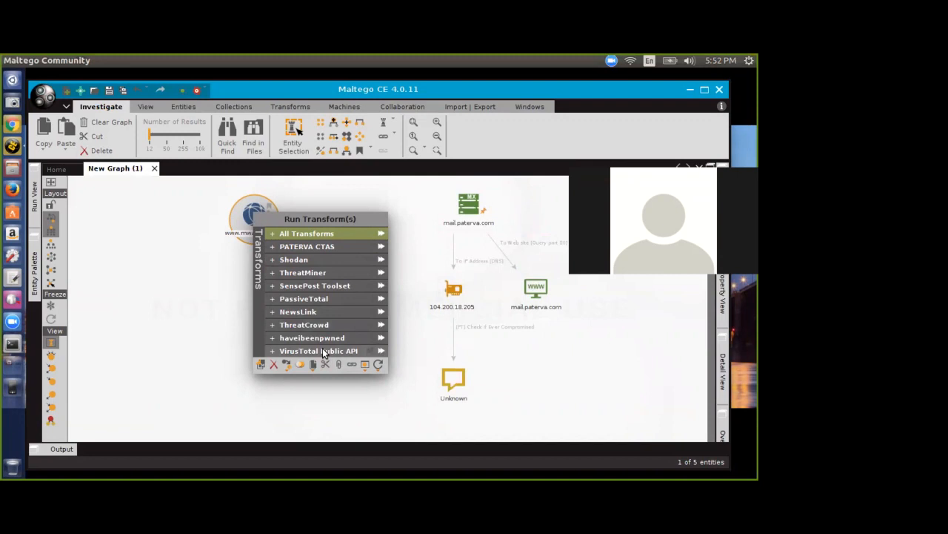
{"action": "left_click", "coordinate": [314, 260]}
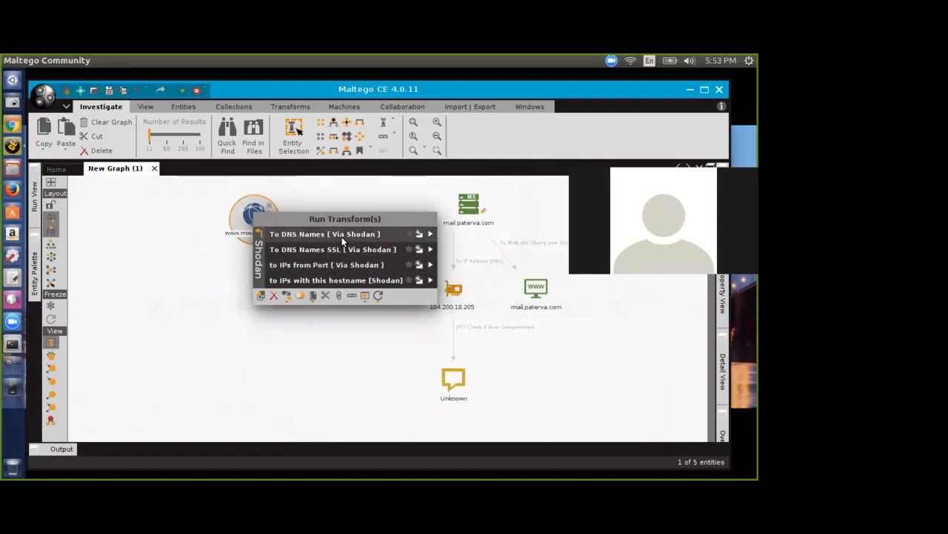
{"action": "left_click", "coordinate": [342, 236]}
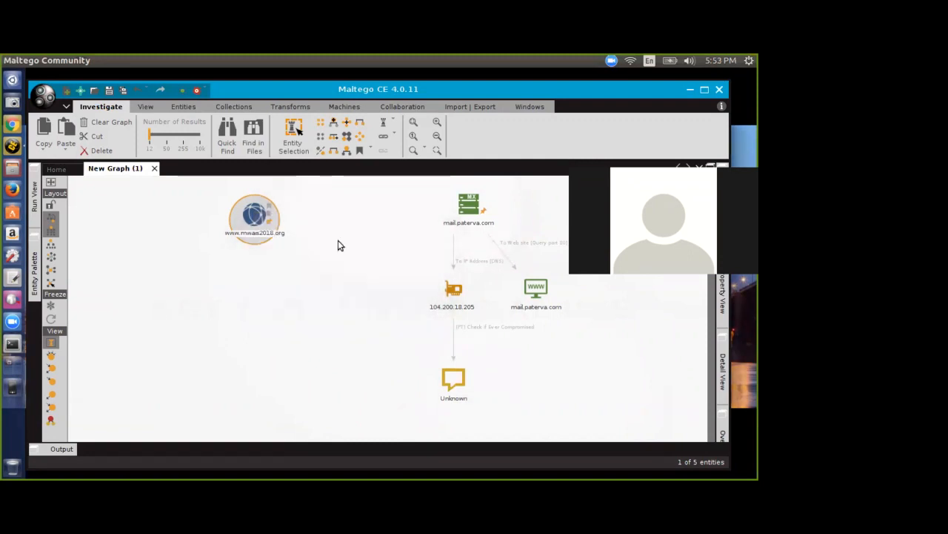
{"action": "right_click", "coordinate": [260, 218]}
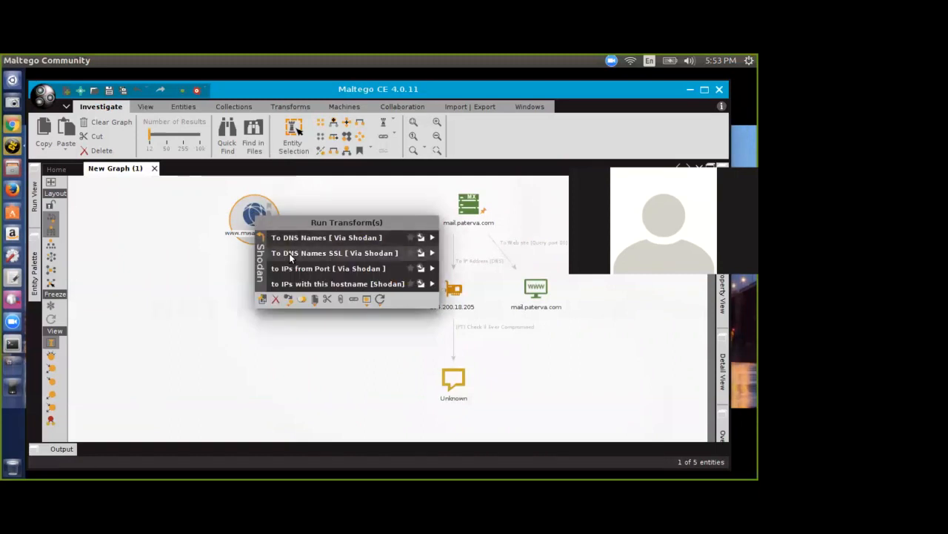
{"action": "left_click", "coordinate": [261, 239]}
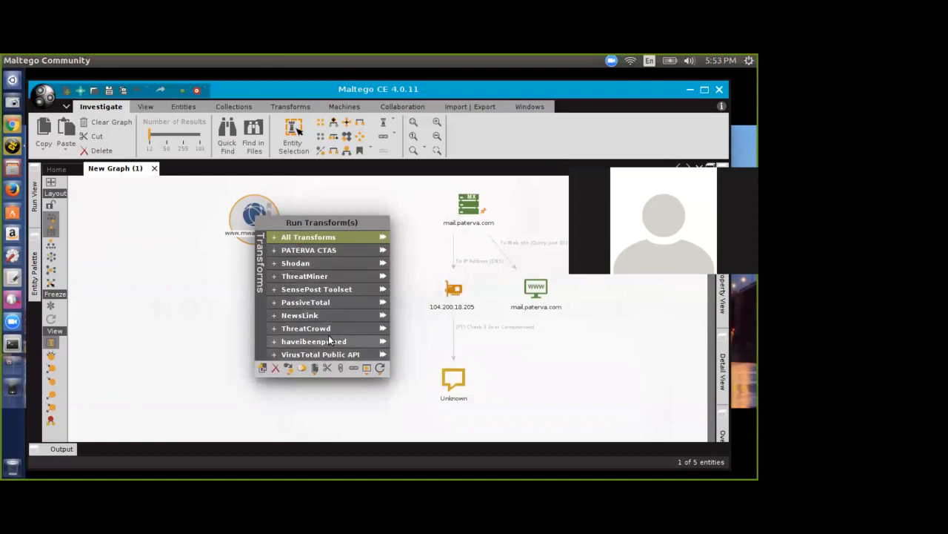
{"action": "left_click", "coordinate": [331, 342]}
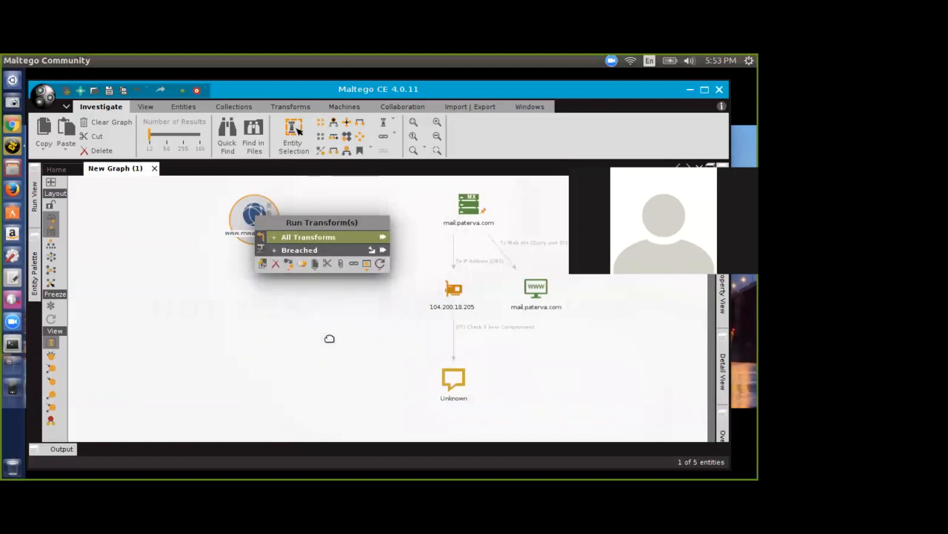
{"action": "left_click", "coordinate": [326, 252]}
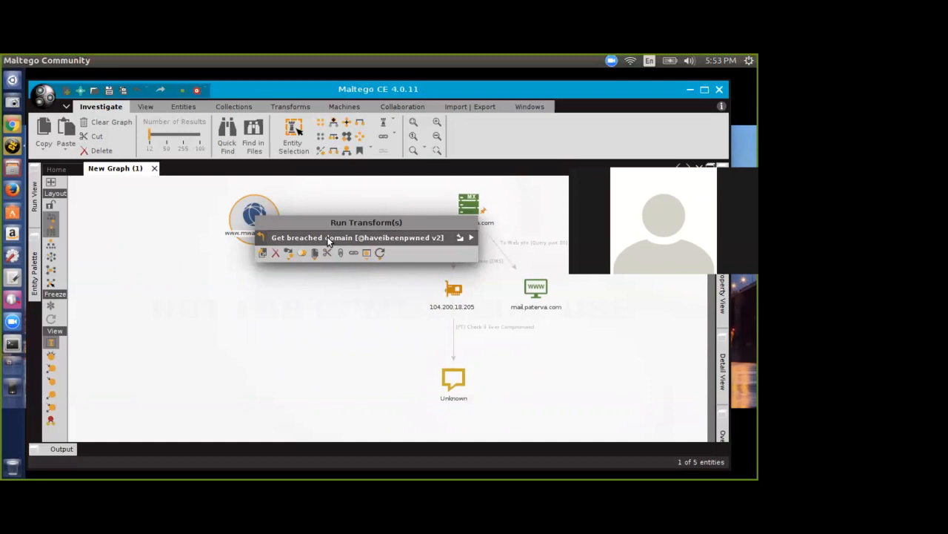
{"action": "left_click", "coordinate": [328, 239]}
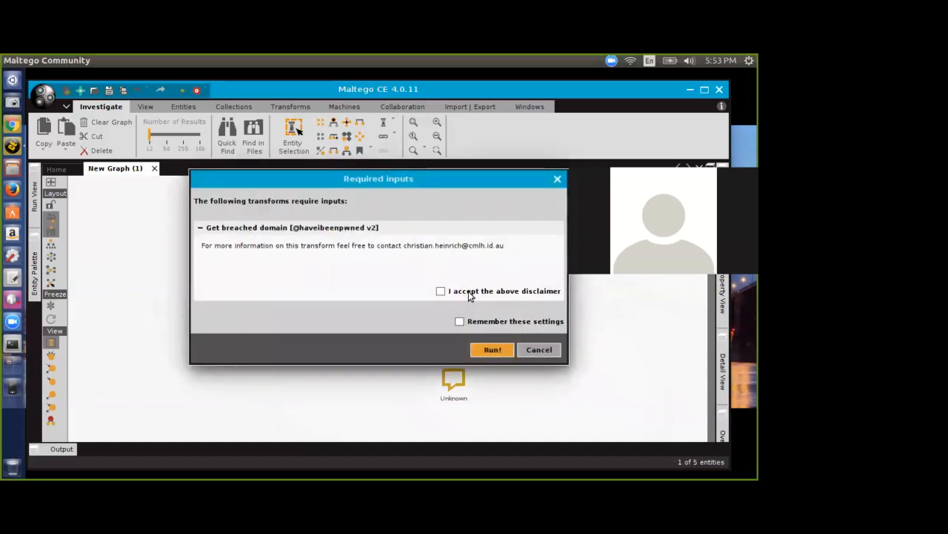
{"action": "left_click", "coordinate": [492, 350]}
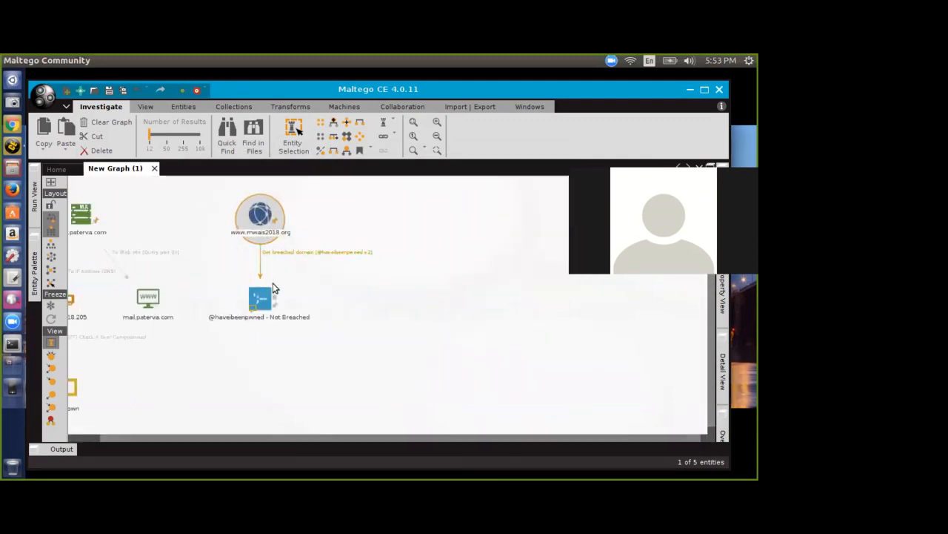
{"action": "scroll", "coordinate": [308, 344], "scroll_direction": "up", "scroll_amount": 1}
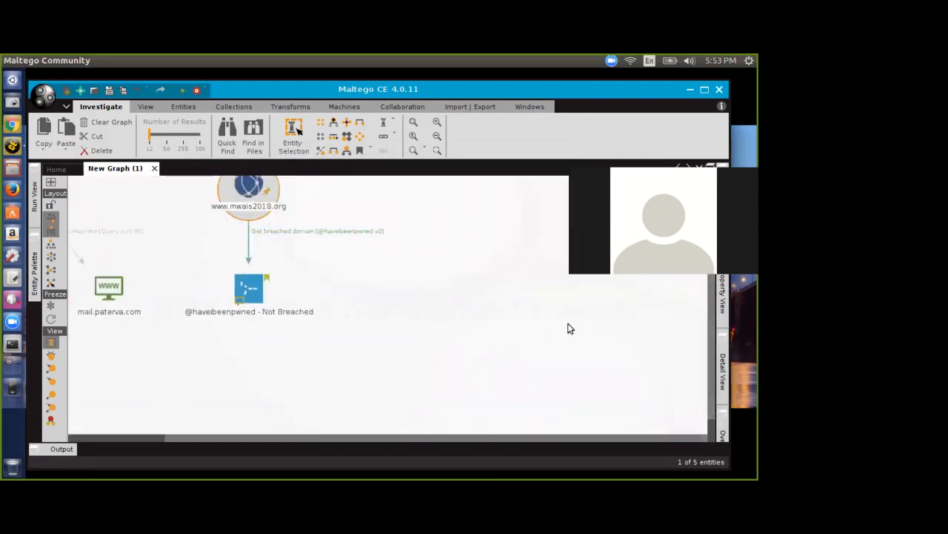
{"action": "scroll", "coordinate": [460, 336], "scroll_direction": "up", "scroll_amount": 1}
{"action": "left_click_drag", "start_coordinate": [710, 355], "coordinate": [705, 304]}
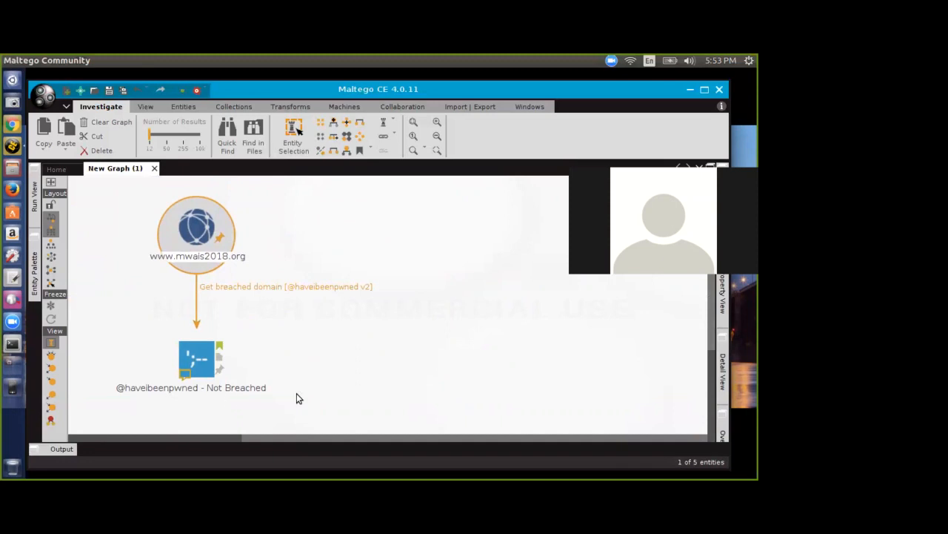
{"action": "right_click", "coordinate": [202, 236]}
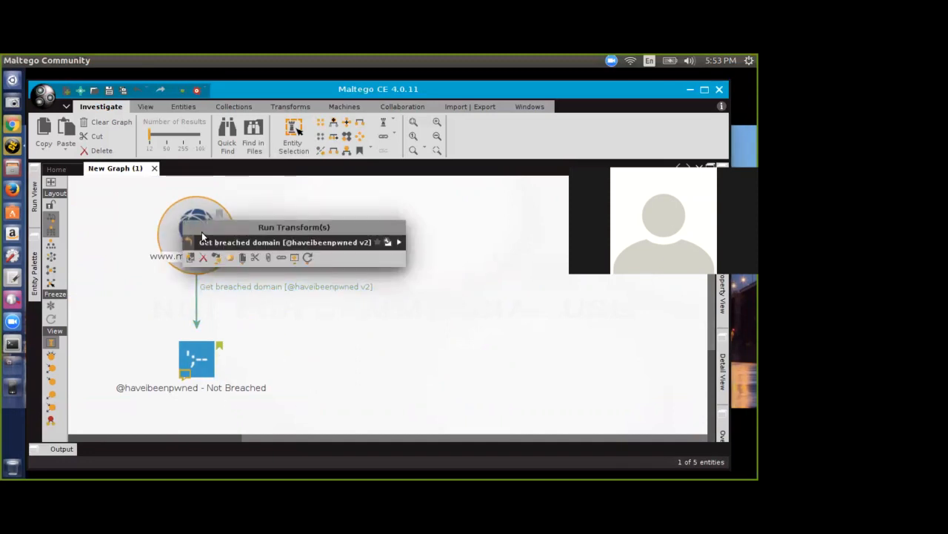
{"action": "double_click", "coordinate": [185, 207]}
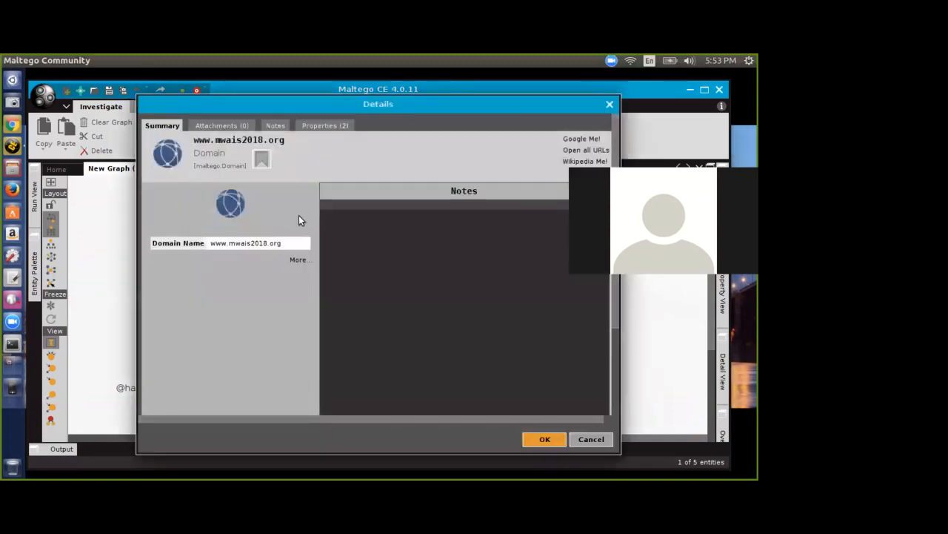
{"action": "left_click", "coordinate": [585, 438]}
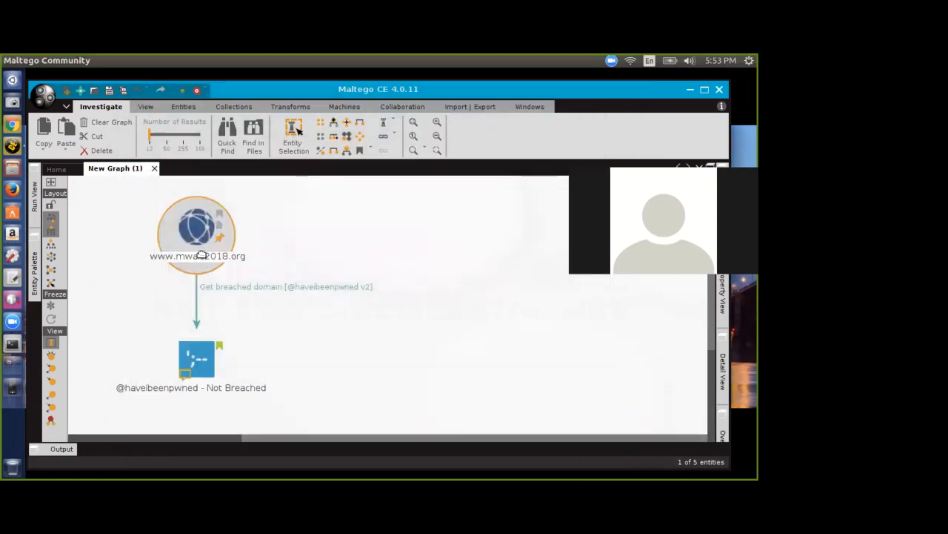
{"action": "right_click", "coordinate": [188, 215]}
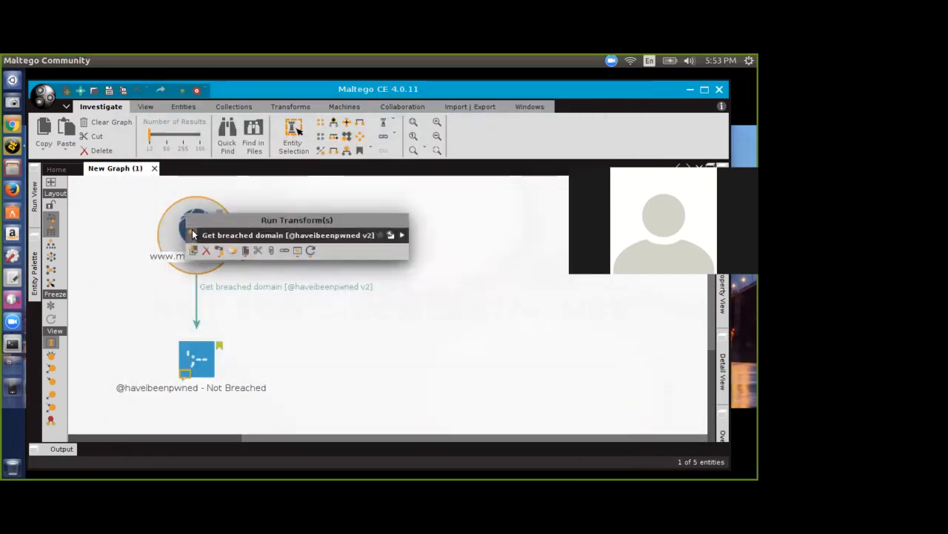
{"action": "left_click", "coordinate": [191, 235]}
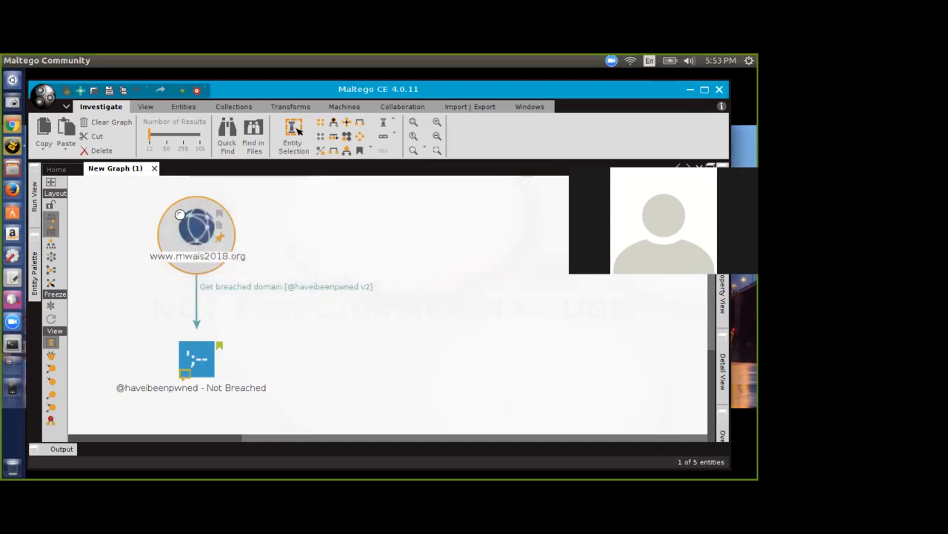
{"action": "right_click", "coordinate": [181, 217]}
{"action": "left_click", "coordinate": [199, 235]}
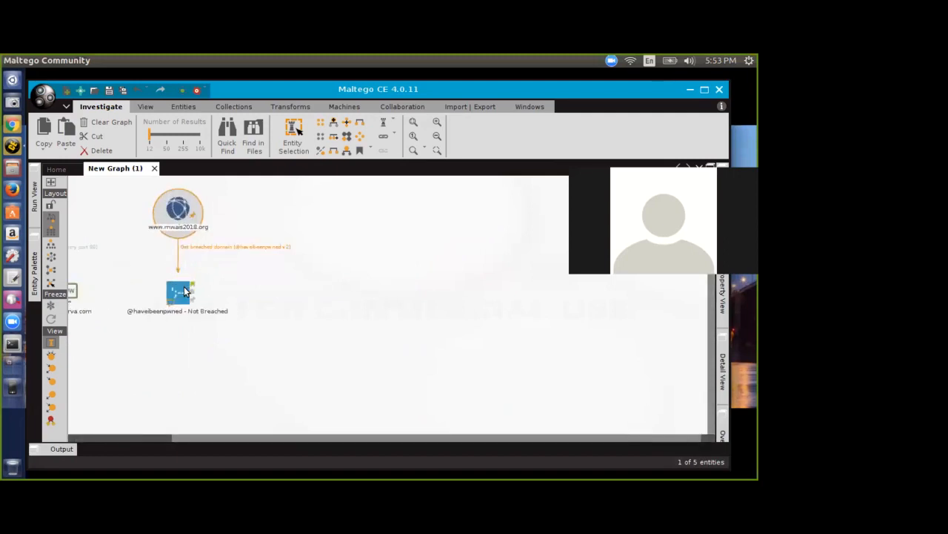
{"action": "left_click", "coordinate": [169, 292]}
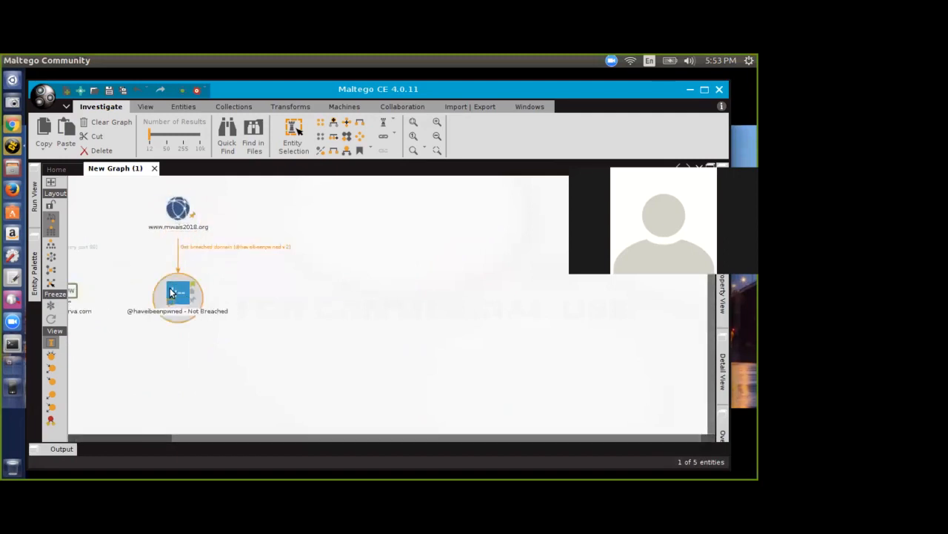
{"action": "right_click", "coordinate": [174, 293]}
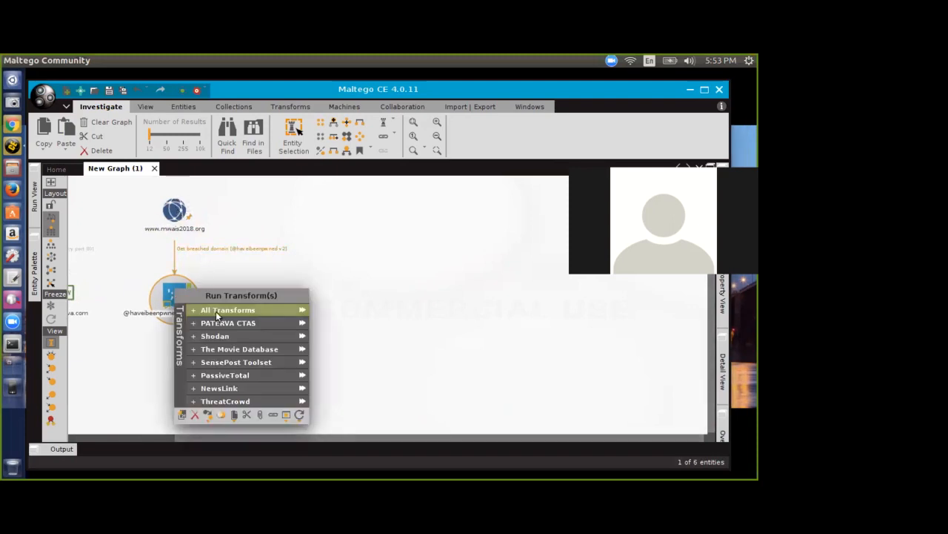
{"action": "left_click", "coordinate": [214, 310]}
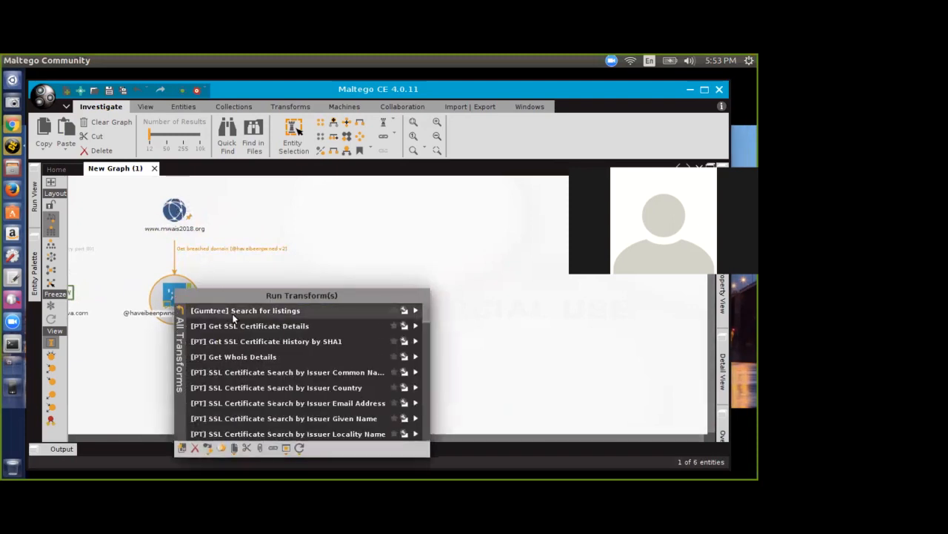
{"action": "left_click", "coordinate": [270, 326]}
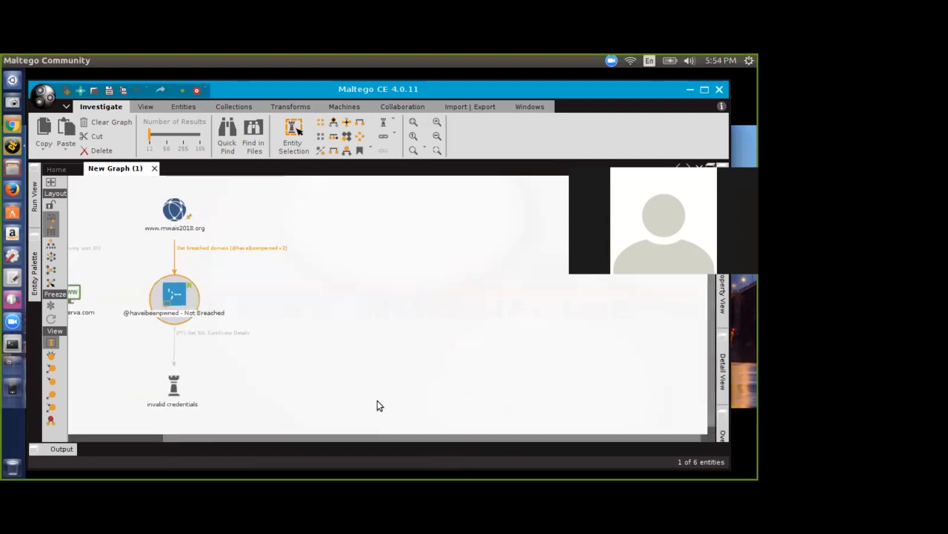
{"action": "left_click_drag", "start_coordinate": [289, 434], "coordinate": [208, 433]}
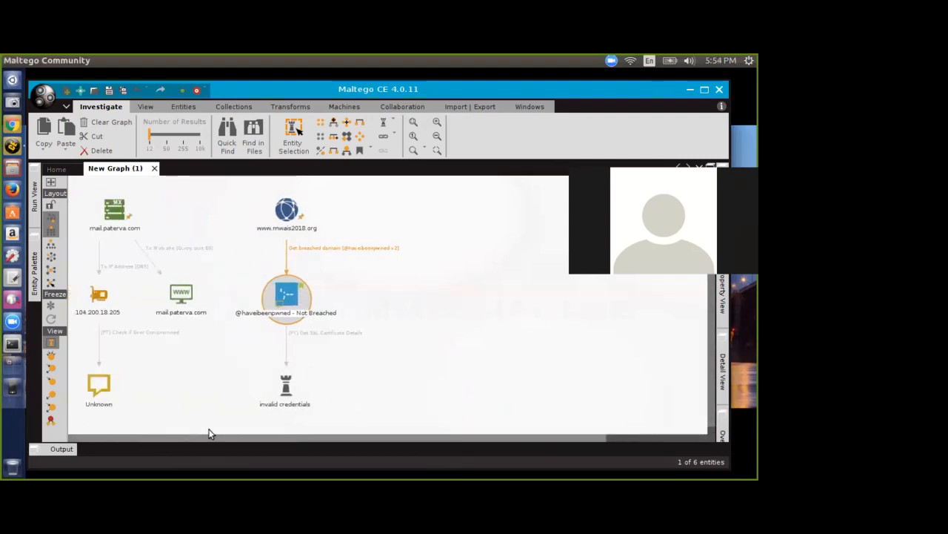
Step: Review the properties, notes, attachments and summary of the entity returned by the SSL certificate transform, then close its details
{"action": "scroll", "coordinate": [483, 355], "scroll_direction": "up", "scroll_amount": 2}
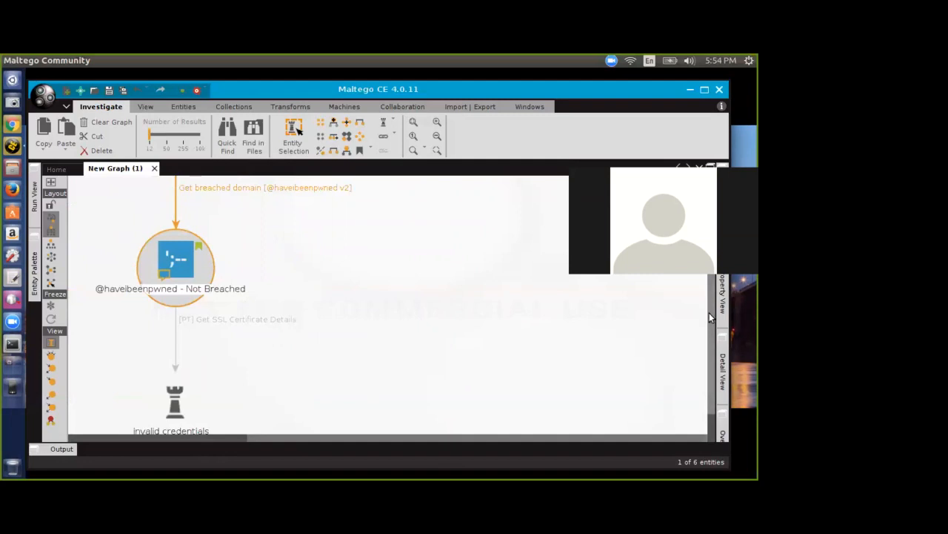
{"action": "left_click_drag", "start_coordinate": [709, 317], "coordinate": [697, 352]}
{"action": "left_click", "coordinate": [168, 381]}
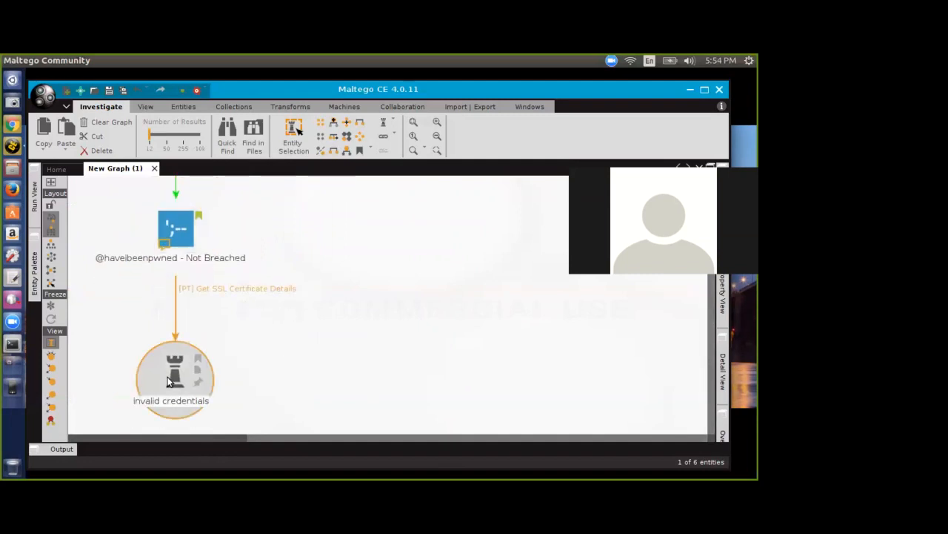
{"action": "double_click", "coordinate": [168, 381]}
{"action": "left_click", "coordinate": [326, 125]}
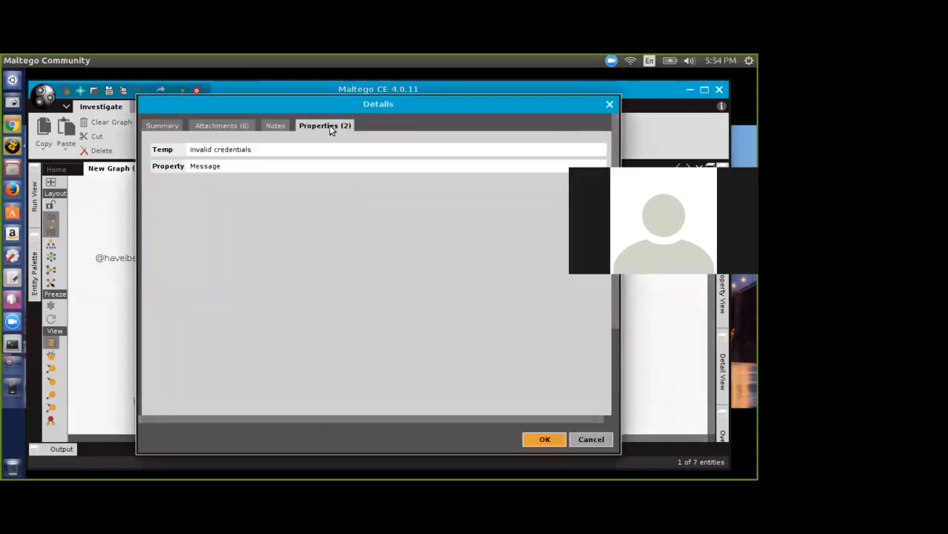
{"action": "left_click", "coordinate": [273, 126]}
{"action": "left_click", "coordinate": [223, 125]}
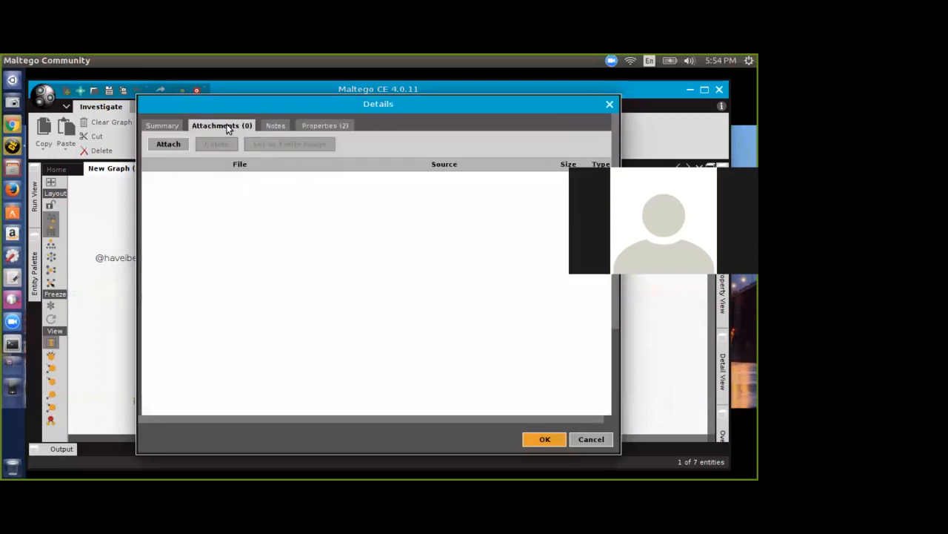
{"action": "left_click", "coordinate": [176, 126]}
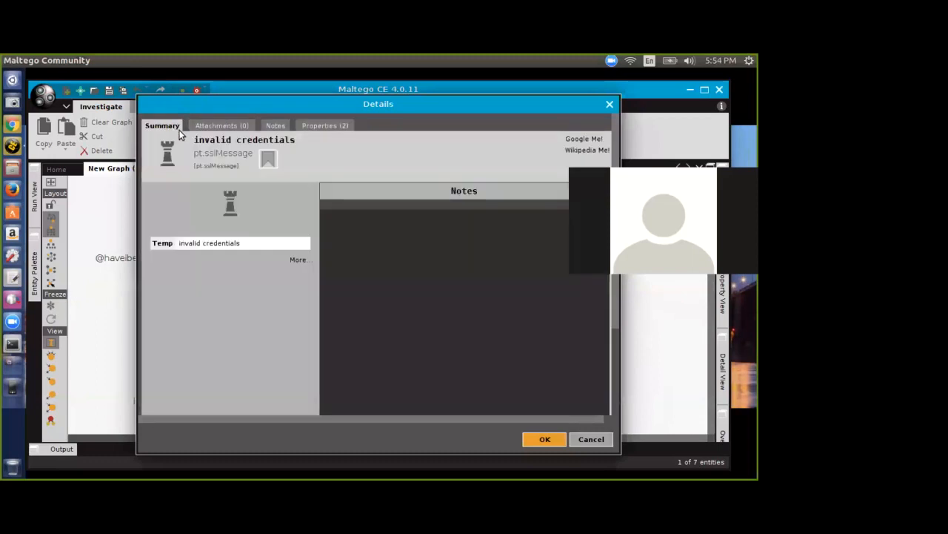
{"action": "left_click", "coordinate": [597, 440]}
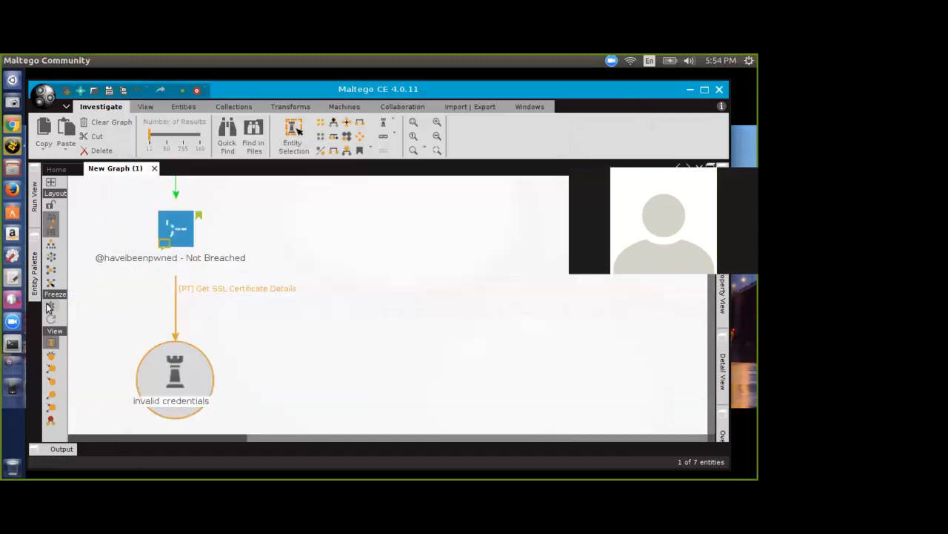
{"action": "right_click", "coordinate": [169, 235]}
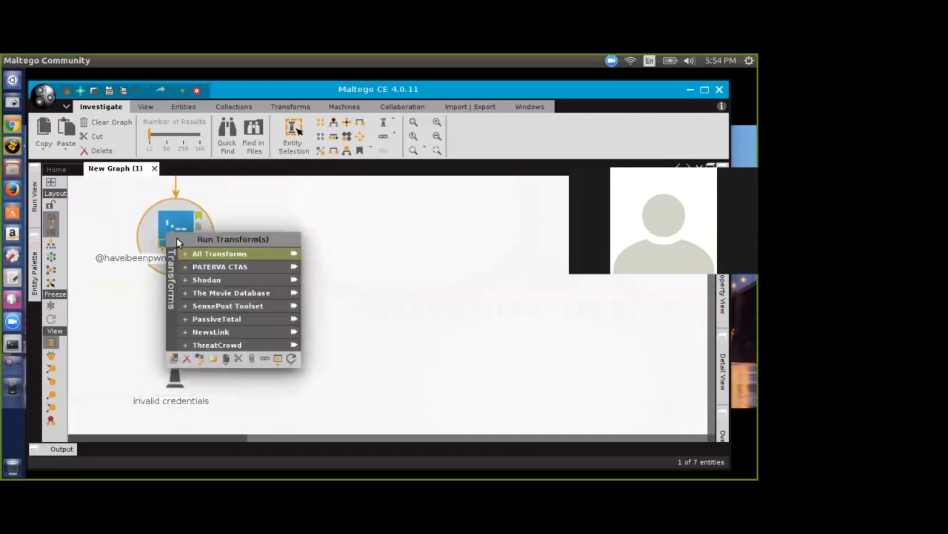
{"action": "left_click", "coordinate": [223, 293]}
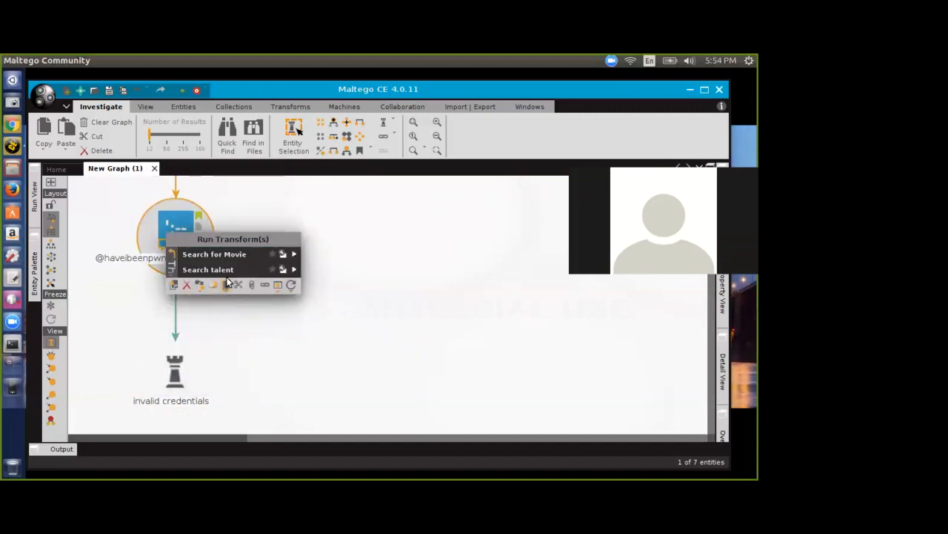
{"action": "left_click", "coordinate": [174, 251]}
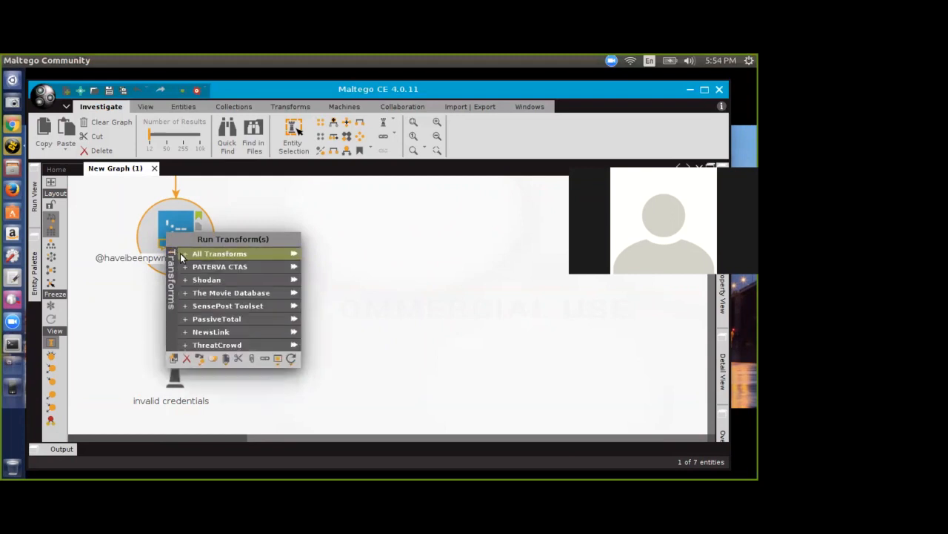
{"action": "left_click", "coordinate": [239, 329]}
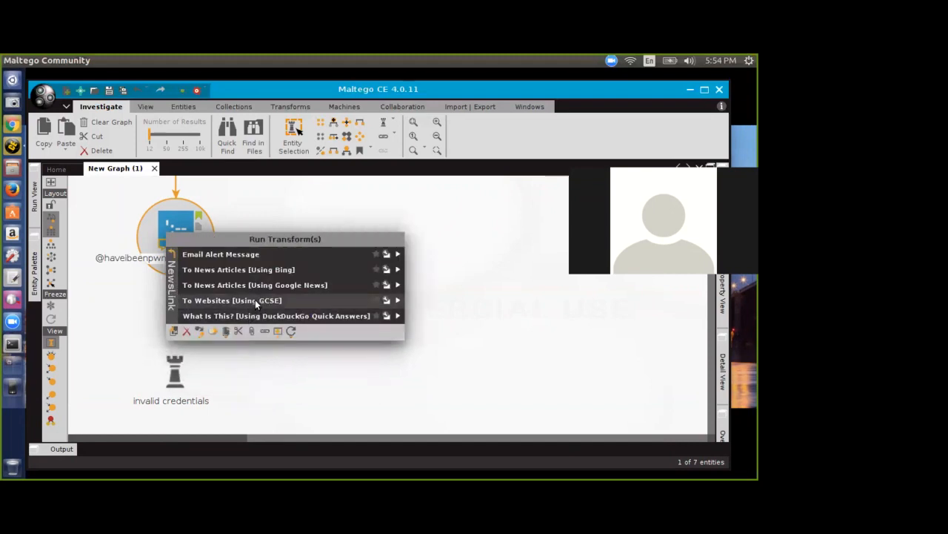
{"action": "left_click", "coordinate": [255, 300]}
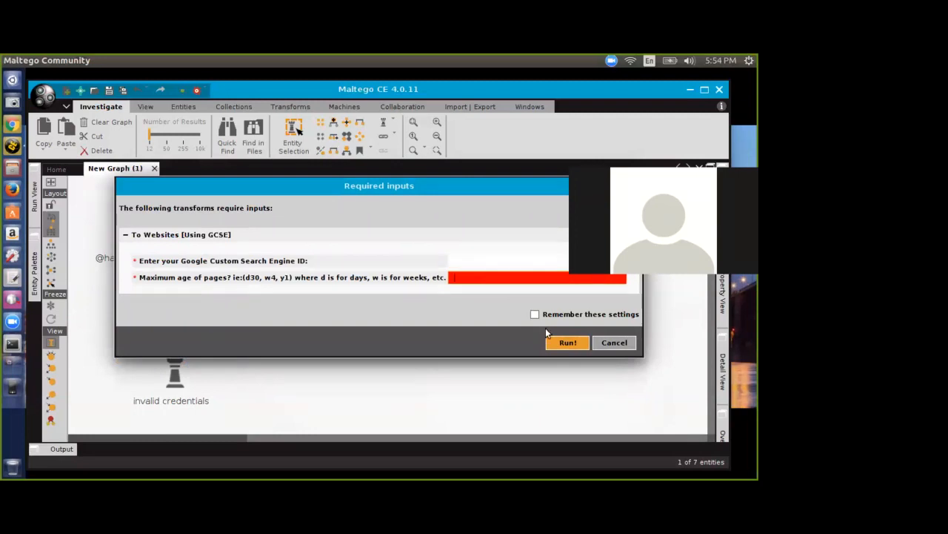
{"action": "left_click", "coordinate": [567, 342]}
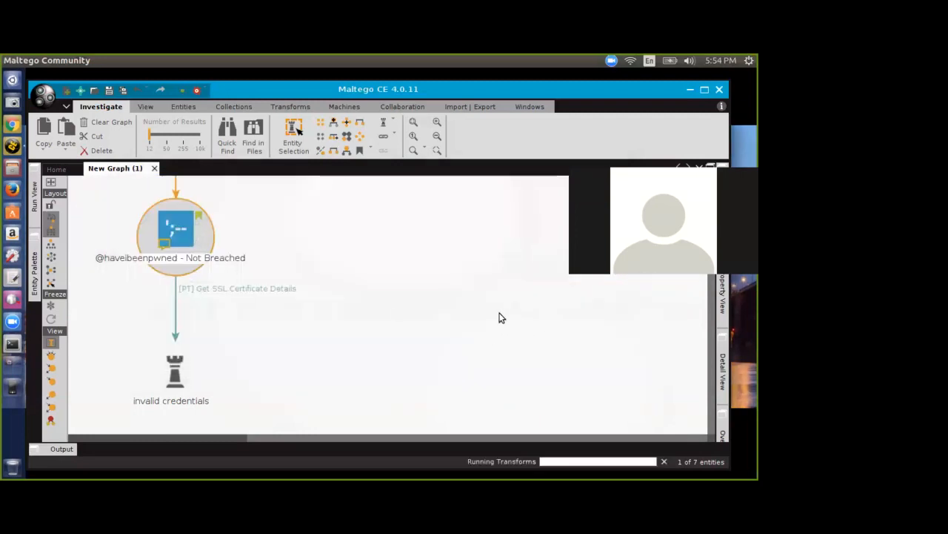
{"action": "right_click", "coordinate": [180, 239]}
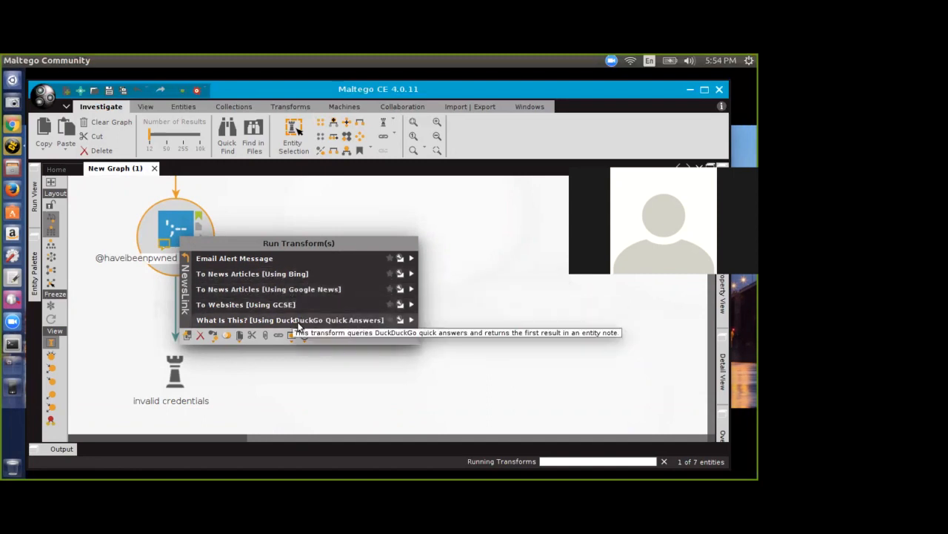
{"action": "left_click", "coordinate": [296, 322]}
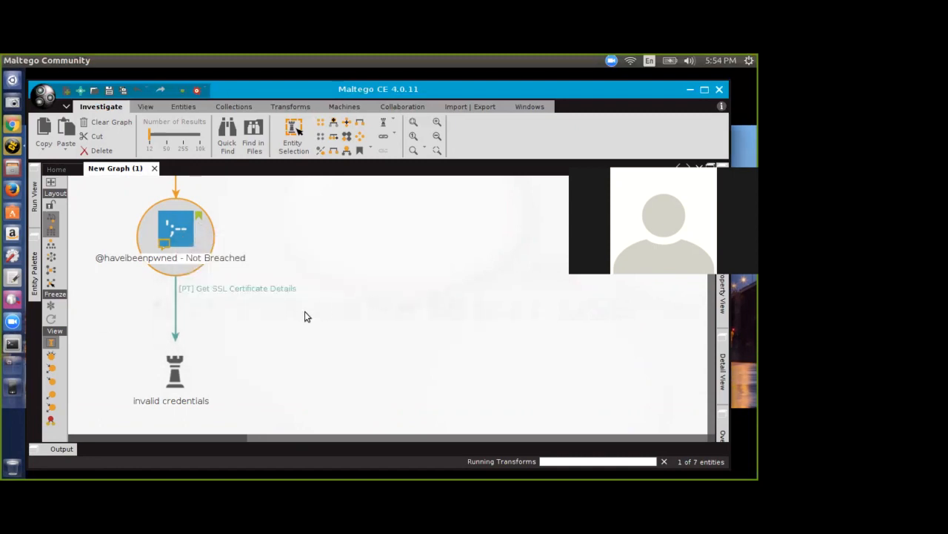
{"action": "scroll", "coordinate": [175, 243], "scroll_direction": "down", "scroll_amount": 3}
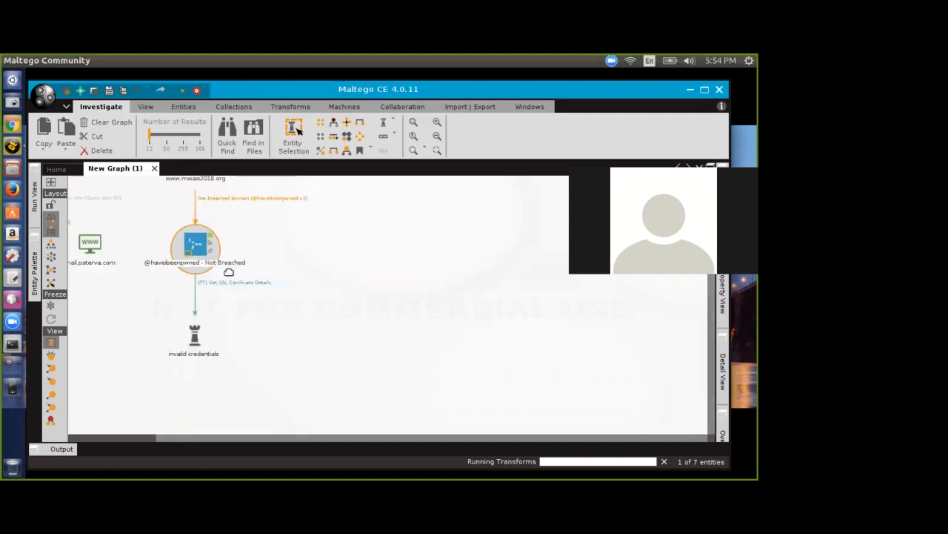
{"action": "scroll", "coordinate": [297, 287], "scroll_direction": "down", "scroll_amount": 1}
{"action": "scroll", "coordinate": [296, 287], "scroll_direction": "down", "scroll_amount": 1}
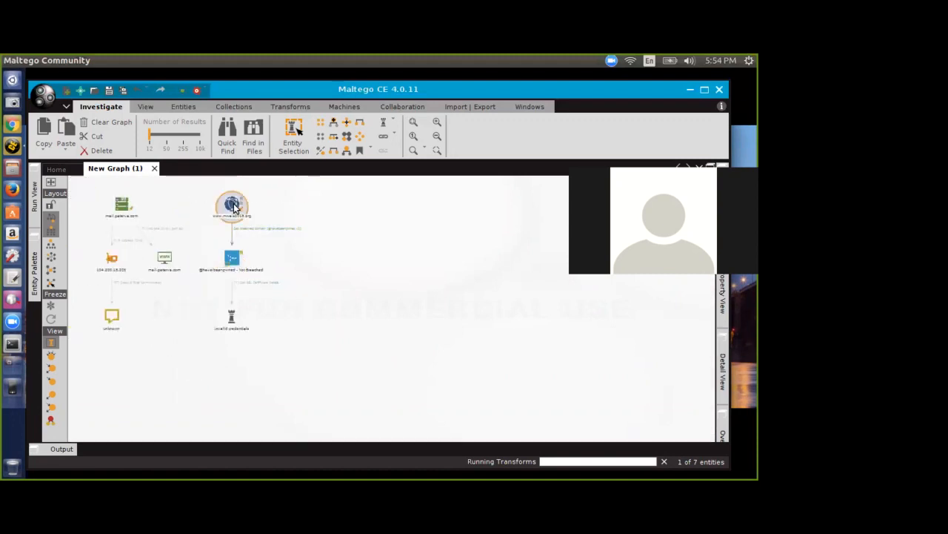
{"action": "right_click", "coordinate": [234, 209]}
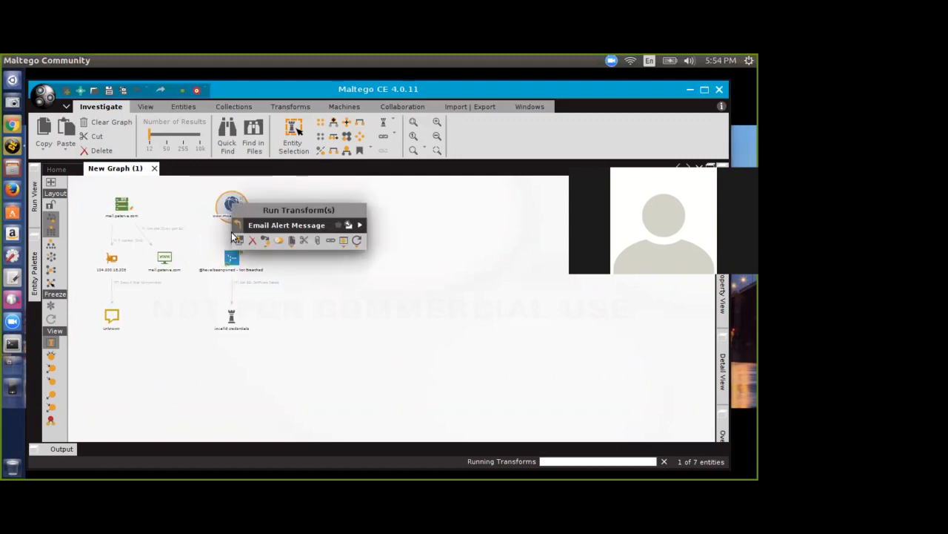
{"action": "left_click", "coordinate": [238, 224]}
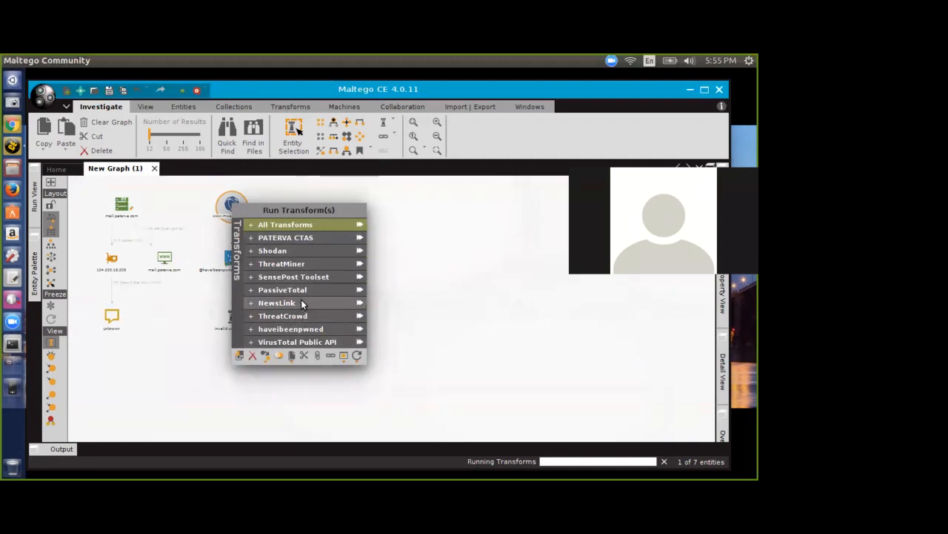
{"action": "left_click", "coordinate": [299, 276]}
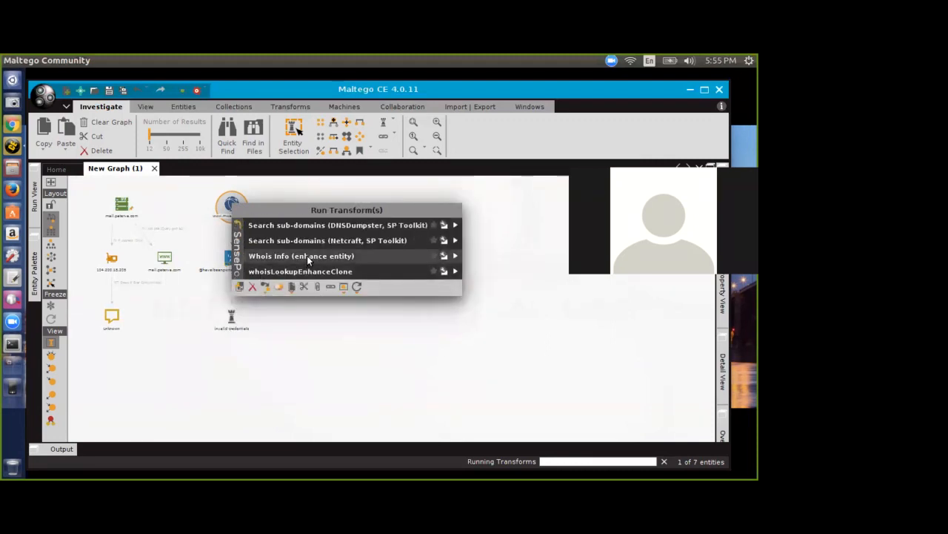
{"action": "left_click", "coordinate": [307, 255]}
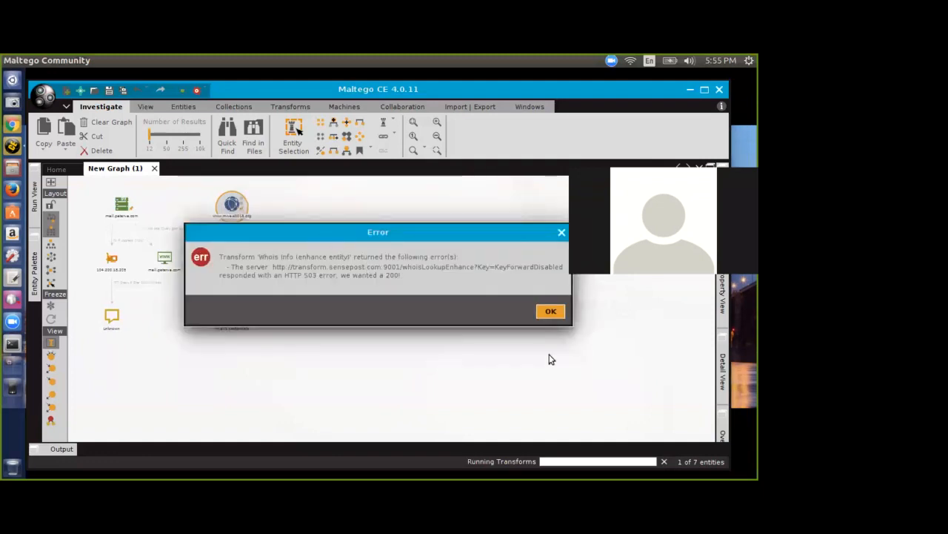
{"action": "left_click", "coordinate": [550, 312]}
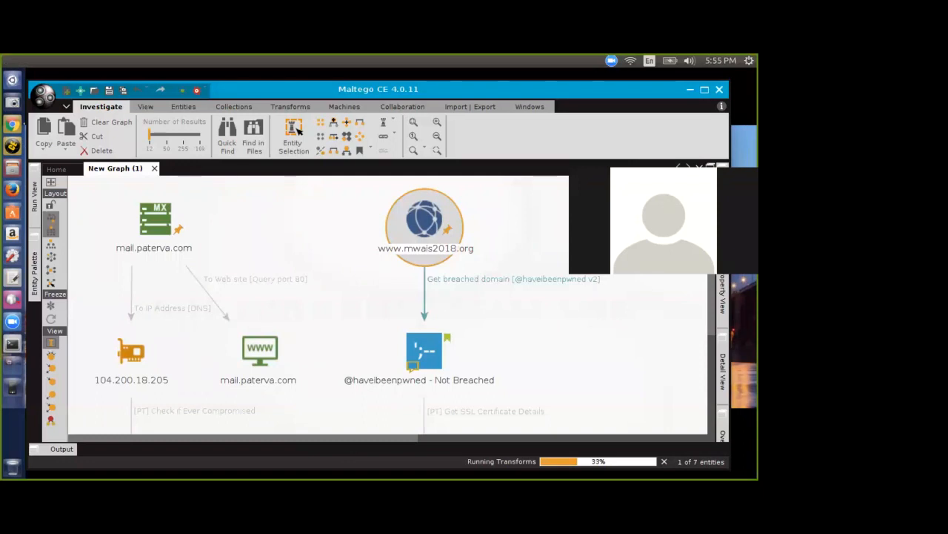
Step: Try to run the To Website [bookmark] transform on the mail.paterva.com mail server and dismiss the error message
{"action": "left_click", "coordinate": [144, 214]}
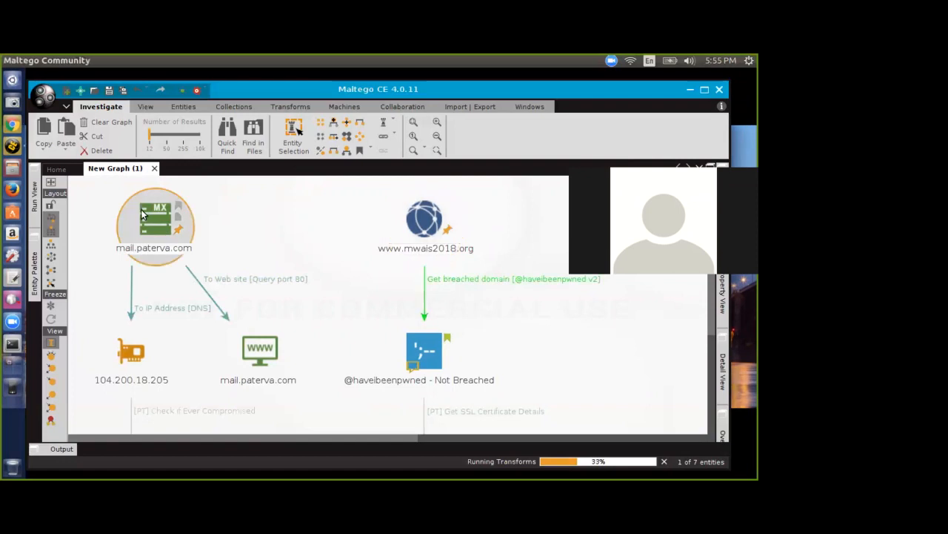
{"action": "right_click", "coordinate": [144, 213]}
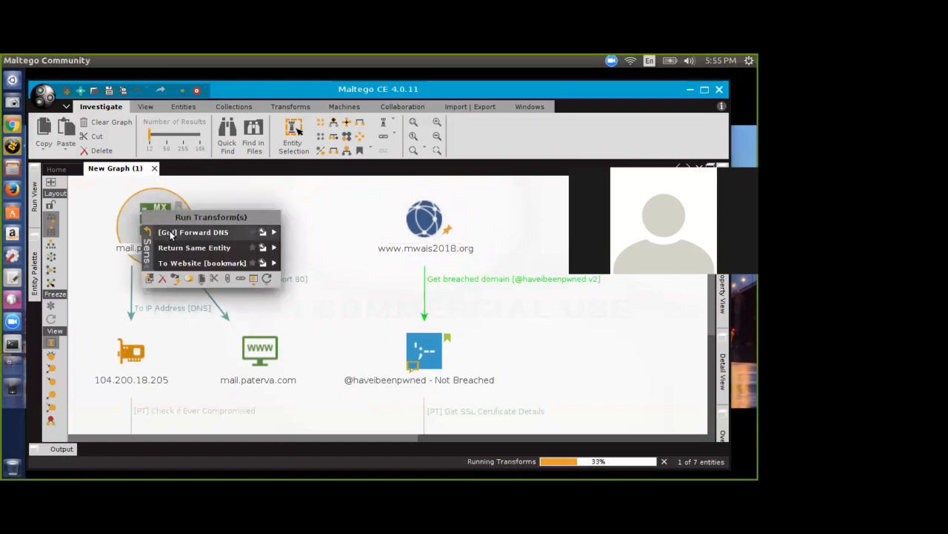
{"action": "left_click", "coordinate": [190, 264]}
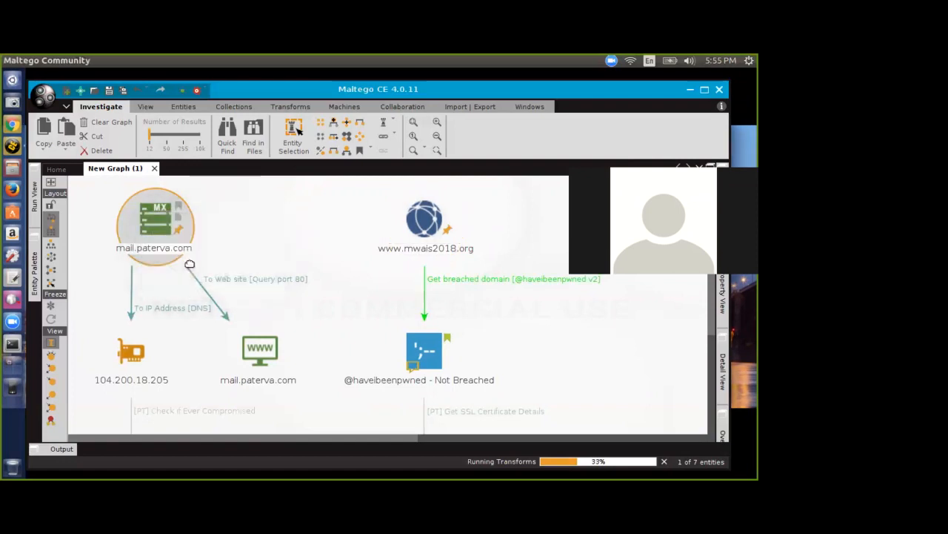
{"action": "left_click", "coordinate": [264, 349]}
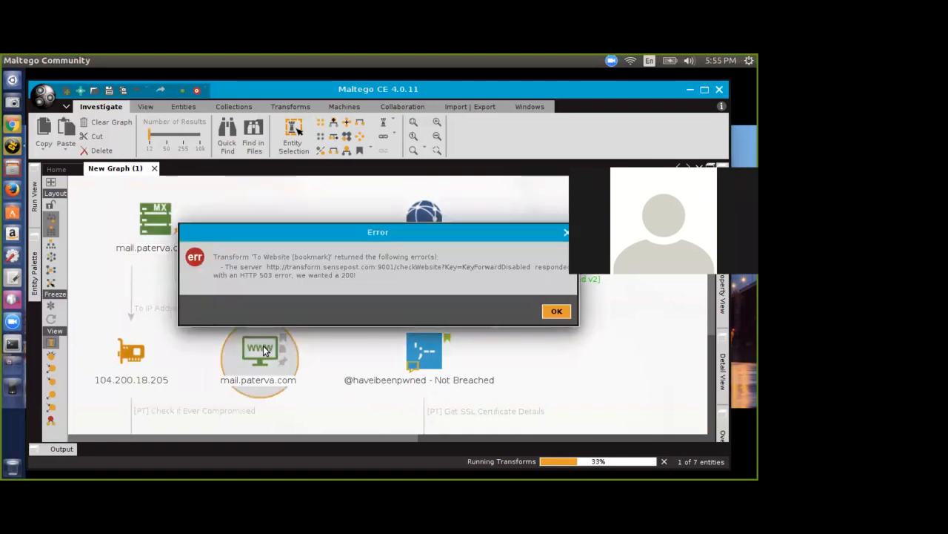
{"action": "left_click", "coordinate": [568, 314]}
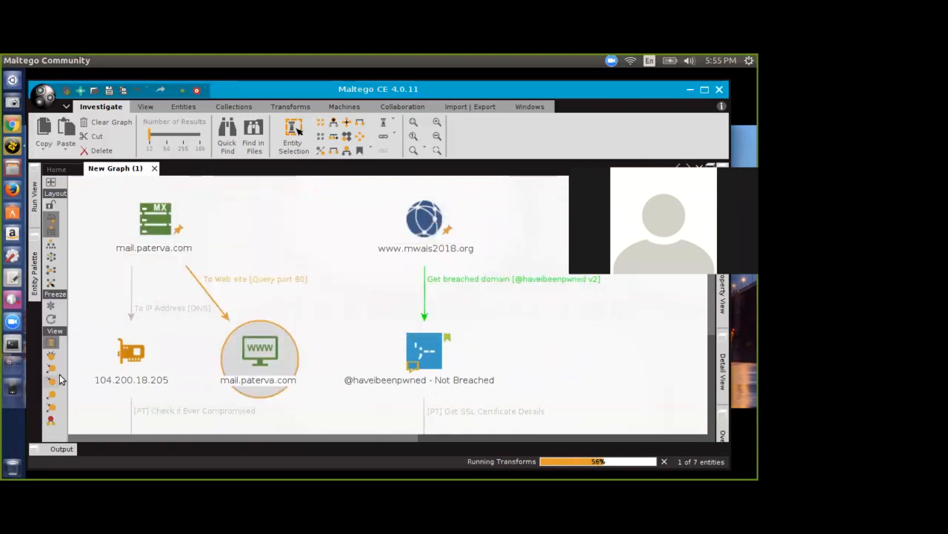
{"action": "left_click", "coordinate": [495, 312]}
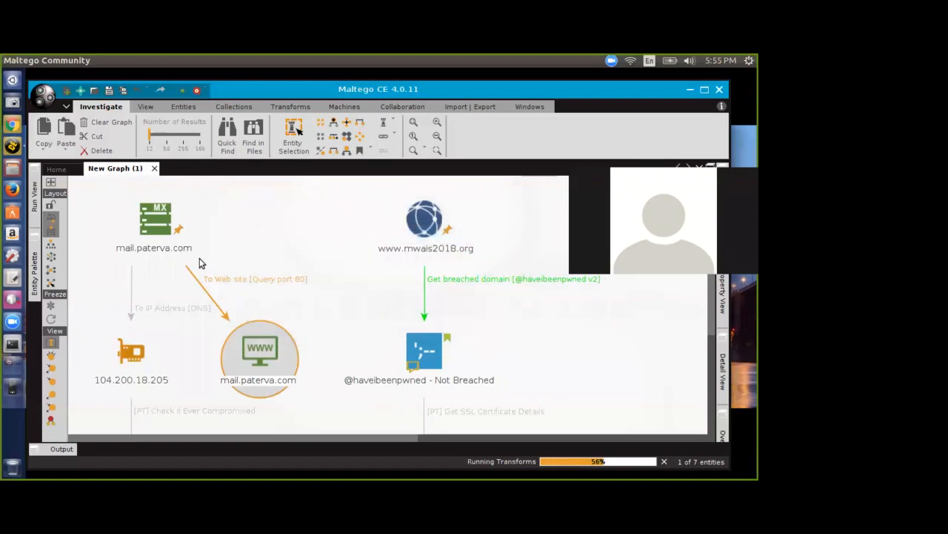
Step: Run the [Threat Miner] DNSName to Whois Details transform on the mail.paterva.com mail server
{"action": "right_click", "coordinate": [157, 224]}
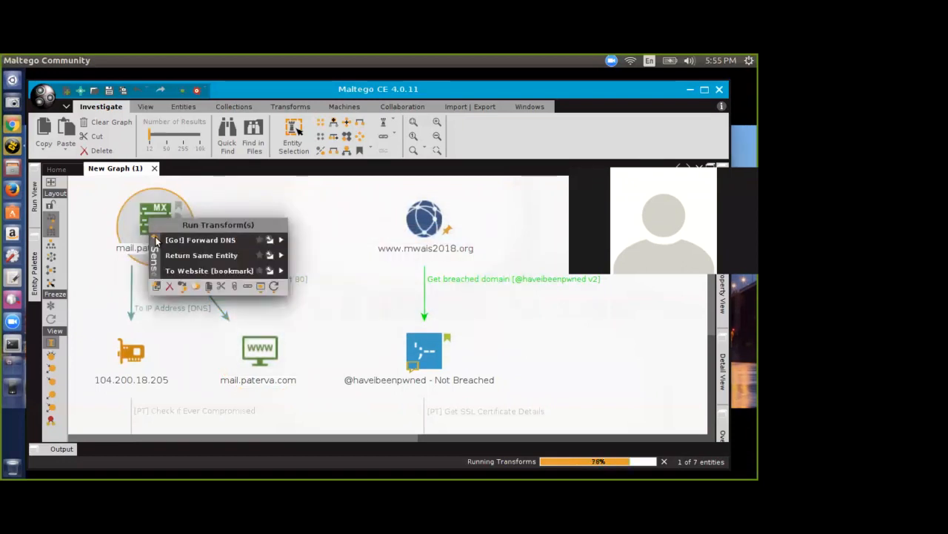
{"action": "left_click", "coordinate": [153, 252]}
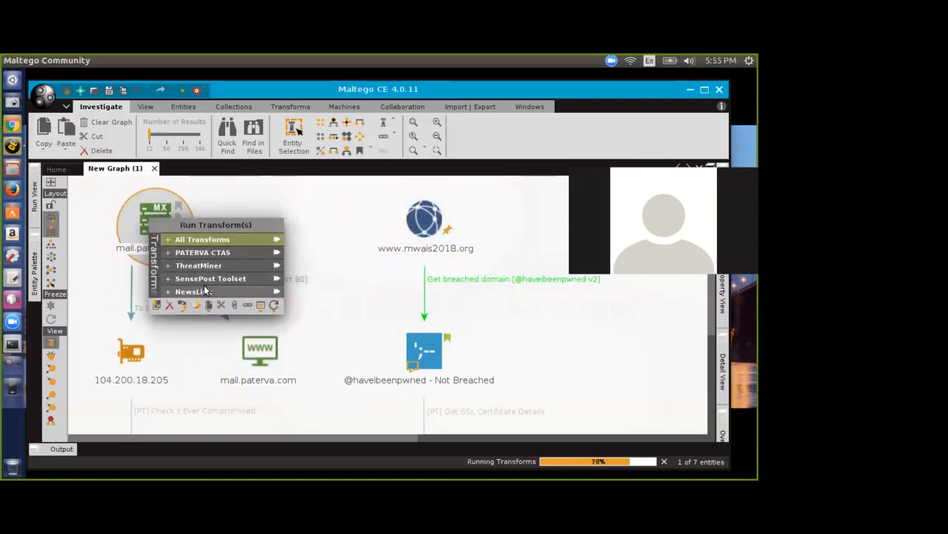
{"action": "left_click", "coordinate": [198, 264]}
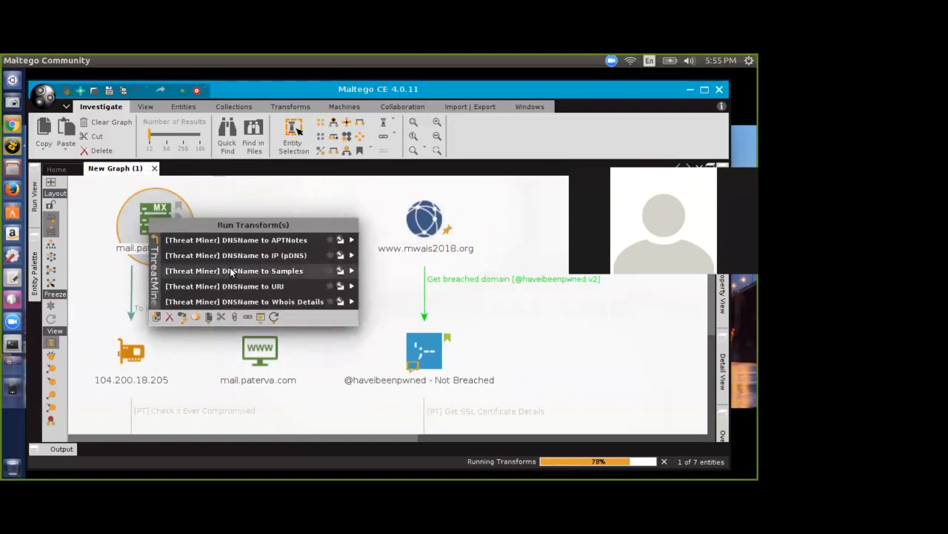
{"action": "left_click", "coordinate": [263, 302]}
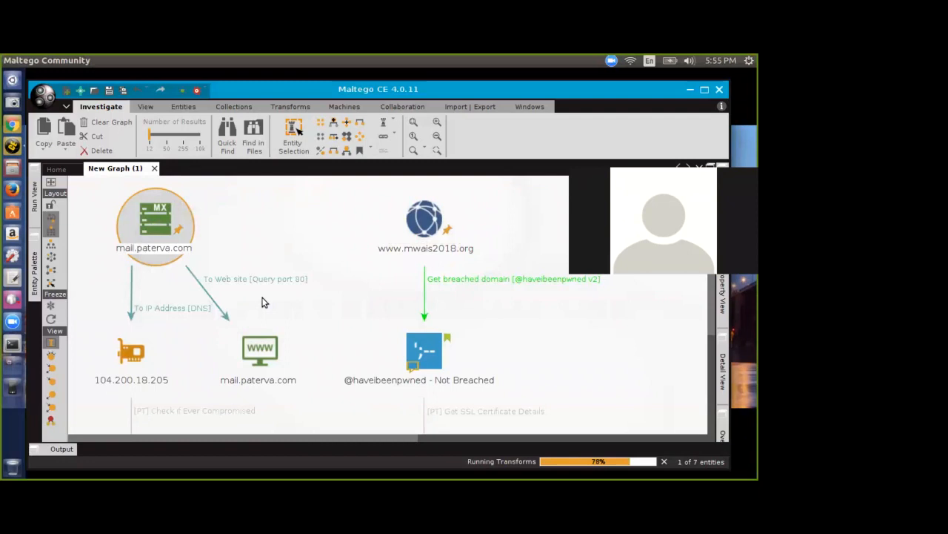
Step: Check the graph around the mail.paterva.com mail server for new transform results, closing any error messages
{"action": "left_click", "coordinate": [421, 438]}
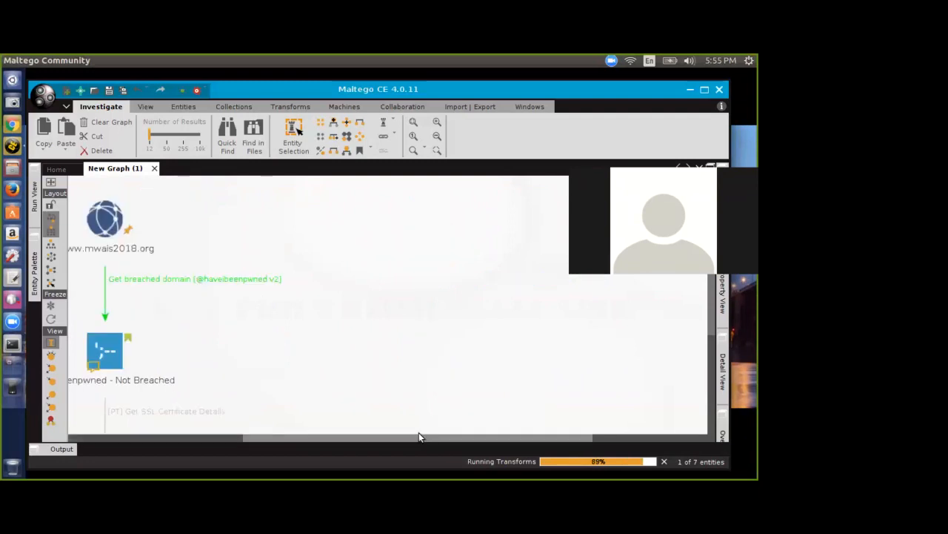
{"action": "left_click_drag", "start_coordinate": [365, 437], "coordinate": [93, 412]}
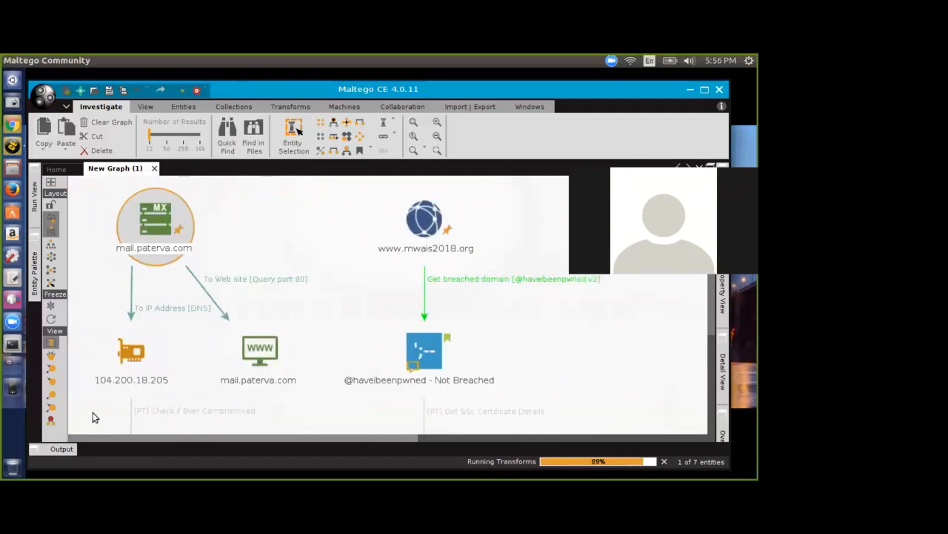
{"action": "scroll", "coordinate": [130, 389], "scroll_direction": "down", "scroll_amount": 2}
{"action": "scroll", "coordinate": [148, 312], "scroll_direction": "up", "scroll_amount": 4}
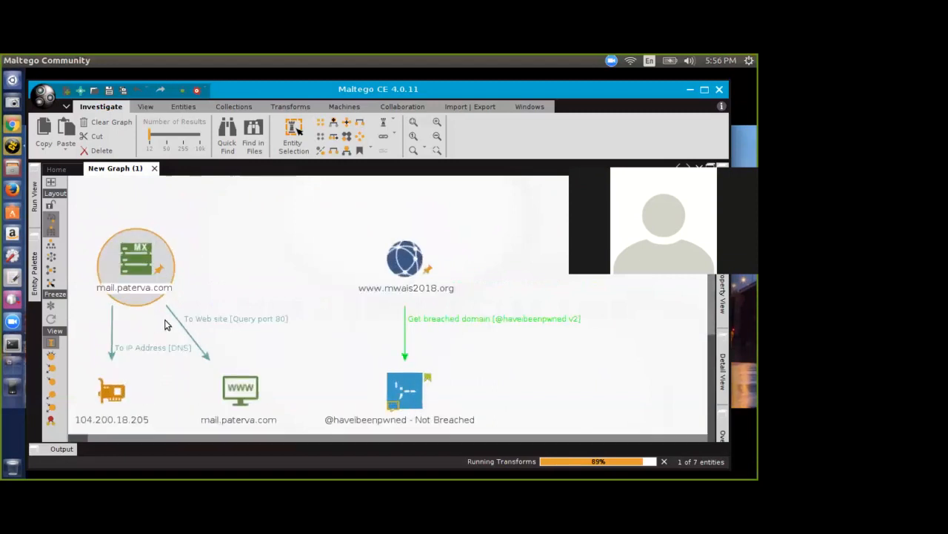
{"action": "right_click", "coordinate": [127, 216]}
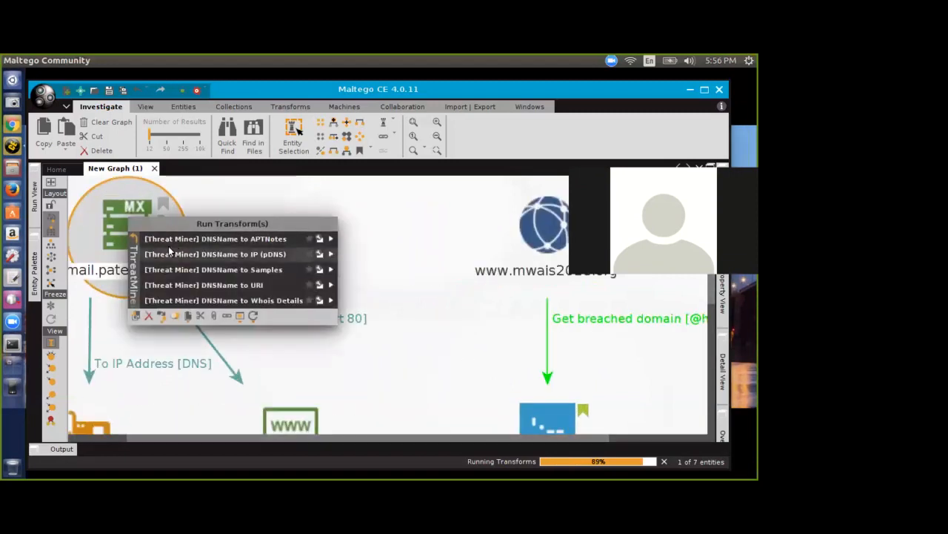
{"action": "left_click", "coordinate": [392, 310]}
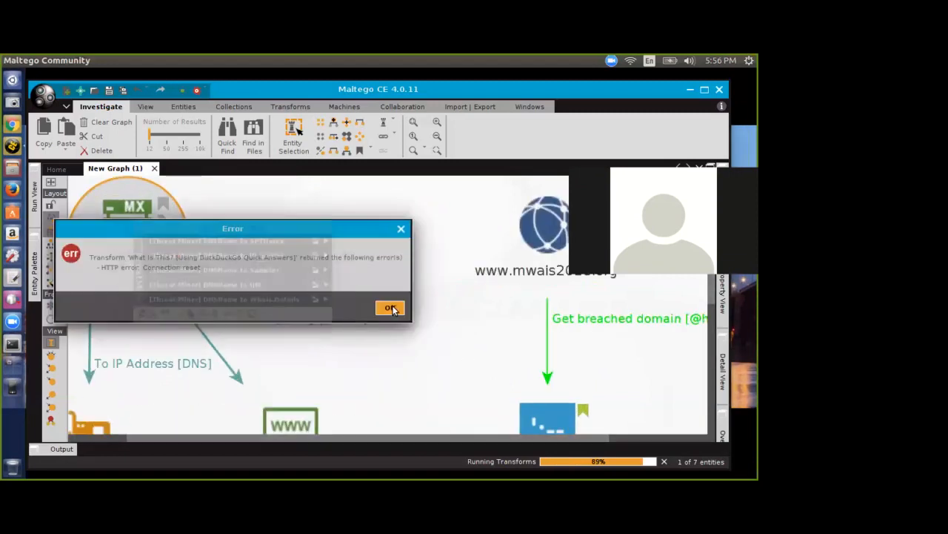
{"action": "left_click", "coordinate": [398, 315]}
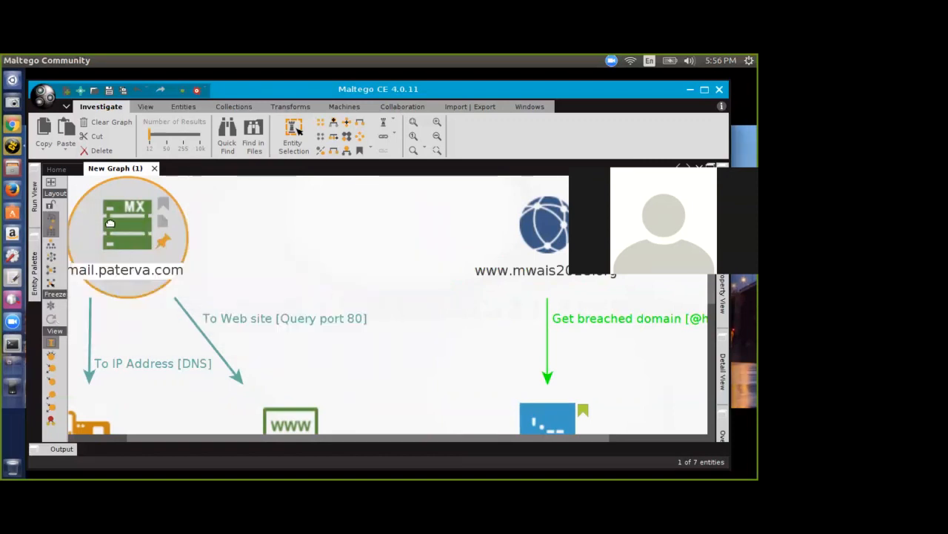
{"action": "right_click", "coordinate": [112, 224]}
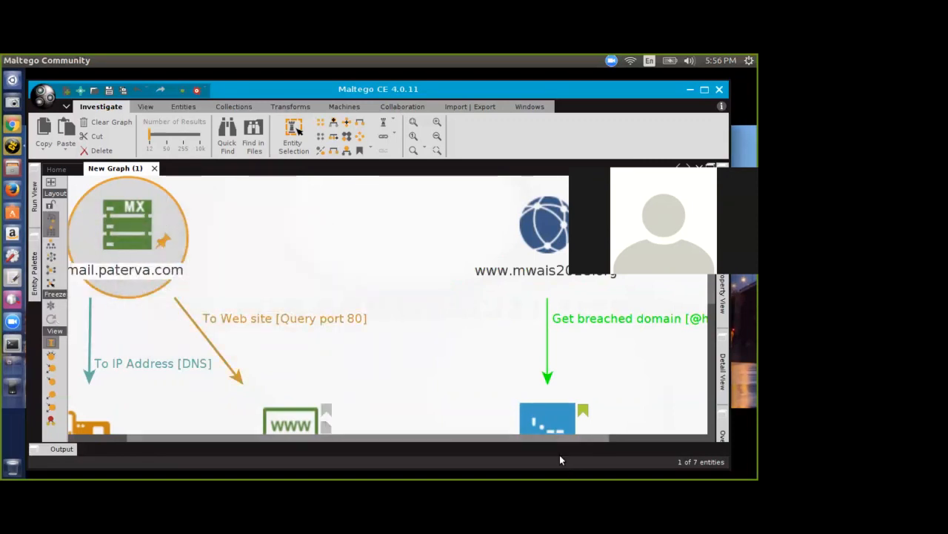
{"action": "left_click_drag", "start_coordinate": [437, 435], "coordinate": [324, 433]}
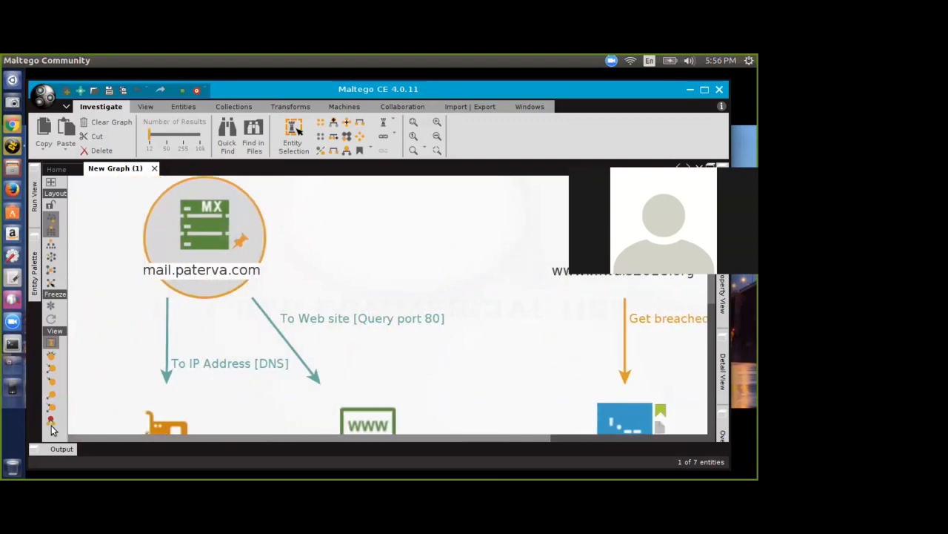
{"action": "left_click", "coordinate": [33, 279]}
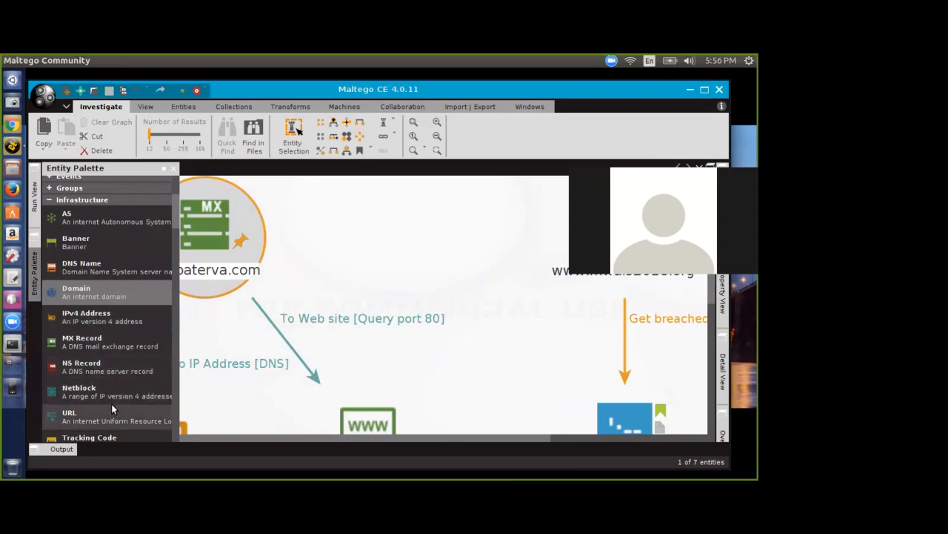
{"action": "scroll", "coordinate": [97, 400], "scroll_direction": "down", "scroll_amount": 1}
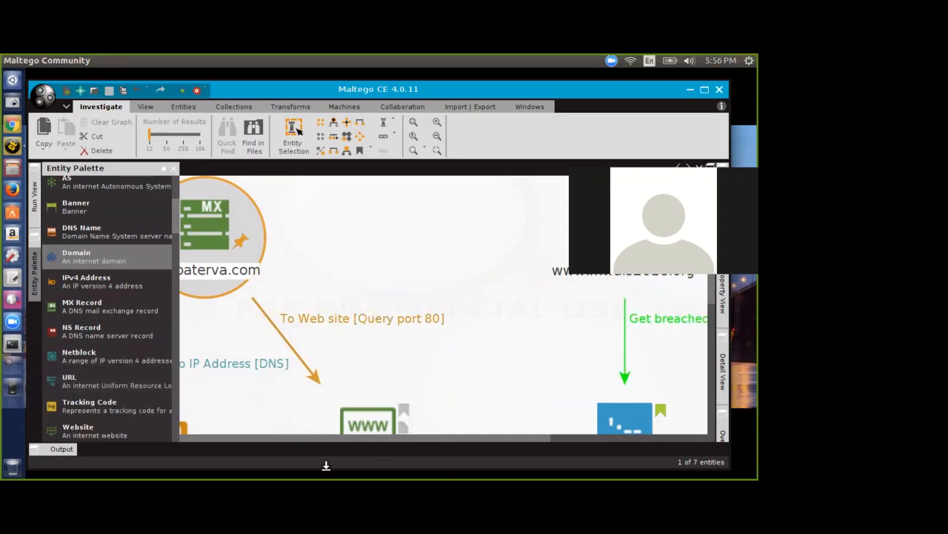
{"action": "left_click", "coordinate": [134, 437]}
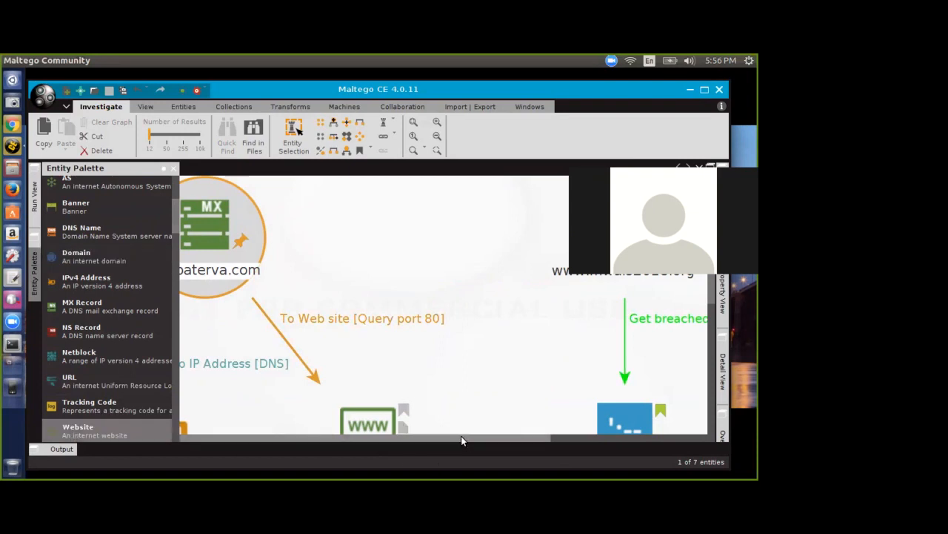
{"action": "left_click_drag", "start_coordinate": [461, 437], "coordinate": [399, 438]}
{"action": "scroll", "coordinate": [184, 387], "scroll_direction": "down", "scroll_amount": 4}
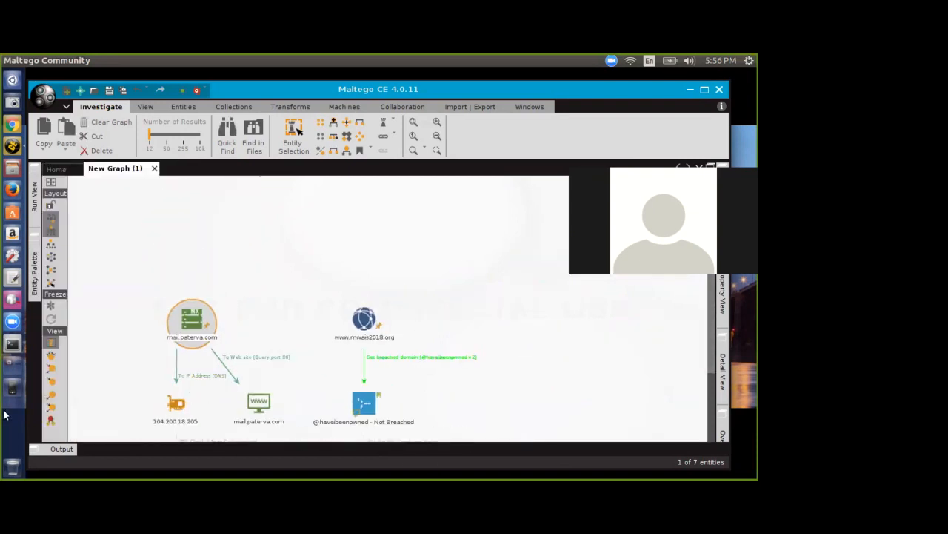
{"action": "left_click", "coordinate": [34, 285]}
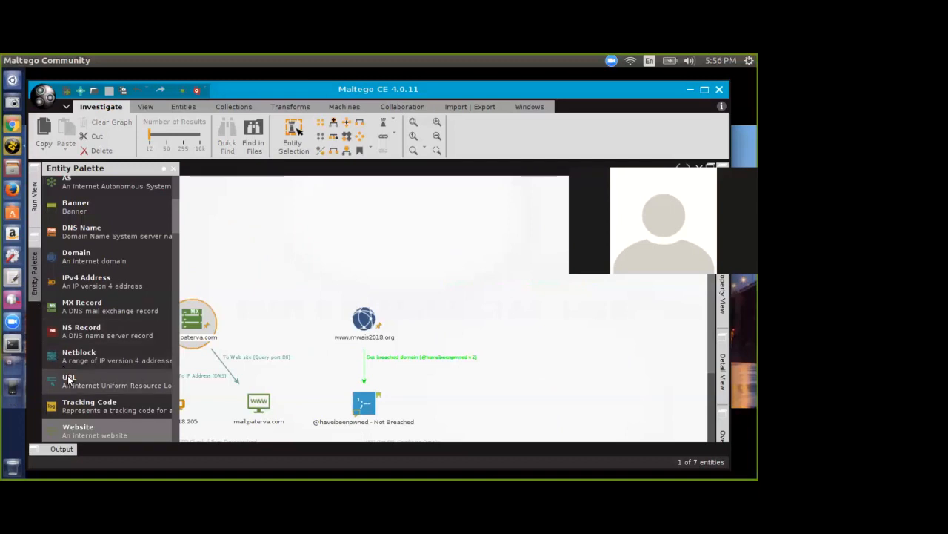
{"action": "left_click_drag", "start_coordinate": [89, 434], "coordinate": [525, 236]}
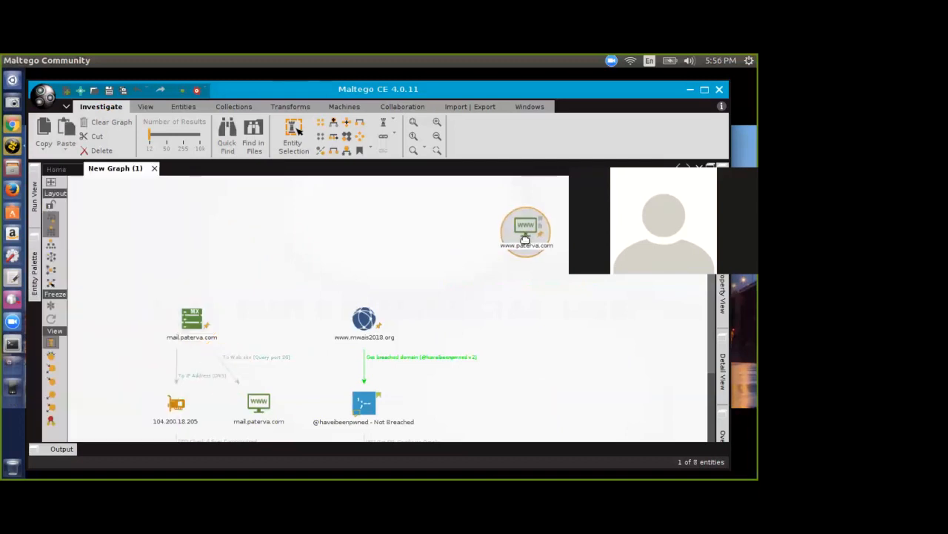
{"action": "double_click", "coordinate": [524, 246]}
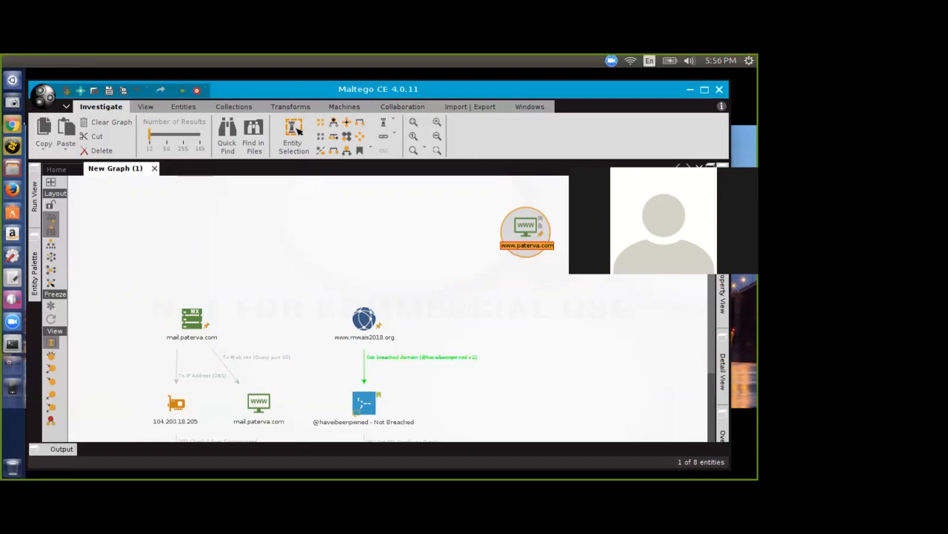
{"action": "left_click", "coordinate": [529, 244]}
{"action": "key", "text": "ctrl+v"}
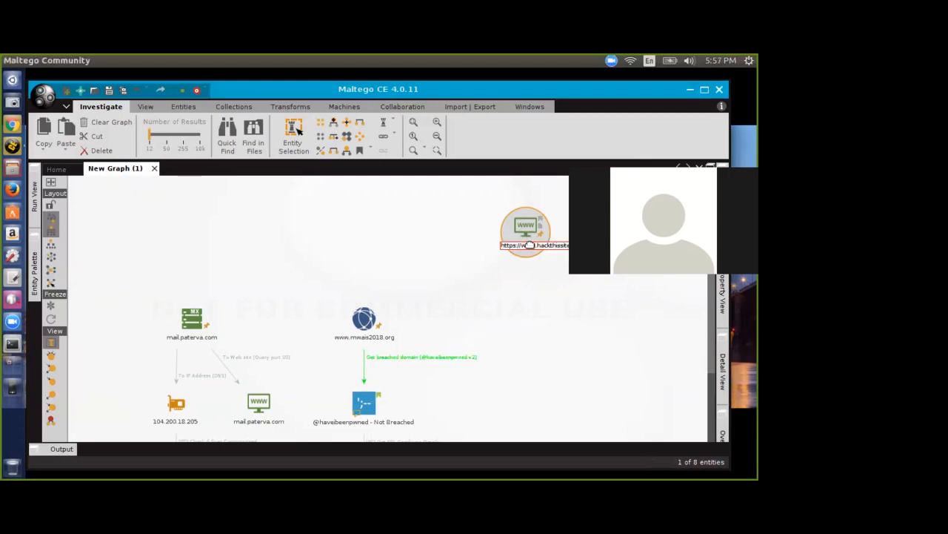
{"action": "key", "text": "Return"}
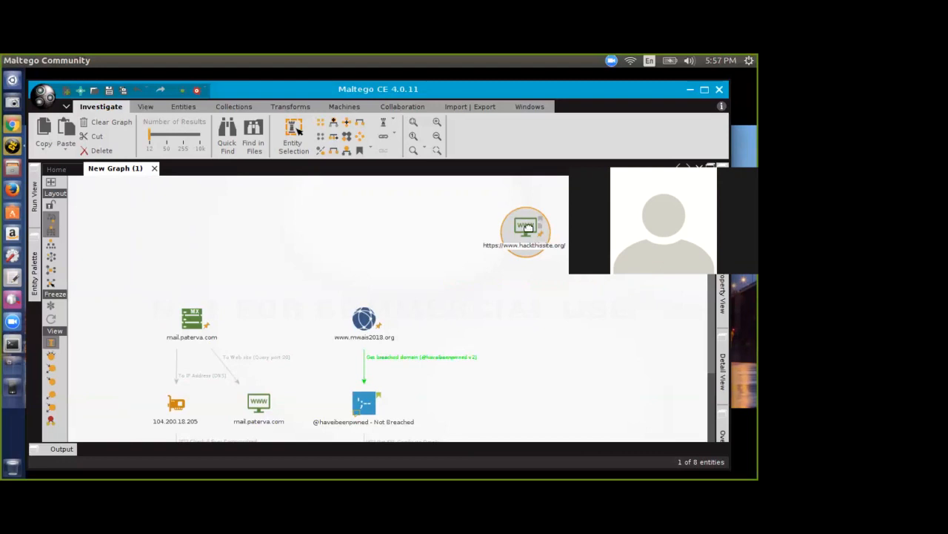
Step: Switch to Chrome, look through the Hack This Site home page, and return to Maltego
{"action": "left_click", "coordinate": [12, 124]}
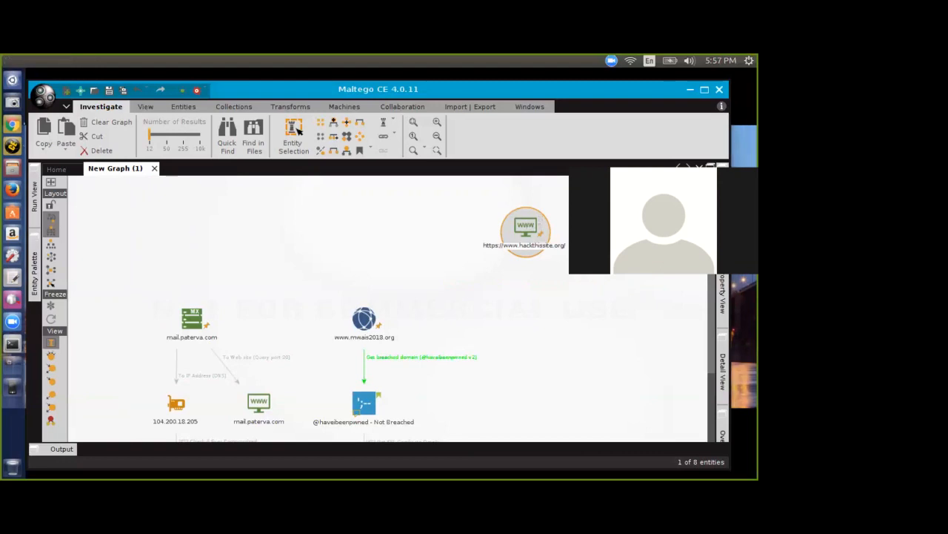
{"action": "scroll", "coordinate": [357, 256], "scroll_direction": "down", "scroll_amount": 8}
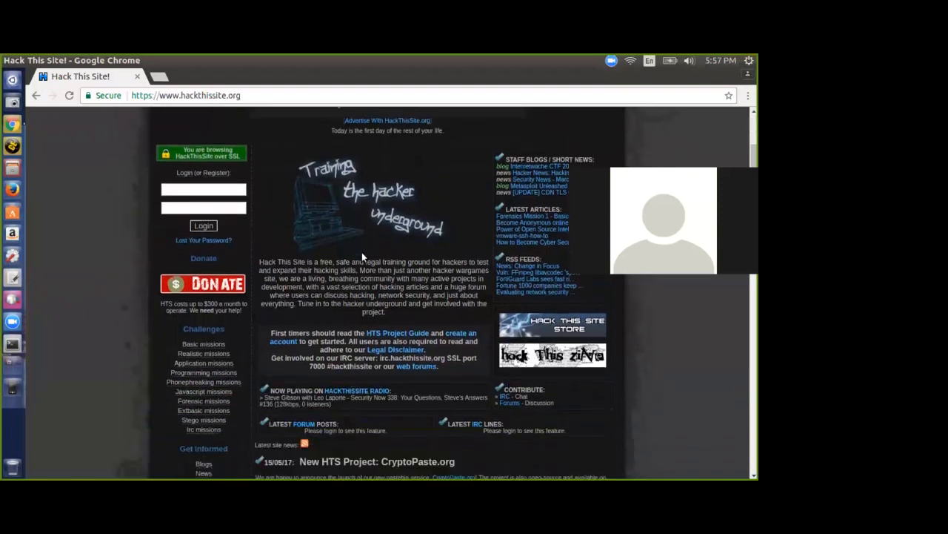
{"action": "scroll", "coordinate": [419, 302], "scroll_direction": "down", "scroll_amount": 10}
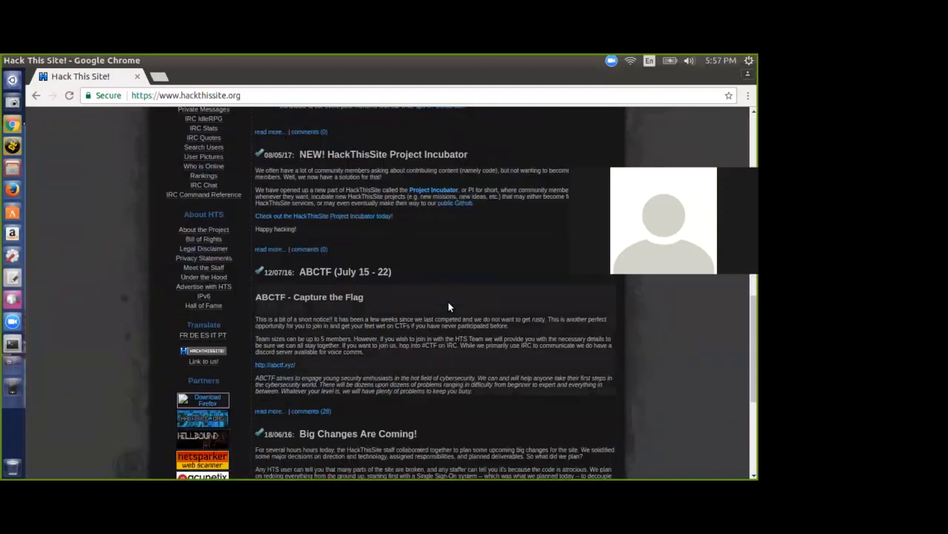
{"action": "scroll", "coordinate": [490, 298], "scroll_direction": "up", "scroll_amount": 18}
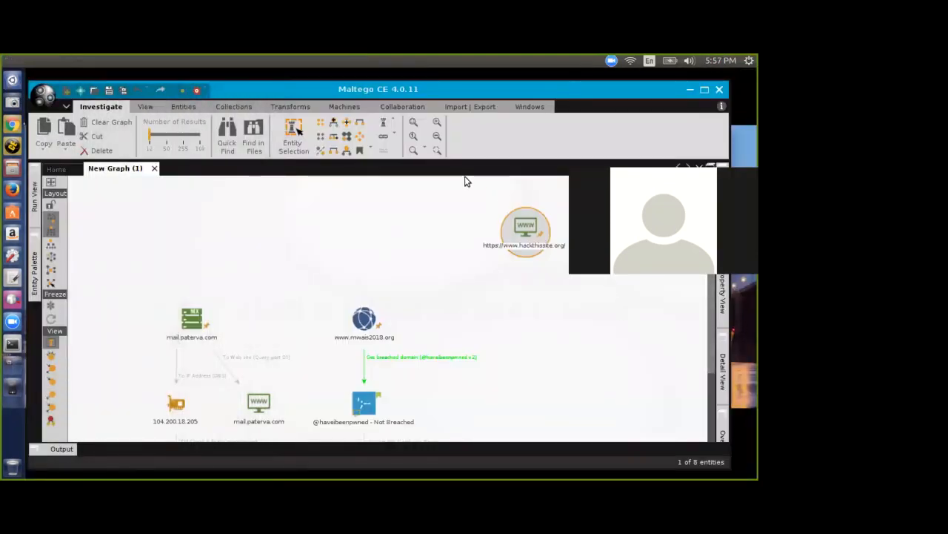
Step: Move the hackthissite.org website entity further from the domain and run the [Threat Miner] DNSName to URI transform on it
{"action": "left_click_drag", "start_coordinate": [540, 227], "coordinate": [620, 264]}
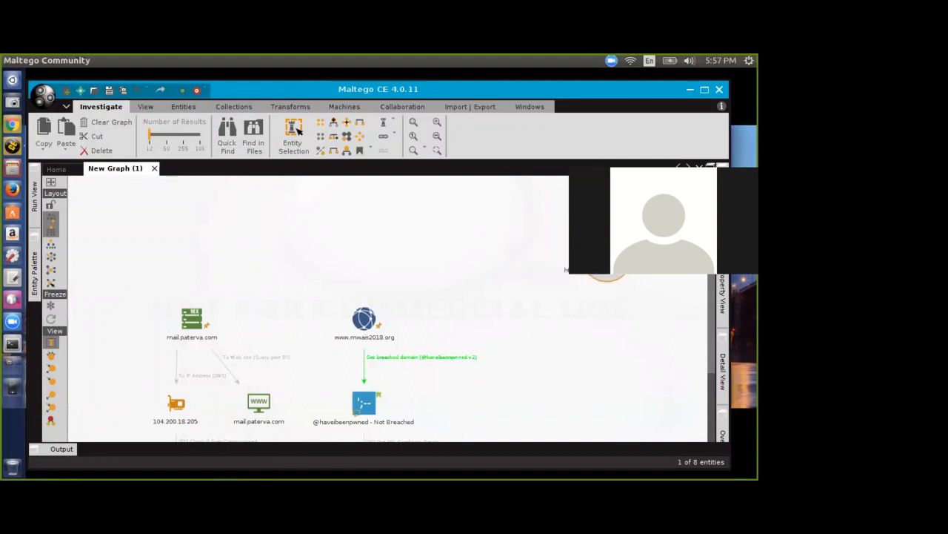
{"action": "right_click", "coordinate": [610, 259]}
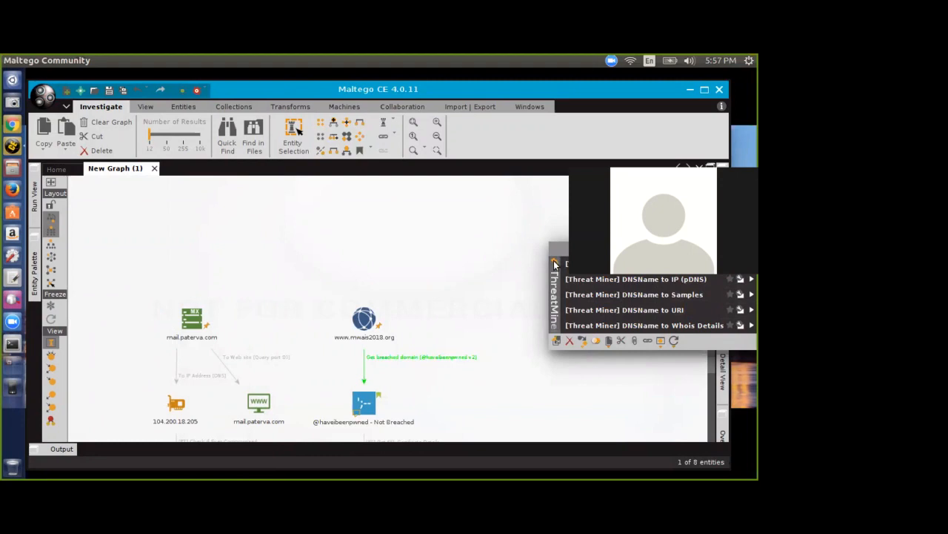
{"action": "left_click", "coordinate": [652, 267]}
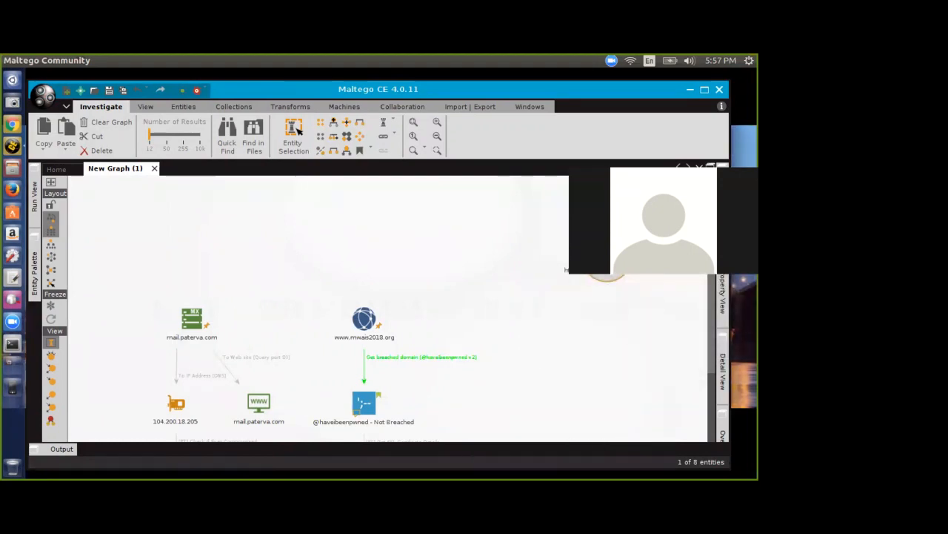
{"action": "right_click", "coordinate": [574, 270]}
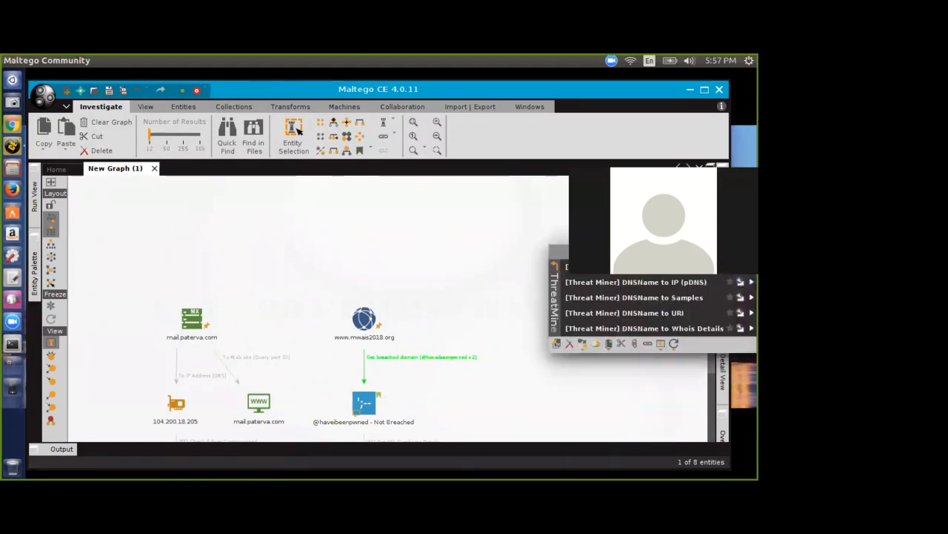
{"action": "left_click", "coordinate": [613, 314]}
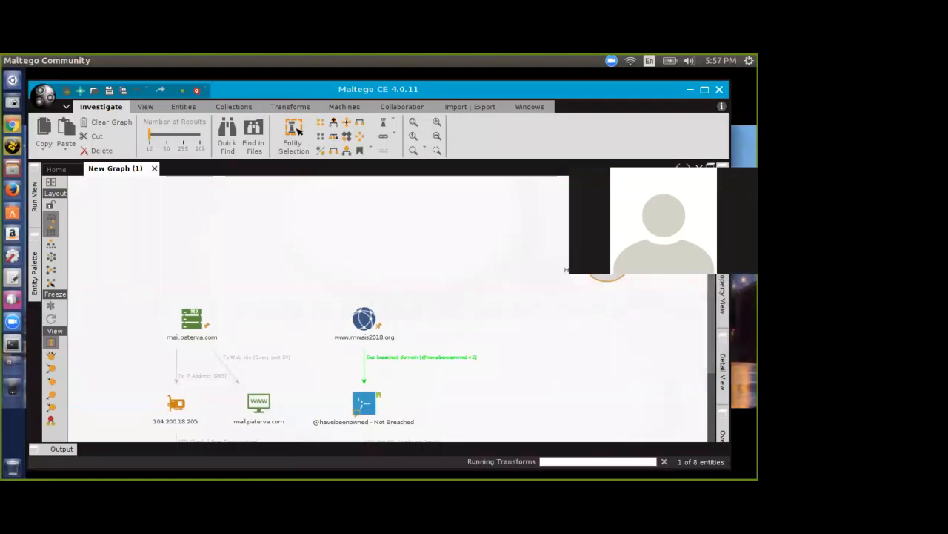
Step: Run the PATERVA CTAS transform To Website [Incoming links to site] on the hackthissite.org website entity
{"action": "right_click", "coordinate": [561, 265]}
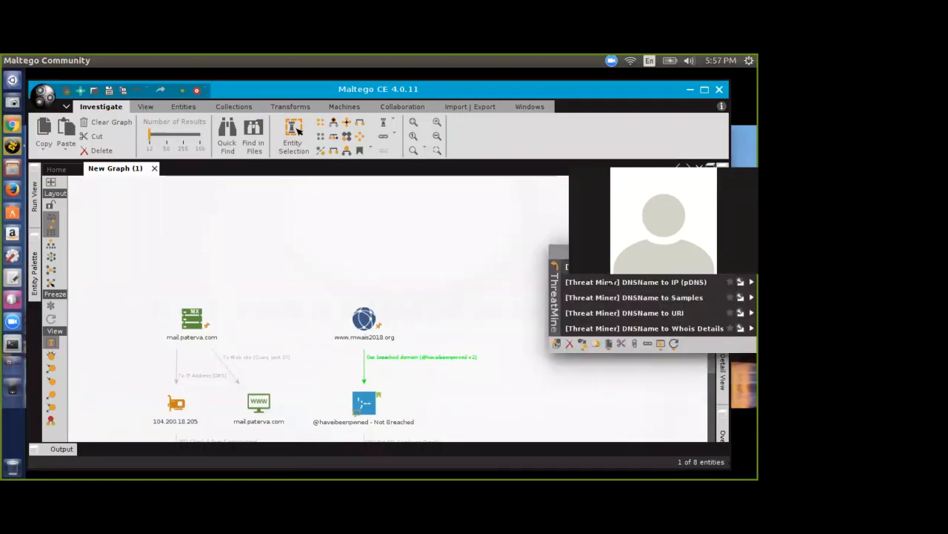
{"action": "left_click", "coordinate": [562, 266]}
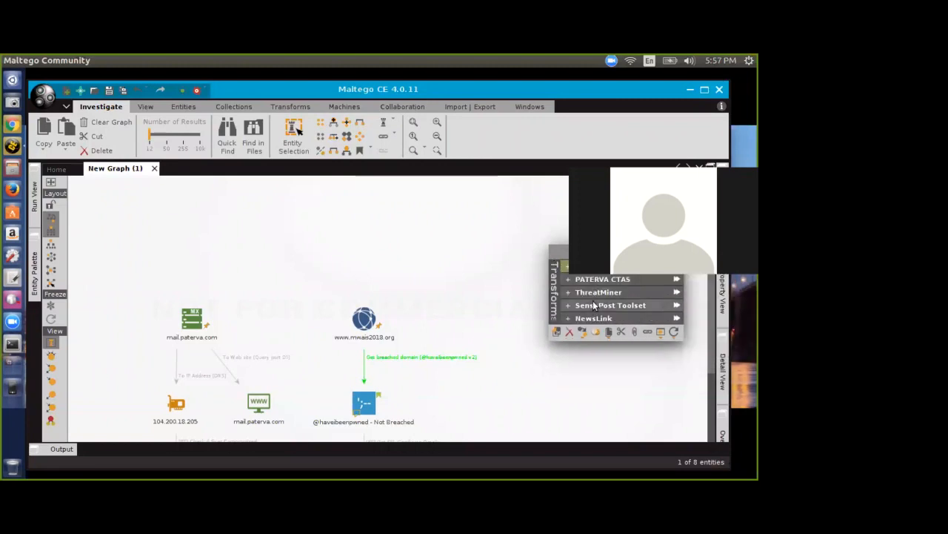
{"action": "left_click", "coordinate": [592, 280]}
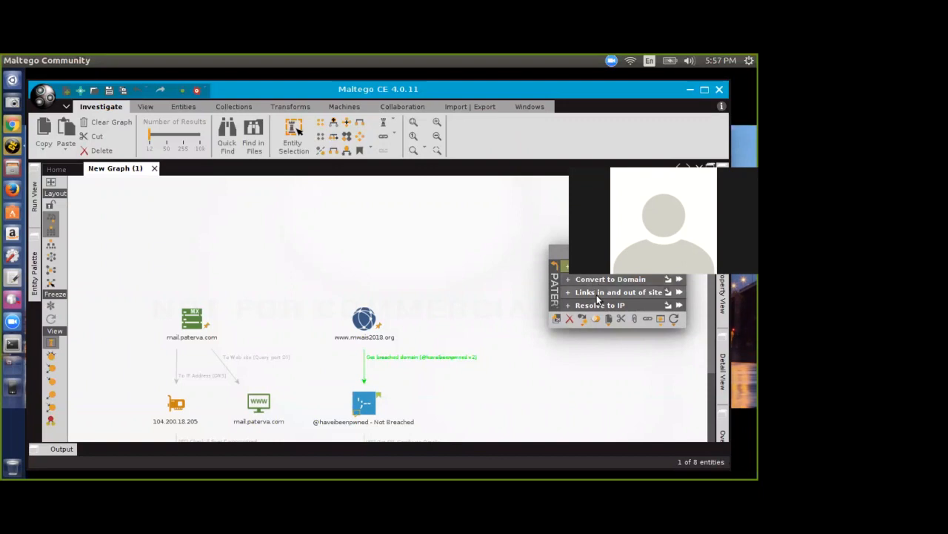
{"action": "left_click", "coordinate": [601, 292]}
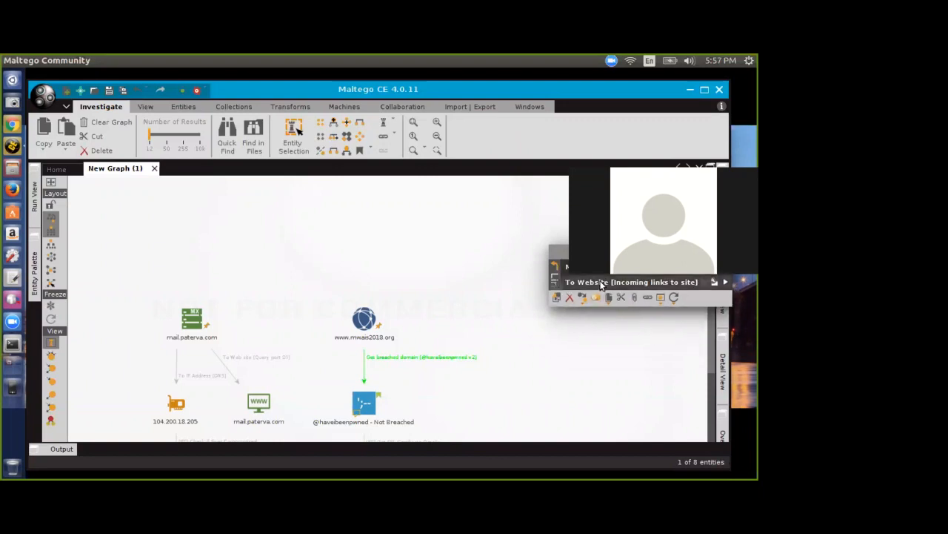
{"action": "left_click", "coordinate": [602, 283]}
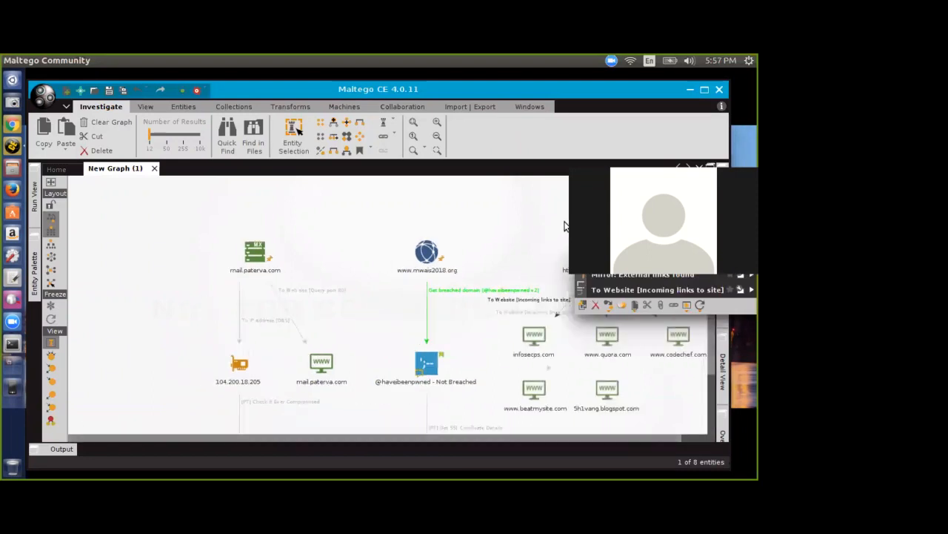
Step: Examine the website entities linking to hackthissite.org, including infosecps.com and 5h1vang.blogspot.com
{"action": "left_click_drag", "start_coordinate": [465, 437], "coordinate": [559, 443]}
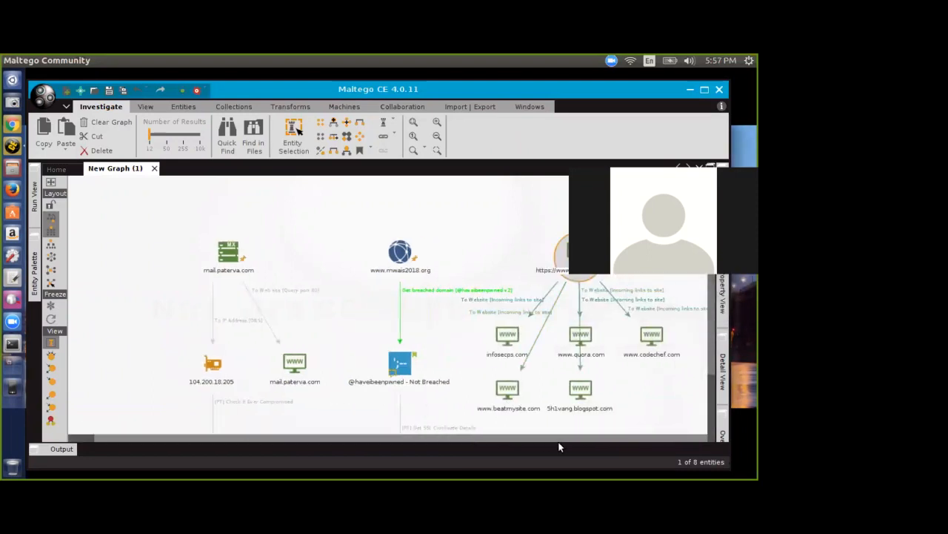
{"action": "scroll", "coordinate": [685, 390], "scroll_direction": "up", "scroll_amount": 3}
{"action": "scroll", "coordinate": [628, 385], "scroll_direction": "down", "scroll_amount": 1}
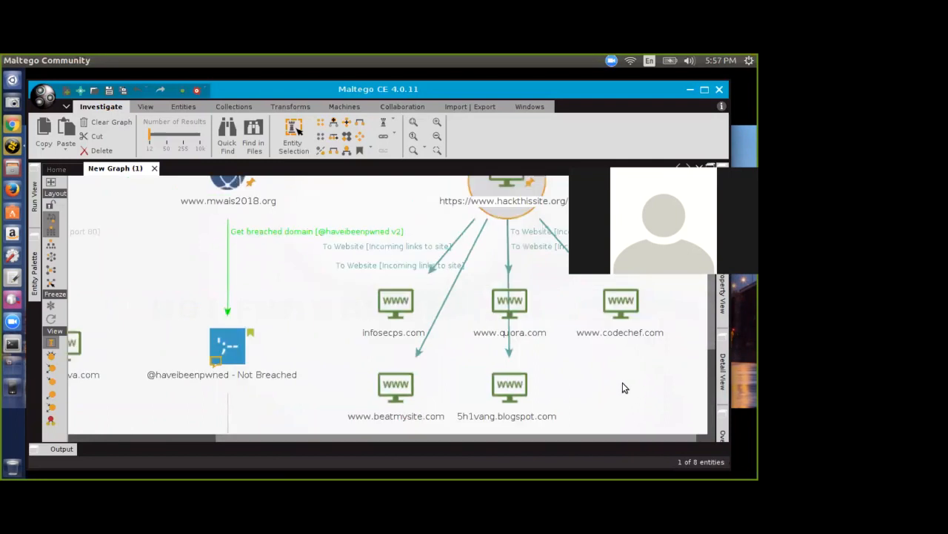
{"action": "left_click", "coordinate": [386, 307]}
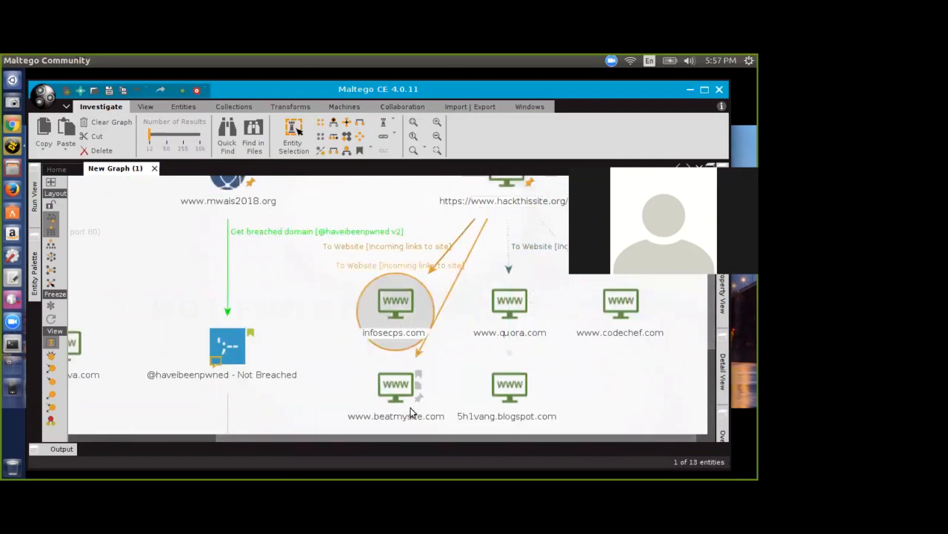
{"action": "left_click", "coordinate": [514, 390]}
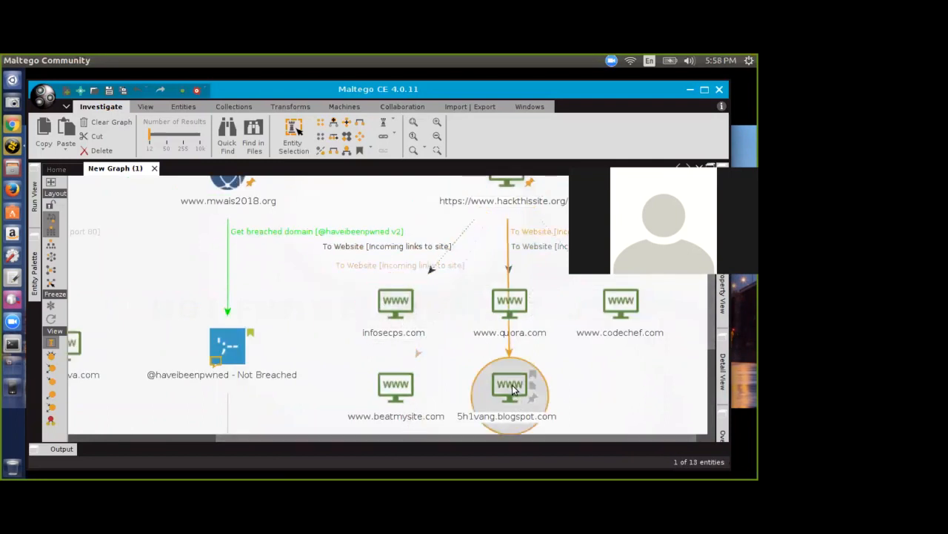
{"action": "double_click", "coordinate": [510, 301]}
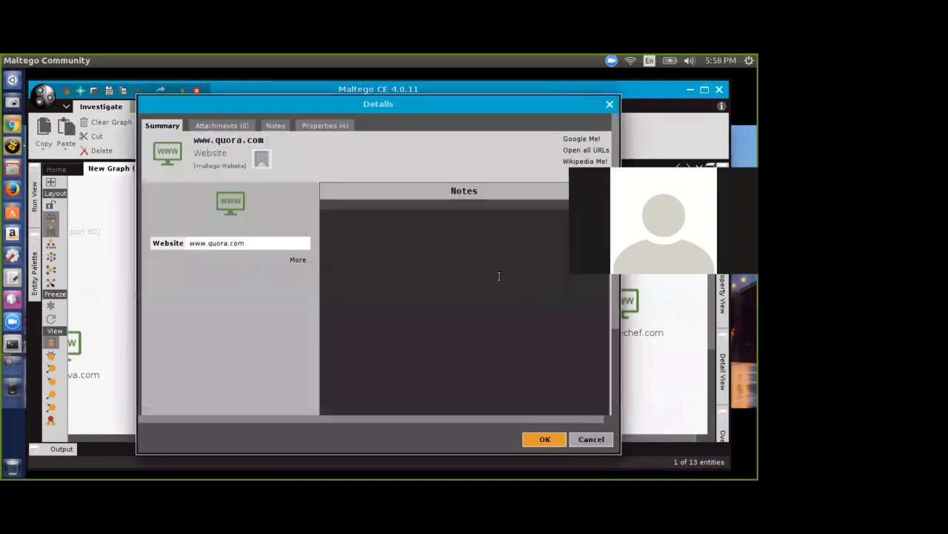
{"action": "left_click", "coordinate": [324, 126]}
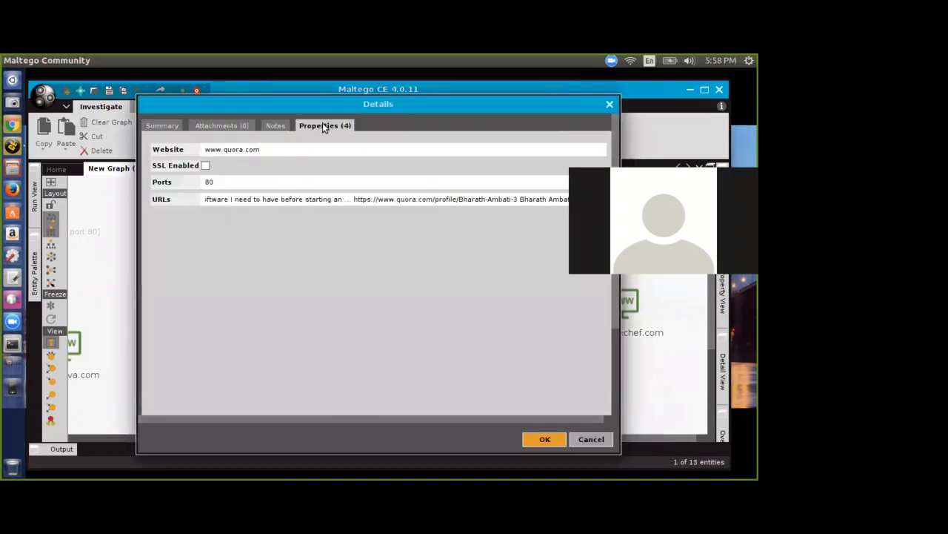
{"action": "left_click", "coordinate": [343, 201]}
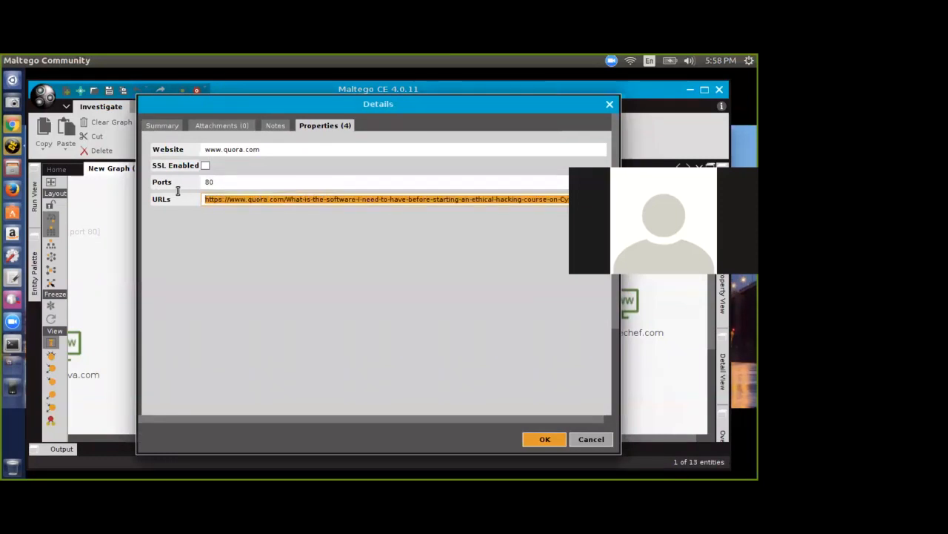
{"action": "left_click", "coordinate": [343, 201]}
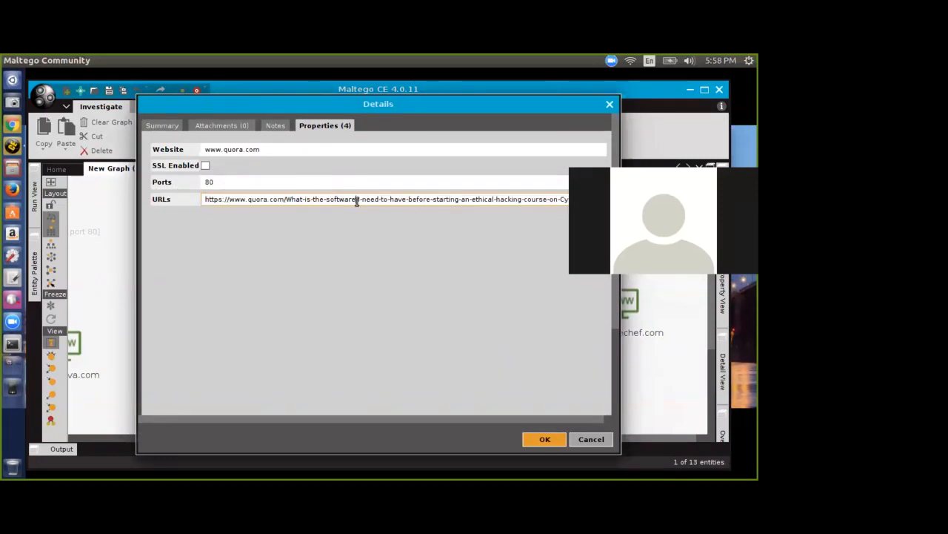
{"action": "left_click_drag", "start_coordinate": [357, 200], "coordinate": [504, 203]}
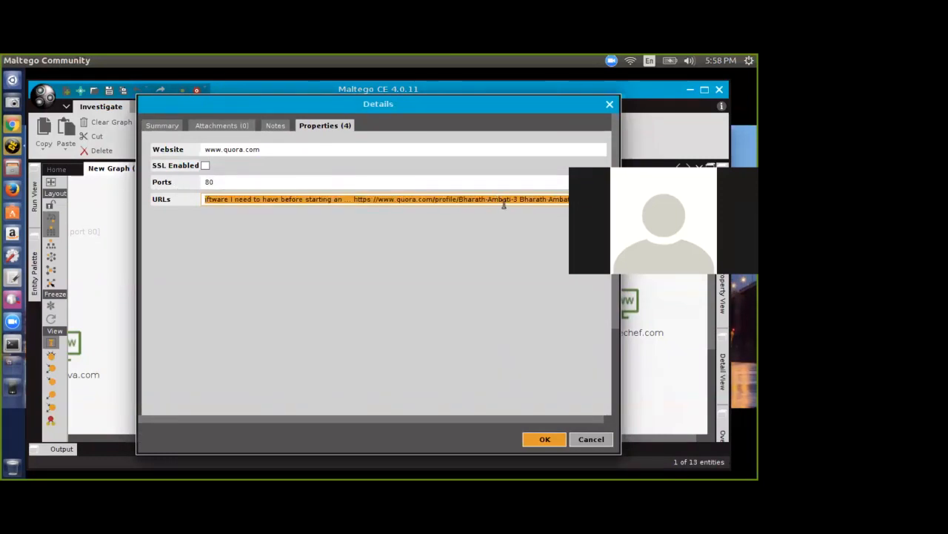
{"action": "left_click", "coordinate": [595, 440]}
Step: Run the To Website [Incoming links to site] transform on the hackthissite.org website entity
{"action": "left_click_drag", "start_coordinate": [709, 343], "coordinate": [710, 331]}
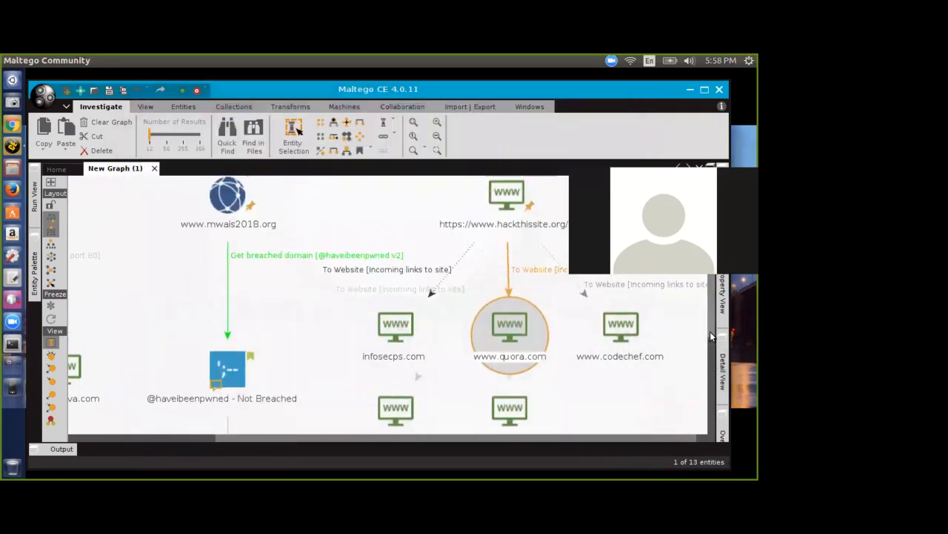
{"action": "left_click", "coordinate": [504, 200]}
{"action": "mouse_move", "coordinate": [504, 197]}
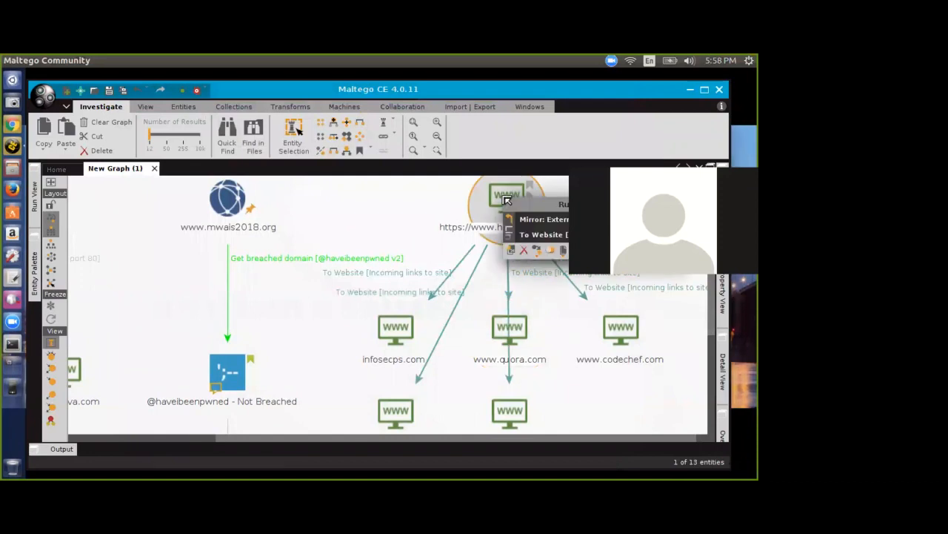
{"action": "left_click", "coordinate": [548, 235]}
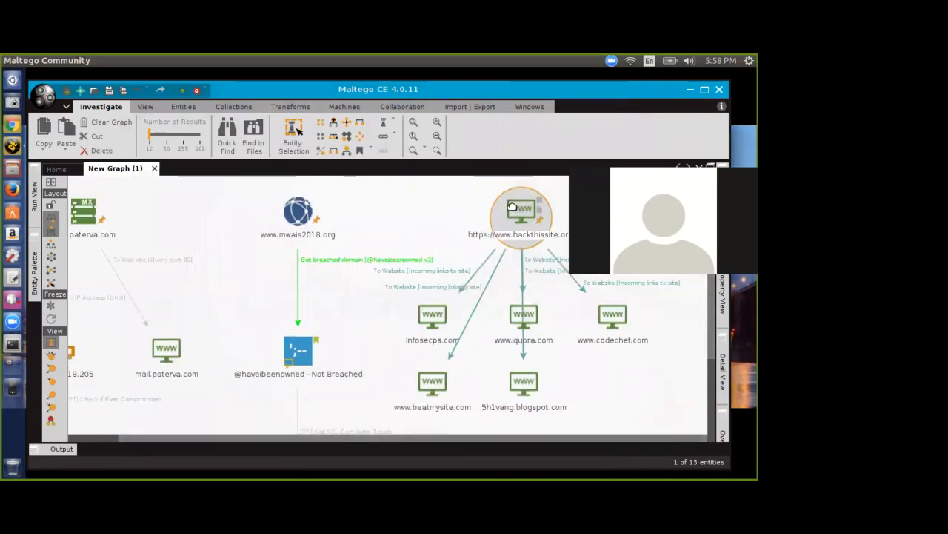
{"action": "mouse_move", "coordinate": [520, 226]}
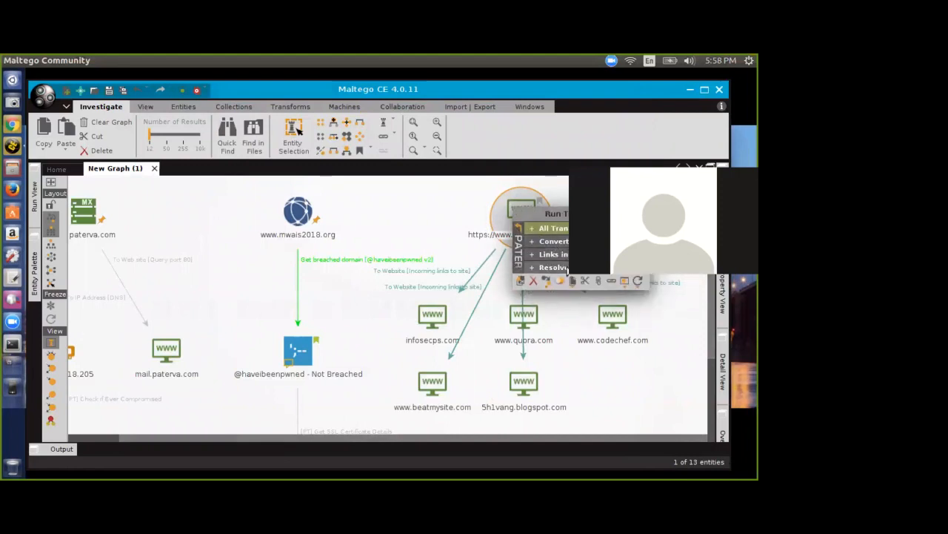
{"action": "left_click", "coordinate": [547, 228]}
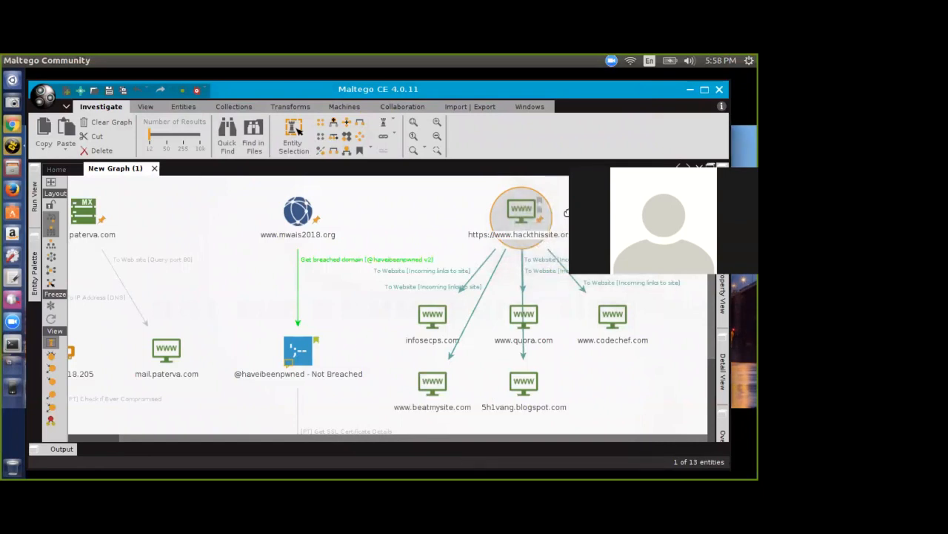
{"action": "mouse_move", "coordinate": [521, 212]}
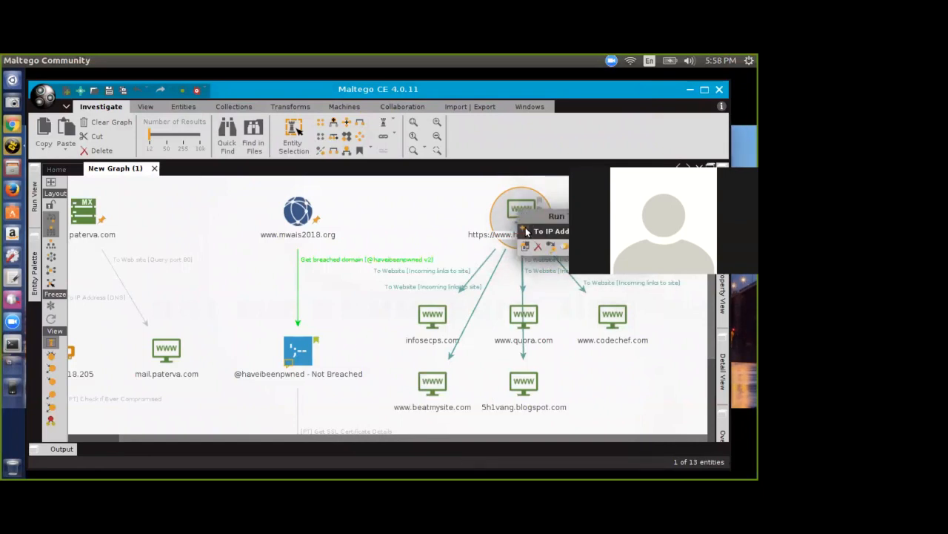
{"action": "mouse_move", "coordinate": [529, 234]}
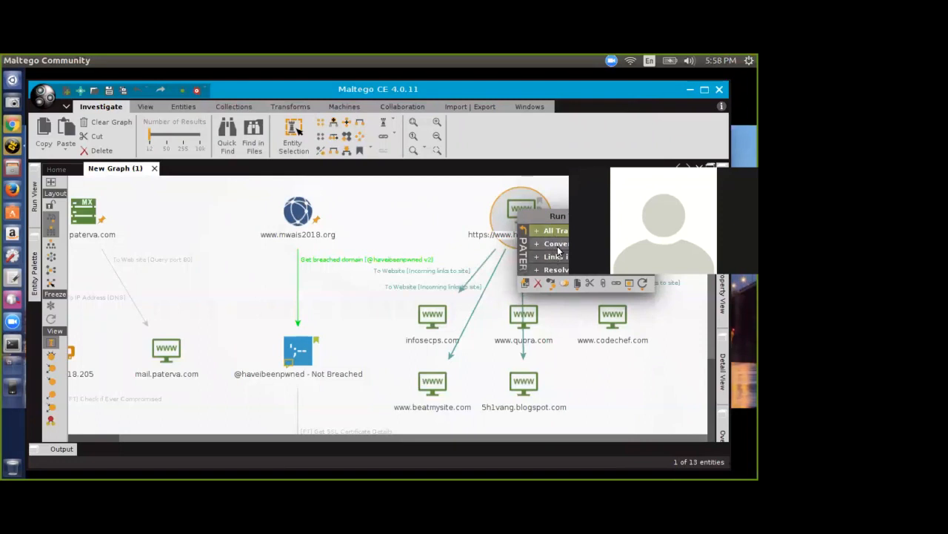
{"action": "left_click", "coordinate": [558, 249]}
{"action": "left_click", "coordinate": [558, 234]}
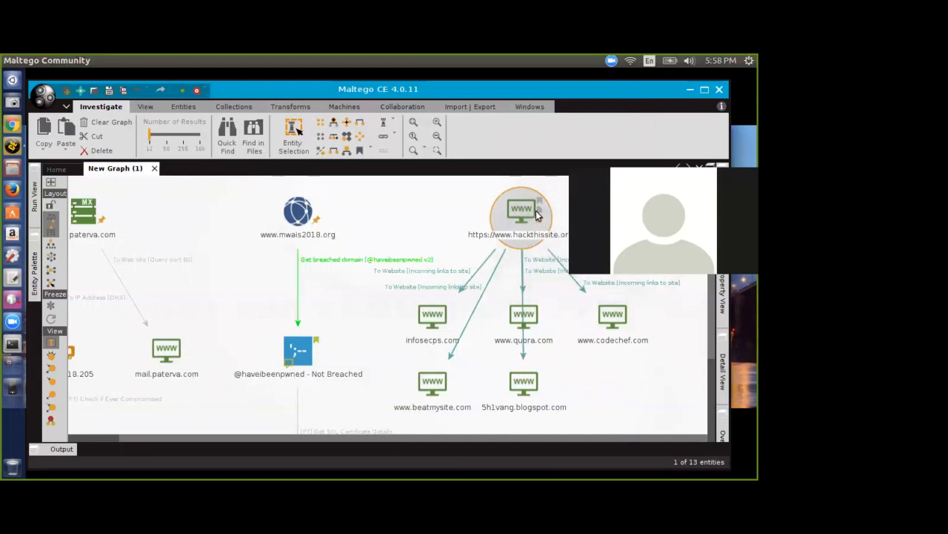
Step: Run the To Server Technologies [Using BuiltWith] transform on the hackthissite.org website entity
{"action": "right_click", "coordinate": [529, 207]}
{"action": "mouse_move", "coordinate": [563, 231]}
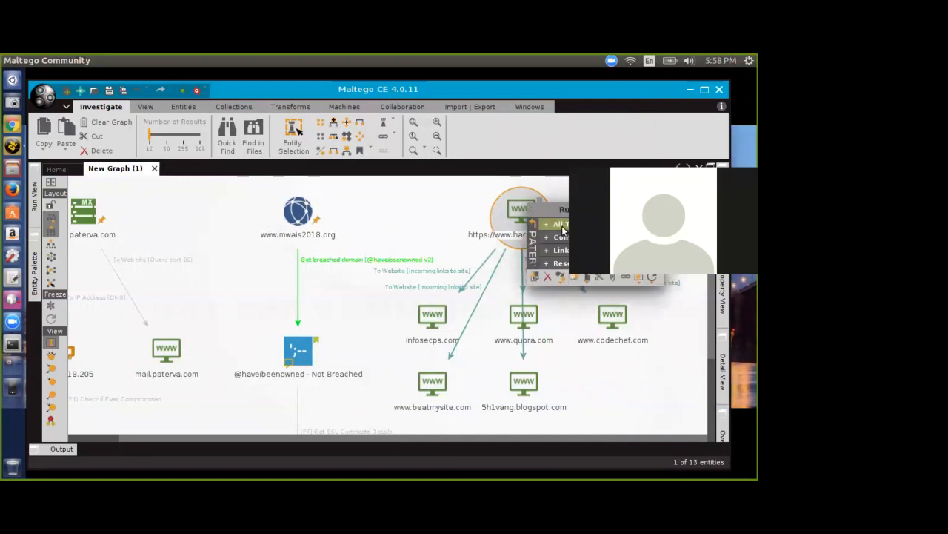
{"action": "left_click", "coordinate": [563, 225]}
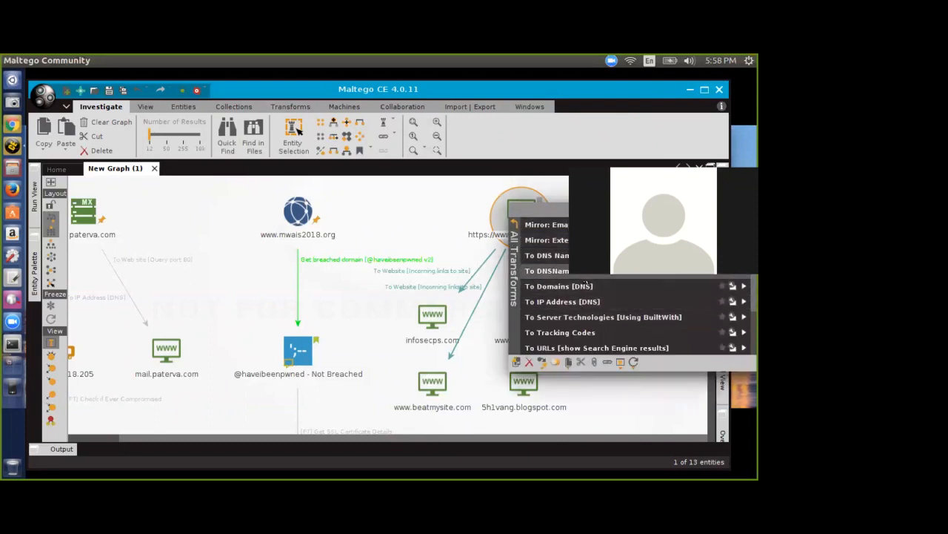
{"action": "scroll", "coordinate": [586, 282], "scroll_direction": "down", "scroll_amount": 1}
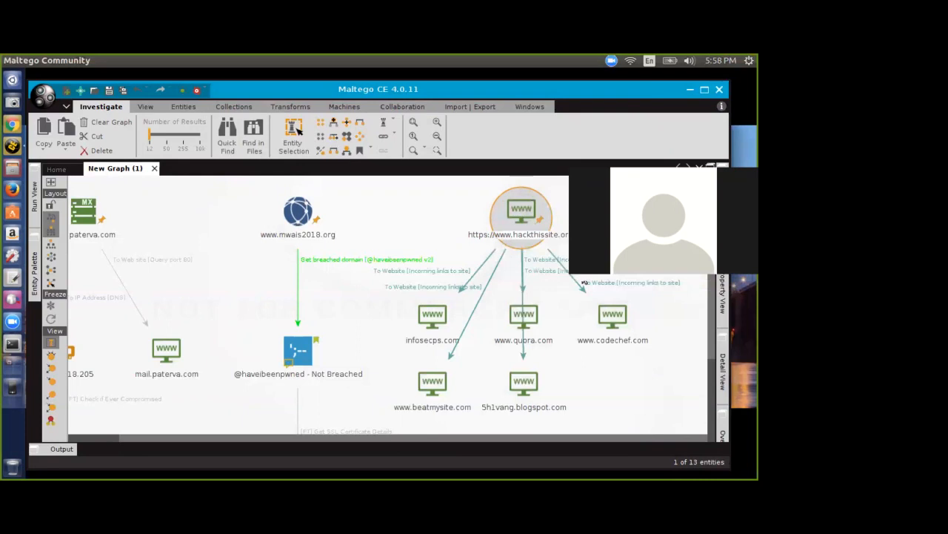
{"action": "left_click", "coordinate": [584, 282]}
{"action": "right_click", "coordinate": [507, 206]}
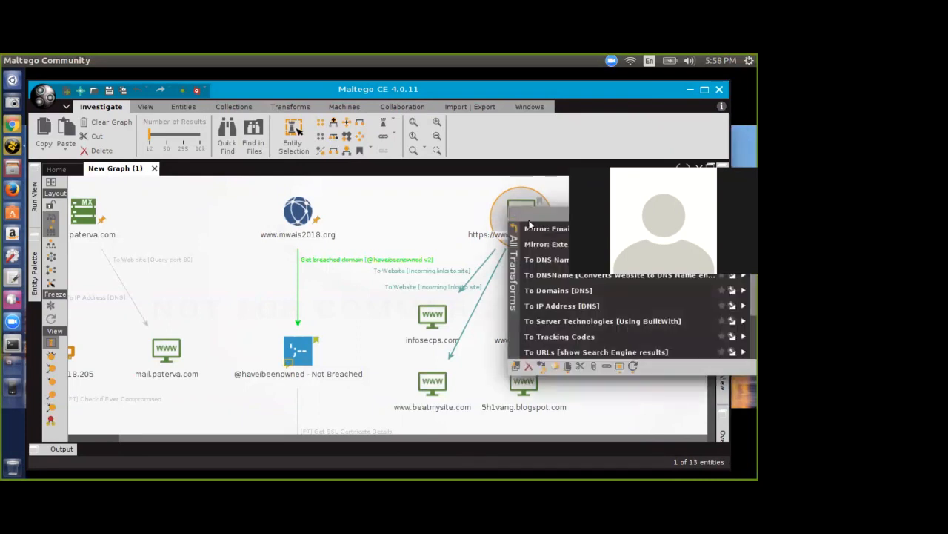
{"action": "left_click", "coordinate": [579, 323]}
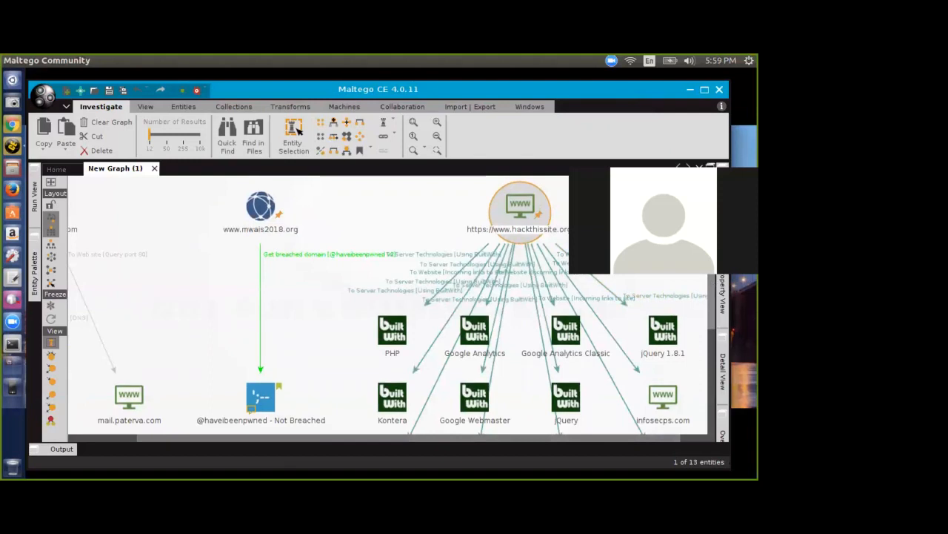
Step: Inspect the properties of the Kontera technology entity and leave its details without changes
{"action": "scroll", "coordinate": [715, 326], "scroll_direction": "down", "scroll_amount": 3}
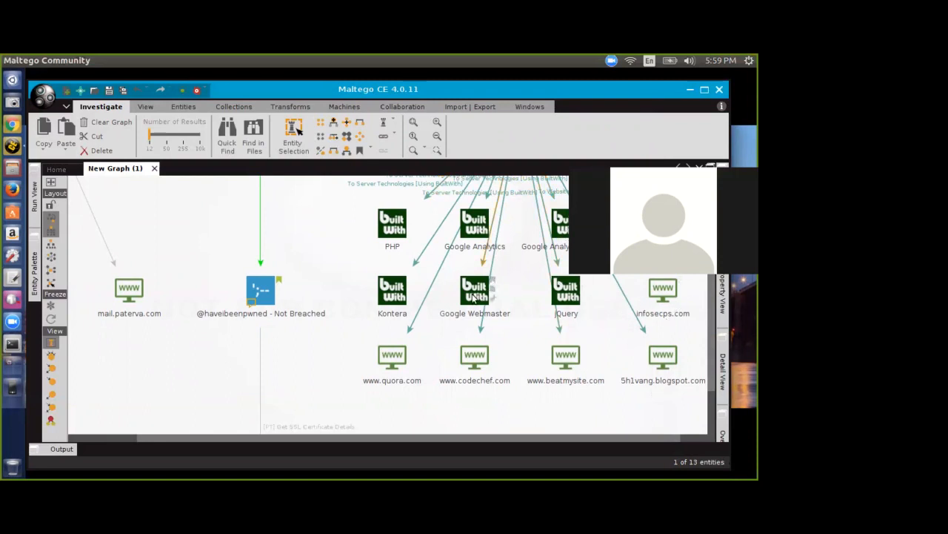
{"action": "double_click", "coordinate": [394, 294]}
{"action": "left_click", "coordinate": [312, 126]}
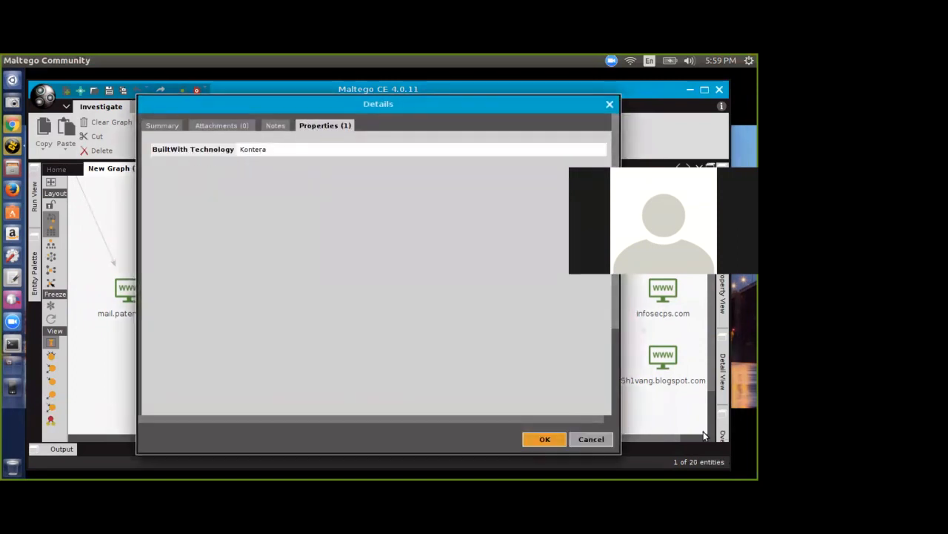
{"action": "left_click", "coordinate": [602, 439]}
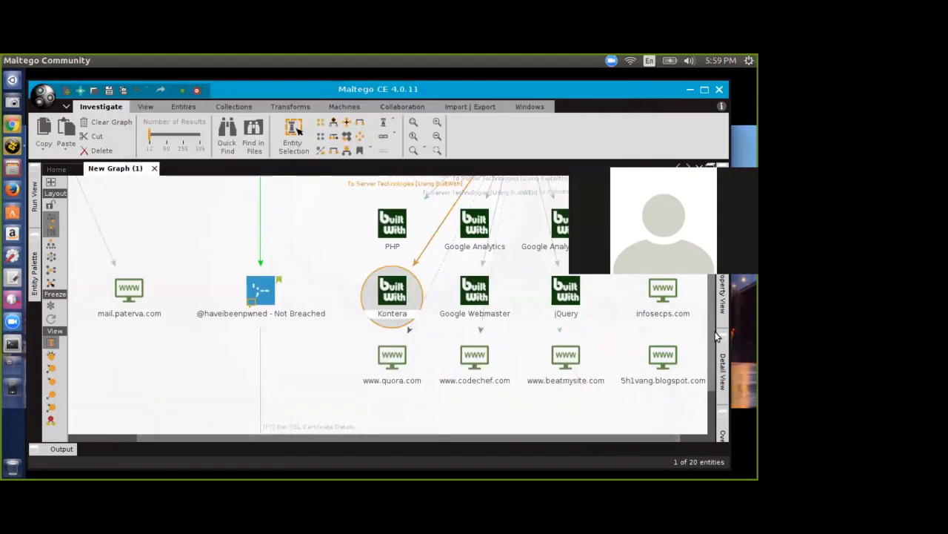
Step: Run the To Website title transform on the hackthissite.org website entity
{"action": "scroll", "coordinate": [710, 324], "scroll_direction": "up", "scroll_amount": 3}
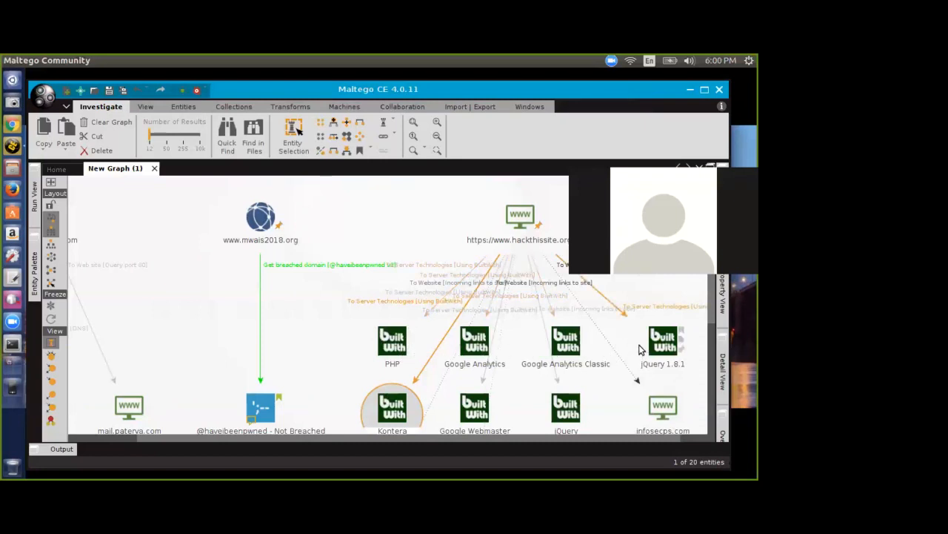
{"action": "scroll", "coordinate": [636, 350], "scroll_direction": "down", "scroll_amount": 3}
{"action": "scroll", "coordinate": [639, 351], "scroll_direction": "up", "scroll_amount": 5}
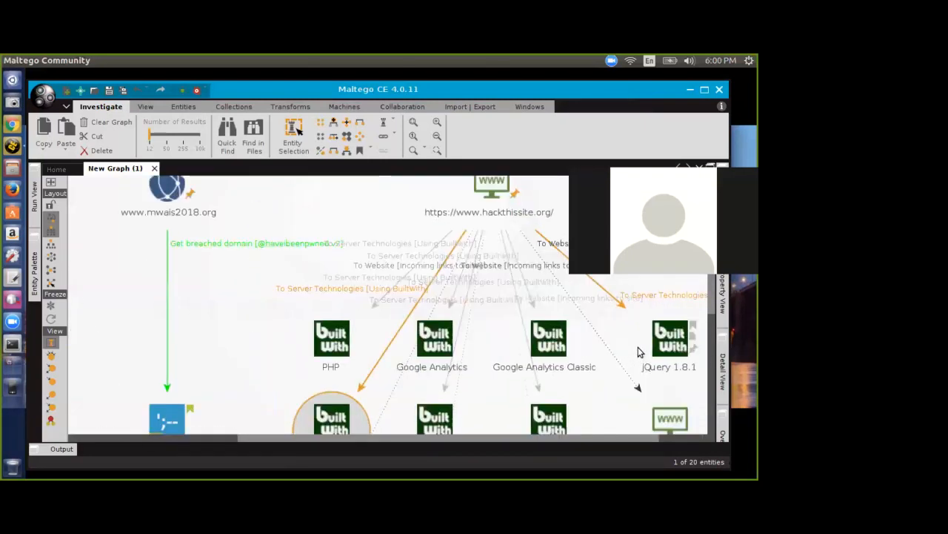
{"action": "right_click", "coordinate": [492, 185]}
{"action": "scroll", "coordinate": [575, 281], "scroll_direction": "down", "scroll_amount": 2}
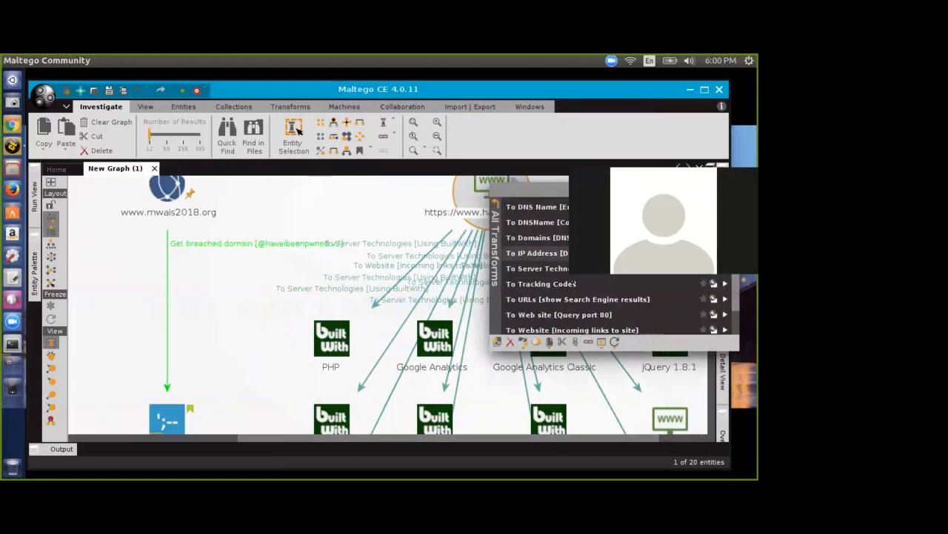
{"action": "scroll", "coordinate": [575, 281], "scroll_direction": "down", "scroll_amount": 2}
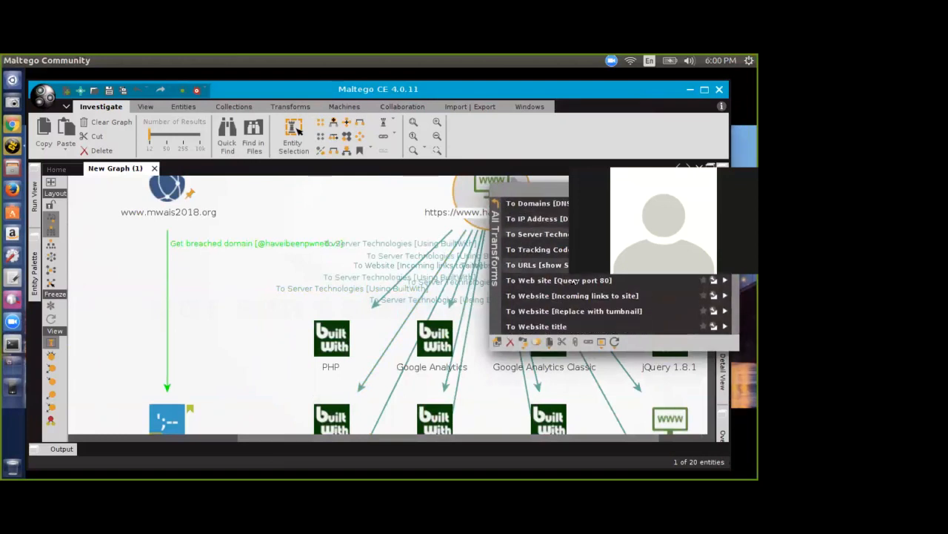
{"action": "left_click", "coordinate": [597, 327]}
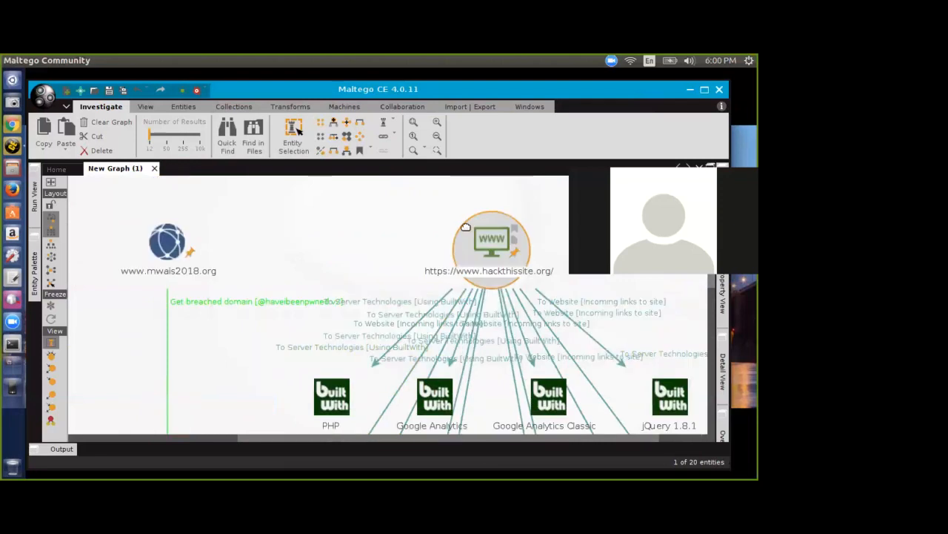
Step: Run the To DNSName transform on the hackthissite.org website entity to convert it to a DNS name
{"action": "right_click", "coordinate": [471, 228]}
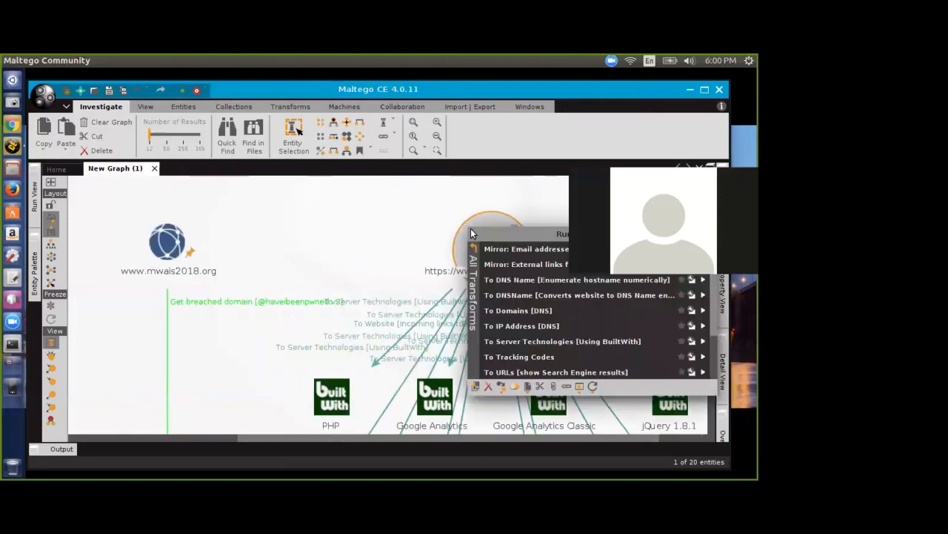
{"action": "left_click", "coordinate": [504, 294]}
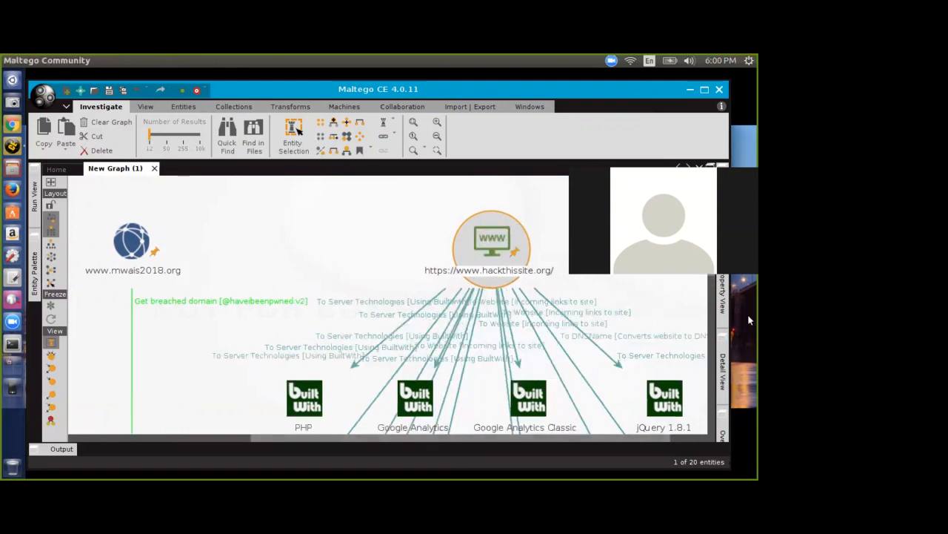
Step: Run the To Web site [Query port 80] transform on the hackthissite.org DNS name entity
{"action": "left_click_drag", "start_coordinate": [710, 253], "coordinate": [710, 330]}
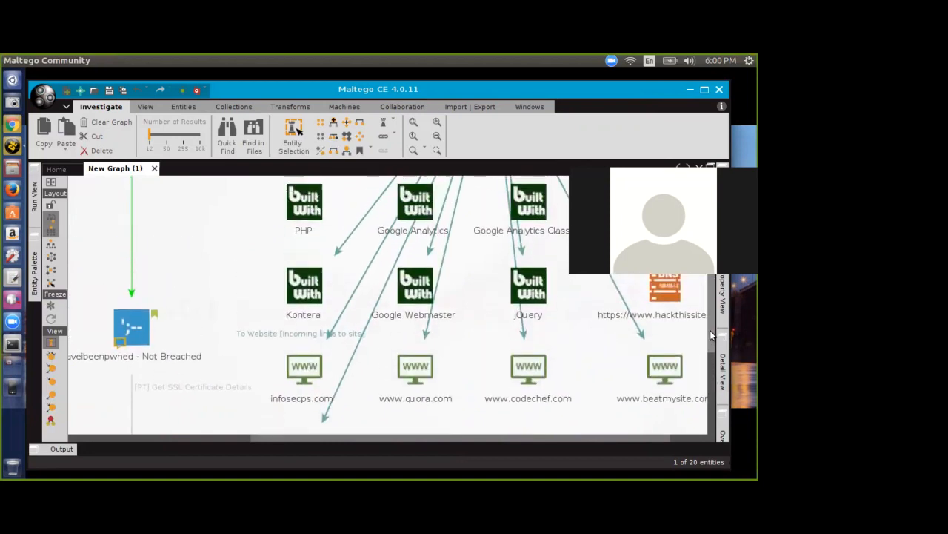
{"action": "left_click_drag", "start_coordinate": [575, 435], "coordinate": [675, 438]}
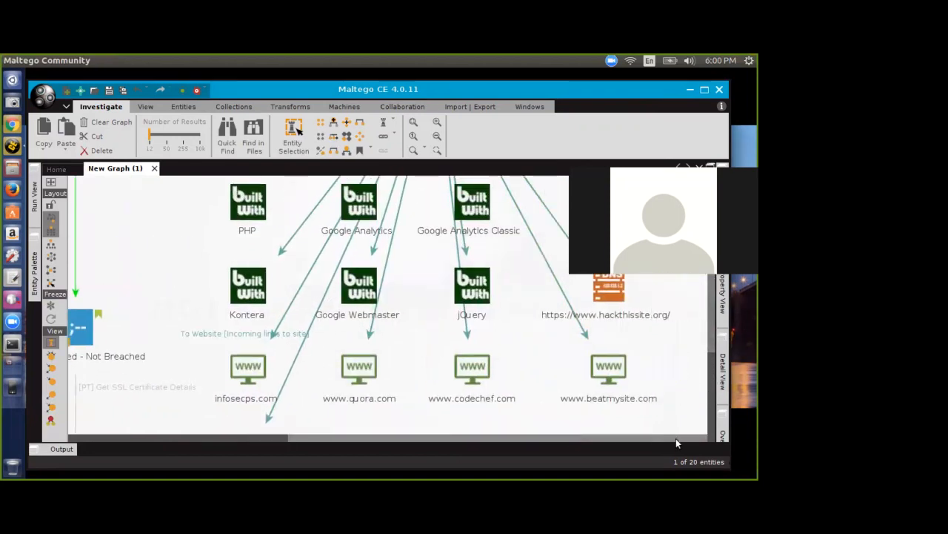
{"action": "left_click", "coordinate": [614, 290]}
{"action": "right_click", "coordinate": [603, 283]}
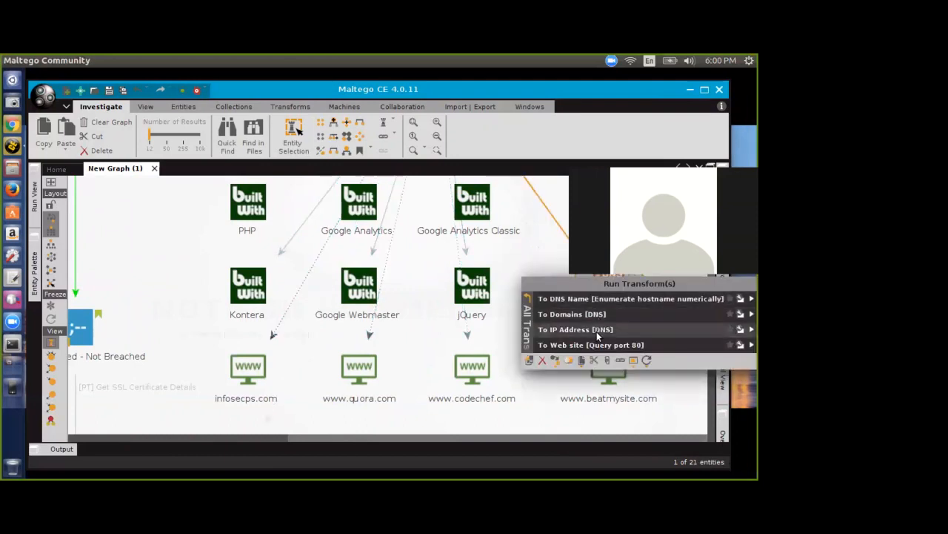
{"action": "left_click", "coordinate": [593, 344]}
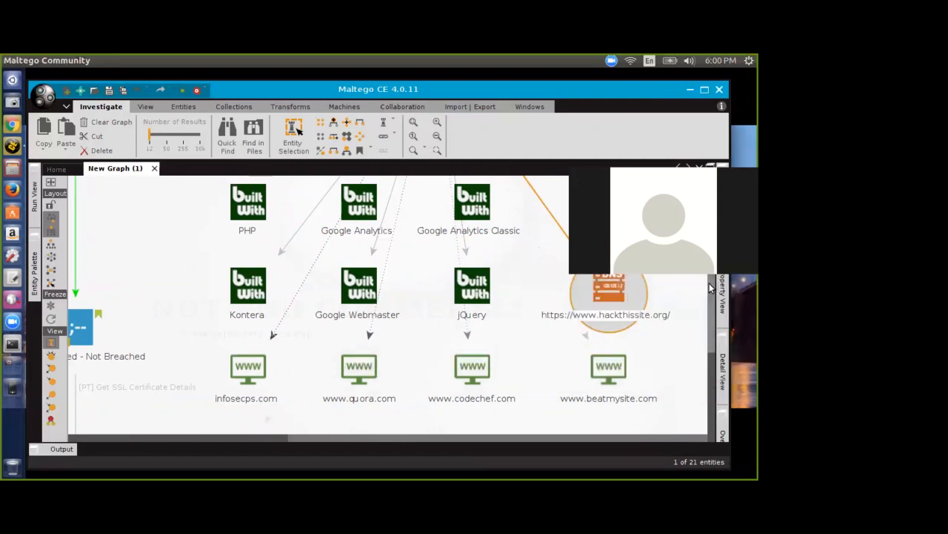
{"action": "left_click_drag", "start_coordinate": [710, 285], "coordinate": [703, 305]}
{"action": "left_click_drag", "start_coordinate": [607, 221], "coordinate": [535, 385]}
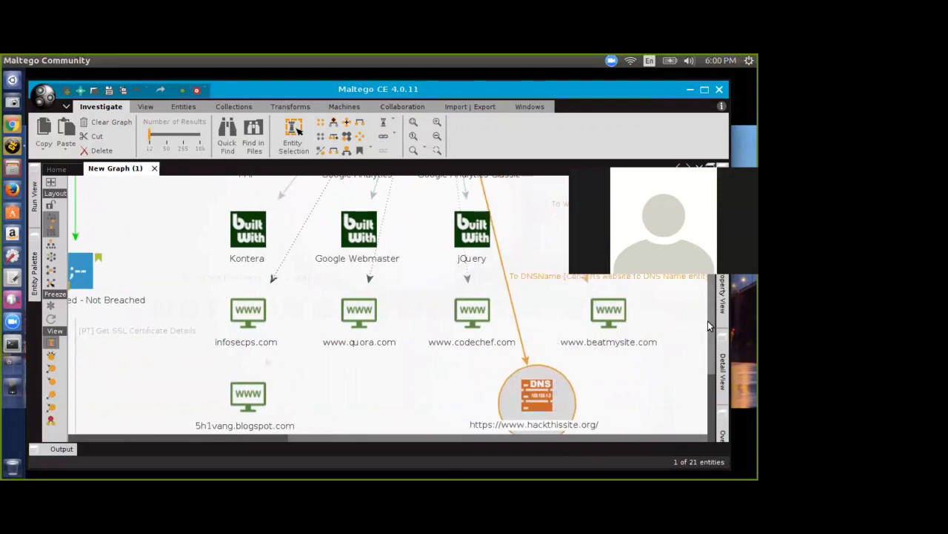
{"action": "scroll", "coordinate": [707, 323], "scroll_direction": "down", "scroll_amount": 5}
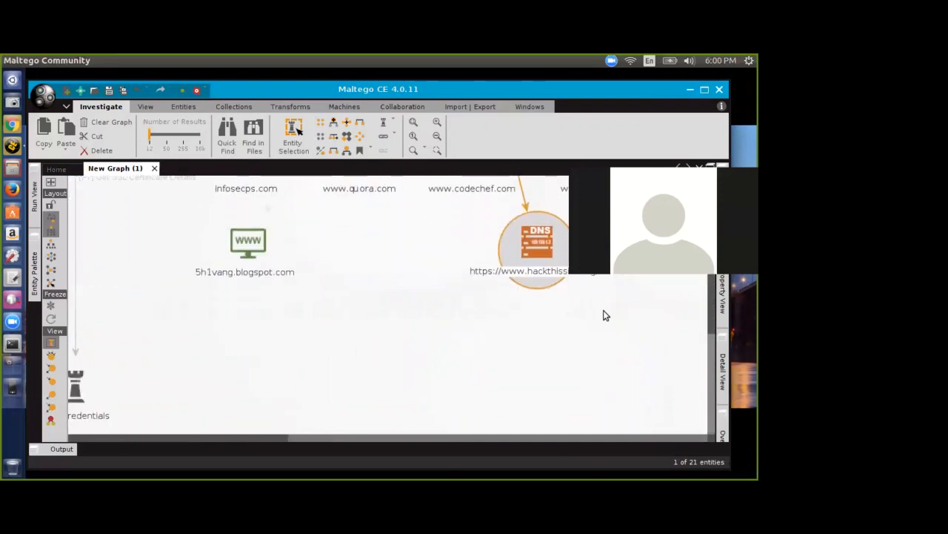
{"action": "right_click", "coordinate": [547, 242]}
{"action": "left_click", "coordinate": [563, 292]}
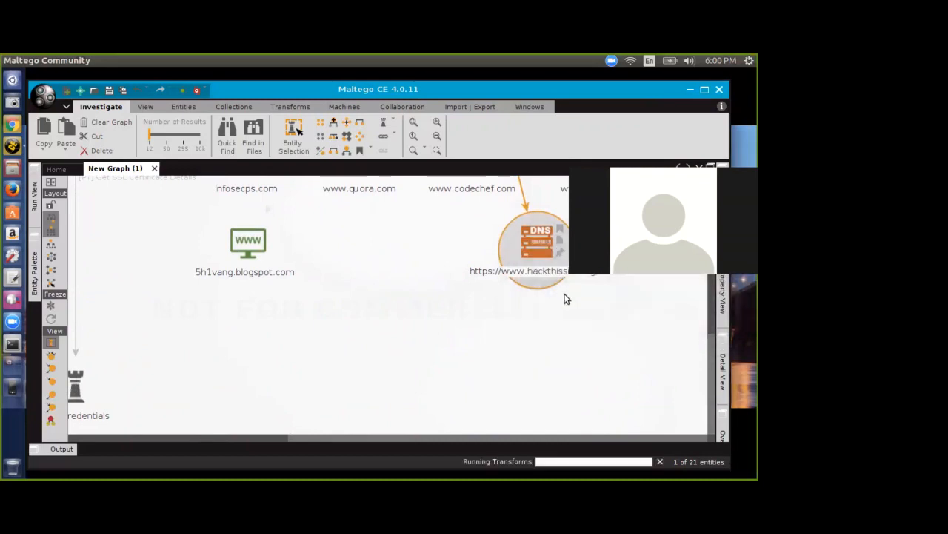
Step: Try the To DNS Name and To IP Address [DNS] transforms on the hackthissite.org DNS entity
{"action": "right_click", "coordinate": [523, 245]}
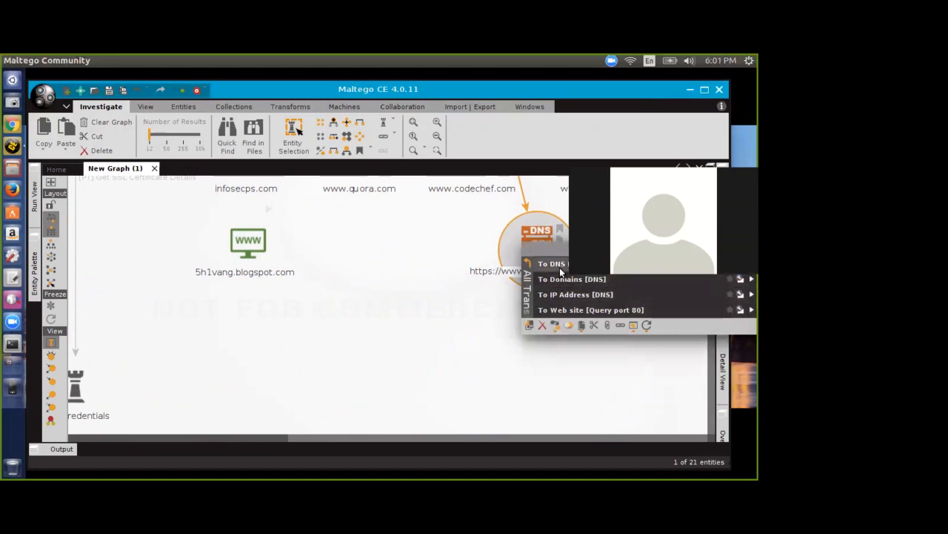
{"action": "left_click", "coordinate": [561, 271]}
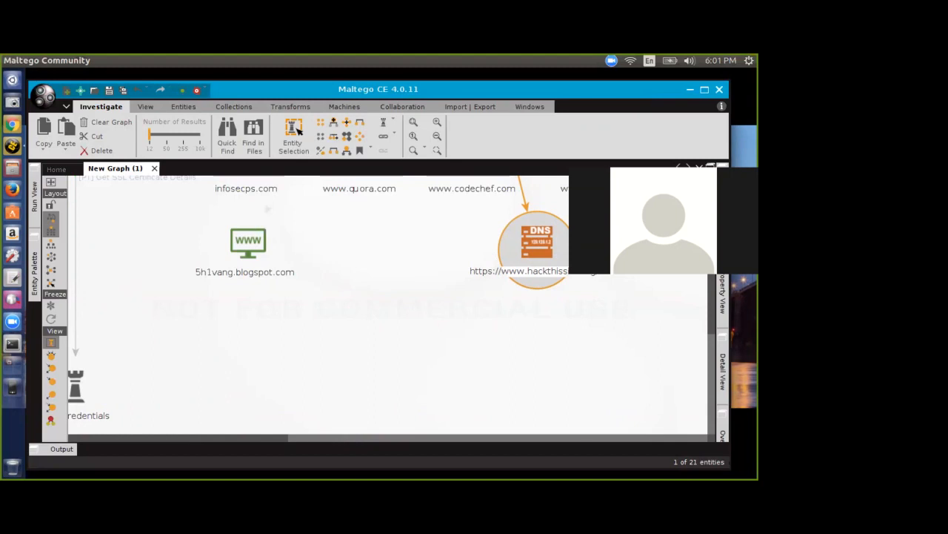
{"action": "right_click", "coordinate": [535, 253]}
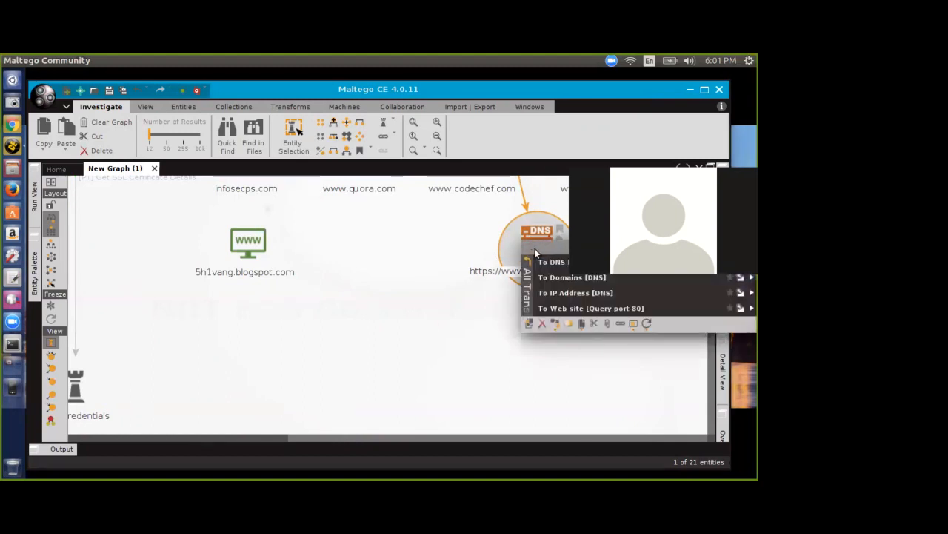
{"action": "left_click", "coordinate": [549, 294]}
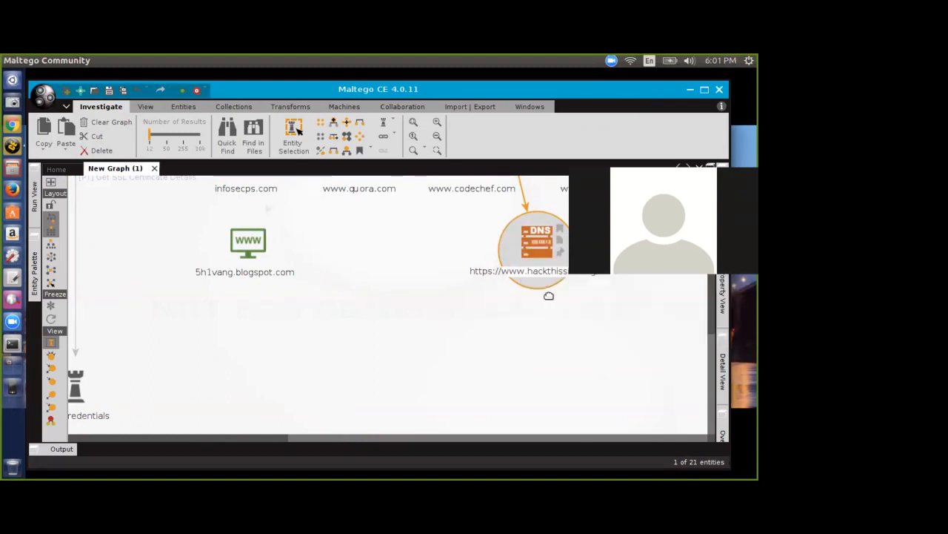
{"action": "right_click", "coordinate": [519, 248]}
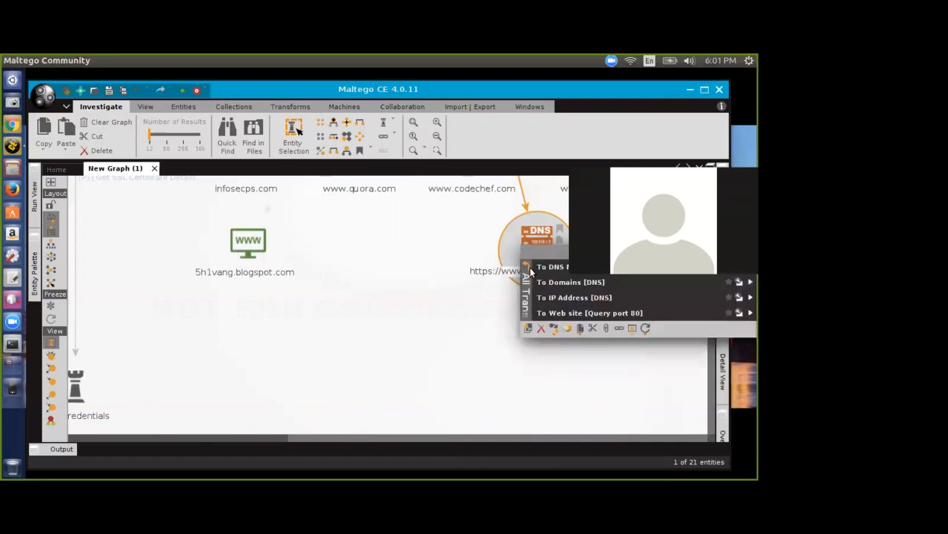
{"action": "left_click", "coordinate": [527, 268]}
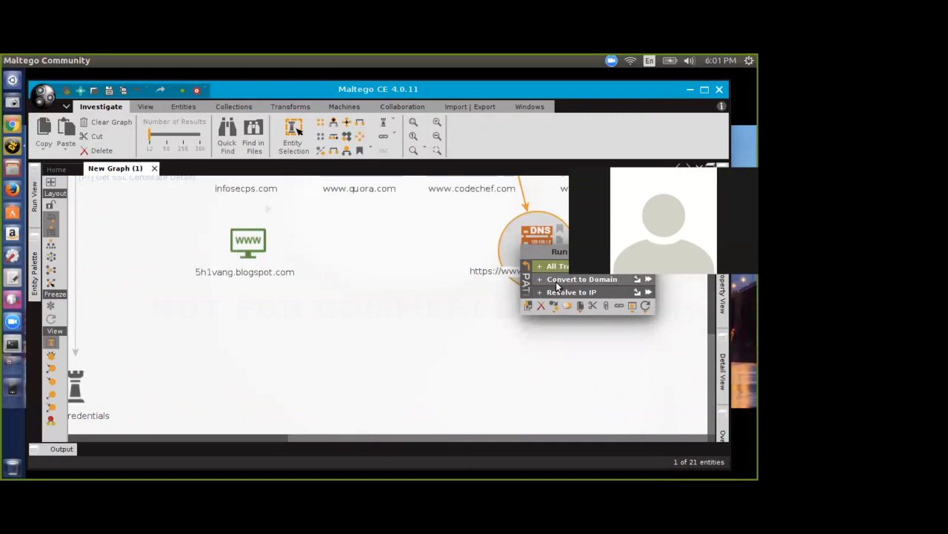
{"action": "left_click", "coordinate": [557, 266]}
{"action": "left_click", "coordinate": [565, 267]}
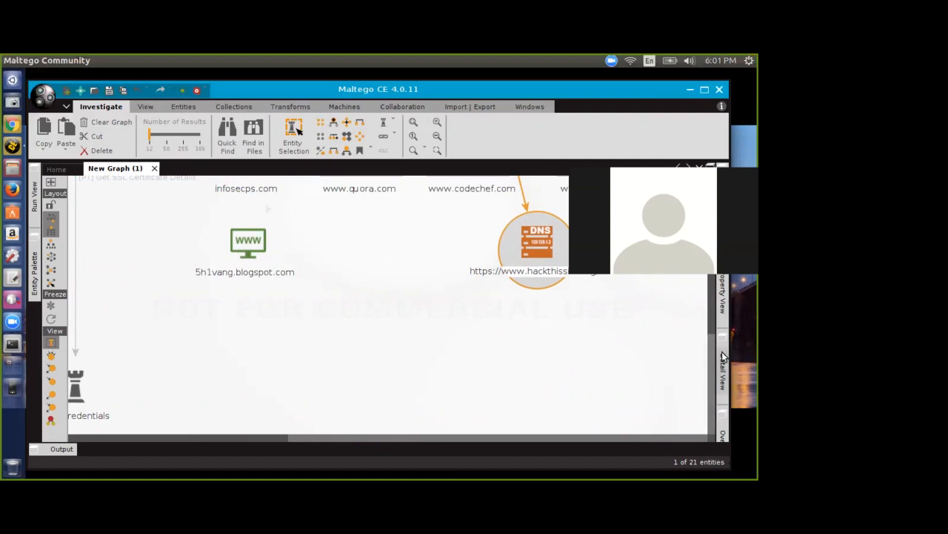
{"action": "left_click_drag", "start_coordinate": [711, 370], "coordinate": [719, 207]}
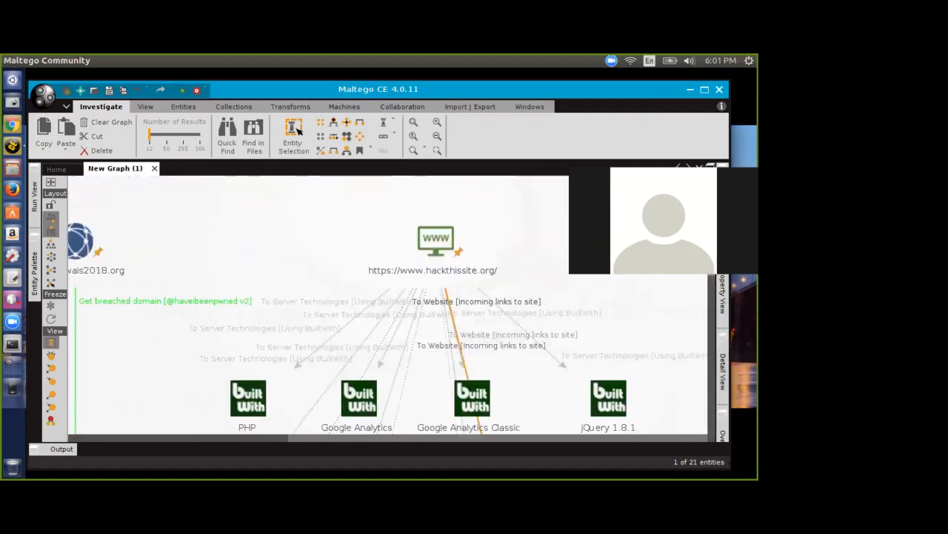
{"action": "left_click_drag", "start_coordinate": [524, 438], "coordinate": [146, 310]}
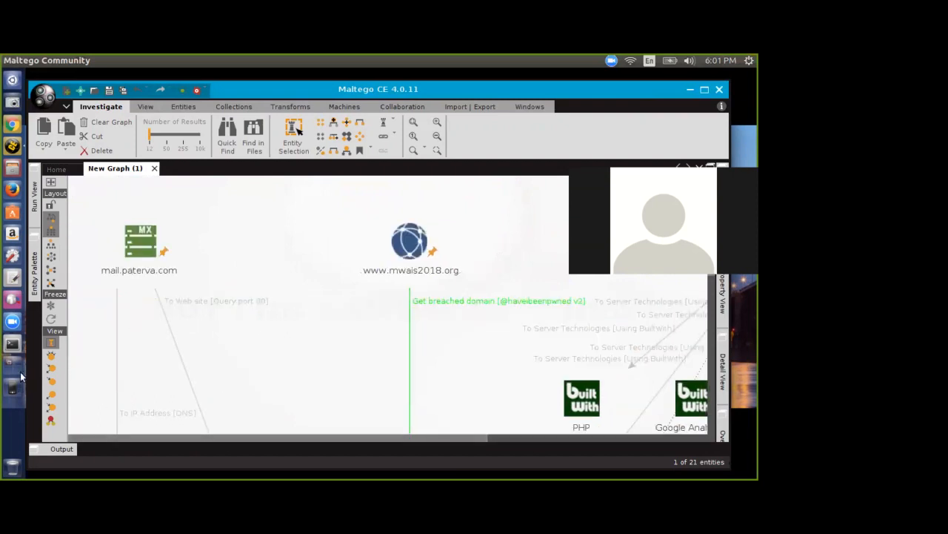
{"action": "left_click", "coordinate": [35, 271]}
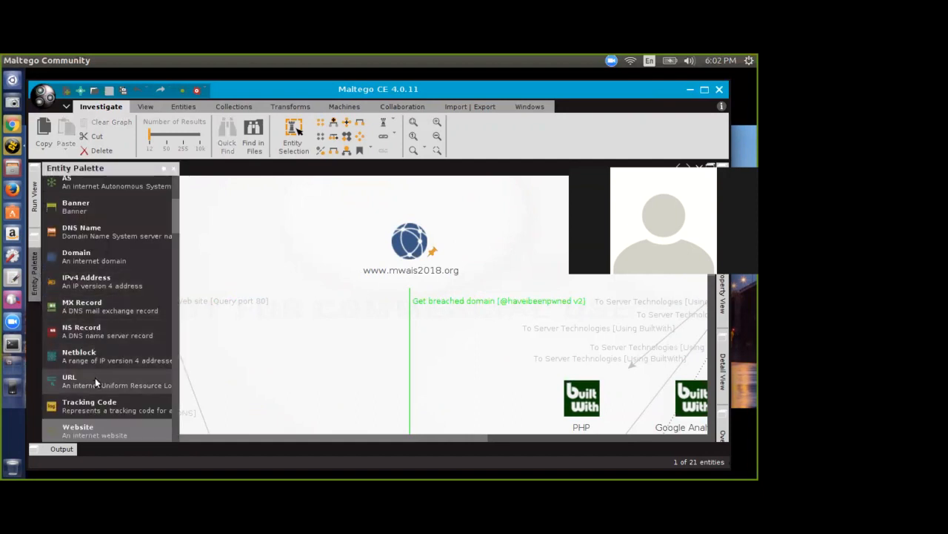
{"action": "scroll", "coordinate": [96, 379], "scroll_direction": "up", "scroll_amount": 3}
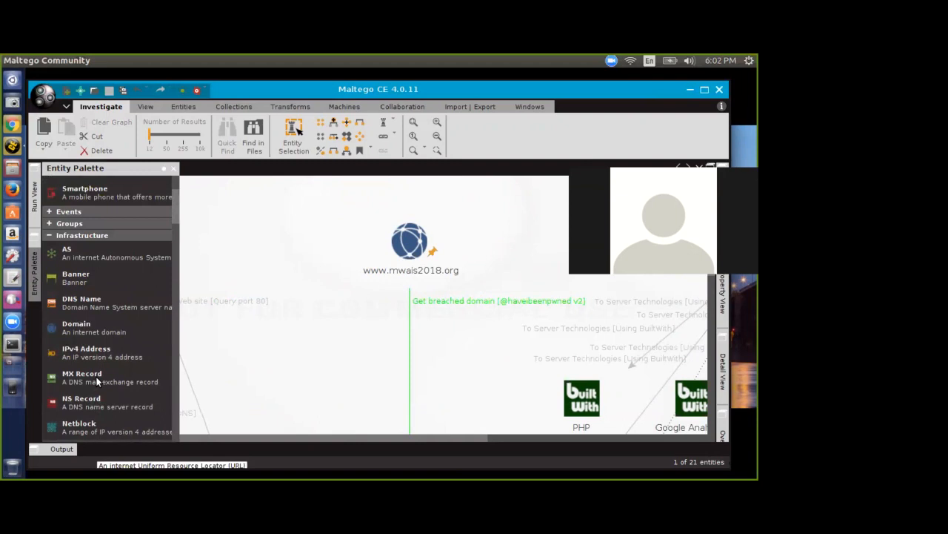
{"action": "left_click_drag", "start_coordinate": [90, 333], "coordinate": [196, 293]}
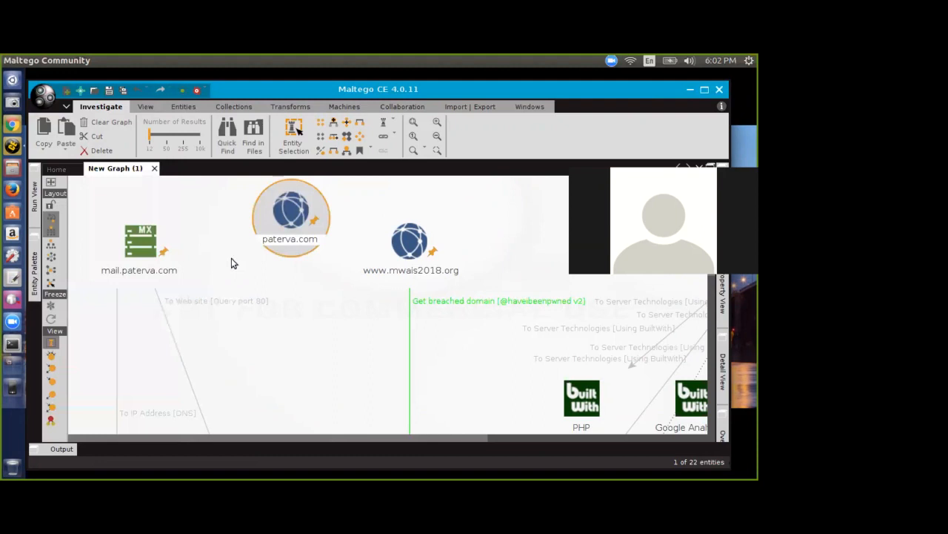
{"action": "double_click", "coordinate": [273, 237]}
{"action": "double_click", "coordinate": [273, 238]}
{"action": "type", "text": "8.8.8.8"}
{"action": "key", "text": "Return"}
{"action": "left_click", "coordinate": [328, 278]}
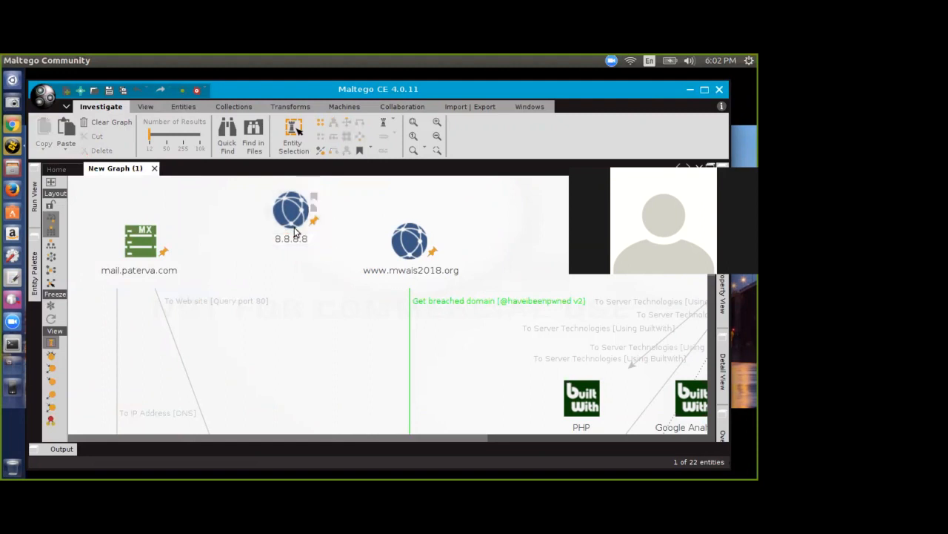
Step: Run the To Email address [From whois info] transform from the domain owner details set on the 8.8.8.8 domain entity
{"action": "right_click", "coordinate": [287, 217]}
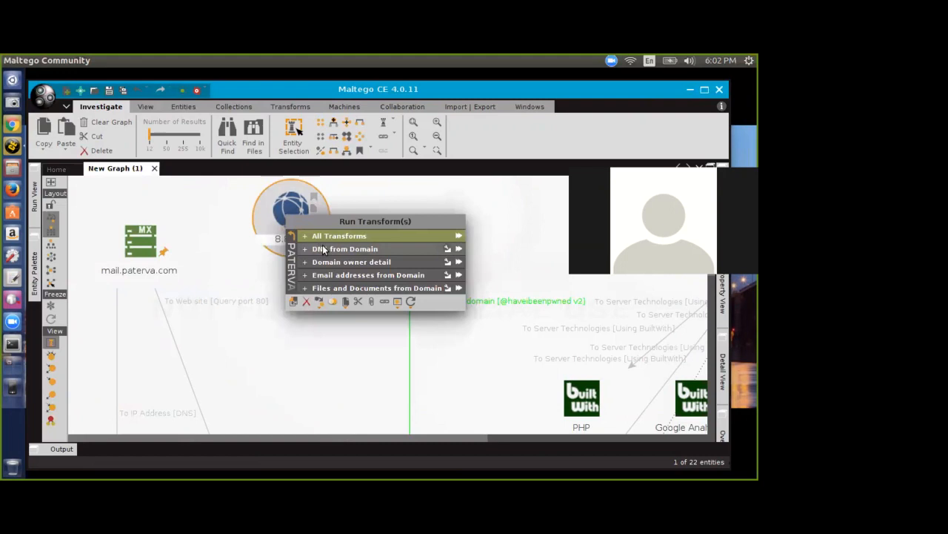
{"action": "left_click", "coordinate": [344, 262]}
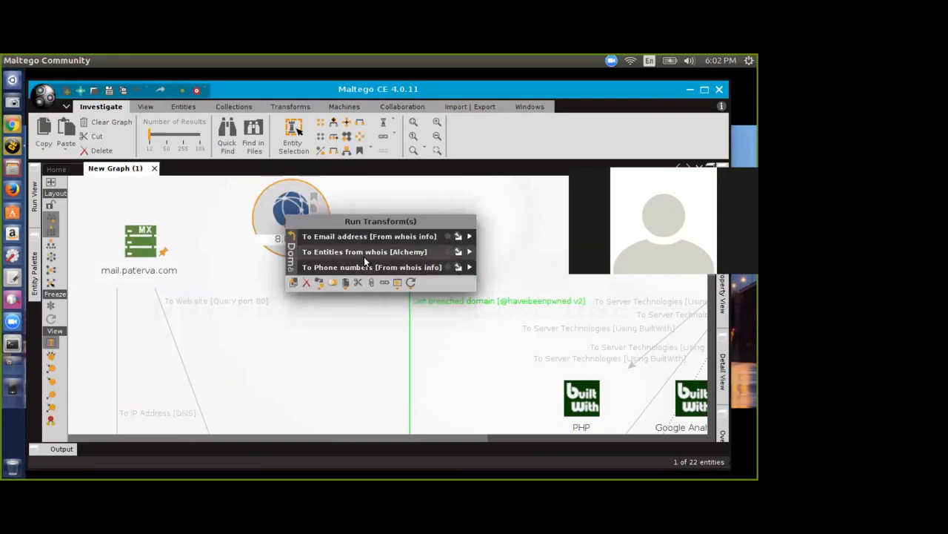
{"action": "left_click", "coordinate": [359, 236]}
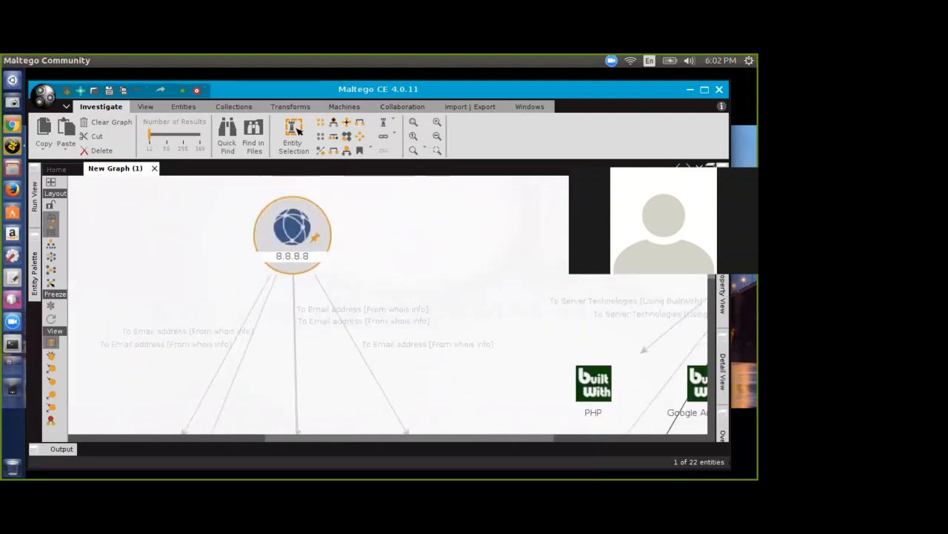
Step: Run the To Phone numbers [From whois info] transform on the 8.8.8.8 domain entity
{"action": "mouse_move", "coordinate": [712, 232]}
{"action": "left_mouse_down"}
{"action": "mouse_move", "coordinate": [712, 289]}
{"action": "mouse_move", "coordinate": [711, 222]}
{"action": "left_mouse_up"}
{"action": "right_click", "coordinate": [294, 222]}
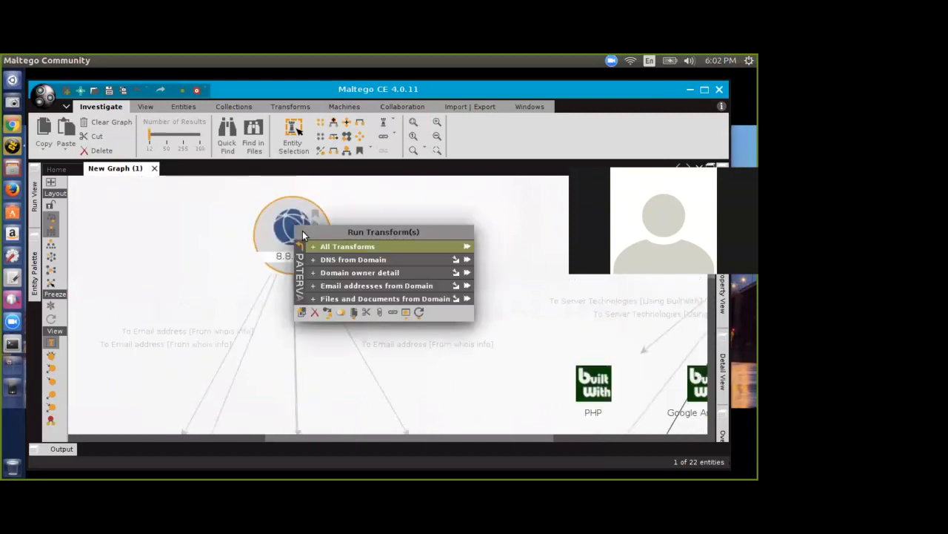
{"action": "left_click", "coordinate": [363, 273]}
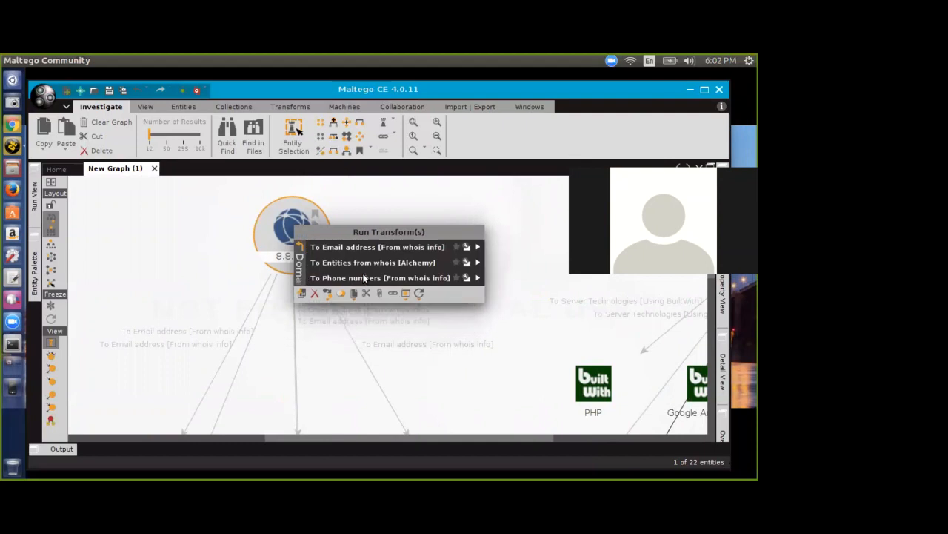
{"action": "left_click", "coordinate": [363, 277]}
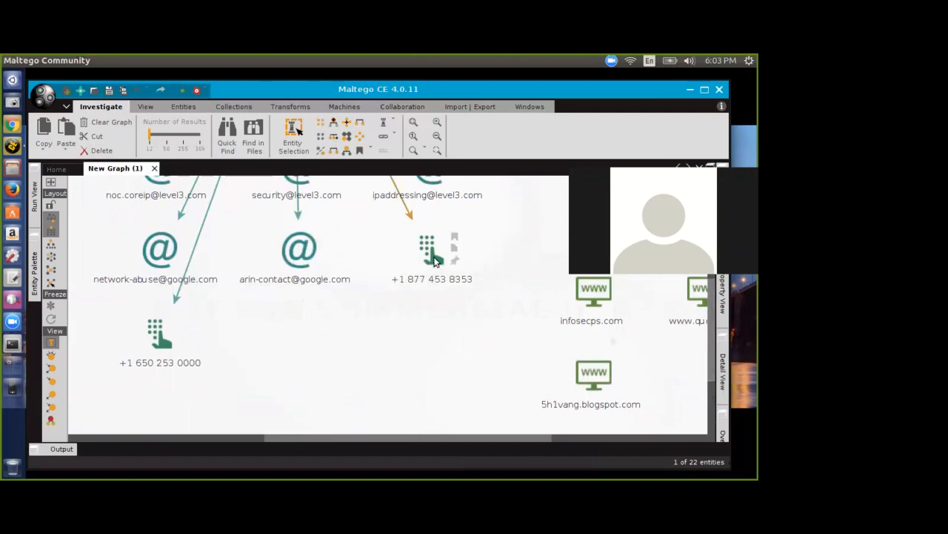
Step: Open the details of the phone number entity below the ipaddressing e-mail entity and copy its phone number from the properties
{"action": "left_click", "coordinate": [435, 261]}
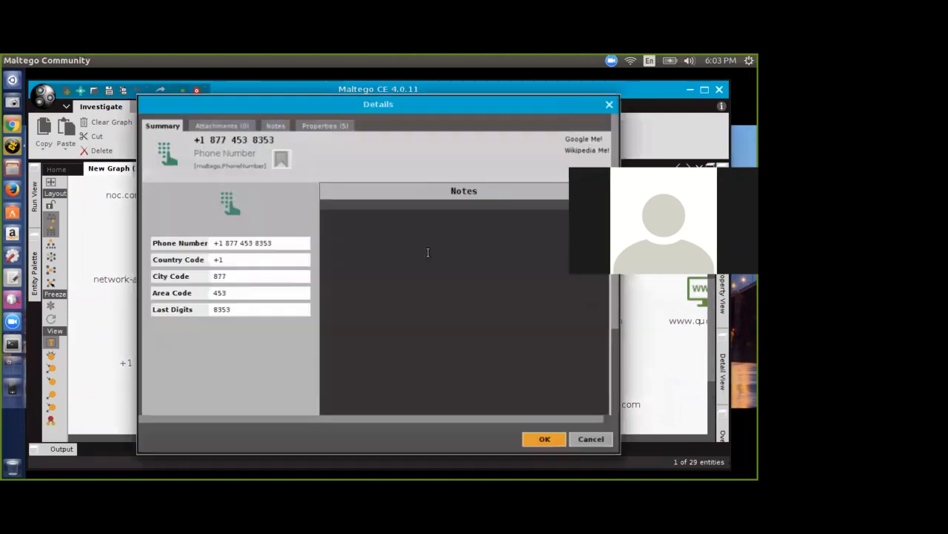
{"action": "double_click", "coordinate": [427, 279]}
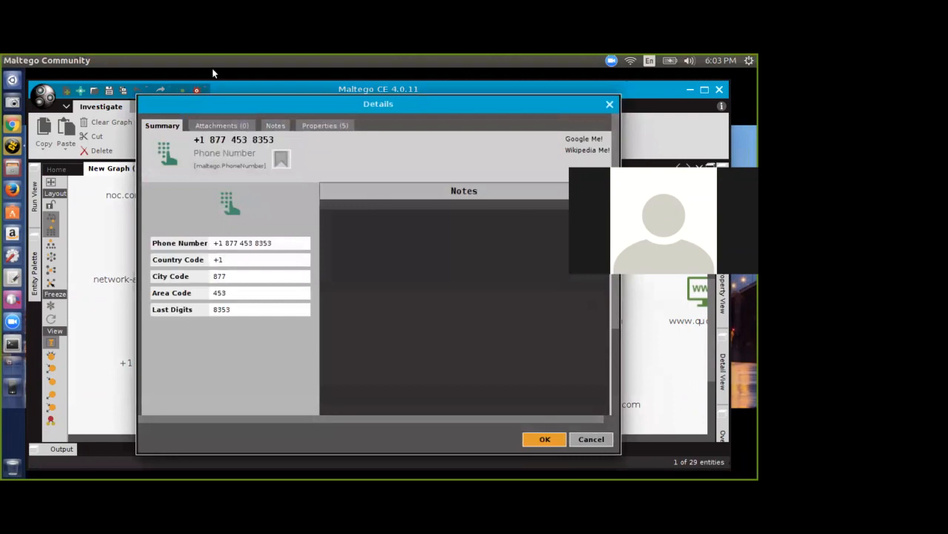
{"action": "left_click", "coordinate": [328, 126]}
{"action": "left_click", "coordinate": [258, 150]}
{"action": "triple_click", "coordinate": [260, 150]}
{"action": "key", "text": "ctrl+c"}
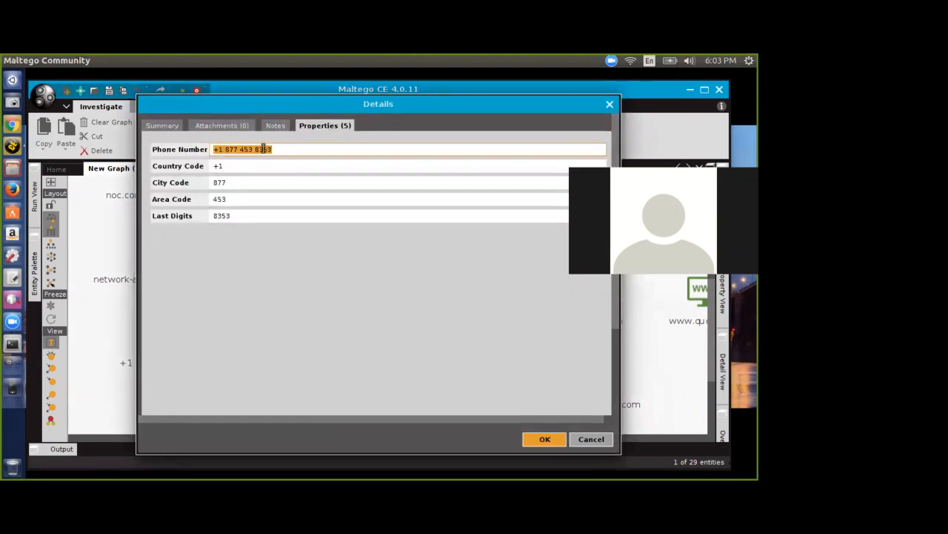
Step: Switch to Google Chrome and search Google for the copied phone number
{"action": "left_click_drag", "start_coordinate": [3, 251], "coordinate": [344, 110]}
{"action": "double_click", "coordinate": [345, 110]}
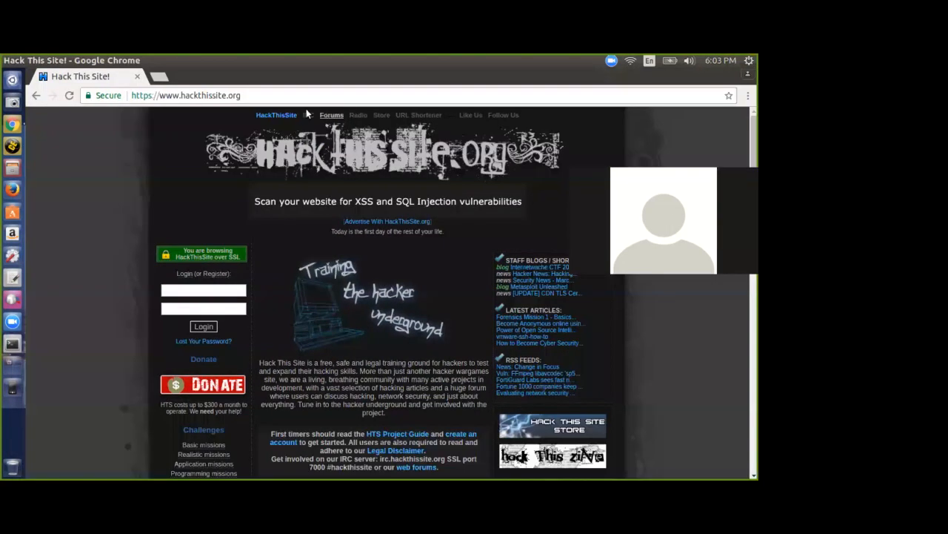
{"action": "left_click", "coordinate": [176, 94]}
{"action": "key", "text": "ctrl+v"}
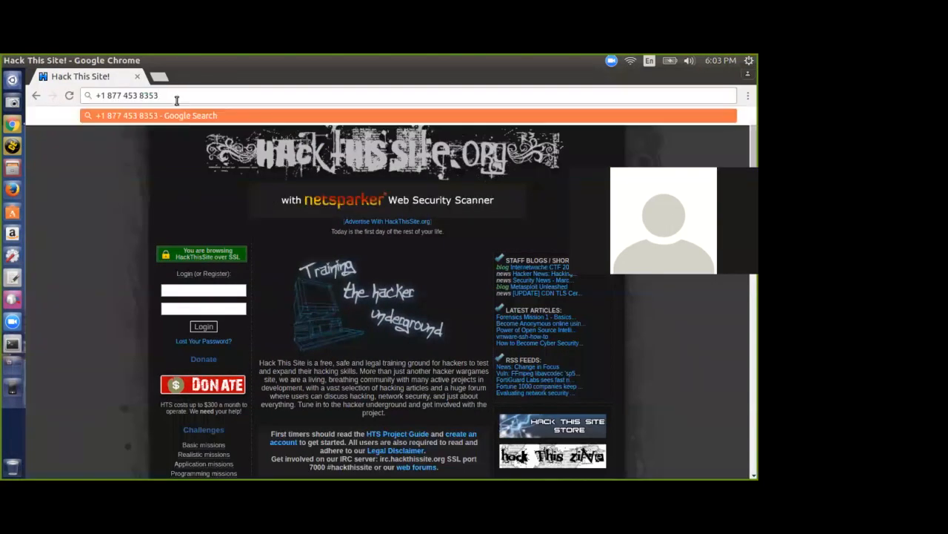
{"action": "key", "text": "Return"}
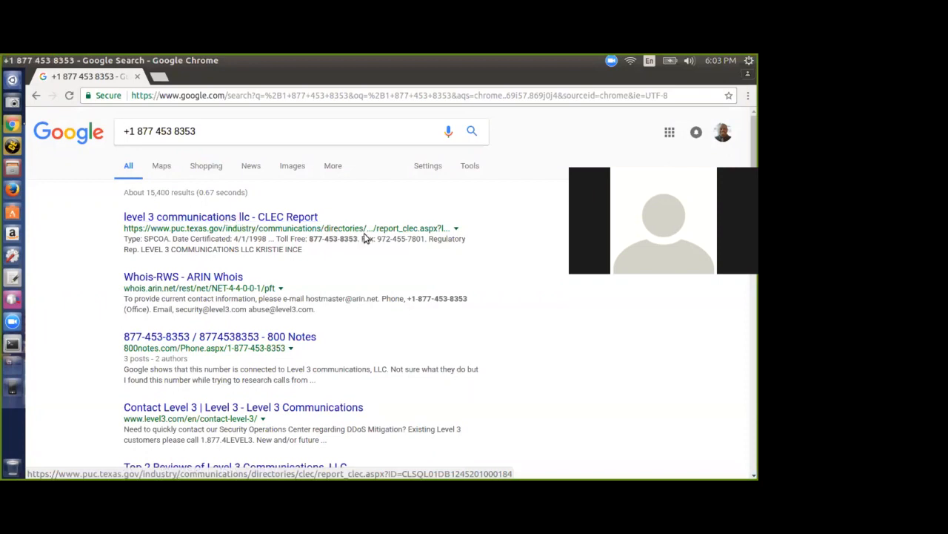
Step: Open the Level 3 Communications CLEC Report result in a new tab and examine the contact e-mails in the ARIN Whois result
{"action": "right_click", "coordinate": [250, 216]}
{"action": "left_click", "coordinate": [268, 221]}
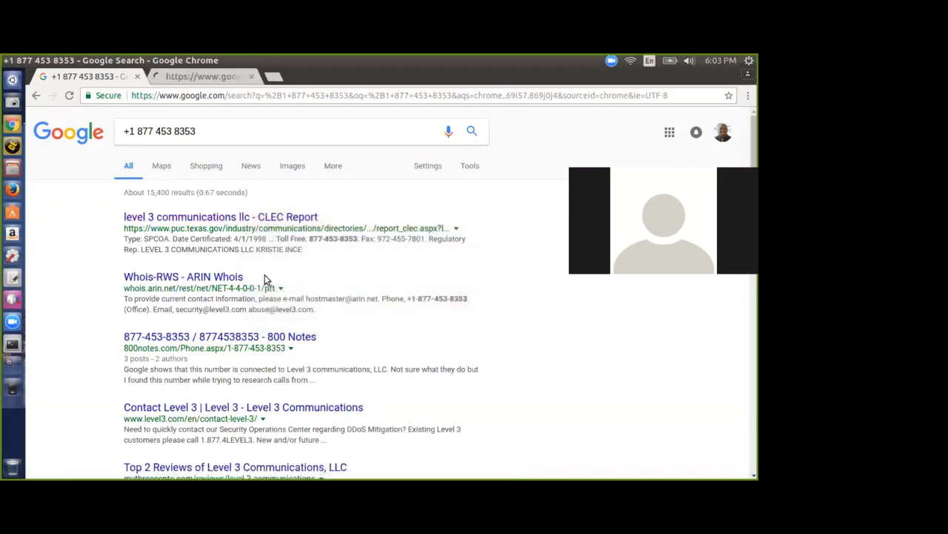
{"action": "left_click_drag", "start_coordinate": [314, 309], "coordinate": [175, 308]}
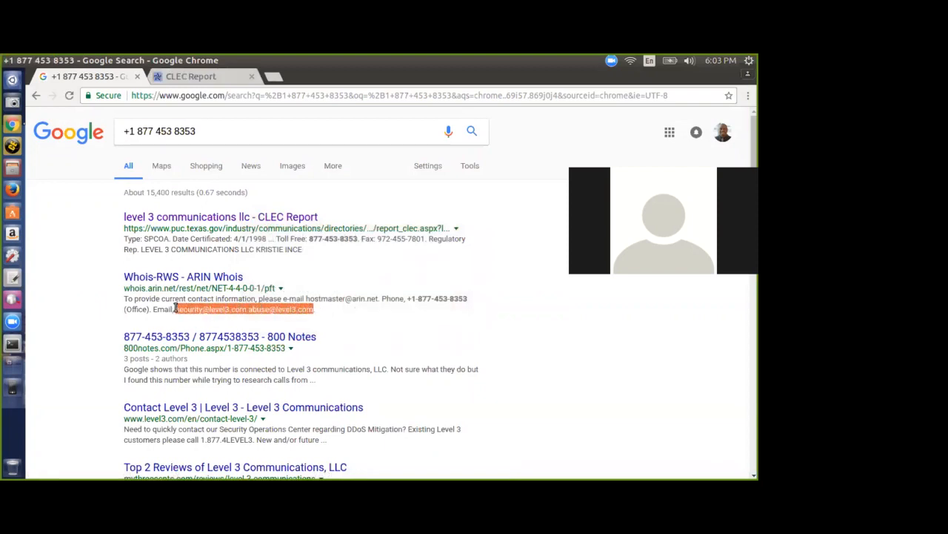
{"action": "left_click", "coordinate": [221, 369]}
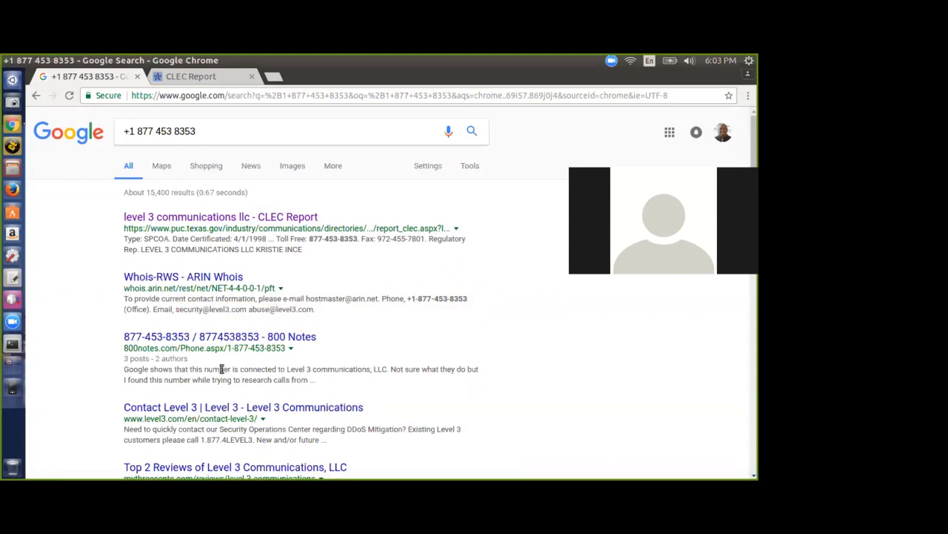
Step: Open the 800 Notes result in a new tab and read the user comments about the phone number
{"action": "right_click", "coordinate": [221, 336]}
{"action": "left_click", "coordinate": [241, 349]}
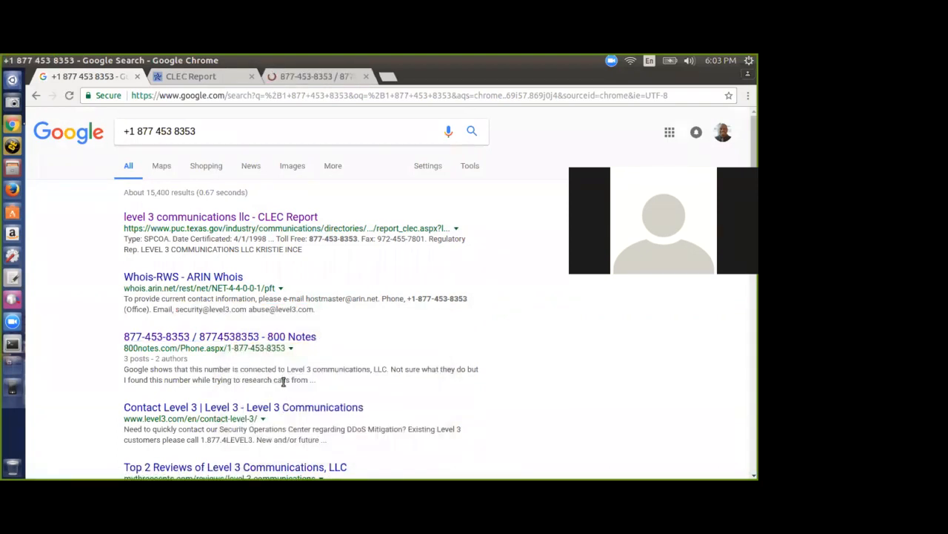
{"action": "left_click", "coordinate": [300, 77]}
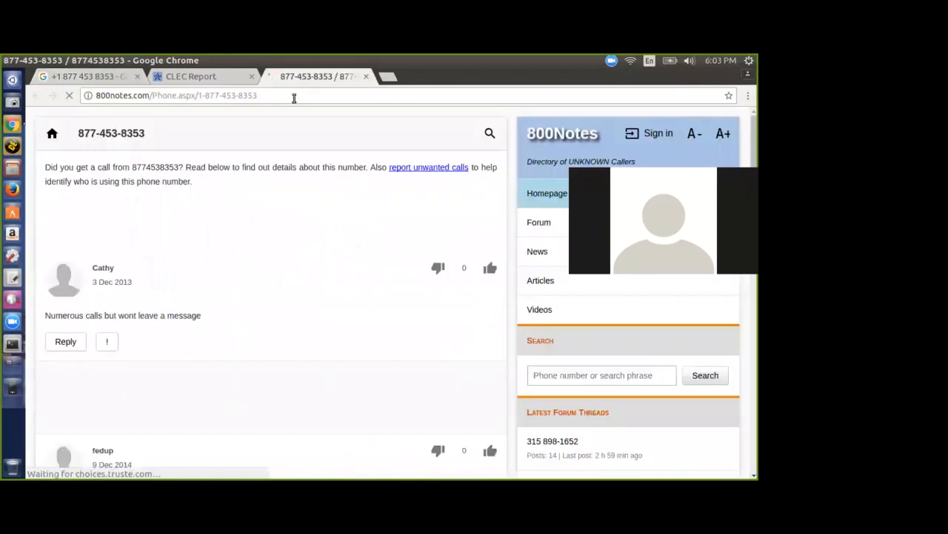
{"action": "left_click_drag", "start_coordinate": [44, 169], "coordinate": [327, 178]}
{"action": "left_click", "coordinate": [327, 178]}
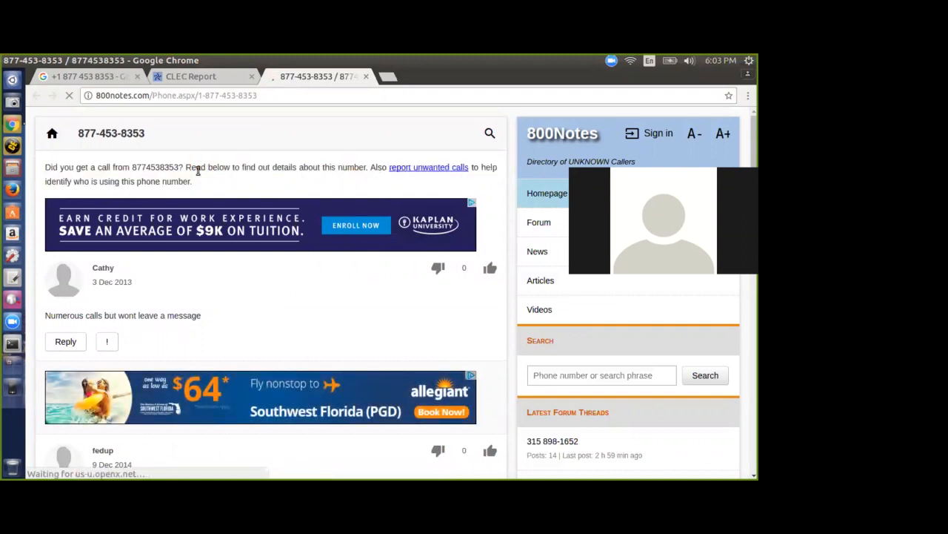
{"action": "scroll", "coordinate": [143, 295], "scroll_direction": "down", "scroll_amount": 5}
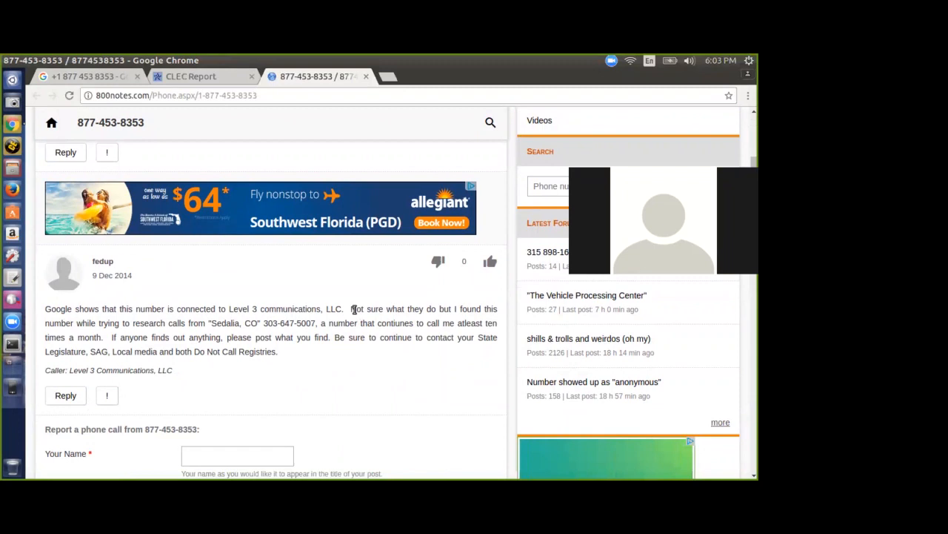
{"action": "left_click_drag", "start_coordinate": [351, 309], "coordinate": [317, 354]}
{"action": "scroll", "coordinate": [318, 353], "scroll_direction": "down", "scroll_amount": 4}
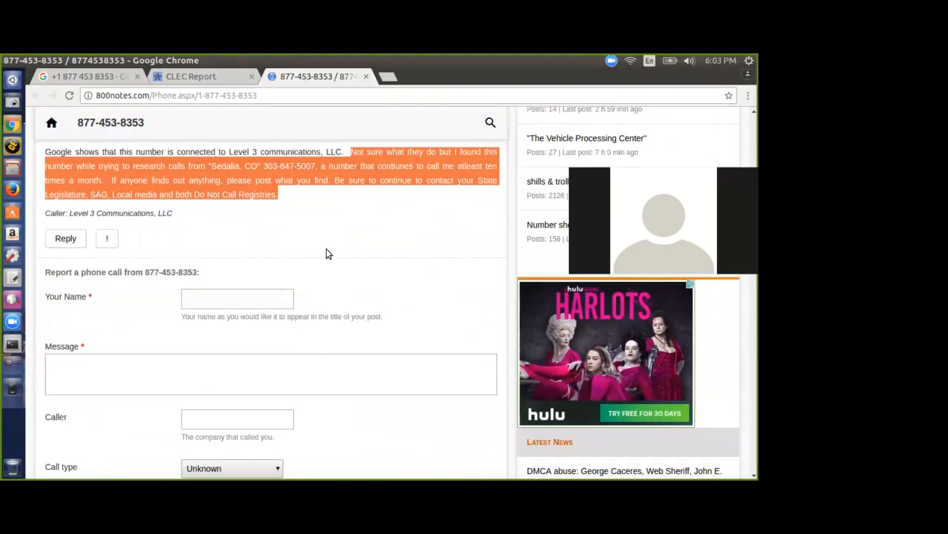
Step: Close the 800 Notes page and review the Level 3 CLEC Report down to its contact information
{"action": "left_click", "coordinate": [365, 76]}
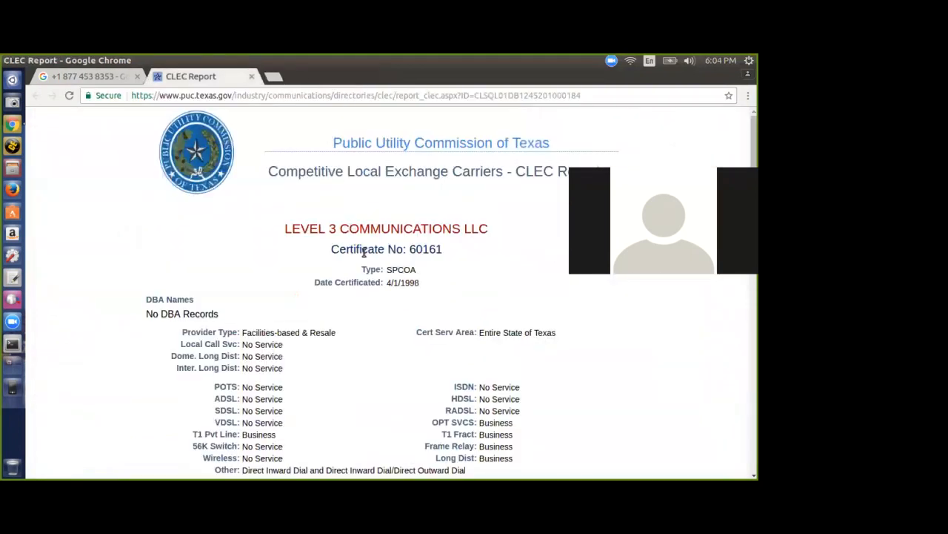
{"action": "scroll", "coordinate": [363, 261], "scroll_direction": "down", "scroll_amount": 1}
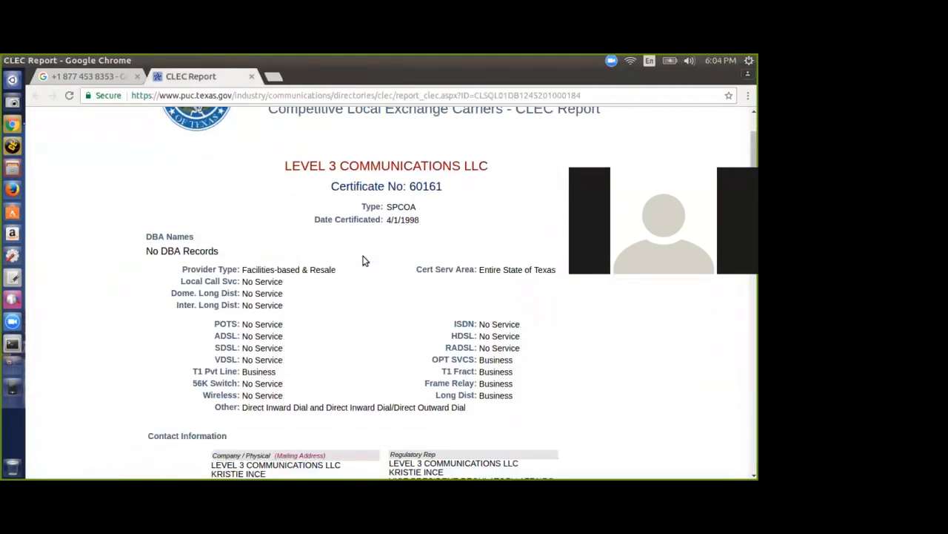
{"action": "scroll", "coordinate": [372, 236], "scroll_direction": "up", "scroll_amount": 1}
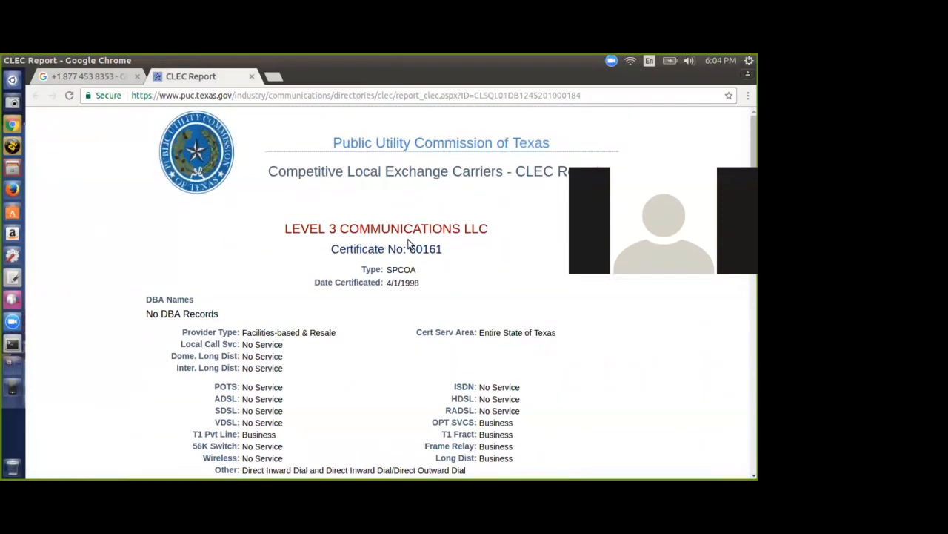
{"action": "scroll", "coordinate": [472, 232], "scroll_direction": "down", "scroll_amount": 3}
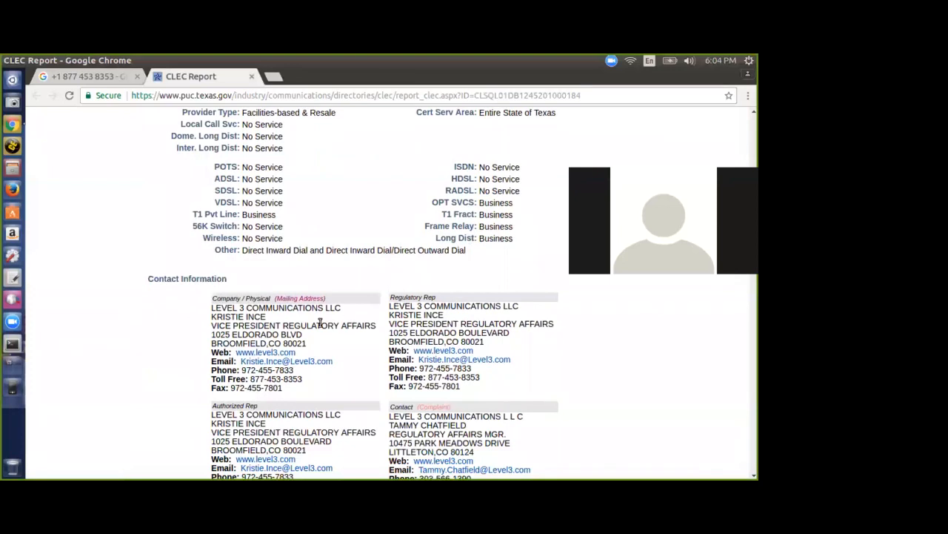
Step: Look through the reports and filings in the CLEC Report and copy the contact person's name from the Company / Physical block
{"action": "left_click_drag", "start_coordinate": [209, 310], "coordinate": [274, 318]}
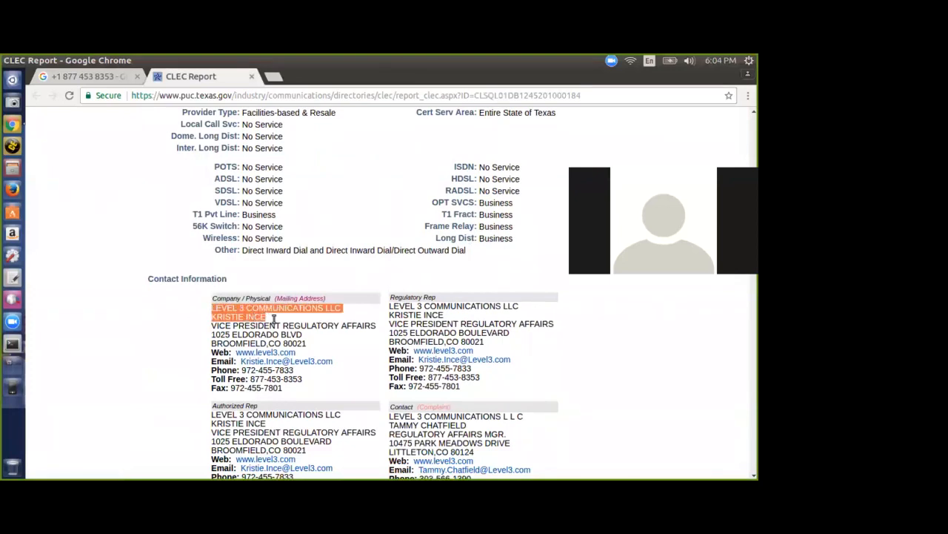
{"action": "left_click", "coordinate": [220, 319]}
{"action": "left_click_drag", "start_coordinate": [212, 318], "coordinate": [294, 317]}
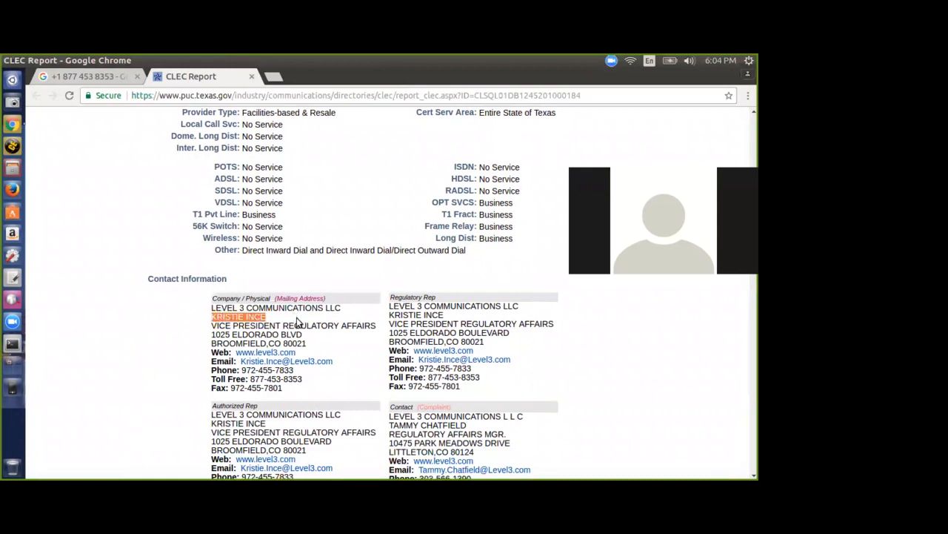
{"action": "scroll", "coordinate": [339, 329], "scroll_direction": "down", "scroll_amount": 3}
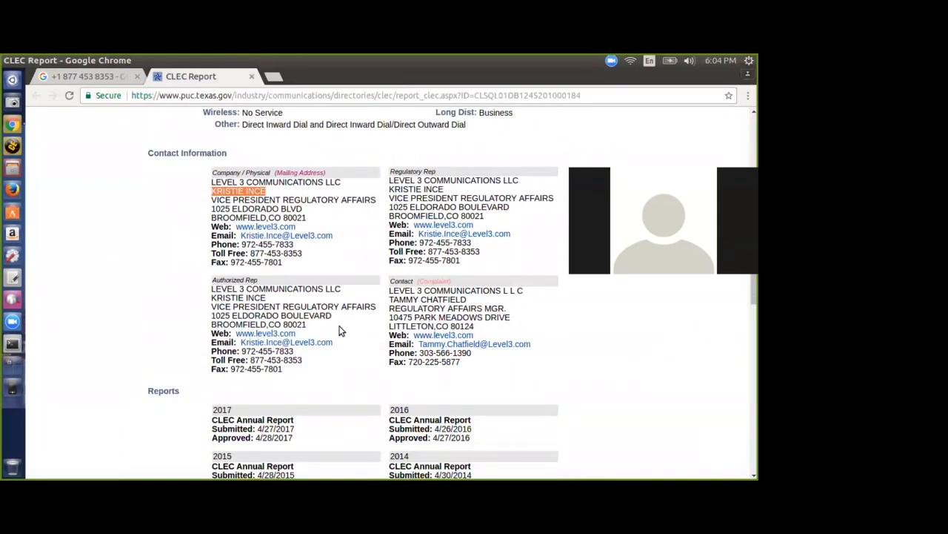
{"action": "scroll", "coordinate": [340, 330], "scroll_direction": "down", "scroll_amount": 5}
{"action": "scroll", "coordinate": [339, 330], "scroll_direction": "down", "scroll_amount": 6}
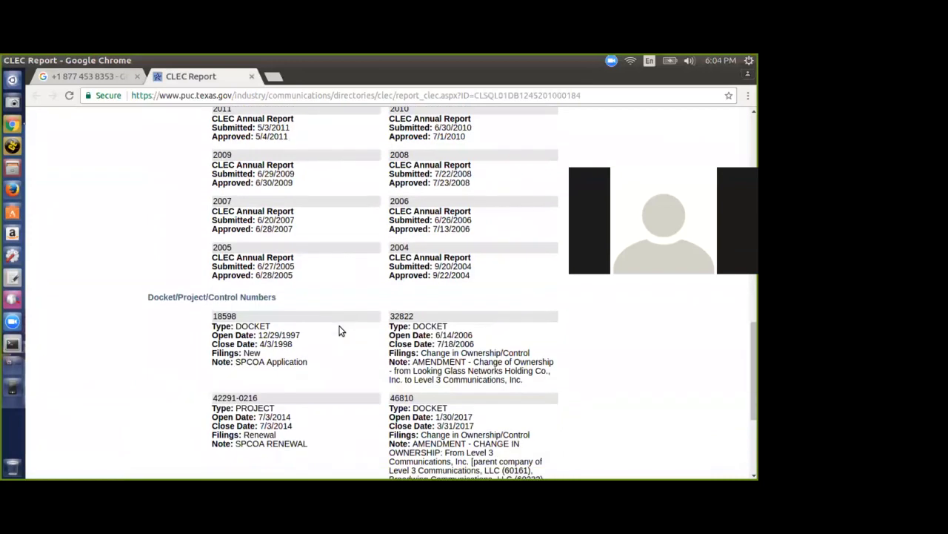
{"action": "scroll", "coordinate": [340, 331], "scroll_direction": "down", "scroll_amount": 5}
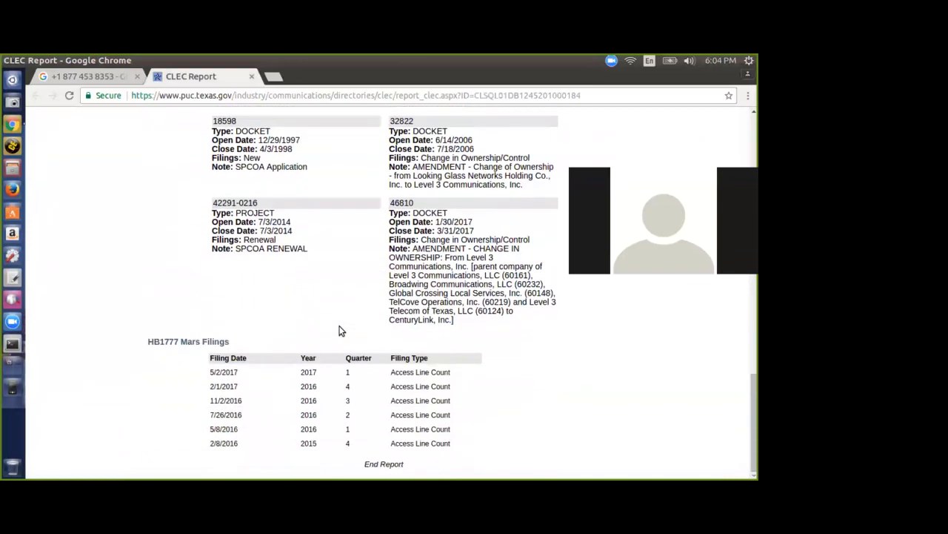
{"action": "scroll", "coordinate": [447, 396], "scroll_direction": "up", "scroll_amount": 15}
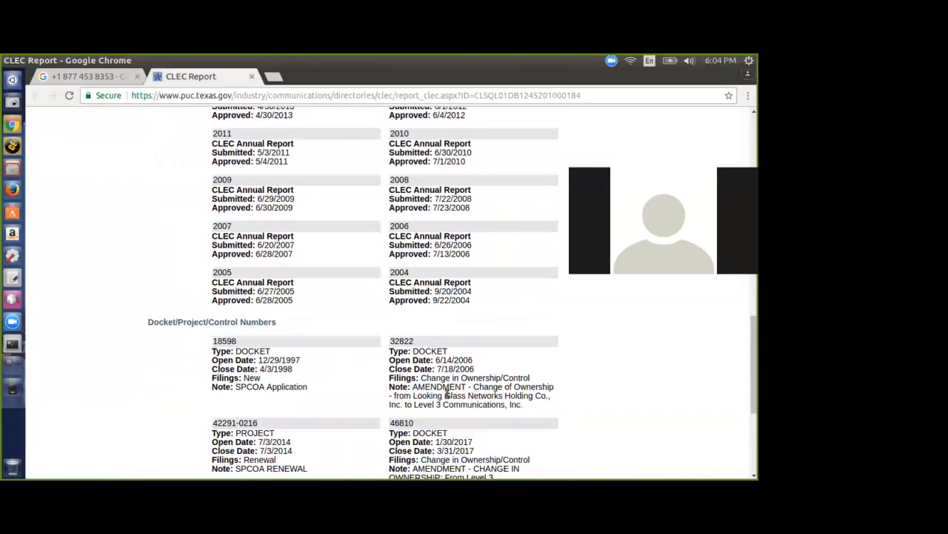
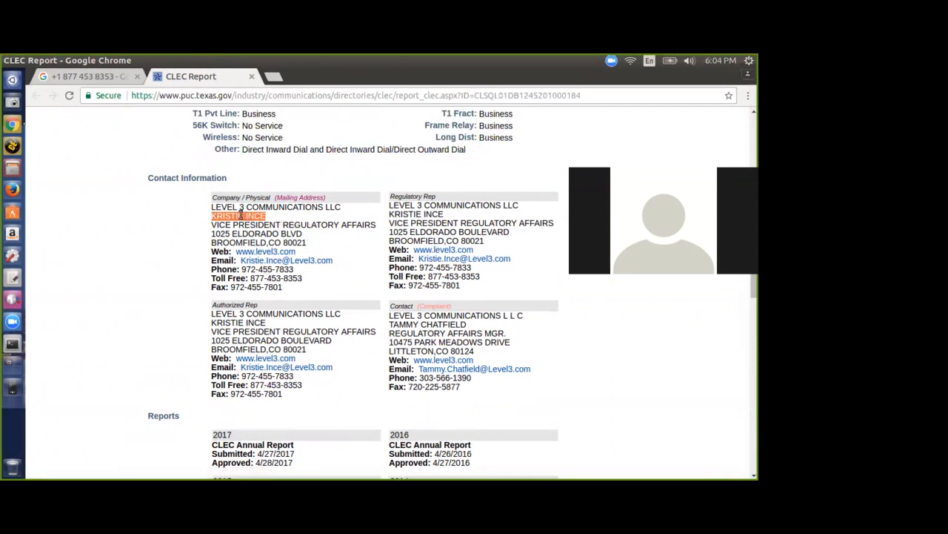
{"action": "right_click", "coordinate": [253, 218]}
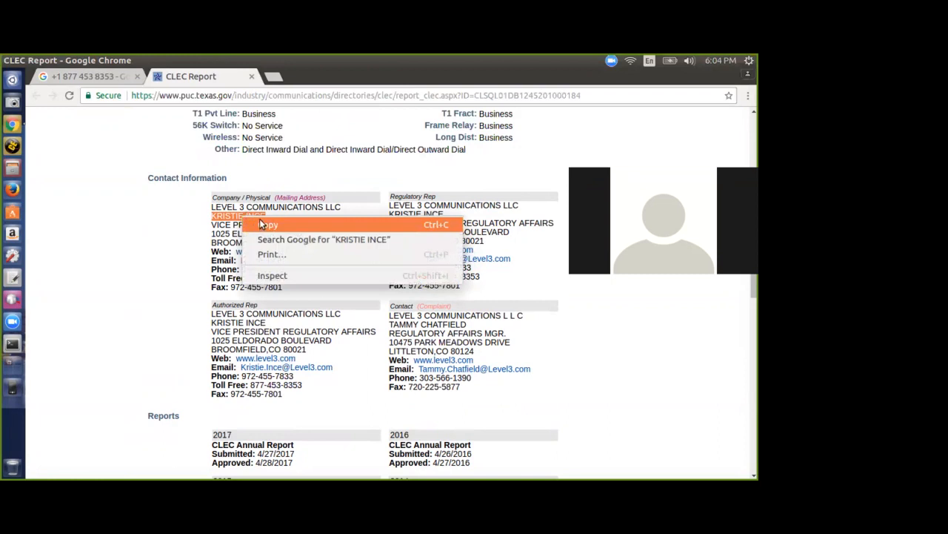
{"action": "left_click", "coordinate": [264, 224]}
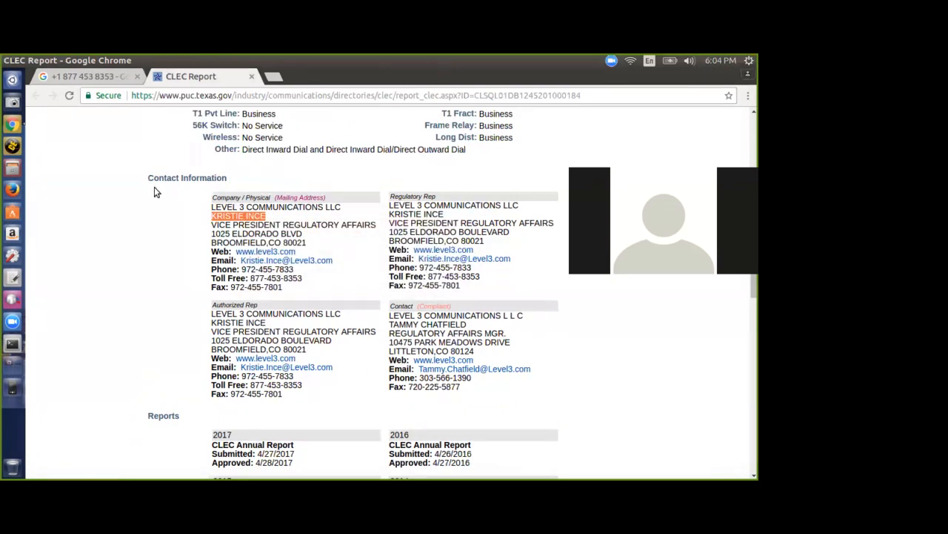
Step: Switch back to Maltego and close the phone number entity's details without changes
{"action": "double_click", "coordinate": [573, 64]}
{"action": "left_click", "coordinate": [623, 143]}
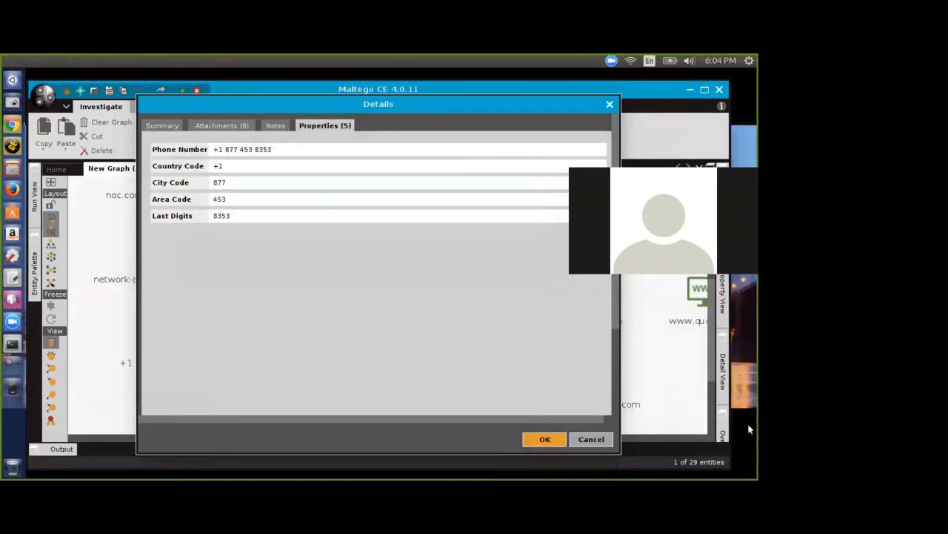
{"action": "left_click", "coordinate": [591, 440]}
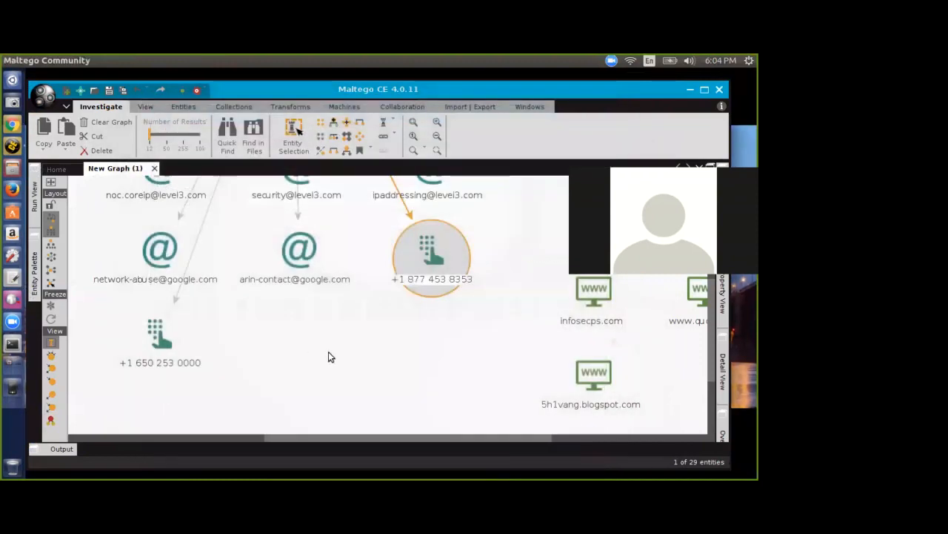
Step: Add a Person entity to the empty graph area below the 8.8.8.8 results and name it with the copied contact name
{"action": "scroll", "coordinate": [328, 353], "scroll_direction": "down", "scroll_amount": 3}
{"action": "left_click_drag", "start_coordinate": [347, 432], "coordinate": [61, 428]}
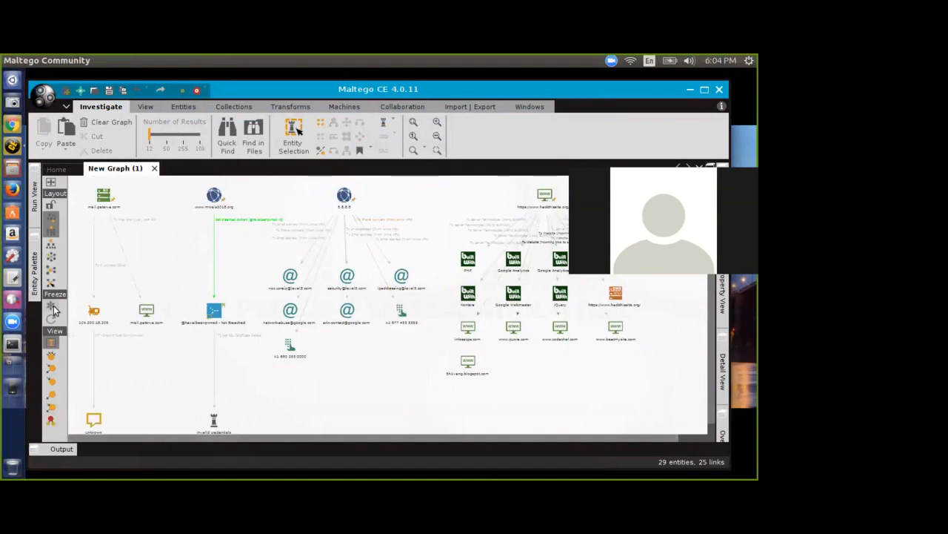
{"action": "left_click", "coordinate": [34, 274]}
{"action": "scroll", "coordinate": [111, 327], "scroll_direction": "down", "scroll_amount": 3}
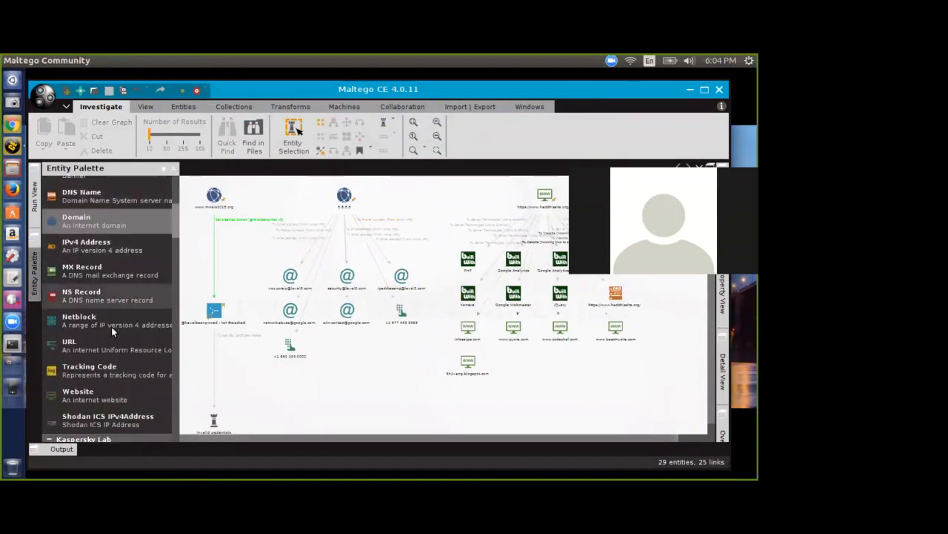
{"action": "scroll", "coordinate": [111, 326], "scroll_direction": "down", "scroll_amount": 3}
{"action": "scroll", "coordinate": [109, 331], "scroll_direction": "down", "scroll_amount": 3}
{"action": "scroll", "coordinate": [109, 333], "scroll_direction": "down", "scroll_amount": 6}
{"action": "left_click_drag", "start_coordinate": [101, 349], "coordinate": [385, 379]}
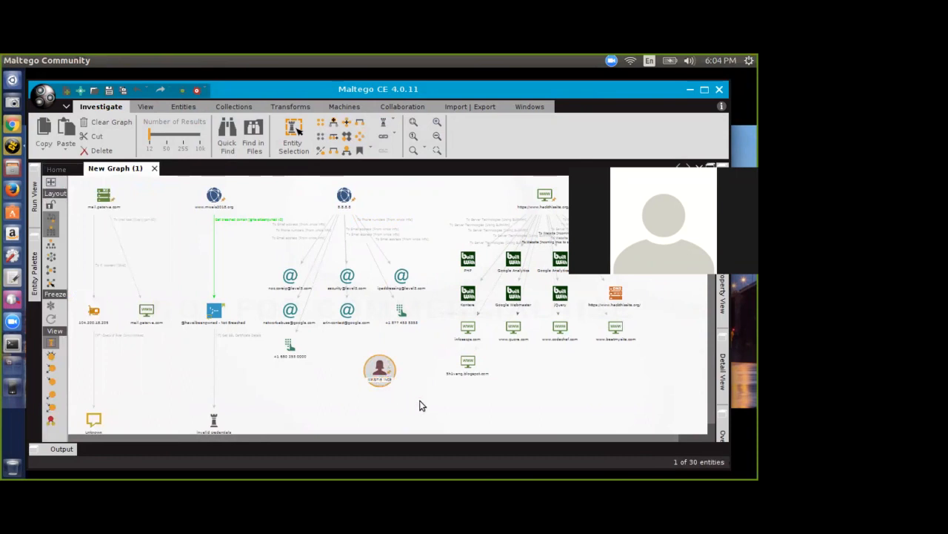
Step: Run the To Email Address [using Search Engine] transform on the new person entity
{"action": "scroll", "coordinate": [420, 404], "scroll_direction": "up", "scroll_amount": 3}
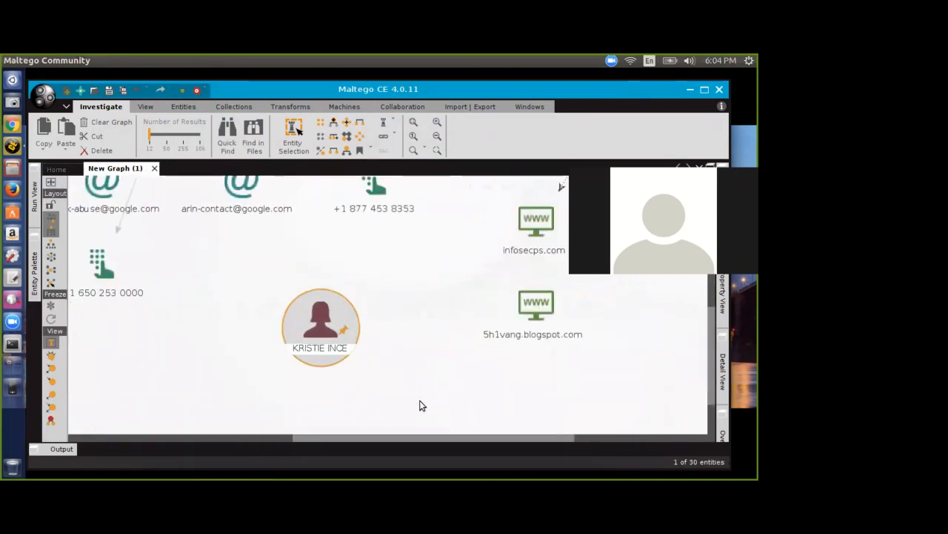
{"action": "right_click", "coordinate": [311, 316]}
{"action": "left_click", "coordinate": [334, 339]}
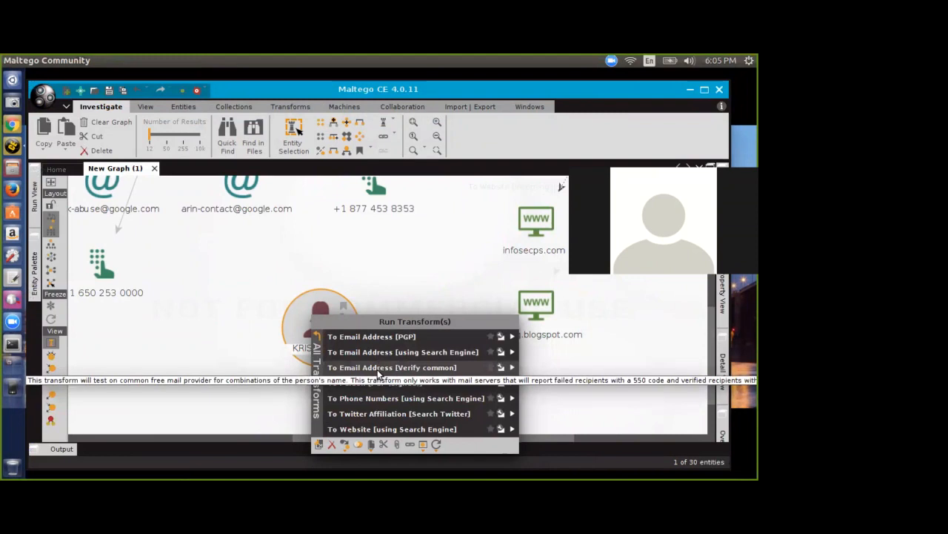
{"action": "left_click", "coordinate": [377, 352]}
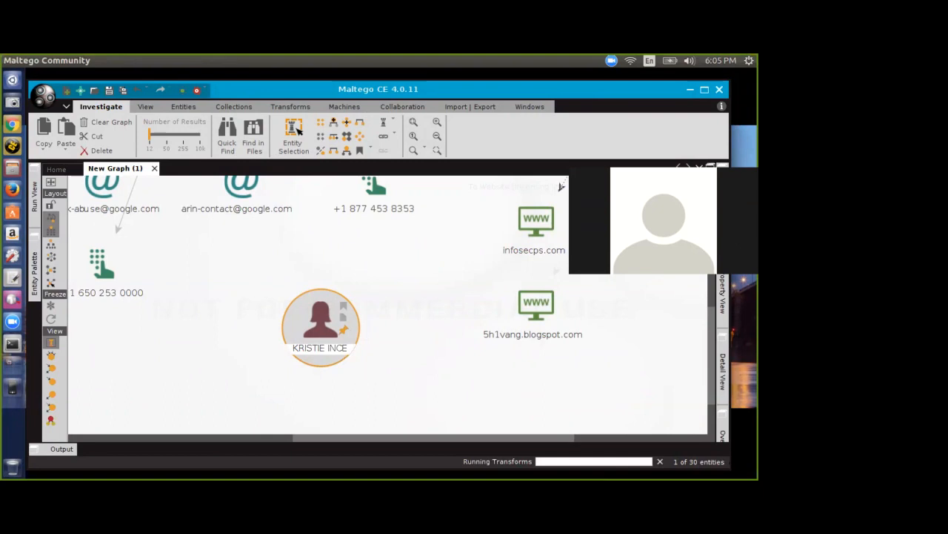
{"action": "left_click_drag", "start_coordinate": [712, 350], "coordinate": [716, 381]}
{"action": "right_click", "coordinate": [302, 246]}
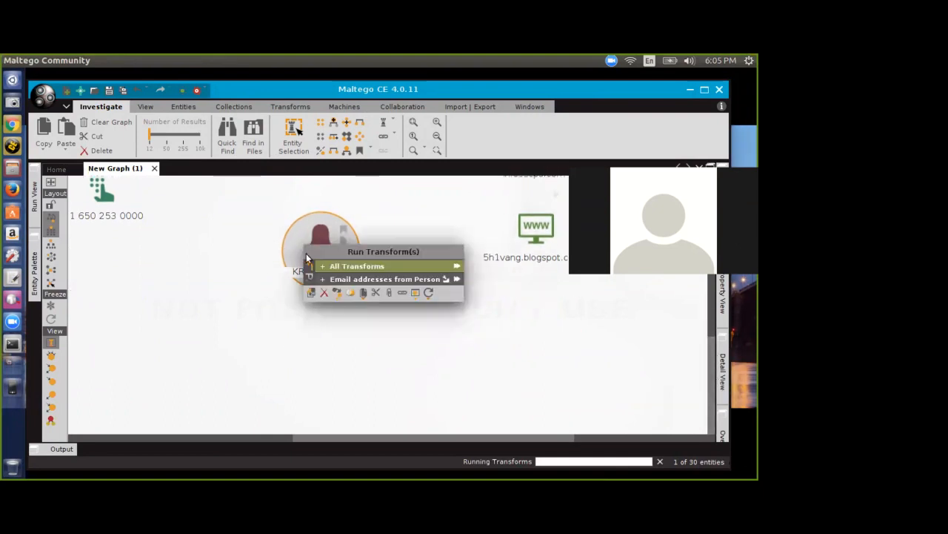
{"action": "left_click", "coordinate": [341, 280]}
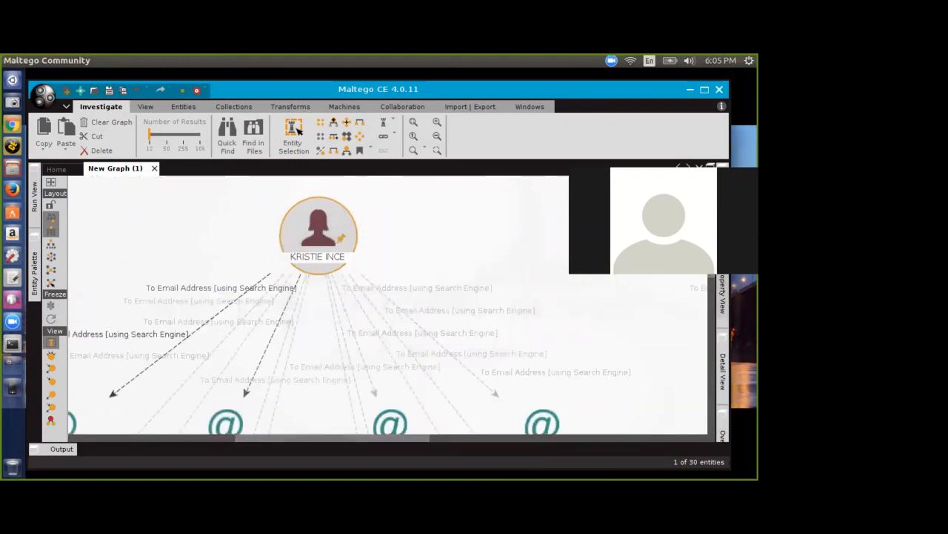
Step: Run the To Phone number [using Search Engine] transform on the person's level3.com e-mail entity
{"action": "left_click_drag", "start_coordinate": [712, 290], "coordinate": [724, 345]}
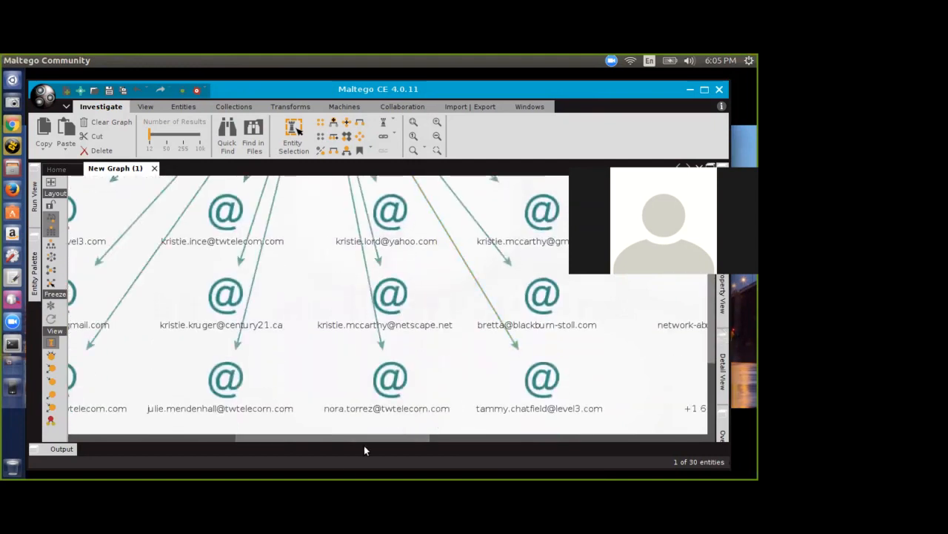
{"action": "left_click_drag", "start_coordinate": [335, 436], "coordinate": [275, 435]}
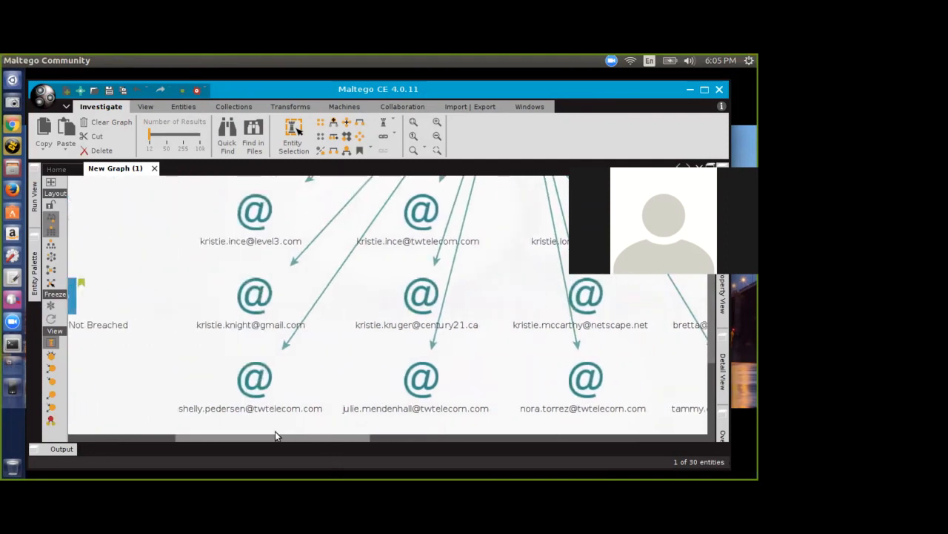
{"action": "left_click", "coordinate": [255, 218]}
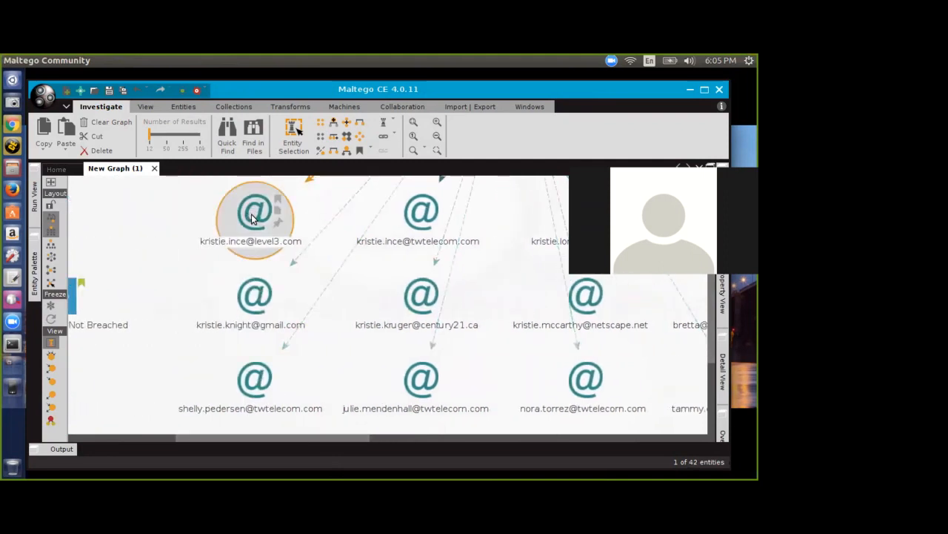
{"action": "right_click", "coordinate": [252, 217]}
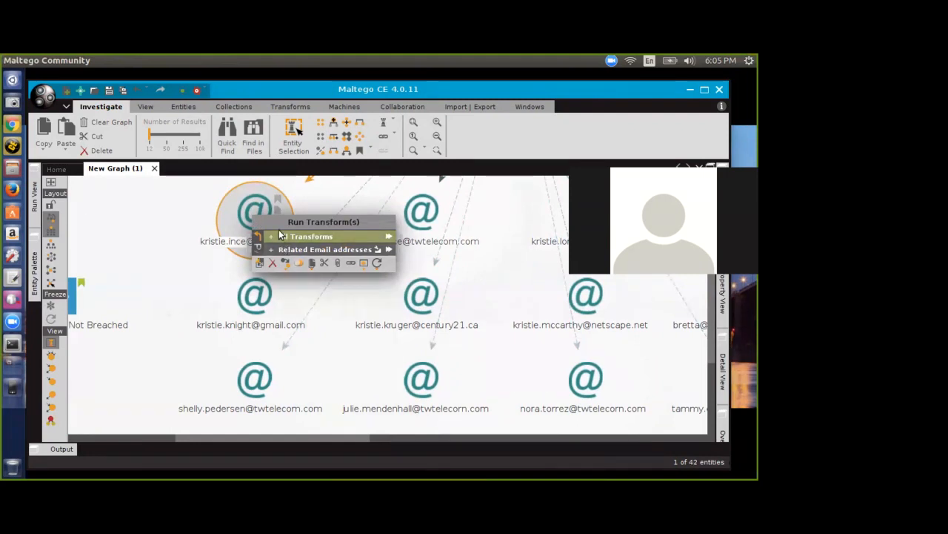
{"action": "left_click", "coordinate": [279, 232]}
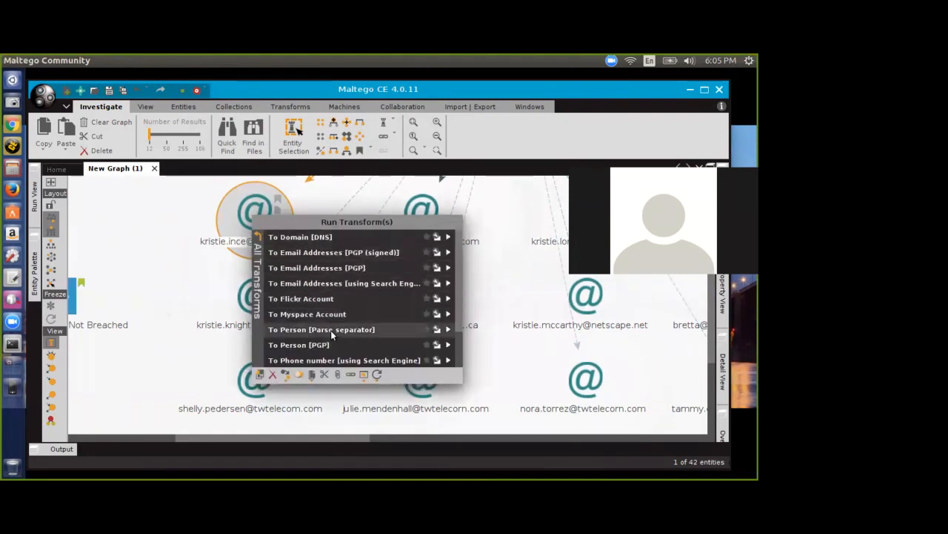
{"action": "scroll", "coordinate": [331, 330], "scroll_direction": "down", "scroll_amount": 1}
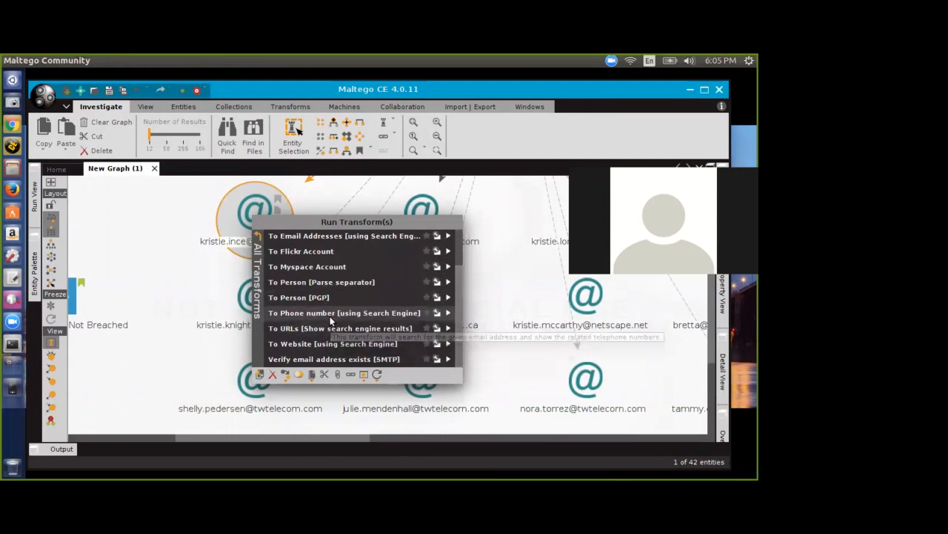
{"action": "left_click", "coordinate": [330, 313]}
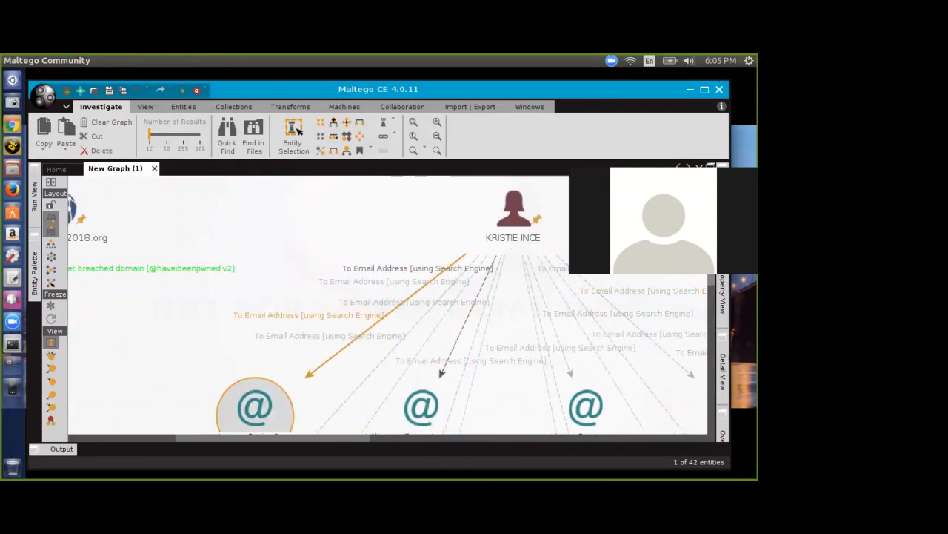
Step: Examine the URLs property in the details of the person's twtelecom.com e-mail entity, then close the details
{"action": "right_click", "coordinate": [237, 310]}
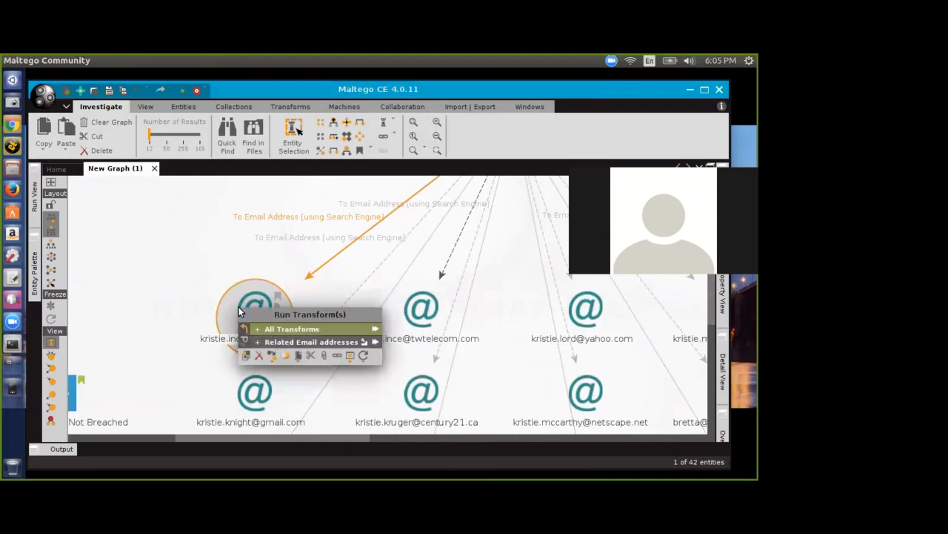
{"action": "double_click", "coordinate": [420, 315]}
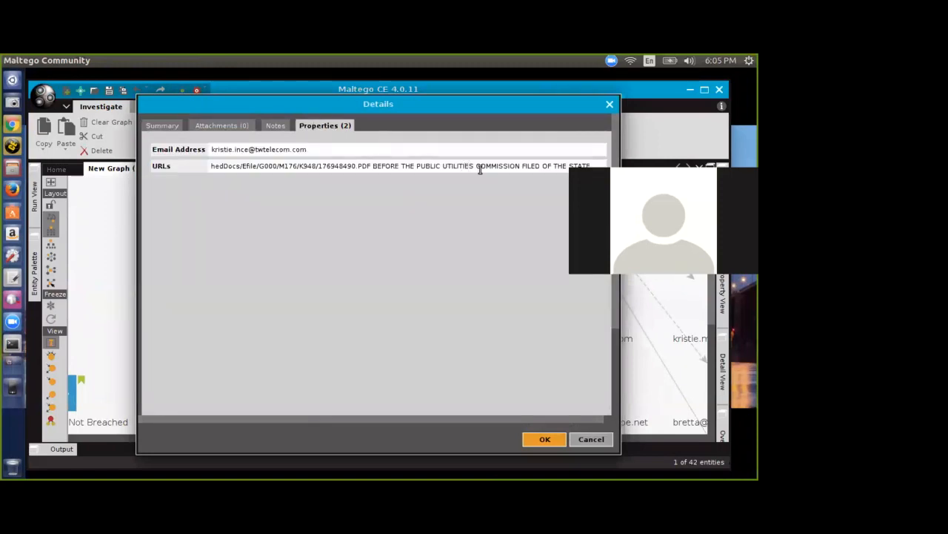
{"action": "left_click", "coordinate": [591, 440]}
Step: Run the To URLs [Show search engine results] transform on the person's twtelecom.com e-mail entity and view the resulting URL entities
{"action": "right_click", "coordinate": [412, 289]}
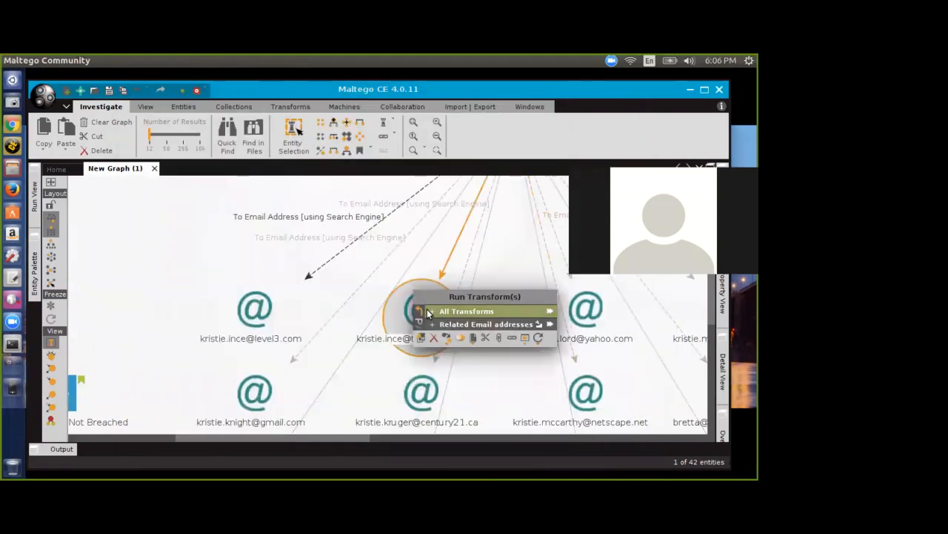
{"action": "left_click", "coordinate": [432, 314]}
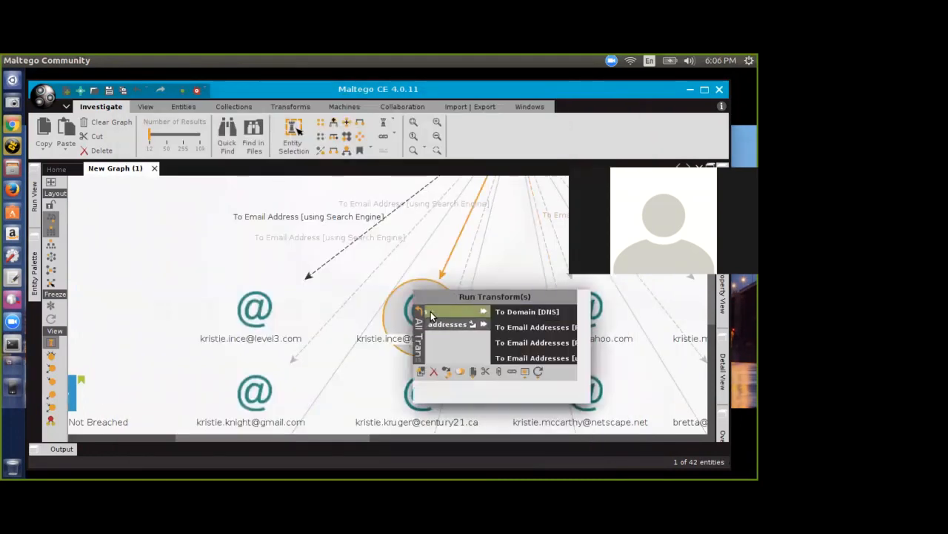
{"action": "scroll", "coordinate": [475, 389], "scroll_direction": "down", "scroll_amount": 1}
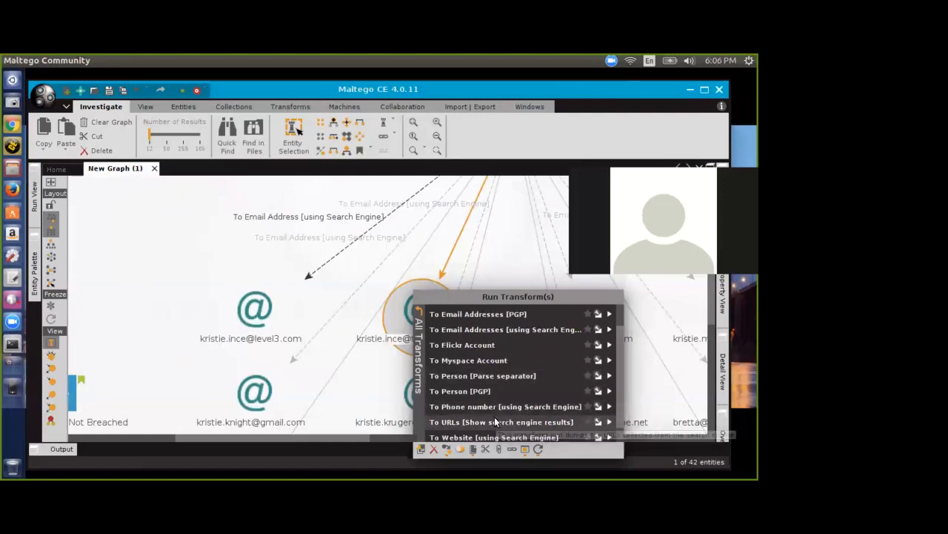
{"action": "left_click", "coordinate": [495, 421]}
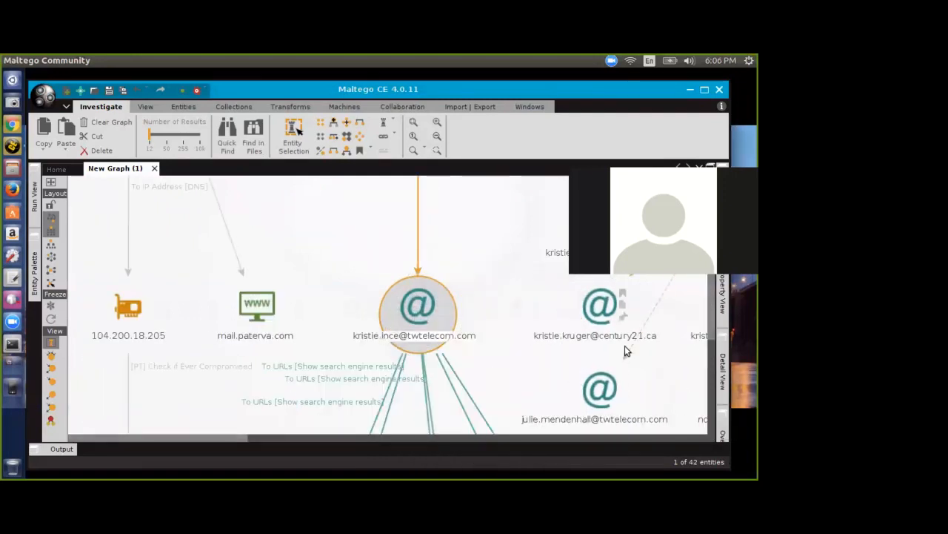
{"action": "left_click_drag", "start_coordinate": [717, 354], "coordinate": [719, 391]}
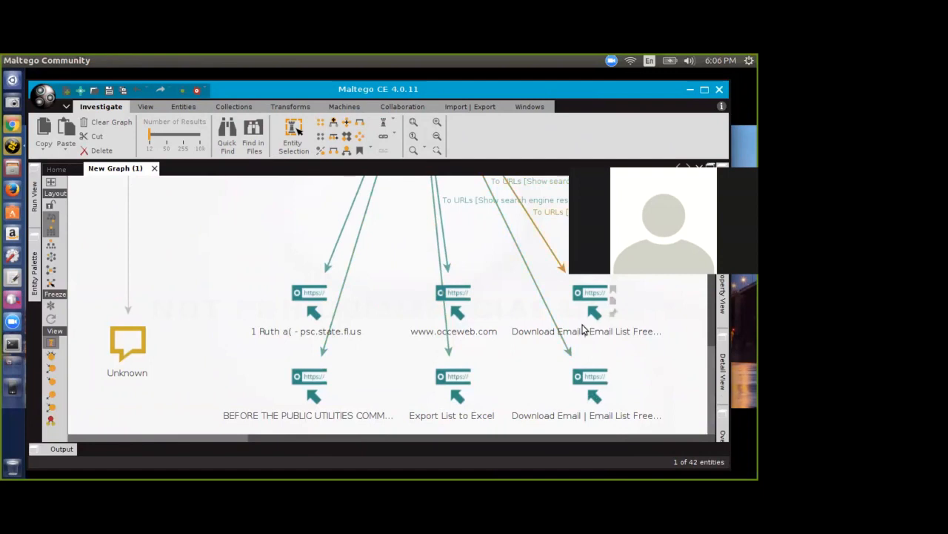
Step: Run the To URLs [Show search engine results] transform on the person's level3.com e-mail entity
{"action": "left_click_drag", "start_coordinate": [714, 383], "coordinate": [714, 254]}
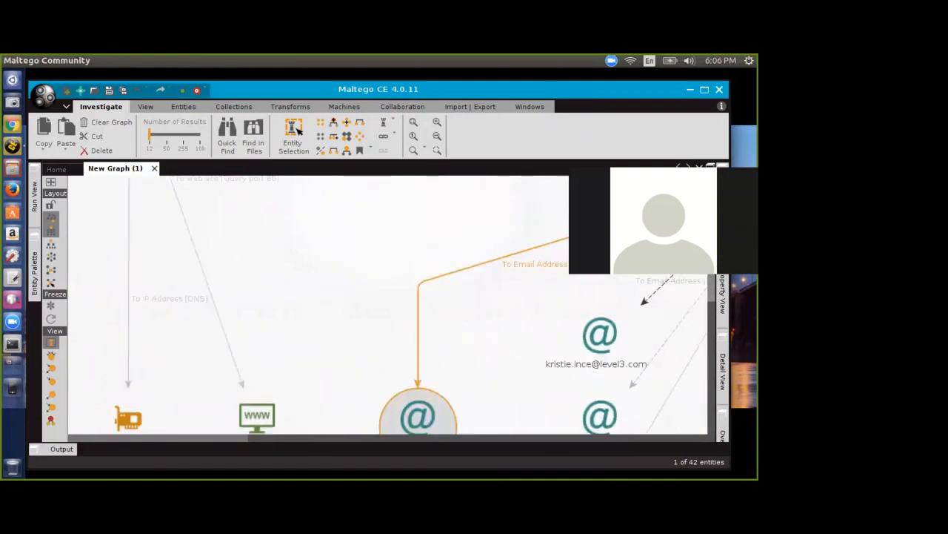
{"action": "right_click", "coordinate": [583, 351]}
{"action": "left_click", "coordinate": [609, 360]}
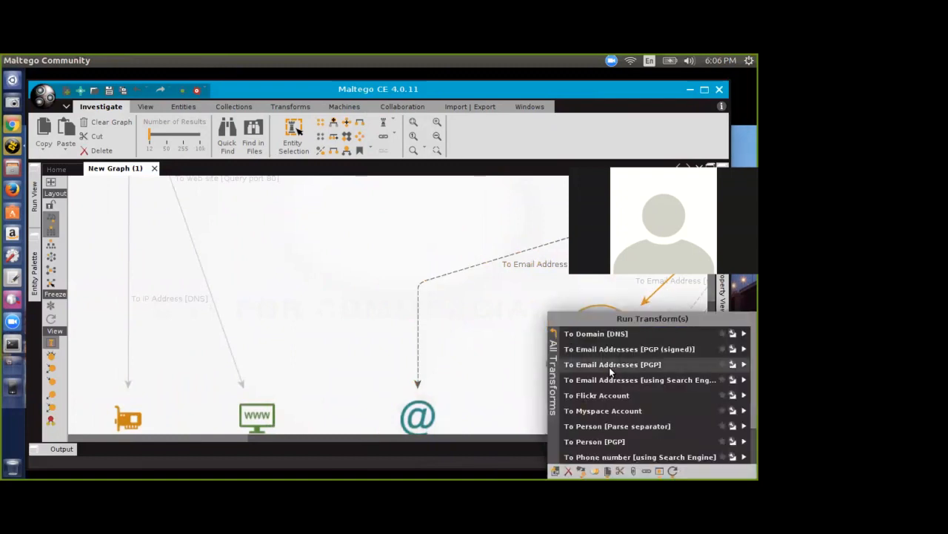
{"action": "scroll", "coordinate": [611, 412], "scroll_direction": "down", "scroll_amount": 3}
{"action": "left_click", "coordinate": [610, 422]}
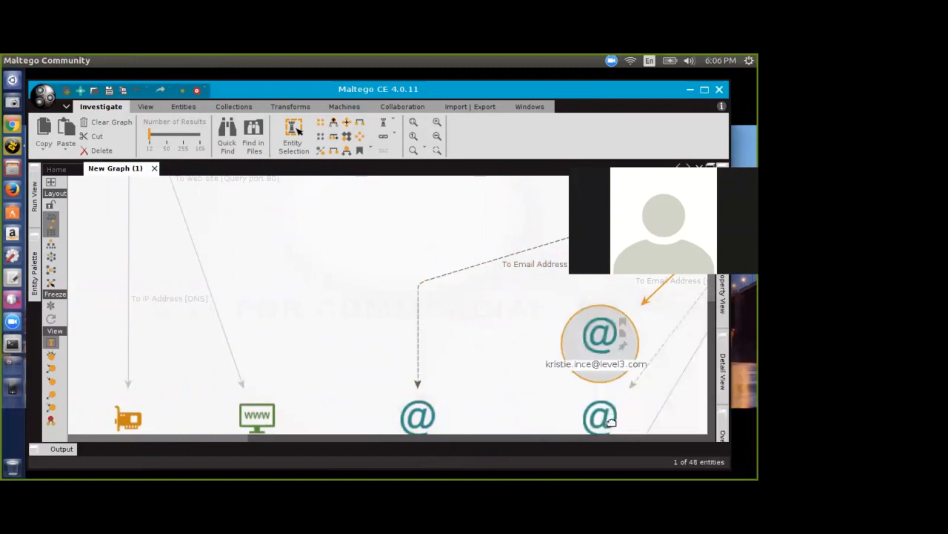
Step: Run the To Server Technologies [Using BuiltWith] transform on the 2016-LEVEL 3 COMMUNICATIONS LLC URL entity and view its results
{"action": "left_click_drag", "start_coordinate": [711, 288], "coordinate": [707, 403]}
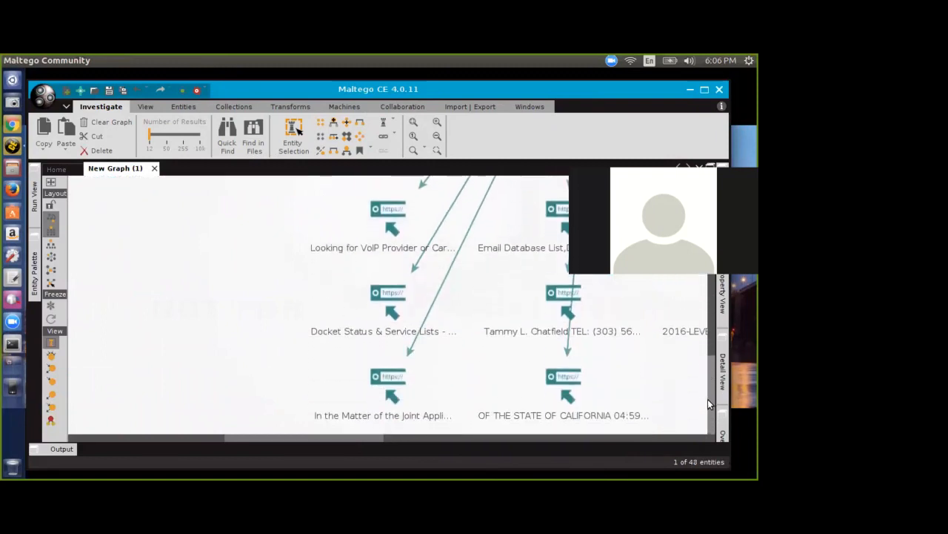
{"action": "left_click_drag", "start_coordinate": [366, 437], "coordinate": [429, 440]}
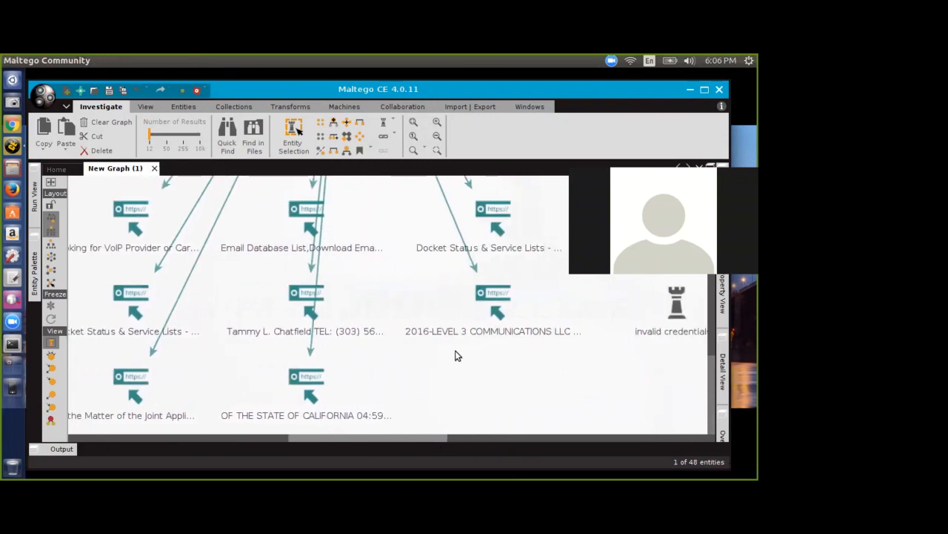
{"action": "left_click", "coordinate": [482, 298]}
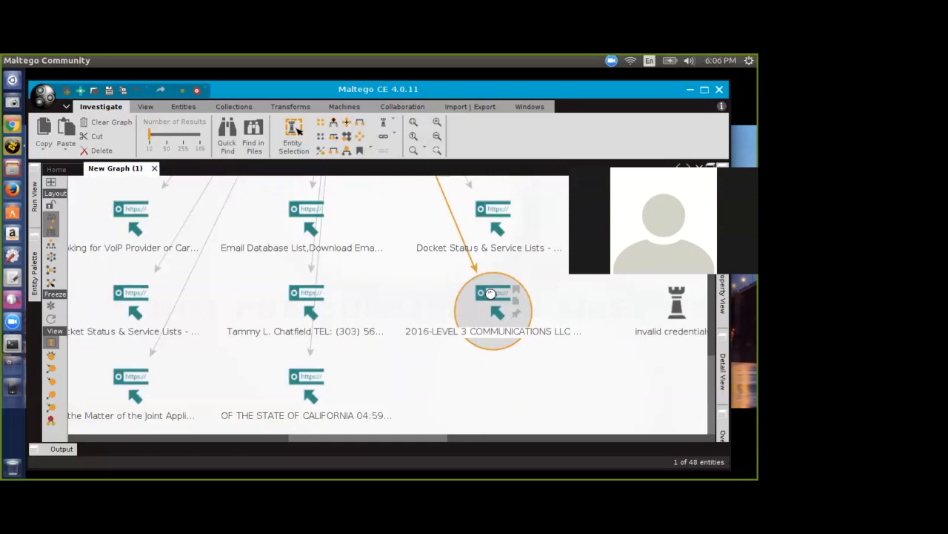
{"action": "right_click", "coordinate": [489, 298]}
{"action": "left_click", "coordinate": [511, 318]}
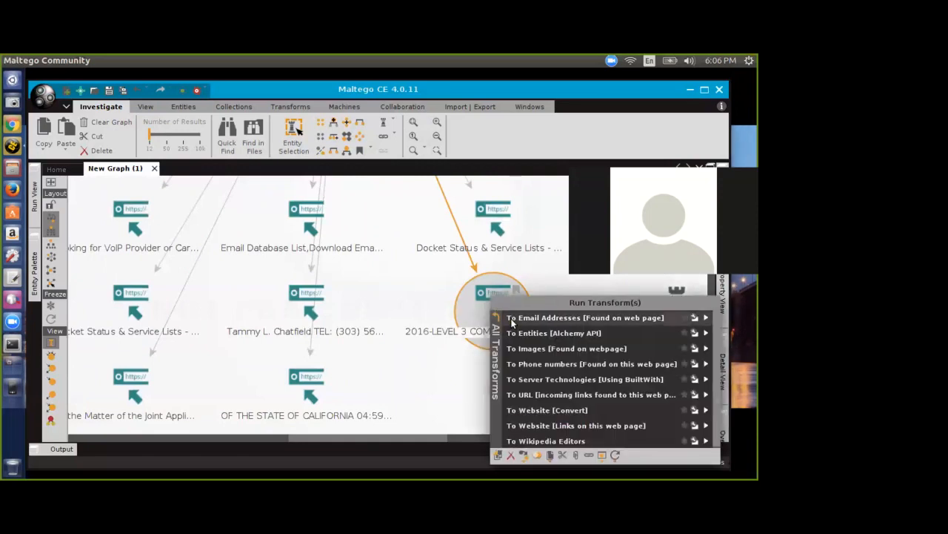
{"action": "left_click", "coordinate": [554, 379]}
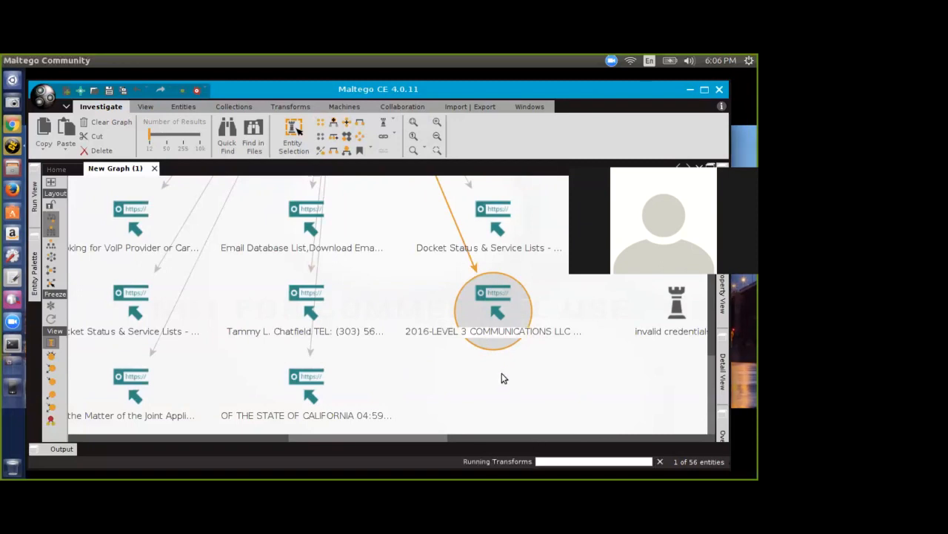
{"action": "right_click", "coordinate": [483, 304]}
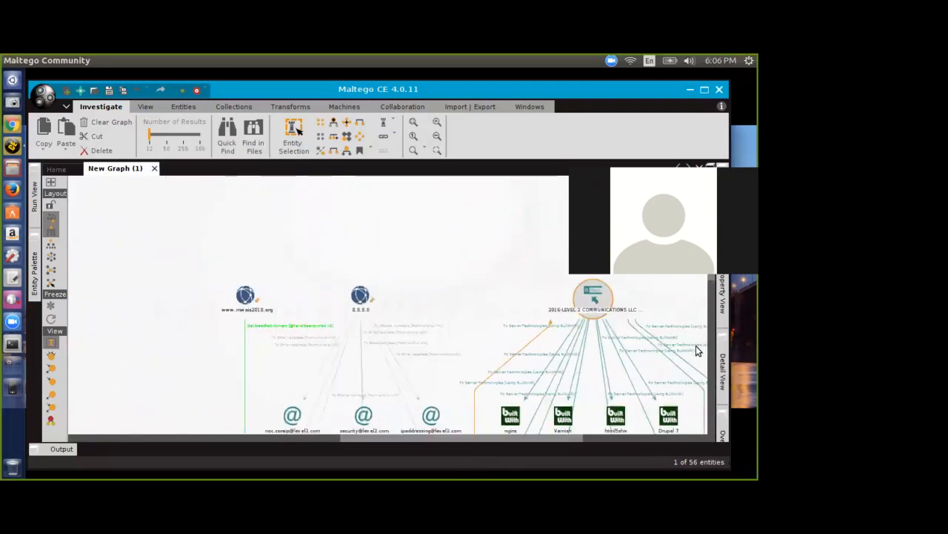
{"action": "scroll", "coordinate": [696, 345], "scroll_direction": "up", "scroll_amount": 3}
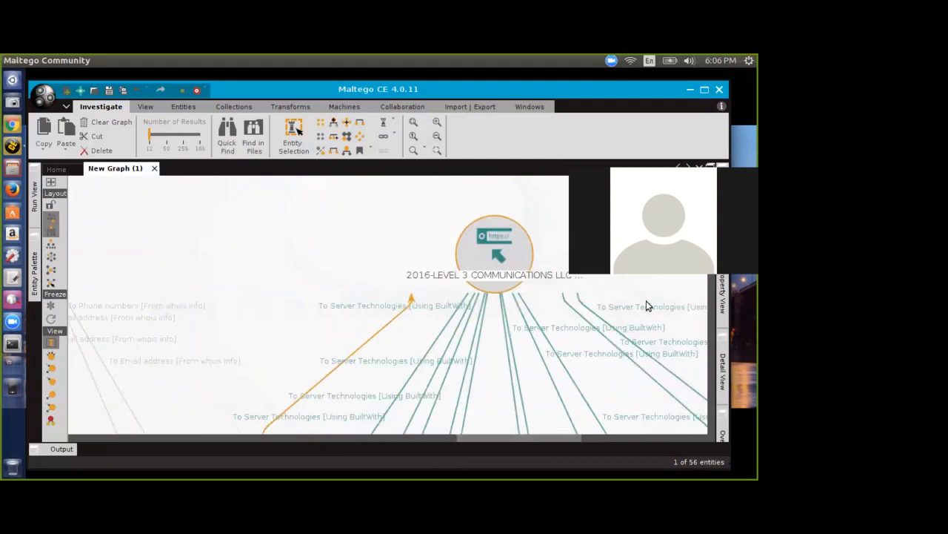
{"action": "mouse_move", "coordinate": [712, 212]}
{"action": "left_mouse_down"}
{"action": "mouse_move", "coordinate": [721, 346]}
{"action": "mouse_move", "coordinate": [718, 209]}
{"action": "mouse_move", "coordinate": [718, 219]}
{"action": "left_mouse_up"}
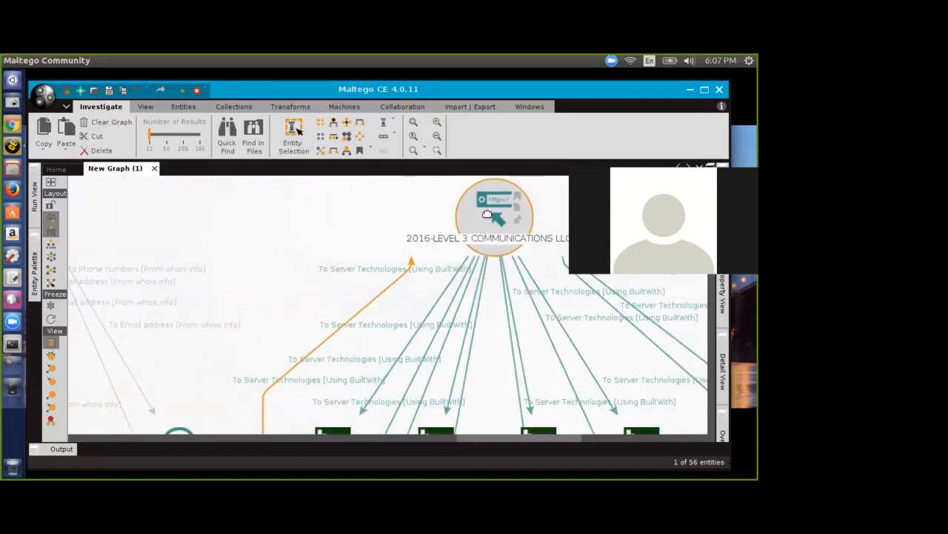
Step: Return to the person's level3.com e-mail entity and run the To Phone number [using Search Engine] transform on it again
{"action": "left_click_drag", "start_coordinate": [713, 226], "coordinate": [699, 311]}
{"action": "left_click_drag", "start_coordinate": [488, 438], "coordinate": [403, 438]}
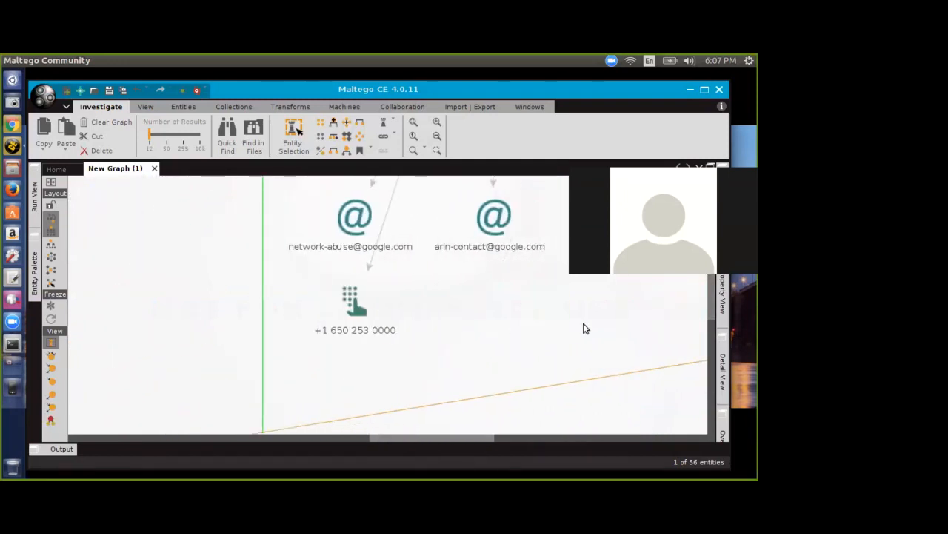
{"action": "scroll", "coordinate": [666, 345], "scroll_direction": "down", "scroll_amount": 5}
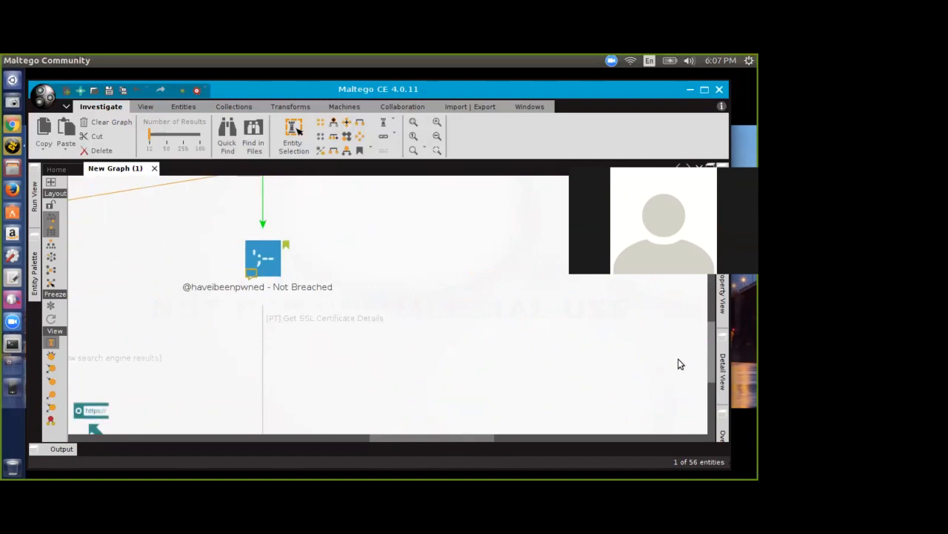
{"action": "left_click_drag", "start_coordinate": [445, 440], "coordinate": [370, 437]}
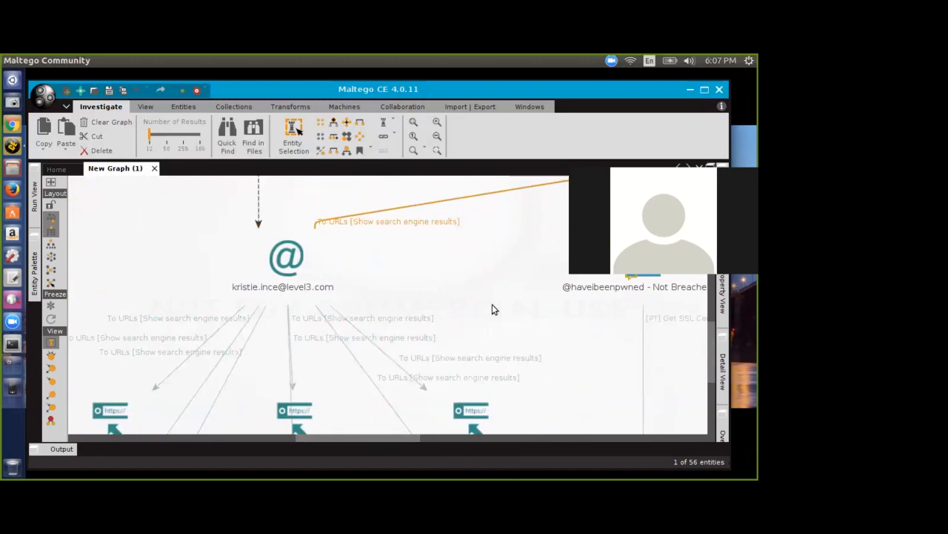
{"action": "scroll", "coordinate": [492, 304], "scroll_direction": "down", "scroll_amount": 5}
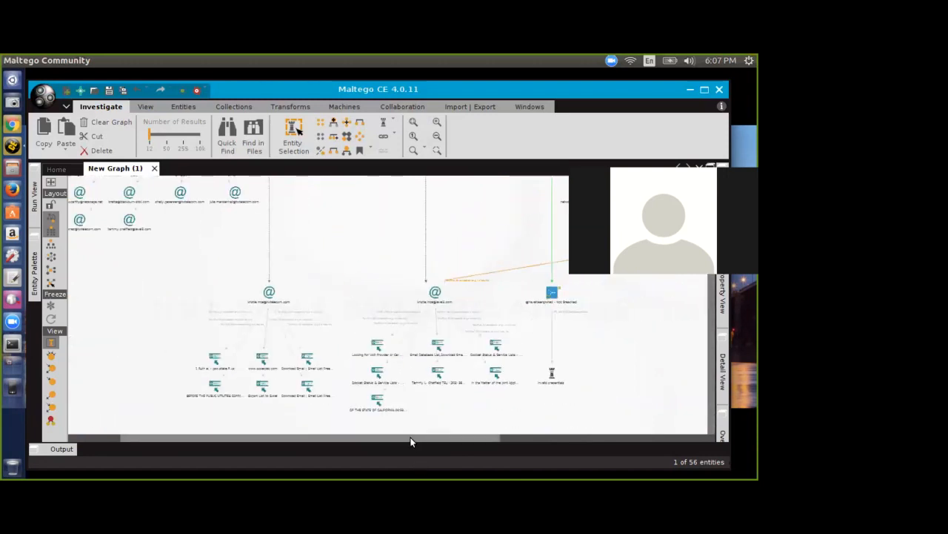
{"action": "left_click_drag", "start_coordinate": [411, 437], "coordinate": [370, 438]}
{"action": "scroll", "coordinate": [452, 415], "scroll_direction": "up", "scroll_amount": 5}
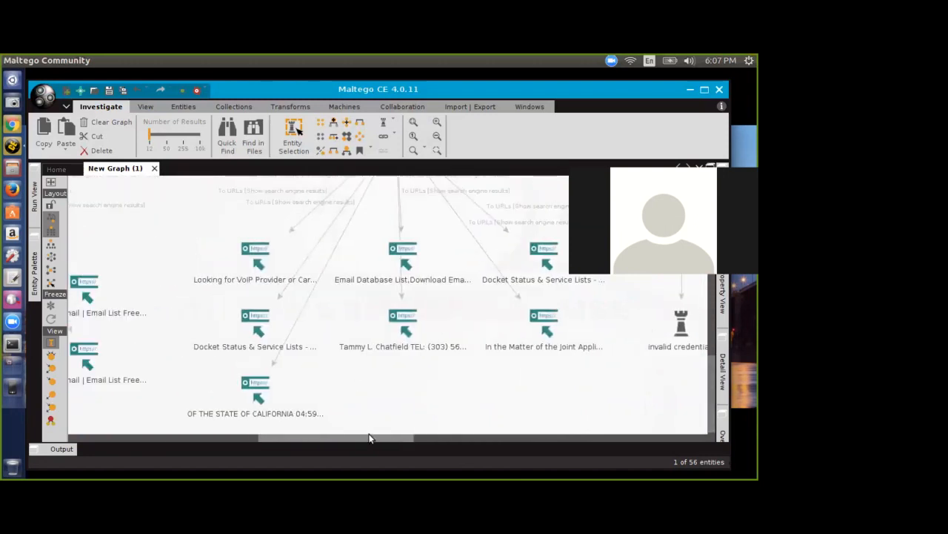
{"action": "scroll", "coordinate": [391, 412], "scroll_direction": "up", "scroll_amount": 2}
{"action": "left_click_drag", "start_coordinate": [710, 389], "coordinate": [684, 314]}
{"action": "left_click", "coordinate": [396, 365]}
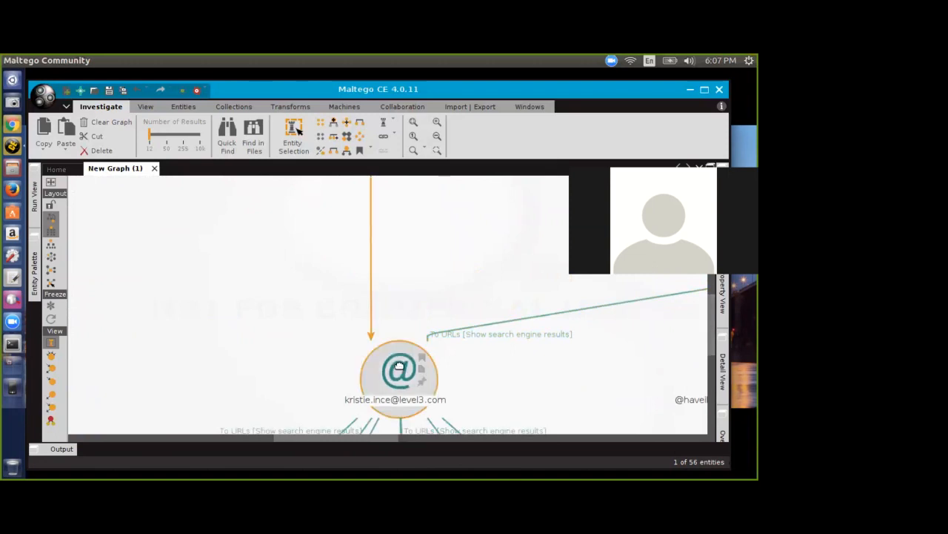
{"action": "right_click", "coordinate": [400, 363]}
{"action": "left_click", "coordinate": [464, 387]}
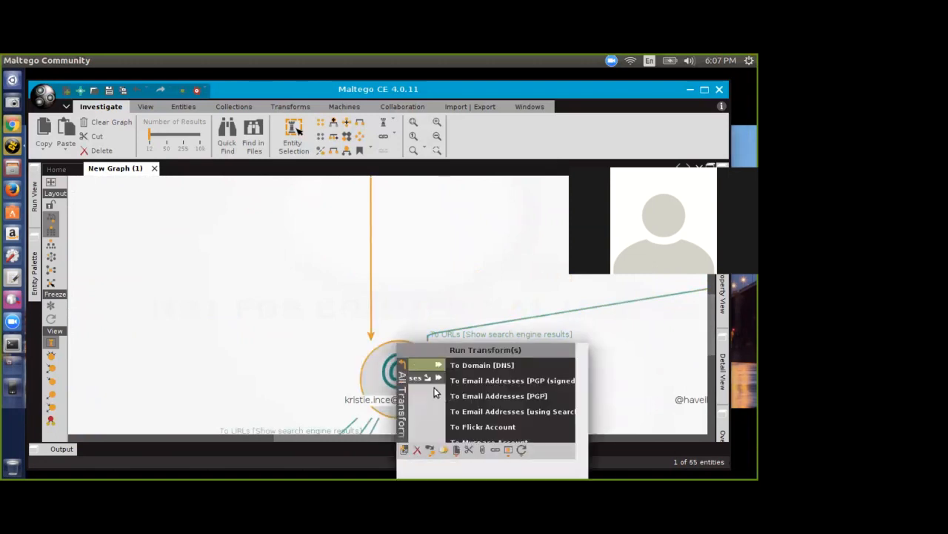
{"action": "scroll", "coordinate": [461, 385], "scroll_direction": "down", "scroll_amount": 3}
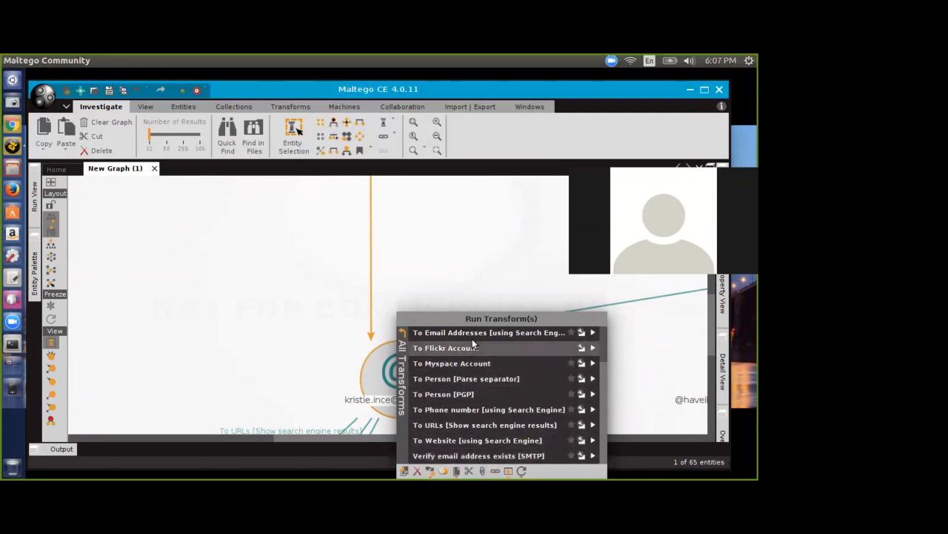
{"action": "left_click", "coordinate": [484, 409]}
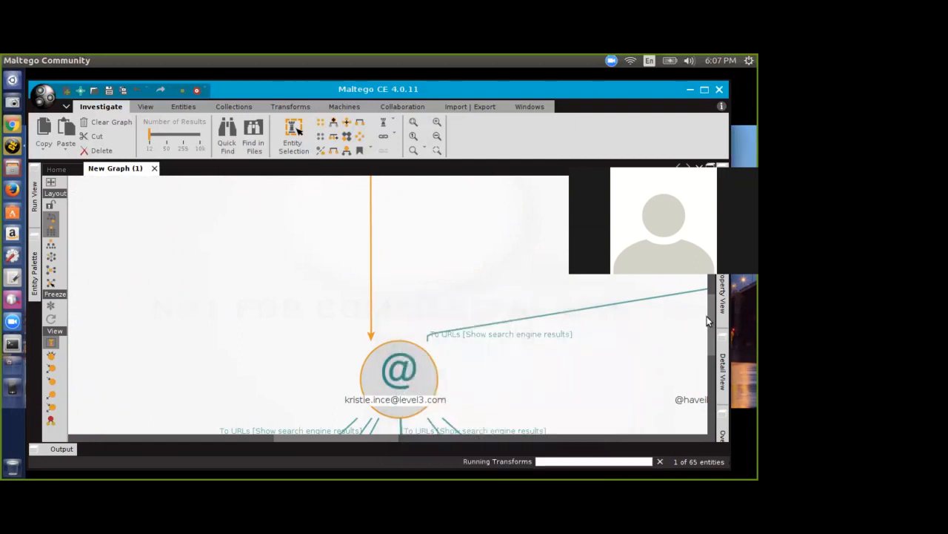
Step: Run the To Phone numbers [From whois info] transform from the domain owner details set on the 8.8.8.8 domain entity
{"action": "left_click_drag", "start_coordinate": [712, 318], "coordinate": [702, 249]}
{"action": "left_click_drag", "start_coordinate": [418, 437], "coordinate": [472, 432]}
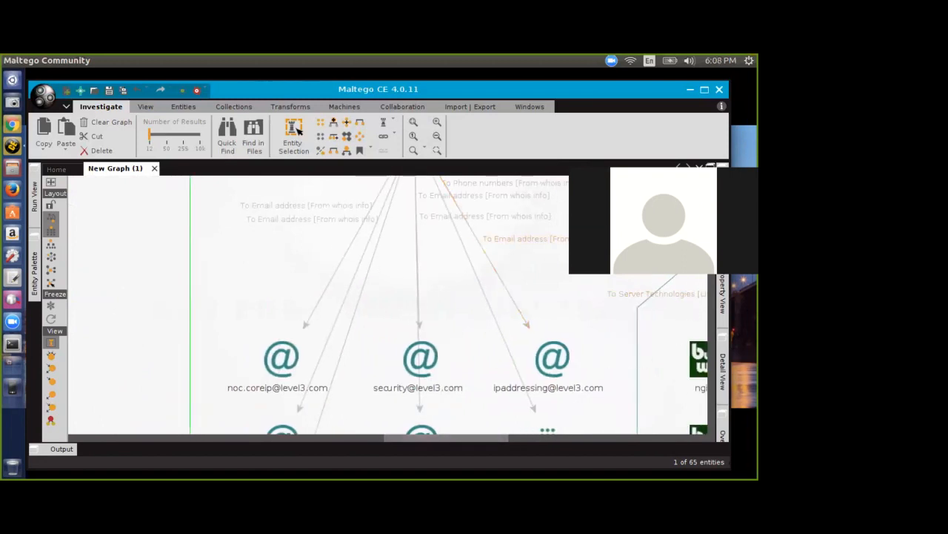
{"action": "scroll", "coordinate": [659, 294], "scroll_direction": "up", "scroll_amount": 3}
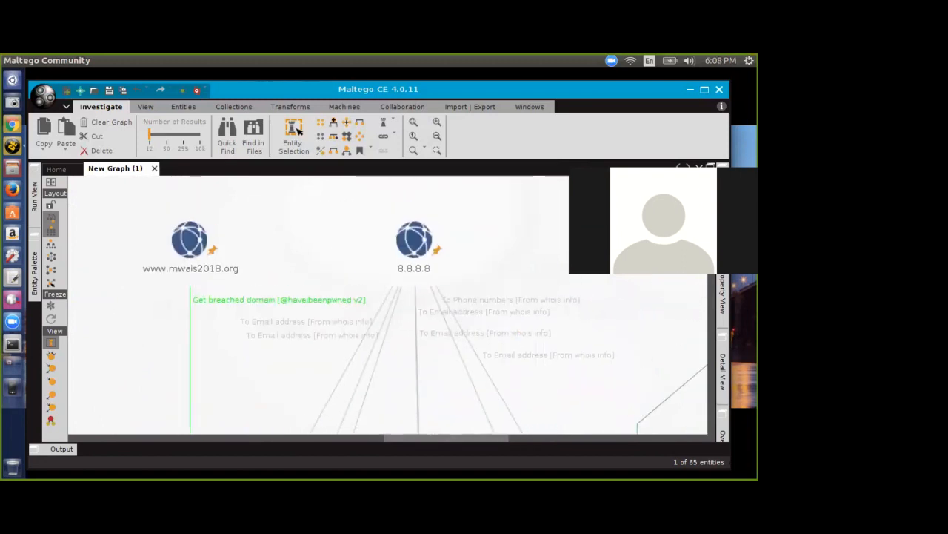
{"action": "scroll", "coordinate": [446, 248], "scroll_direction": "down", "scroll_amount": 1}
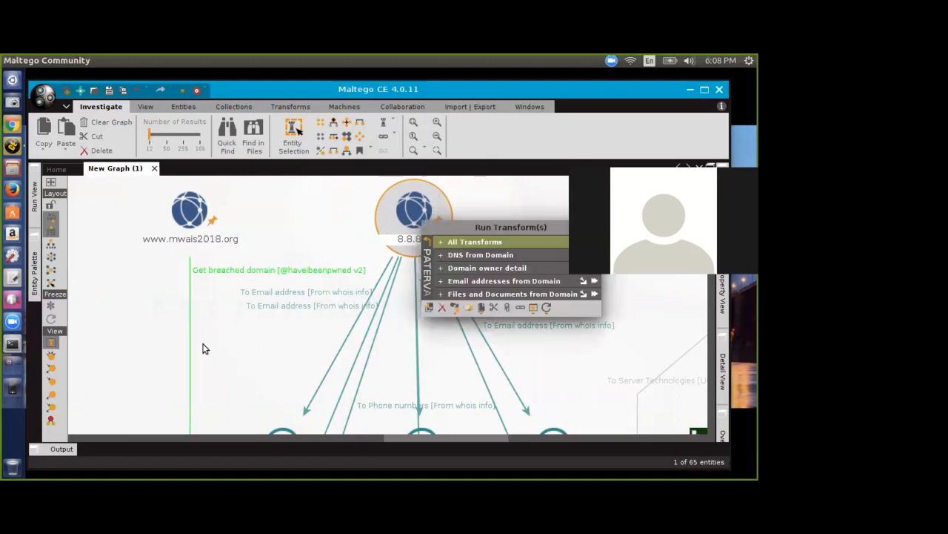
{"action": "left_click", "coordinate": [468, 268]}
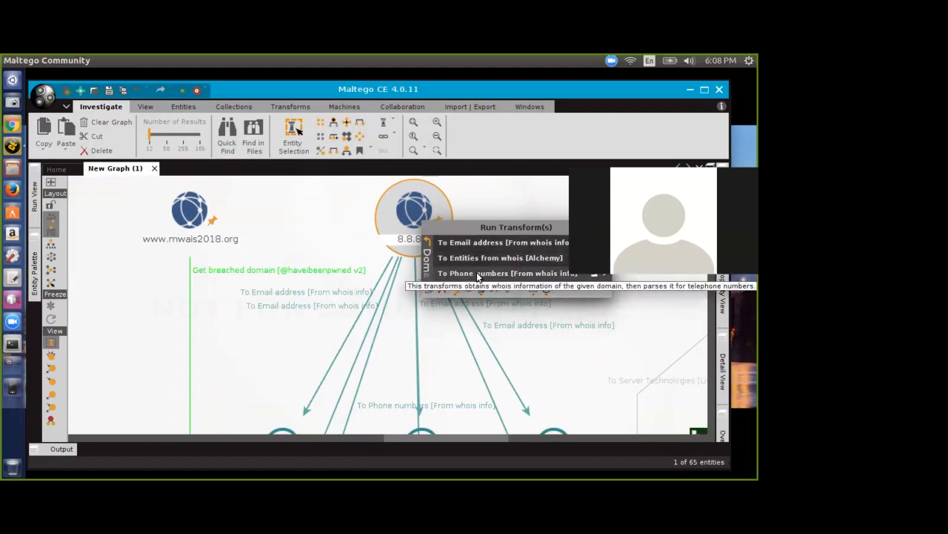
{"action": "left_click", "coordinate": [477, 273]}
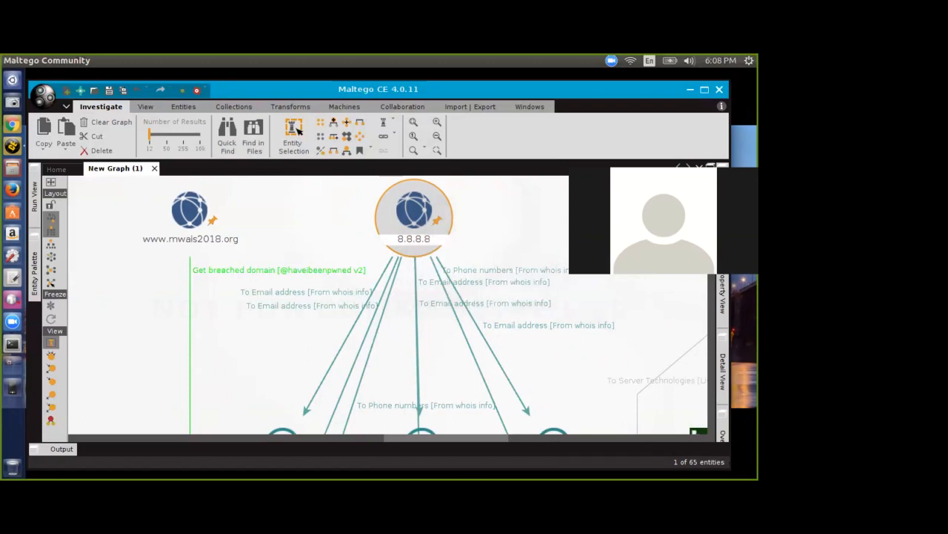
Step: Run the To Files (Interesting) [using Search Engine] transform on the 8.8.8.8 domain entity
{"action": "scroll", "coordinate": [389, 305], "scroll_direction": "down", "scroll_amount": 5}
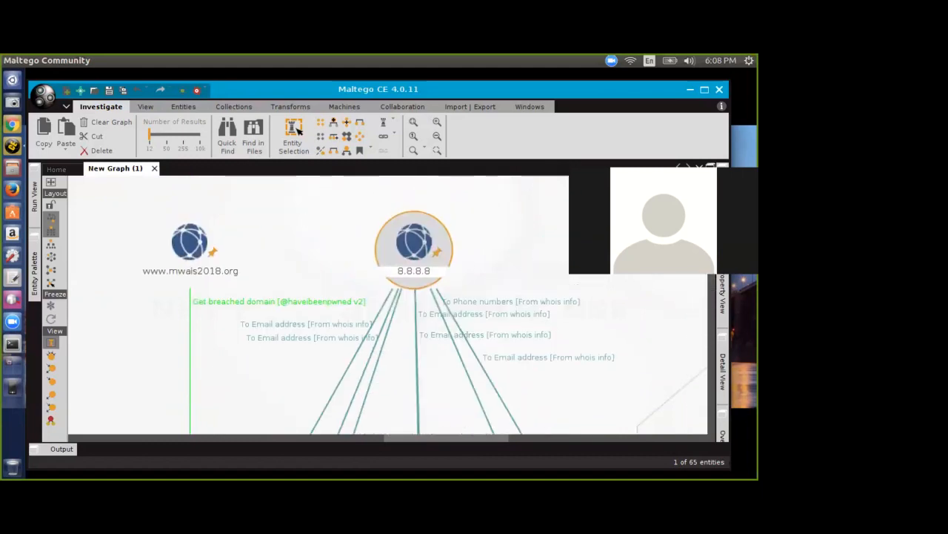
{"action": "right_click", "coordinate": [420, 234]}
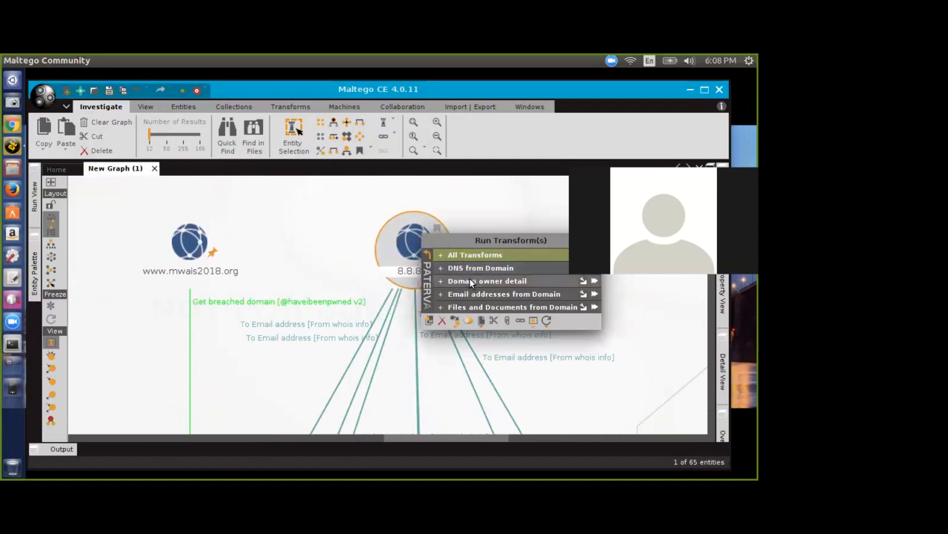
{"action": "left_click", "coordinate": [476, 305]}
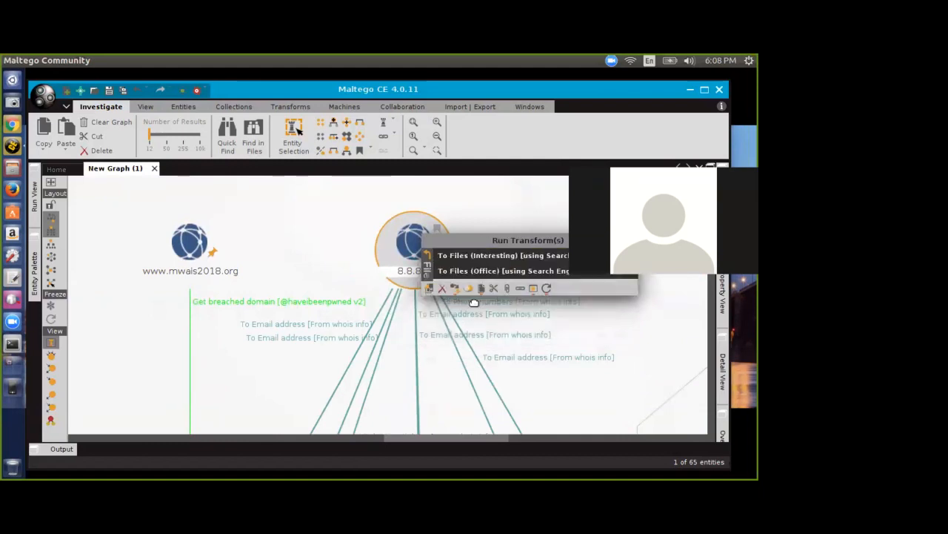
{"action": "left_click", "coordinate": [483, 257]}
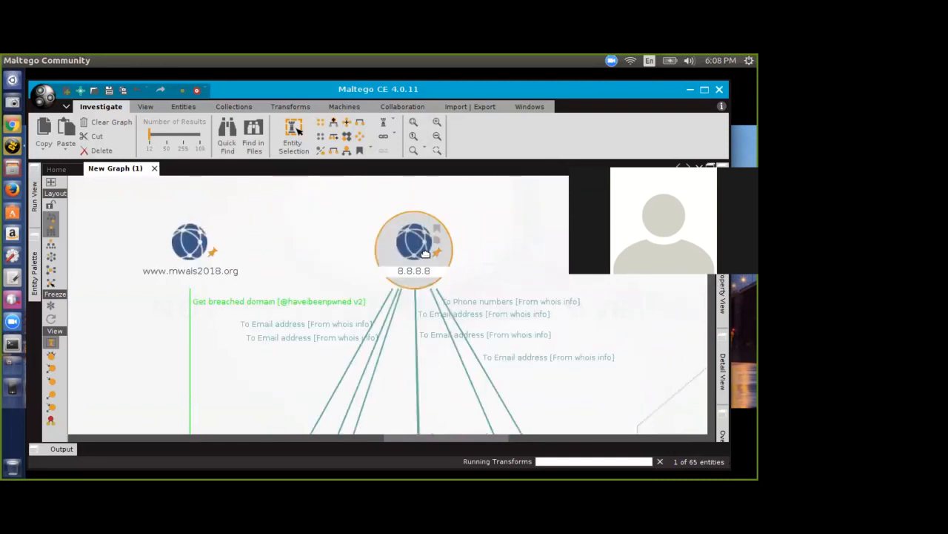
Step: Run another transform from the Files and Documents from Domain set on the 8.8.8.8 domain entity
{"action": "right_click", "coordinate": [424, 253]}
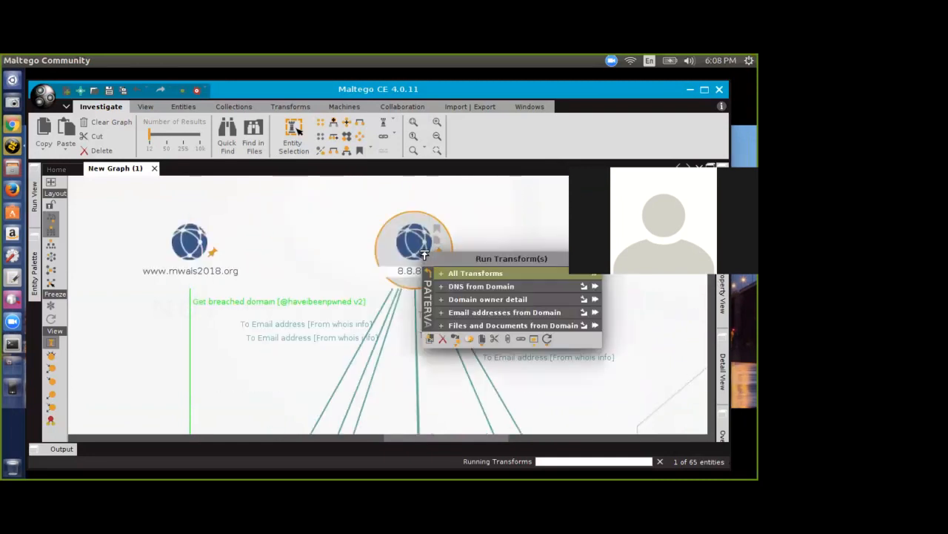
{"action": "left_click", "coordinate": [489, 326]}
{"action": "left_click", "coordinate": [490, 291]}
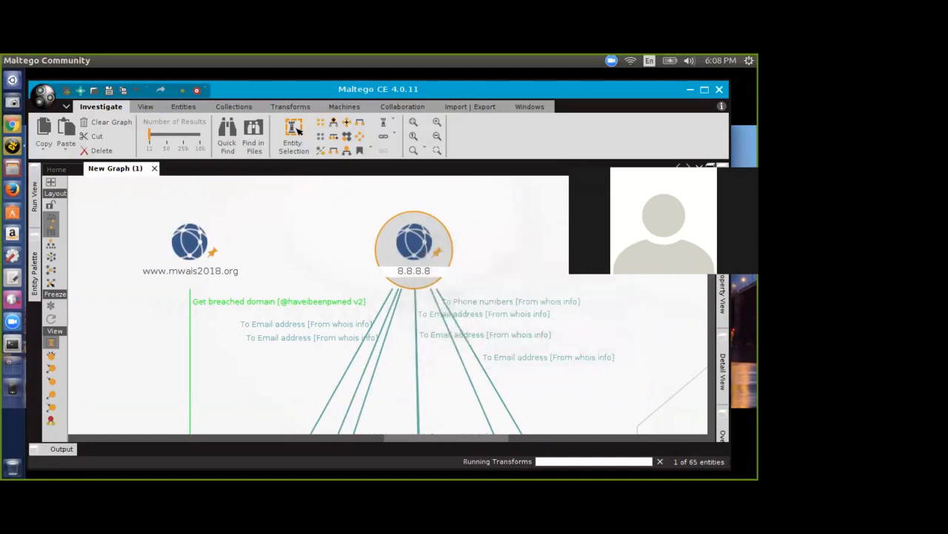
Step: Return to the person's level3.com e-mail entity and run the To Person [PGP] transform on it
{"action": "left_click_drag", "start_coordinate": [712, 236], "coordinate": [697, 338]}
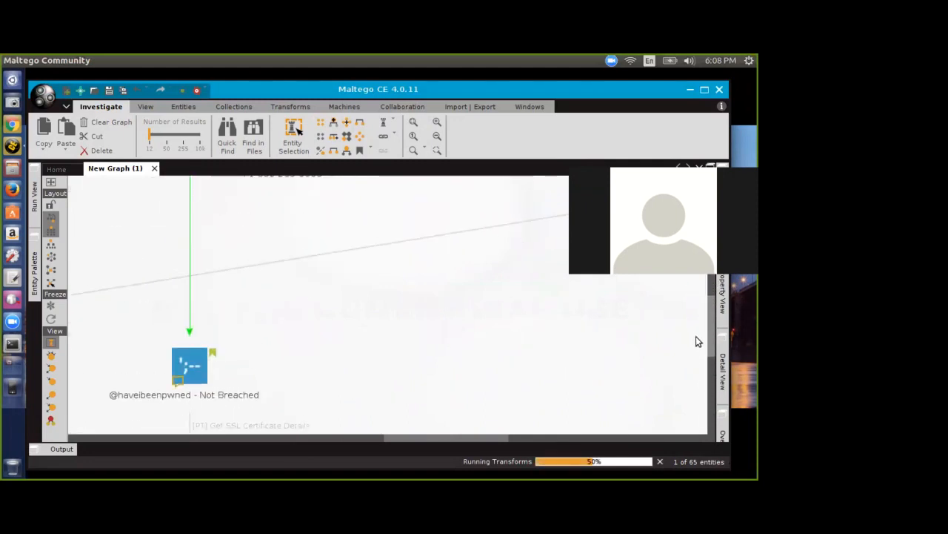
{"action": "left_click_drag", "start_coordinate": [425, 437], "coordinate": [333, 422]}
{"action": "left_click", "coordinate": [314, 360]}
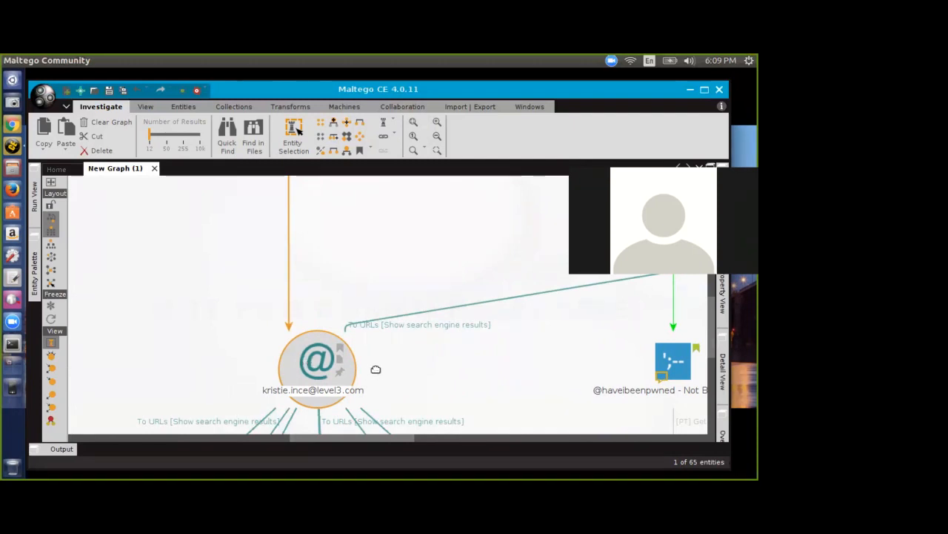
{"action": "right_click", "coordinate": [318, 356]}
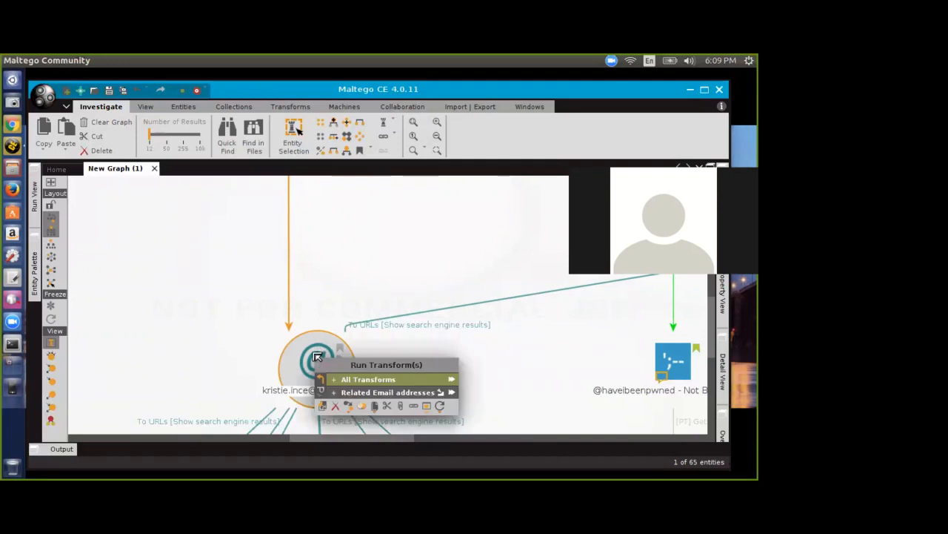
{"action": "left_click", "coordinate": [368, 379]}
{"action": "scroll", "coordinate": [387, 397], "scroll_direction": "down", "scroll_amount": 3}
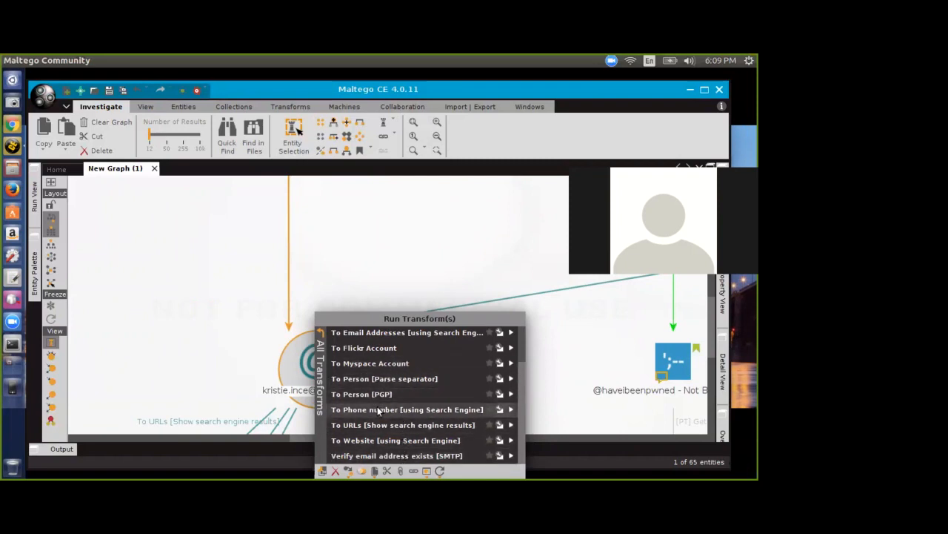
{"action": "scroll", "coordinate": [396, 455], "scroll_direction": "up", "scroll_amount": 3}
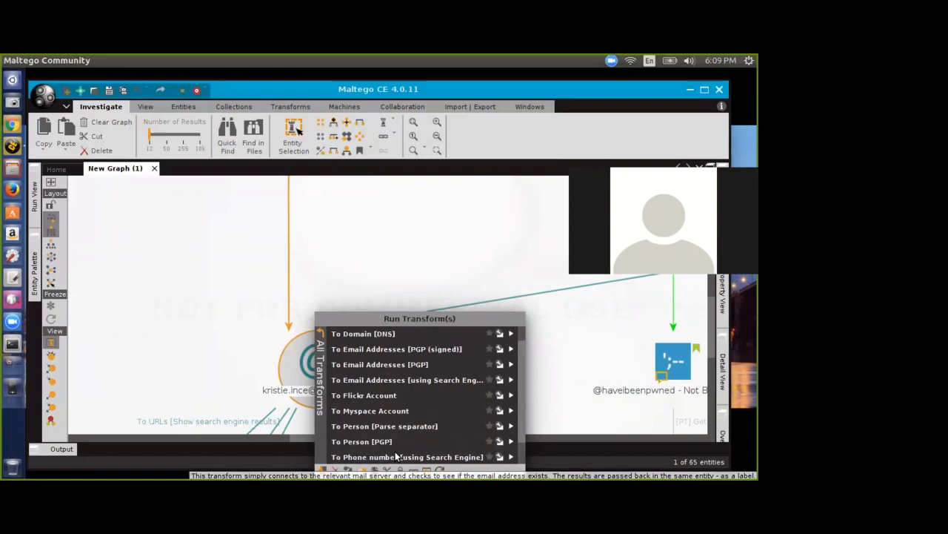
{"action": "left_click", "coordinate": [321, 337]}
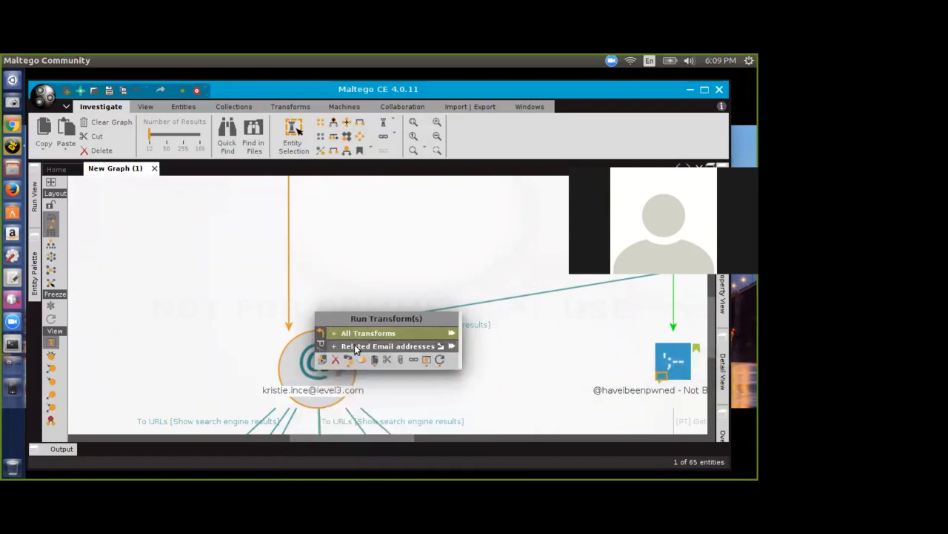
{"action": "left_click", "coordinate": [356, 348]}
{"action": "left_click", "coordinate": [320, 335]}
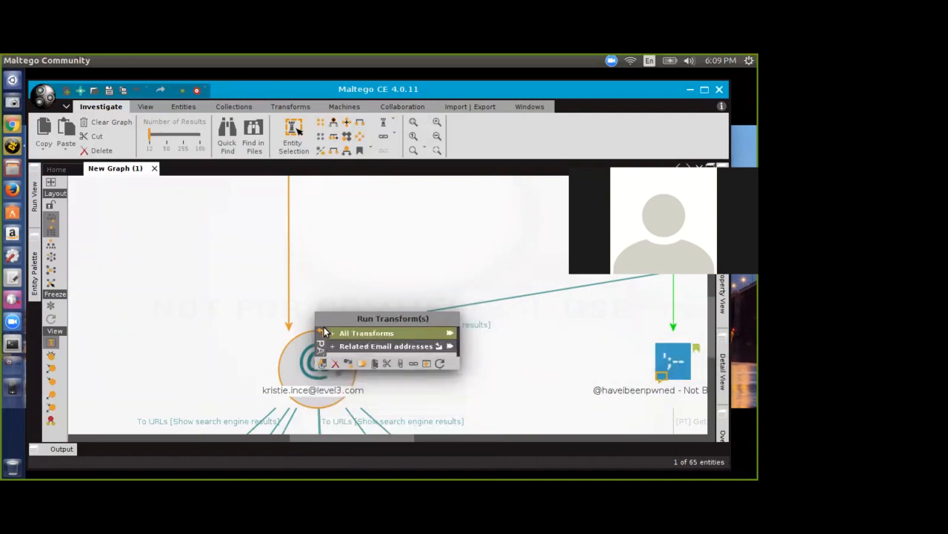
{"action": "left_click", "coordinate": [342, 333]}
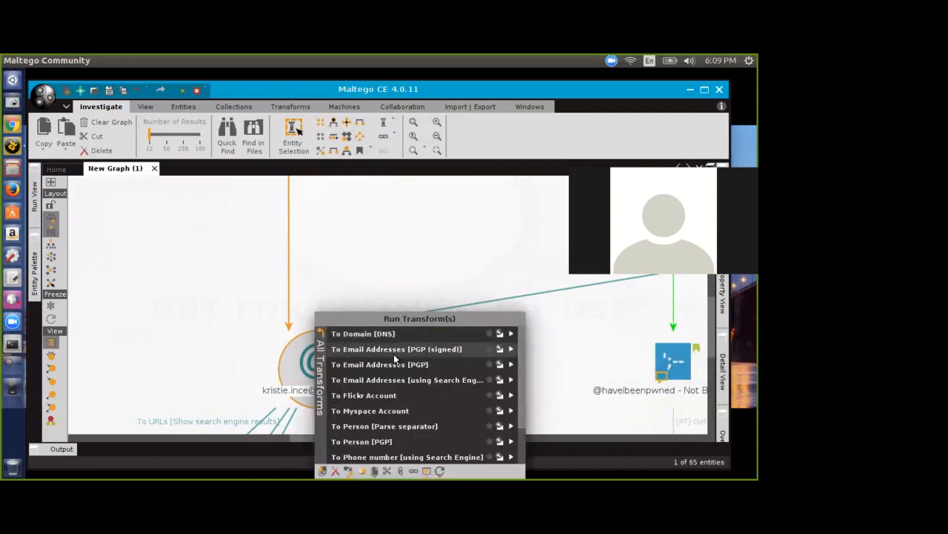
{"action": "scroll", "coordinate": [403, 393], "scroll_direction": "down", "scroll_amount": 1}
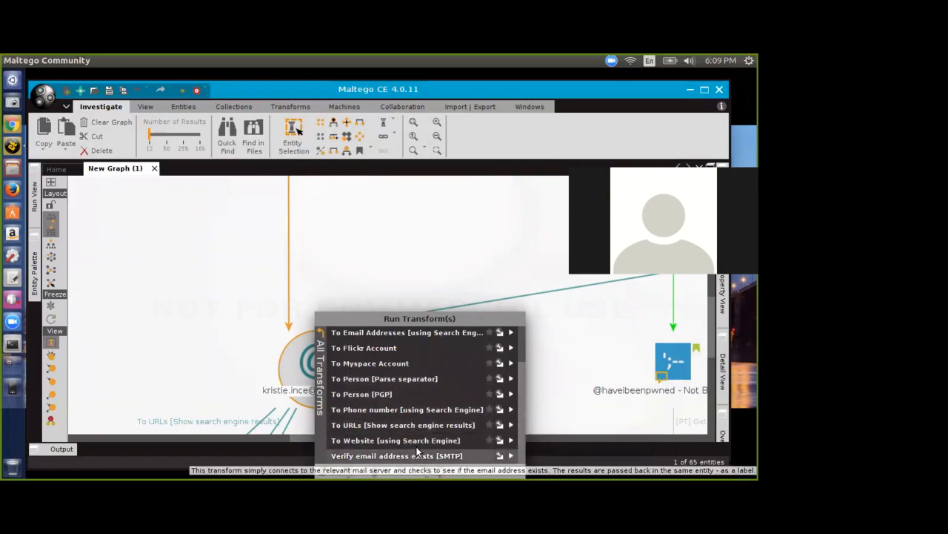
{"action": "left_click", "coordinate": [378, 394]}
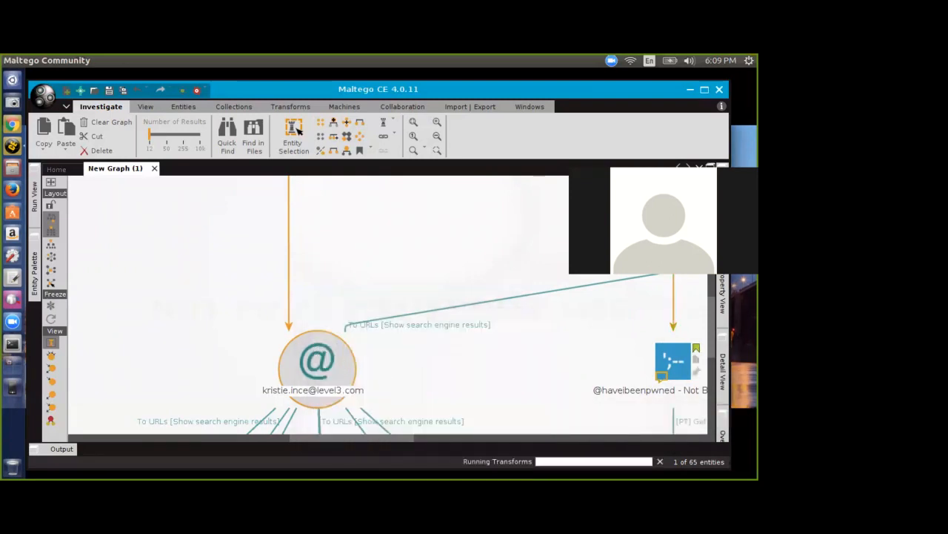
Step: Look through the e-mail addresses linked to the contact person and inspect the URLs property of one Gmail address entity
{"action": "left_click_drag", "start_coordinate": [708, 311], "coordinate": [599, 435]}
{"action": "left_click_drag", "start_coordinate": [427, 444], "coordinate": [229, 437]}
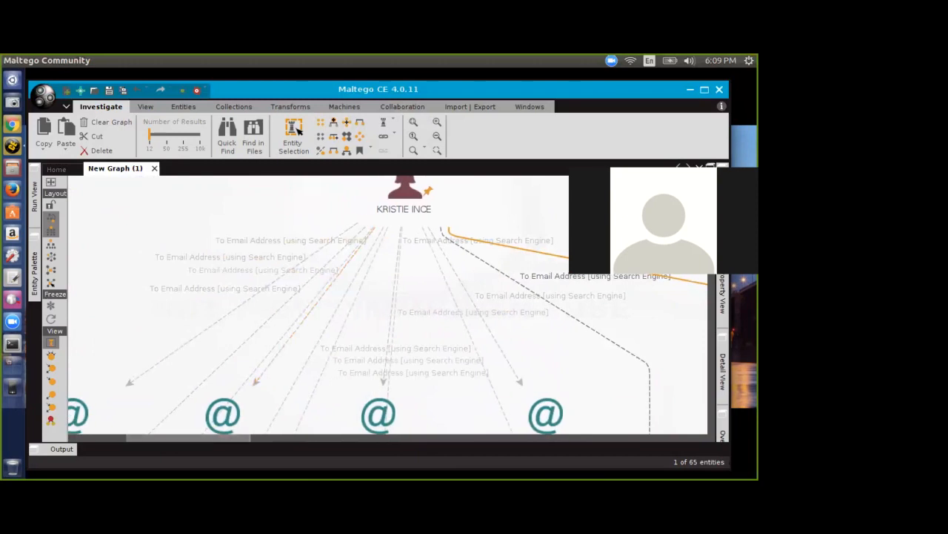
{"action": "scroll", "coordinate": [697, 285], "scroll_direction": "down", "scroll_amount": 5}
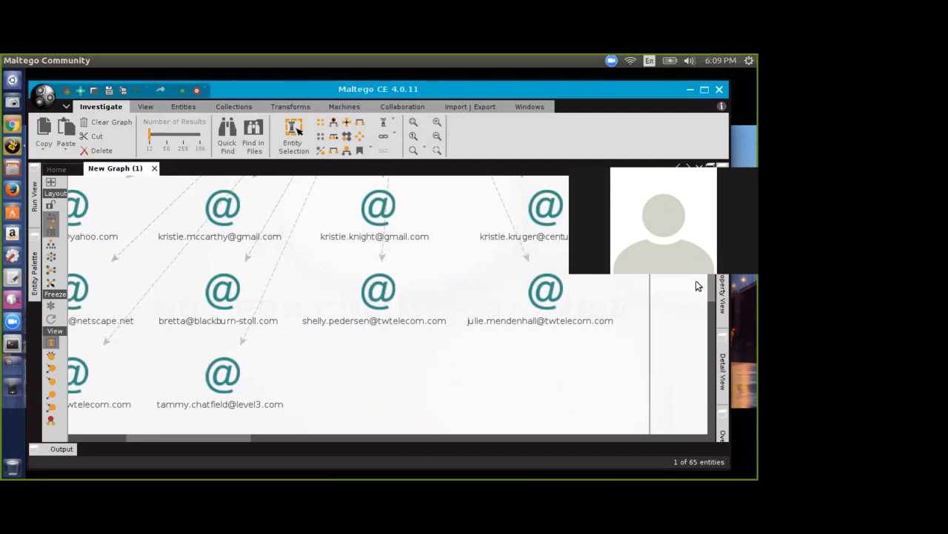
{"action": "left_click", "coordinate": [442, 438]}
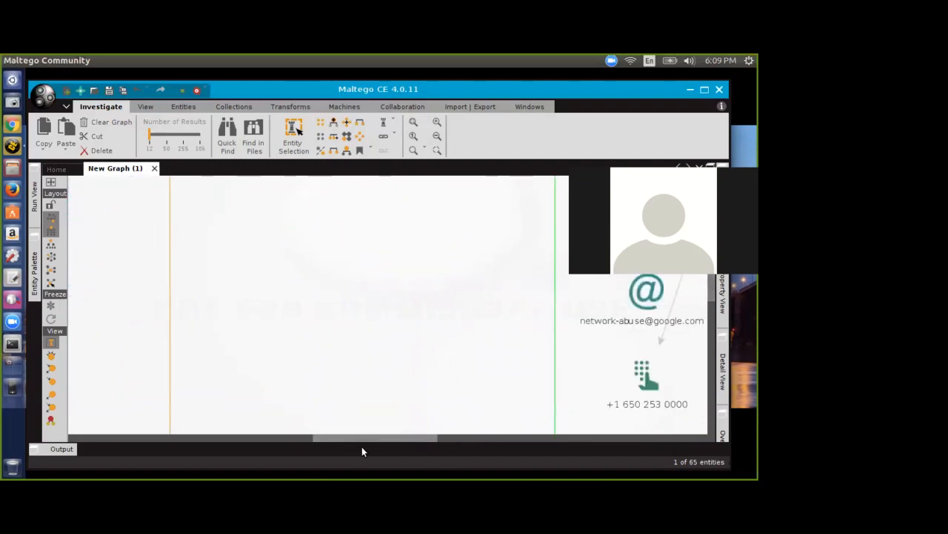
{"action": "left_click_drag", "start_coordinate": [360, 437], "coordinate": [135, 423]}
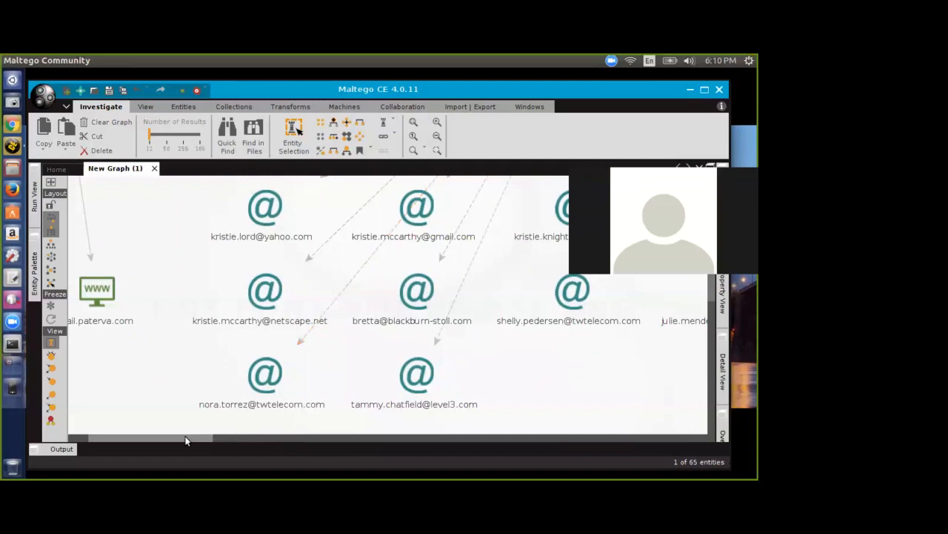
{"action": "left_click_drag", "start_coordinate": [182, 435], "coordinate": [243, 436]}
{"action": "left_click_drag", "start_coordinate": [712, 296], "coordinate": [689, 283]}
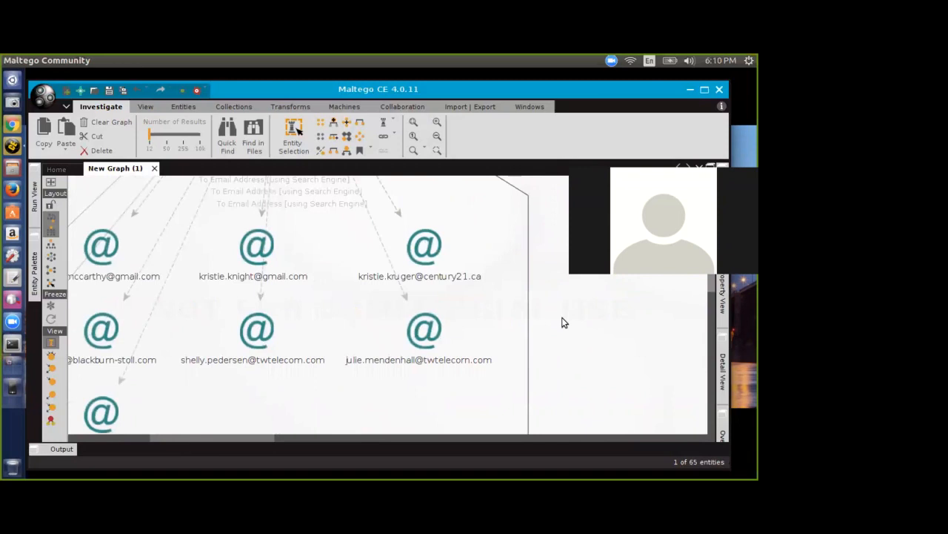
{"action": "double_click", "coordinate": [248, 252]}
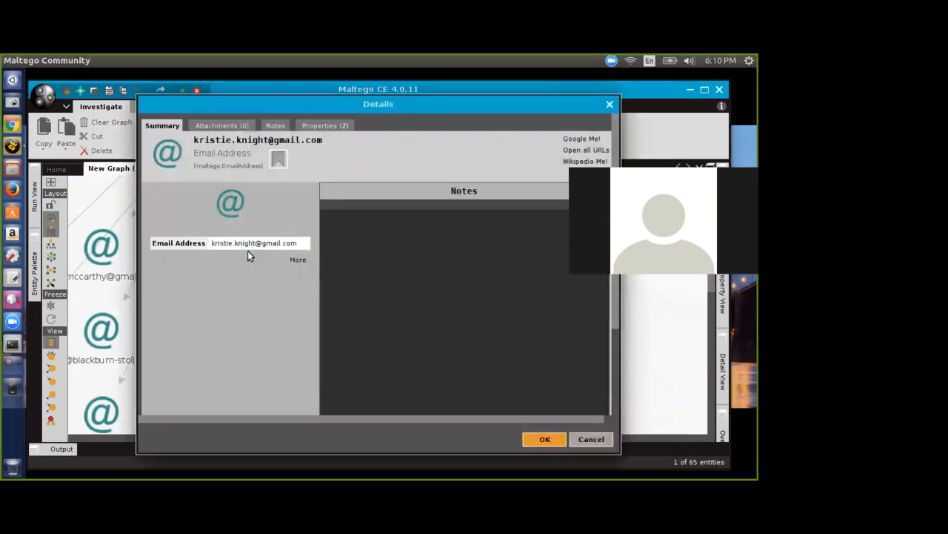
{"action": "left_click", "coordinate": [320, 123]}
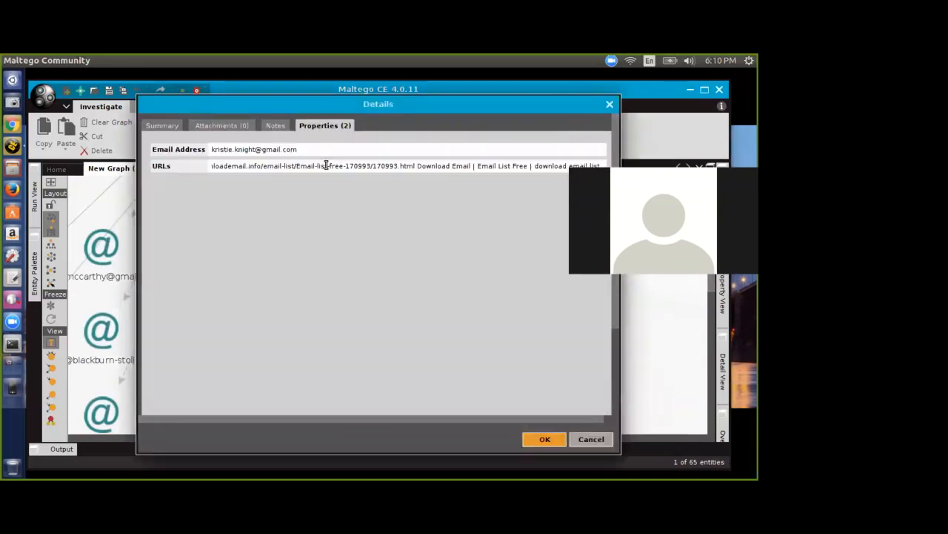
{"action": "left_click_drag", "start_coordinate": [326, 165], "coordinate": [170, 167]}
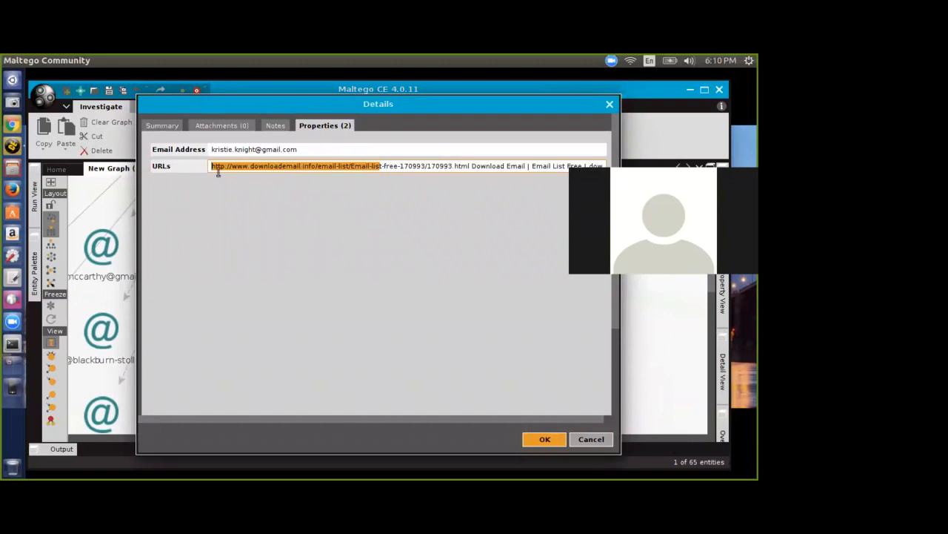
{"action": "left_click", "coordinate": [587, 440]}
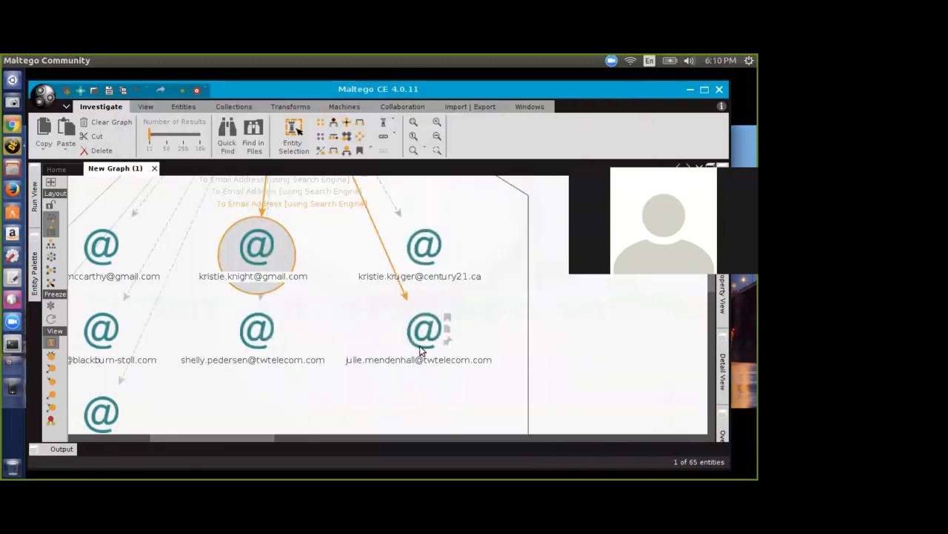
Step: Save the graph as a Maltego Graph file named dawson_entity2 in the umsl folder
{"action": "scroll", "coordinate": [518, 338], "scroll_direction": "down", "scroll_amount": 2}
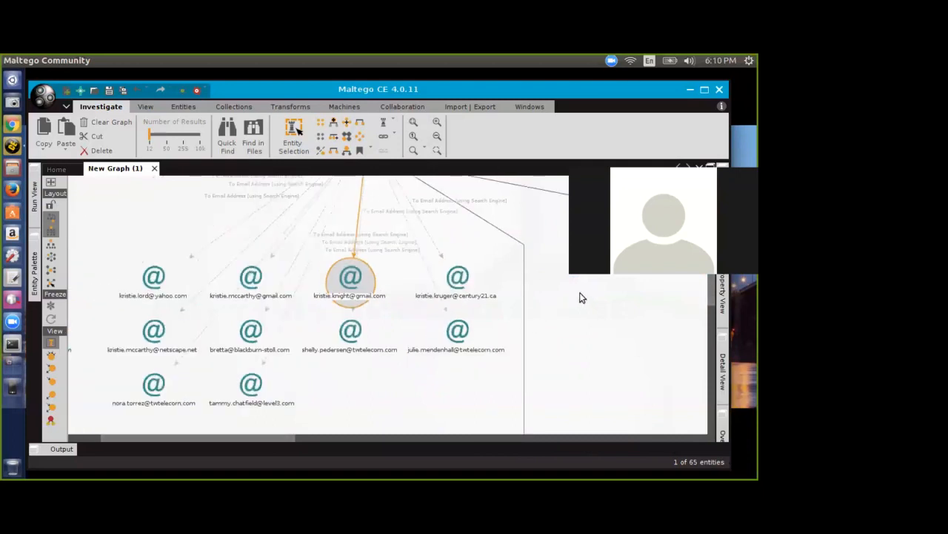
{"action": "left_click", "coordinate": [45, 97]}
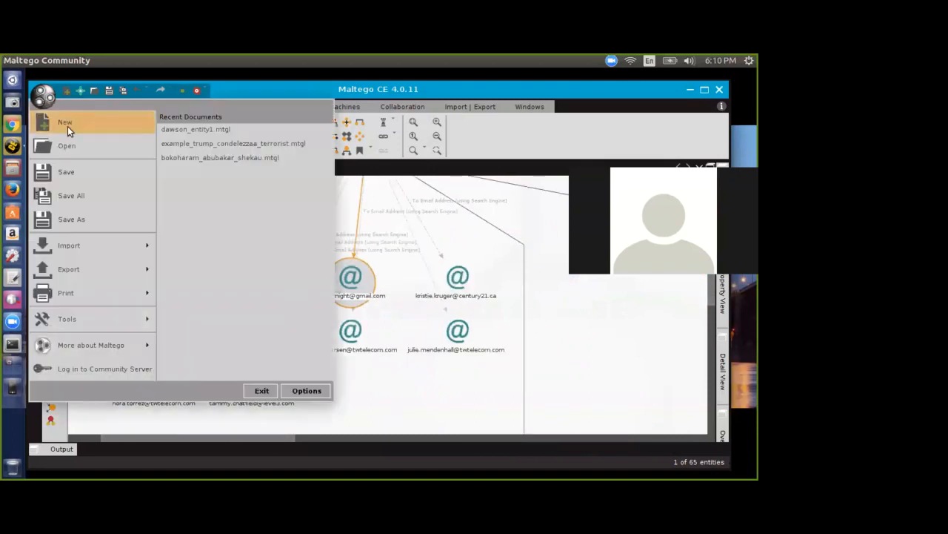
{"action": "left_click", "coordinate": [75, 219]}
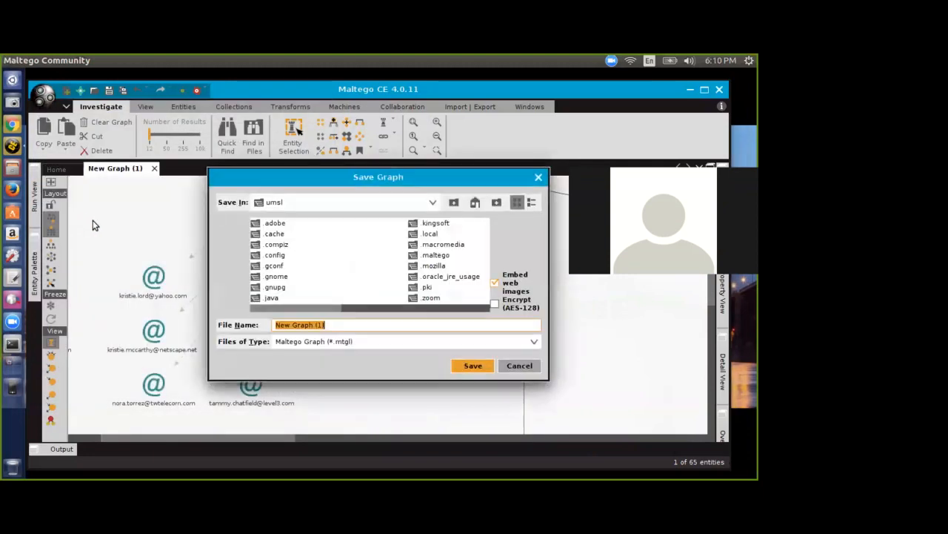
{"action": "type", "text": "dawson_entity2"}
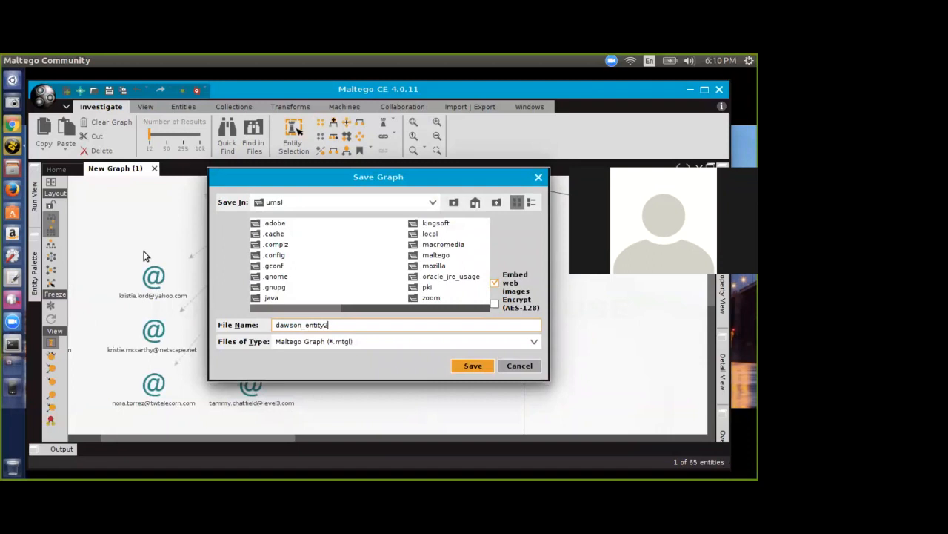
{"action": "key", "text": "Return"}
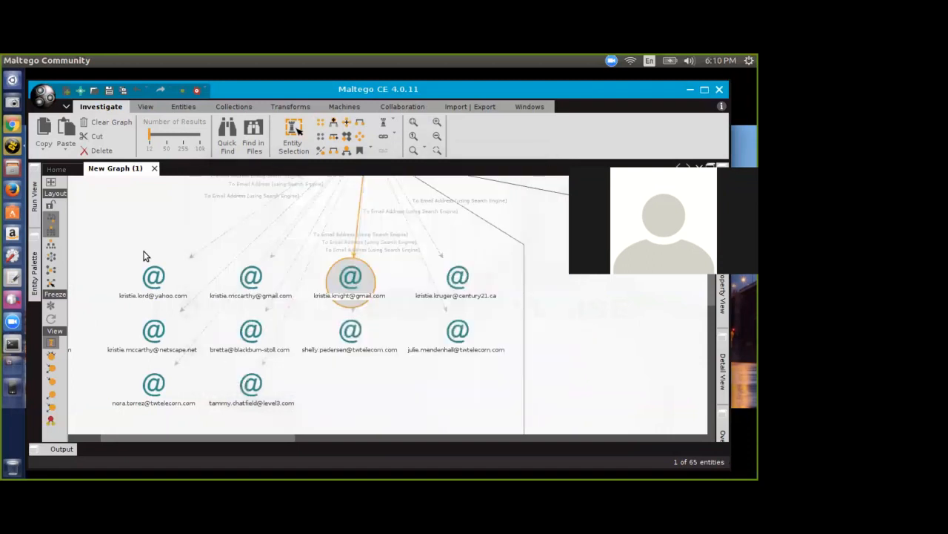
Step: Export the whole graph to a table without duplicate rows, as the CSV file dawson_entity2, and review the export summary
{"action": "left_click", "coordinate": [43, 95]}
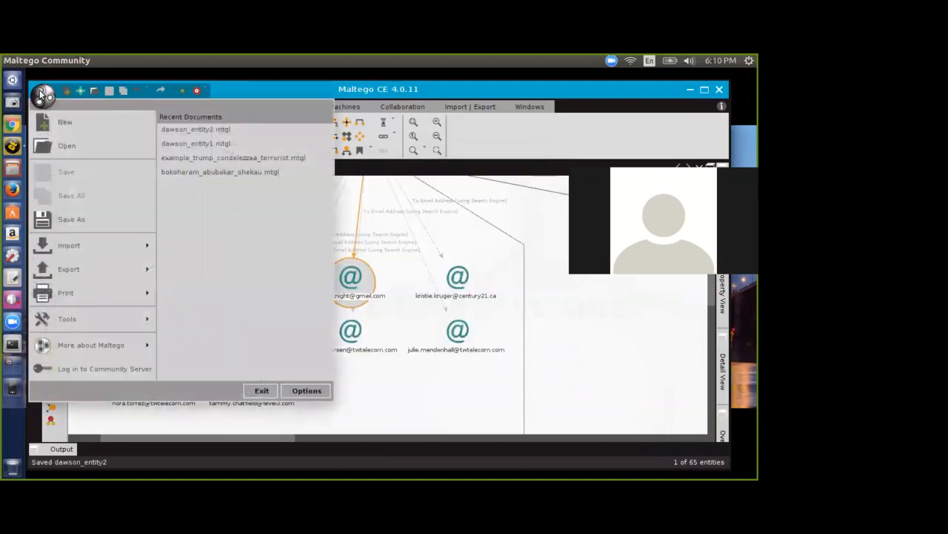
{"action": "mouse_move", "coordinate": [69, 259]}
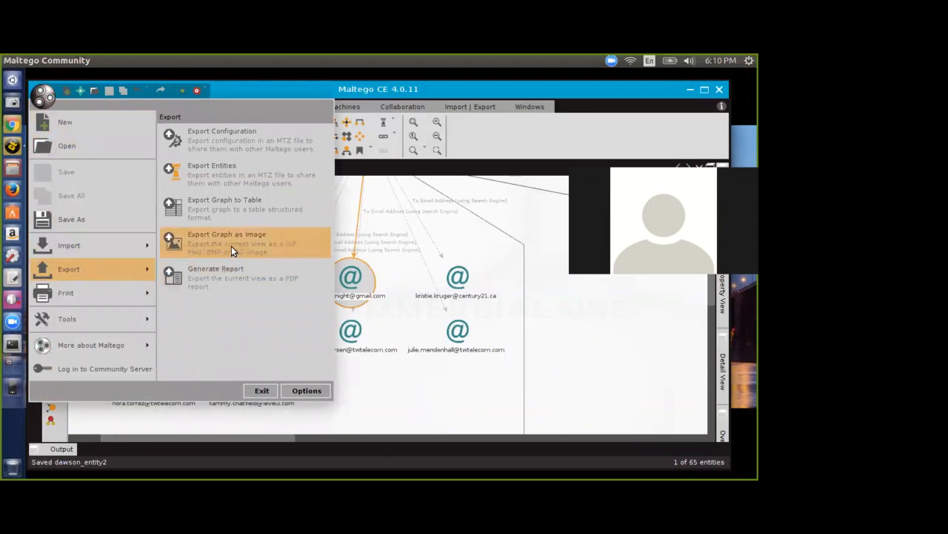
{"action": "left_click", "coordinate": [214, 211]}
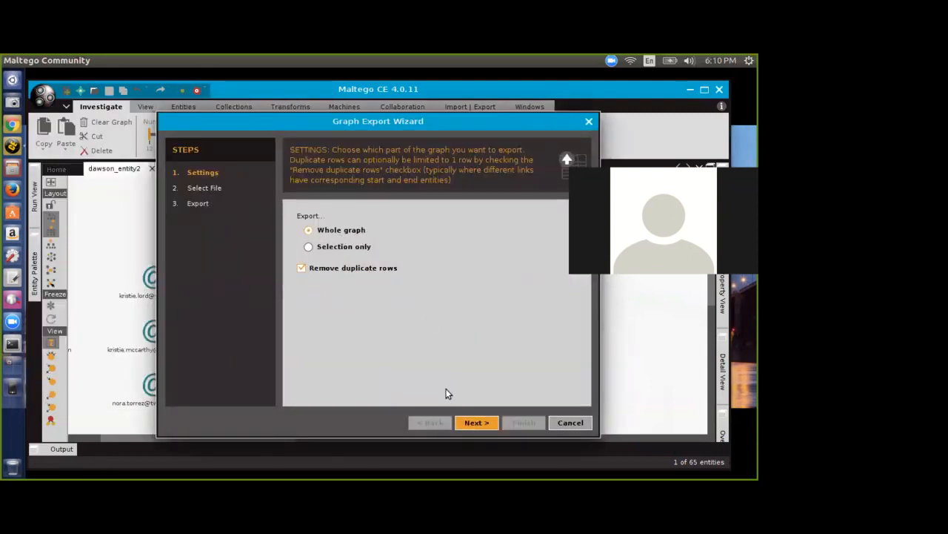
{"action": "left_click", "coordinate": [478, 422]}
{"action": "left_click", "coordinate": [398, 365]}
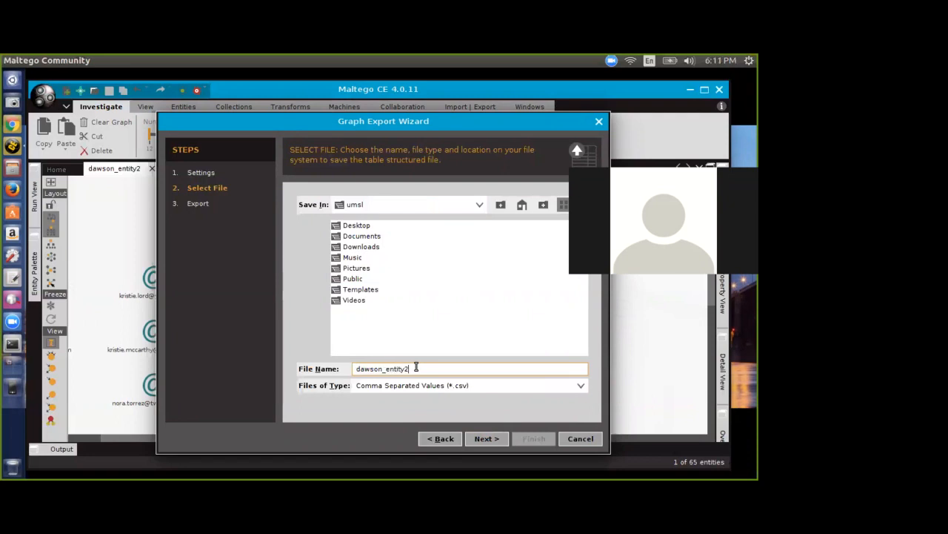
{"action": "left_click", "coordinate": [474, 442]}
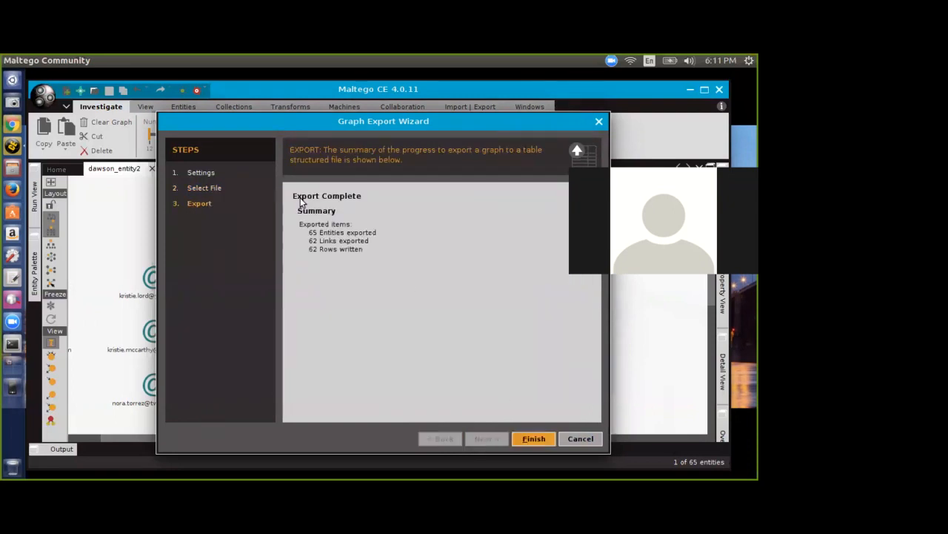
{"action": "left_click_drag", "start_coordinate": [309, 232], "coordinate": [381, 256]}
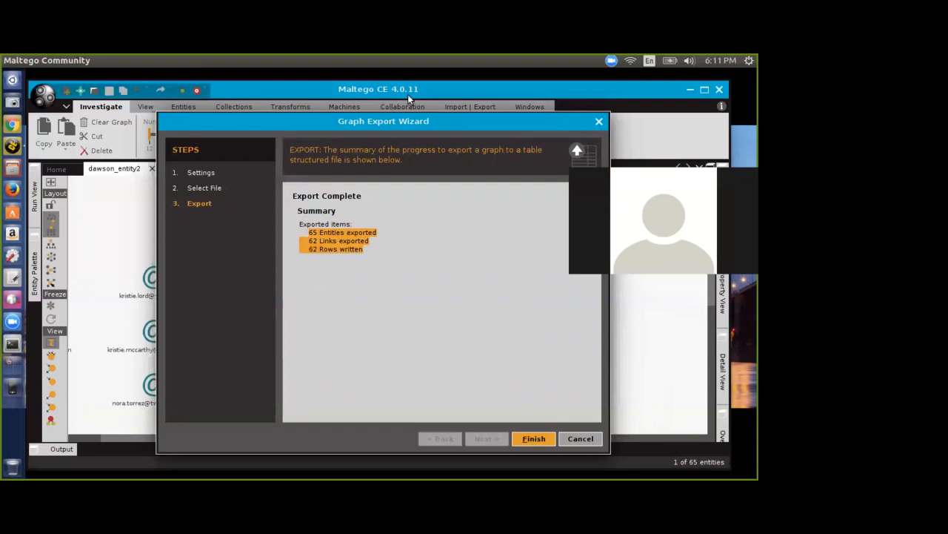
Step: Open the exported dawson_entity2.csv from the home folder in gedit, look through its rows and close it
{"action": "left_click", "coordinate": [13, 170]}
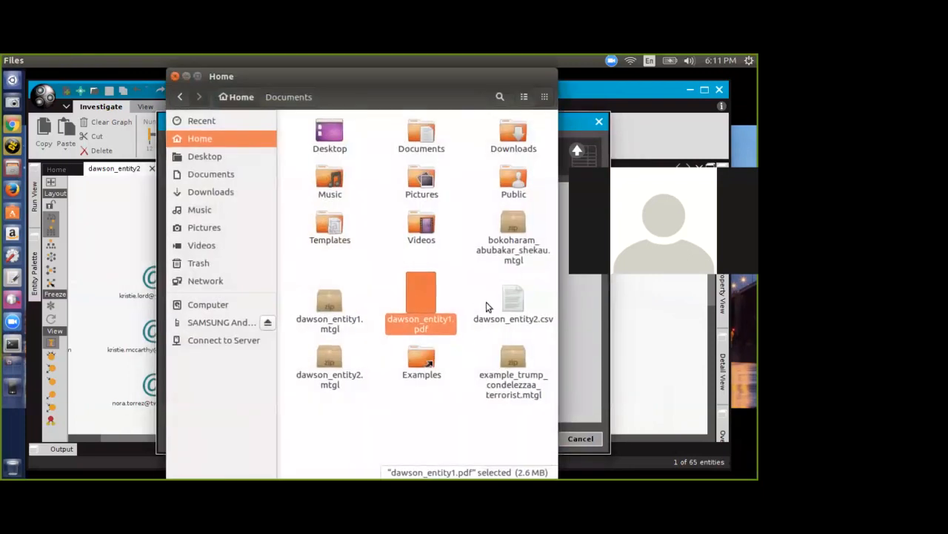
{"action": "right_click", "coordinate": [518, 306]}
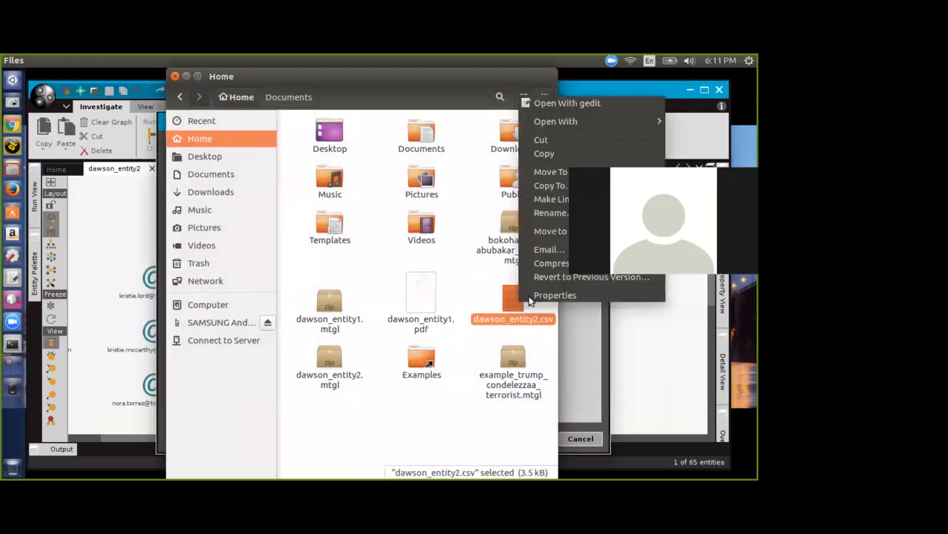
{"action": "mouse_move", "coordinate": [561, 121]}
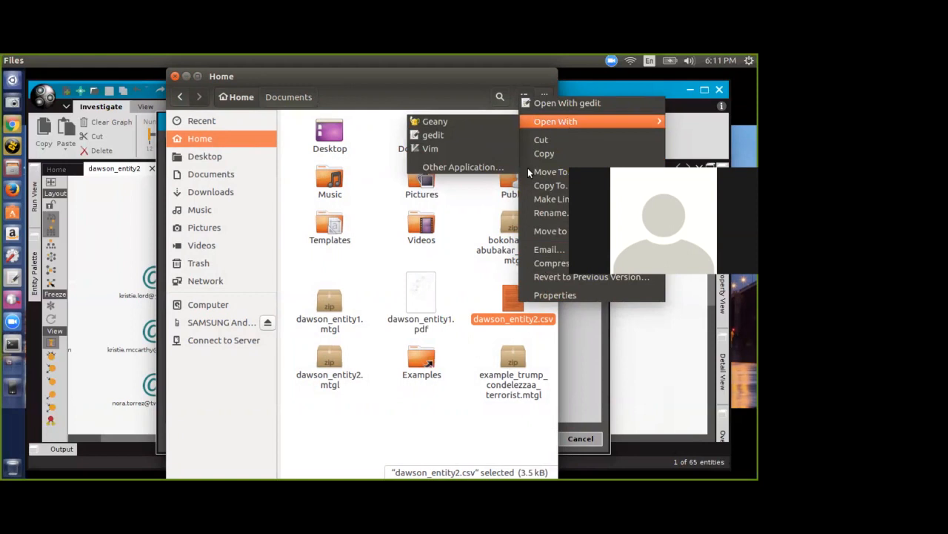
{"action": "left_click", "coordinate": [469, 441]}
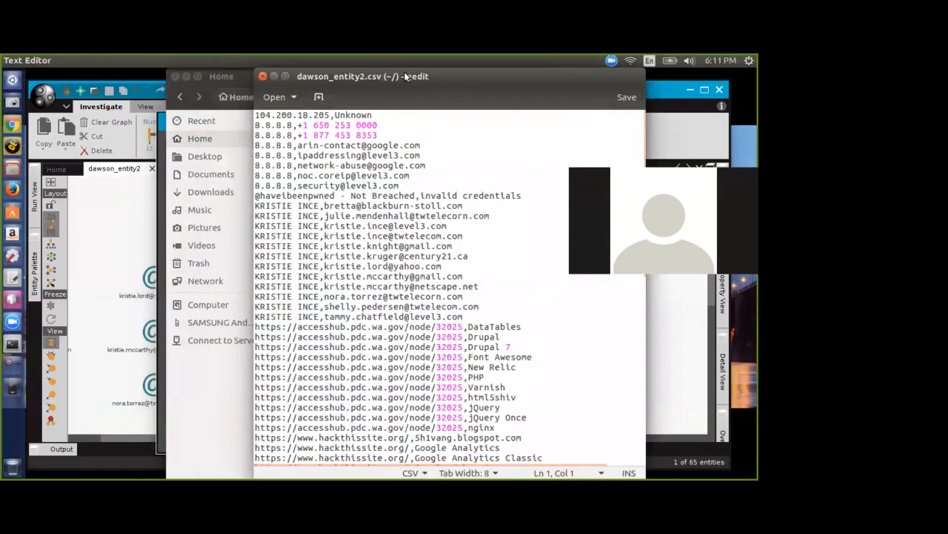
{"action": "double_click", "coordinate": [401, 72]}
{"action": "scroll", "coordinate": [289, 237], "scroll_direction": "down", "scroll_amount": 7}
{"action": "scroll", "coordinate": [287, 241], "scroll_direction": "down", "scroll_amount": 2}
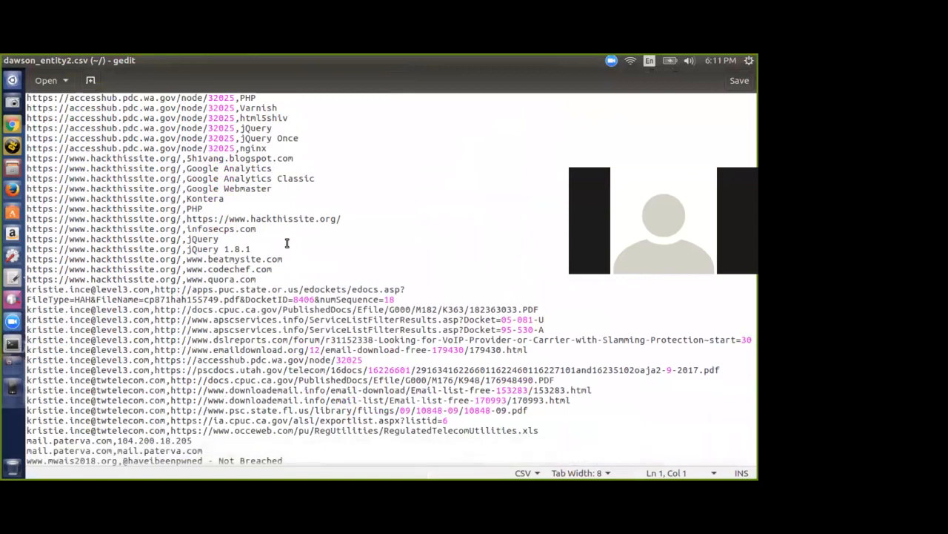
{"action": "scroll", "coordinate": [295, 247], "scroll_direction": "up", "scroll_amount": 9}
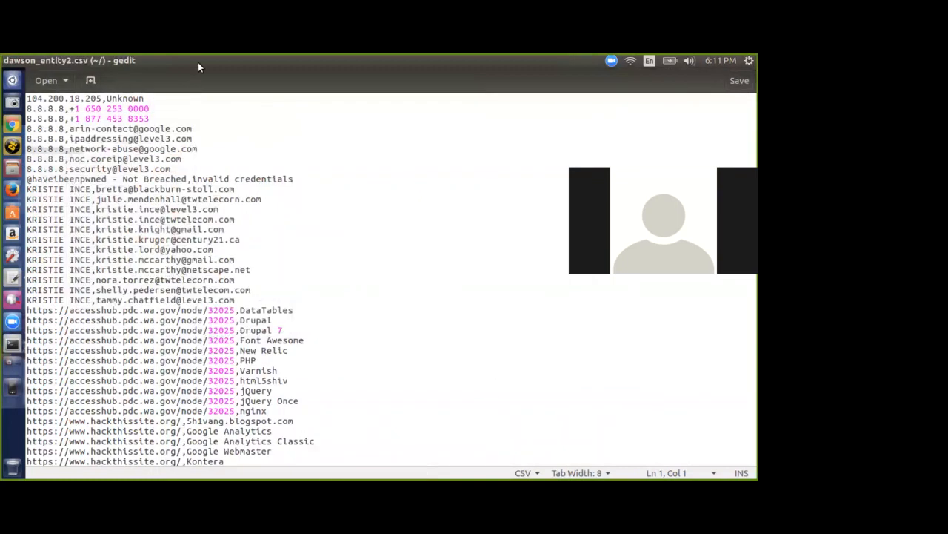
{"action": "left_click", "coordinate": [197, 64]}
{"action": "left_click", "coordinate": [419, 59]}
{"action": "double_click", "coordinate": [432, 60]}
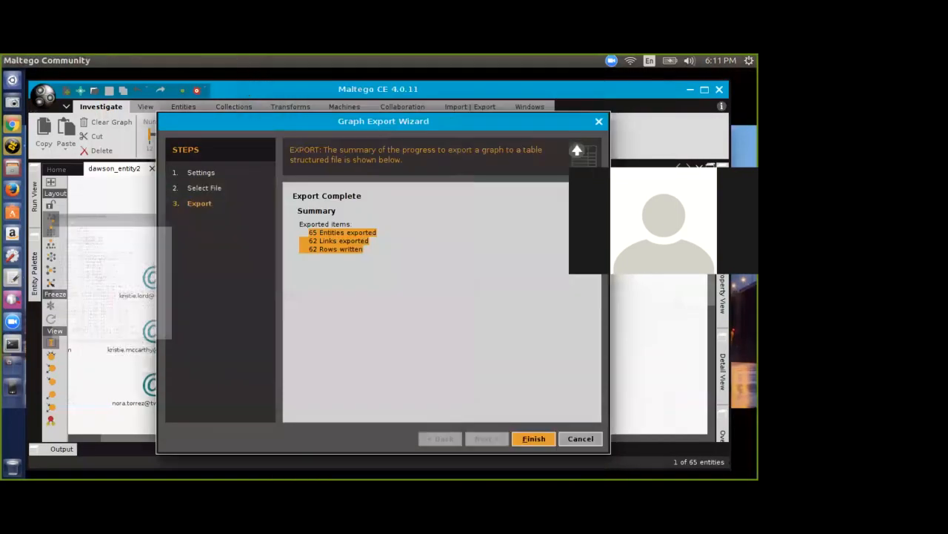
Step: Switch to Google Chrome and search Google for rapidminer
{"action": "left_click", "coordinate": [273, 76]}
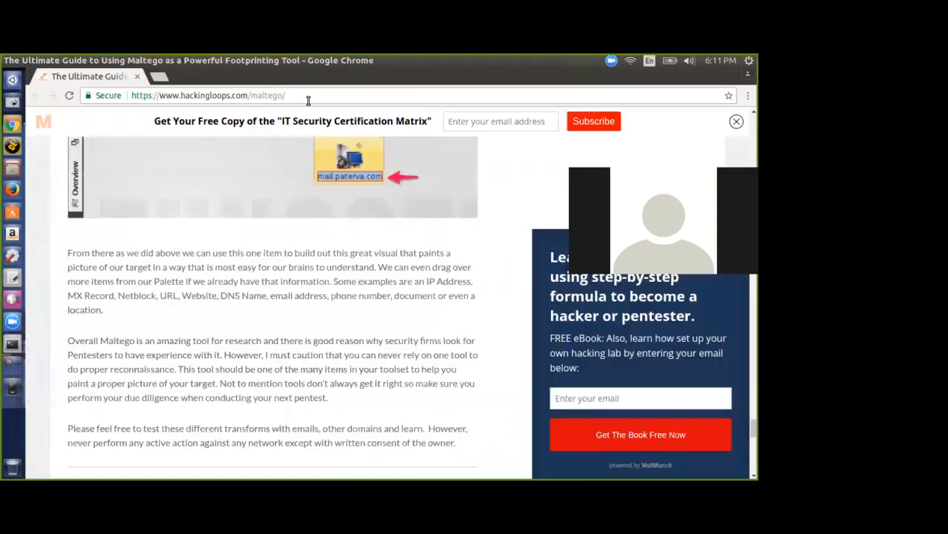
{"action": "left_click", "coordinate": [304, 96]}
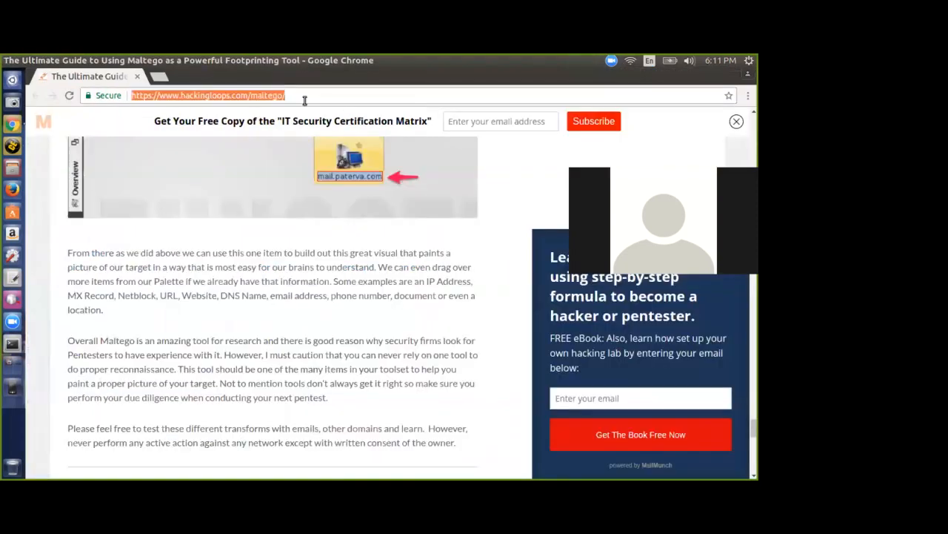
{"action": "type", "text": "rapd"}
{"action": "key", "text": "BackSpace"}
{"action": "type", "text": "idminer"}
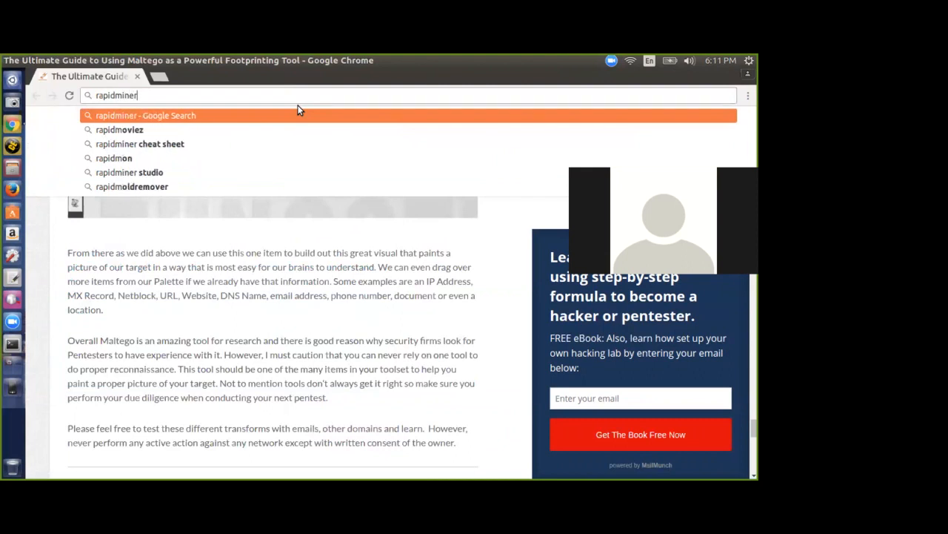
{"action": "key", "text": "Return"}
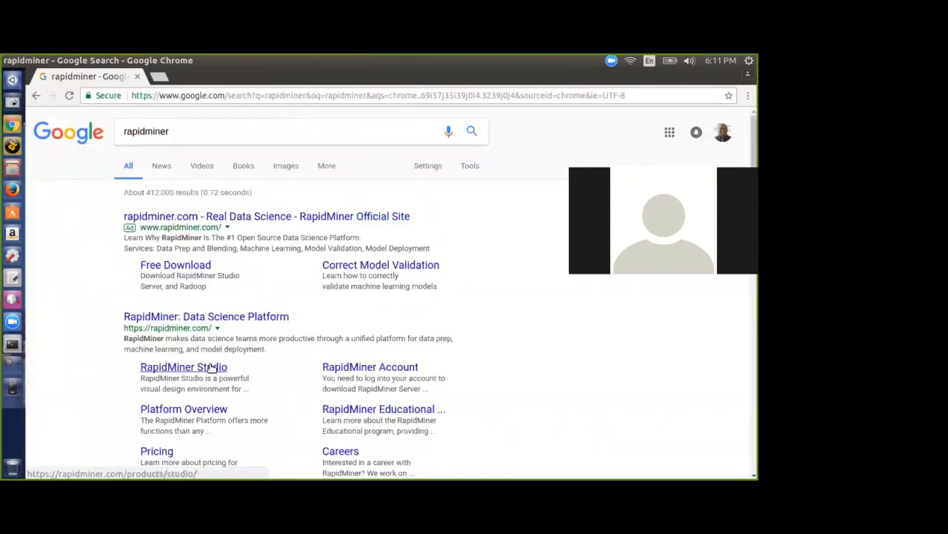
Step: Open the official RapidMiner site and download RapidMiner Studio 7.5 for Linux, dismissing the download pop-up
{"action": "left_click", "coordinate": [220, 315]}
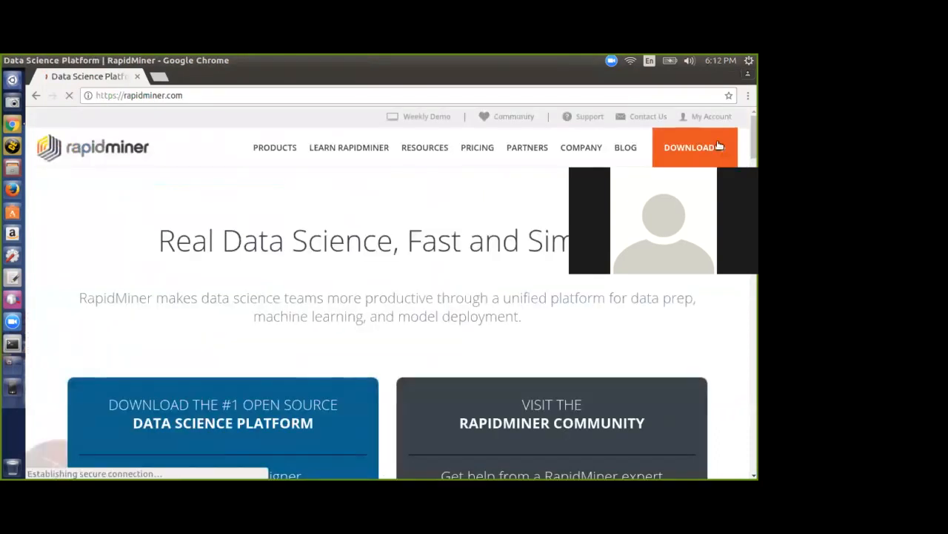
{"action": "left_click", "coordinate": [705, 149]}
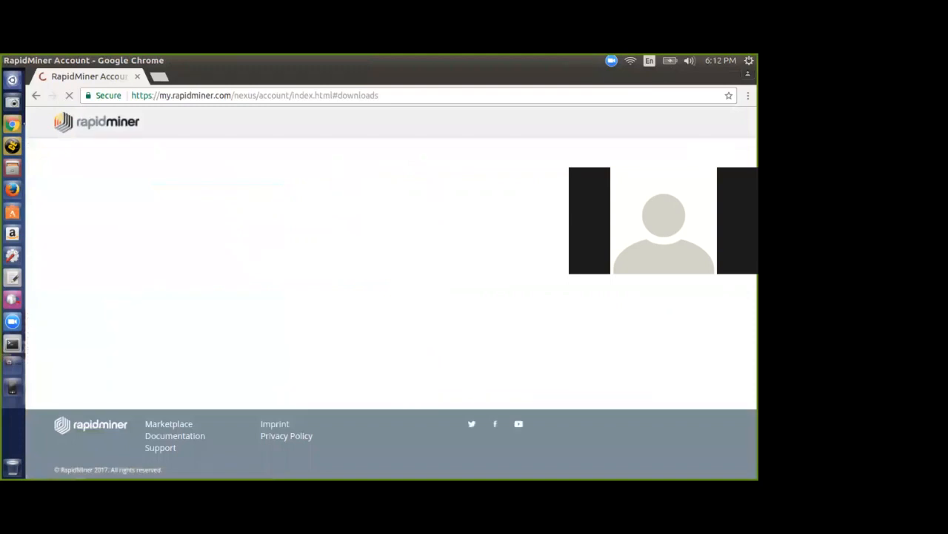
{"action": "left_click", "coordinate": [441, 308]}
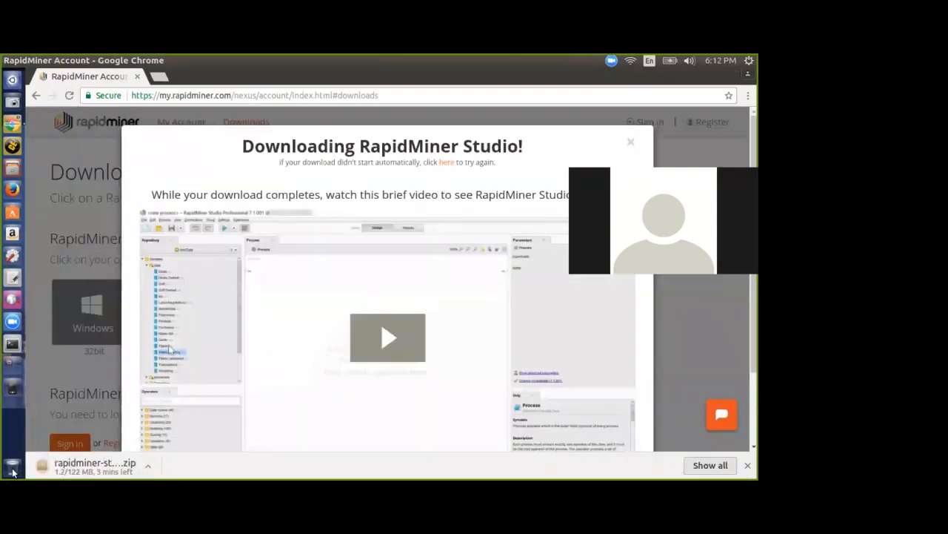
{"action": "left_click", "coordinate": [631, 141]}
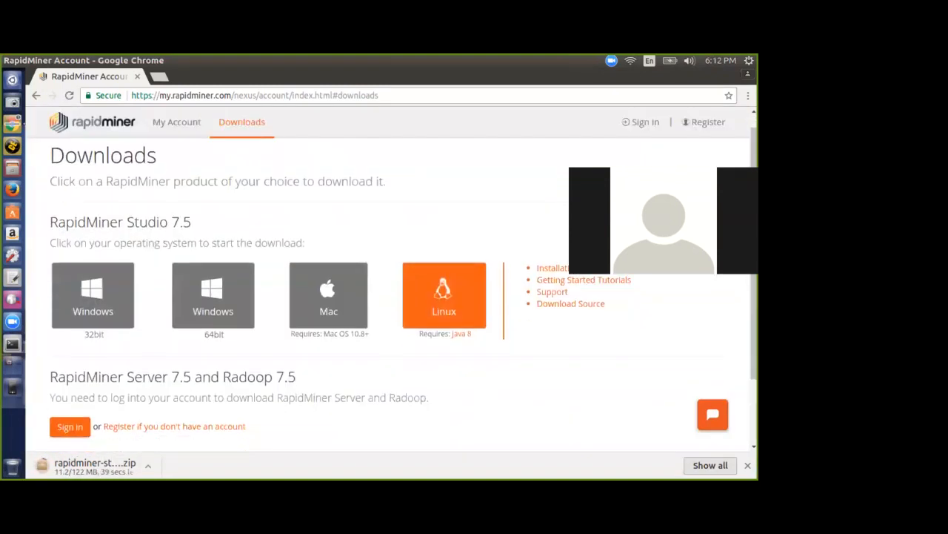
{"action": "scroll", "coordinate": [625, 178], "scroll_direction": "down", "scroll_amount": 3}
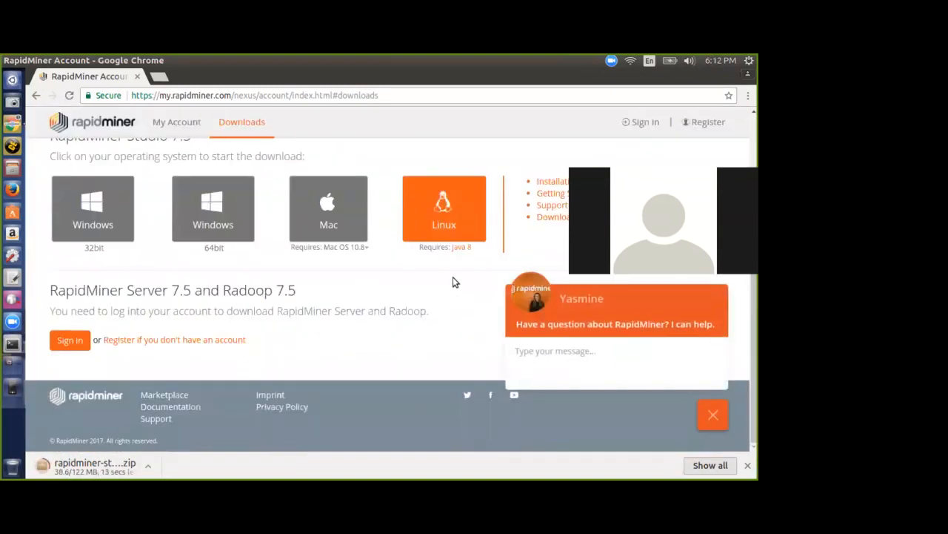
{"action": "left_click", "coordinate": [458, 217]}
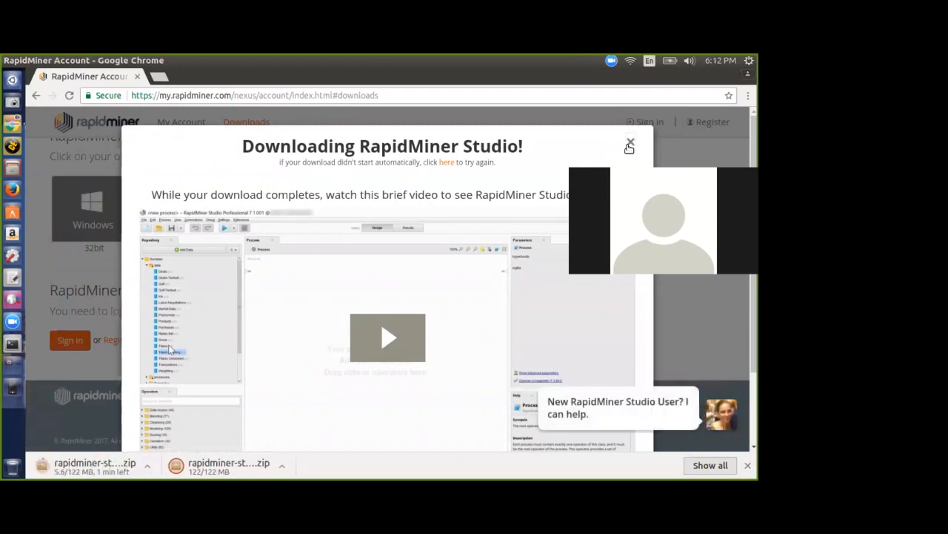
{"action": "left_click", "coordinate": [629, 145]}
{"action": "double_click", "coordinate": [530, 69]}
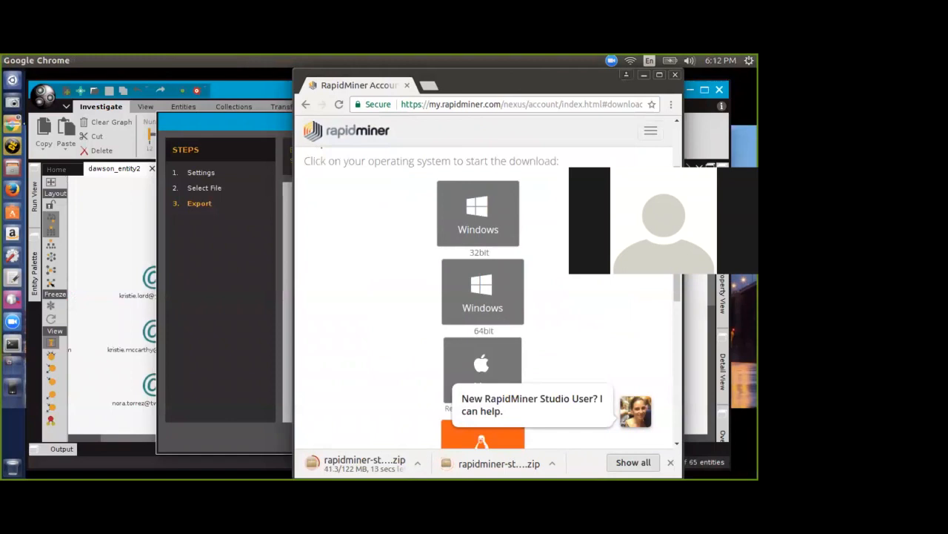
Step: Extract rapidminer-studio-7.5.1.zip in place within the Downloads folder in the file manager
{"action": "left_click", "coordinate": [12, 169]}
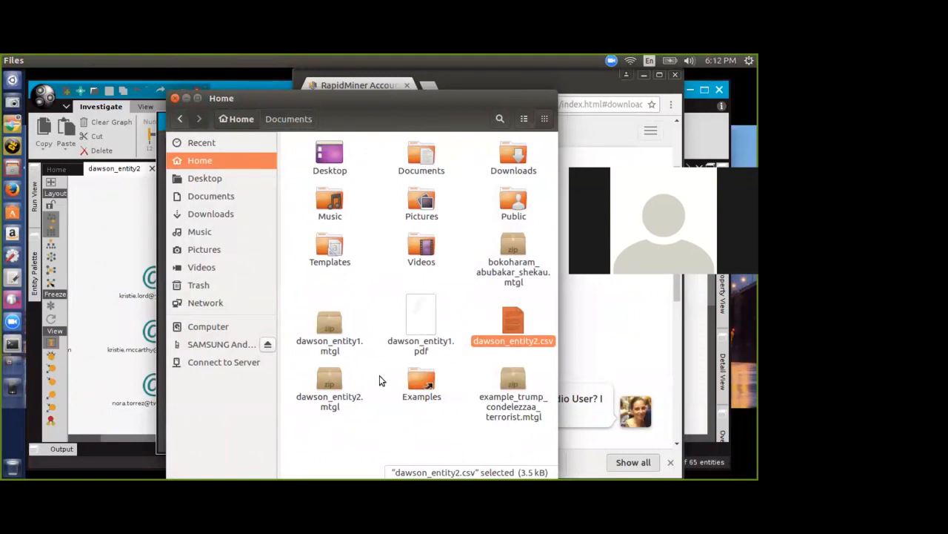
{"action": "left_click", "coordinate": [202, 213]}
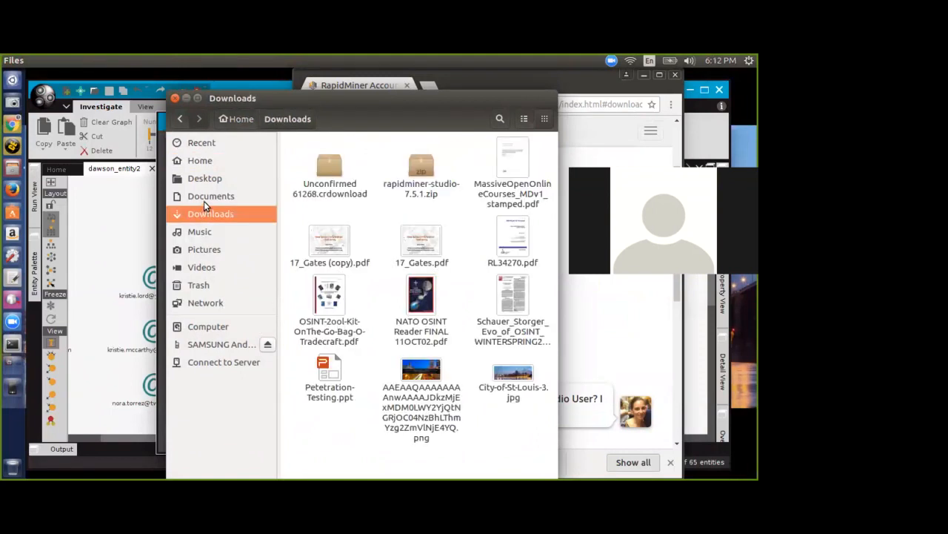
{"action": "right_click", "coordinate": [411, 174]}
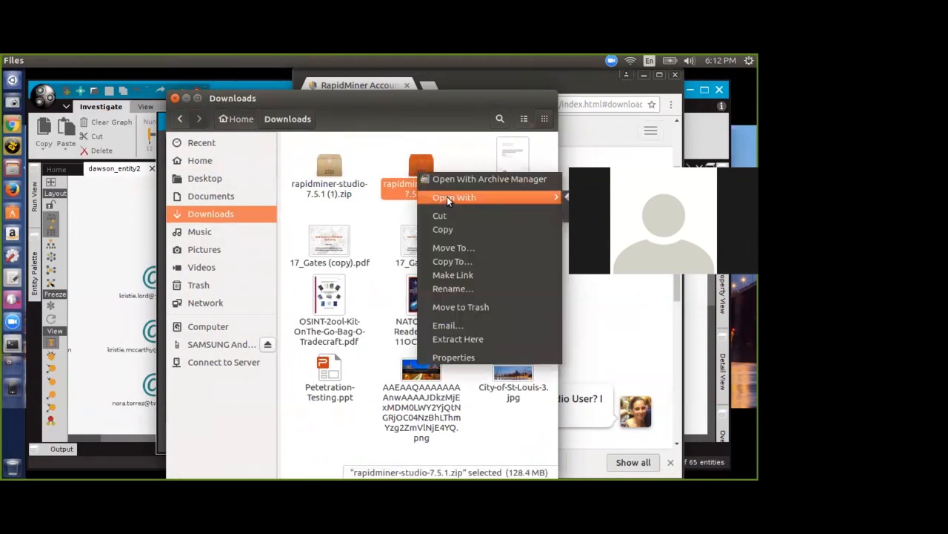
{"action": "left_click", "coordinate": [456, 338]}
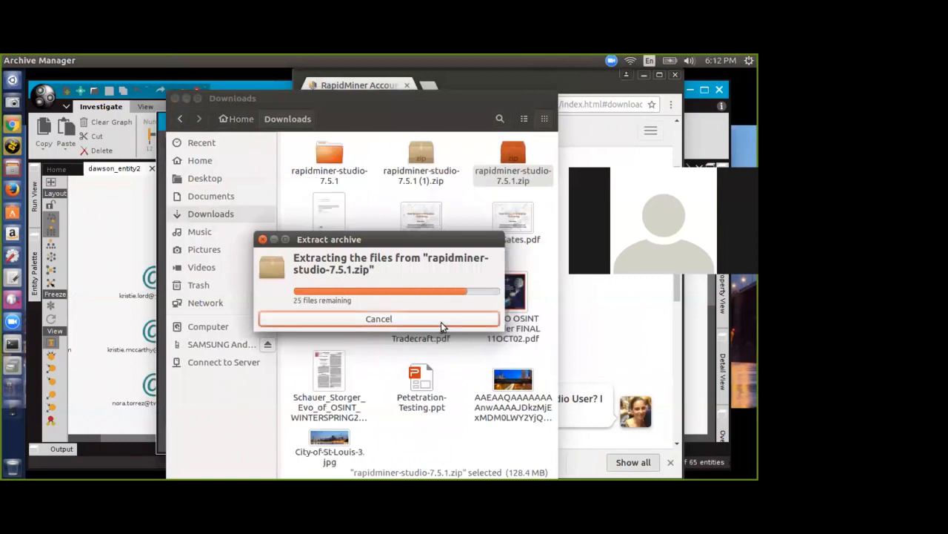
{"action": "left_click", "coordinate": [475, 442]}
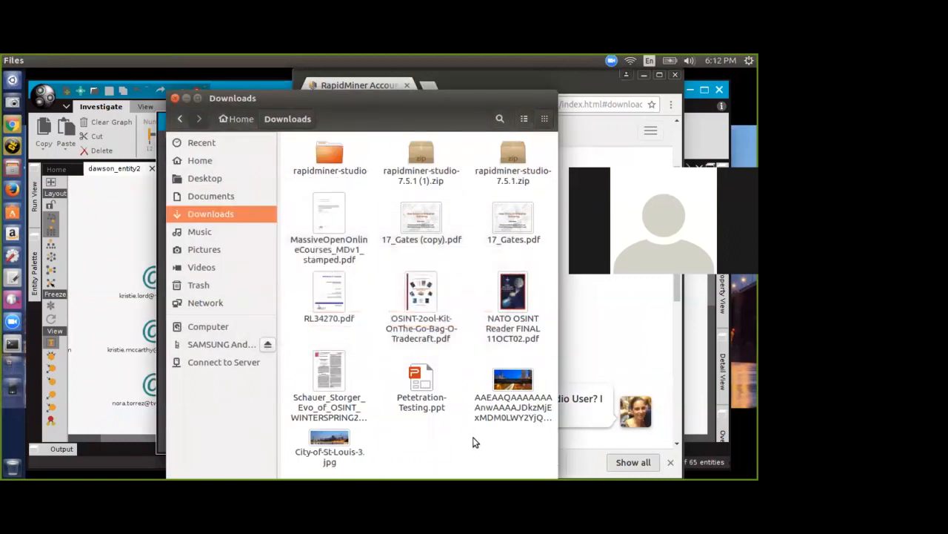
Step: In a new terminal, change to the Downloads/rapidminer-studio directory and list its contents
{"action": "key", "text": "ctrl+alt+t"}
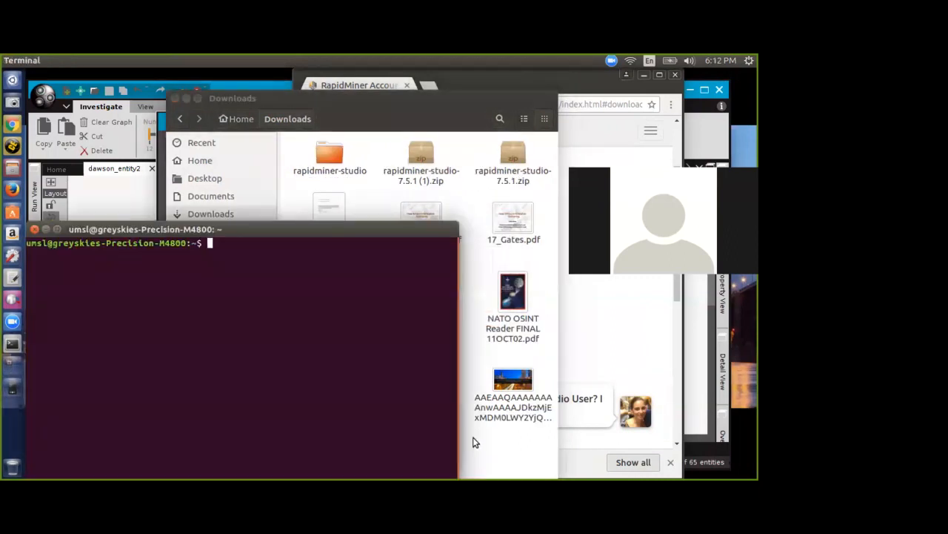
{"action": "type", "text": "cd De"}
{"action": "key", "text": "BackSpace"}
{"action": "type", "text": "ownloads/"}
{"action": "key", "text": "Return"}
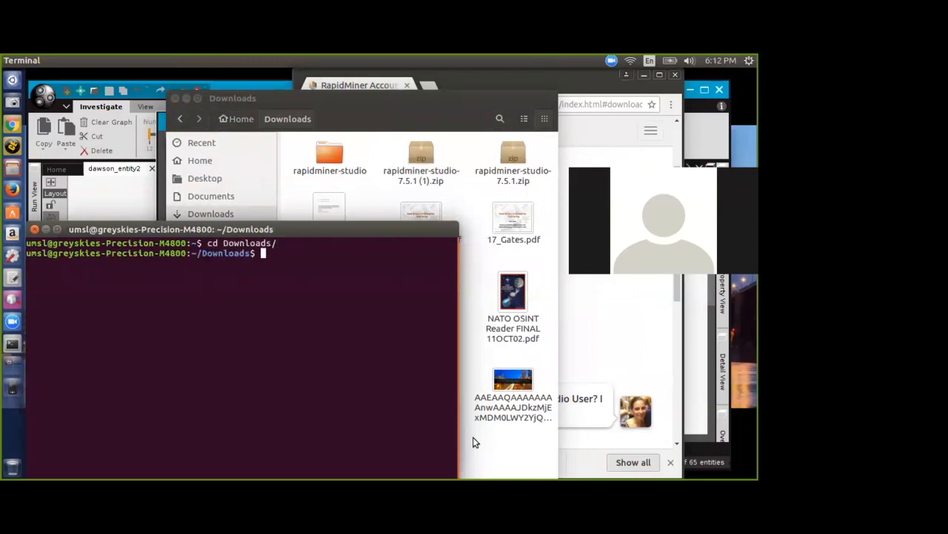
{"action": "type", "text": "cd ra"}
{"action": "key", "text": "Tab"}
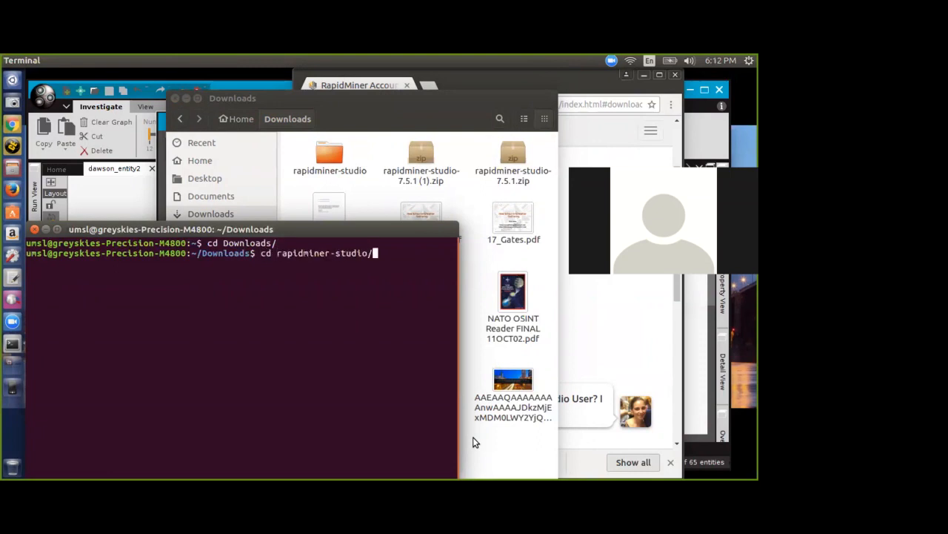
{"action": "key", "text": "Return"}
{"action": "type", "text": "ls"}
{"action": "key", "text": "Return"}
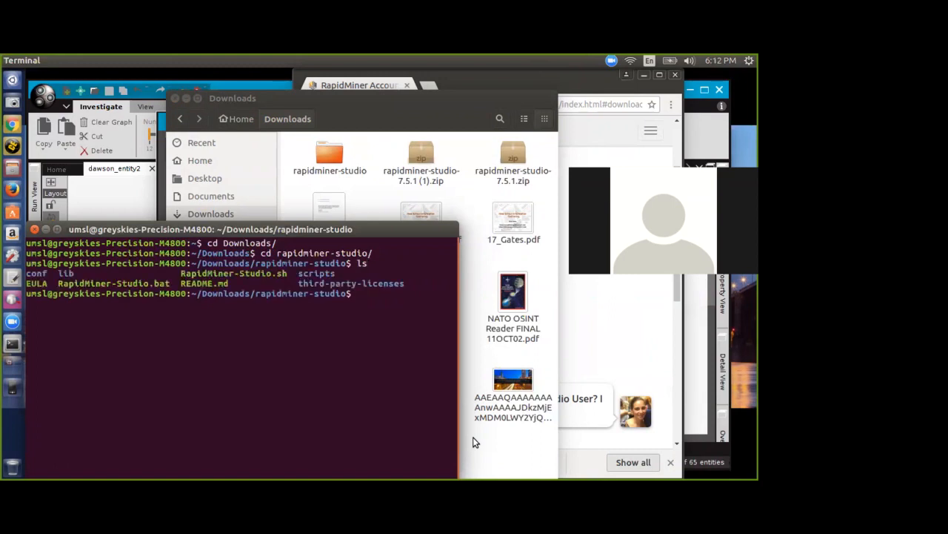
Step: Launch RapidMiner Studio by running RapidMiner-Studio.sh with sh, and accept its end user license agreement
{"action": "type", "text": "sh Rapid"}
{"action": "key", "text": "Tab"}
{"action": "type", "text": "s"}
{"action": "key", "text": "Tab"}
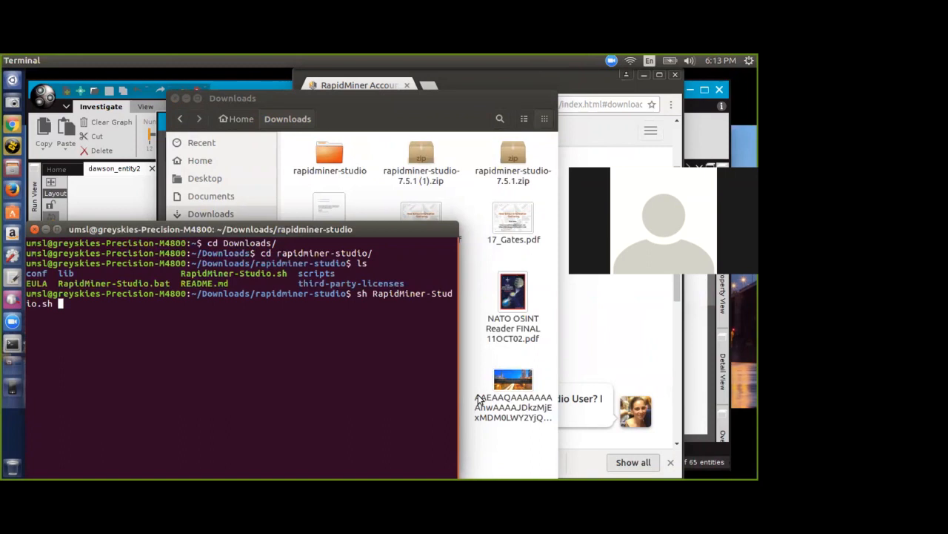
{"action": "key", "text": "Return"}
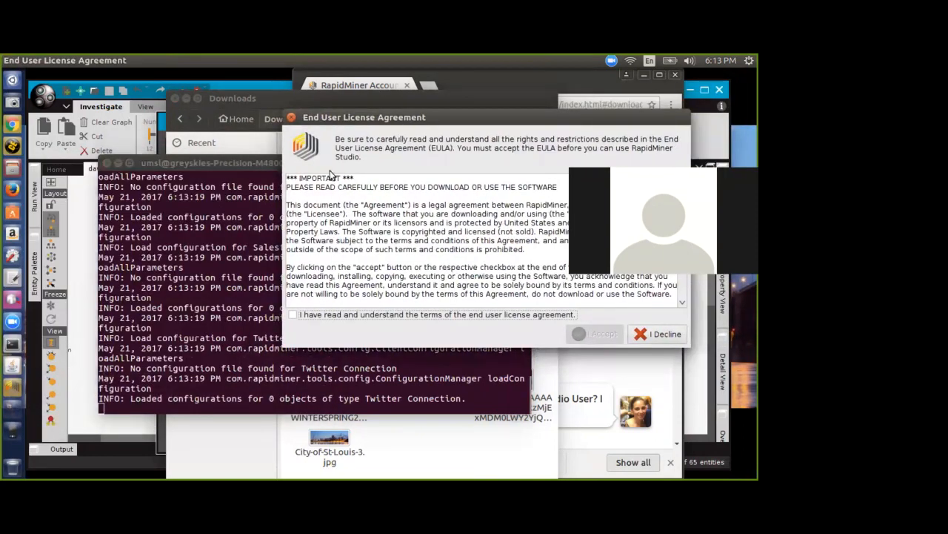
{"action": "left_click", "coordinate": [318, 314]}
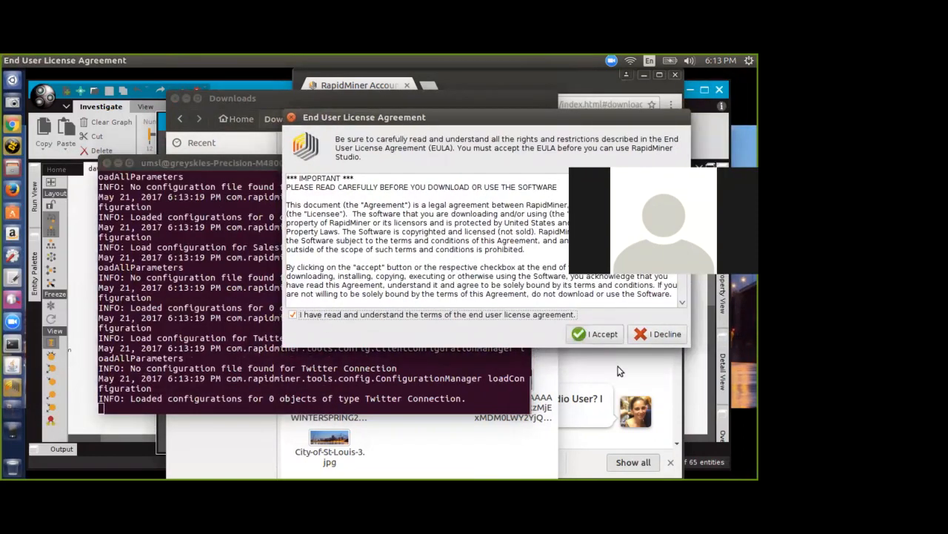
{"action": "left_click", "coordinate": [597, 334]}
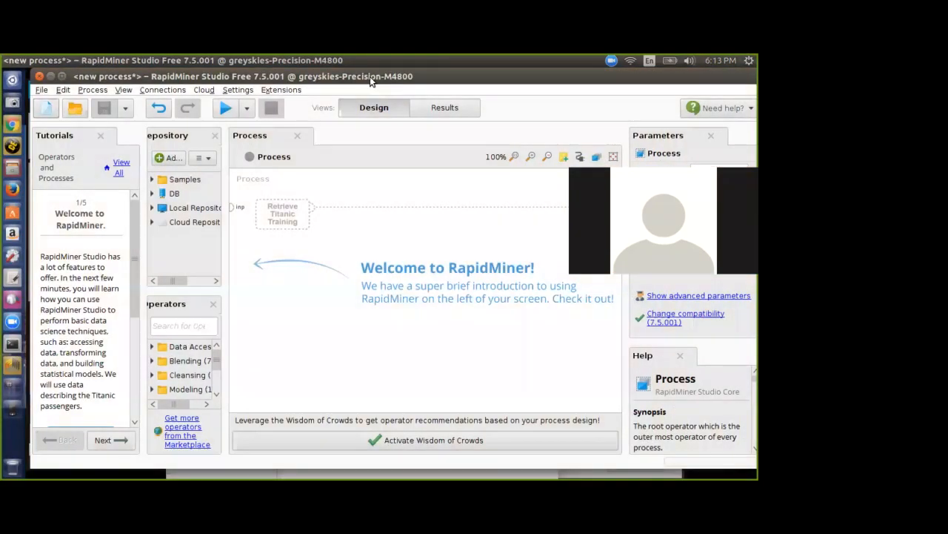
Step: Maximize the window and start a data import from the computer, choosing dawson_entity2.csv in the umsl home folder
{"action": "double_click", "coordinate": [368, 76]}
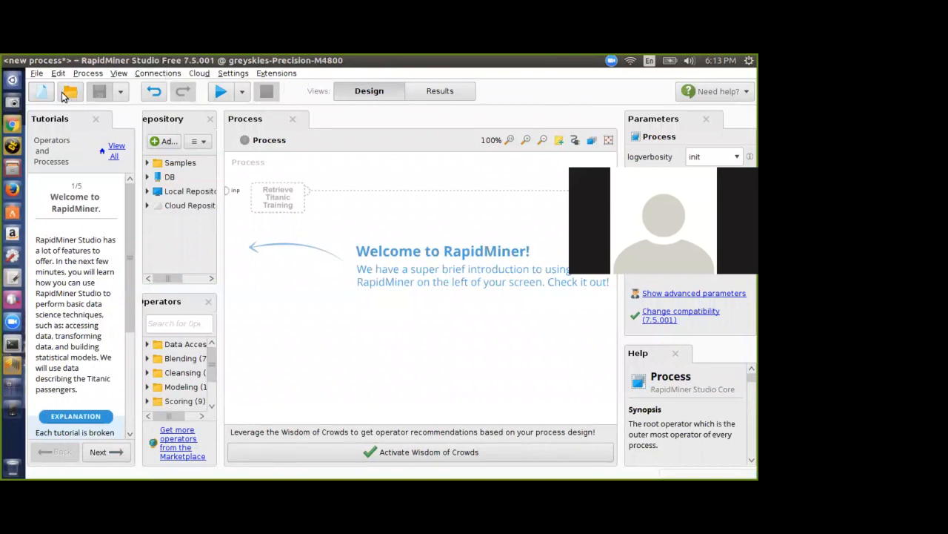
{"action": "left_click", "coordinate": [37, 74]}
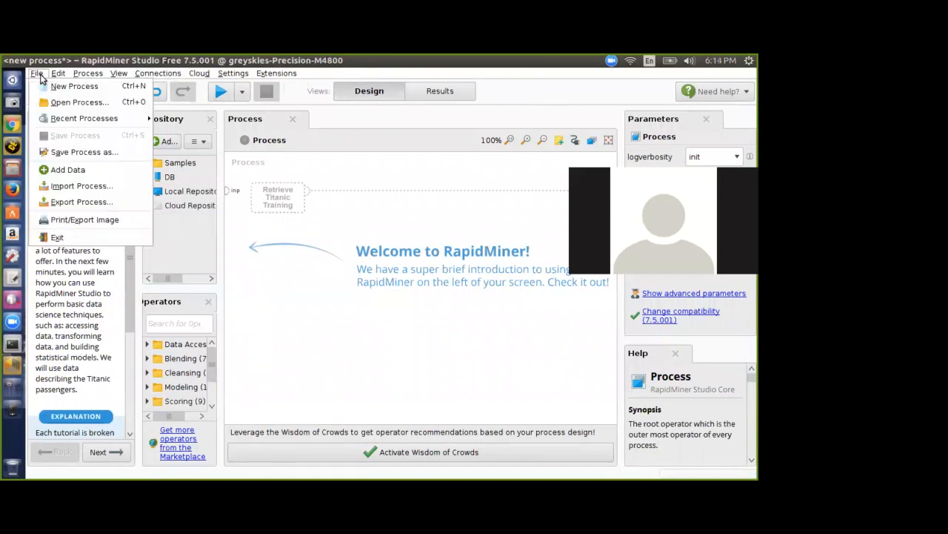
{"action": "left_click", "coordinate": [69, 171]}
{"action": "left_click", "coordinate": [324, 195]}
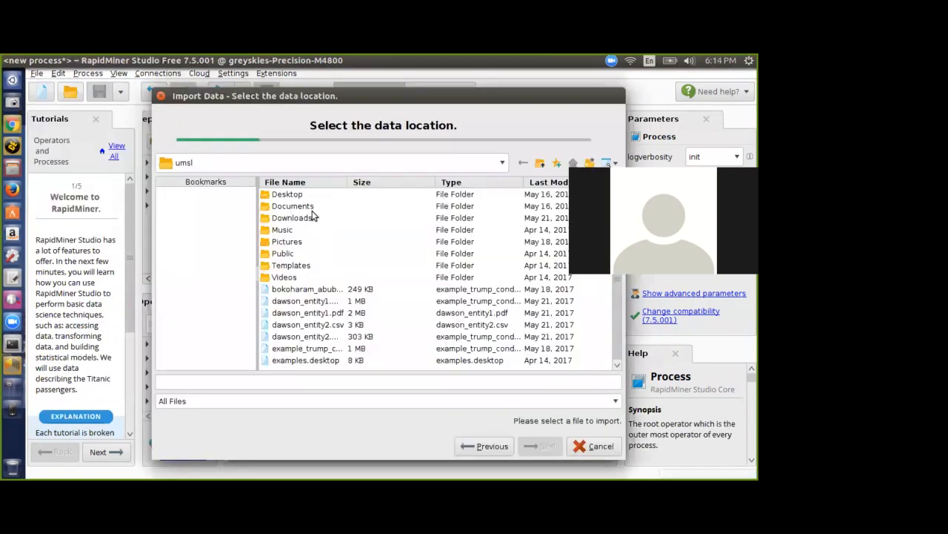
{"action": "left_click", "coordinate": [341, 327]}
{"action": "left_click", "coordinate": [544, 447]}
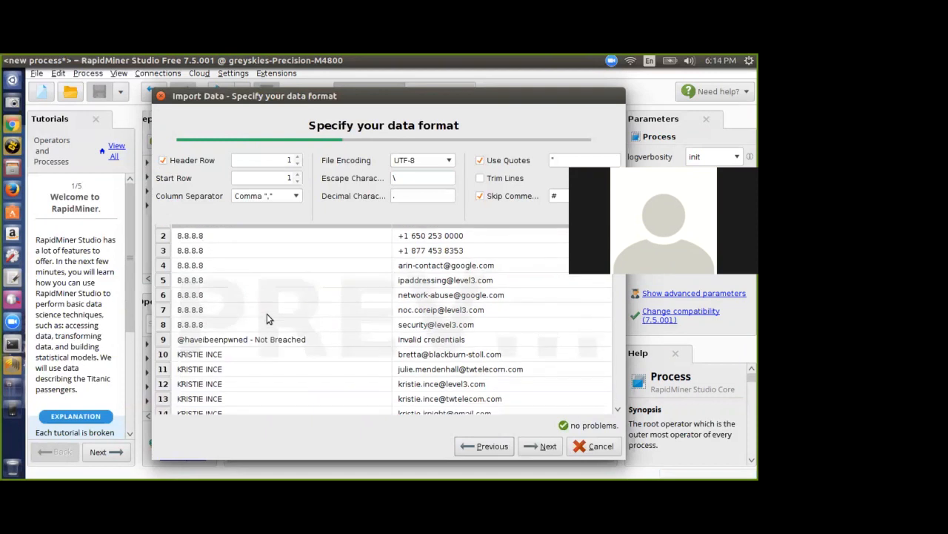
Step: Check the data preview, turn off Header Row so the first row counts as data, and continue to column formatting
{"action": "scroll", "coordinate": [267, 313], "scroll_direction": "down", "scroll_amount": 2}
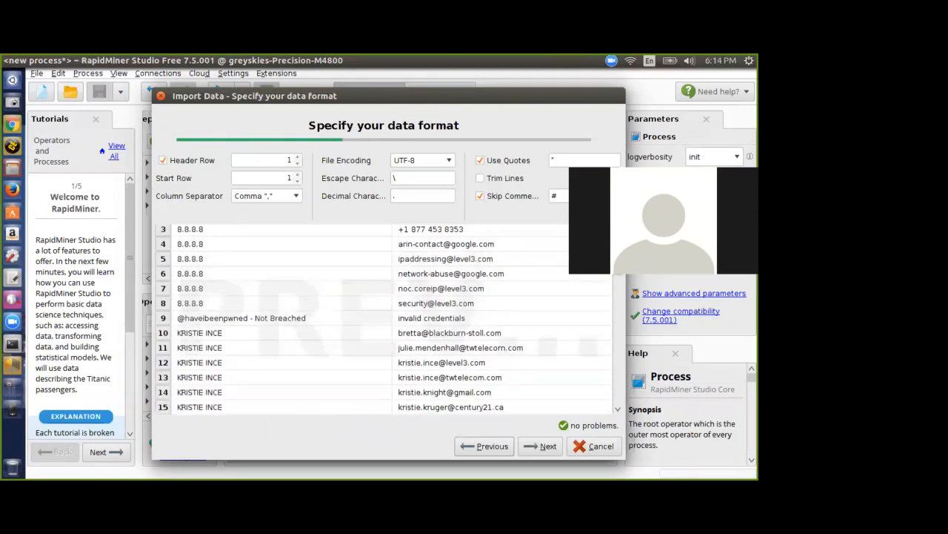
{"action": "left_click_drag", "start_coordinate": [618, 259], "coordinate": [594, 241]}
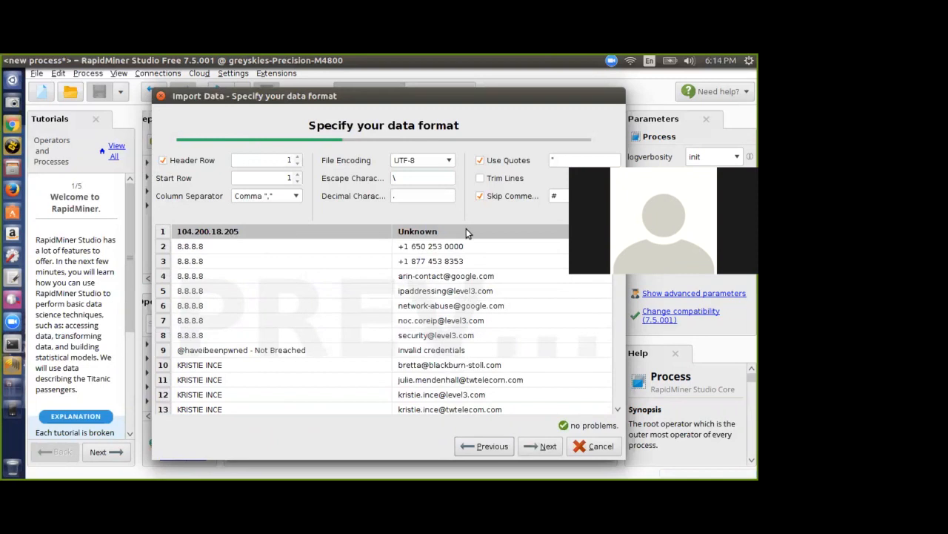
{"action": "left_click", "coordinate": [164, 160]}
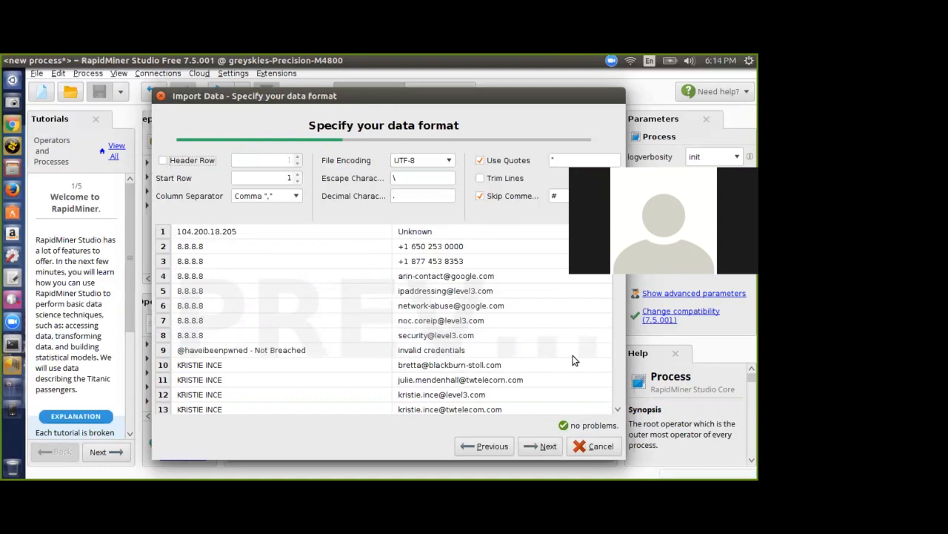
{"action": "left_click", "coordinate": [546, 446]}
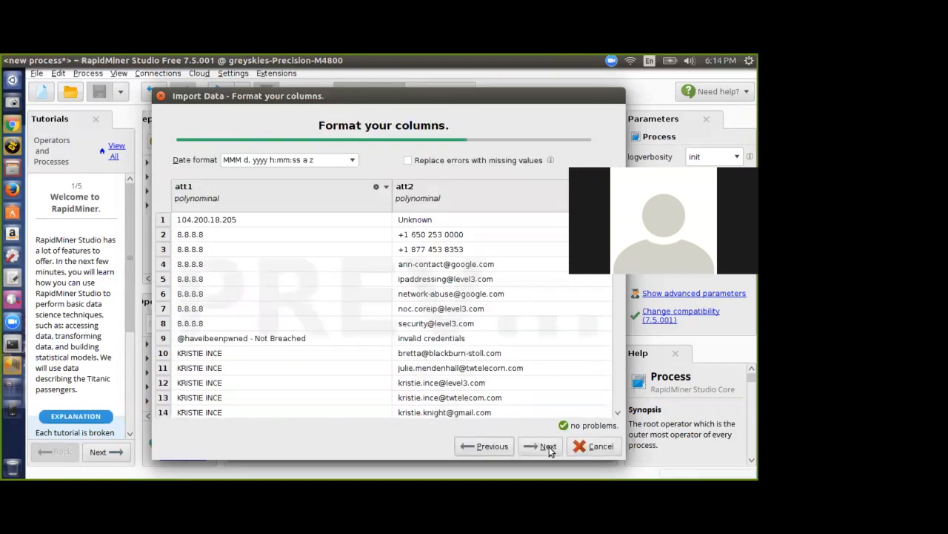
{"action": "left_click", "coordinate": [385, 187]}
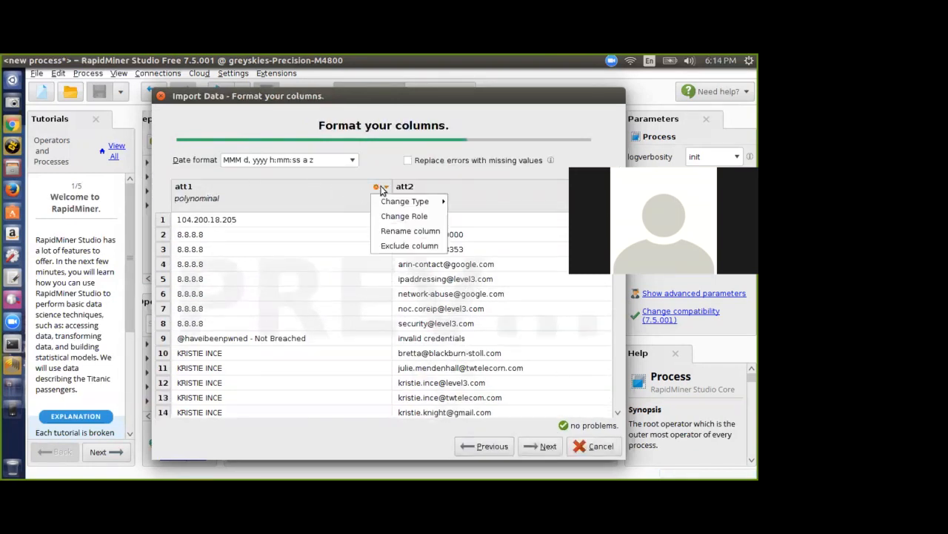
{"action": "left_click", "coordinate": [404, 232]}
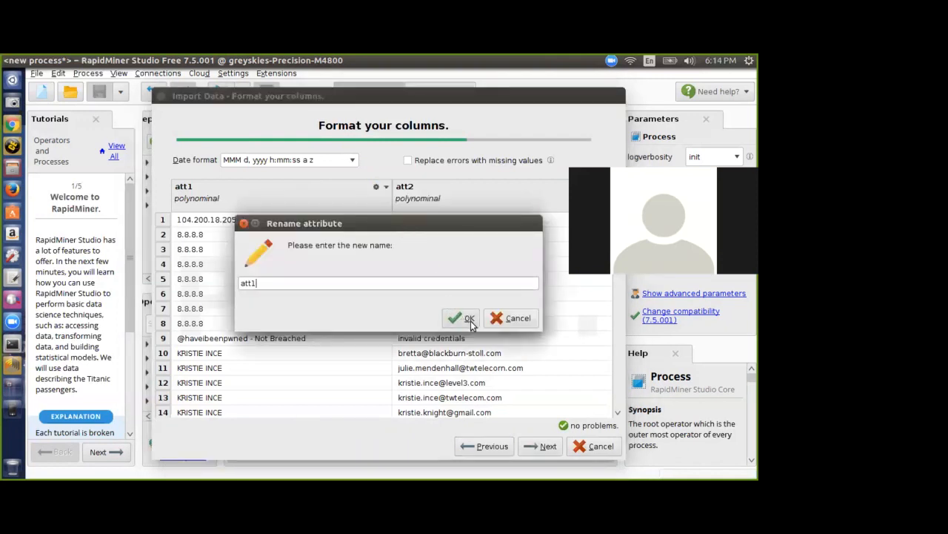
{"action": "left_click", "coordinate": [497, 319]}
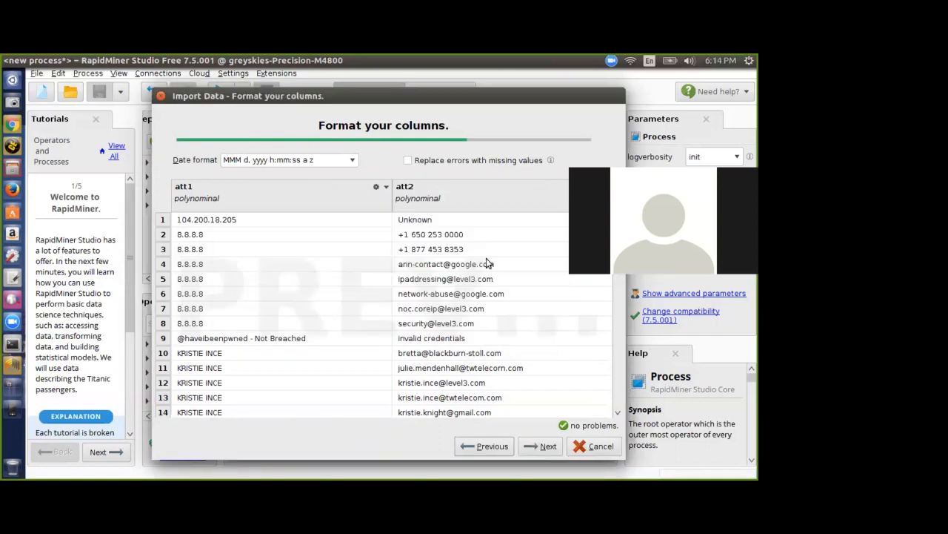
Step: Accept the column formats and finish the import, storing the data set as dawson_entity2 in the Local Repository
{"action": "left_click", "coordinate": [546, 447]}
{"action": "left_click", "coordinate": [546, 446]}
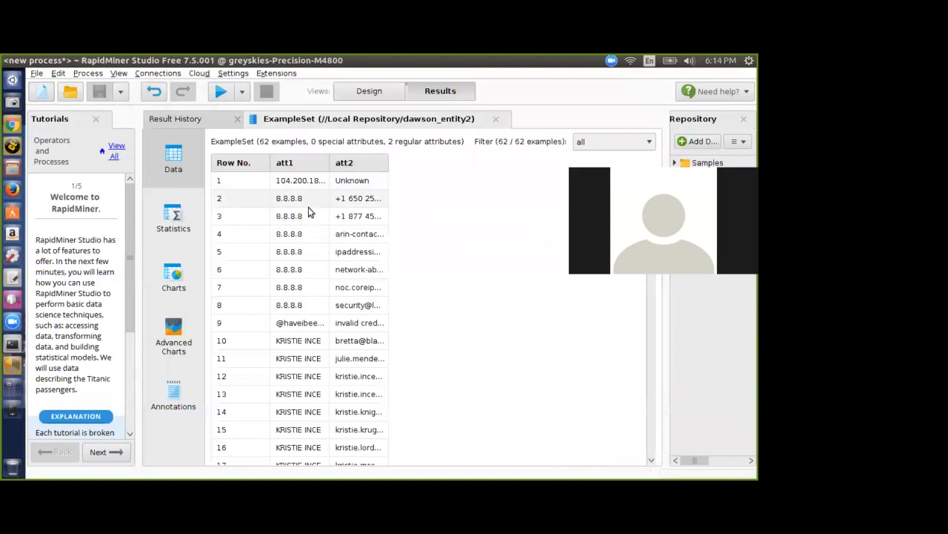
Step: Examine the rows of the imported dawson_entity2 data set and its bar chart grouped by att1
{"action": "scroll", "coordinate": [308, 215], "scroll_direction": "down", "scroll_amount": 8}
{"action": "scroll", "coordinate": [308, 222], "scroll_direction": "down", "scroll_amount": 8}
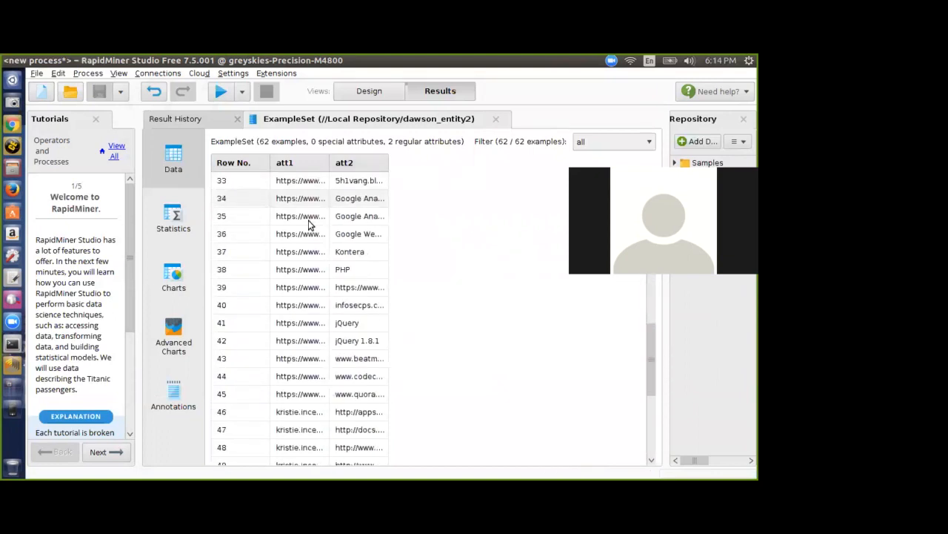
{"action": "scroll", "coordinate": [310, 216], "scroll_direction": "up", "scroll_amount": 6}
{"action": "scroll", "coordinate": [310, 214], "scroll_direction": "up", "scroll_amount": 10}
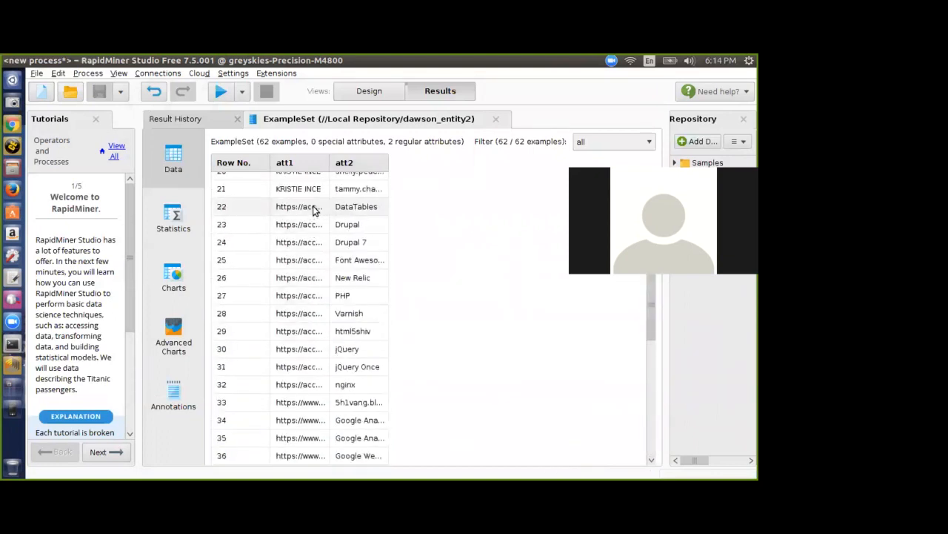
{"action": "left_click", "coordinate": [186, 278]}
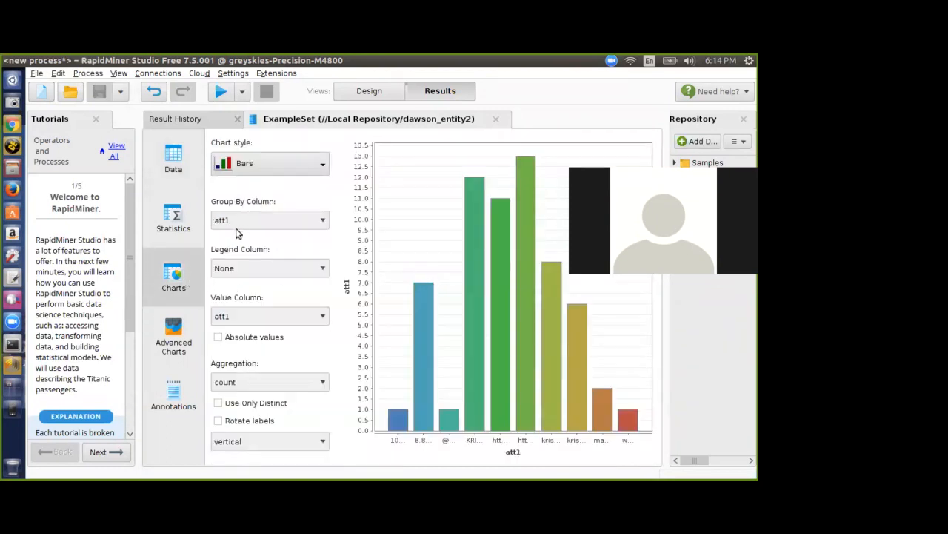
{"action": "left_click", "coordinate": [190, 154]}
{"action": "scroll", "coordinate": [333, 207], "scroll_direction": "down", "scroll_amount": 9}
{"action": "scroll", "coordinate": [343, 212], "scroll_direction": "down", "scroll_amount": 6}
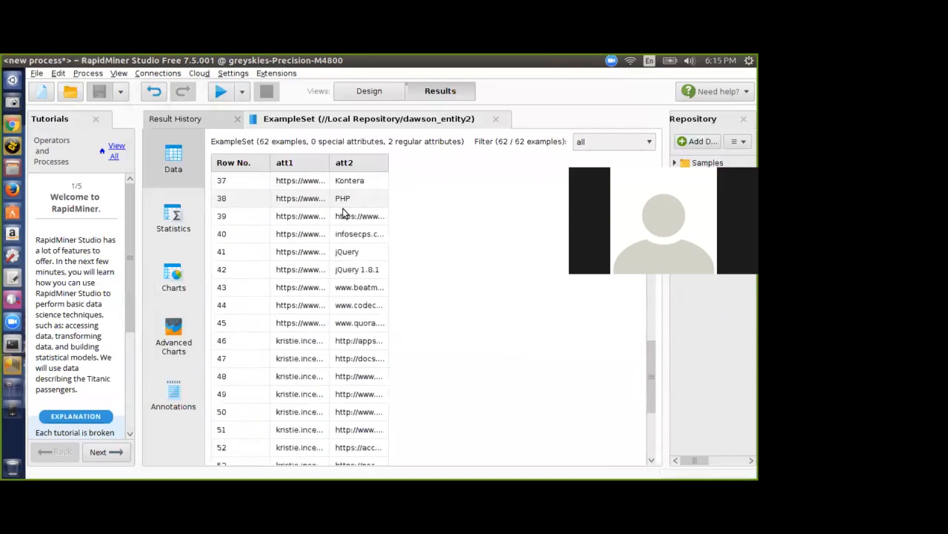
{"action": "scroll", "coordinate": [330, 206], "scroll_direction": "up", "scroll_amount": 3}
{"action": "scroll", "coordinate": [330, 201], "scroll_direction": "up", "scroll_amount": 7}
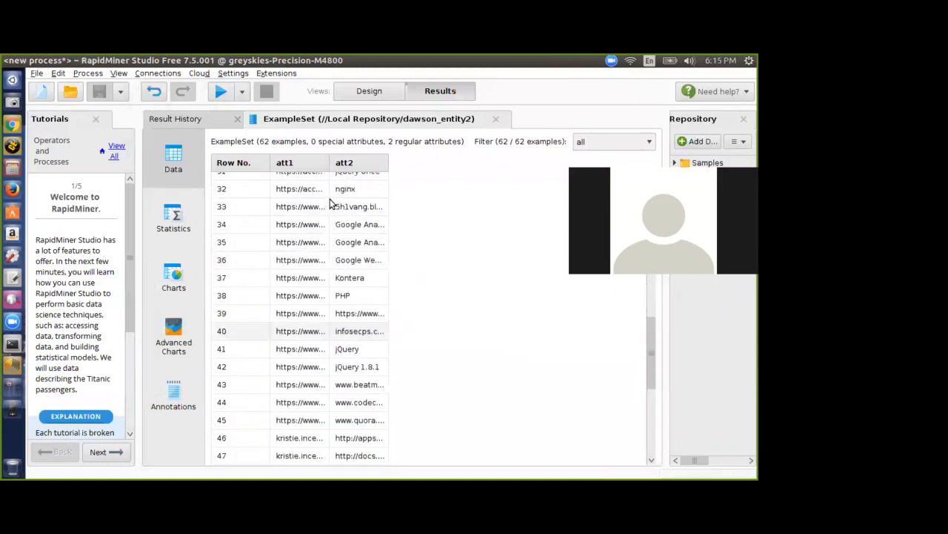
Step: Quit RapidMiner Studio without saving the unnamed process, then clear the terminal and exit it
{"action": "left_click", "coordinate": [7, 62]}
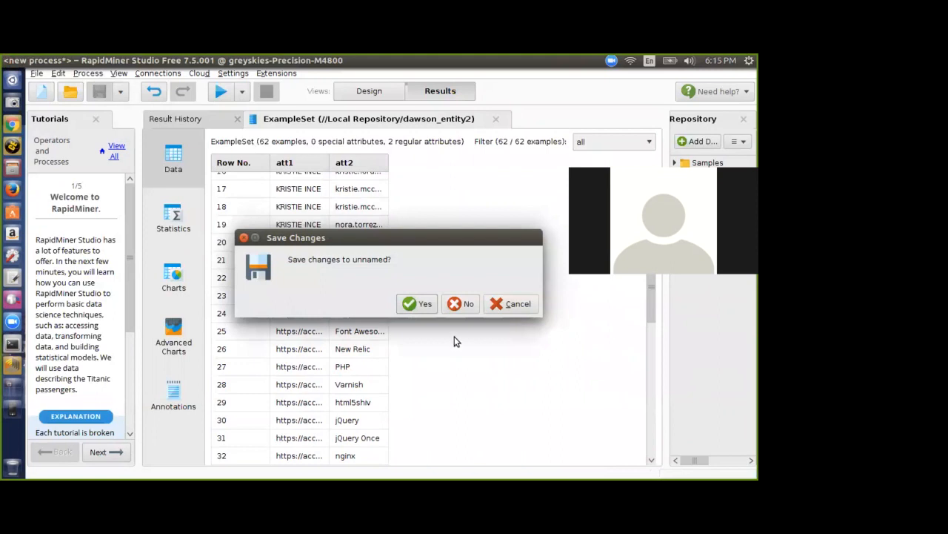
{"action": "left_click", "coordinate": [465, 304]}
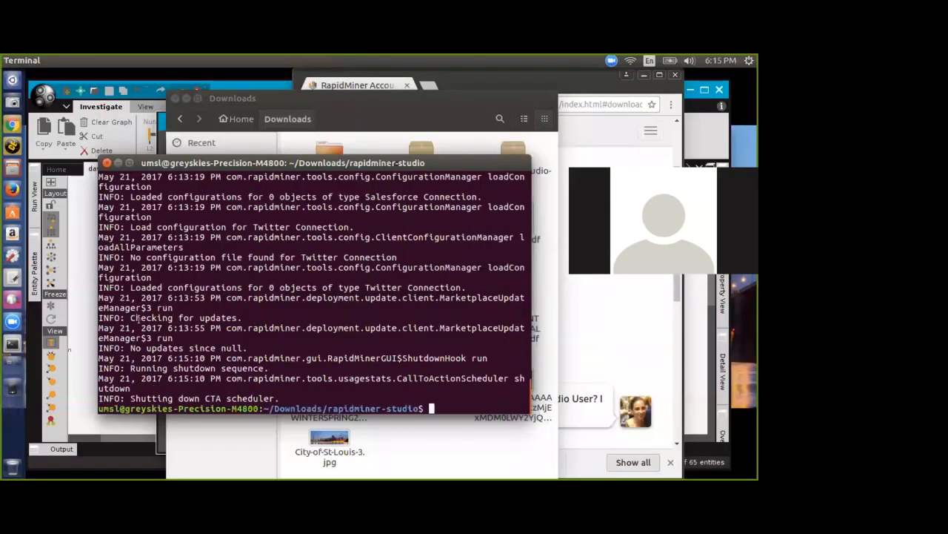
{"action": "type", "text": "clear"}
{"action": "key", "text": "Return"}
{"action": "type", "text": "exit"}
{"action": "key", "text": "Return"}
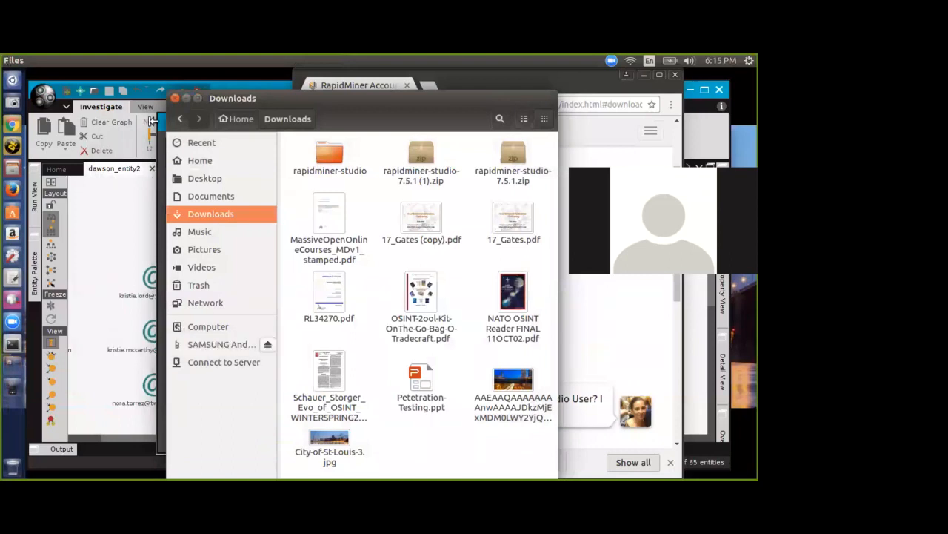
Step: Minimize the Downloads window, close the RapidMiner account page, and finish Maltego's Graph Export Wizard
{"action": "left_click", "coordinate": [186, 99]}
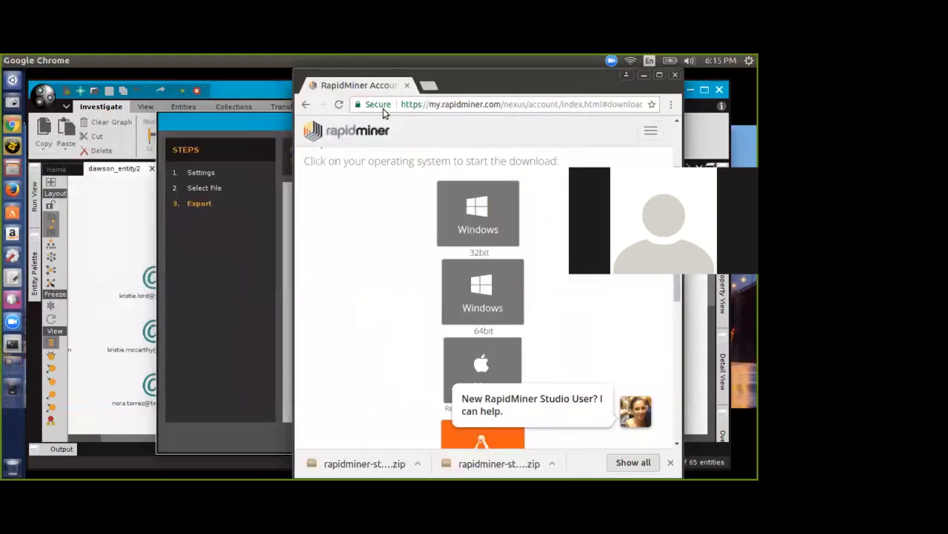
{"action": "left_click", "coordinate": [407, 87]}
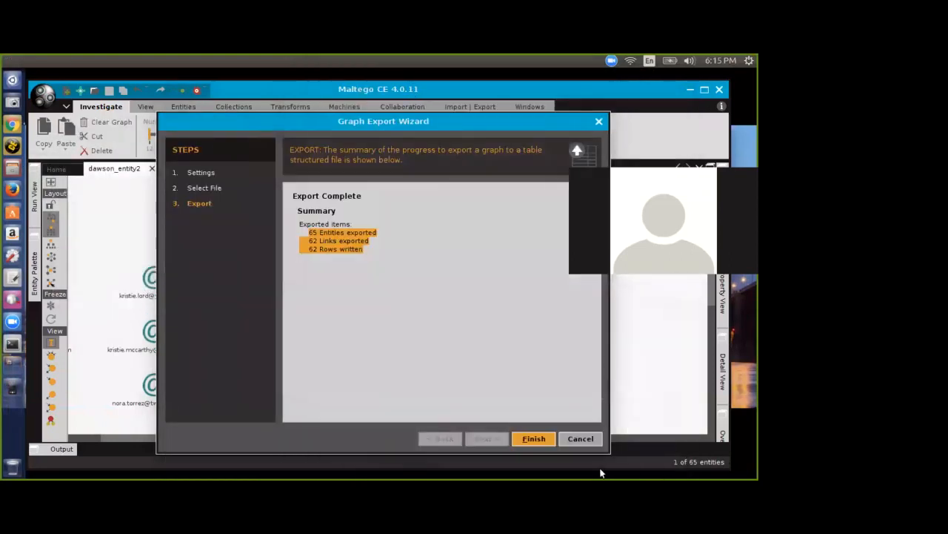
{"action": "left_click", "coordinate": [533, 438]}
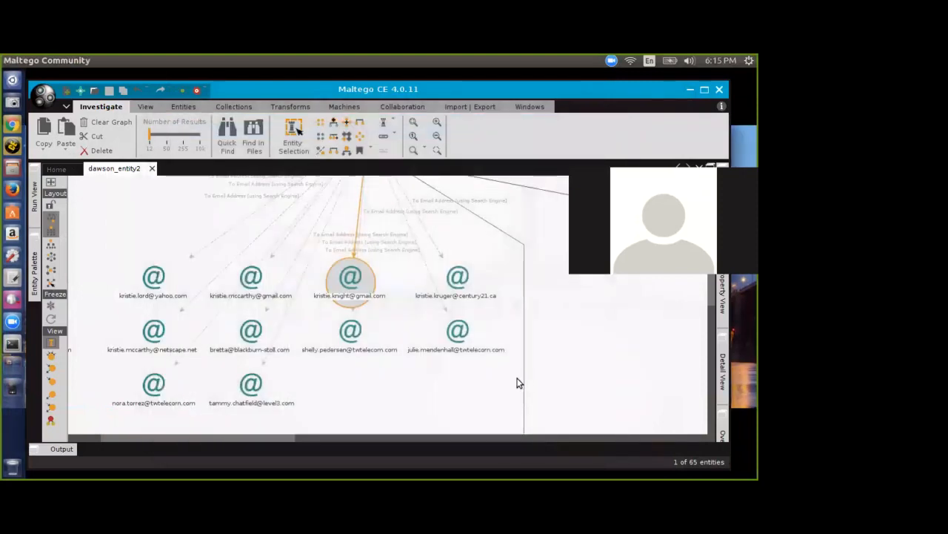
Step: Export the Maltego graph as a PNG image named dawson_entity2 at 100% scale in the umsl home folder
{"action": "left_click", "coordinate": [42, 98]}
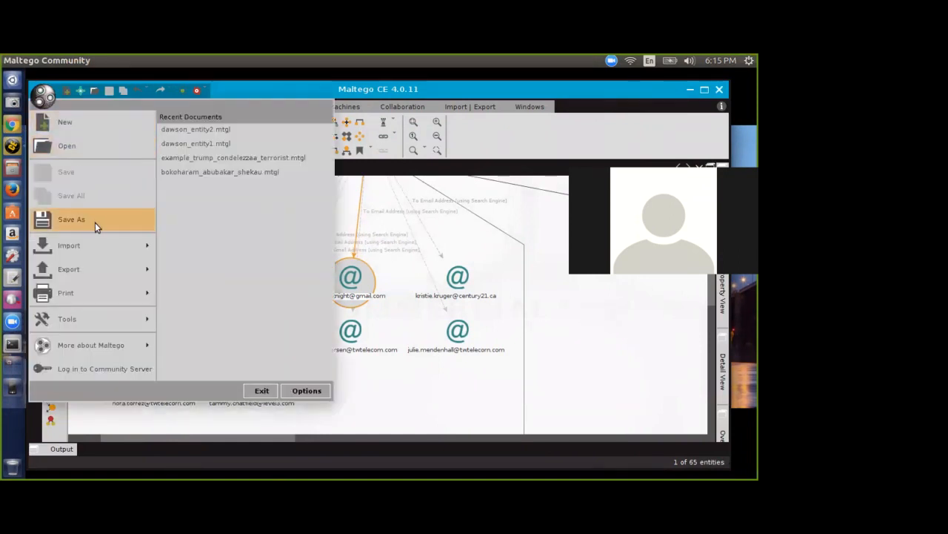
{"action": "mouse_move", "coordinate": [111, 267]}
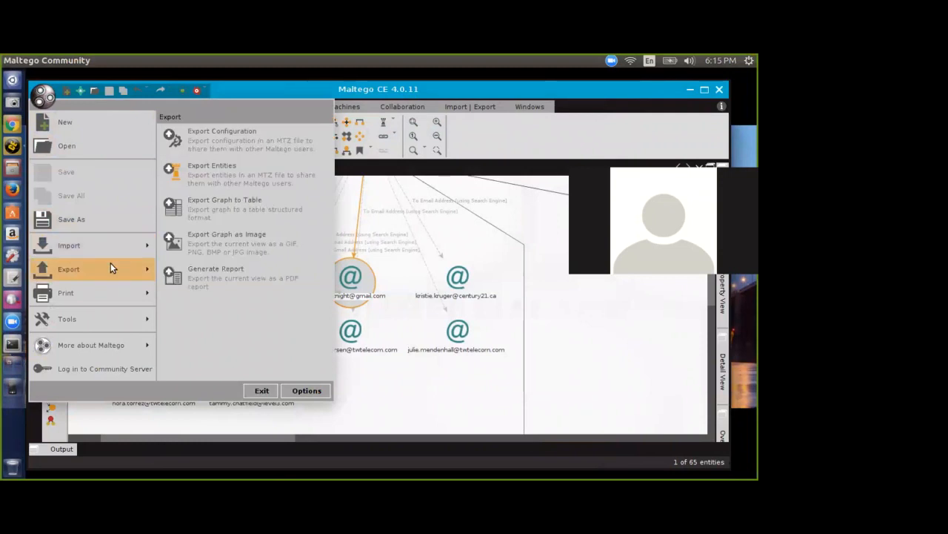
{"action": "left_click", "coordinate": [223, 241]}
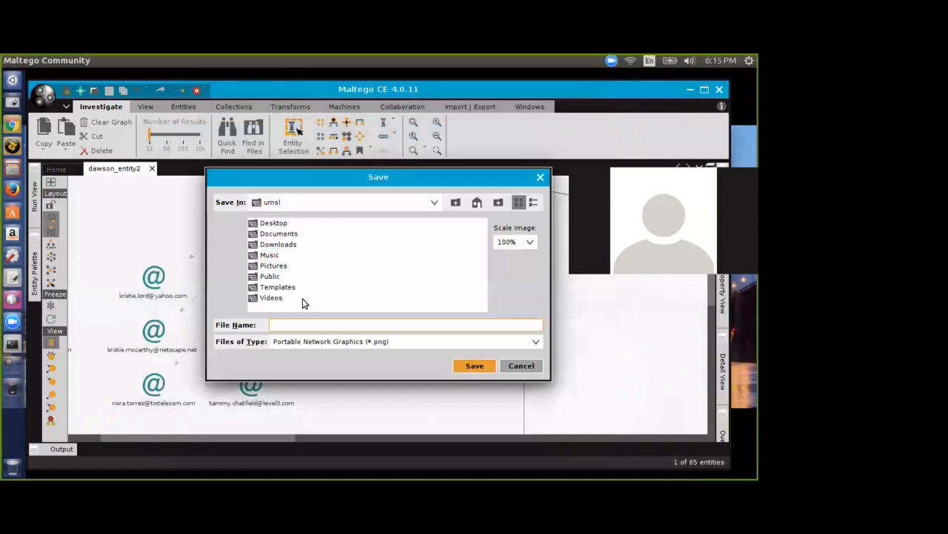
{"action": "type", "text": "dawson_entity2"}
{"action": "key", "text": "Return"}
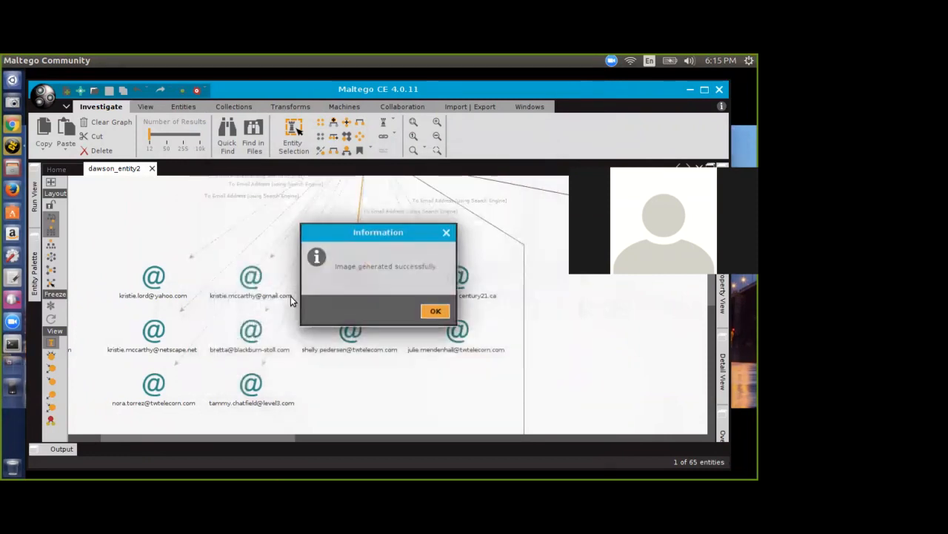
{"action": "left_click", "coordinate": [432, 312]}
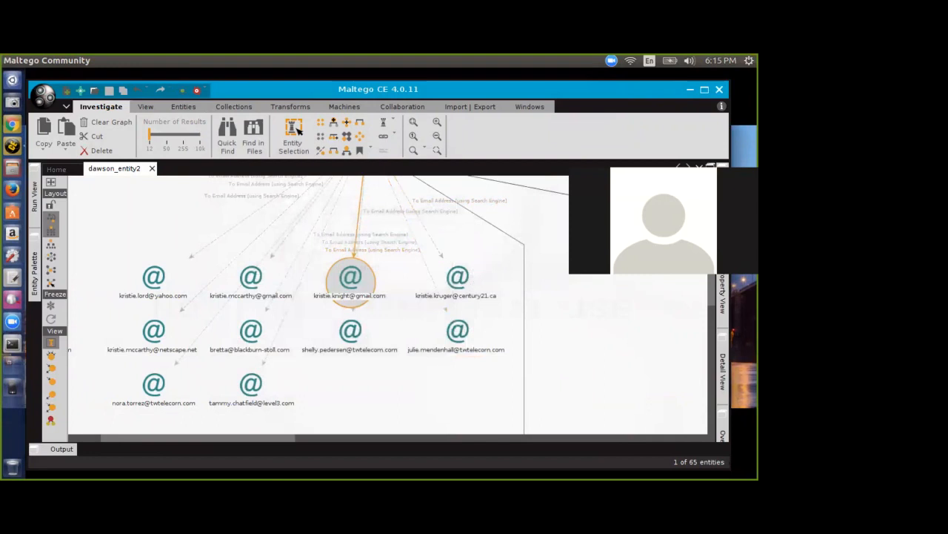
Step: In the file manager, go to the home folder and open dawson_entity2.png in the image viewer
{"action": "left_click", "coordinate": [15, 168]}
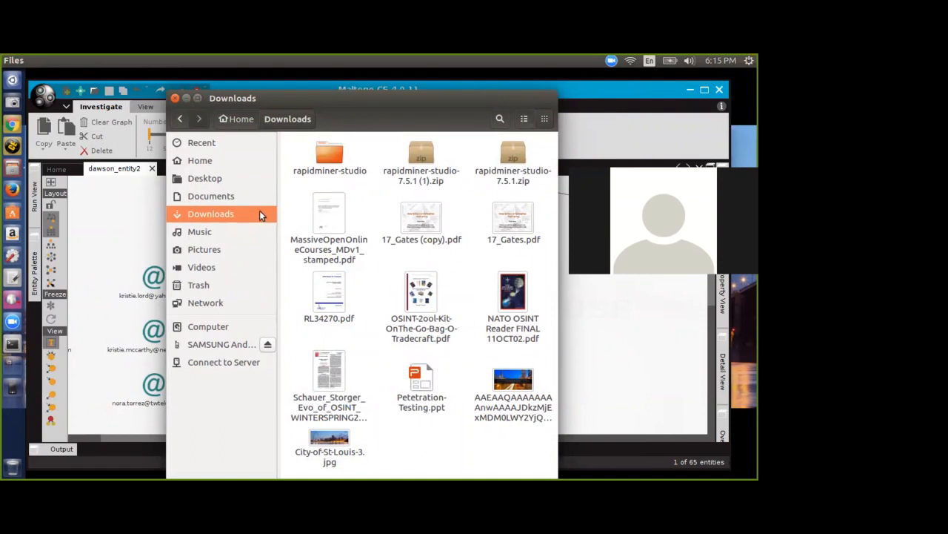
{"action": "left_click", "coordinate": [220, 195]}
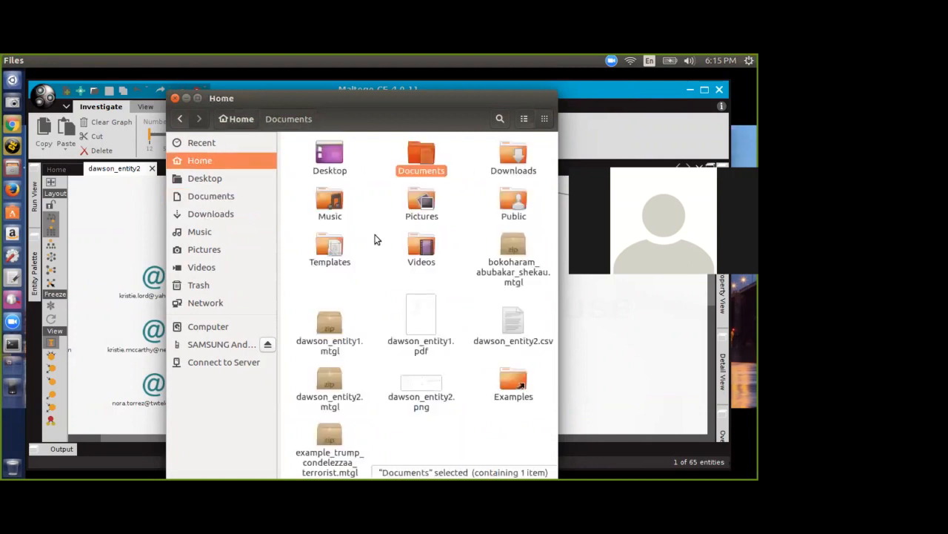
{"action": "left_click", "coordinate": [430, 388]}
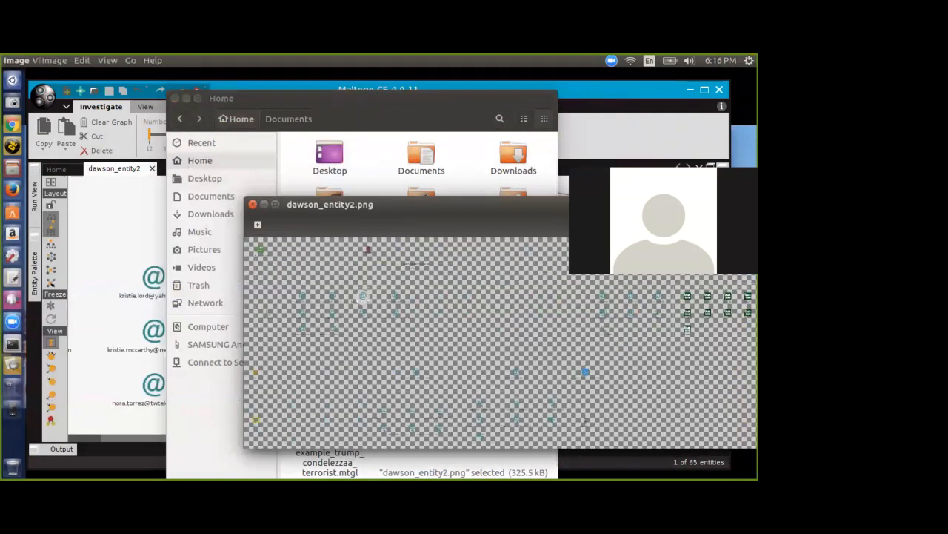
Step: Examine the entities and labels in the exported graph image at closer magnification, then close the image viewer
{"action": "scroll", "coordinate": [488, 260], "scroll_direction": "up", "scroll_amount": 4}
{"action": "scroll", "coordinate": [486, 262], "scroll_direction": "up", "scroll_amount": 2}
{"action": "scroll", "coordinate": [488, 265], "scroll_direction": "down", "scroll_amount": 4}
{"action": "scroll", "coordinate": [478, 274], "scroll_direction": "up", "scroll_amount": 2}
{"action": "scroll", "coordinate": [477, 272], "scroll_direction": "up", "scroll_amount": 4}
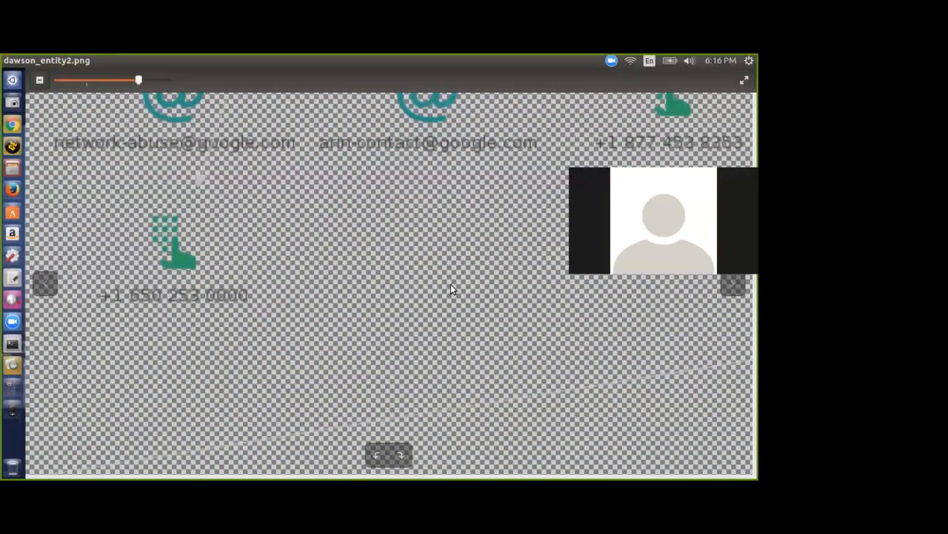
{"action": "scroll", "coordinate": [450, 289], "scroll_direction": "down", "scroll_amount": 2}
{"action": "left_click_drag", "start_coordinate": [750, 314], "coordinate": [750, 240]}
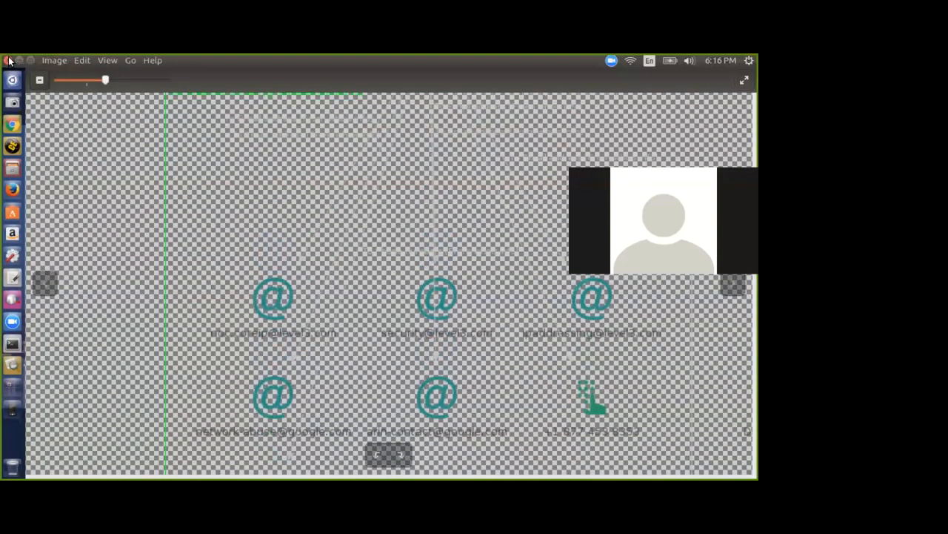
{"action": "left_click", "coordinate": [8, 60]}
Step: Open dawson_entity2.png from the home folder in Firefox instead of the default image viewer
{"action": "right_click", "coordinate": [419, 385]}
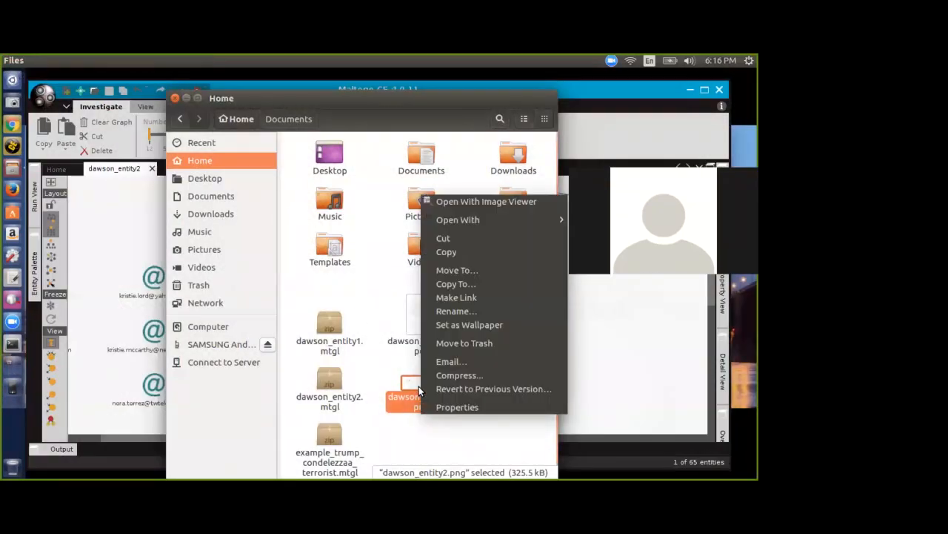
{"action": "mouse_move", "coordinate": [468, 220]}
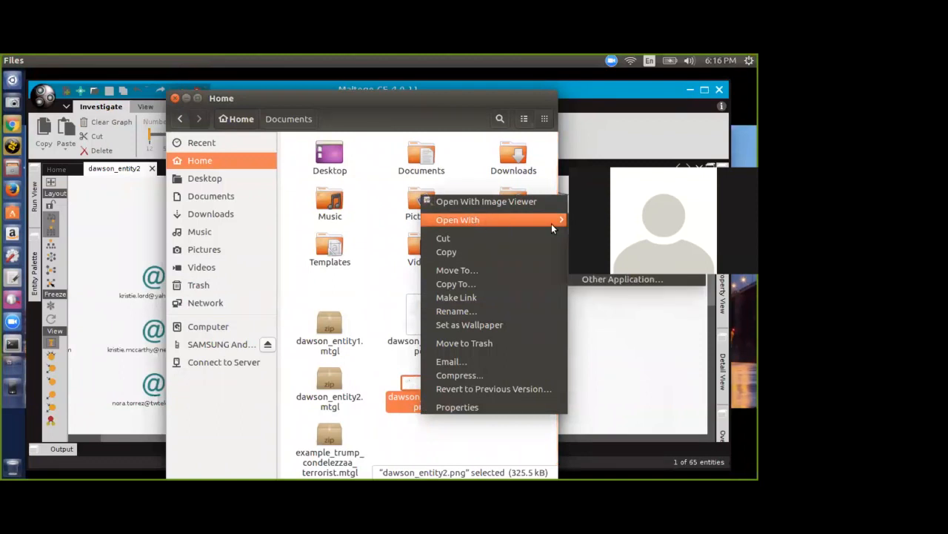
{"action": "left_click", "coordinate": [622, 221]}
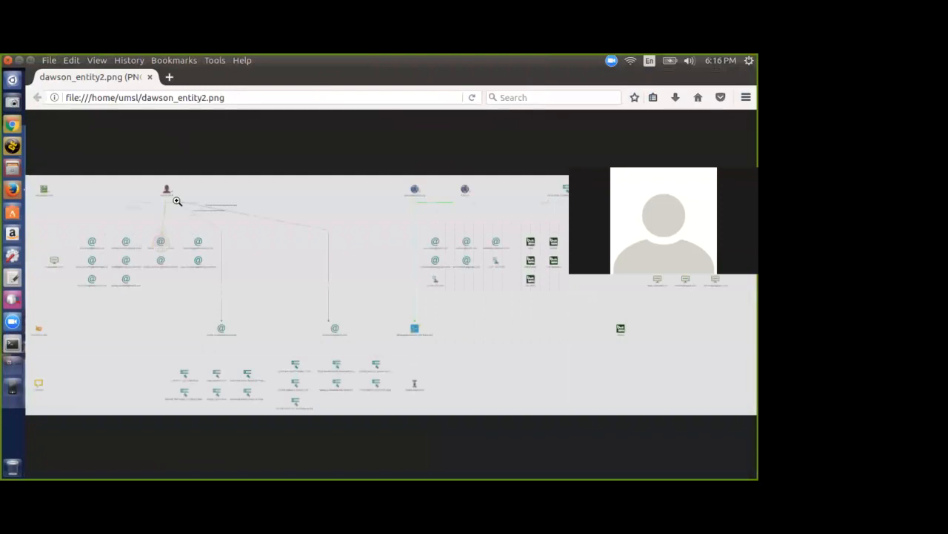
Step: Examine the entities and link labels across the full-size graph image, then close its browser tab and the file manager window
{"action": "left_click", "coordinate": [210, 243]}
{"action": "scroll", "coordinate": [369, 289], "scroll_direction": "up", "scroll_amount": 2}
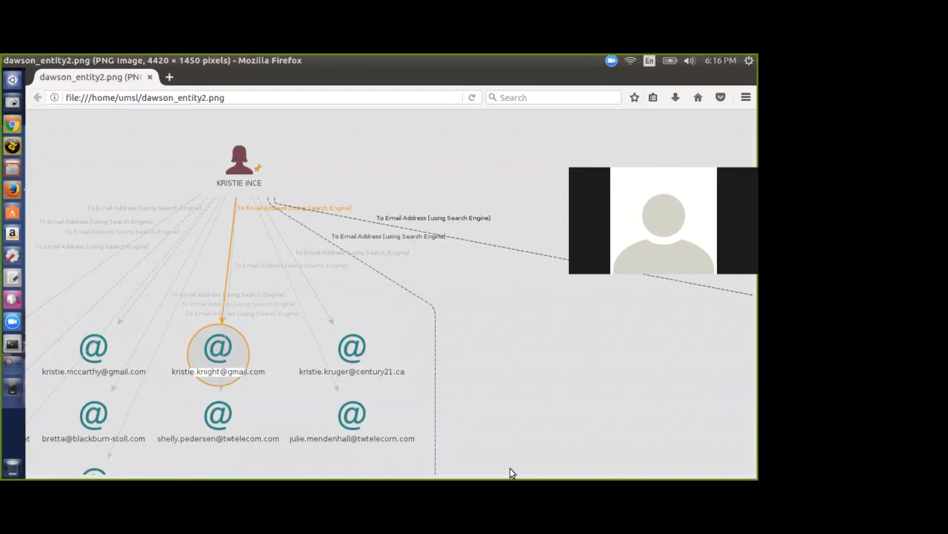
{"action": "left_click_drag", "start_coordinate": [241, 468], "coordinate": [749, 472]}
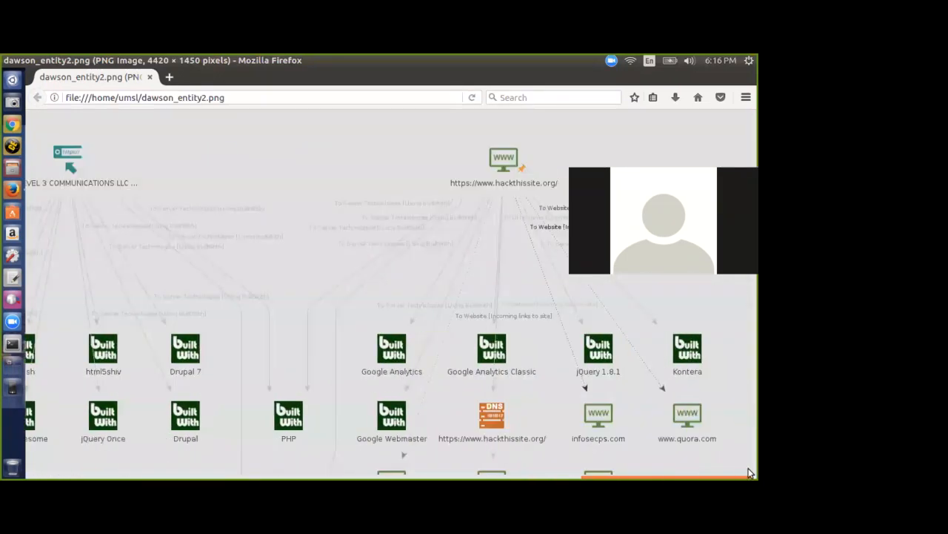
{"action": "left_click", "coordinate": [511, 365]}
{"action": "left_click", "coordinate": [513, 364]}
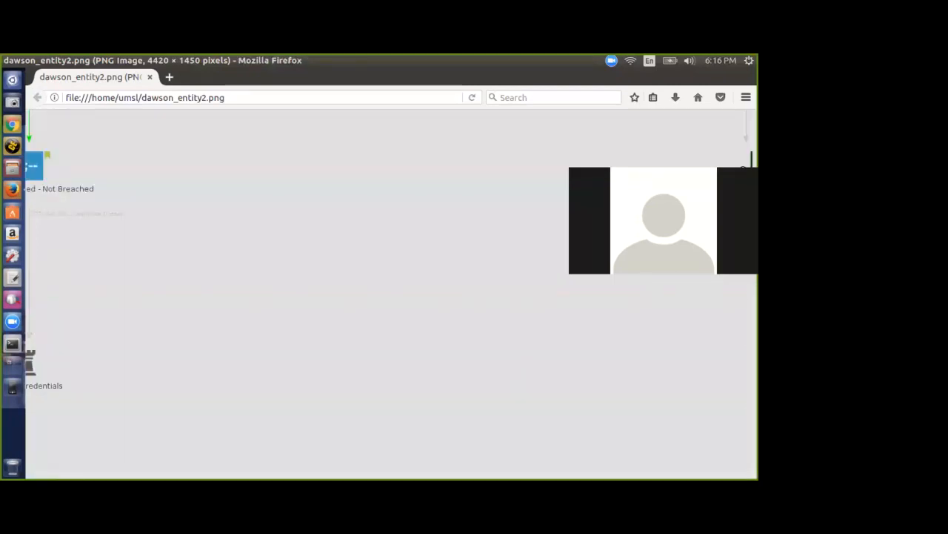
{"action": "left_click", "coordinate": [513, 365]}
{"action": "left_click", "coordinate": [678, 215]}
{"action": "left_click_drag", "start_coordinate": [754, 218], "coordinate": [743, 356]}
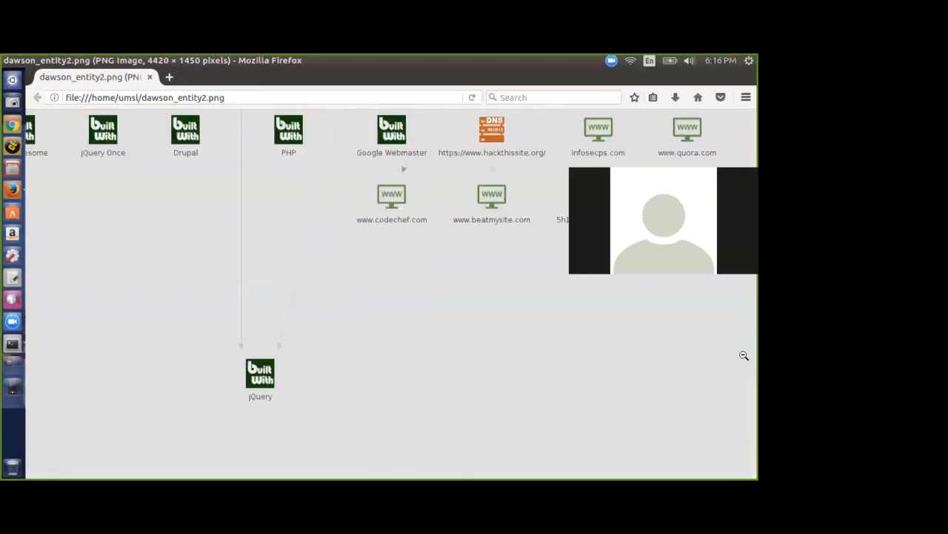
{"action": "left_click_drag", "start_coordinate": [669, 470], "coordinate": [117, 468]}
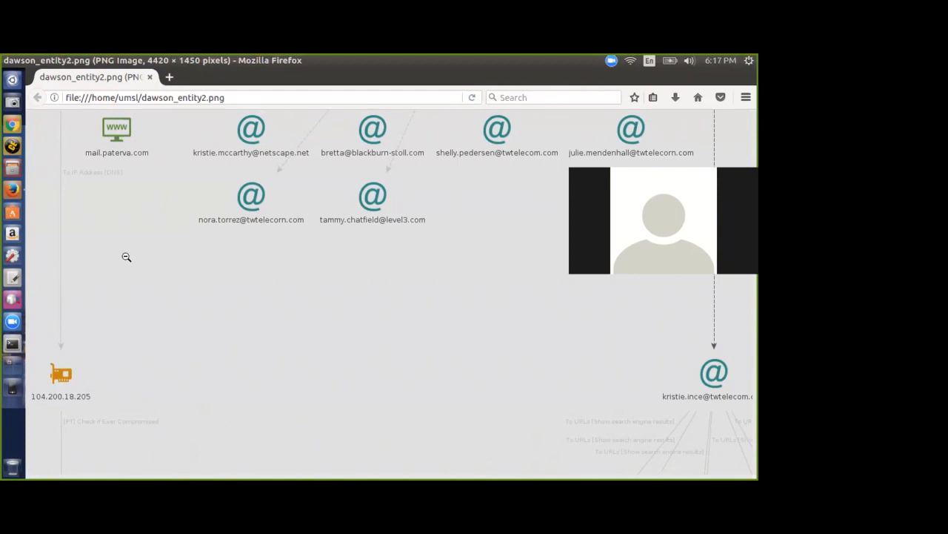
{"action": "left_click", "coordinate": [150, 76]}
{"action": "left_click", "coordinate": [175, 98]}
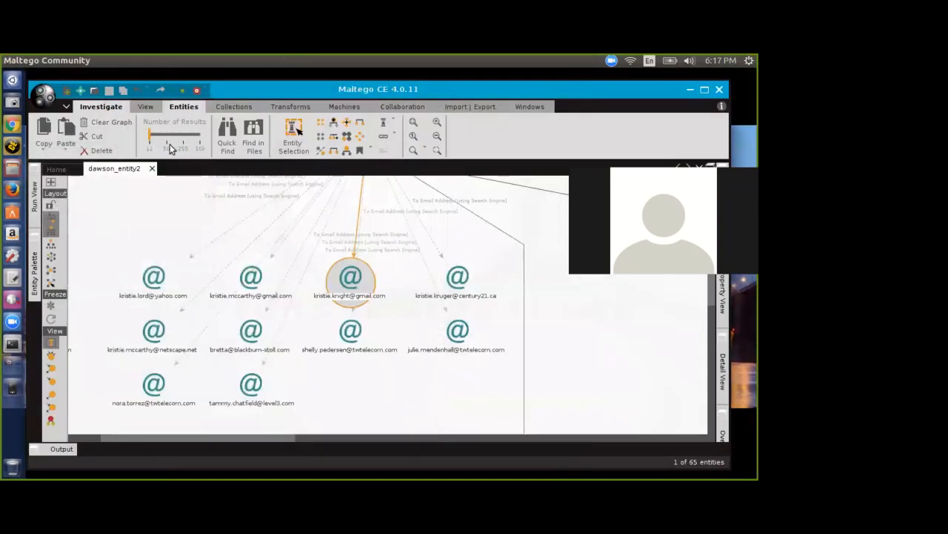
Step: In Maltego, close the dawson_entity2 graph and open the recent document example_trump_condelezzaa_terrorist.mtgl
{"action": "left_click", "coordinate": [152, 171]}
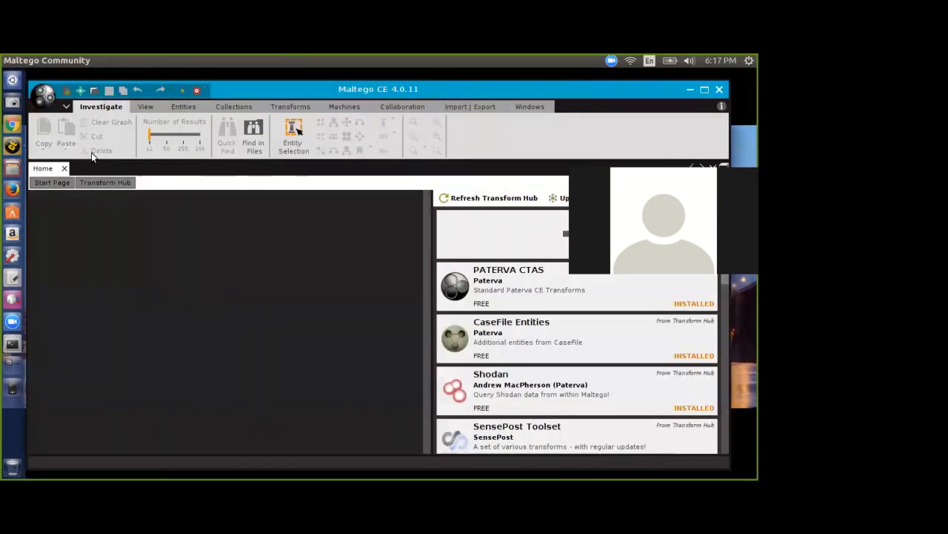
{"action": "left_click", "coordinate": [41, 98]}
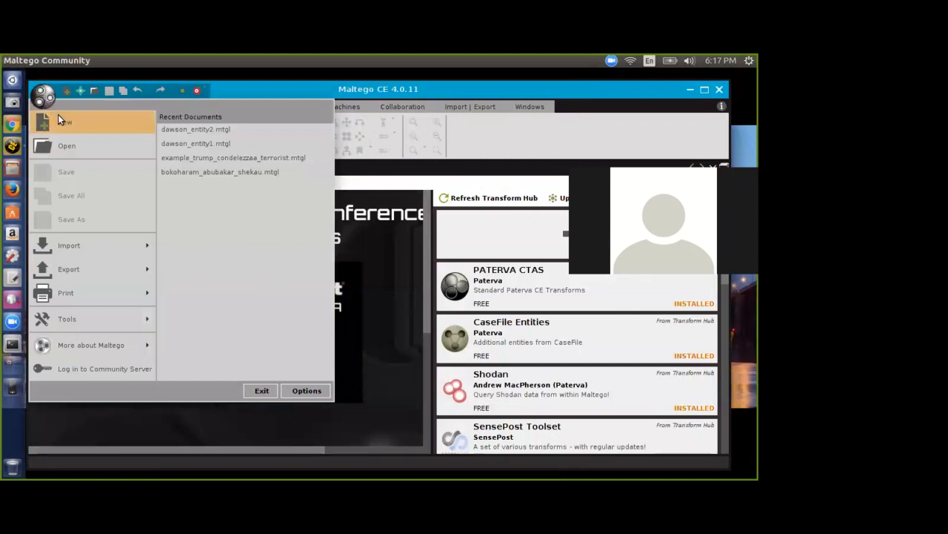
{"action": "left_click", "coordinate": [212, 159]}
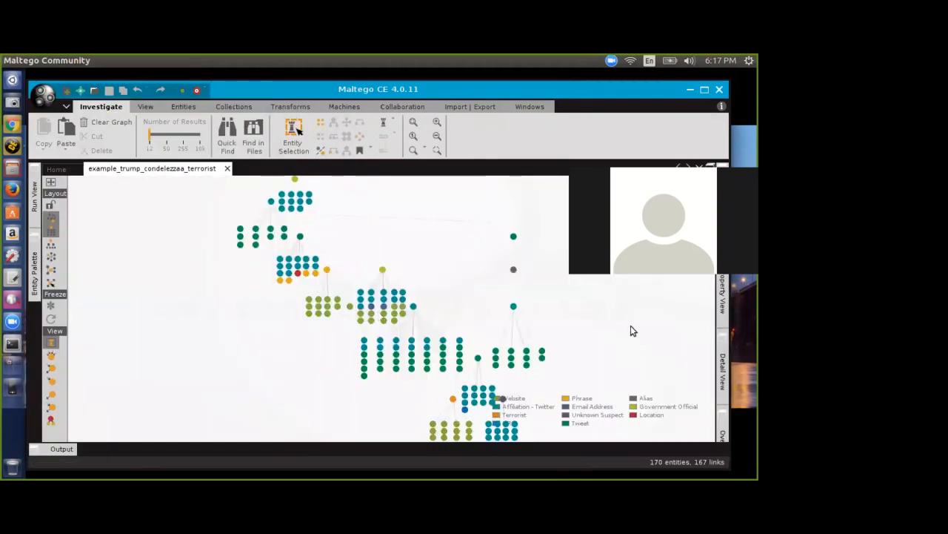
Step: Examine the Twitter, website and tweet entities in different areas of the example_trump_condelezzaa_terrorist graph at closer magnification
{"action": "scroll", "coordinate": [631, 325], "scroll_direction": "up", "scroll_amount": 3}
{"action": "scroll", "coordinate": [341, 415], "scroll_direction": "up", "scroll_amount": 2}
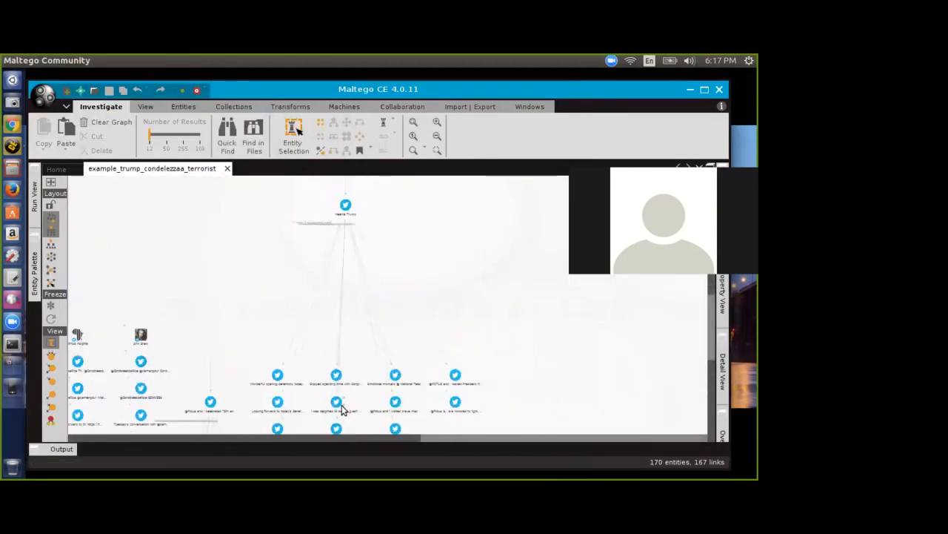
{"action": "left_click_drag", "start_coordinate": [295, 437], "coordinate": [220, 441]}
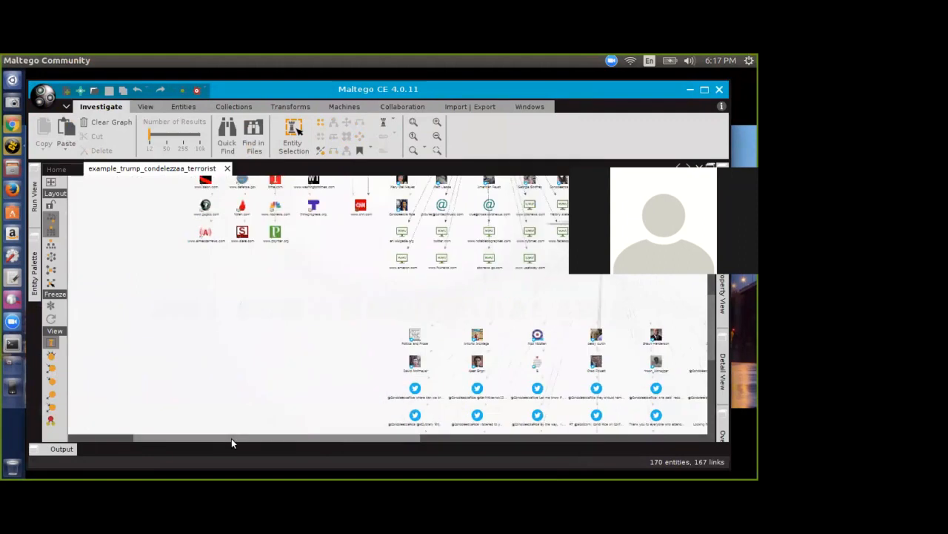
{"action": "left_click_drag", "start_coordinate": [709, 325], "coordinate": [748, 226]}
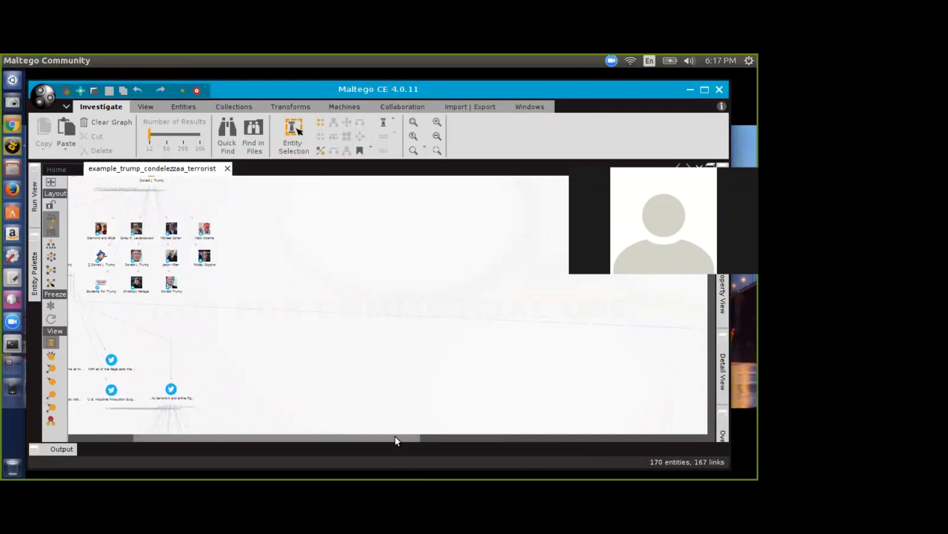
{"action": "left_click_drag", "start_coordinate": [395, 439], "coordinate": [170, 440]}
{"action": "scroll", "coordinate": [193, 400], "scroll_direction": "up", "scroll_amount": 5}
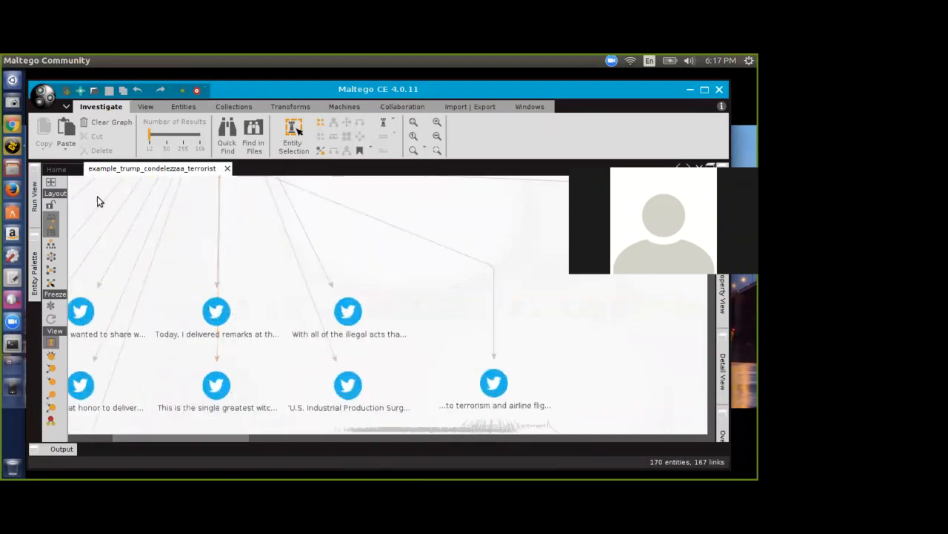
Step: Generate a PDF report of the graph named politician in the umsl home folder and dismiss the resulting messages
{"action": "left_click", "coordinate": [46, 96]}
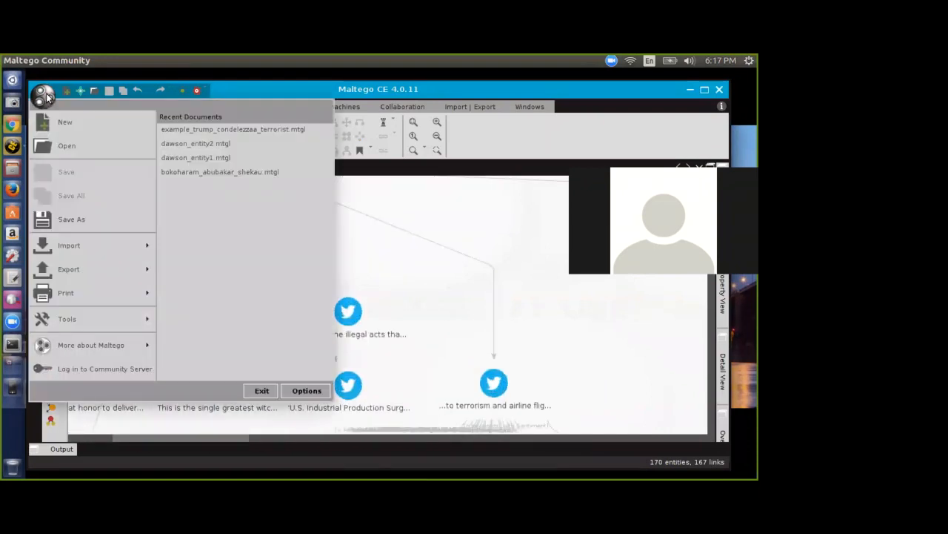
{"action": "mouse_move", "coordinate": [129, 267]}
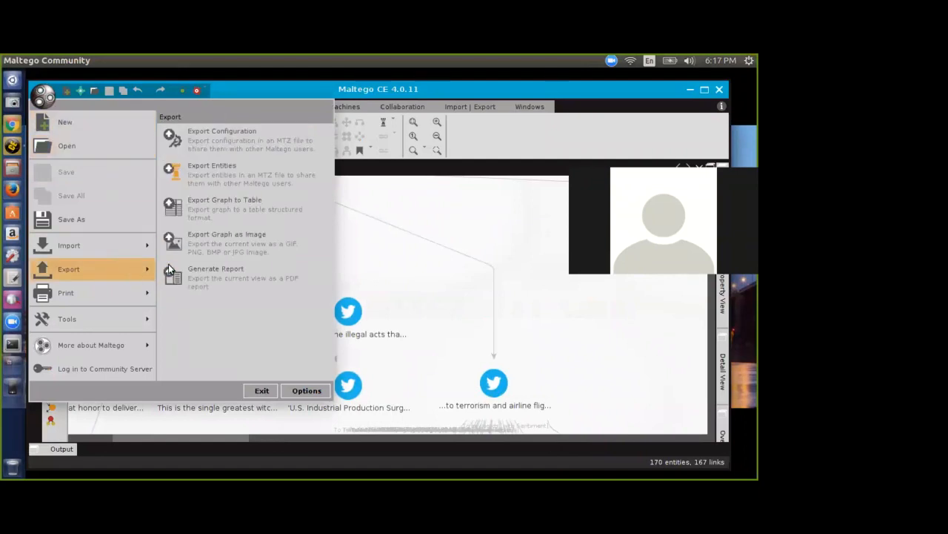
{"action": "left_click", "coordinate": [217, 270]}
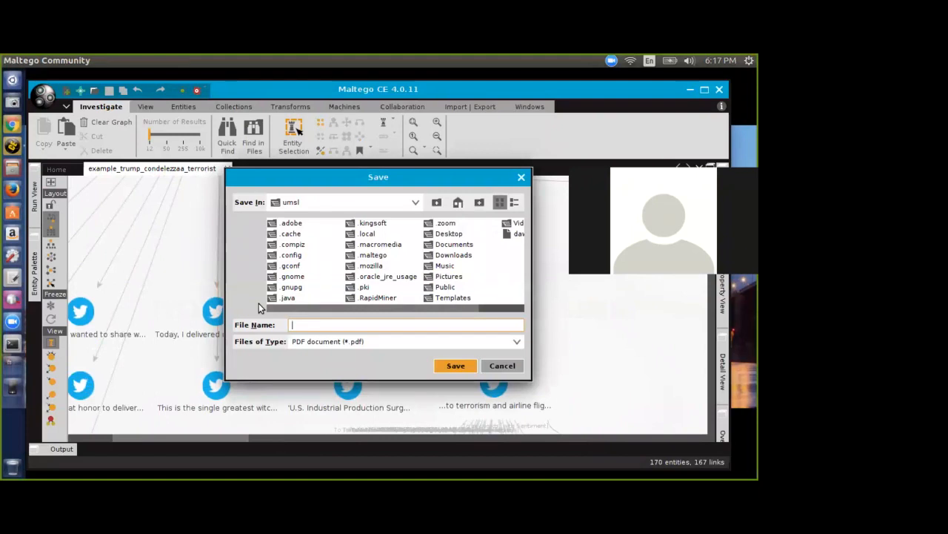
{"action": "type", "text": "politician"}
{"action": "key", "text": "Return"}
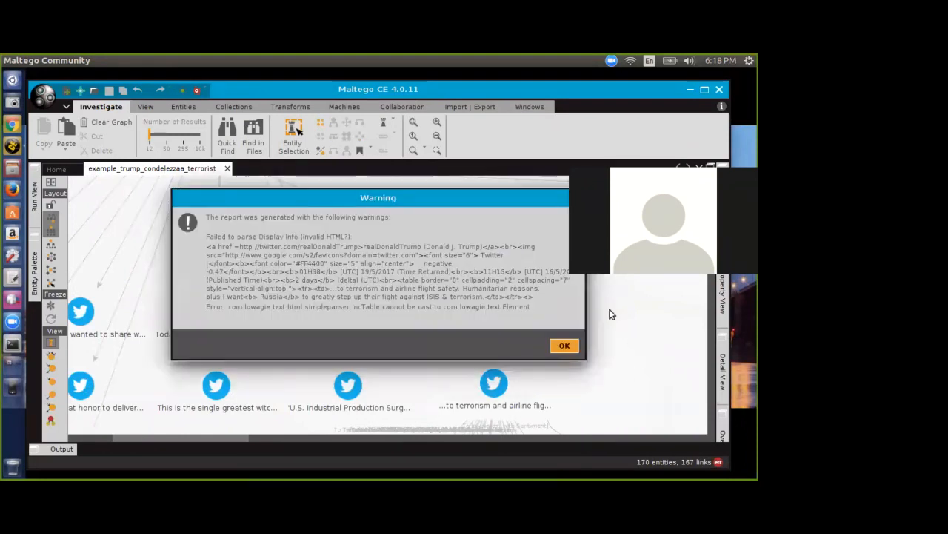
{"action": "left_click", "coordinate": [558, 346]}
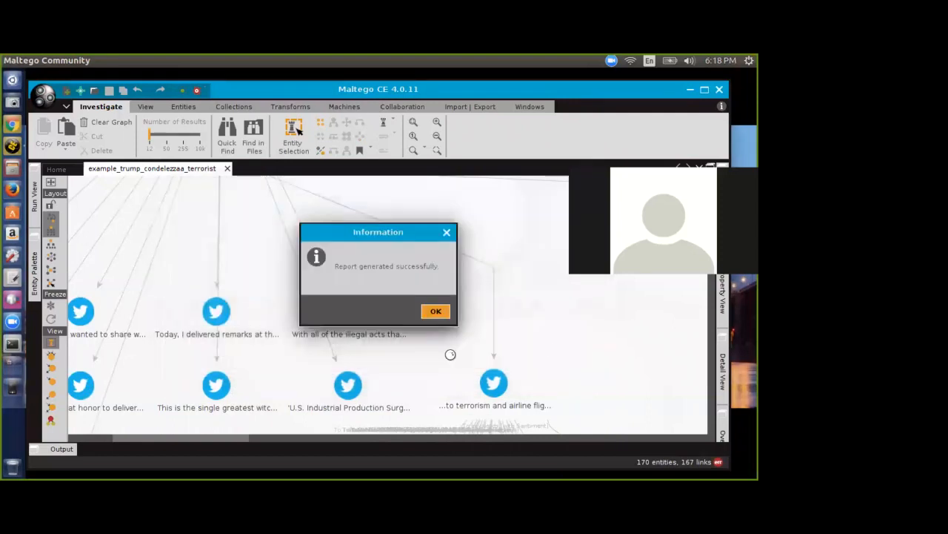
{"action": "left_click", "coordinate": [435, 311]}
Step: Open politician.pdf from the home folder in the document viewer
{"action": "left_click", "coordinate": [13, 170]}
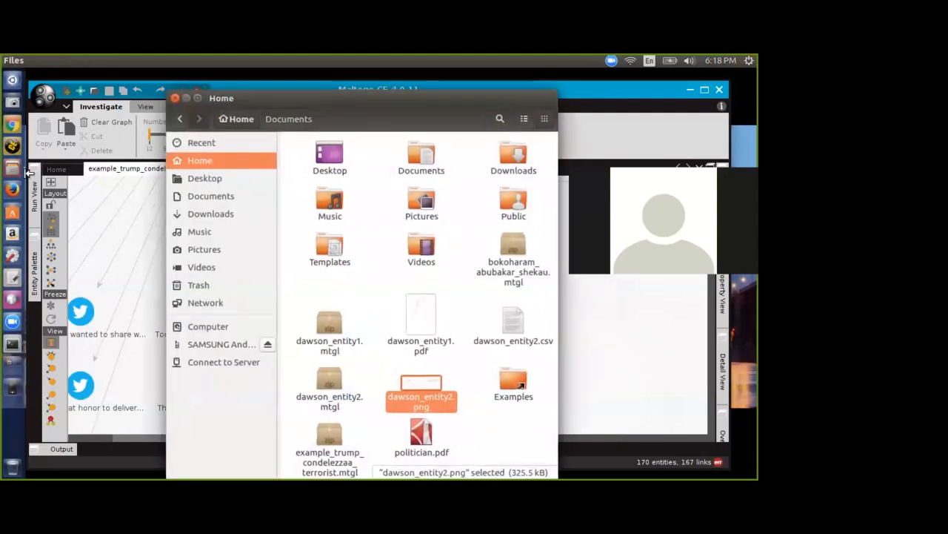
{"action": "left_click", "coordinate": [427, 441]}
{"action": "double_click", "coordinate": [422, 434]}
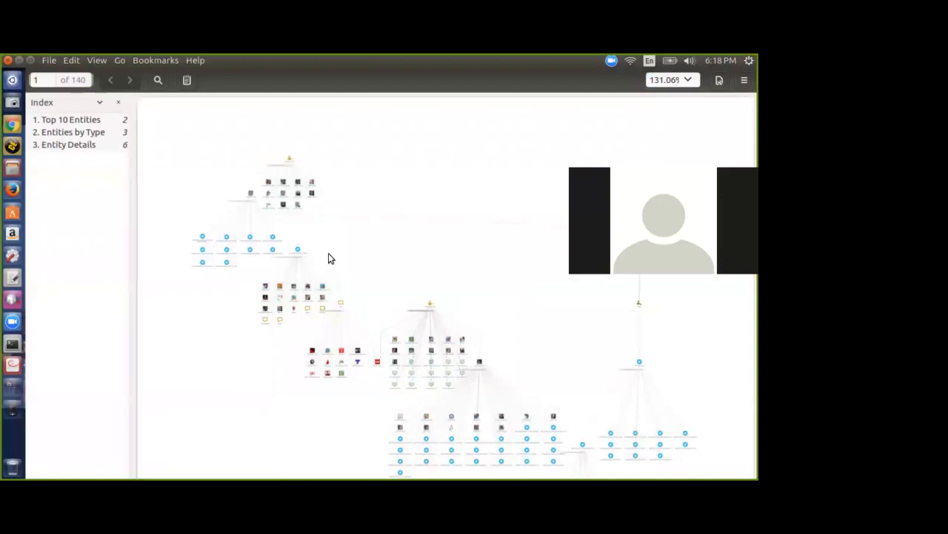
Step: Examine the report's graph page and the Top 10 Entities rankings by incoming, outgoing and total links
{"action": "scroll", "coordinate": [328, 254], "scroll_direction": "down", "scroll_amount": 5}
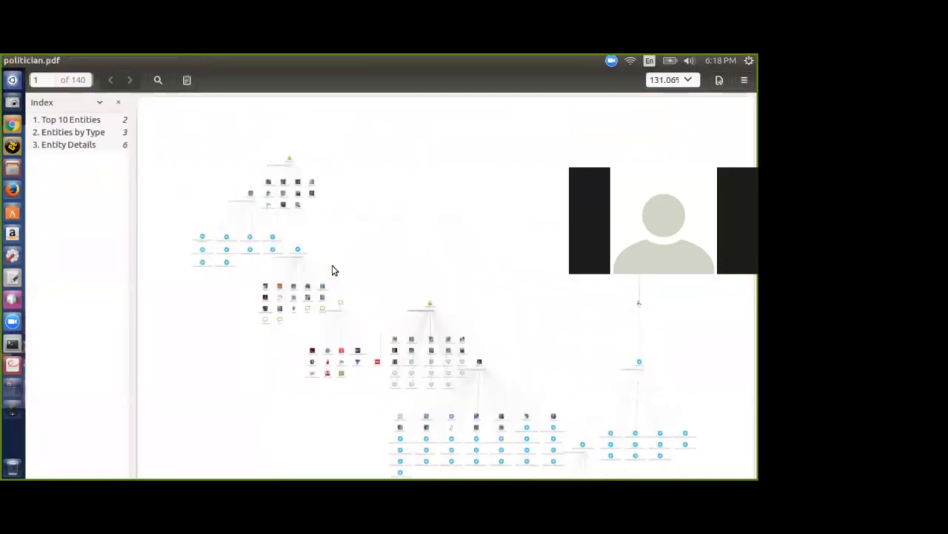
{"action": "scroll", "coordinate": [331, 269], "scroll_direction": "up", "scroll_amount": 4, "text": "ctrl"}
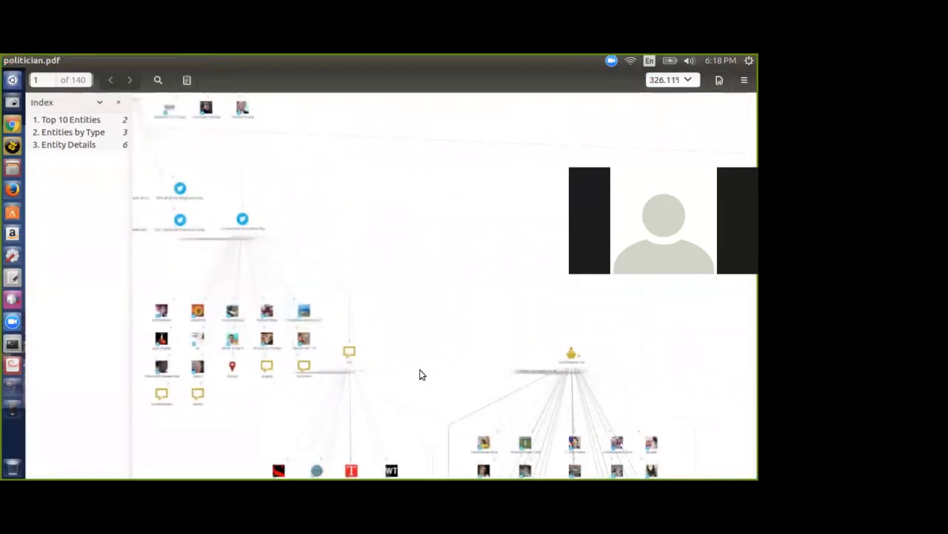
{"action": "scroll", "coordinate": [495, 396], "scroll_direction": "down", "scroll_amount": 5}
{"action": "scroll", "coordinate": [494, 394], "scroll_direction": "down", "scroll_amount": 10}
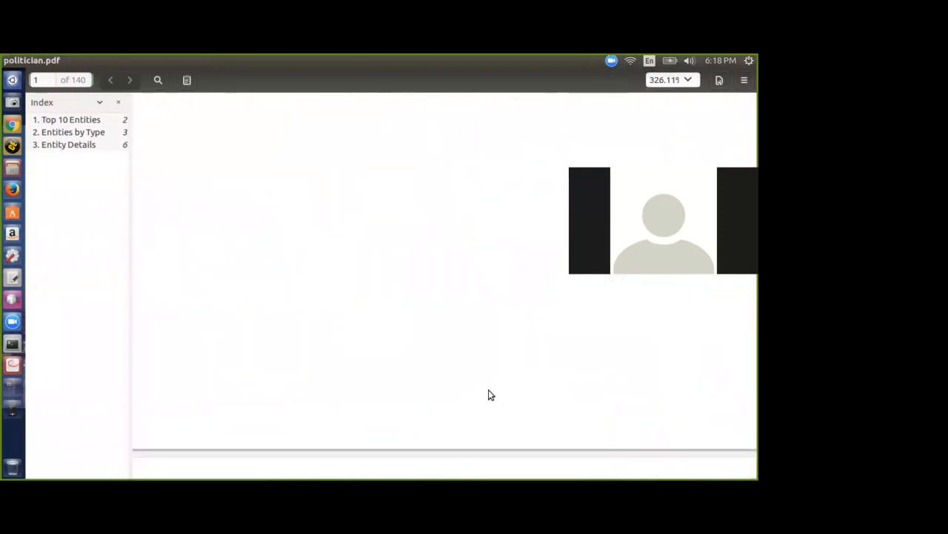
{"action": "scroll", "coordinate": [486, 393], "scroll_direction": "down", "scroll_amount": 3, "text": "ctrl"}
{"action": "scroll", "coordinate": [486, 392], "scroll_direction": "down", "scroll_amount": 3}
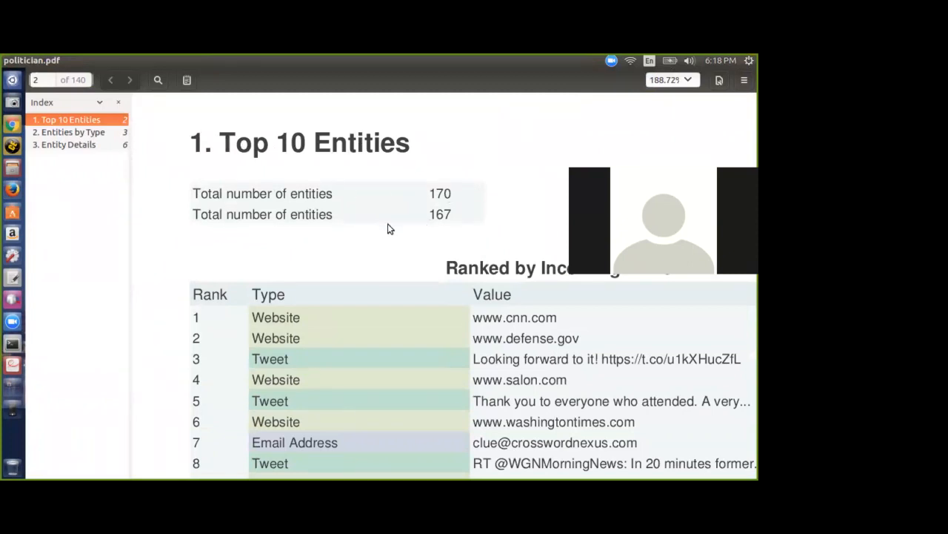
{"action": "scroll", "coordinate": [522, 307], "scroll_direction": "down", "scroll_amount": 3}
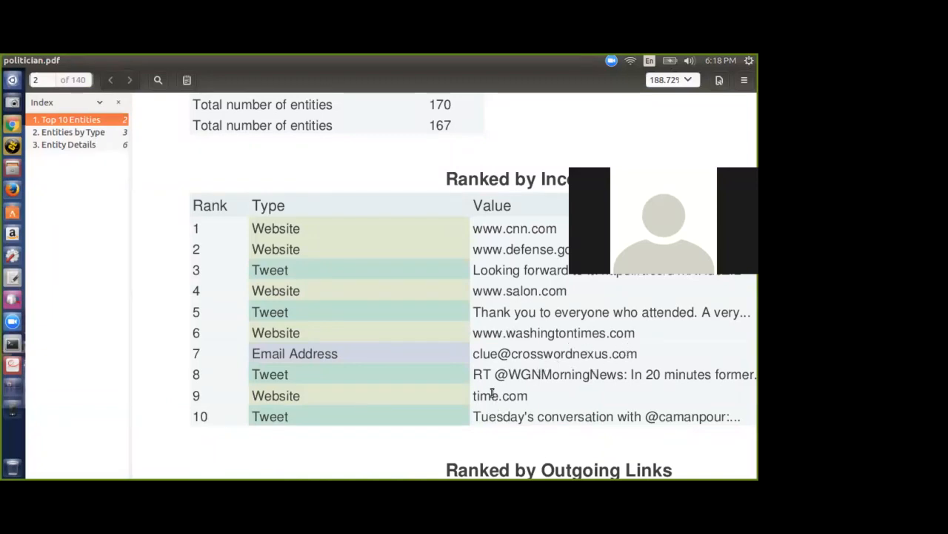
{"action": "scroll", "coordinate": [504, 404], "scroll_direction": "down", "scroll_amount": 5}
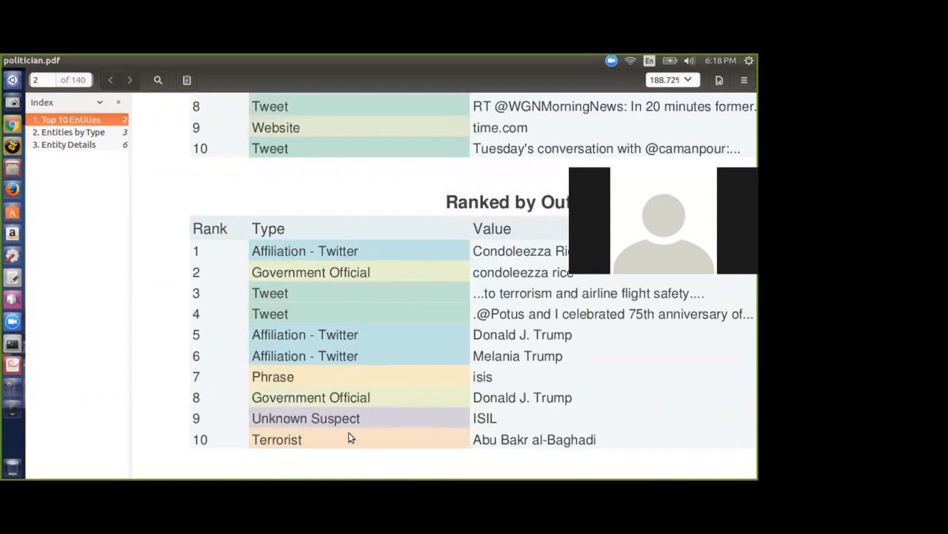
{"action": "scroll", "coordinate": [697, 418], "scroll_direction": "down", "scroll_amount": 6}
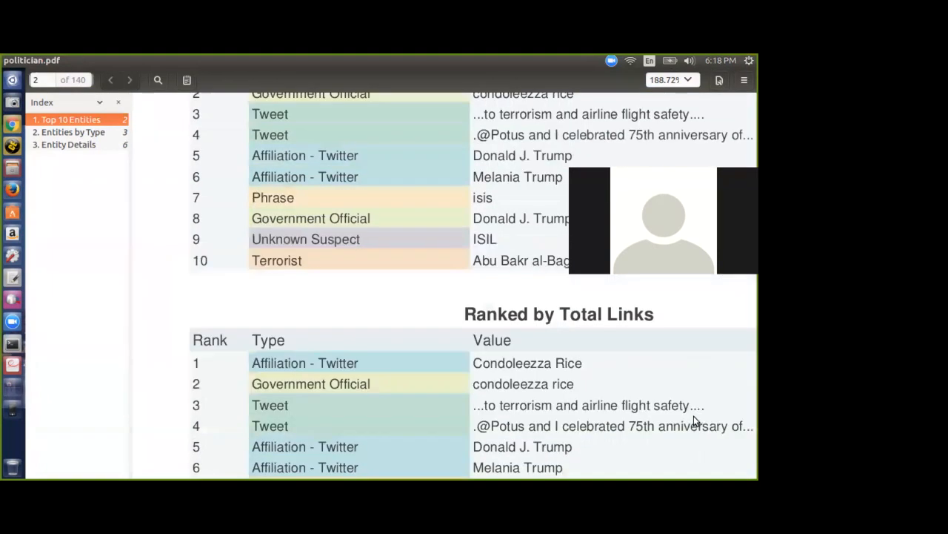
{"action": "scroll", "coordinate": [694, 421], "scroll_direction": "down", "scroll_amount": 1}
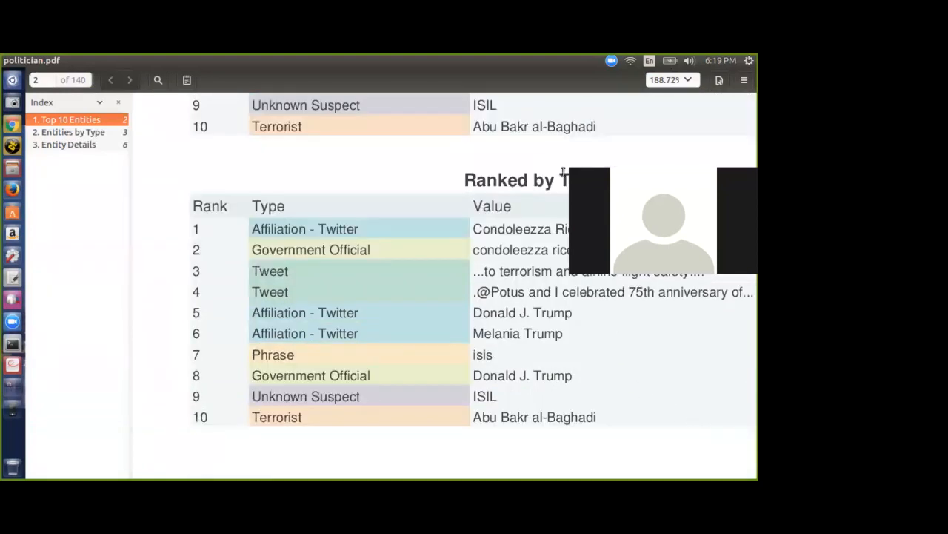
Step: Review the Twitter affiliations, aliases and email addresses listed in the report's Entities by Type section
{"action": "scroll", "coordinate": [500, 410], "scroll_direction": "down", "scroll_amount": 10}
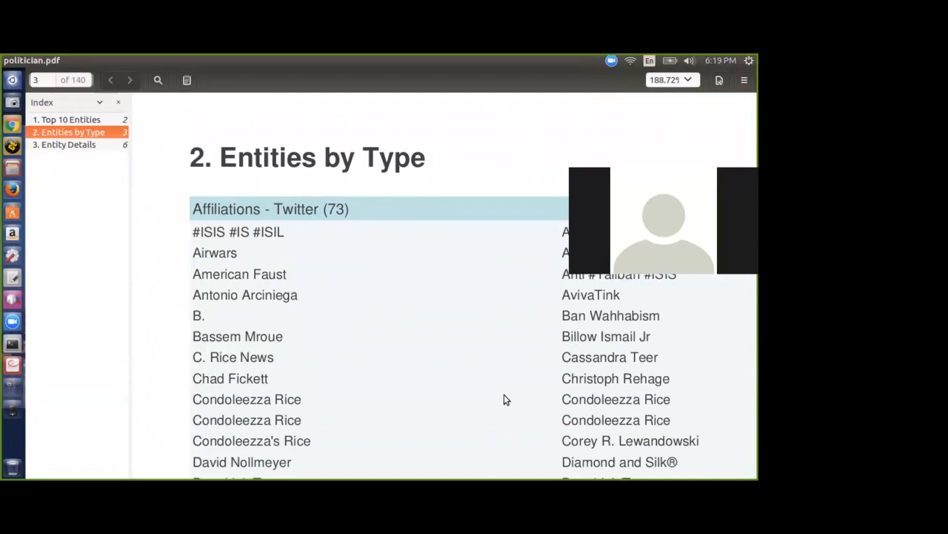
{"action": "scroll", "coordinate": [503, 401], "scroll_direction": "down", "scroll_amount": 1}
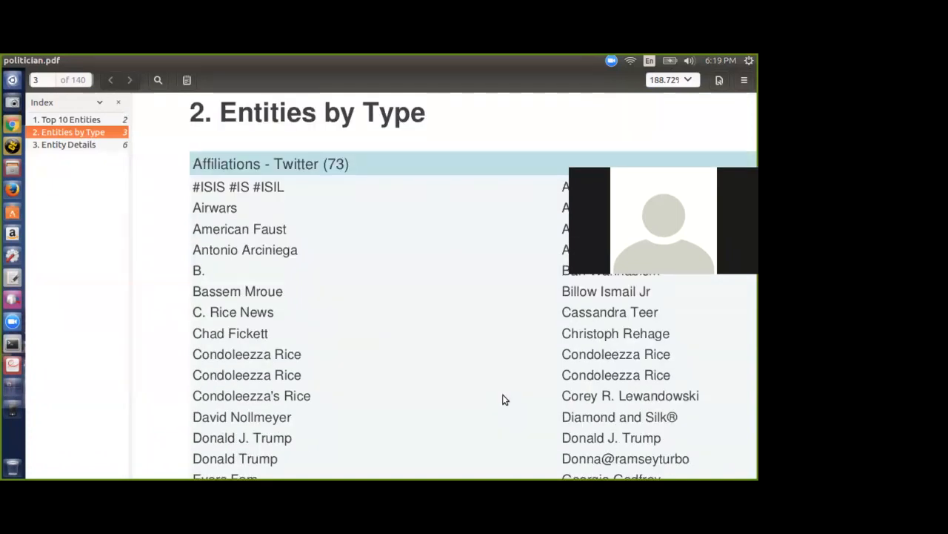
{"action": "scroll", "coordinate": [474, 285], "scroll_direction": "down", "scroll_amount": 14}
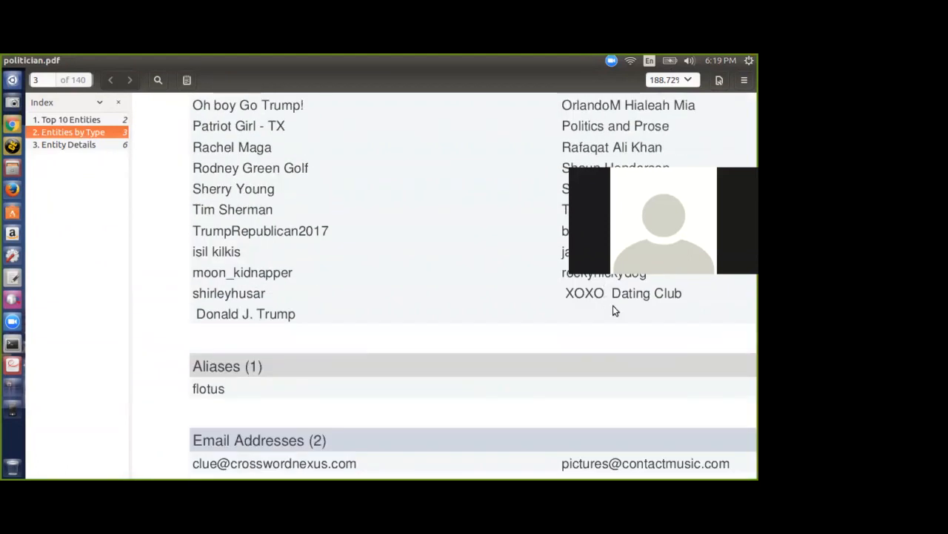
{"action": "scroll", "coordinate": [582, 306], "scroll_direction": "down", "scroll_amount": 4}
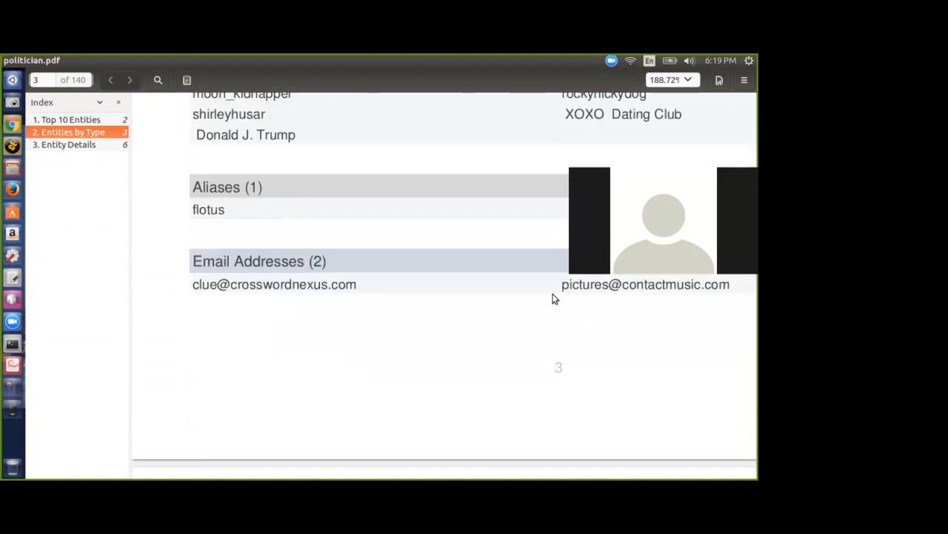
Step: Review the report's remaining entity groups from government officials, locations, phrases and terrorists through tweets, URLs and unknown suspects
{"action": "scroll", "coordinate": [341, 293], "scroll_direction": "down", "scroll_amount": 5}
{"action": "scroll", "coordinate": [344, 292], "scroll_direction": "down", "scroll_amount": 2}
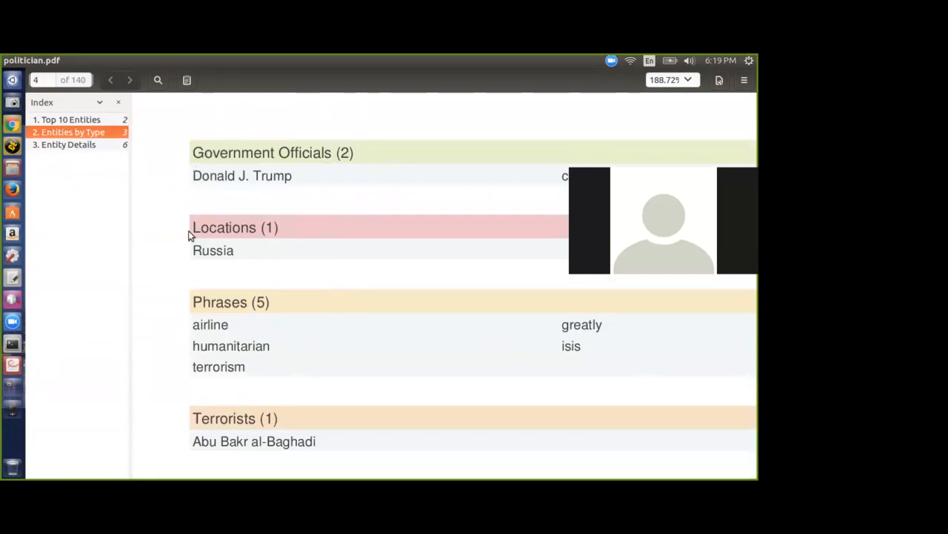
{"action": "scroll", "coordinate": [290, 339], "scroll_direction": "down", "scroll_amount": 2}
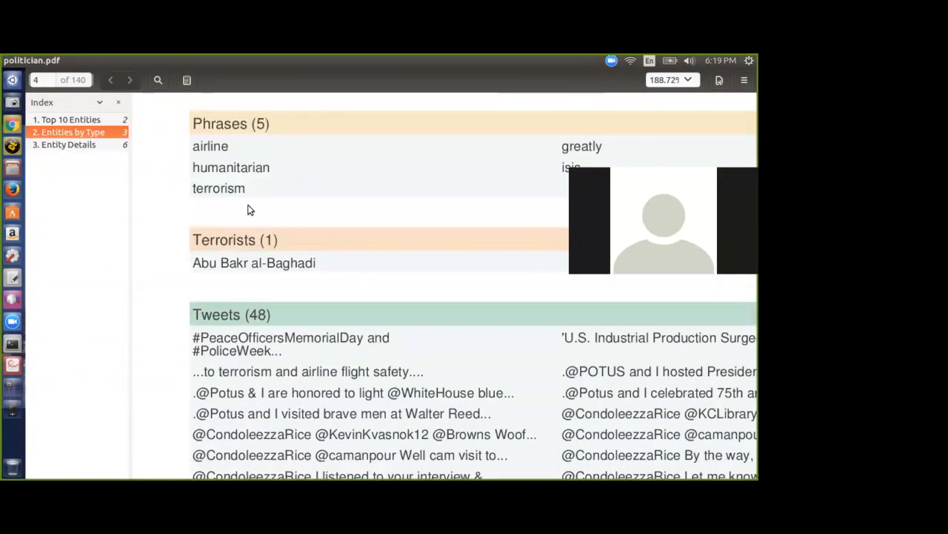
{"action": "scroll", "coordinate": [229, 189], "scroll_direction": "up", "scroll_amount": 1}
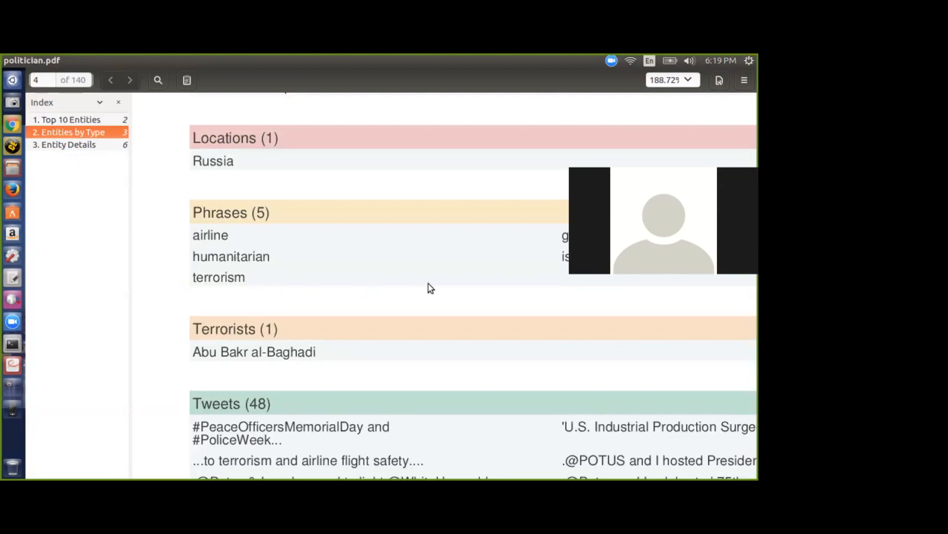
{"action": "scroll", "coordinate": [437, 292], "scroll_direction": "down", "scroll_amount": 1}
{"action": "scroll", "coordinate": [446, 301], "scroll_direction": "down", "scroll_amount": 4}
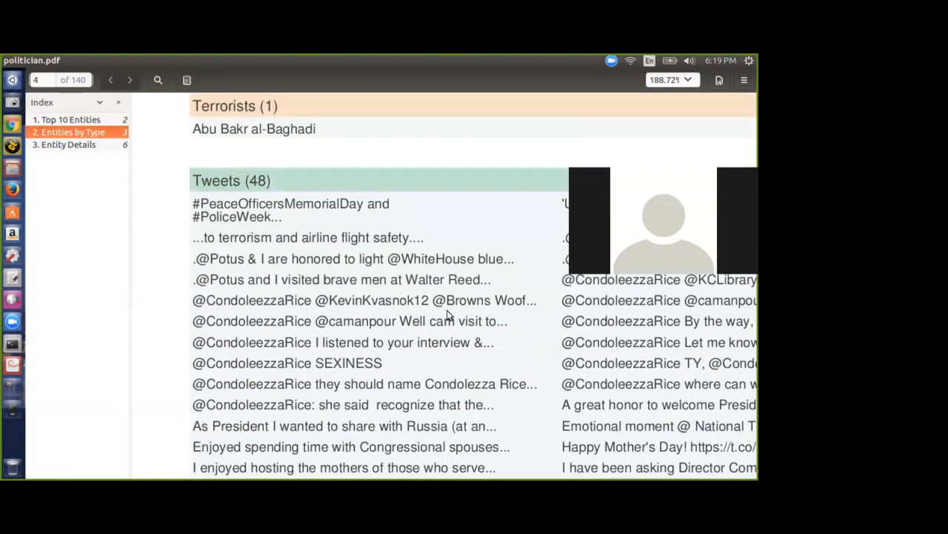
{"action": "scroll", "coordinate": [498, 445], "scroll_direction": "down", "scroll_amount": 3}
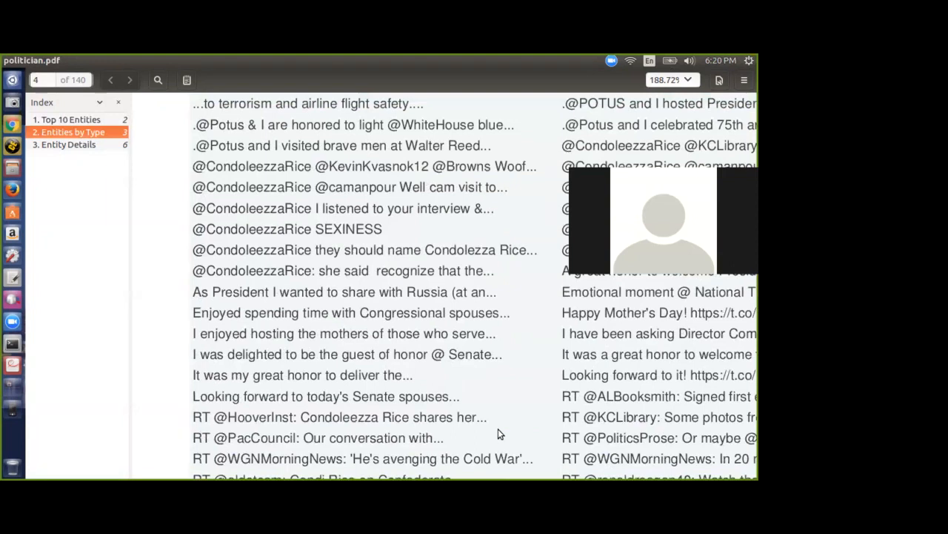
{"action": "scroll", "coordinate": [496, 444], "scroll_direction": "down", "scroll_amount": 12}
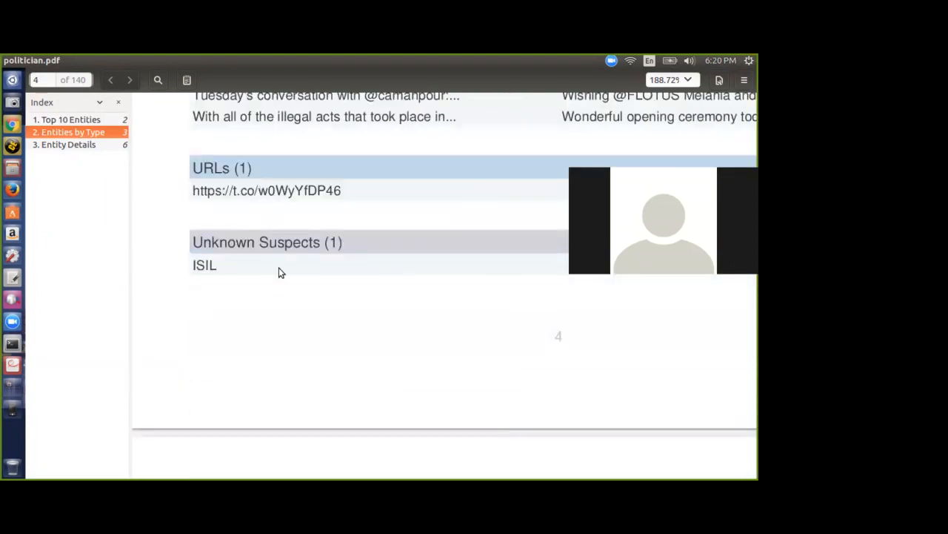
Step: Examine the Websites list on page 5 of the report and highlight the real-life-villains.wikia.com entry
{"action": "scroll", "coordinate": [335, 323], "scroll_direction": "down", "scroll_amount": 6}
{"action": "scroll", "coordinate": [336, 324], "scroll_direction": "down", "scroll_amount": 3}
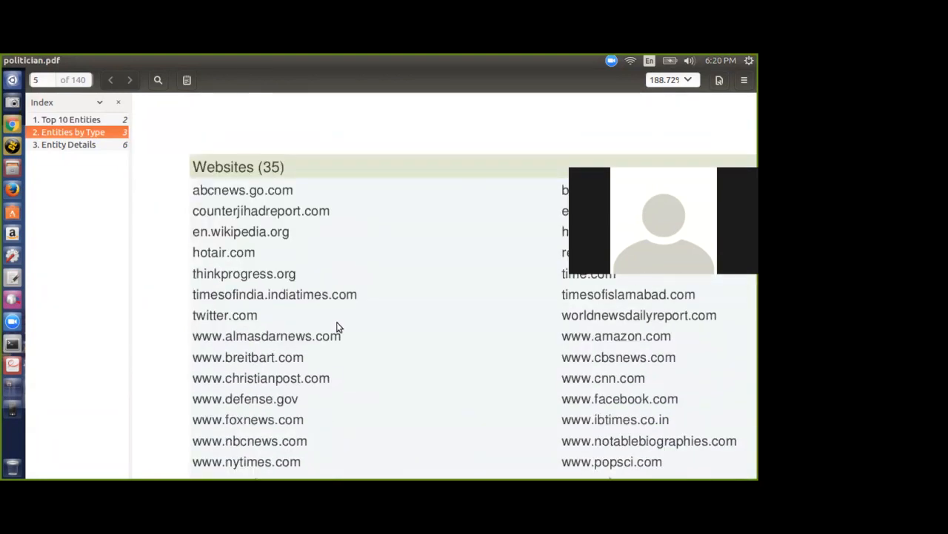
{"action": "left_click_drag", "start_coordinate": [342, 467], "coordinate": [389, 467]}
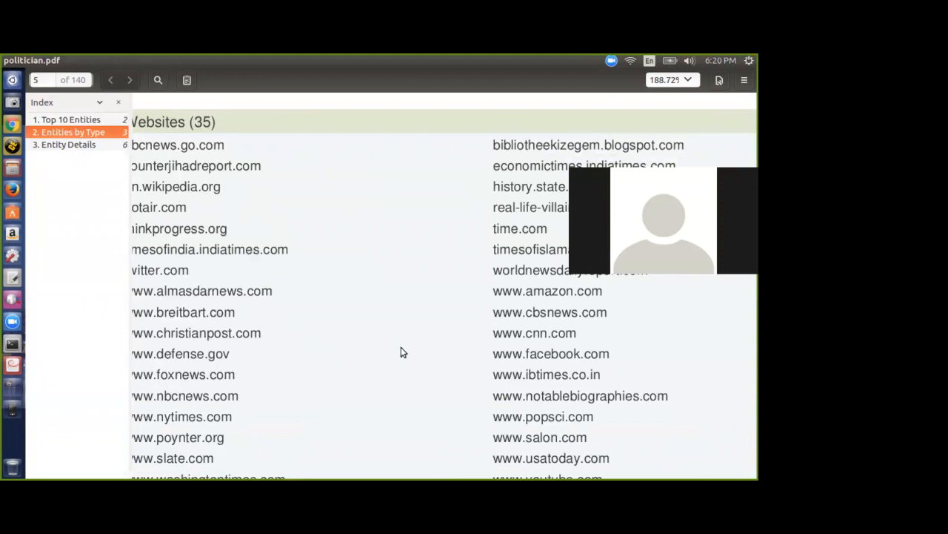
{"action": "mouse_move", "coordinate": [520, 467]}
{"action": "left_click_drag", "start_coordinate": [519, 468], "coordinate": [498, 468]}
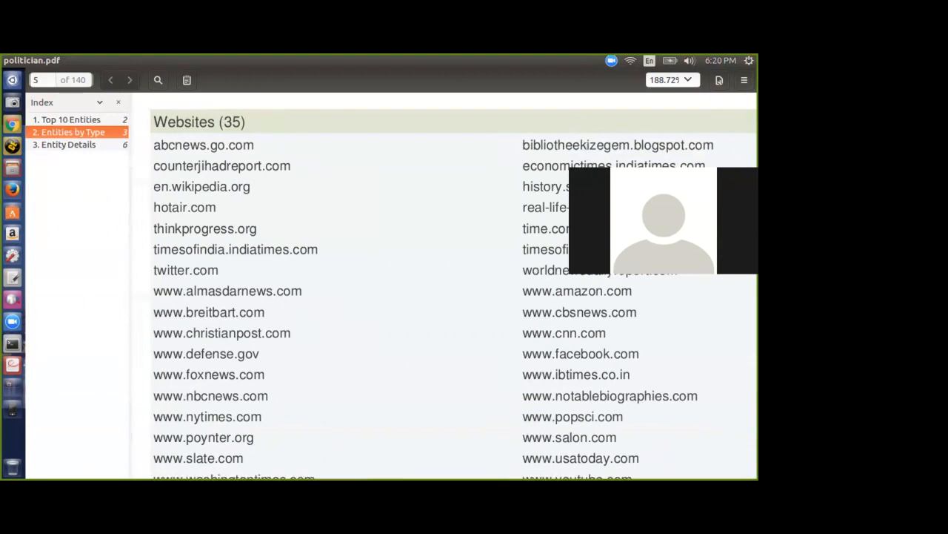
{"action": "double_click", "coordinate": [604, 208]}
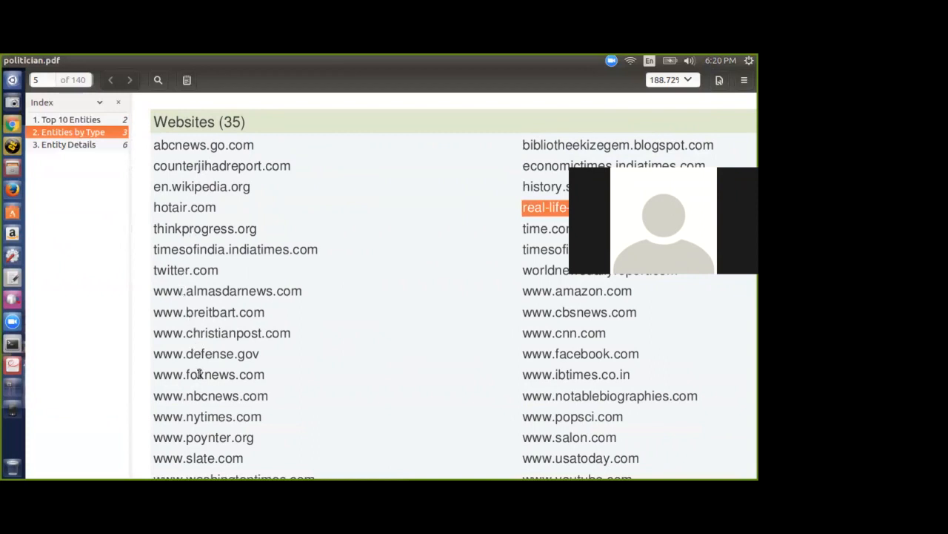
{"action": "scroll", "coordinate": [279, 416], "scroll_direction": "down", "scroll_amount": 3}
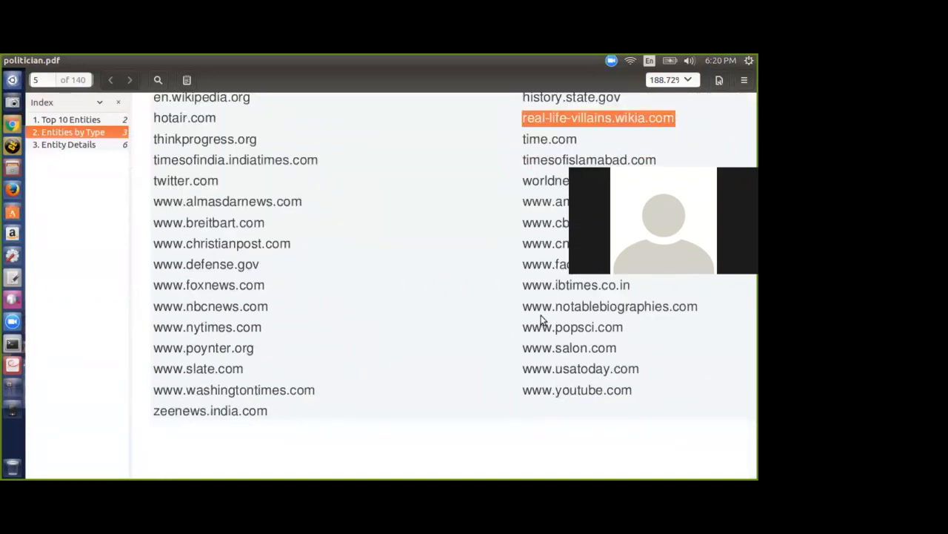
Step: Read the Condoleezza Rice Twitter profile in the Entity Details section and highlight its number of followers
{"action": "scroll", "coordinate": [543, 282], "scroll_direction": "down", "scroll_amount": 10}
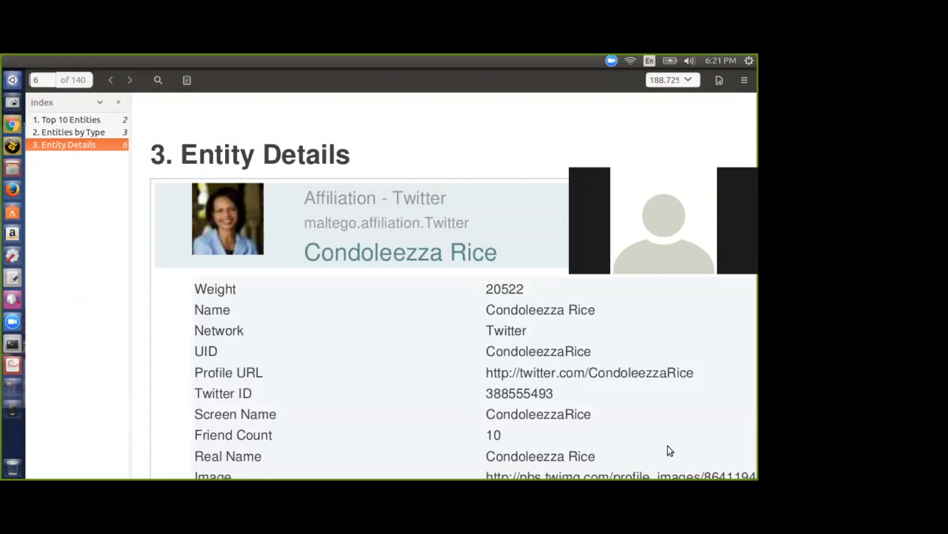
{"action": "scroll", "coordinate": [322, 331], "scroll_direction": "down", "scroll_amount": 3}
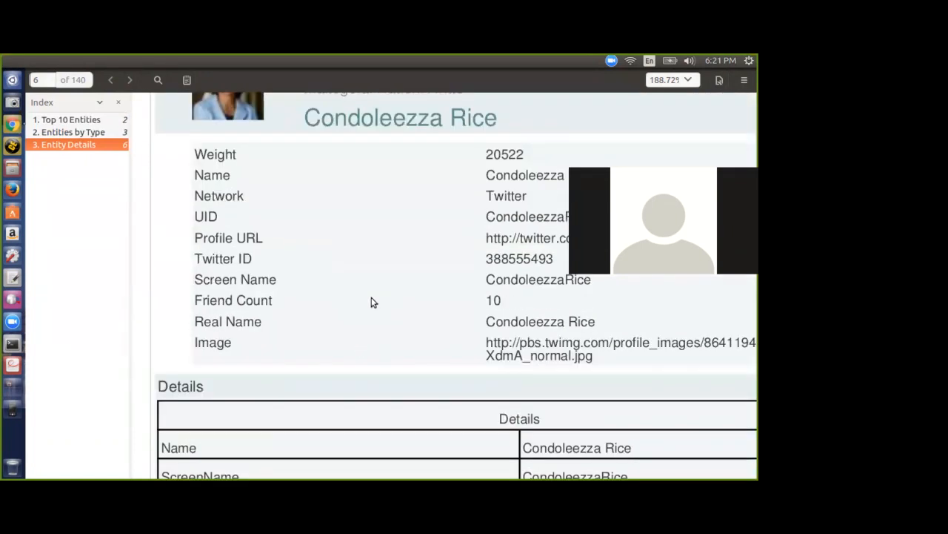
{"action": "scroll", "coordinate": [330, 309], "scroll_direction": "down", "scroll_amount": 4}
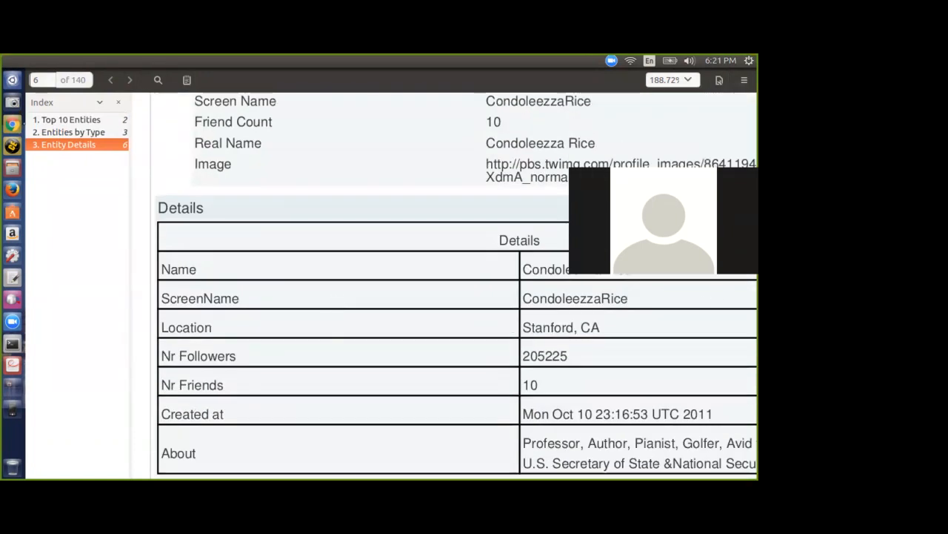
{"action": "scroll", "coordinate": [564, 340], "scroll_direction": "down", "scroll_amount": 3}
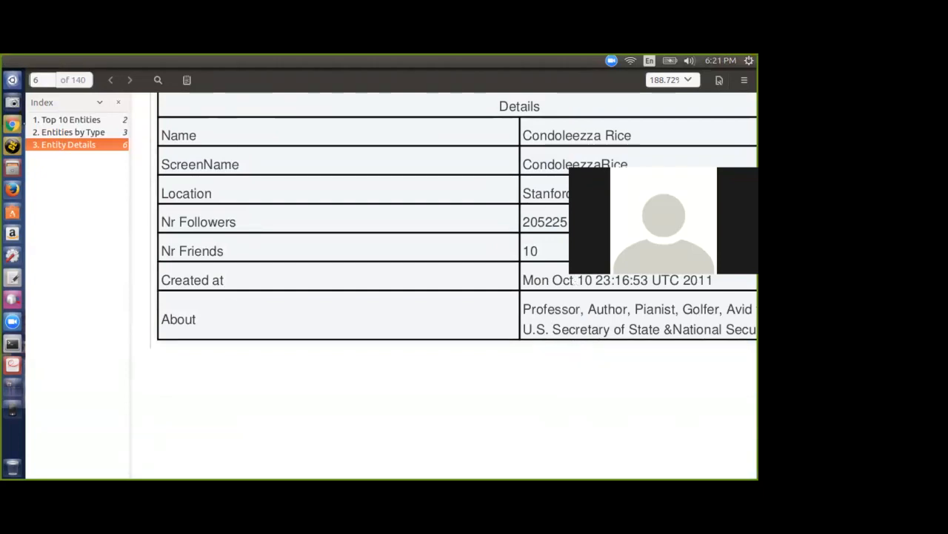
{"action": "left_click_drag", "start_coordinate": [537, 252], "coordinate": [512, 249]}
{"action": "left_click_drag", "start_coordinate": [569, 222], "coordinate": [516, 222]}
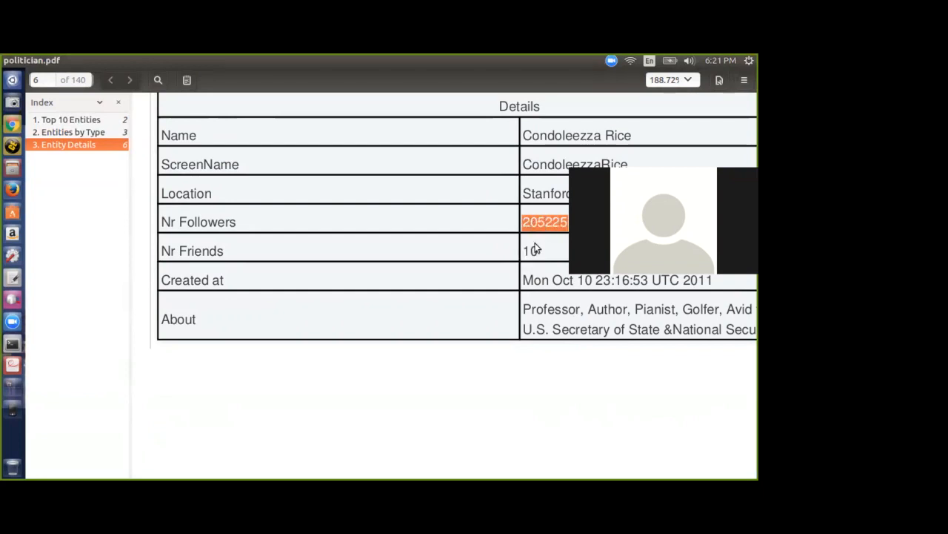
Step: Examine the incoming and outgoing links of the Condoleezza Rice Twitter entity, highlighting the incoming Government Official type
{"action": "scroll", "coordinate": [536, 275], "scroll_direction": "down", "scroll_amount": 10}
{"action": "scroll", "coordinate": [537, 292], "scroll_direction": "down", "scroll_amount": 3}
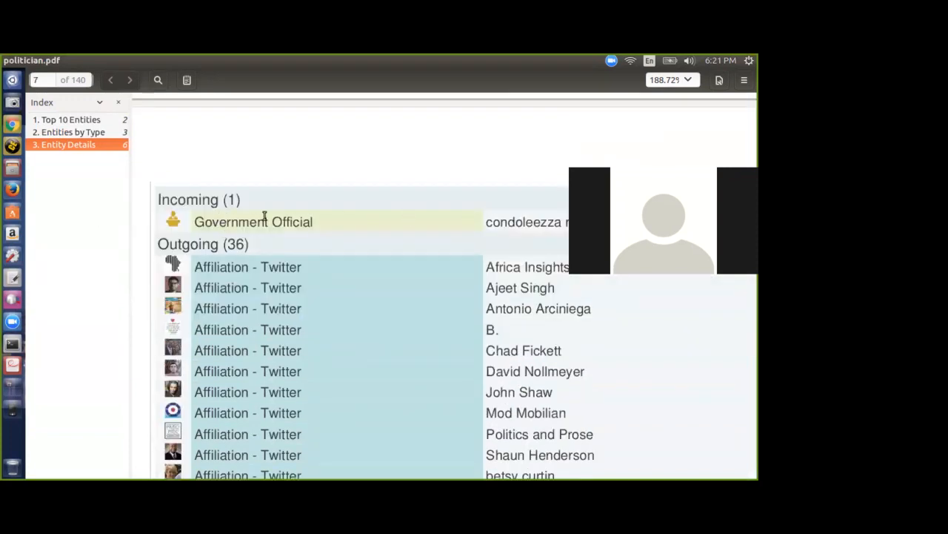
{"action": "left_click_drag", "start_coordinate": [317, 220], "coordinate": [186, 220]}
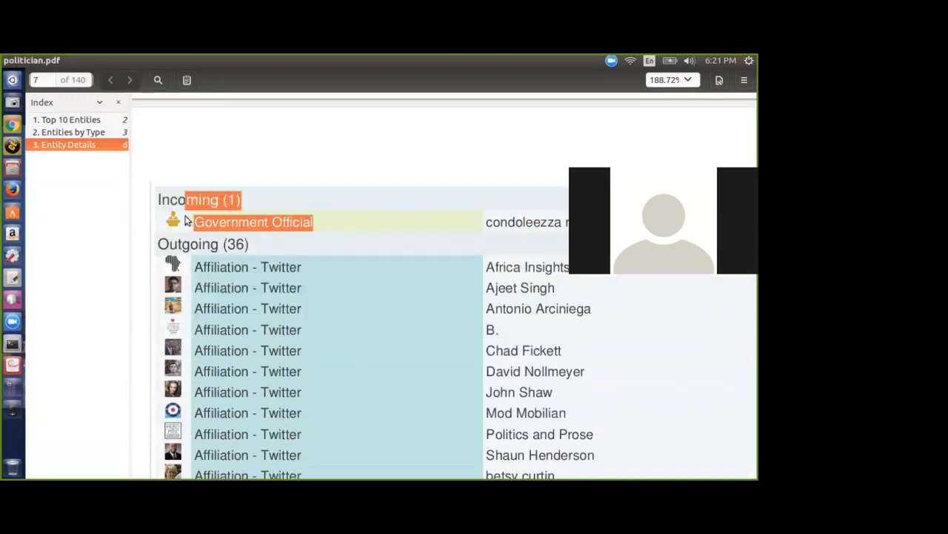
{"action": "scroll", "coordinate": [264, 239], "scroll_direction": "down", "scroll_amount": 3}
{"action": "left_click", "coordinate": [264, 237]}
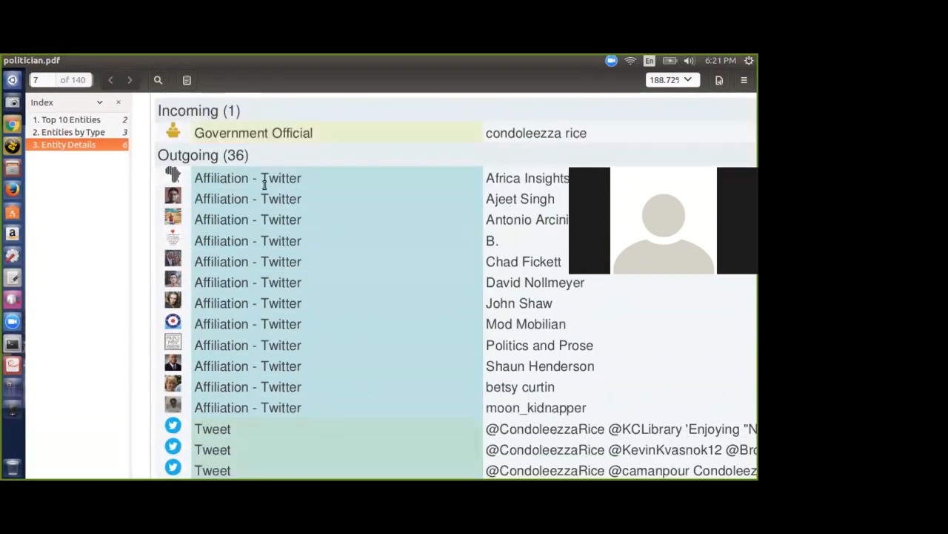
{"action": "scroll", "coordinate": [282, 318], "scroll_direction": "down", "scroll_amount": 5}
{"action": "scroll", "coordinate": [277, 332], "scroll_direction": "up", "scroll_amount": 8}
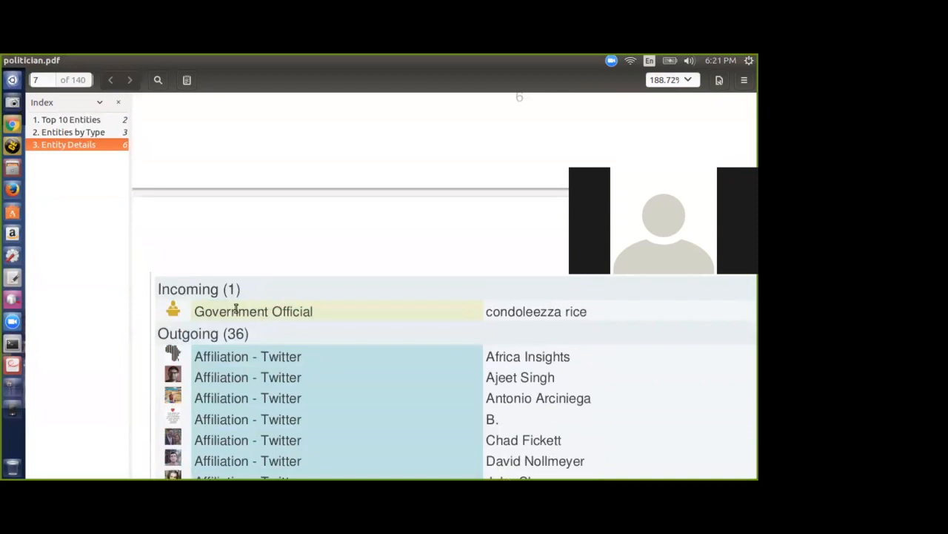
{"action": "triple_click", "coordinate": [237, 311]}
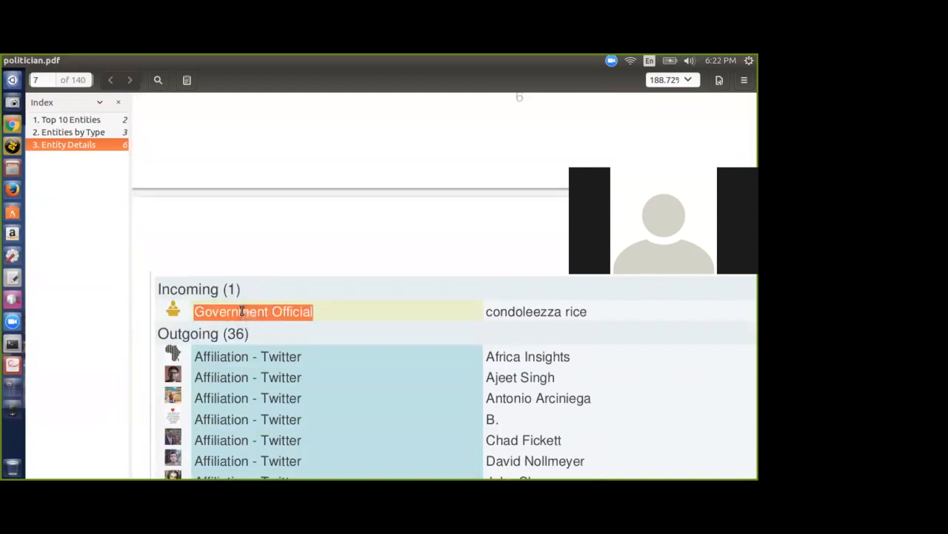
{"action": "scroll", "coordinate": [241, 310], "scroll_direction": "down", "scroll_amount": 5}
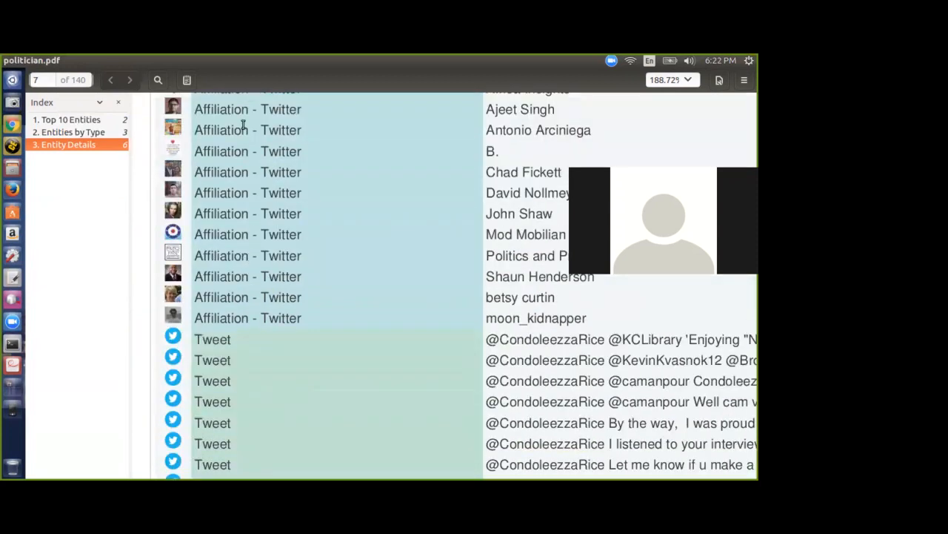
{"action": "scroll", "coordinate": [280, 317], "scroll_direction": "up", "scroll_amount": 3}
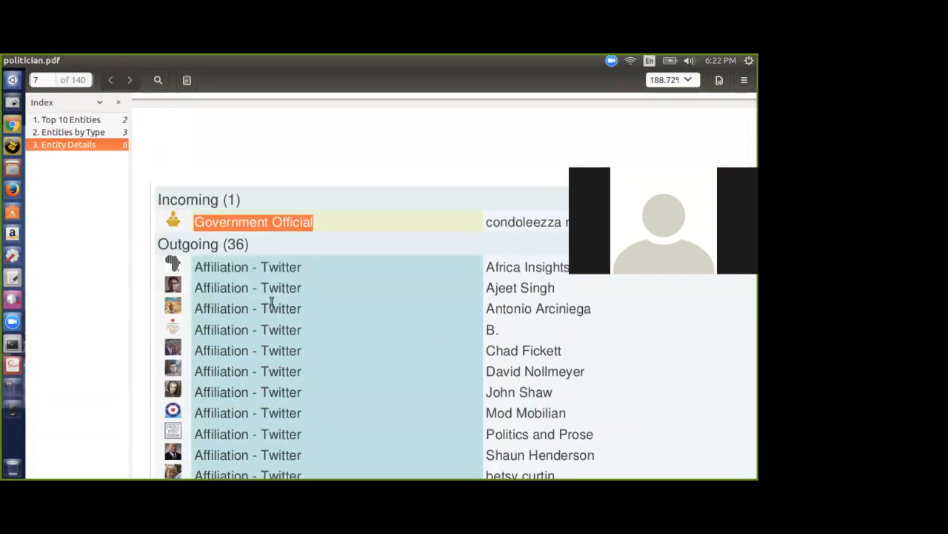
{"action": "scroll", "coordinate": [269, 289], "scroll_direction": "down", "scroll_amount": 7}
Step: Examine the condoleezza rice Government Official entry and its outgoing Twitter, email address and website links
{"action": "scroll", "coordinate": [269, 291], "scroll_direction": "down", "scroll_amount": 14}
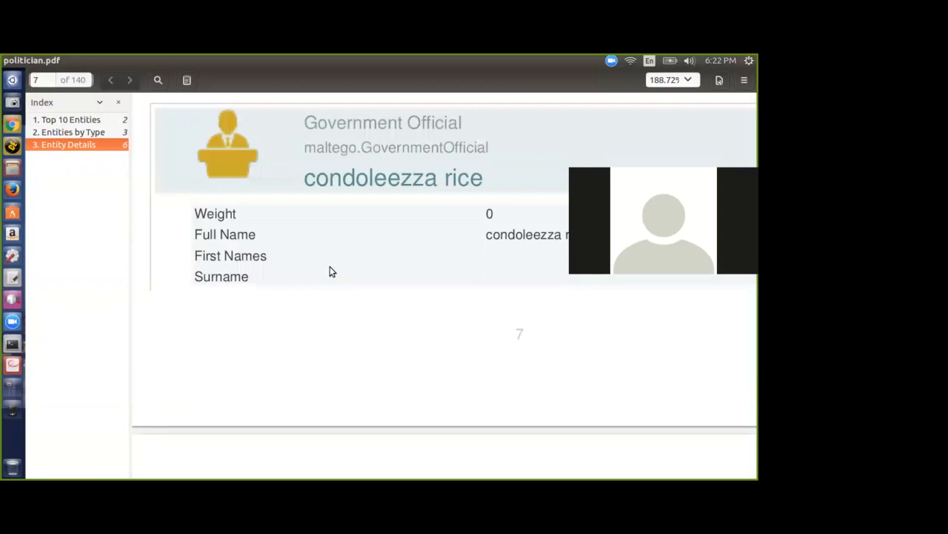
{"action": "scroll", "coordinate": [380, 312], "scroll_direction": "down", "scroll_amount": 7}
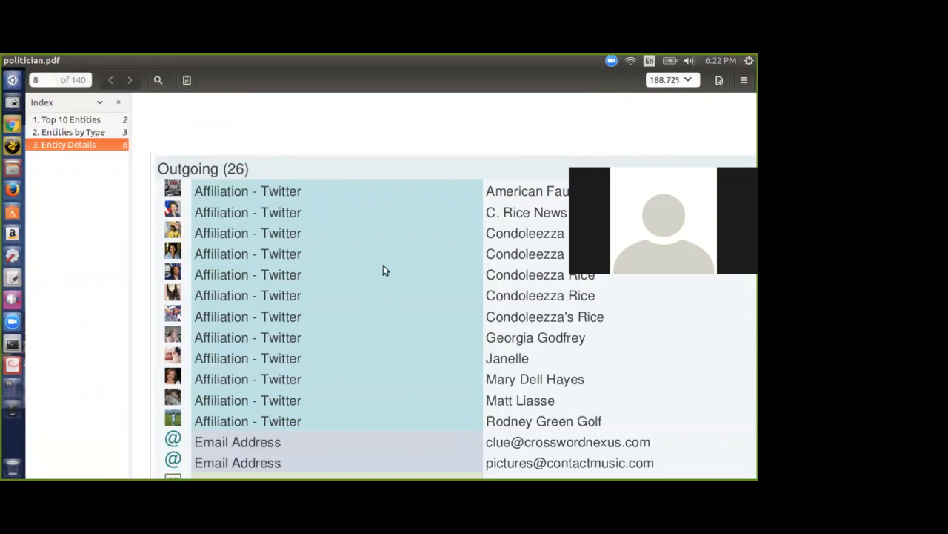
{"action": "scroll", "coordinate": [215, 356], "scroll_direction": "down", "scroll_amount": 5}
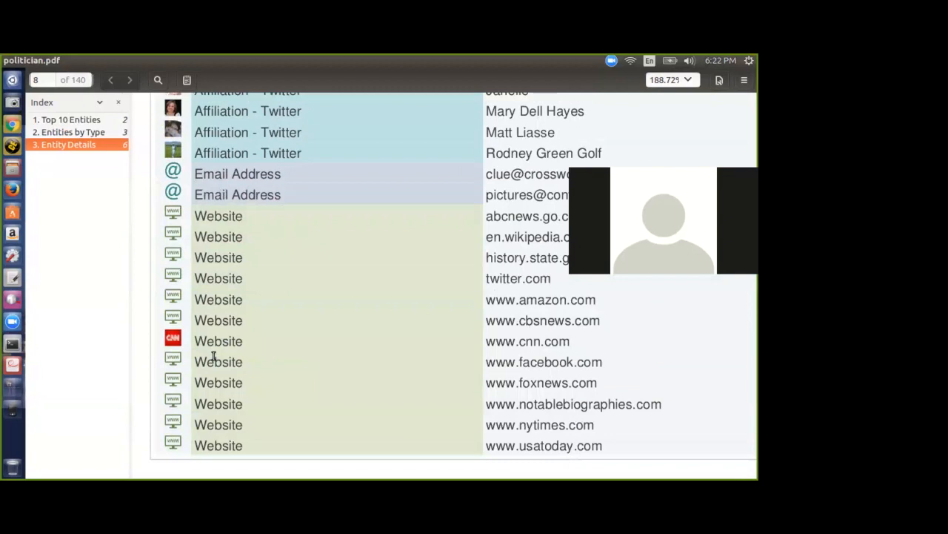
{"action": "scroll", "coordinate": [214, 356], "scroll_direction": "down", "scroll_amount": 3}
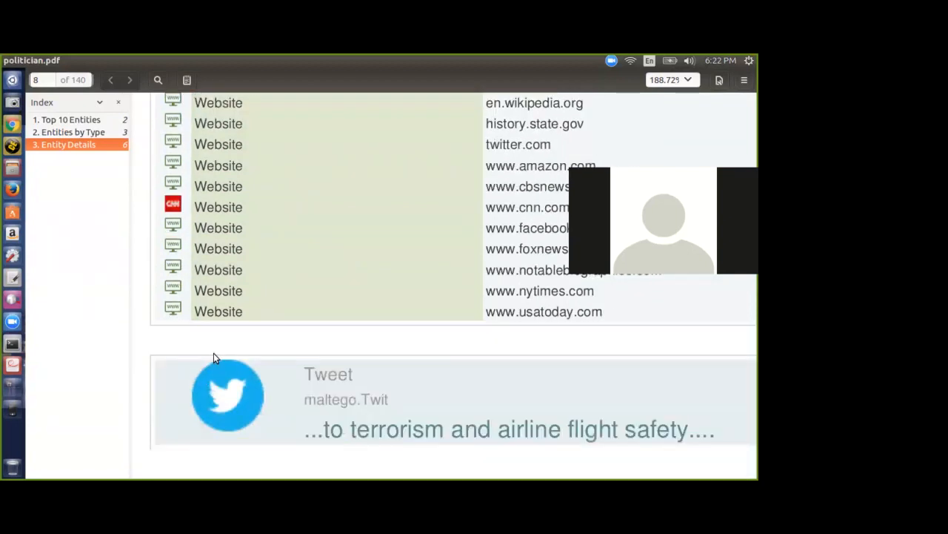
{"action": "scroll", "coordinate": [213, 353], "scroll_direction": "up", "scroll_amount": 3}
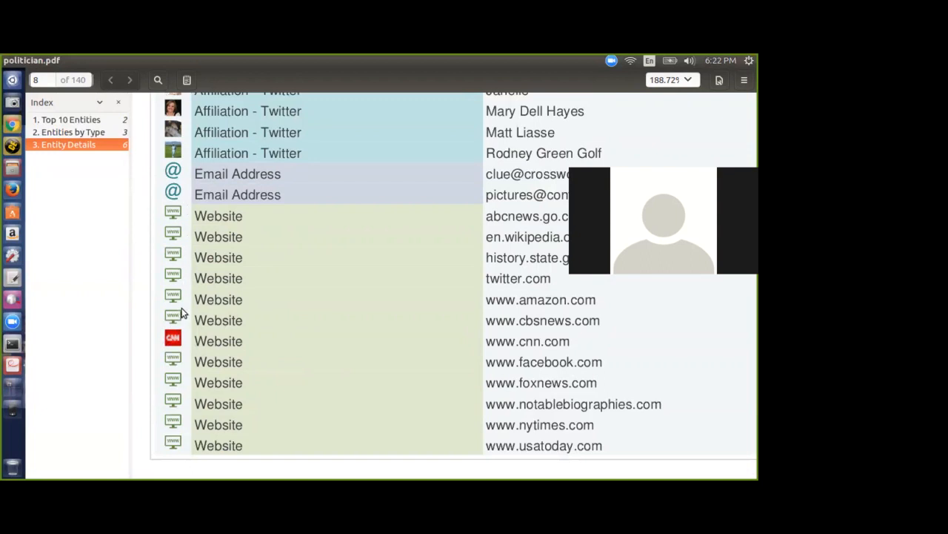
{"action": "scroll", "coordinate": [183, 312], "scroll_direction": "down", "scroll_amount": 1}
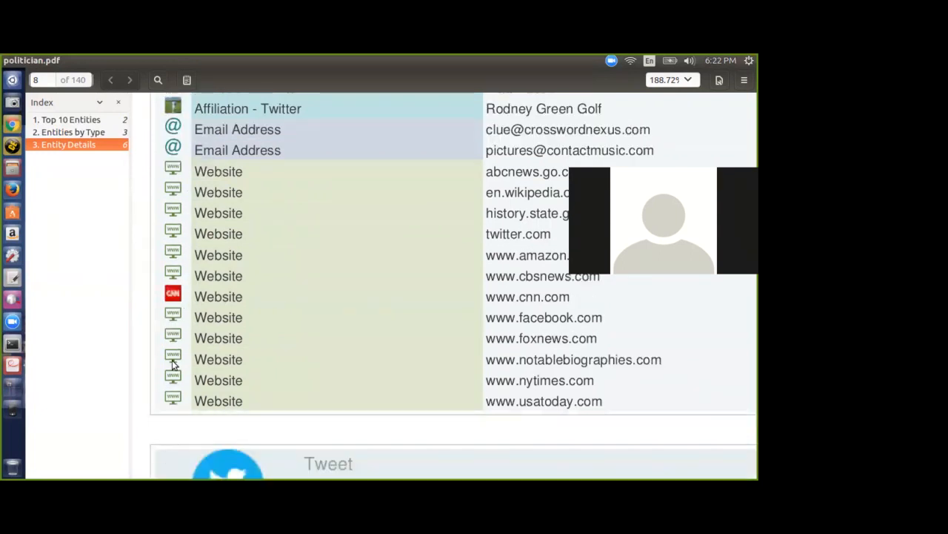
Step: Go to the Tweet entity about terrorism and airline flight safety and highlight its title text
{"action": "scroll", "coordinate": [170, 385], "scroll_direction": "down", "scroll_amount": 6}
{"action": "scroll", "coordinate": [204, 391], "scroll_direction": "down", "scroll_amount": 1}
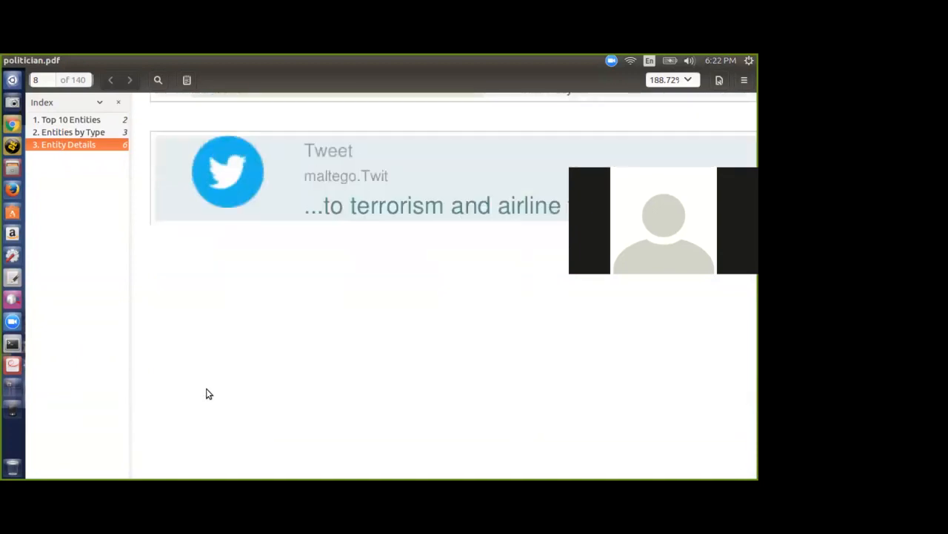
{"action": "left_click_drag", "start_coordinate": [304, 208], "coordinate": [586, 206]}
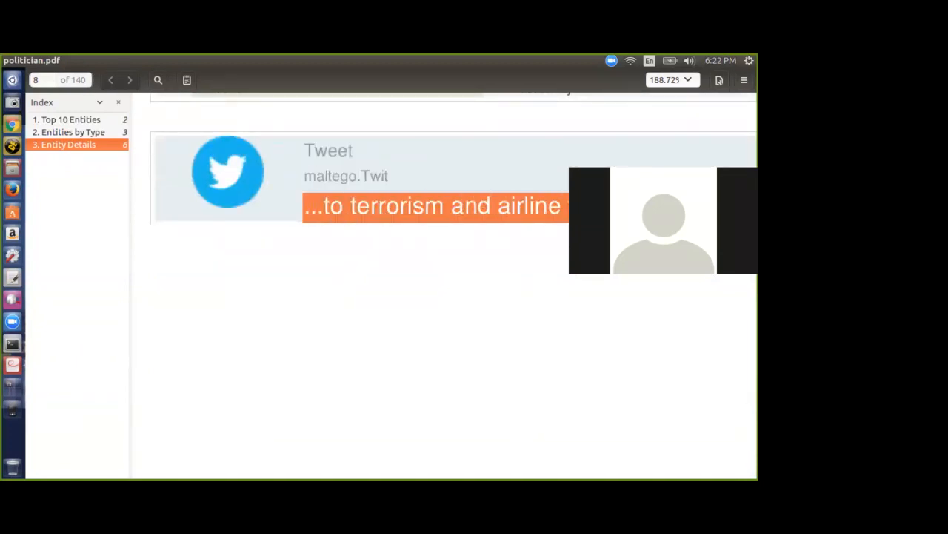
Step: Examine the properties of the tweet about terrorism and airline flight safety, highlighting its Sentiment entry and the second line of its Title
{"action": "scroll", "coordinate": [452, 393], "scroll_direction": "down", "scroll_amount": 10}
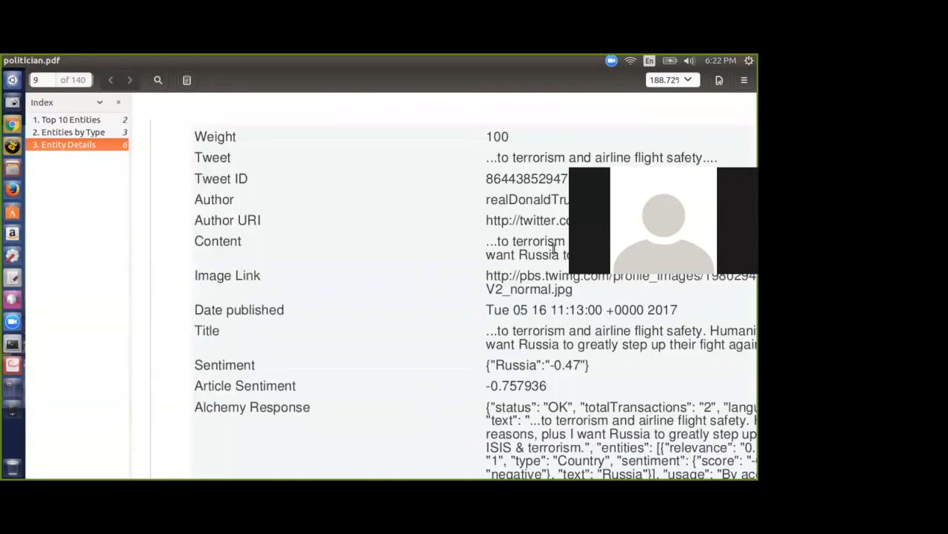
{"action": "scroll", "coordinate": [543, 289], "scroll_direction": "down", "scroll_amount": 3}
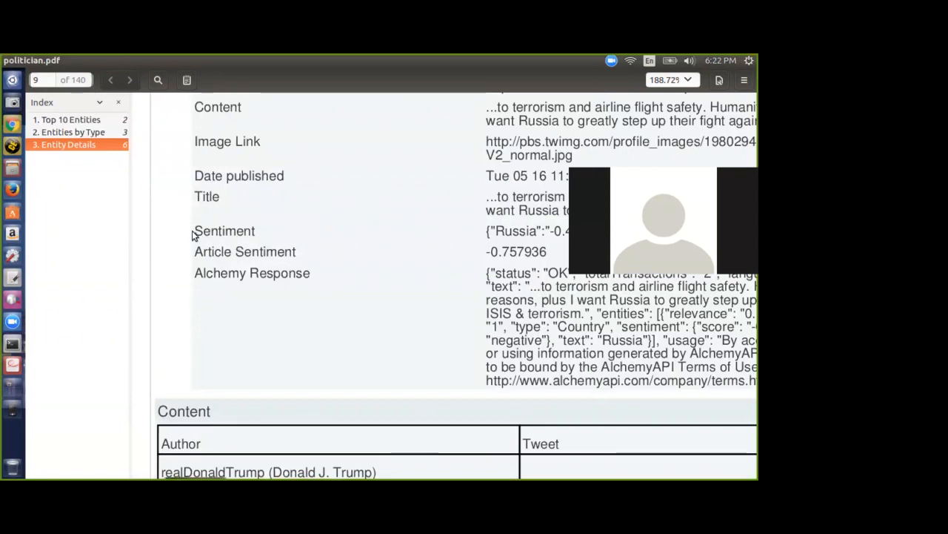
{"action": "left_click_drag", "start_coordinate": [194, 231], "coordinate": [245, 231]}
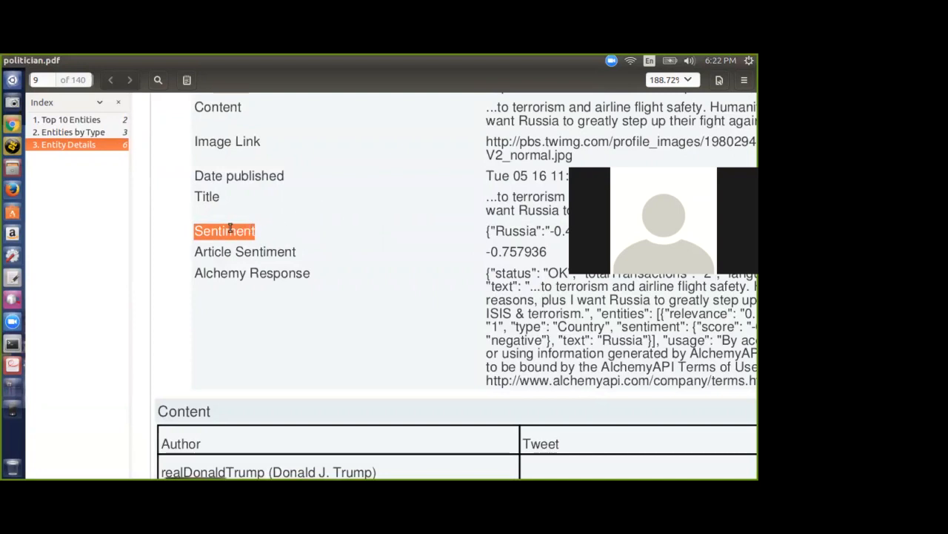
{"action": "left_click_drag", "start_coordinate": [196, 229], "coordinate": [574, 232]}
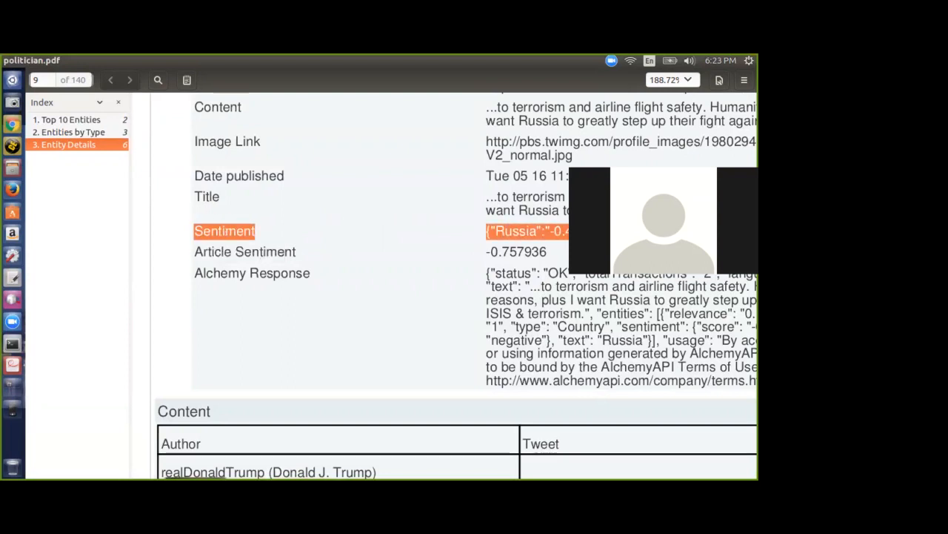
{"action": "left_click_drag", "start_coordinate": [446, 469], "coordinate": [605, 410]}
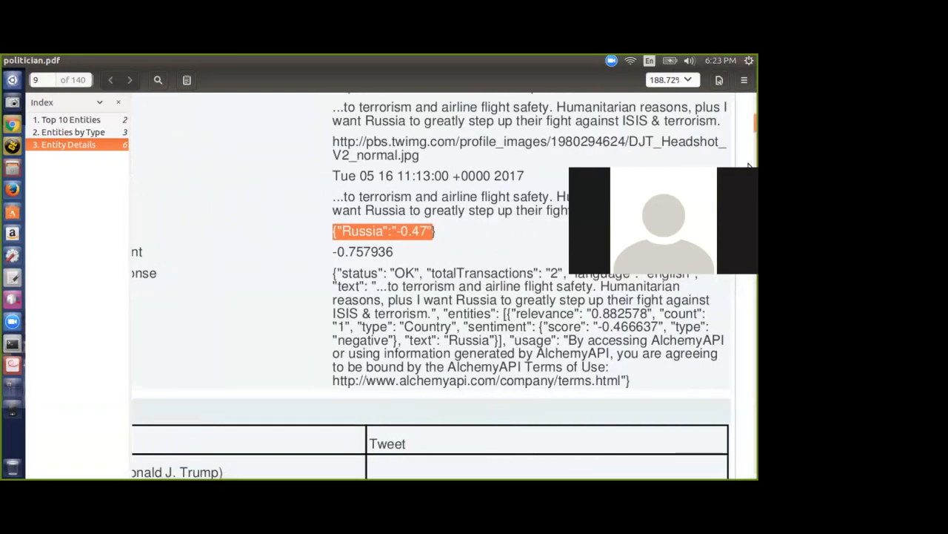
{"action": "triple_click", "coordinate": [451, 210]}
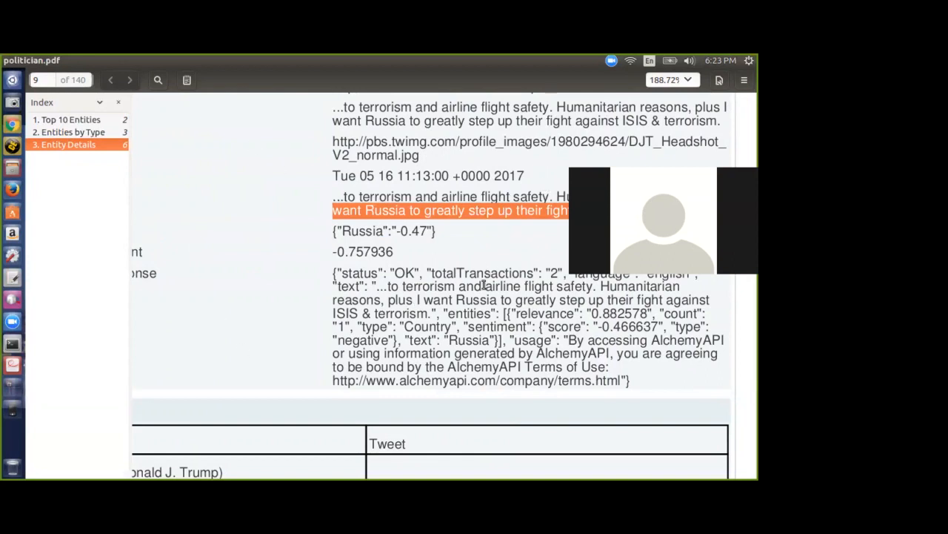
{"action": "left_click_drag", "start_coordinate": [567, 467], "coordinate": [466, 468]}
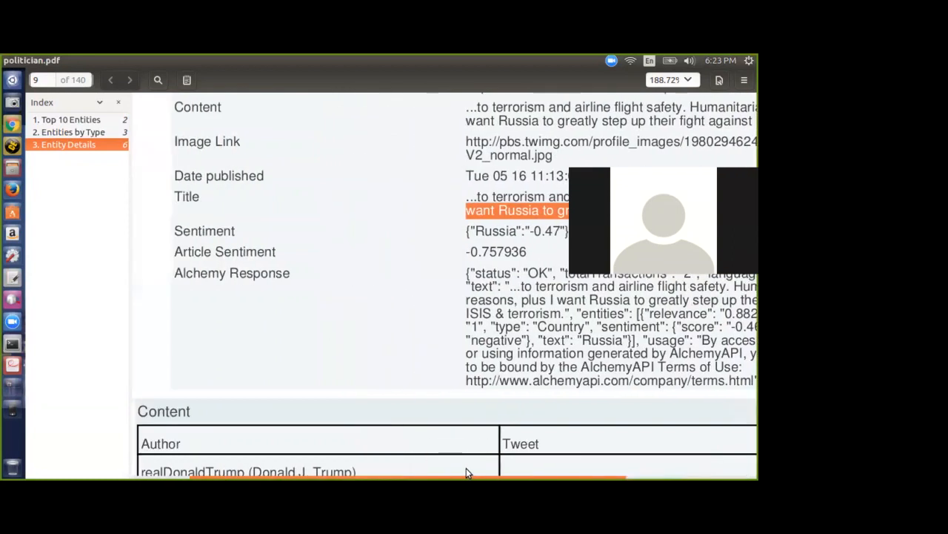
Step: Highlight the tweet text in the Content table and review the tweet's incoming and outgoing Twitter, location and phrase links
{"action": "scroll", "coordinate": [627, 290], "scroll_direction": "down", "scroll_amount": 5}
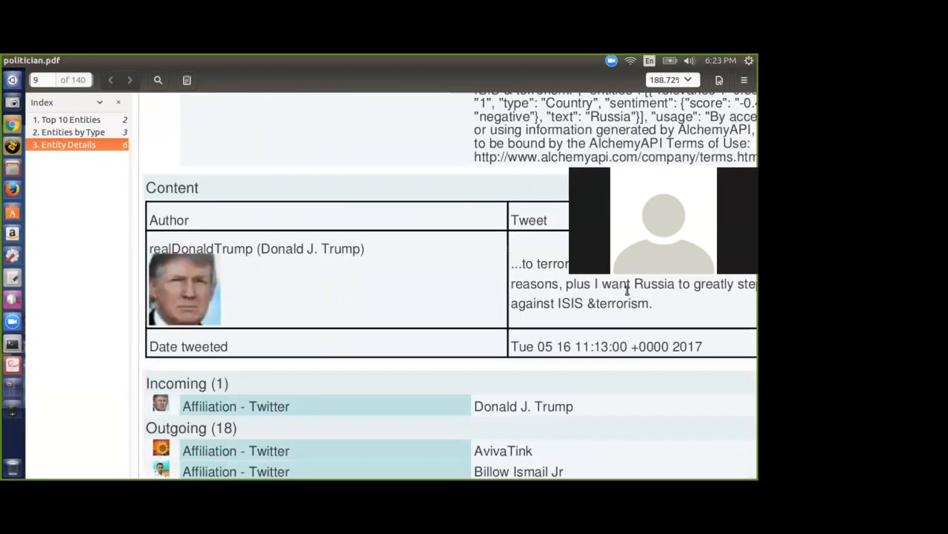
{"action": "left_click_drag", "start_coordinate": [654, 305], "coordinate": [579, 287]}
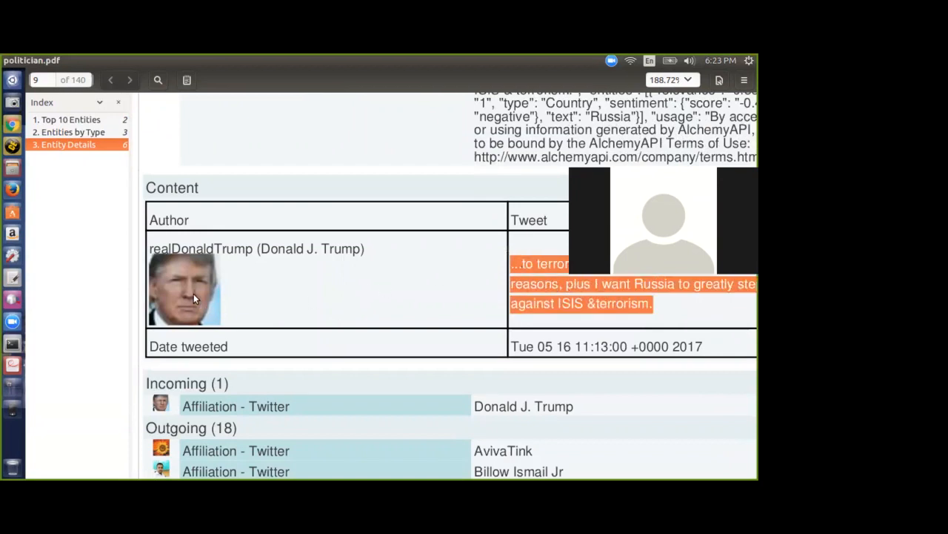
{"action": "scroll", "coordinate": [176, 302], "scroll_direction": "down", "scroll_amount": 4}
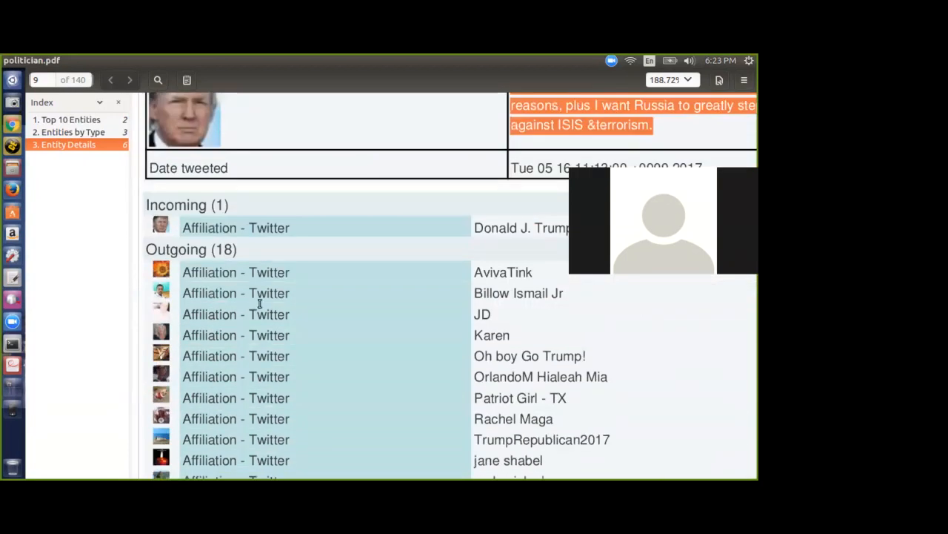
{"action": "scroll", "coordinate": [293, 305], "scroll_direction": "down", "scroll_amount": 4}
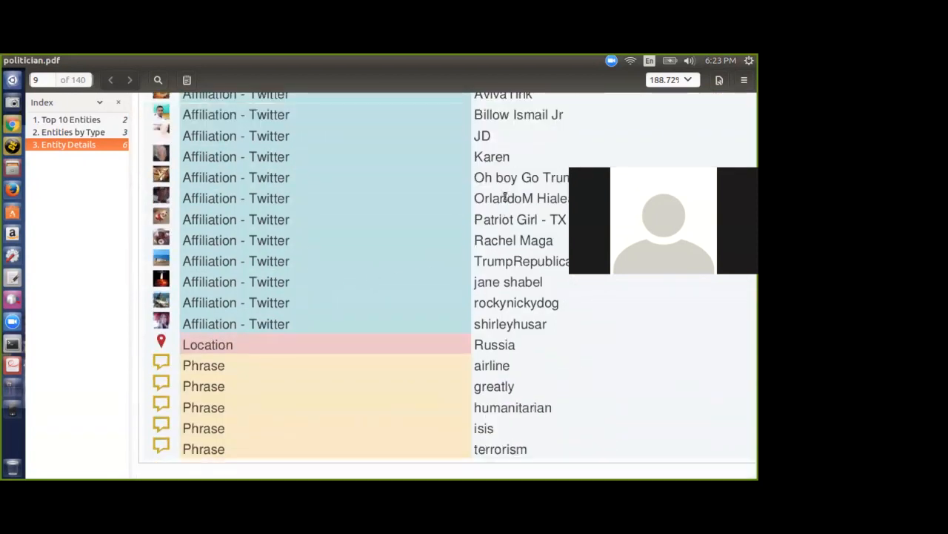
{"action": "scroll", "coordinate": [495, 319], "scroll_direction": "down", "scroll_amount": 4}
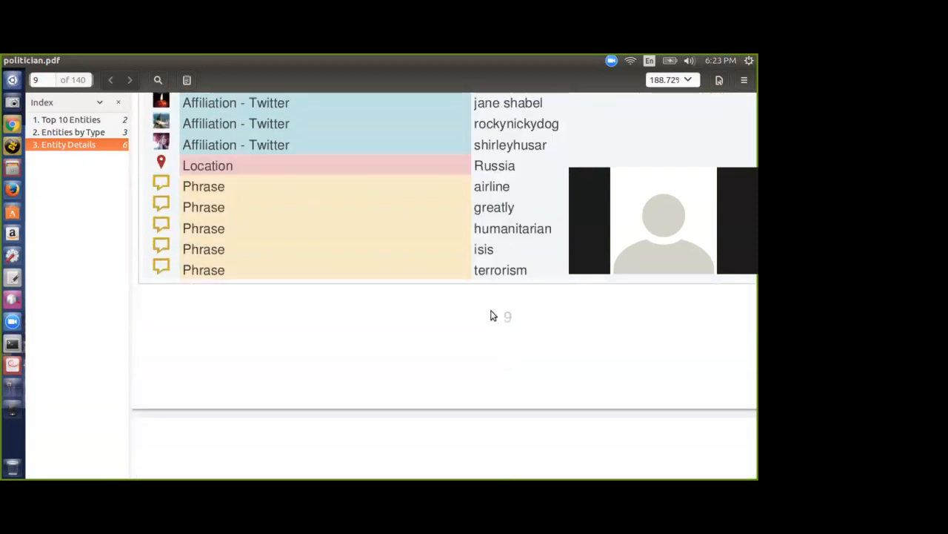
Step: Read the FLOTUS tweet entry about the 75th anniversary of the Battle of the Coral Sea, including its incoming and outgoing links
{"action": "scroll", "coordinate": [485, 215], "scroll_direction": "down", "scroll_amount": 8}
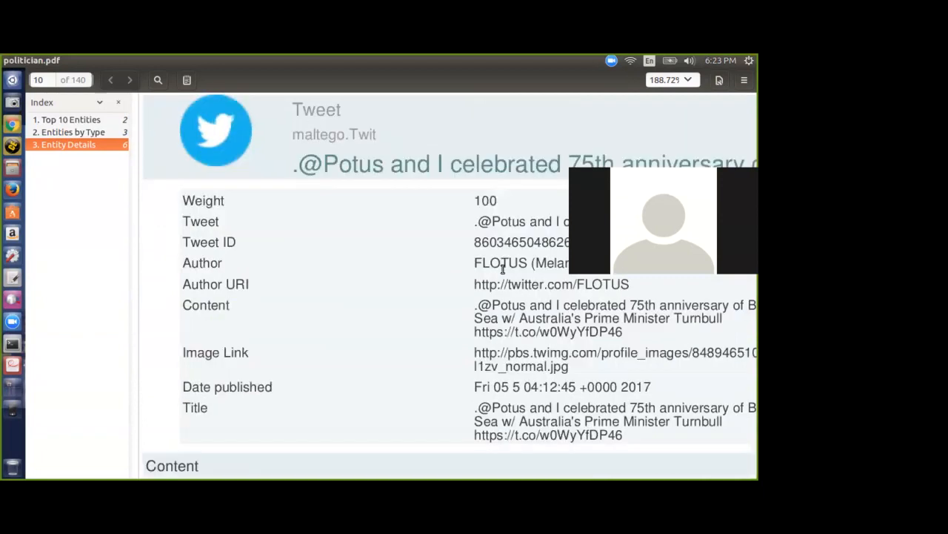
{"action": "scroll", "coordinate": [534, 280], "scroll_direction": "down", "scroll_amount": 1}
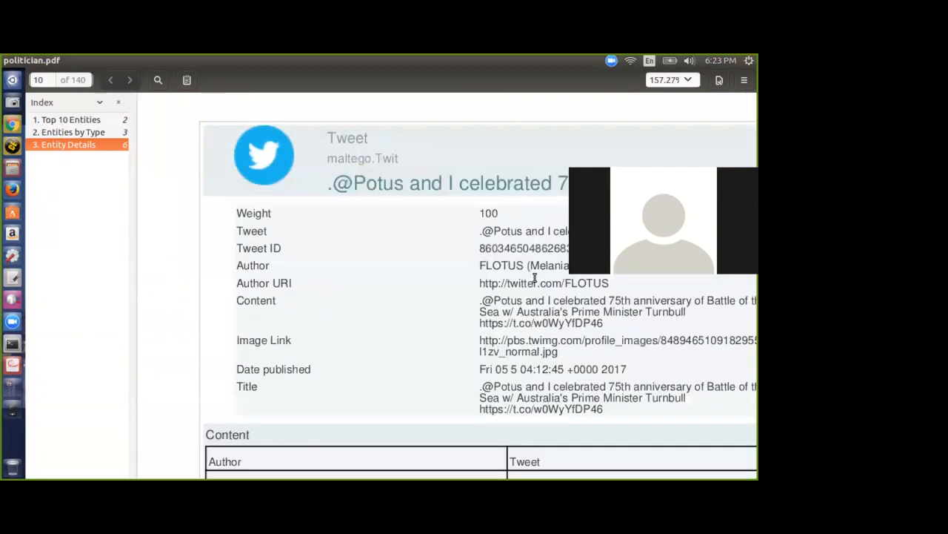
{"action": "scroll", "coordinate": [529, 281], "scroll_direction": "right", "scroll_amount": 1}
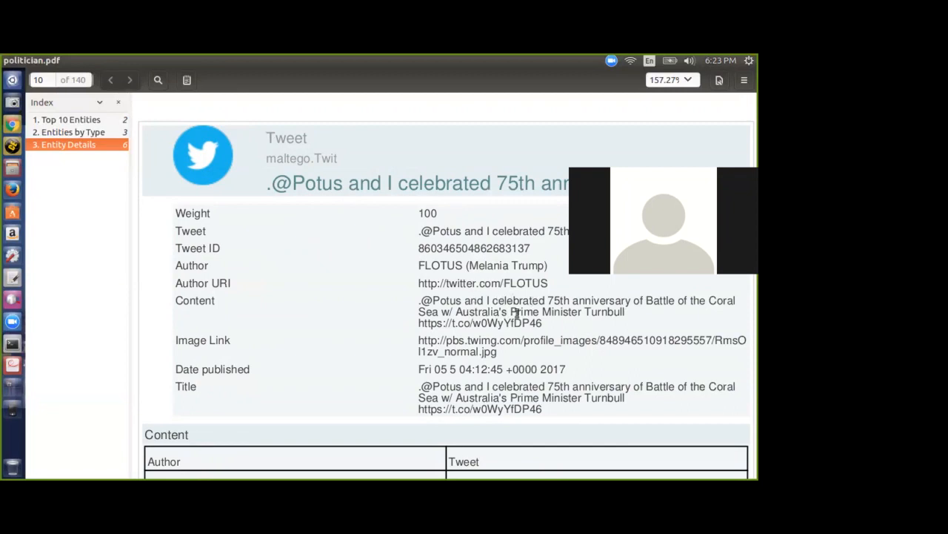
{"action": "scroll", "coordinate": [517, 311], "scroll_direction": "down", "scroll_amount": 4}
{"action": "scroll", "coordinate": [247, 240], "scroll_direction": "down", "scroll_amount": 2}
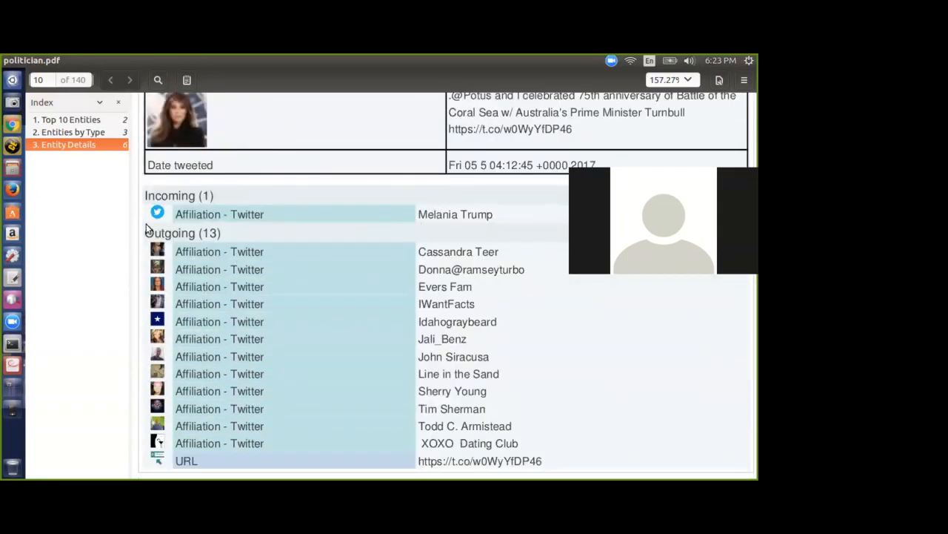
{"action": "scroll", "coordinate": [459, 244], "scroll_direction": "down", "scroll_amount": 1}
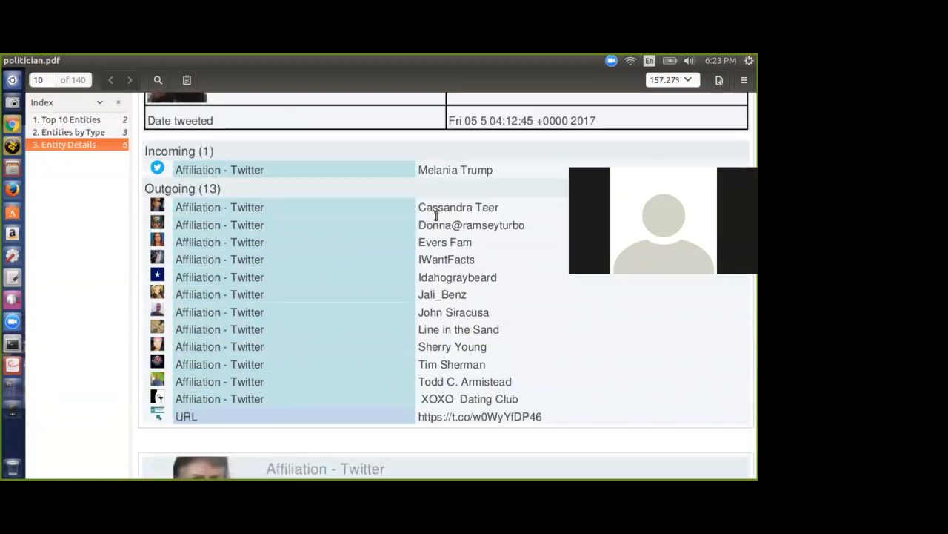
{"action": "scroll", "coordinate": [439, 330], "scroll_direction": "down", "scroll_amount": 4}
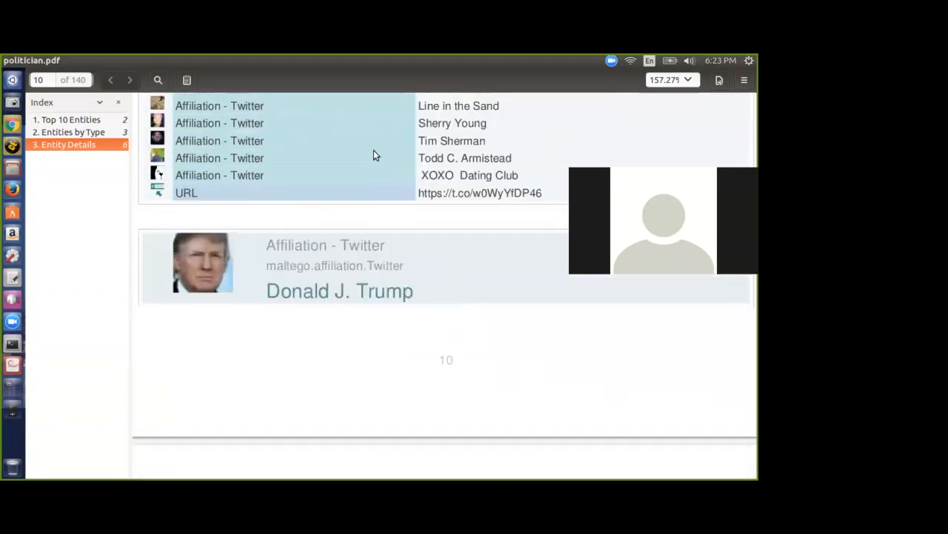
Step: Look over the Donald J. Trump and Melania Trump Twitter entries, including their details and outgoing tweets
{"action": "scroll", "coordinate": [342, 243], "scroll_direction": "down", "scroll_amount": 3}
{"action": "scroll", "coordinate": [342, 246], "scroll_direction": "down", "scroll_amount": 10}
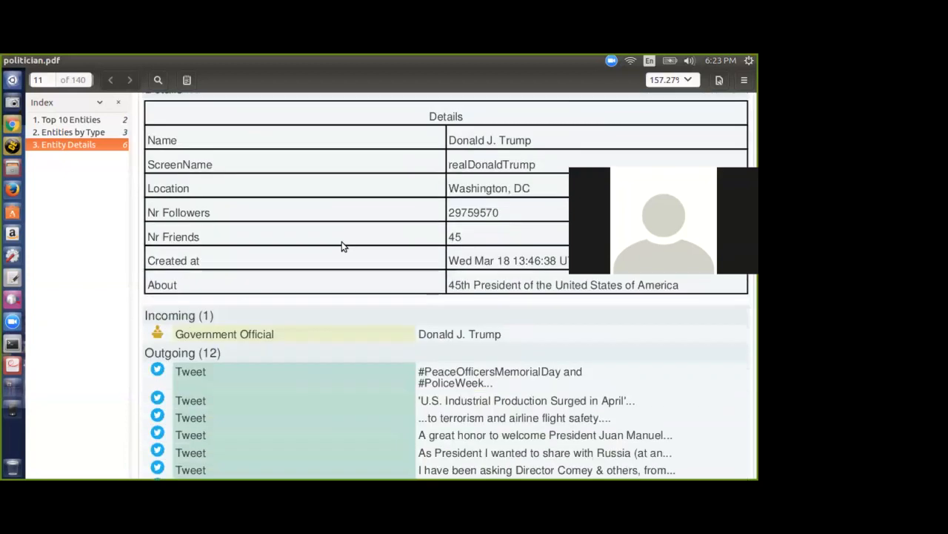
{"action": "scroll", "coordinate": [342, 245], "scroll_direction": "down", "scroll_amount": 10}
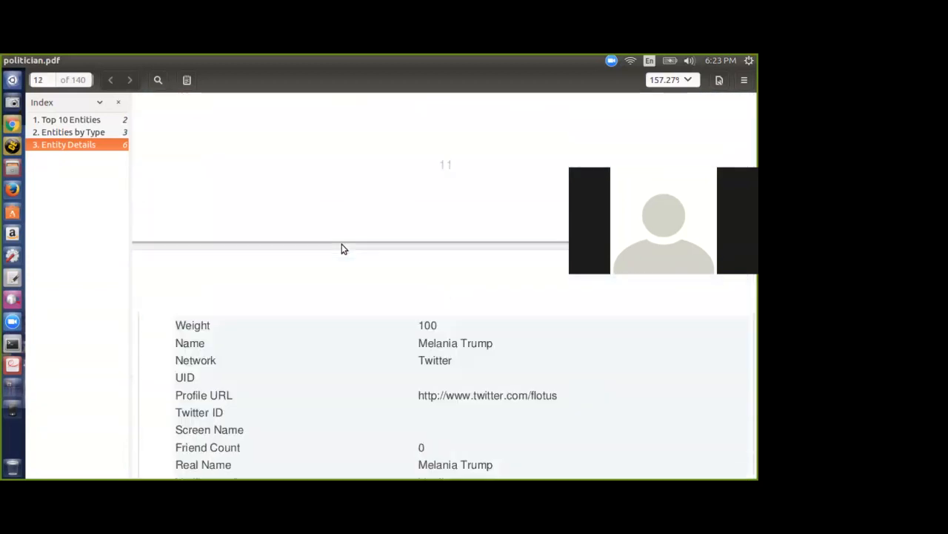
{"action": "scroll", "coordinate": [342, 245], "scroll_direction": "down", "scroll_amount": 4}
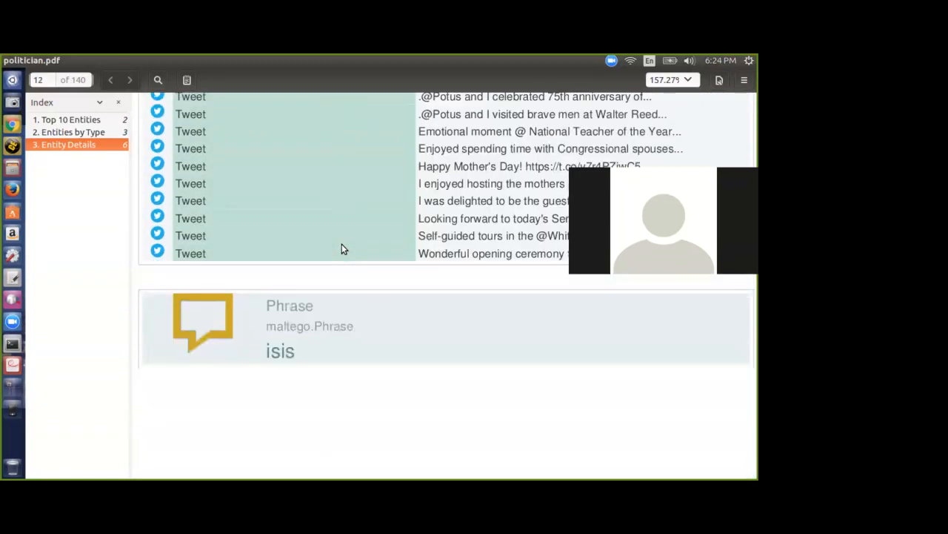
Step: Go to the isis Phrase entity, highlight its Twitter sentiment rating, and view its incoming tweet and outgoing websites
{"action": "scroll", "coordinate": [341, 244], "scroll_direction": "down", "scroll_amount": 8}
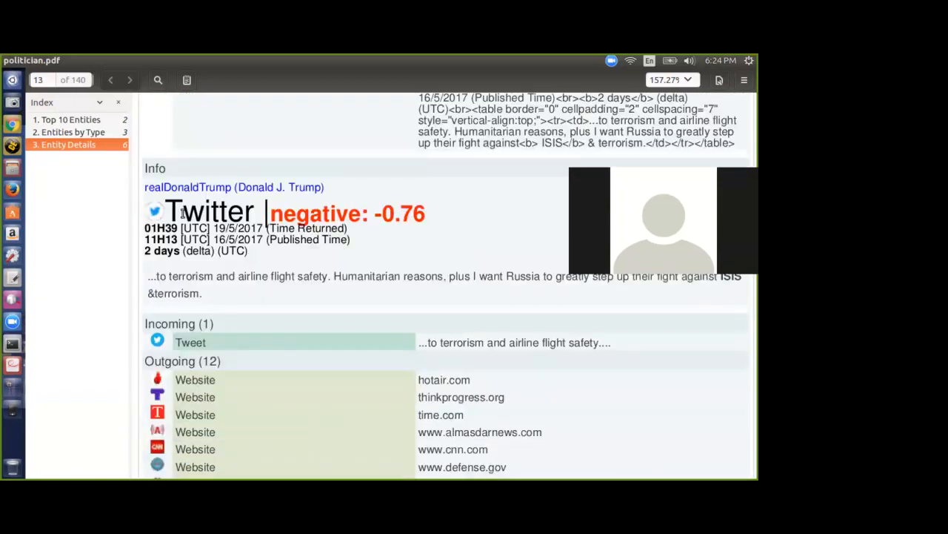
{"action": "left_click_drag", "start_coordinate": [172, 212], "coordinate": [443, 227]}
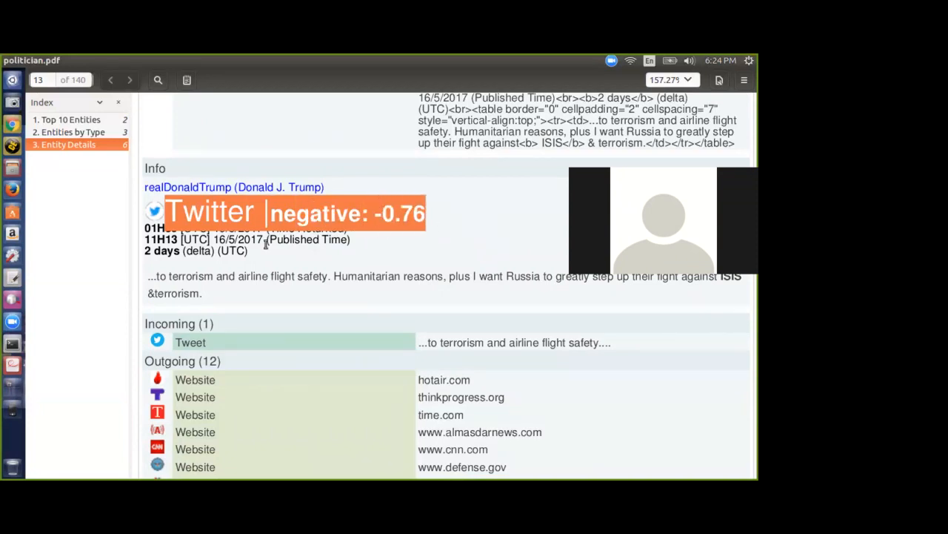
{"action": "scroll", "coordinate": [331, 298], "scroll_direction": "down", "scroll_amount": 3}
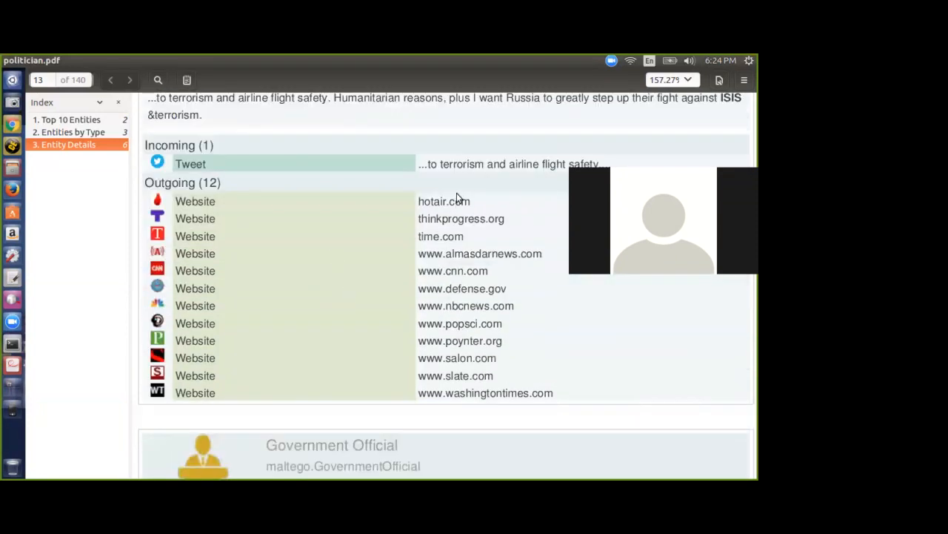
Step: Review the ISIL Unknown Suspect and Abu Bakr al-Baghadi Terrorist entities, highlighting the Terrorist heading and checking its outgoing websites
{"action": "scroll", "coordinate": [457, 197], "scroll_direction": "down", "scroll_amount": 6}
{"action": "scroll", "coordinate": [420, 220], "scroll_direction": "down", "scroll_amount": 10}
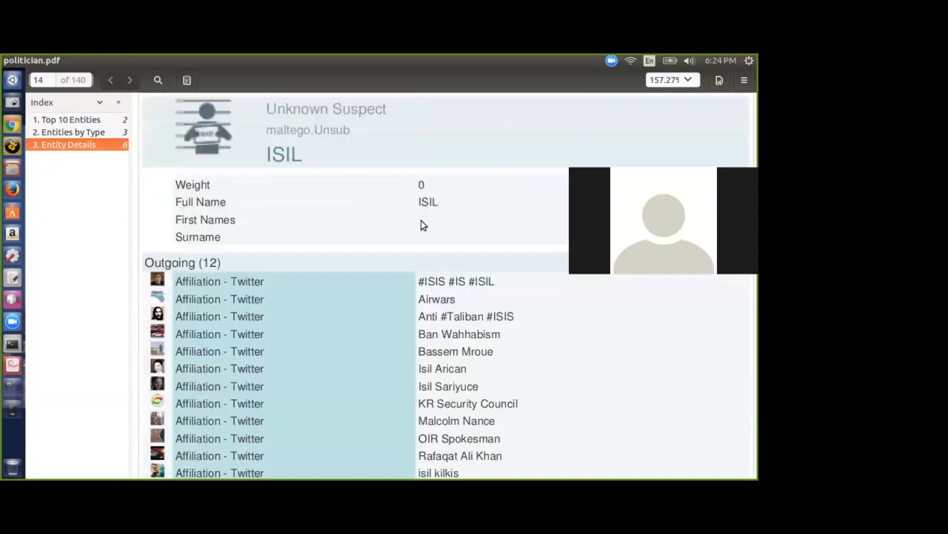
{"action": "scroll", "coordinate": [421, 220], "scroll_direction": "up", "scroll_amount": 4}
{"action": "scroll", "coordinate": [421, 220], "scroll_direction": "down", "scroll_amount": 5}
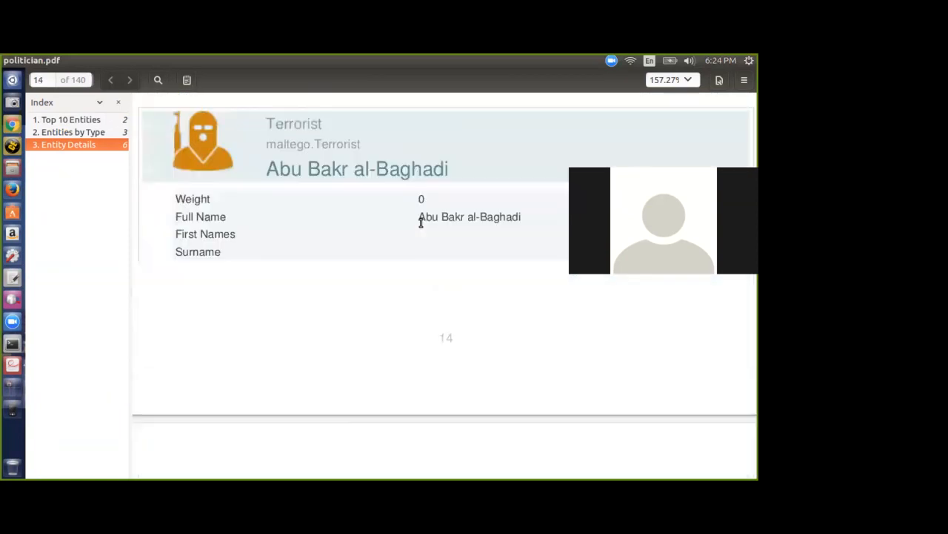
{"action": "scroll", "coordinate": [421, 220], "scroll_direction": "up", "scroll_amount": 1}
{"action": "left_click_drag", "start_coordinate": [269, 163], "coordinate": [451, 220]}
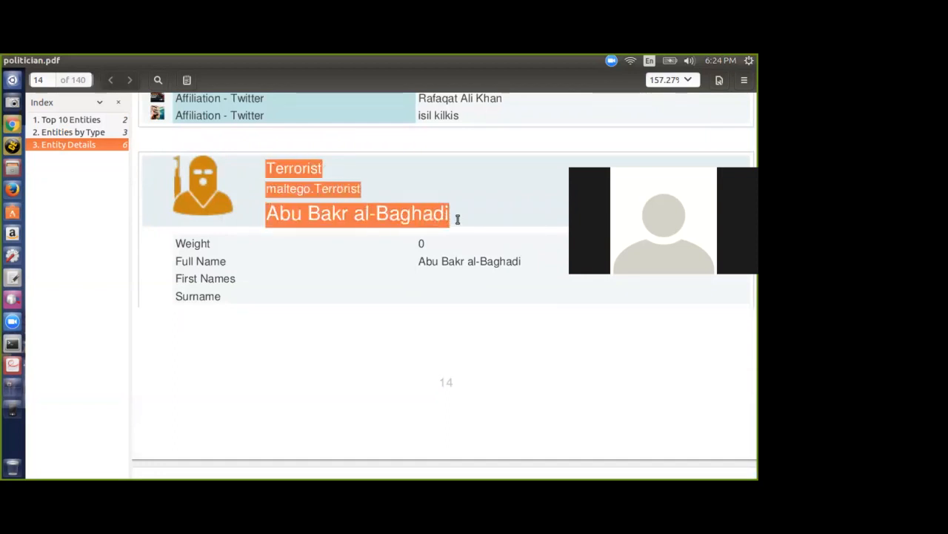
{"action": "scroll", "coordinate": [450, 212], "scroll_direction": "down", "scroll_amount": 2}
{"action": "scroll", "coordinate": [448, 212], "scroll_direction": "up", "scroll_amount": 1}
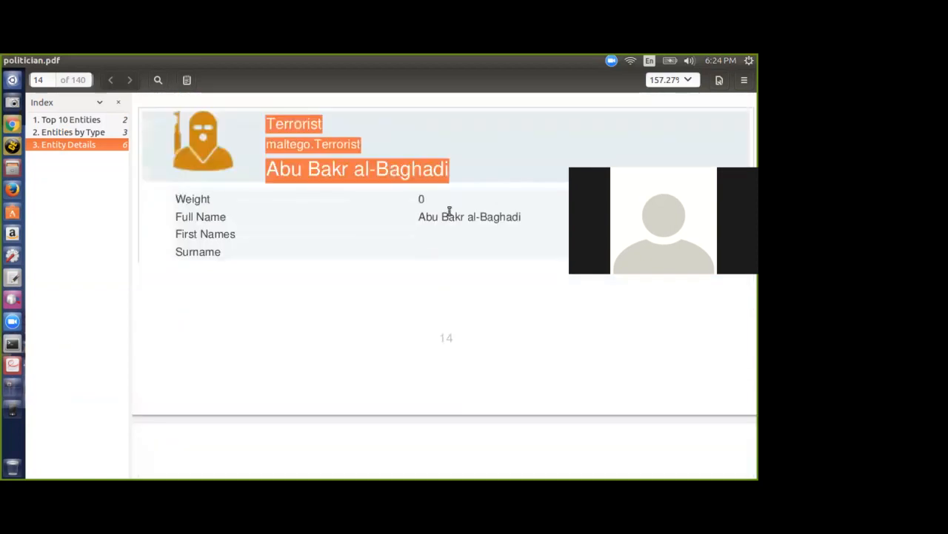
{"action": "scroll", "coordinate": [448, 211], "scroll_direction": "down", "scroll_amount": 6}
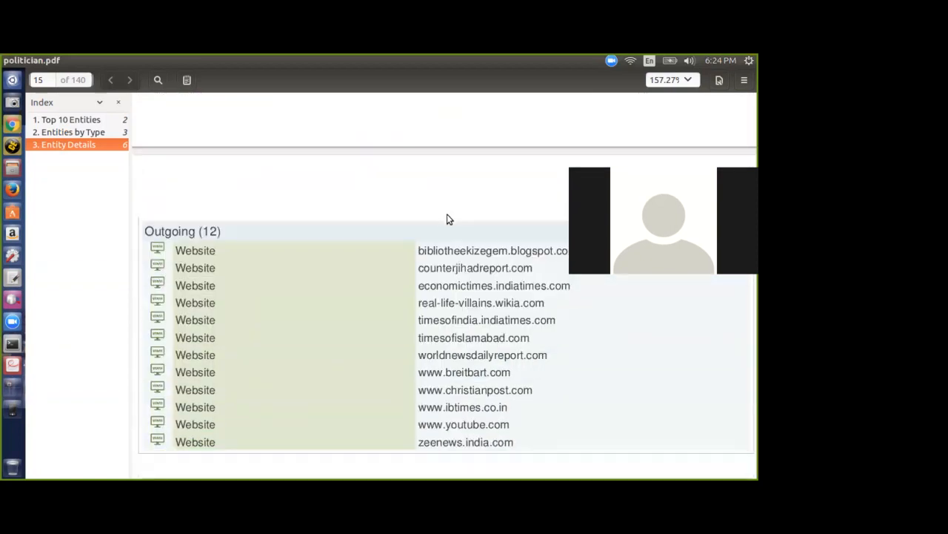
{"action": "scroll", "coordinate": [446, 218], "scroll_direction": "down", "scroll_amount": 1}
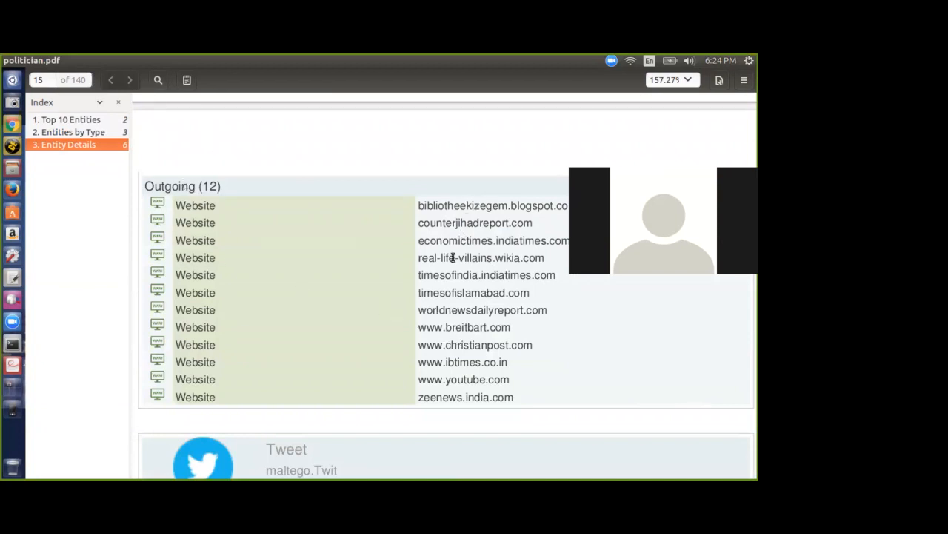
{"action": "scroll", "coordinate": [450, 365], "scroll_direction": "down", "scroll_amount": 6}
{"action": "scroll", "coordinate": [447, 350], "scroll_direction": "down", "scroll_amount": 15}
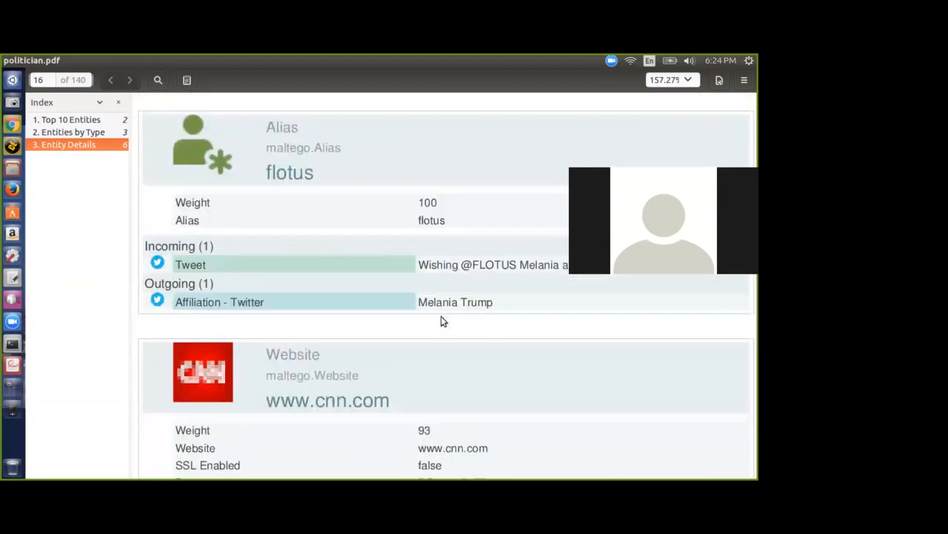
{"action": "scroll", "coordinate": [440, 320], "scroll_direction": "down", "scroll_amount": 12}
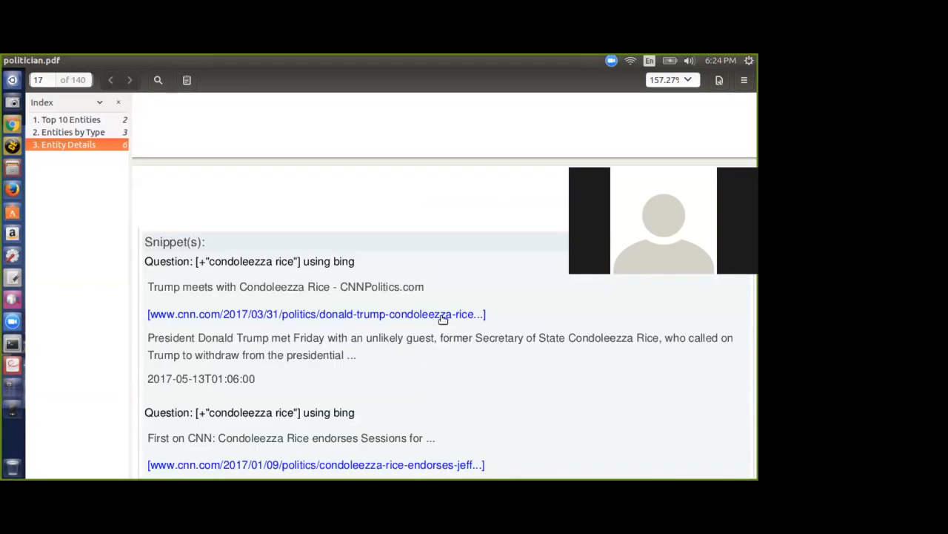
{"action": "scroll", "coordinate": [441, 316], "scroll_direction": "down", "scroll_amount": 15}
{"action": "scroll", "coordinate": [439, 315], "scroll_direction": "up", "scroll_amount": 9}
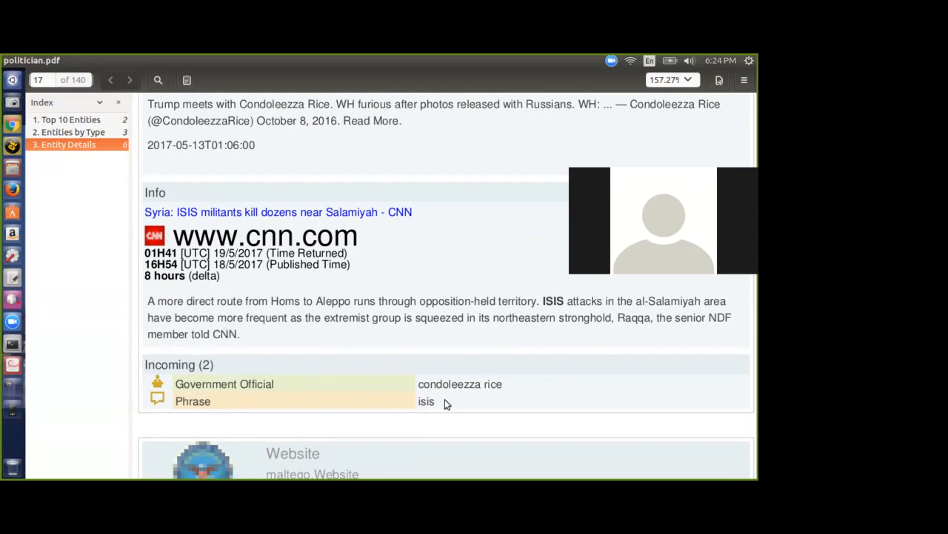
{"action": "scroll", "coordinate": [430, 397], "scroll_direction": "down", "scroll_amount": 5}
{"action": "scroll", "coordinate": [326, 259], "scroll_direction": "down", "scroll_amount": 5}
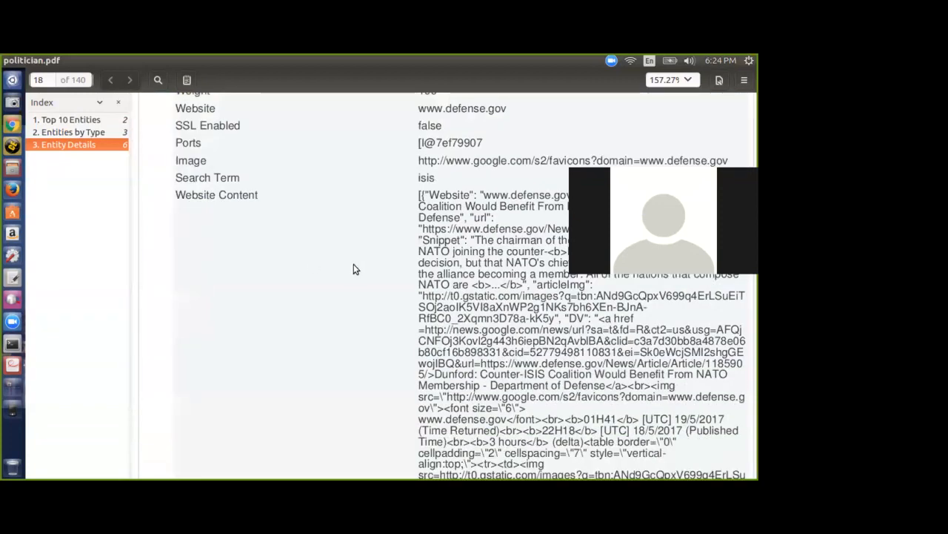
{"action": "scroll", "coordinate": [504, 270], "scroll_direction": "down", "scroll_amount": 5}
{"action": "scroll", "coordinate": [500, 295], "scroll_direction": "down", "scroll_amount": 3}
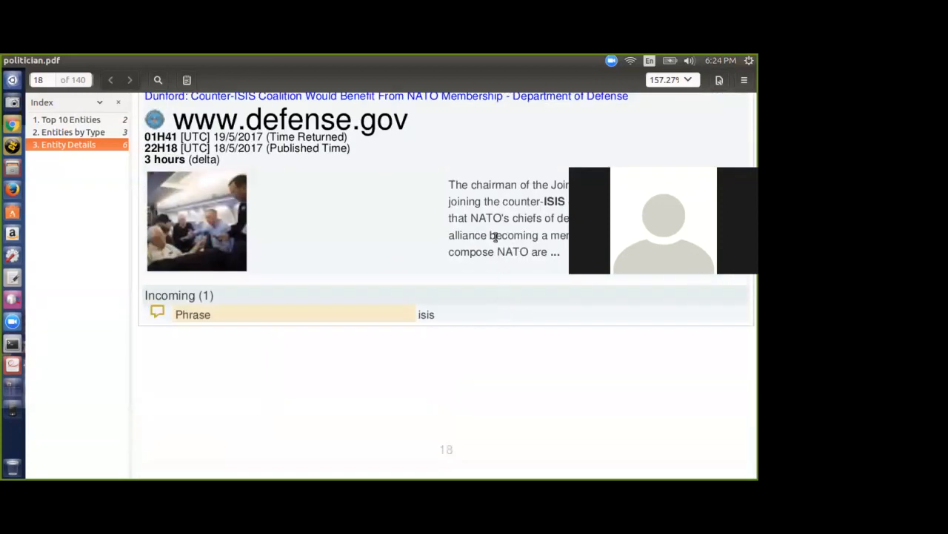
{"action": "scroll", "coordinate": [447, 209], "scroll_direction": "up", "scroll_amount": 2}
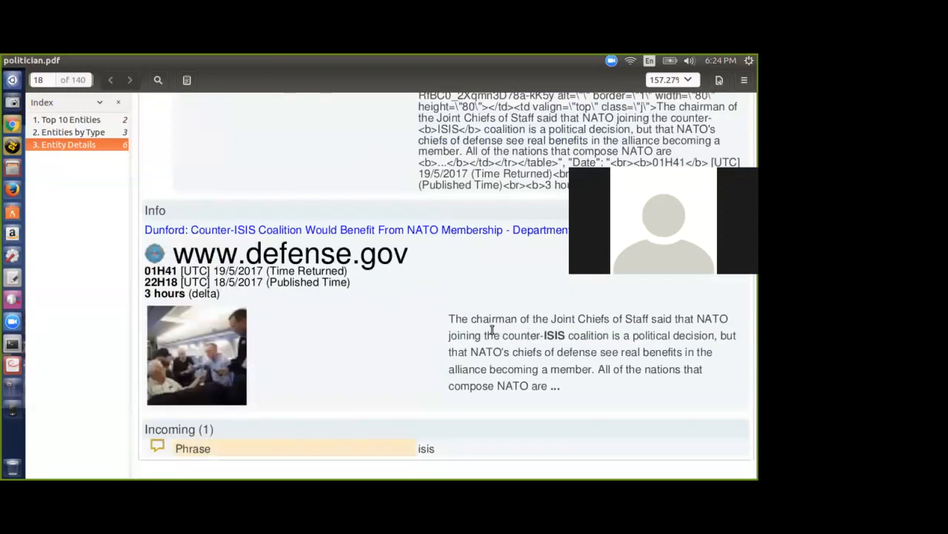
{"action": "left_click_drag", "start_coordinate": [450, 321], "coordinate": [558, 388]}
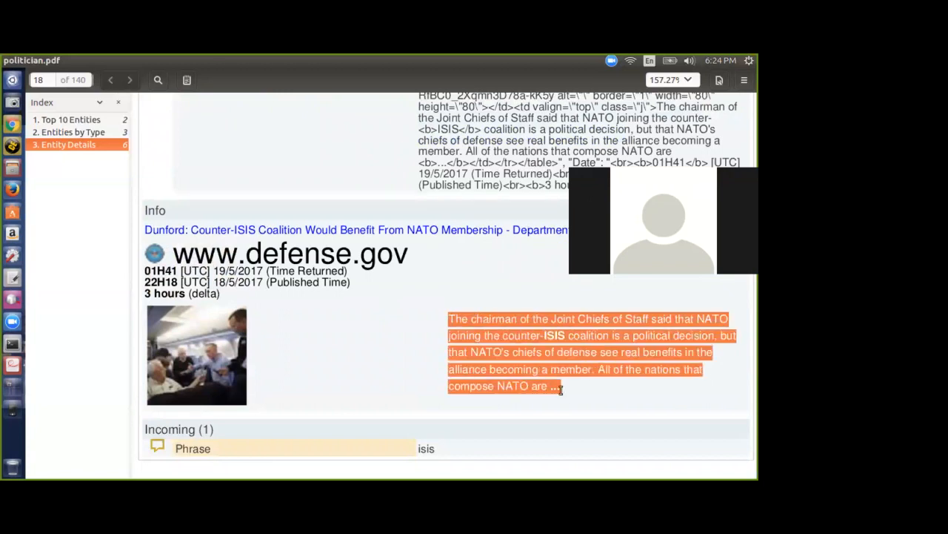
{"action": "scroll", "coordinate": [548, 368], "scroll_direction": "down", "scroll_amount": 10}
{"action": "scroll", "coordinate": [548, 368], "scroll_direction": "down", "scroll_amount": 5}
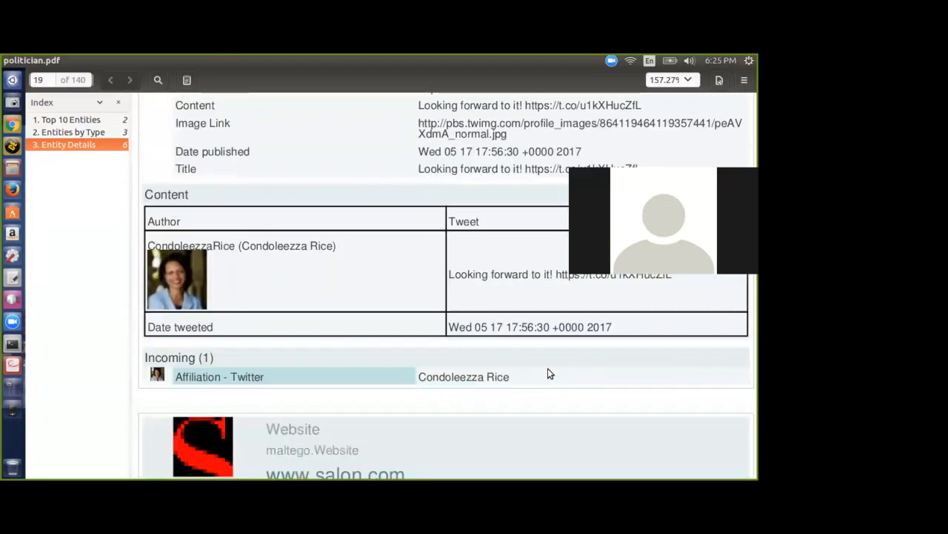
{"action": "scroll", "coordinate": [548, 371], "scroll_direction": "down", "scroll_amount": 10}
{"action": "scroll", "coordinate": [549, 368], "scroll_direction": "down", "scroll_amount": 10}
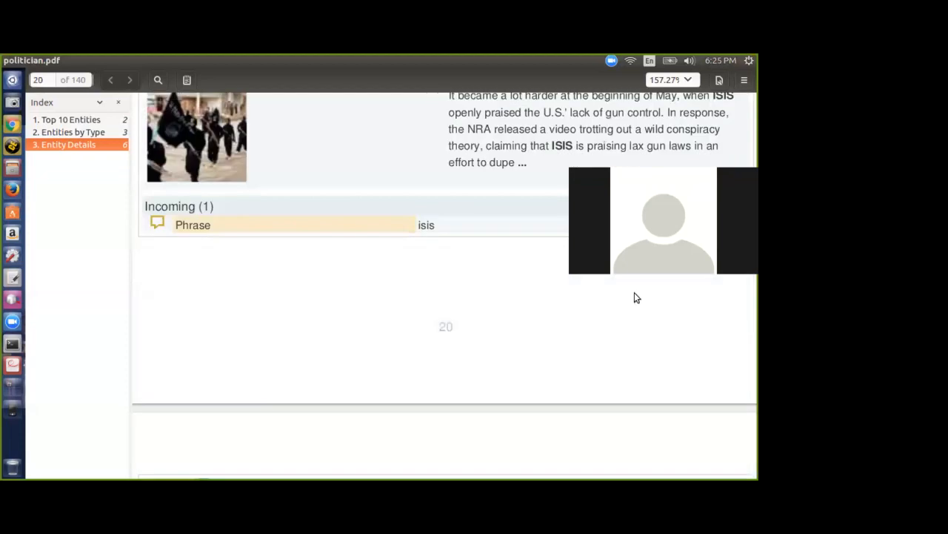
Step: Skim politician.pdf ahead to the entity details on page 116, and put away the report and the Home folder window
{"action": "left_click_drag", "start_coordinate": [755, 154], "coordinate": [750, 416]}
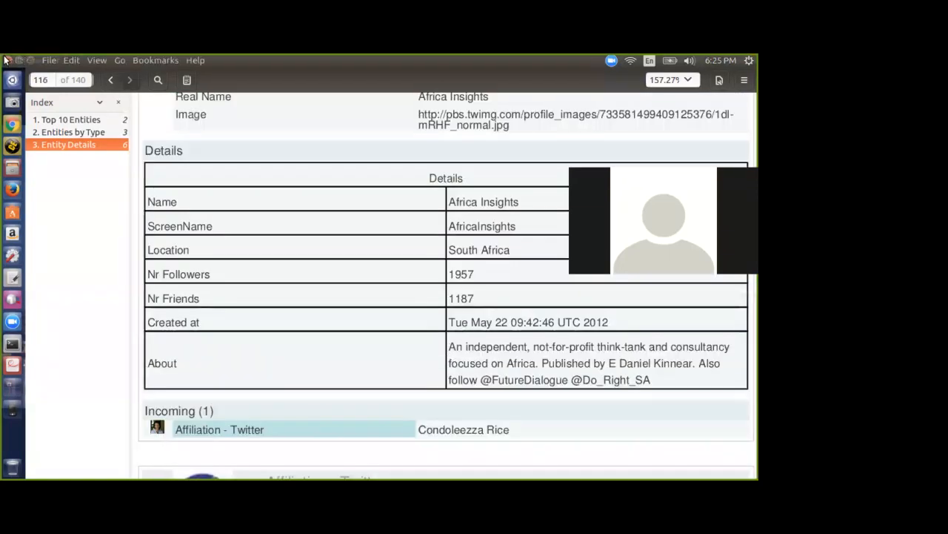
{"action": "left_click", "coordinate": [8, 62]}
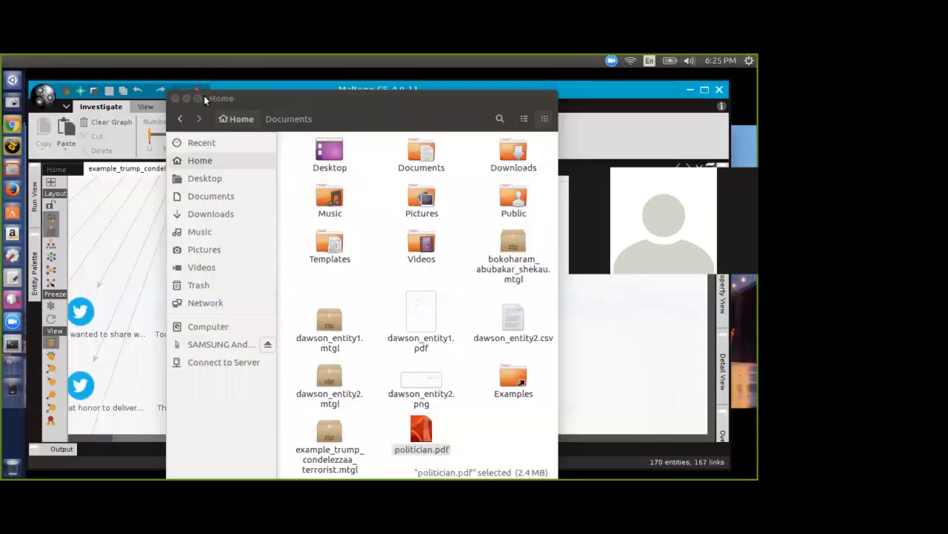
{"action": "left_click", "coordinate": [185, 98]}
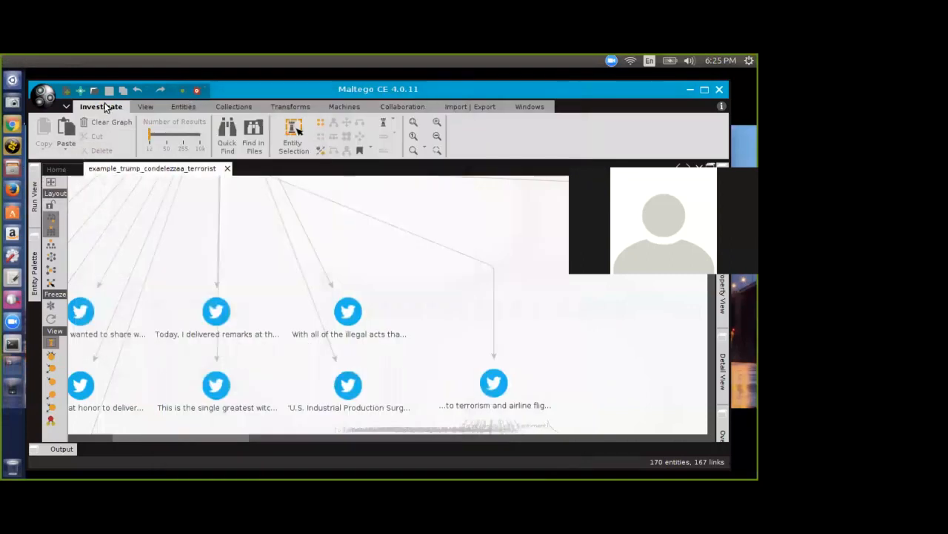
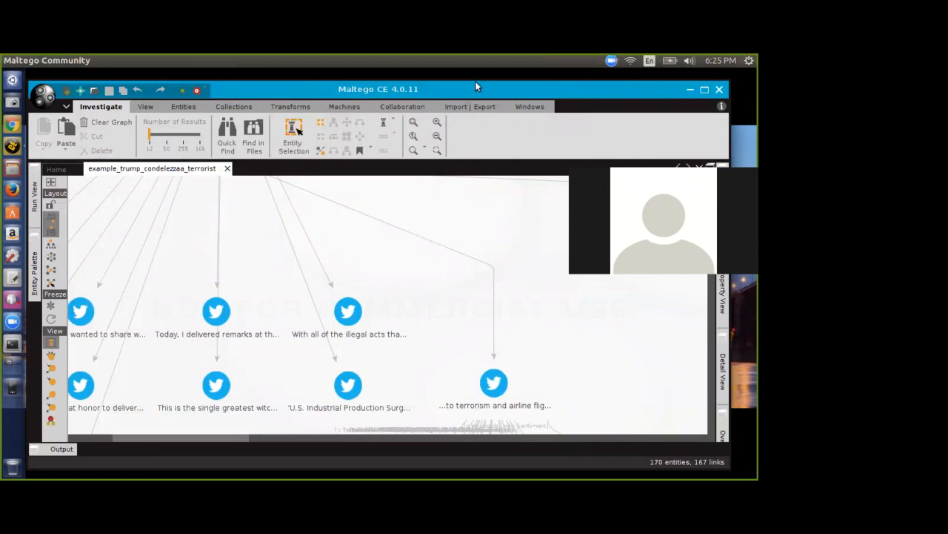
Step: Open the recent graph bokoharam_abubakar_shekau.mtgl and maximize the Maltego window
{"action": "left_click_drag", "start_coordinate": [483, 80], "coordinate": [448, 92]}
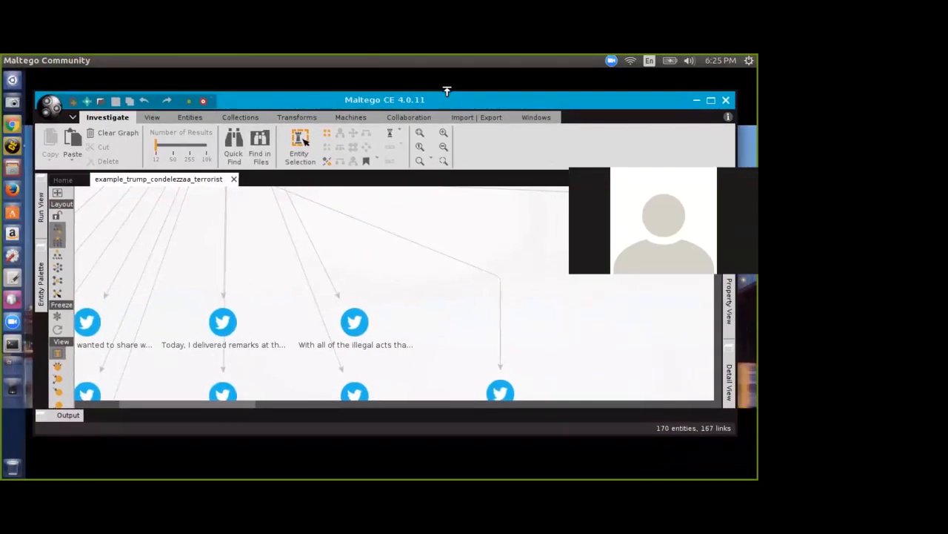
{"action": "left_click", "coordinate": [47, 107]}
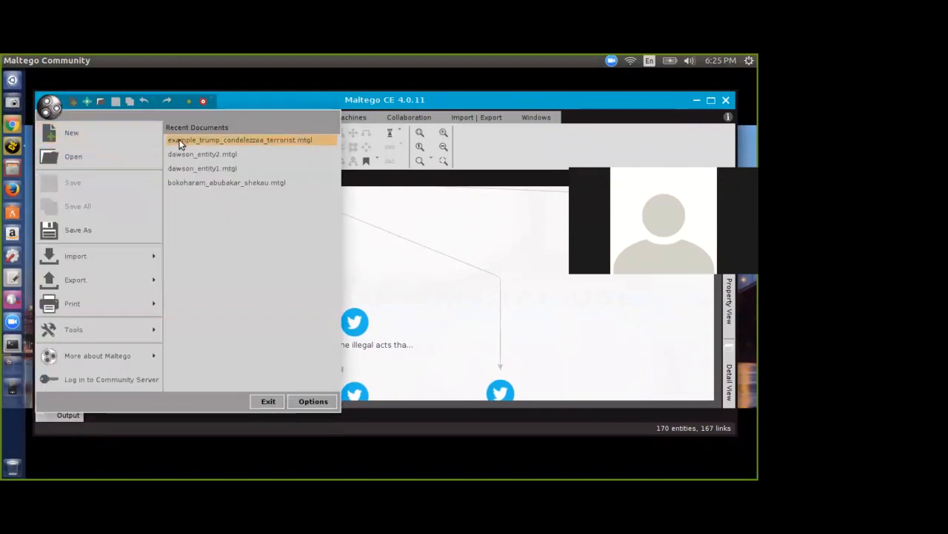
{"action": "left_click", "coordinate": [198, 182]}
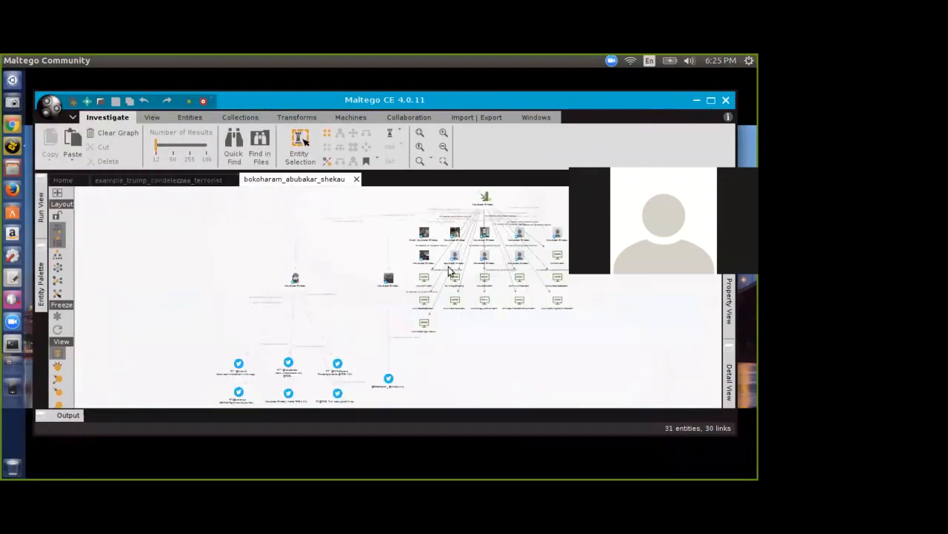
{"action": "scroll", "coordinate": [452, 275], "scroll_direction": "up", "scroll_amount": 3}
{"action": "scroll", "coordinate": [455, 278], "scroll_direction": "up", "scroll_amount": 2}
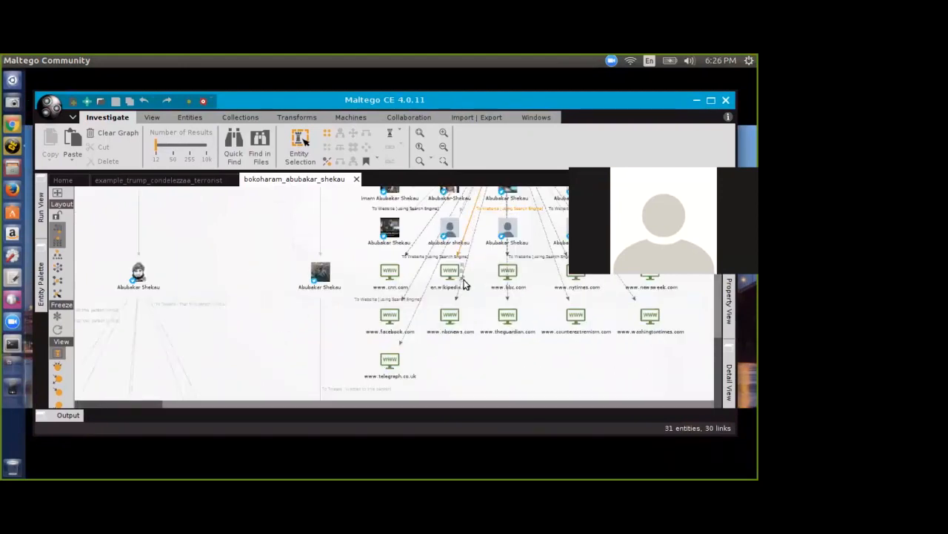
{"action": "left_click", "coordinate": [710, 101]}
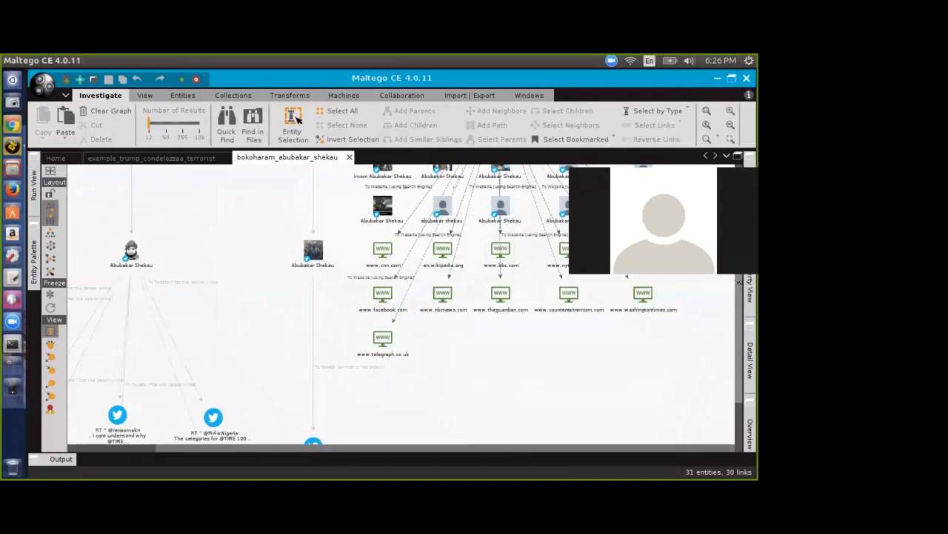
Step: Examine the graph from the Abubakar Shekau root entity through its Twitter affiliations down to the linked tweets
{"action": "left_click_drag", "start_coordinate": [738, 297], "coordinate": [738, 226]}
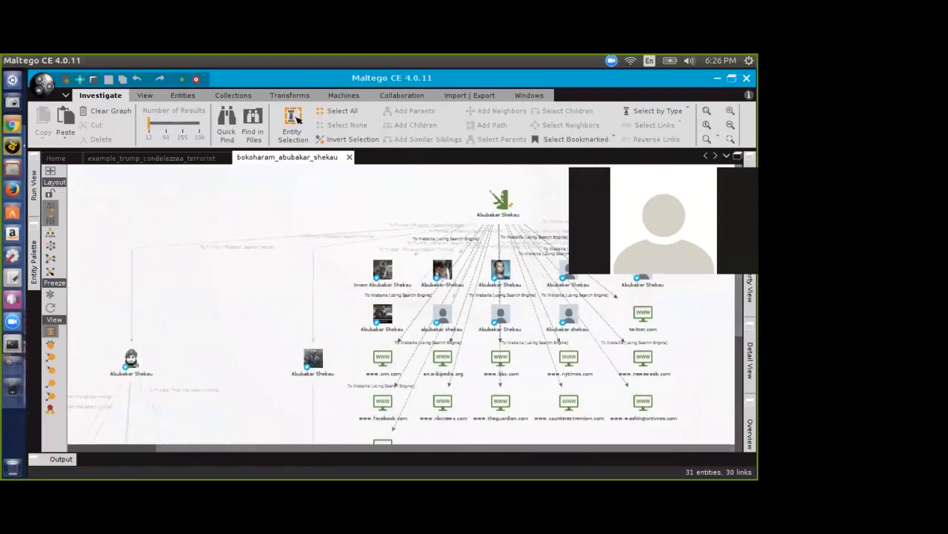
{"action": "scroll", "coordinate": [657, 215], "scroll_direction": "up", "scroll_amount": 3}
{"action": "left_click", "coordinate": [362, 212]}
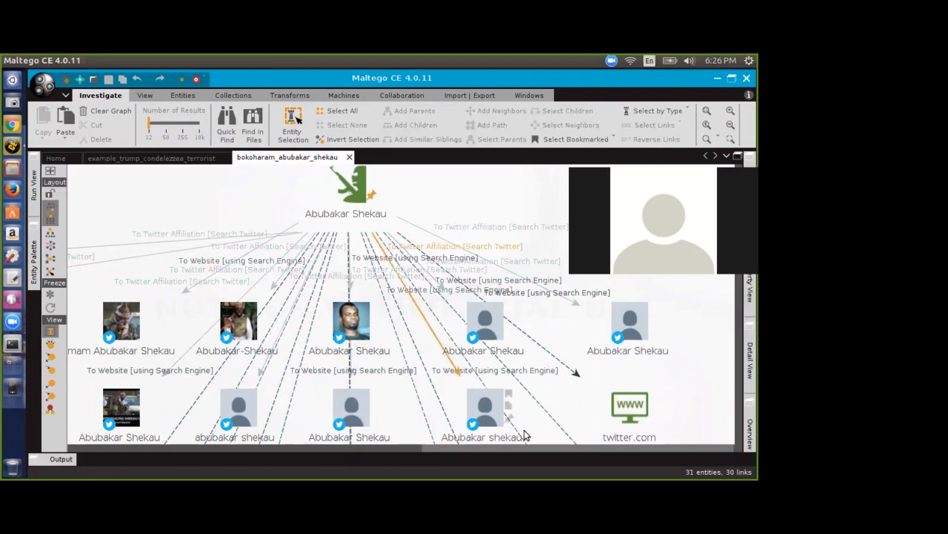
{"action": "left_click_drag", "start_coordinate": [483, 448], "coordinate": [200, 449]}
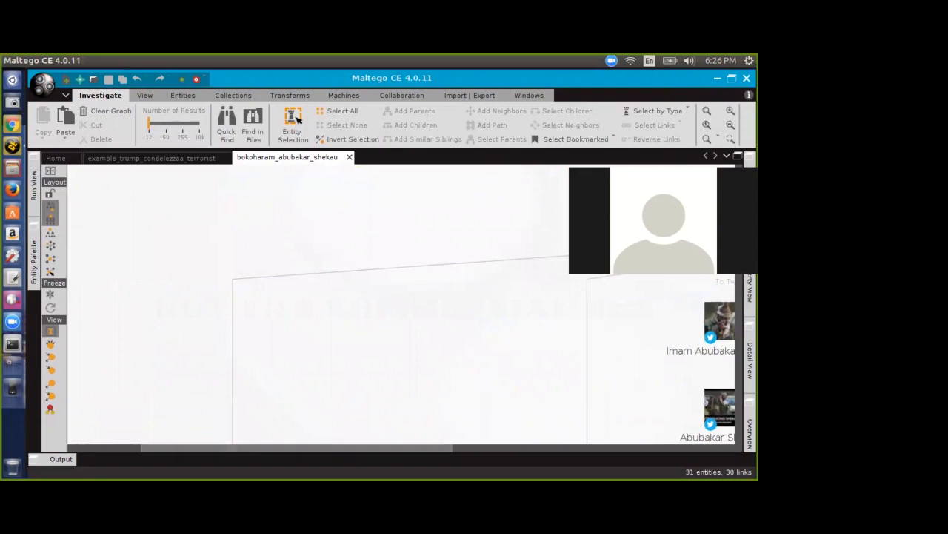
{"action": "left_click_drag", "start_coordinate": [738, 195], "coordinate": [708, 298]}
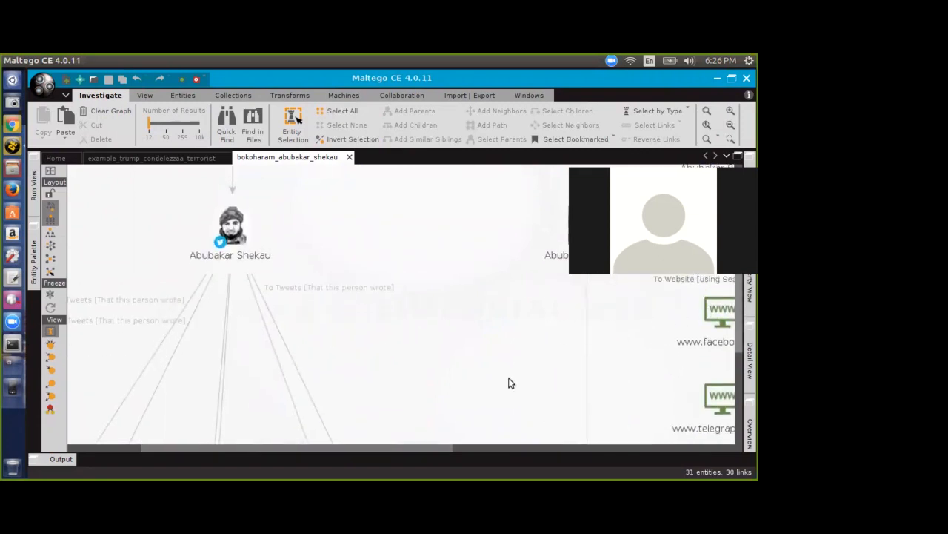
{"action": "mouse_move", "coordinate": [304, 449]}
{"action": "left_mouse_down"}
{"action": "mouse_move", "coordinate": [169, 437]}
{"action": "mouse_move", "coordinate": [295, 446]}
{"action": "left_mouse_up"}
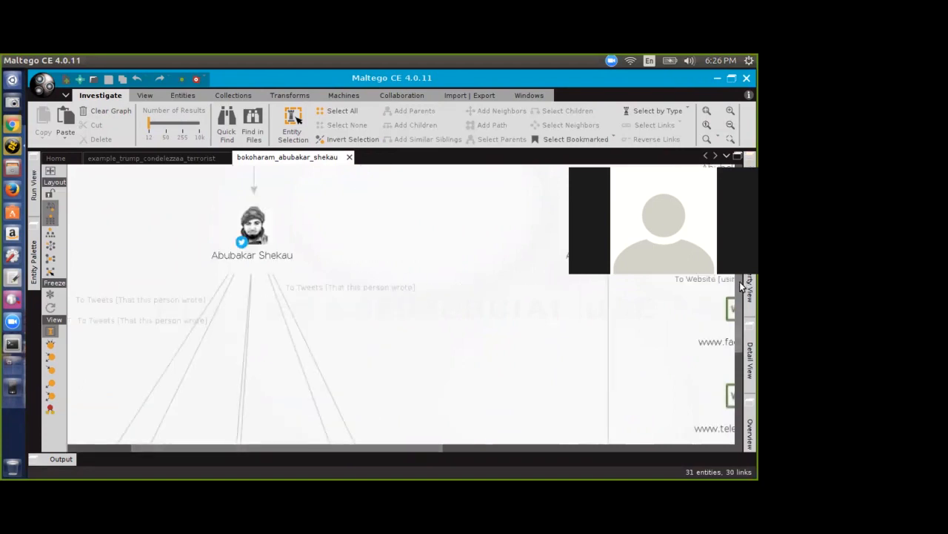
{"action": "left_click_drag", "start_coordinate": [741, 287], "coordinate": [731, 383]}
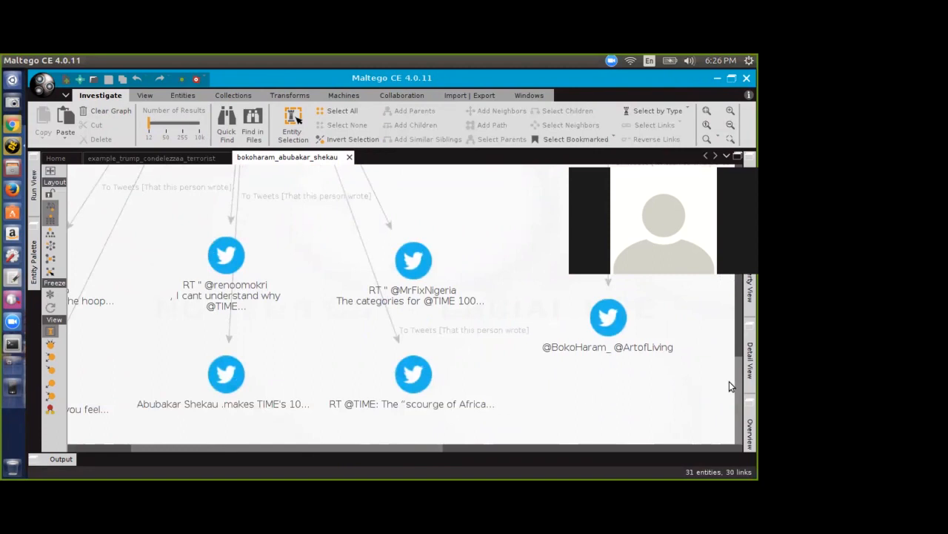
Step: Read the content property of the tweet about TIME's 100 most influential persons, and dismiss its details without changes
{"action": "left_click", "coordinate": [230, 380]}
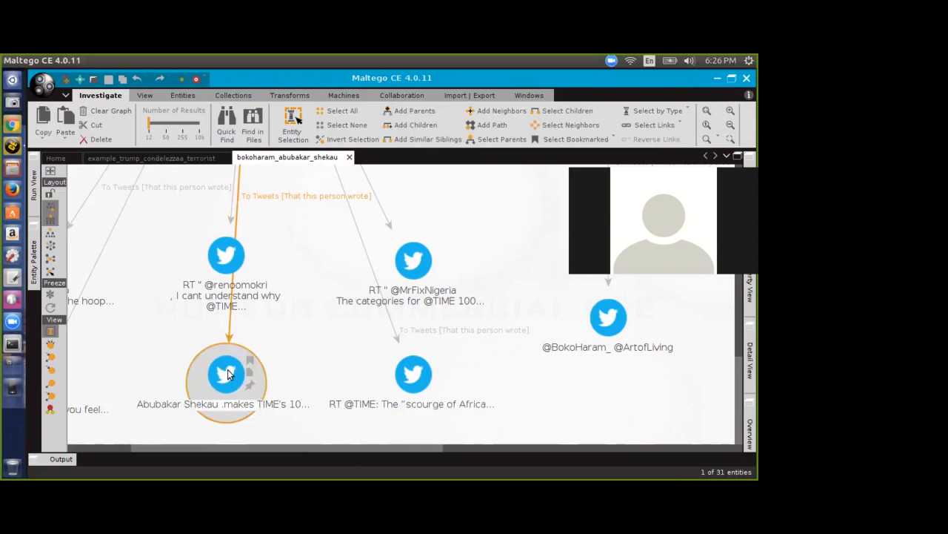
{"action": "double_click", "coordinate": [228, 374]}
{"action": "left_click", "coordinate": [337, 128]}
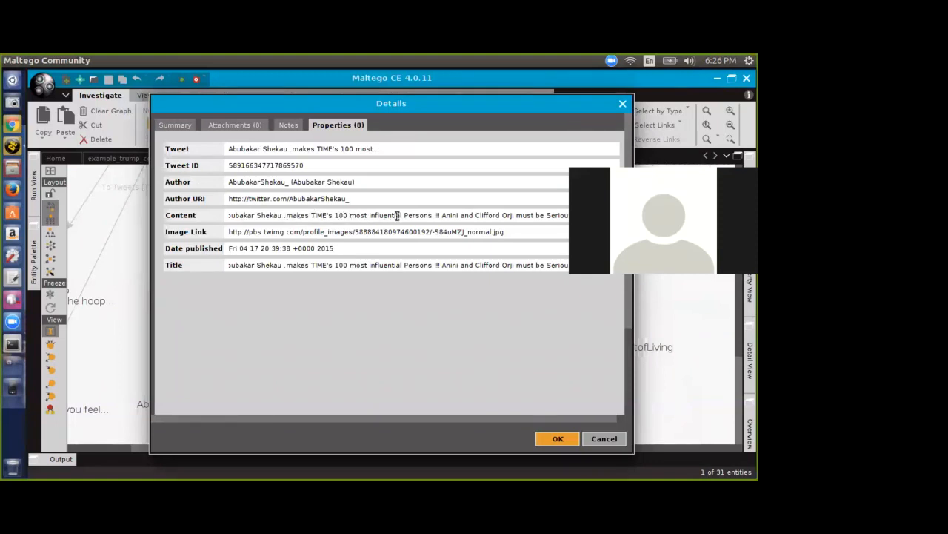
{"action": "left_click_drag", "start_coordinate": [542, 214], "coordinate": [565, 216]}
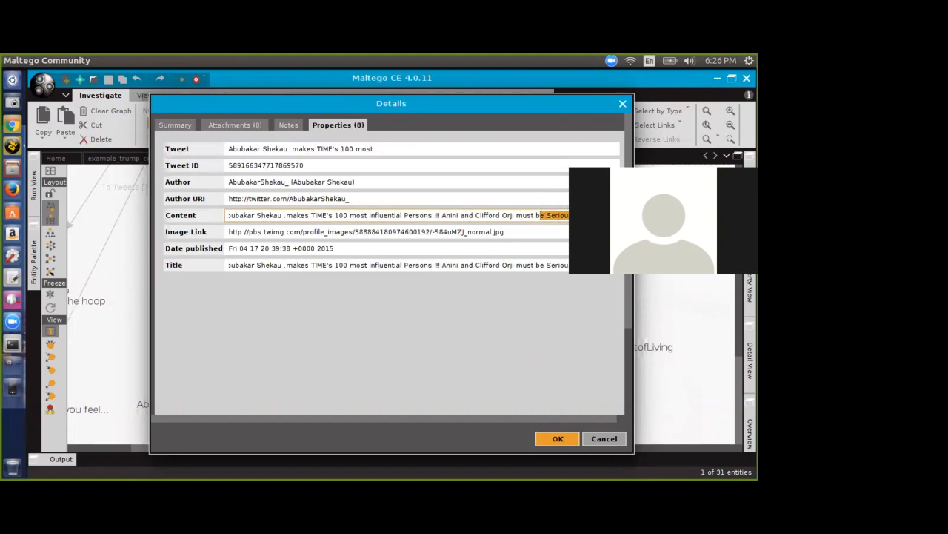
{"action": "left_click", "coordinate": [523, 215]}
{"action": "left_click", "coordinate": [604, 438]}
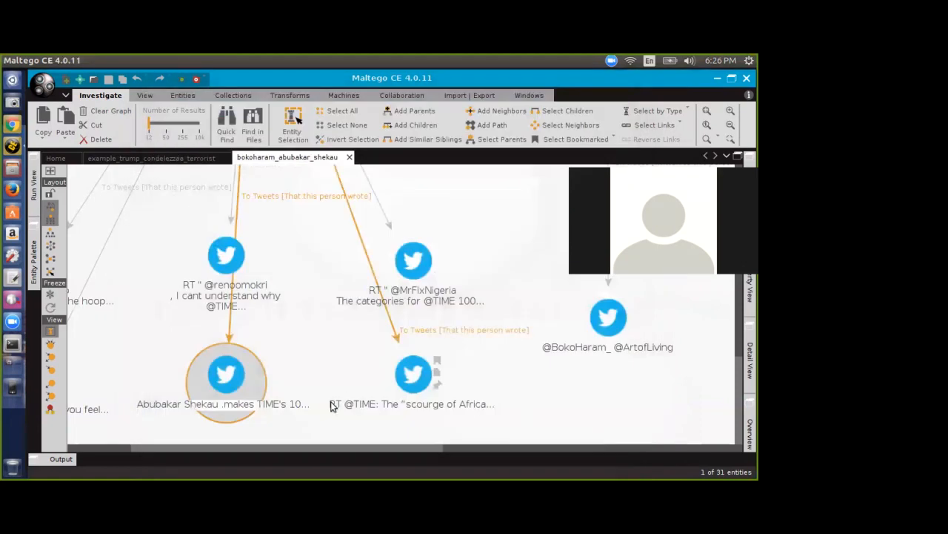
{"action": "left_click", "coordinate": [284, 438]}
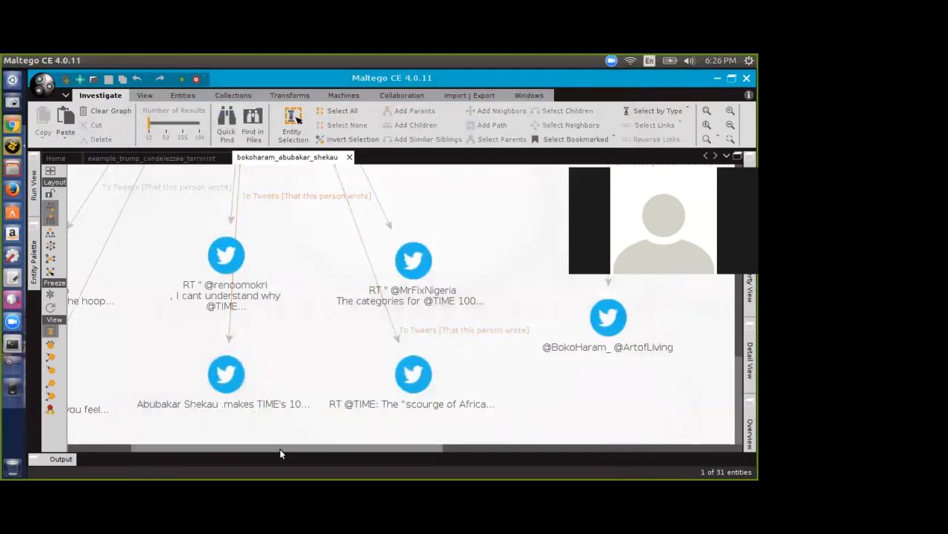
Step: Select the TIME's 100 tweet again and review how the tweets, Twitter accounts and websites link back to the root entity
{"action": "left_click", "coordinate": [234, 386]}
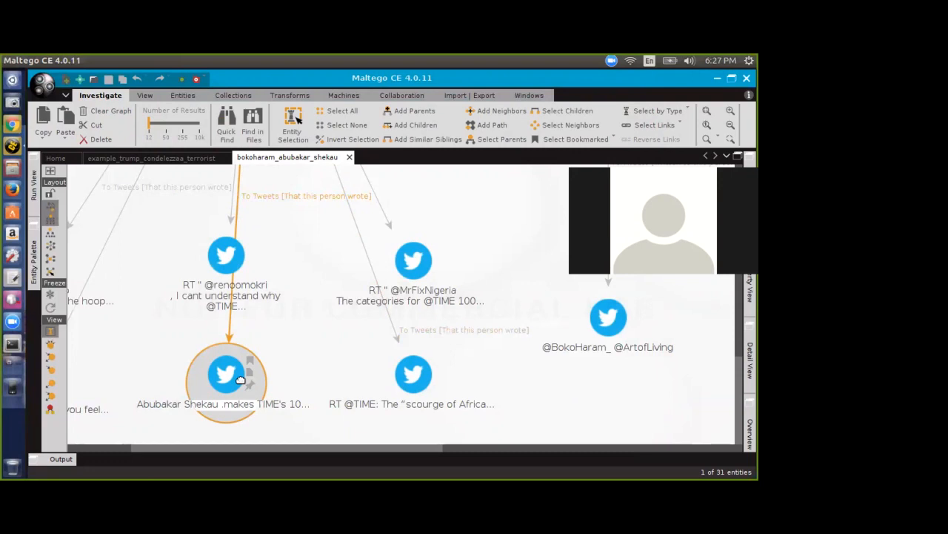
{"action": "left_click_drag", "start_coordinate": [380, 448], "coordinate": [459, 442]}
{"action": "scroll", "coordinate": [387, 354], "scroll_direction": "down", "scroll_amount": 5}
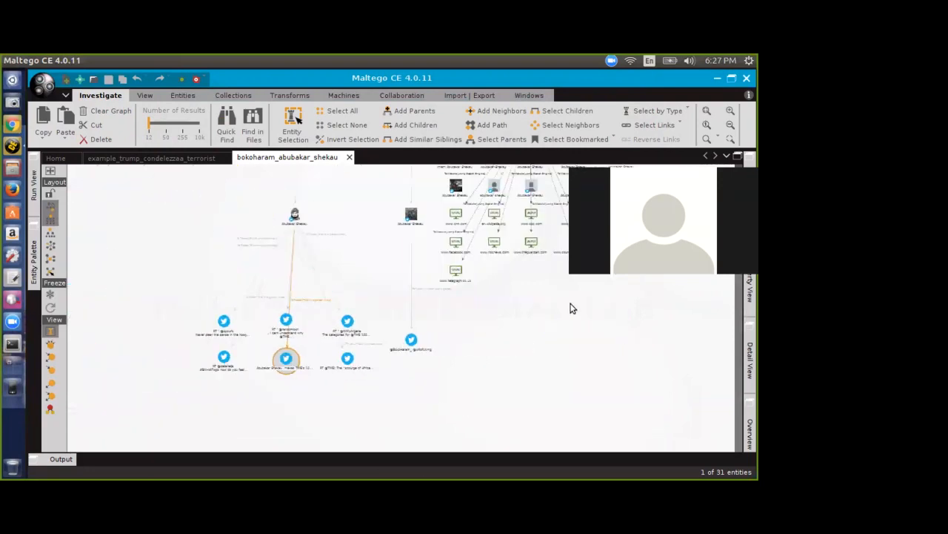
{"action": "scroll", "coordinate": [572, 309], "scroll_direction": "up", "scroll_amount": 2}
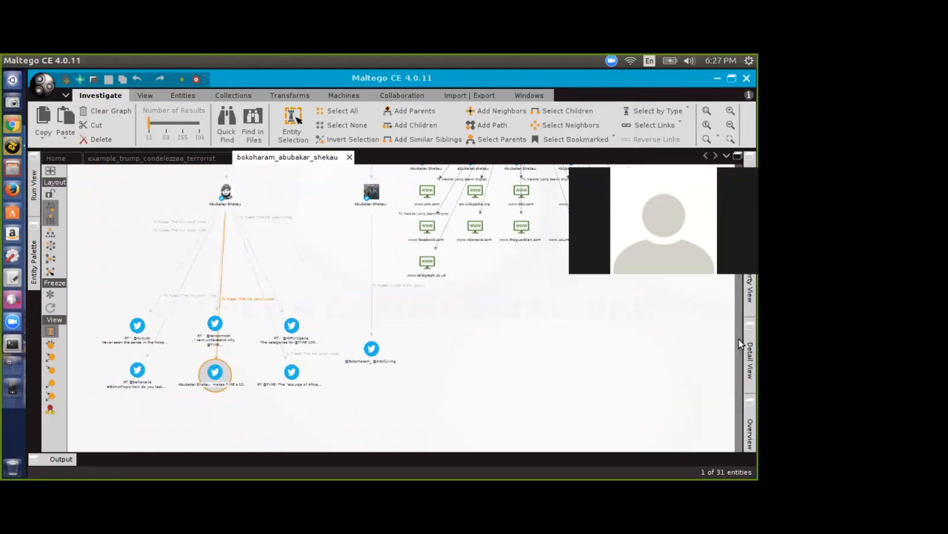
{"action": "left_click_drag", "start_coordinate": [739, 339], "coordinate": [739, 249]}
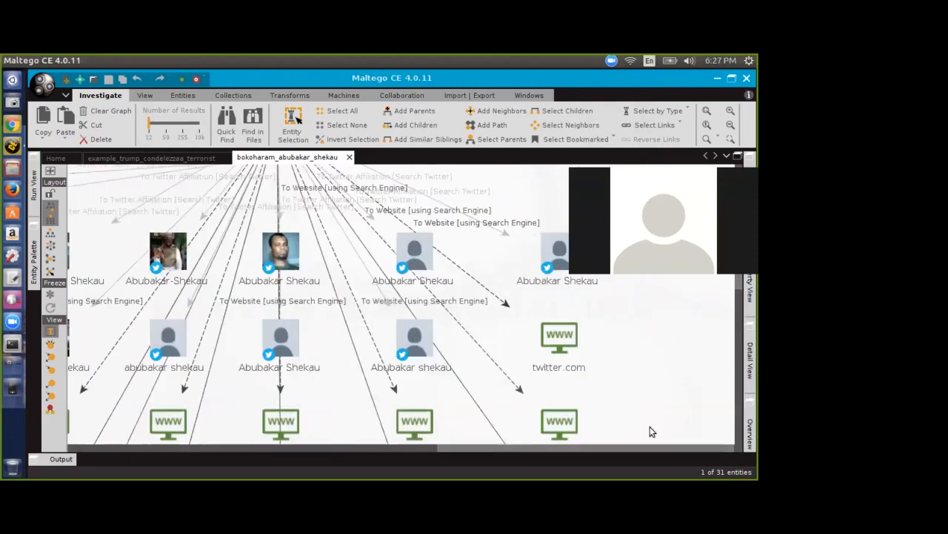
{"action": "left_click_drag", "start_coordinate": [501, 443], "coordinate": [408, 438]}
{"action": "scroll", "coordinate": [415, 405], "scroll_direction": "up", "scroll_amount": 1}
{"action": "scroll", "coordinate": [414, 405], "scroll_direction": "down", "scroll_amount": 3}
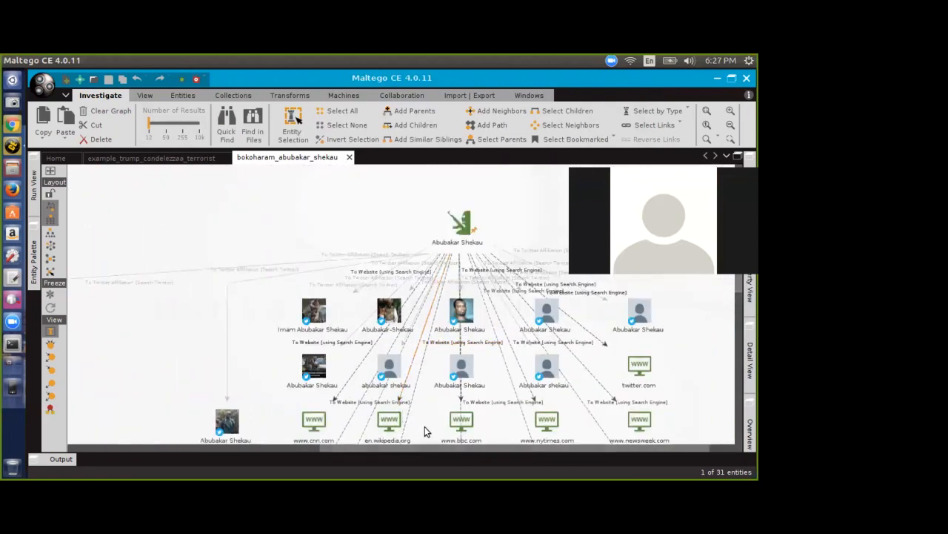
{"action": "scroll", "coordinate": [424, 428], "scroll_direction": "up", "scroll_amount": 2}
{"action": "left_click_drag", "start_coordinate": [424, 448], "coordinate": [118, 416]}
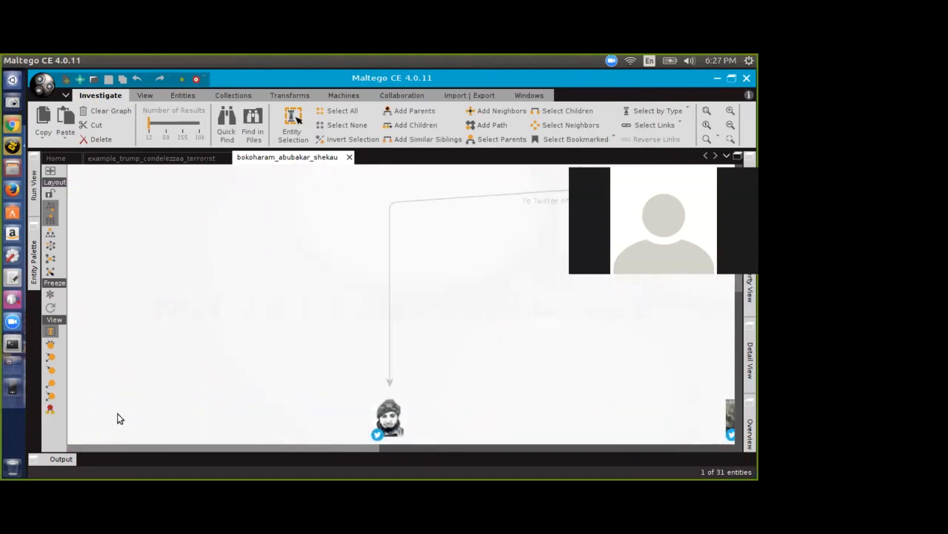
Step: Browse the Entity Palette for available entity types, covering the People, Tracking, weapons and peopleMon groups
{"action": "left_click", "coordinate": [33, 271]}
{"action": "scroll", "coordinate": [77, 320], "scroll_direction": "down", "scroll_amount": 2}
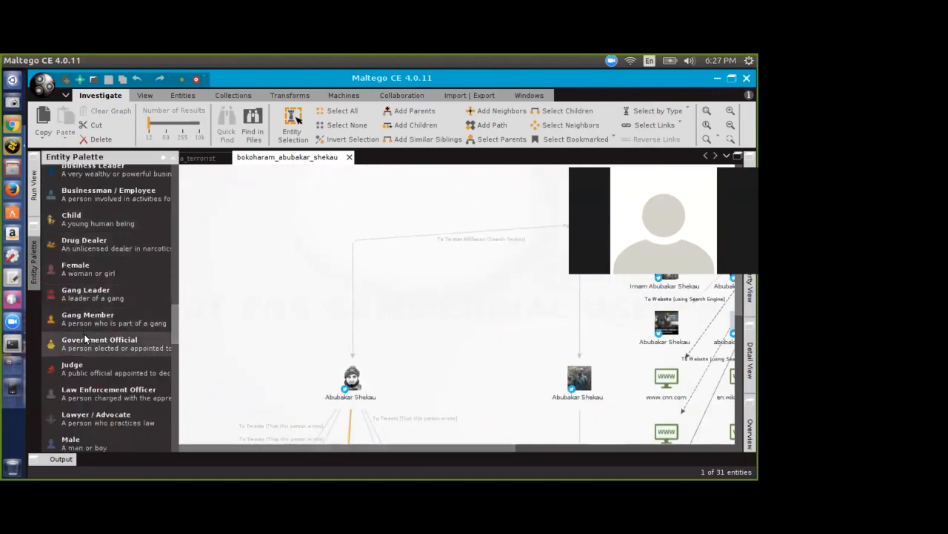
{"action": "scroll", "coordinate": [88, 343], "scroll_direction": "down", "scroll_amount": 3}
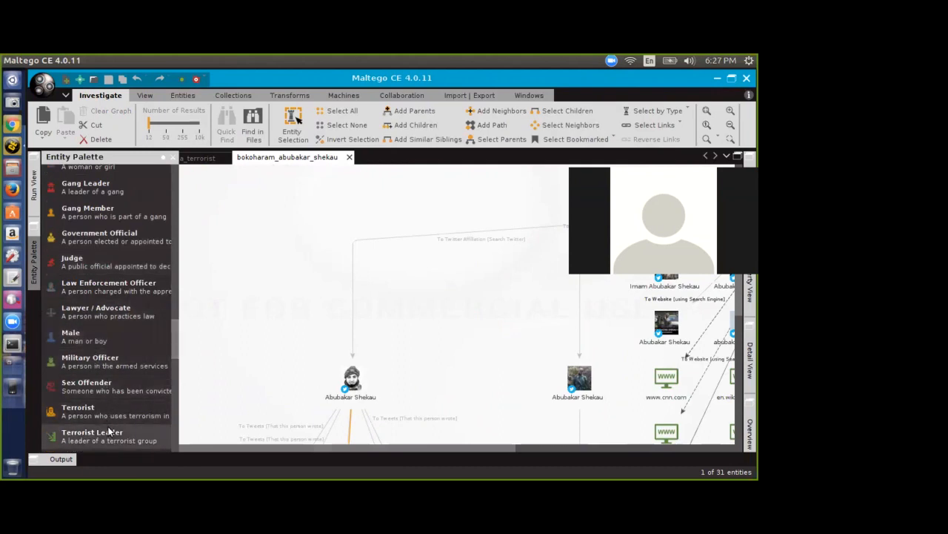
{"action": "scroll", "coordinate": [99, 413], "scroll_direction": "down", "scroll_amount": 3}
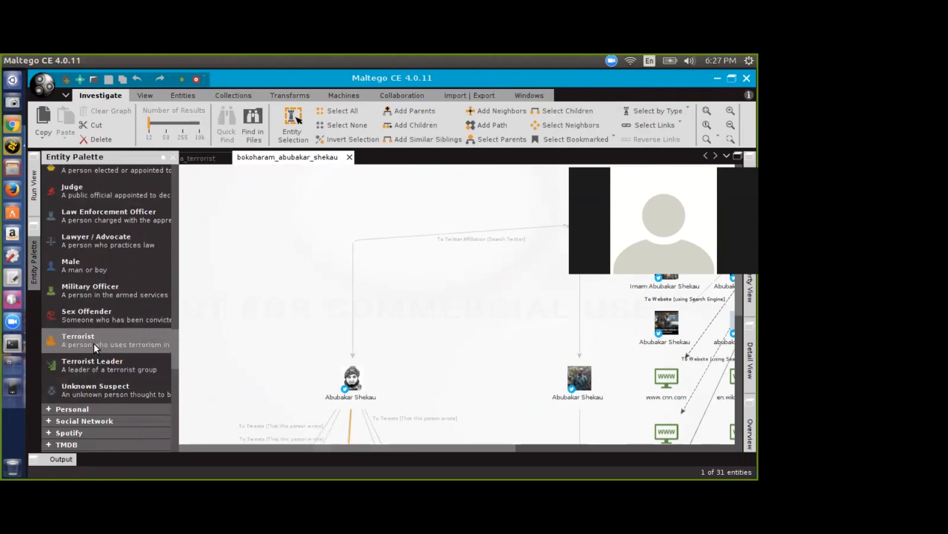
{"action": "scroll", "coordinate": [94, 345], "scroll_direction": "up", "scroll_amount": 1}
{"action": "scroll", "coordinate": [89, 327], "scroll_direction": "up", "scroll_amount": 4}
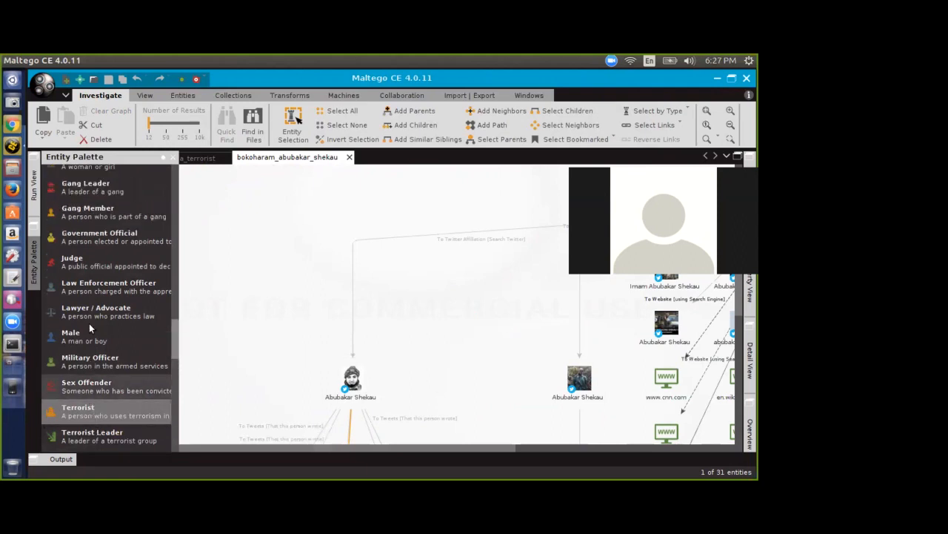
{"action": "scroll", "coordinate": [87, 306], "scroll_direction": "up", "scroll_amount": 1}
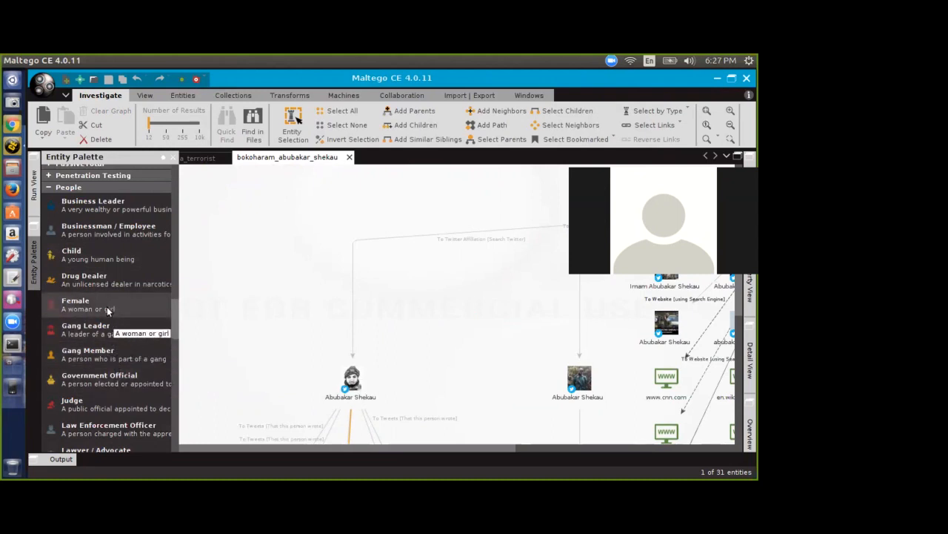
{"action": "scroll", "coordinate": [108, 322], "scroll_direction": "down", "scroll_amount": 3}
{"action": "scroll", "coordinate": [107, 337], "scroll_direction": "down", "scroll_amount": 3}
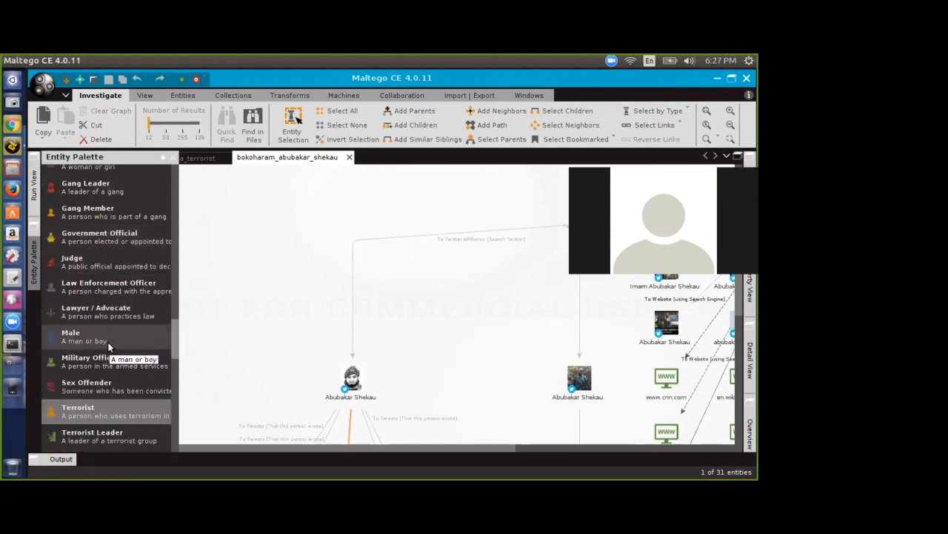
{"action": "scroll", "coordinate": [107, 344], "scroll_direction": "down", "scroll_amount": 2}
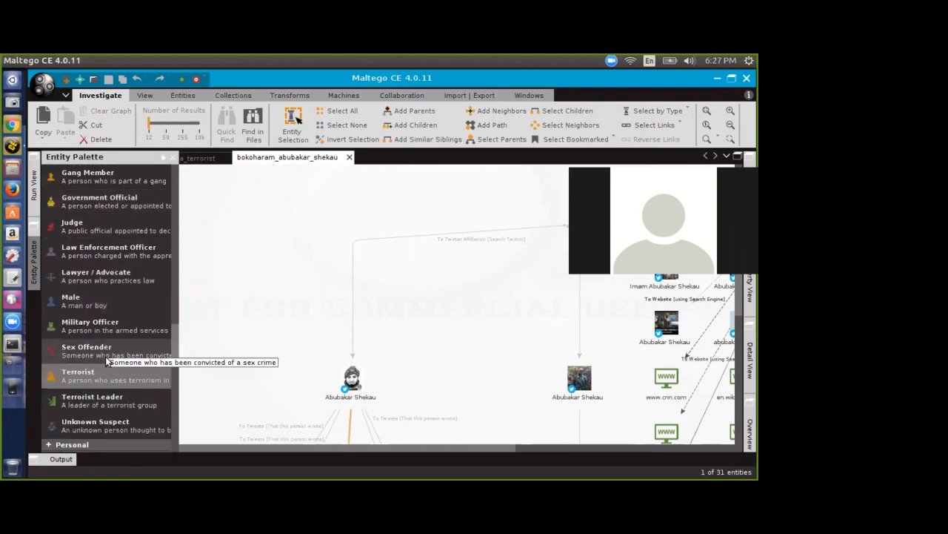
{"action": "scroll", "coordinate": [110, 417], "scroll_direction": "down", "scroll_amount": 12}
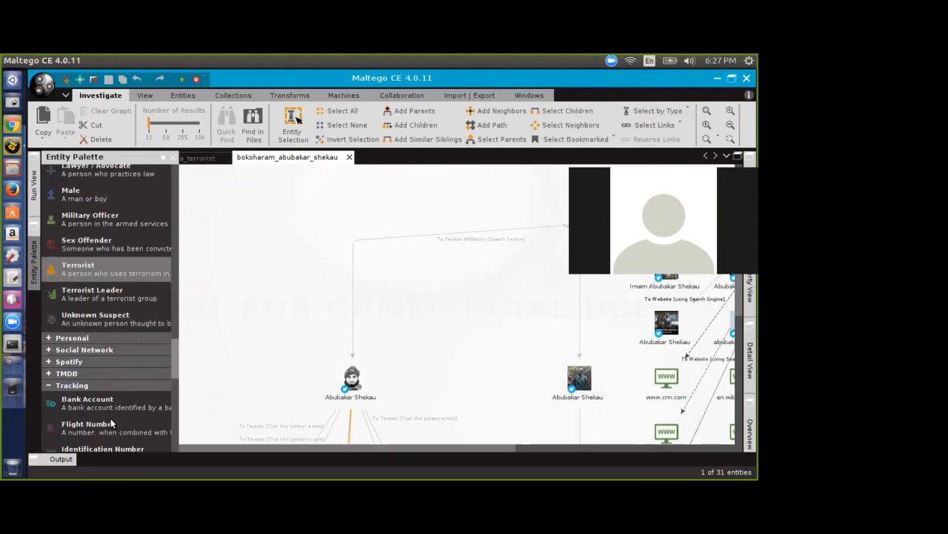
{"action": "scroll", "coordinate": [111, 421], "scroll_direction": "down", "scroll_amount": 7}
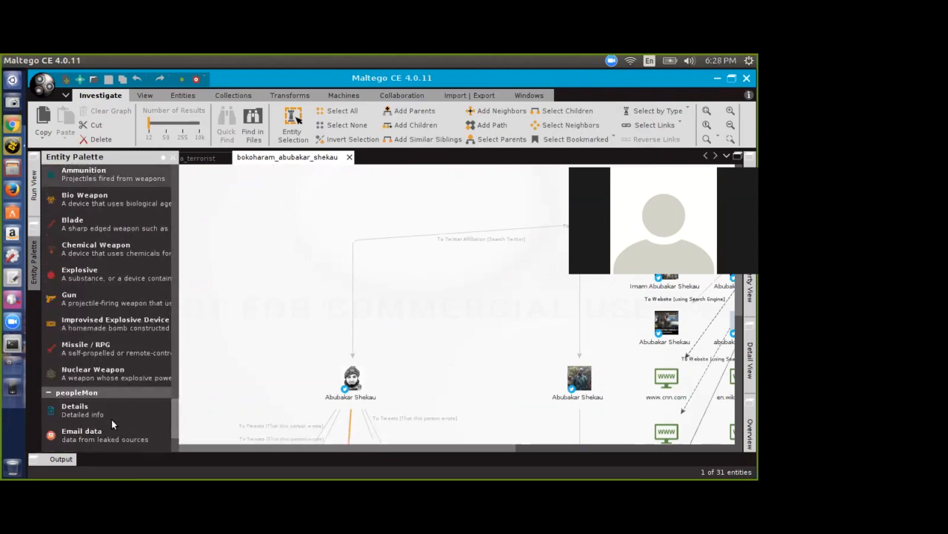
Step: Review the entity types in the Tracking, Weapons, peopleMon and People groups of the Entity Palette once more
{"action": "scroll", "coordinate": [111, 419], "scroll_direction": "down", "scroll_amount": 3}
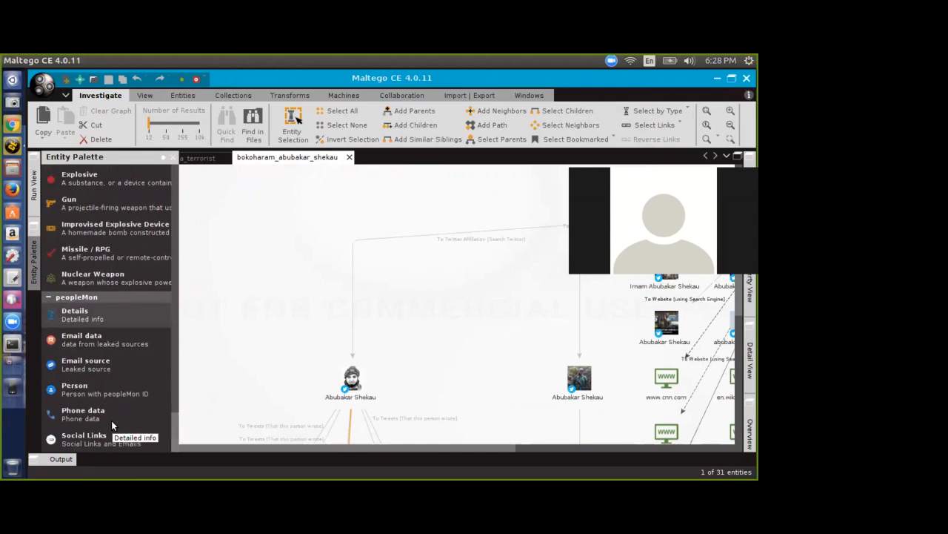
{"action": "scroll", "coordinate": [111, 421], "scroll_direction": "up", "scroll_amount": 12}
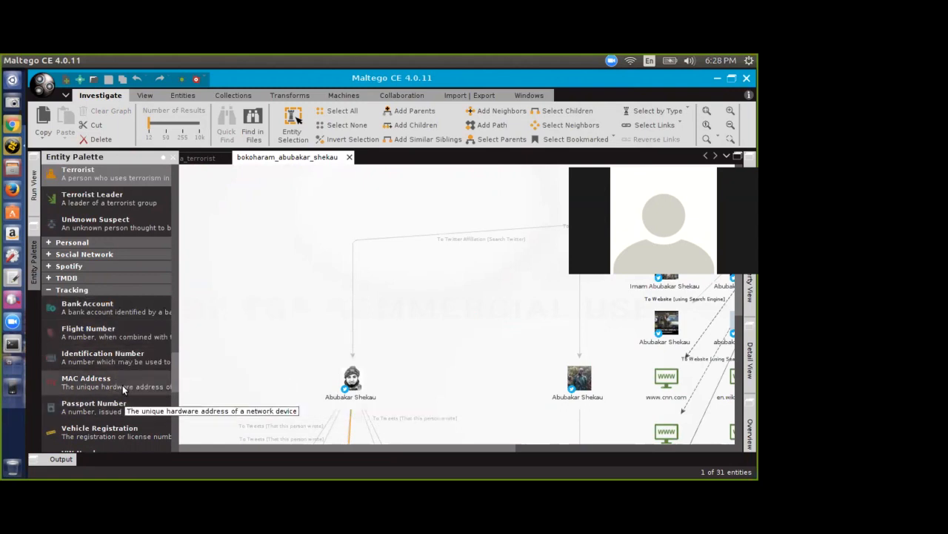
{"action": "scroll", "coordinate": [122, 384], "scroll_direction": "down", "scroll_amount": 5}
{"action": "scroll", "coordinate": [120, 401], "scroll_direction": "down", "scroll_amount": 5}
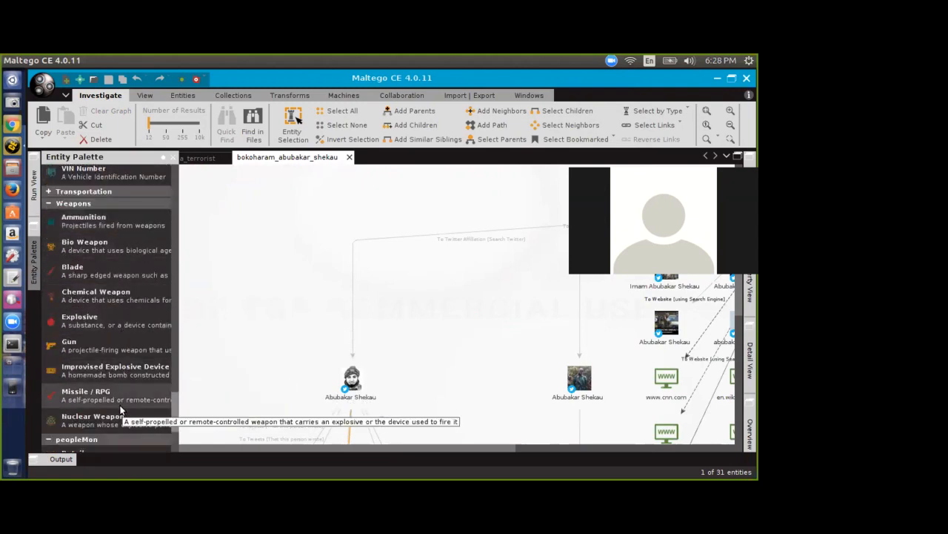
{"action": "scroll", "coordinate": [109, 402], "scroll_direction": "down", "scroll_amount": 1}
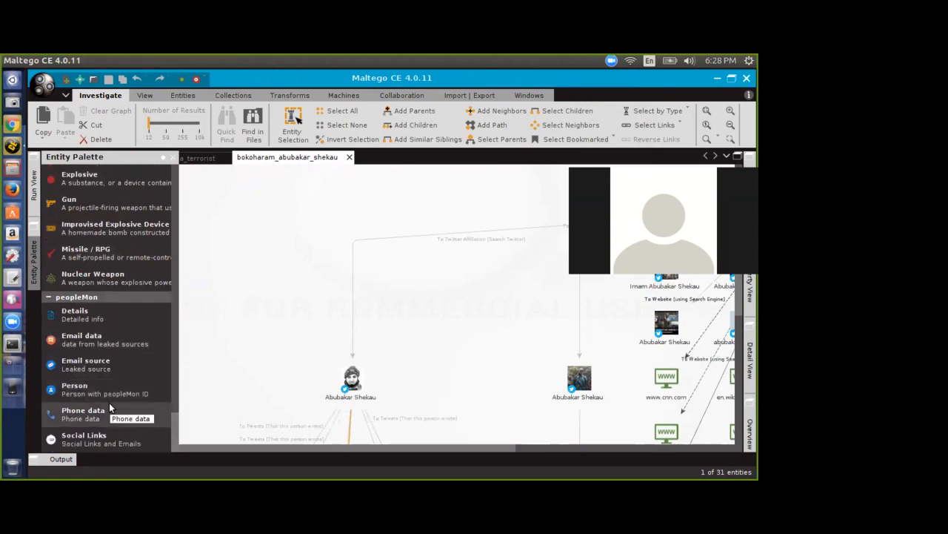
{"action": "scroll", "coordinate": [109, 402], "scroll_direction": "up", "scroll_amount": 5}
{"action": "scroll", "coordinate": [88, 231], "scroll_direction": "up", "scroll_amount": 5}
{"action": "scroll", "coordinate": [80, 238], "scroll_direction": "up", "scroll_amount": 1}
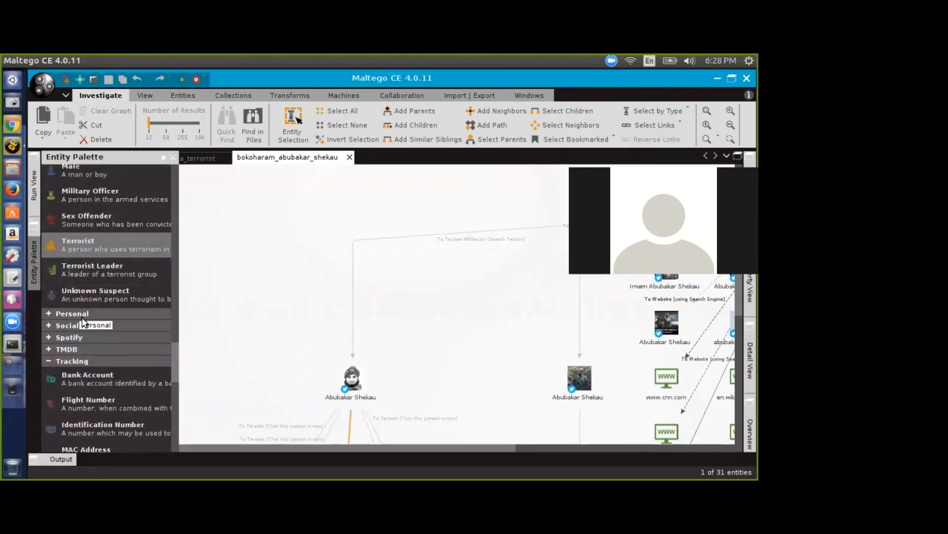
Step: Look through the Personal group's entity types, collapse it, and view the Social Network group's entity types before returning to the graph
{"action": "left_click", "coordinate": [82, 316]}
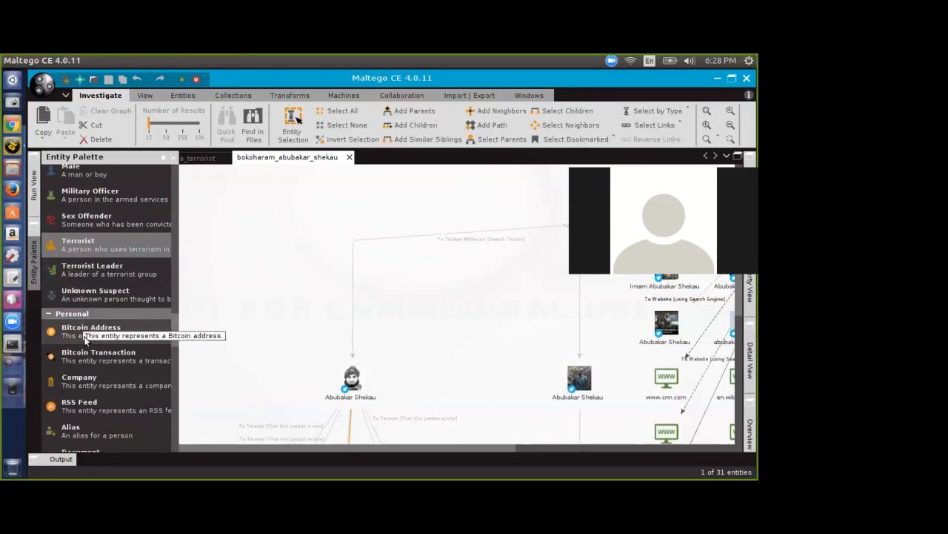
{"action": "scroll", "coordinate": [85, 337], "scroll_direction": "down", "scroll_amount": 2}
{"action": "scroll", "coordinate": [86, 343], "scroll_direction": "down", "scroll_amount": 2}
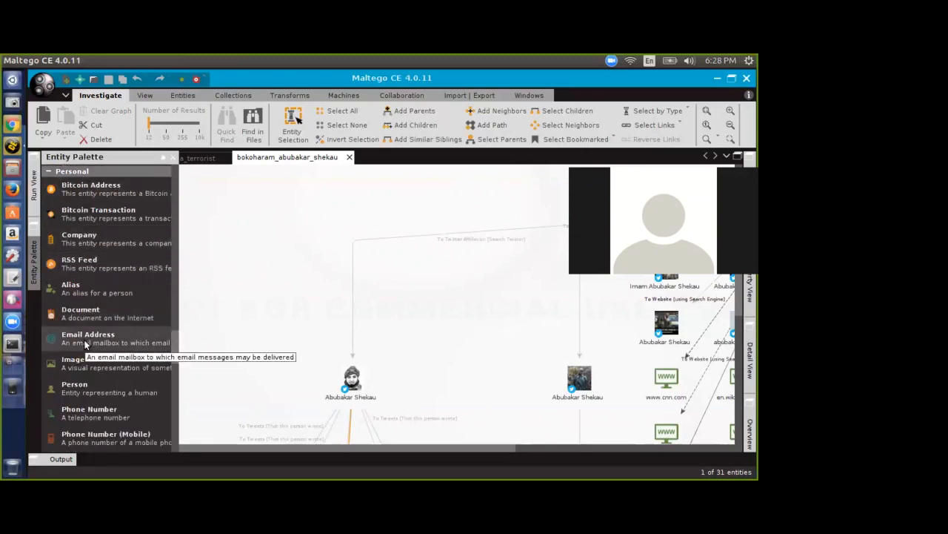
{"action": "scroll", "coordinate": [87, 335], "scroll_direction": "down", "scroll_amount": 2}
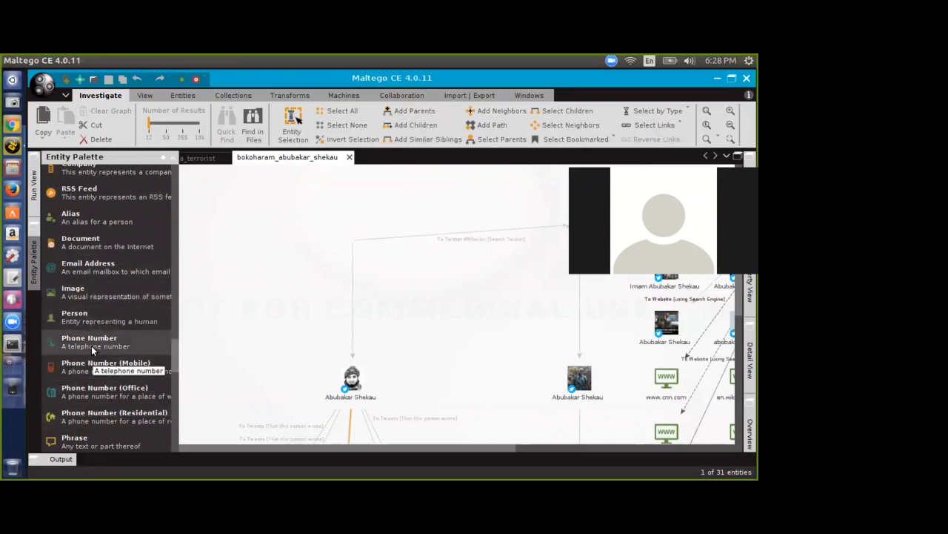
{"action": "scroll", "coordinate": [82, 311], "scroll_direction": "up", "scroll_amount": 5}
{"action": "left_click", "coordinate": [72, 278]}
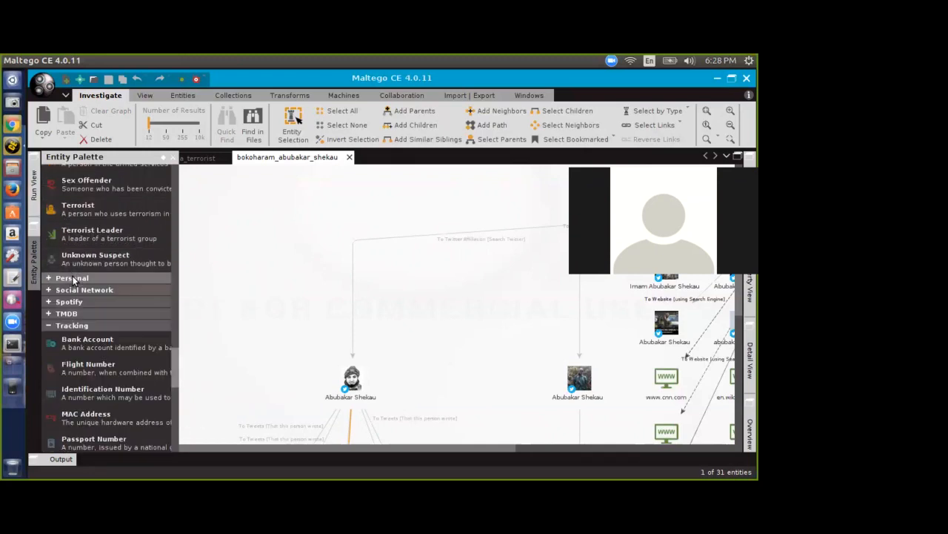
{"action": "left_click", "coordinate": [76, 289]}
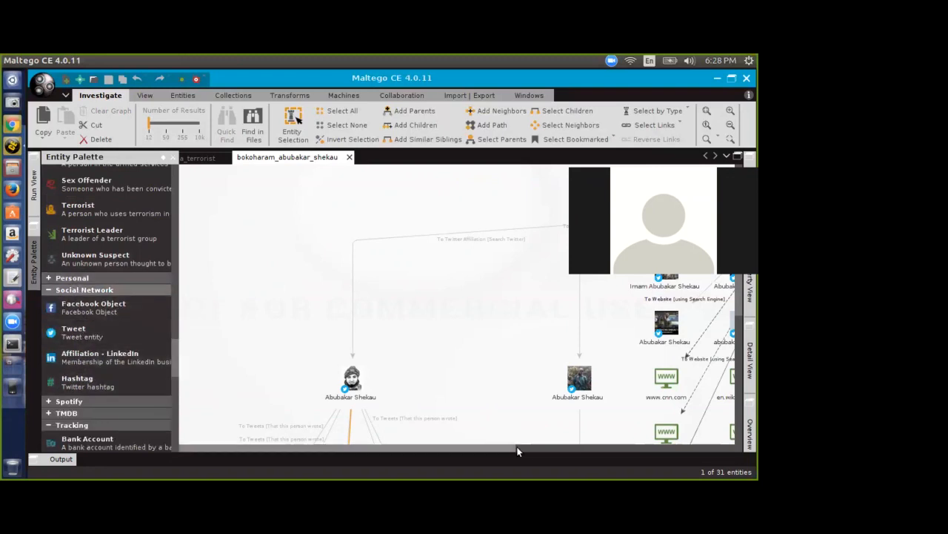
{"action": "left_click", "coordinate": [544, 447]}
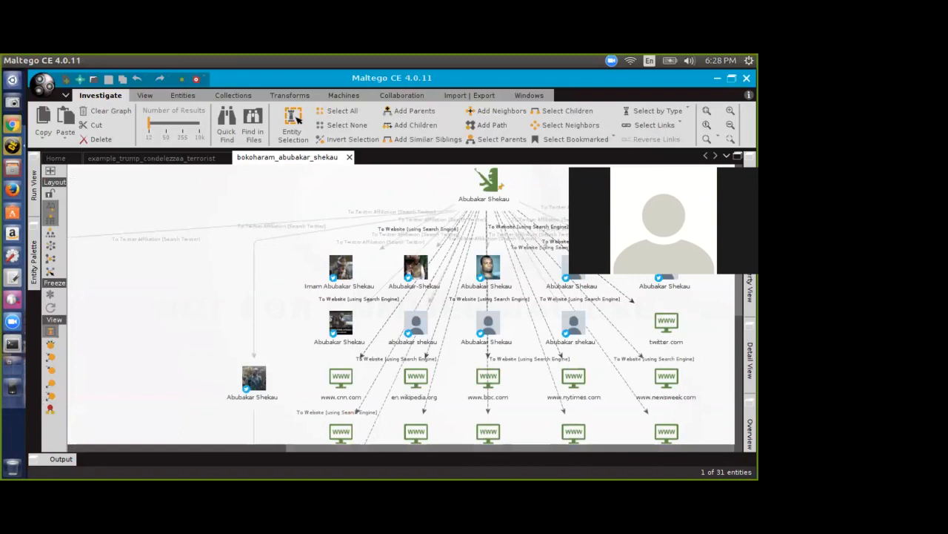
Step: Create a new blank graph and open the Entity Palette for it
{"action": "left_click", "coordinate": [42, 87]}
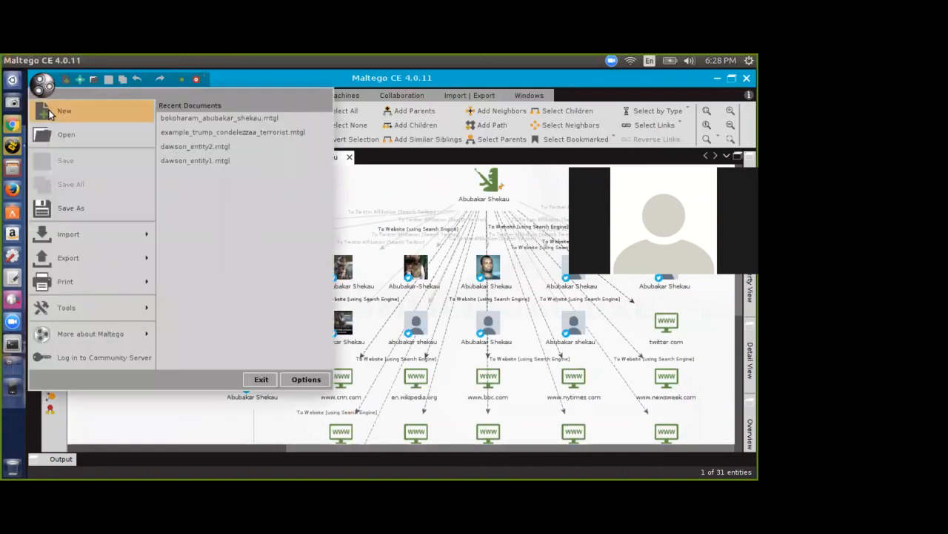
{"action": "left_click", "coordinate": [49, 112]}
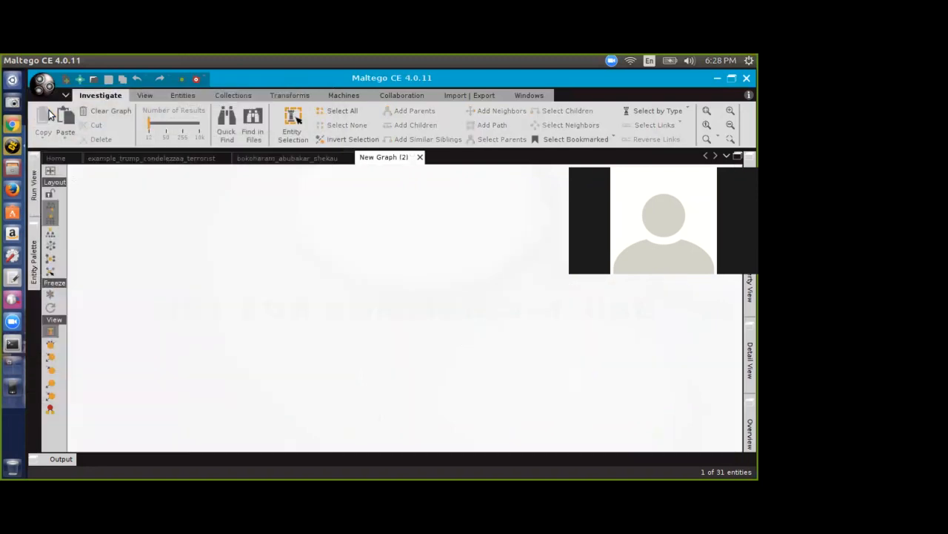
{"action": "left_click", "coordinate": [34, 237]}
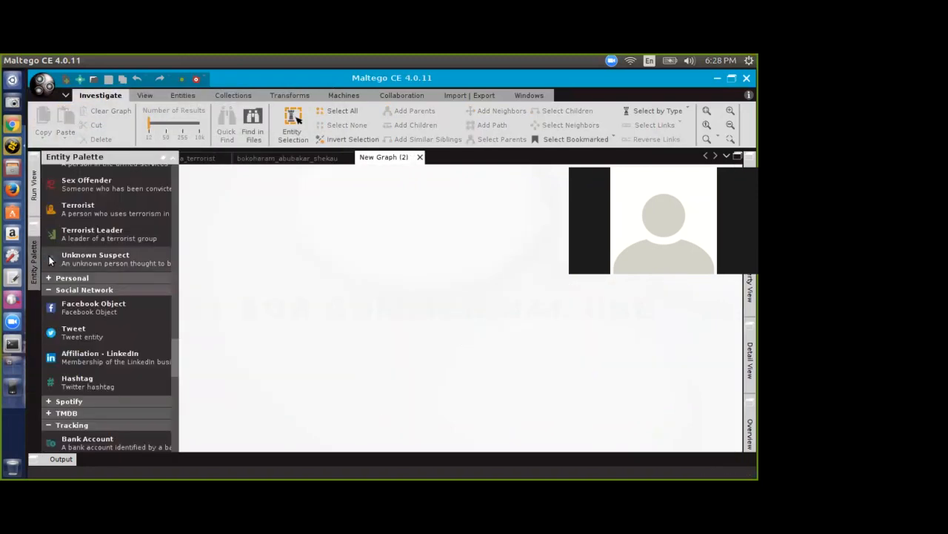
Step: Add a Facebook Object entity to the new graph and set its Facebook Object value to Latin Kings
{"action": "left_click_drag", "start_coordinate": [69, 312], "coordinate": [385, 235]}
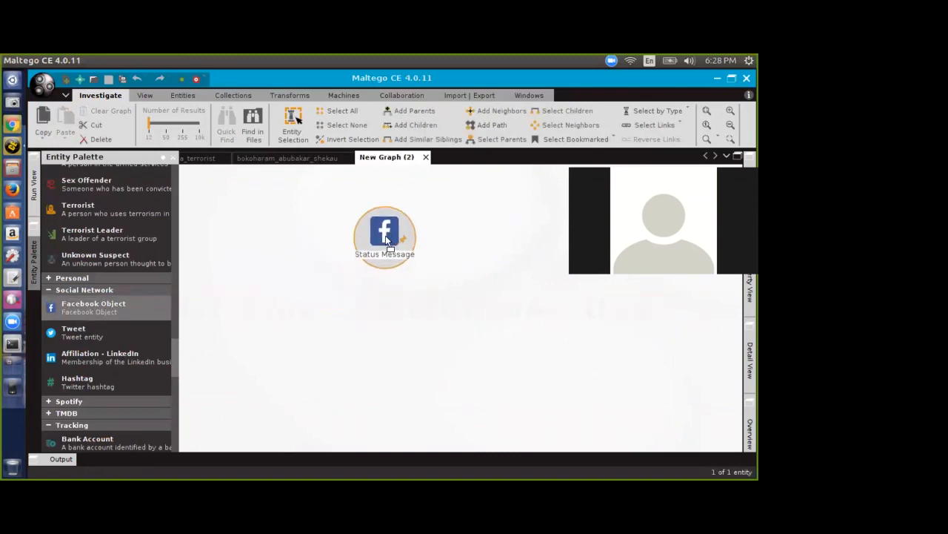
{"action": "double_click", "coordinate": [386, 227]}
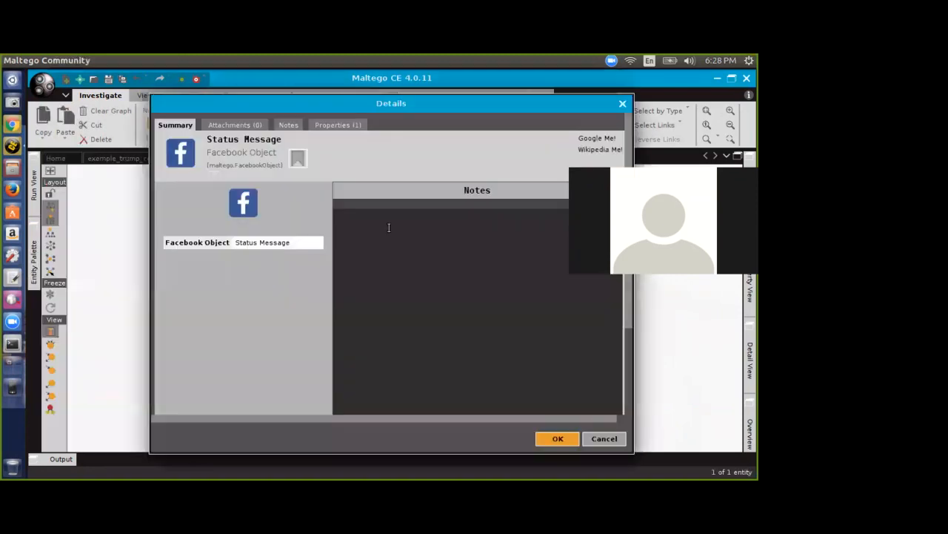
{"action": "left_click", "coordinate": [337, 126]}
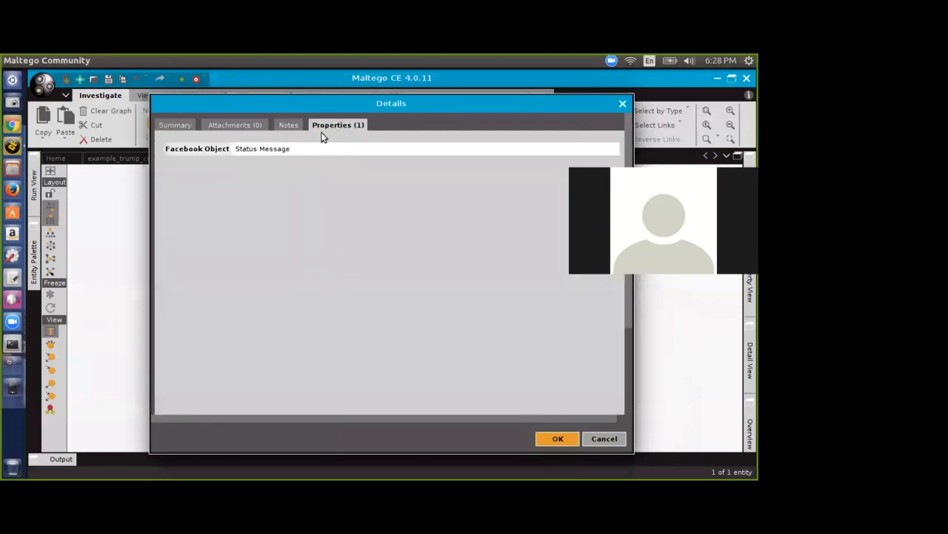
{"action": "left_click", "coordinate": [173, 124]}
{"action": "double_click", "coordinate": [242, 240]}
{"action": "left_click", "coordinate": [246, 239]}
{"action": "left_click_drag", "start_coordinate": [237, 242], "coordinate": [302, 241]}
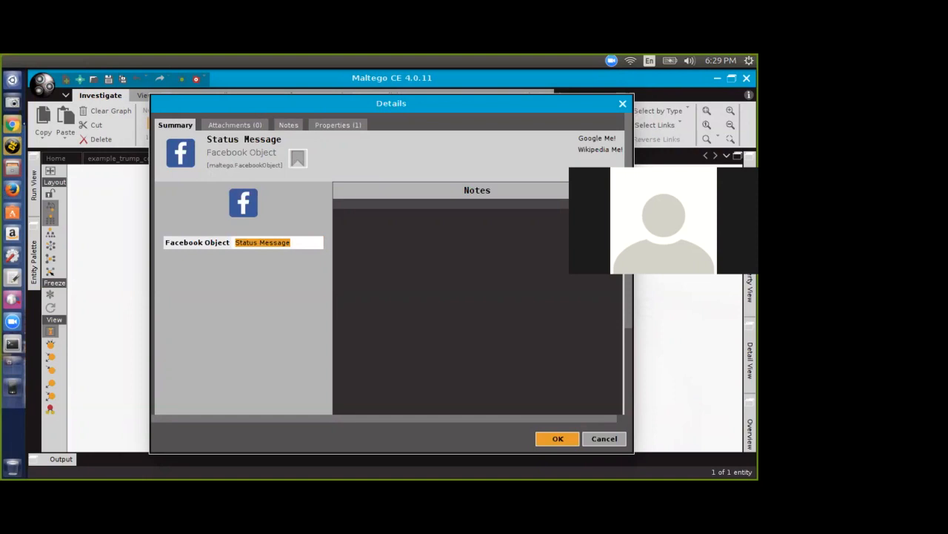
{"action": "left_click", "coordinate": [237, 242]}
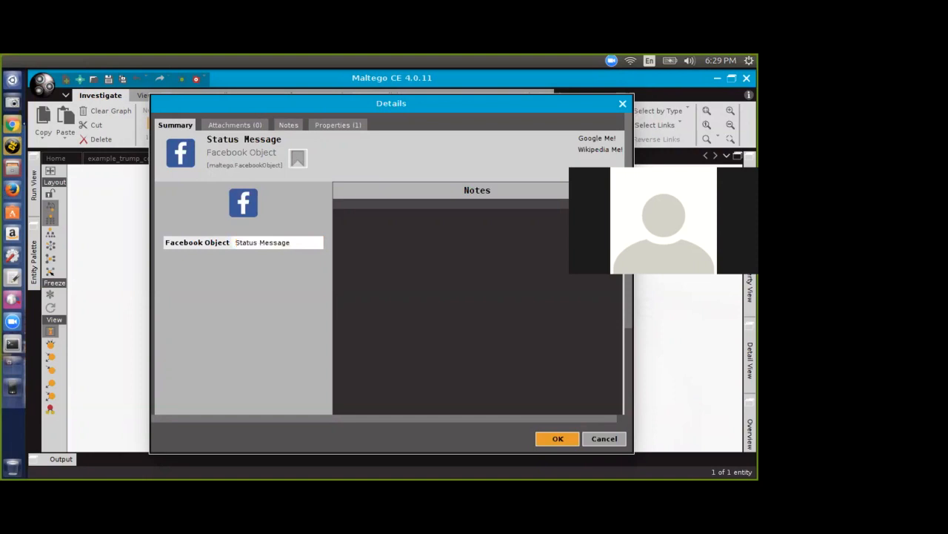
{"action": "triple_click", "coordinate": [261, 243]}
{"action": "left_click_drag", "start_coordinate": [234, 241], "coordinate": [294, 248]}
{"action": "type", "text": "Latin Kings"}
{"action": "left_click", "coordinate": [555, 438]}
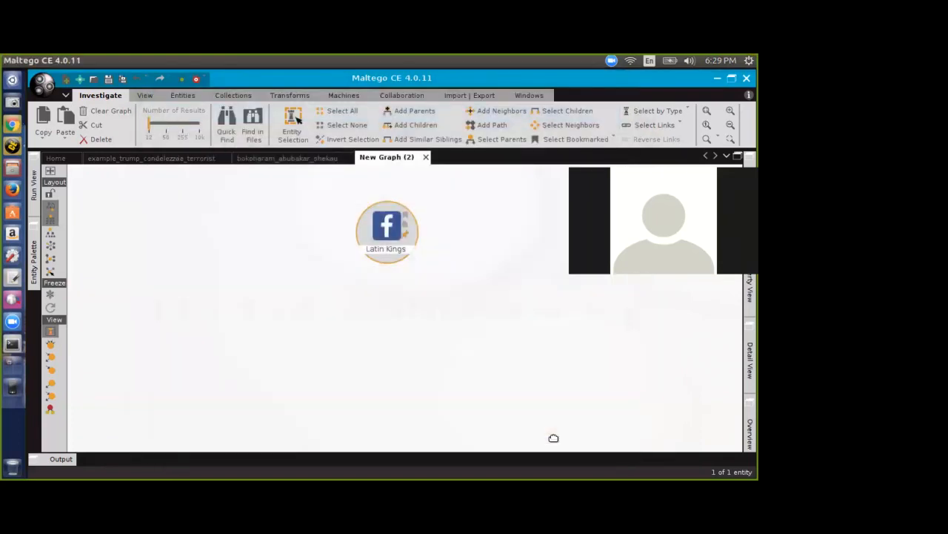
Step: Try the To Phrase and To Entities NER transforms on the Latin Kings Facebook entity
{"action": "right_click", "coordinate": [393, 223]}
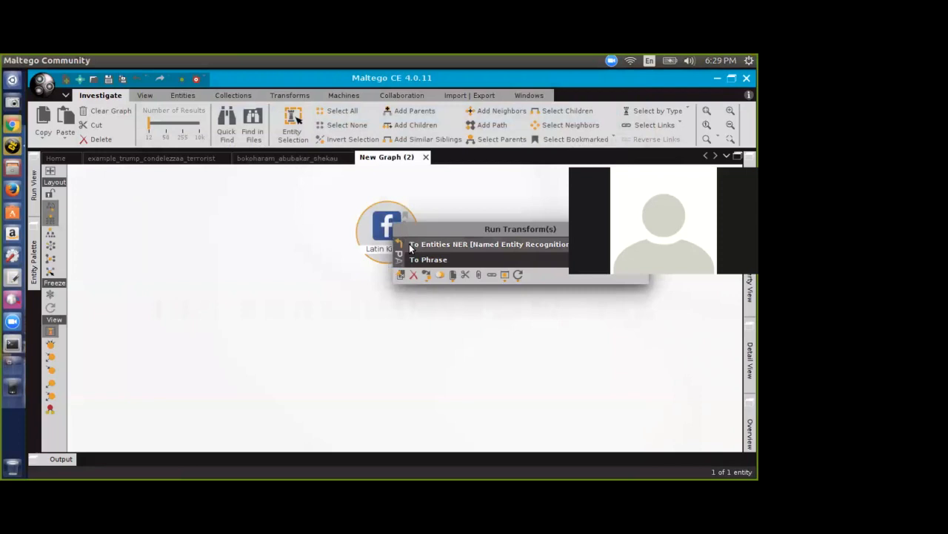
{"action": "left_click", "coordinate": [422, 259]}
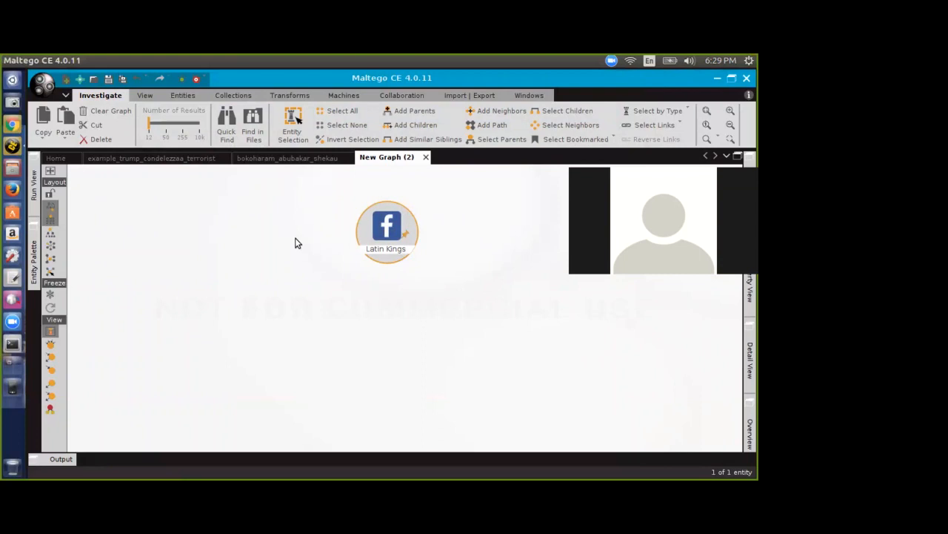
{"action": "right_click", "coordinate": [376, 230]}
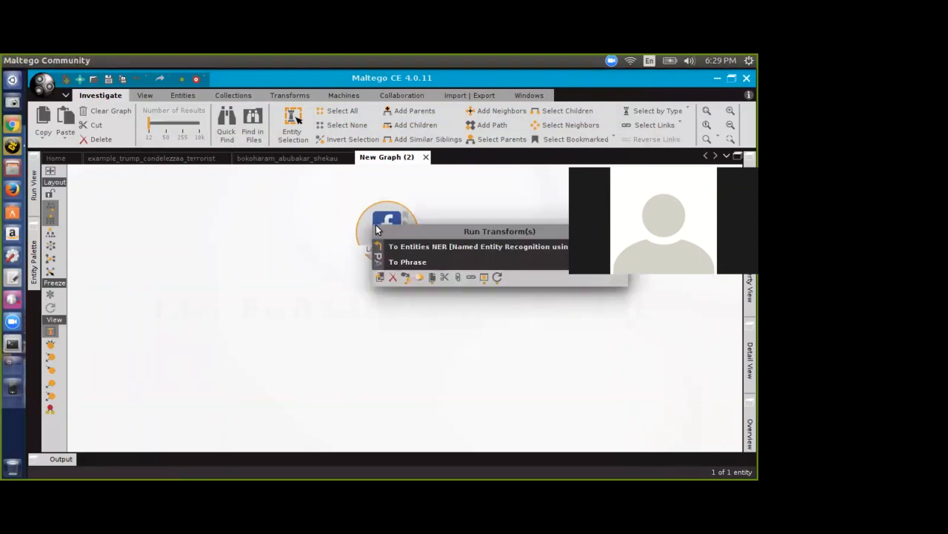
{"action": "left_click", "coordinate": [405, 249]}
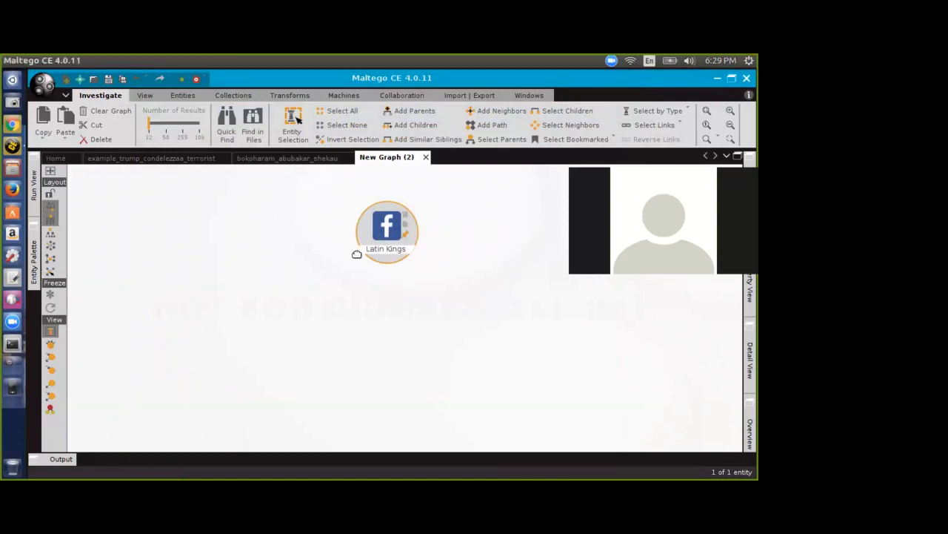
{"action": "right_click", "coordinate": [396, 228]}
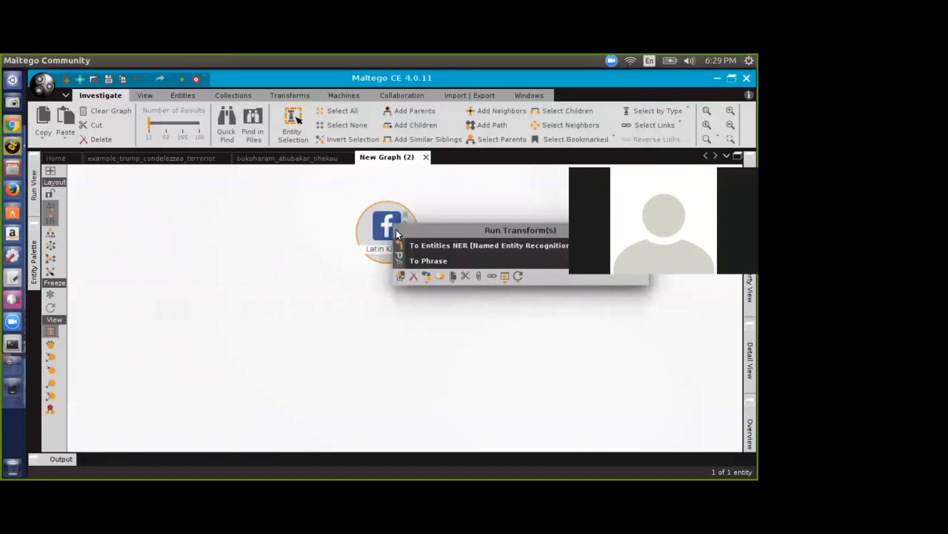
{"action": "left_click", "coordinate": [429, 262]}
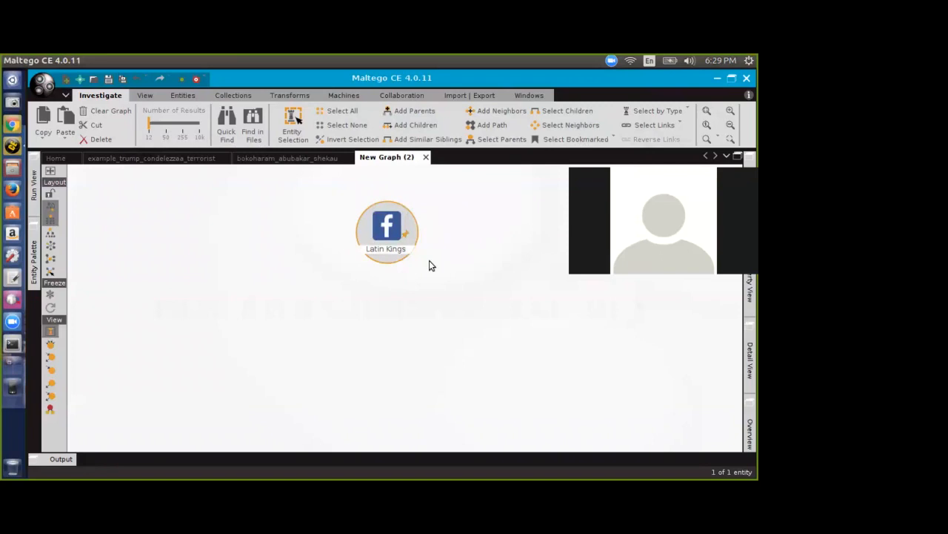
Step: Run the Email Alert Message transform on the Latin Kings entity with its message and receiver inputs left empty, and recheck the available transforms
{"action": "right_click", "coordinate": [389, 226]}
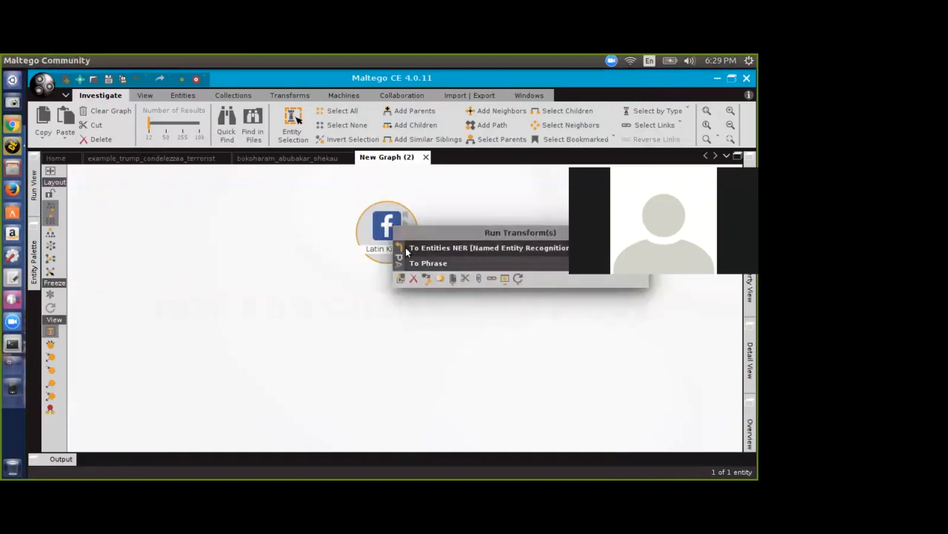
{"action": "left_click", "coordinate": [400, 245]}
{"action": "left_click", "coordinate": [427, 270]}
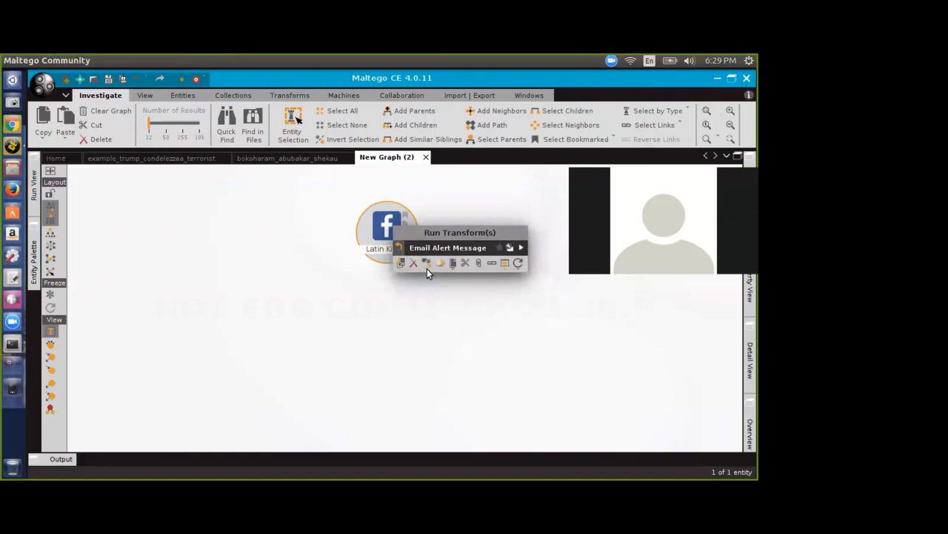
{"action": "left_click", "coordinate": [425, 248]}
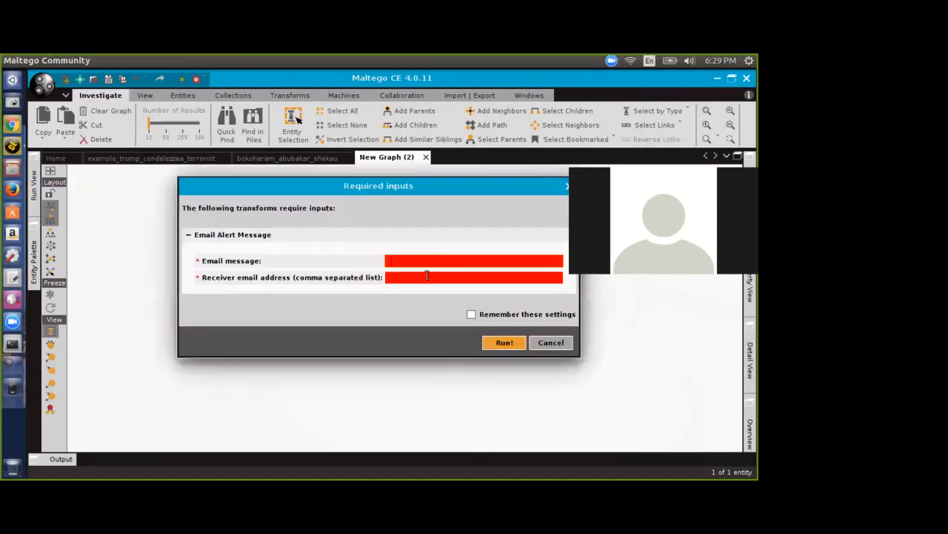
{"action": "left_click", "coordinate": [504, 342]}
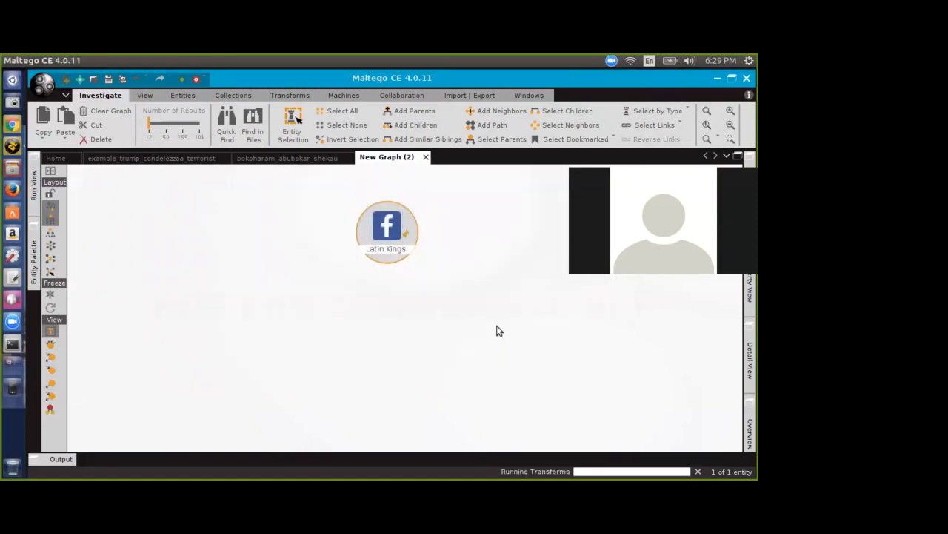
{"action": "right_click", "coordinate": [383, 225]}
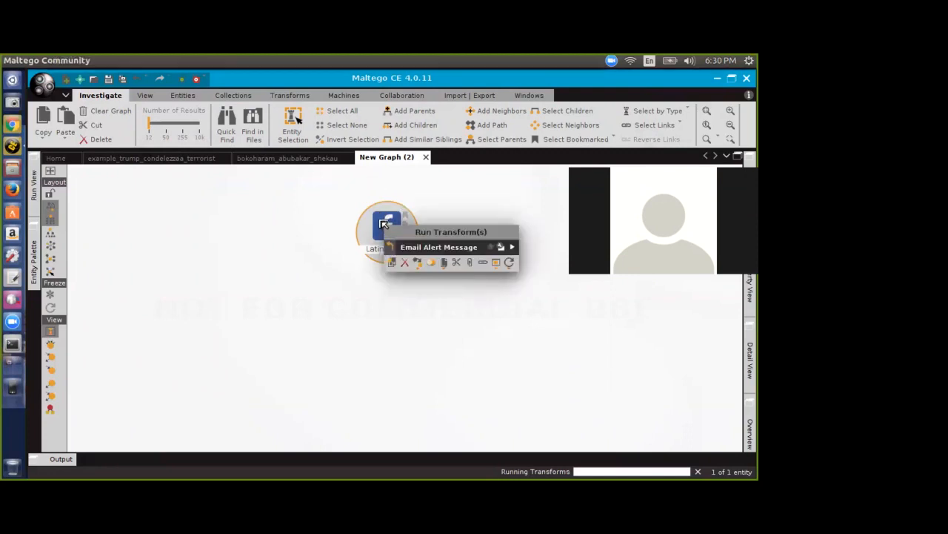
{"action": "left_click", "coordinate": [370, 209]}
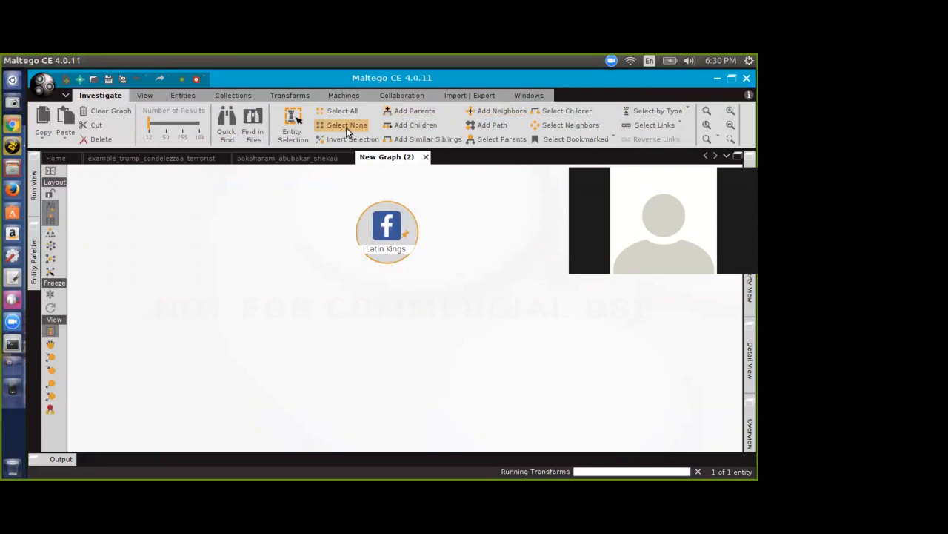
Step: Delete the Latin Kings entity from the new graph and reopen the Entity Palette
{"action": "right_click", "coordinate": [393, 222]}
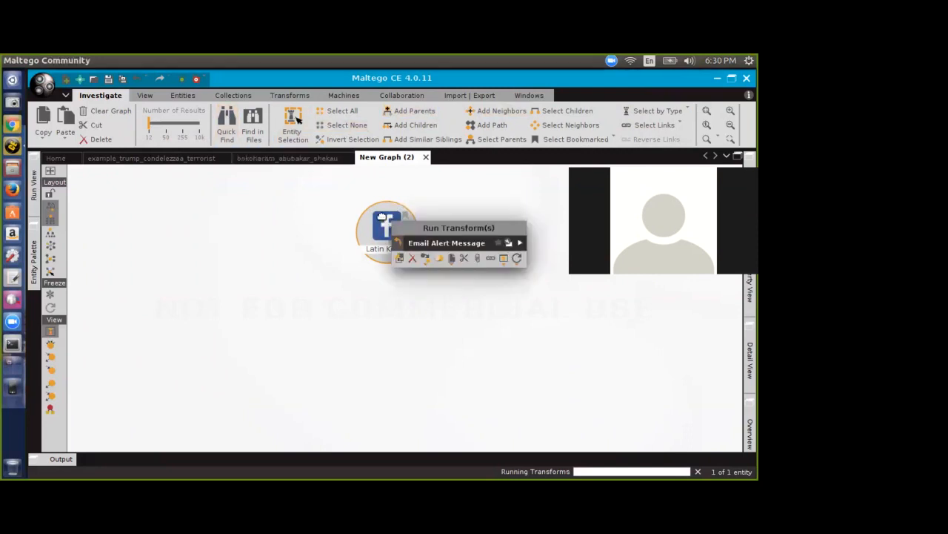
{"action": "left_click", "coordinate": [412, 258]}
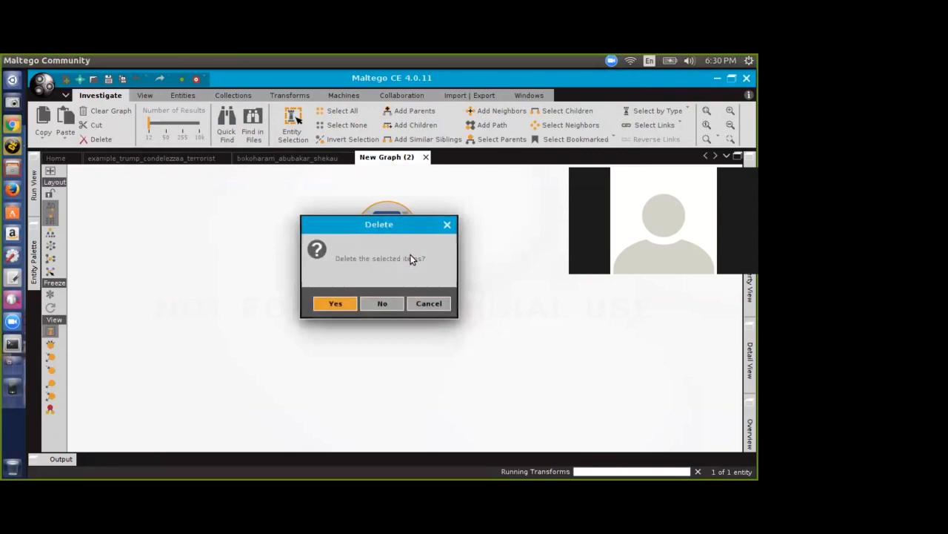
{"action": "left_click", "coordinate": [345, 303]}
{"action": "left_click", "coordinate": [32, 274]}
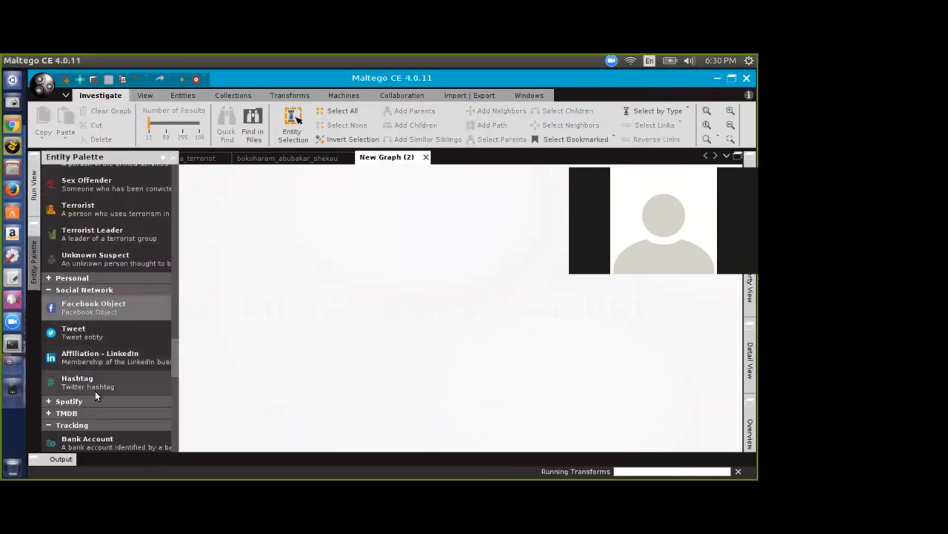
Step: Add a Hashtag entity to the new graph and set its value to #LatinKings
{"action": "left_click_drag", "start_coordinate": [95, 385], "coordinate": [431, 231]}
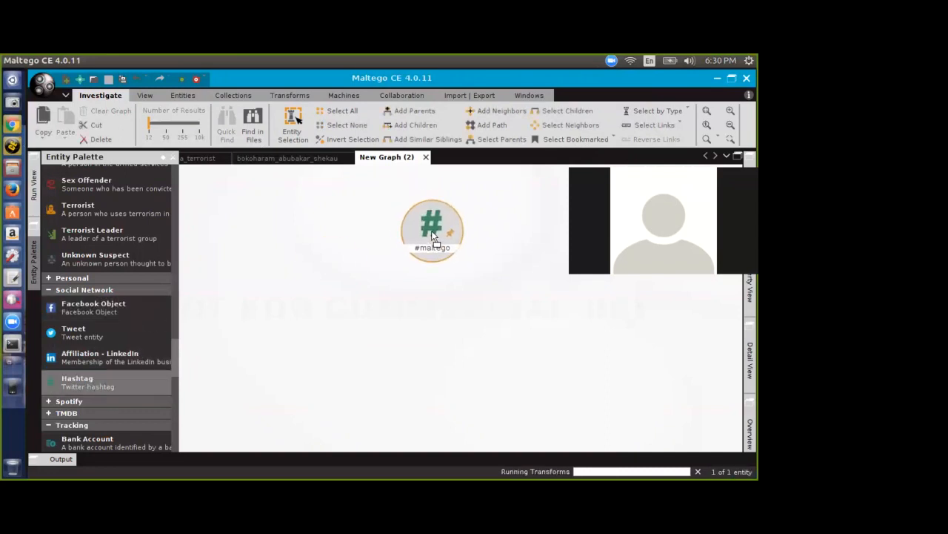
{"action": "left_click", "coordinate": [427, 253]}
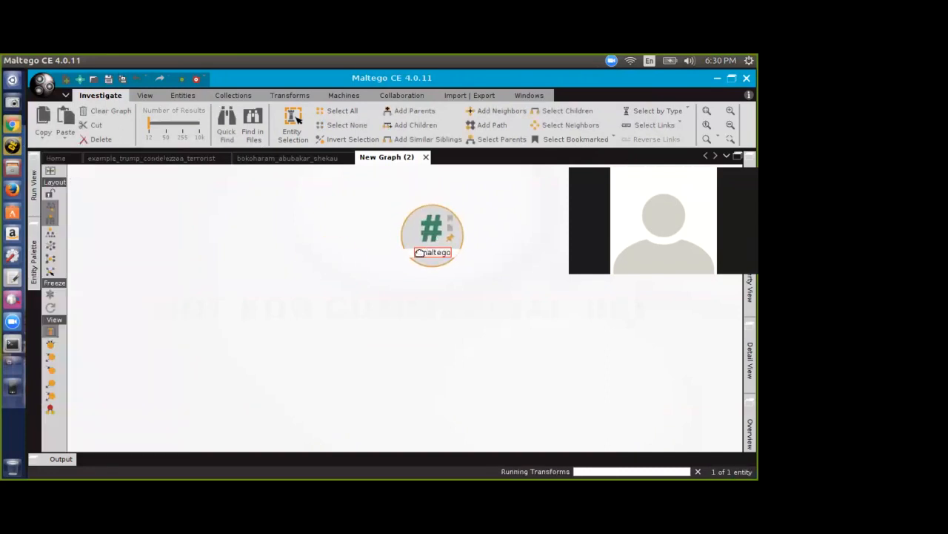
{"action": "key", "text": "Return"}
{"action": "type", "text": "LatinKings"}
{"action": "key", "text": "Return"}
{"action": "left_click", "coordinate": [495, 242]}
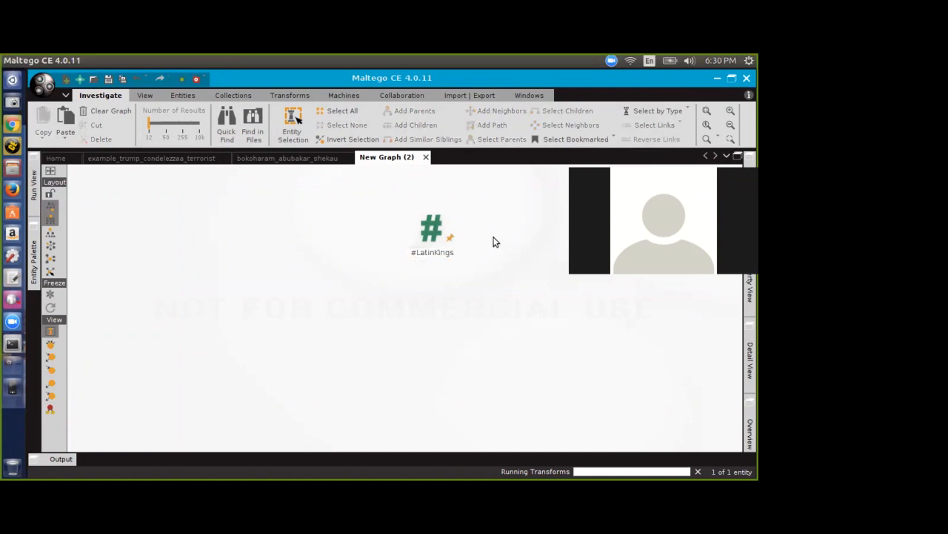
Step: Check the available transforms for the #LatinKings hashtag entity, and delete the entity from the graph
{"action": "left_click", "coordinate": [429, 229]}
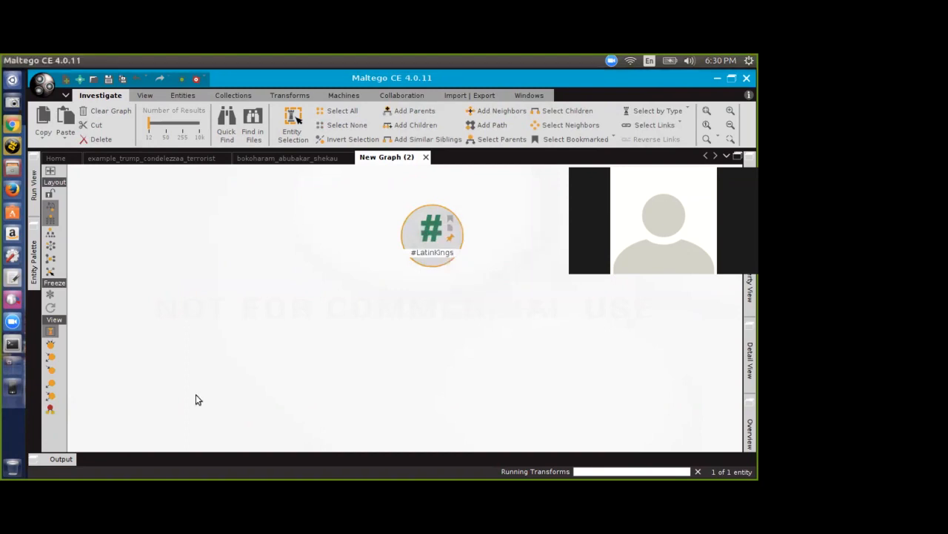
{"action": "mouse_move", "coordinate": [426, 235]}
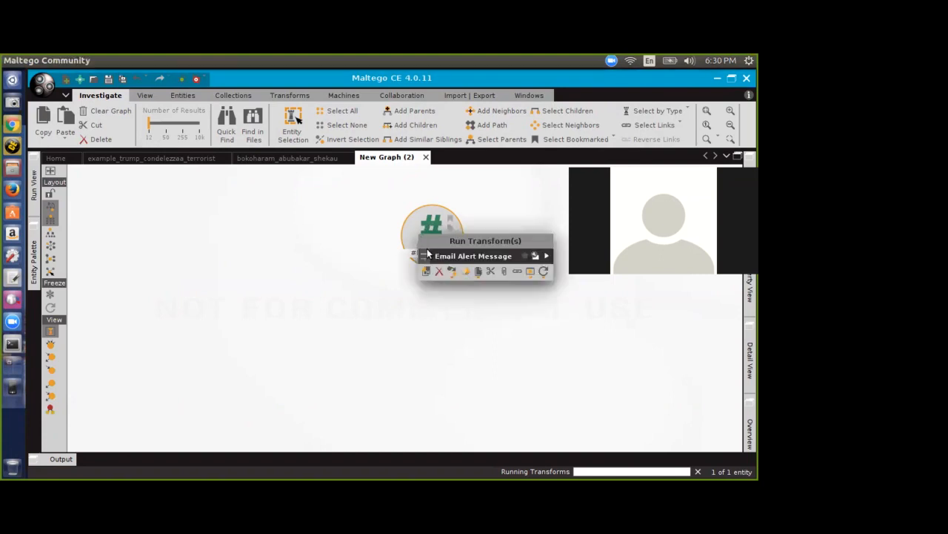
{"action": "left_click", "coordinate": [439, 271]}
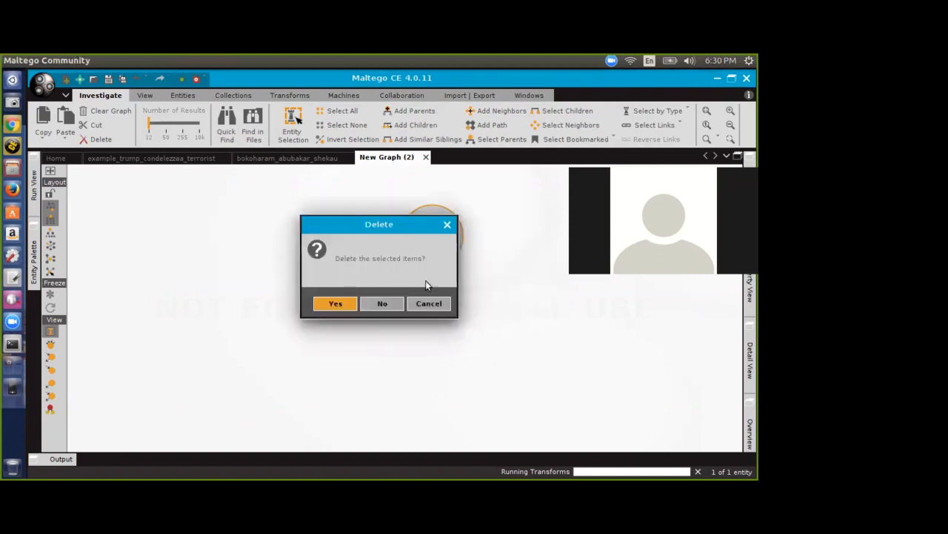
{"action": "left_click", "coordinate": [330, 303]}
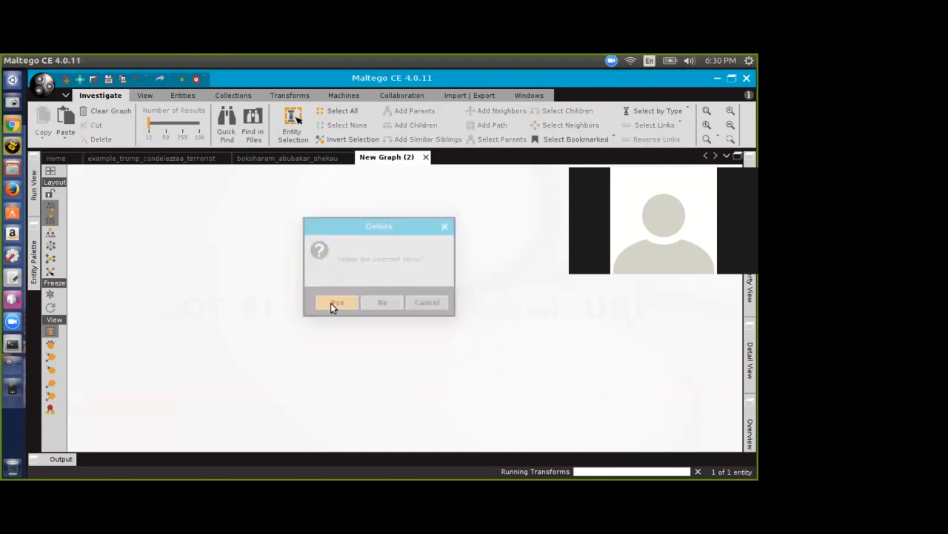
Step: Reopen the Entity Palette and examine the entity types from Social Network and Tracking through the weapon types to peopleMon
{"action": "left_click", "coordinate": [33, 263]}
{"action": "scroll", "coordinate": [81, 356], "scroll_direction": "down", "scroll_amount": 3}
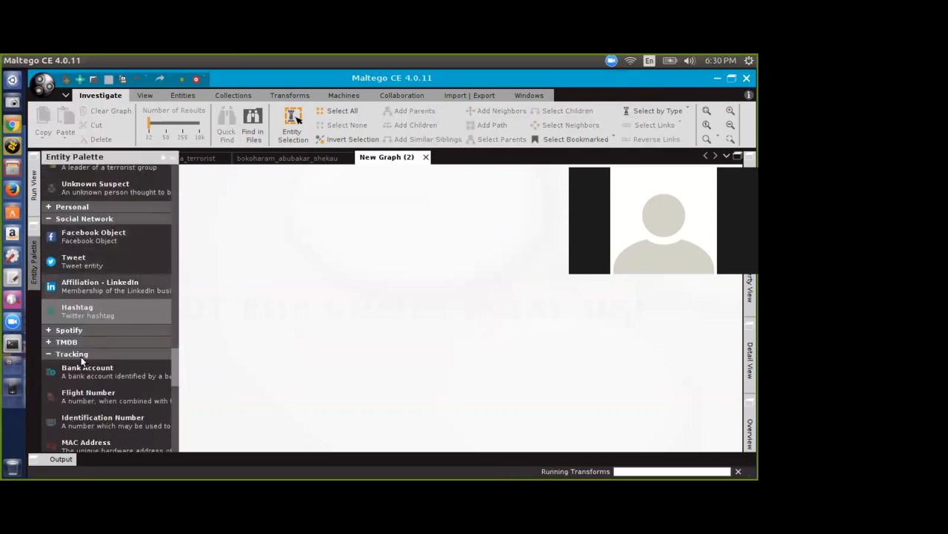
{"action": "scroll", "coordinate": [115, 376], "scroll_direction": "down", "scroll_amount": 10}
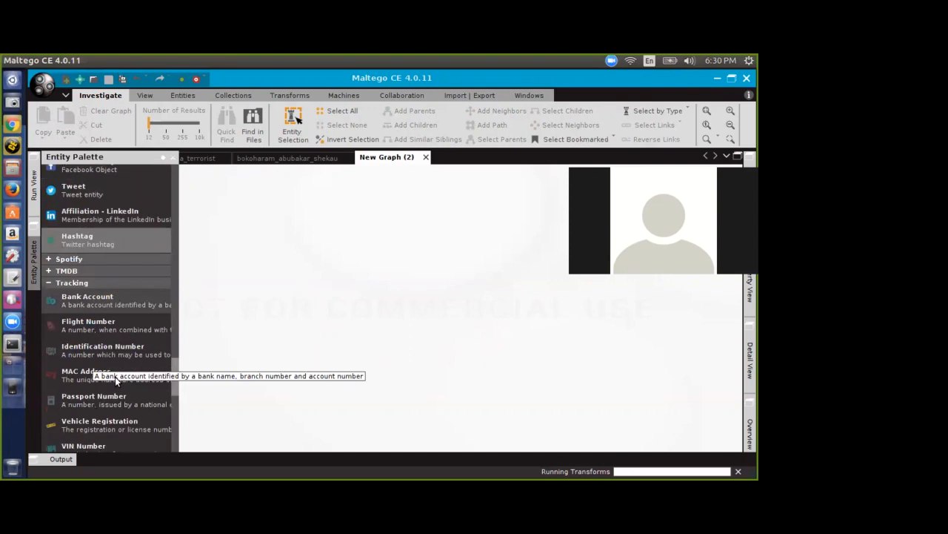
{"action": "scroll", "coordinate": [115, 377], "scroll_direction": "down", "scroll_amount": 4}
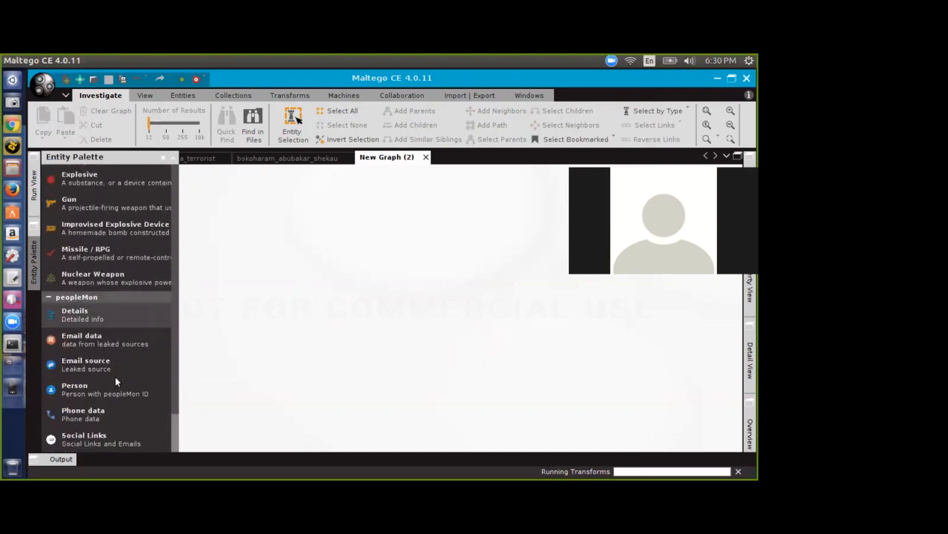
{"action": "scroll", "coordinate": [110, 387], "scroll_direction": "up", "scroll_amount": 10}
{"action": "scroll", "coordinate": [111, 387], "scroll_direction": "down", "scroll_amount": 10}
{"action": "scroll", "coordinate": [110, 386], "scroll_direction": "up", "scroll_amount": 10}
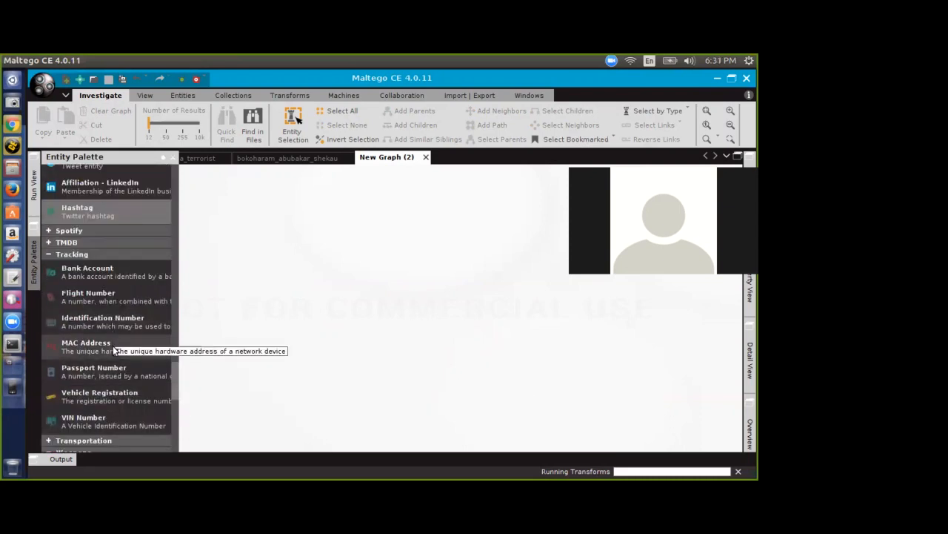
{"action": "scroll", "coordinate": [134, 384], "scroll_direction": "up", "scroll_amount": 4}
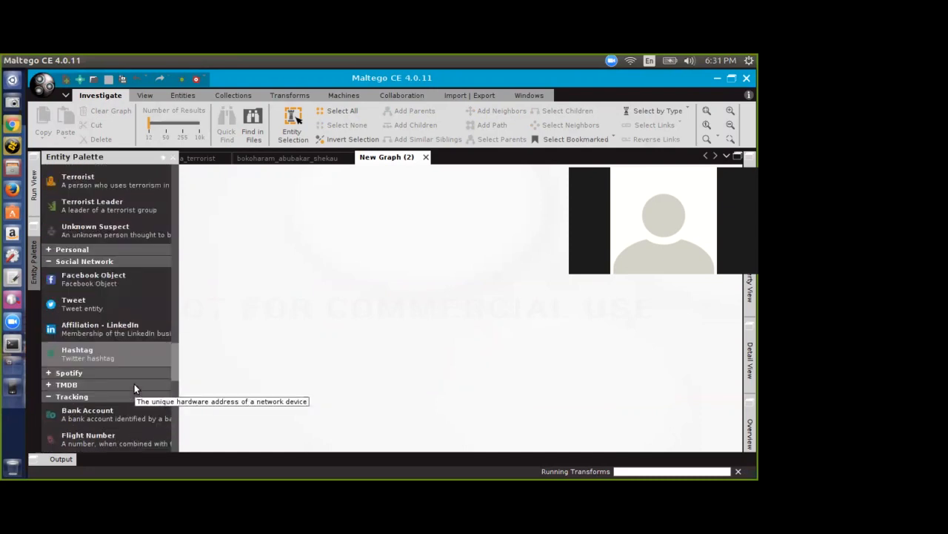
Step: Expand the TMDB and Spotify categories in the Entity Palette to show their entity types
{"action": "left_click", "coordinate": [81, 384]}
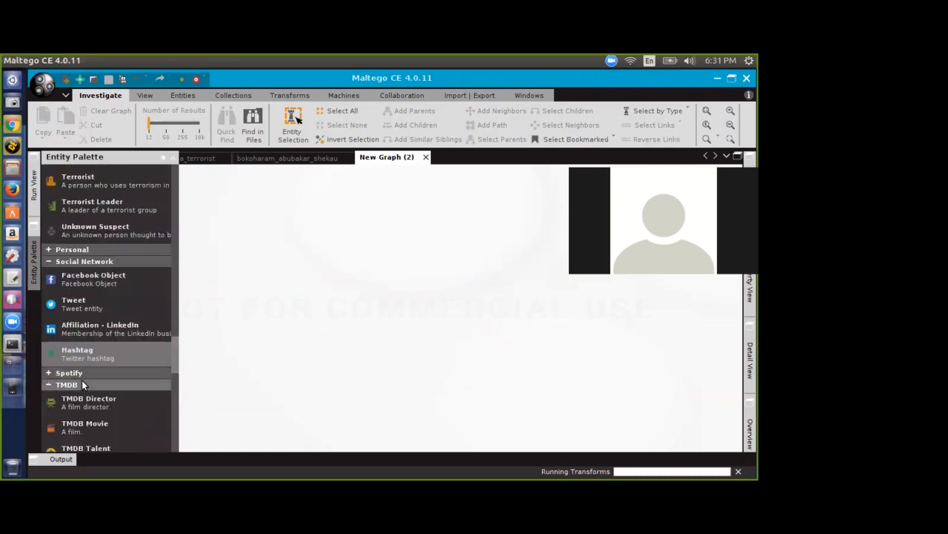
{"action": "scroll", "coordinate": [84, 381], "scroll_direction": "down", "scroll_amount": 2}
{"action": "scroll", "coordinate": [88, 377], "scroll_direction": "up", "scroll_amount": 4}
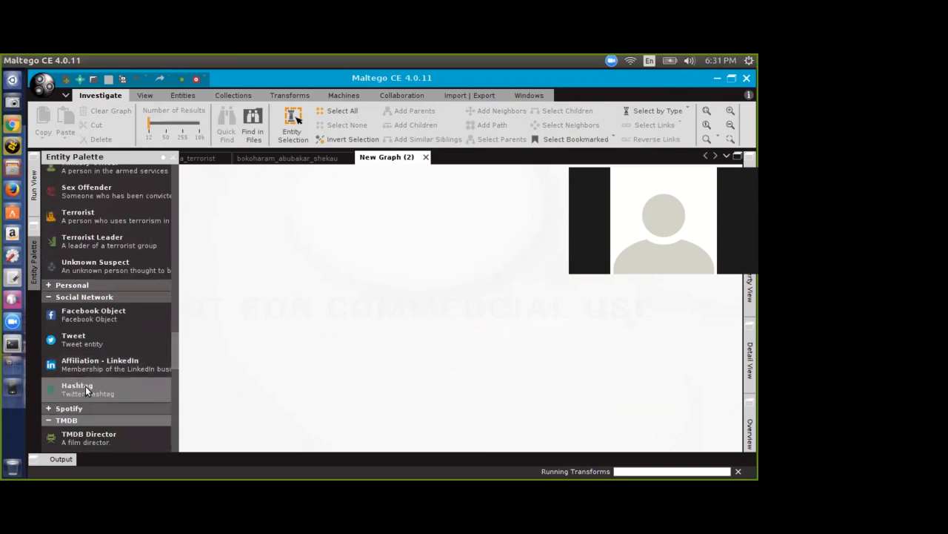
{"action": "left_click", "coordinate": [81, 406]}
{"action": "scroll", "coordinate": [81, 405], "scroll_direction": "down", "scroll_amount": 3}
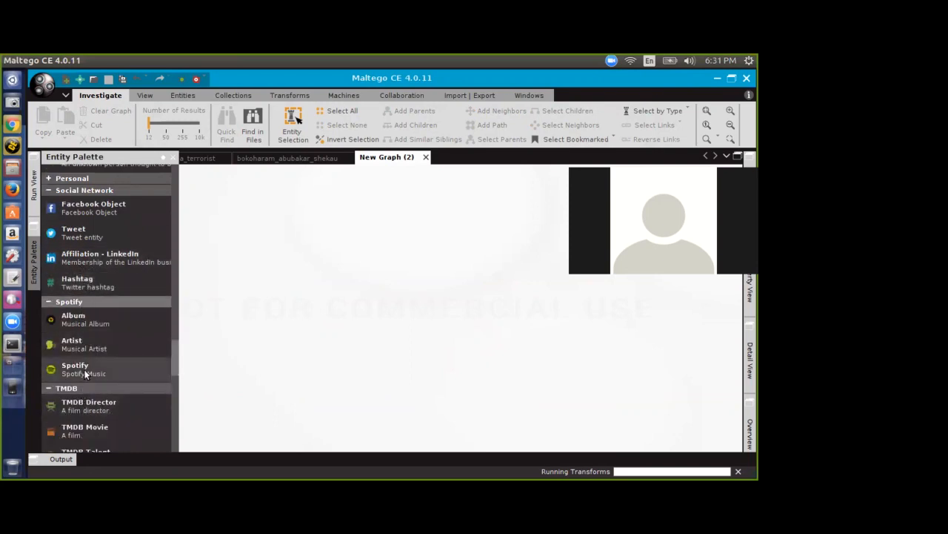
Step: Add a Spotify Artist entity to the new graph and delete it again
{"action": "left_click_drag", "start_coordinate": [87, 343], "coordinate": [489, 241]}
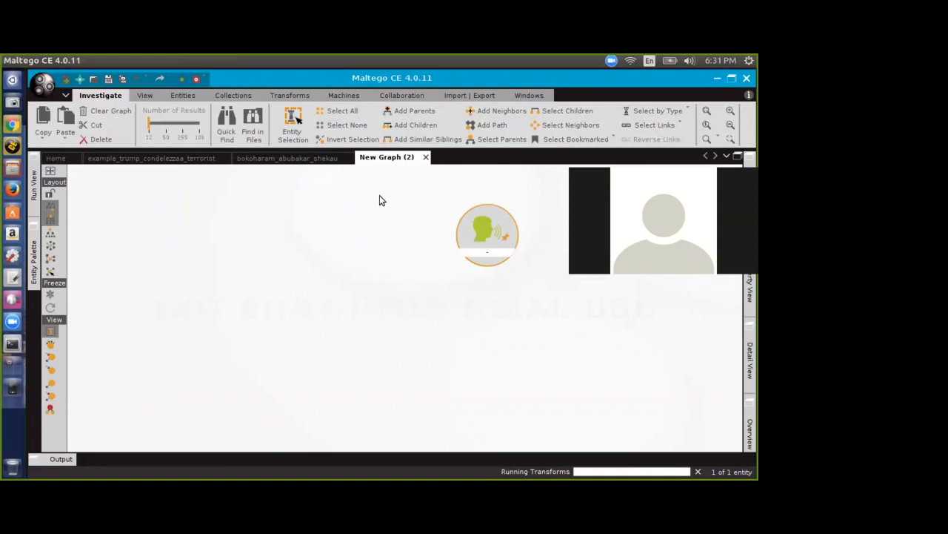
{"action": "left_click", "coordinate": [514, 316]}
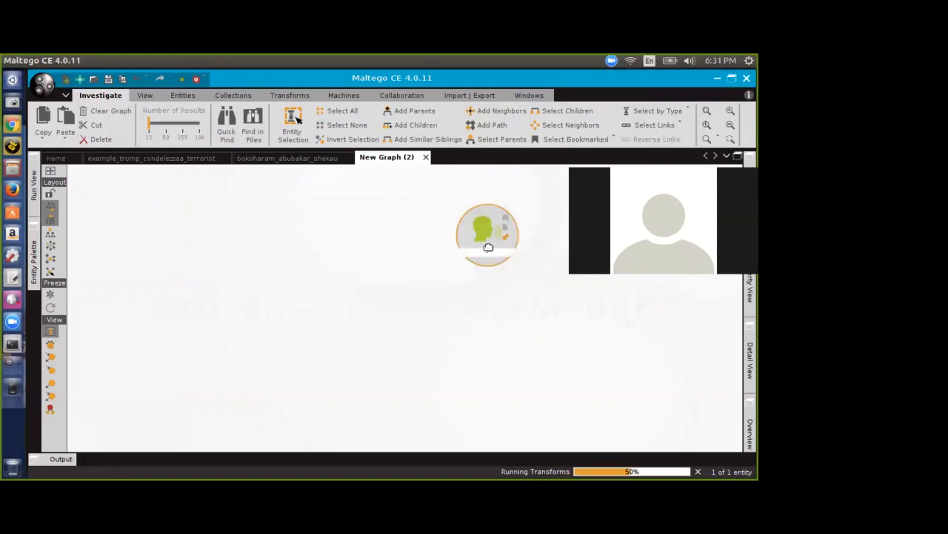
{"action": "key", "text": "Delete"}
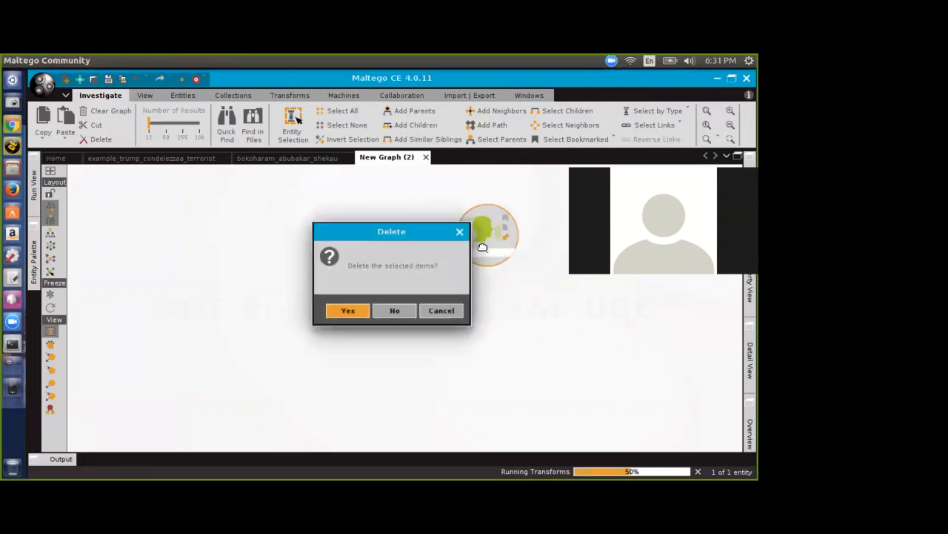
{"action": "left_click", "coordinate": [348, 313]}
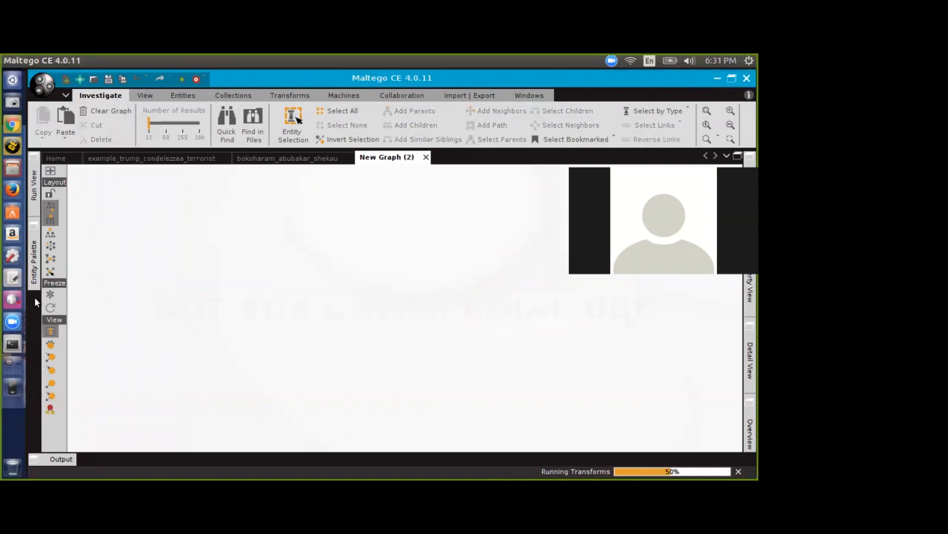
Step: Reopen the Entity Palette, dismiss the transform error, and review the entity types from Spotify back up to Devices
{"action": "left_click", "coordinate": [33, 263]}
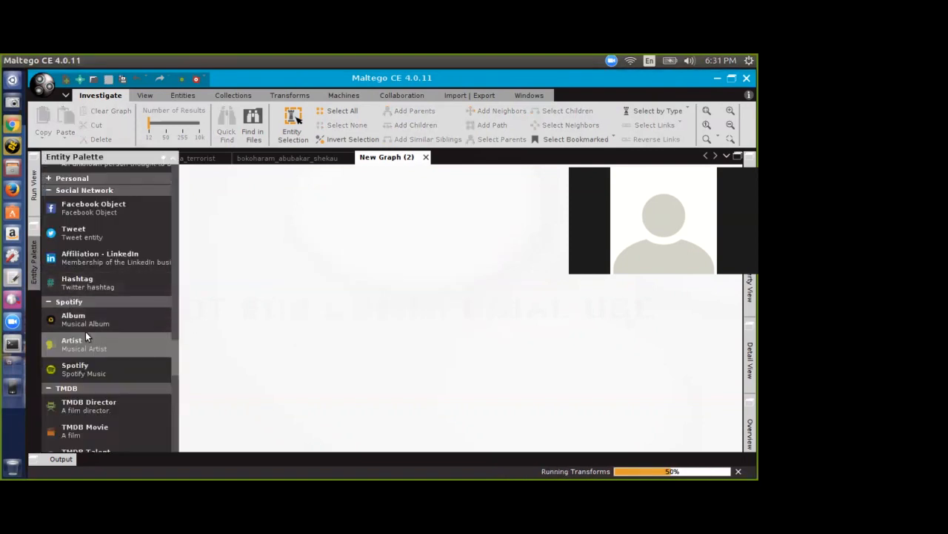
{"action": "scroll", "coordinate": [96, 323], "scroll_direction": "up", "scroll_amount": 1}
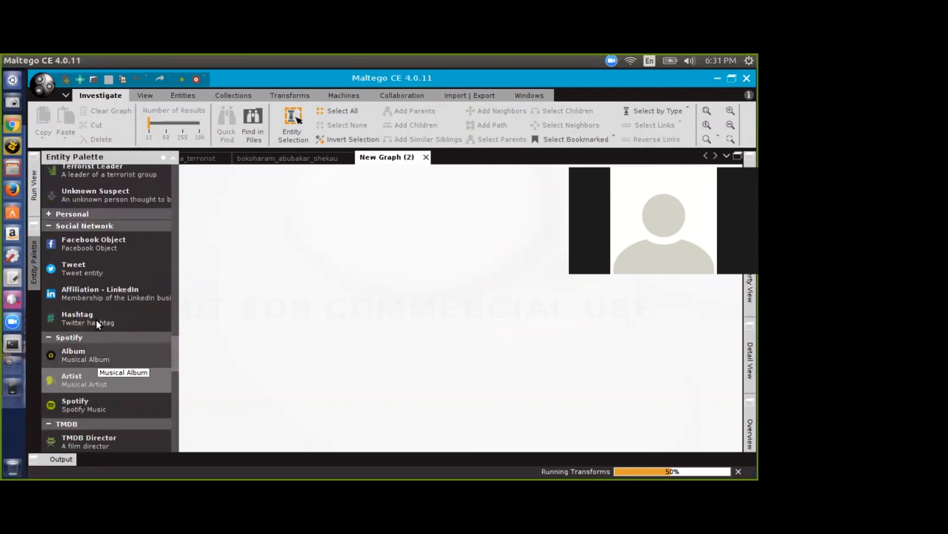
{"action": "scroll", "coordinate": [97, 323], "scroll_direction": "up", "scroll_amount": 3}
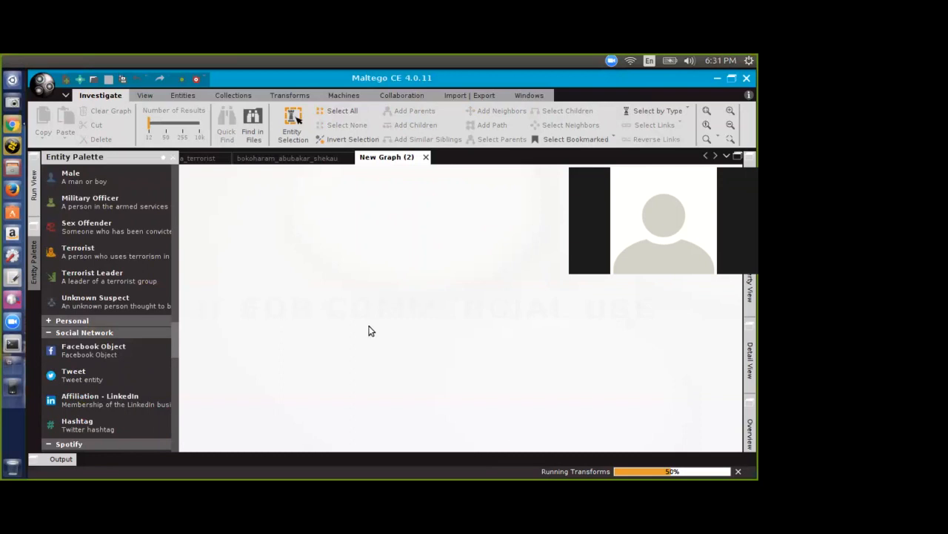
{"action": "scroll", "coordinate": [133, 347], "scroll_direction": "up", "scroll_amount": 10}
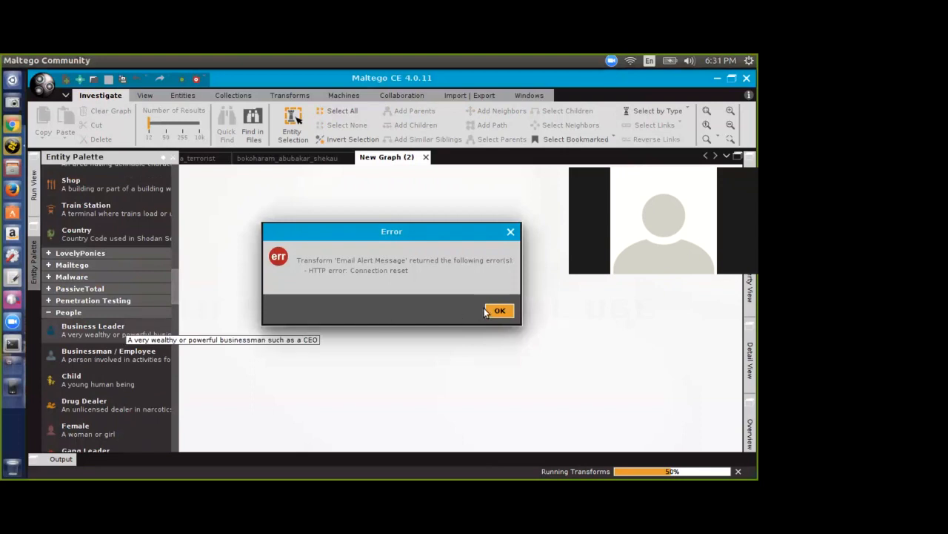
{"action": "left_click", "coordinate": [497, 309]}
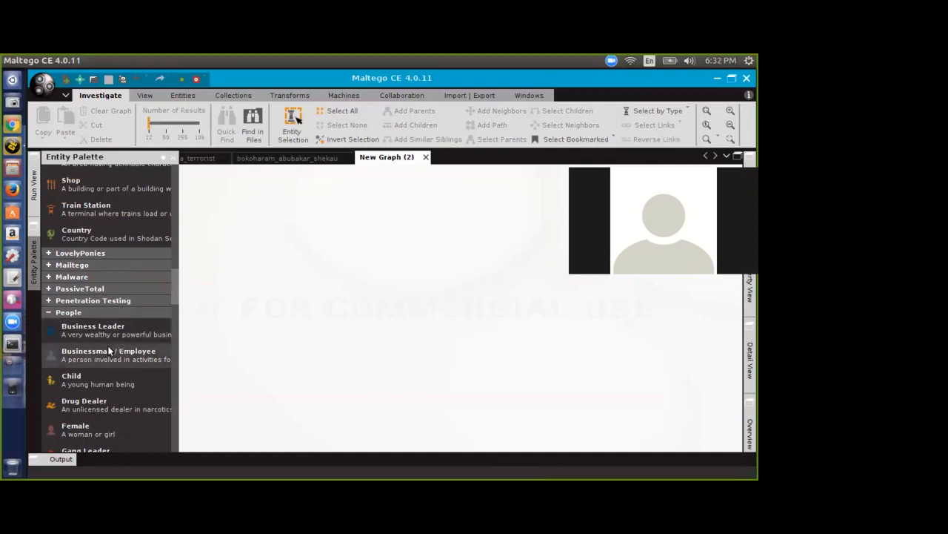
{"action": "scroll", "coordinate": [108, 353], "scroll_direction": "up", "scroll_amount": 5}
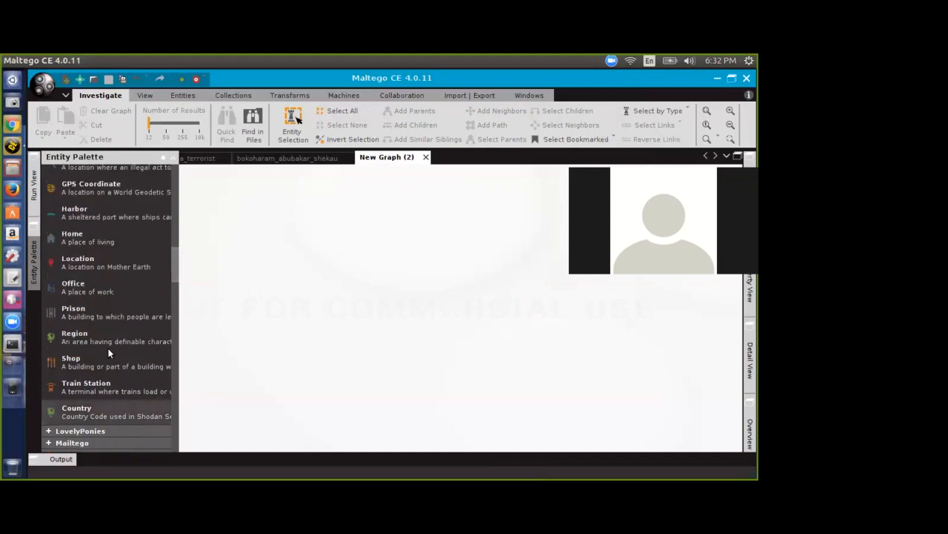
{"action": "scroll", "coordinate": [108, 354], "scroll_direction": "up", "scroll_amount": 9}
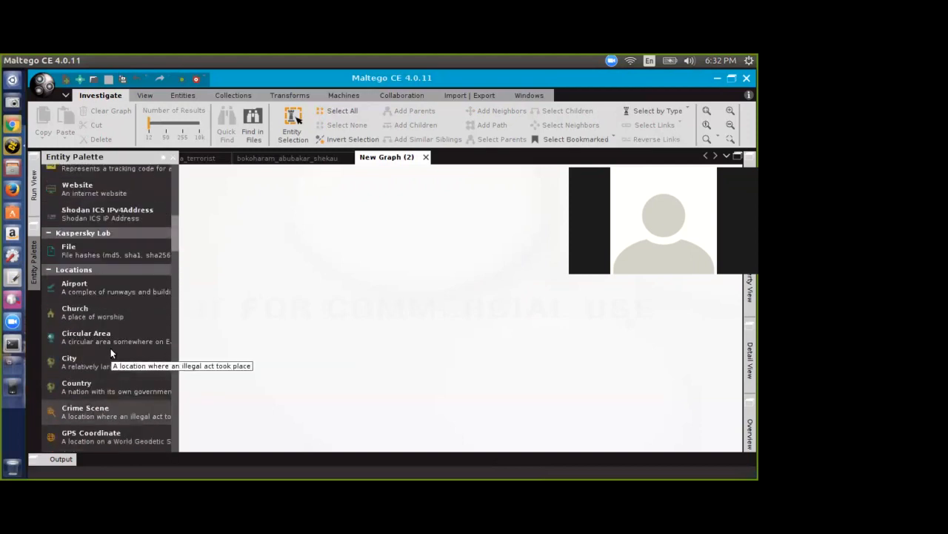
{"action": "scroll", "coordinate": [111, 348], "scroll_direction": "up", "scroll_amount": 10}
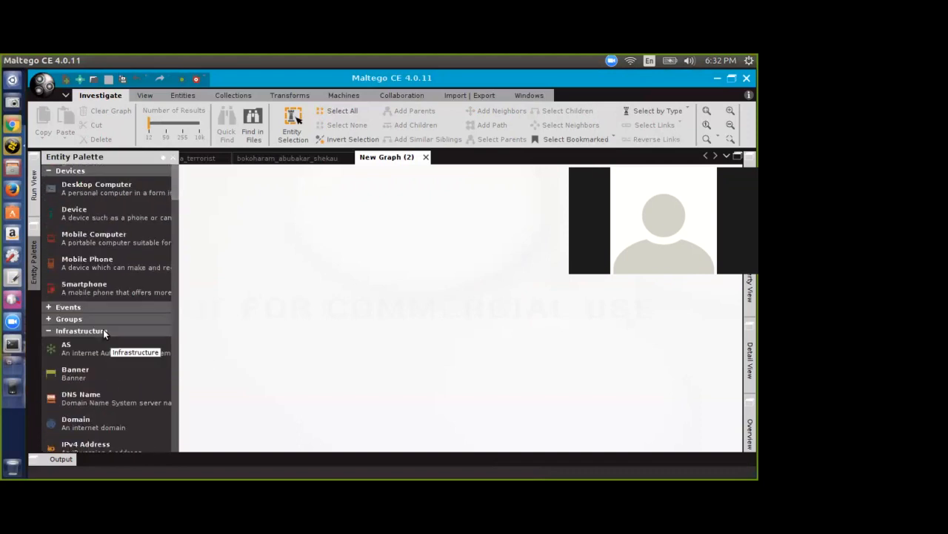
Step: Expand the Groups category and examine the Groups, Infrastructure, Locations and People entity types
{"action": "left_click", "coordinate": [106, 318]}
{"action": "scroll", "coordinate": [98, 332], "scroll_direction": "down", "scroll_amount": 2}
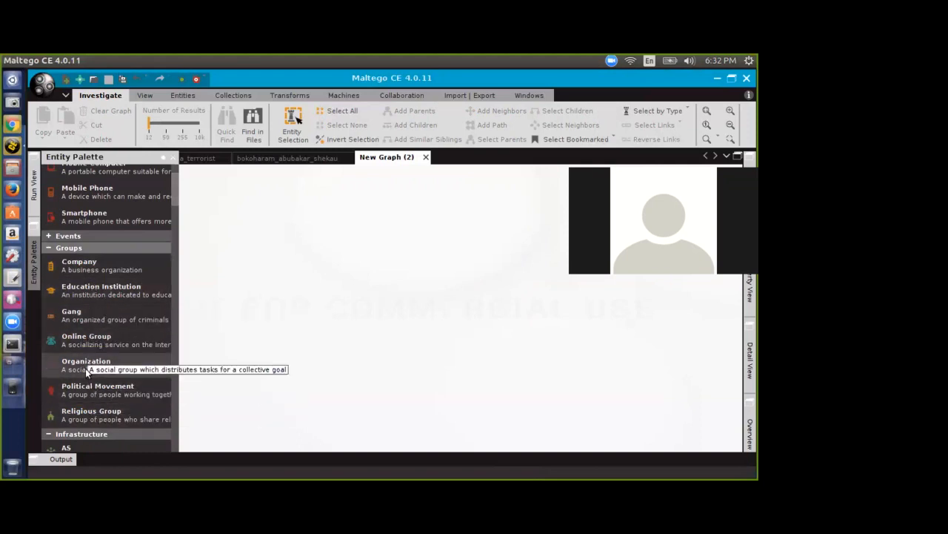
{"action": "scroll", "coordinate": [85, 385], "scroll_direction": "up", "scroll_amount": 3}
{"action": "scroll", "coordinate": [85, 385], "scroll_direction": "down", "scroll_amount": 6}
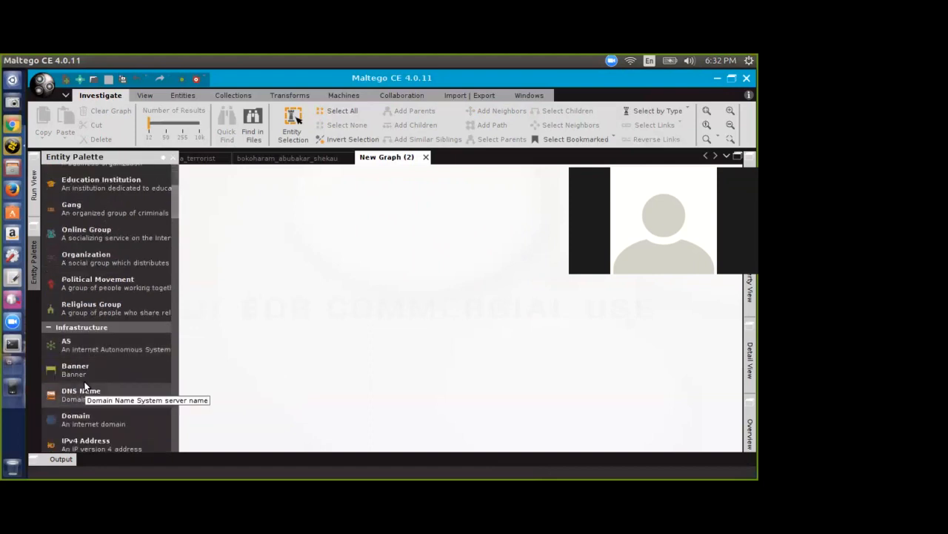
{"action": "scroll", "coordinate": [85, 386], "scroll_direction": "down", "scroll_amount": 5}
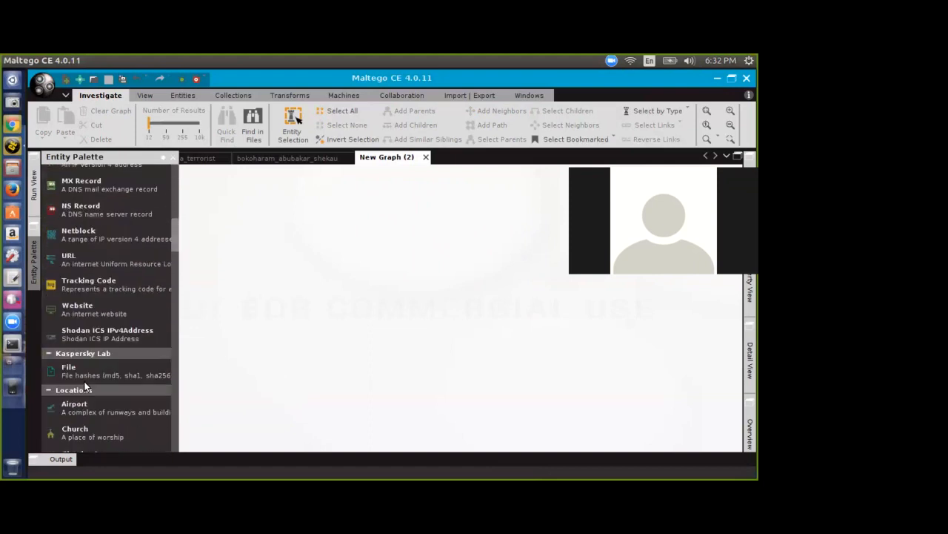
{"action": "scroll", "coordinate": [85, 385], "scroll_direction": "down", "scroll_amount": 3}
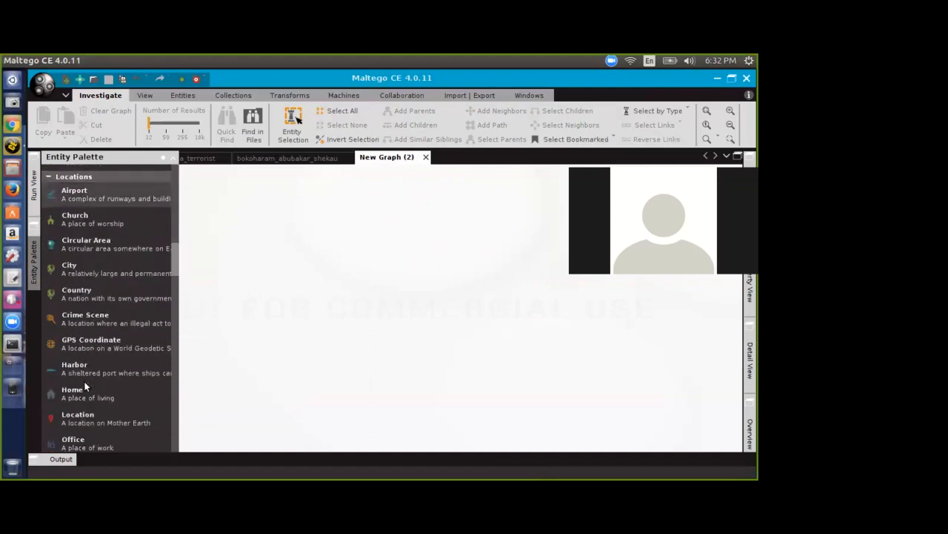
{"action": "scroll", "coordinate": [85, 385], "scroll_direction": "down", "scroll_amount": 5}
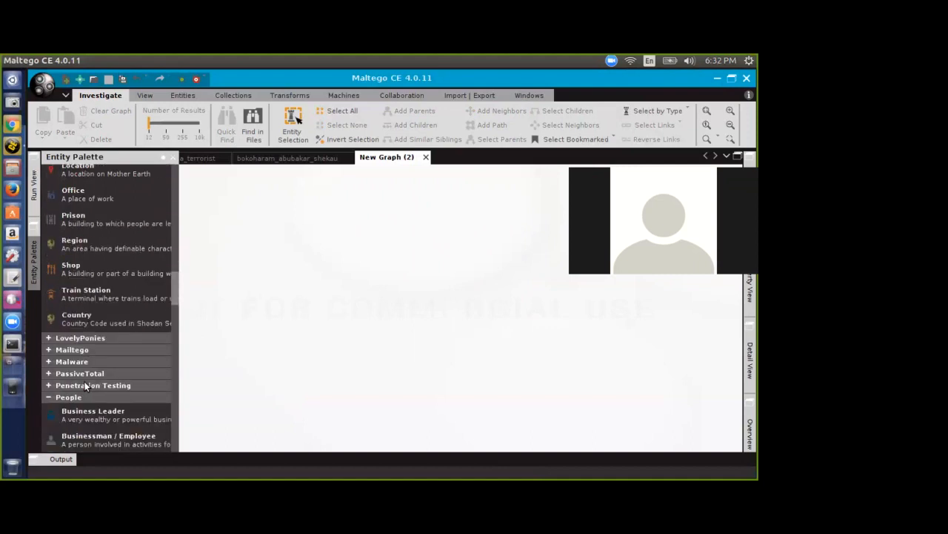
{"action": "scroll", "coordinate": [86, 386], "scroll_direction": "down", "scroll_amount": 1}
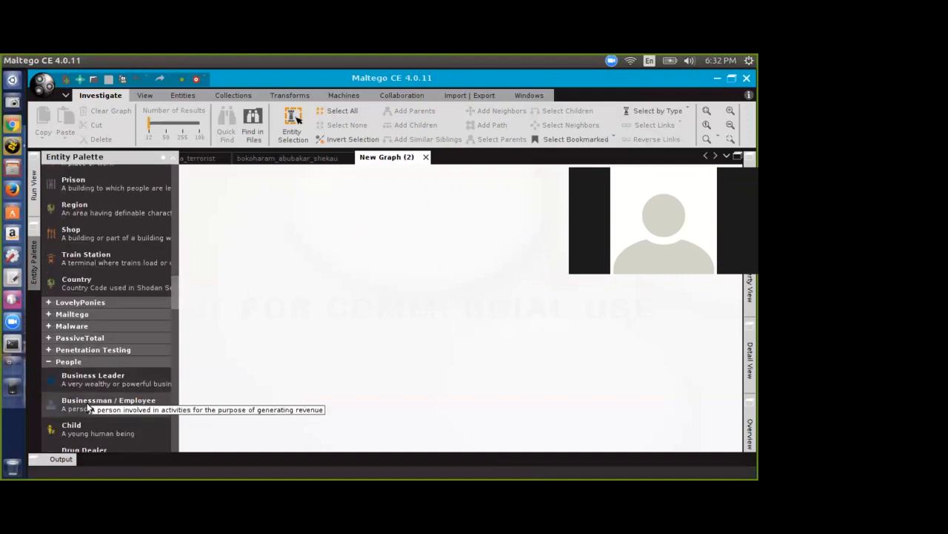
{"action": "scroll", "coordinate": [86, 403], "scroll_direction": "down", "scroll_amount": 3}
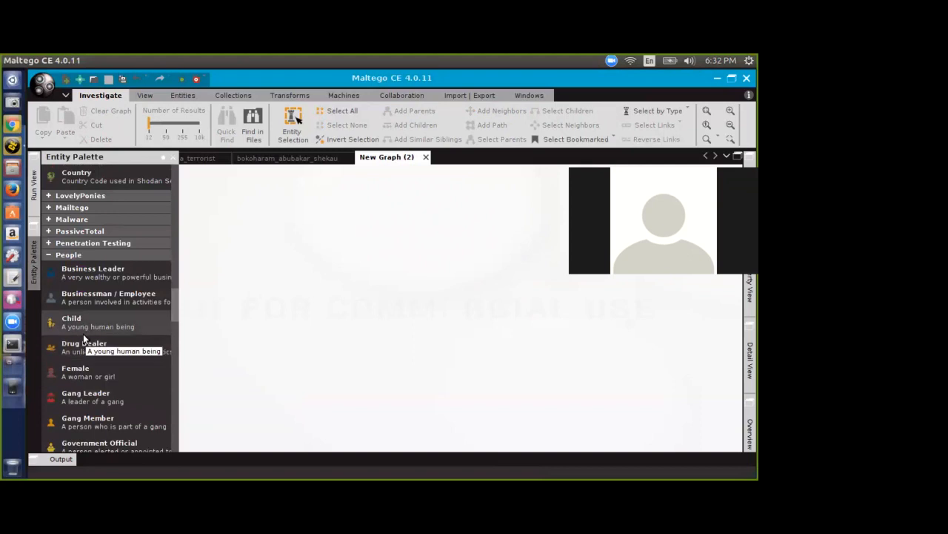
{"action": "scroll", "coordinate": [83, 337], "scroll_direction": "down", "scroll_amount": 3}
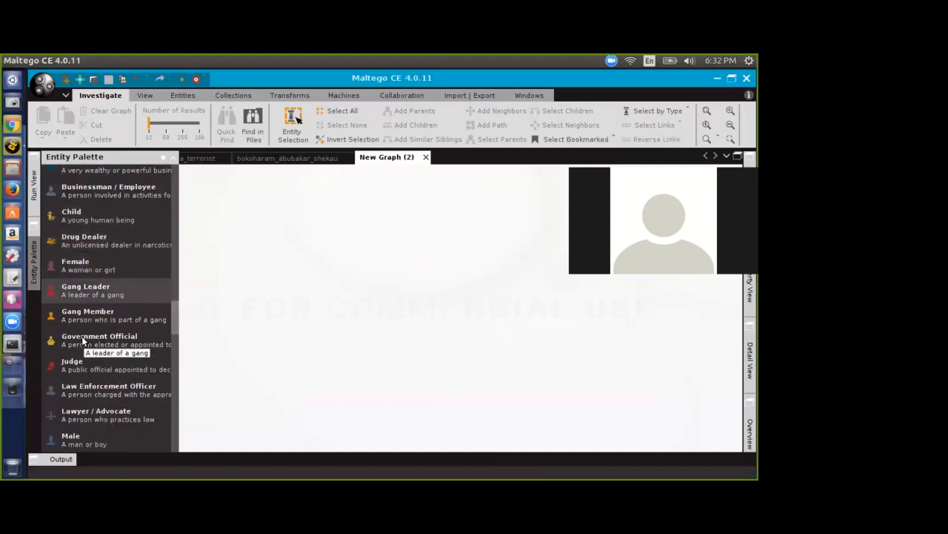
Step: Add a Male entity to the new graph and name it caifanes
{"action": "scroll", "coordinate": [81, 336], "scroll_direction": "down", "scroll_amount": 2}
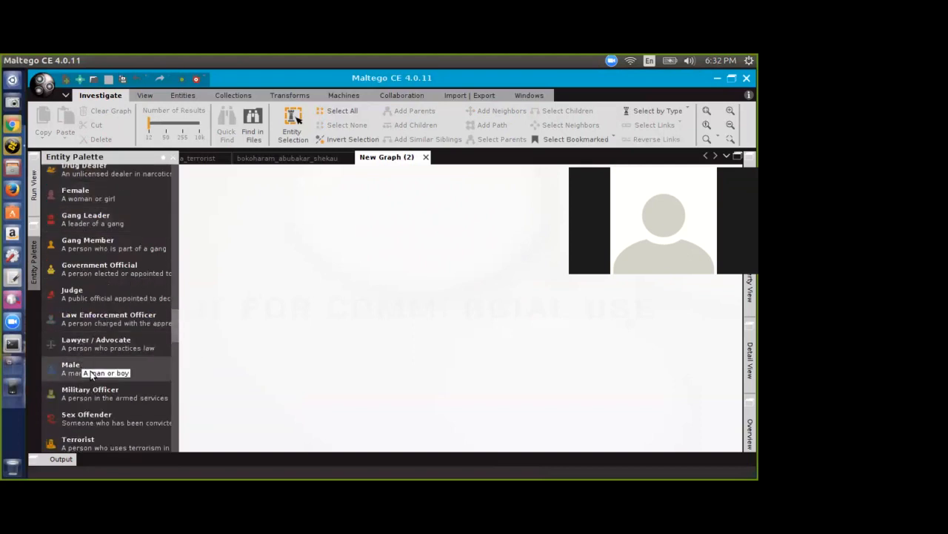
{"action": "left_click_drag", "start_coordinate": [91, 374], "coordinate": [366, 246]}
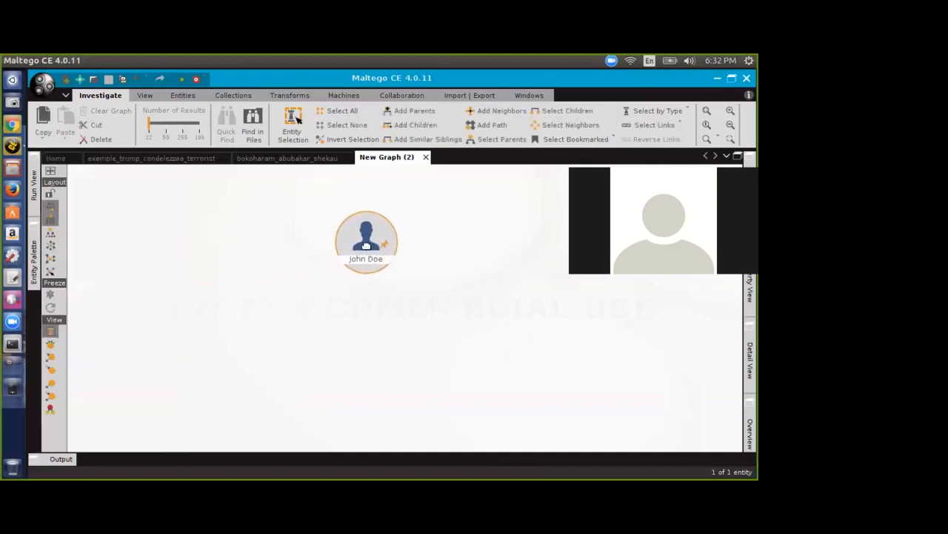
{"action": "left_click", "coordinate": [368, 259]}
{"action": "left_click", "coordinate": [368, 261]}
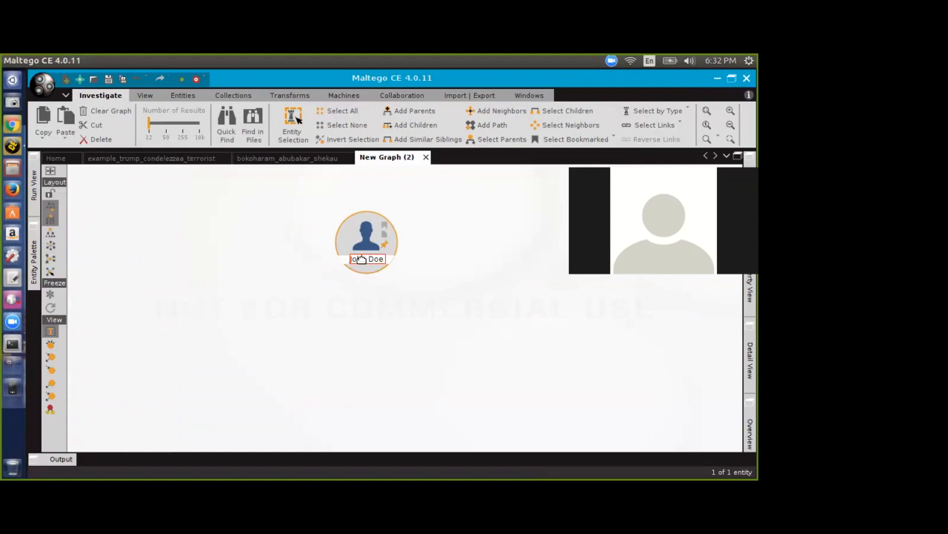
{"action": "type", "text": "caifanes"}
{"action": "left_click", "coordinate": [437, 251]}
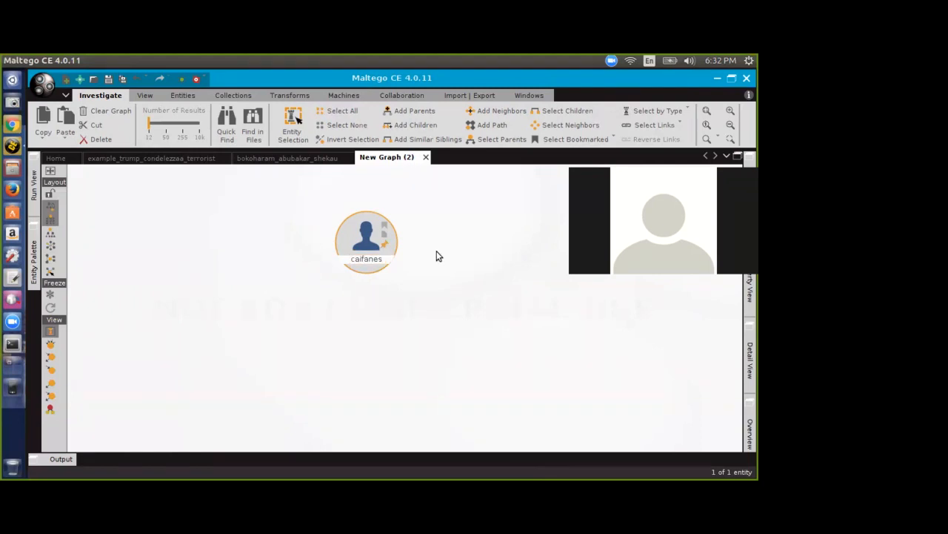
Step: Run the To Phone Numbers [using Search Engine] transform on the caifanes entity without a domain or additional term
{"action": "right_click", "coordinate": [366, 240]}
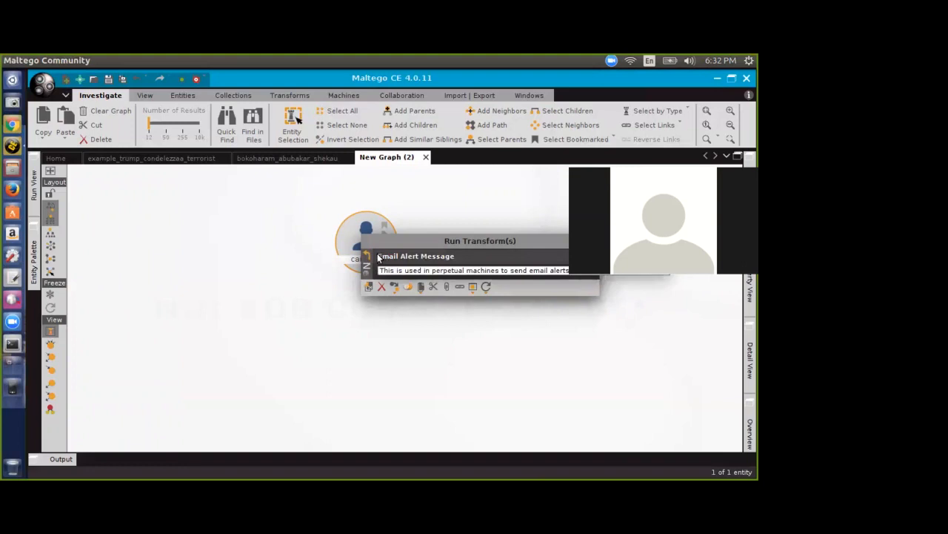
{"action": "left_click", "coordinate": [366, 256]}
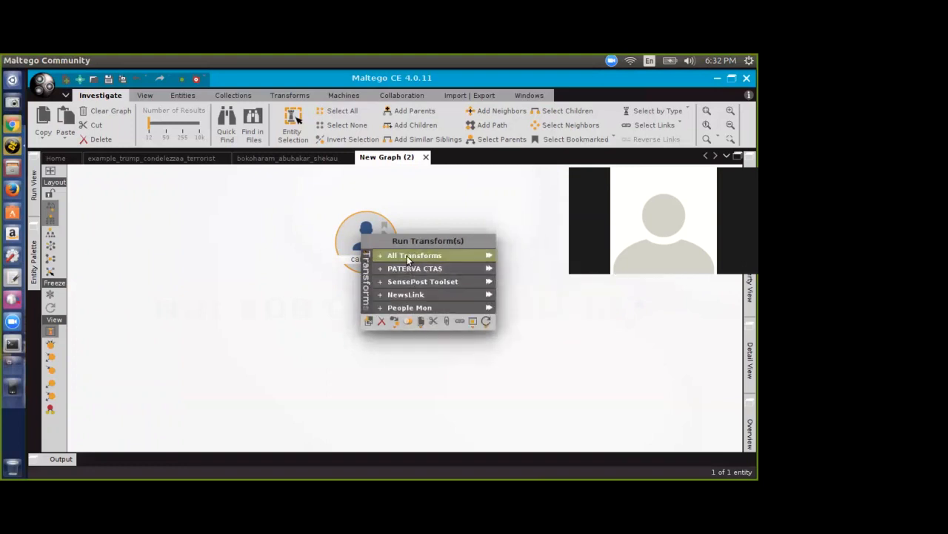
{"action": "left_click", "coordinate": [409, 256]}
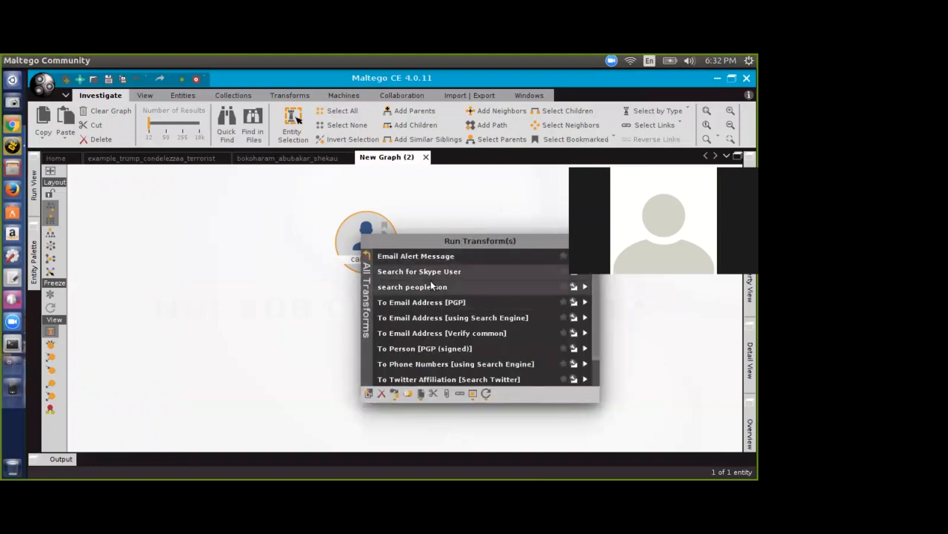
{"action": "left_click", "coordinate": [447, 363]}
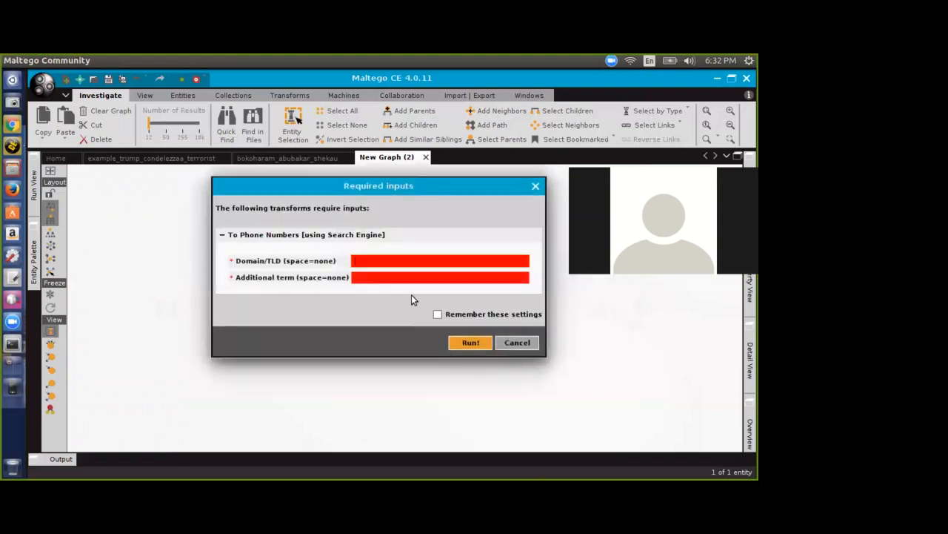
{"action": "left_click", "coordinate": [468, 343]}
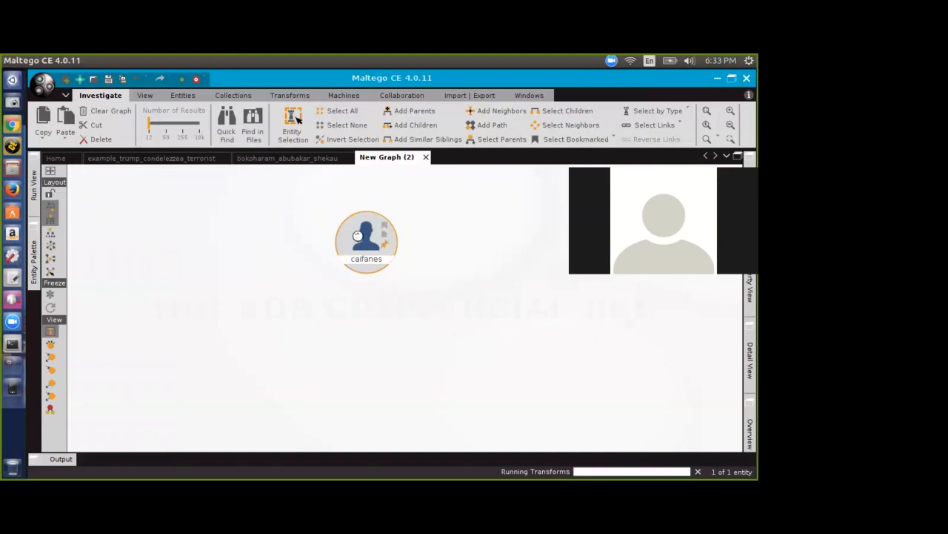
Step: Run To Twitter Affiliation [Search Twitter] on the caifanes entity and look over the Twitter accounts linked to it
{"action": "right_click", "coordinate": [358, 234]}
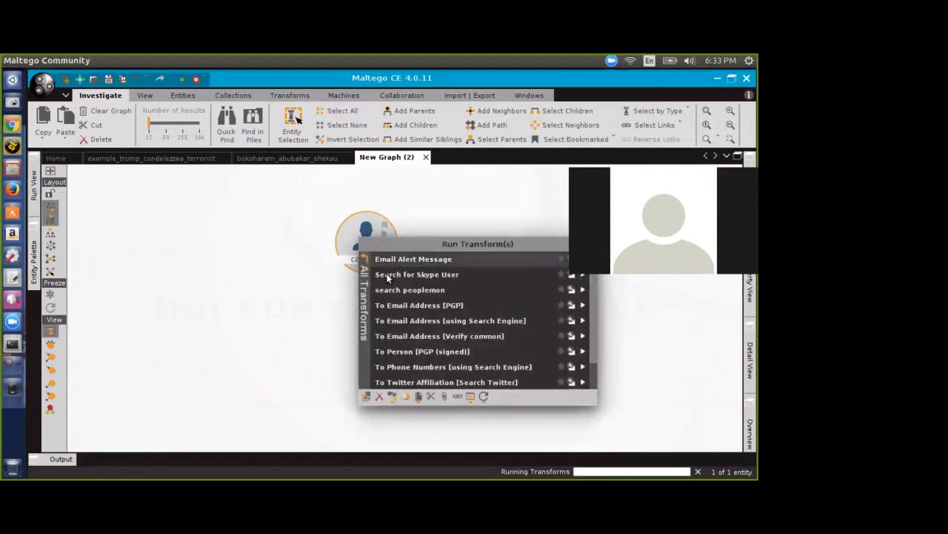
{"action": "left_click", "coordinate": [430, 382]}
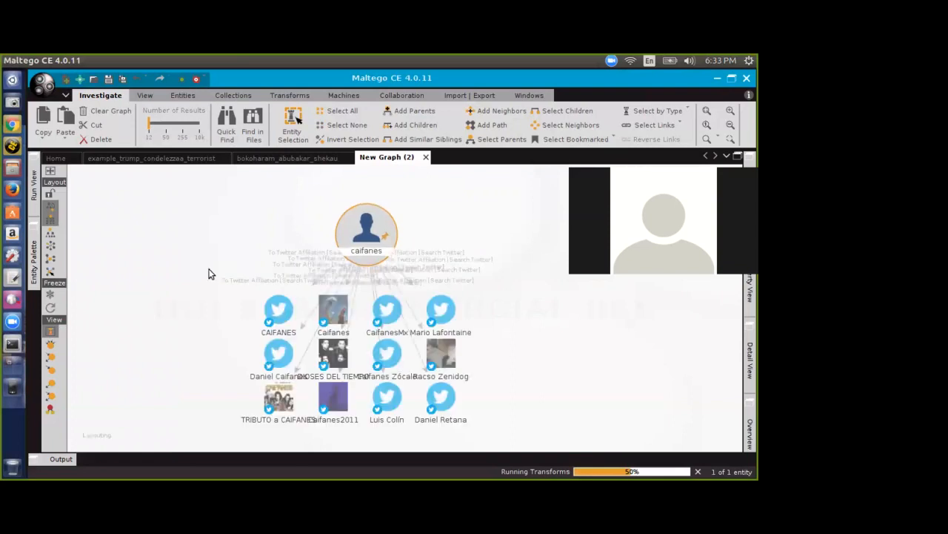
{"action": "scroll", "coordinate": [607, 319], "scroll_direction": "up", "scroll_amount": 2}
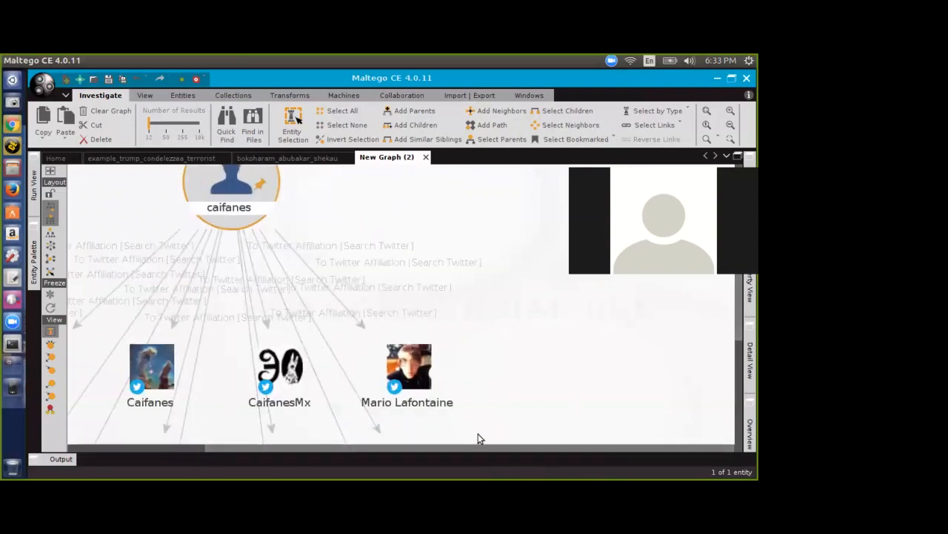
{"action": "left_click_drag", "start_coordinate": [308, 446], "coordinate": [198, 439]}
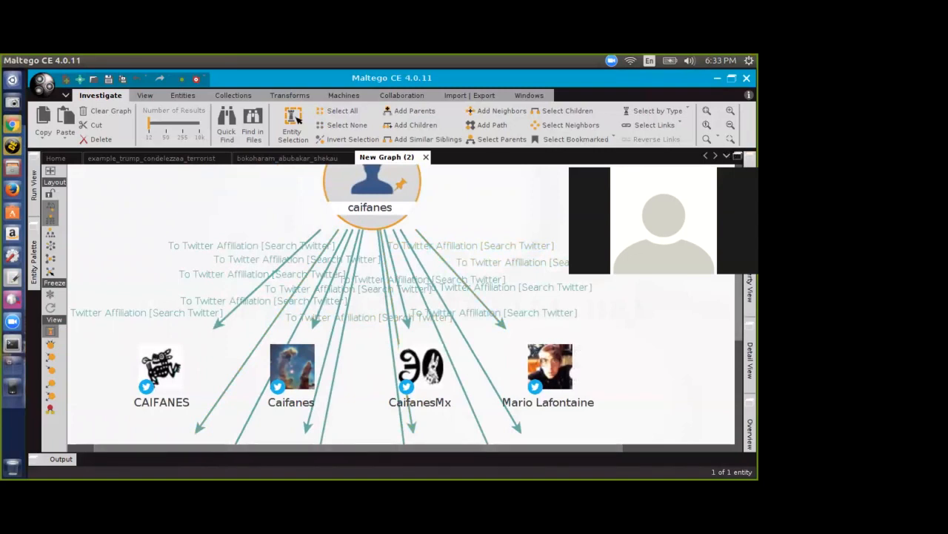
{"action": "scroll", "coordinate": [730, 295], "scroll_direction": "down", "scroll_amount": 3}
{"action": "scroll", "coordinate": [730, 297], "scroll_direction": "down", "scroll_amount": 1}
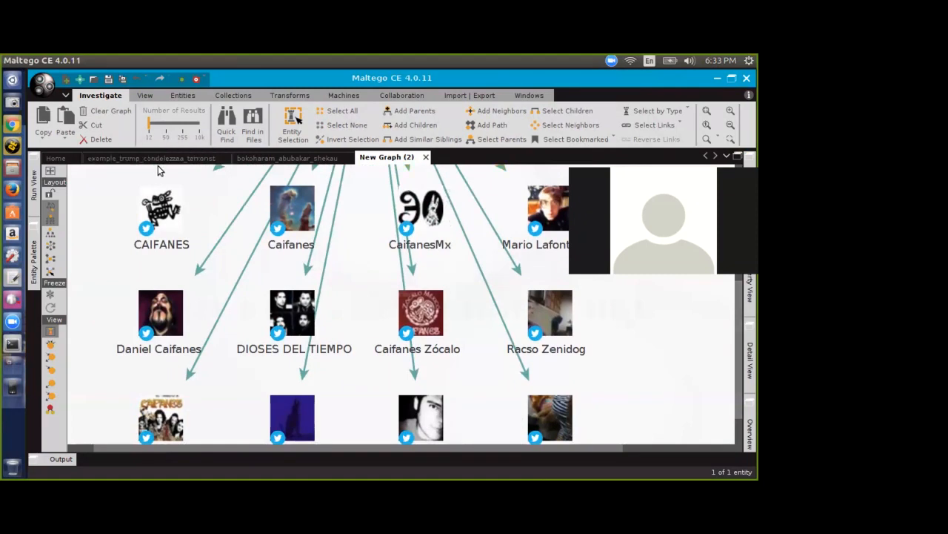
Step: Review the properties and summary of the CaifanesMx Twitter entity, then close its details
{"action": "double_click", "coordinate": [426, 213]}
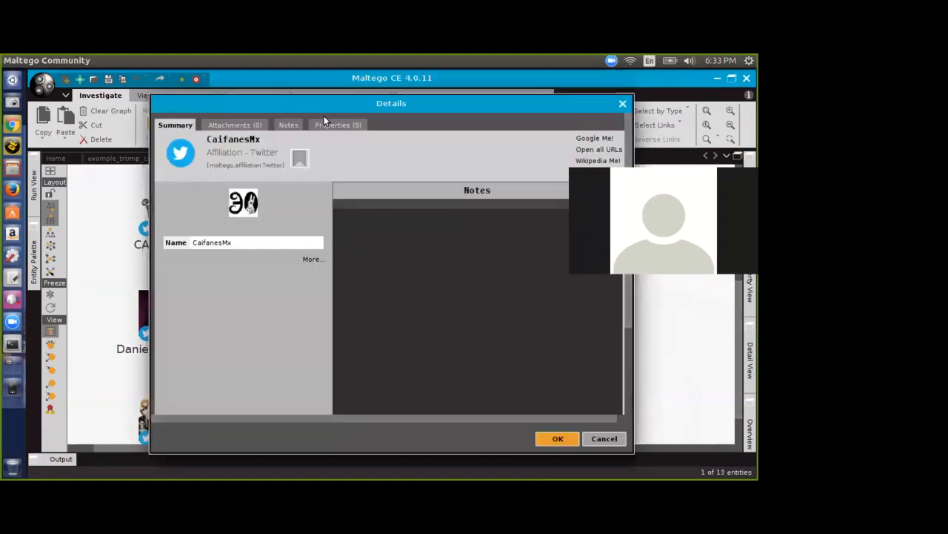
{"action": "left_click", "coordinate": [343, 124]}
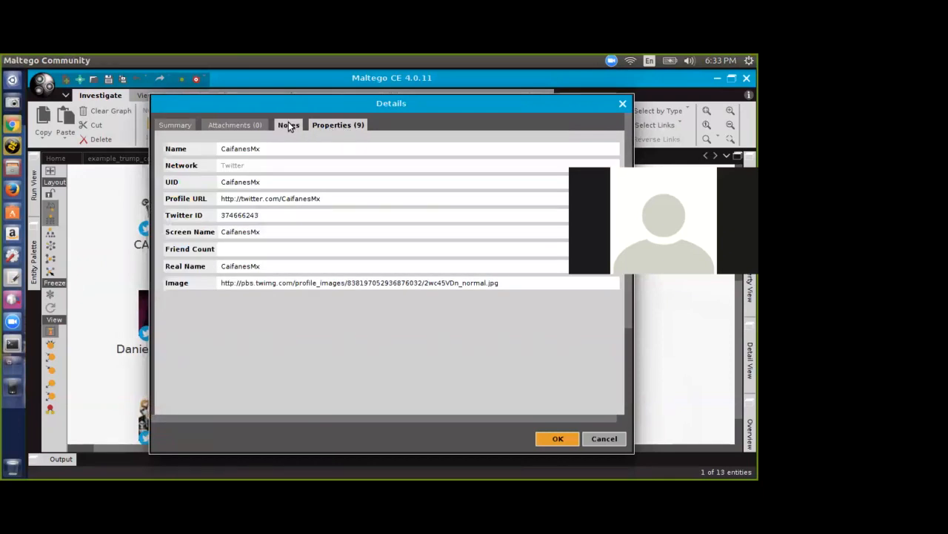
{"action": "left_click", "coordinate": [175, 125]}
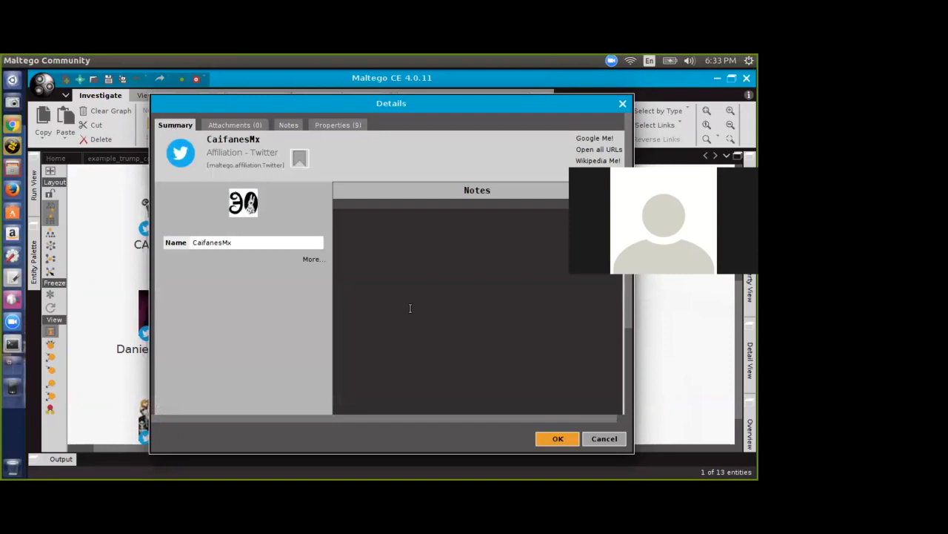
{"action": "left_click", "coordinate": [604, 440]}
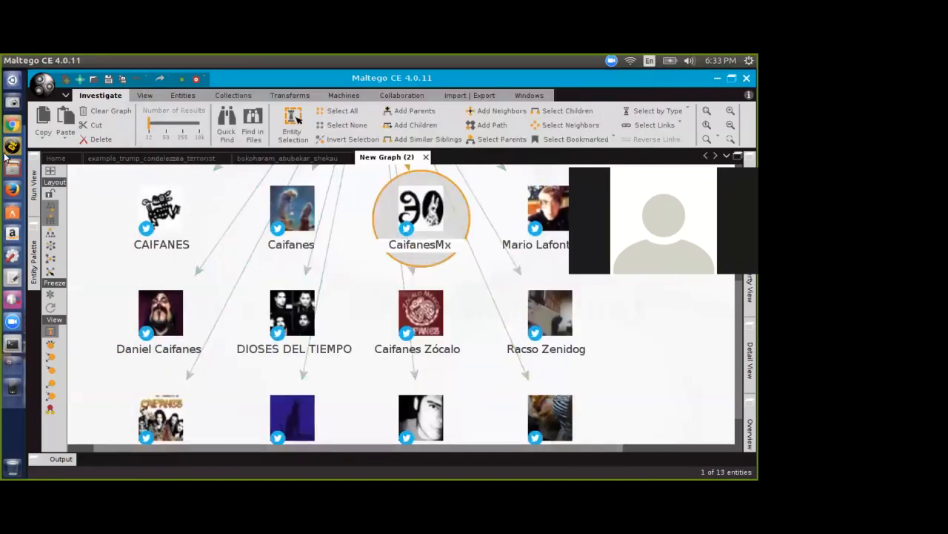
Step: Review the properties and summary of the CAIFANES Twitter entity, then close its details
{"action": "double_click", "coordinate": [160, 212]}
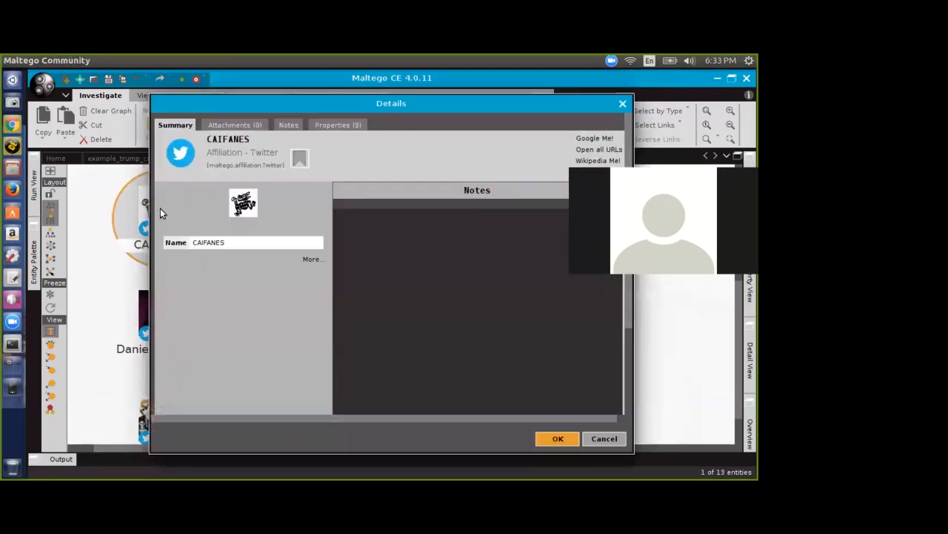
{"action": "left_click", "coordinate": [327, 125]}
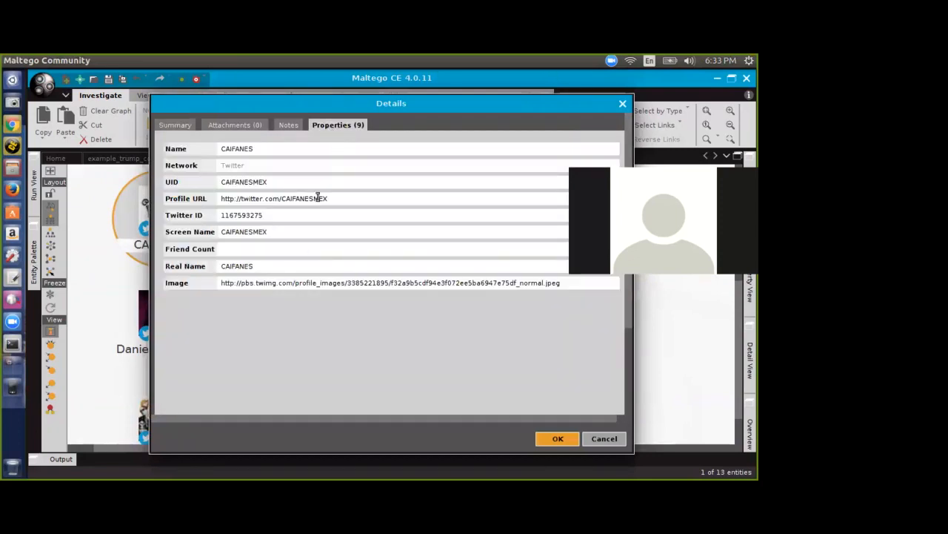
{"action": "left_click", "coordinate": [182, 125]}
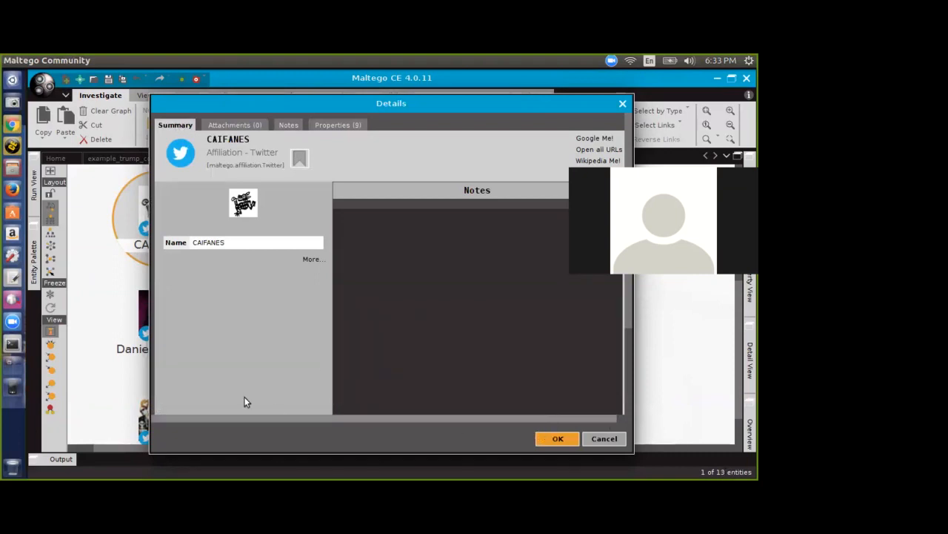
{"action": "left_click", "coordinate": [596, 438]}
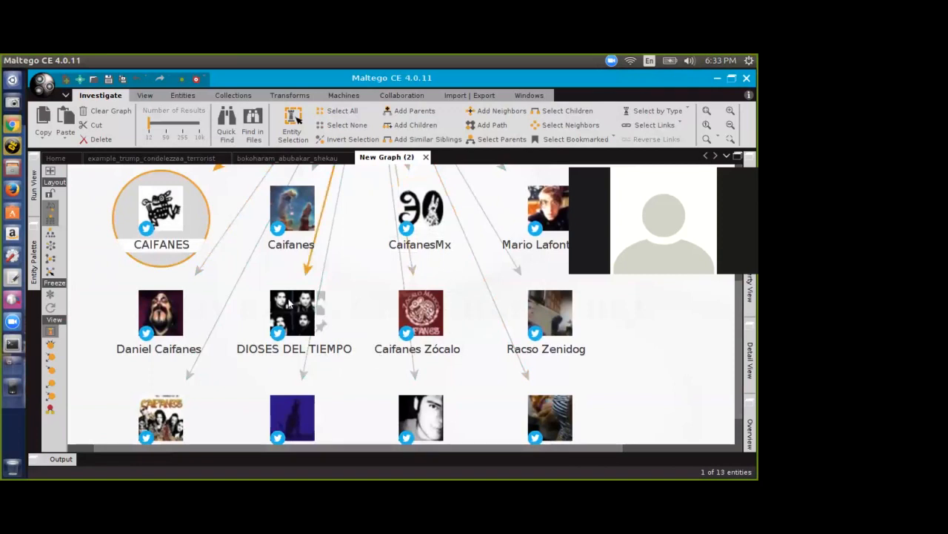
Step: Run the To Alias transform on the CAIFANES Twitter entity
{"action": "right_click", "coordinate": [169, 201]}
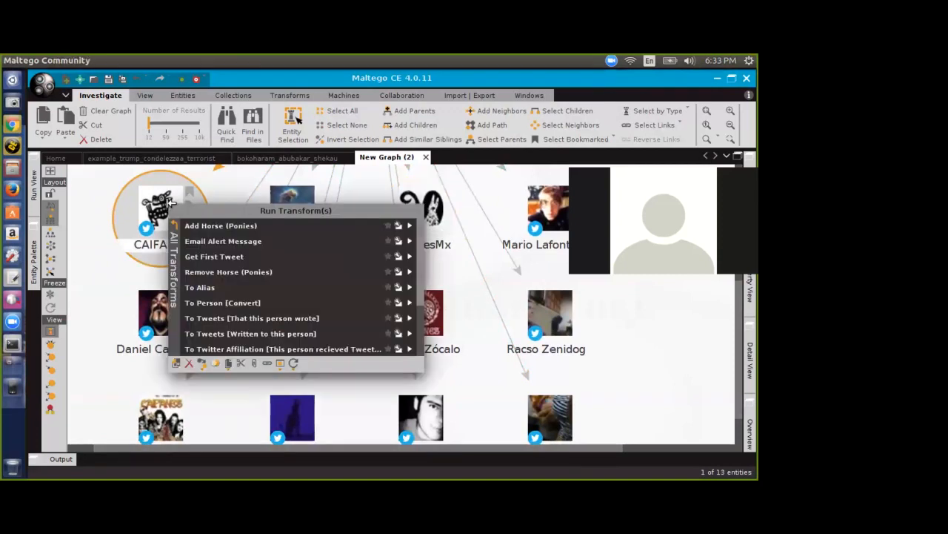
{"action": "left_click", "coordinate": [215, 288]}
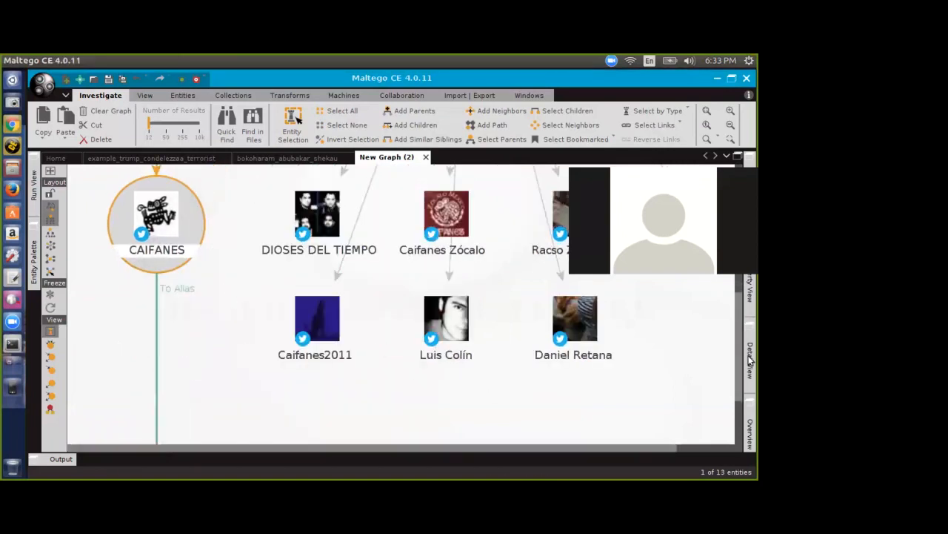
{"action": "scroll", "coordinate": [745, 307], "scroll_direction": "down", "scroll_amount": 3}
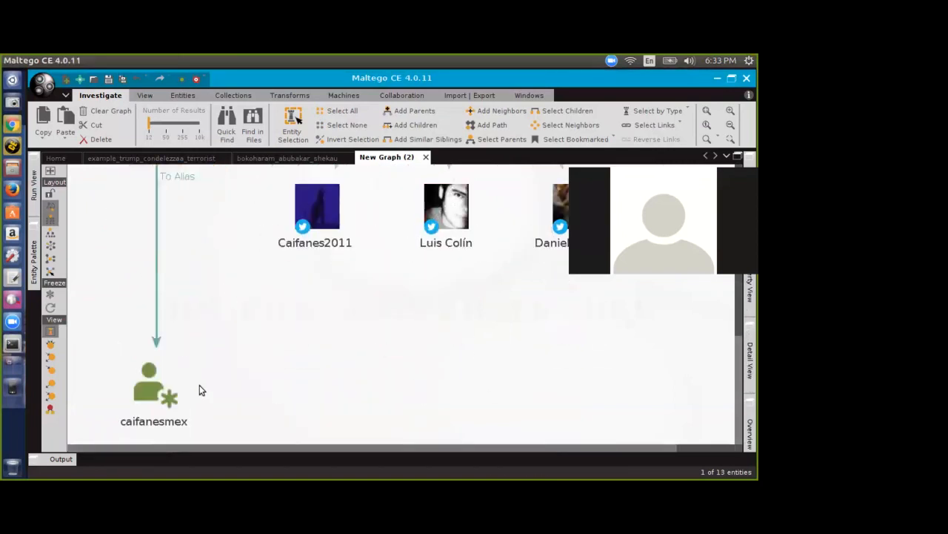
Step: Run the To Social Account [Using NameChk] transform on the caifanesmex alias
{"action": "right_click", "coordinate": [146, 397]}
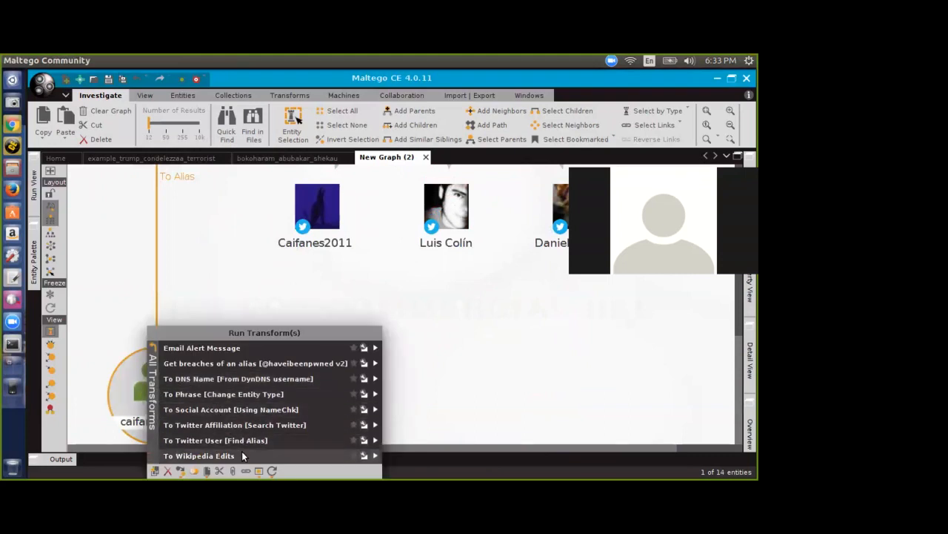
{"action": "left_click", "coordinate": [236, 409]}
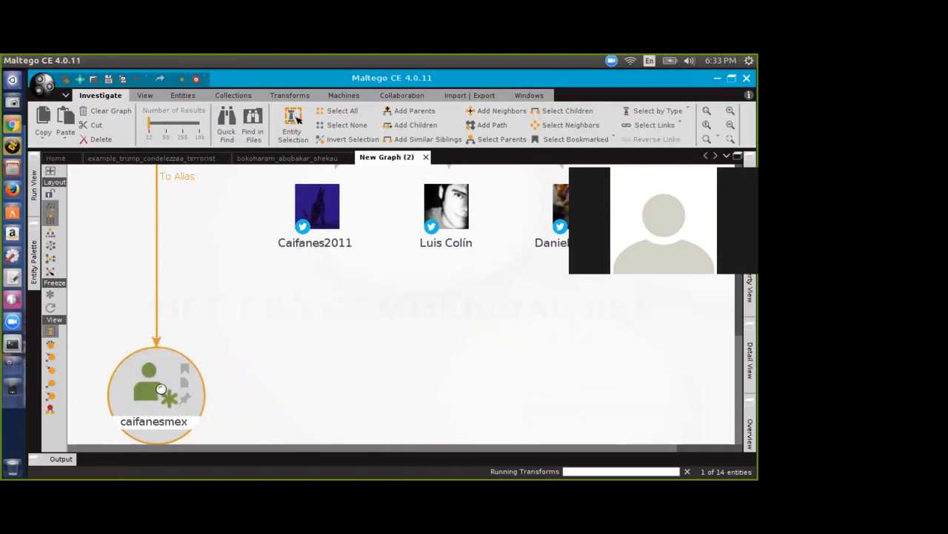
{"action": "right_click", "coordinate": [161, 388]}
{"action": "left_click", "coordinate": [200, 363]}
{"action": "right_click", "coordinate": [154, 386]}
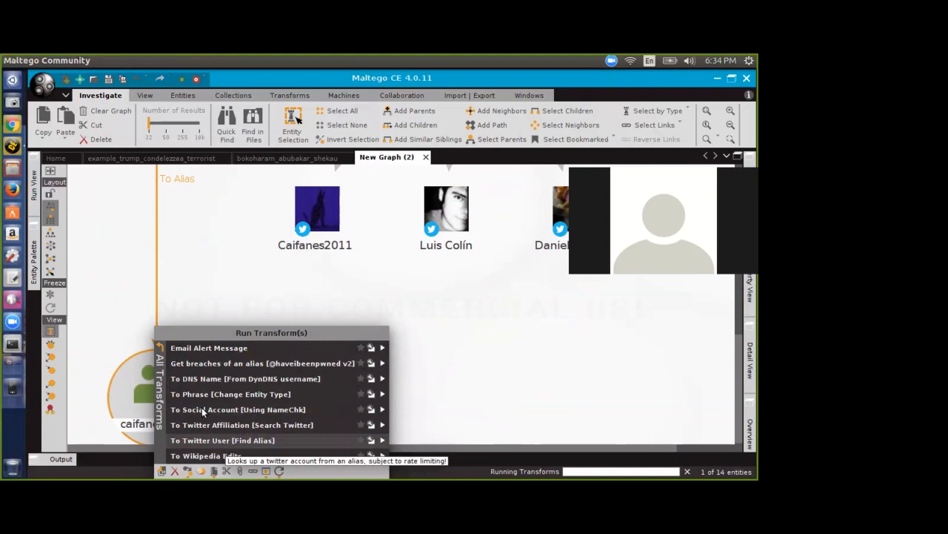
{"action": "left_click", "coordinate": [160, 346]}
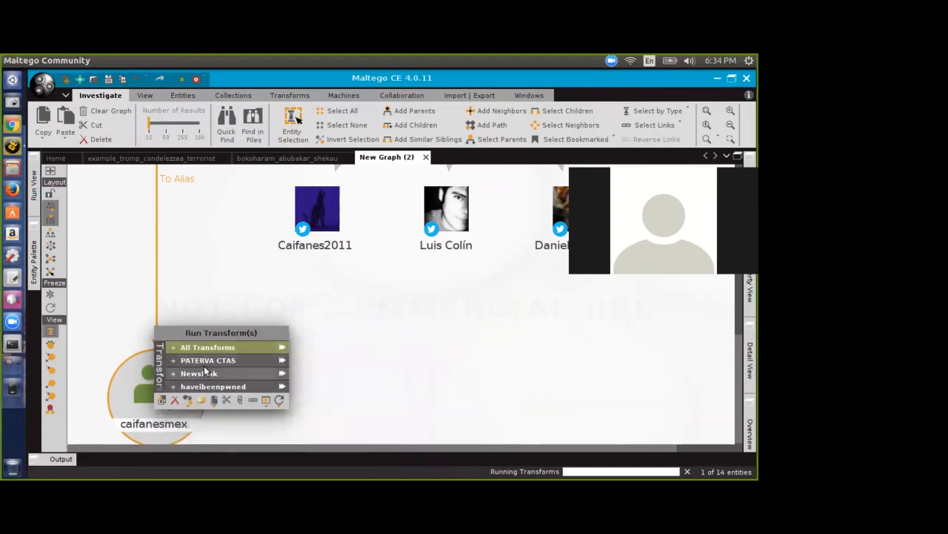
{"action": "left_click", "coordinate": [209, 372]}
{"action": "left_click", "coordinate": [160, 347]}
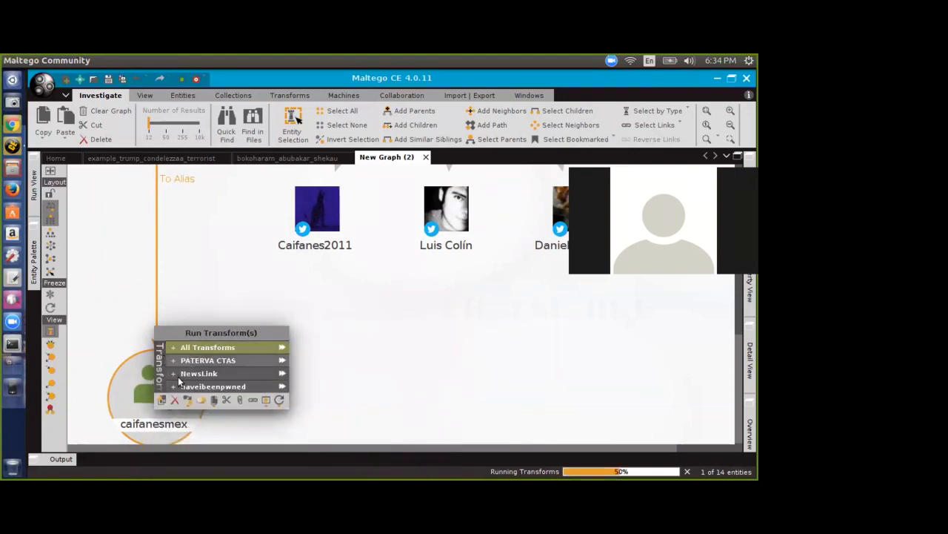
{"action": "left_click", "coordinate": [189, 388]}
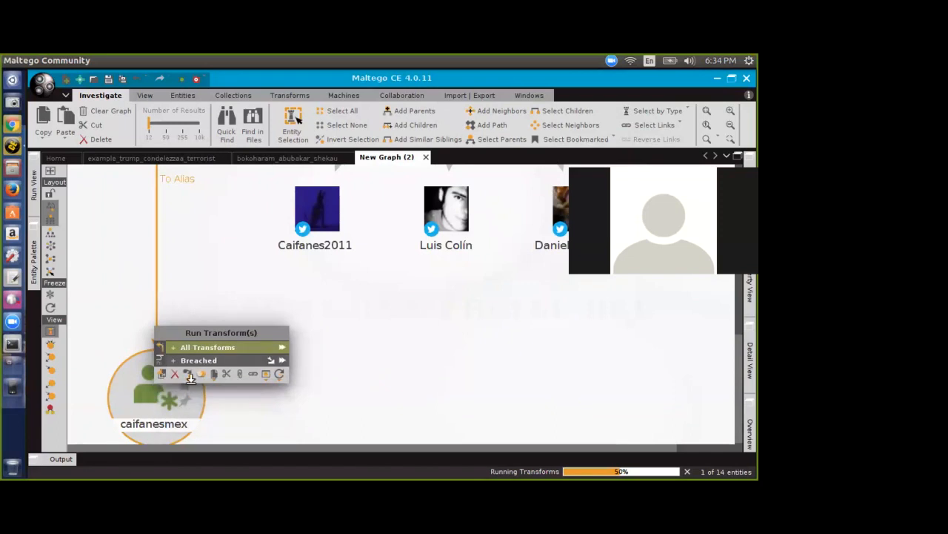
{"action": "left_click", "coordinate": [198, 349]}
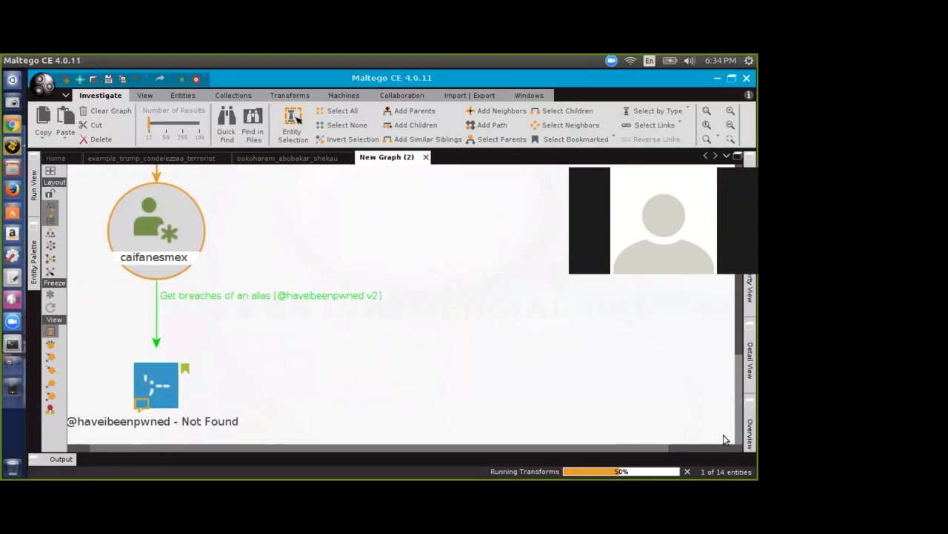
{"action": "left_click_drag", "start_coordinate": [414, 449], "coordinate": [388, 447]}
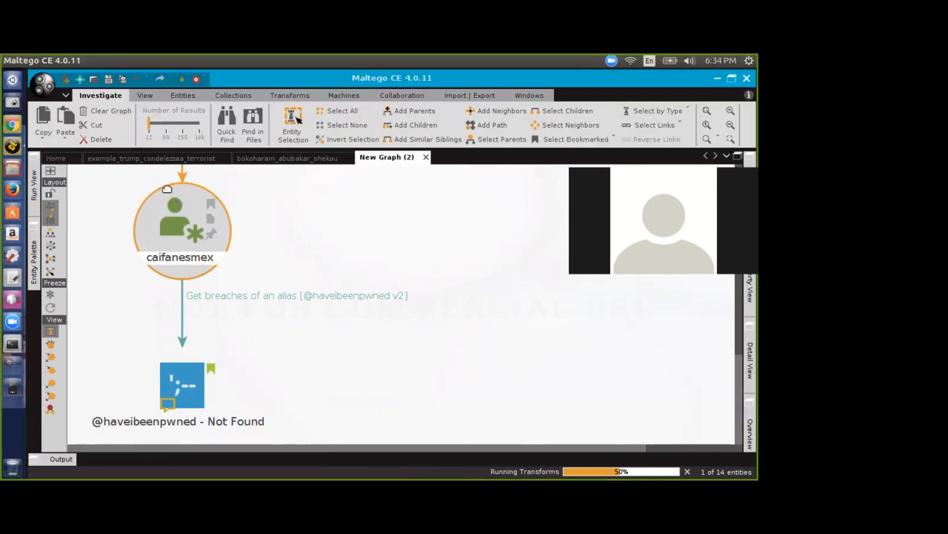
Step: Look through the PATERVA CTAS transforms for the caifanesmex alias and run To Phrase [Change Entity Type] on it
{"action": "right_click", "coordinate": [183, 206]}
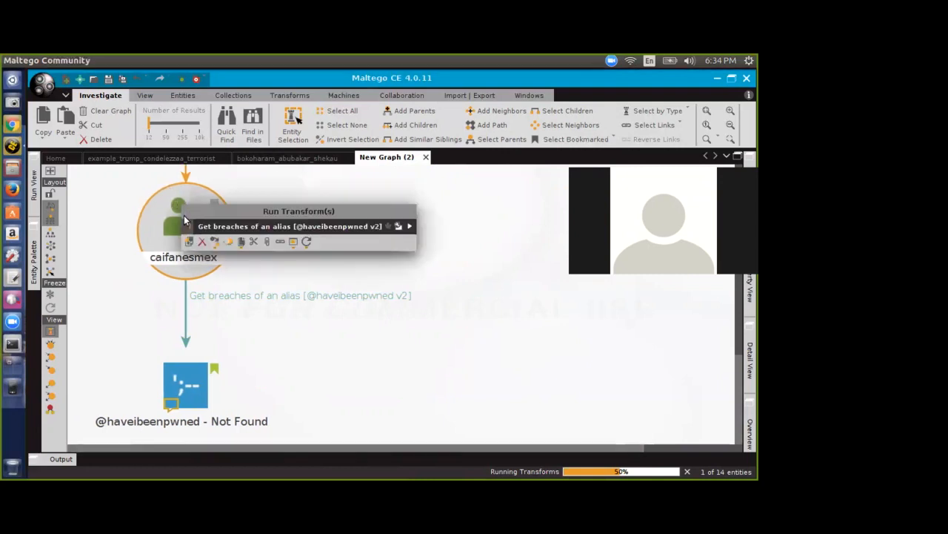
{"action": "left_click", "coordinate": [187, 226]}
{"action": "left_click", "coordinate": [188, 227]}
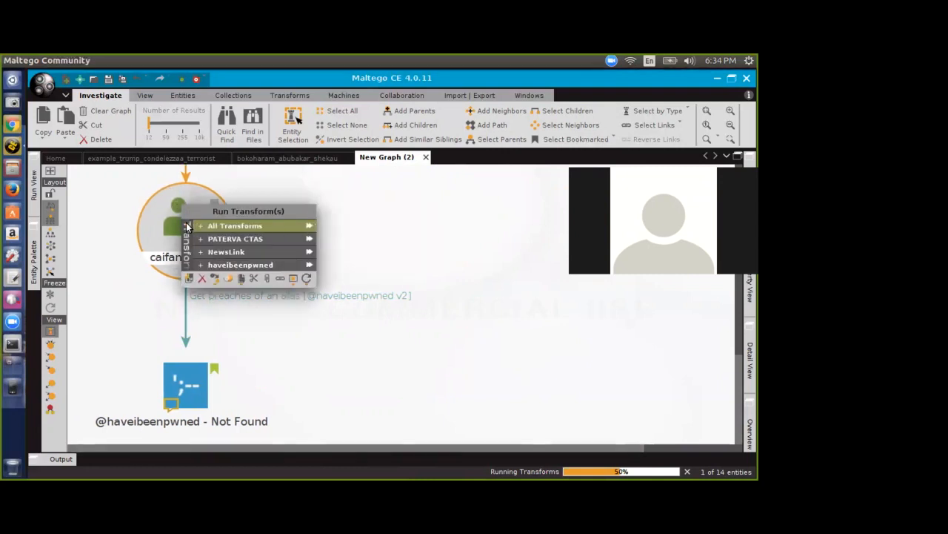
{"action": "left_click", "coordinate": [235, 238]}
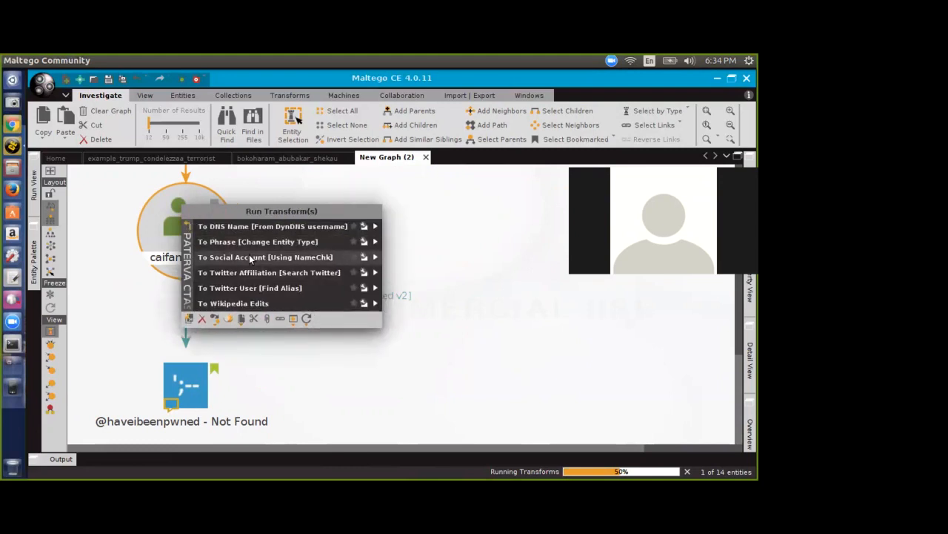
{"action": "left_click", "coordinate": [249, 256]}
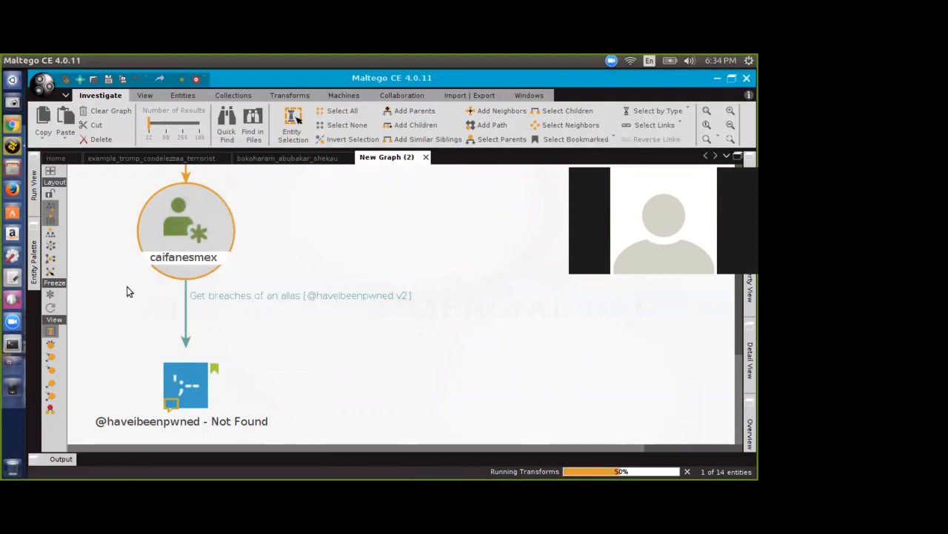
{"action": "right_click", "coordinate": [191, 234]}
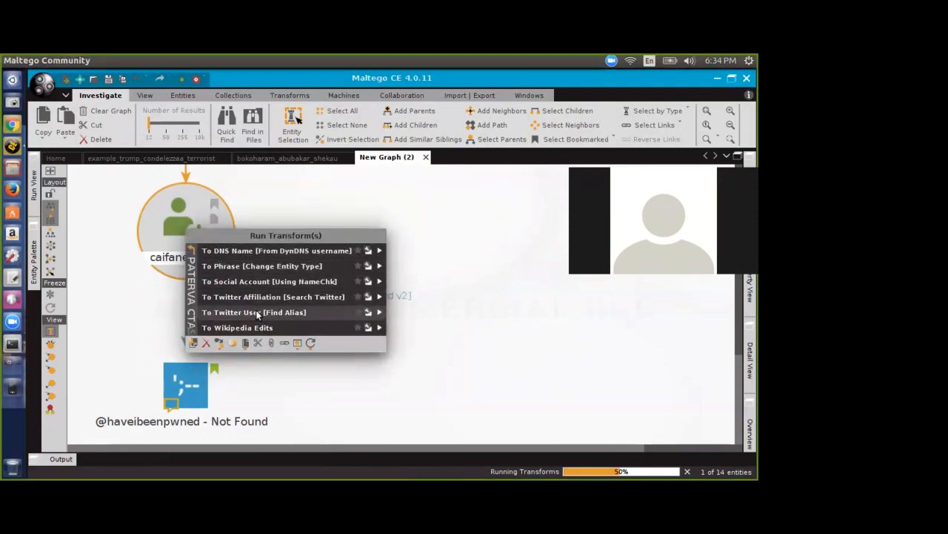
{"action": "left_click", "coordinate": [252, 270]}
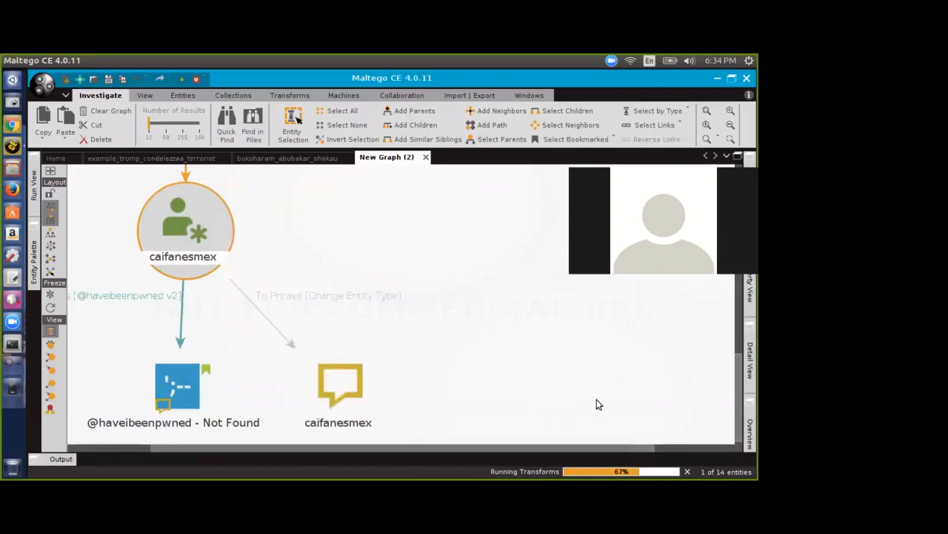
Step: Review the summary and properties of the caifanesmex phrase entity, then close its details without changes
{"action": "left_click", "coordinate": [344, 391]}
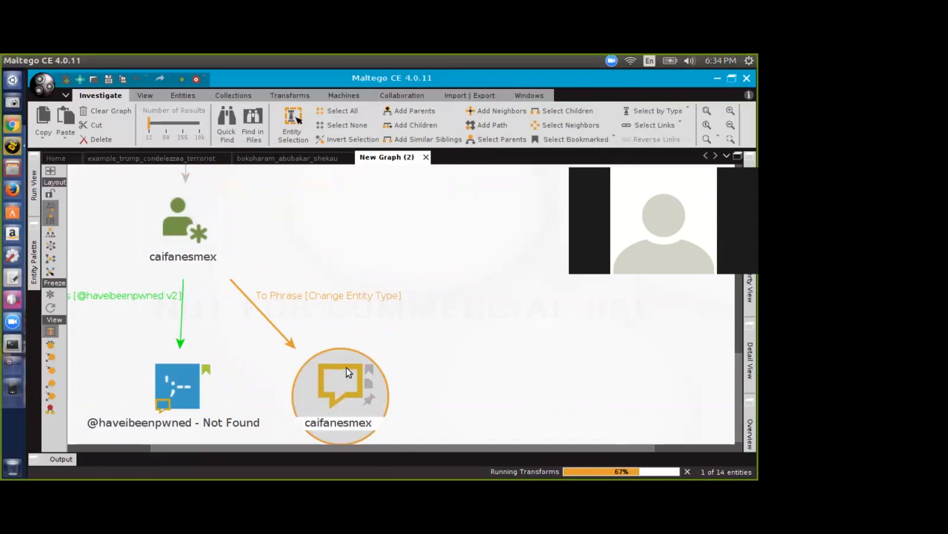
{"action": "double_click", "coordinate": [346, 368]}
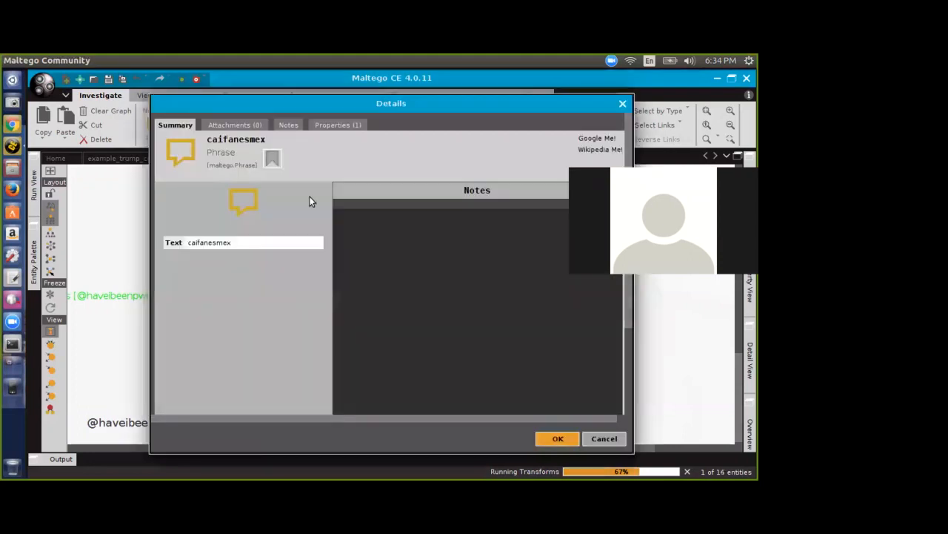
{"action": "left_click", "coordinate": [327, 123]}
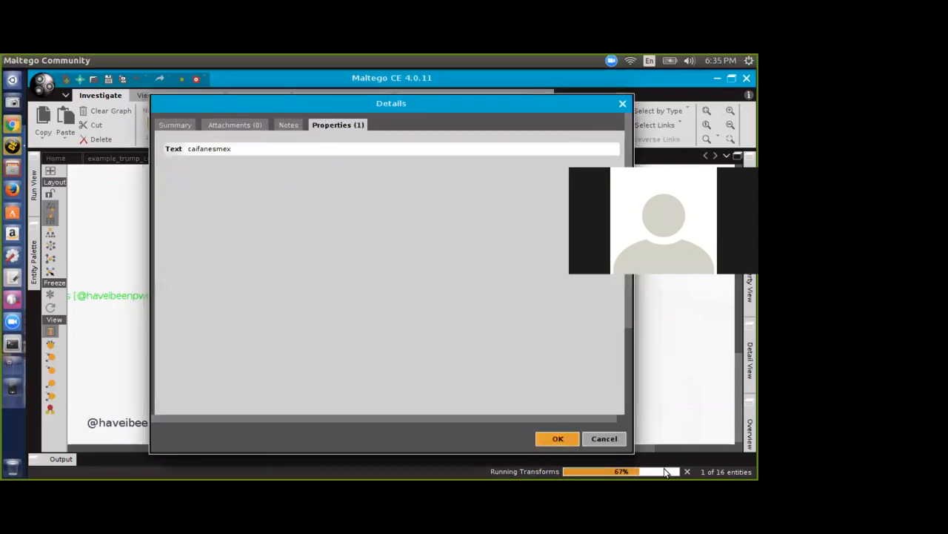
{"action": "left_click", "coordinate": [556, 309]}
{"action": "left_click", "coordinate": [604, 438]}
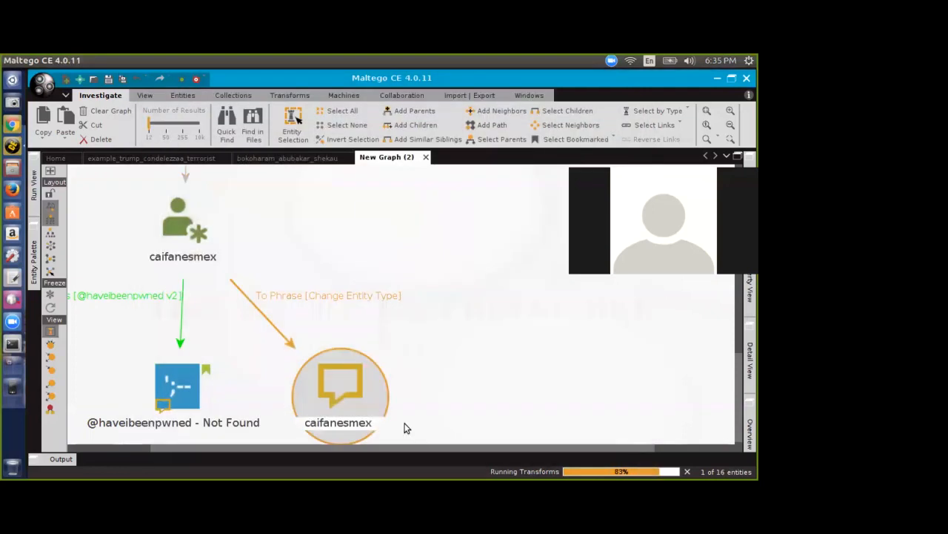
Step: Run the To Website [using Search Engine] transform on the caifanesmex phrase
{"action": "right_click", "coordinate": [352, 393]}
{"action": "left_click", "coordinate": [378, 410]}
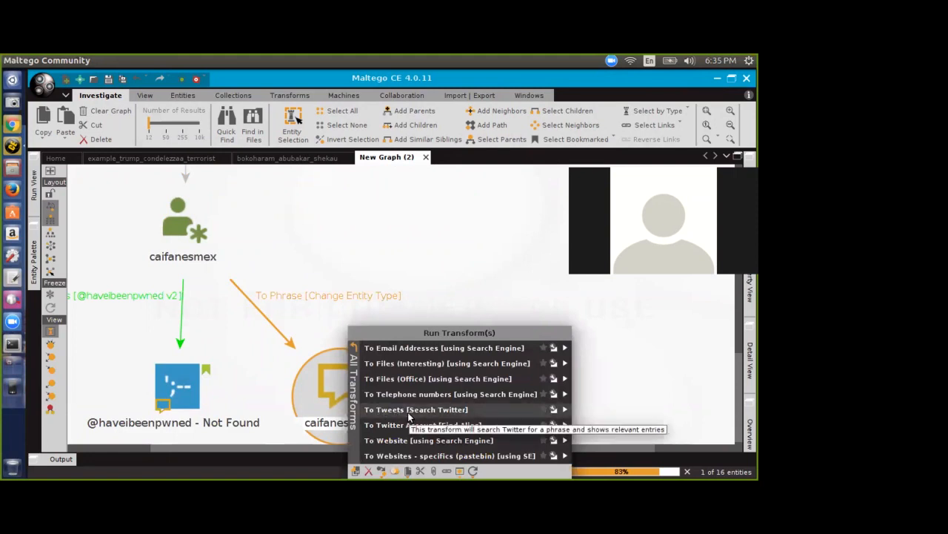
{"action": "left_click", "coordinate": [449, 441]}
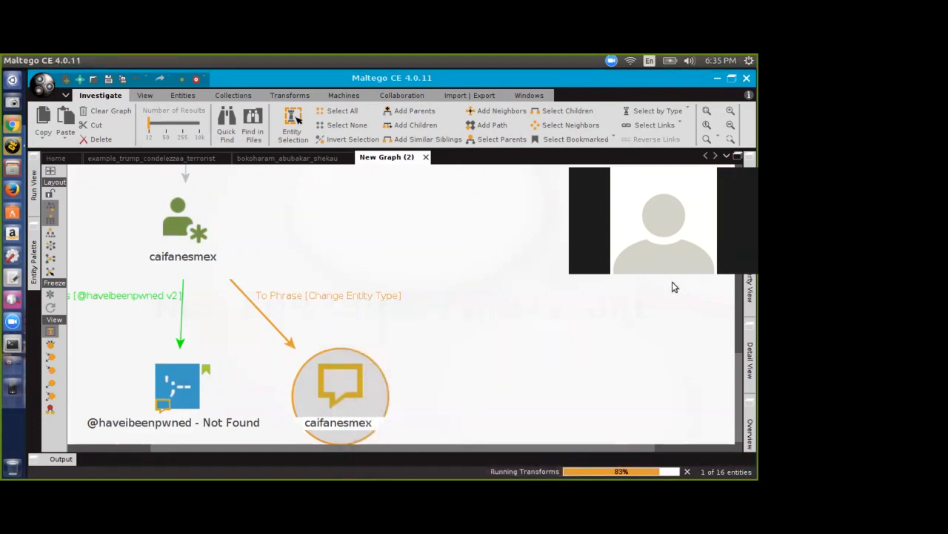
Step: Examine the website entities found beneath the caifanesmex phrase, dismissing the NameChk transform error along the way
{"action": "left_click_drag", "start_coordinate": [739, 361], "coordinate": [742, 388]}
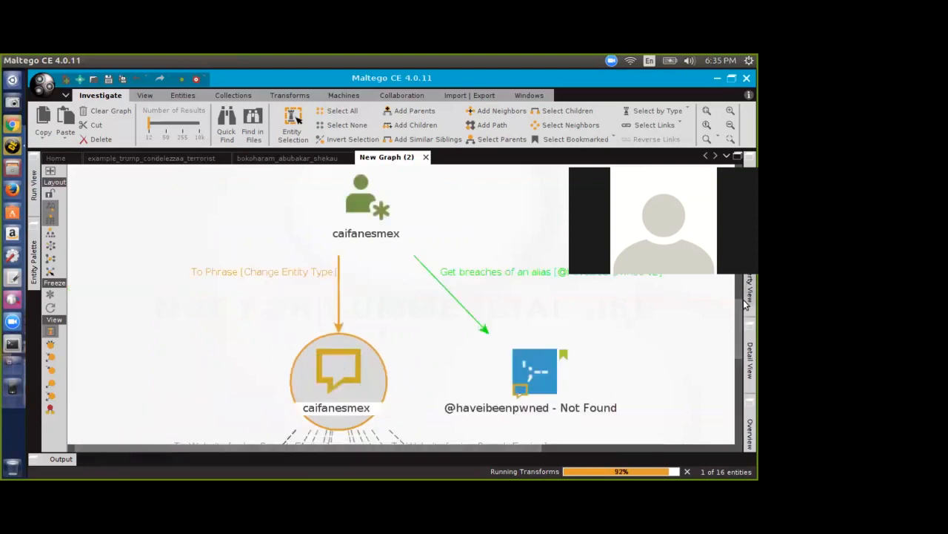
{"action": "left_click_drag", "start_coordinate": [740, 310], "coordinate": [731, 383]}
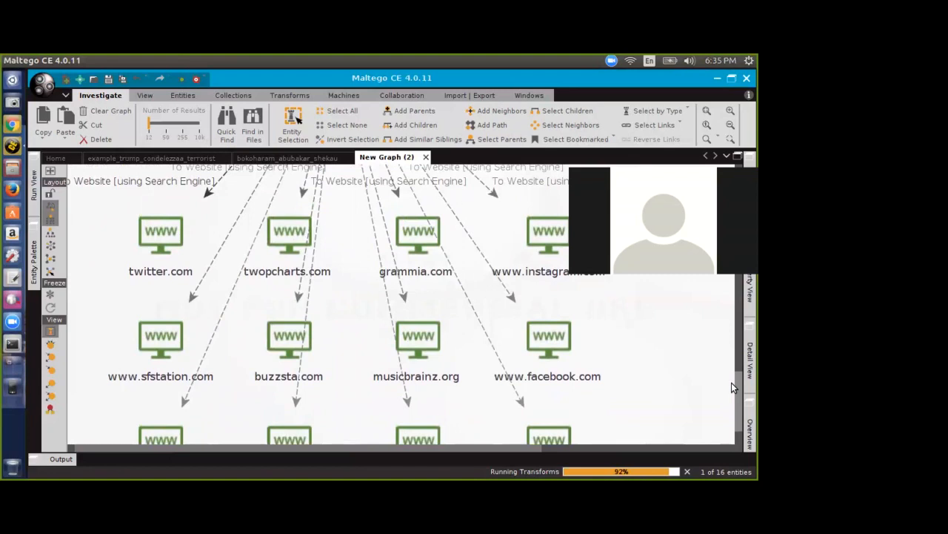
{"action": "left_click_drag", "start_coordinate": [731, 382], "coordinate": [739, 396]}
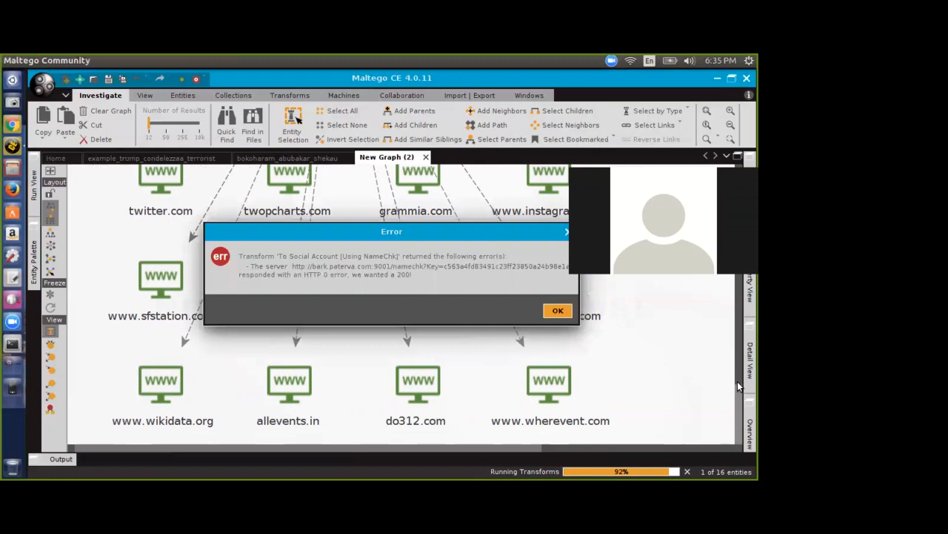
{"action": "left_click", "coordinate": [558, 312]}
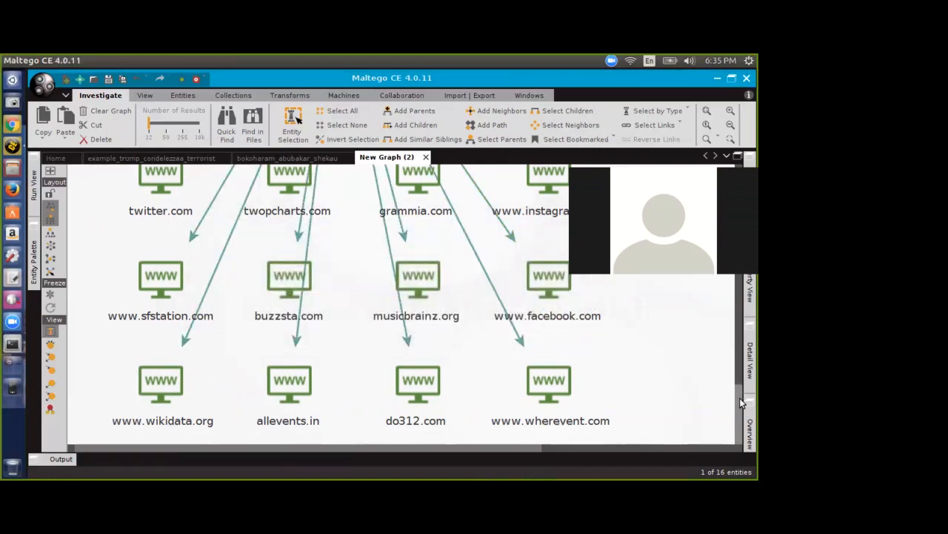
{"action": "left_click_drag", "start_coordinate": [736, 402], "coordinate": [735, 381]}
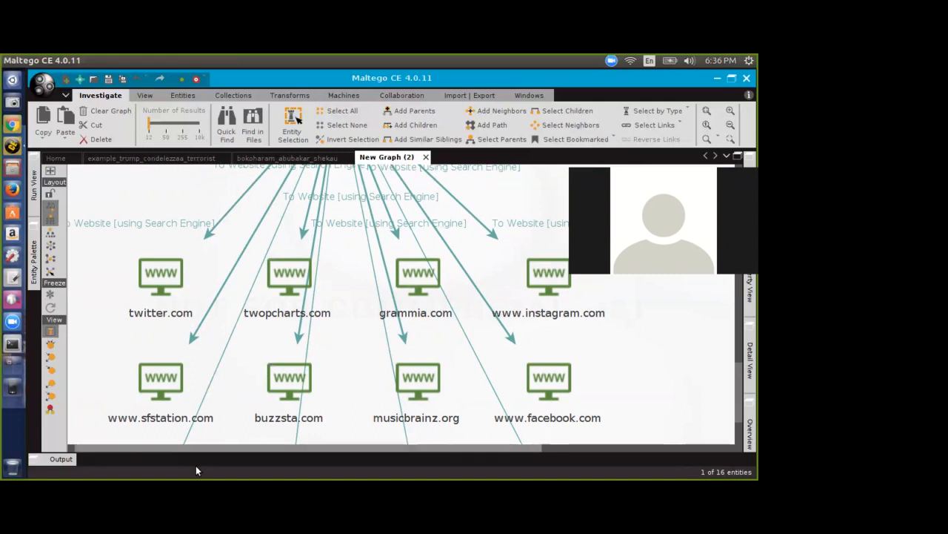
{"action": "left_click_drag", "start_coordinate": [738, 393], "coordinate": [746, 416]}
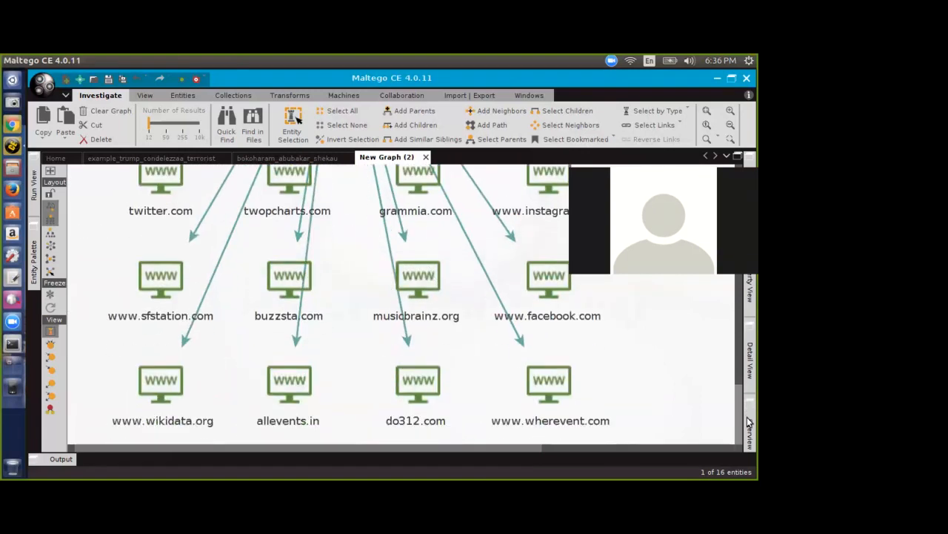
{"action": "scroll", "coordinate": [669, 395], "scroll_direction": "down", "scroll_amount": 3}
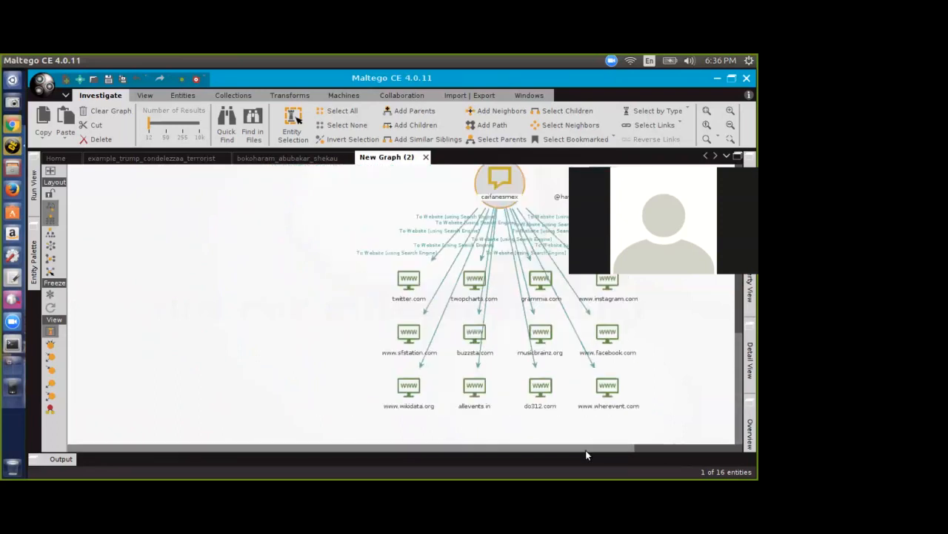
{"action": "left_click_drag", "start_coordinate": [587, 448], "coordinate": [651, 441]}
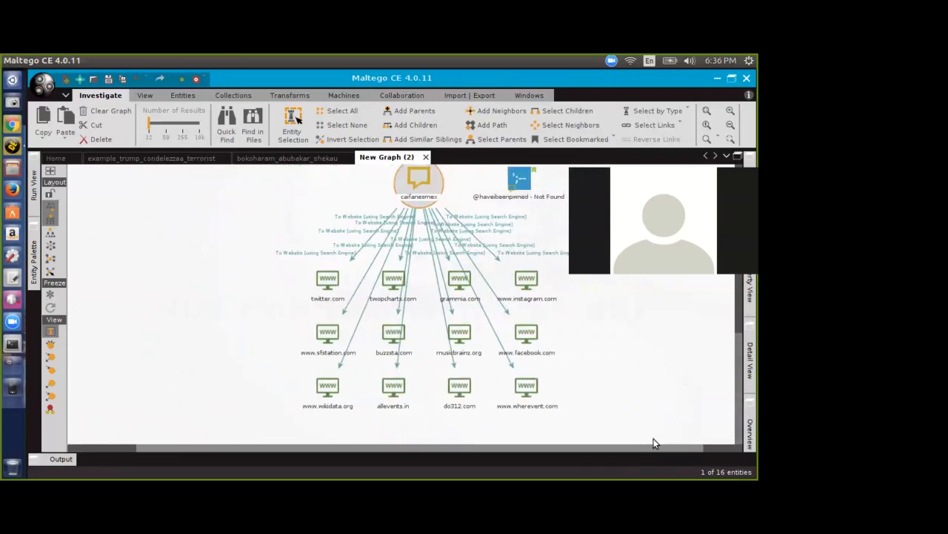
{"action": "scroll", "coordinate": [617, 374], "scroll_direction": "up", "scroll_amount": 2}
{"action": "scroll", "coordinate": [615, 383], "scroll_direction": "up", "scroll_amount": 1}
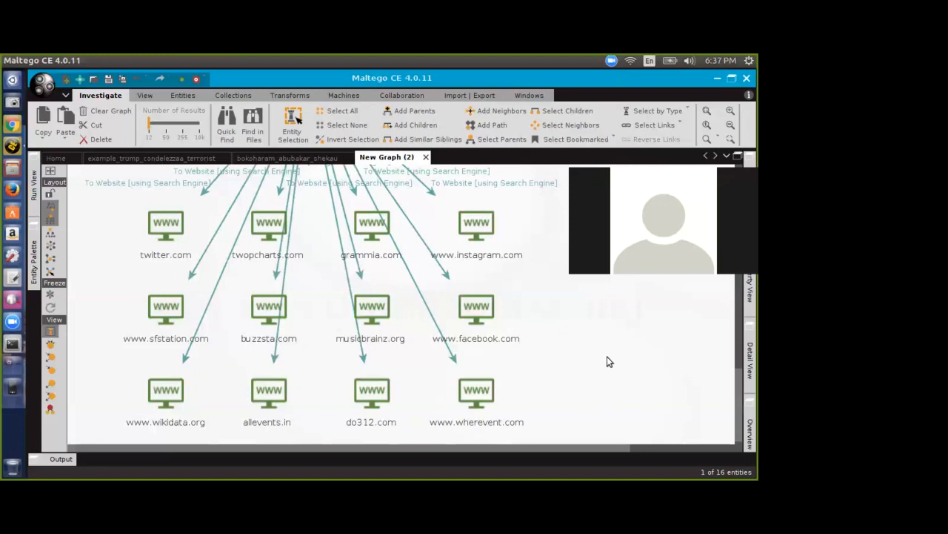
{"action": "mouse_move", "coordinate": [735, 402]}
{"action": "left_mouse_down"}
{"action": "mouse_move", "coordinate": [731, 366]}
{"action": "mouse_move", "coordinate": [732, 402]}
{"action": "left_mouse_up"}
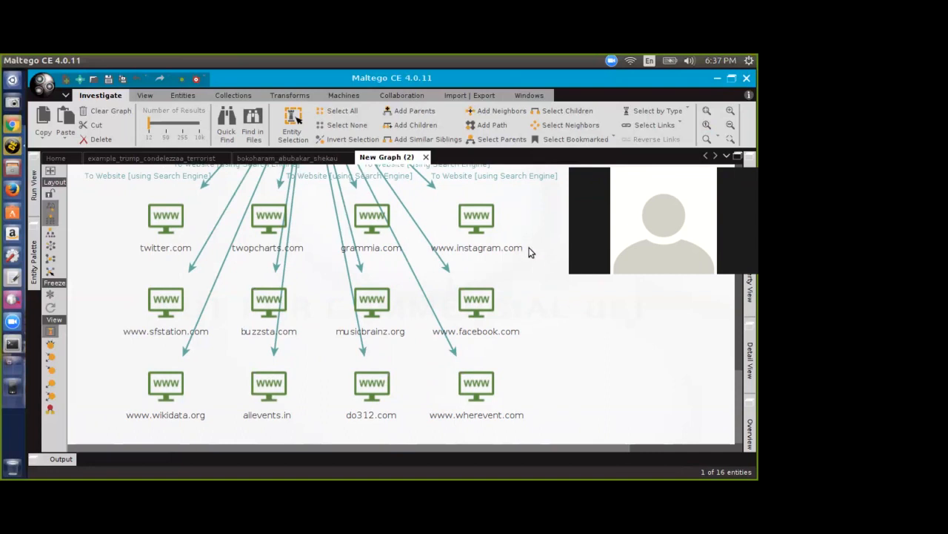
{"action": "left_click", "coordinate": [478, 220]}
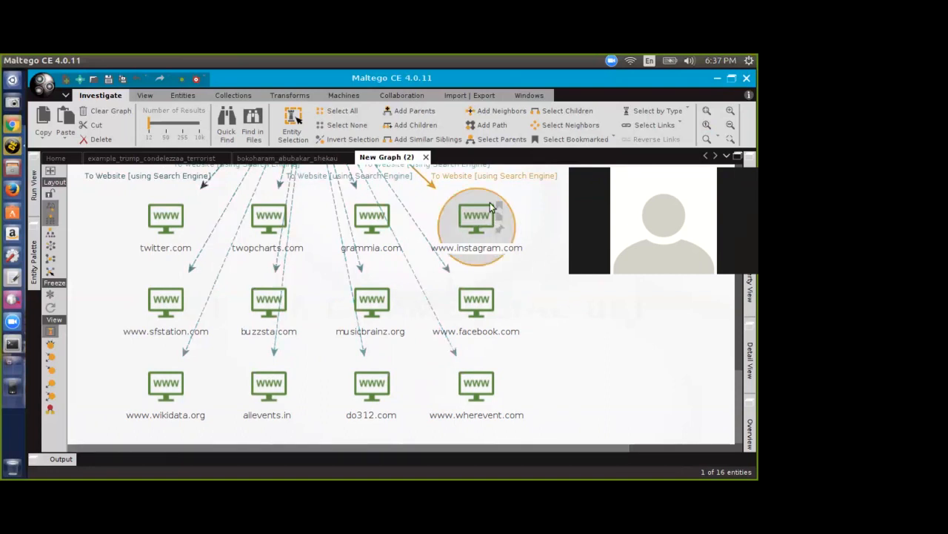
{"action": "double_click", "coordinate": [522, 222]}
{"action": "left_click", "coordinate": [318, 126]}
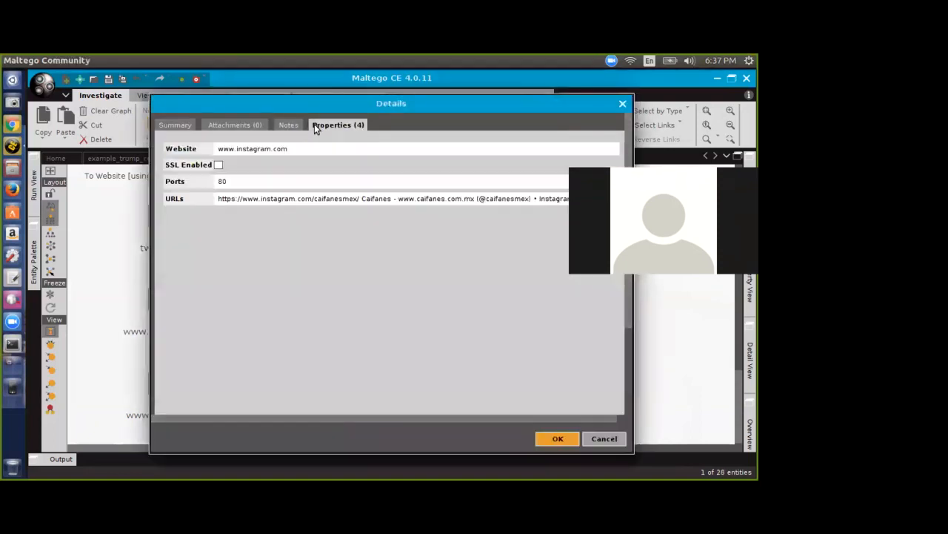
{"action": "left_click_drag", "start_coordinate": [358, 199], "coordinate": [213, 194]}
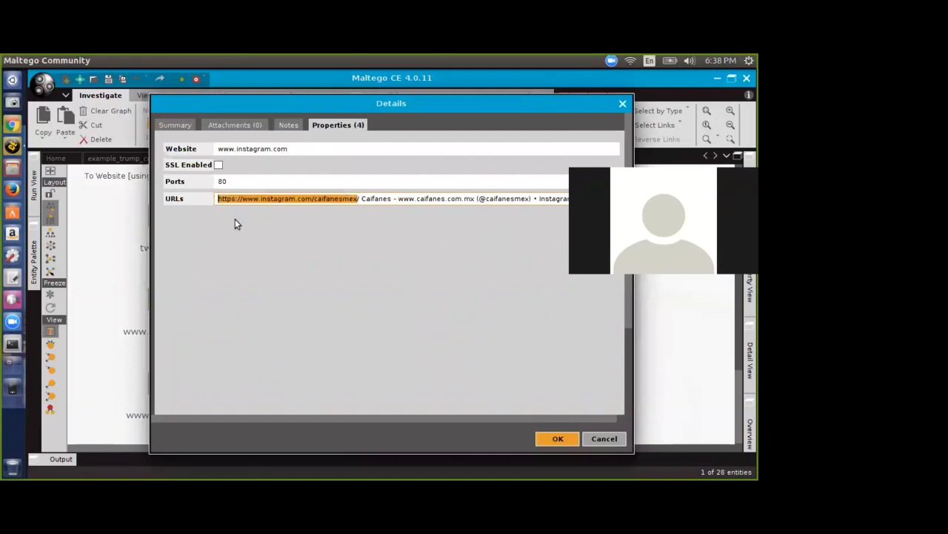
{"action": "left_click", "coordinate": [605, 438]}
{"action": "right_click", "coordinate": [480, 222]}
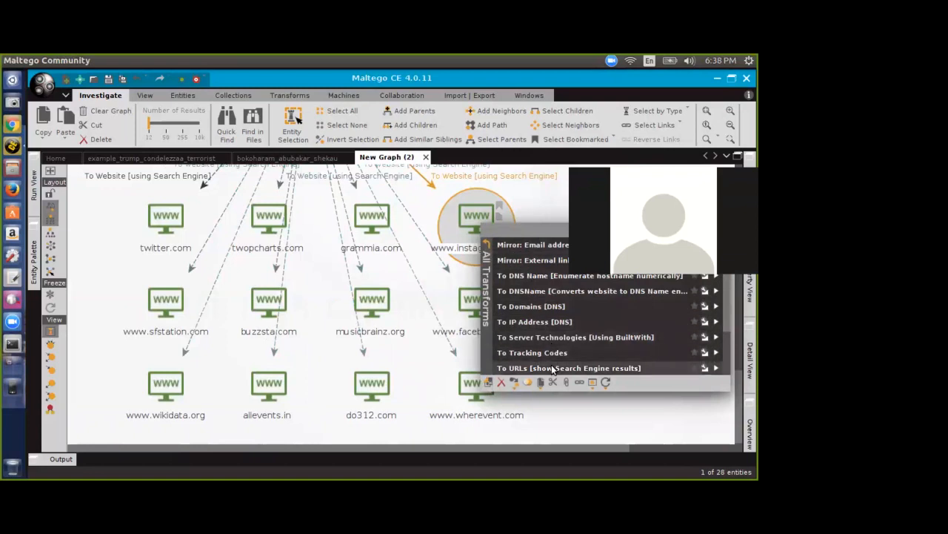
{"action": "scroll", "coordinate": [530, 259], "scroll_direction": "down", "scroll_amount": 3}
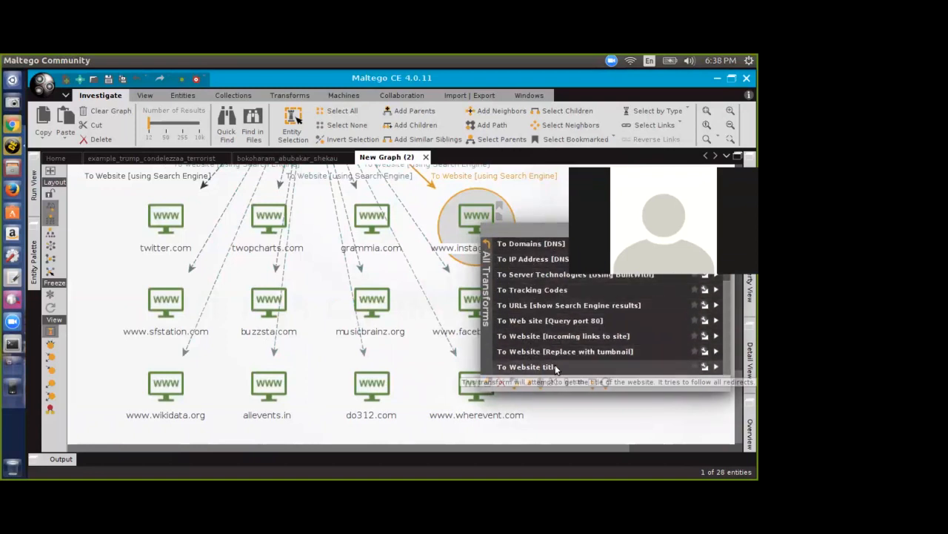
{"action": "left_click", "coordinate": [556, 367]}
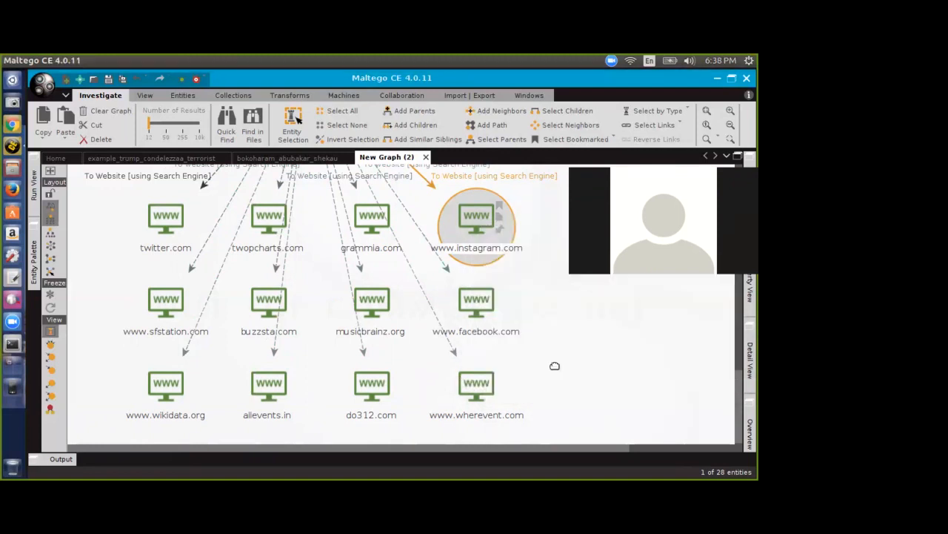
{"action": "right_click", "coordinate": [478, 220]}
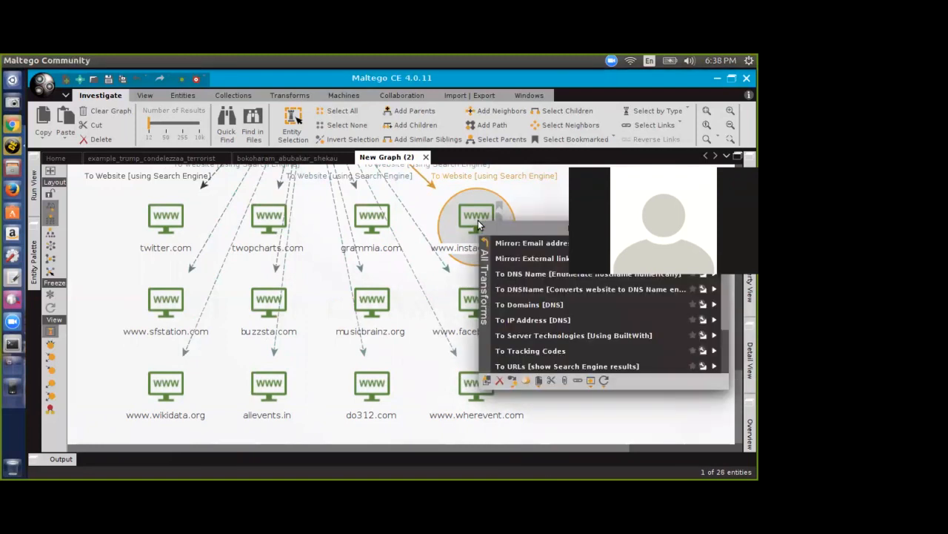
{"action": "left_click", "coordinate": [541, 334]}
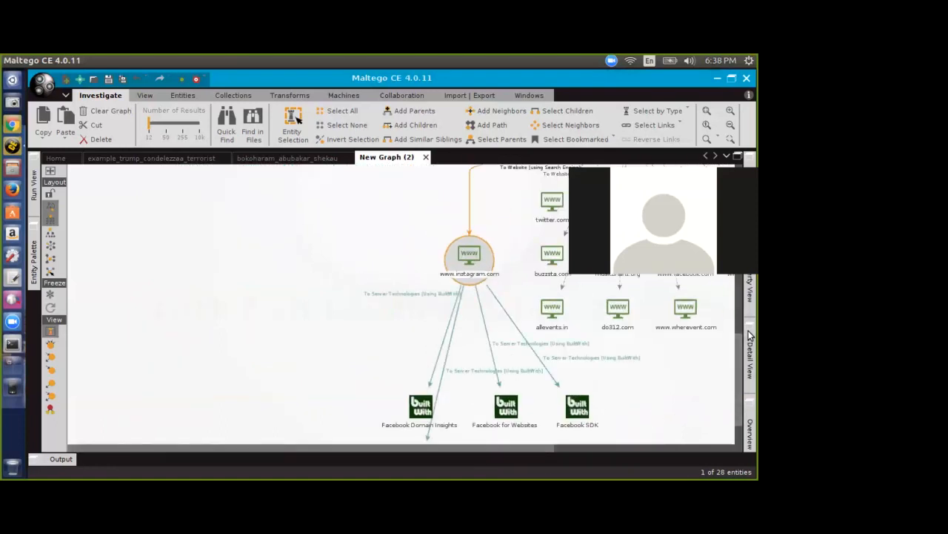
{"action": "mouse_move", "coordinate": [741, 351]}
{"action": "left_mouse_down"}
{"action": "mouse_move", "coordinate": [743, 375]}
{"action": "mouse_move", "coordinate": [742, 358]}
{"action": "left_mouse_up"}
{"action": "scroll", "coordinate": [615, 316], "scroll_direction": "up", "scroll_amount": 2}
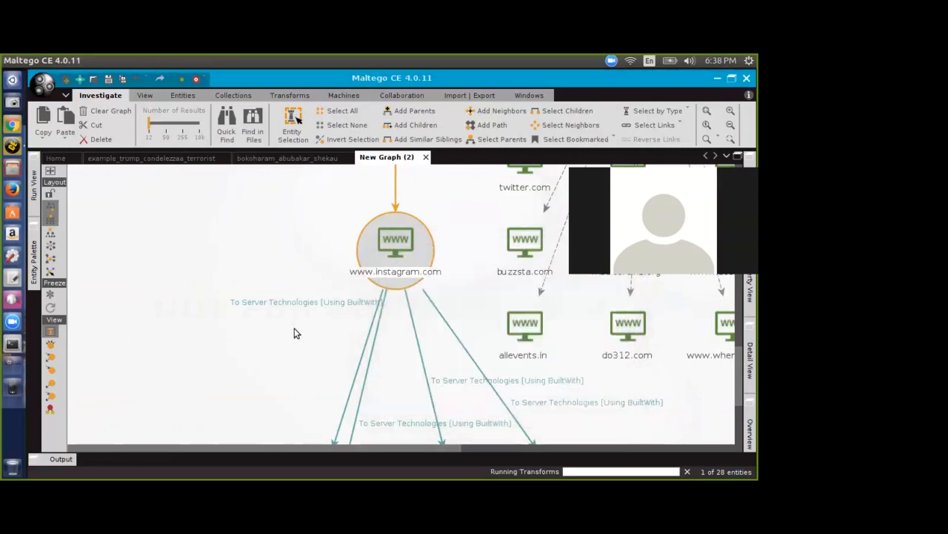
{"action": "right_click", "coordinate": [387, 246]}
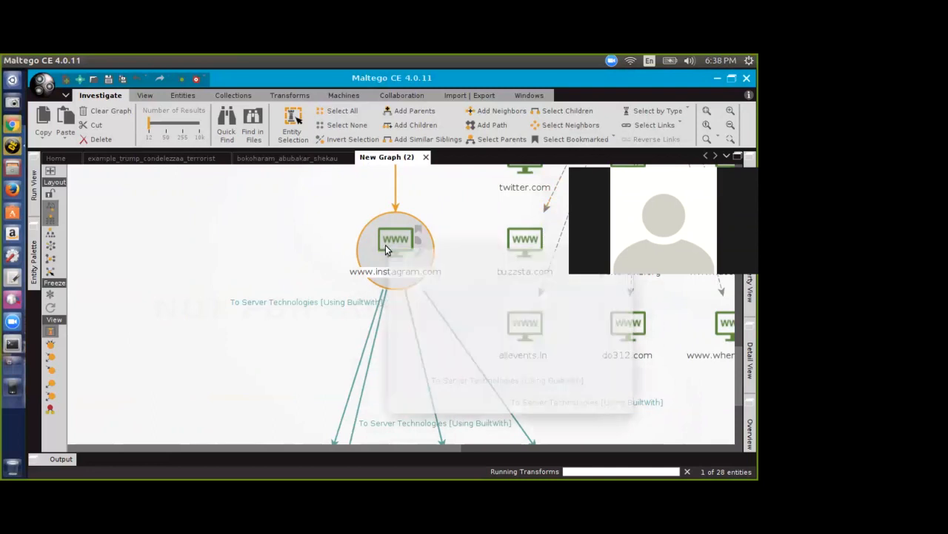
{"action": "left_click", "coordinate": [438, 280]}
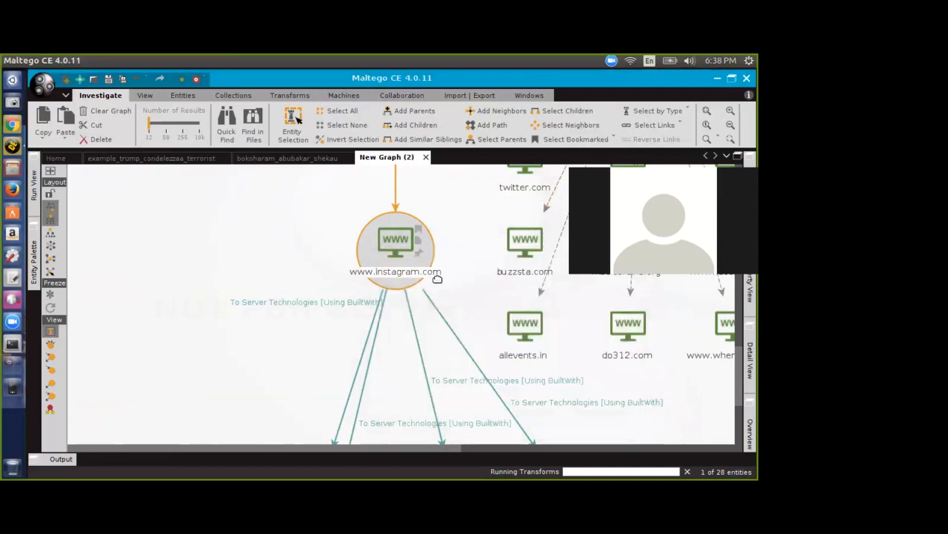
{"action": "right_click", "coordinate": [411, 245]}
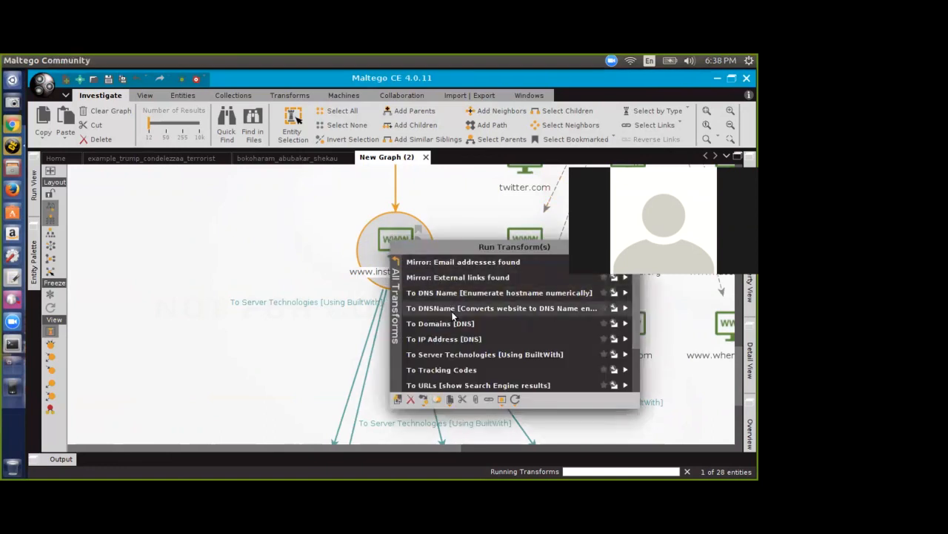
{"action": "scroll", "coordinate": [468, 336], "scroll_direction": "down", "scroll_amount": 4}
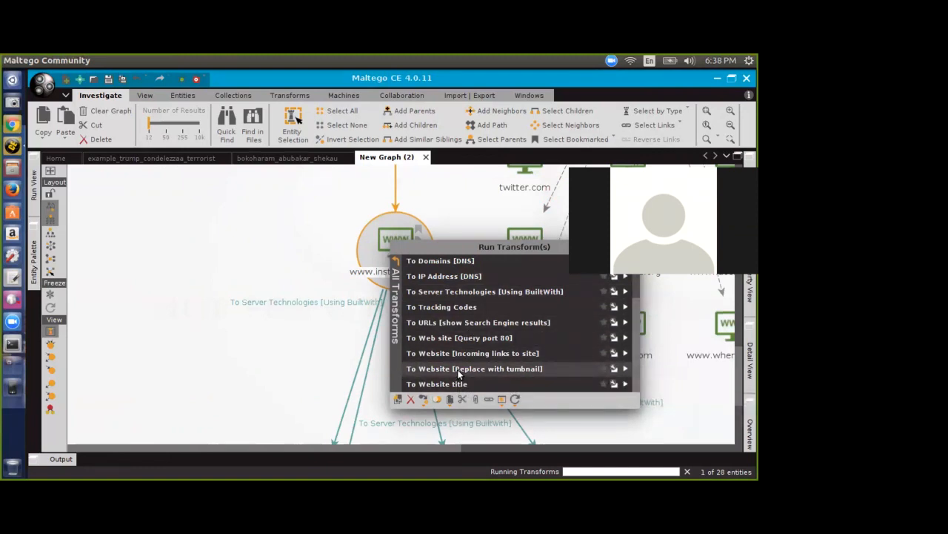
{"action": "left_click", "coordinate": [458, 373]}
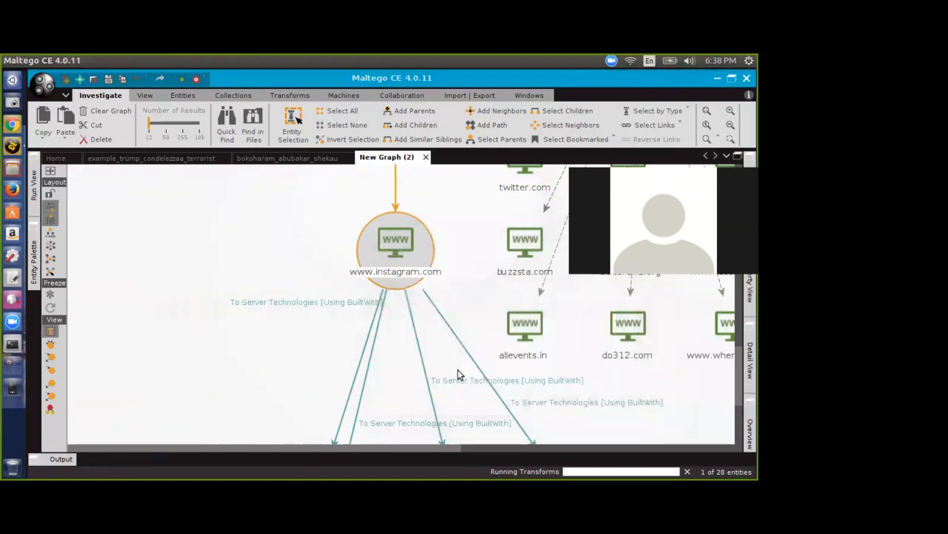
{"action": "right_click", "coordinate": [406, 240]}
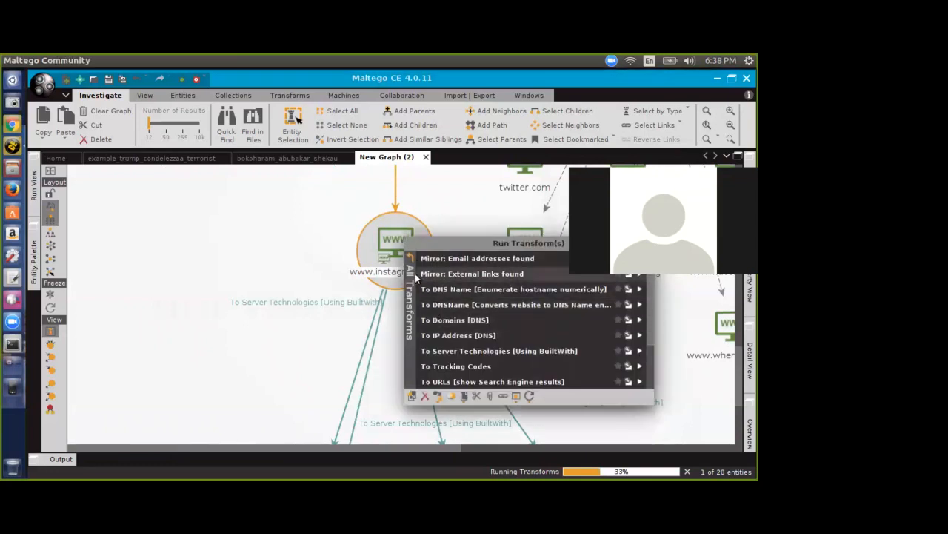
{"action": "left_click", "coordinate": [410, 282]}
{"action": "left_click", "coordinate": [441, 296]}
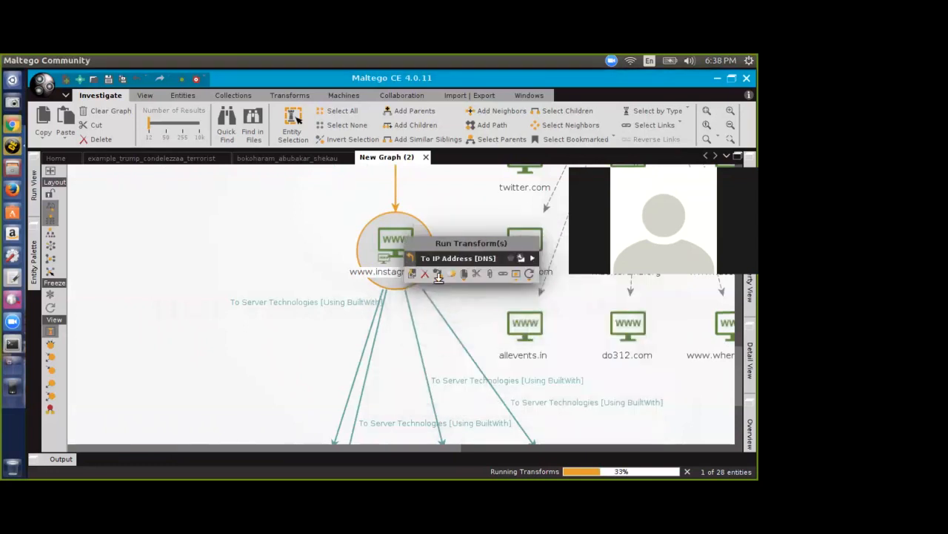
{"action": "left_click", "coordinate": [441, 262]}
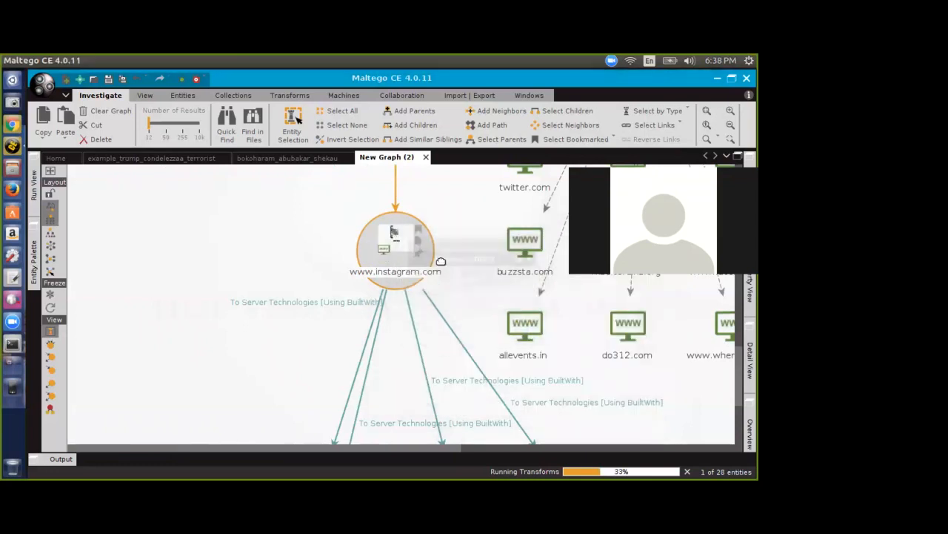
{"action": "left_click", "coordinate": [255, 247]}
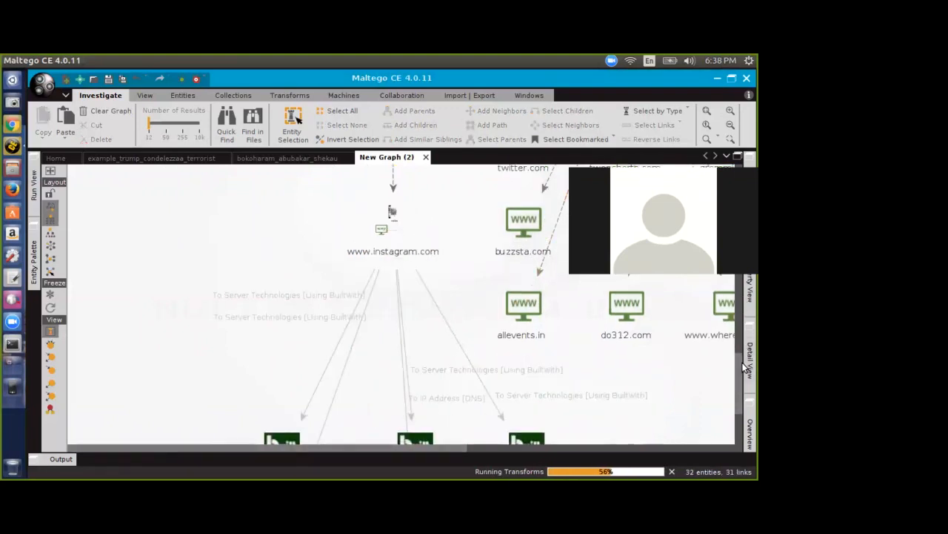
{"action": "left_click_drag", "start_coordinate": [738, 370], "coordinate": [738, 401]}
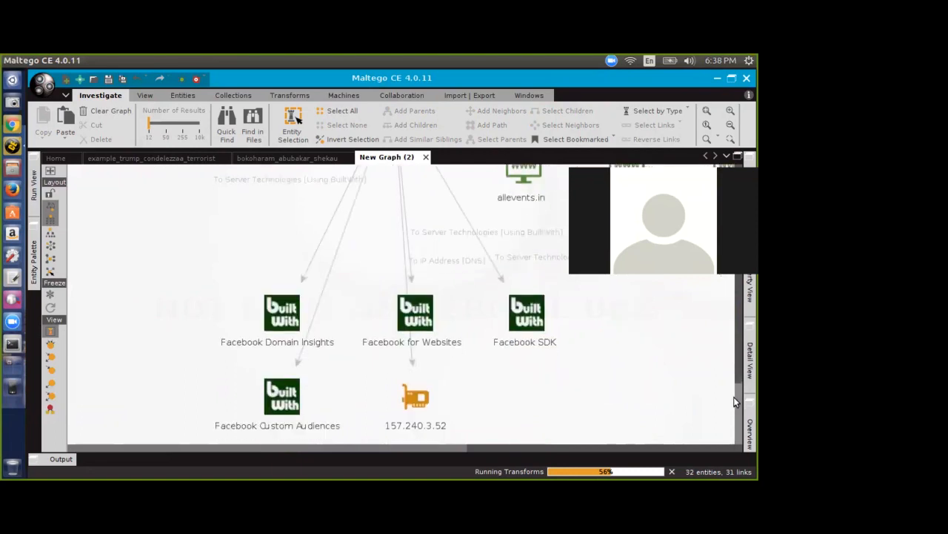
{"action": "left_click", "coordinate": [423, 400]}
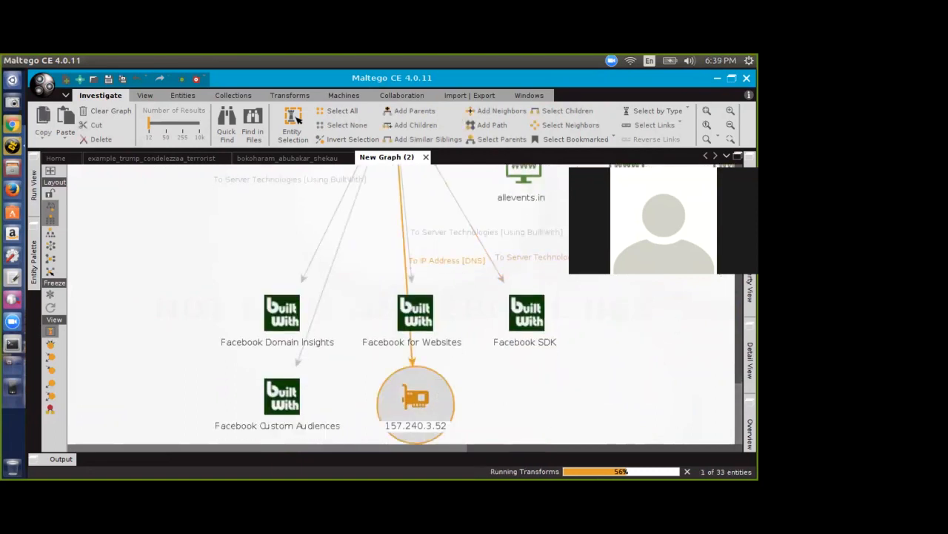
Step: Open a terminal window over the graph, keeping the IP address entity visible, and ping 157.240.3.52
{"action": "key", "text": "ctrl+alt+t"}
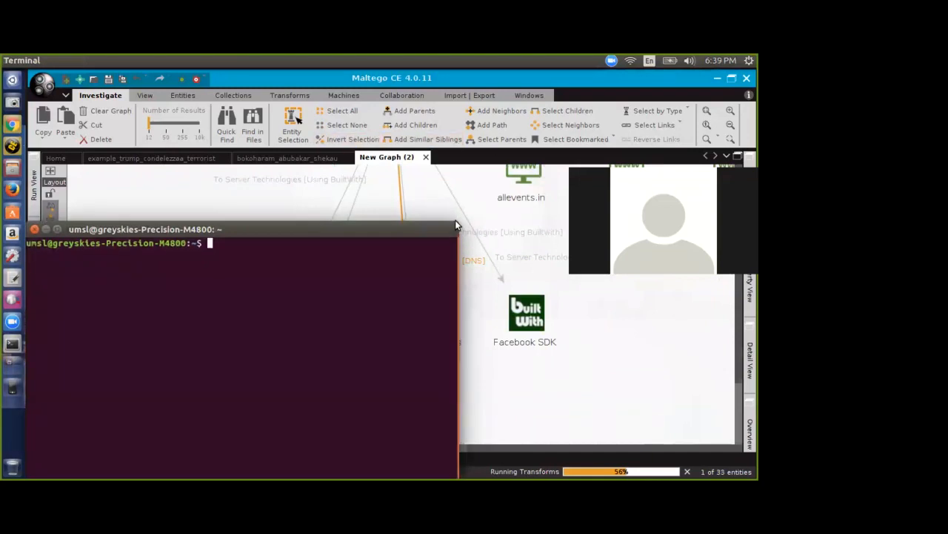
{"action": "left_click_drag", "start_coordinate": [457, 223], "coordinate": [610, 132]}
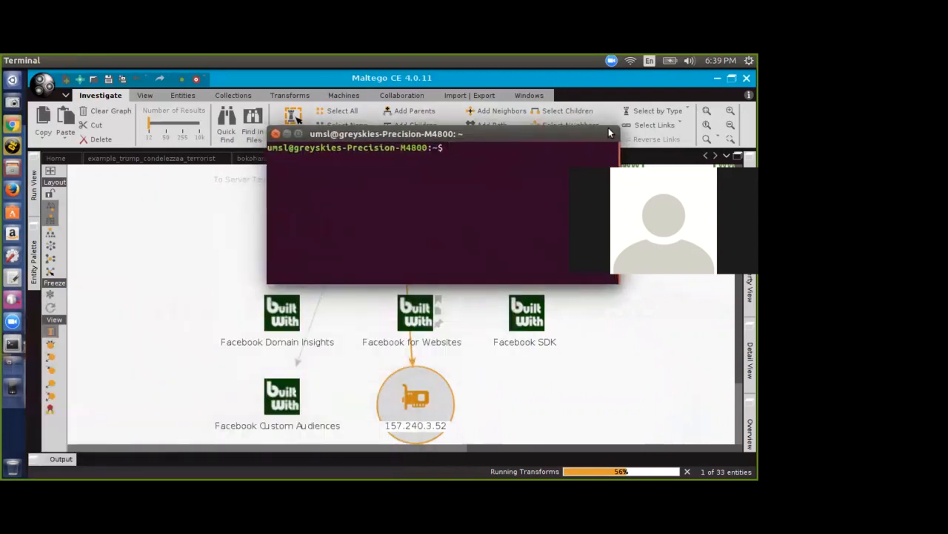
{"action": "type", "text": "ping 154"}
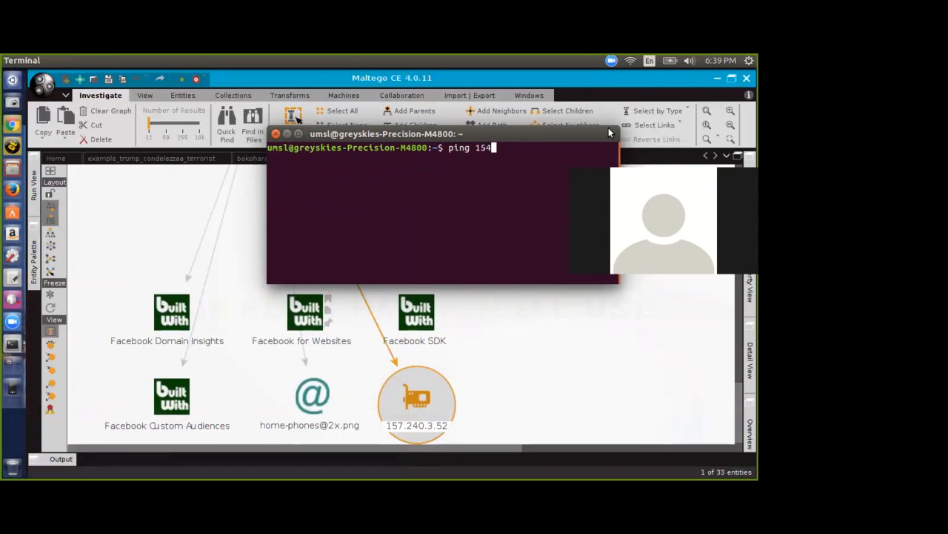
{"action": "key", "text": "BackSpace"}
{"action": "type", "text": "7."}
{"action": "type", "text": "240.5"}
{"action": "key", "text": "BackSpace"}
{"action": "type", "text": "3.52"}
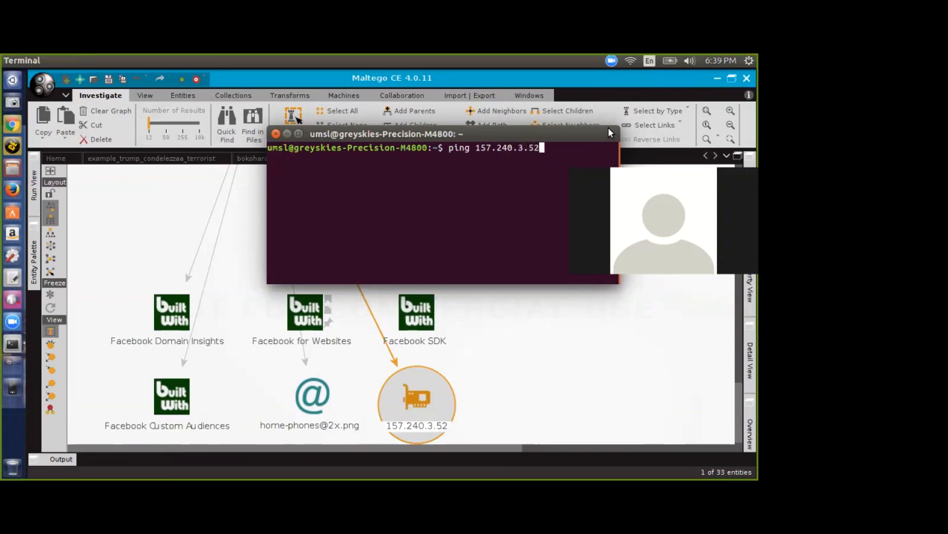
{"action": "key", "text": "Return"}
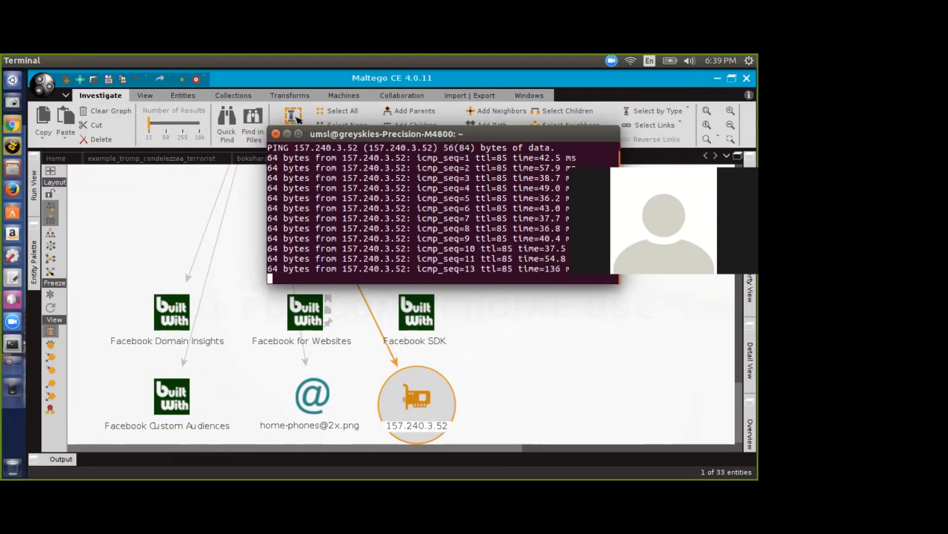
Step: Stop the running ping and highlight the packet statistics line in the terminal output
{"action": "left_click", "coordinate": [637, 185]}
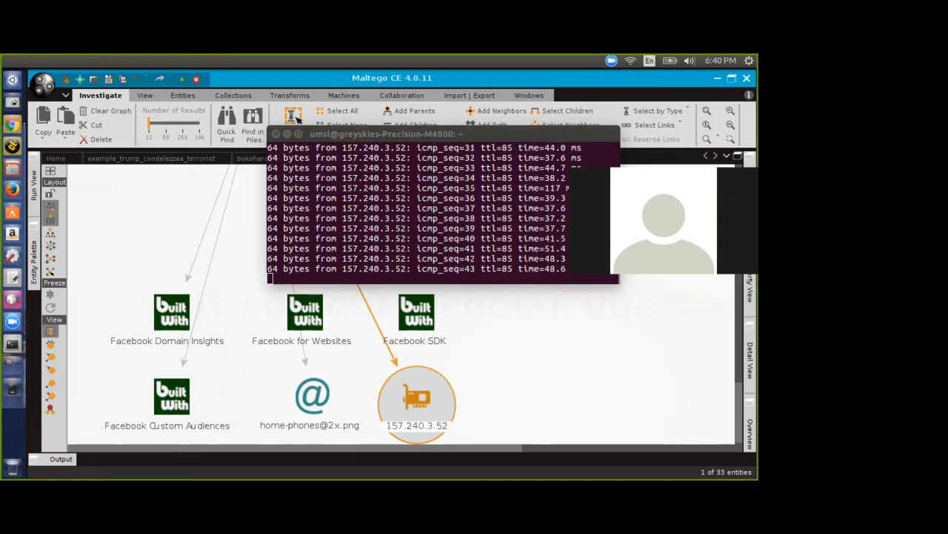
{"action": "left_click", "coordinate": [583, 282]}
{"action": "key", "text": "ctrl+c"}
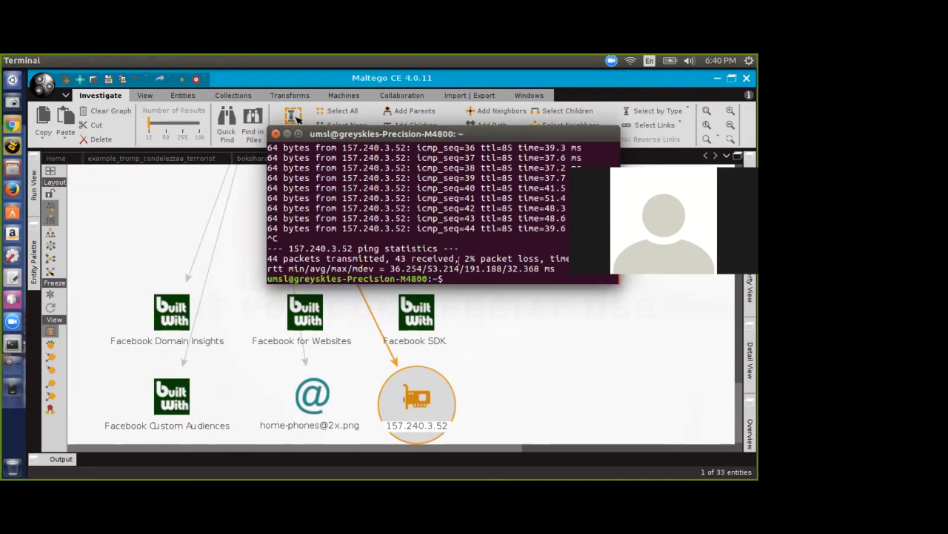
{"action": "left_click_drag", "start_coordinate": [467, 259], "coordinate": [552, 268]}
{"action": "left_click", "coordinate": [548, 268]}
{"action": "triple_click", "coordinate": [542, 259]}
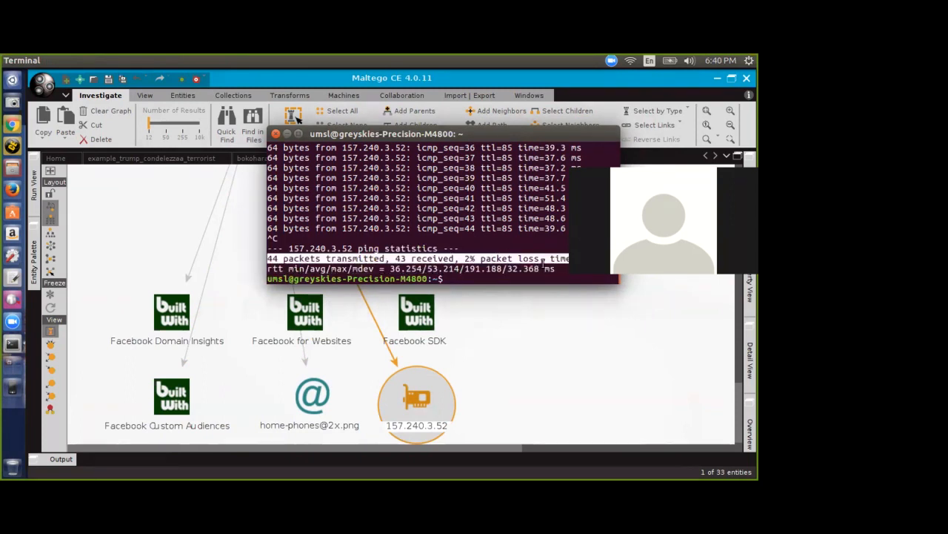
{"action": "left_click", "coordinate": [506, 276]}
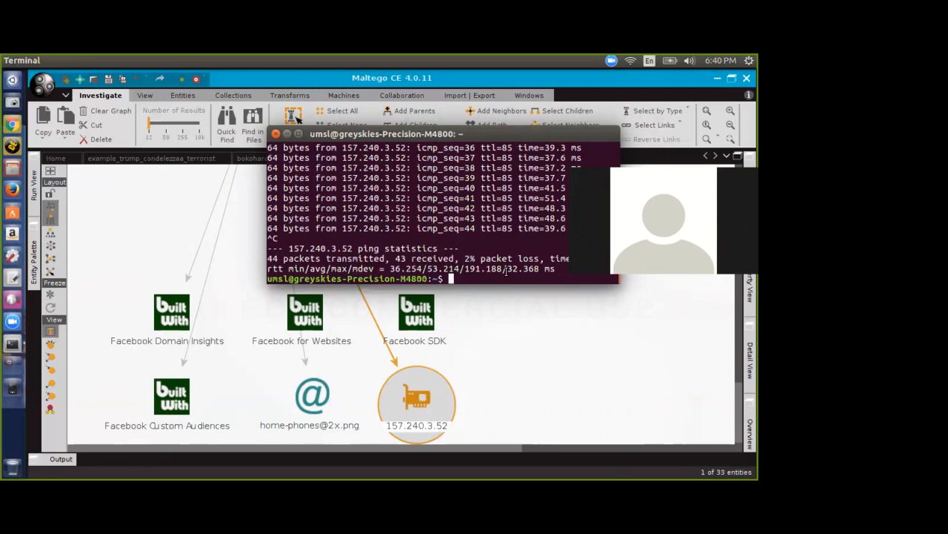
Step: Ping 157.240.3.52 again with the count limited to 6 packets, and exit the terminal
{"action": "type", "text": "ping -c 6 157.240.3.52"}
{"action": "key", "text": "Return"}
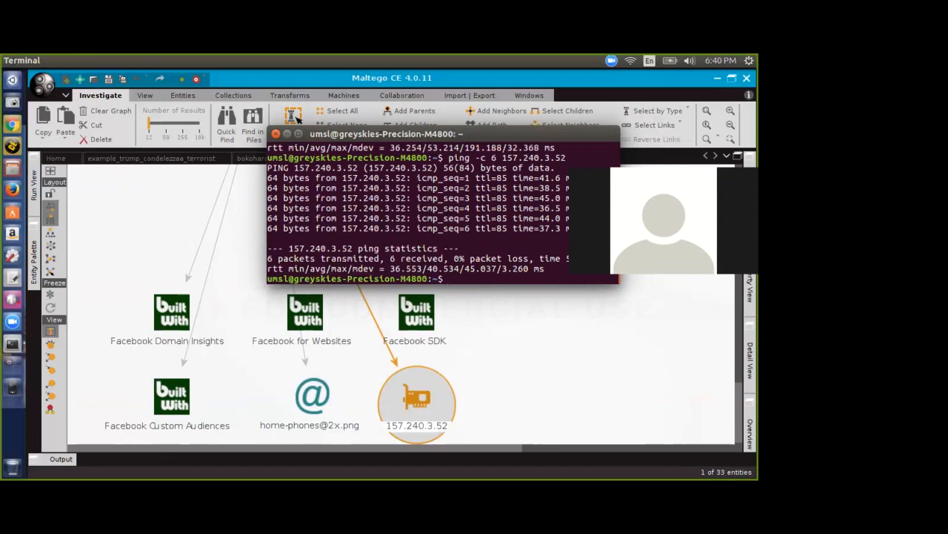
{"action": "type", "text": "exit"}
{"action": "key", "text": "Return"}
Step: Try to run the To Domain [Sharing this MX] transform on the 157.240.3.52 IP address entity
{"action": "scroll", "coordinate": [470, 344], "scroll_direction": "down", "scroll_amount": 2}
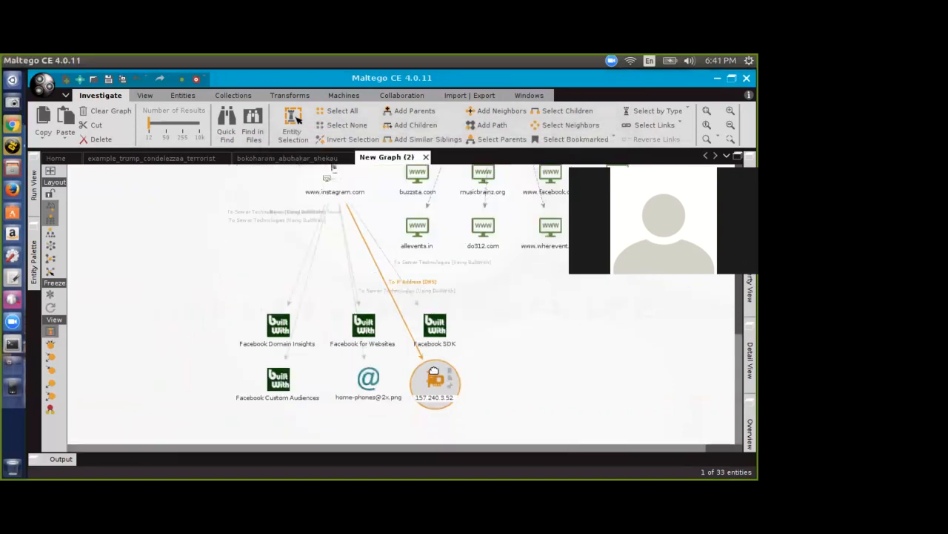
{"action": "scroll", "coordinate": [436, 381], "scroll_direction": "up", "scroll_amount": 3}
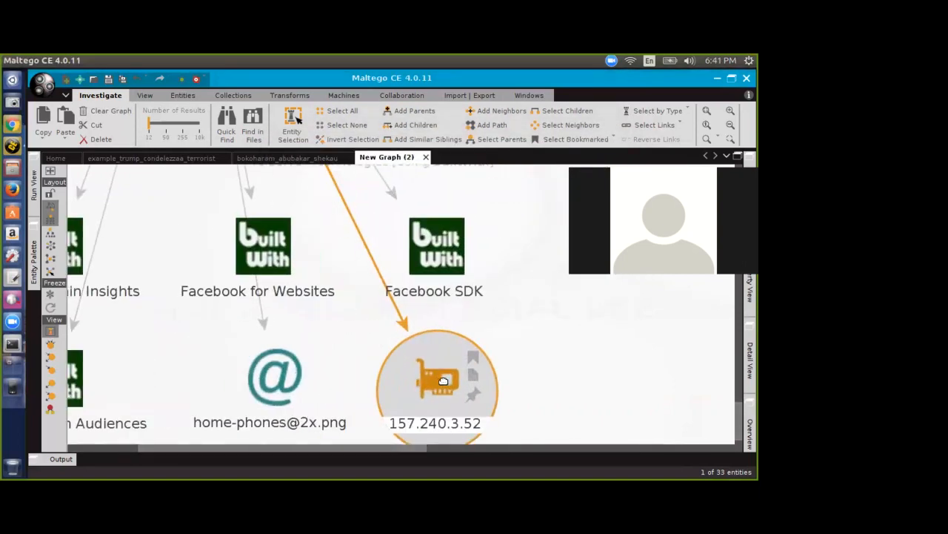
{"action": "right_click", "coordinate": [441, 357]}
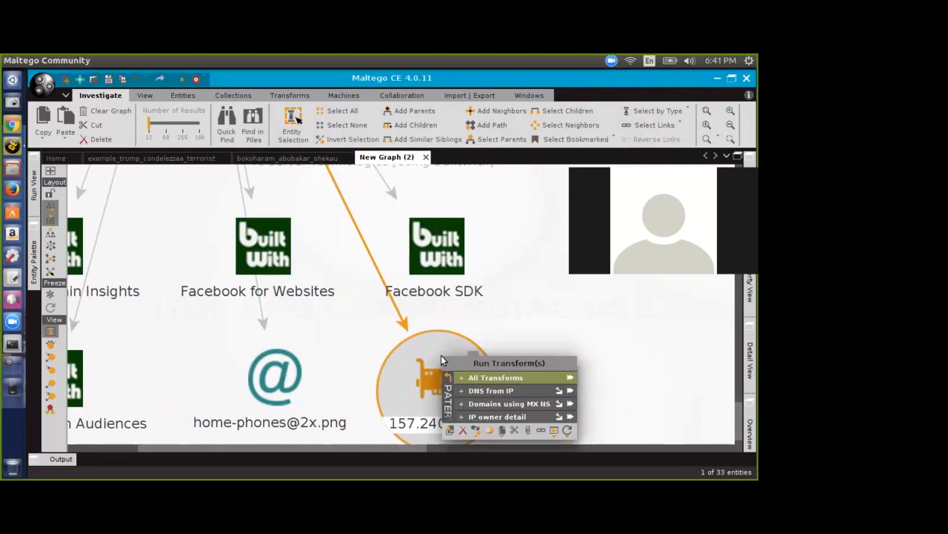
{"action": "left_click", "coordinate": [489, 404]}
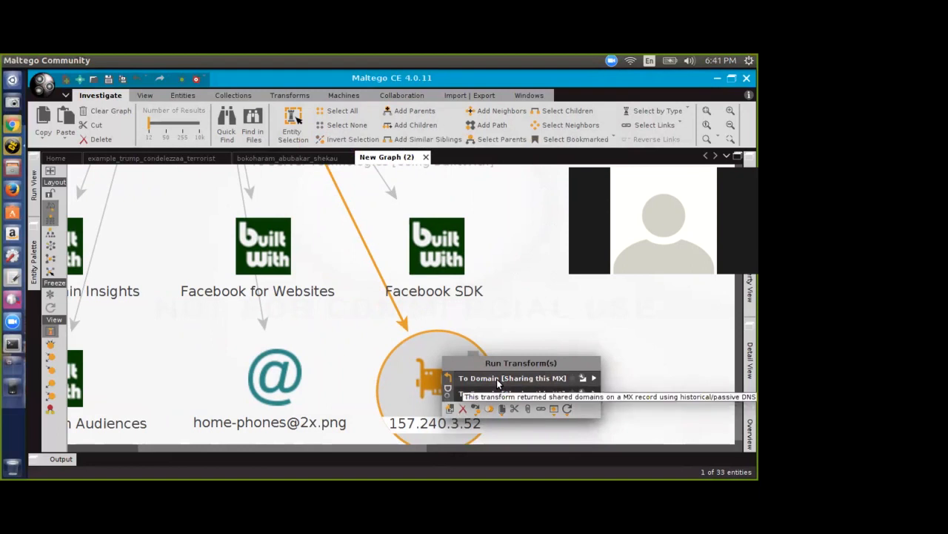
{"action": "left_click", "coordinate": [502, 378]}
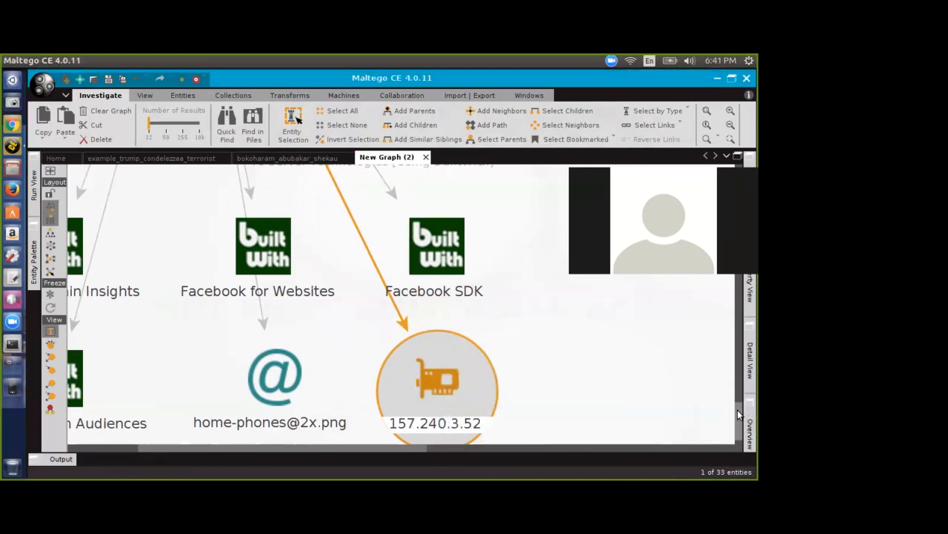
Step: Run the To Location [city, country] transform on the 157.240.3.52 entity, accepting its disclaimer, and view the new link
{"action": "right_click", "coordinate": [448, 321]}
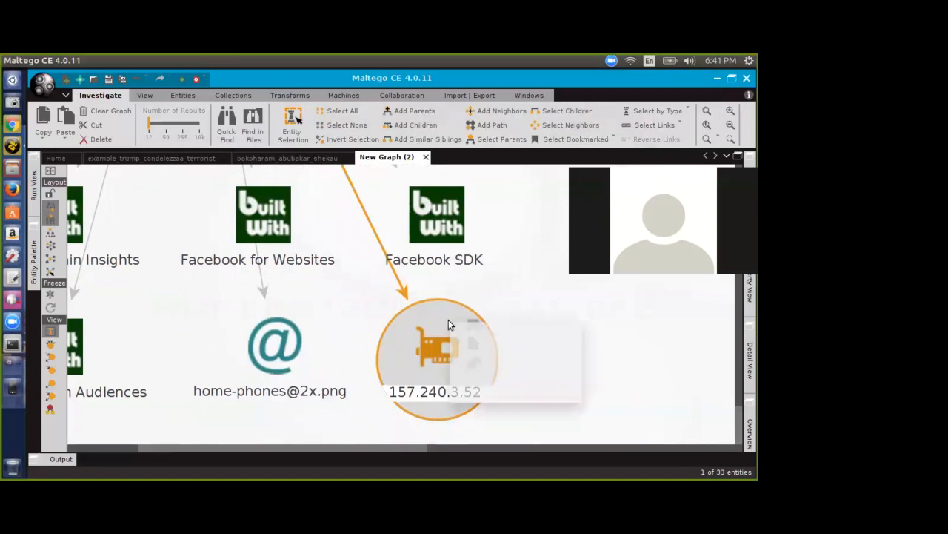
{"action": "left_click", "coordinate": [495, 380]}
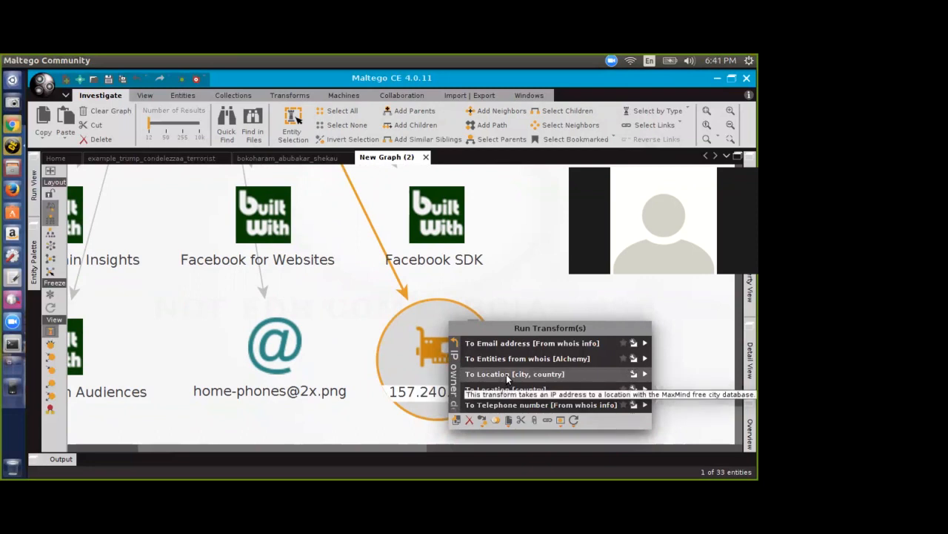
{"action": "left_click", "coordinate": [502, 375]}
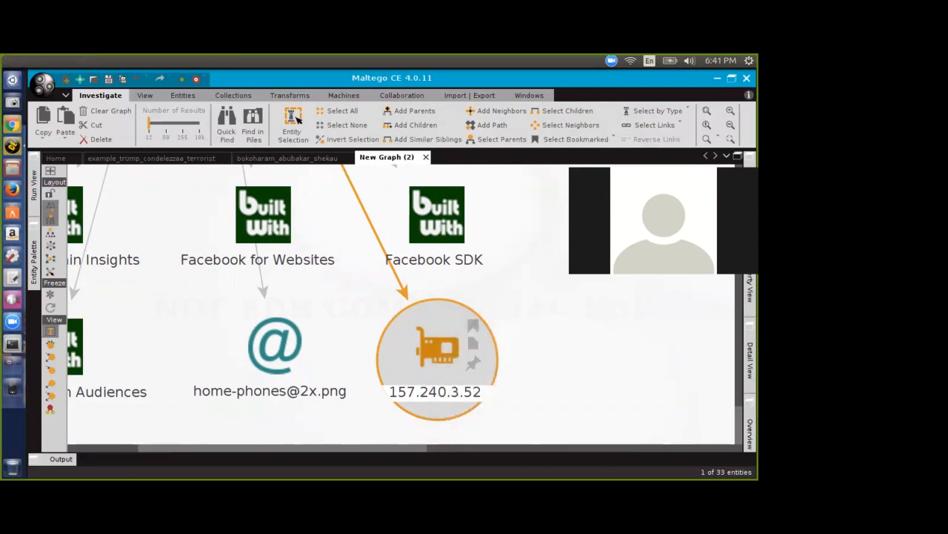
{"action": "left_click_drag", "start_coordinate": [498, 266], "coordinate": [446, 155]}
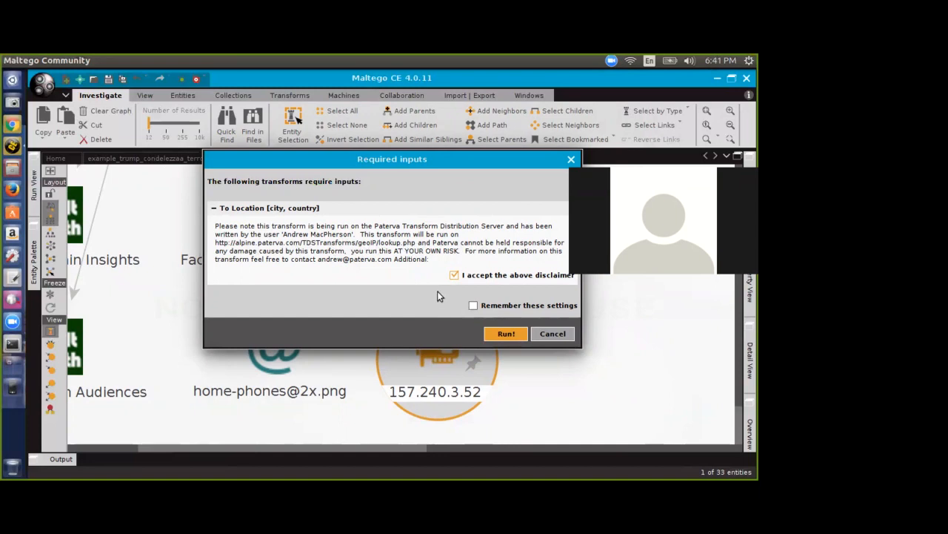
{"action": "left_click", "coordinate": [503, 334]}
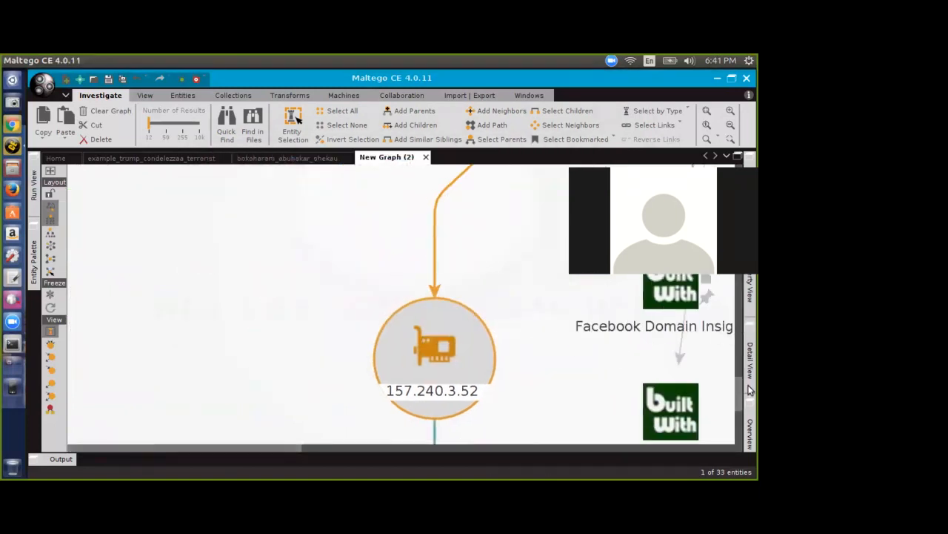
{"action": "mouse_move", "coordinate": [739, 392]}
{"action": "left_mouse_down"}
{"action": "mouse_move", "coordinate": [733, 435]}
{"action": "mouse_move", "coordinate": [733, 402]}
{"action": "left_mouse_up"}
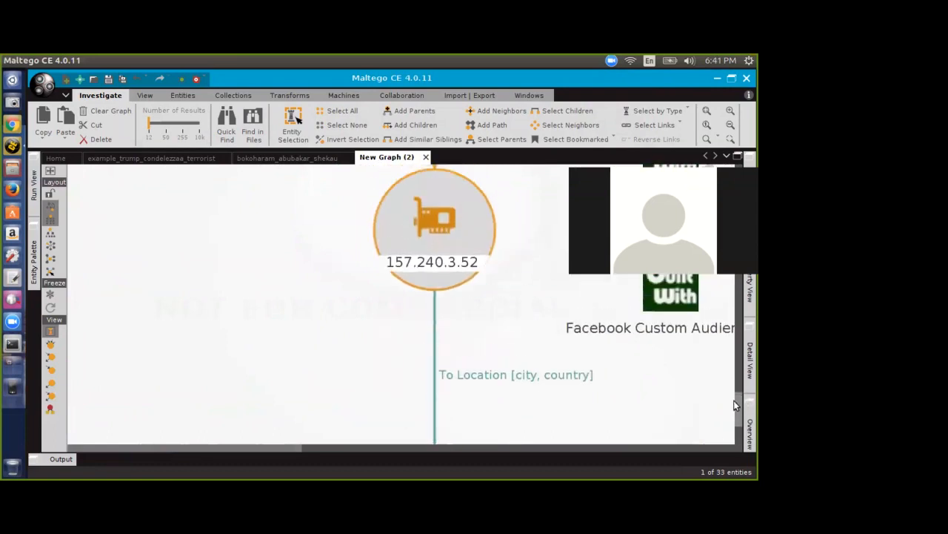
Step: Run the To Email address [From whois info] transform from the IP owner details on the 157.240.3.52 entity
{"action": "right_click", "coordinate": [439, 246]}
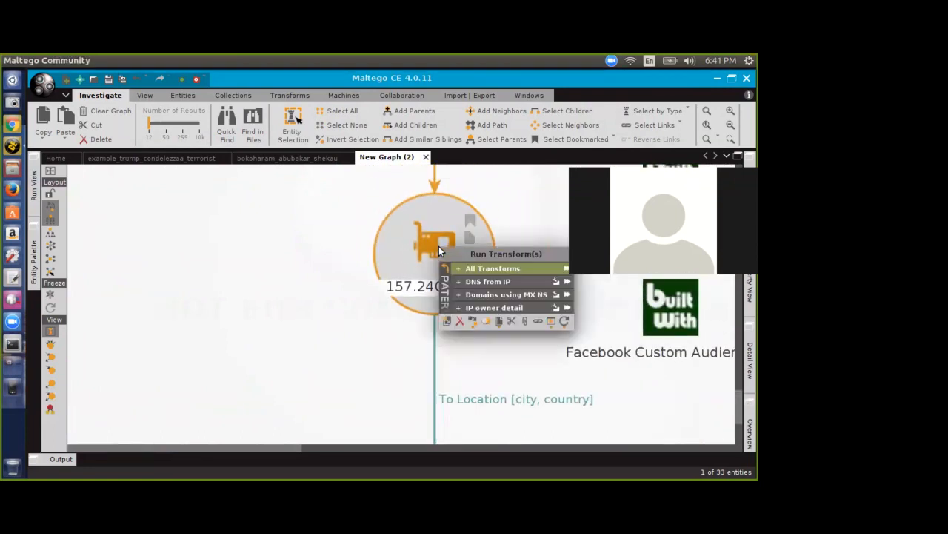
{"action": "left_click", "coordinate": [485, 308]}
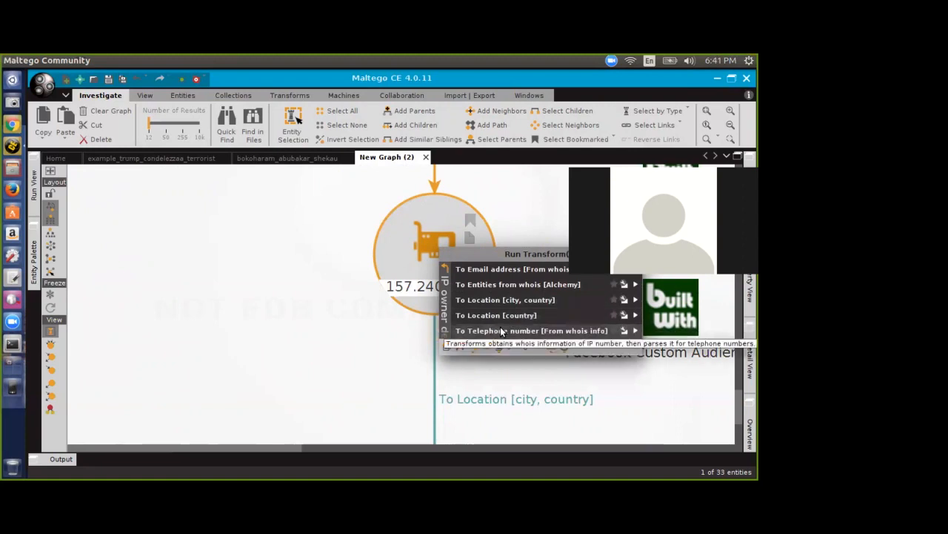
{"action": "left_click", "coordinate": [506, 271]}
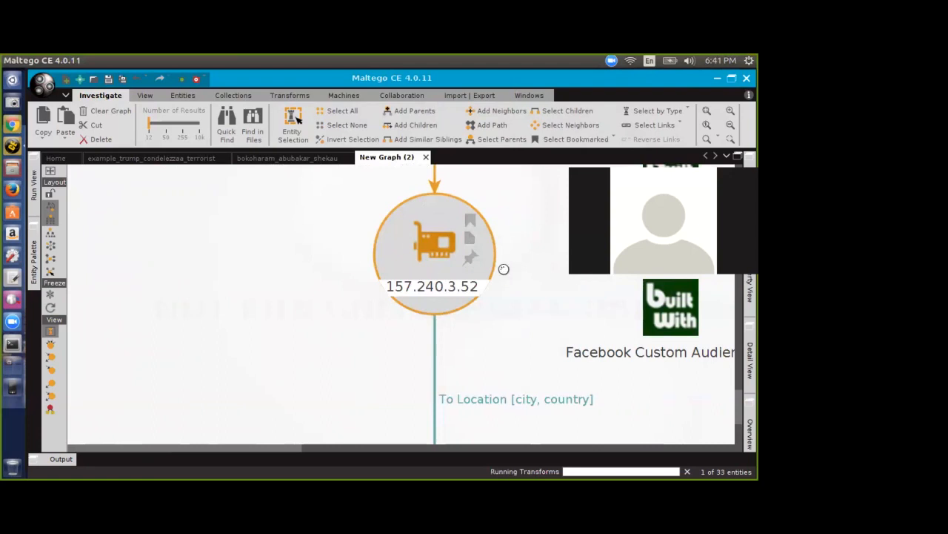
Step: Try to run the Email Alert Message transform on the New York, United States location entity
{"action": "left_click_drag", "start_coordinate": [738, 396], "coordinate": [738, 432]}
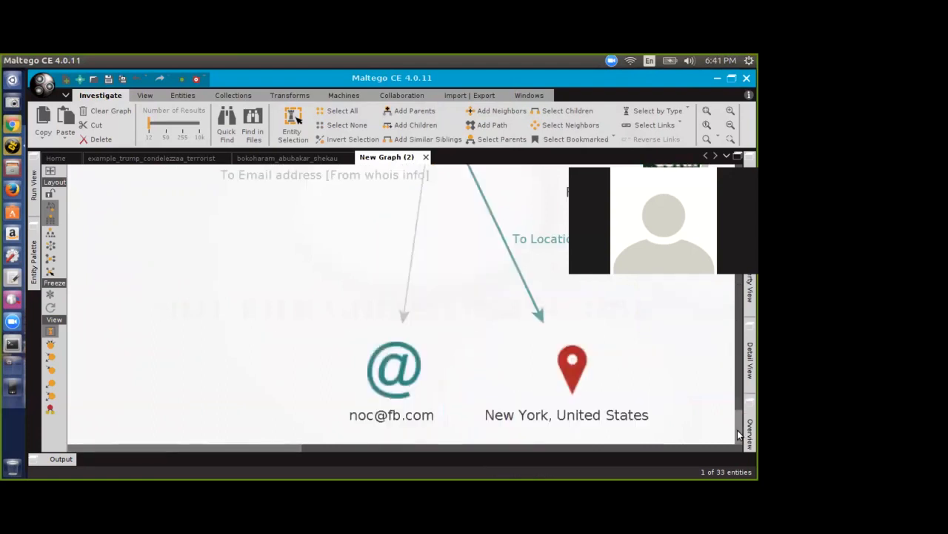
{"action": "left_click", "coordinate": [379, 375]}
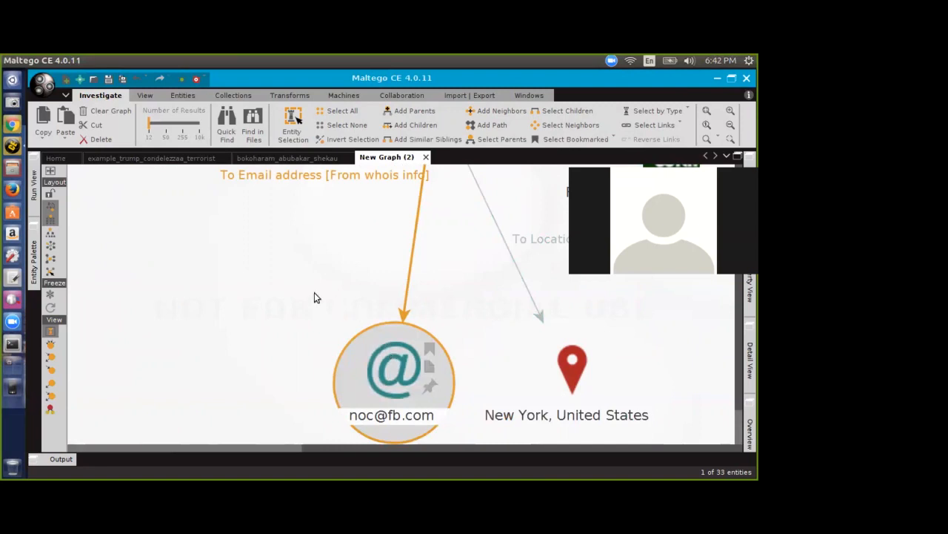
{"action": "left_click", "coordinate": [360, 281]}
{"action": "scroll", "coordinate": [360, 280], "scroll_direction": "down", "scroll_amount": 1}
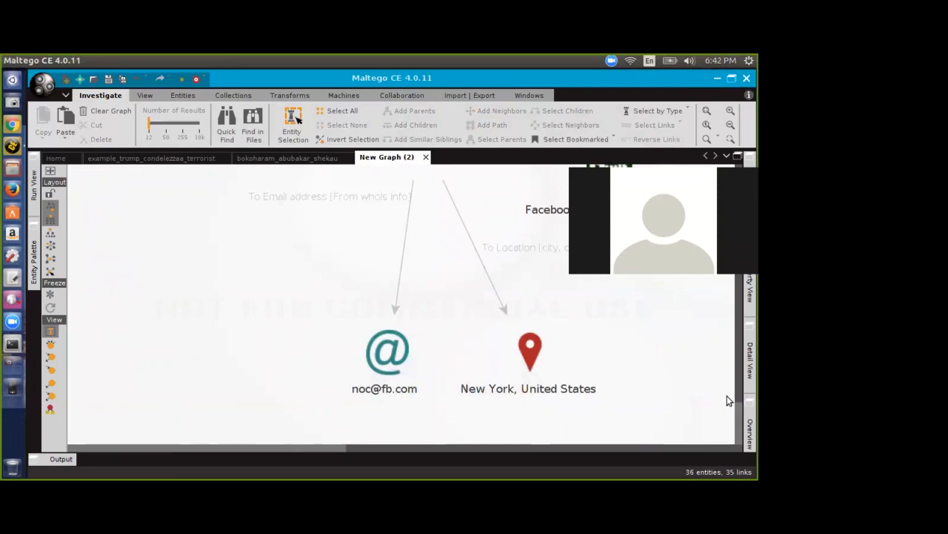
{"action": "mouse_move", "coordinate": [739, 415]}
{"action": "left_mouse_down"}
{"action": "mouse_move", "coordinate": [744, 320]}
{"action": "mouse_move", "coordinate": [733, 416]}
{"action": "left_mouse_up"}
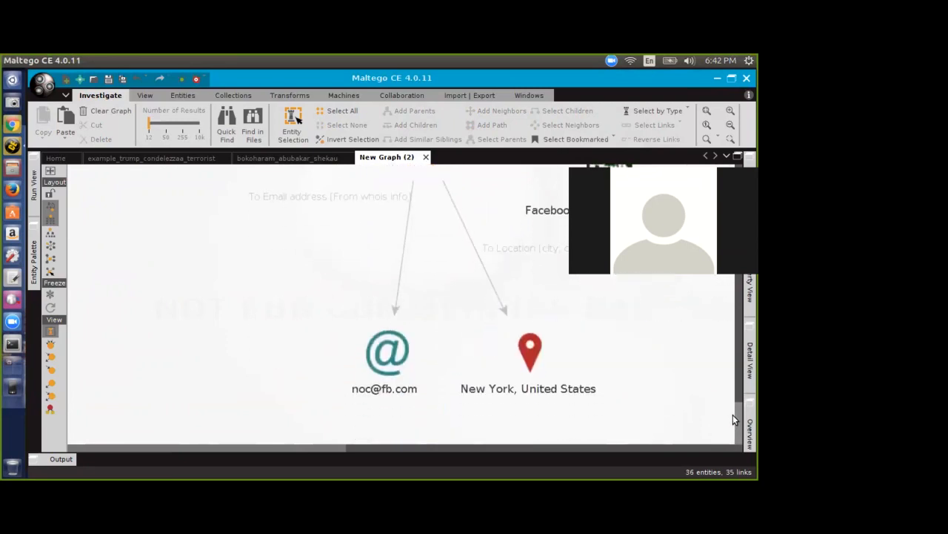
{"action": "left_click", "coordinate": [526, 352]}
{"action": "right_click", "coordinate": [526, 352]}
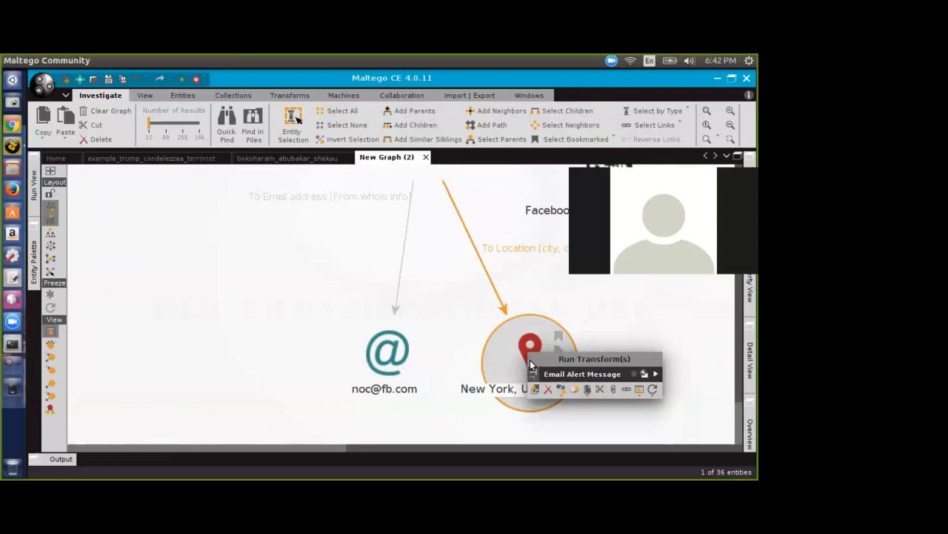
{"action": "left_click", "coordinate": [656, 375]}
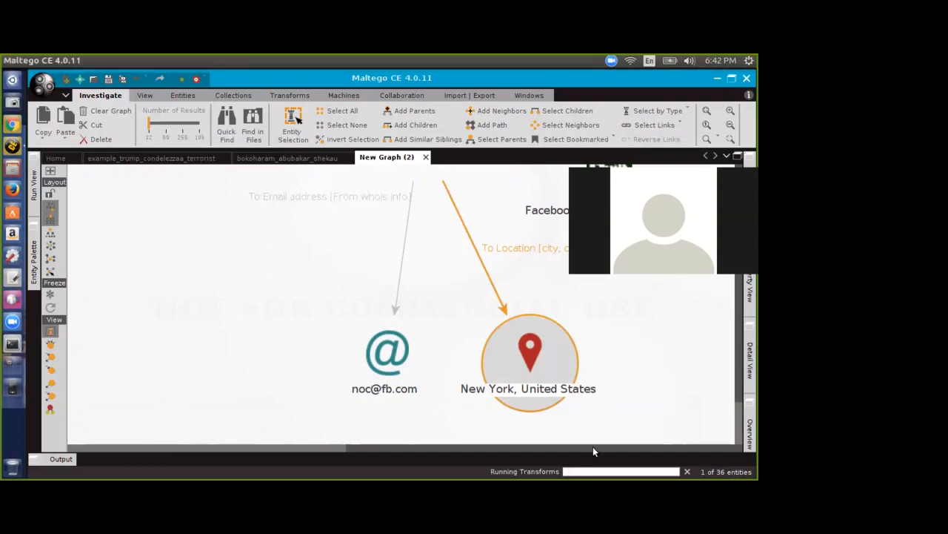
Step: Browse the transforms offered for the whois email address entity, and check its properties in the entity details without changing them
{"action": "left_click", "coordinate": [370, 360]}
{"action": "right_click", "coordinate": [371, 360]}
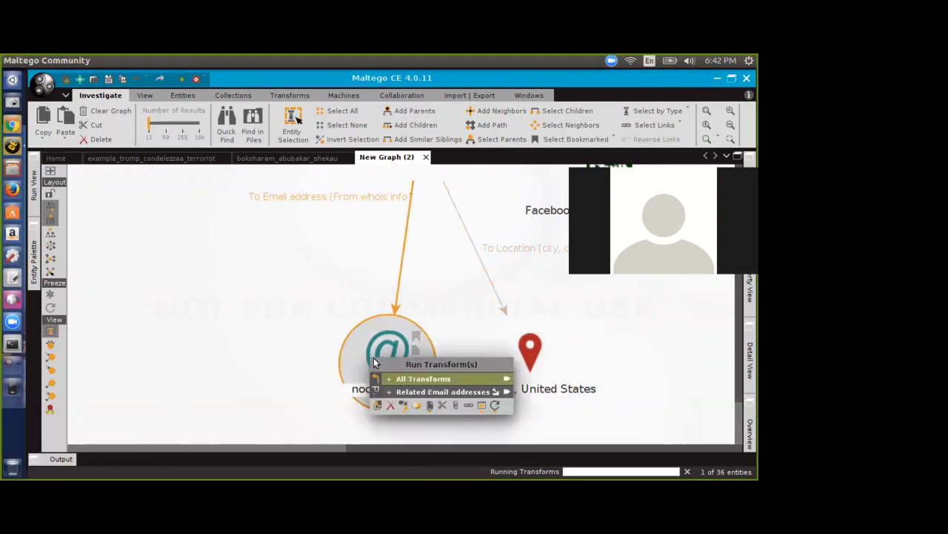
{"action": "left_click", "coordinate": [394, 379]}
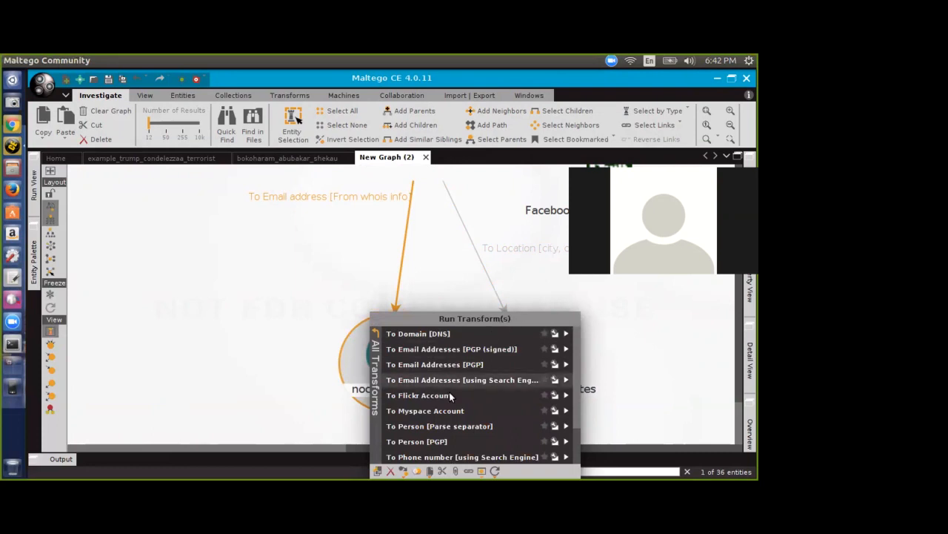
{"action": "scroll", "coordinate": [433, 430], "scroll_direction": "down", "scroll_amount": 1}
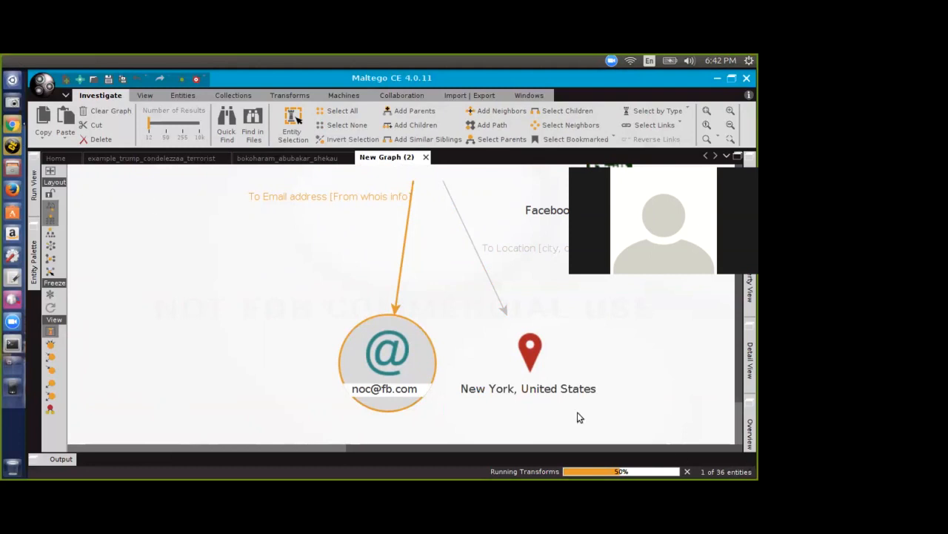
{"action": "double_click", "coordinate": [394, 323]}
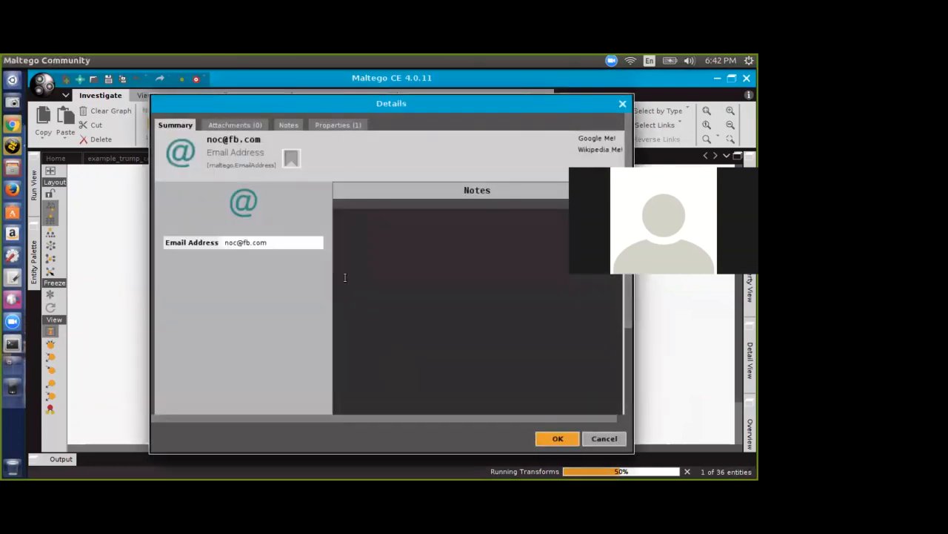
{"action": "left_click", "coordinate": [329, 126]}
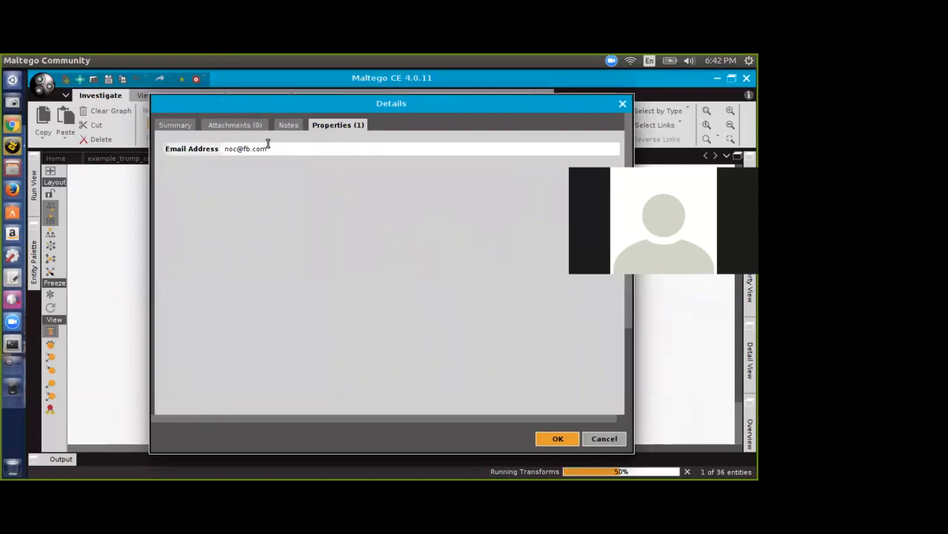
{"action": "left_click", "coordinate": [604, 438]}
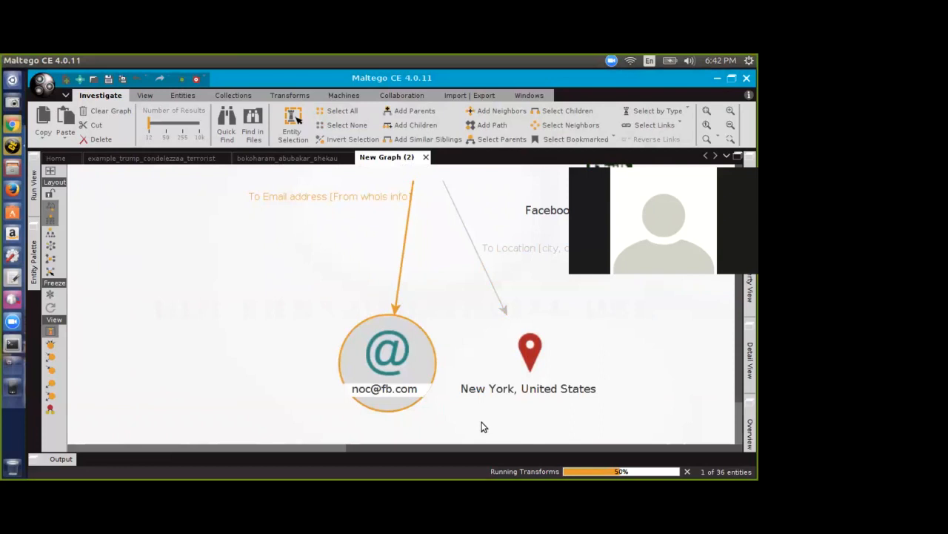
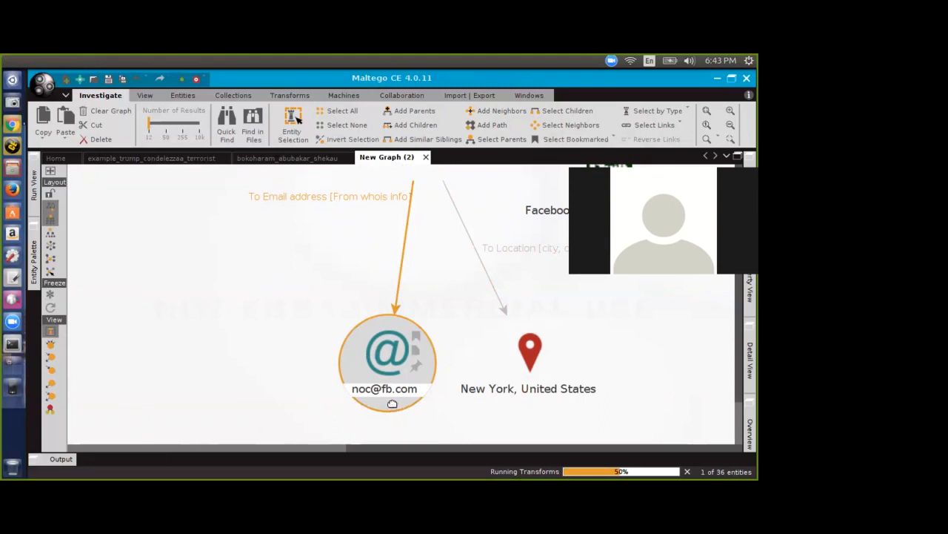
Step: Run the To Website [using Search Engine] transform on the whois email address entity and look over the linked website entities
{"action": "right_click", "coordinate": [375, 358]}
{"action": "left_click", "coordinate": [405, 378]}
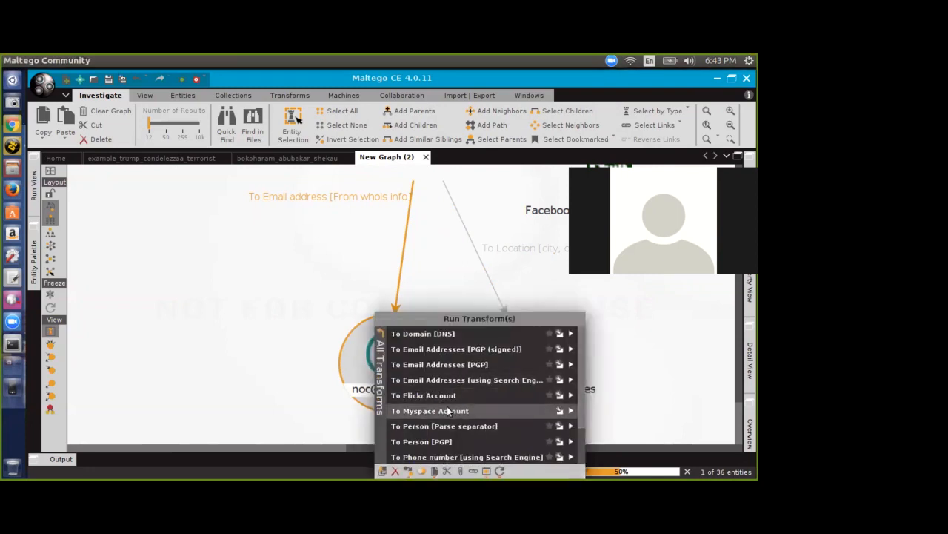
{"action": "scroll", "coordinate": [447, 410], "scroll_direction": "down", "scroll_amount": 3}
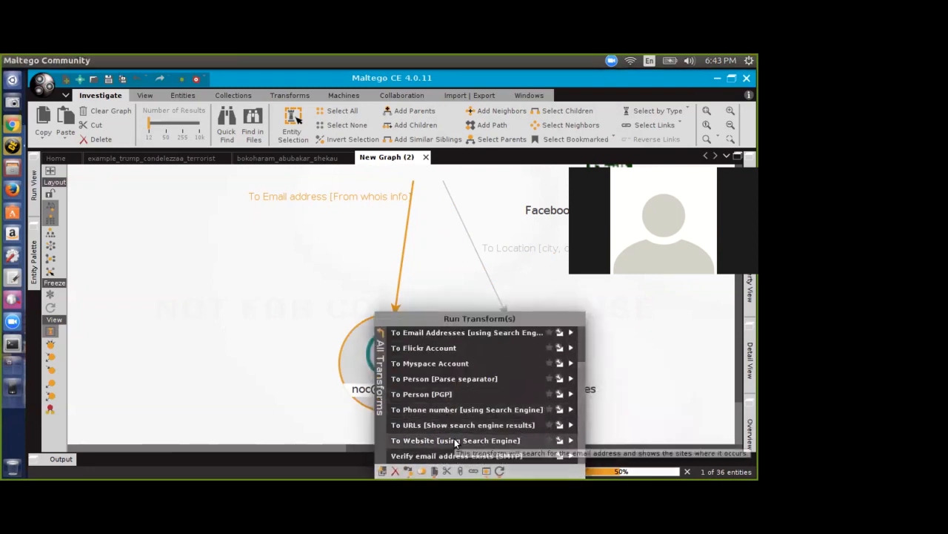
{"action": "left_click", "coordinate": [462, 454]}
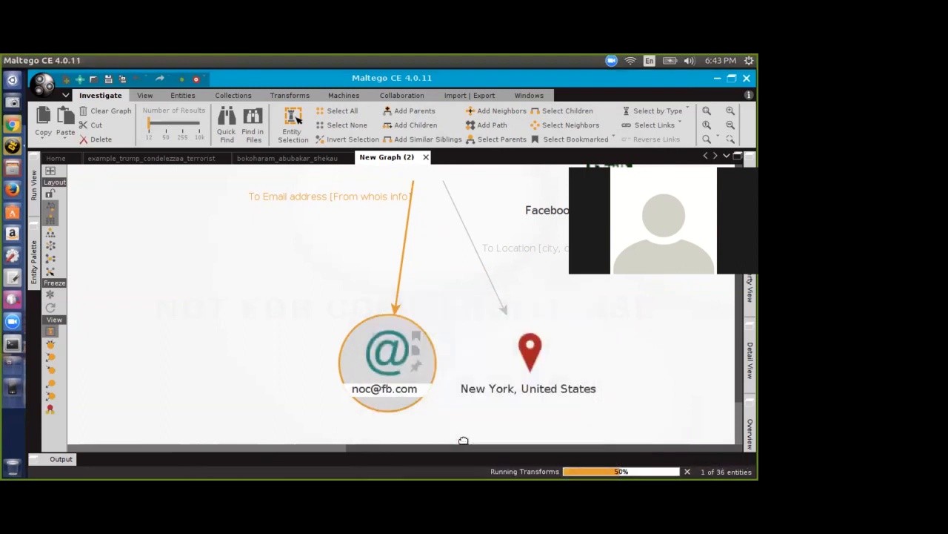
{"action": "scroll", "coordinate": [326, 391], "scroll_direction": "down", "scroll_amount": 2}
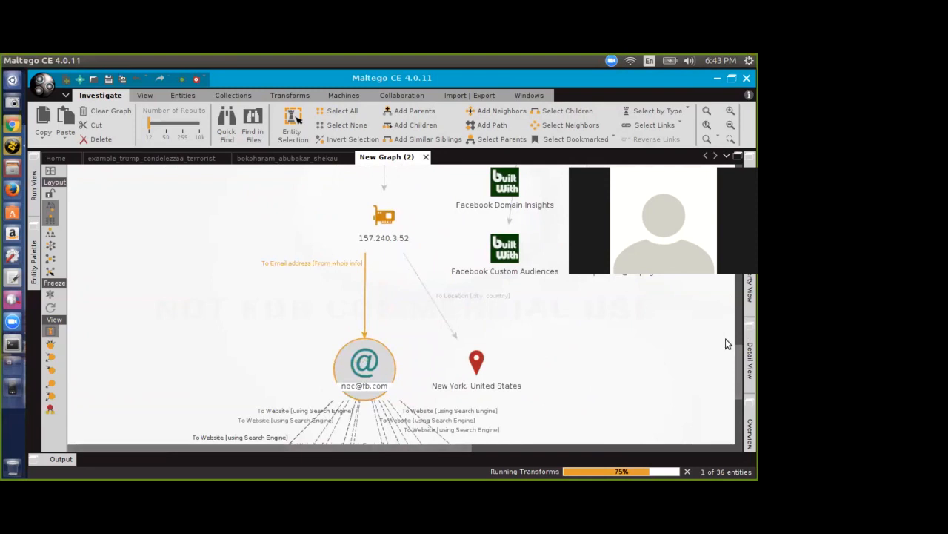
{"action": "left_click_drag", "start_coordinate": [737, 351], "coordinate": [739, 406]}
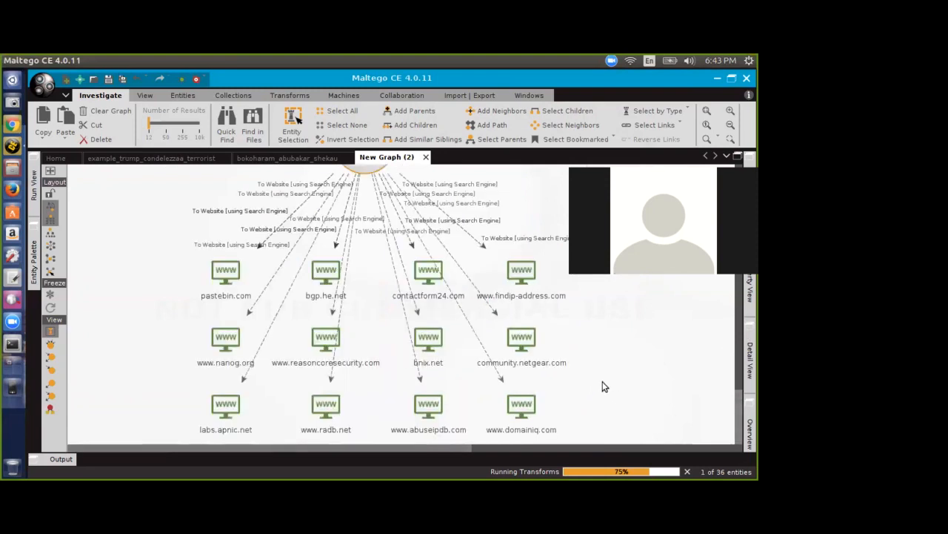
{"action": "scroll", "coordinate": [603, 385], "scroll_direction": "up", "scroll_amount": 1}
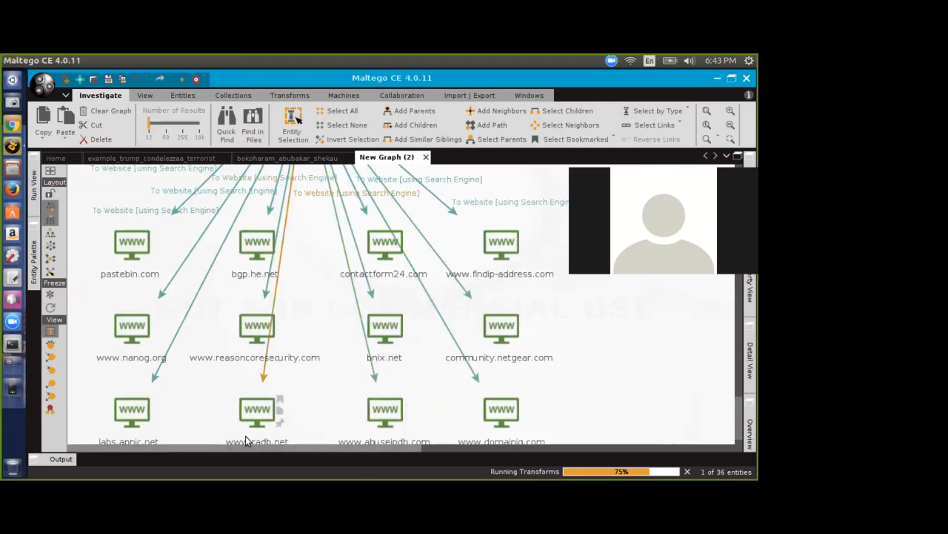
{"action": "left_click_drag", "start_coordinate": [224, 446], "coordinate": [243, 447]}
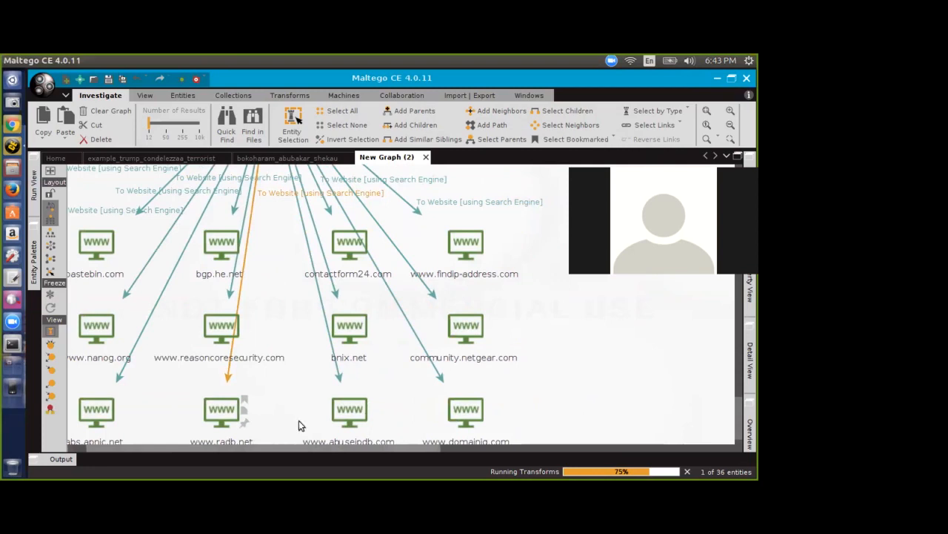
{"action": "scroll", "coordinate": [436, 371], "scroll_direction": "down", "scroll_amount": 4}
{"action": "scroll", "coordinate": [514, 353], "scroll_direction": "up", "scroll_amount": 4}
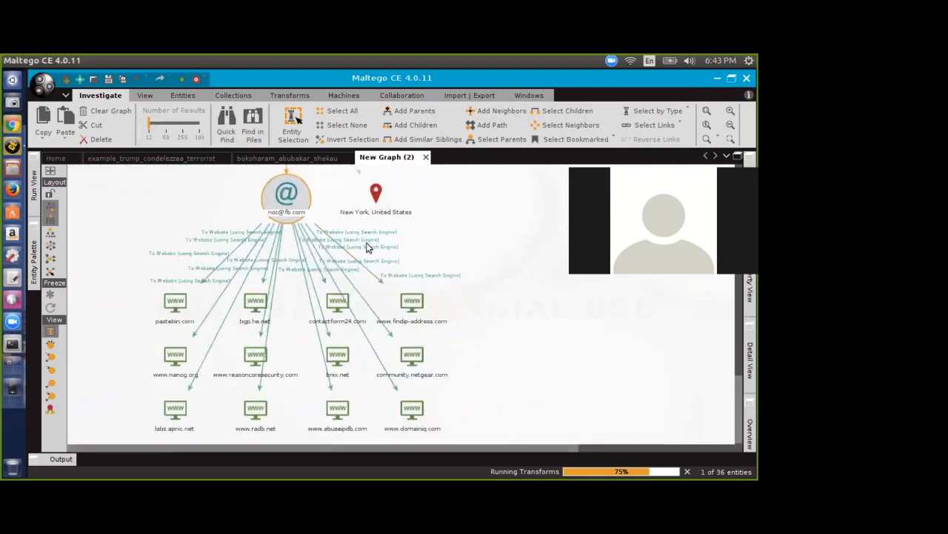
Step: Look through the email address entity's full transform list again, dismissing the Email Alert Message error dialog
{"action": "right_click", "coordinate": [287, 194]}
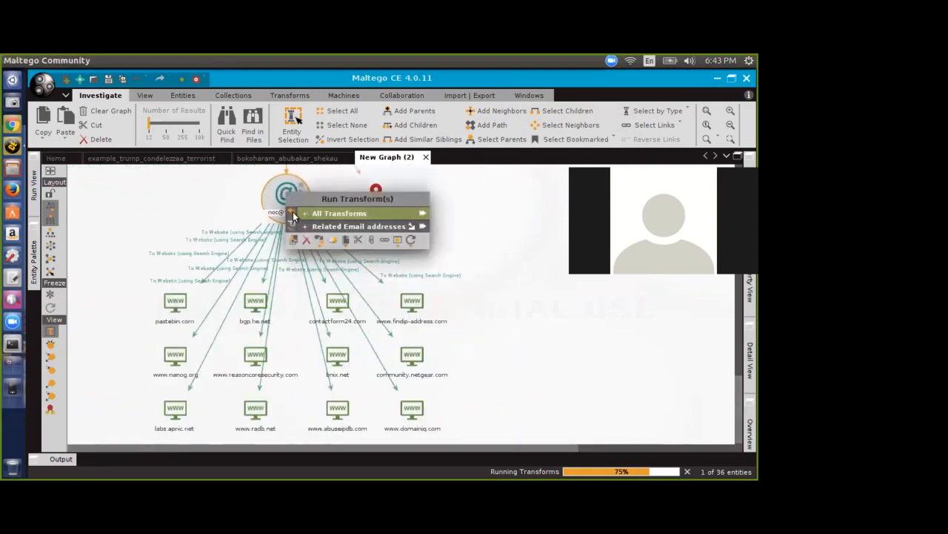
{"action": "left_click", "coordinate": [305, 216]}
{"action": "scroll", "coordinate": [372, 266], "scroll_direction": "down", "scroll_amount": 2}
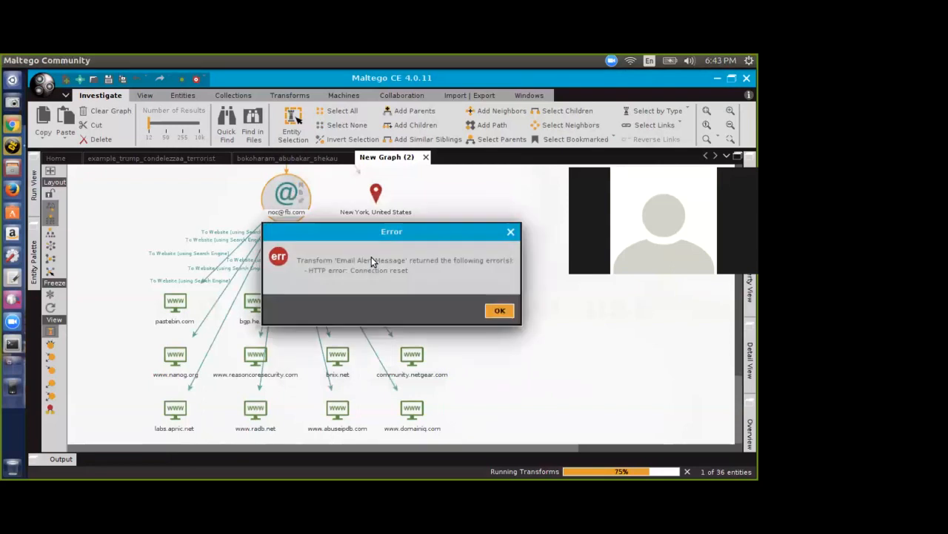
{"action": "left_click", "coordinate": [501, 311]}
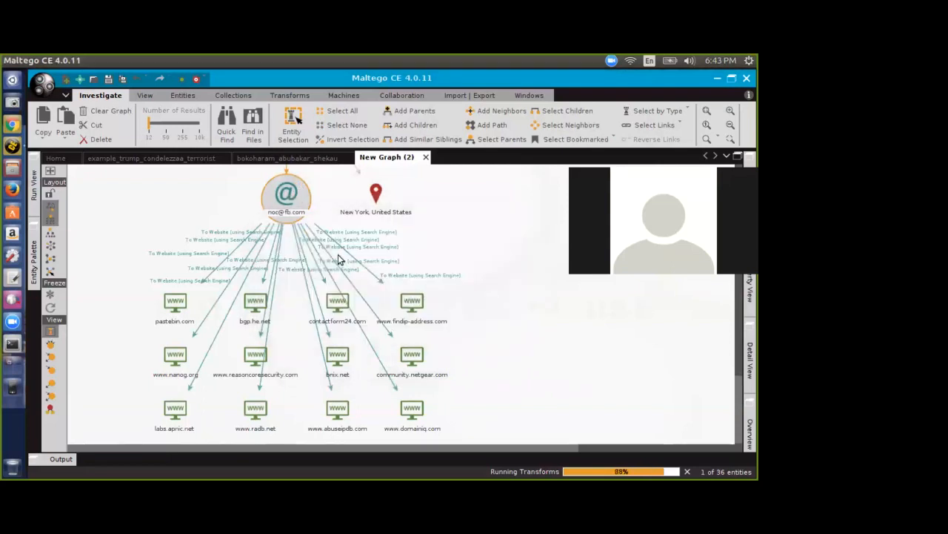
{"action": "right_click", "coordinate": [294, 193]}
{"action": "left_click", "coordinate": [310, 214]}
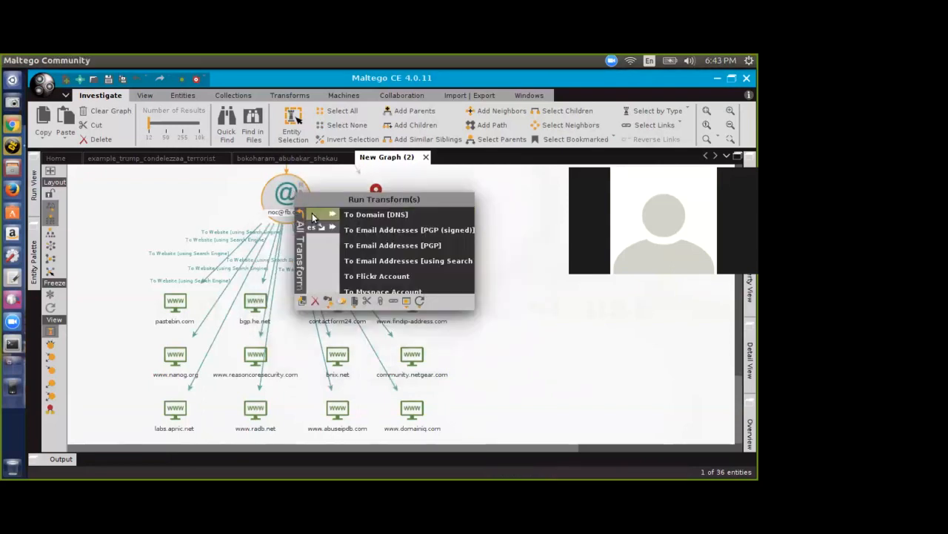
{"action": "left_click", "coordinate": [360, 296]}
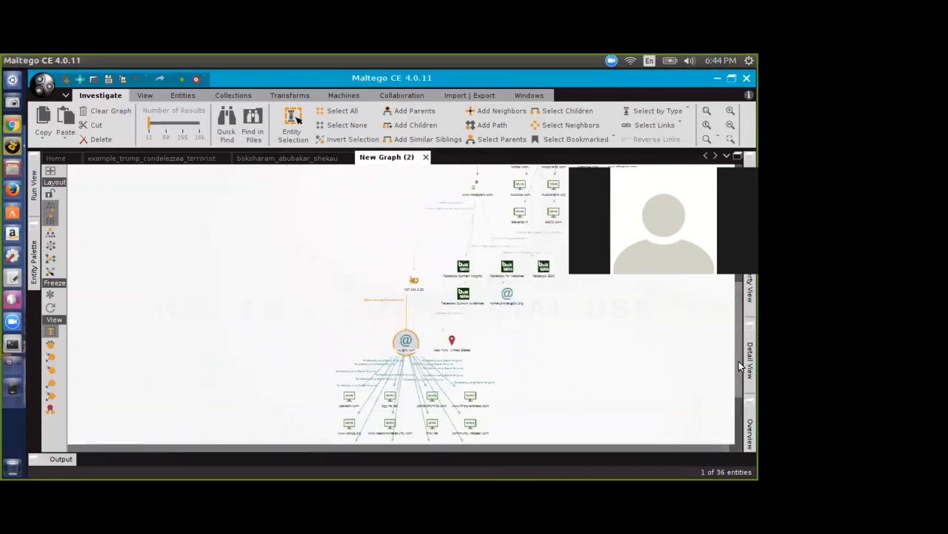
Step: Return to the caifanes person entity in the graph and browse the entity types offered in the Entity Palette
{"action": "left_click_drag", "start_coordinate": [737, 294], "coordinate": [737, 178]}
{"action": "scroll", "coordinate": [366, 255], "scroll_direction": "up", "scroll_amount": 3}
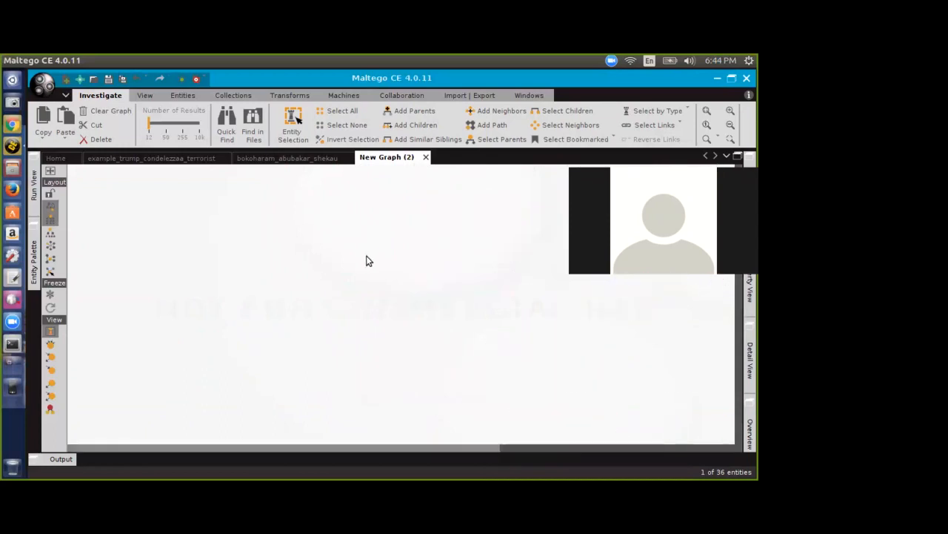
{"action": "left_click_drag", "start_coordinate": [403, 447], "coordinate": [663, 450]}
{"action": "scroll", "coordinate": [682, 390], "scroll_direction": "up", "scroll_amount": 2}
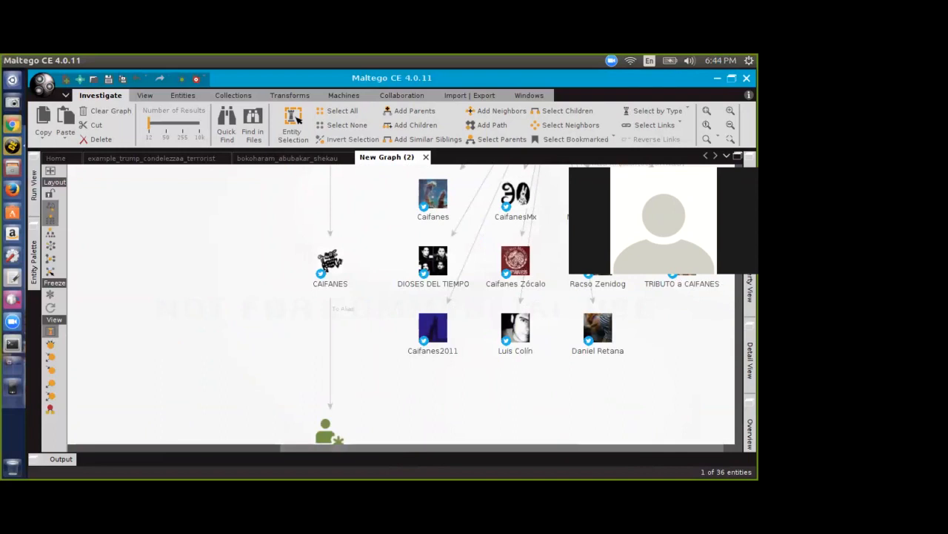
{"action": "left_click_drag", "start_coordinate": [739, 333], "coordinate": [739, 249]}
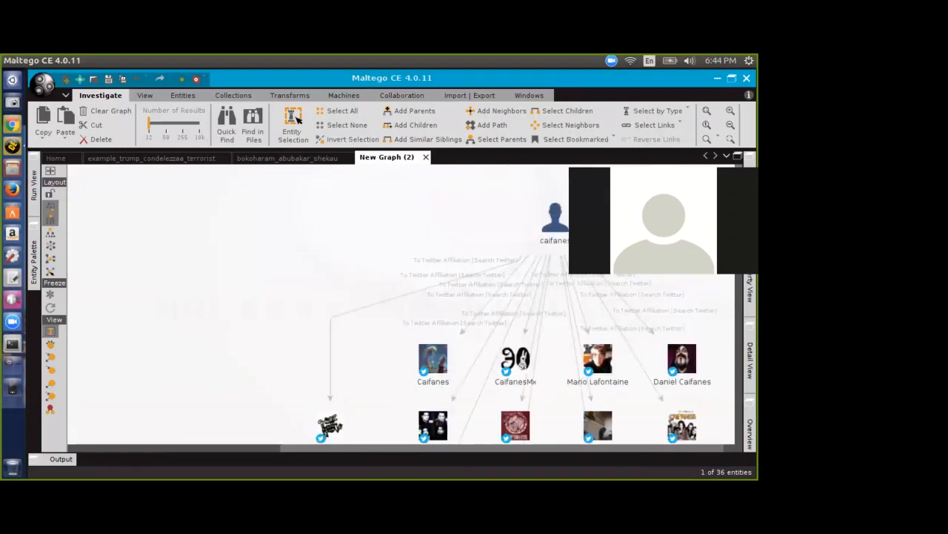
{"action": "left_click", "coordinate": [35, 248]}
{"action": "scroll", "coordinate": [125, 355], "scroll_direction": "down", "scroll_amount": 3}
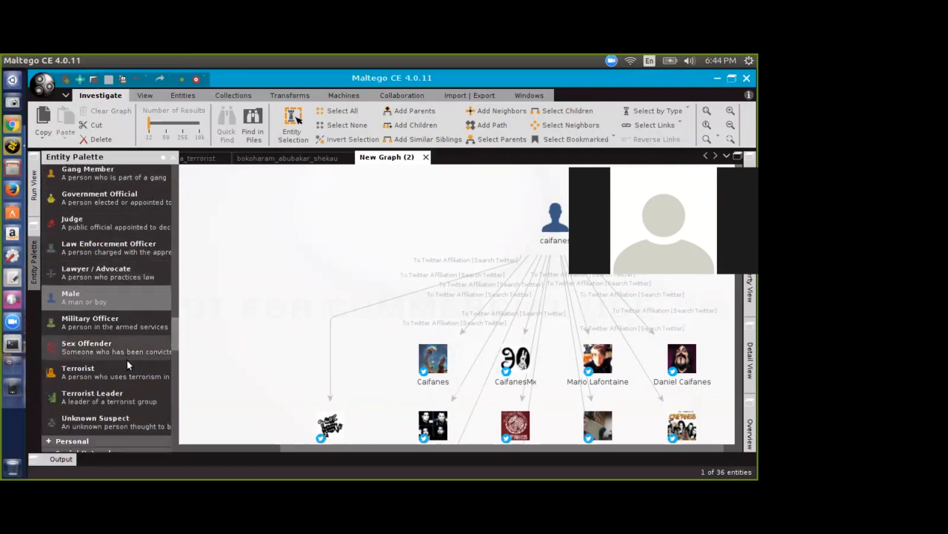
{"action": "scroll", "coordinate": [123, 361], "scroll_direction": "down", "scroll_amount": 9}
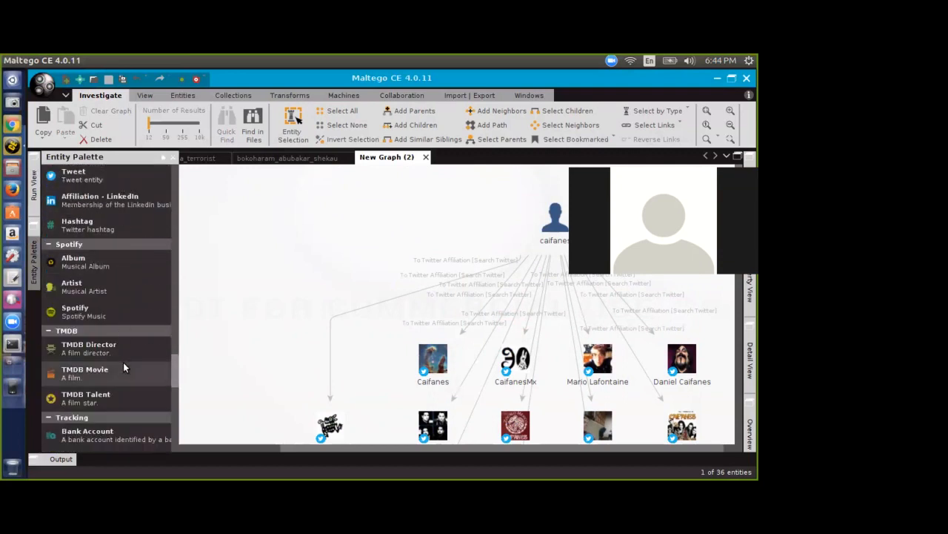
{"action": "scroll", "coordinate": [123, 361], "scroll_direction": "down", "scroll_amount": 9}
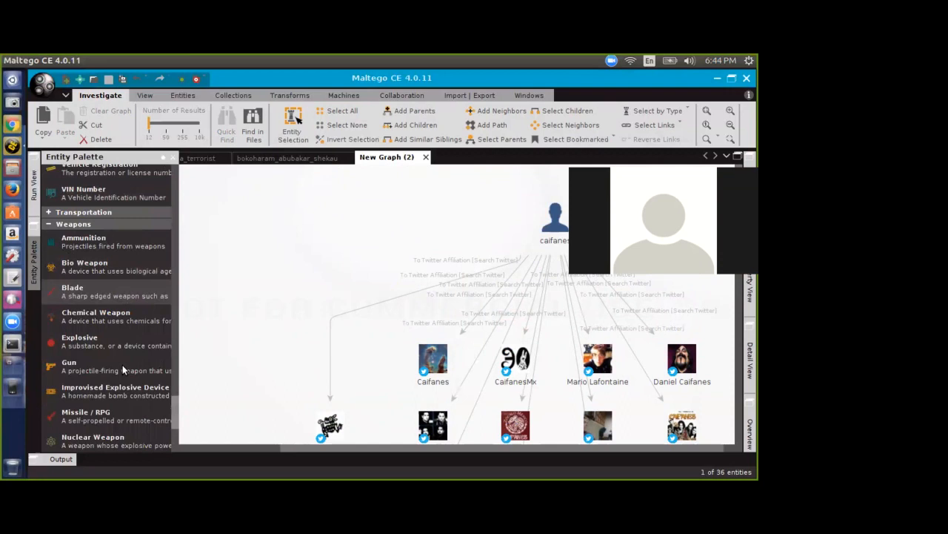
{"action": "scroll", "coordinate": [123, 365], "scroll_direction": "down", "scroll_amount": 3}
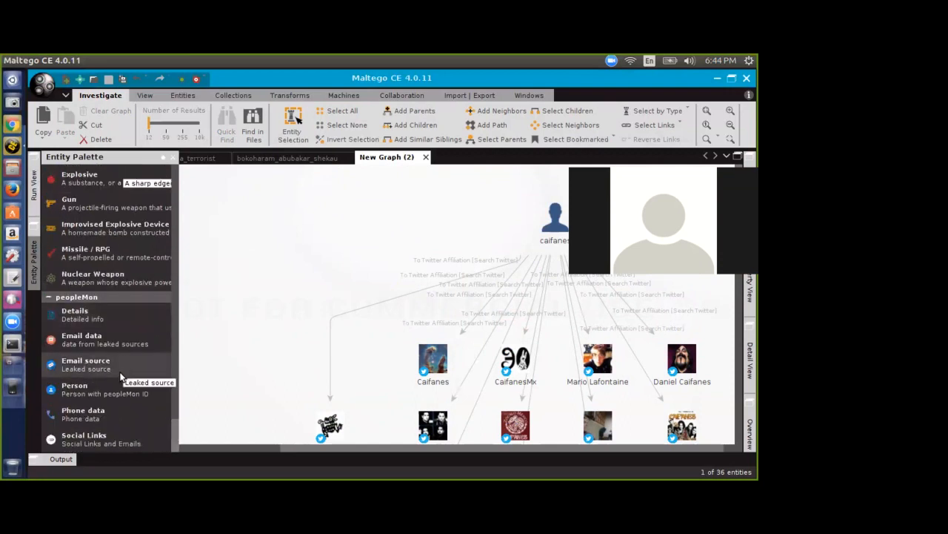
{"action": "scroll", "coordinate": [118, 374], "scroll_direction": "up", "scroll_amount": 10}
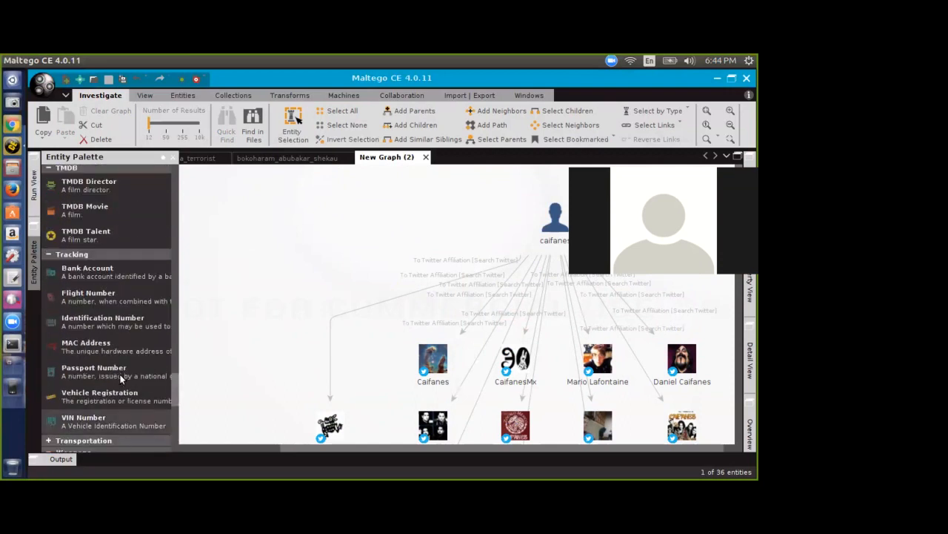
{"action": "scroll", "coordinate": [89, 309], "scroll_direction": "up", "scroll_amount": 5}
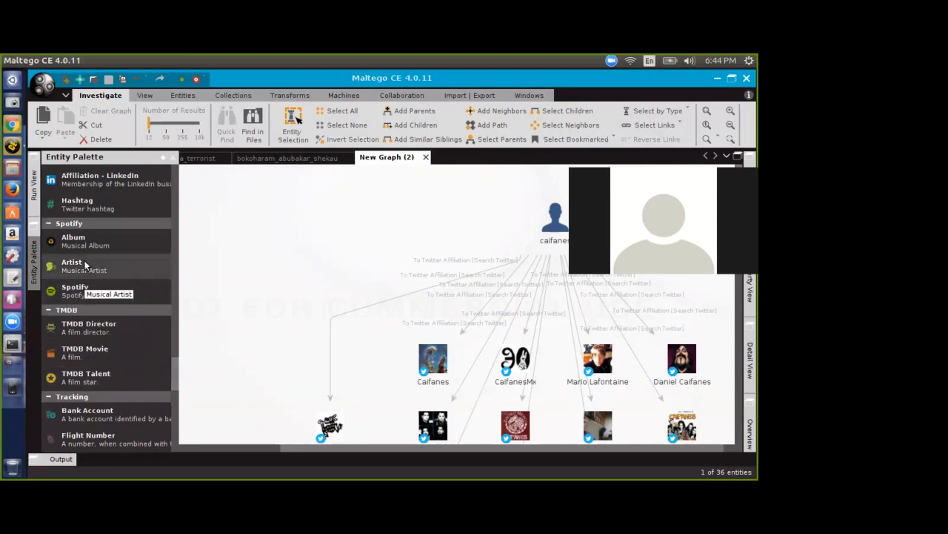
{"action": "scroll", "coordinate": [78, 296], "scroll_direction": "up", "scroll_amount": 7}
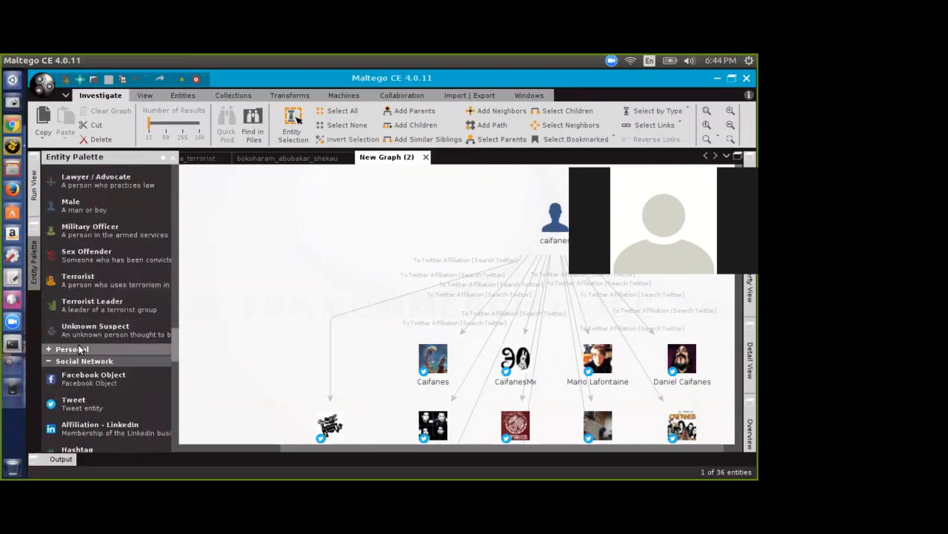
{"action": "scroll", "coordinate": [78, 344], "scroll_direction": "up", "scroll_amount": 4}
{"action": "scroll", "coordinate": [78, 345], "scroll_direction": "up", "scroll_amount": 6}
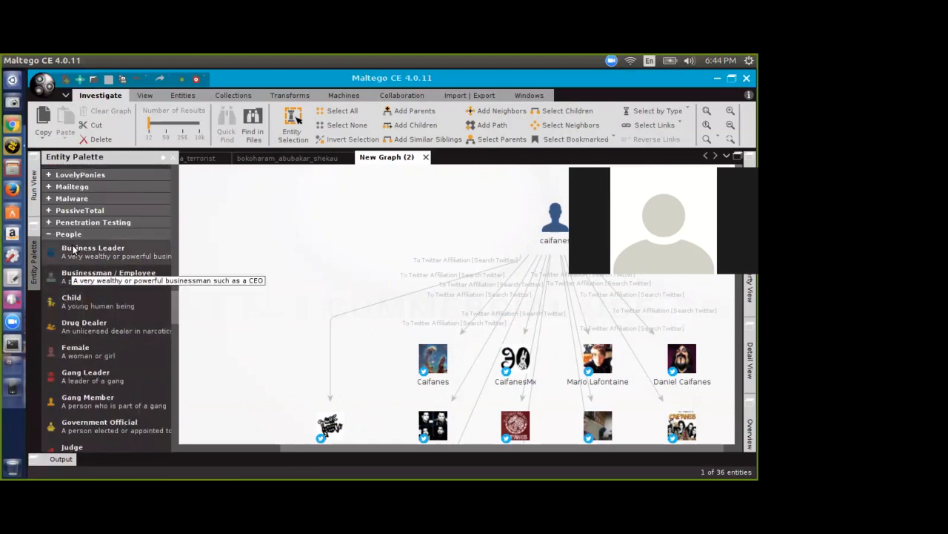
Step: Collapse the People category and check the entity types under Penetration Testing, PassiveTotal, Mailtego and LovelyPonies
{"action": "left_click", "coordinate": [75, 234]}
{"action": "left_click", "coordinate": [67, 221]}
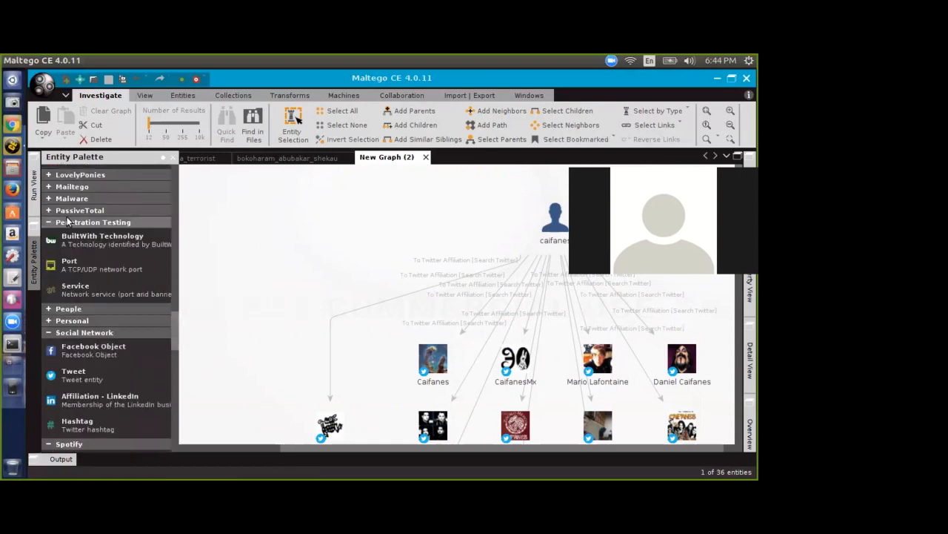
{"action": "left_click", "coordinate": [67, 221]}
{"action": "left_click", "coordinate": [70, 211]}
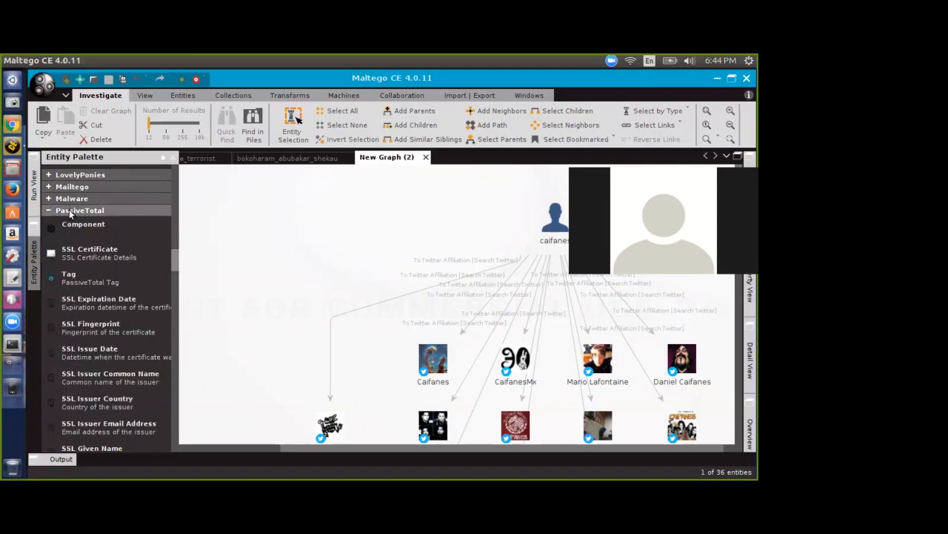
{"action": "left_click", "coordinate": [70, 212]}
{"action": "left_click", "coordinate": [74, 187]}
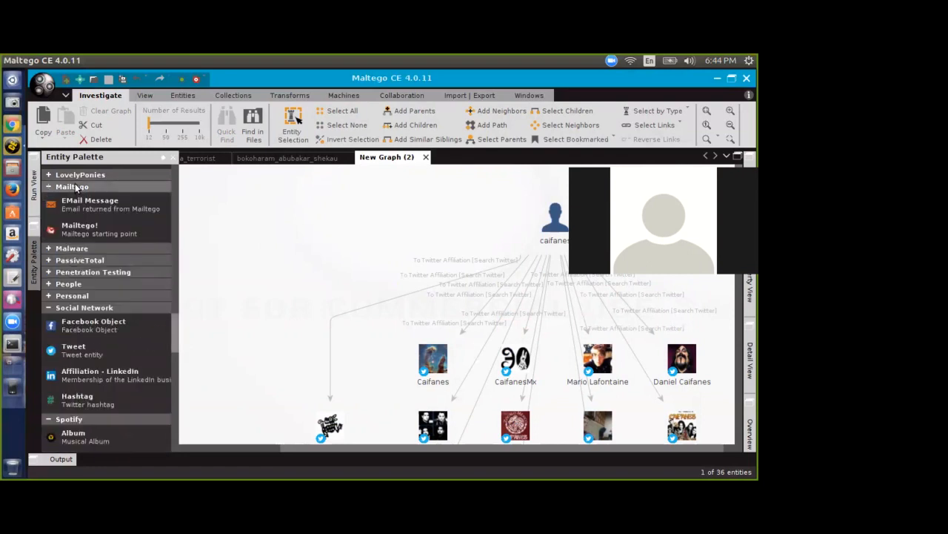
{"action": "left_click", "coordinate": [75, 187]}
{"action": "left_click", "coordinate": [78, 175]}
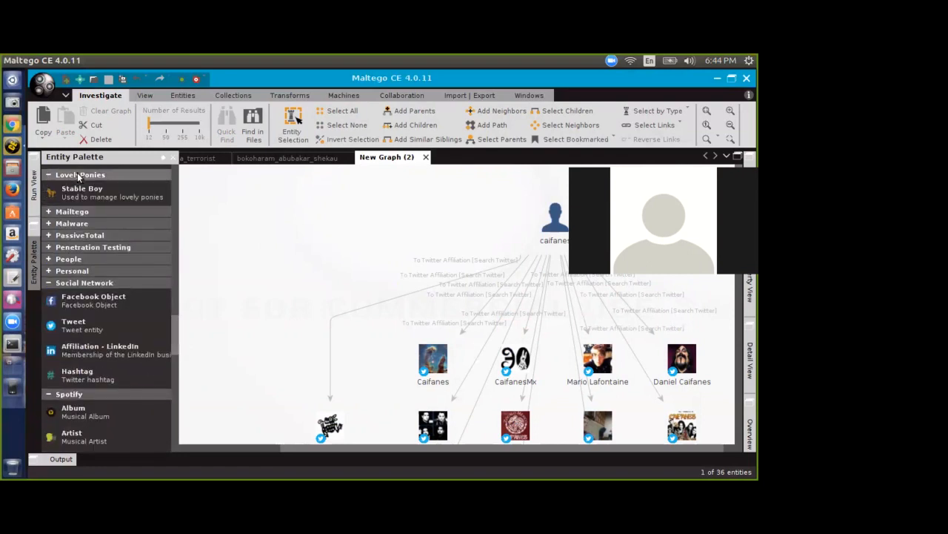
{"action": "left_click", "coordinate": [78, 175]}
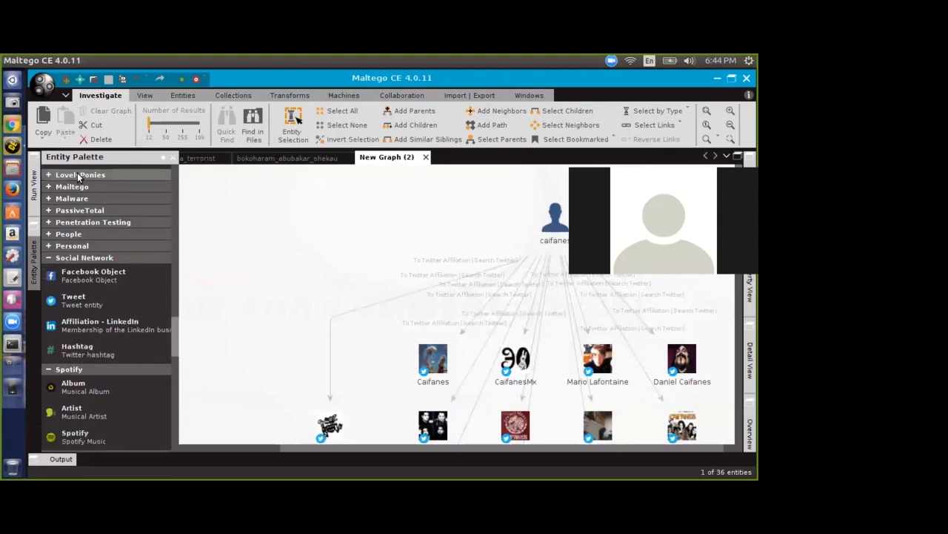
Step: Collapse the Social Network, Spotify, TMDB, Tracking, Weapons and peopleMon categories in the Entity Palette
{"action": "left_click", "coordinate": [72, 257]}
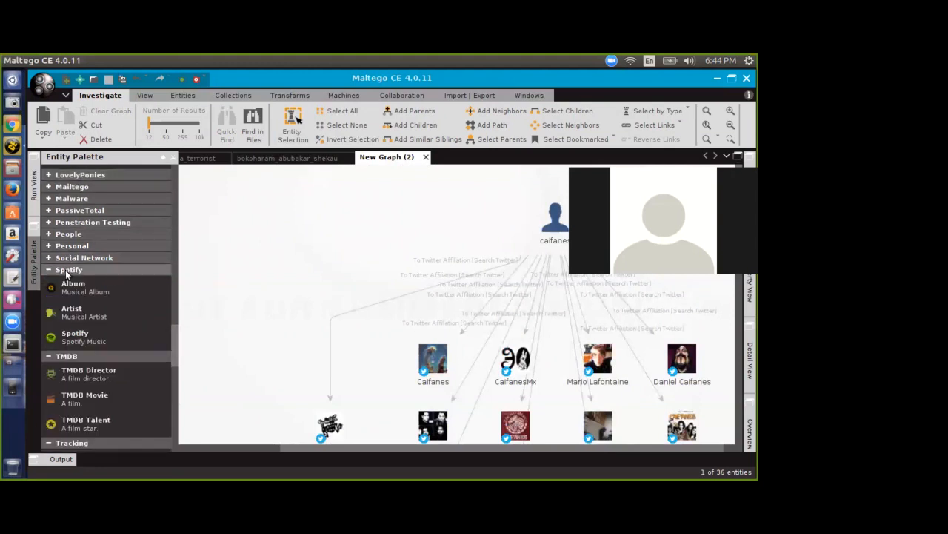
{"action": "left_click", "coordinate": [65, 270]}
{"action": "left_click", "coordinate": [72, 283]}
{"action": "left_click", "coordinate": [77, 292]}
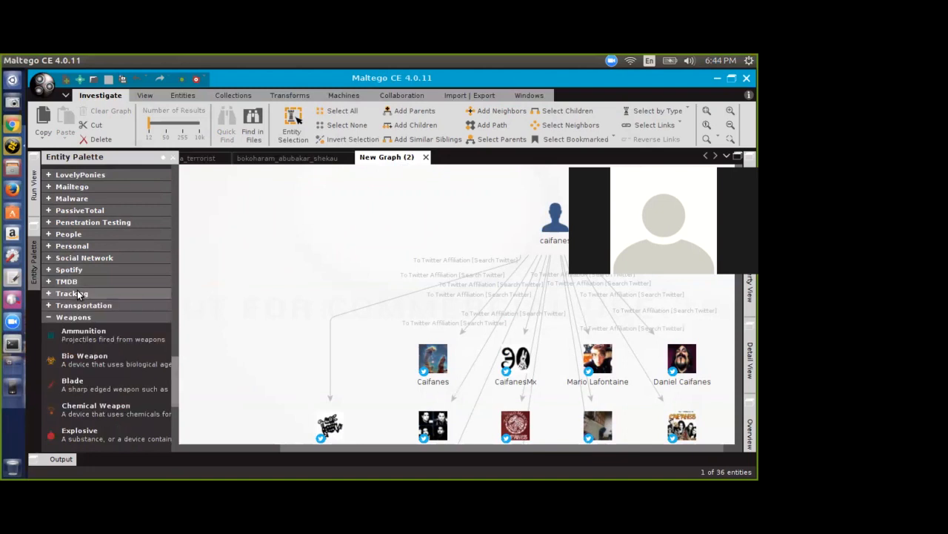
{"action": "left_click", "coordinate": [80, 319]}
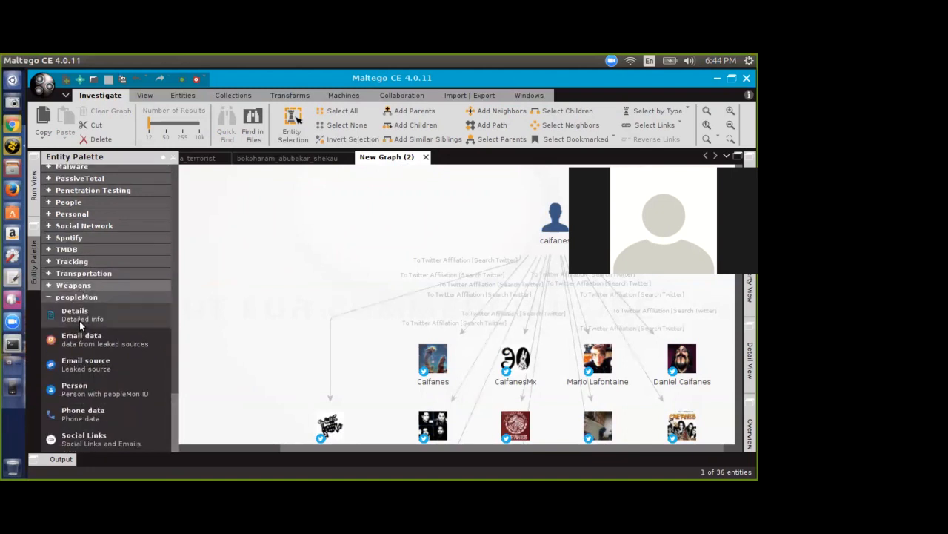
{"action": "left_click", "coordinate": [79, 297]}
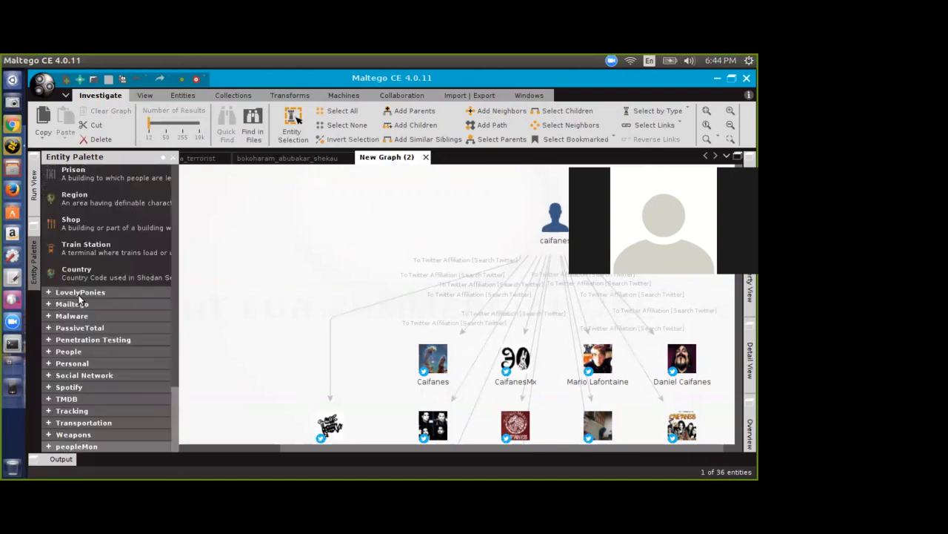
Step: Add a Location entity to the graph beside the caifanes person entity
{"action": "scroll", "coordinate": [84, 308], "scroll_direction": "up", "scroll_amount": 3}
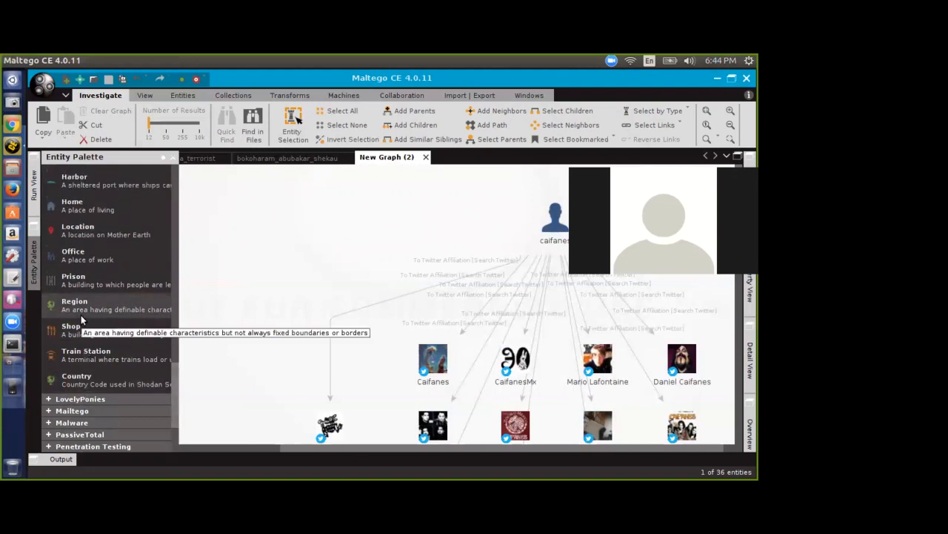
{"action": "scroll", "coordinate": [80, 315], "scroll_direction": "up", "scroll_amount": 2}
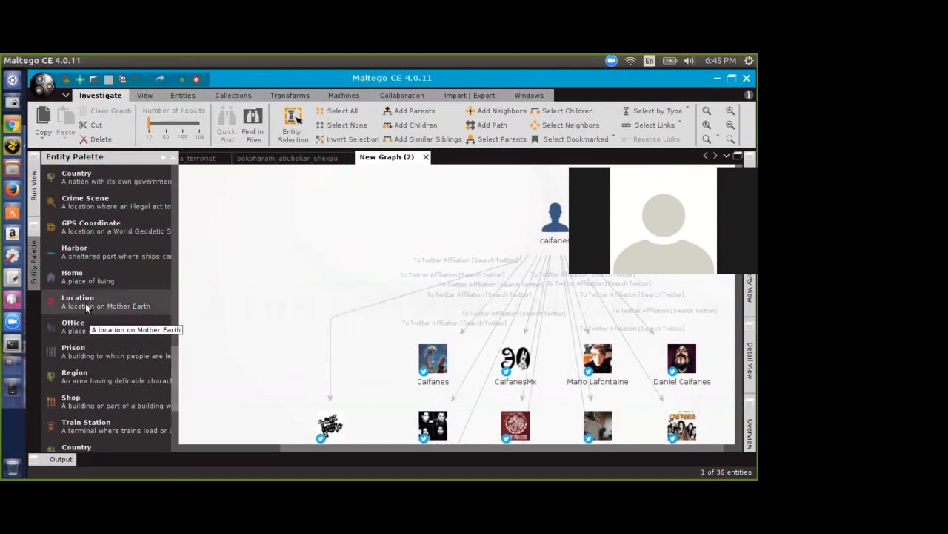
{"action": "left_click_drag", "start_coordinate": [86, 300], "coordinate": [274, 230]}
Step: Set the new location entity's city to Mexico City and its country to Mexico
{"action": "double_click", "coordinate": [274, 230]}
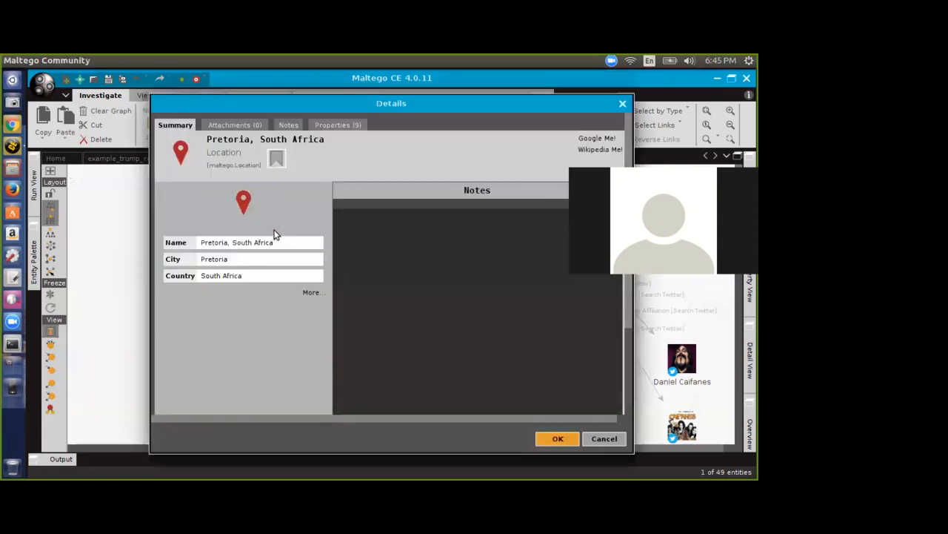
{"action": "triple_click", "coordinate": [260, 242]}
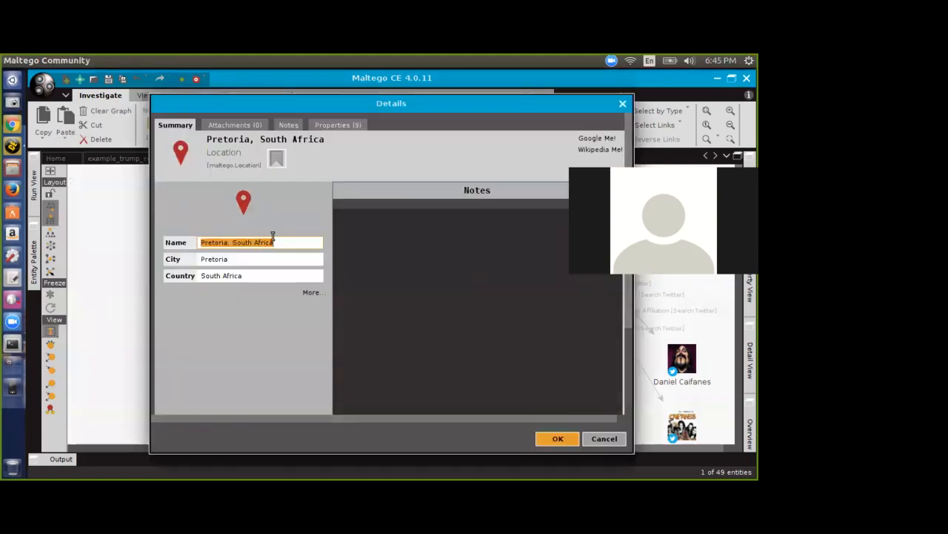
{"action": "type", "text": "ME"}
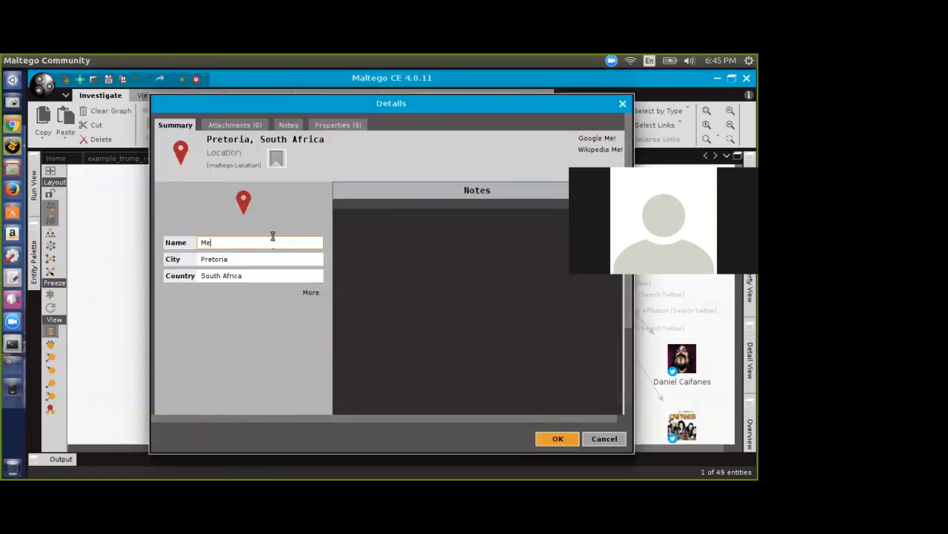
{"action": "key", "text": "Tab"}
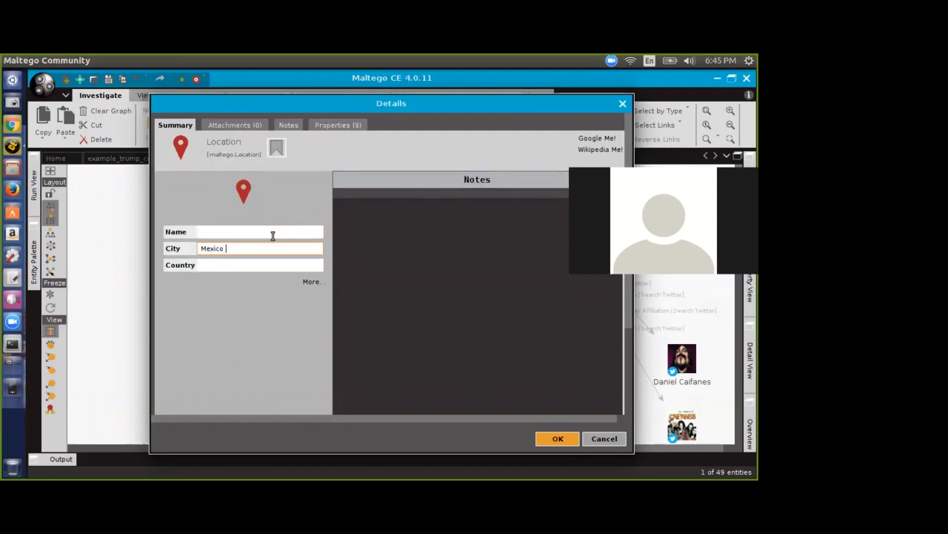
{"action": "key", "text": "Tab"}
{"action": "type", "text": "Mexic"}
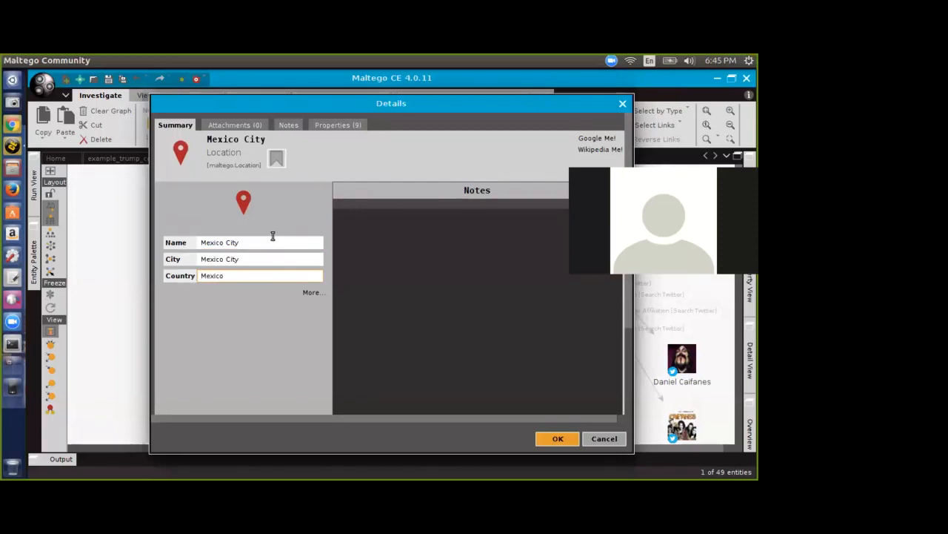
{"action": "left_click", "coordinate": [555, 438]}
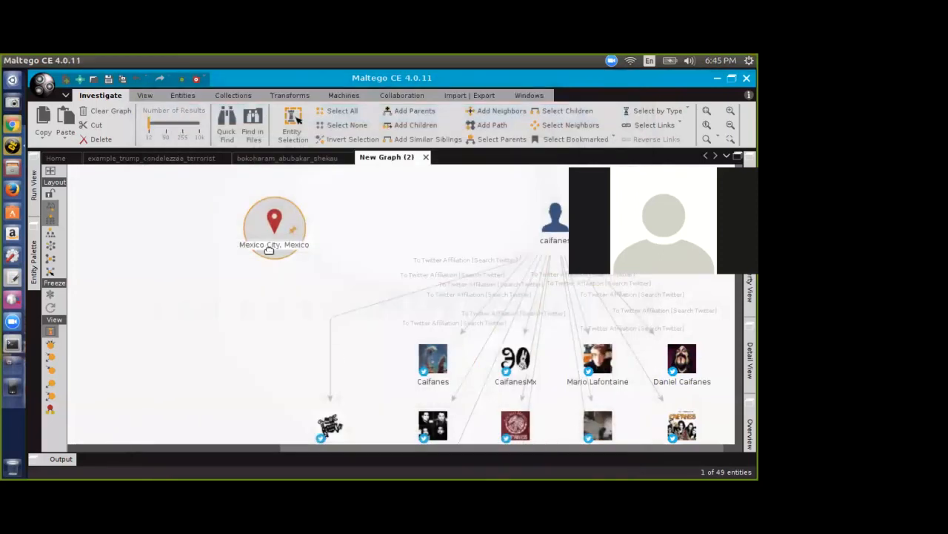
Step: Try to run the Email Alert Message transform on the Mexico City location, and switch to link selection and back to entity selection
{"action": "right_click", "coordinate": [273, 220]}
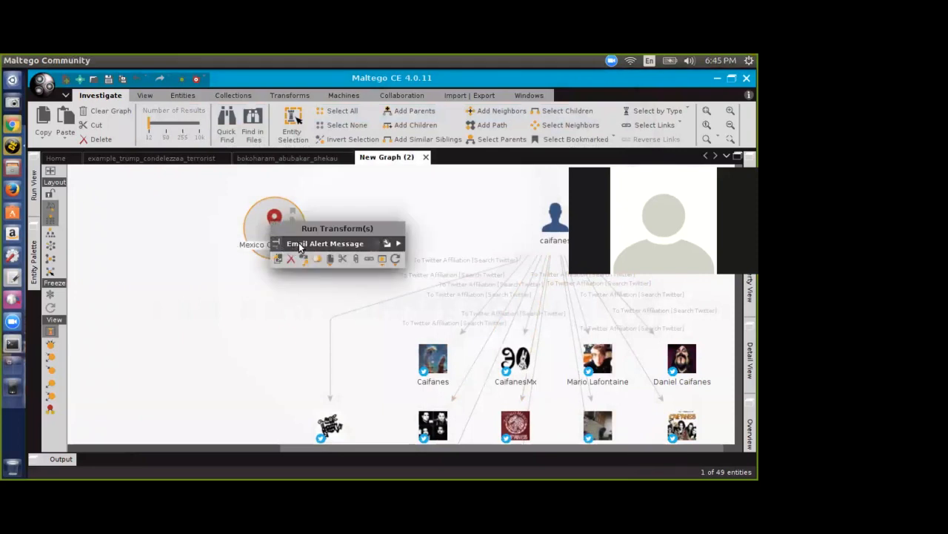
{"action": "left_click", "coordinate": [268, 238]}
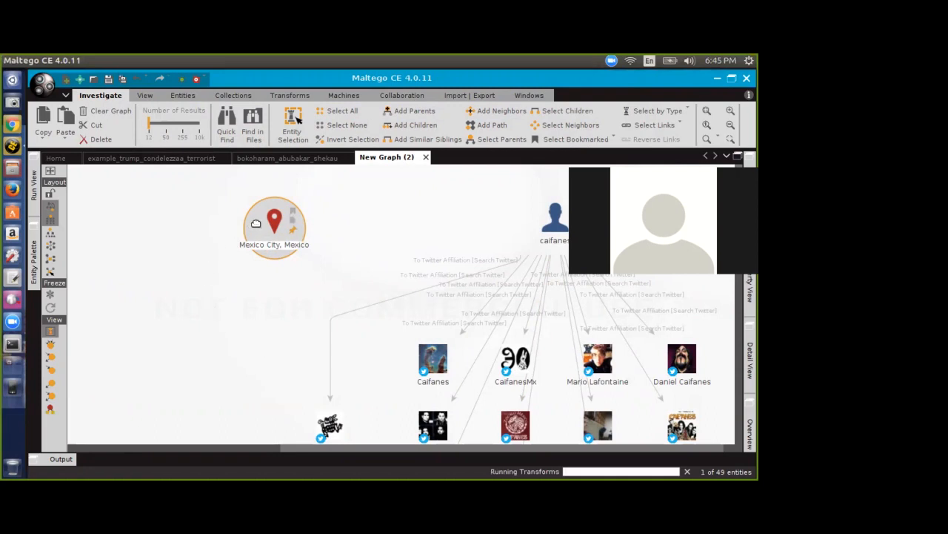
{"action": "left_click", "coordinate": [287, 128]}
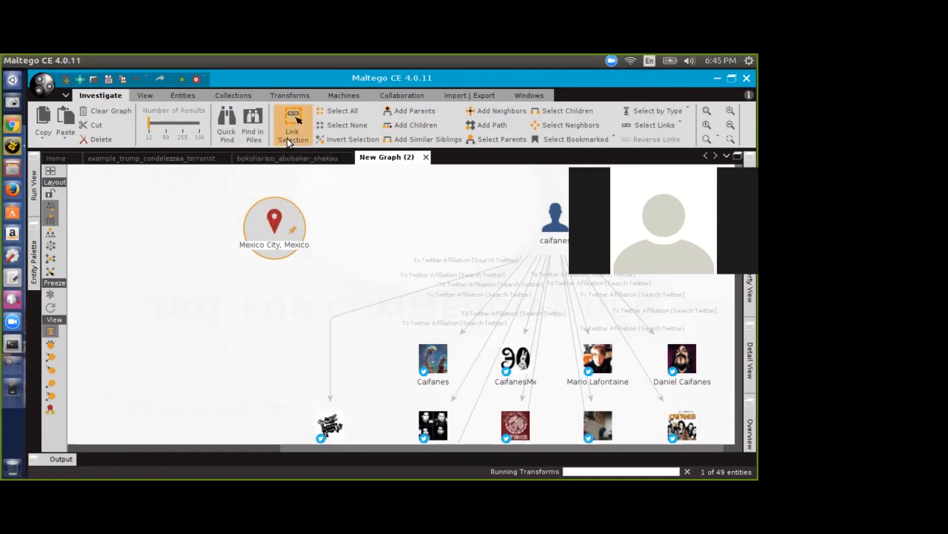
{"action": "left_click", "coordinate": [289, 127]}
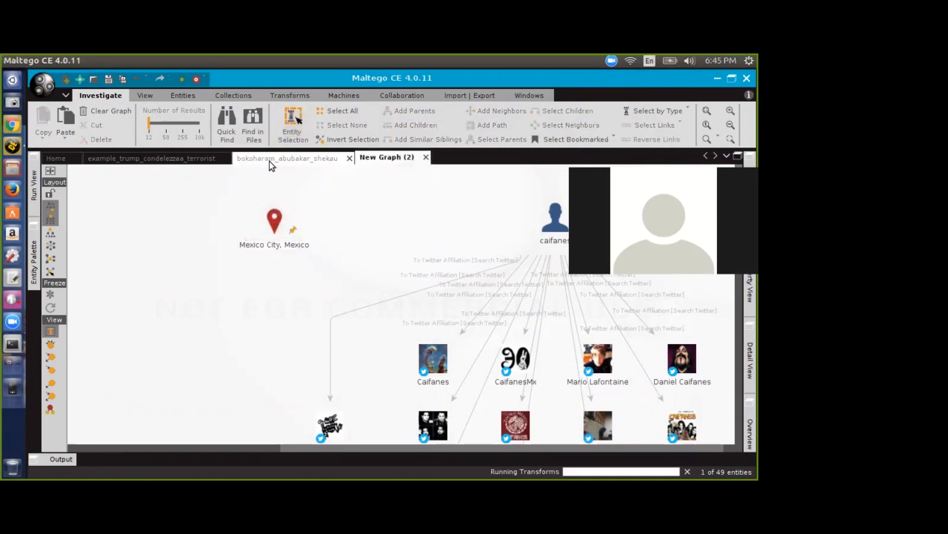
Step: Delete the Mexico City, Mexico location entity from the graph
{"action": "left_click", "coordinate": [273, 220]}
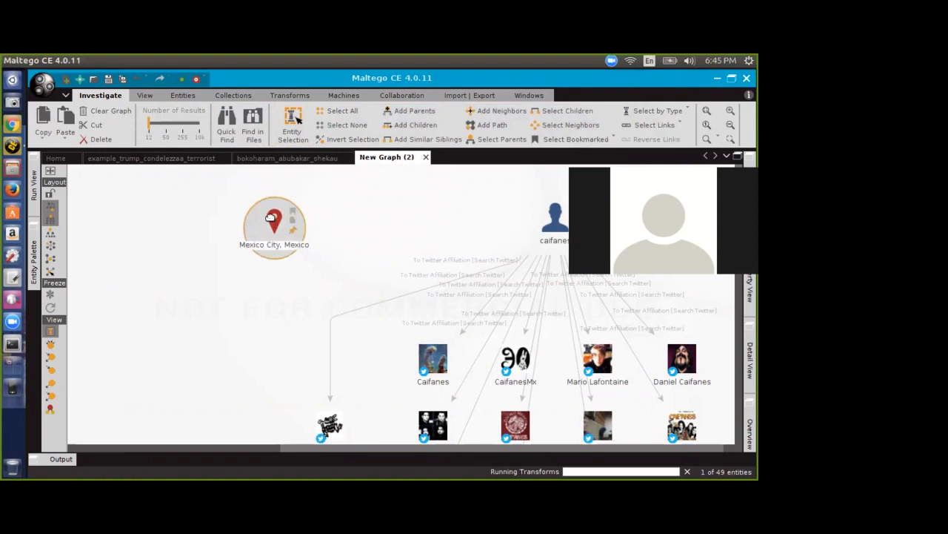
{"action": "right_click", "coordinate": [271, 217]}
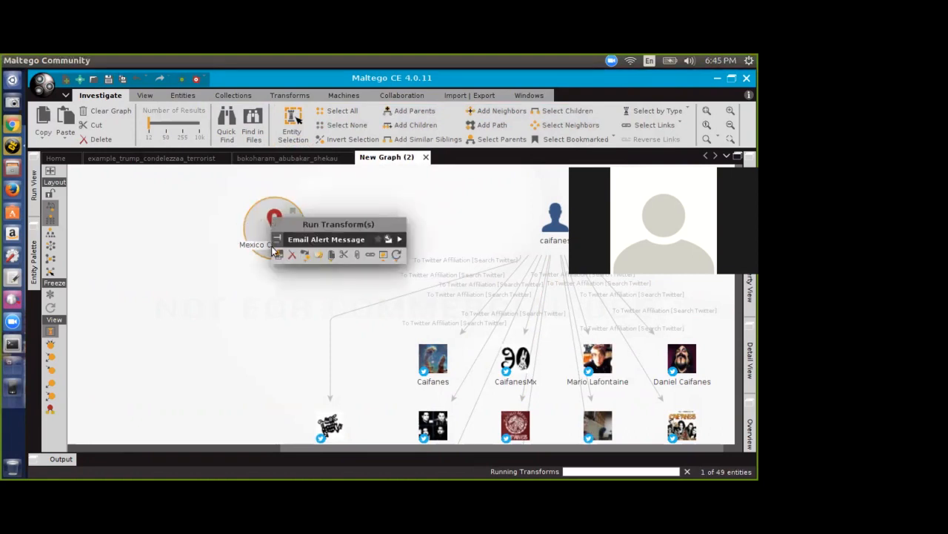
{"action": "left_click", "coordinate": [290, 257]}
{"action": "left_click", "coordinate": [337, 301]}
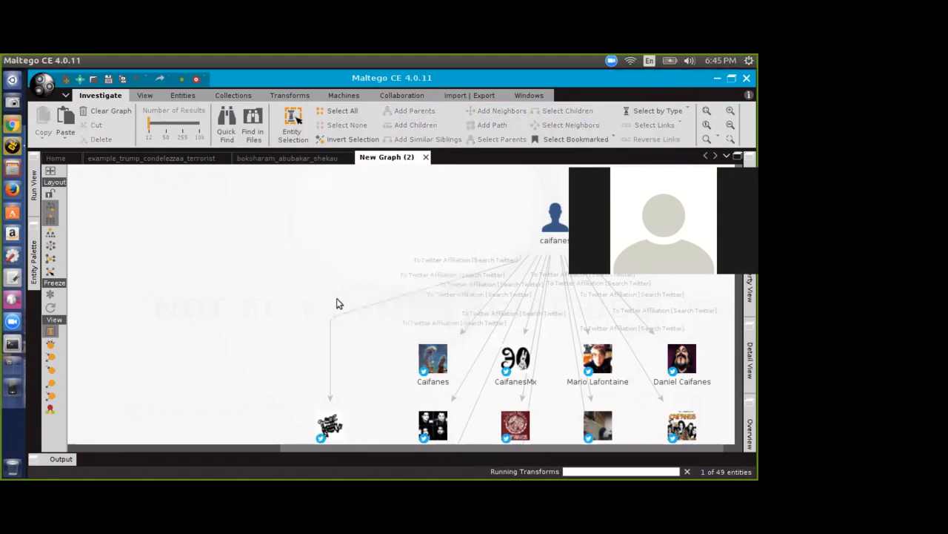
Step: Add a GPS Coordinate entity from the Locations group to the graph, beside the caifanes person entity
{"action": "left_click", "coordinate": [35, 247]}
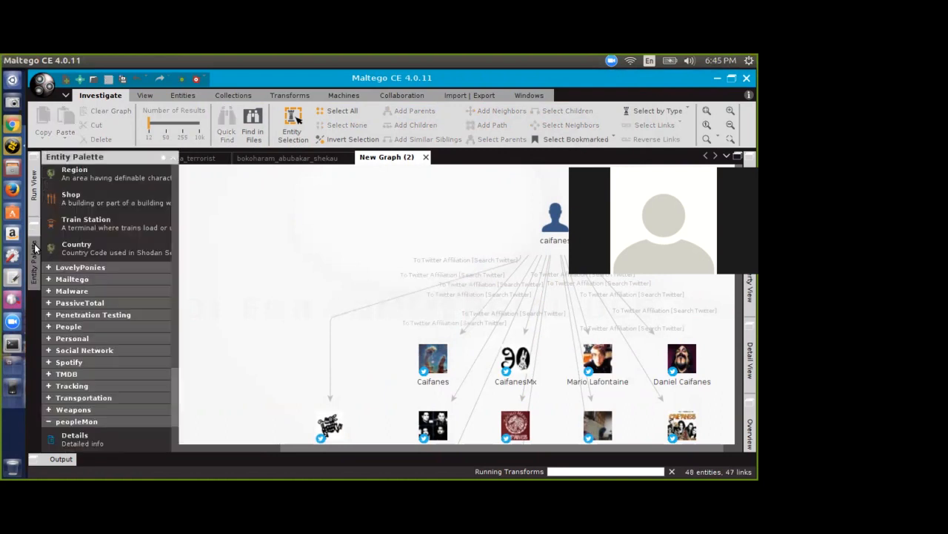
{"action": "scroll", "coordinate": [76, 247], "scroll_direction": "up", "scroll_amount": 5}
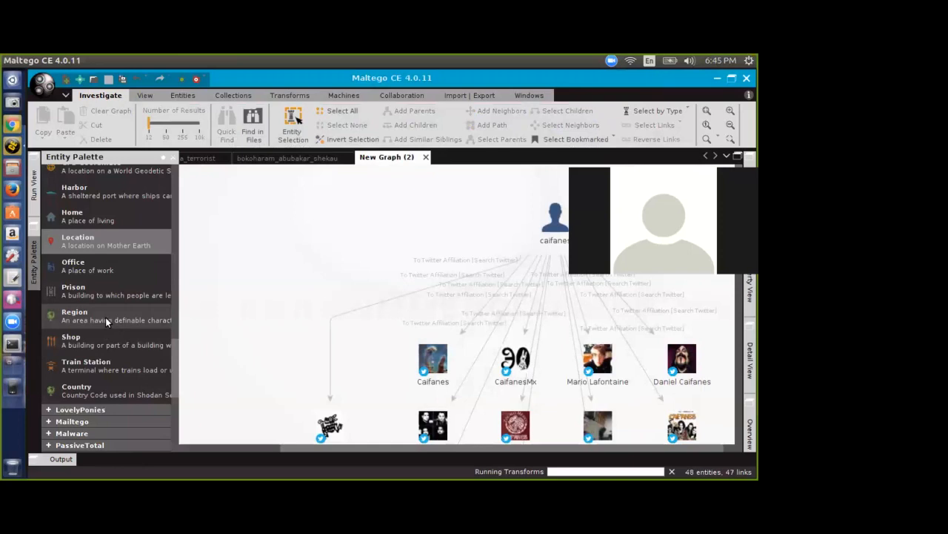
{"action": "scroll", "coordinate": [106, 317], "scroll_direction": "up", "scroll_amount": 5}
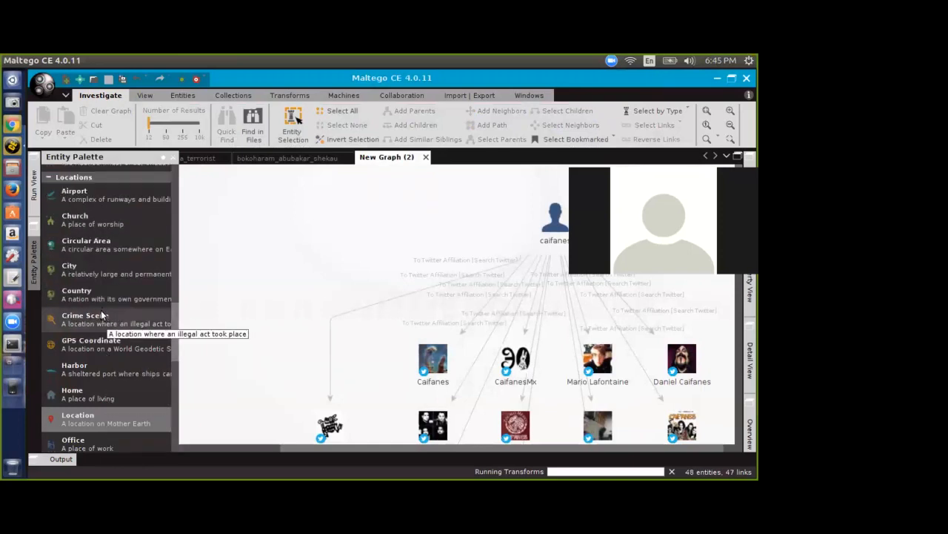
{"action": "left_click_drag", "start_coordinate": [95, 346], "coordinate": [278, 215]}
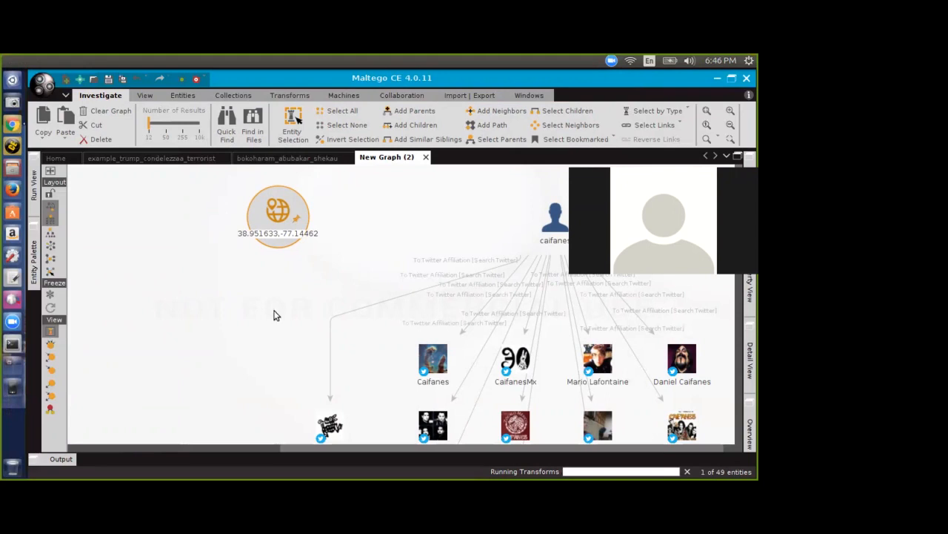
Step: Set the GPS coordinate entity's latitude to 19.4326 and its longitude to 99.1332
{"action": "double_click", "coordinate": [274, 208]}
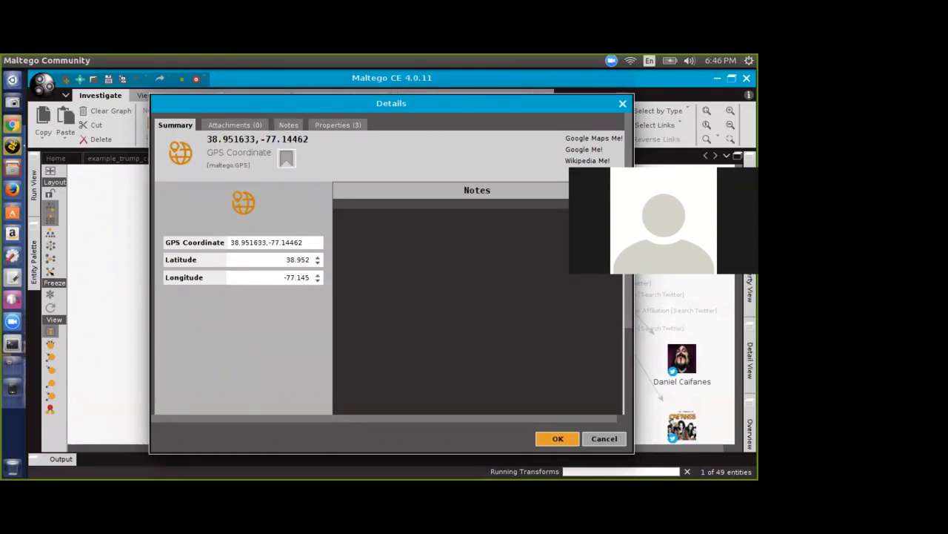
{"action": "double_click", "coordinate": [281, 258]}
{"action": "type", "text": "19.4326"}
{"action": "left_click", "coordinate": [280, 277]}
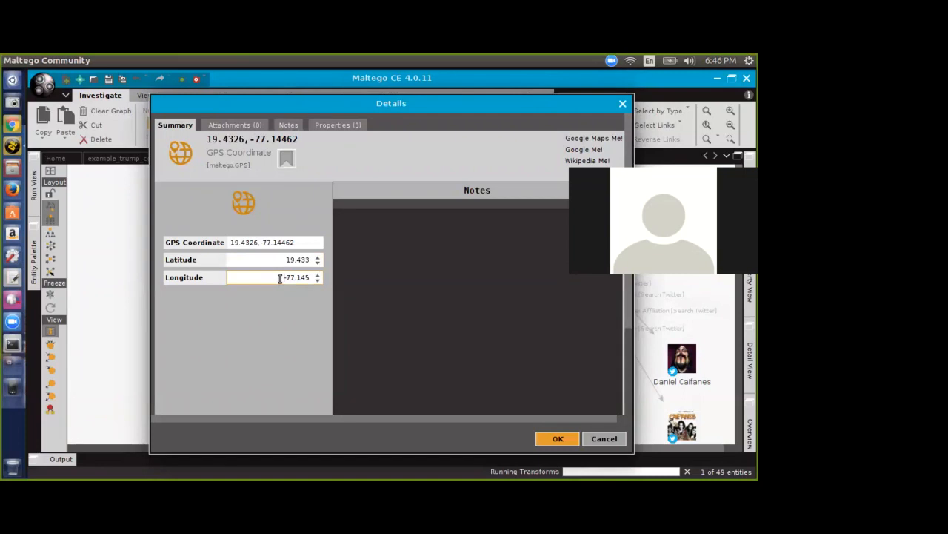
{"action": "key", "text": "alt+Tab"}
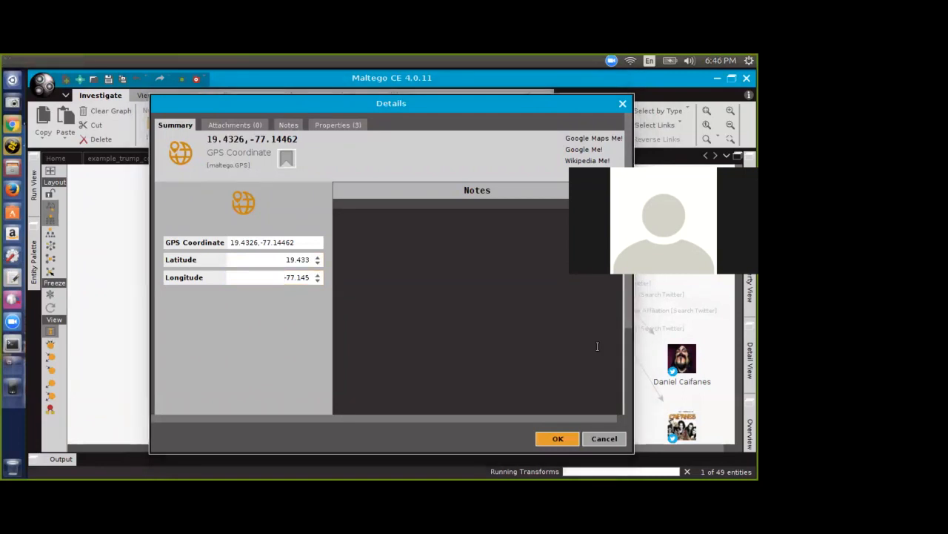
{"action": "double_click", "coordinate": [295, 278]}
{"action": "left_click_drag", "start_coordinate": [295, 280], "coordinate": [314, 285]}
{"action": "type", "text": "99.1332"}
{"action": "left_click", "coordinate": [568, 439]}
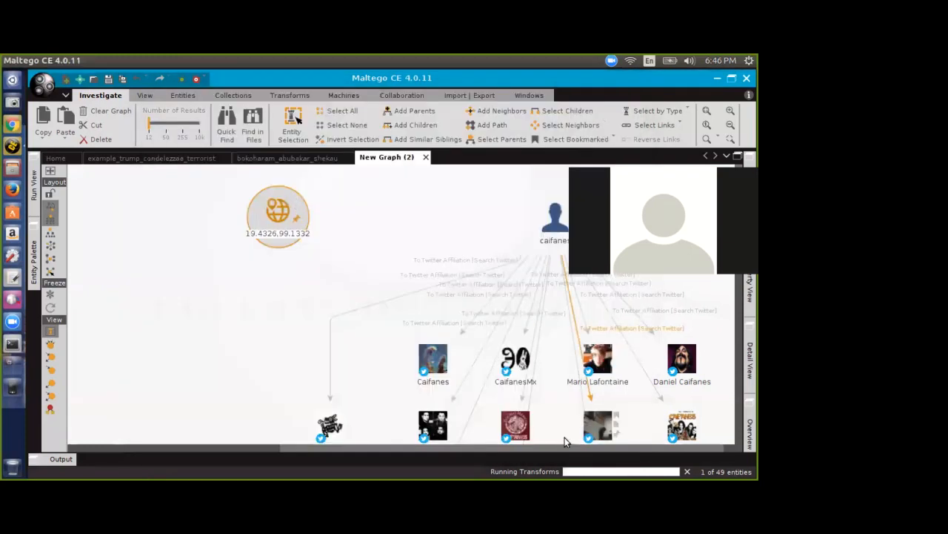
Step: Run the To Tweets [From GPS] transform on the new GPS coordinate and dismiss the Email Alert Message error
{"action": "right_click", "coordinate": [265, 207]}
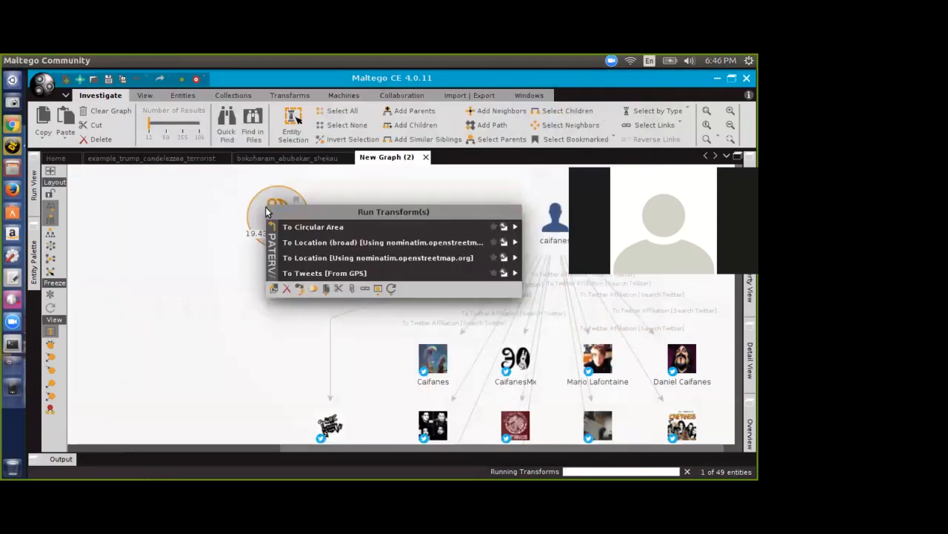
{"action": "left_click", "coordinate": [297, 258]}
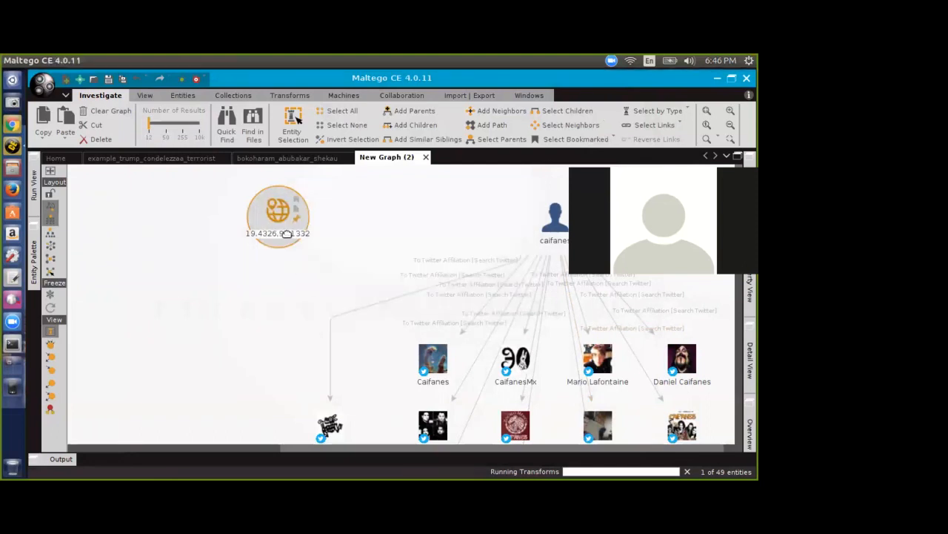
{"action": "left_click_drag", "start_coordinate": [264, 211], "coordinate": [196, 212]}
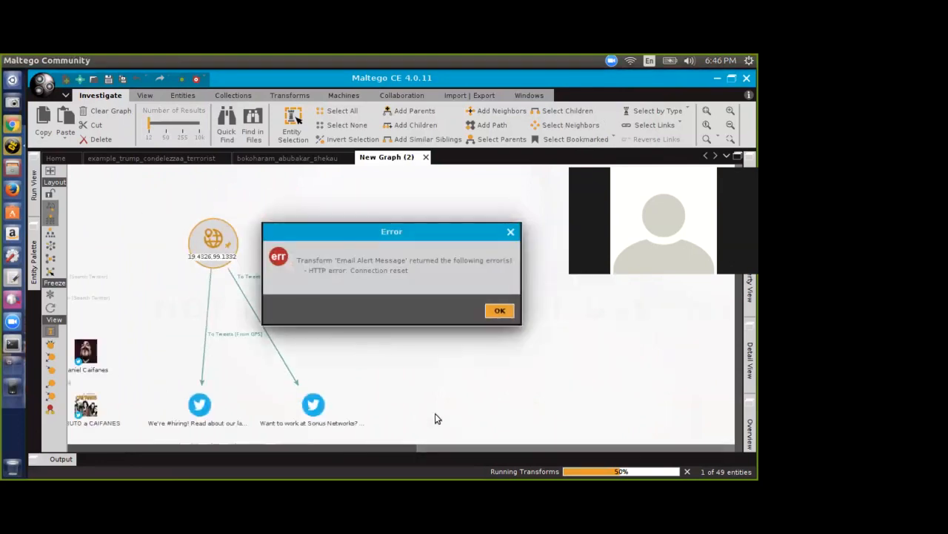
{"action": "left_click", "coordinate": [499, 311]}
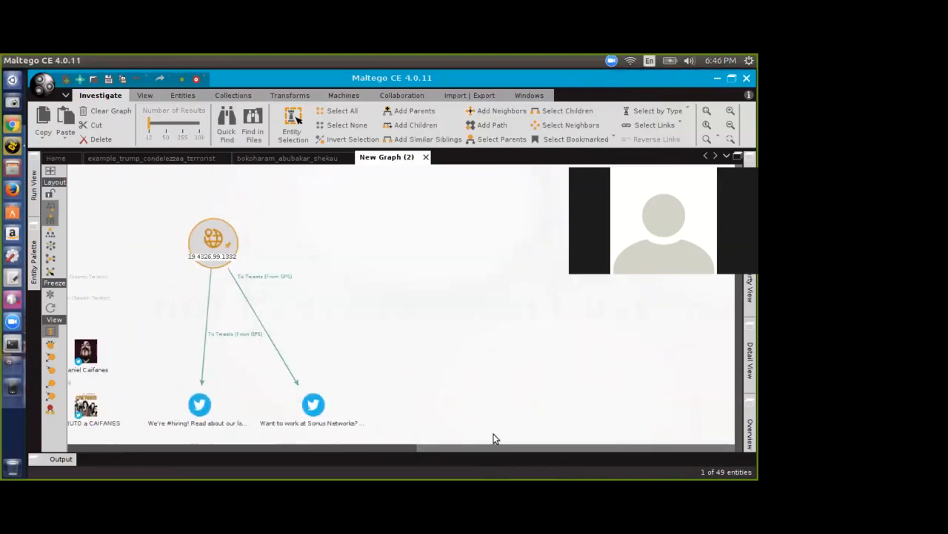
Step: Try to run the To Circular Area transform on the GPS coordinate and dismiss the error
{"action": "left_click_drag", "start_coordinate": [482, 452], "coordinate": [397, 454]}
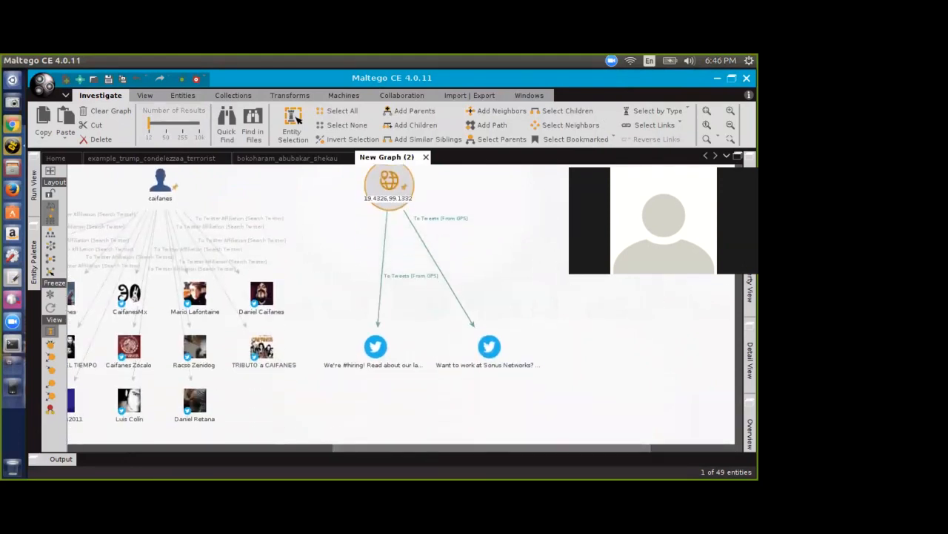
{"action": "mouse_move", "coordinate": [375, 182]}
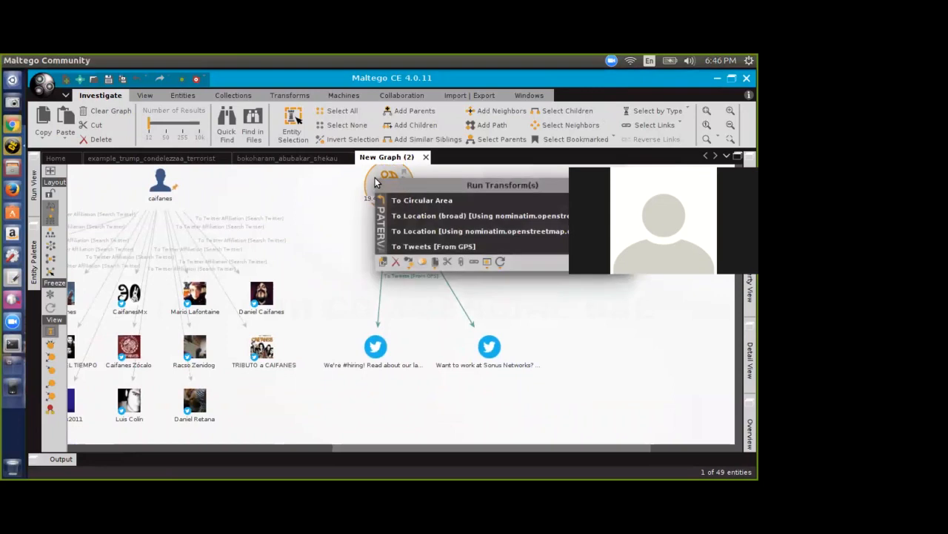
{"action": "left_click", "coordinate": [408, 199]}
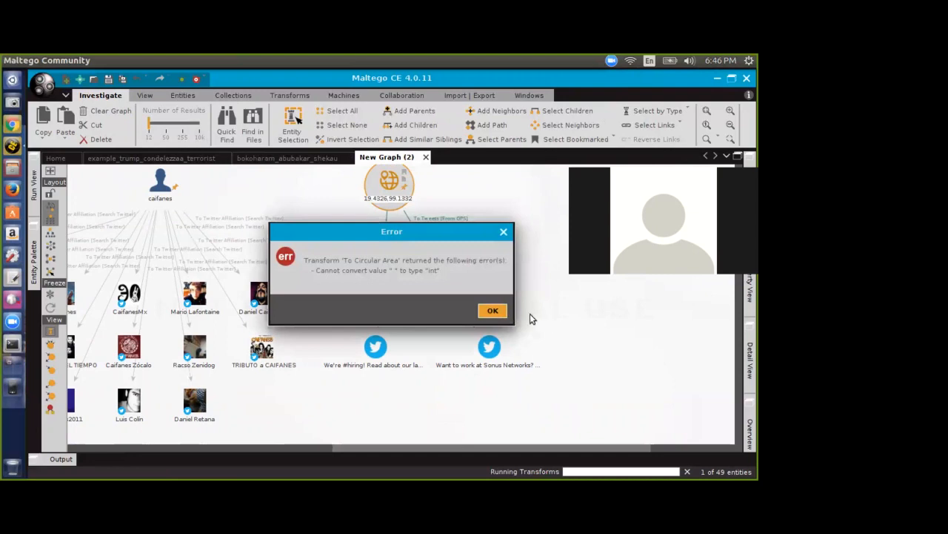
{"action": "left_click", "coordinate": [492, 311]}
Step: Run the PATERVA CTAS transform To Location [Using nominatim.openstreetmap.org] on the GPS coordinate
{"action": "right_click", "coordinate": [385, 191]}
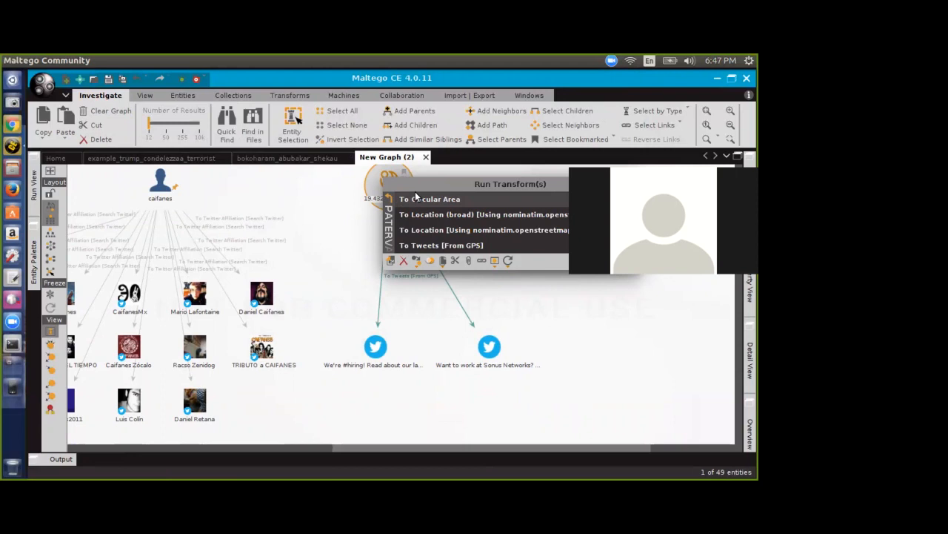
{"action": "left_click", "coordinate": [389, 202]}
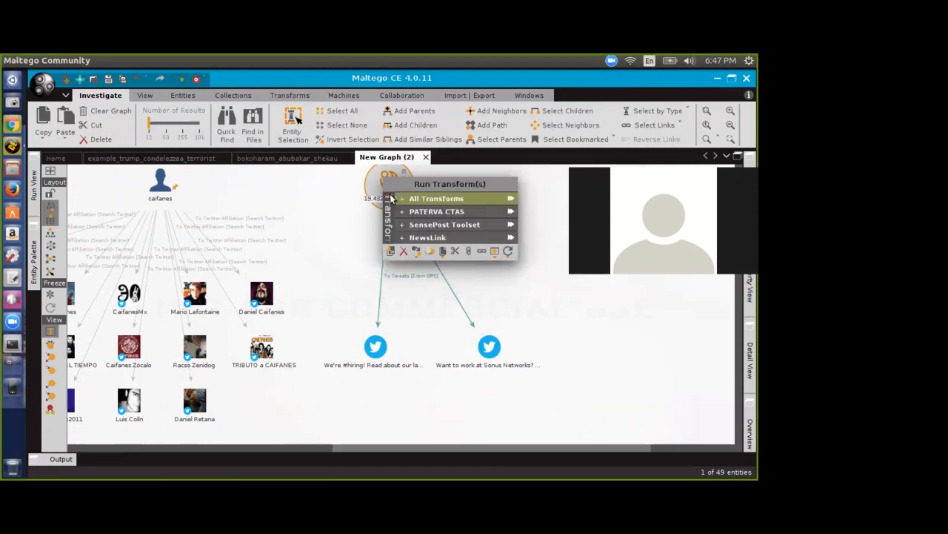
{"action": "left_click", "coordinate": [448, 212]}
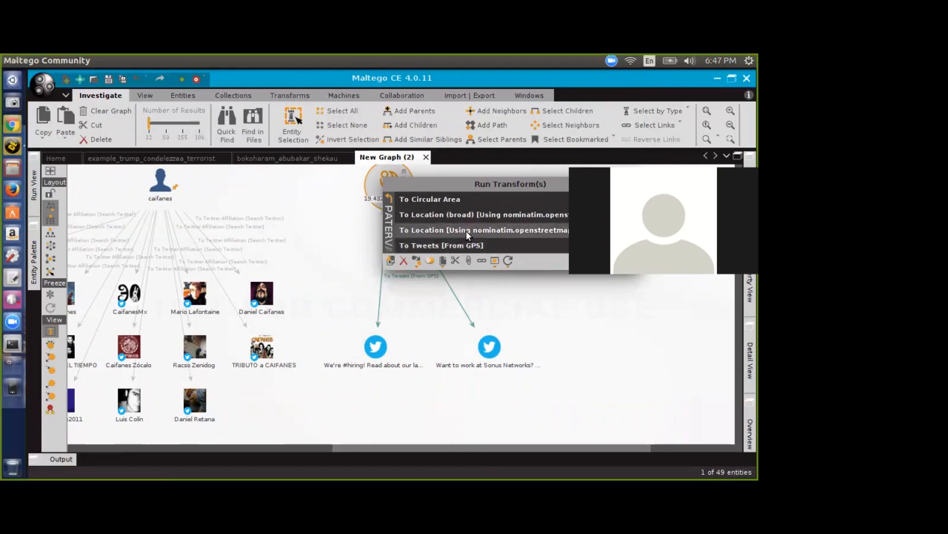
{"action": "left_click", "coordinate": [466, 231]}
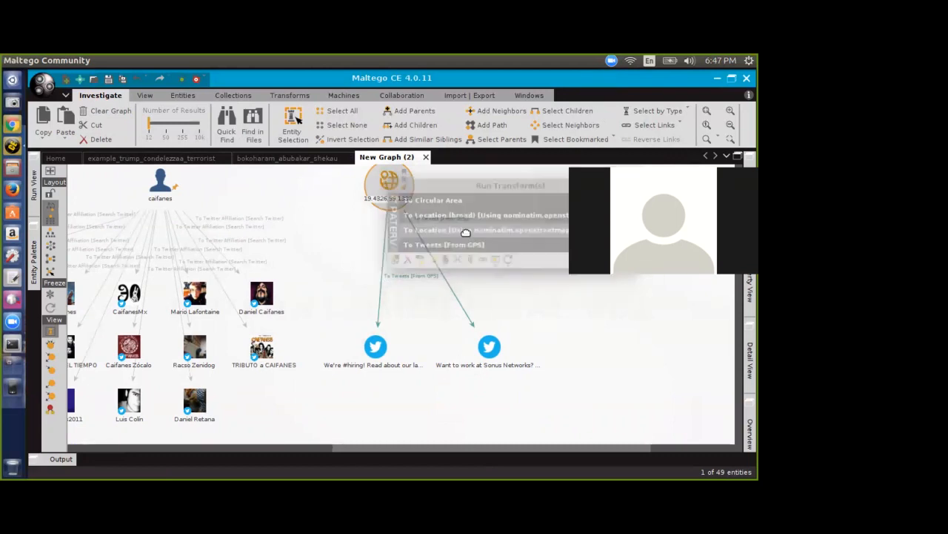
{"action": "left_click", "coordinate": [459, 293]}
{"action": "left_click", "coordinate": [480, 350]}
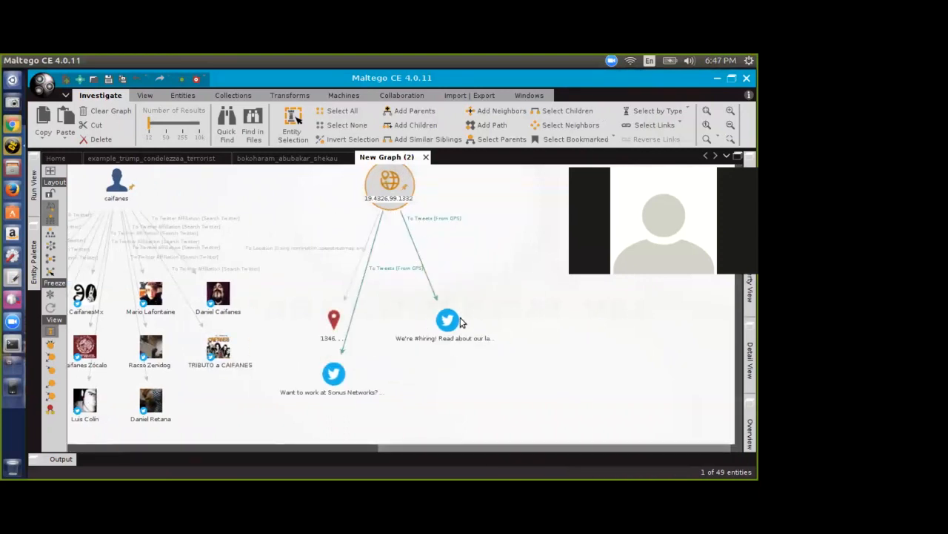
Step: Move the 1346 location entity away from the tweets and examine its full list of properties
{"action": "left_click", "coordinate": [335, 321]}
{"action": "left_click_drag", "start_coordinate": [334, 321], "coordinate": [604, 290]}
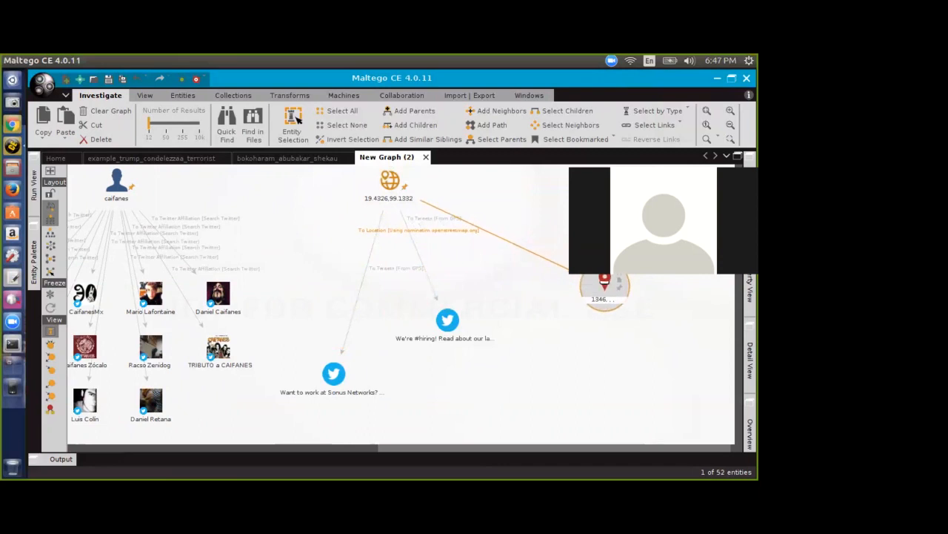
{"action": "double_click", "coordinate": [604, 291]}
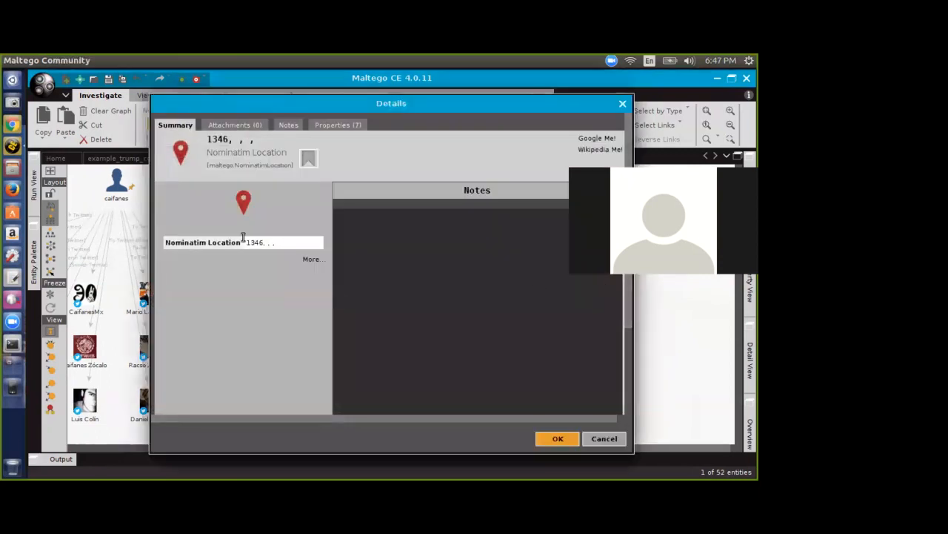
{"action": "left_click", "coordinate": [338, 125]}
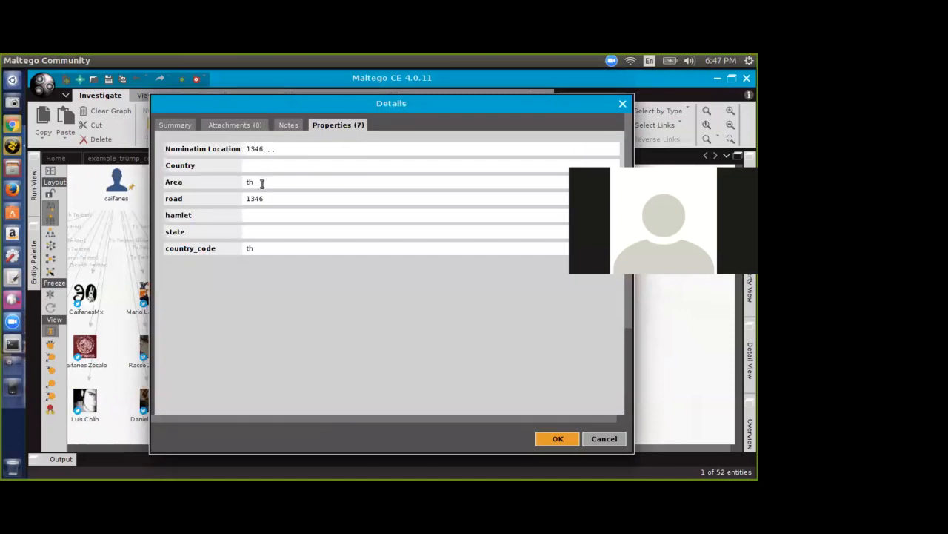
{"action": "left_click", "coordinate": [604, 438]}
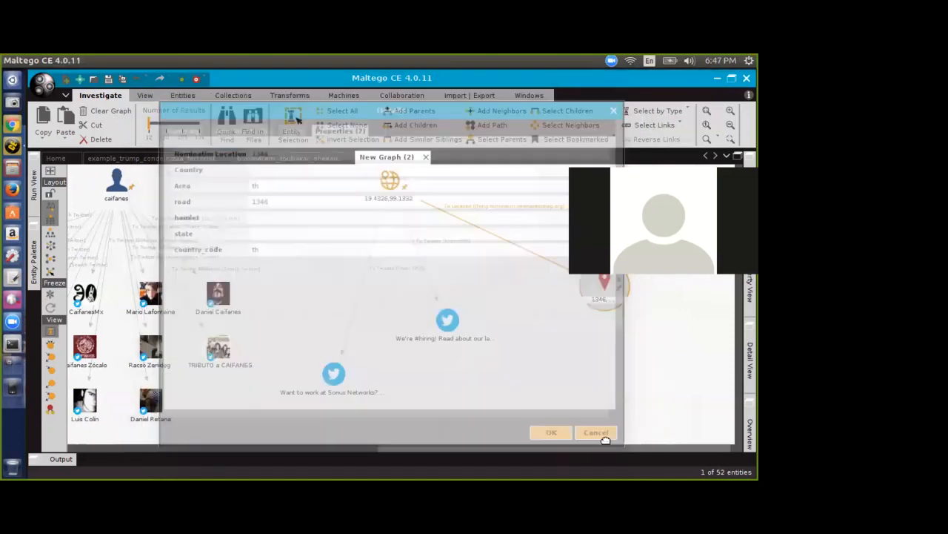
Step: Try the To Circular Area transform on the GPS coordinate a second time
{"action": "right_click", "coordinate": [388, 182]}
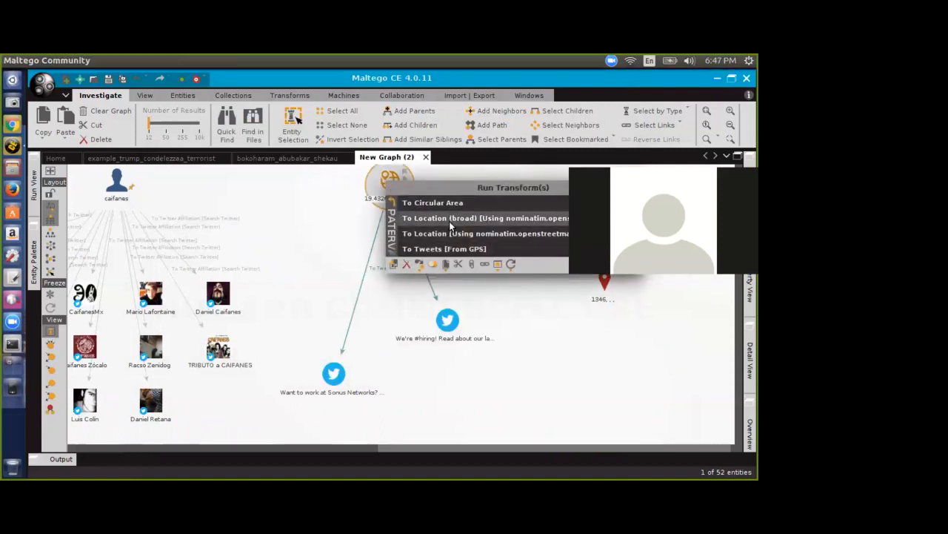
{"action": "left_click", "coordinate": [450, 203]}
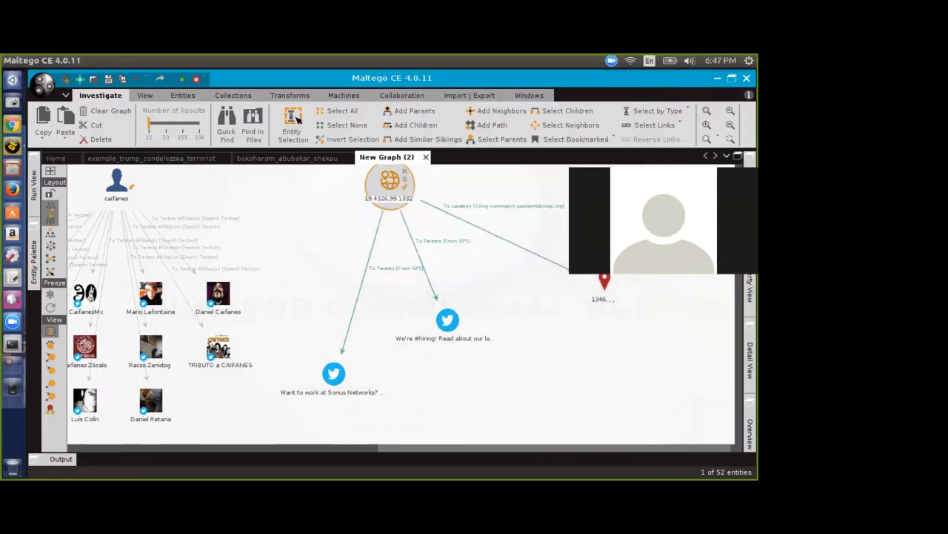
{"action": "left_click", "coordinate": [493, 309]}
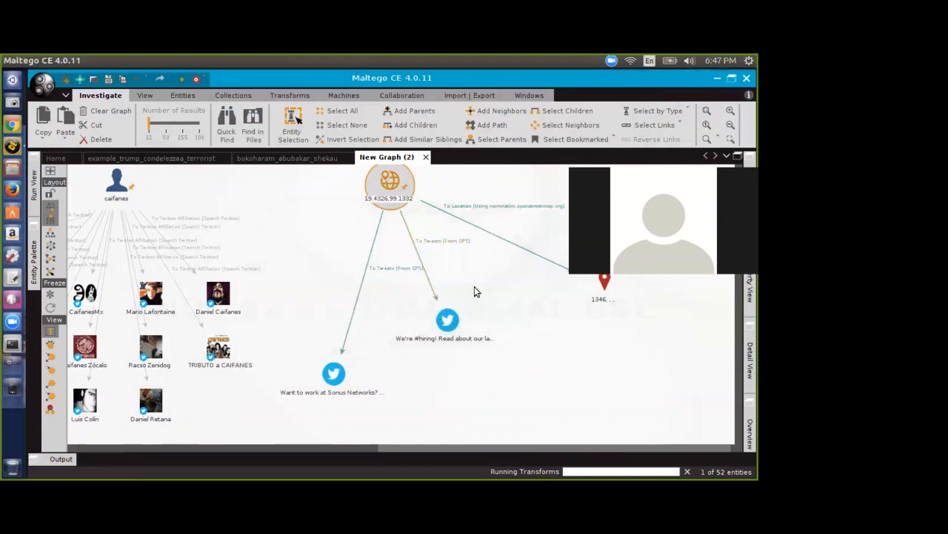
Step: Run the To Location (broad) transform on the GPS coordinate and list the transforms available for the 1346 location
{"action": "right_click", "coordinate": [398, 177]}
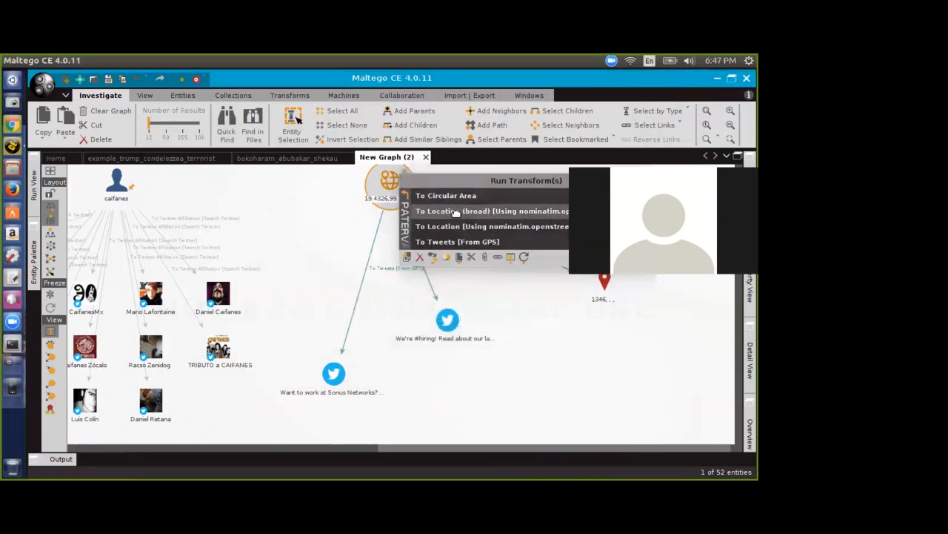
{"action": "left_click", "coordinate": [456, 212]}
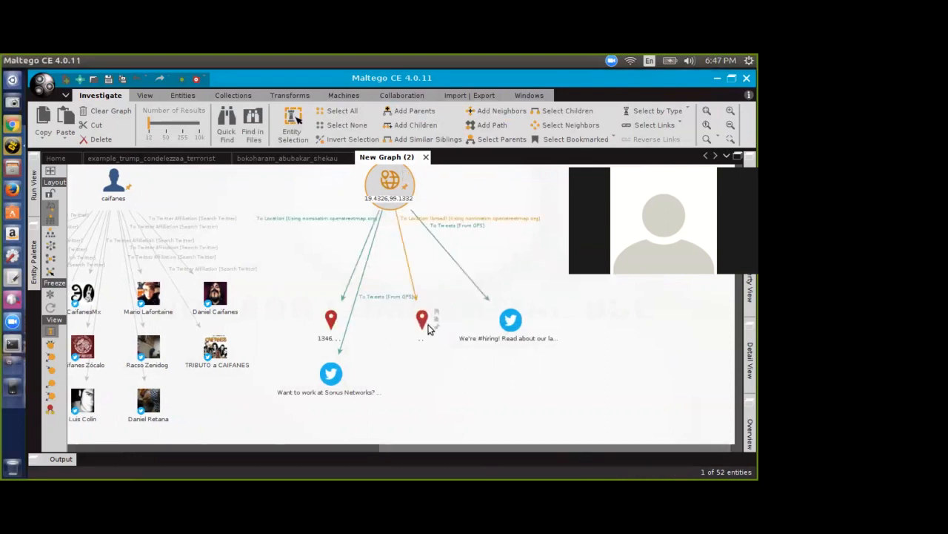
{"action": "left_click", "coordinate": [330, 321]}
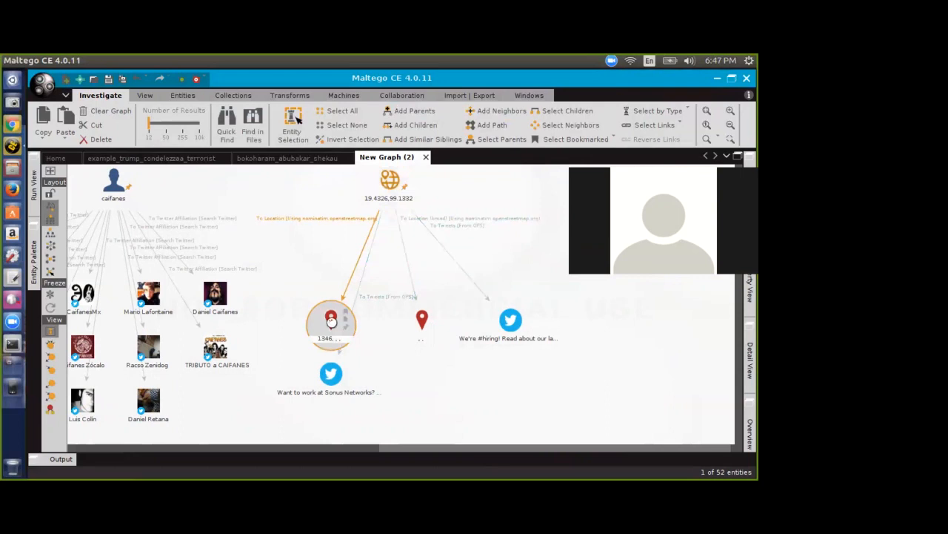
{"action": "right_click", "coordinate": [331, 320]}
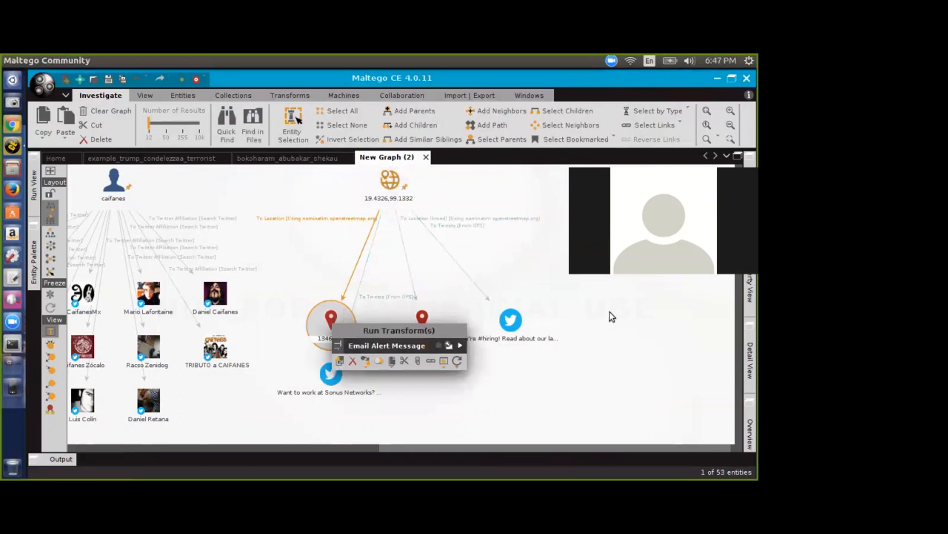
Step: Start the To Circular Area transform once more on the GPS coordinate 19.4326,99.1332
{"action": "scroll", "coordinate": [543, 241], "scroll_direction": "up", "scroll_amount": 2}
{"action": "scroll", "coordinate": [543, 241], "scroll_direction": "up", "scroll_amount": 2}
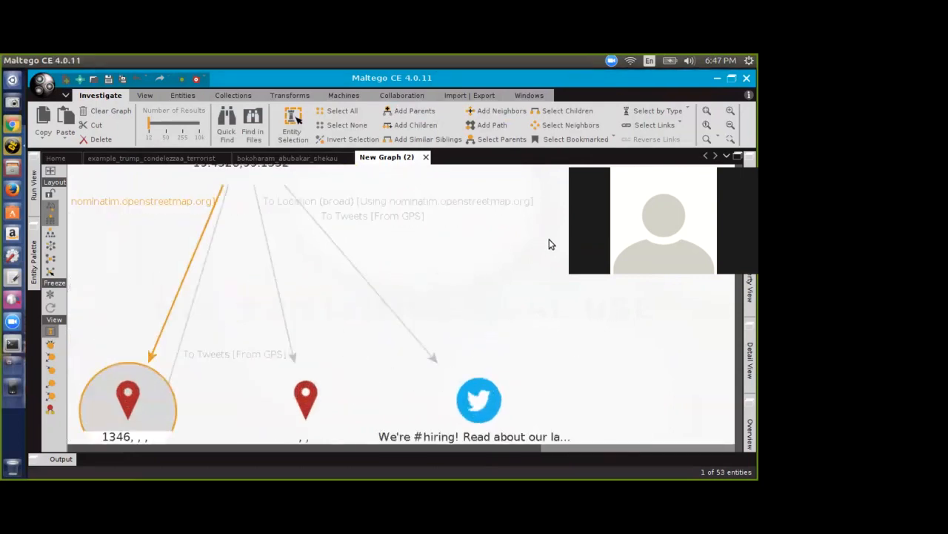
{"action": "scroll", "coordinate": [253, 259], "scroll_direction": "up", "scroll_amount": 3}
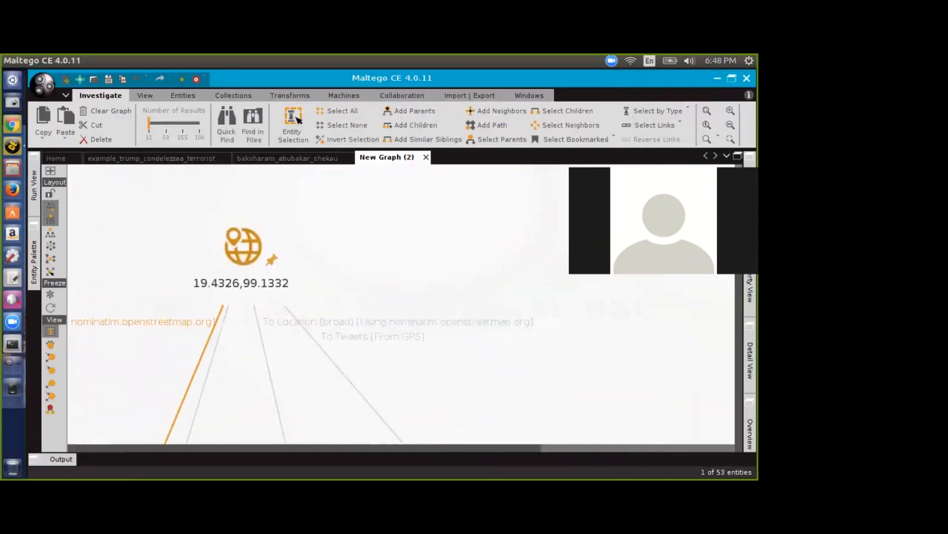
{"action": "right_click", "coordinate": [249, 248]}
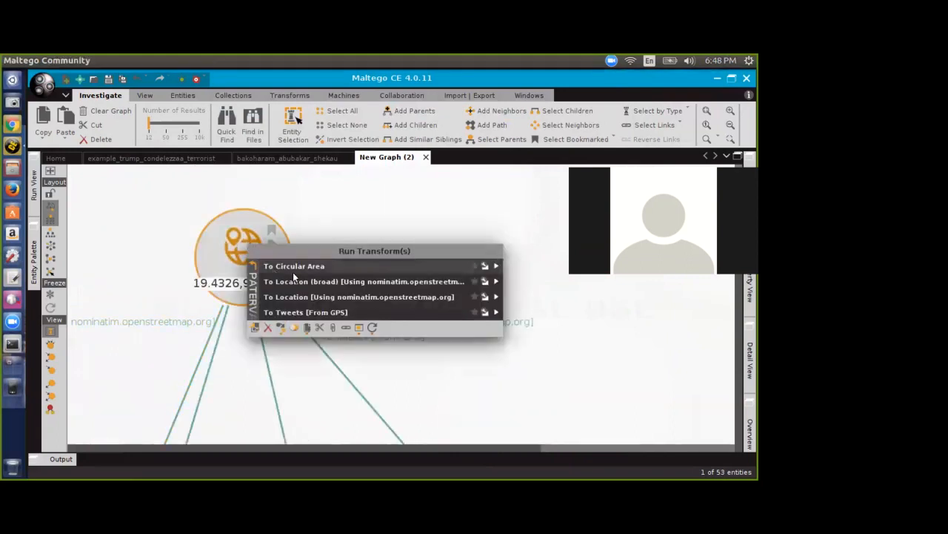
{"action": "left_click", "coordinate": [498, 266]}
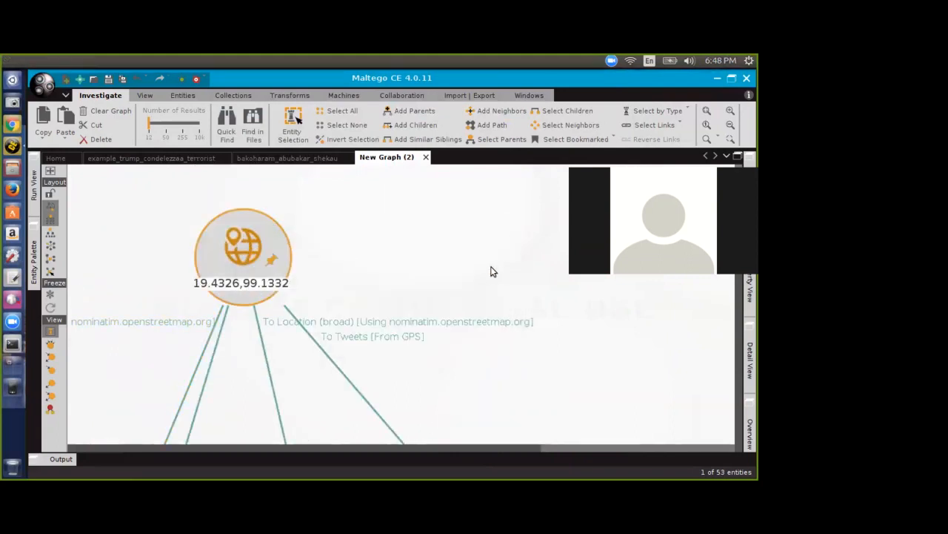
Step: Try the SensePost Toolset transform Check weather at location on the GPS coordinate 19.4326,99.1332
{"action": "right_click", "coordinate": [255, 257]}
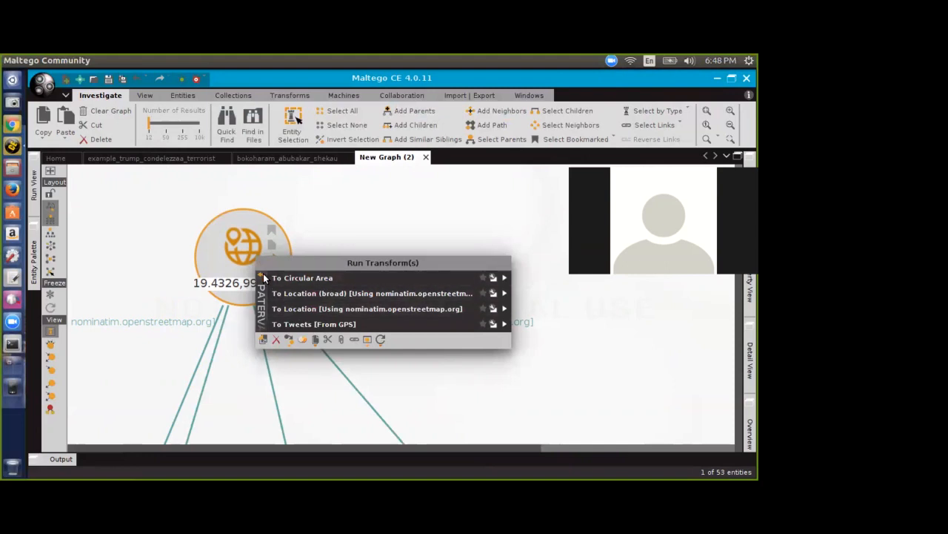
{"action": "left_click", "coordinate": [262, 295]}
{"action": "left_click", "coordinate": [306, 304]}
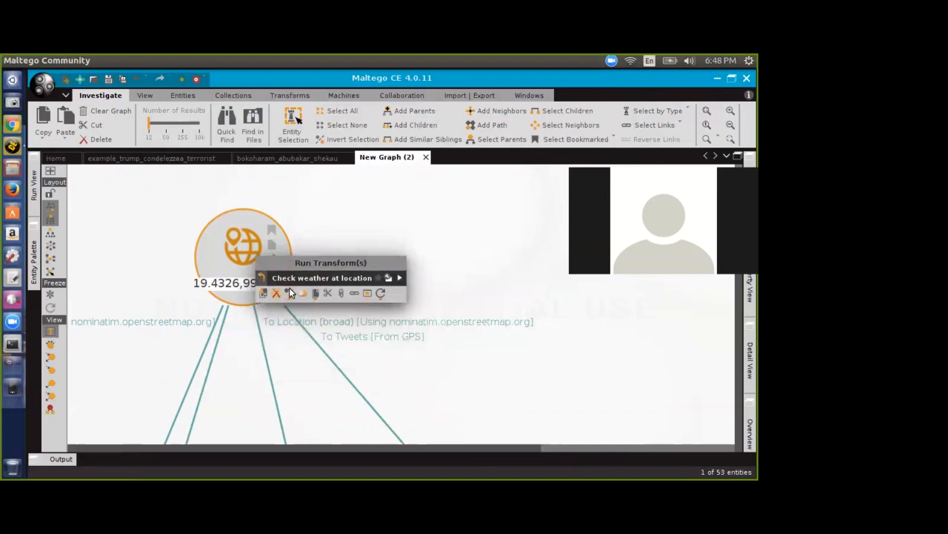
{"action": "left_click", "coordinate": [302, 278]}
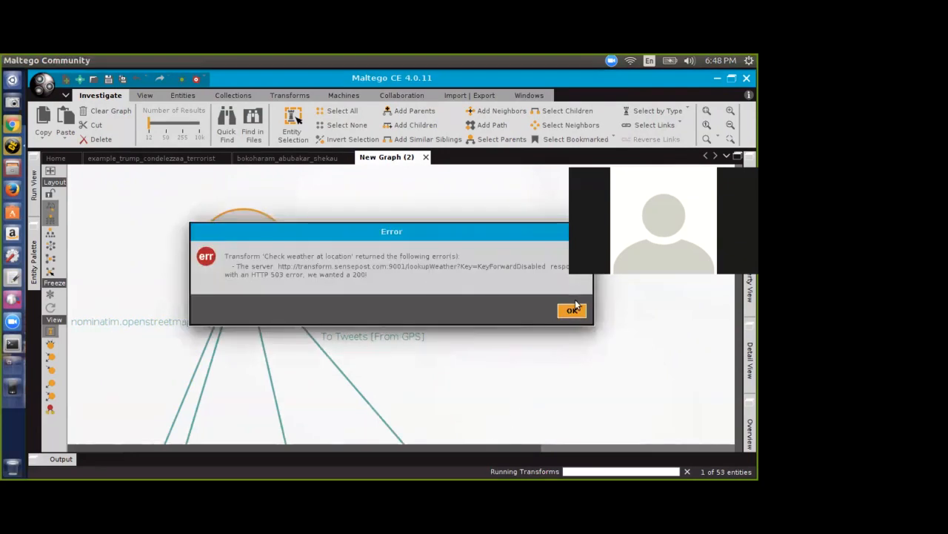
{"action": "left_click", "coordinate": [572, 312]}
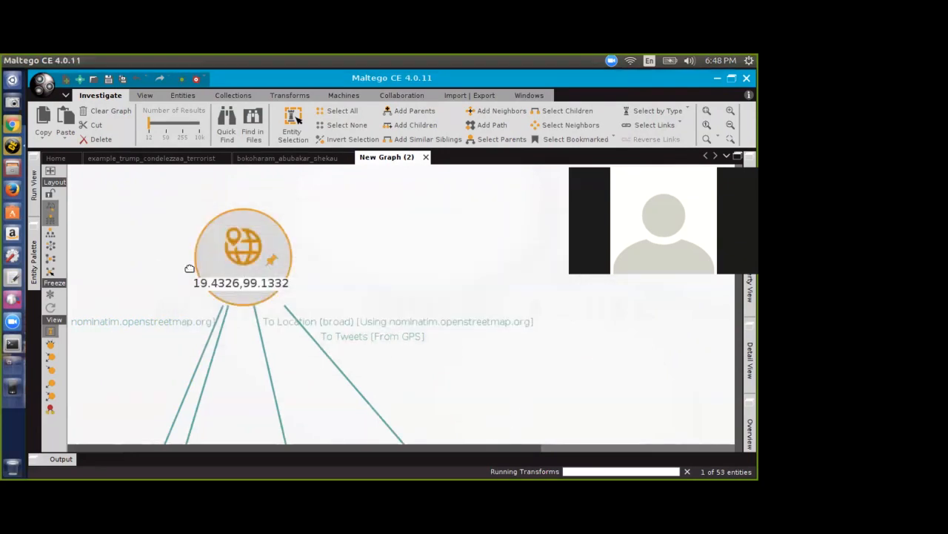
Step: Look through the NewsLink and PATERVA CTAS transform sets for the GPS coordinate and open the To Circular Area transform's settings
{"action": "right_click", "coordinate": [240, 250]}
{"action": "left_click", "coordinate": [245, 270]}
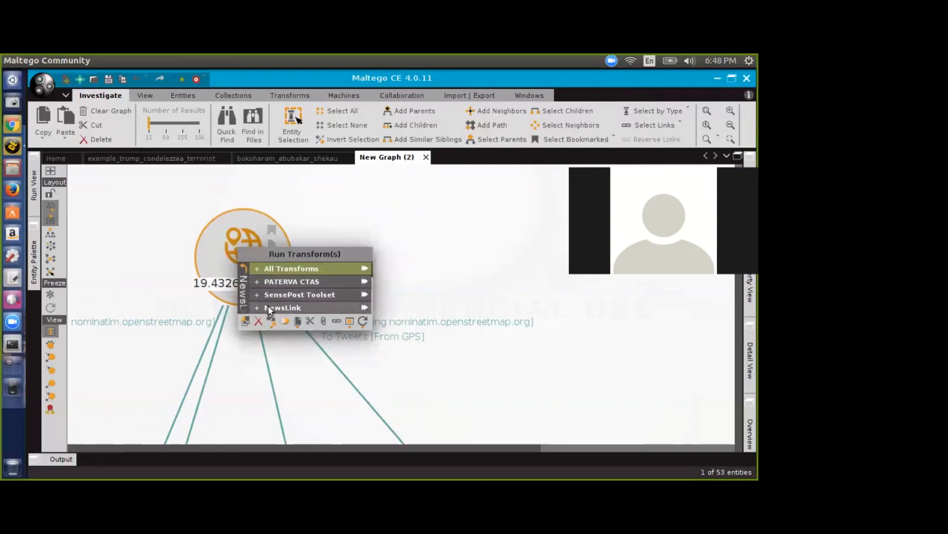
{"action": "left_click", "coordinate": [267, 306]}
{"action": "left_click", "coordinate": [245, 269]}
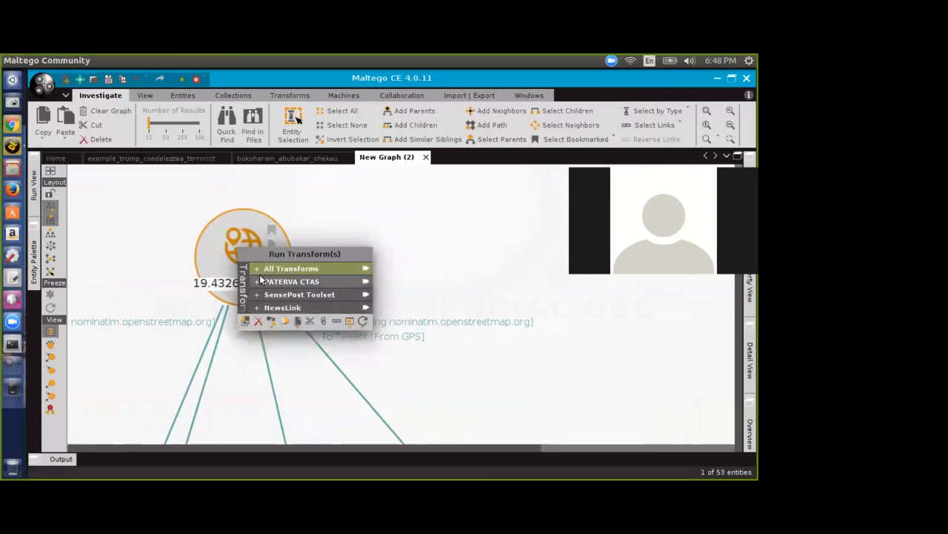
{"action": "left_click", "coordinate": [263, 281]}
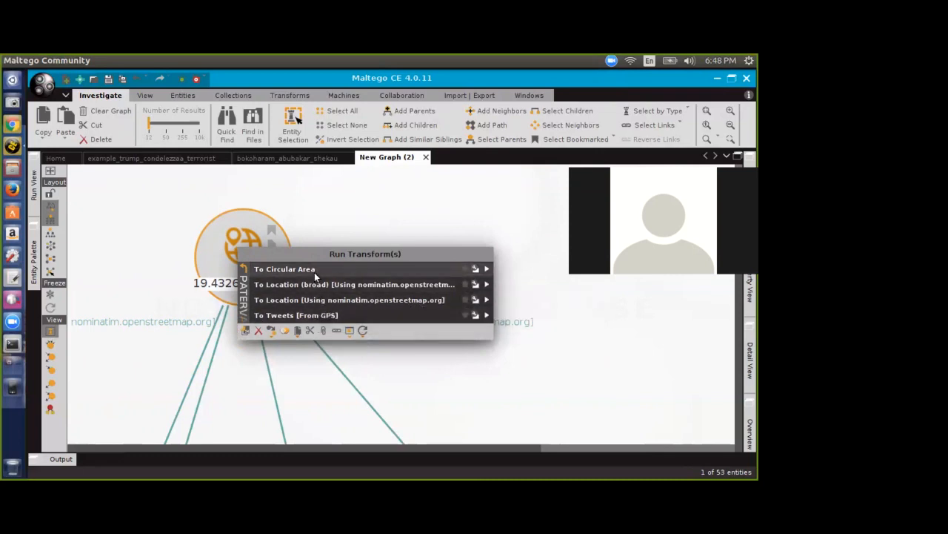
{"action": "left_click", "coordinate": [473, 269]}
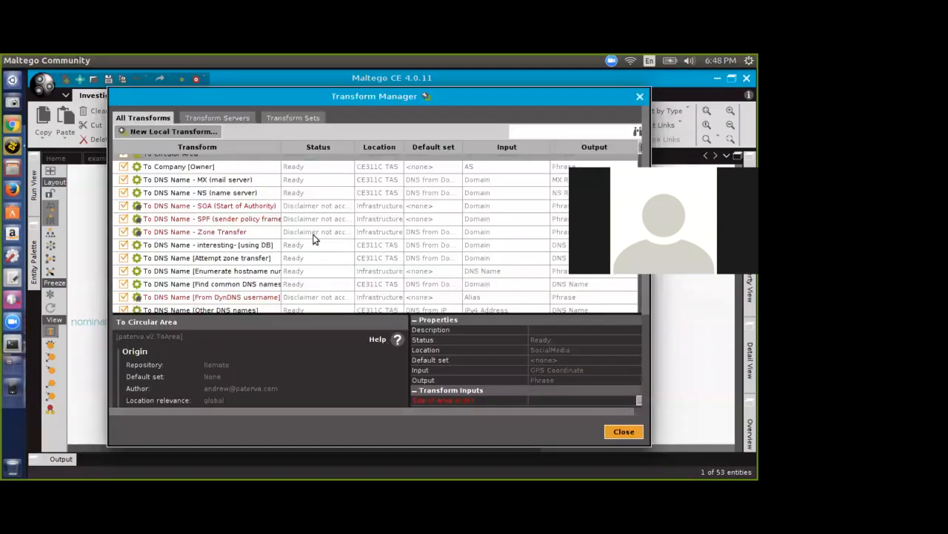
Step: Examine the names, statuses, locations and input types of all transforms in the Transform Manager and close it
{"action": "scroll", "coordinate": [340, 250], "scroll_direction": "up", "scroll_amount": 15}
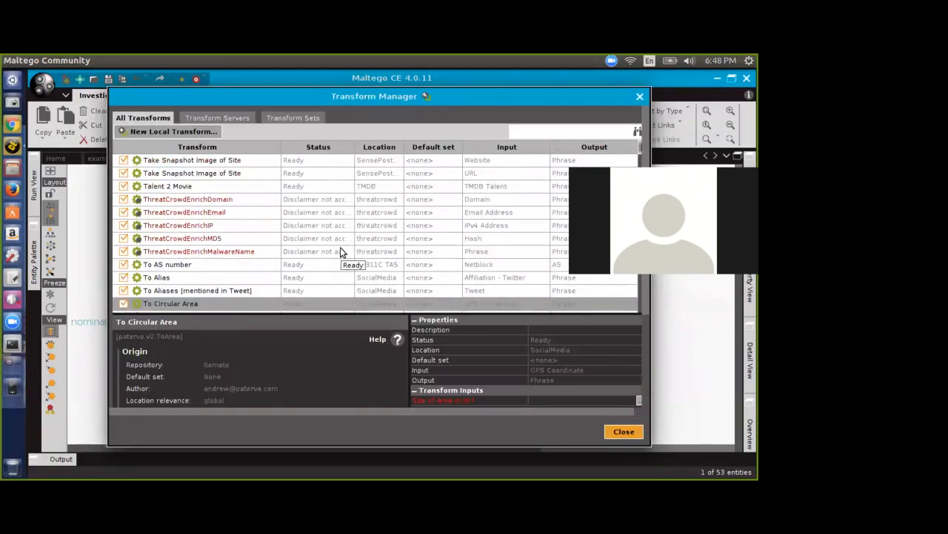
{"action": "scroll", "coordinate": [342, 248], "scroll_direction": "up", "scroll_amount": 5}
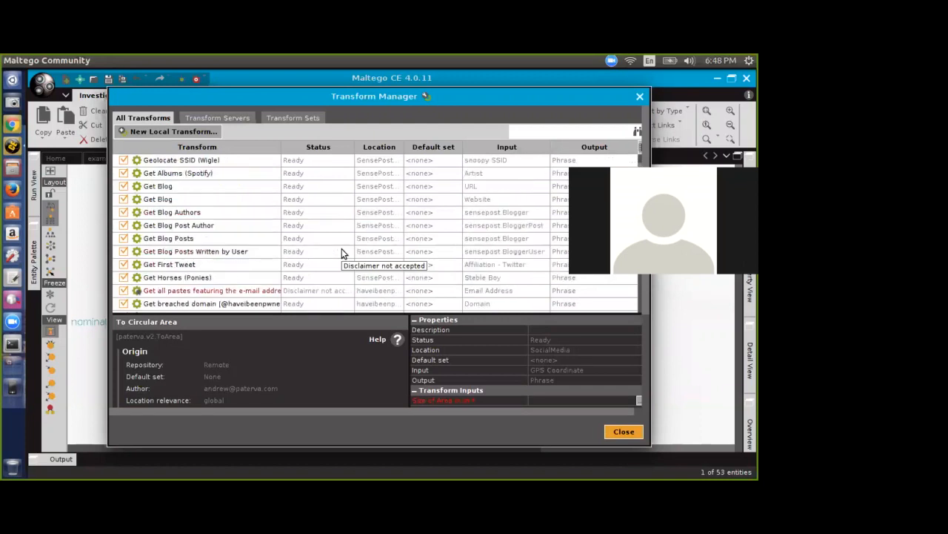
{"action": "scroll", "coordinate": [342, 249], "scroll_direction": "down", "scroll_amount": 8}
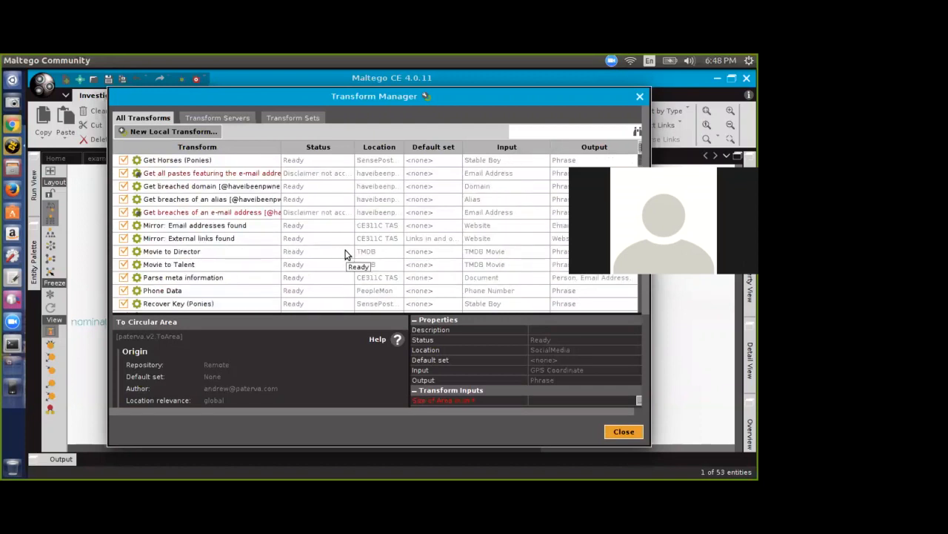
{"action": "scroll", "coordinate": [312, 237], "scroll_direction": "down", "scroll_amount": 15}
{"action": "scroll", "coordinate": [312, 240], "scroll_direction": "down", "scroll_amount": 6}
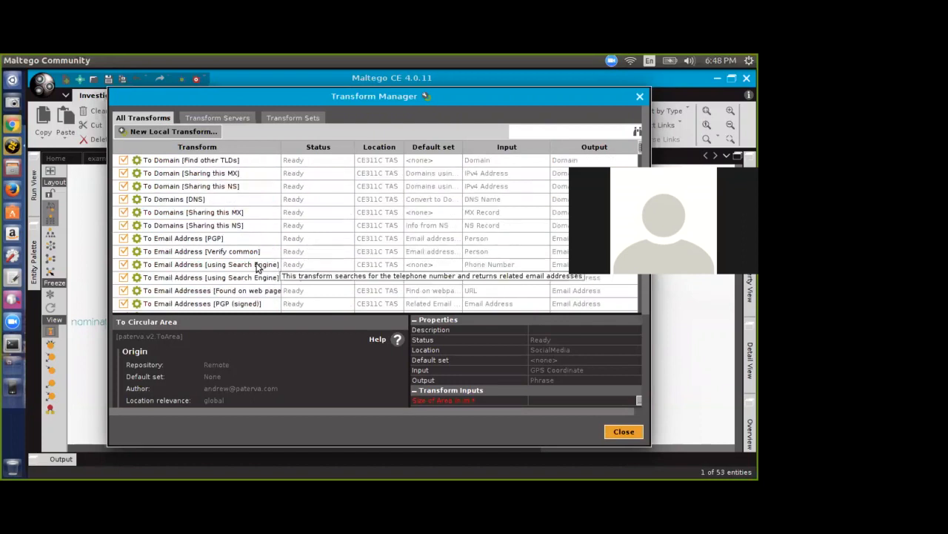
{"action": "scroll", "coordinate": [436, 226], "scroll_direction": "down", "scroll_amount": 5}
{"action": "scroll", "coordinate": [436, 222], "scroll_direction": "down", "scroll_amount": 10}
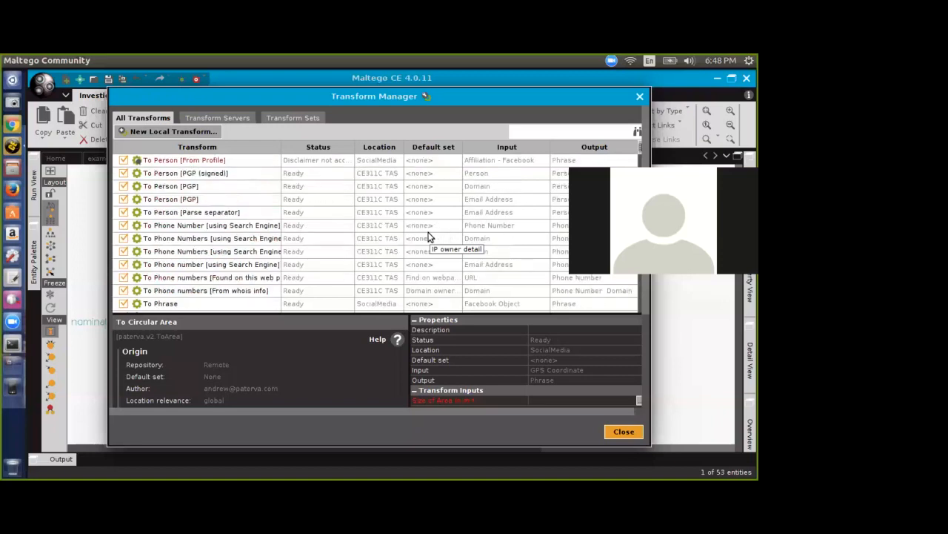
{"action": "scroll", "coordinate": [429, 237], "scroll_direction": "down", "scroll_amount": 5}
{"action": "left_click", "coordinate": [627, 432]}
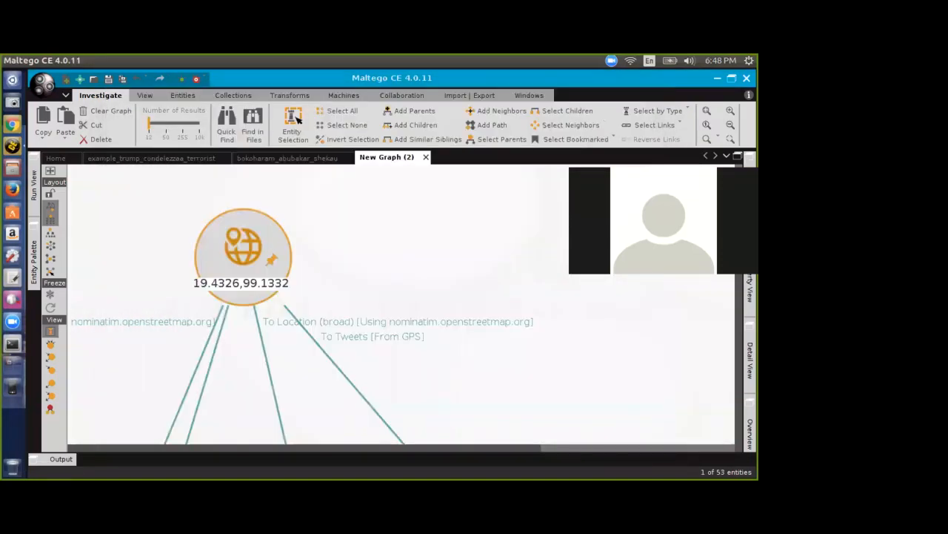
Step: Switch to the CSUSB Calendar & Rubric Master spreadsheet in Chrome, review the L7 Rubric tasks, and move its window off the graph
{"action": "key", "text": "alt+Tab"}
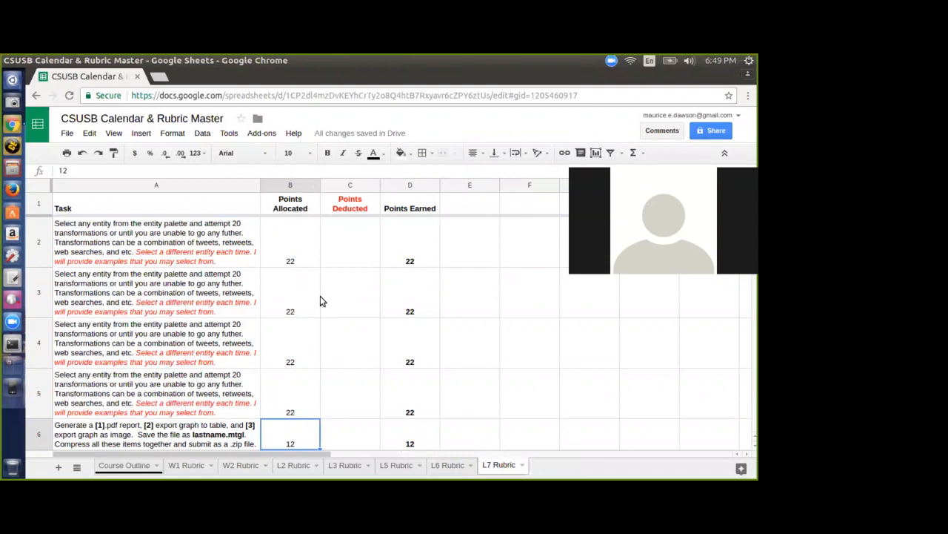
{"action": "left_click", "coordinate": [154, 257]}
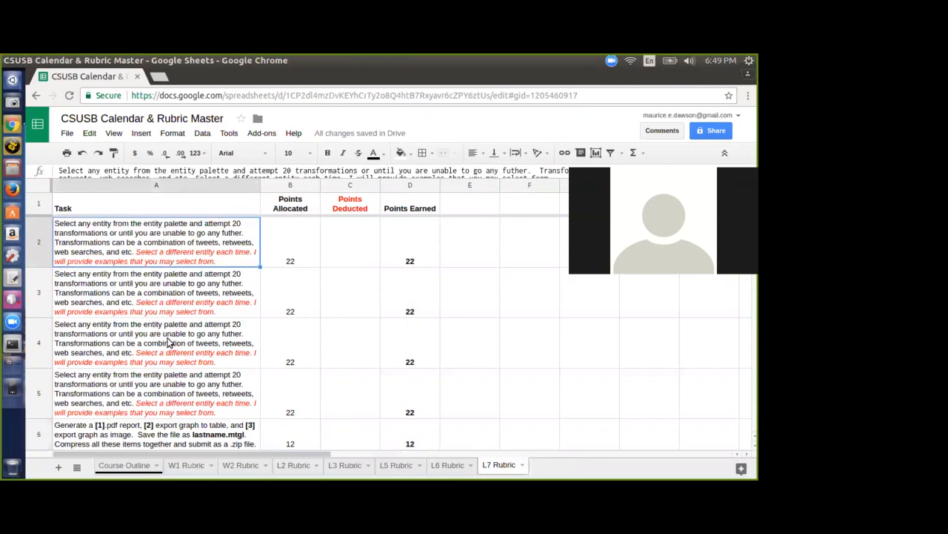
{"action": "scroll", "coordinate": [169, 342], "scroll_direction": "down", "scroll_amount": 1}
{"action": "left_click", "coordinate": [175, 377]}
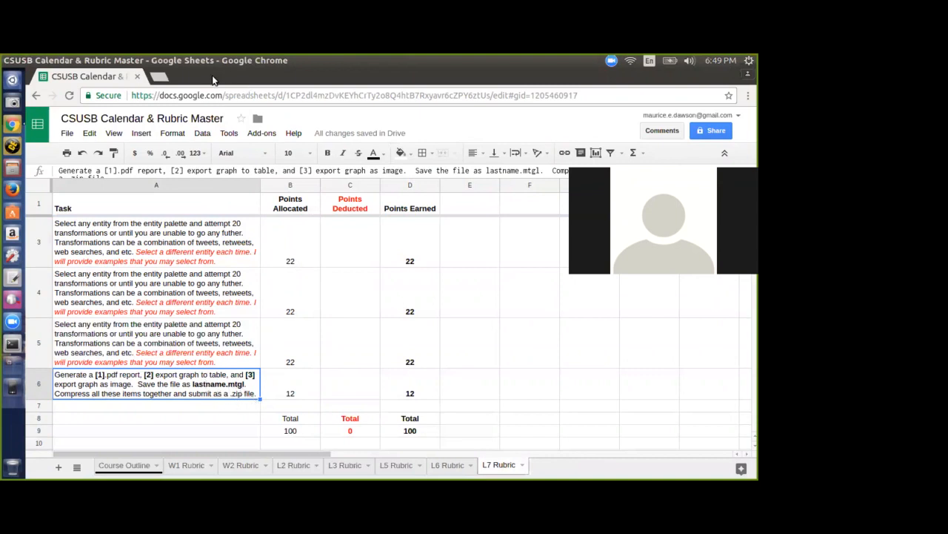
{"action": "left_click", "coordinate": [92, 243]}
{"action": "left_click", "coordinate": [110, 293]}
{"action": "left_click", "coordinate": [113, 342]}
{"action": "left_click", "coordinate": [124, 382]}
{"action": "double_click", "coordinate": [332, 66]}
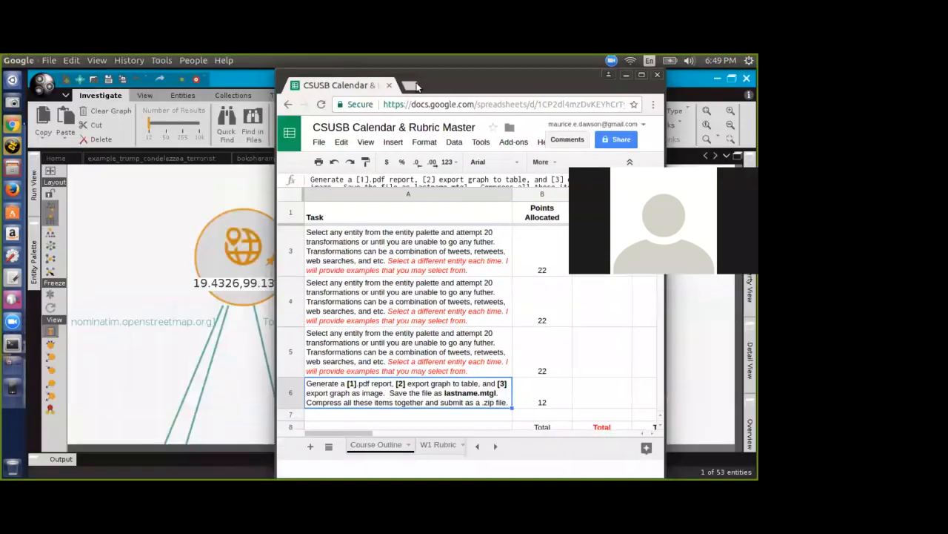
{"action": "left_click_drag", "start_coordinate": [405, 84], "coordinate": [756, 85]}
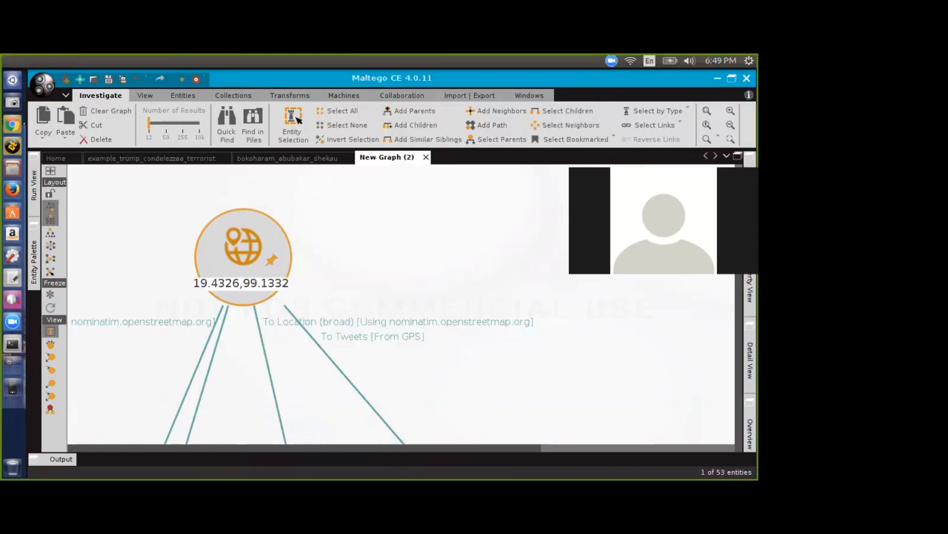
Step: Examine the branches of the caifanes person entity and the GPS coordinate across the whole graph
{"action": "scroll", "coordinate": [476, 247], "scroll_direction": "down", "scroll_amount": 2}
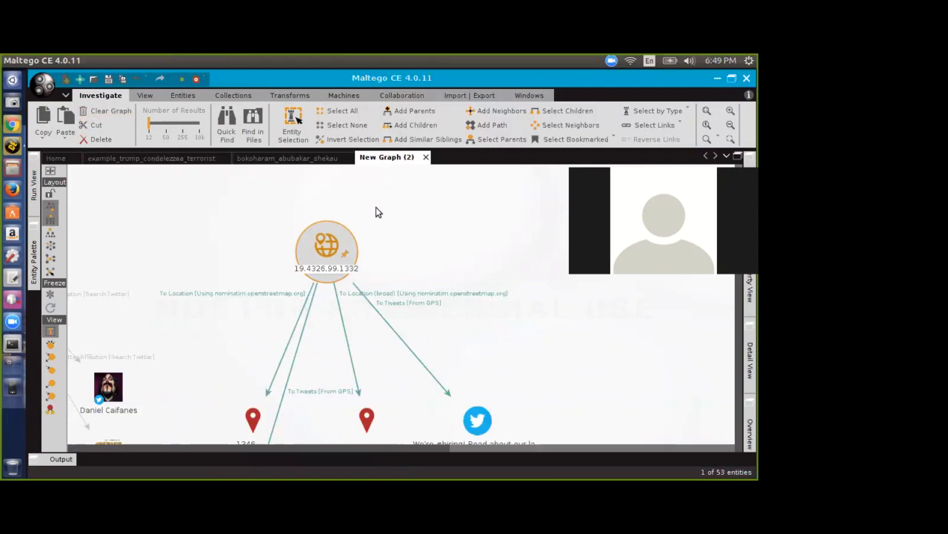
{"action": "scroll", "coordinate": [375, 216], "scroll_direction": "down", "scroll_amount": 3}
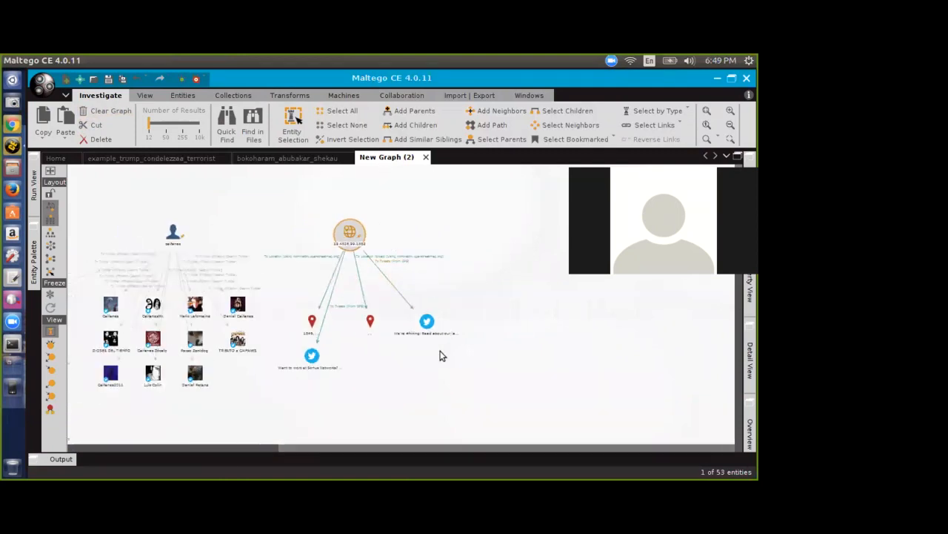
{"action": "scroll", "coordinate": [440, 353], "scroll_direction": "down", "scroll_amount": 1}
{"action": "scroll", "coordinate": [439, 353], "scroll_direction": "up", "scroll_amount": 3}
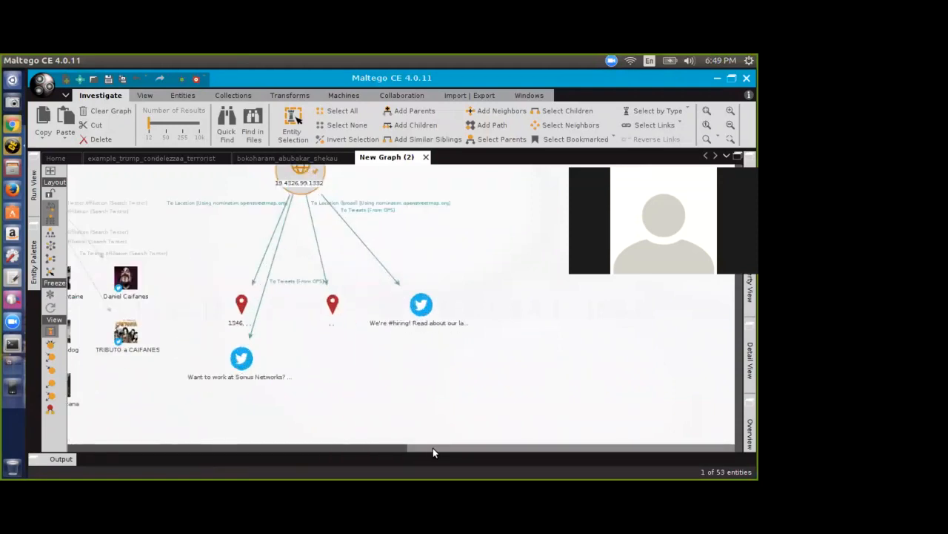
{"action": "left_click_drag", "start_coordinate": [433, 451], "coordinate": [383, 448]}
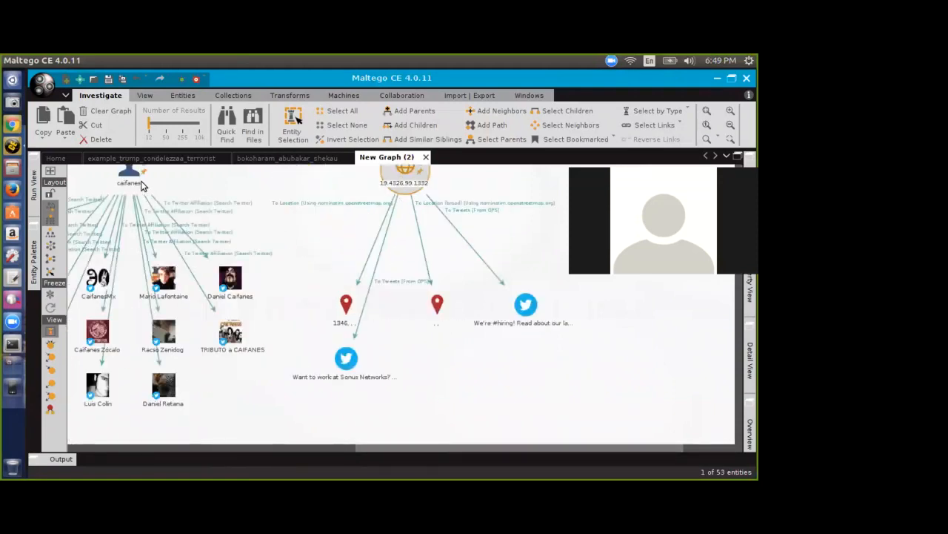
{"action": "scroll", "coordinate": [561, 384], "scroll_direction": "down", "scroll_amount": 1}
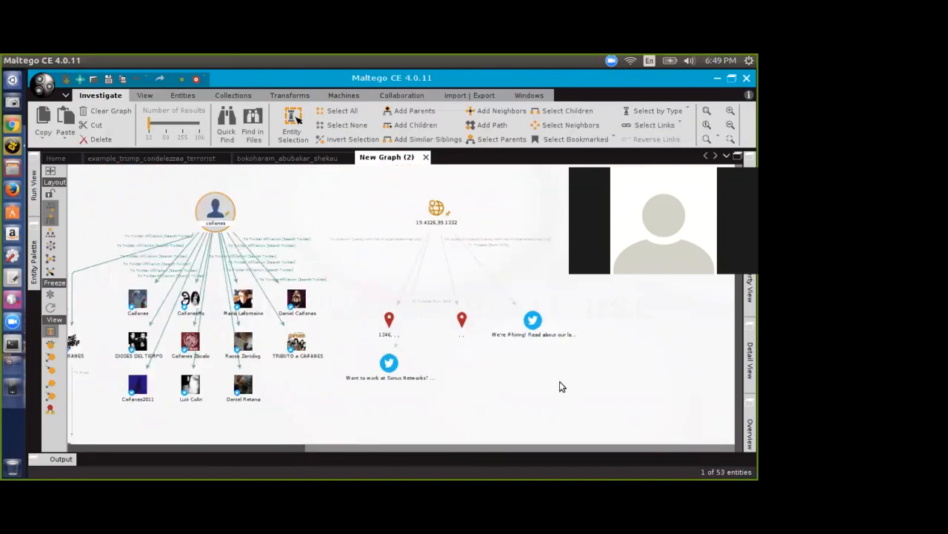
{"action": "scroll", "coordinate": [559, 385], "scroll_direction": "down", "scroll_amount": 1}
{"action": "mouse_move", "coordinate": [739, 231]}
{"action": "left_mouse_down"}
{"action": "mouse_move", "coordinate": [740, 332]}
{"action": "mouse_move", "coordinate": [740, 248]}
{"action": "left_mouse_up"}
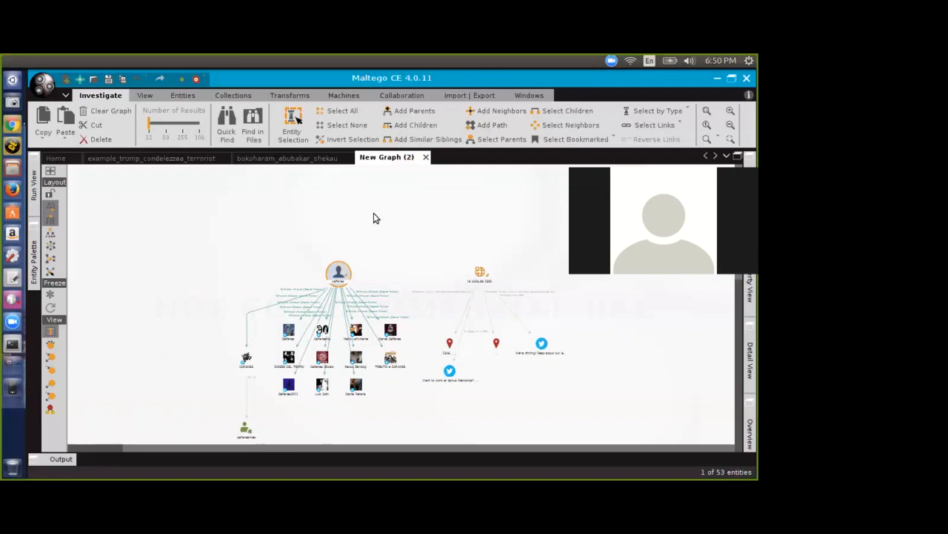
{"action": "scroll", "coordinate": [402, 244], "scroll_direction": "up", "scroll_amount": 3}
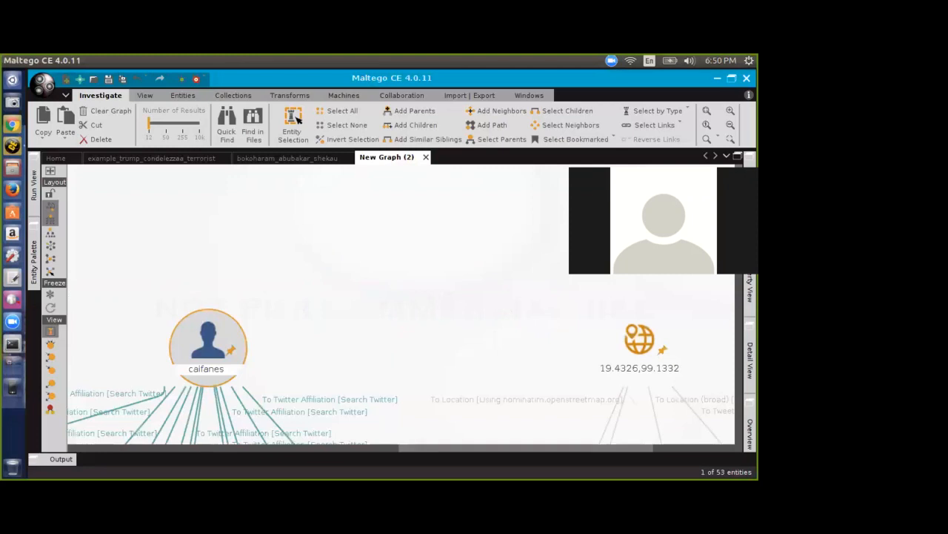
{"action": "scroll", "coordinate": [401, 303], "scroll_direction": "down", "scroll_amount": 1}
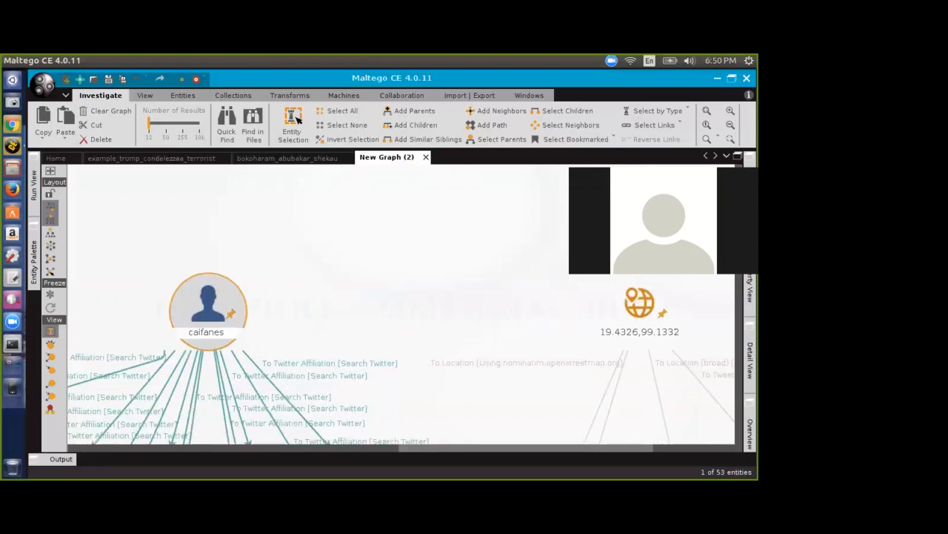
{"action": "scroll", "coordinate": [400, 304], "scroll_direction": "down", "scroll_amount": 7}
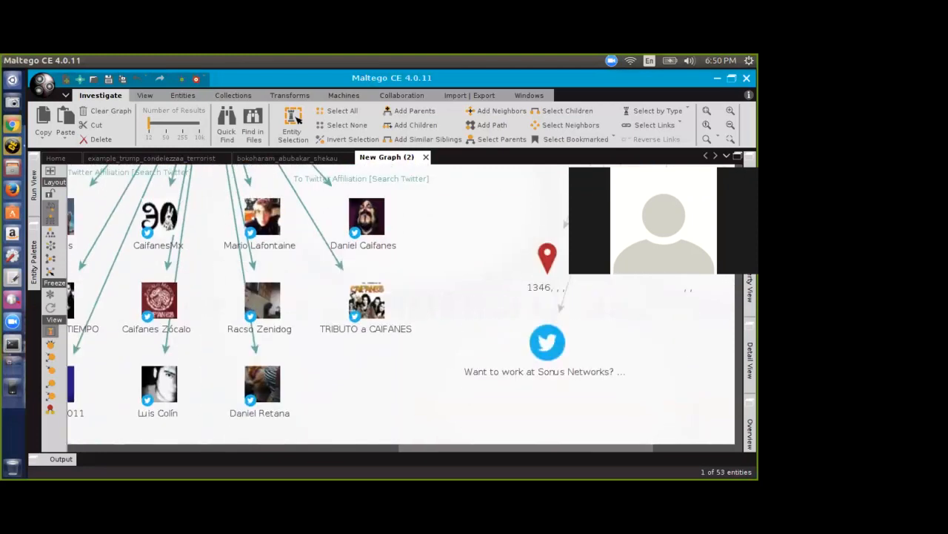
{"action": "scroll", "coordinate": [401, 304], "scroll_direction": "up", "scroll_amount": 6}
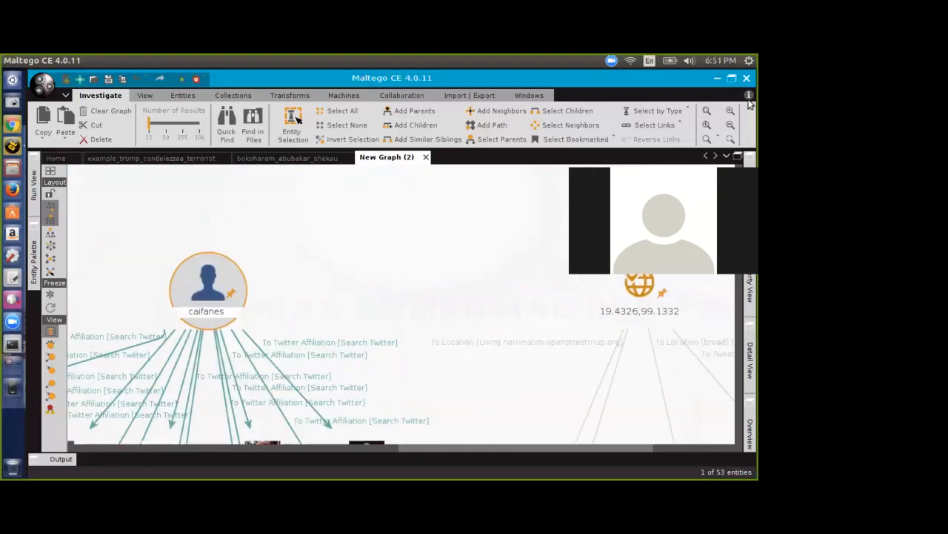
{"action": "left_click", "coordinate": [207, 312]}
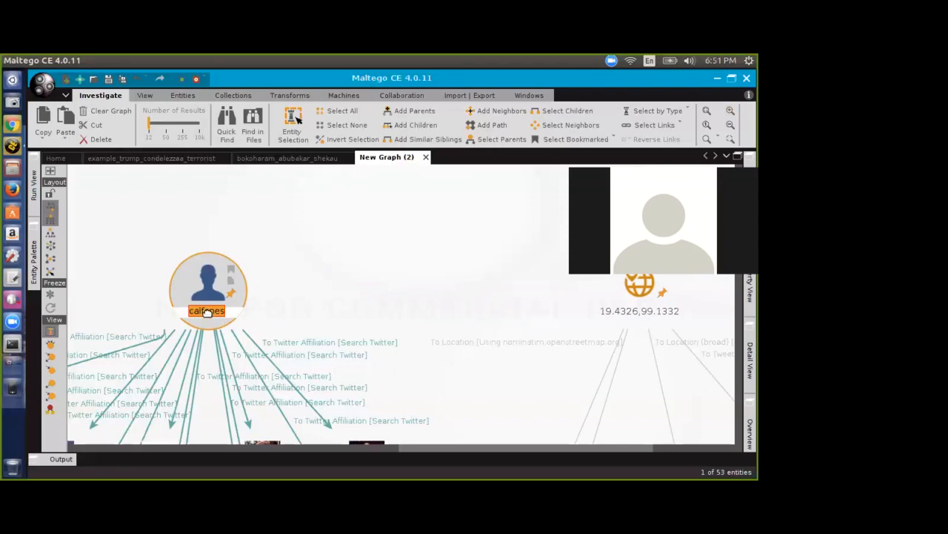
Step: Save the graph under the name entity_caifanes as a Maltego Graph (*.mtgl) file in the umsl folder
{"action": "left_click", "coordinate": [45, 86]}
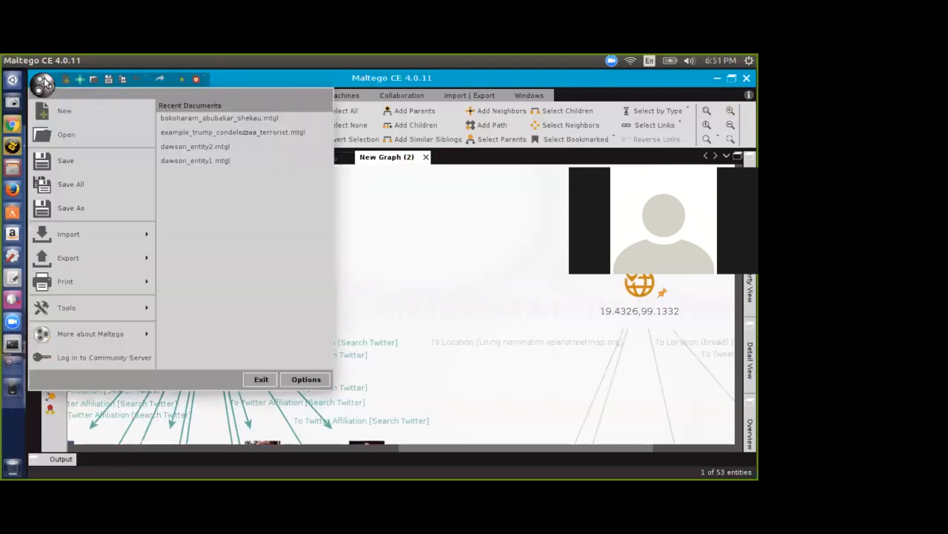
{"action": "left_click", "coordinate": [86, 207]}
{"action": "type", "text": "entity"}
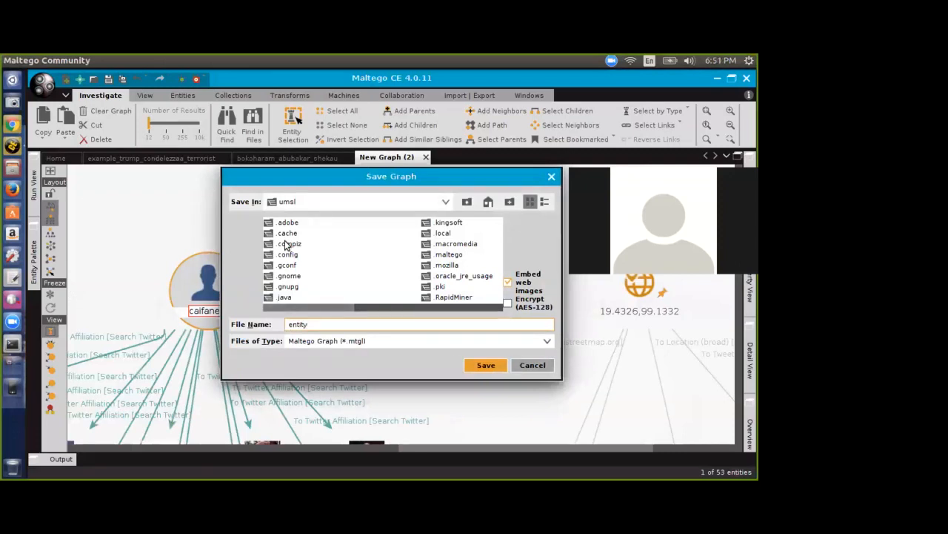
{"action": "type", "text": "_caifanes"}
{"action": "left_click", "coordinate": [486, 365]}
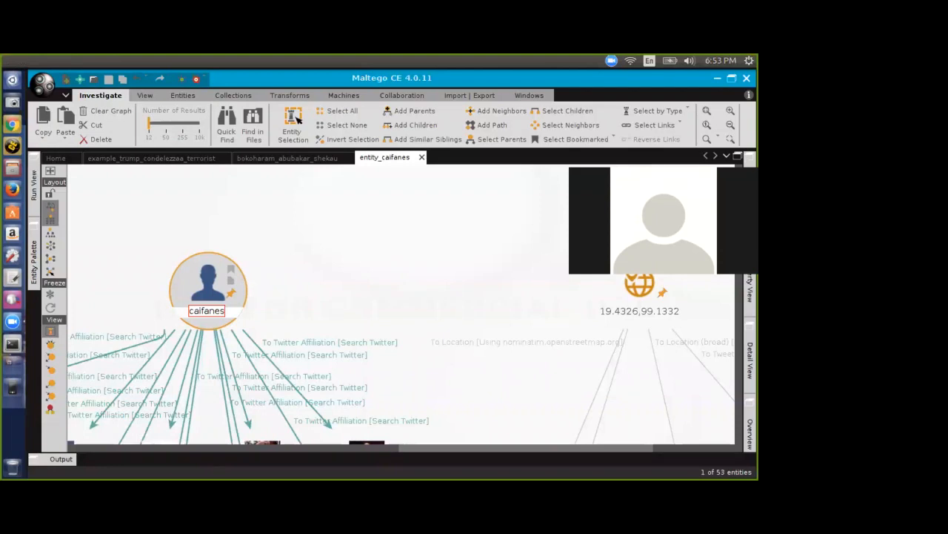
Step: Switch to the Google Chrome window with the Google Images search results
{"action": "left_click", "coordinate": [12, 125]}
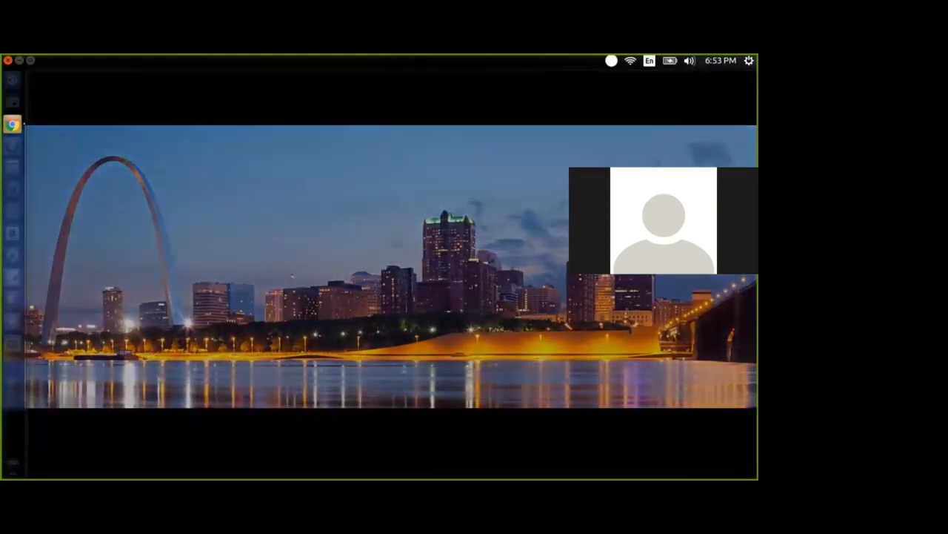
{"action": "key", "text": "Escape"}
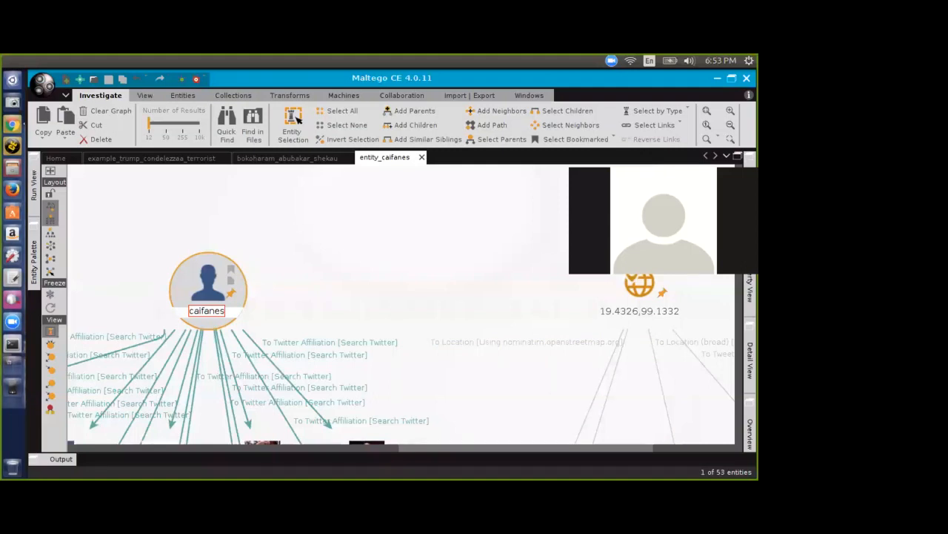
{"action": "left_click", "coordinate": [13, 124]}
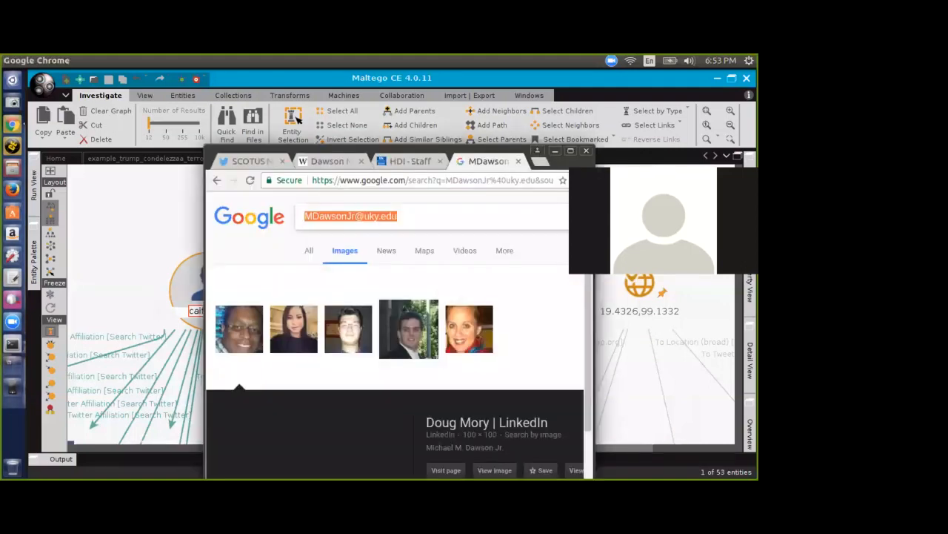